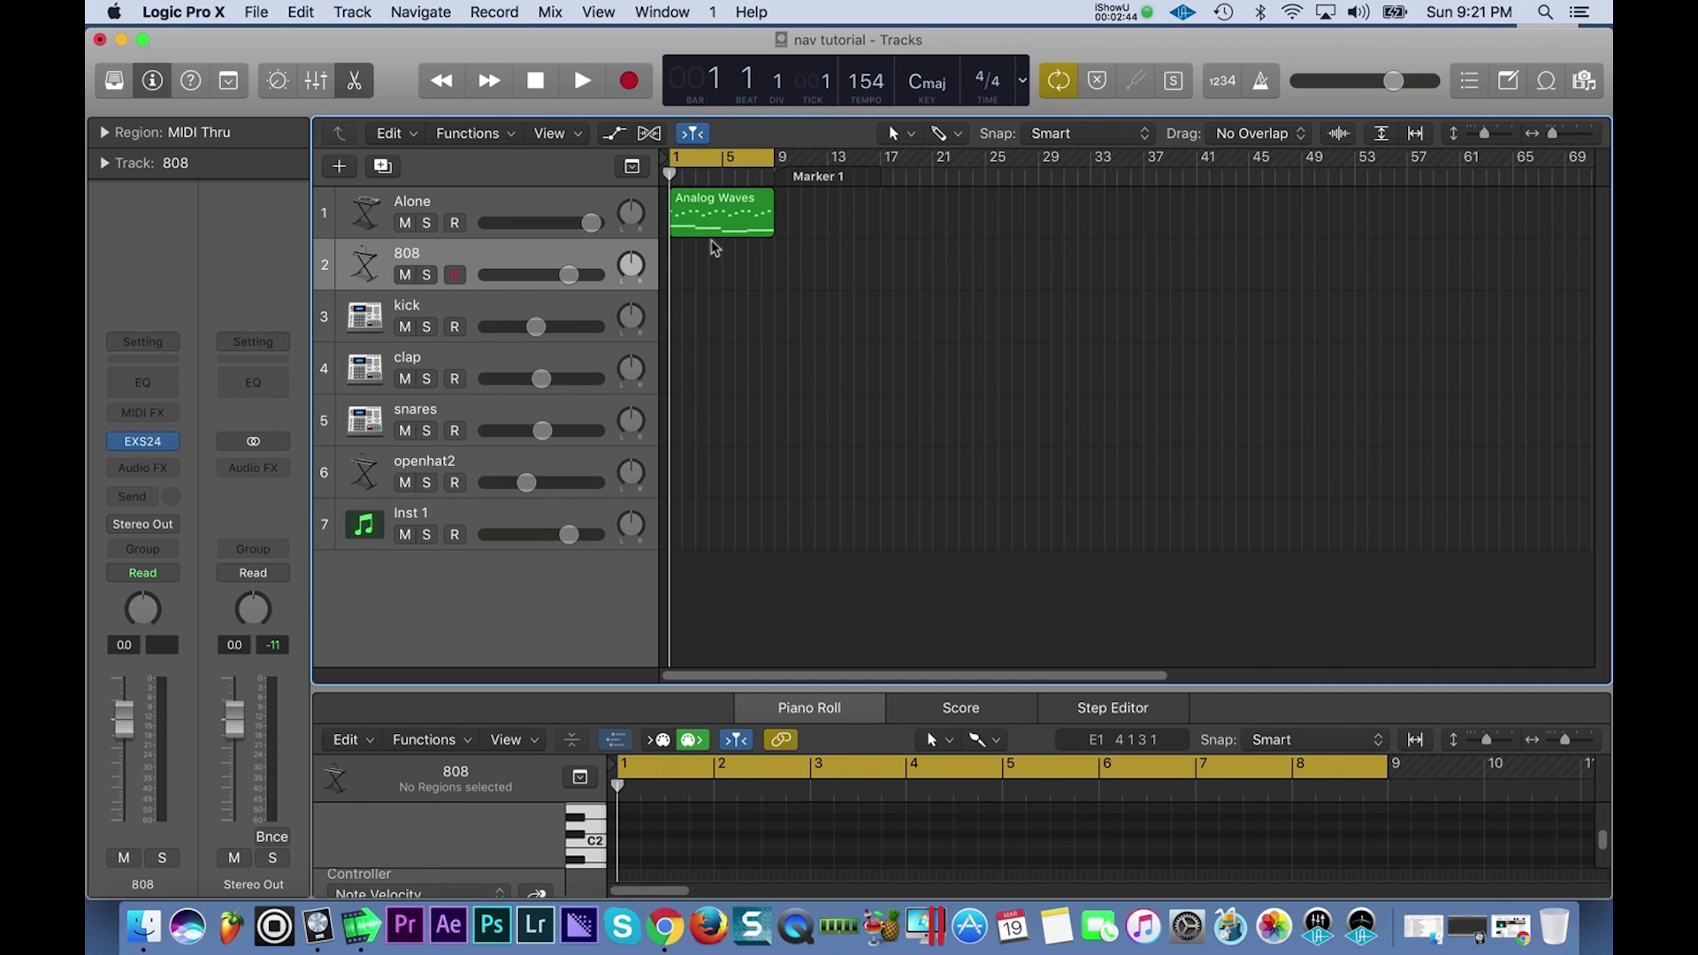
Play back the Analog Waves melody with the Alone track selected, and stop playback near the end of the loop.
key("space")
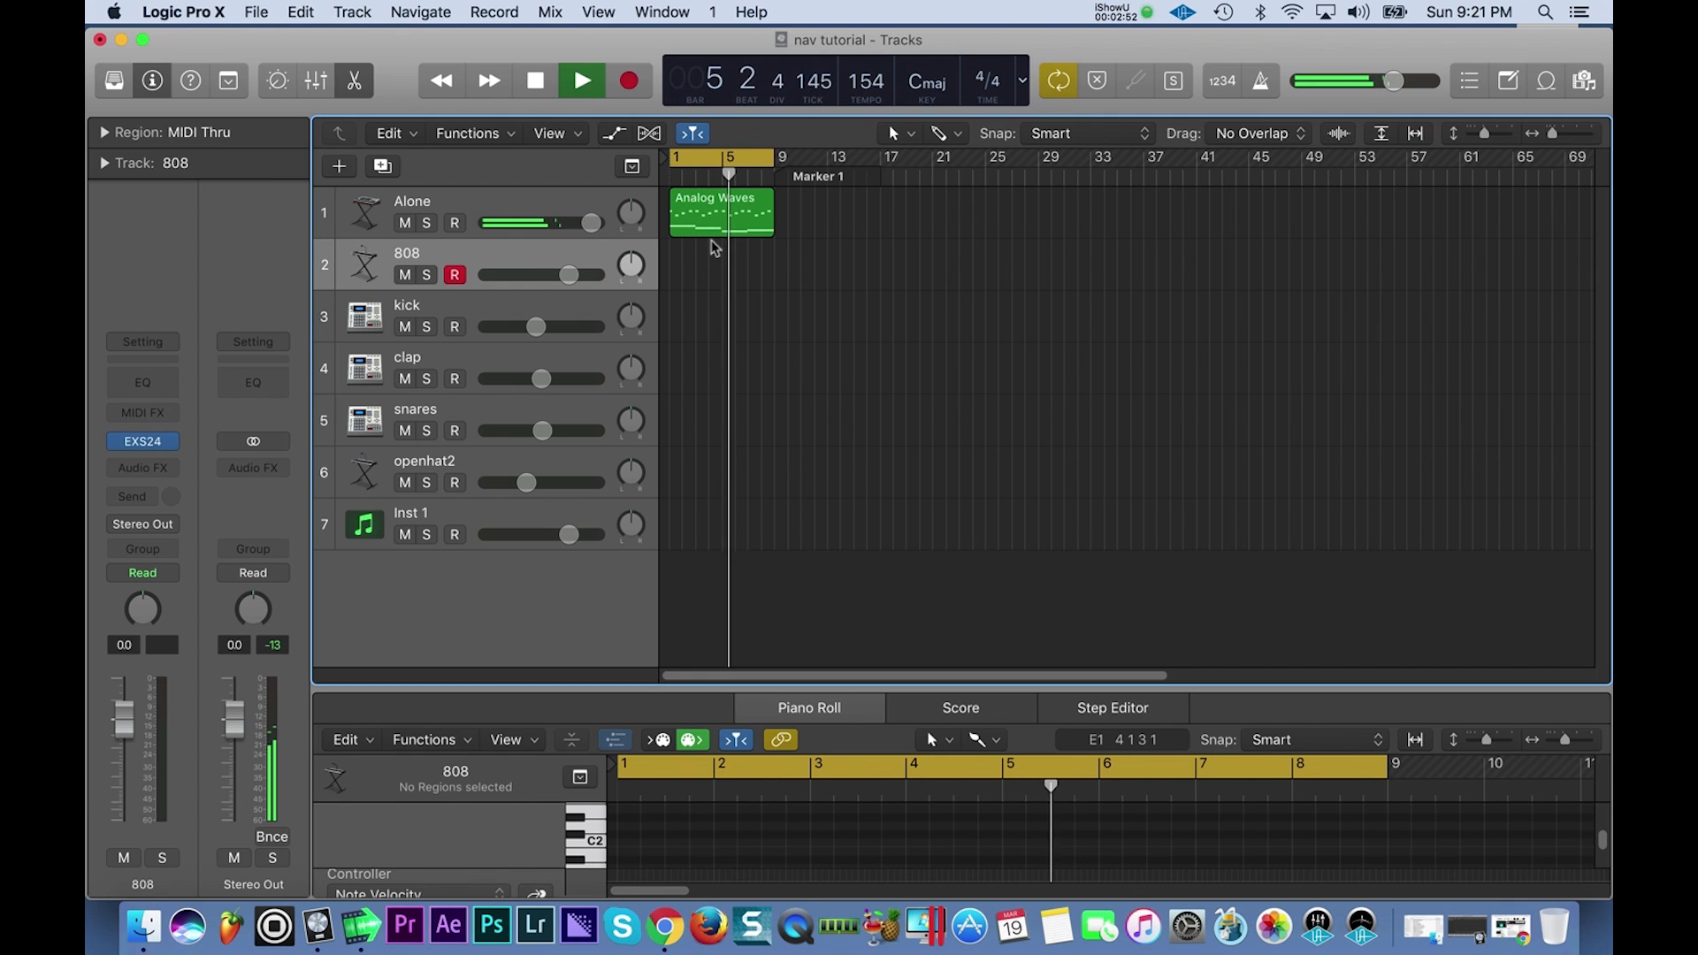
left_click(574, 209)
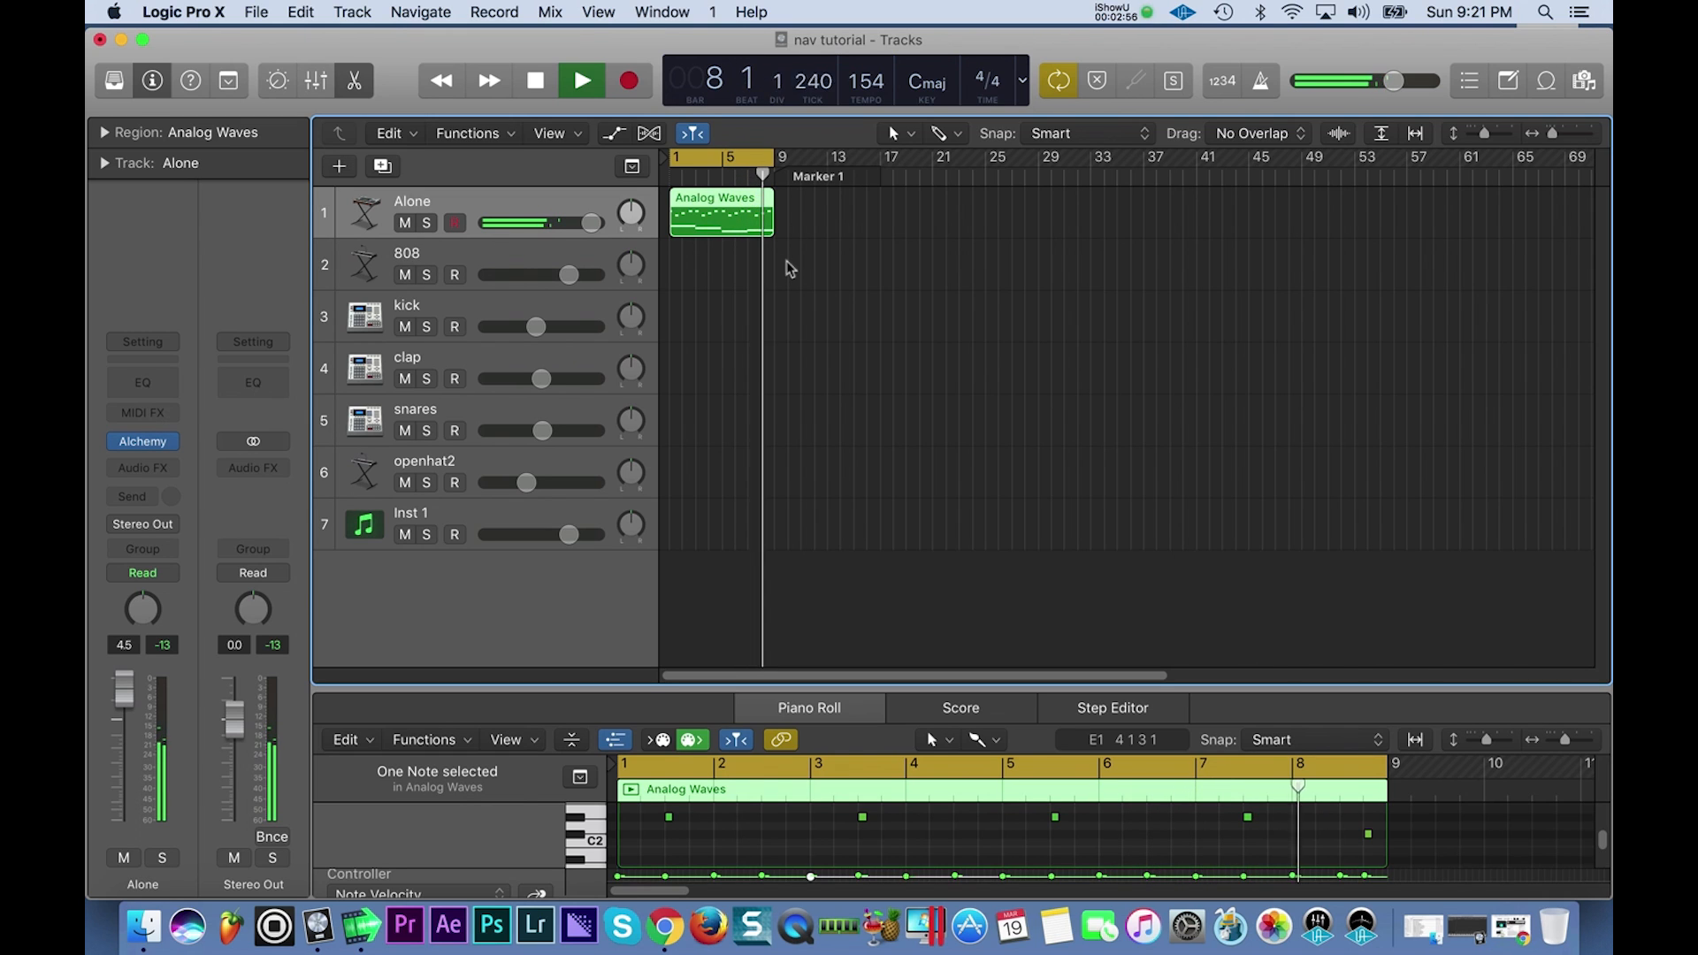
key("space")
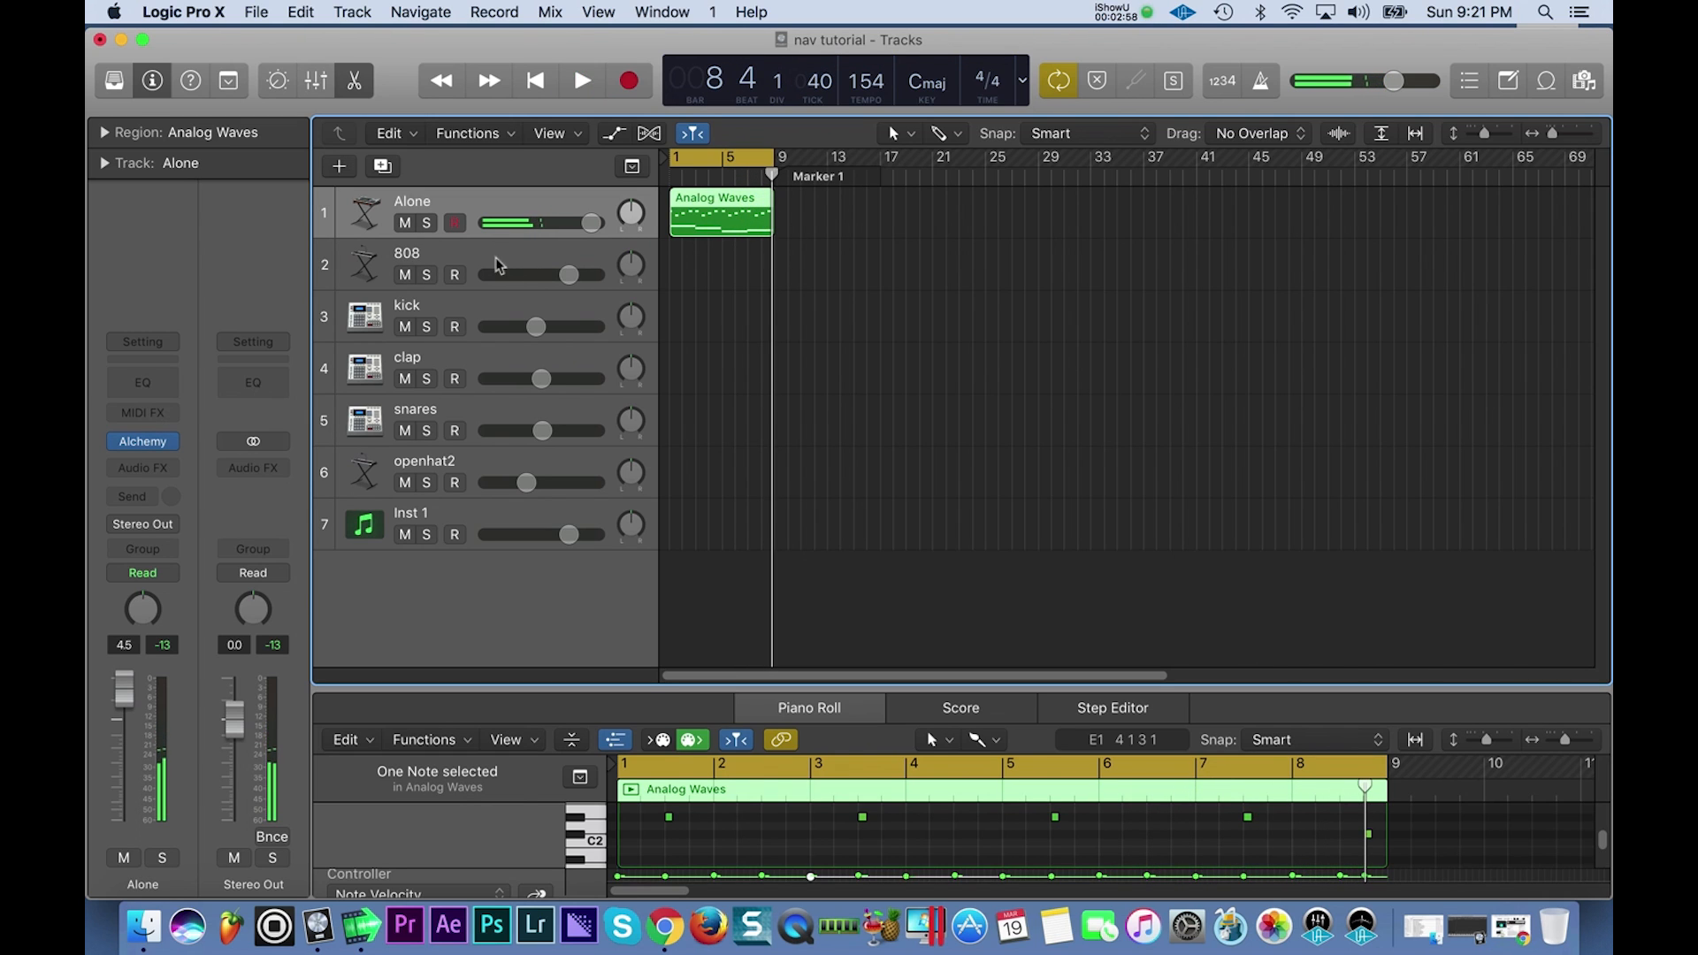
Add a Channel EQ to the Alone track and enable its low cut at about 170 Hz while the melody plays.
left_click(142, 383)
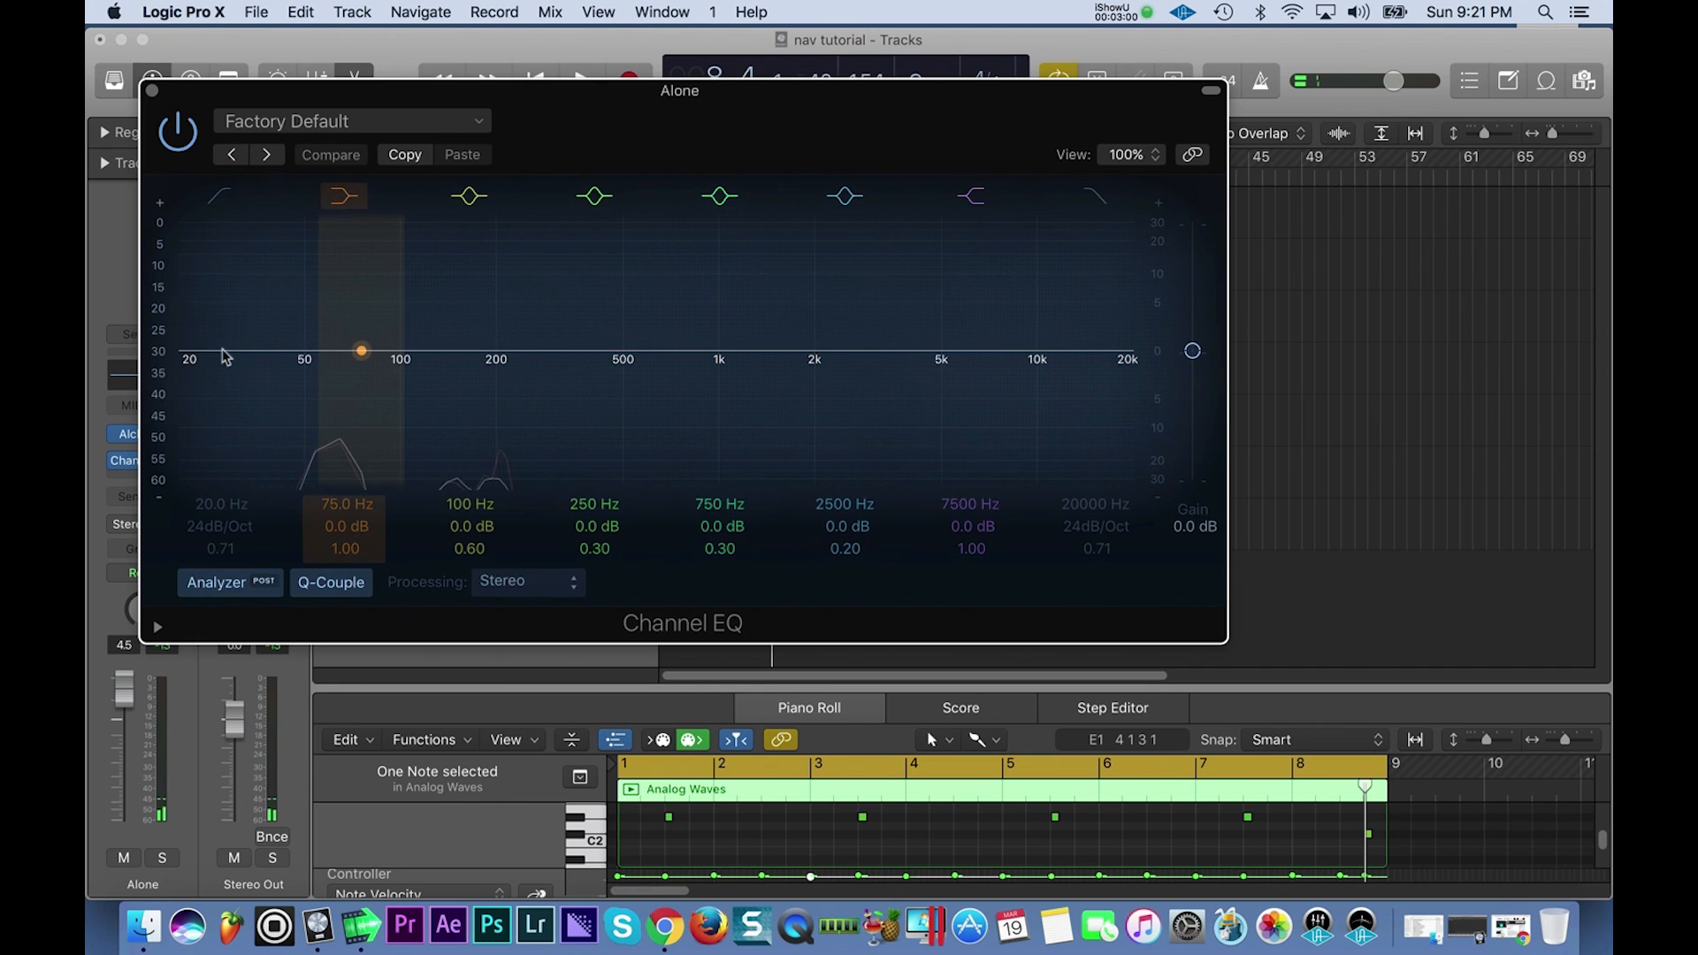
left_click(227, 196)
mouse_move(205, 396)
left_mouse_down()
mouse_move(491, 416)
mouse_move(466, 388)
left_mouse_up()
key("space")
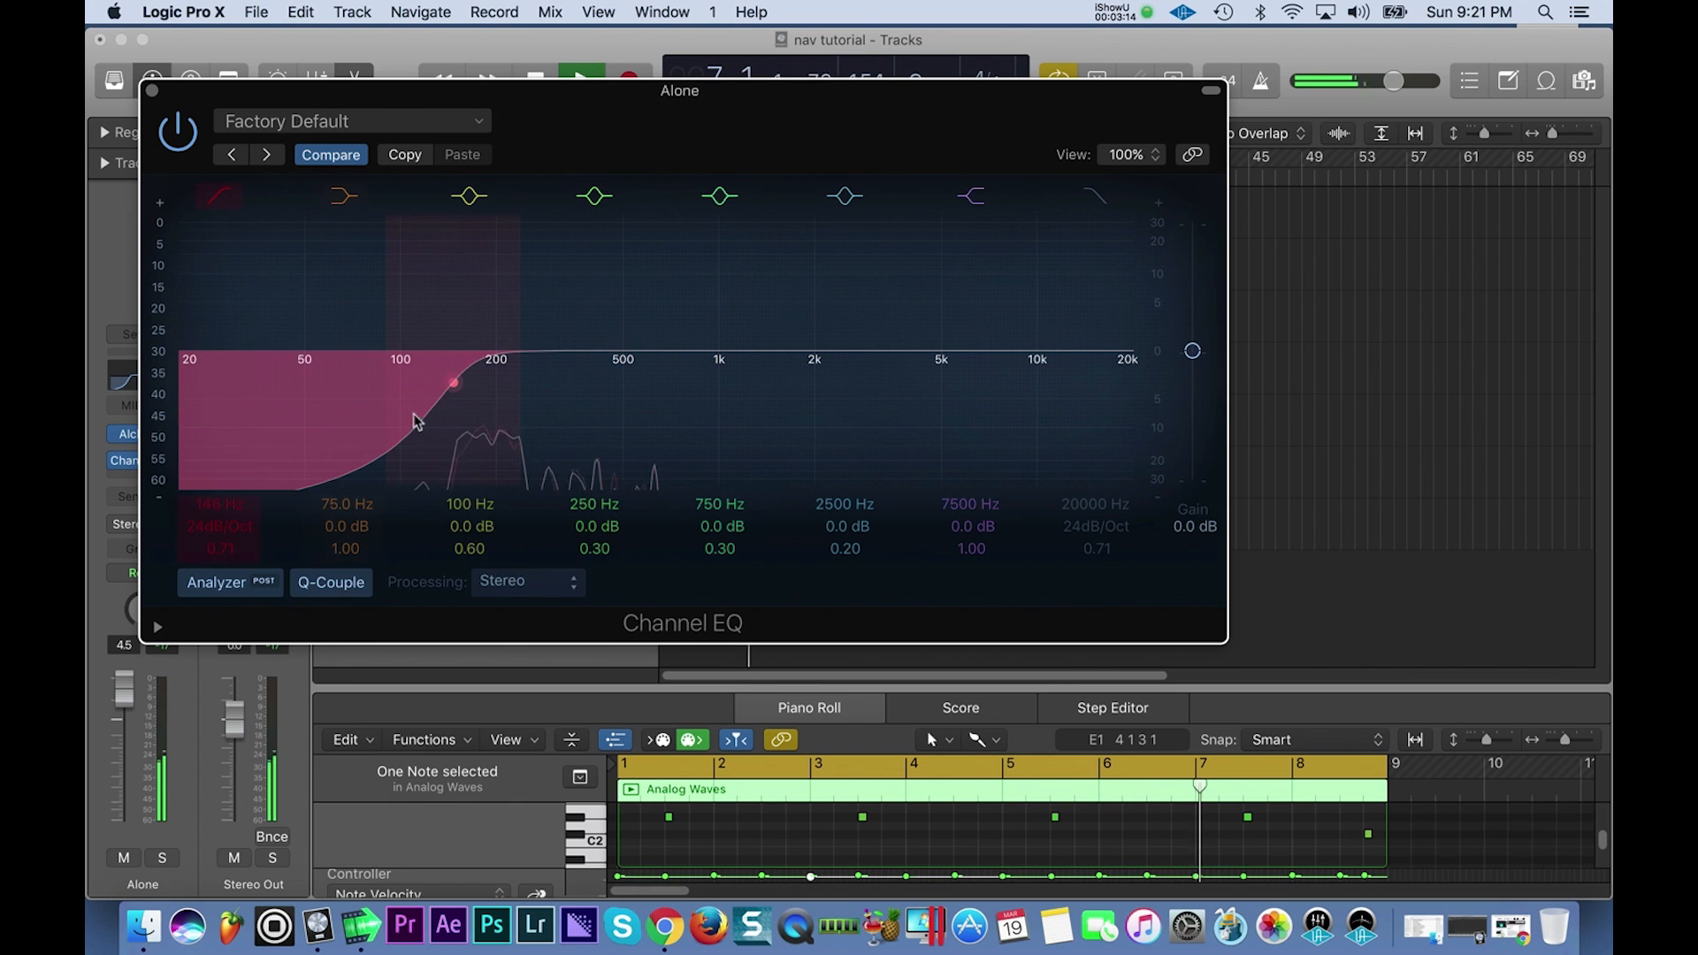
left_click_drag(422, 415, 443, 415)
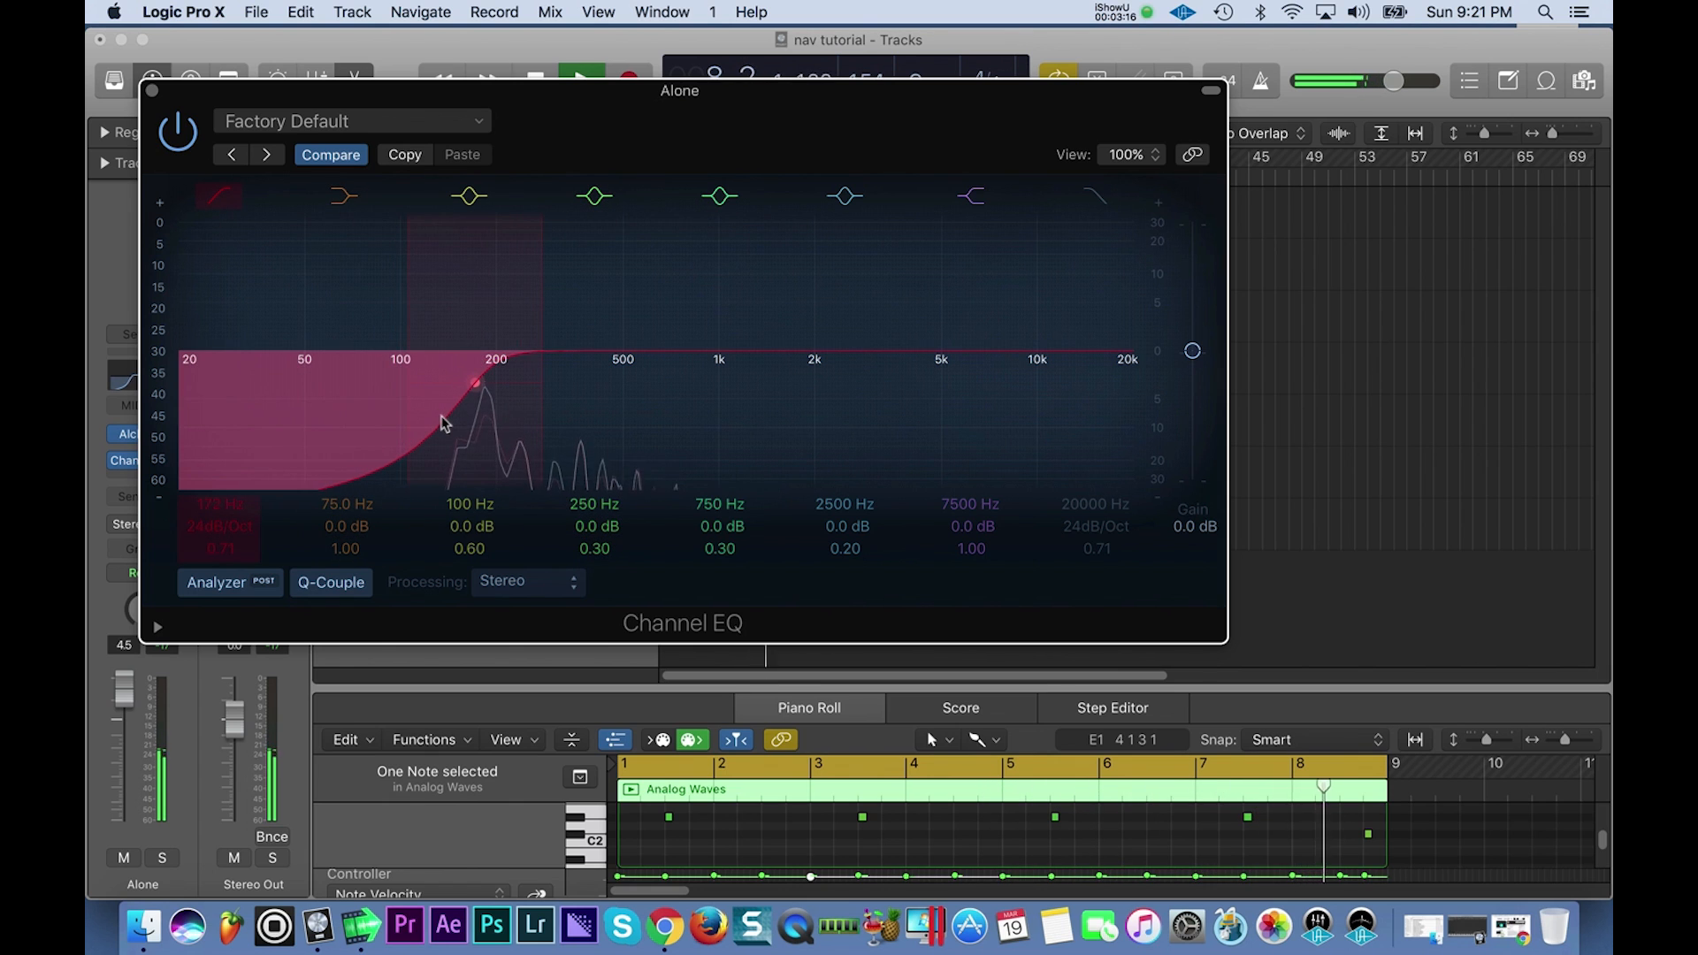
left_click(153, 91)
Raise the Alone track's volume to 6.0 dB and stop playback.
left_click_drag(591, 222, 598, 222)
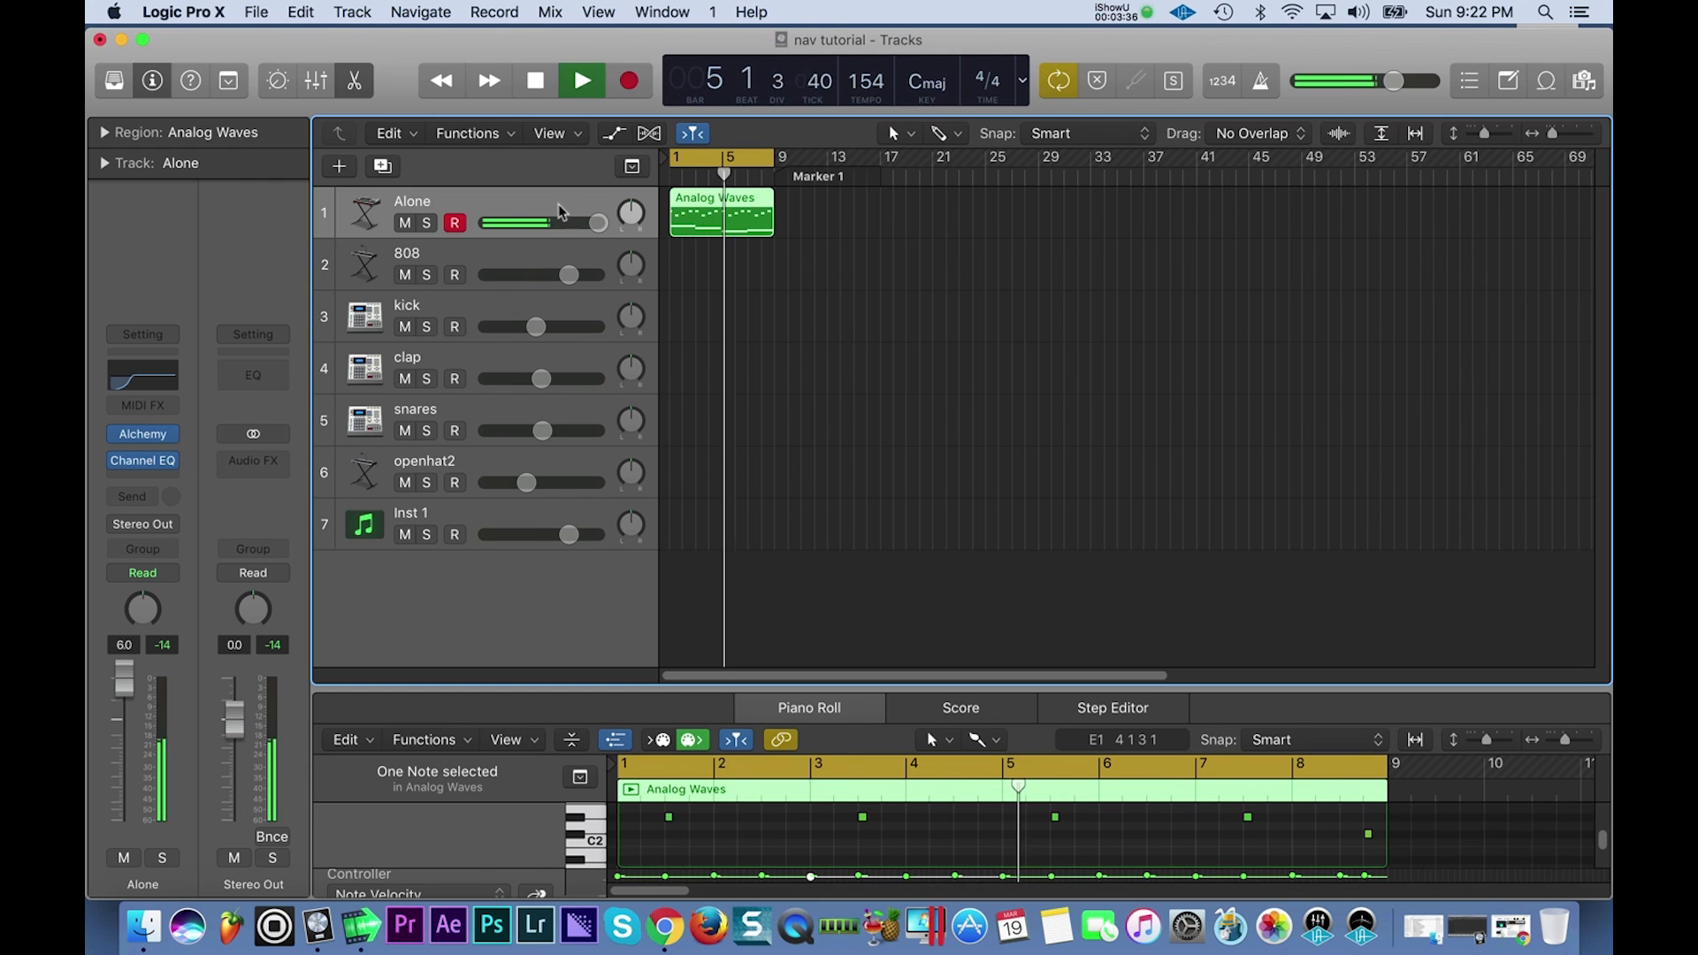
key("space")
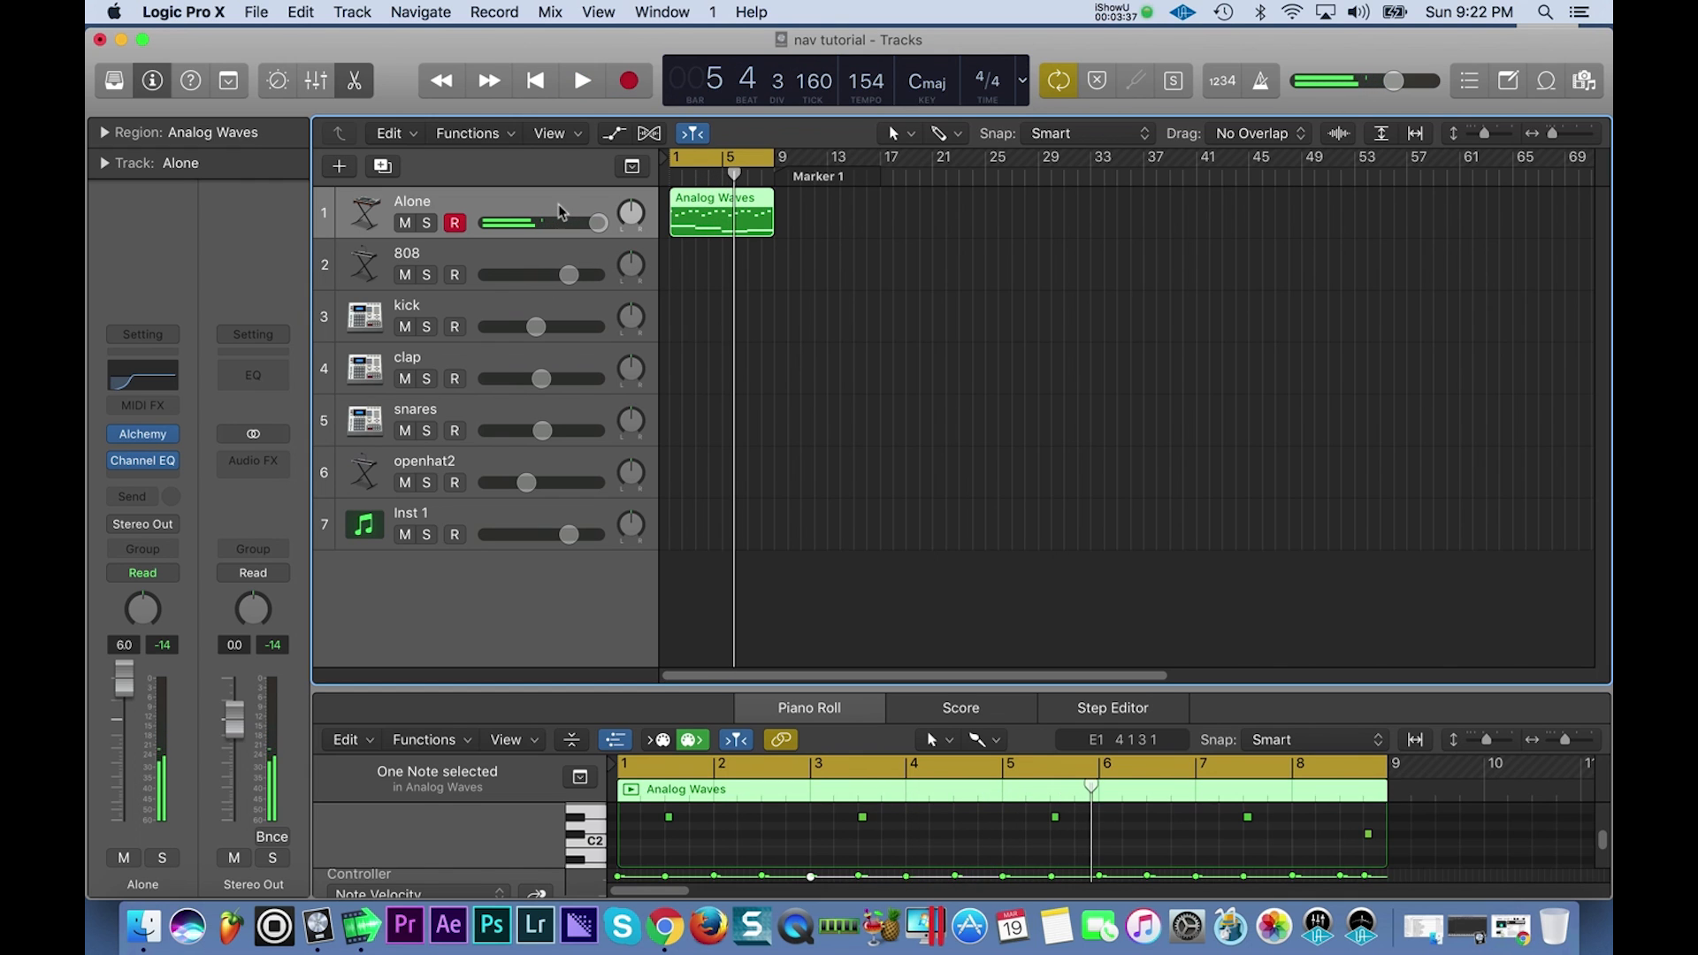
Bounce the Analog Waves region in place to a new audio track.
left_click(677, 264)
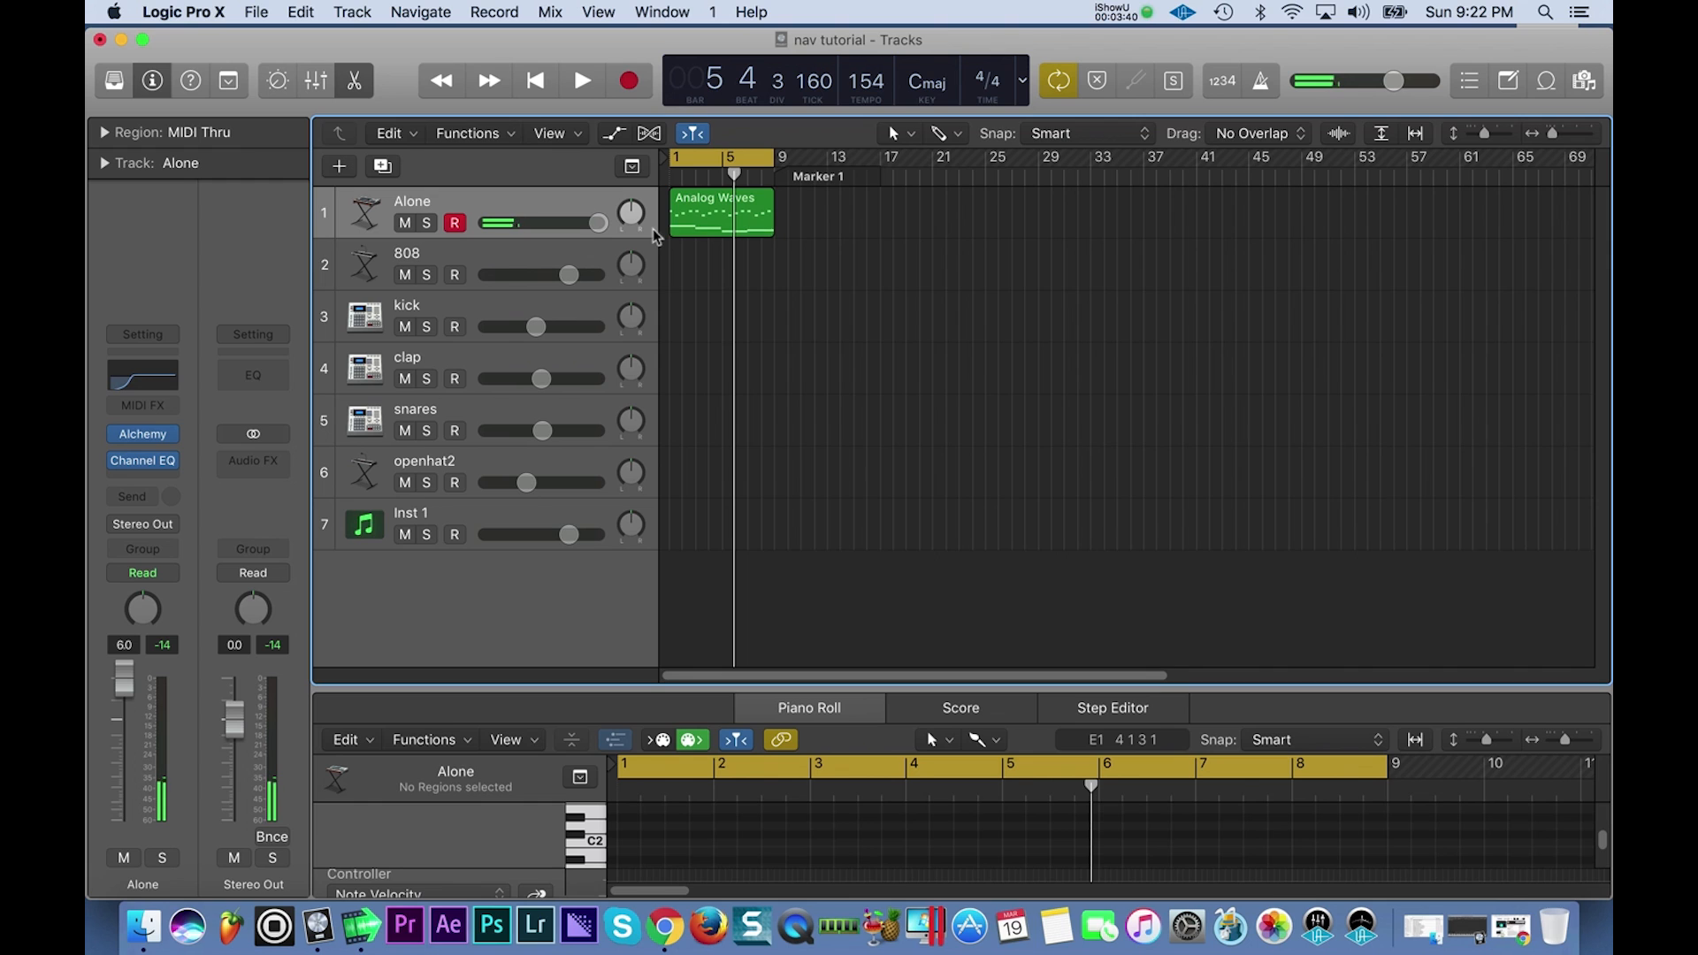
left_click(704, 231)
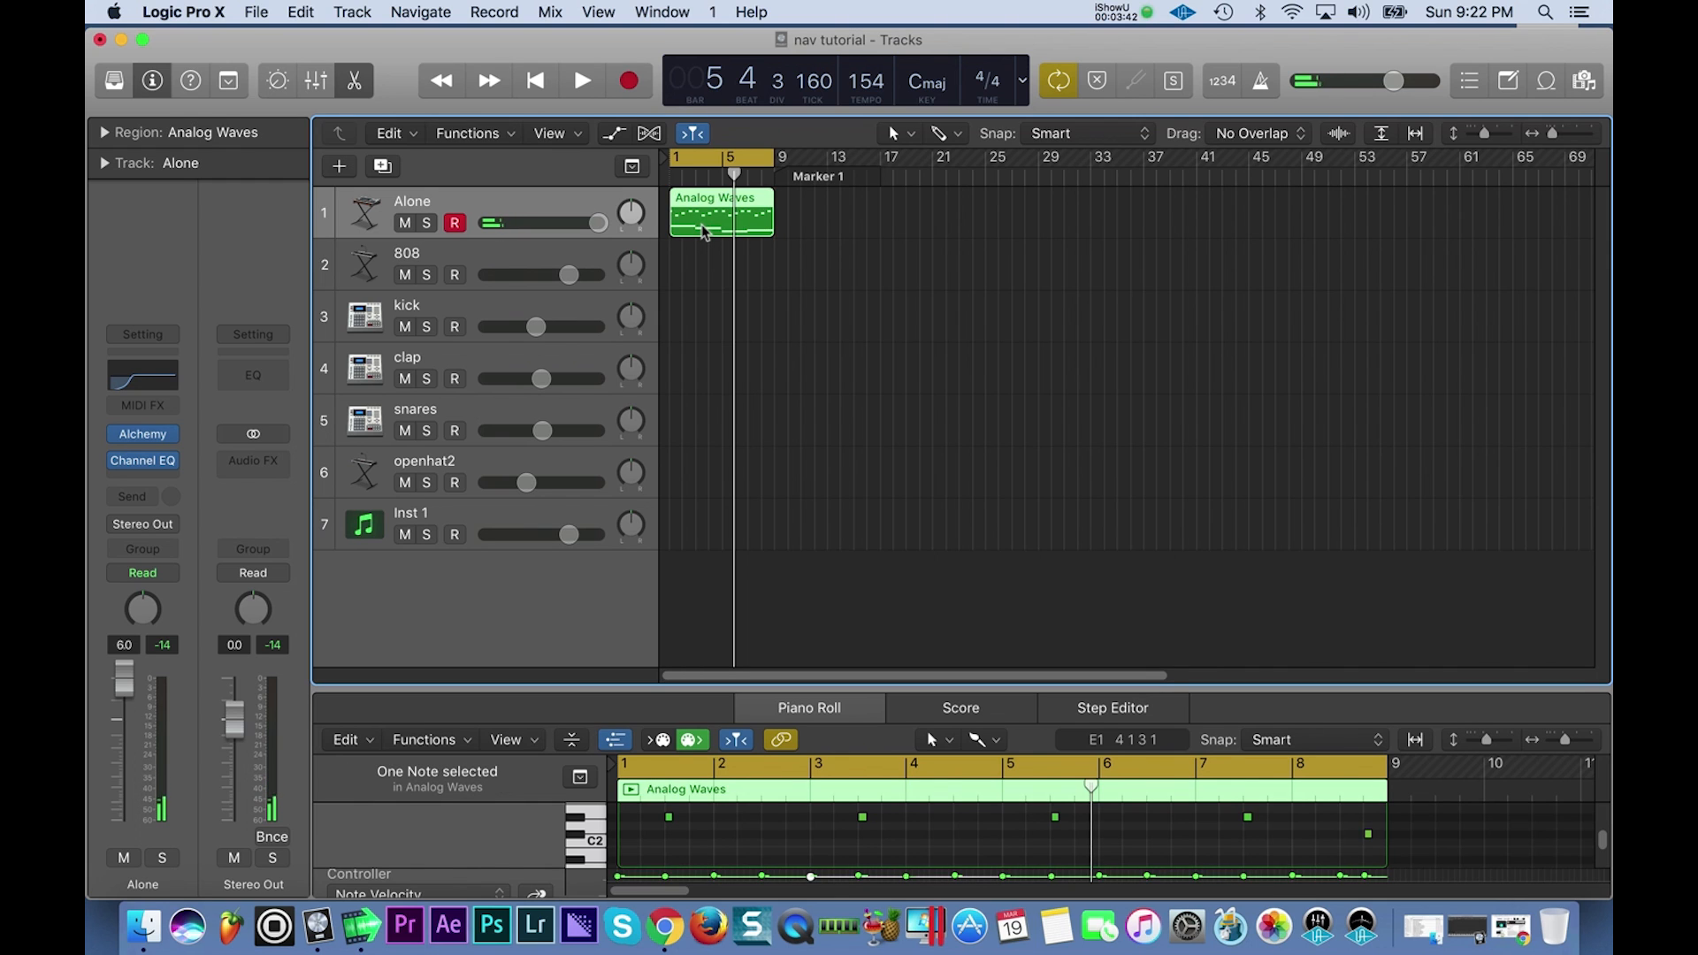
right_click(705, 231)
left_click(743, 232)
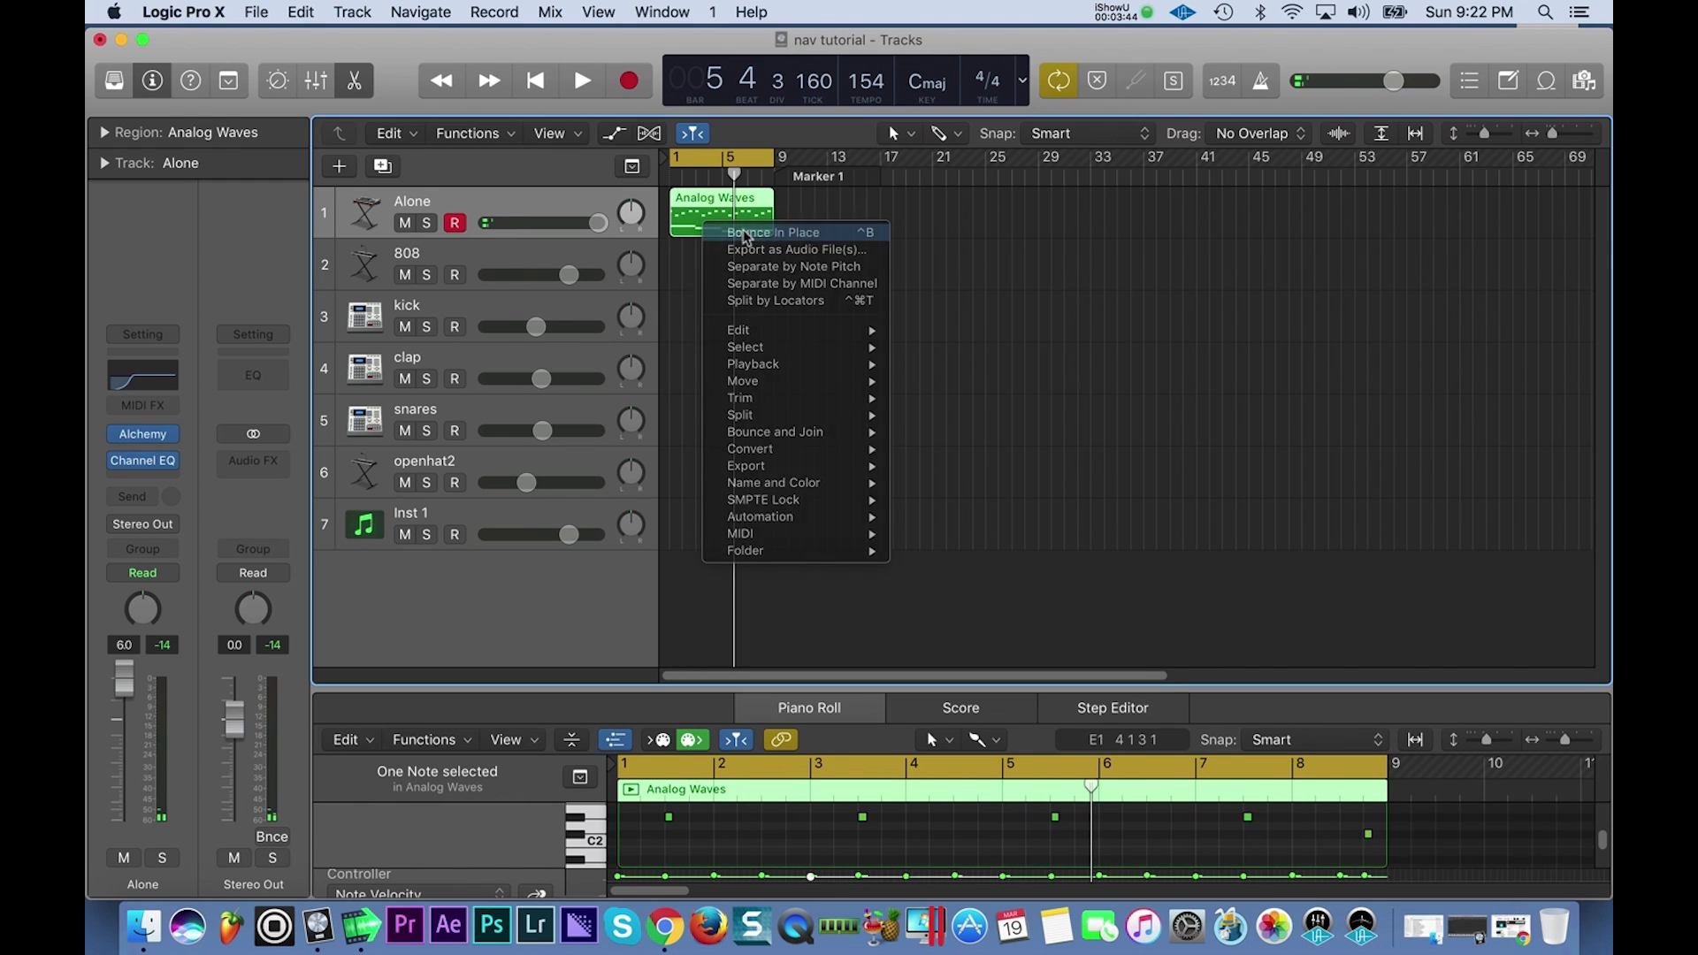
left_click(1007, 442)
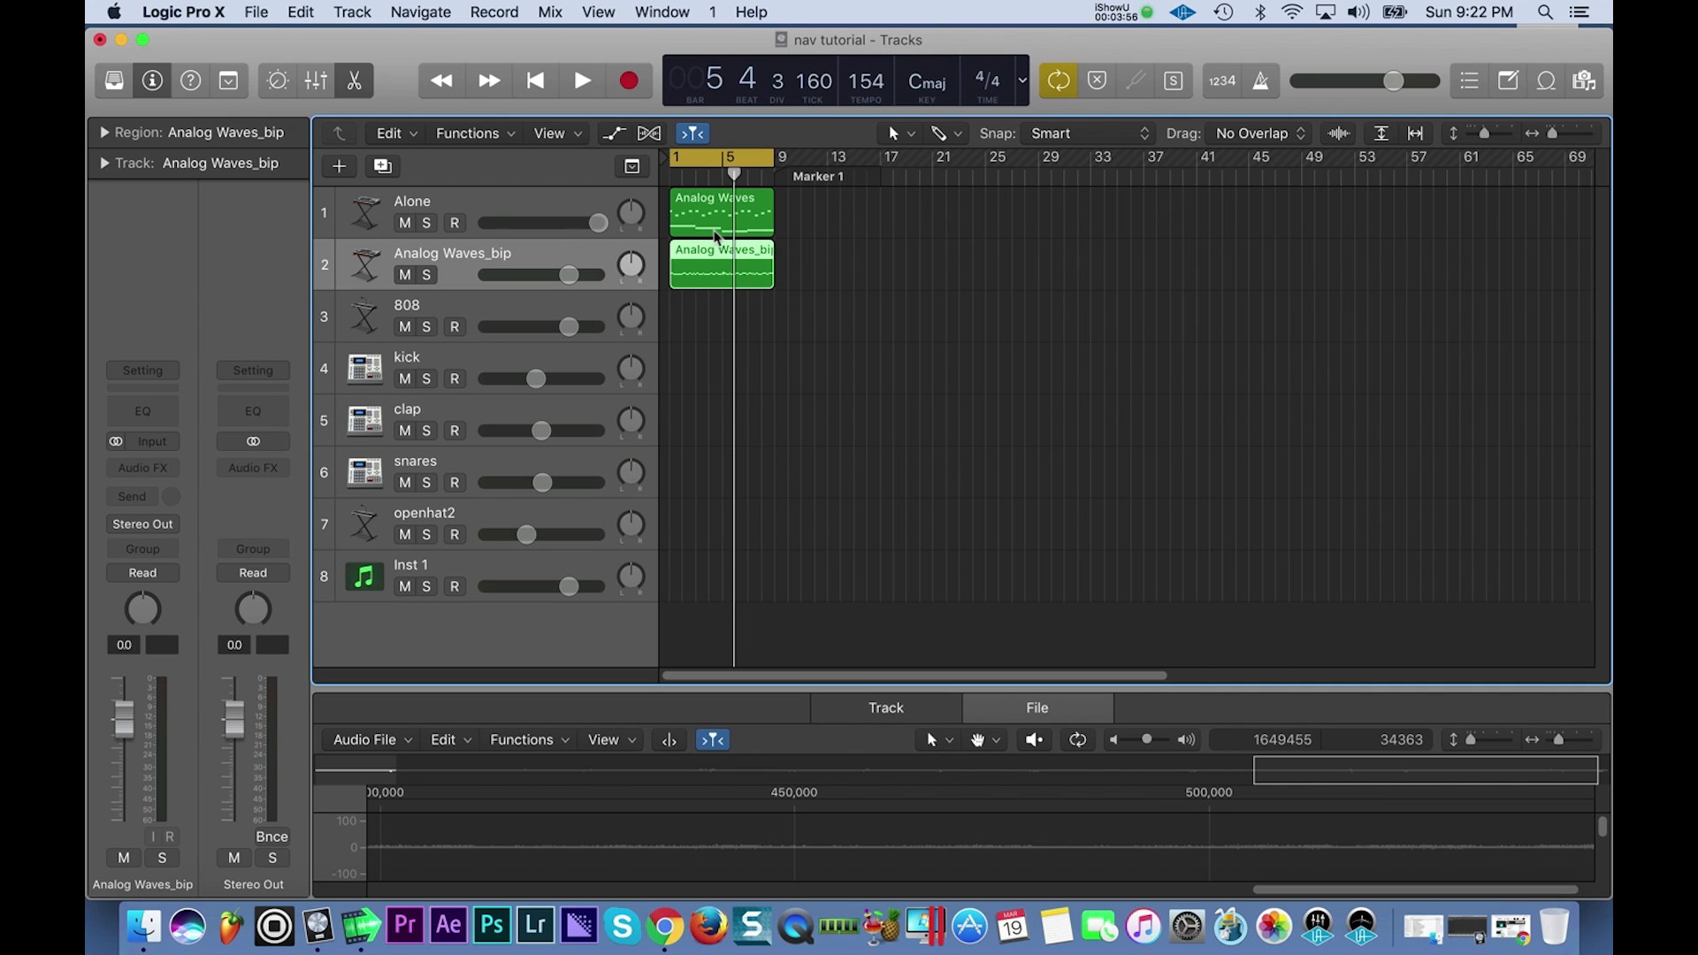
Move the bounced Analog Waves_bip region to bar 9 and set the cycle range to bars 9 through 16.
left_click_drag(698, 249, 805, 259)
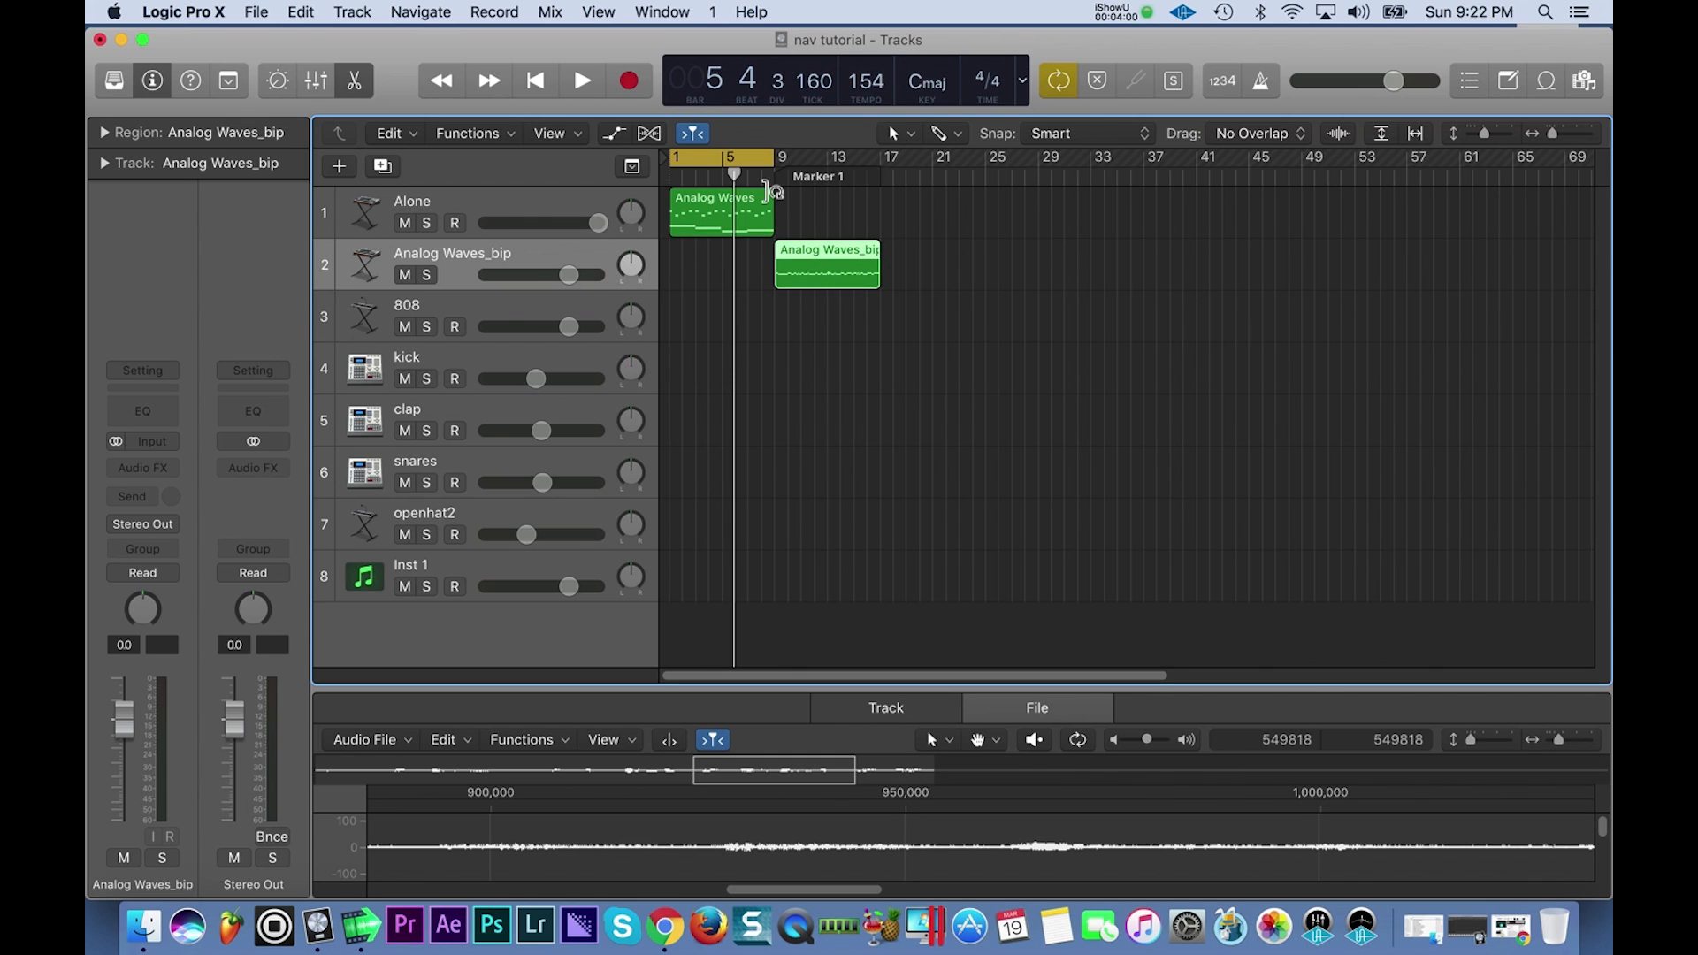
left_click_drag(774, 162, 875, 160)
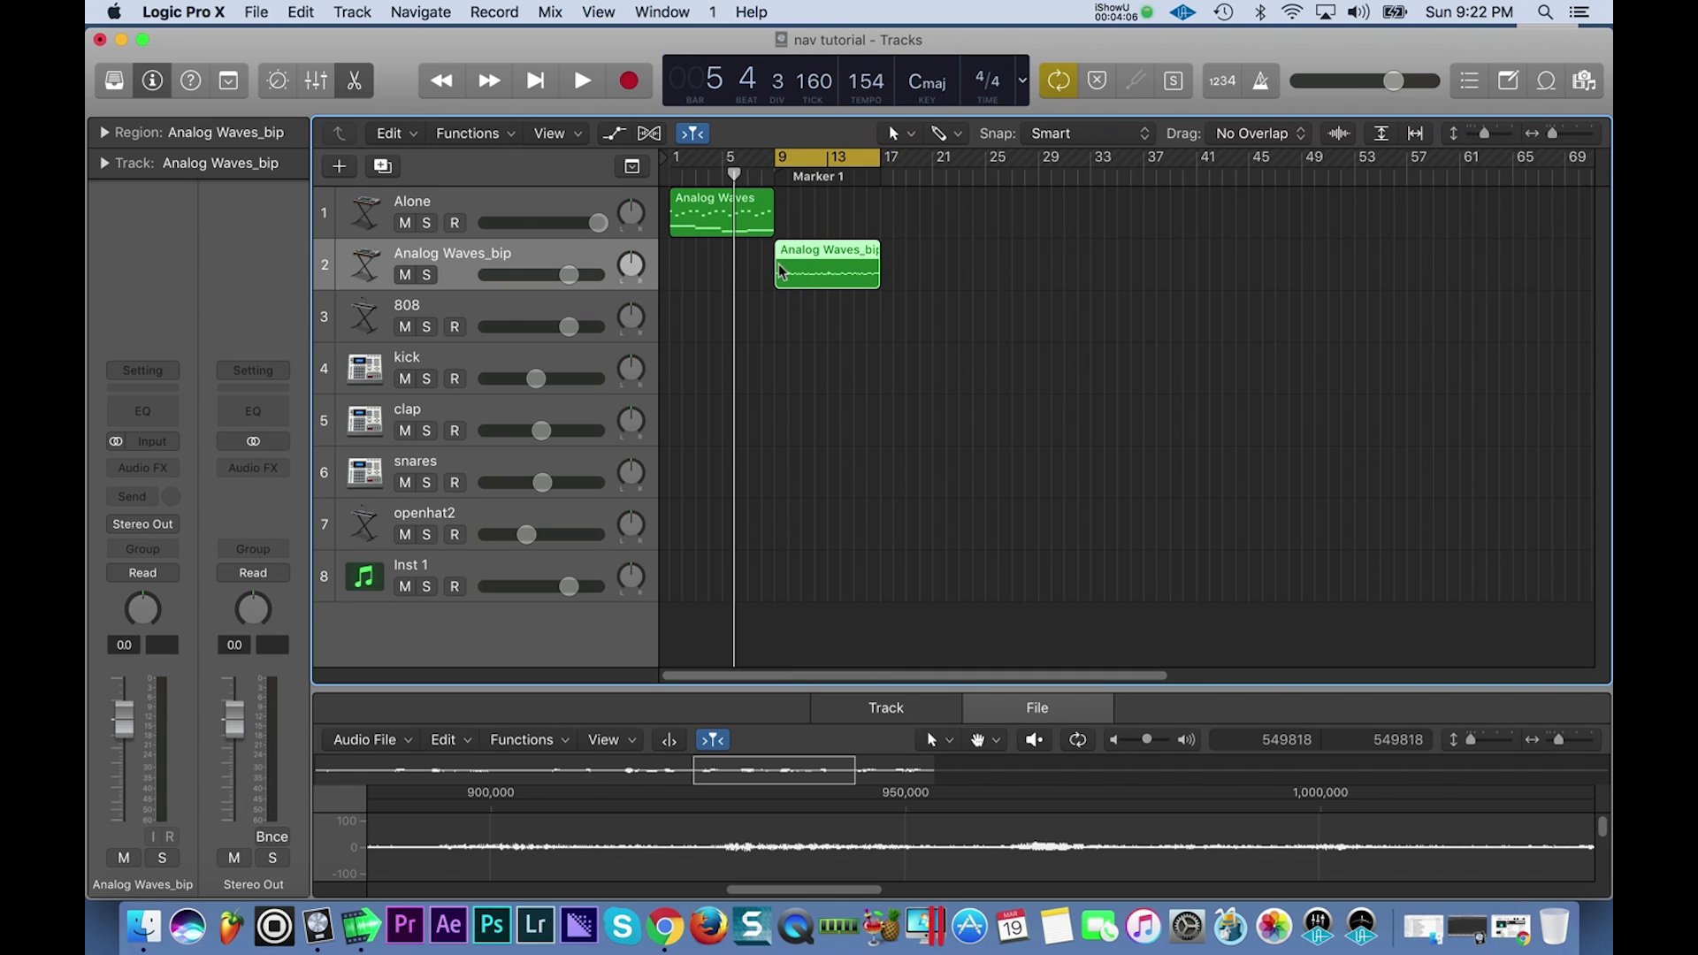
Play the bounced Analog Waves_bip region from bar 9 to check its sound, and stop around bar 12.
scroll(806, 277, "up", 5)
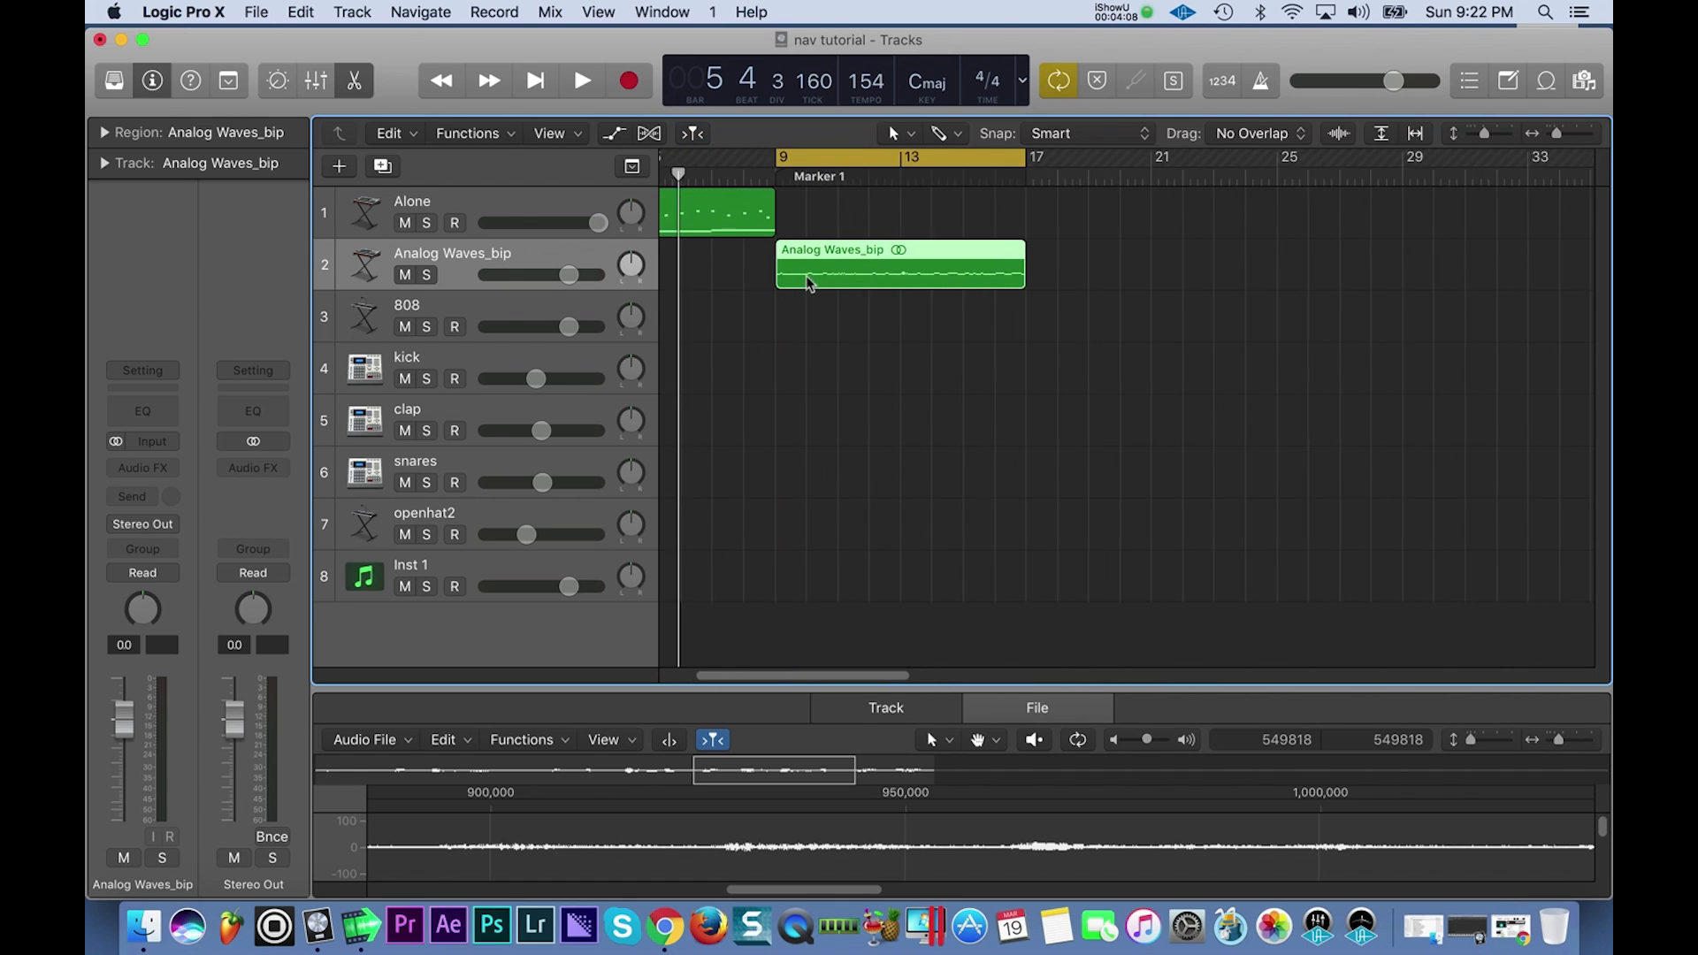
scroll(813, 275, "left", 4)
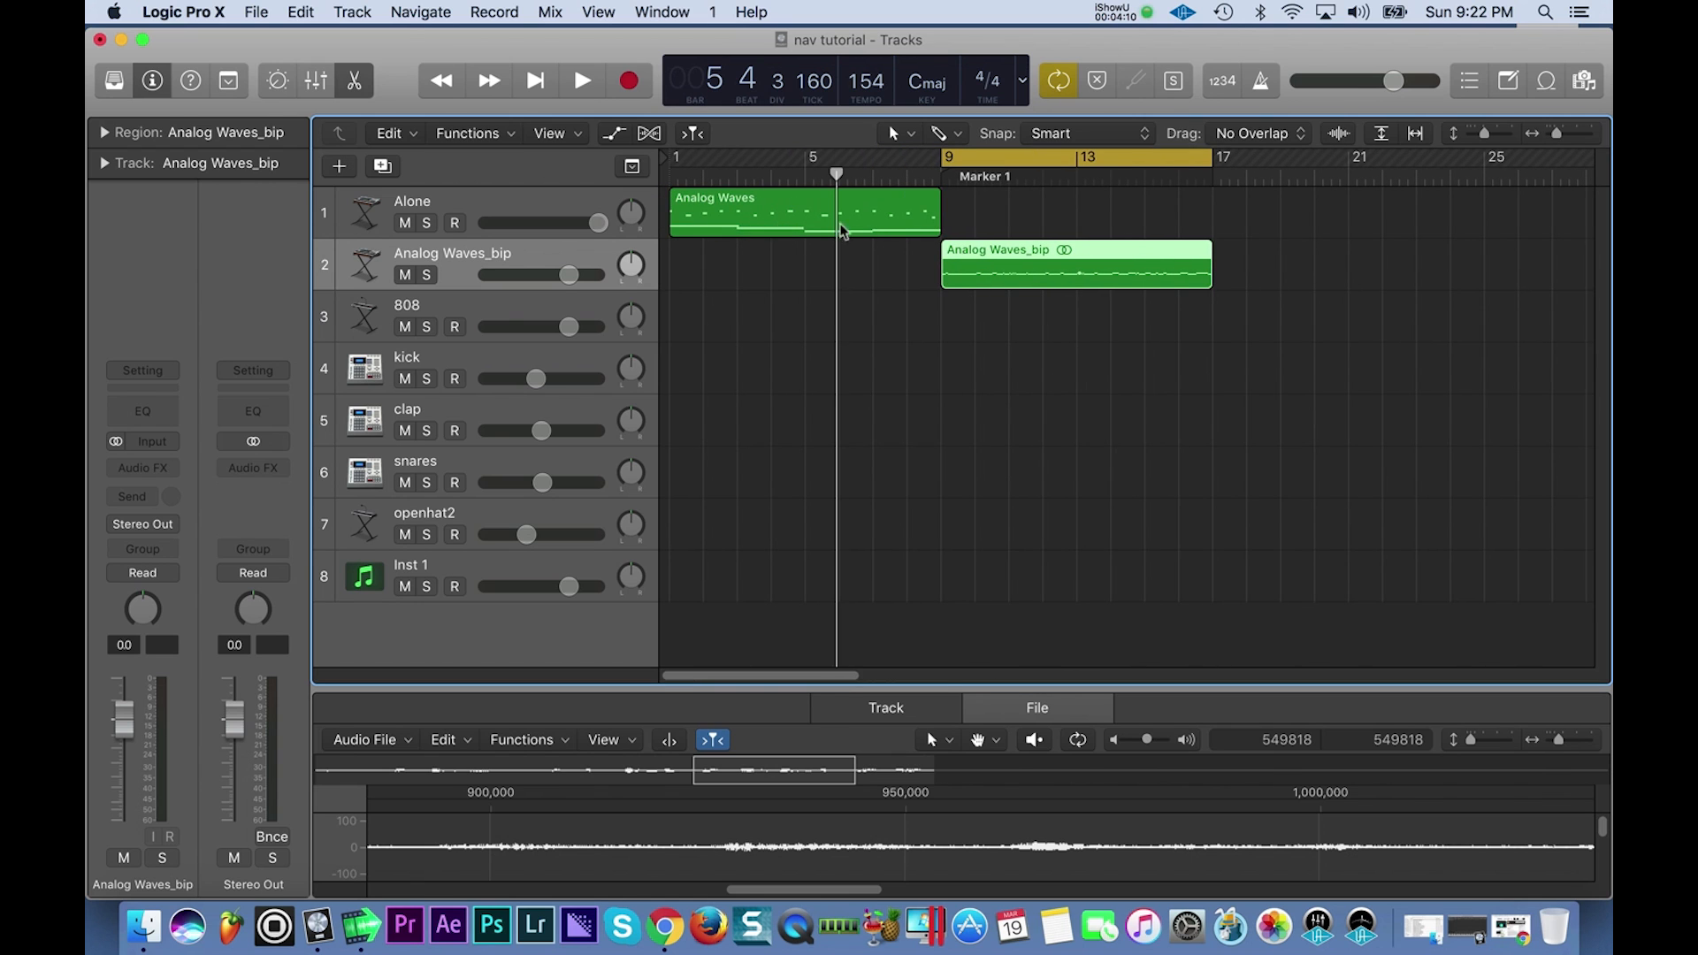
scroll(1023, 284, "right", 3)
key("space")
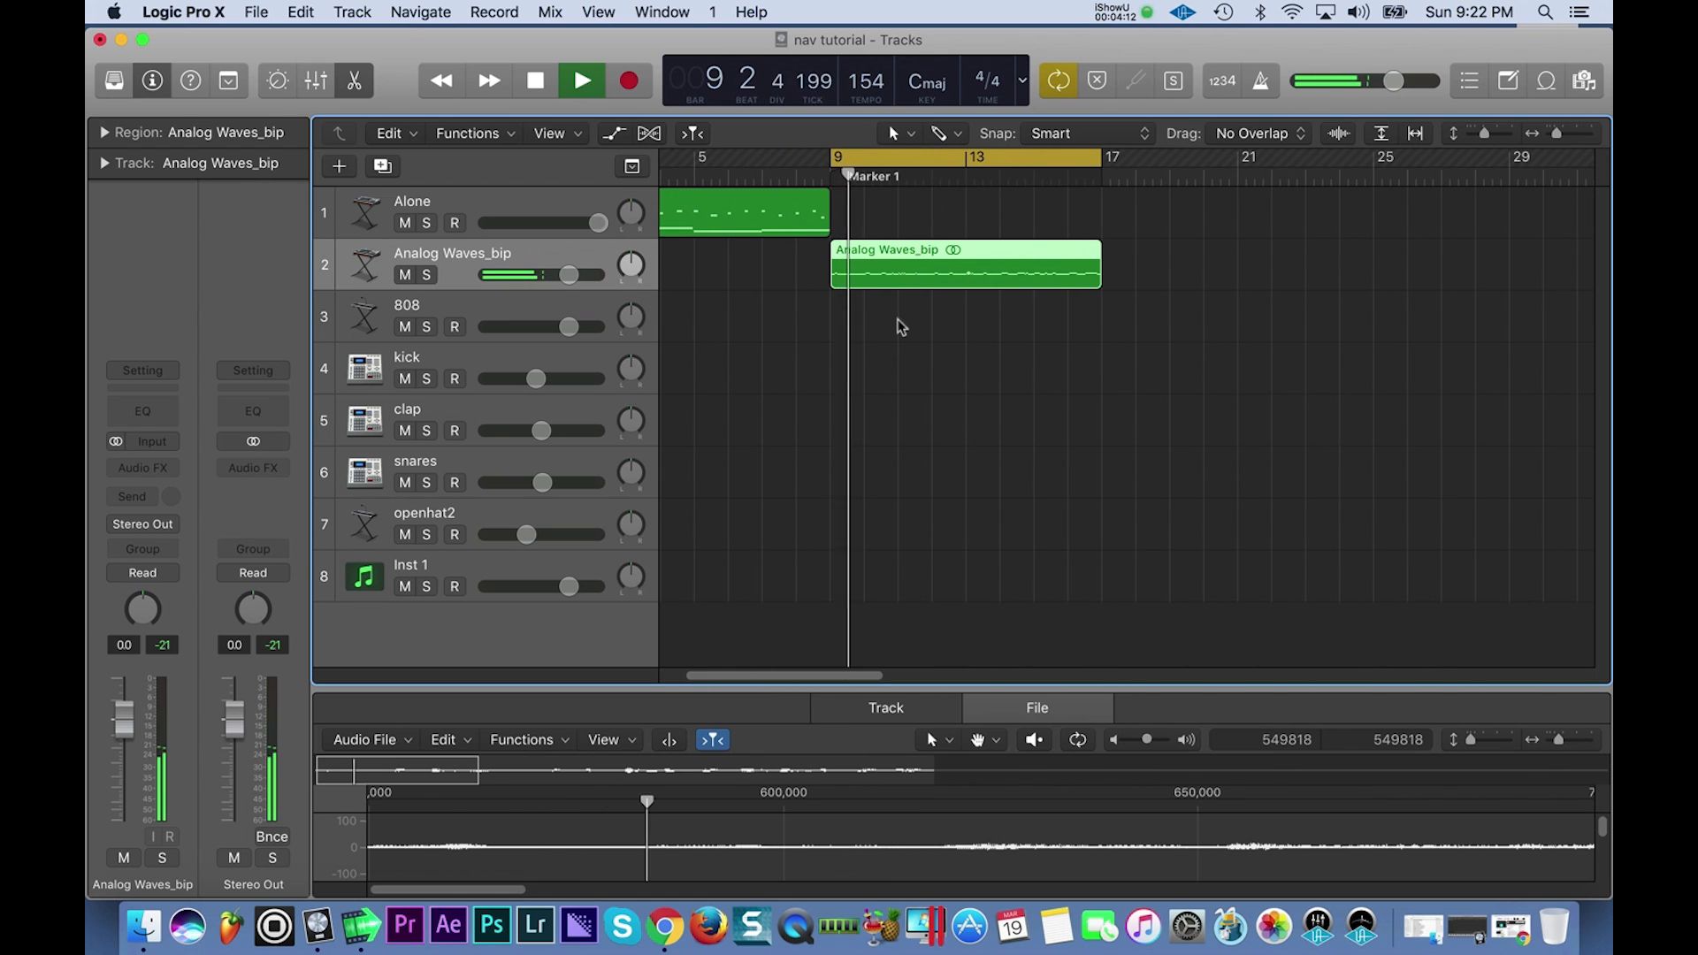
scroll(899, 324, "down", 5)
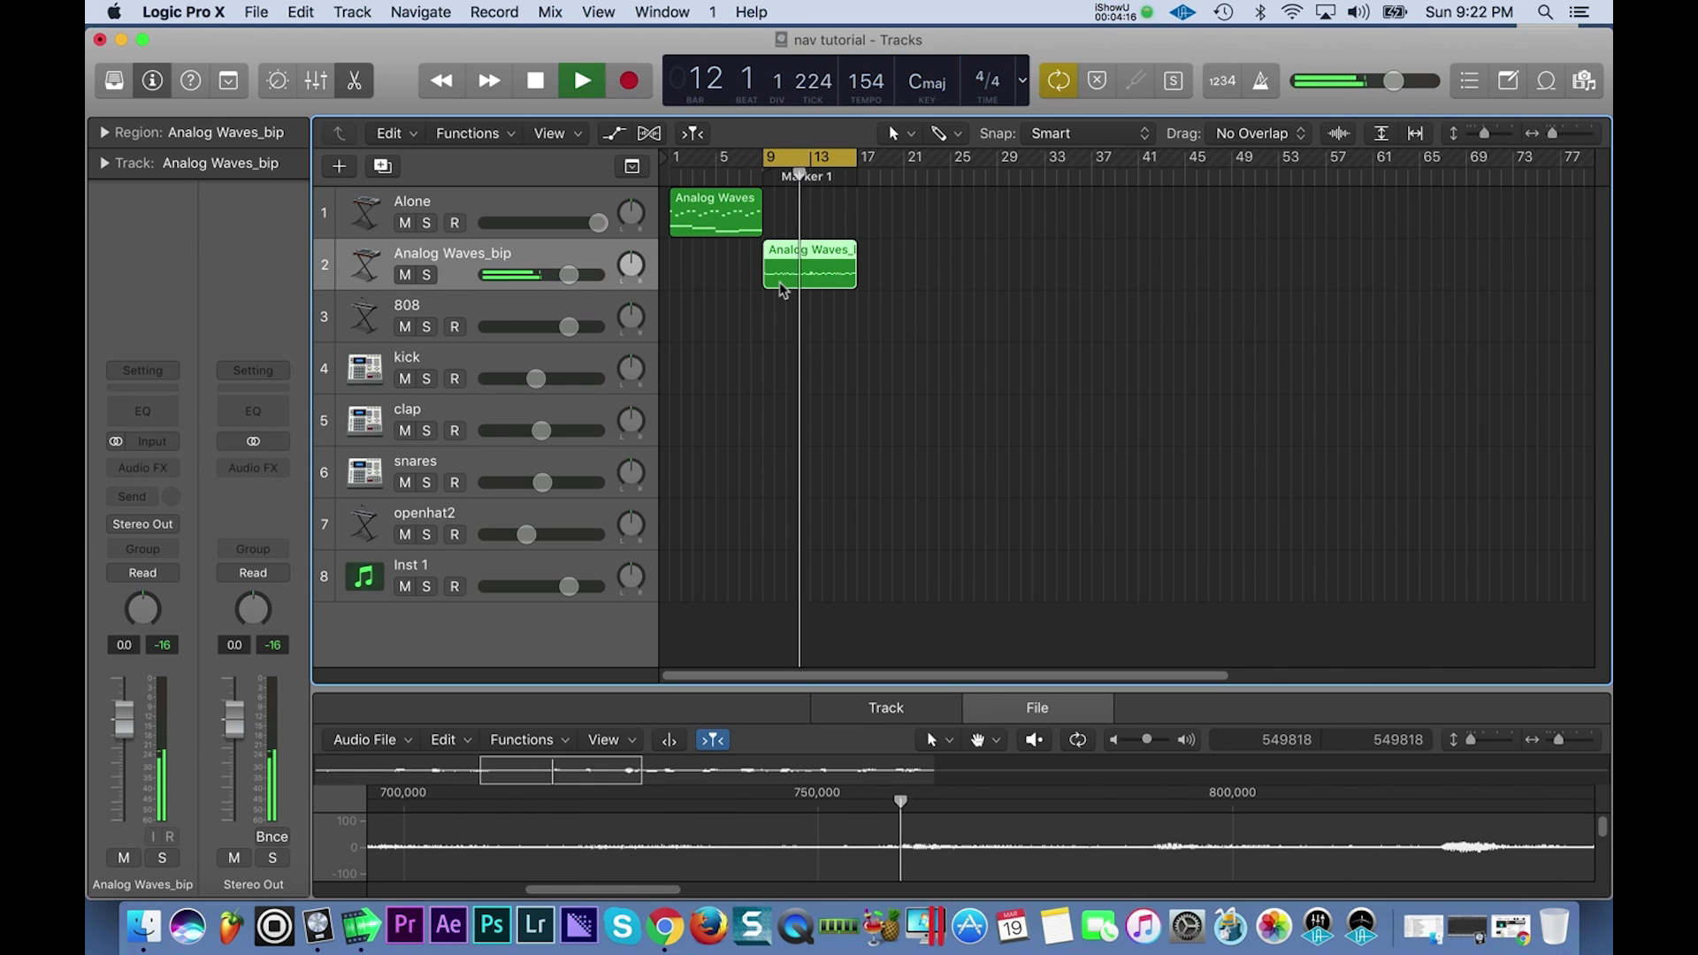
key("space")
Split the Analog Waves_bip region at bar 9 beat 3 to make the first half-bar slice.
left_click_drag(804, 175, 772, 174)
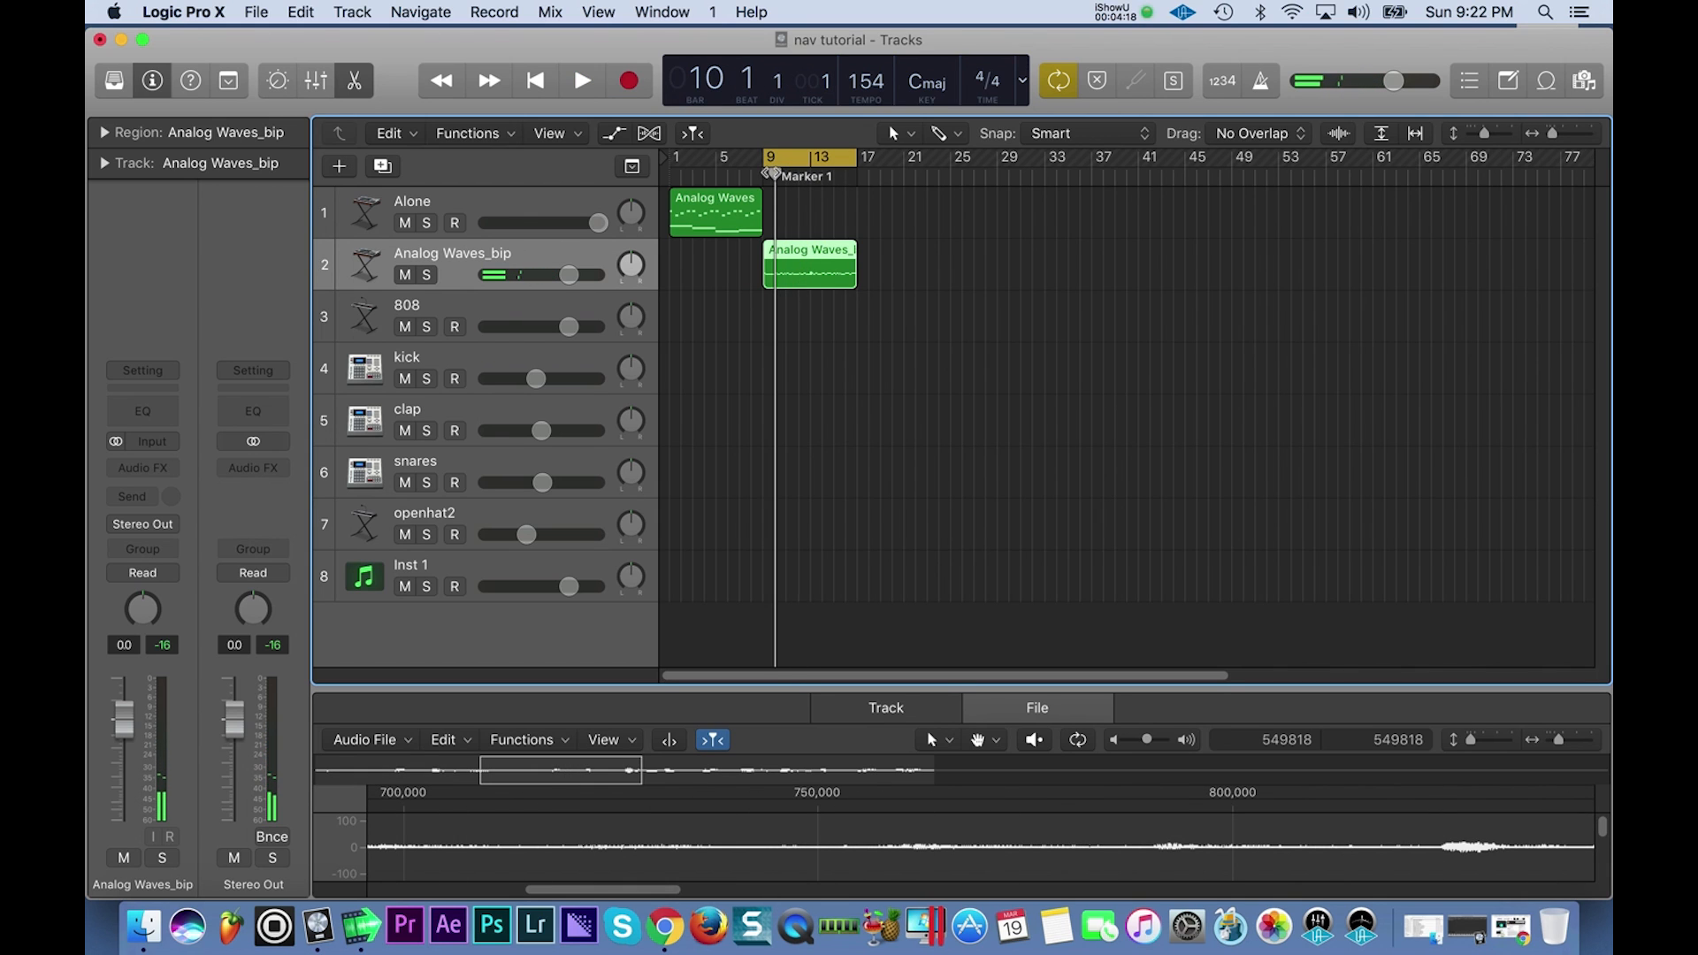
scroll(783, 302, "up", 5)
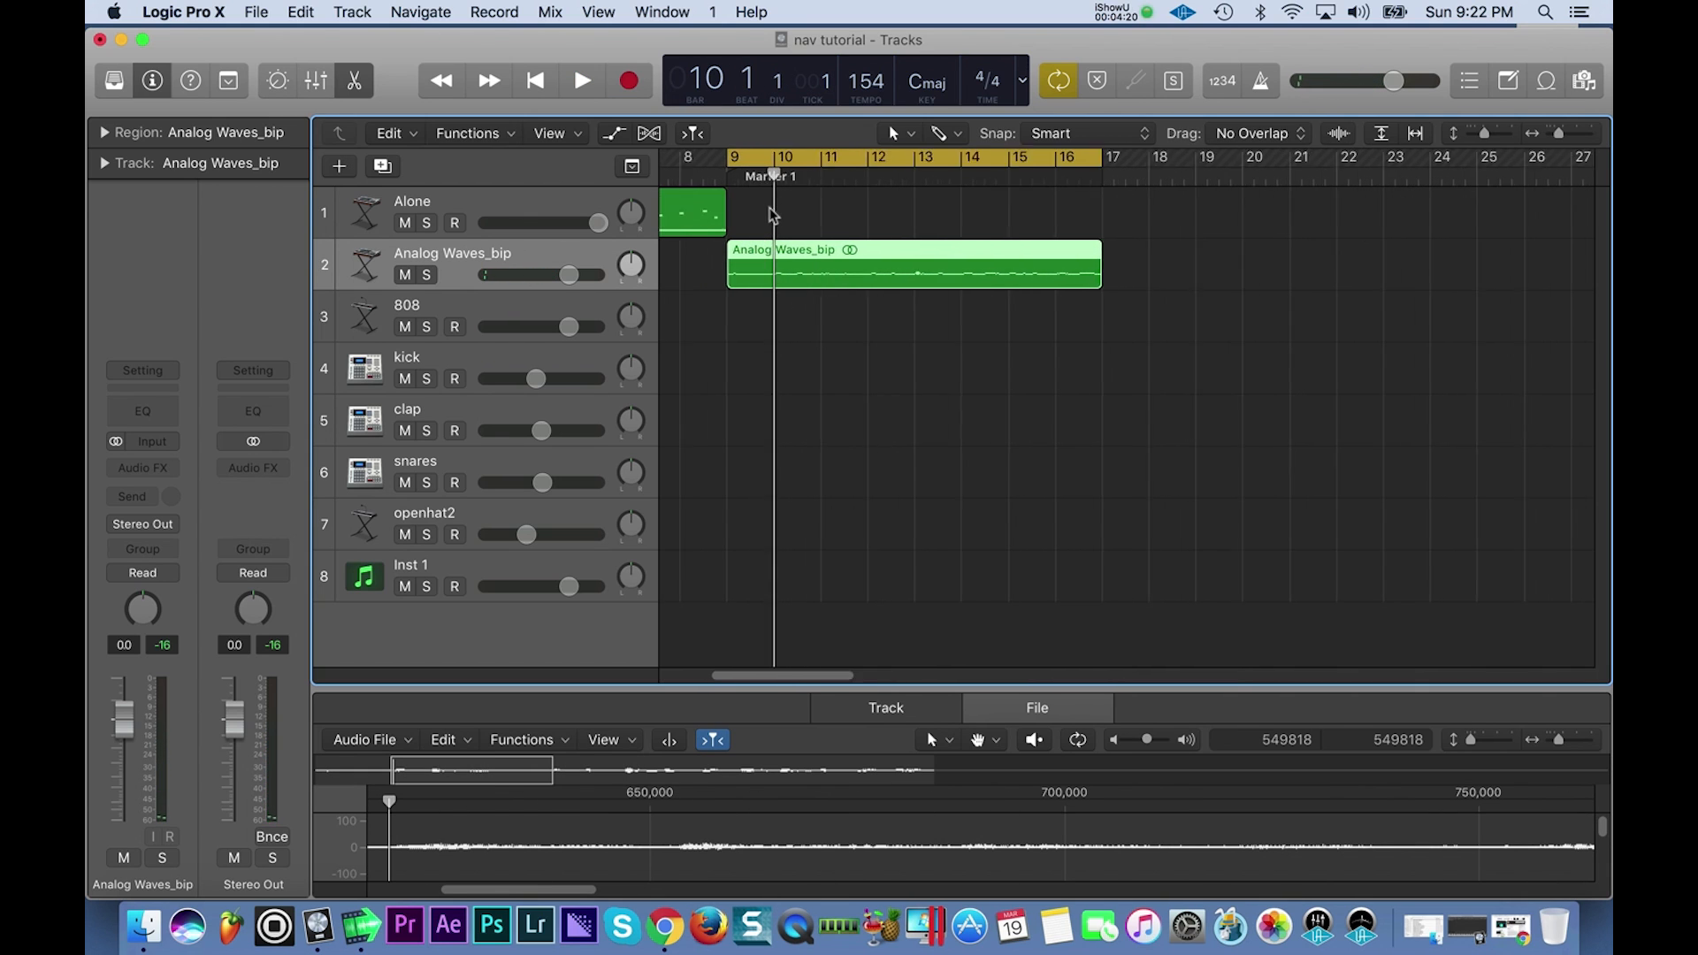
scroll(772, 214, "up", 2)
left_click_drag(772, 175, 743, 175)
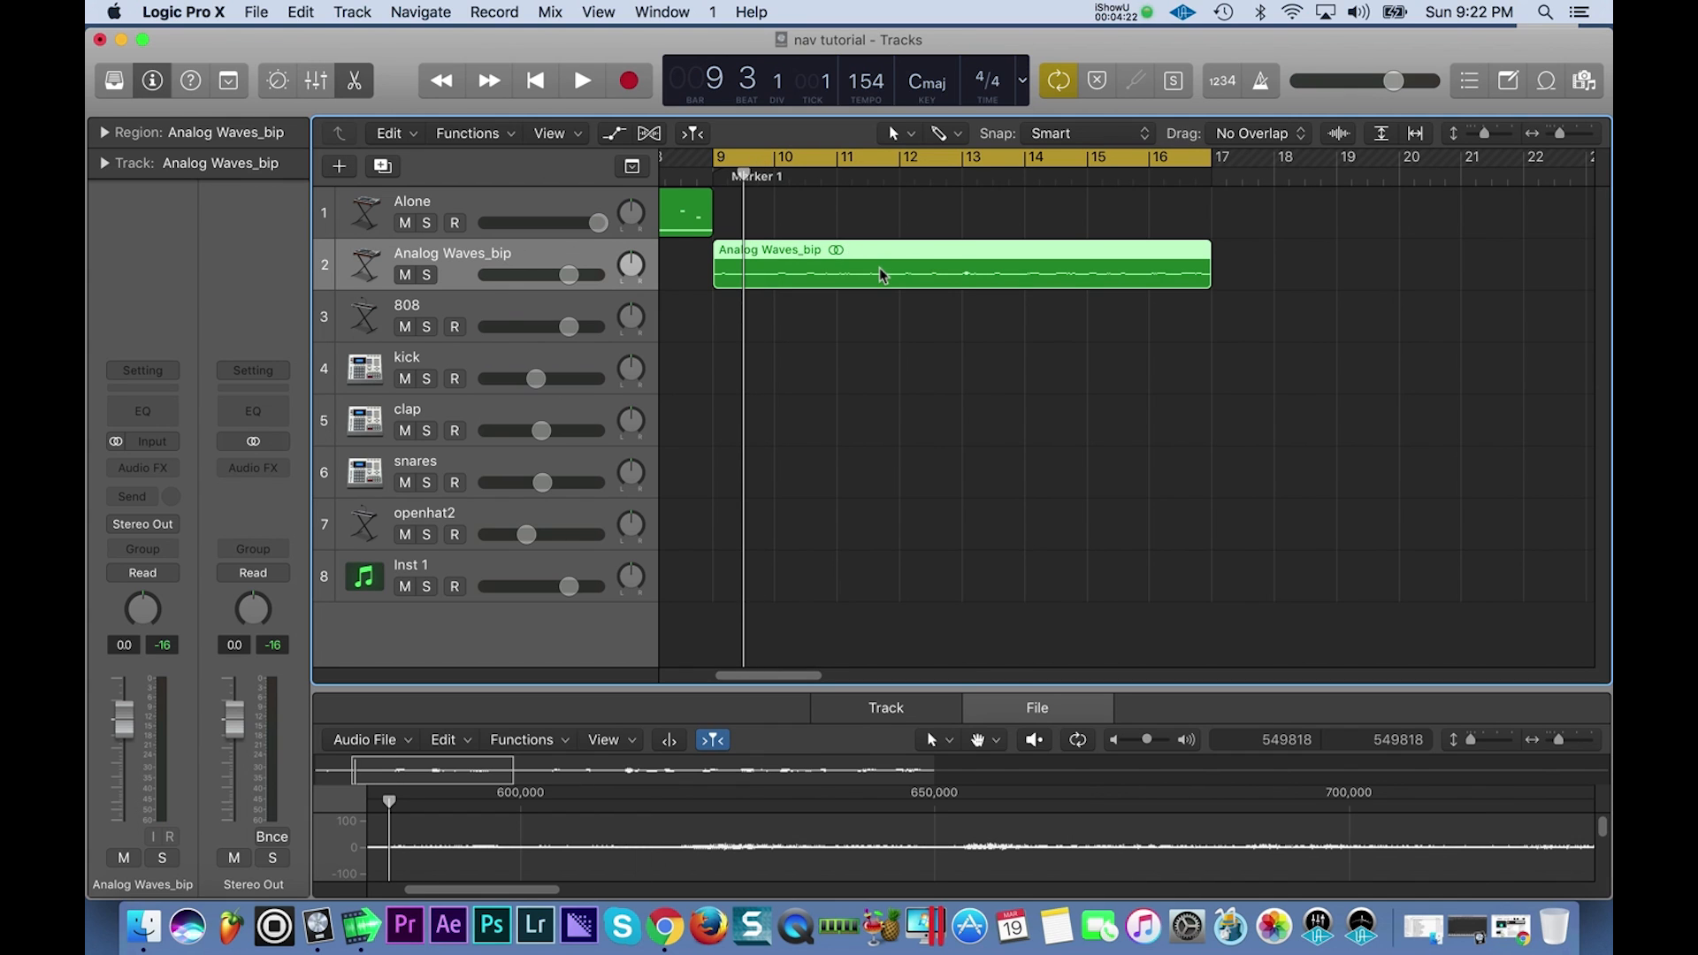
key("super+t")
Split the rest of the bounced region at every half bar, from bar 10 through bar 16 beat 3.
left_click(775, 176)
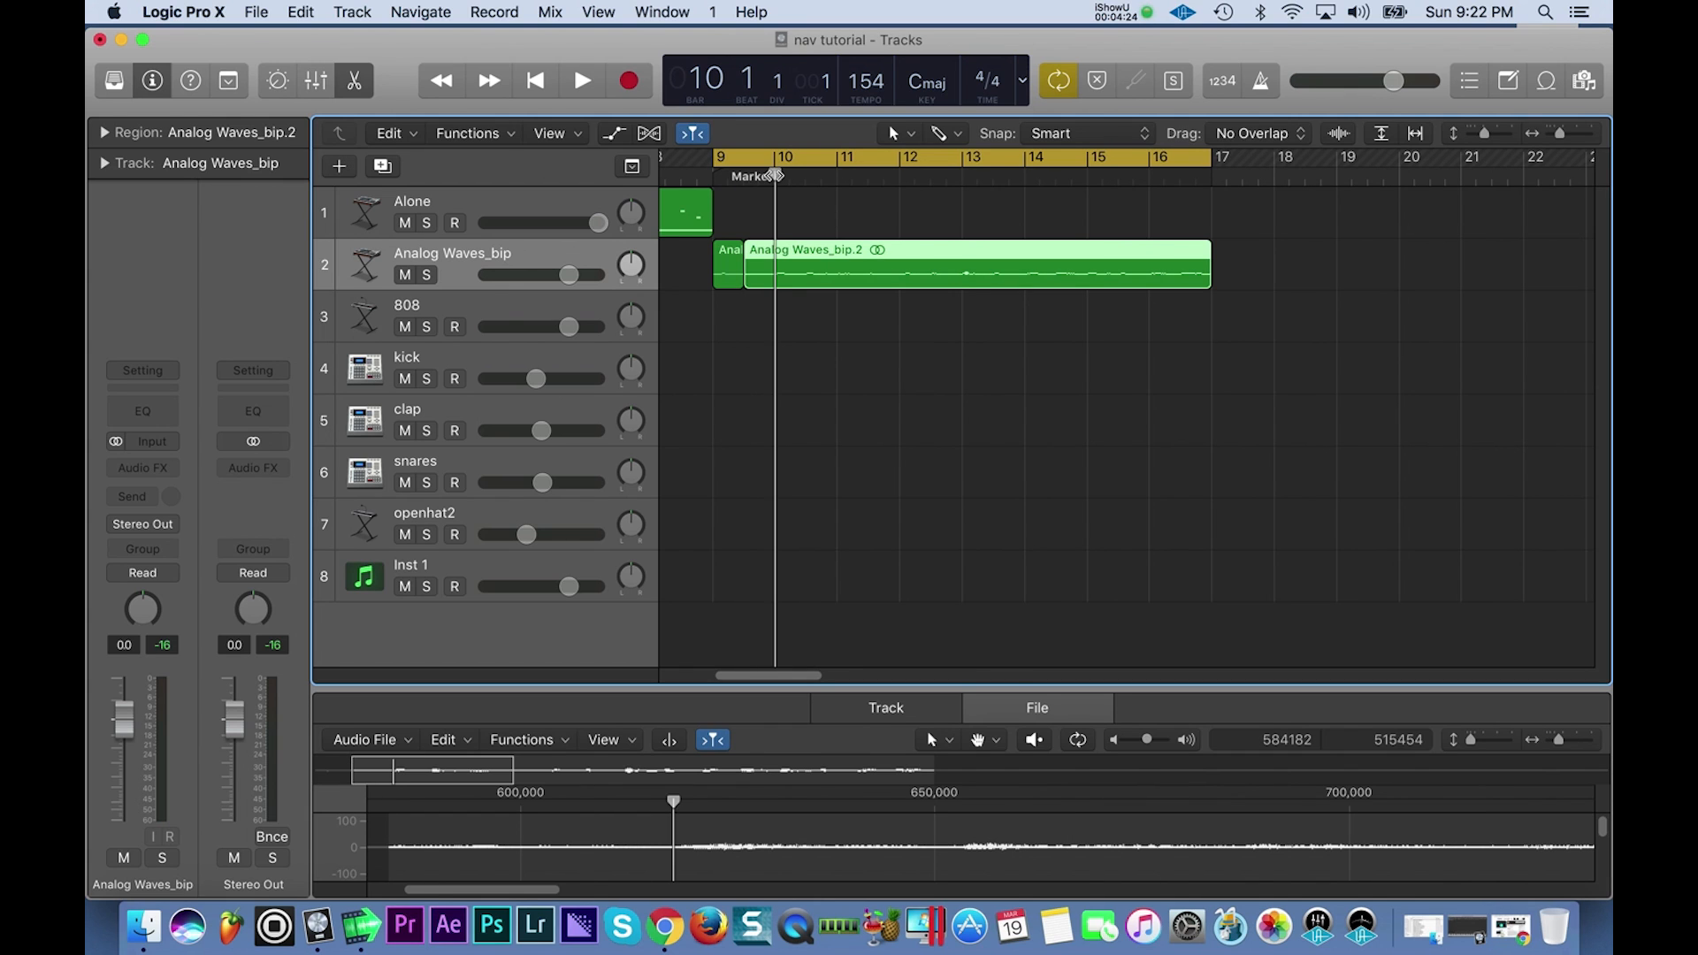
key("super+t")
left_click(805, 177)
key("super+t")
left_click(835, 178)
key("super+t")
left_click(870, 177)
key("super+t")
left_click(899, 175)
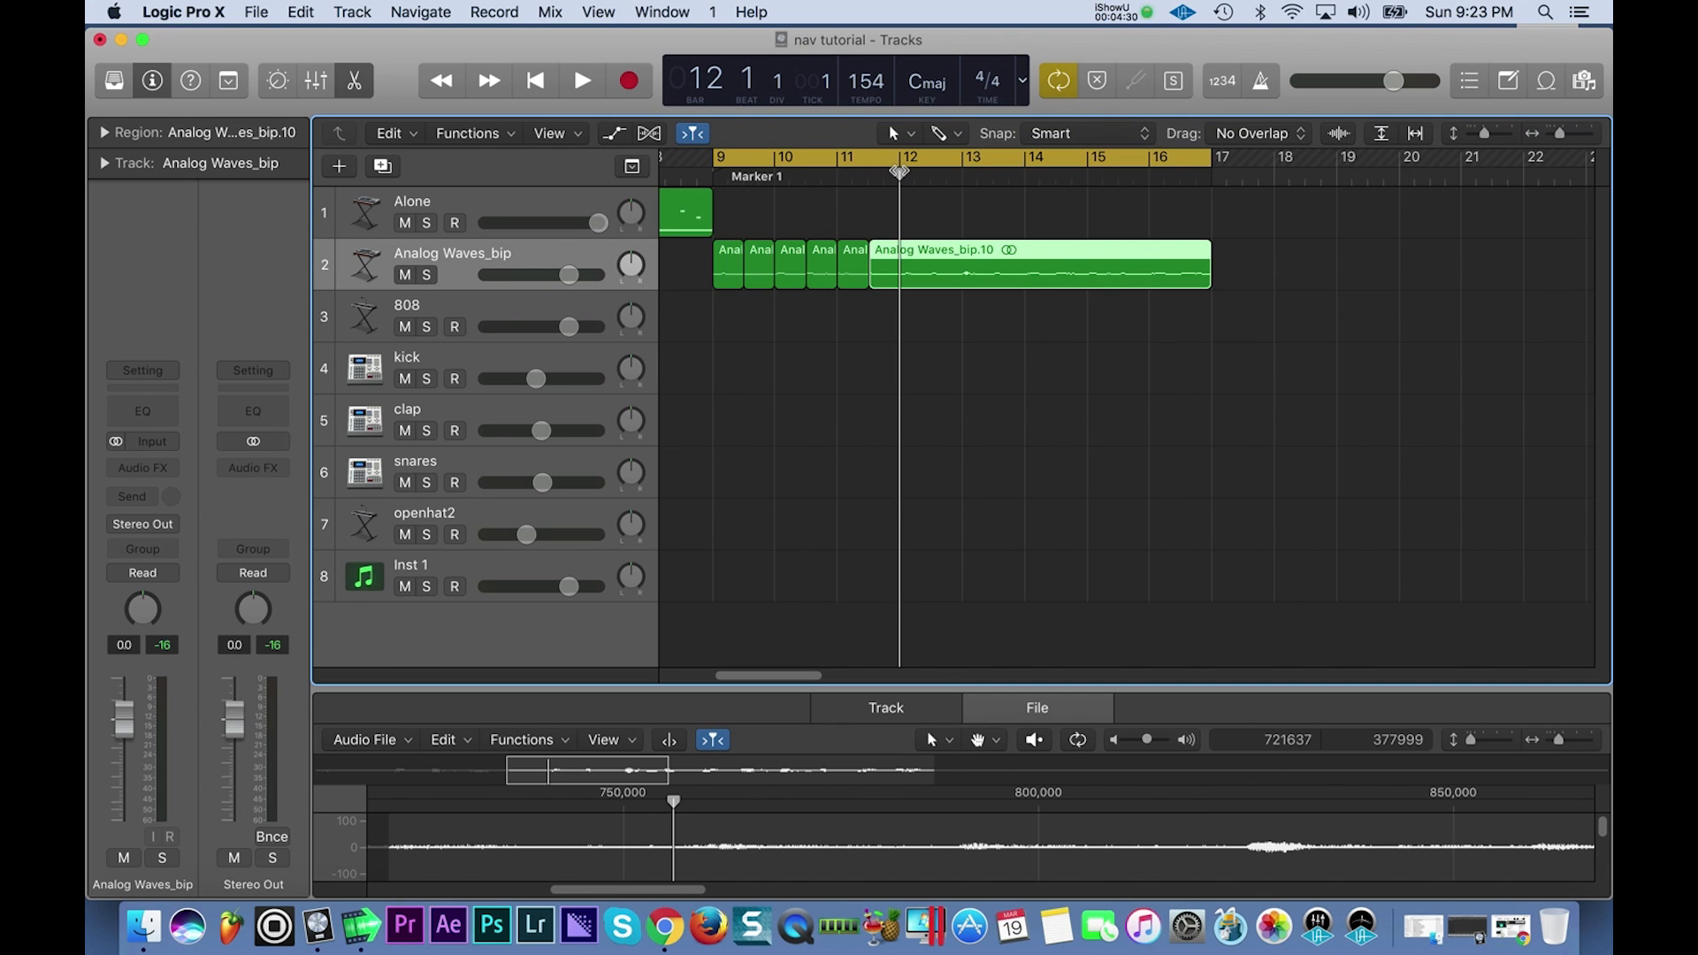
key("super+t")
left_click(928, 178)
key("super+t")
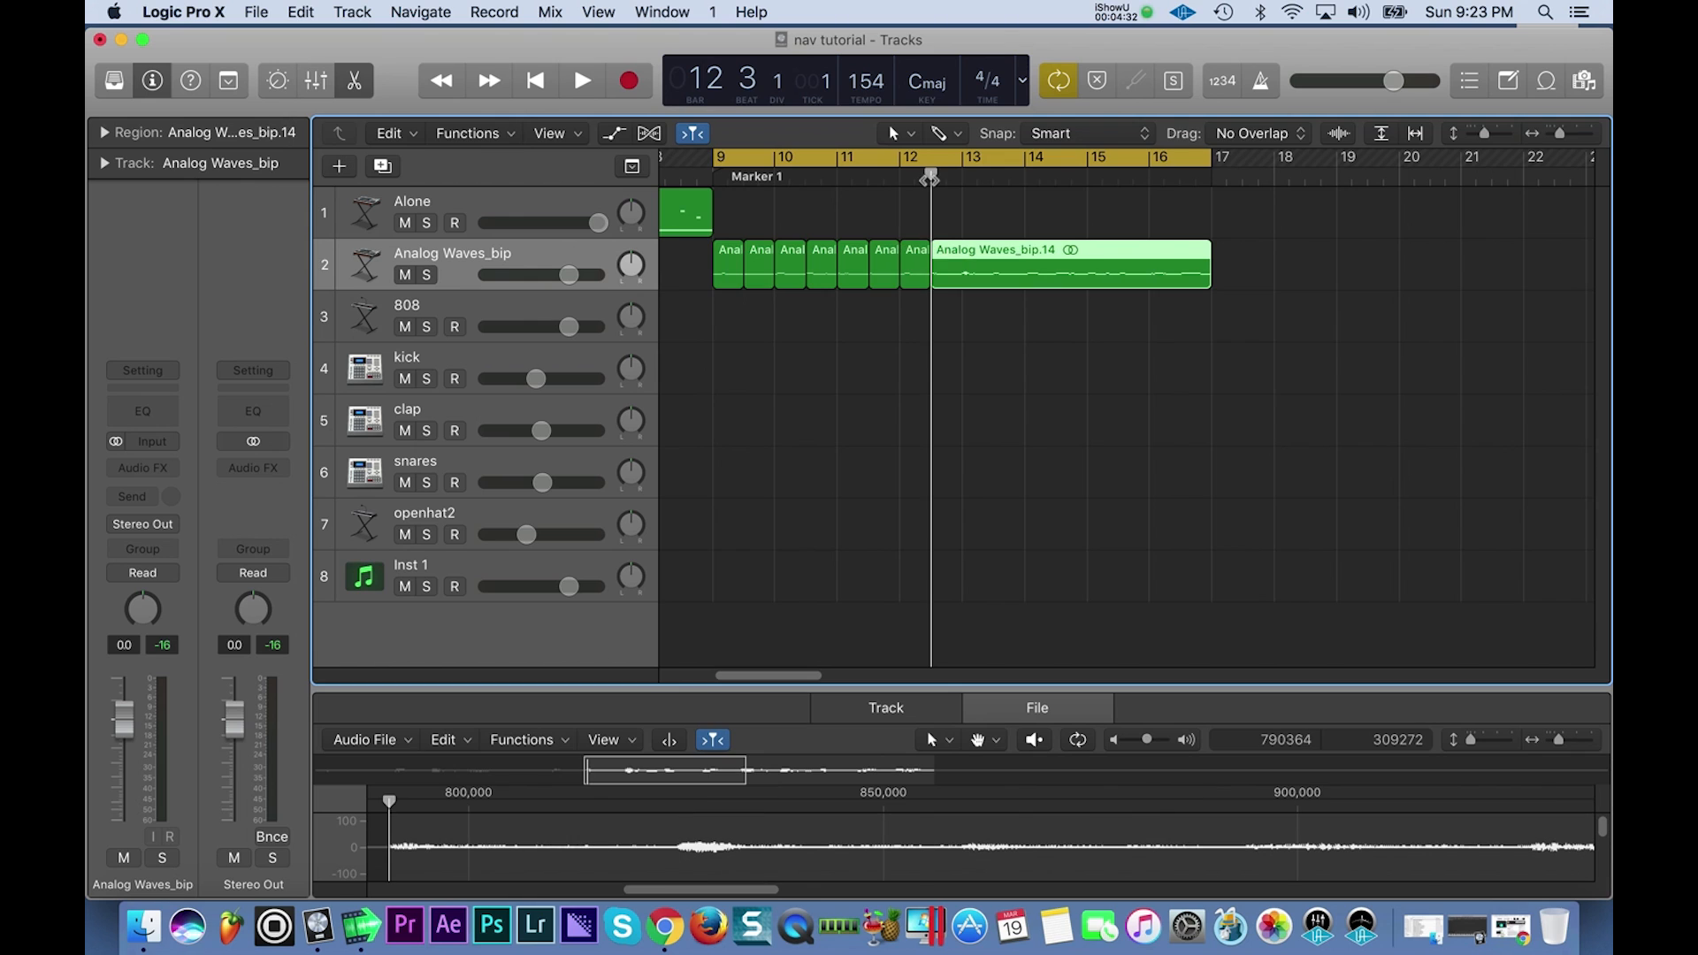
left_click(962, 175)
key("super+t")
left_click(993, 176)
key("super+t")
left_click(1025, 177)
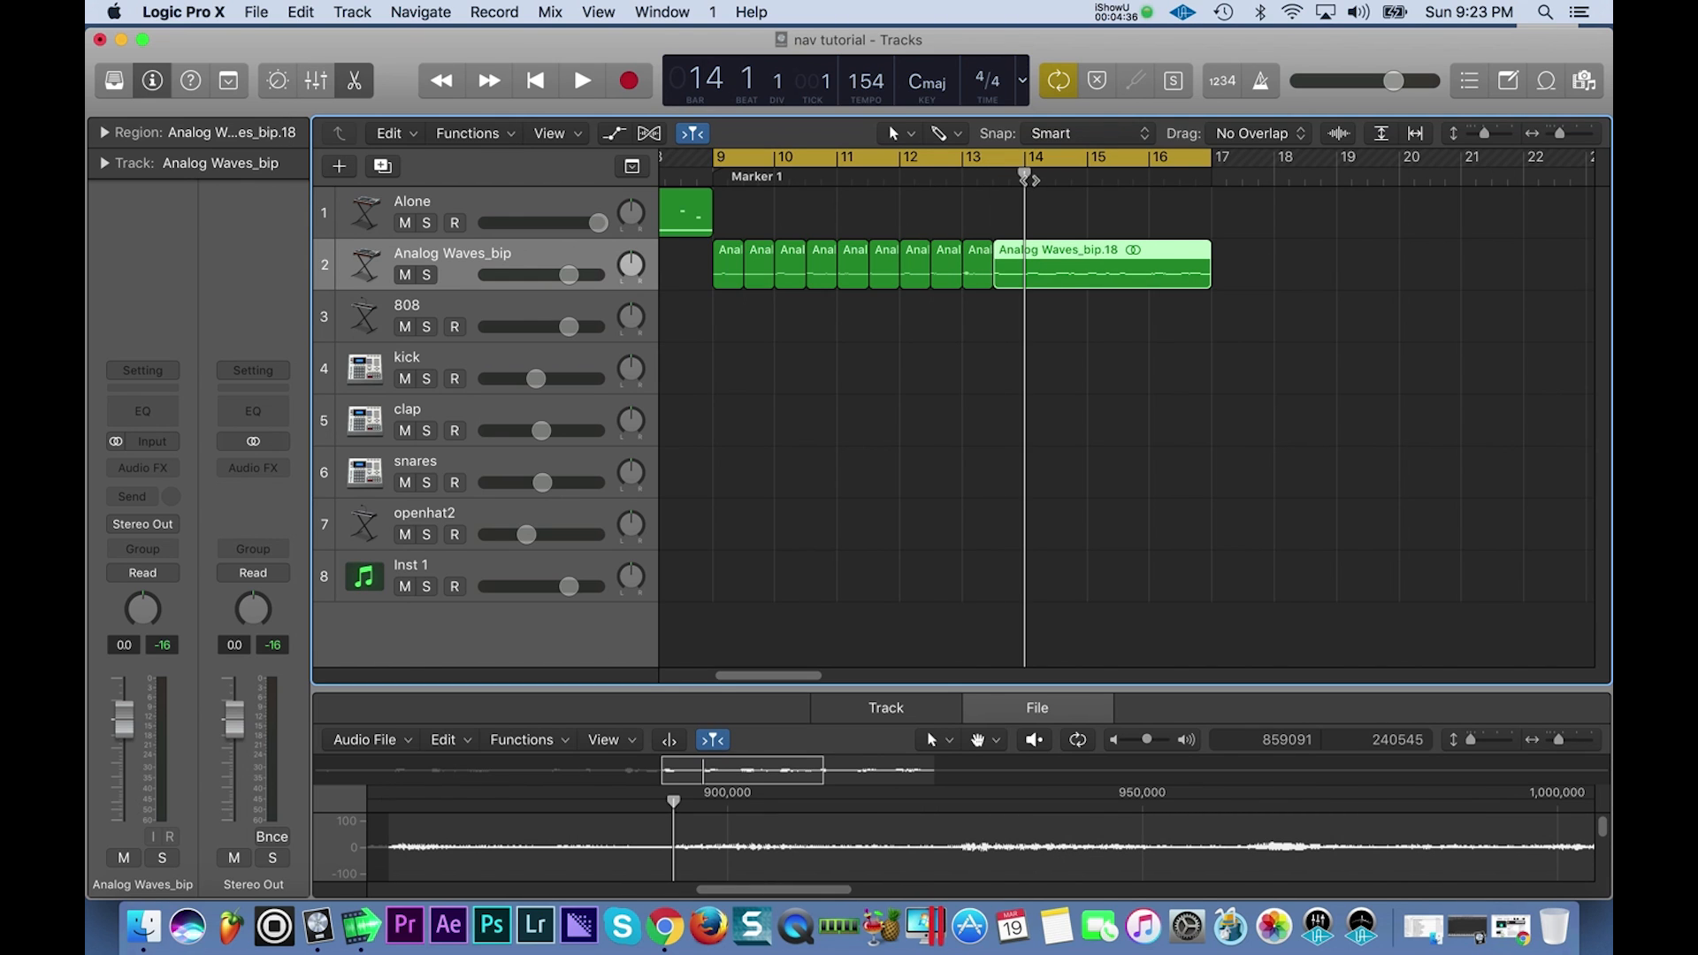
key("super+t")
left_click(1057, 176)
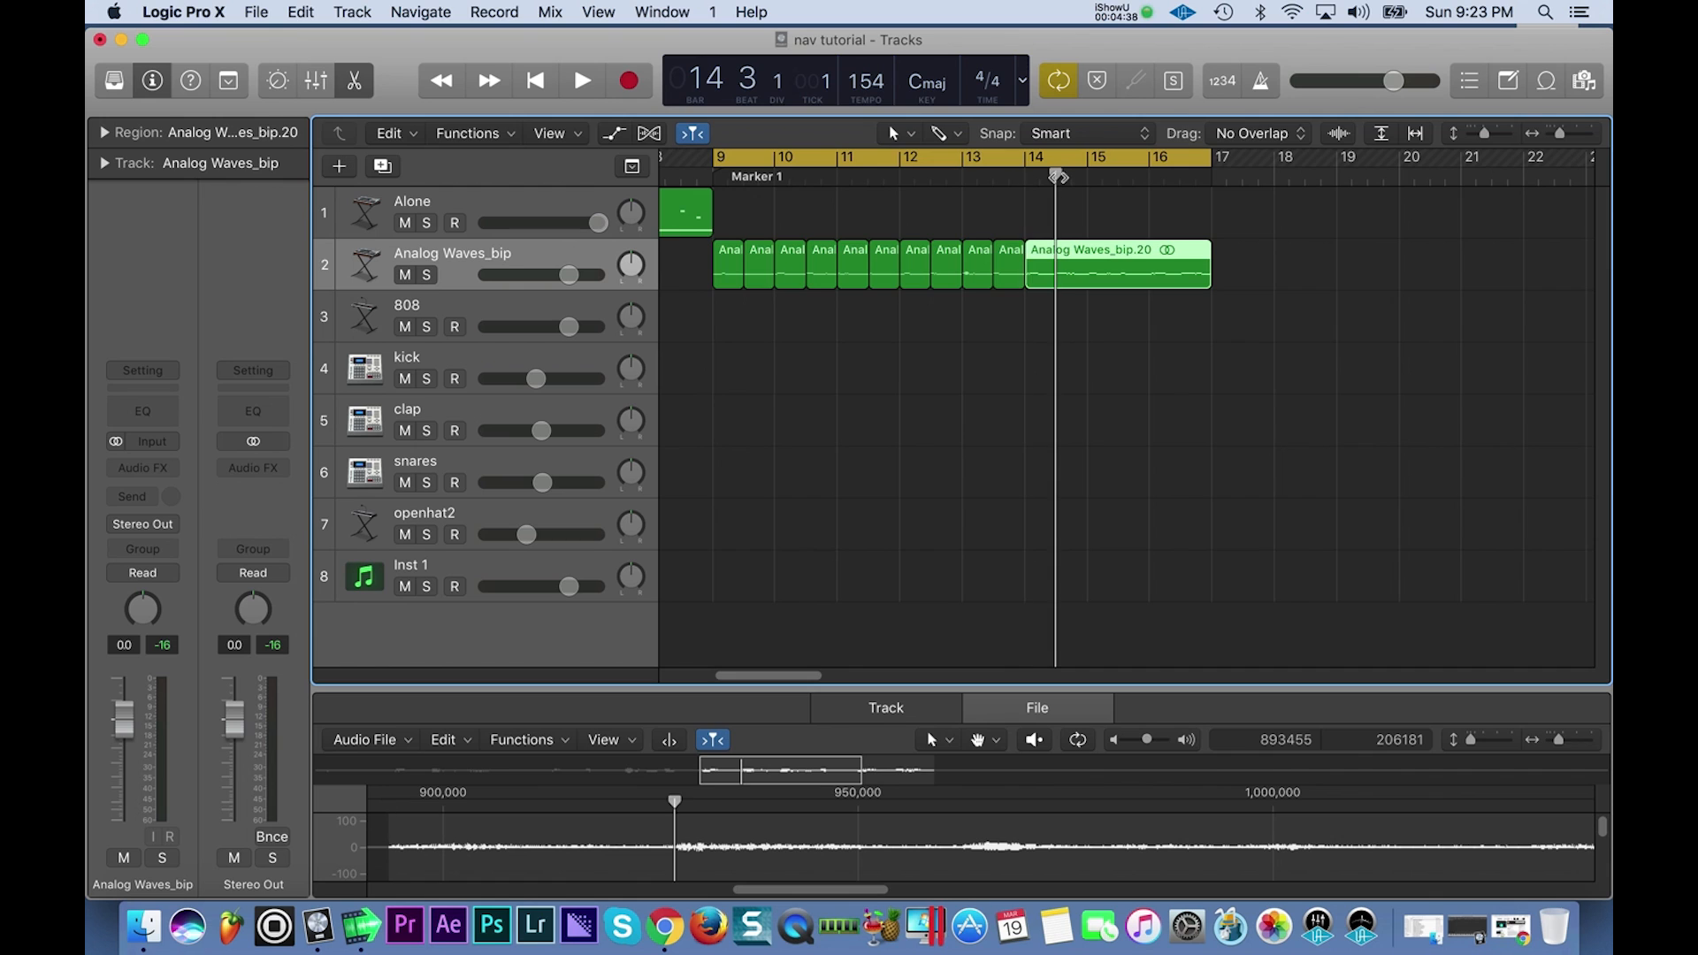
key("super+t")
left_click(1089, 177)
key("super+t")
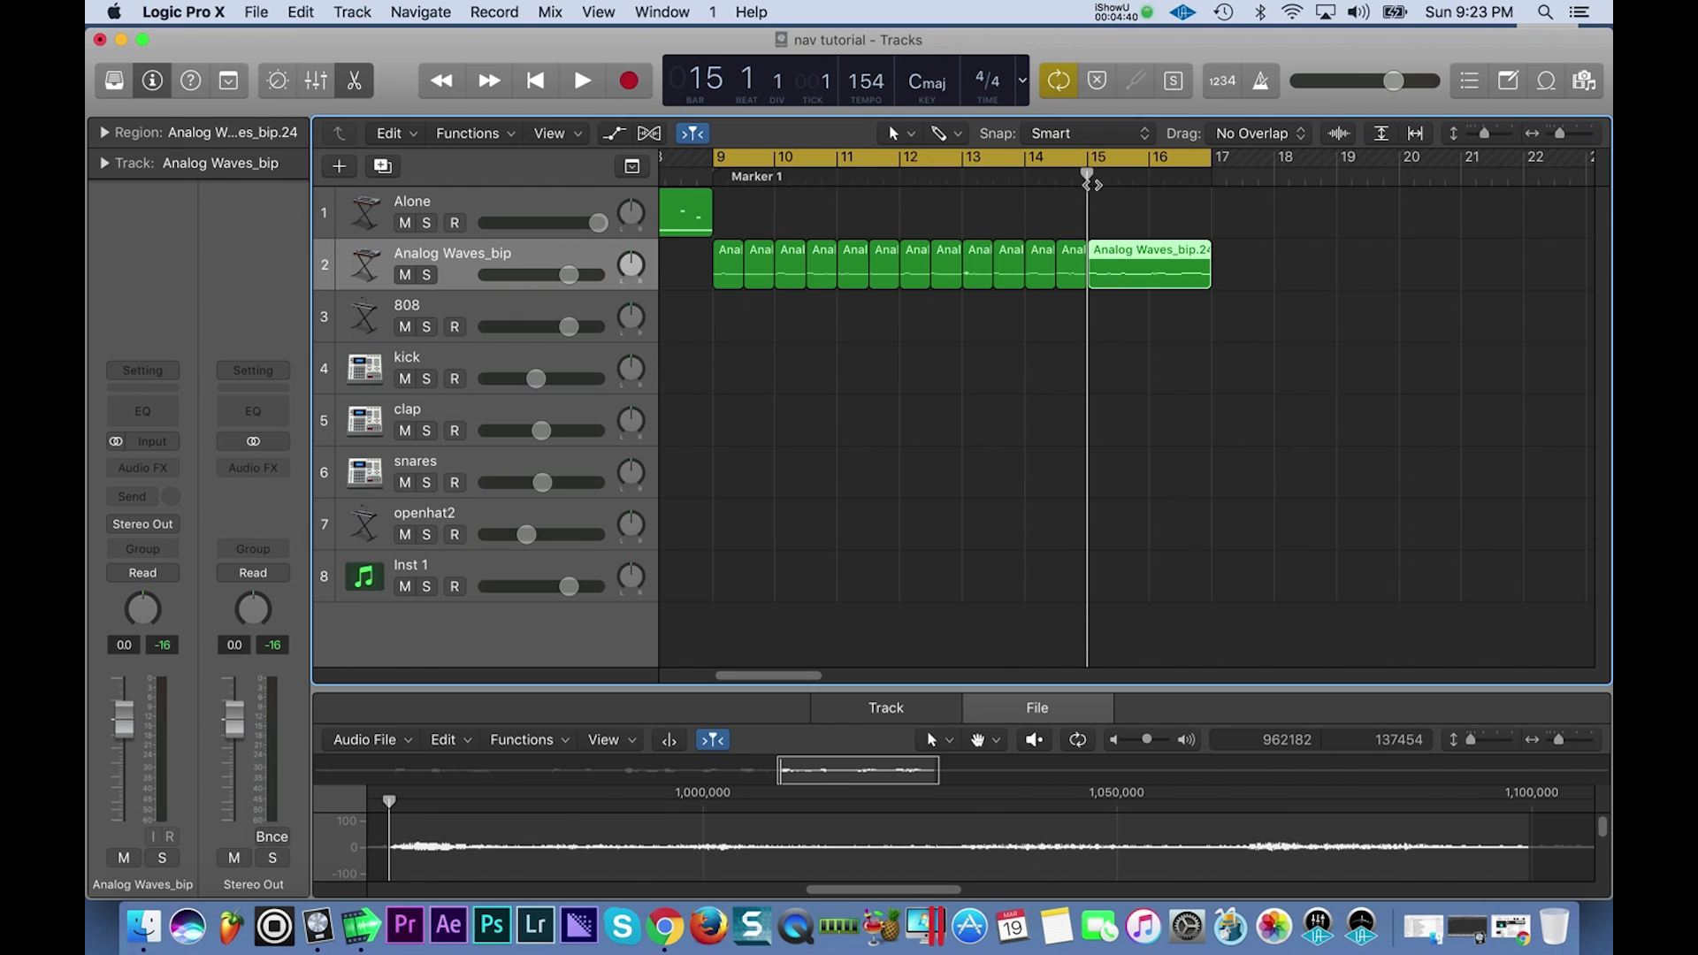
left_click(1119, 178)
key("super+t")
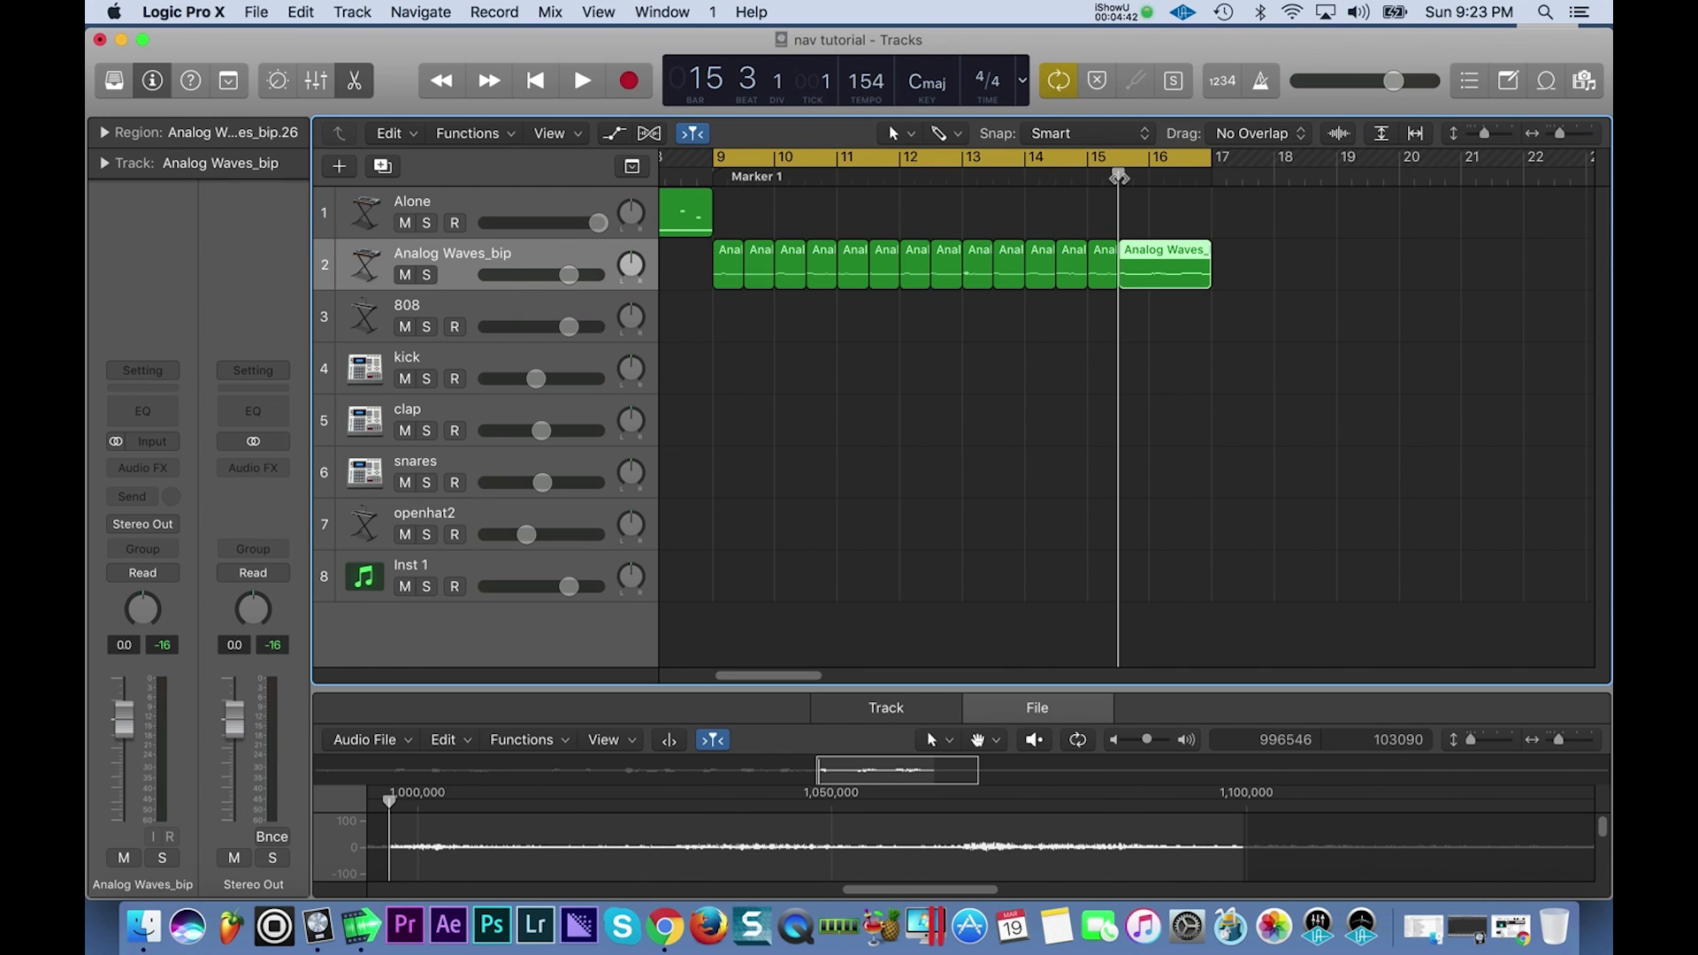
left_click(1147, 177)
key("super+t")
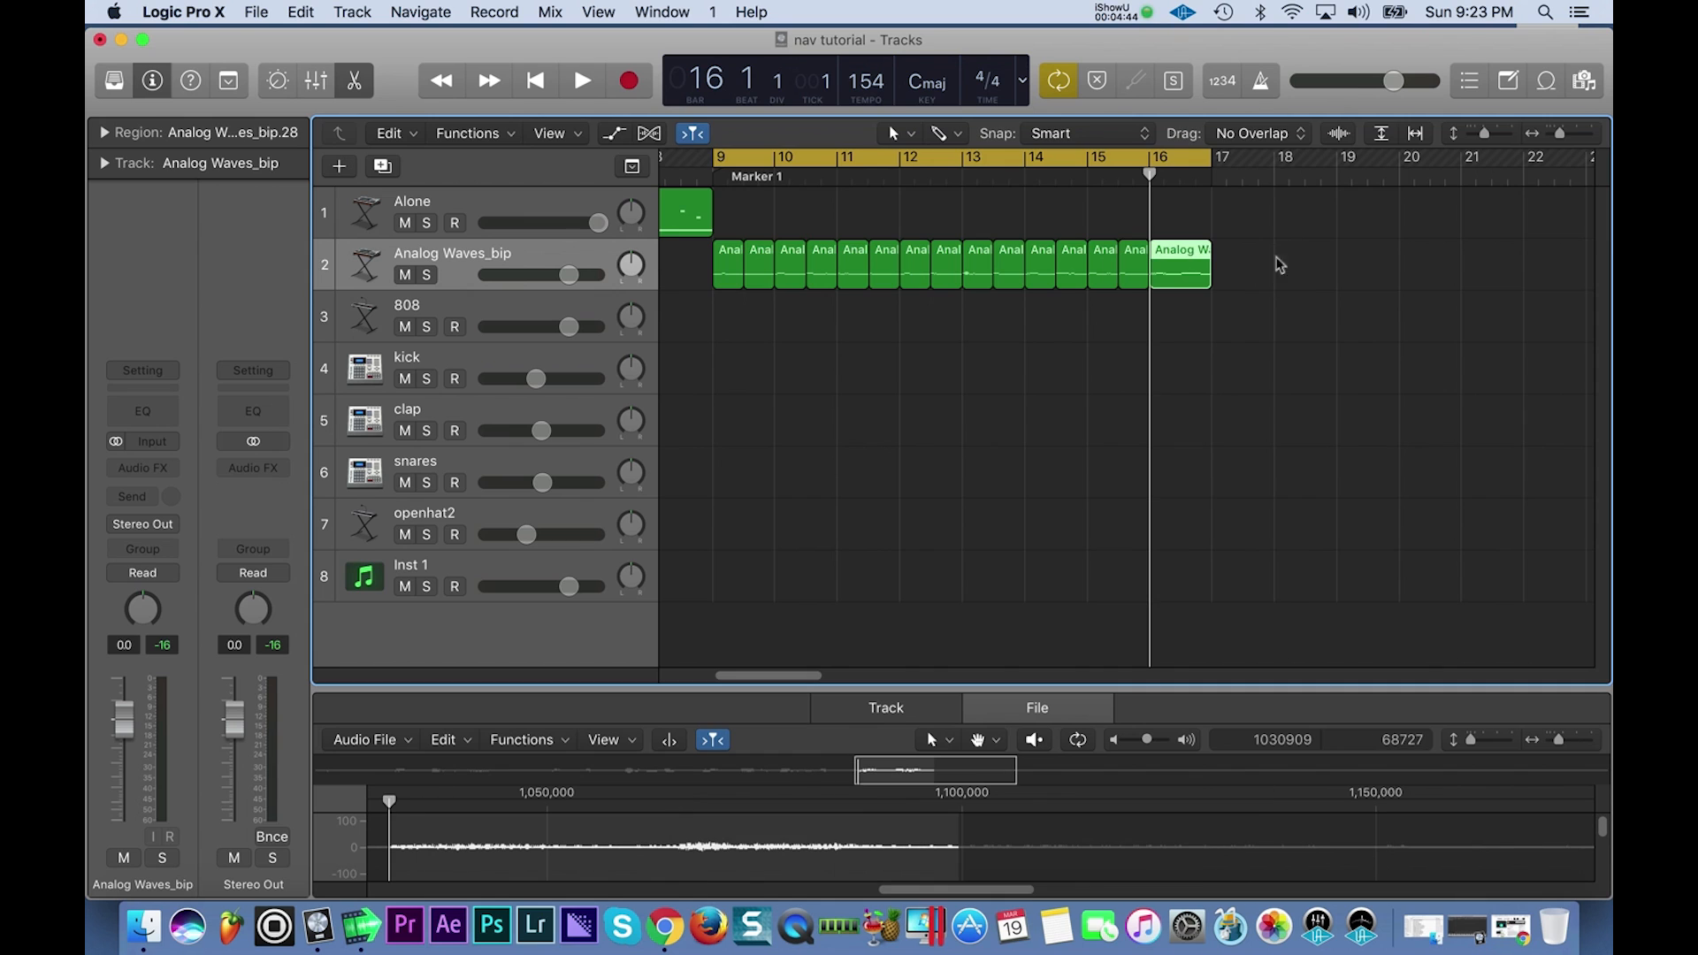
left_click(1179, 180)
key("super+t")
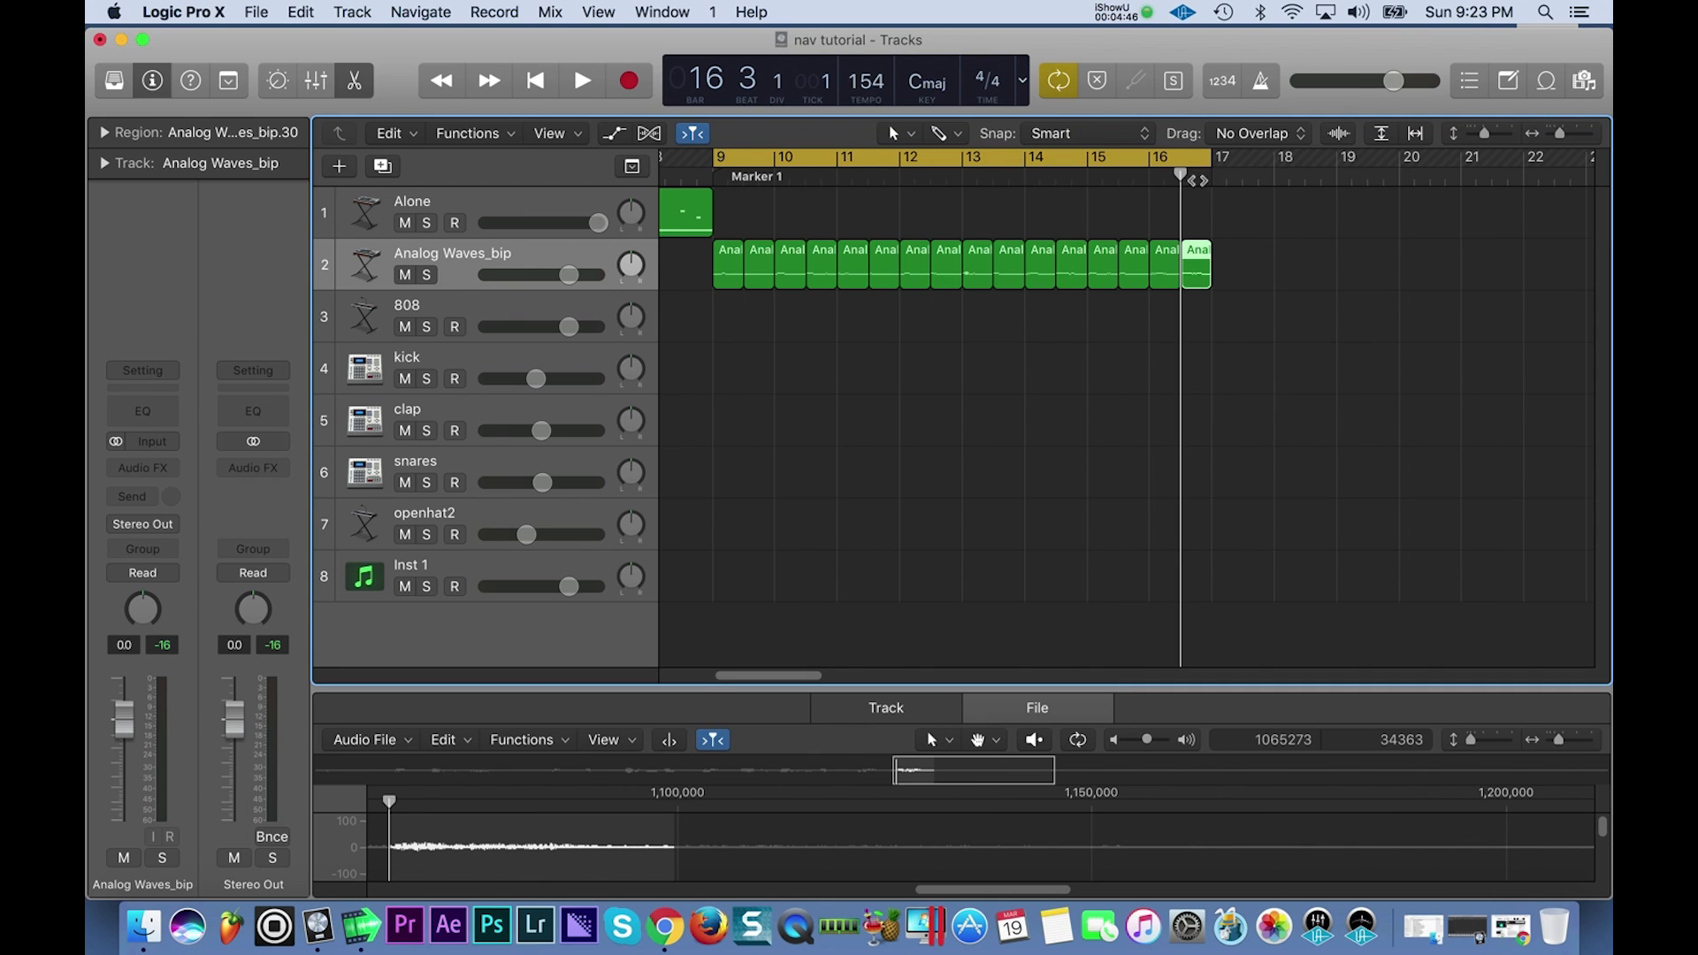
Listen to the sliced audio across the cycle range and stop playback near the end of bar 16.
scroll(800, 283, "left", 3)
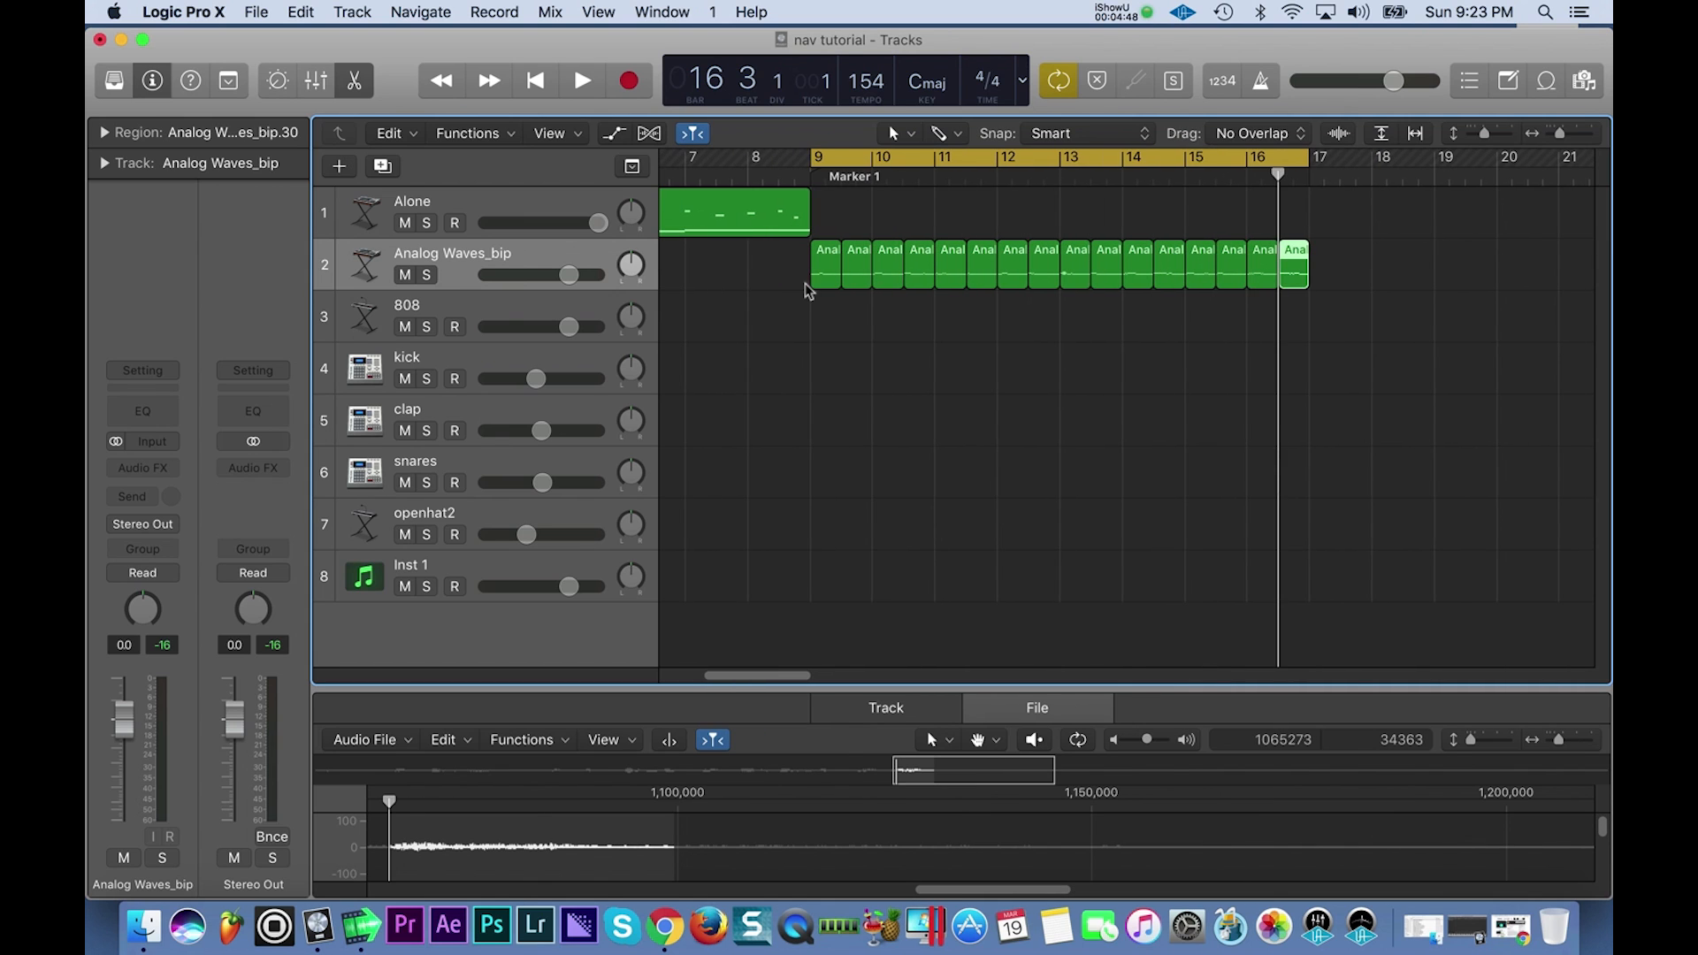
key("space")
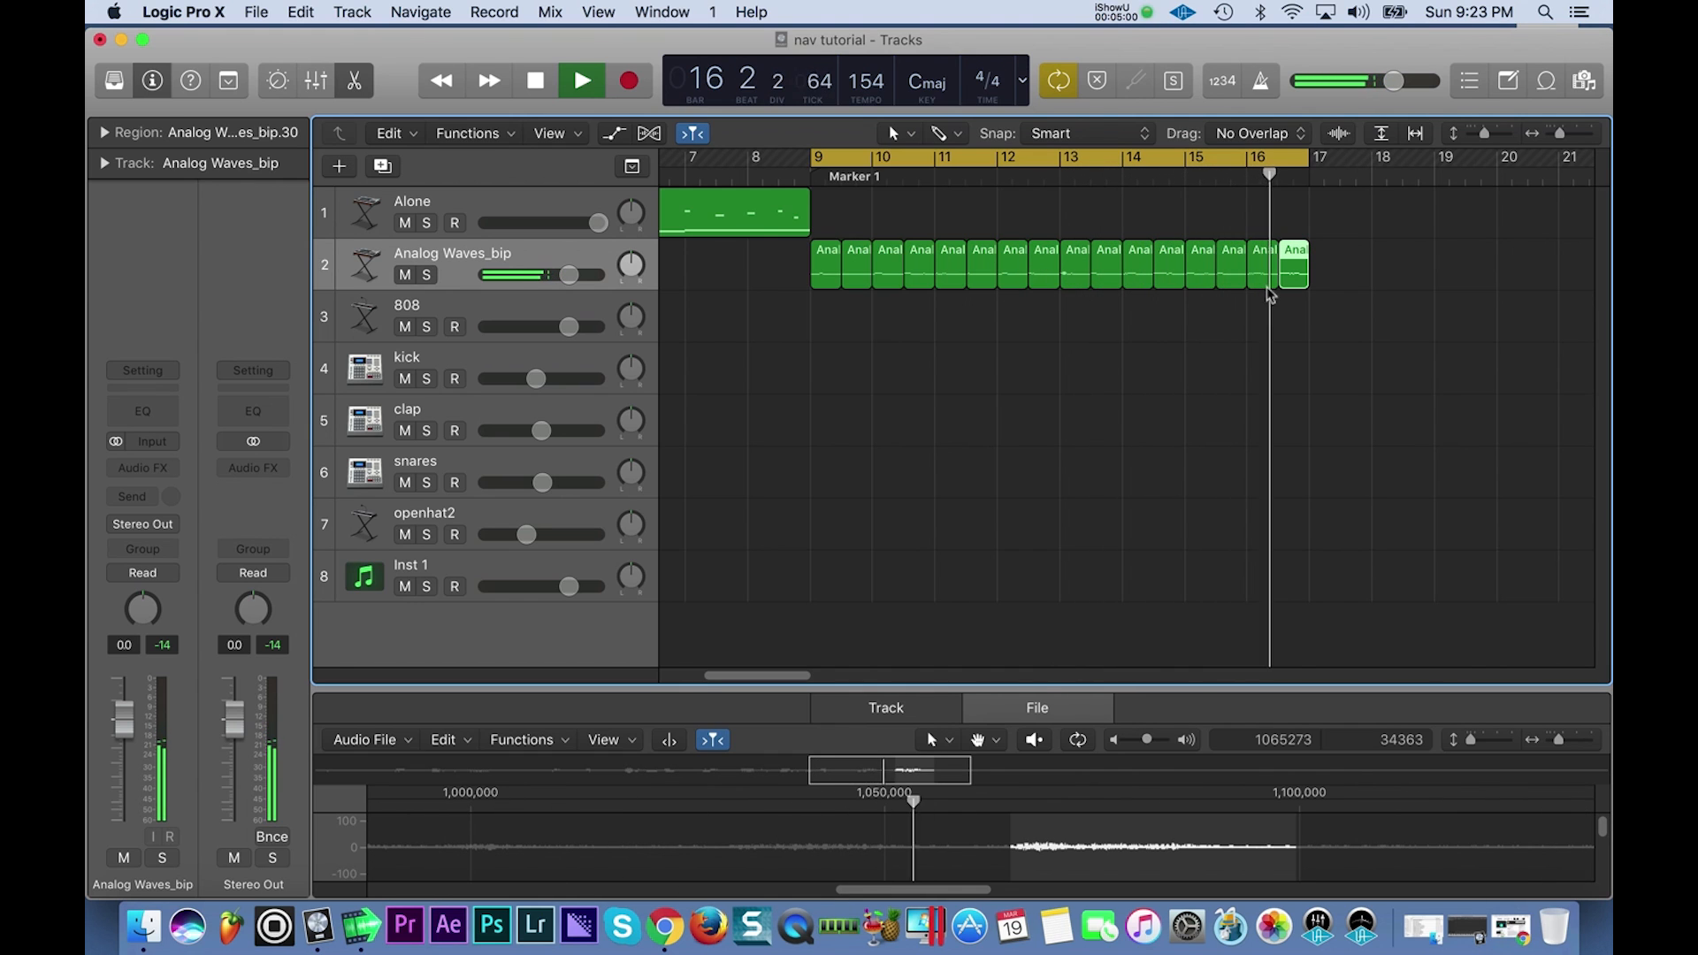
key("space")
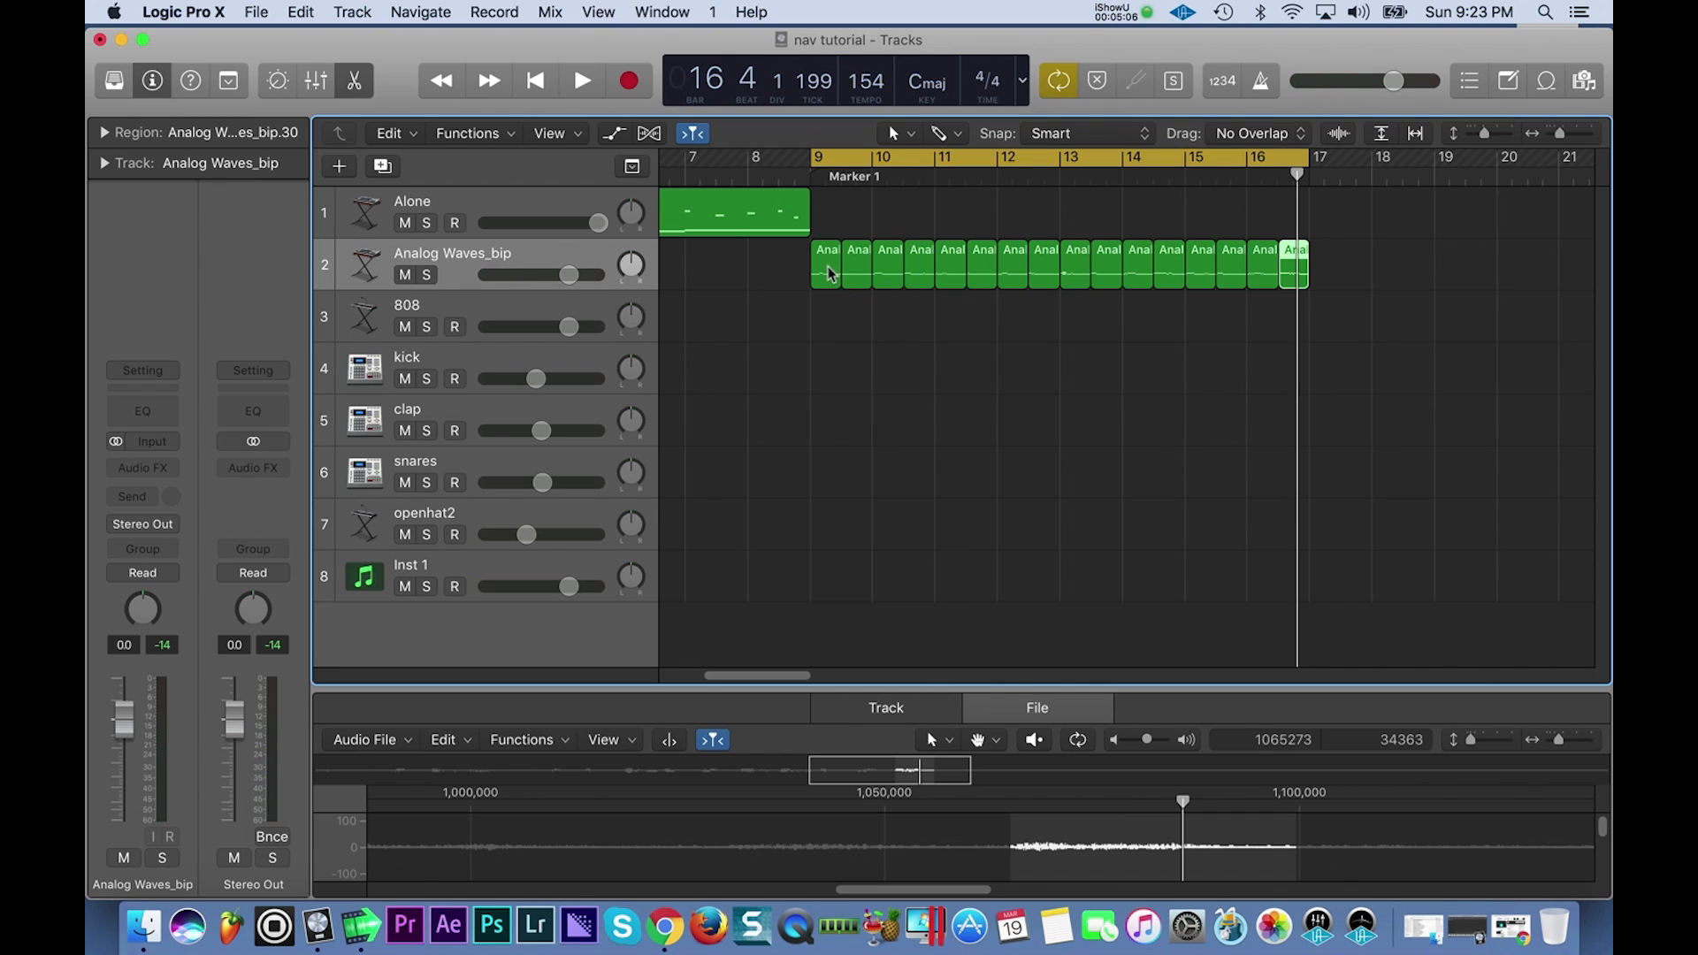
left_click(782, 274)
left_click(826, 276)
left_click_drag(794, 282, 1313, 292)
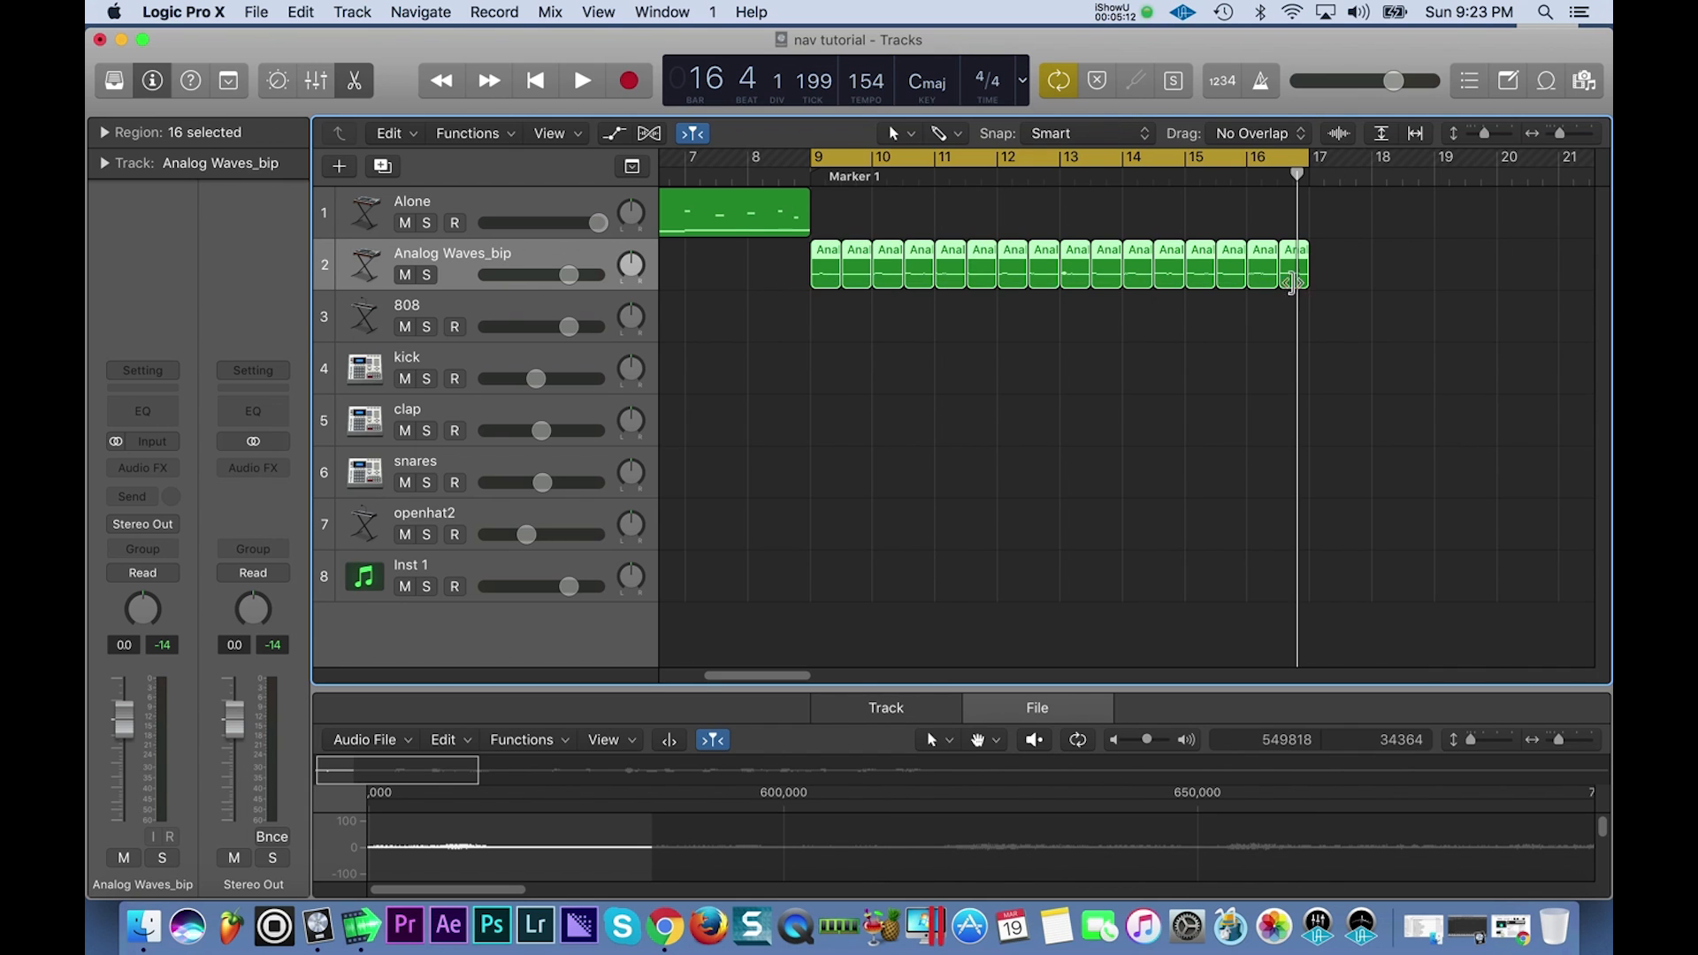
left_click(797, 285)
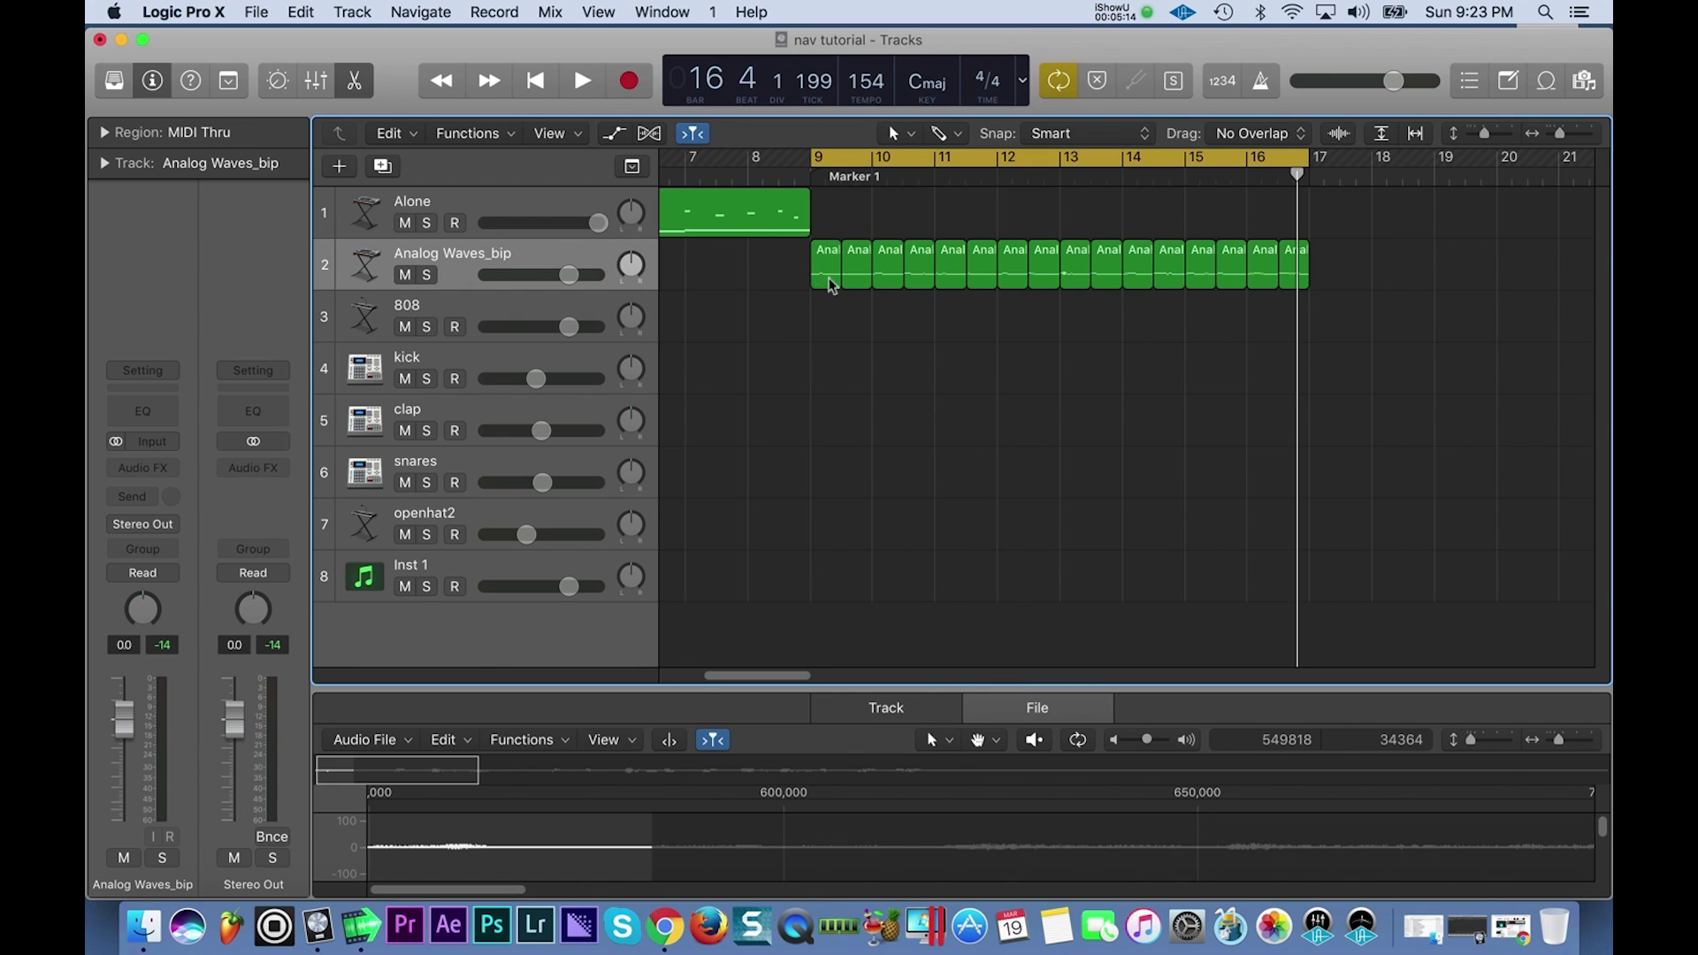
Look up the key commands for Split Regions/Events at Playhead Position and Reverse On/Off, with Learn by Key Position for the split command.
left_click(194, 14)
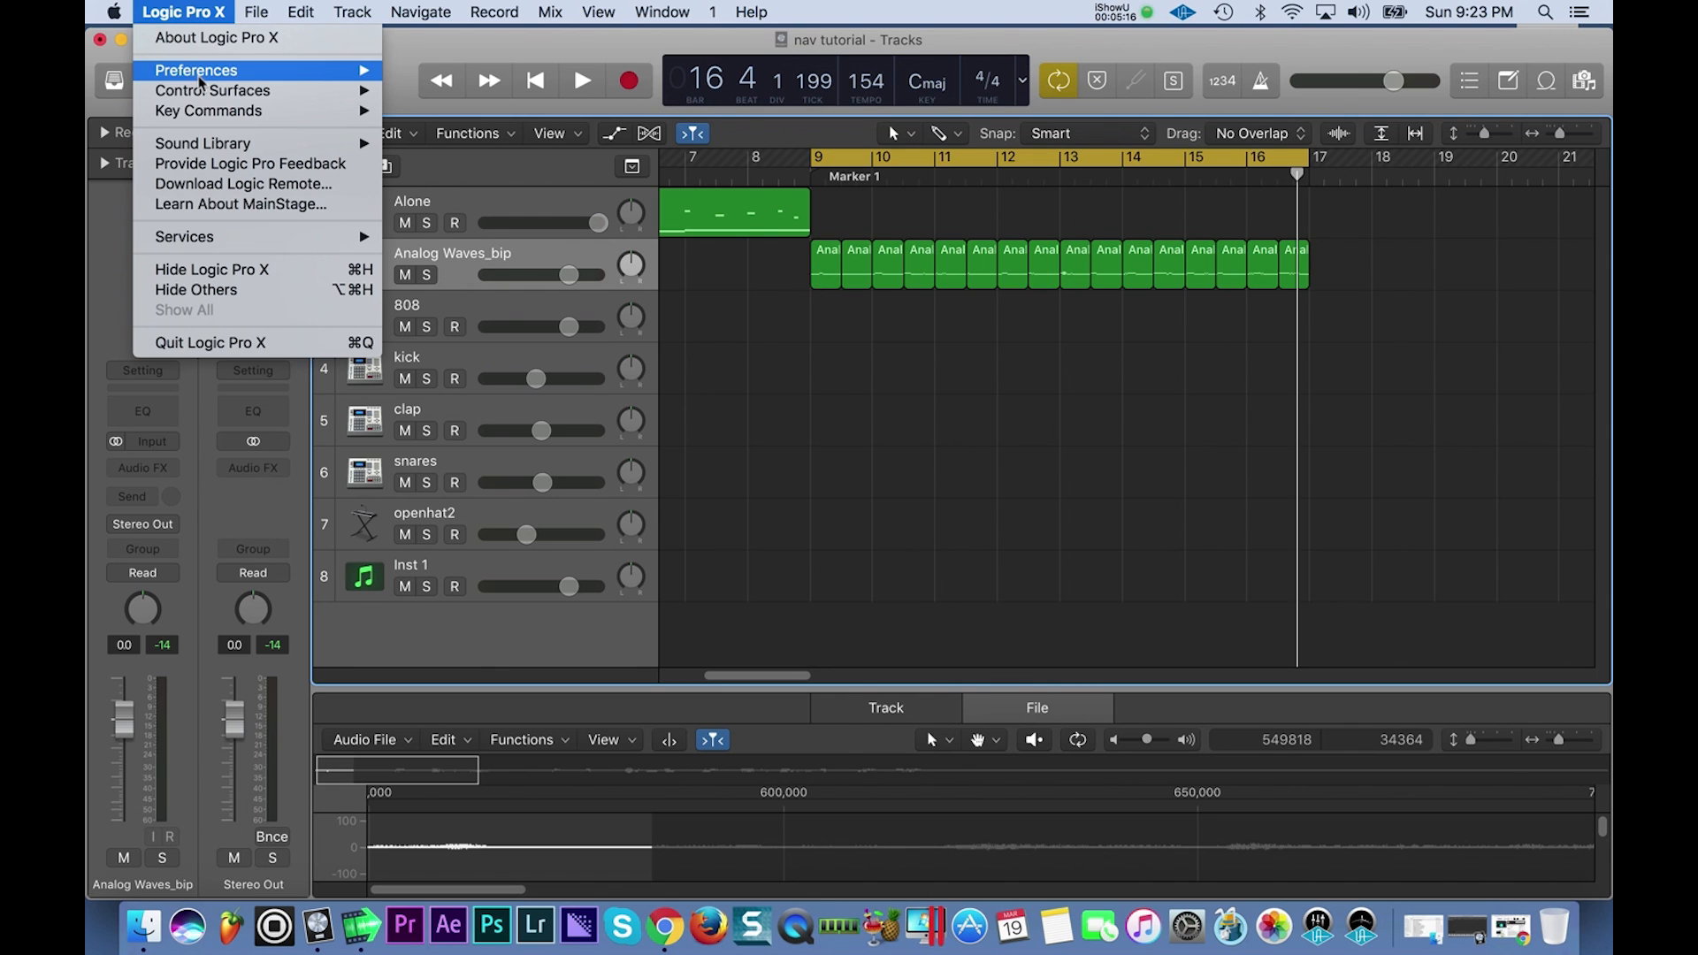
mouse_move(218, 111)
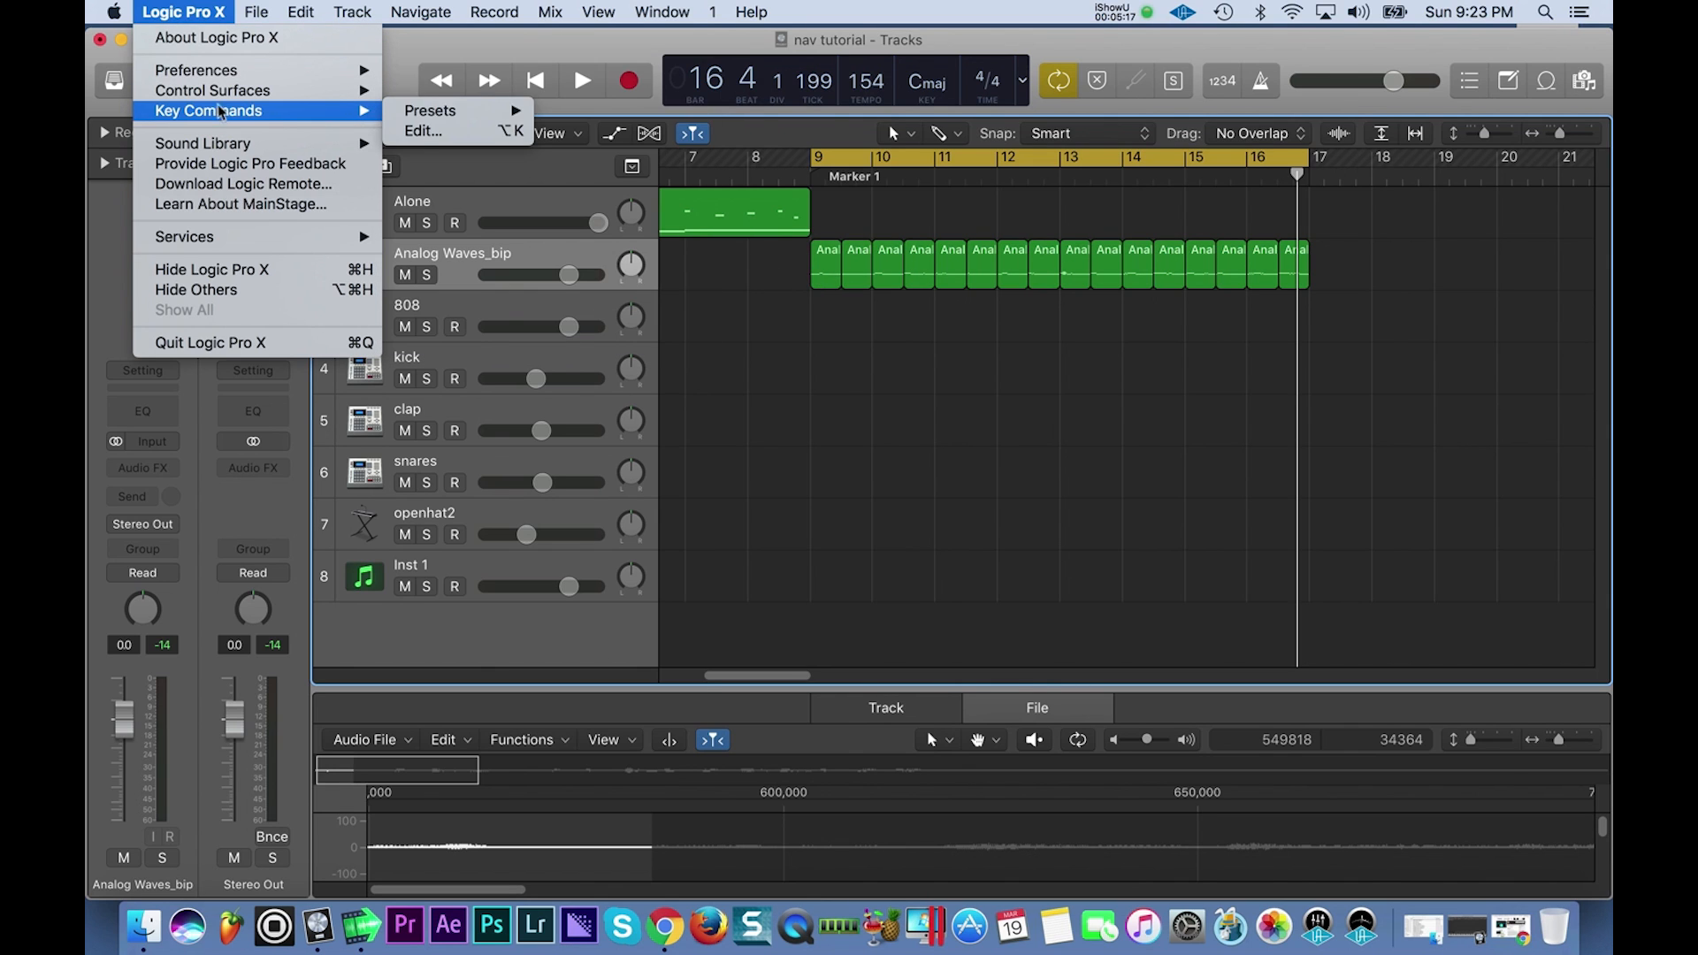
left_click(423, 132)
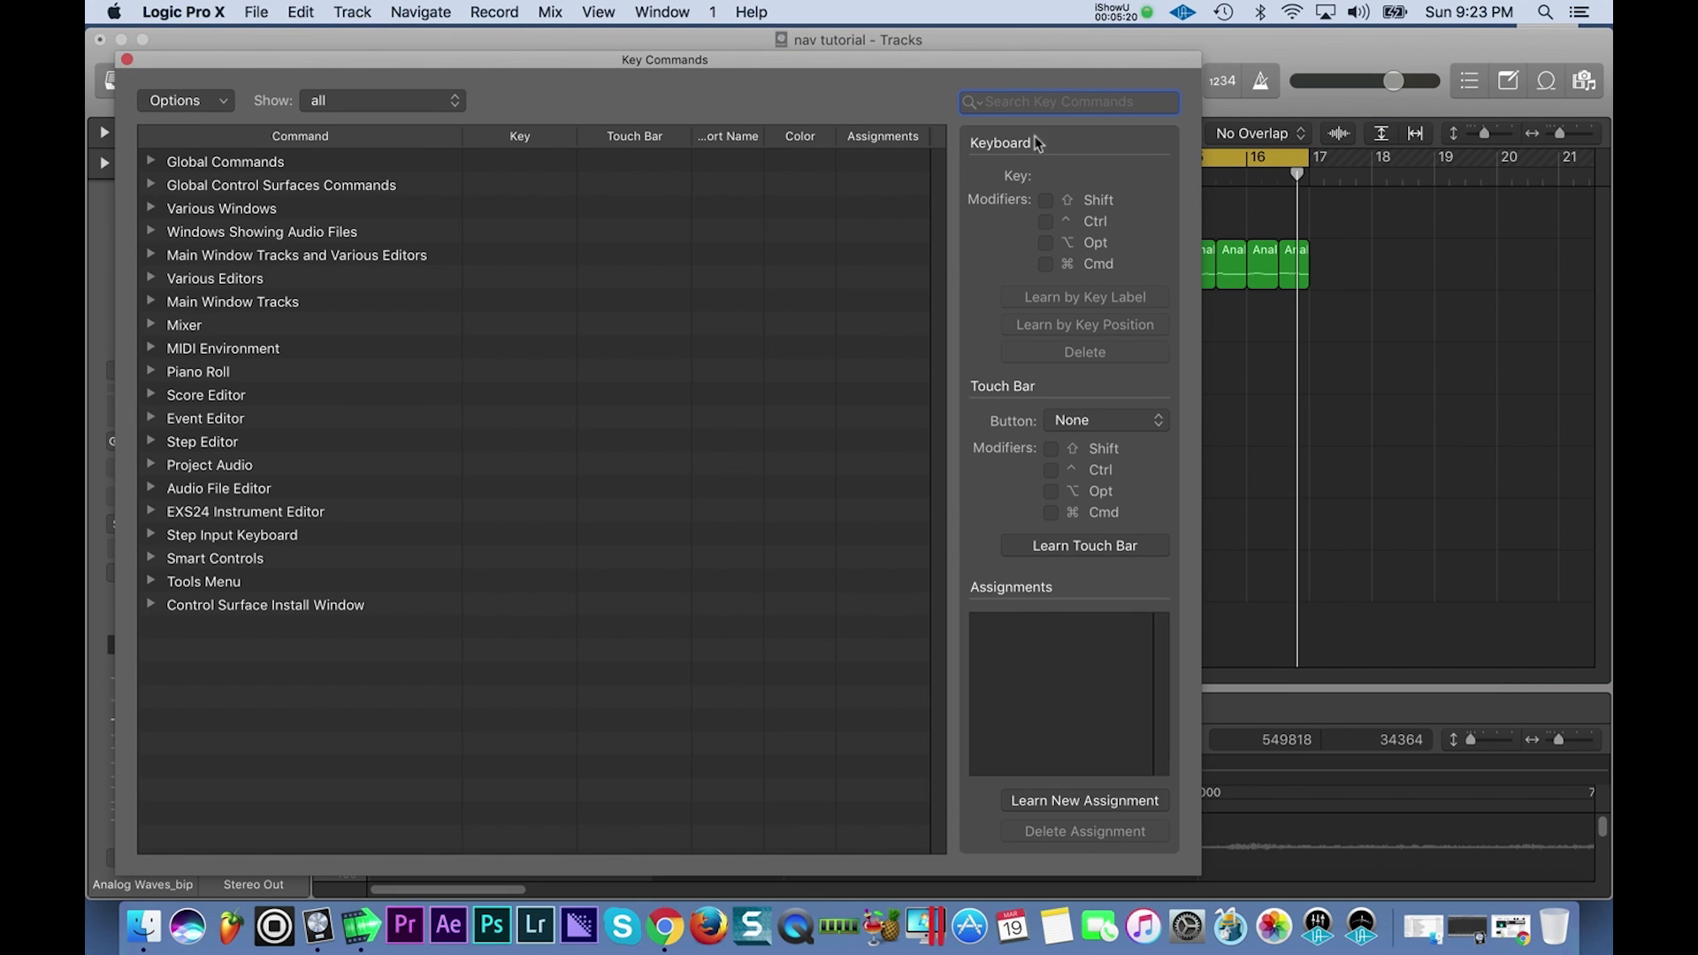
type("split")
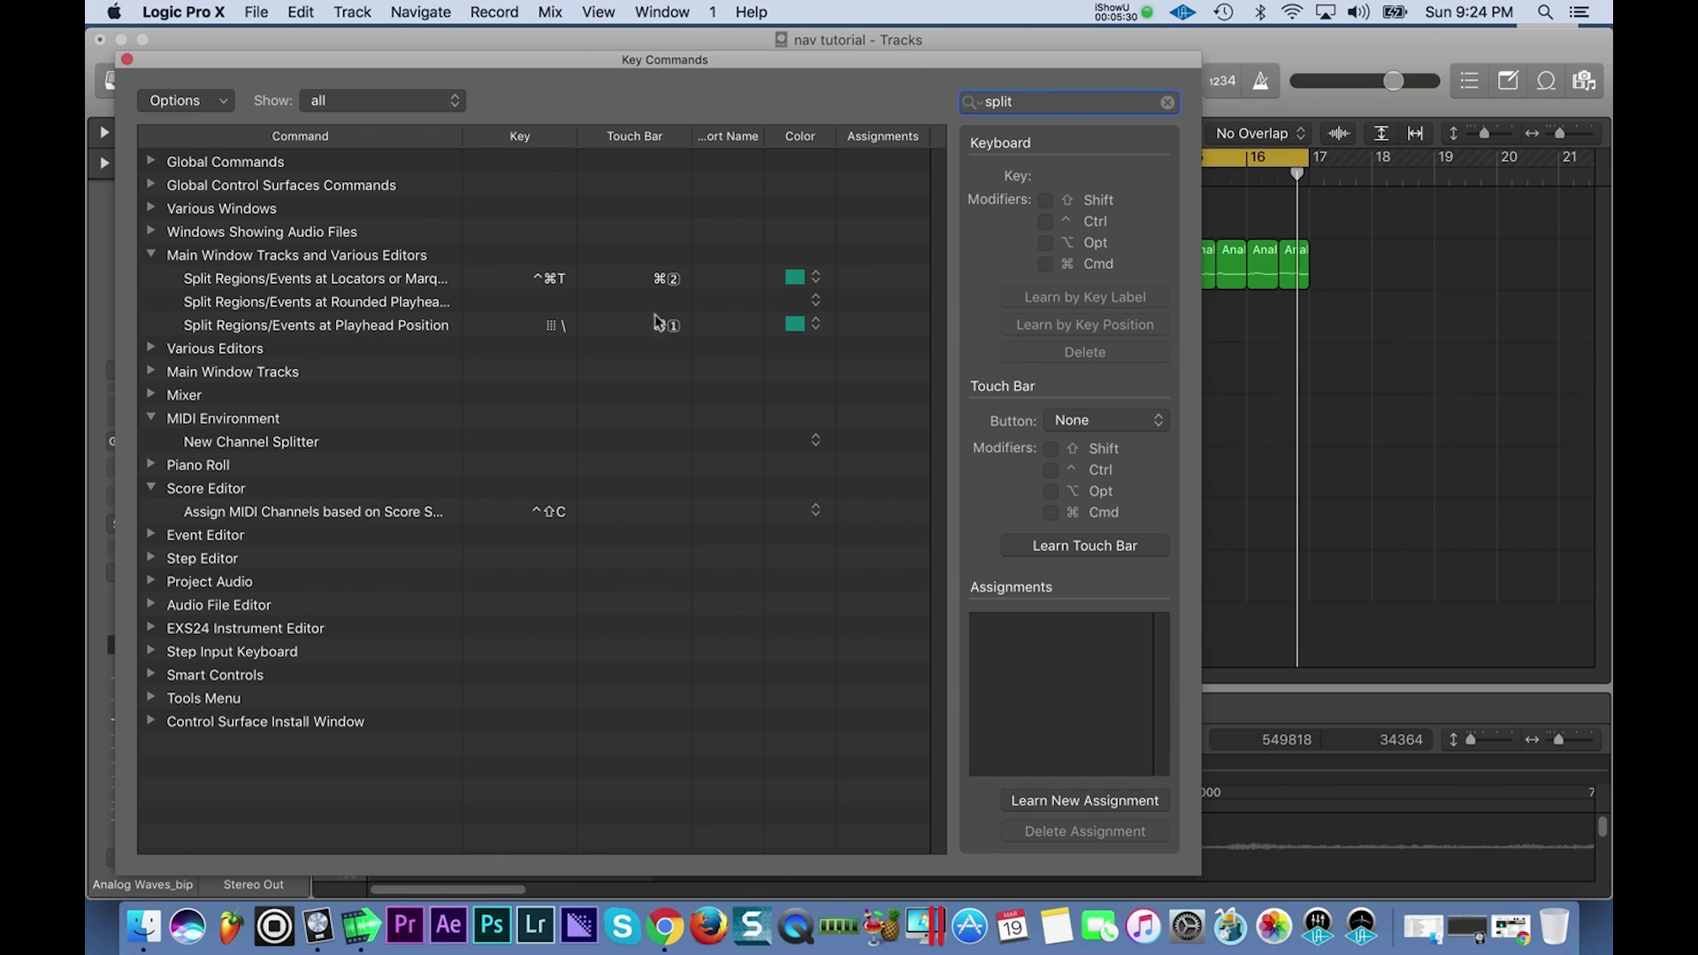
left_click(413, 331)
left_click(1077, 329)
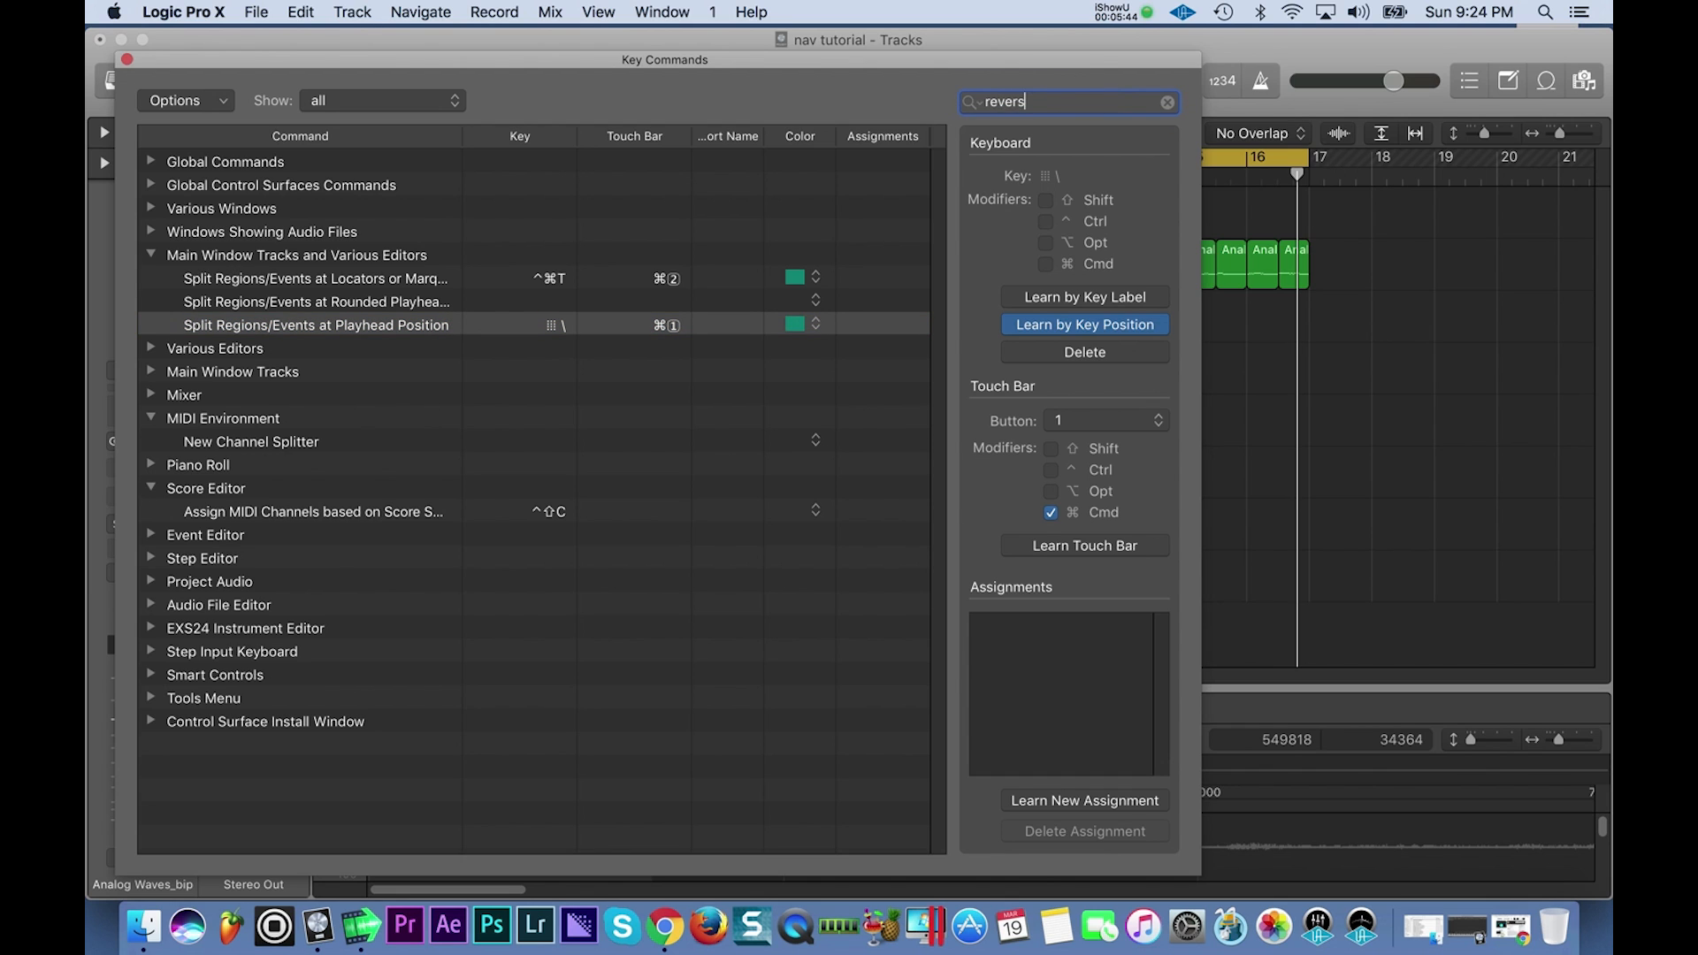
type("e")
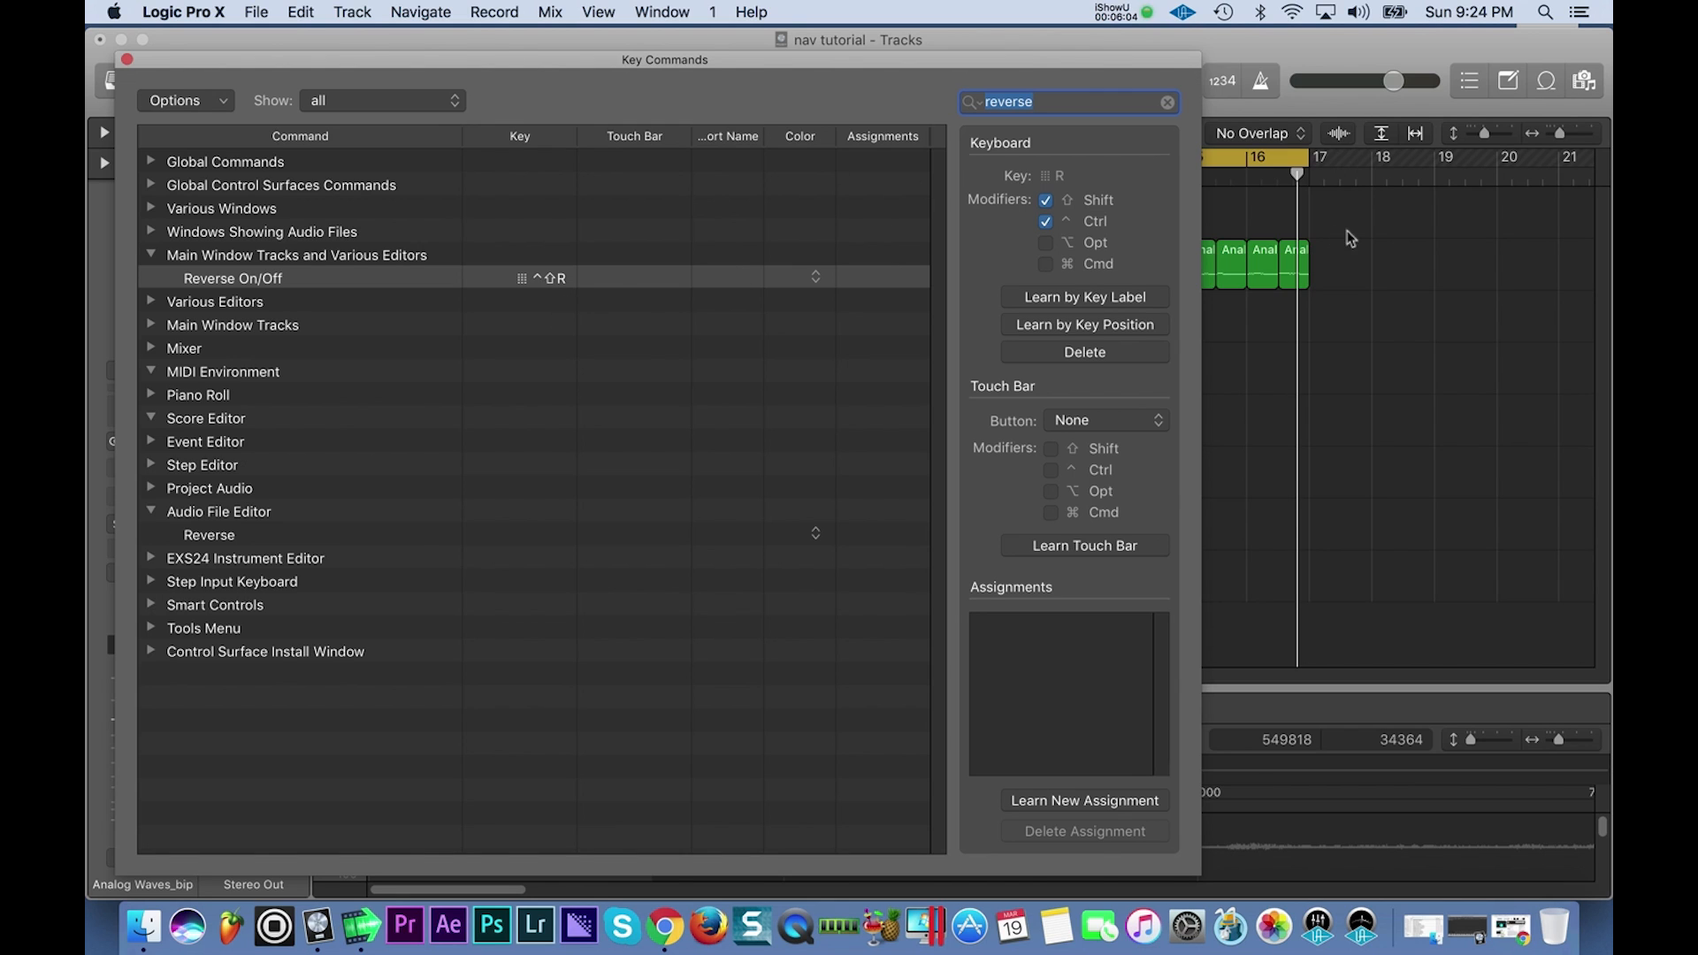
left_click(127, 60)
Select all sixteen Analog Waves_bip slices and listen to them in several passes from bar 9, stopping in bar 16.
left_click_drag(782, 268, 1328, 317)
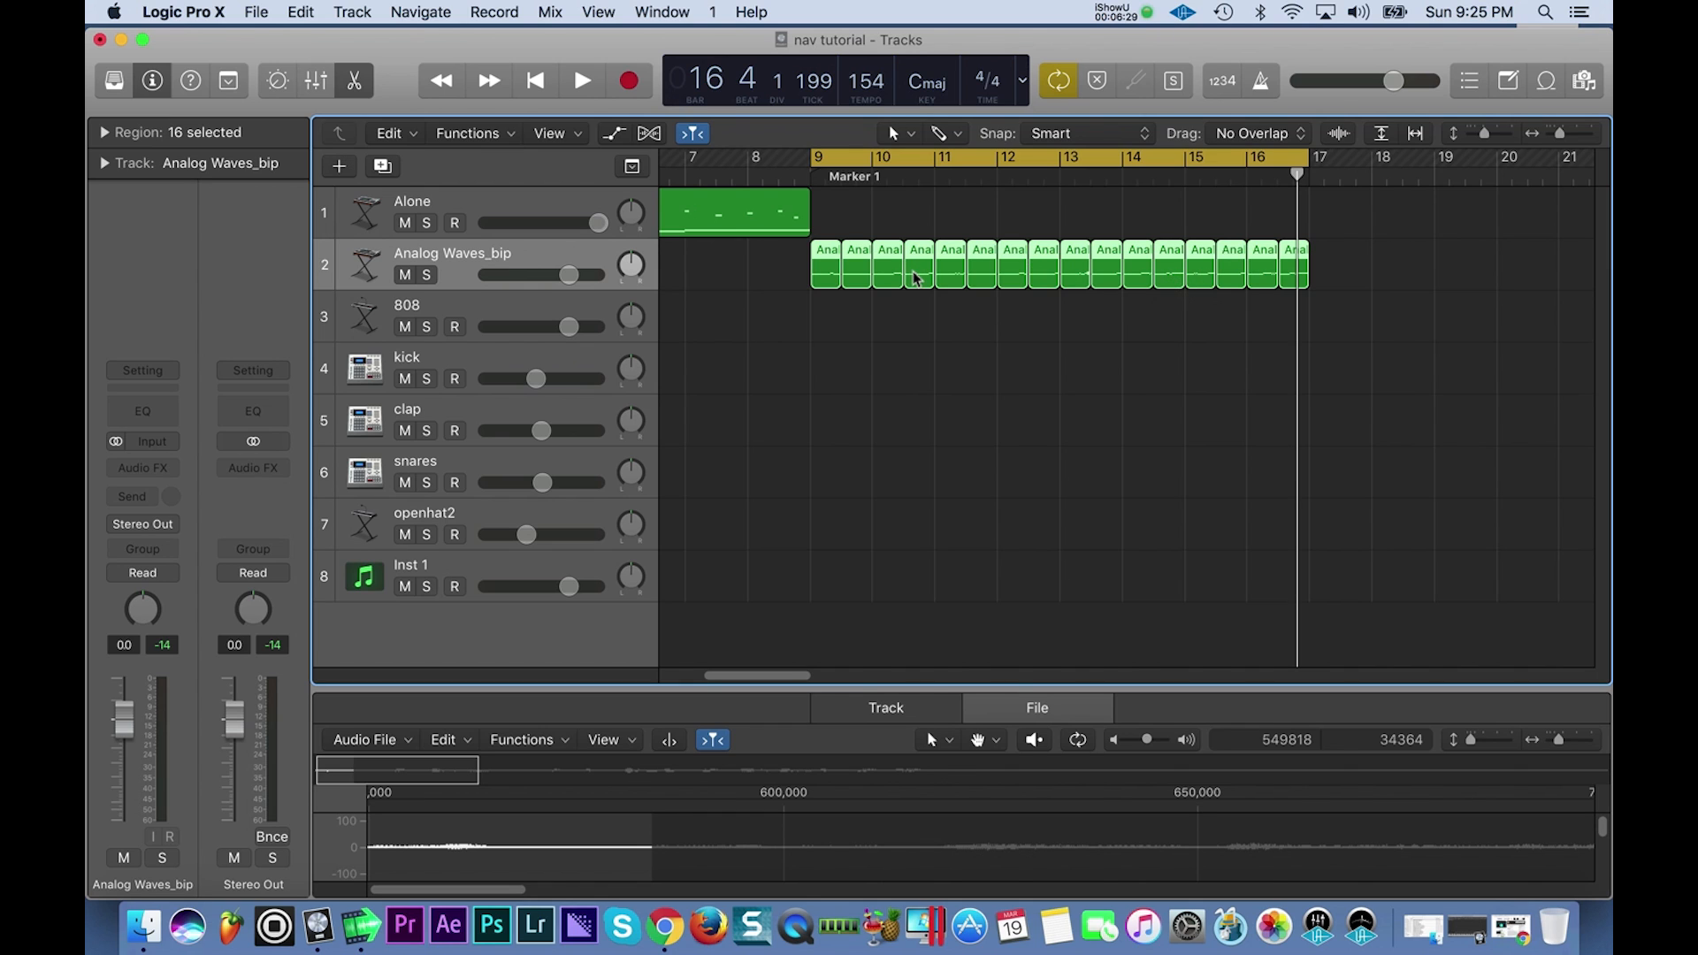
scroll(789, 272, "up", 5)
key("space")
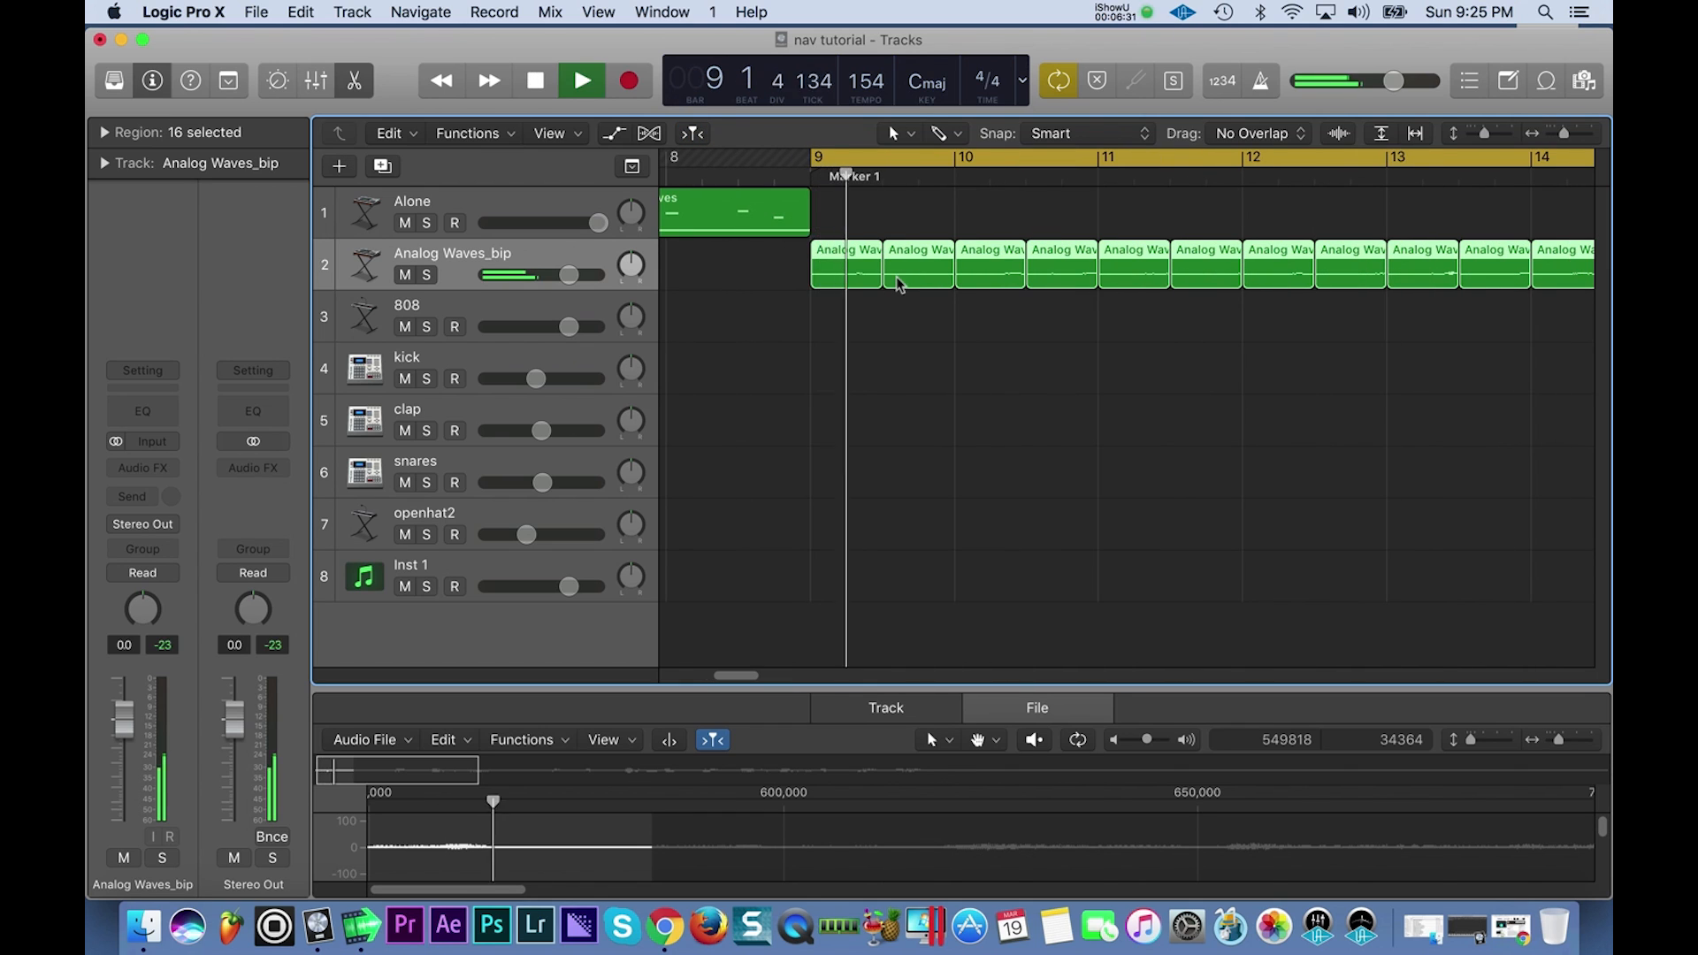
scroll(895, 276, "down", 5)
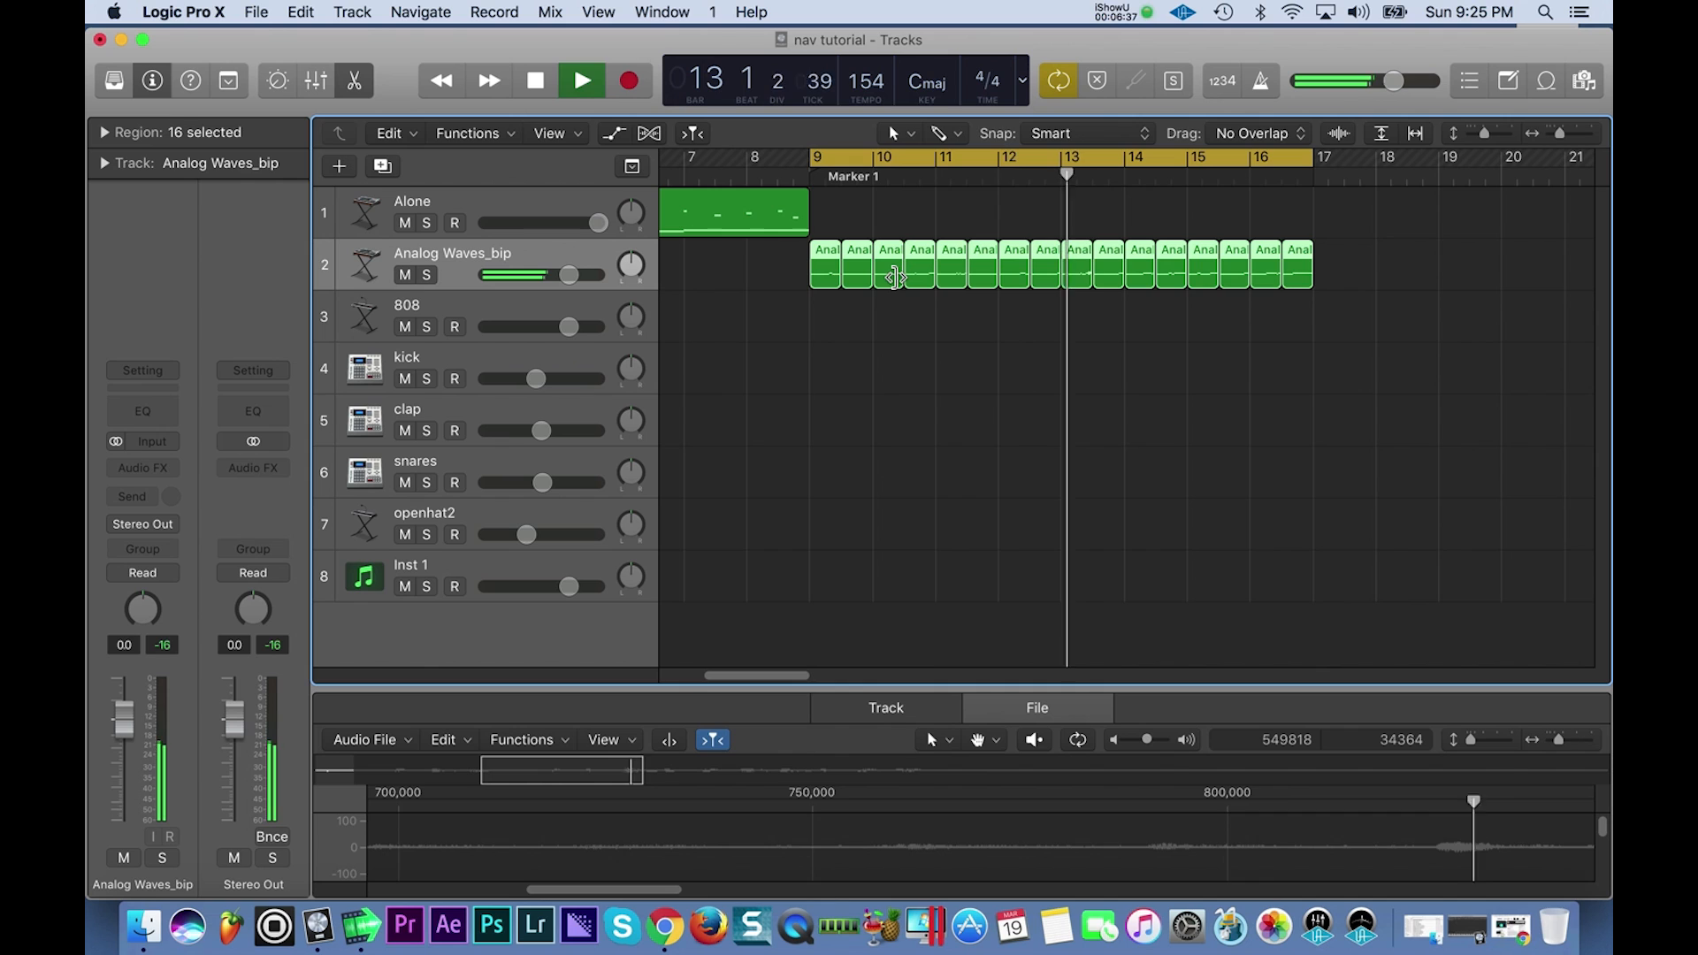
key("space")
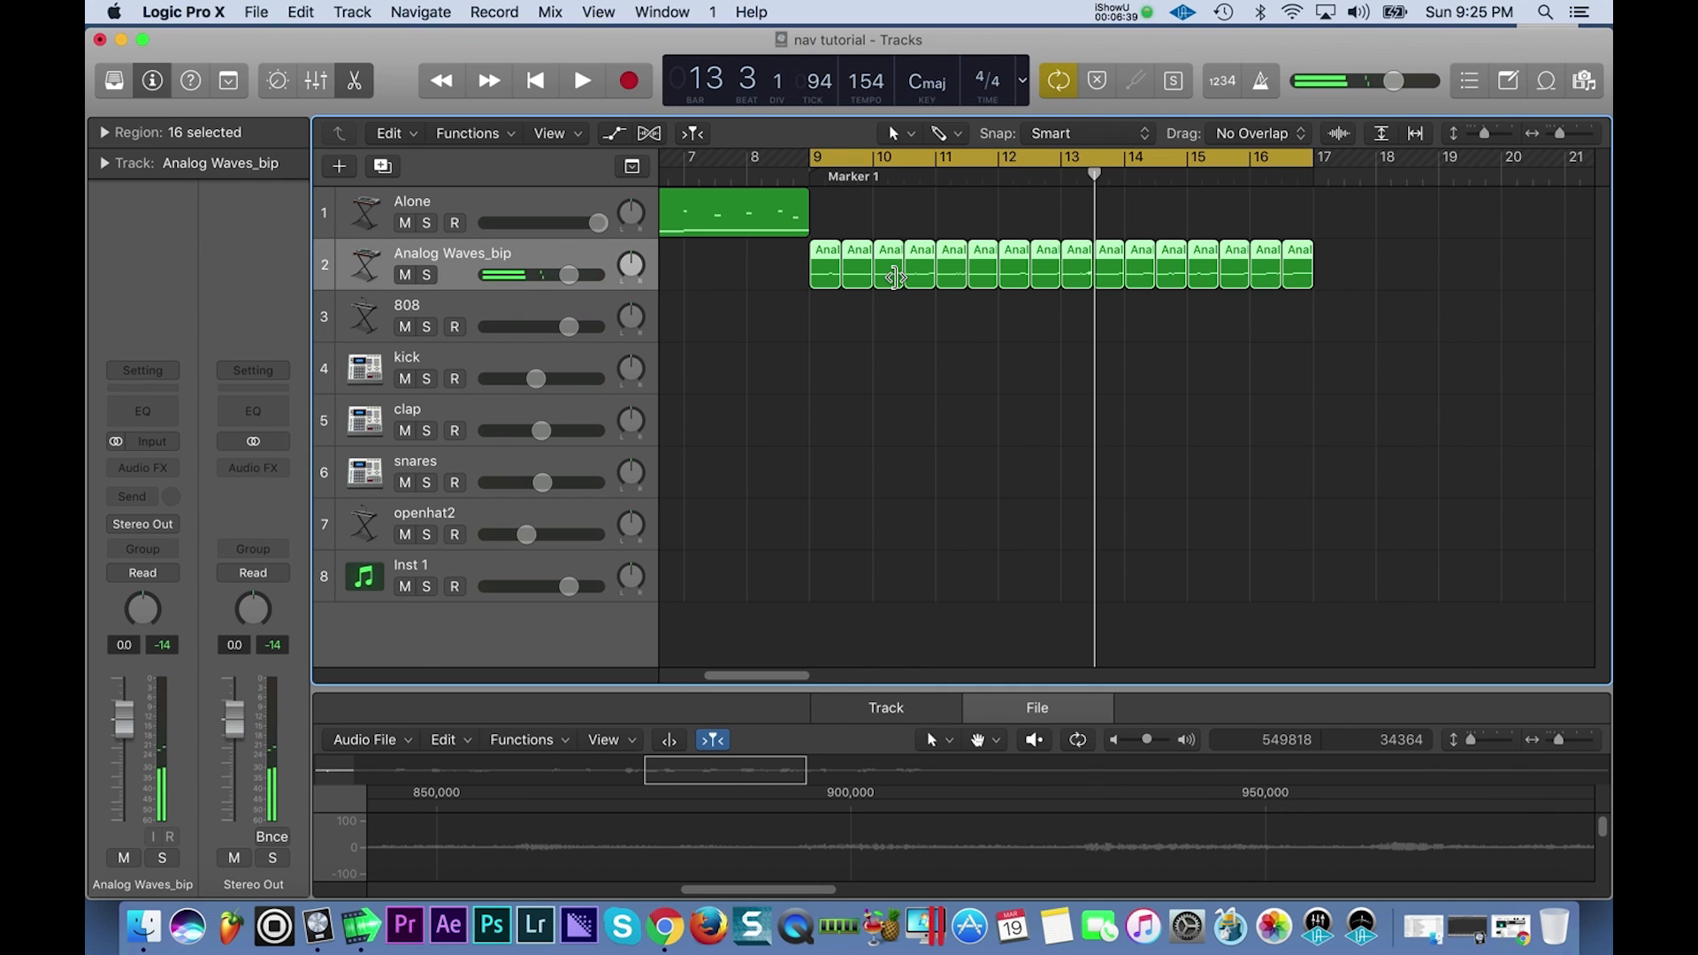
key("space")
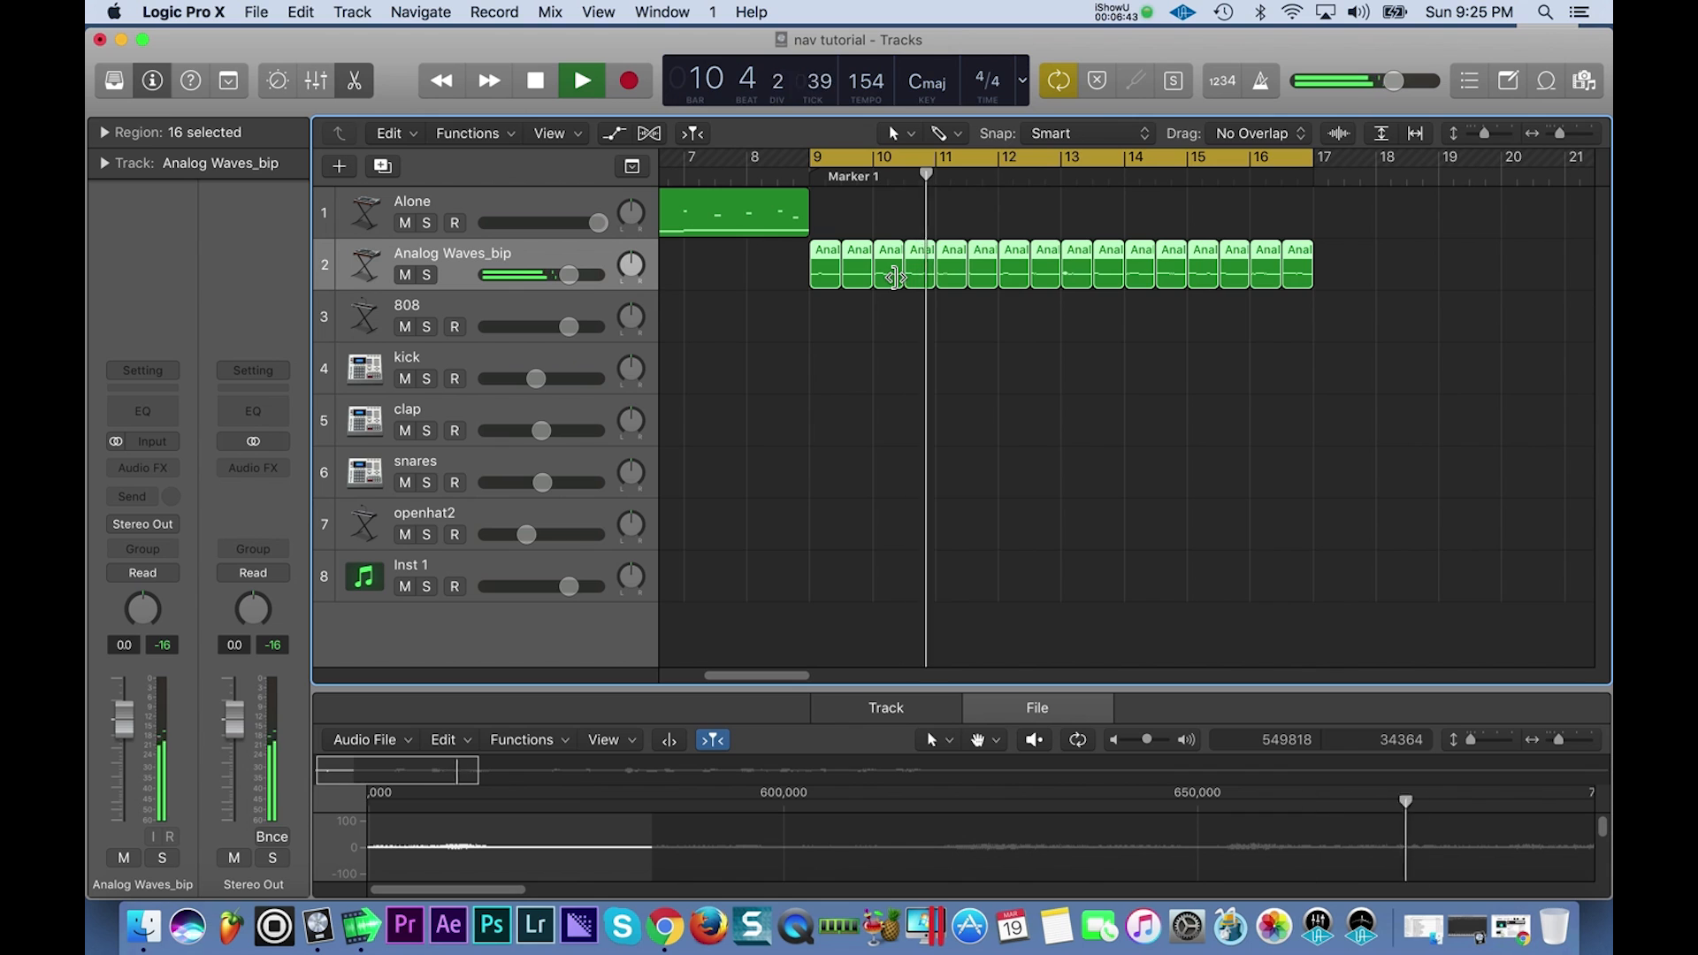
key("space")
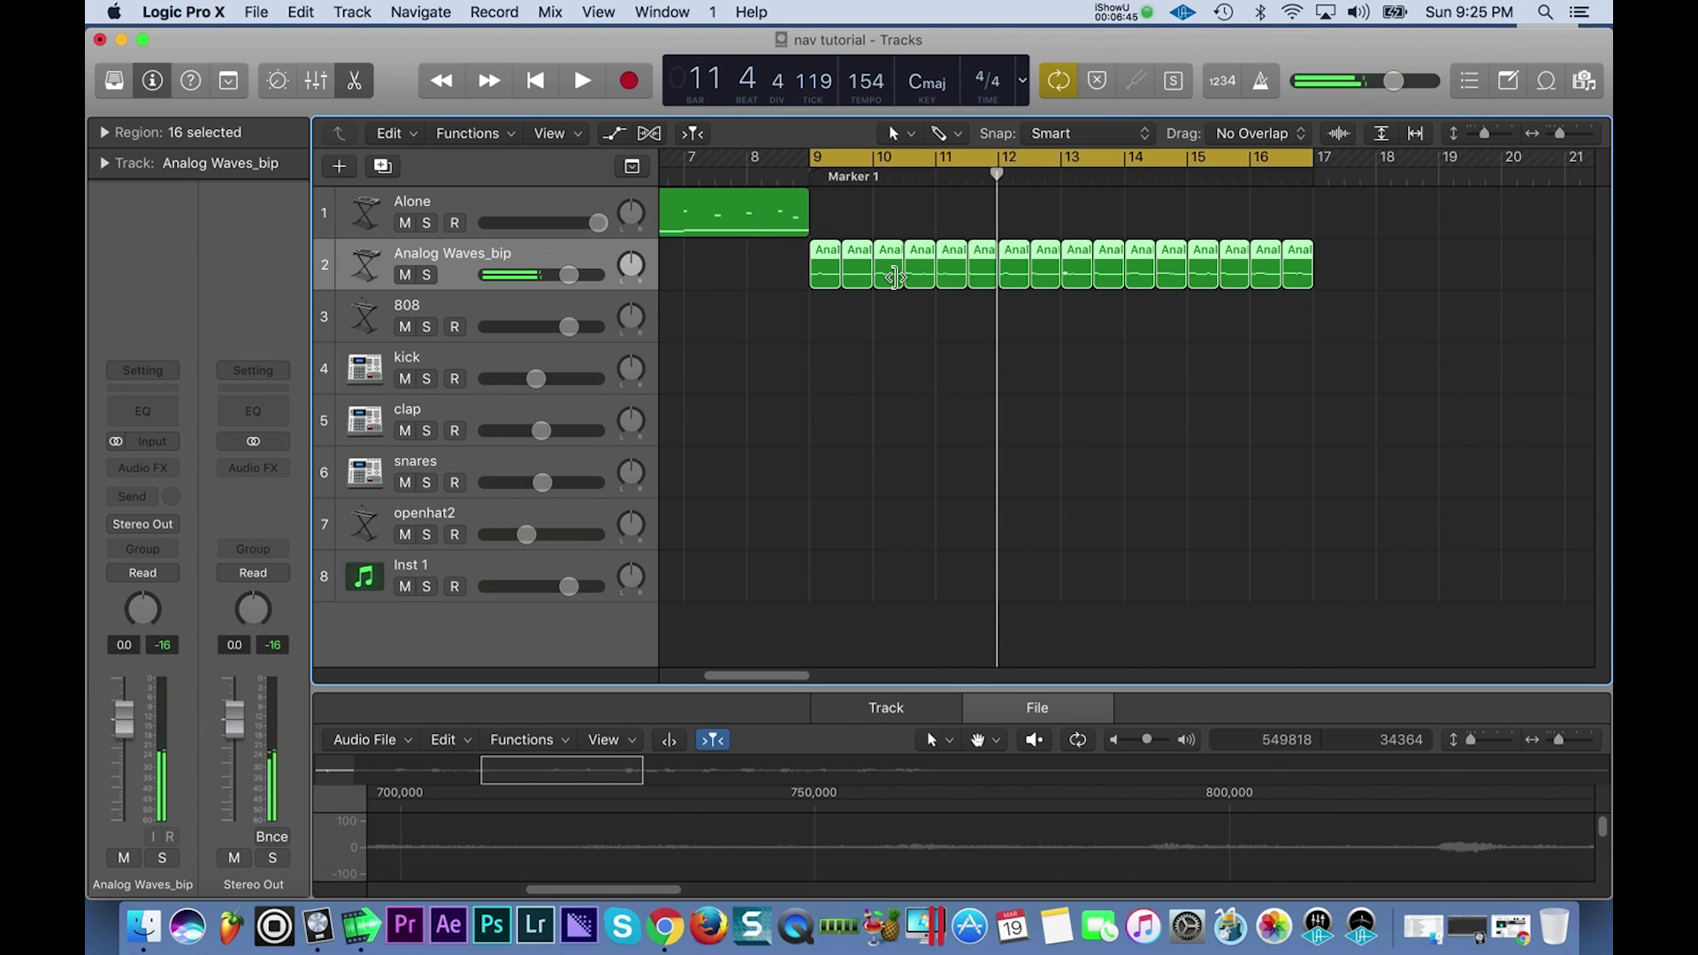
key("space")
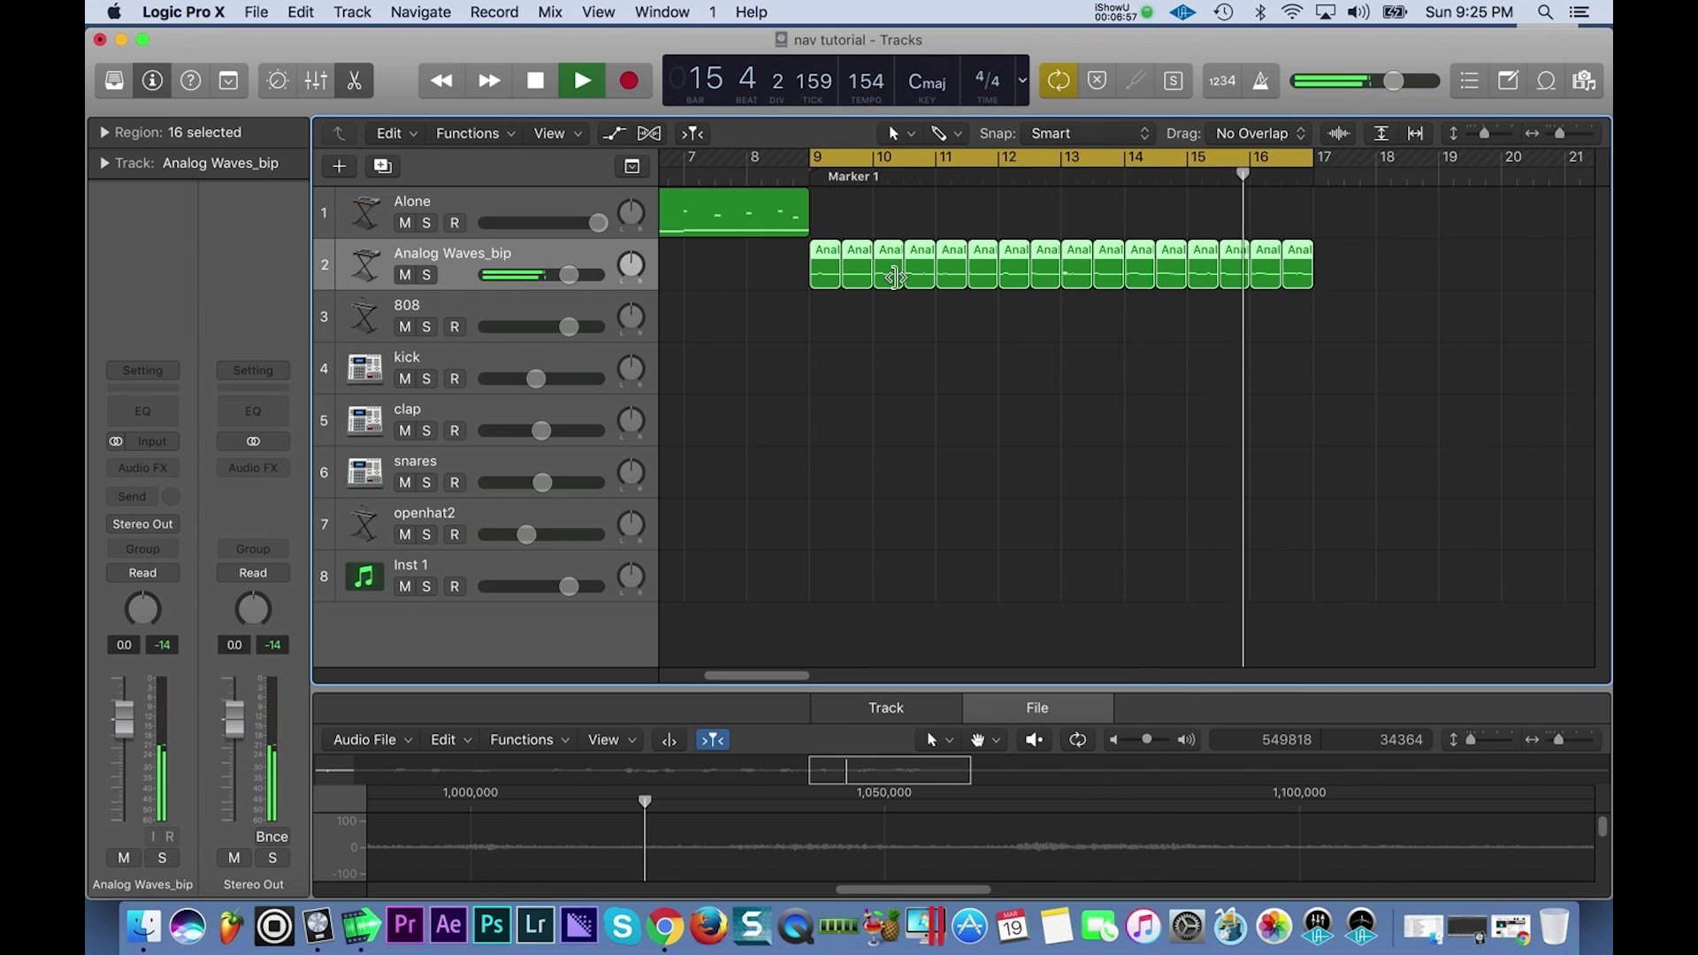
key("space")
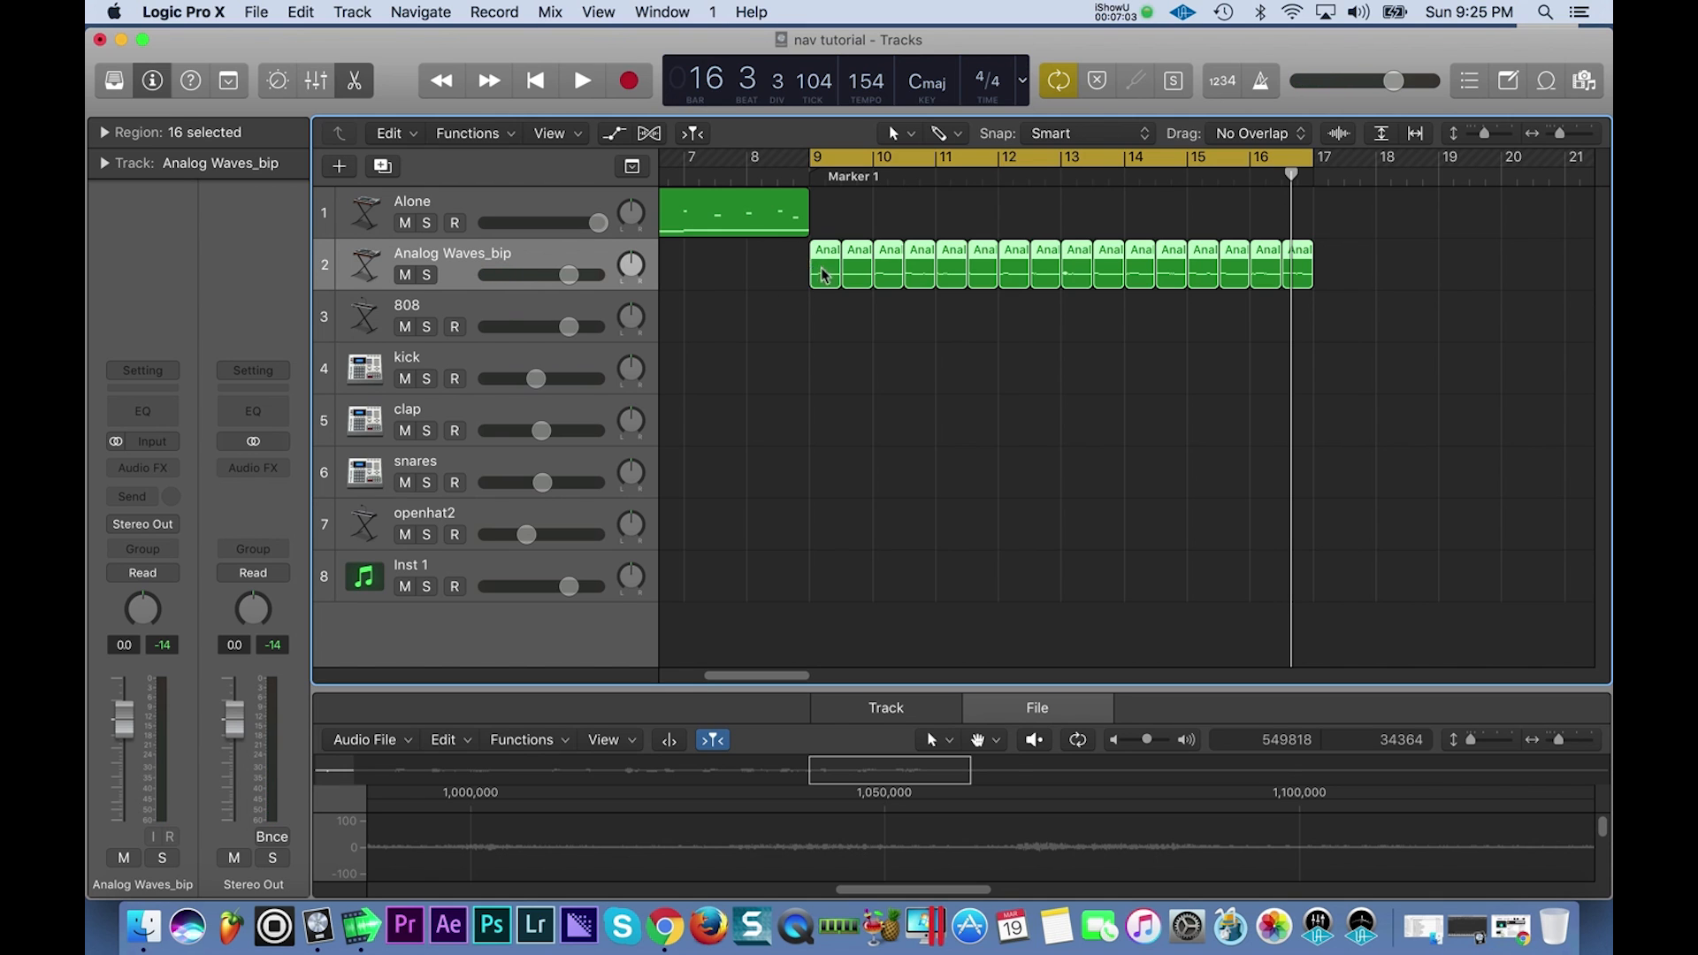
Reselect all the Analog Waves_bip slices and replay only the opening beats of bar 9.
key("space")
key("space")
left_click_drag(796, 275, 1377, 355)
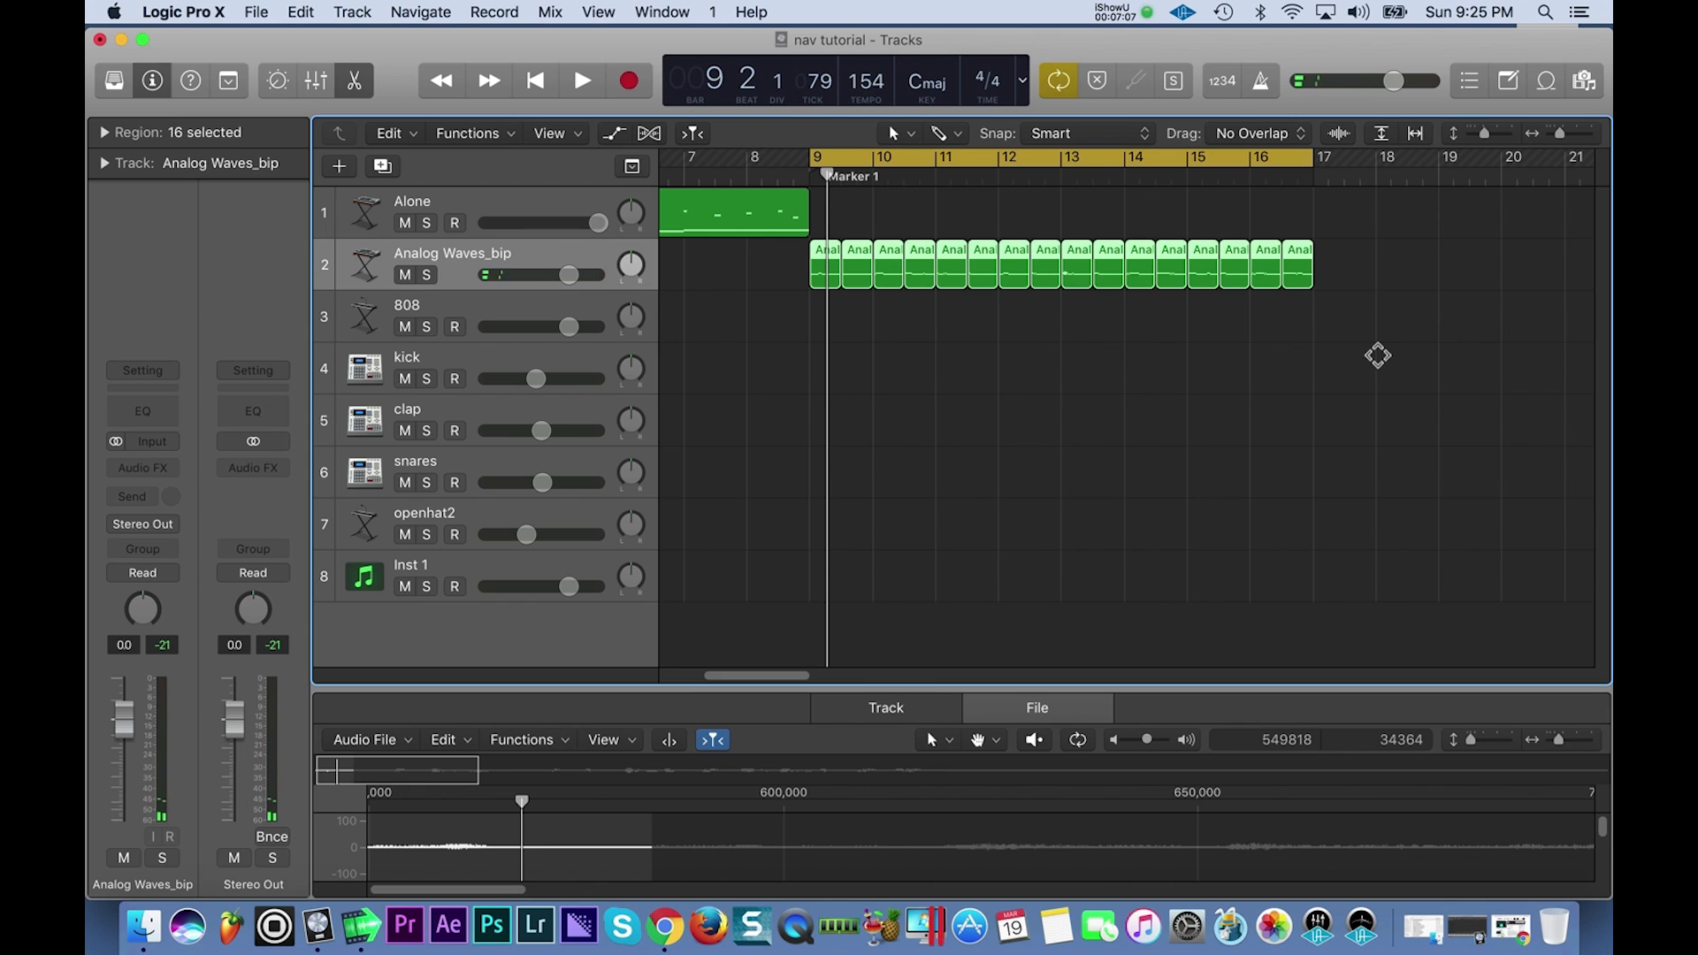
left_click_drag(800, 276, 1370, 320)
key("space")
key("space")
Set the secondary tool to the Fade Tool and clear the selection of the Analog Waves_bip slices.
key("super+Right")
key("super+Right")
key("super+Right")
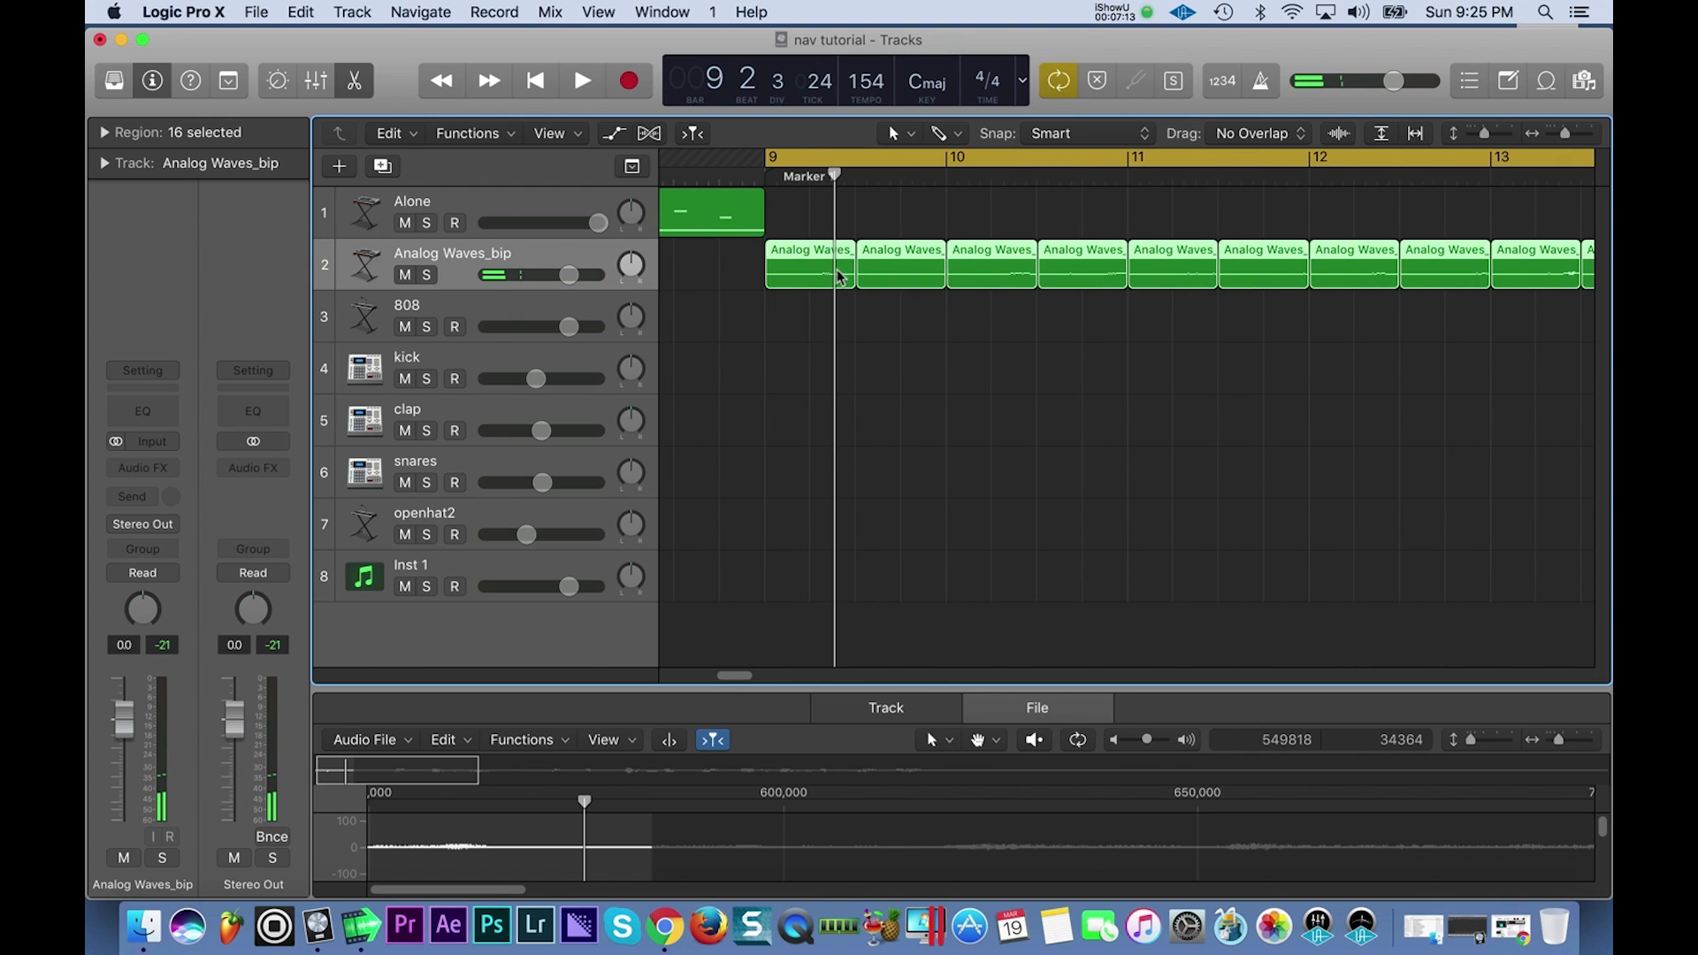
left_click(960, 139)
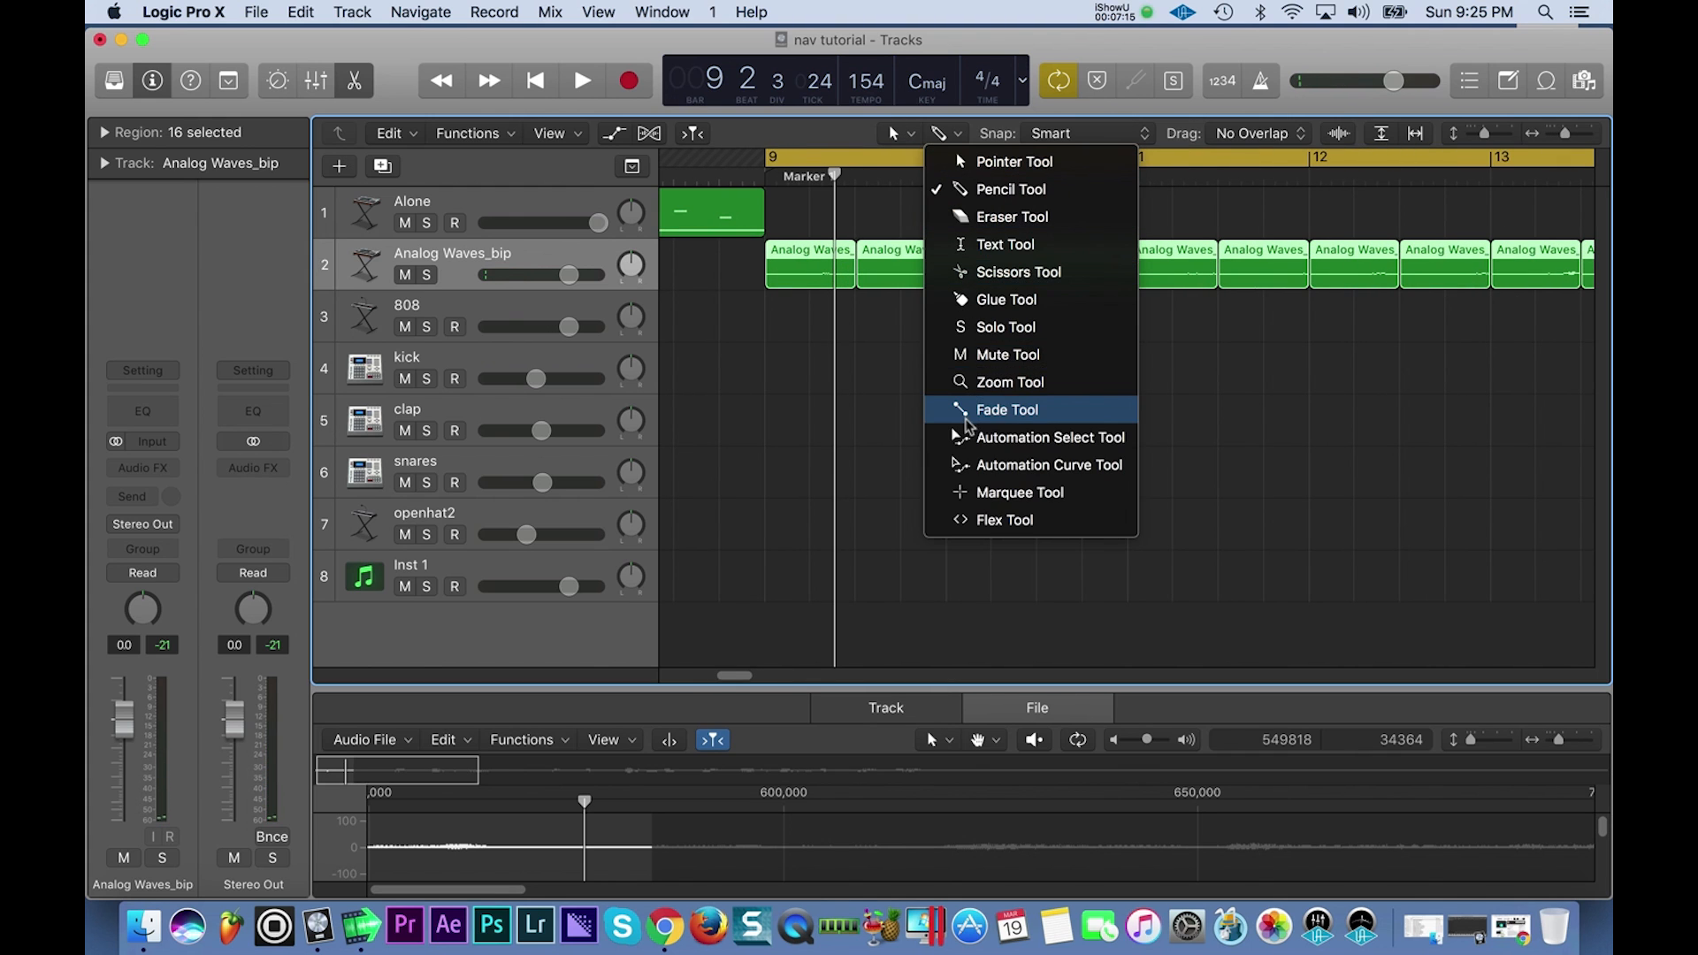
left_click(971, 416)
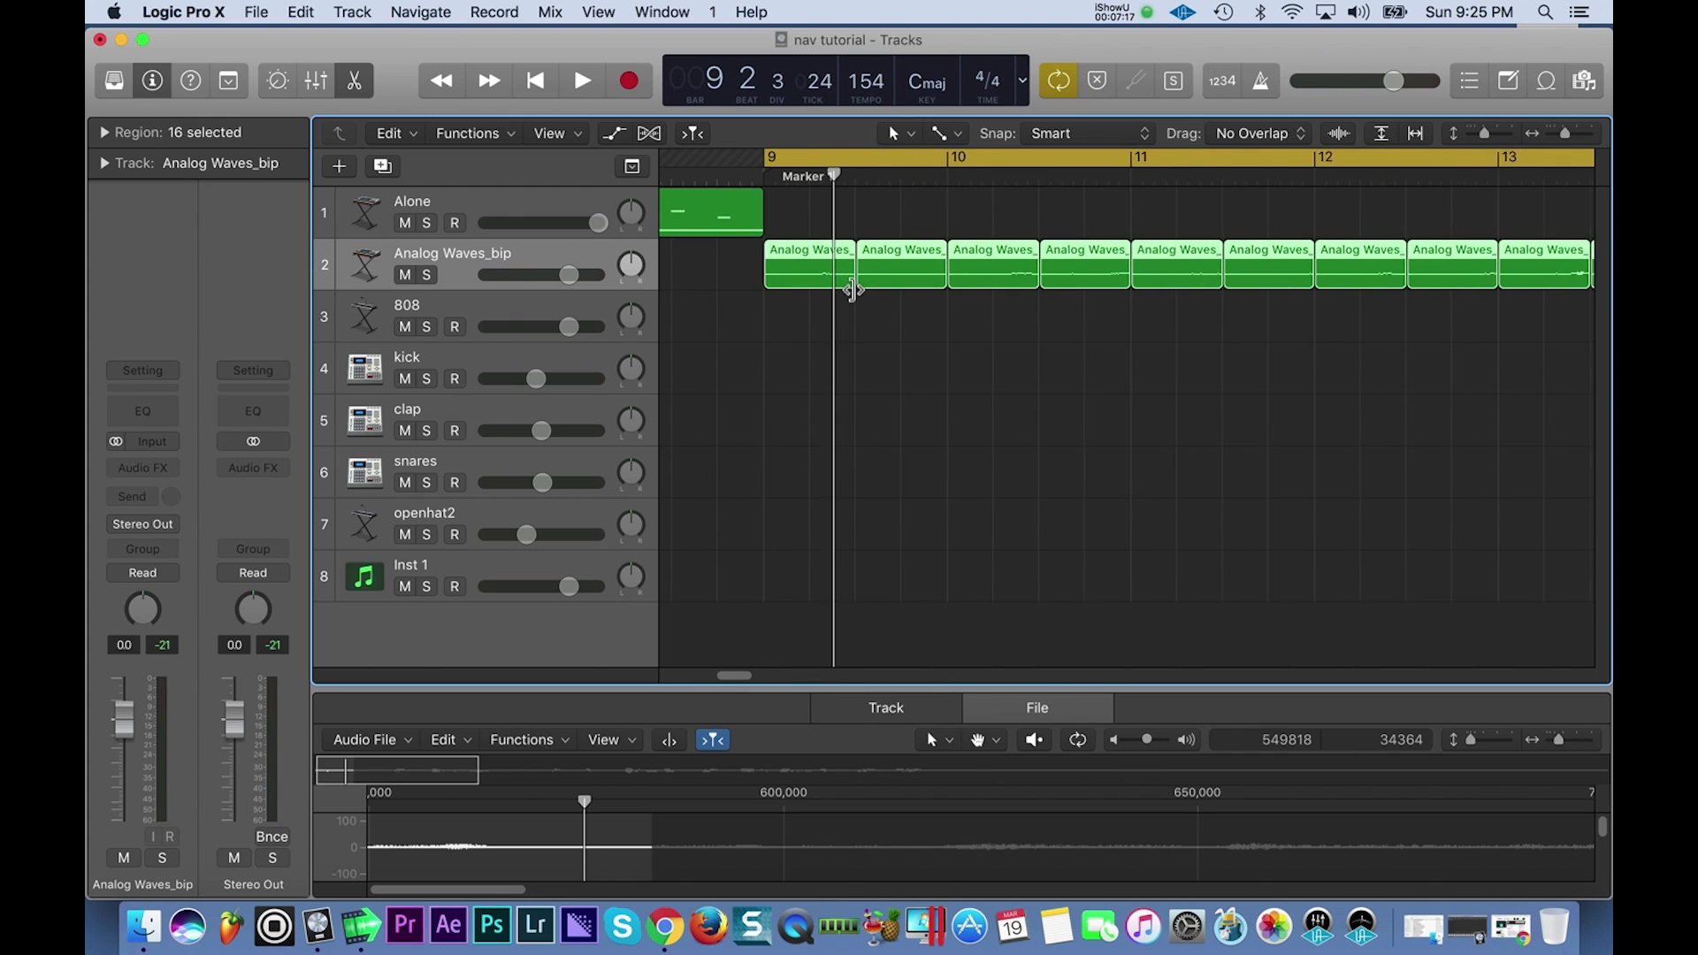
key("super+Right")
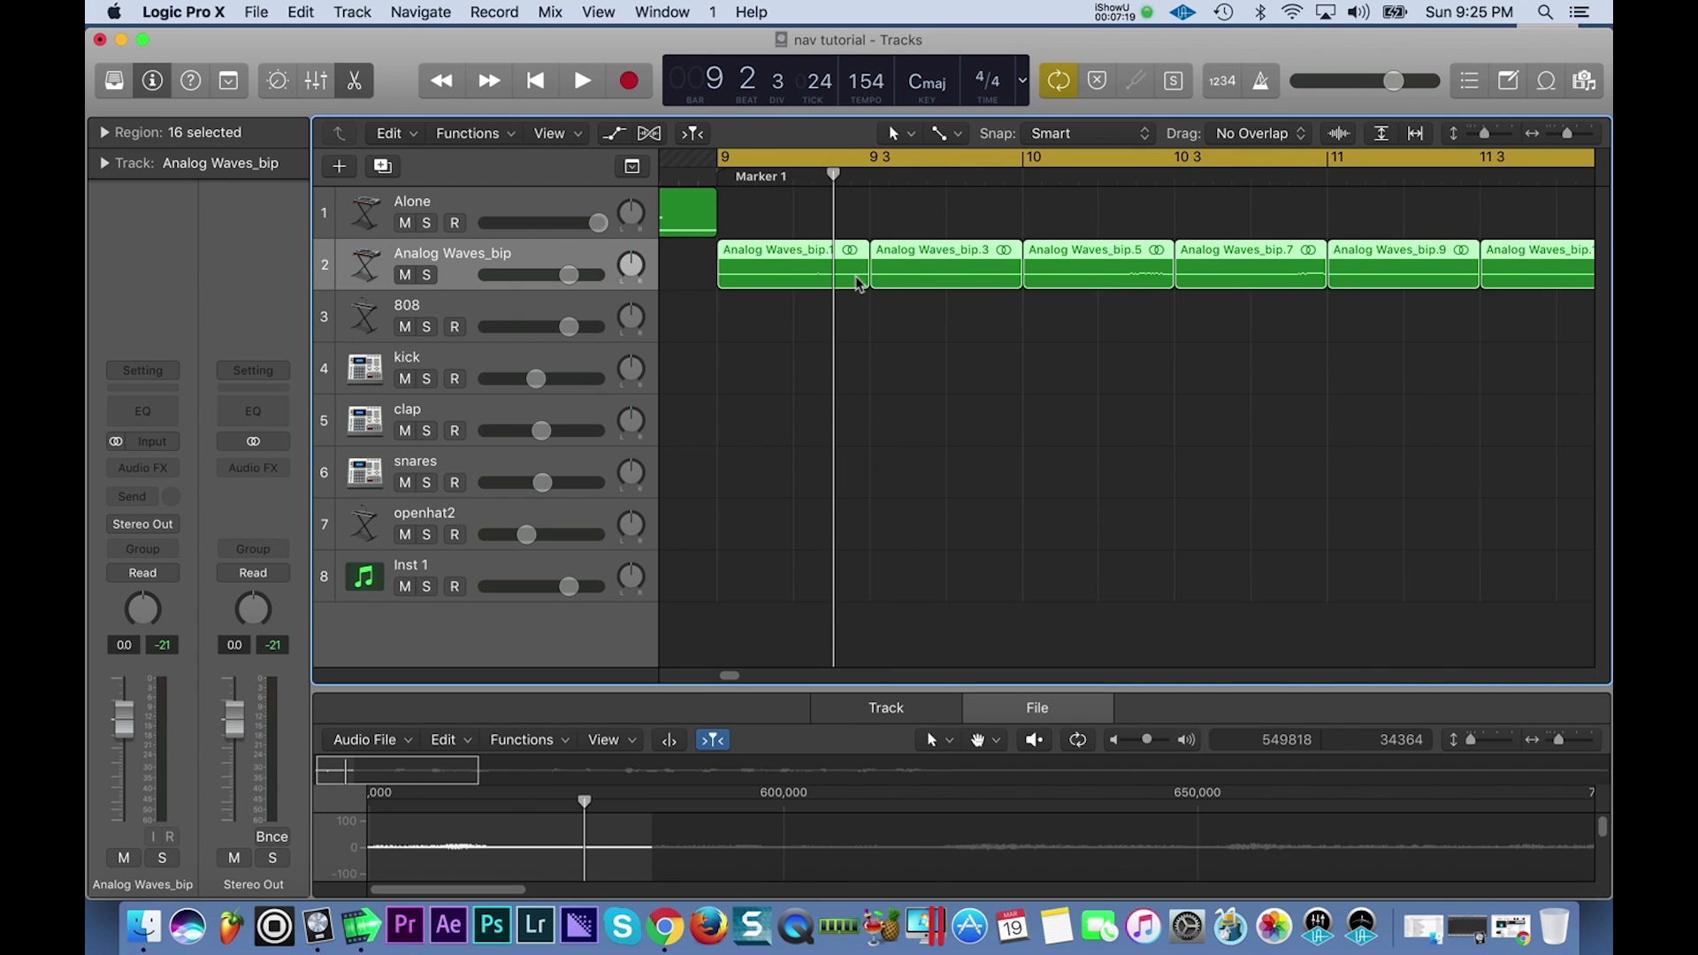
left_click(858, 283, "shift")
left_click(887, 283, "shift")
left_click(874, 221)
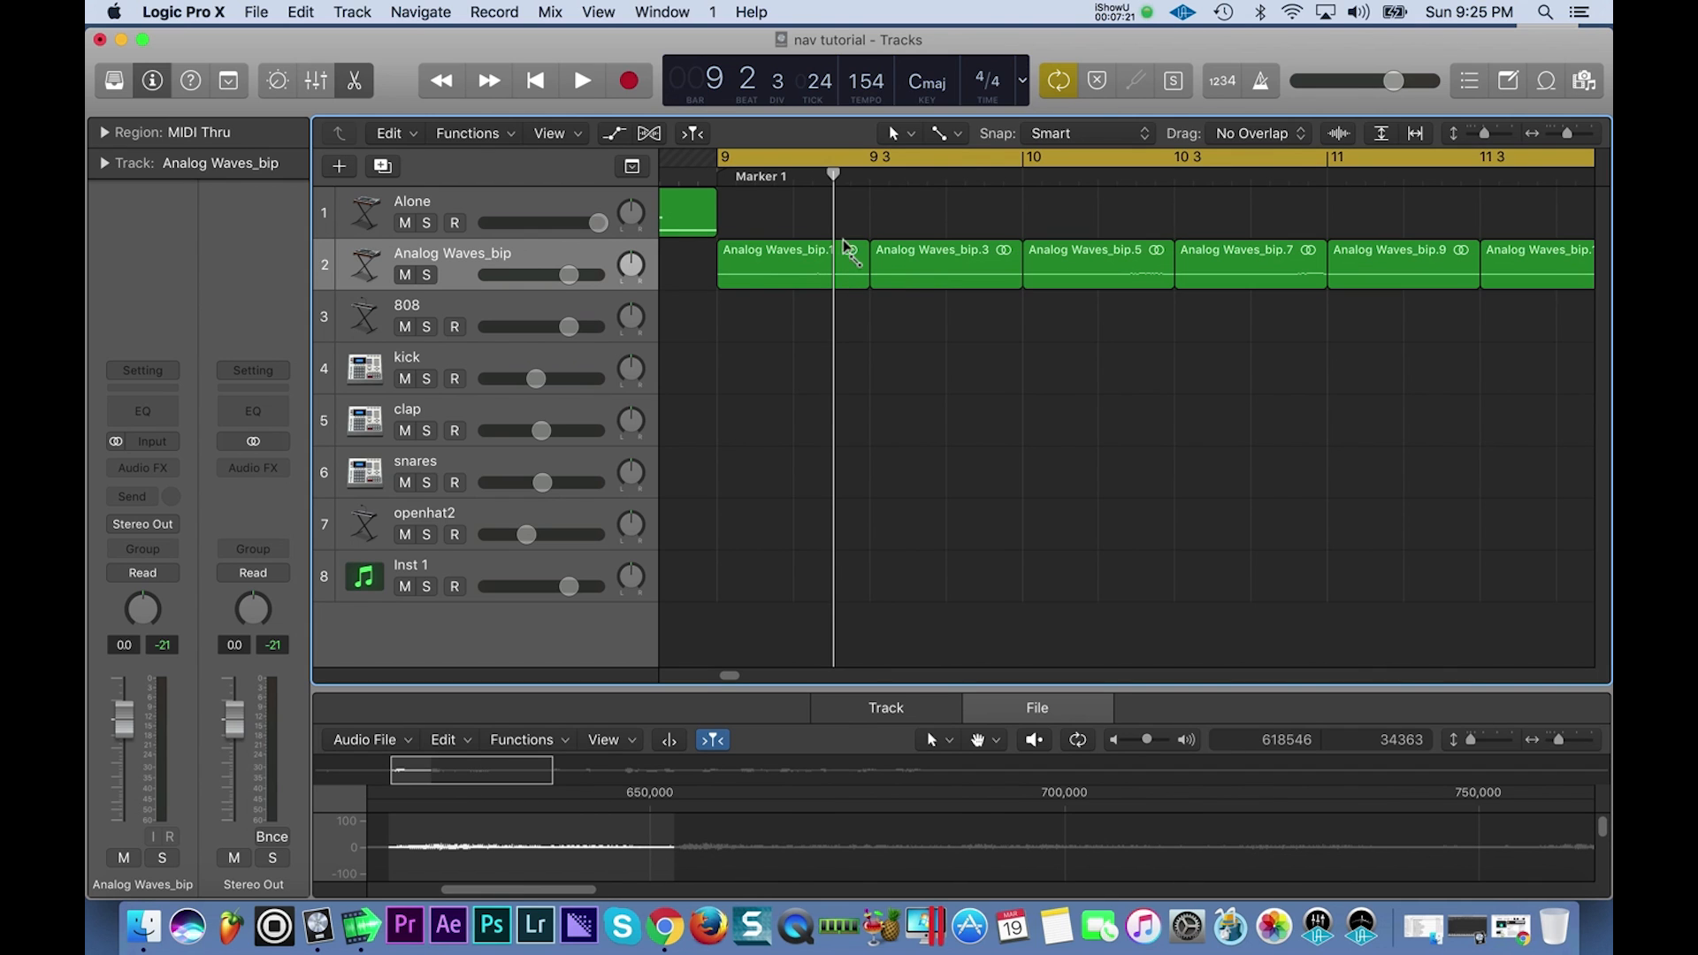
Add short fades across the slice joins at bar 9 beat 3, bar 10, bar 10 beat 3 and bar 11.
left_click_drag(856, 280, 884, 291)
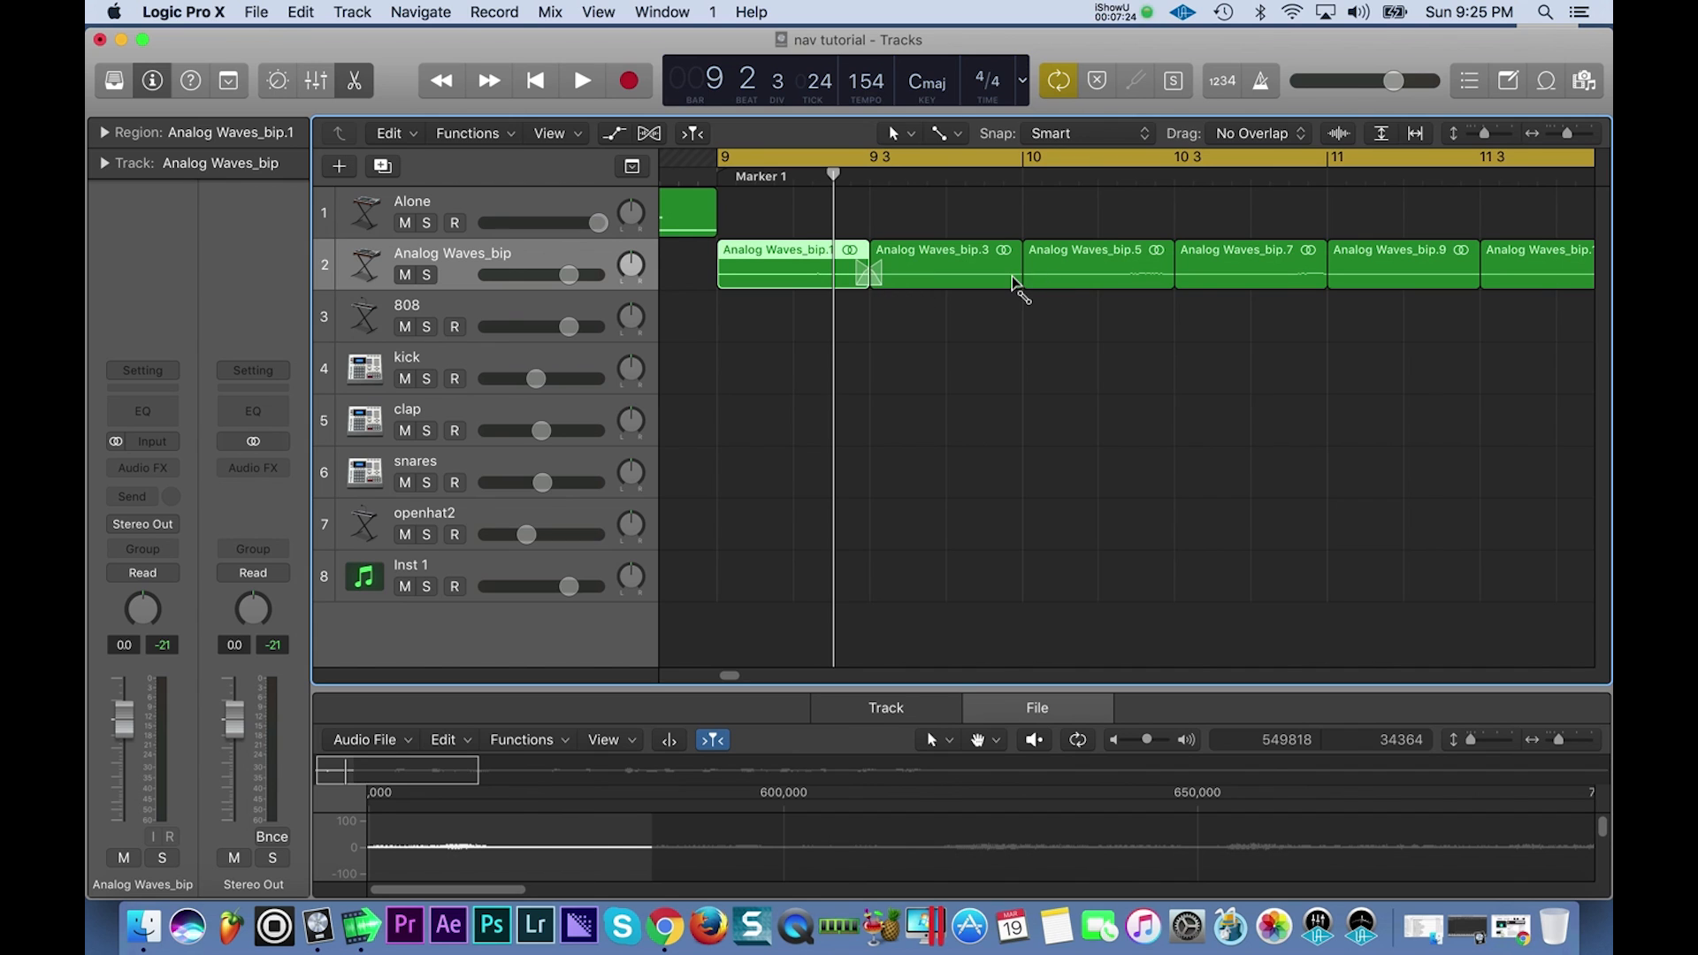
mouse_move(1011, 277)
left_mouse_down()
mouse_move(1031, 291)
mouse_move(1049, 275)
left_mouse_up()
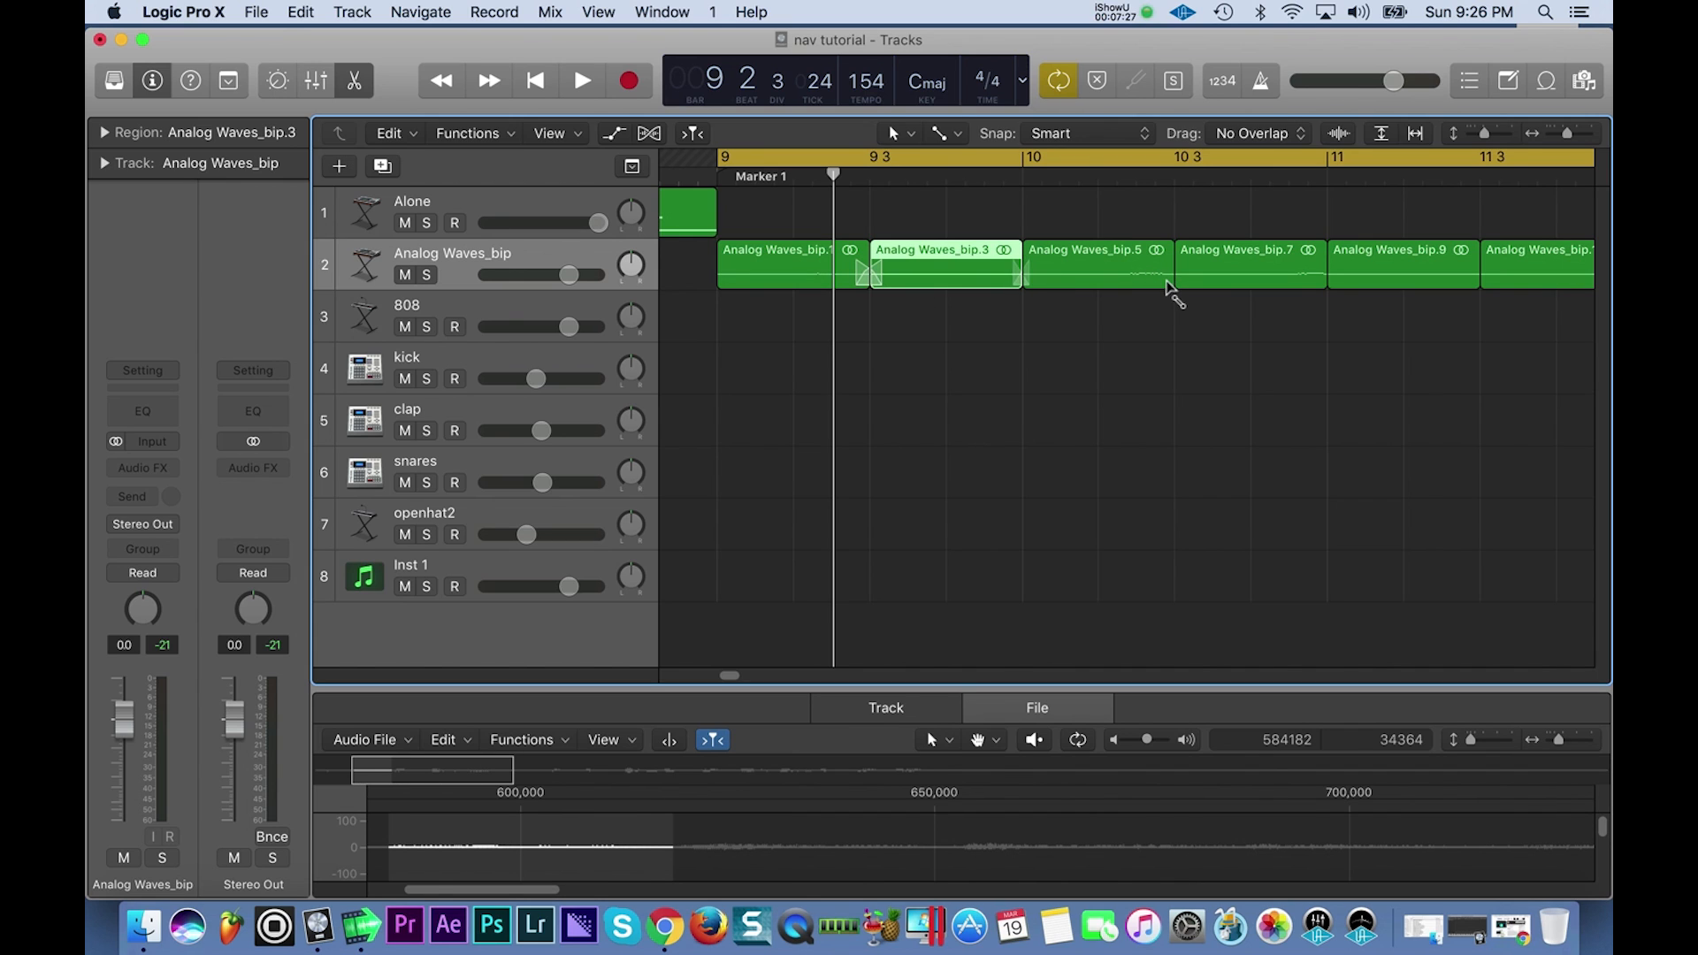
left_click_drag(1168, 285, 1183, 288)
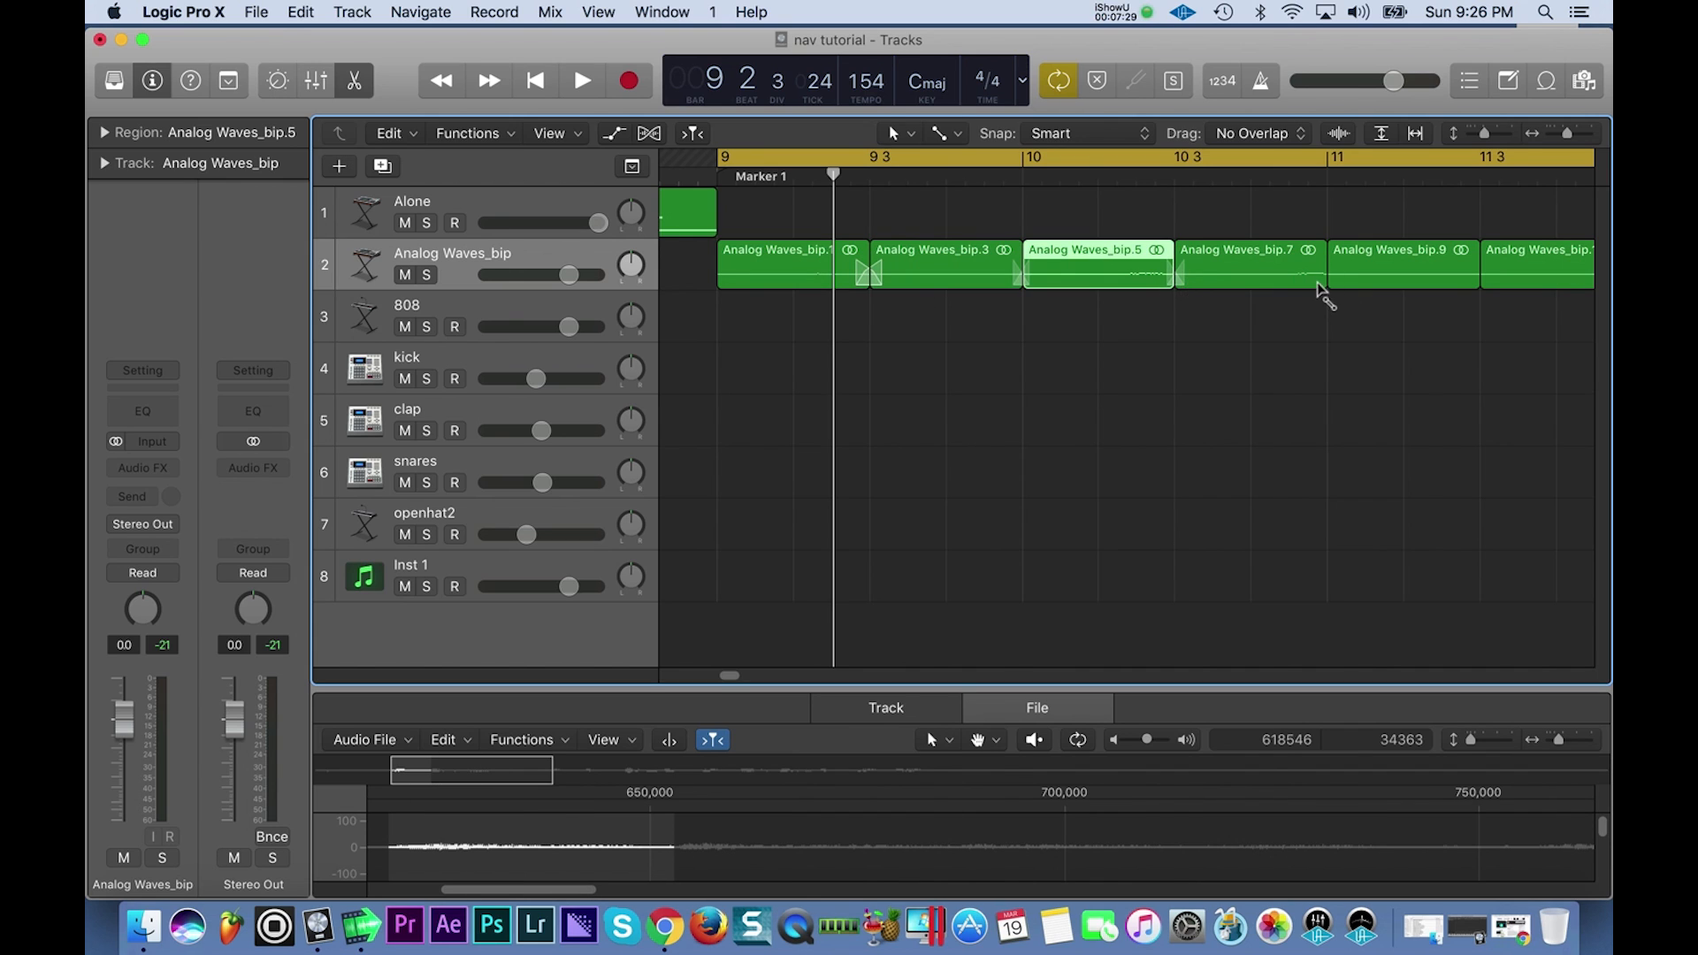
left_click_drag(1318, 288, 1342, 290)
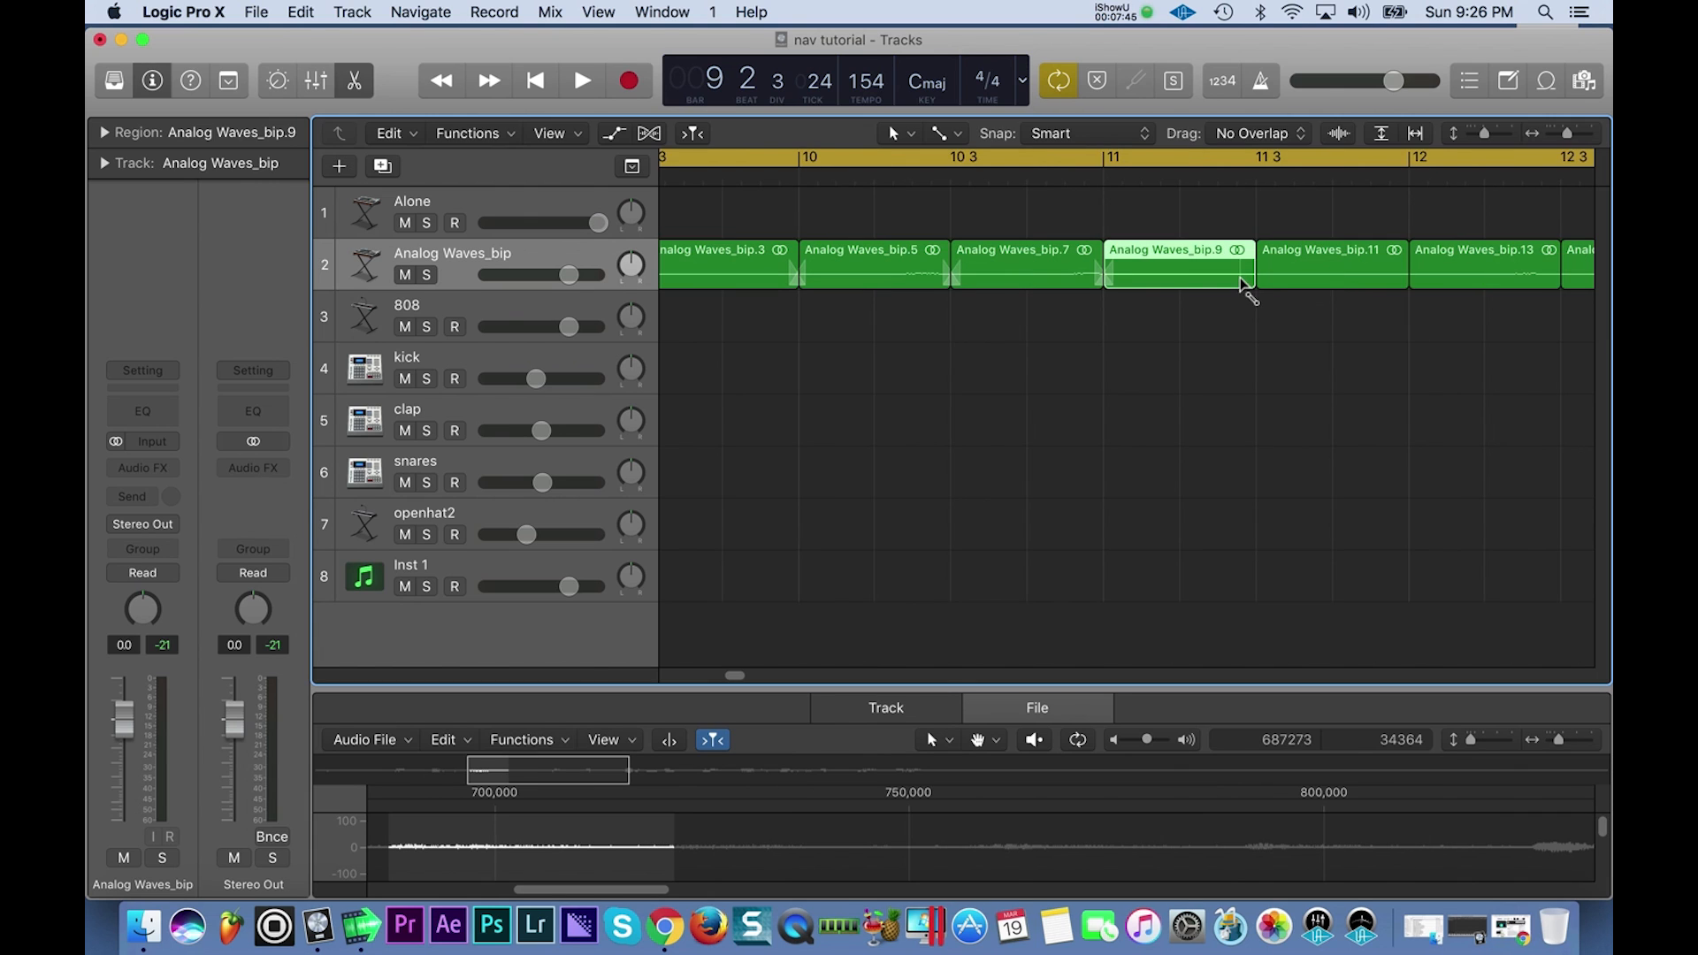
Add short fades across the slice joins at bar 11 beat 3, bar 12, bar 12 beat 3 and bar 13.
left_click_drag(1240, 279, 1266, 289)
left_click_drag(1405, 285, 1403, 289)
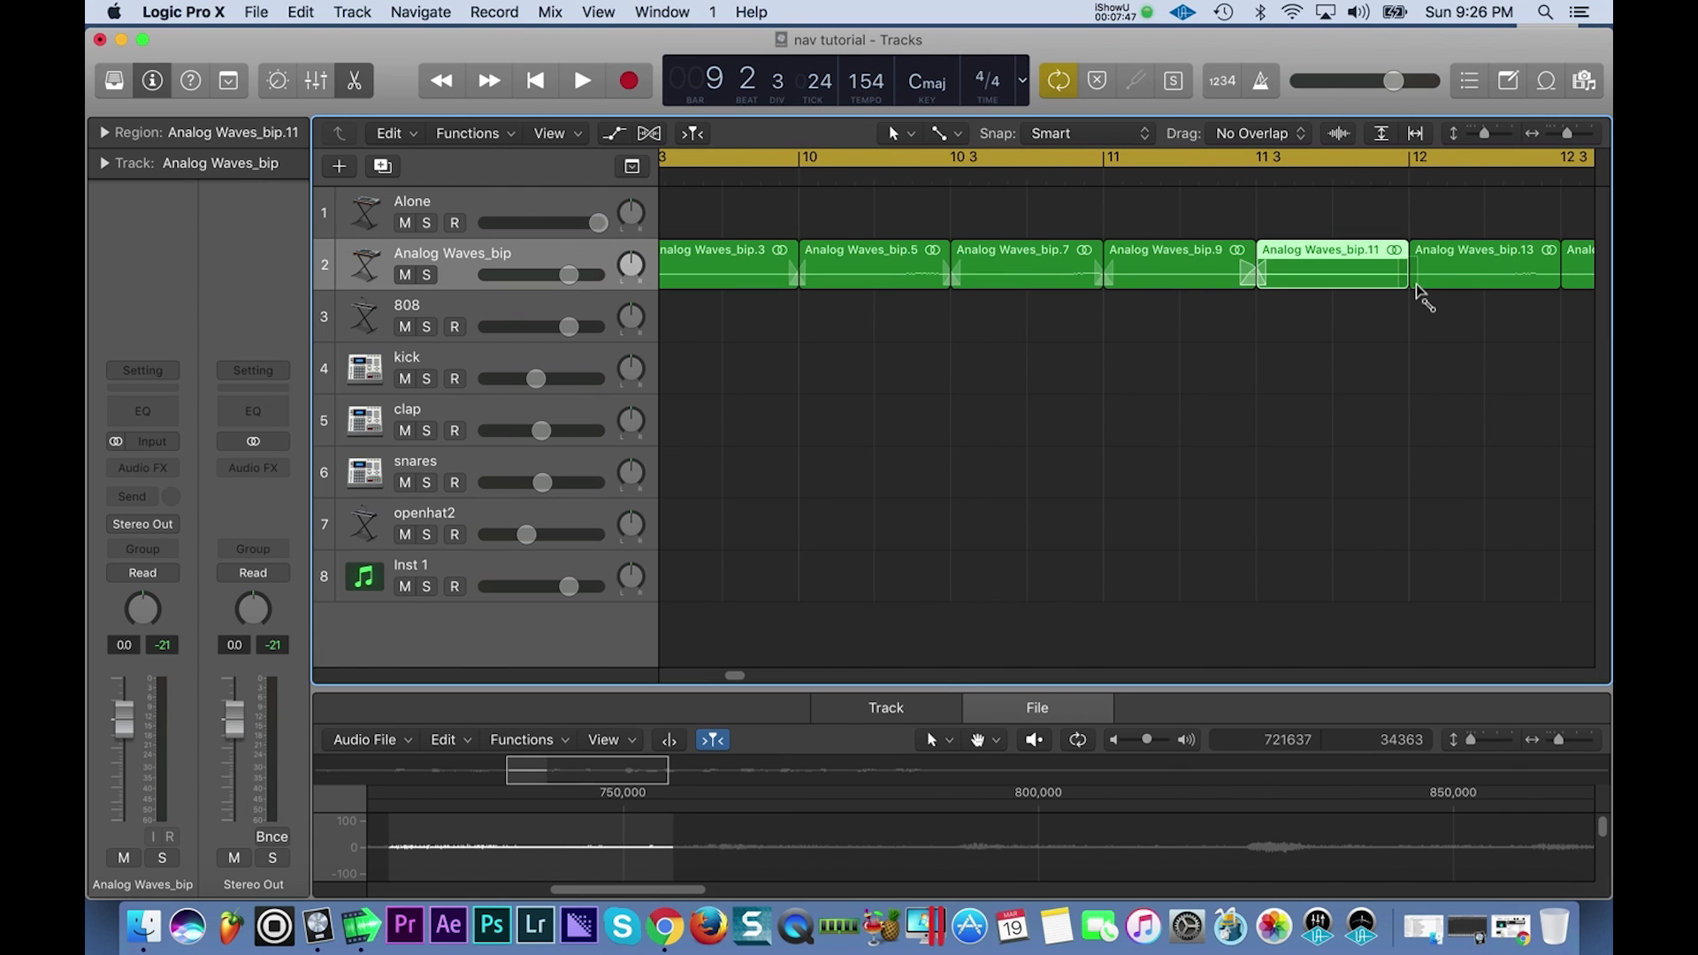
scroll(1417, 285, "right", 3)
mouse_move(1373, 286)
left_mouse_down()
mouse_move(1343, 287)
mouse_move(1383, 291)
left_mouse_up()
scroll(1381, 292, "right", 3)
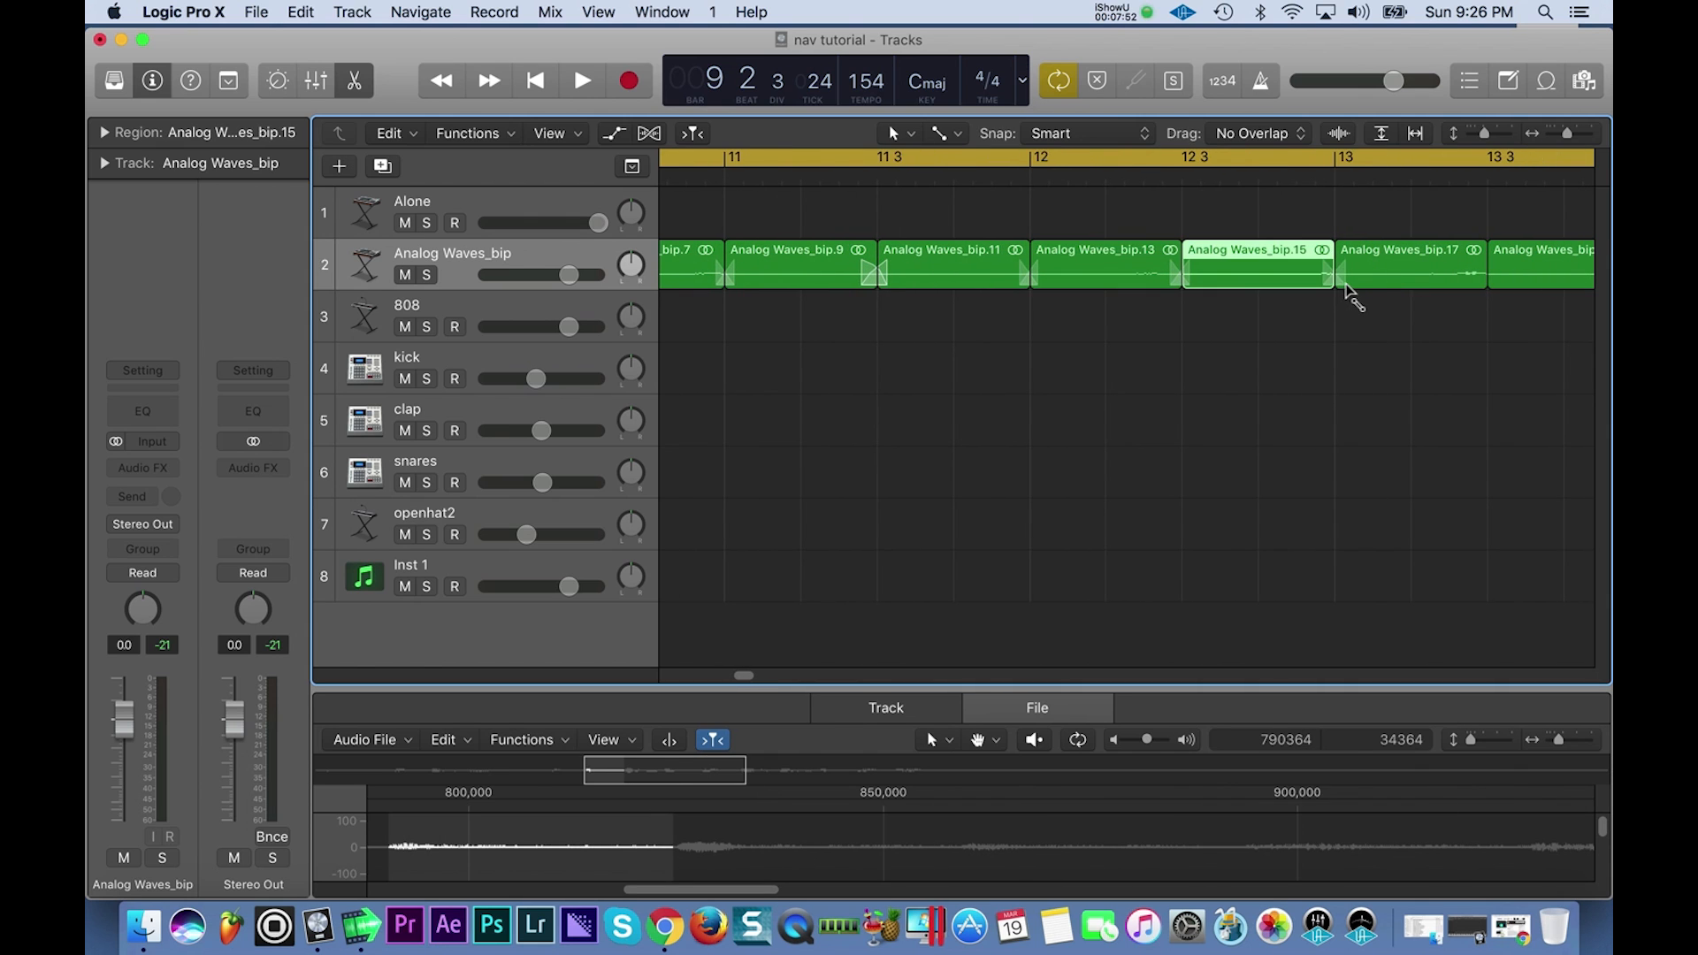
Add short fades across the slice joins at bar 13 beat 3, bar 14, bar 14 beat 3 and bar 15.
scroll(1346, 283, "right", 3)
scroll(1384, 288, "right", 3)
scroll(1395, 285, "right", 3)
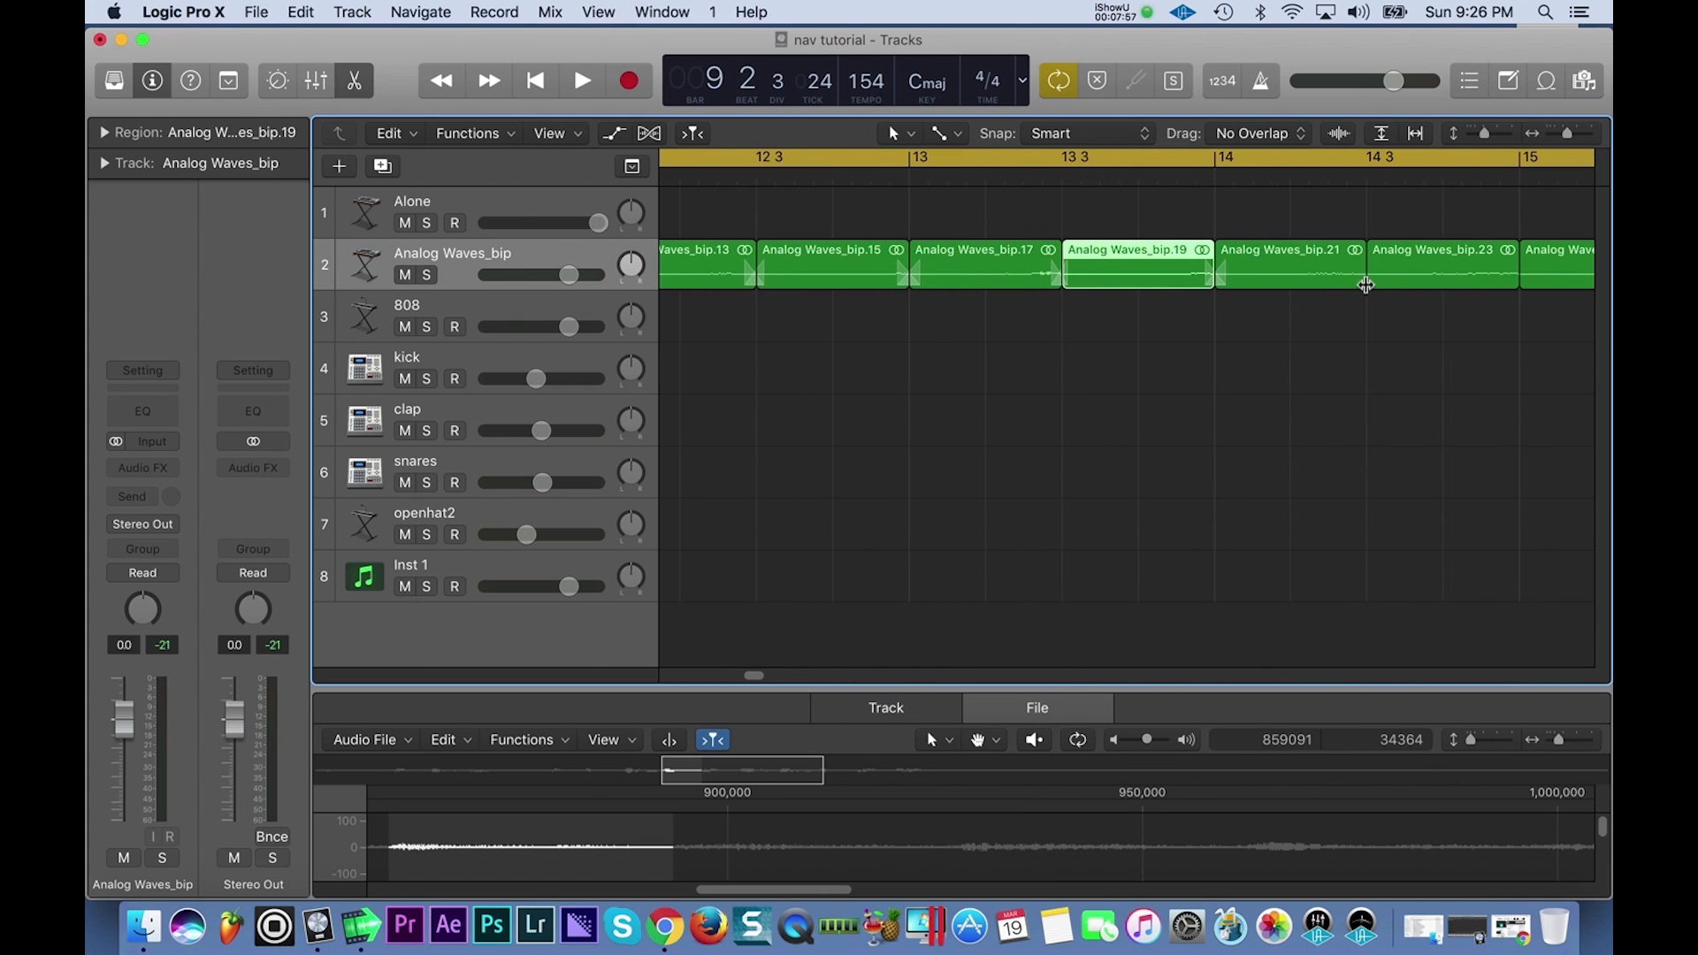
left_click(1369, 285)
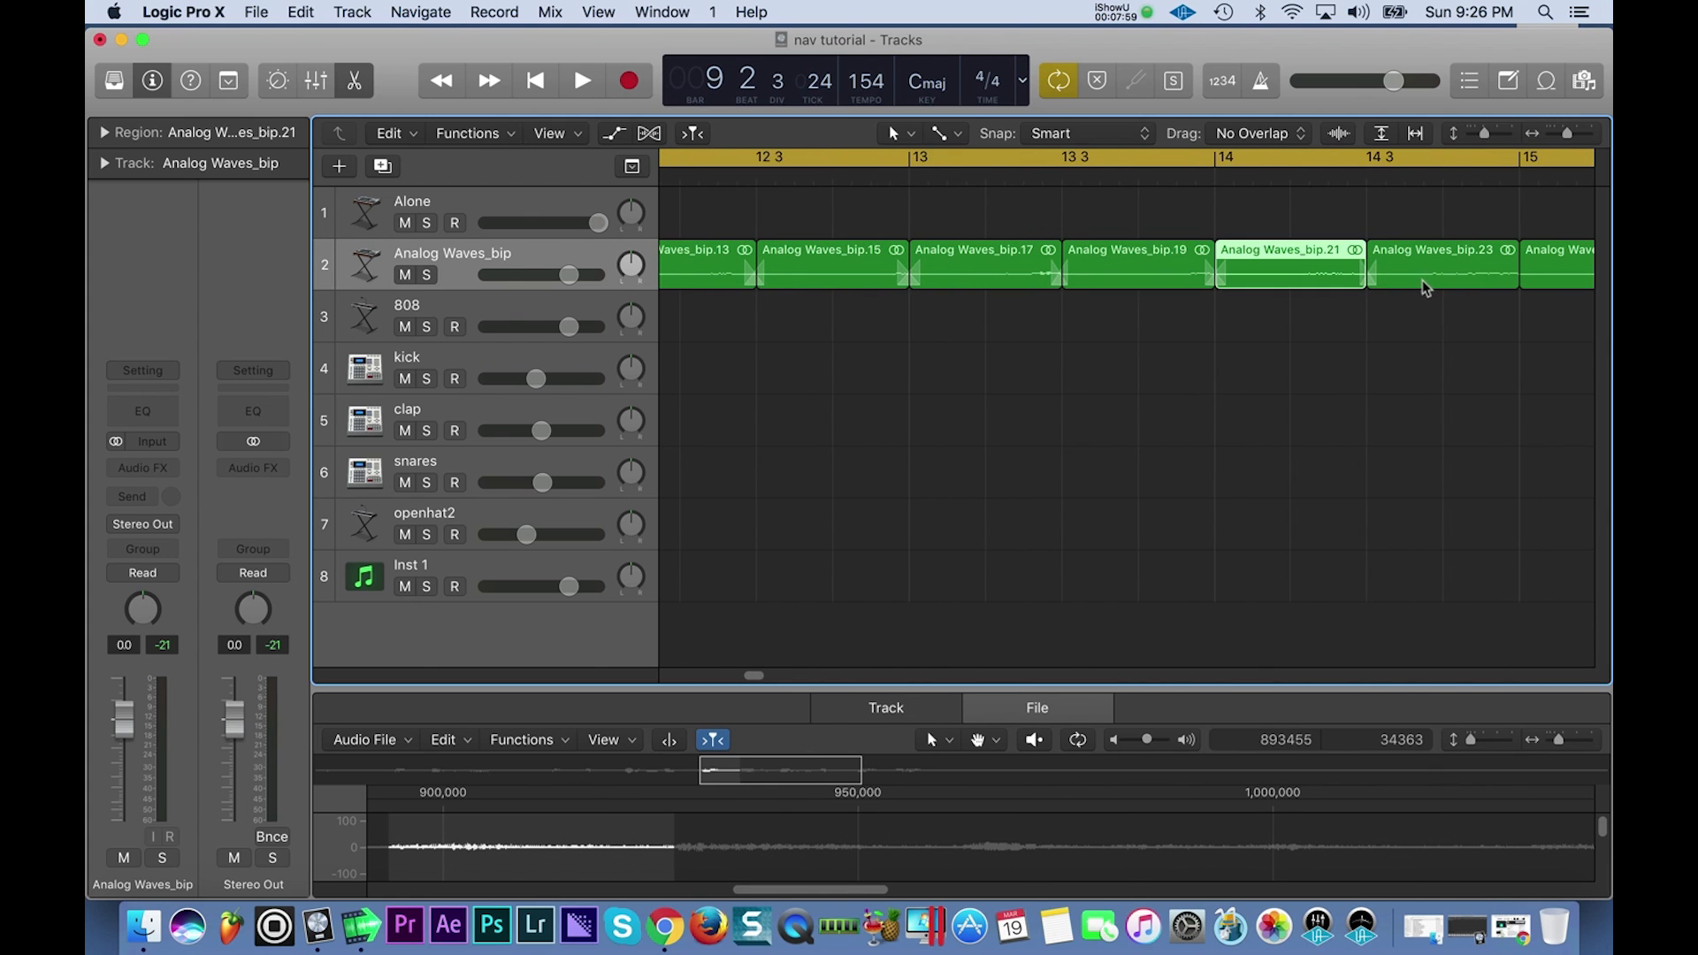
scroll(1421, 279, "right", 3)
left_click(1401, 287)
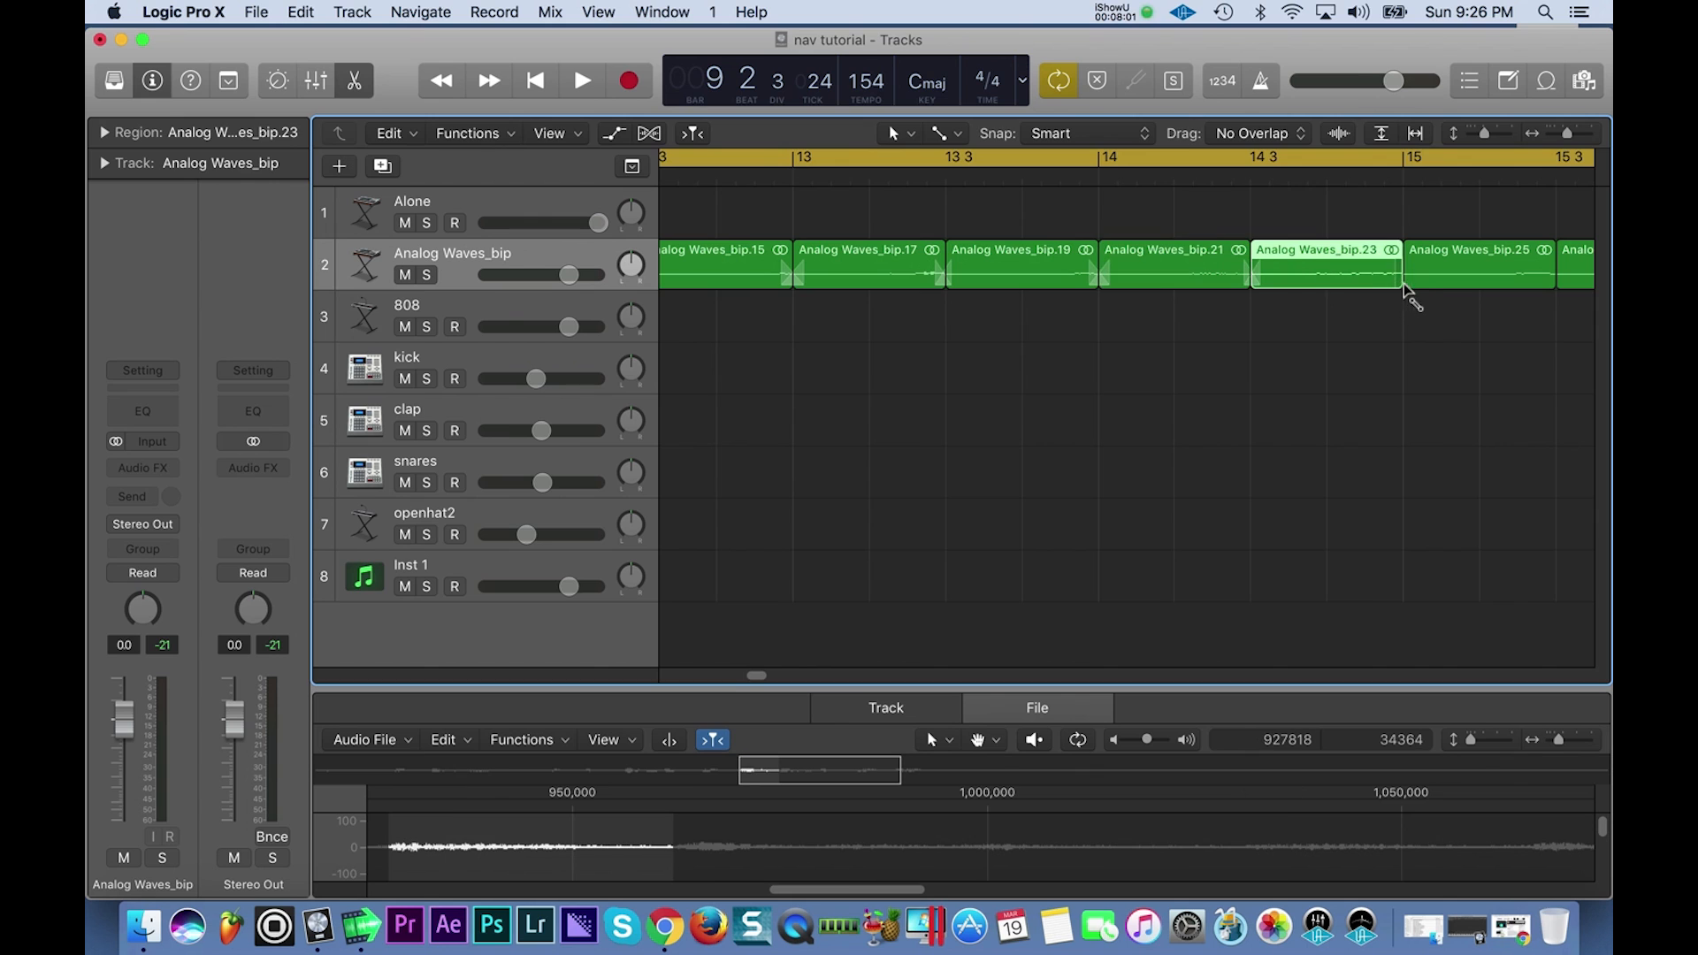
Add short fades across the slice joins at bar 15 beat 3, bar 16 and bar 16 beat 3.
scroll(1404, 288, "right", 4)
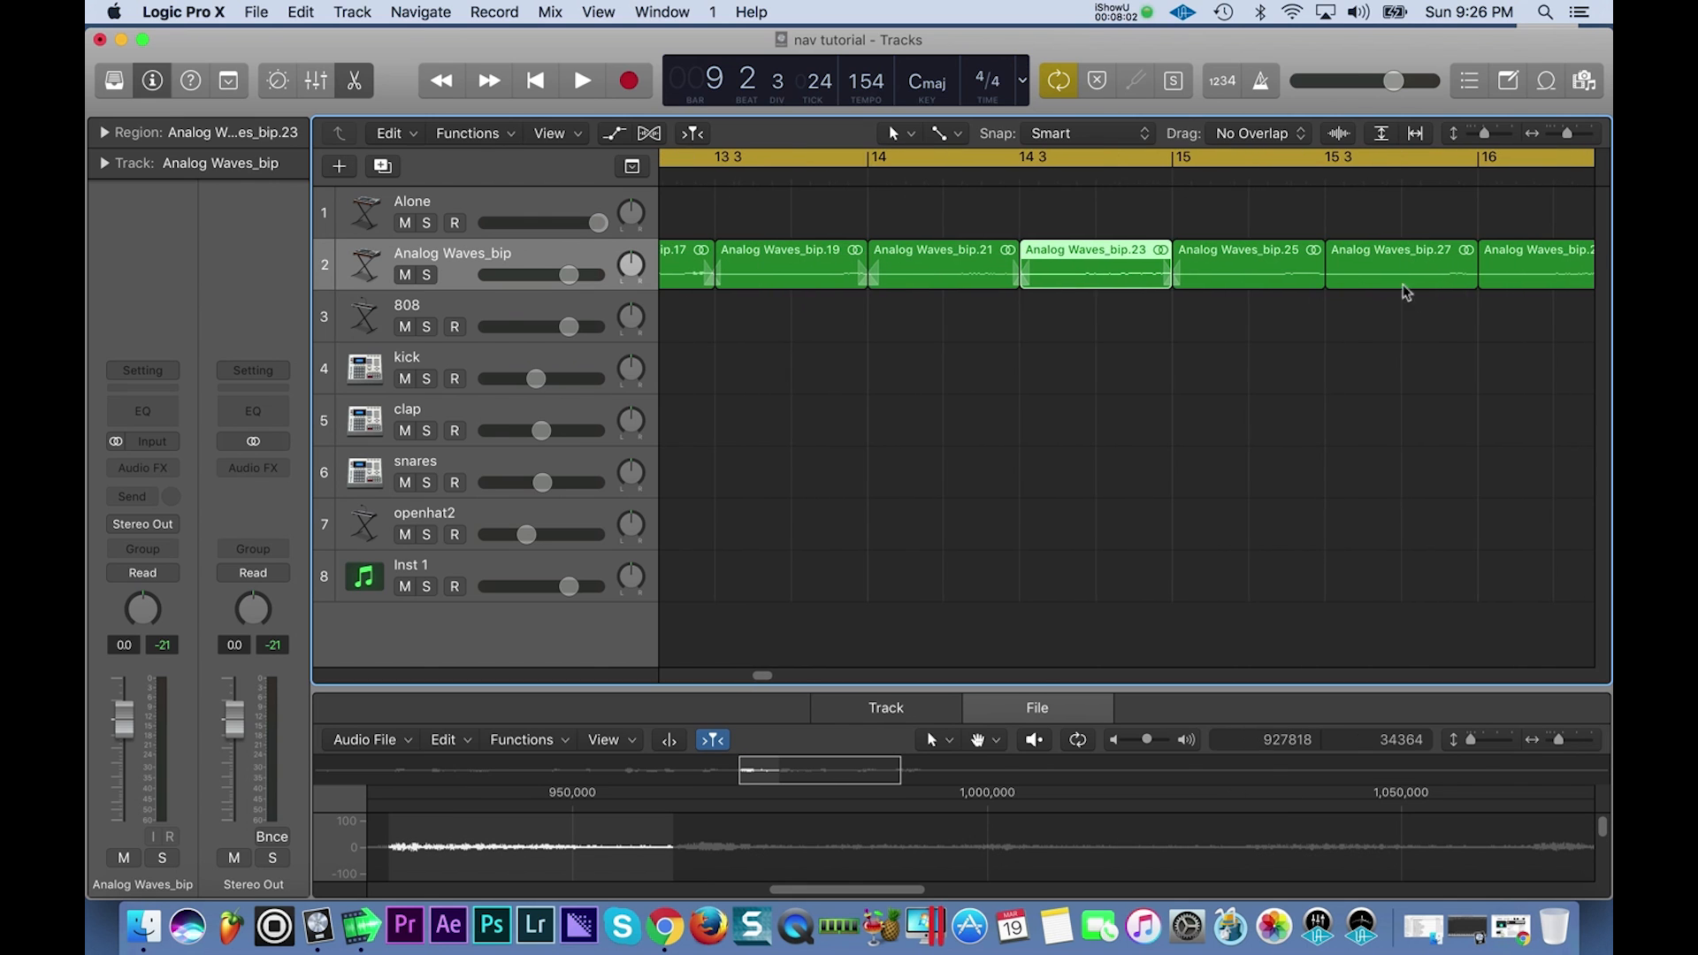
left_click(1315, 285)
left_click(1466, 285)
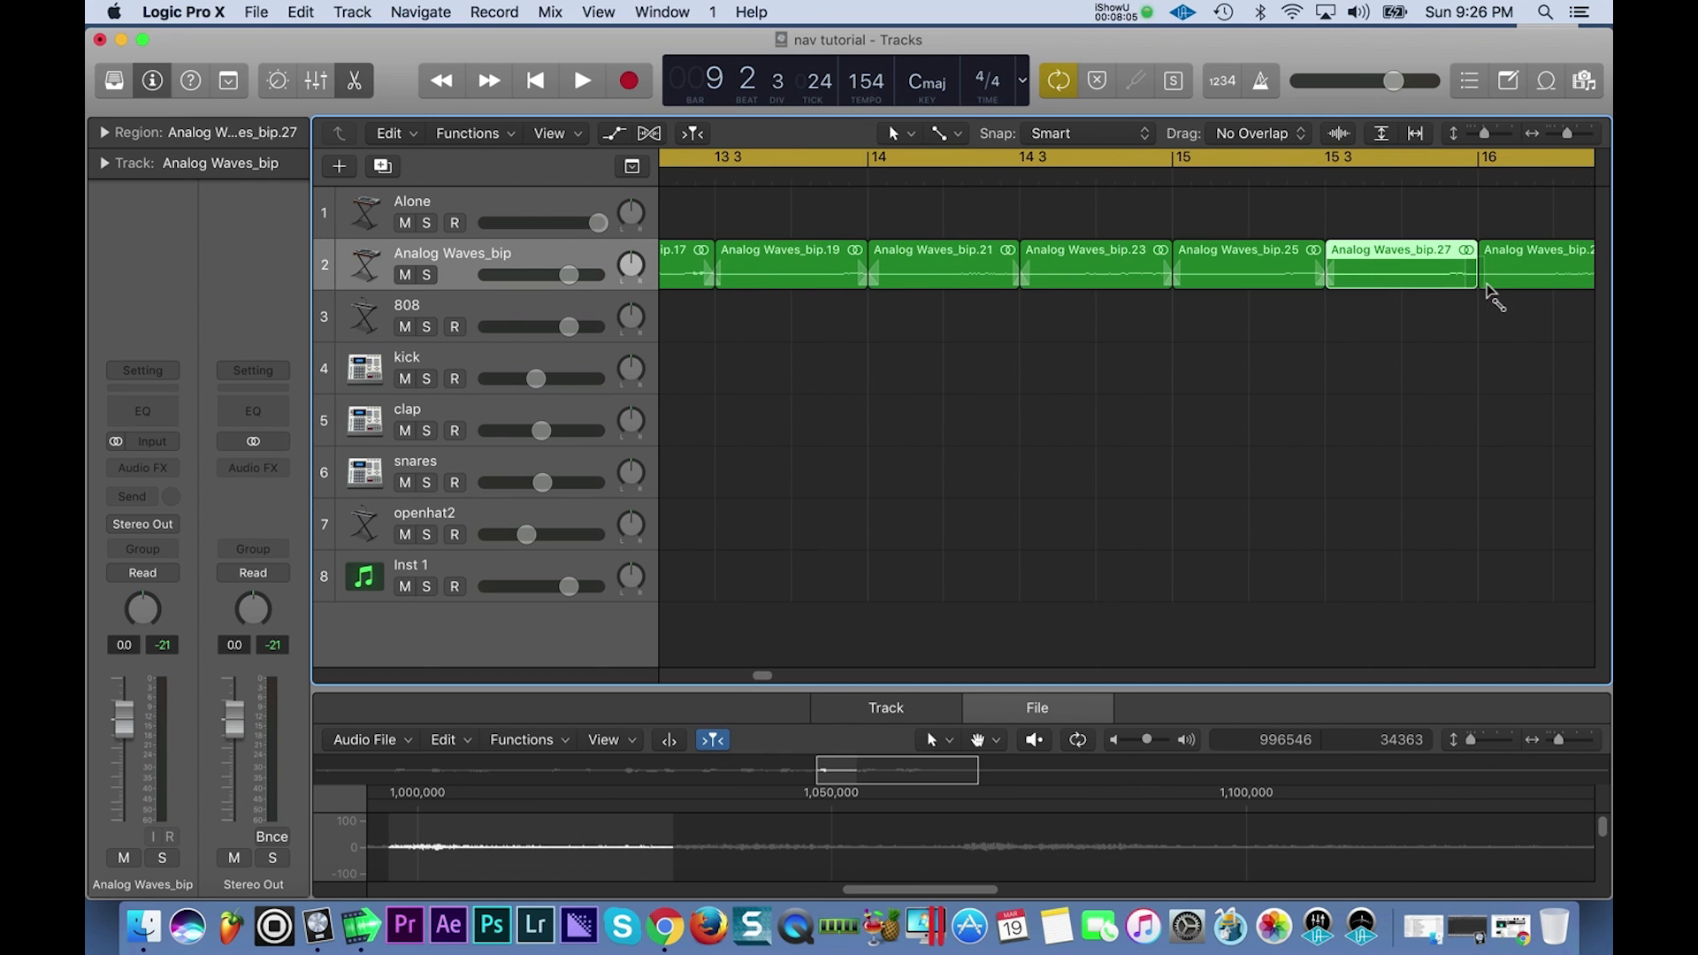
scroll(1486, 291, "right", 3)
left_click(1450, 285)
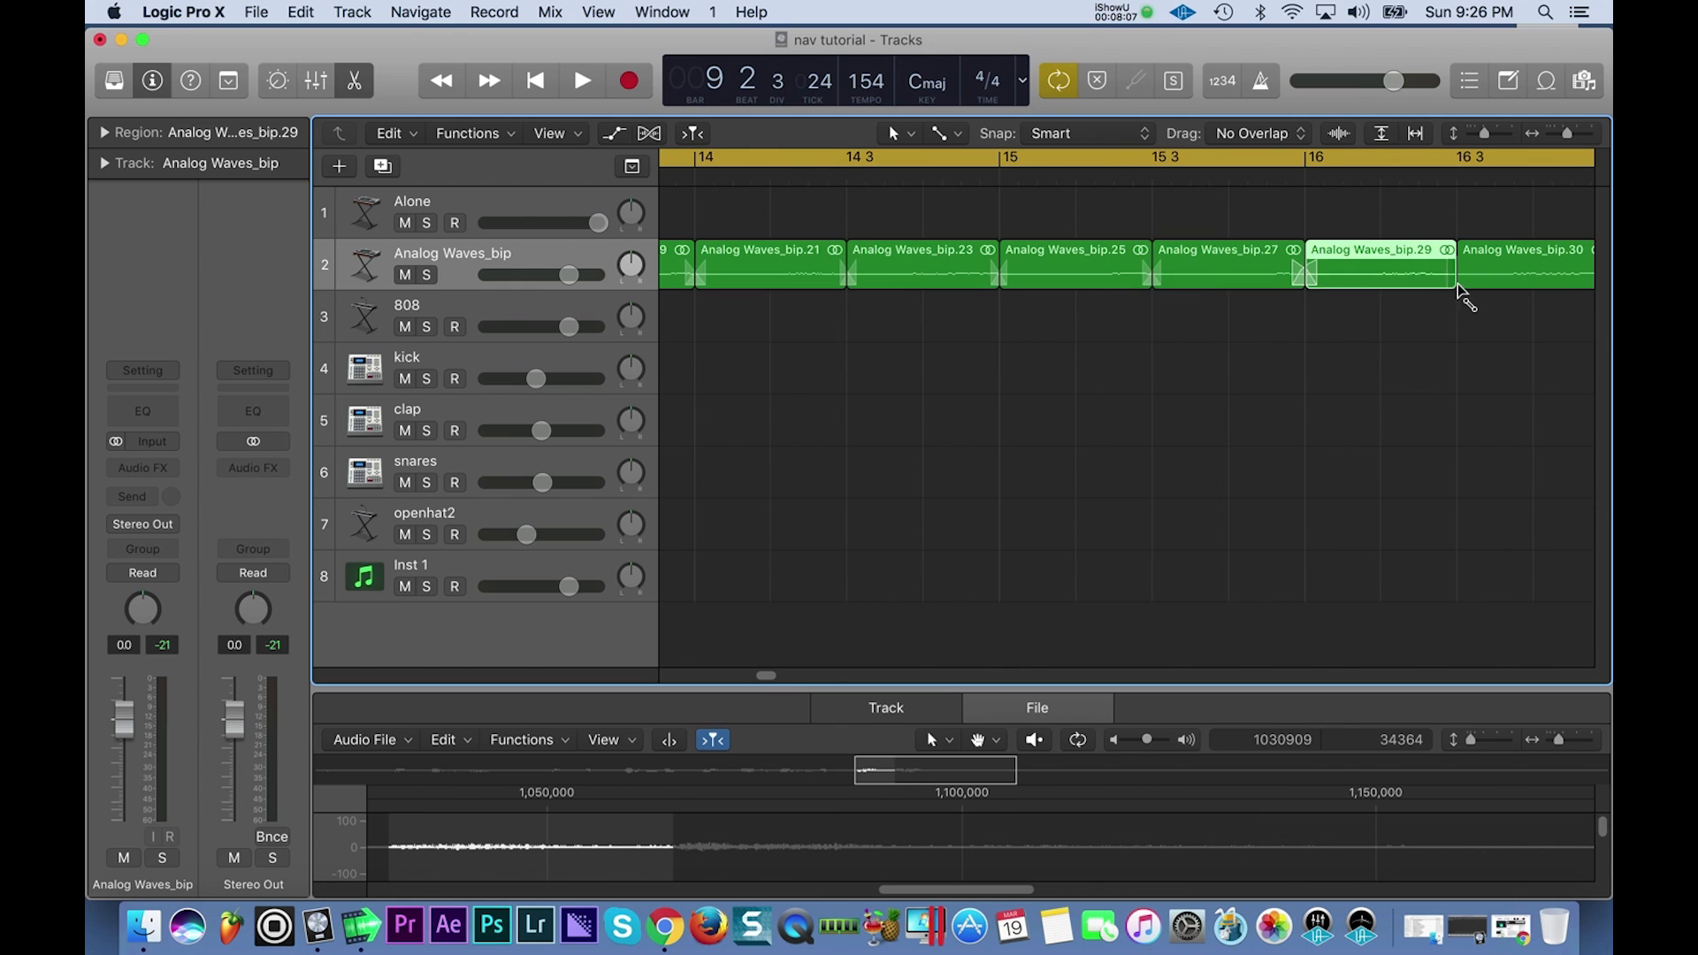
Add fades at the end of the last slice at bar 17 and the start of the first slice at bar 9.
scroll(1460, 288, "right", 4)
left_click(1353, 285)
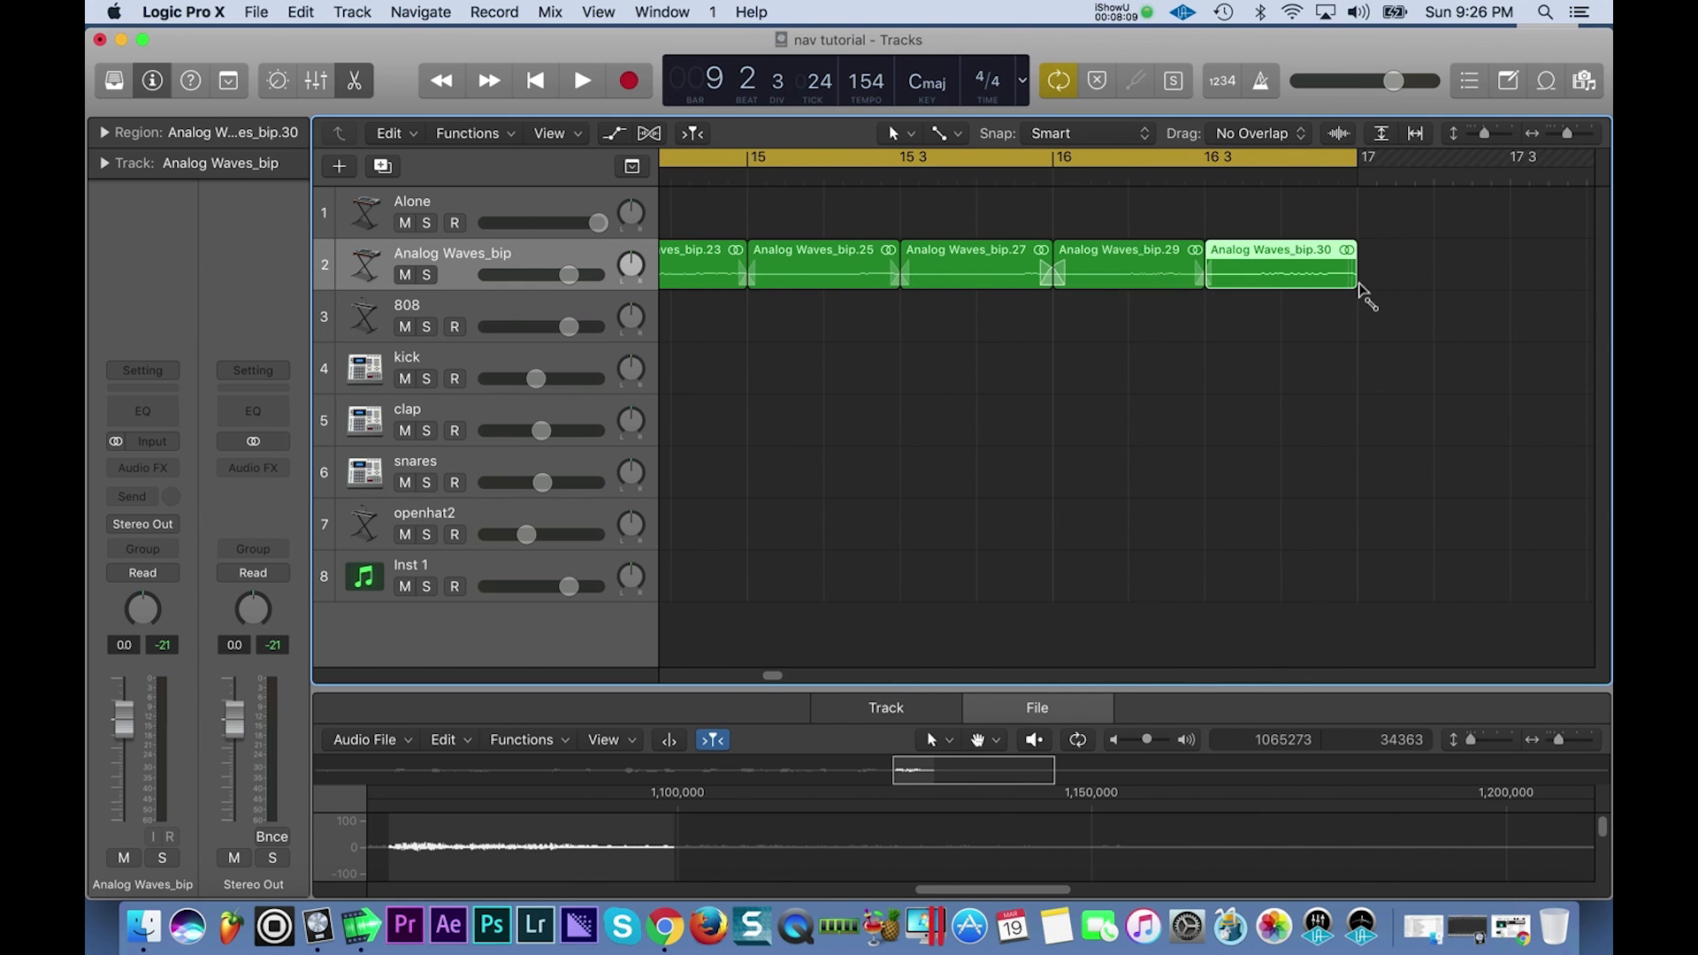
scroll(1367, 291, "left", 10)
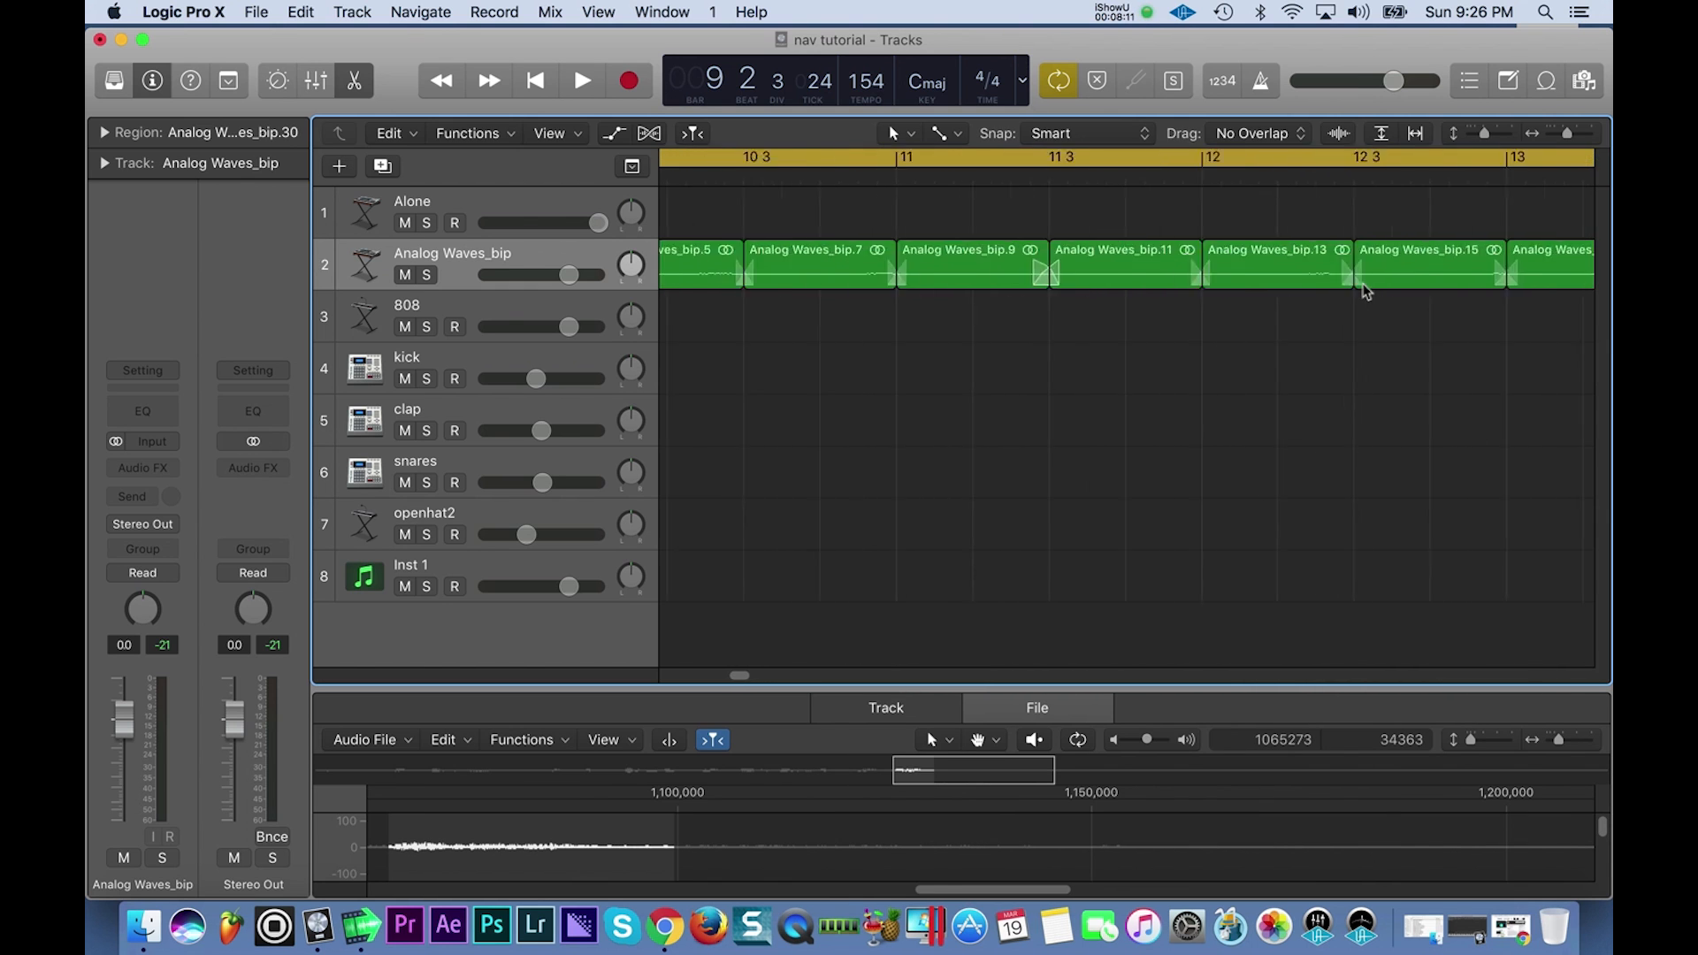
scroll(1366, 291, "left", 5)
left_click(1048, 283)
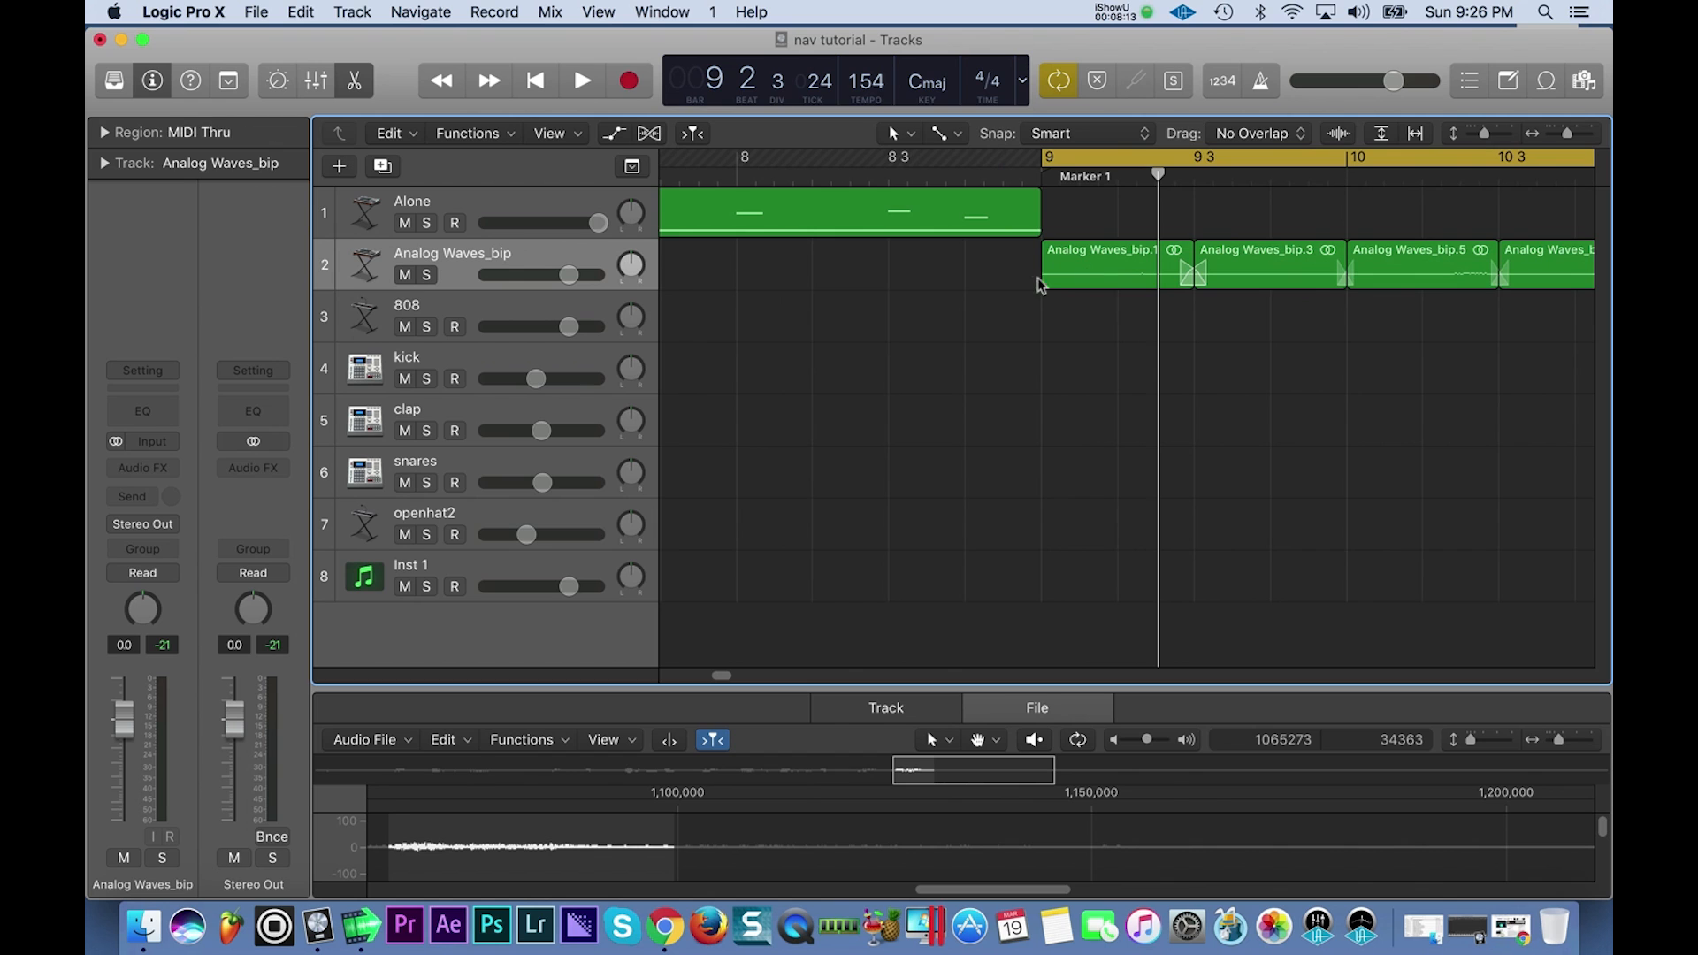
Play back the chopped melody slices from just before bar 9 to check the faded joins.
left_click(997, 175)
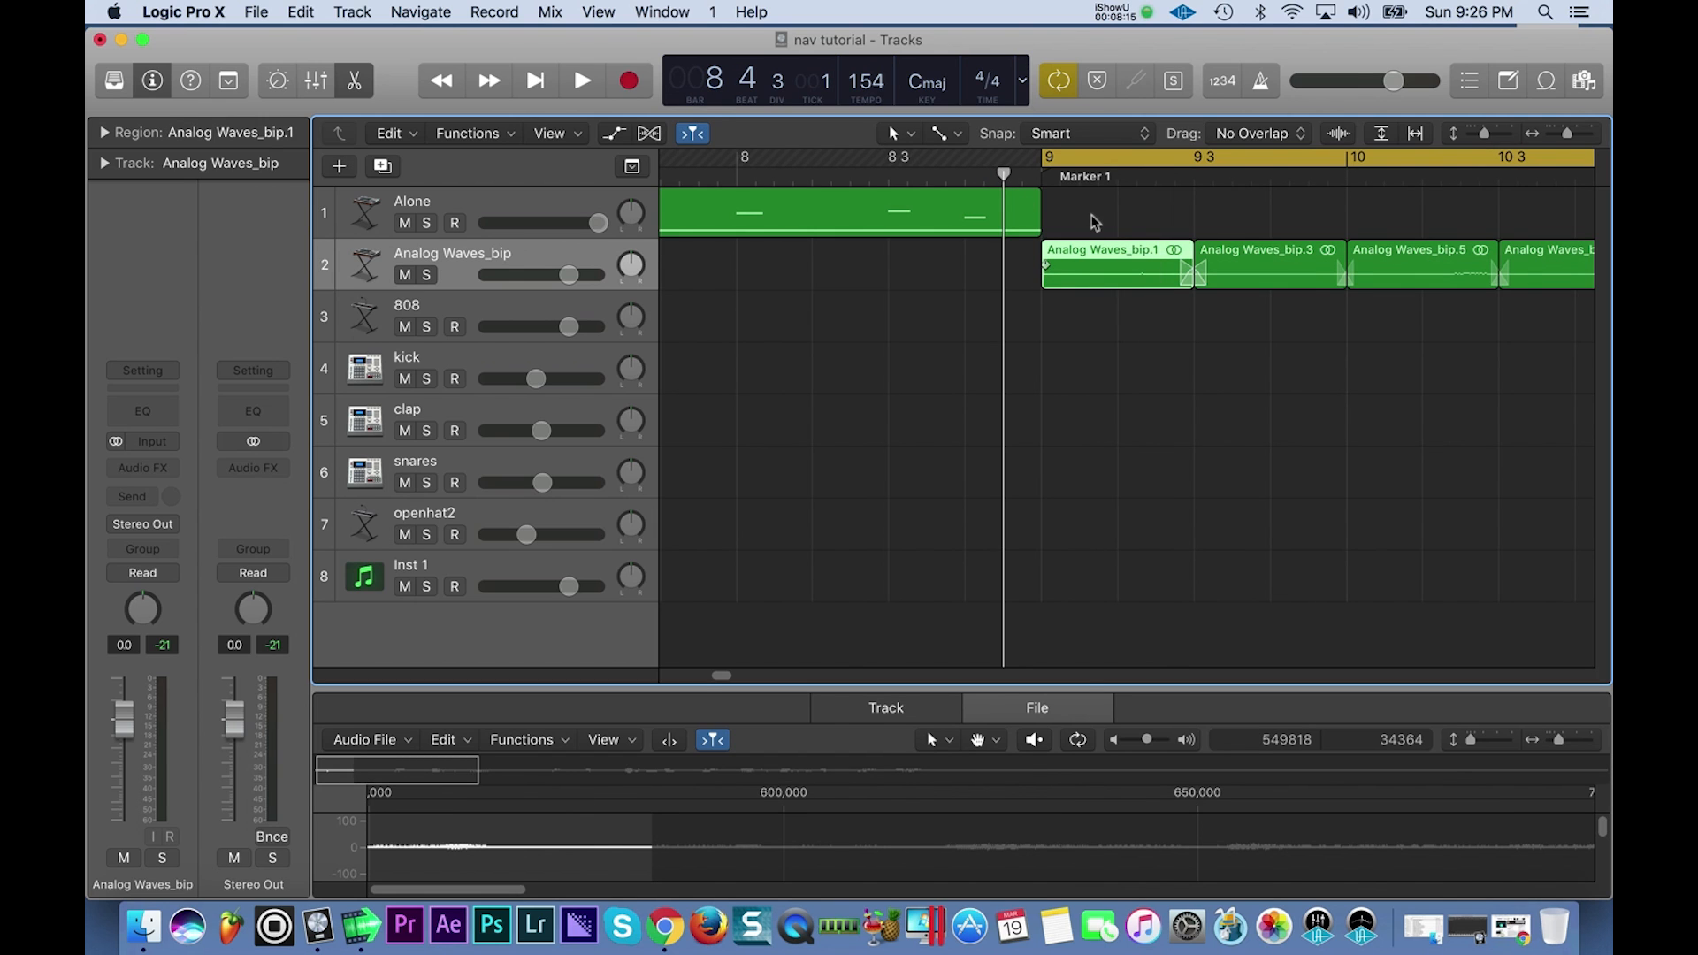
key("space")
key("super+Left")
key("super+Left")
key("super+Left")
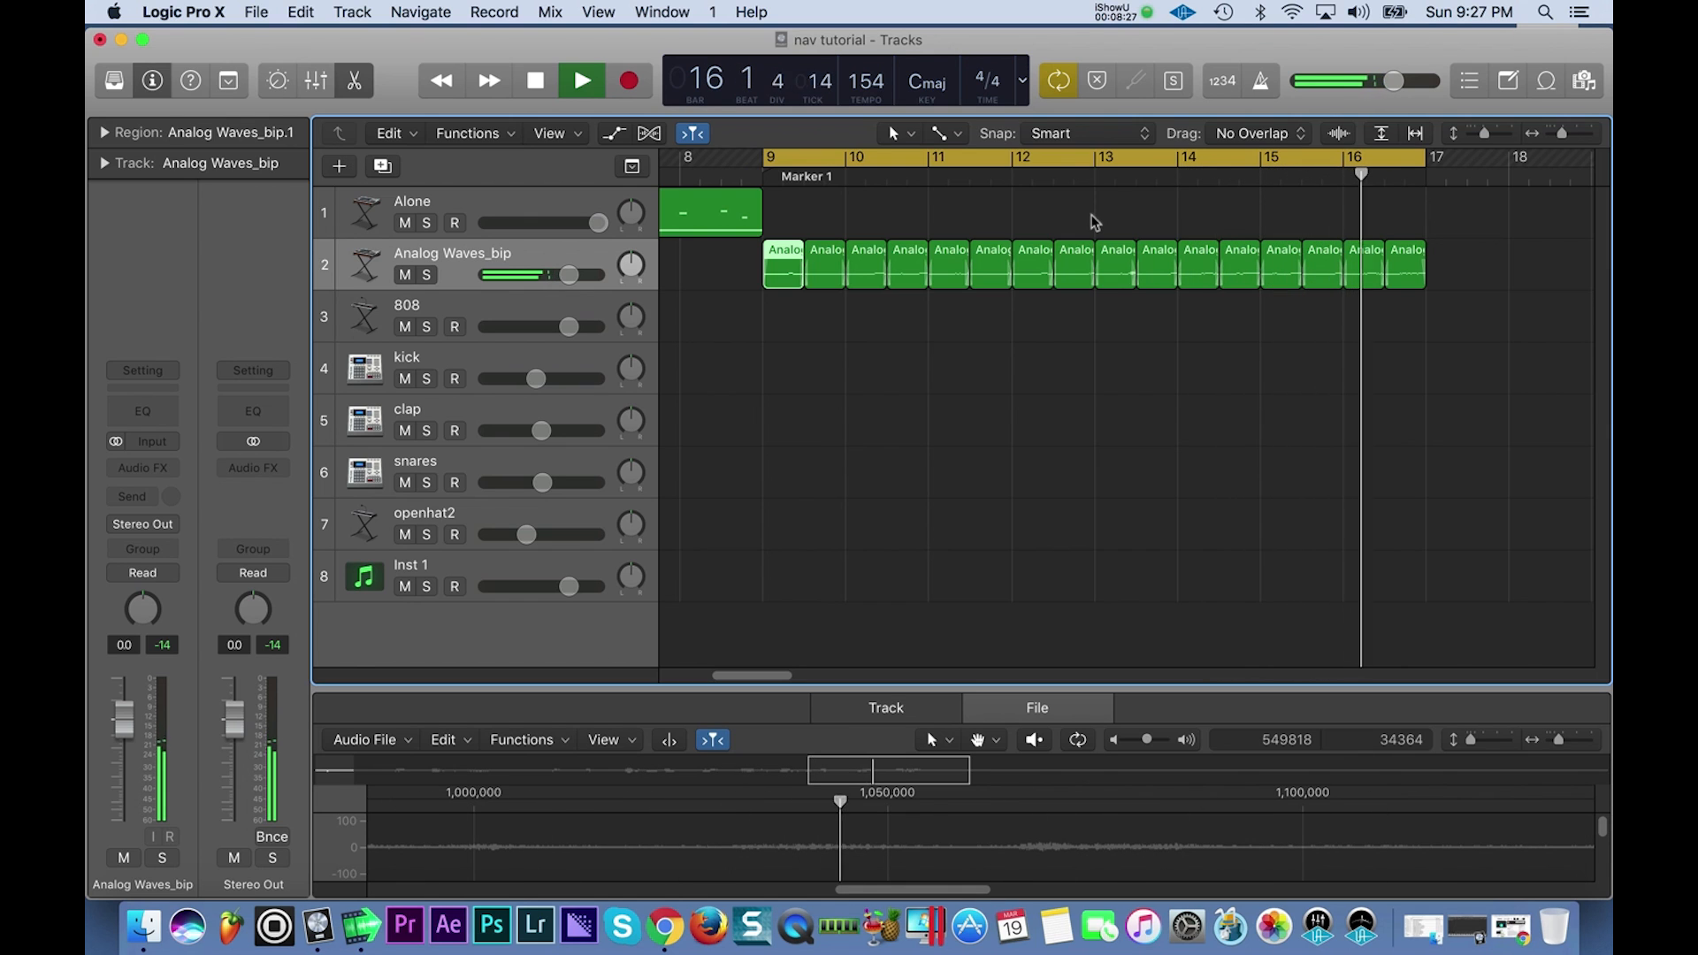
key("space")
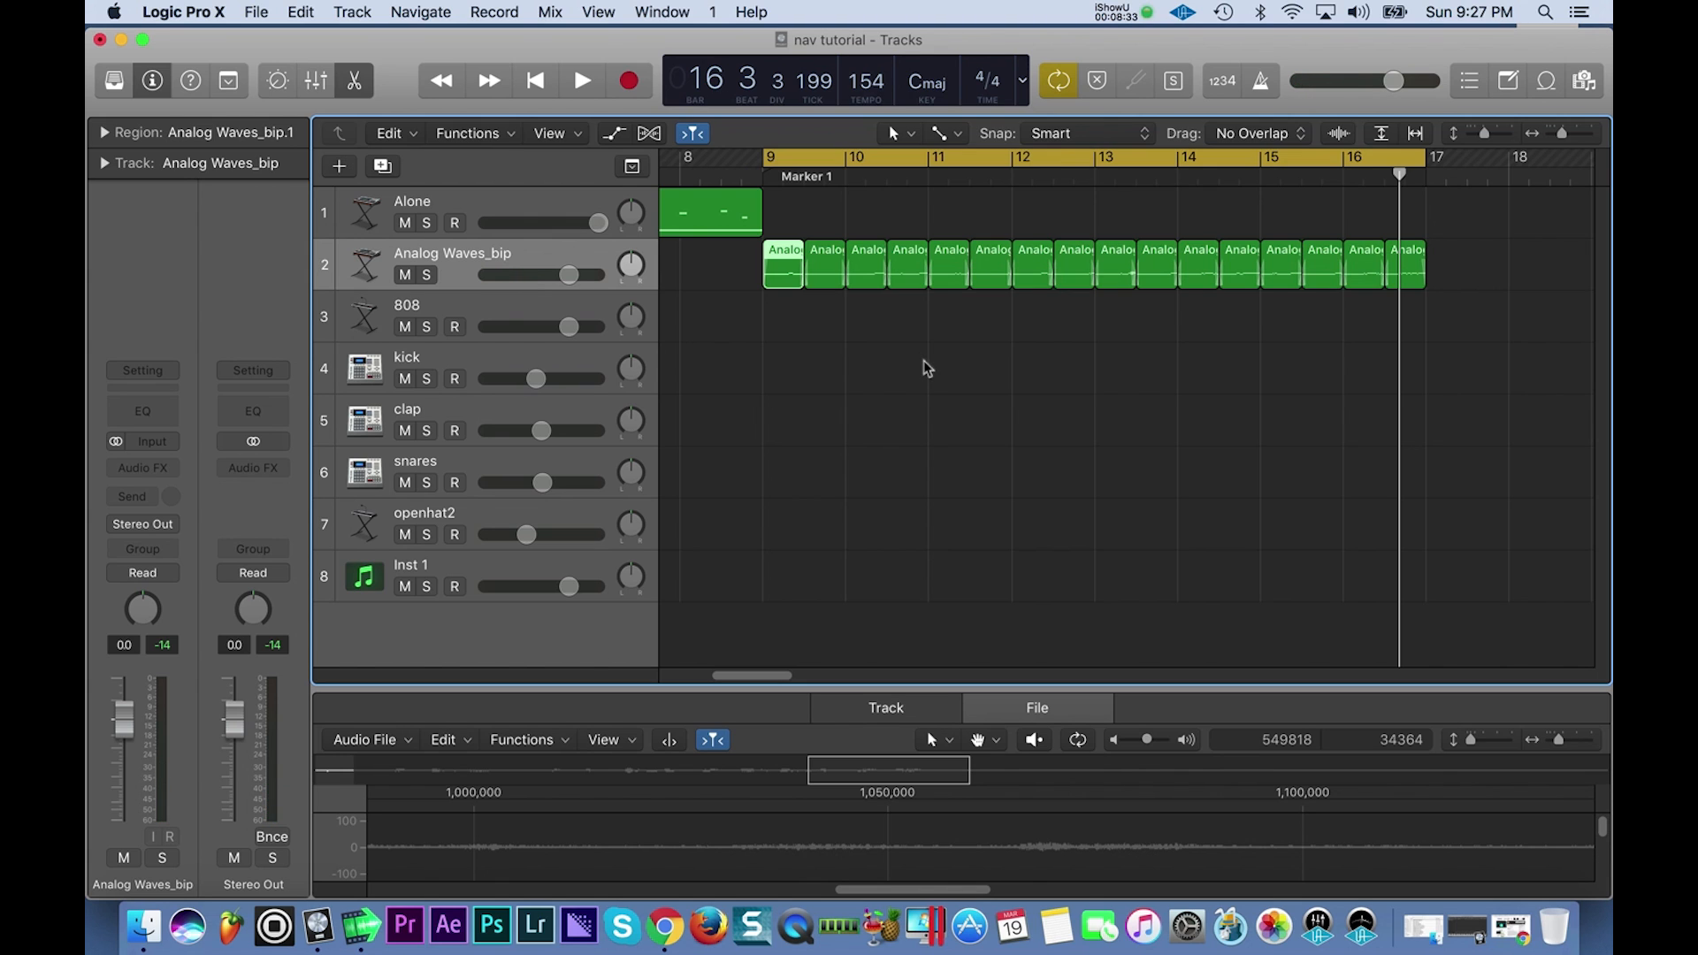
Bounce the original Analog Waves region at bar 1 in place onto a new track.
left_click(839, 229)
key("z")
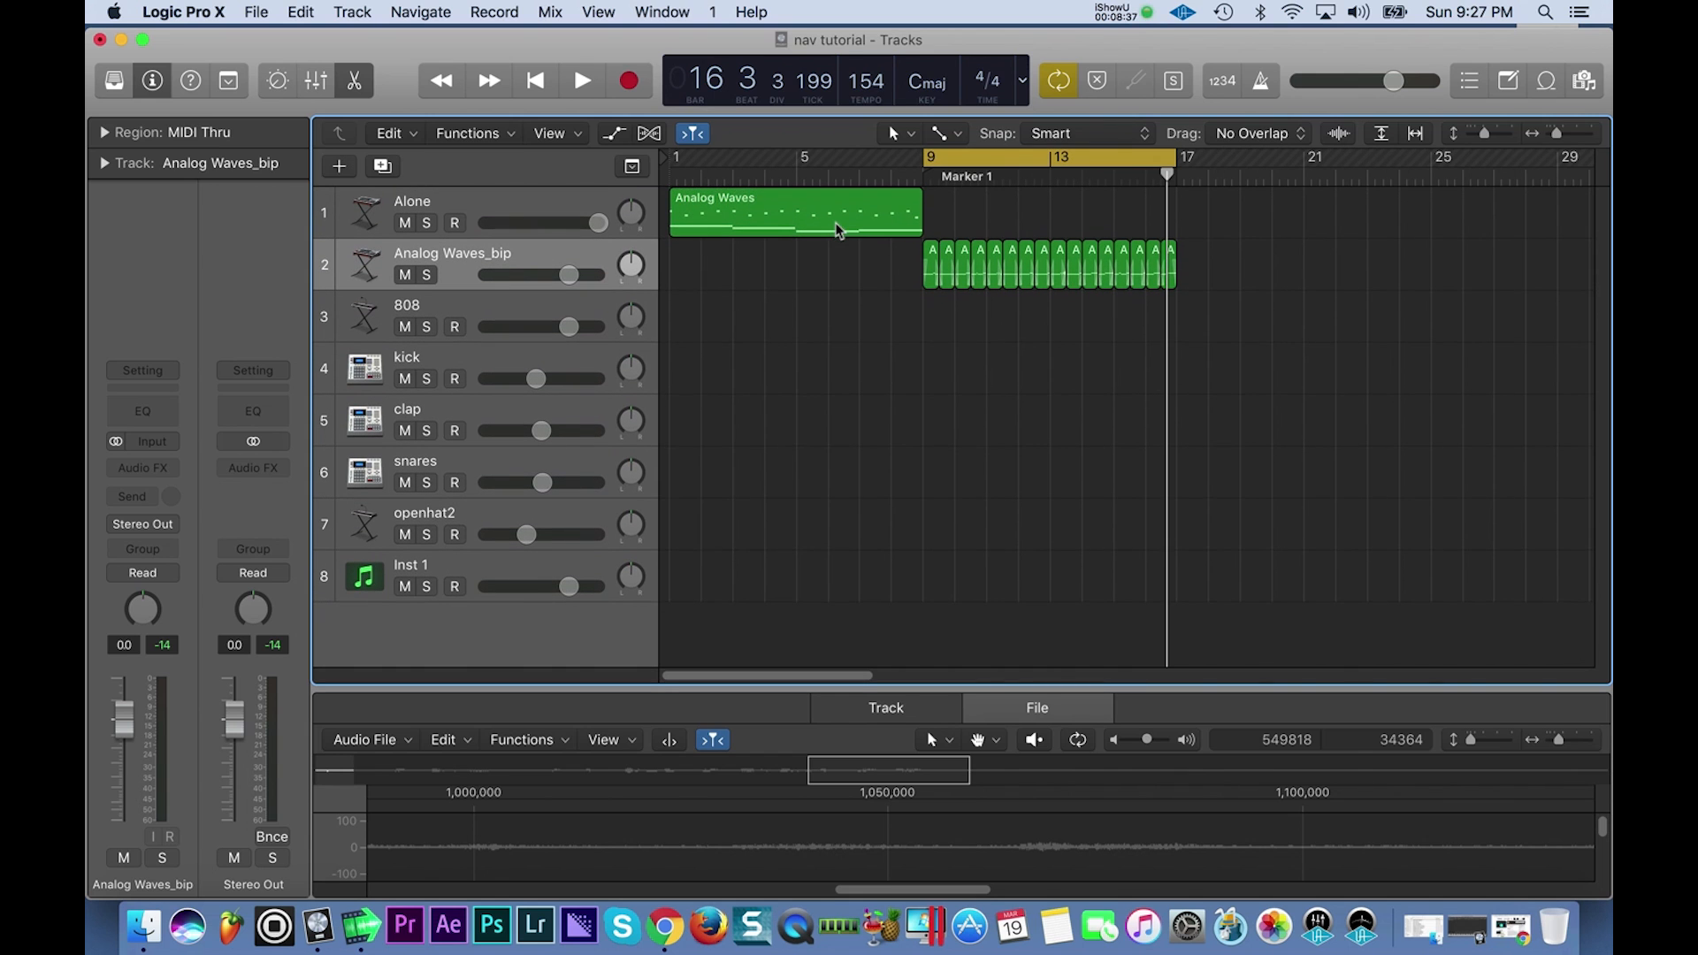
right_click(717, 213)
left_click(752, 214)
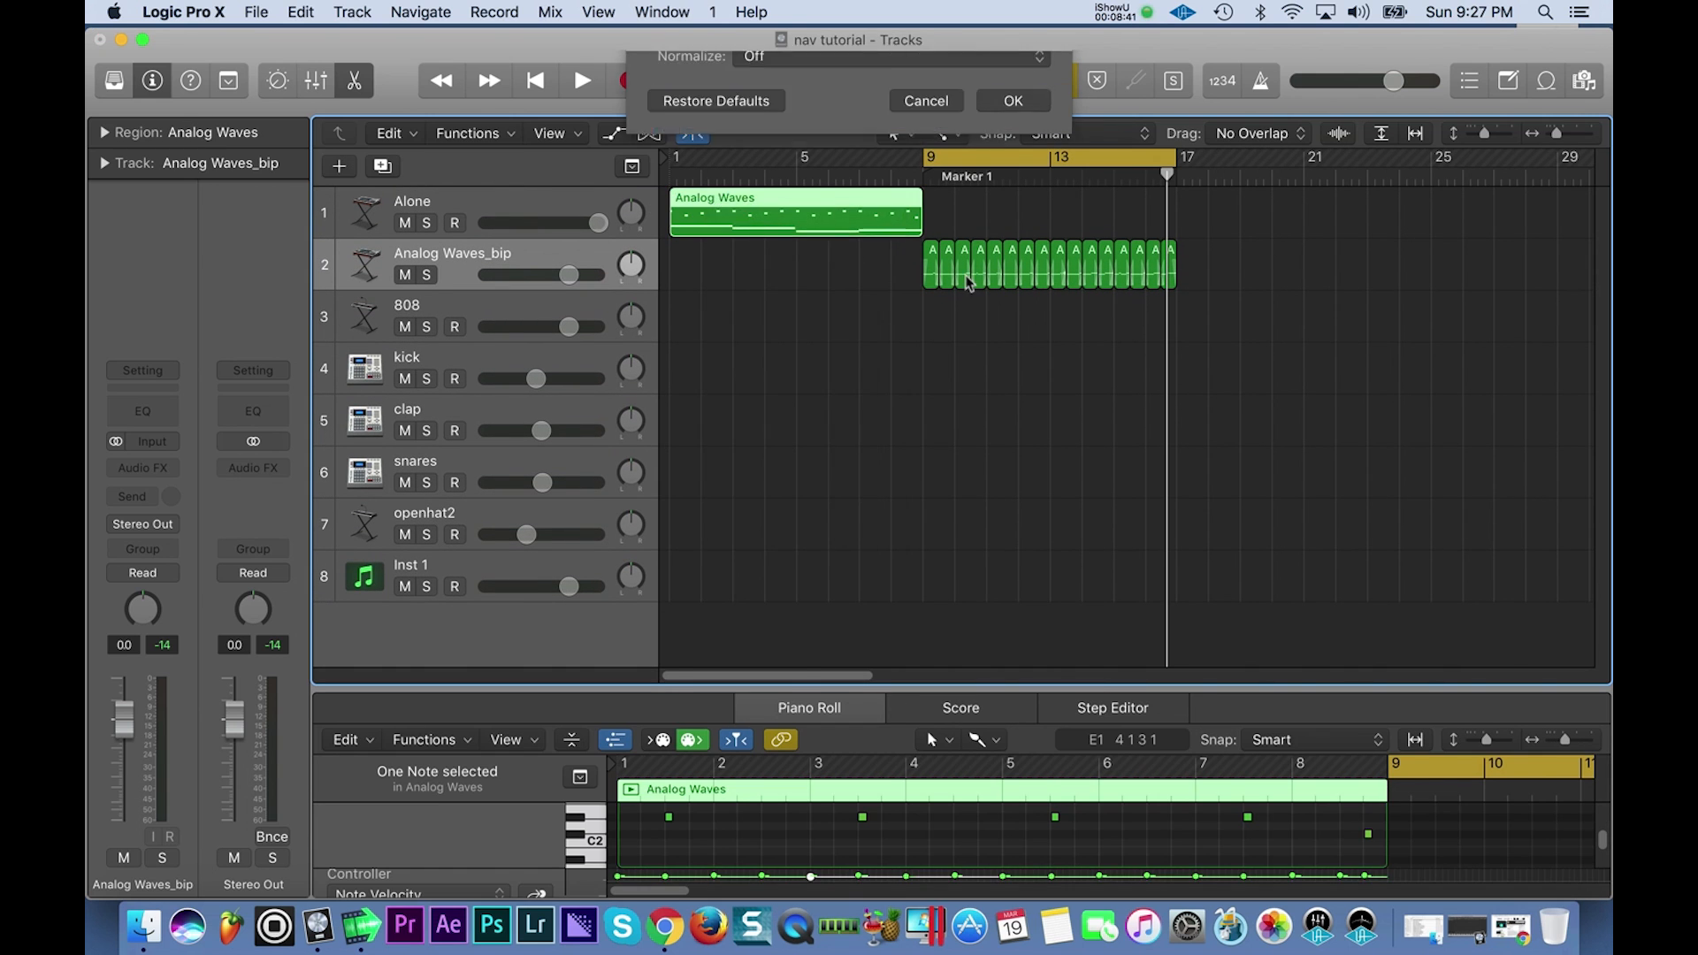
left_click(1013, 440)
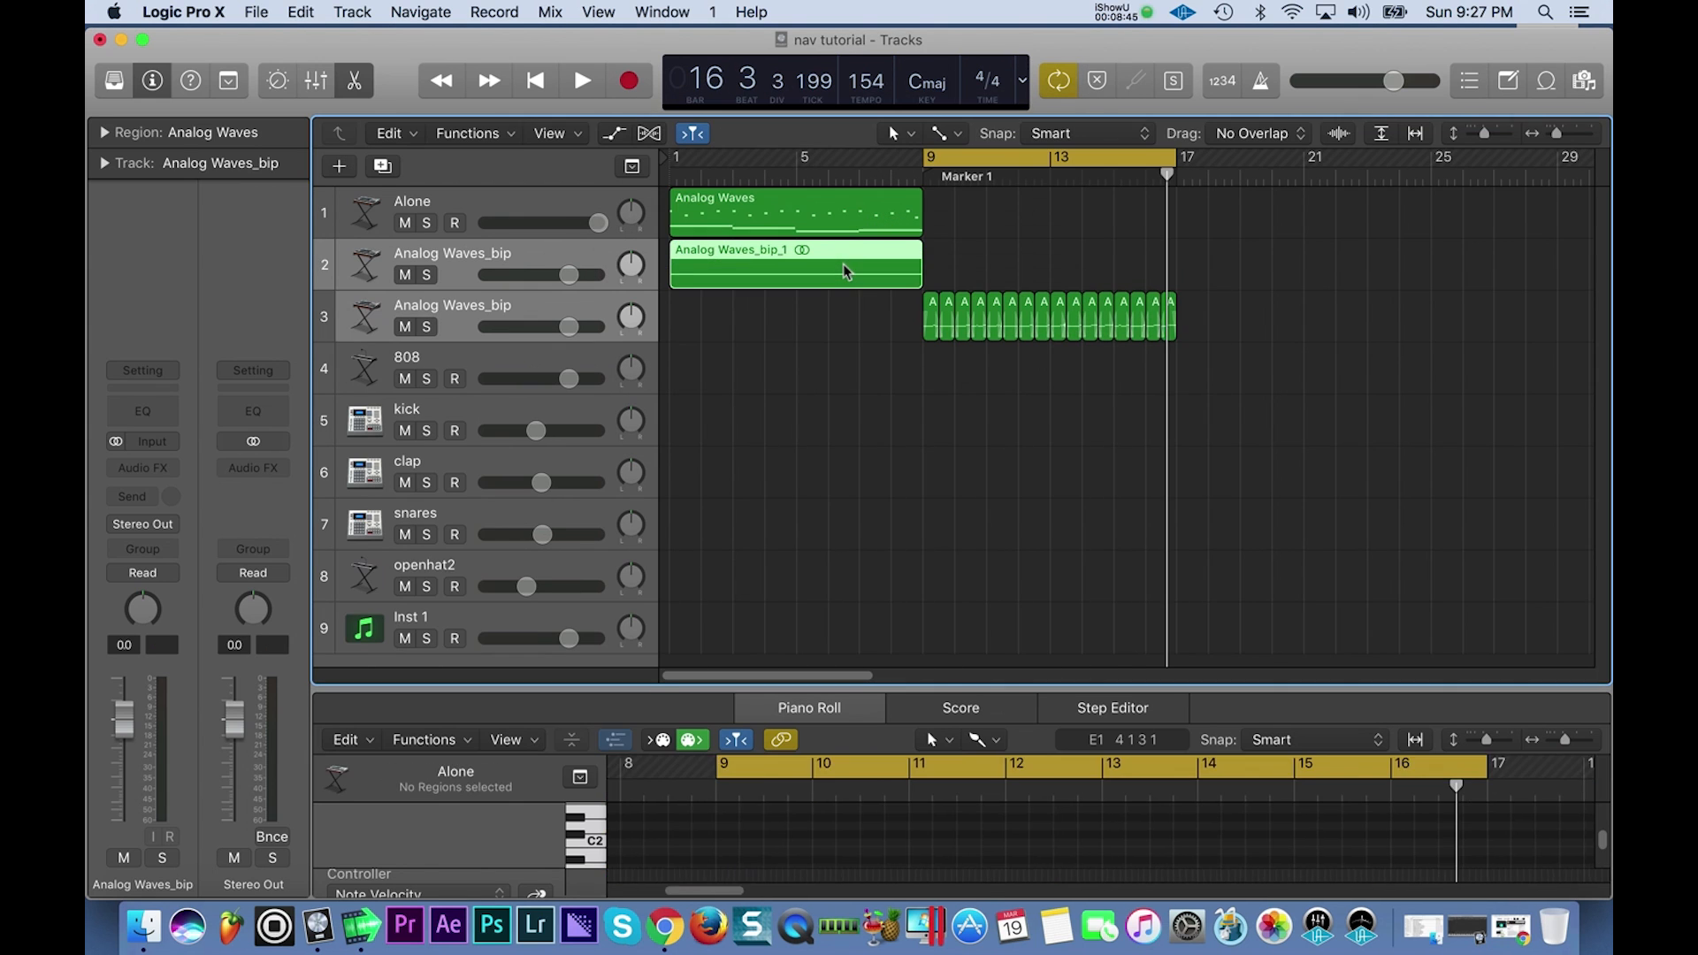
Move the new bounced region to bar 17 and the cycle range to bars 17 to 25.
left_click_drag(789, 253, 1299, 263)
left_click_drag(1069, 164, 1324, 167)
Insert the stereo MMultiBandRhythmizer effect on the new bounced audio track.
left_click(745, 318)
left_click(533, 256)
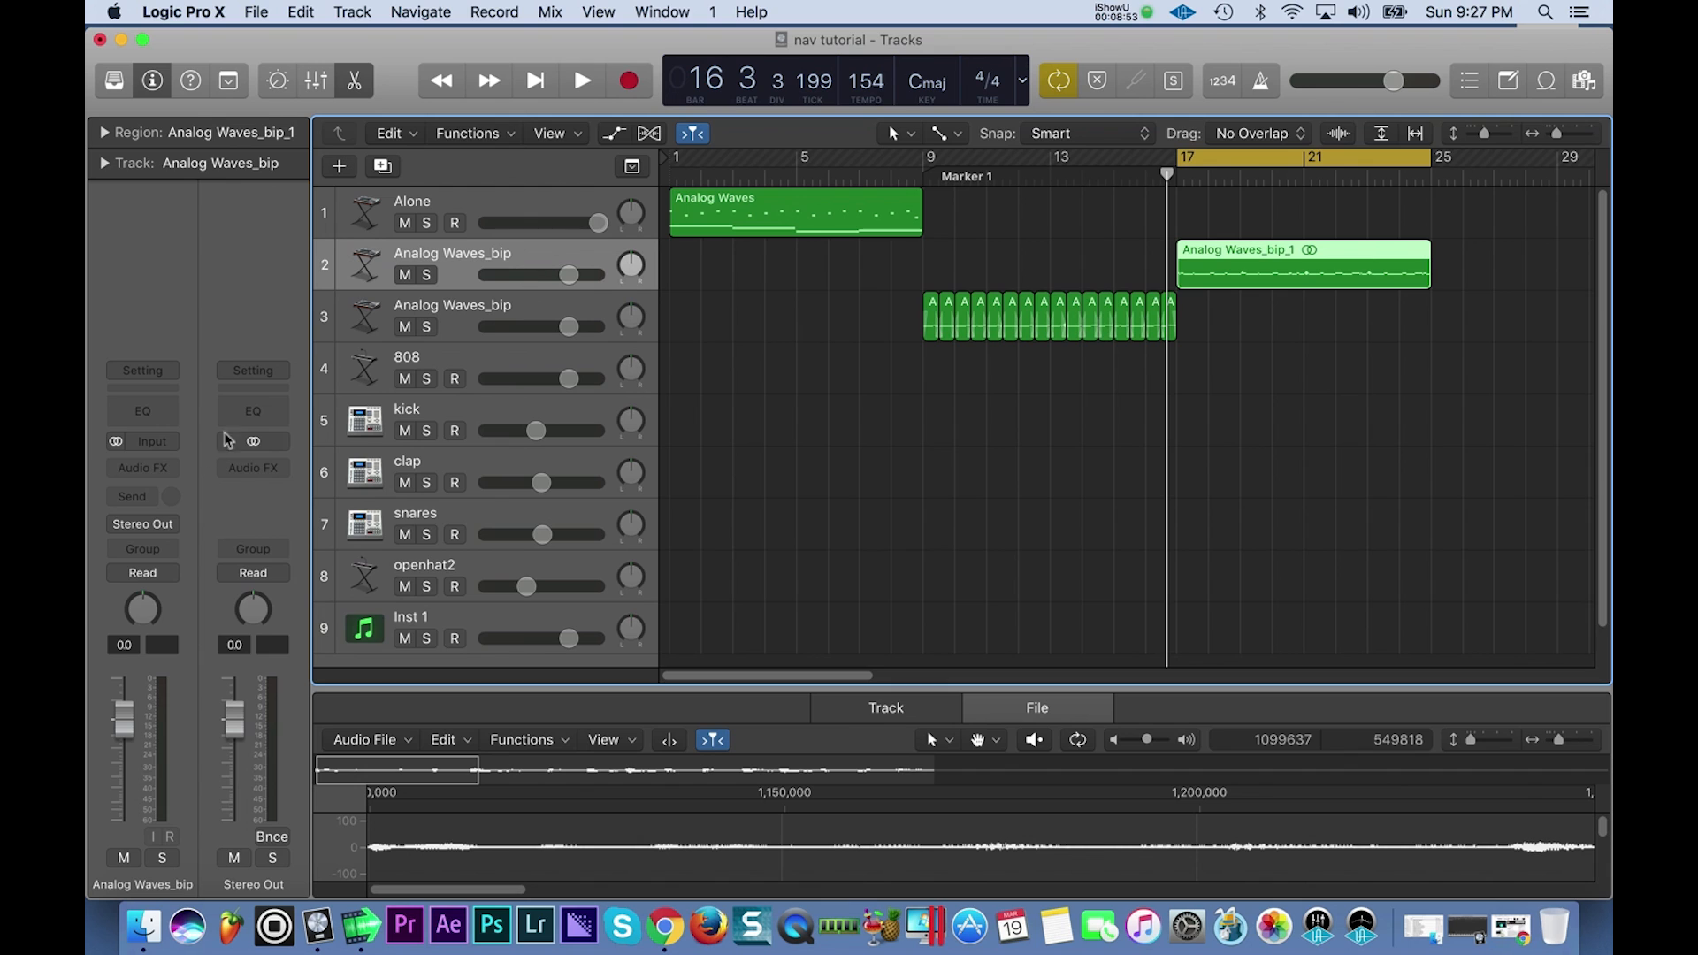
left_click(172, 468)
mouse_move(201, 583)
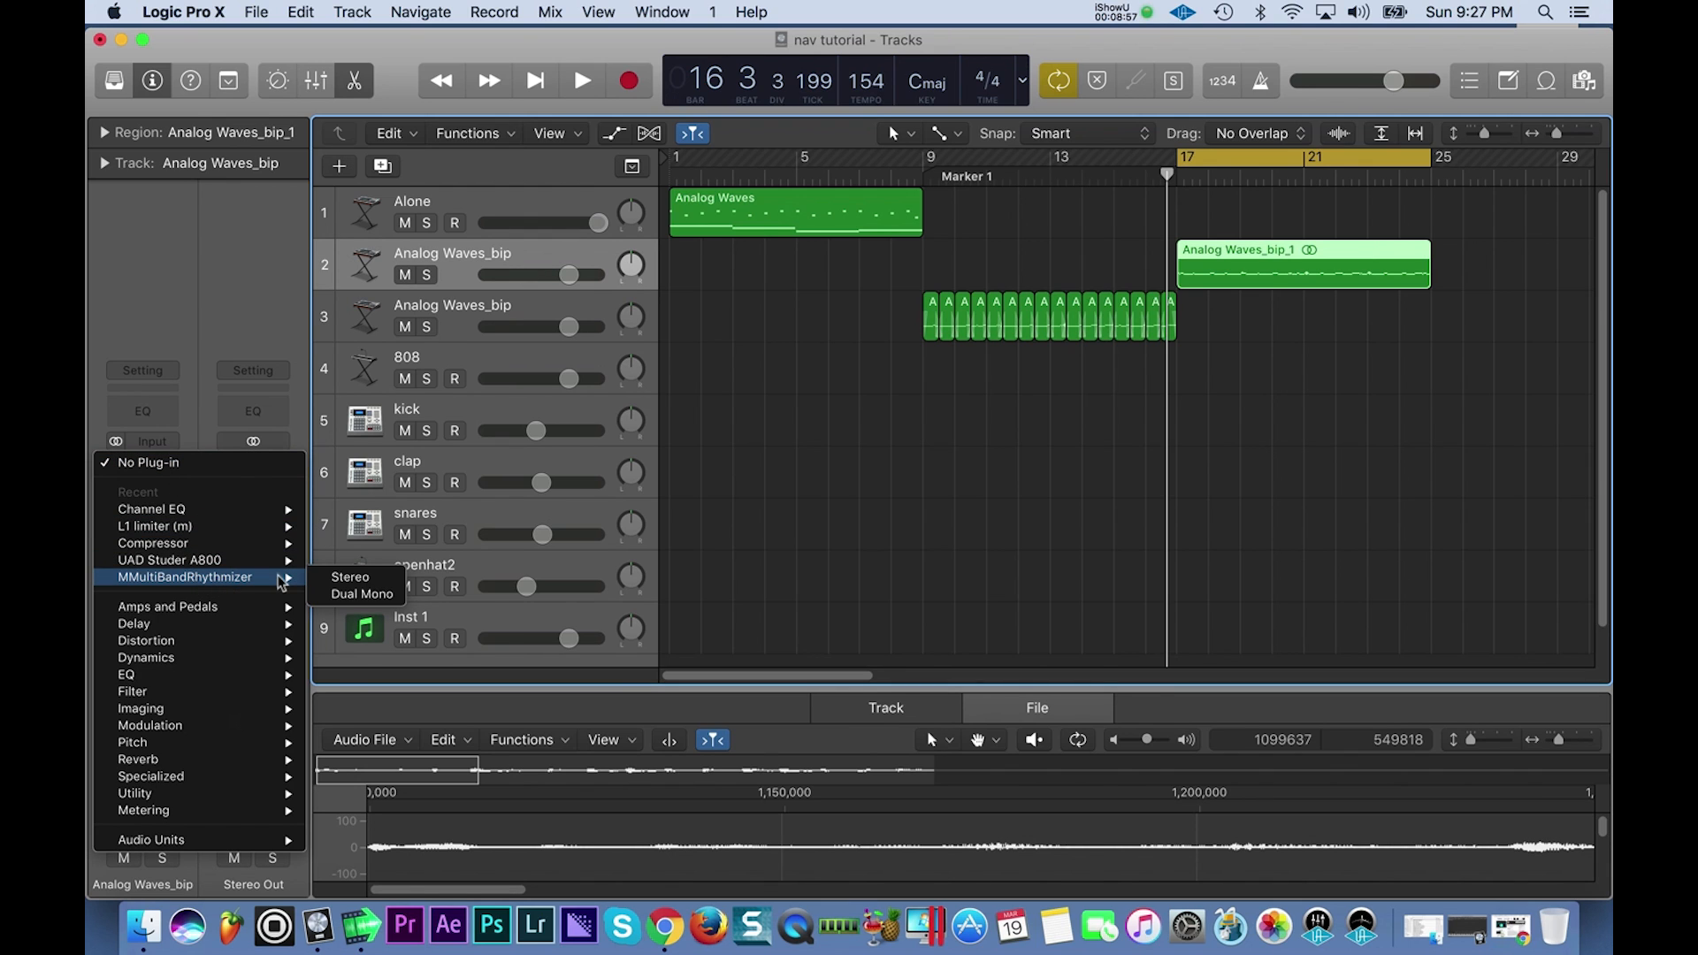
left_click(360, 579)
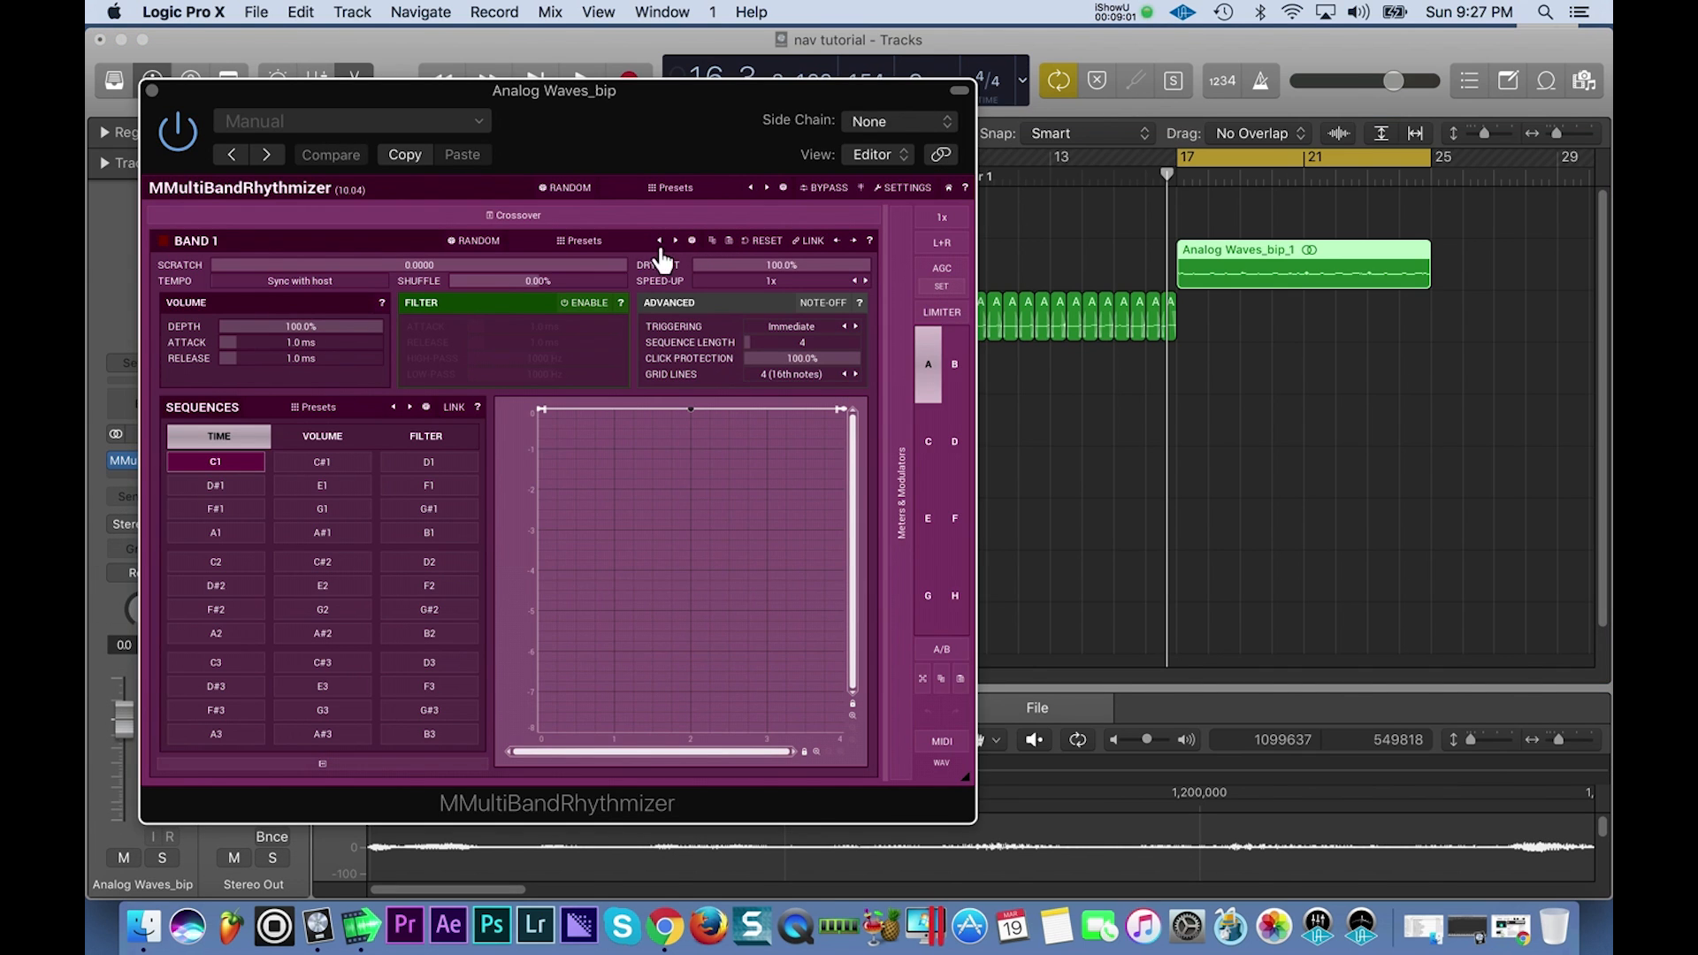
Load the "General (try enabling a modulator)" preset for Band 1, choose the 50% Speed time sequence and close the plug-in.
left_click(618, 242)
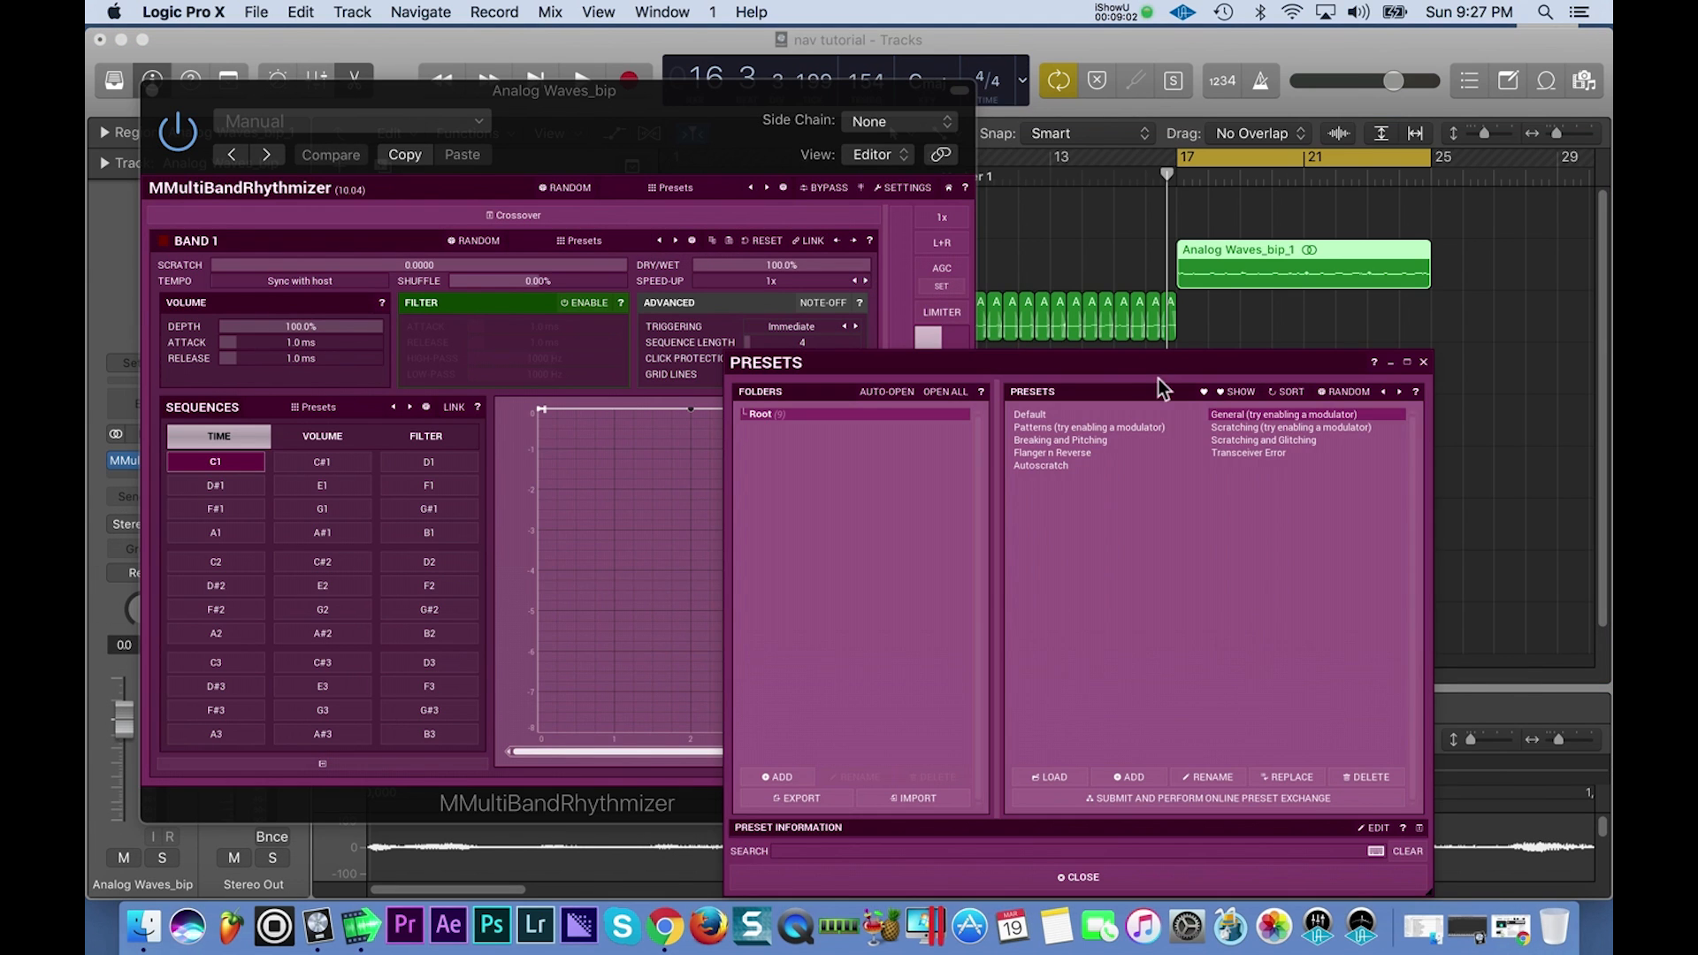
left_click(1254, 417)
left_click(250, 665)
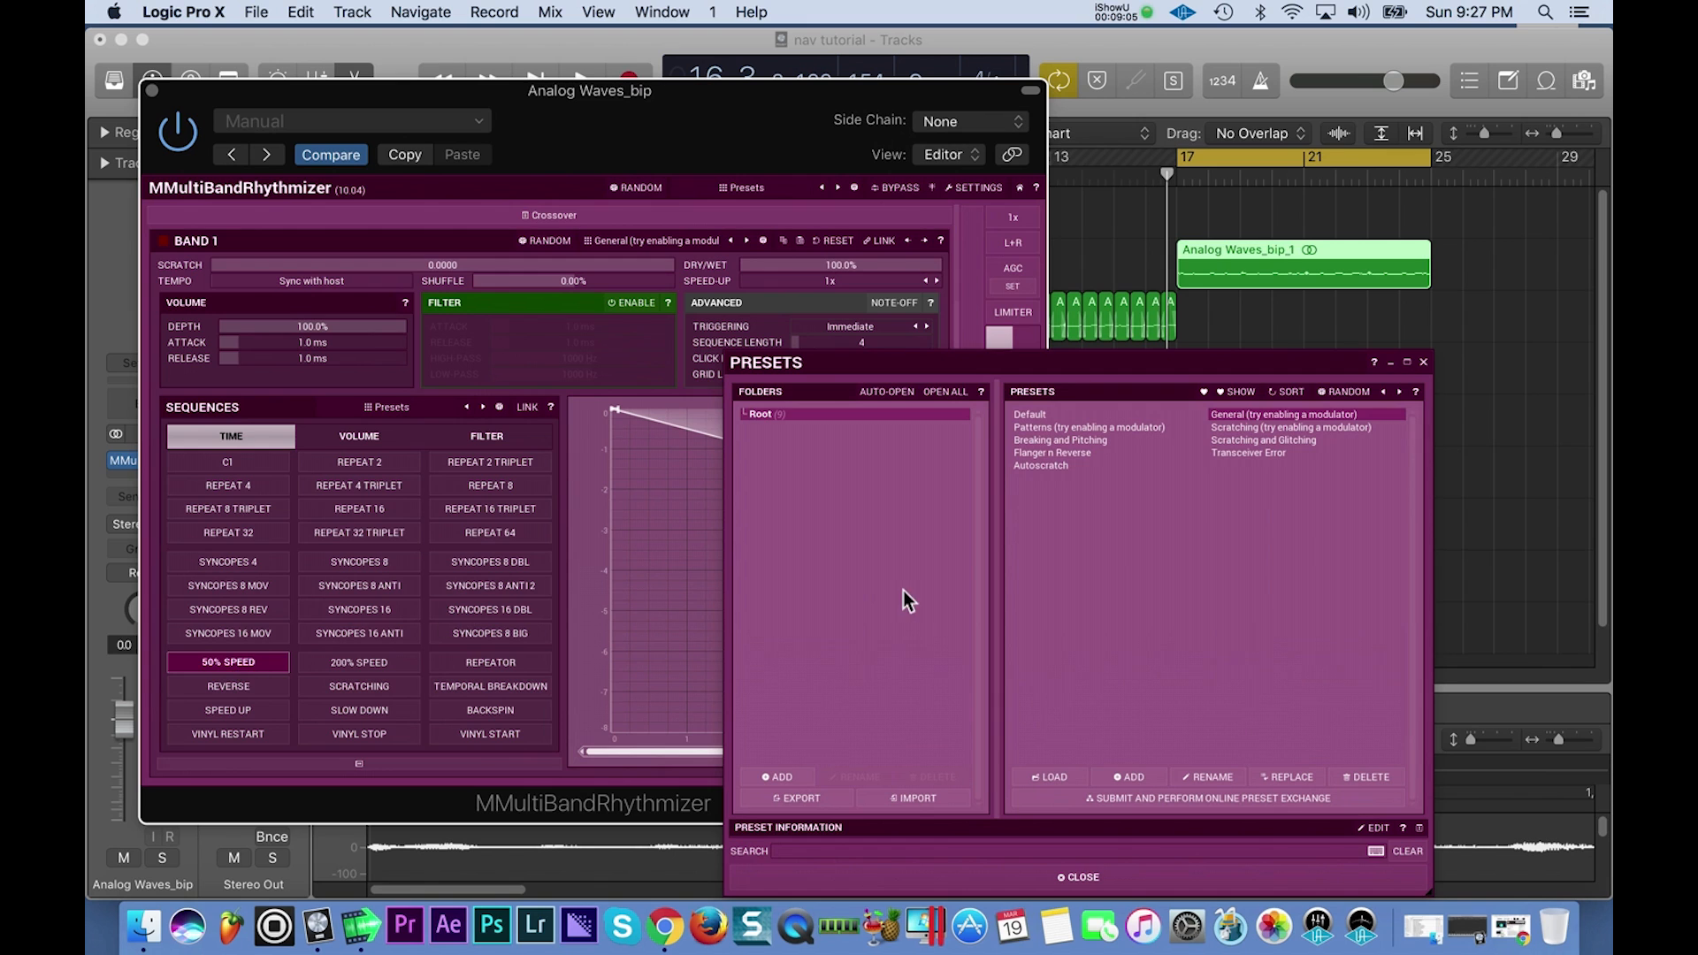
left_click(1423, 365)
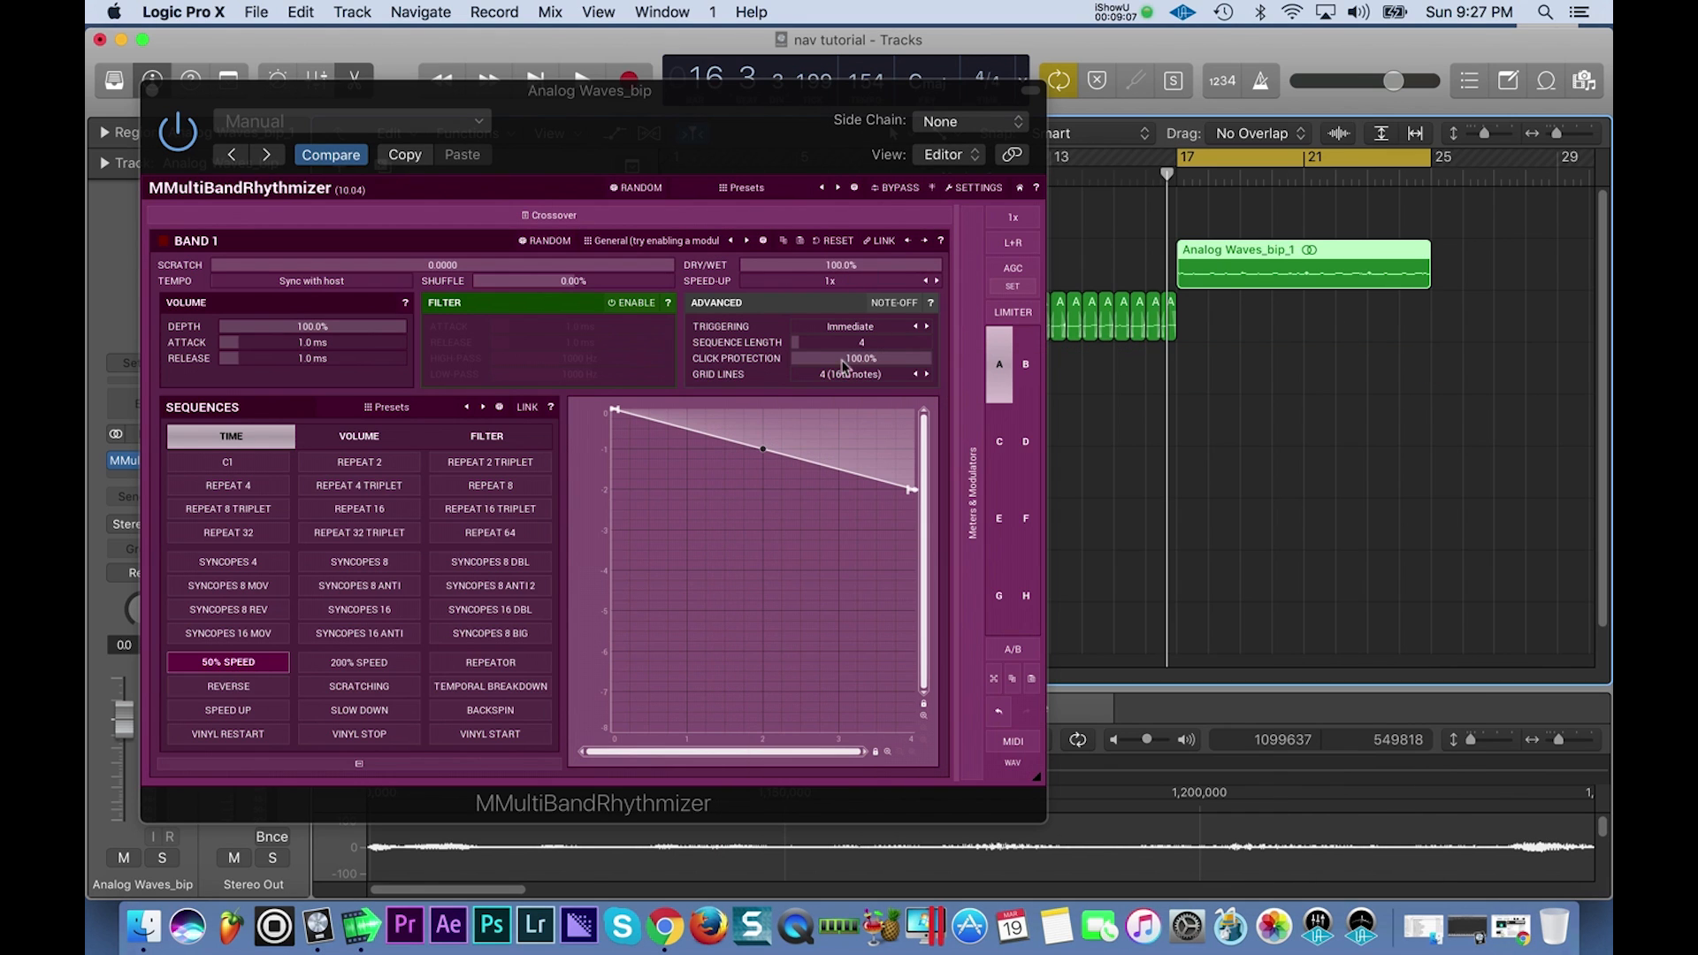
left_click(152, 92)
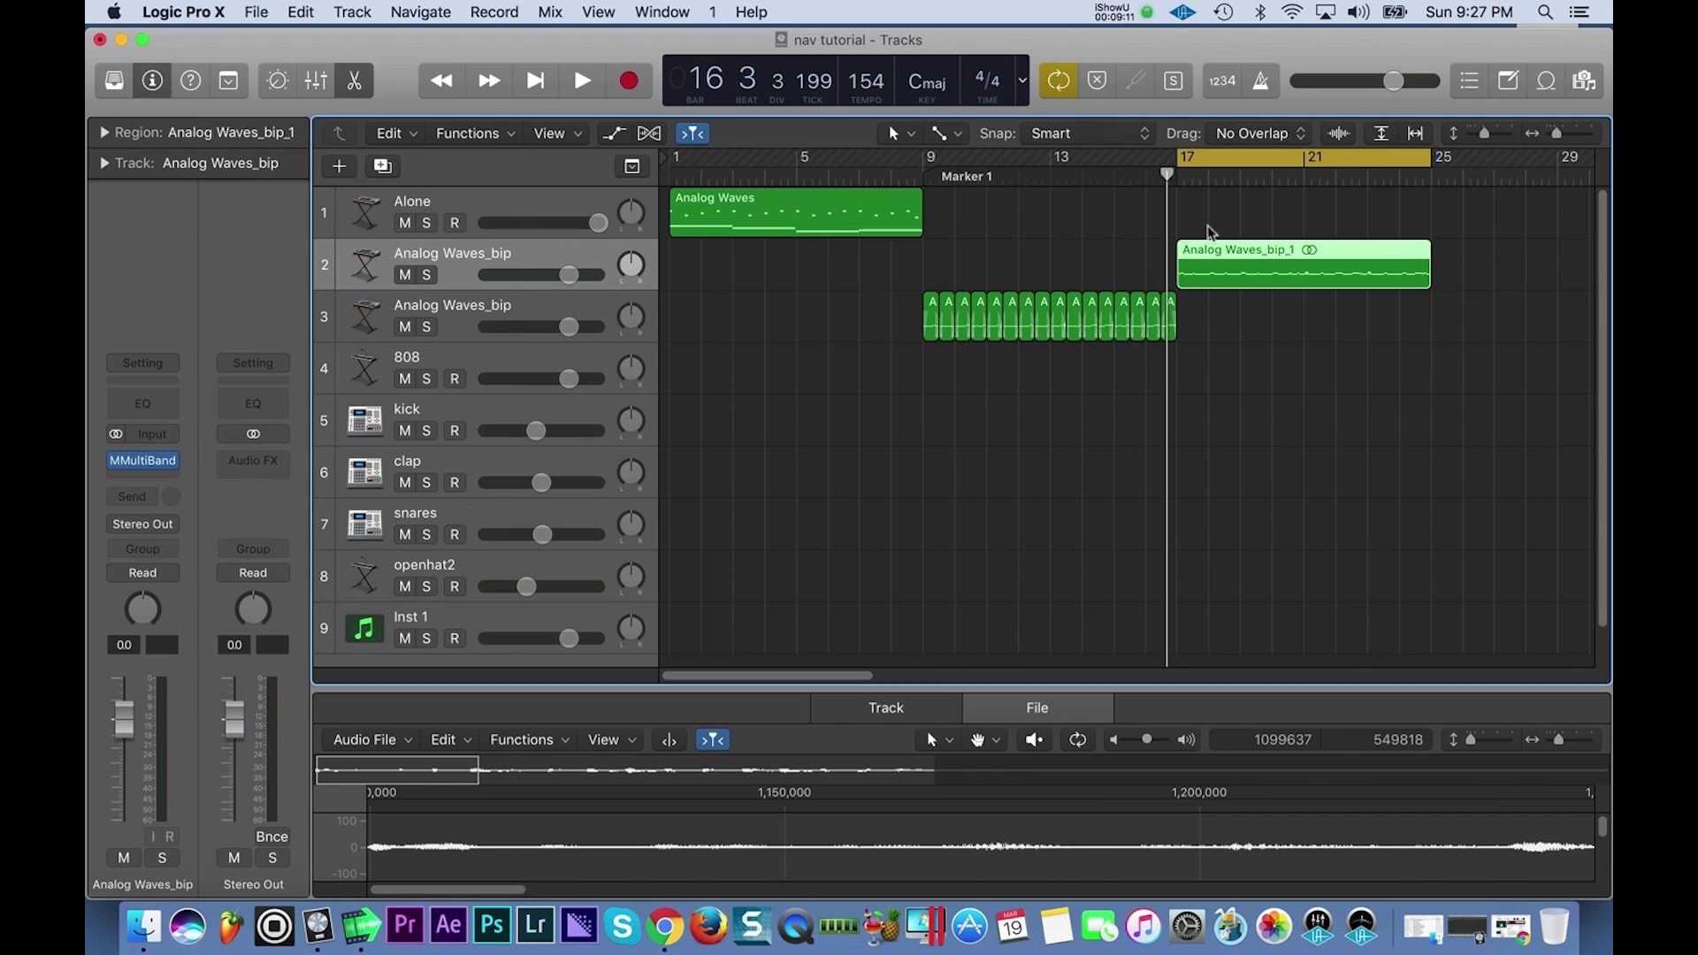
Play back the bounced region at bar 17 with the half-speed effect.
left_click(808, 221)
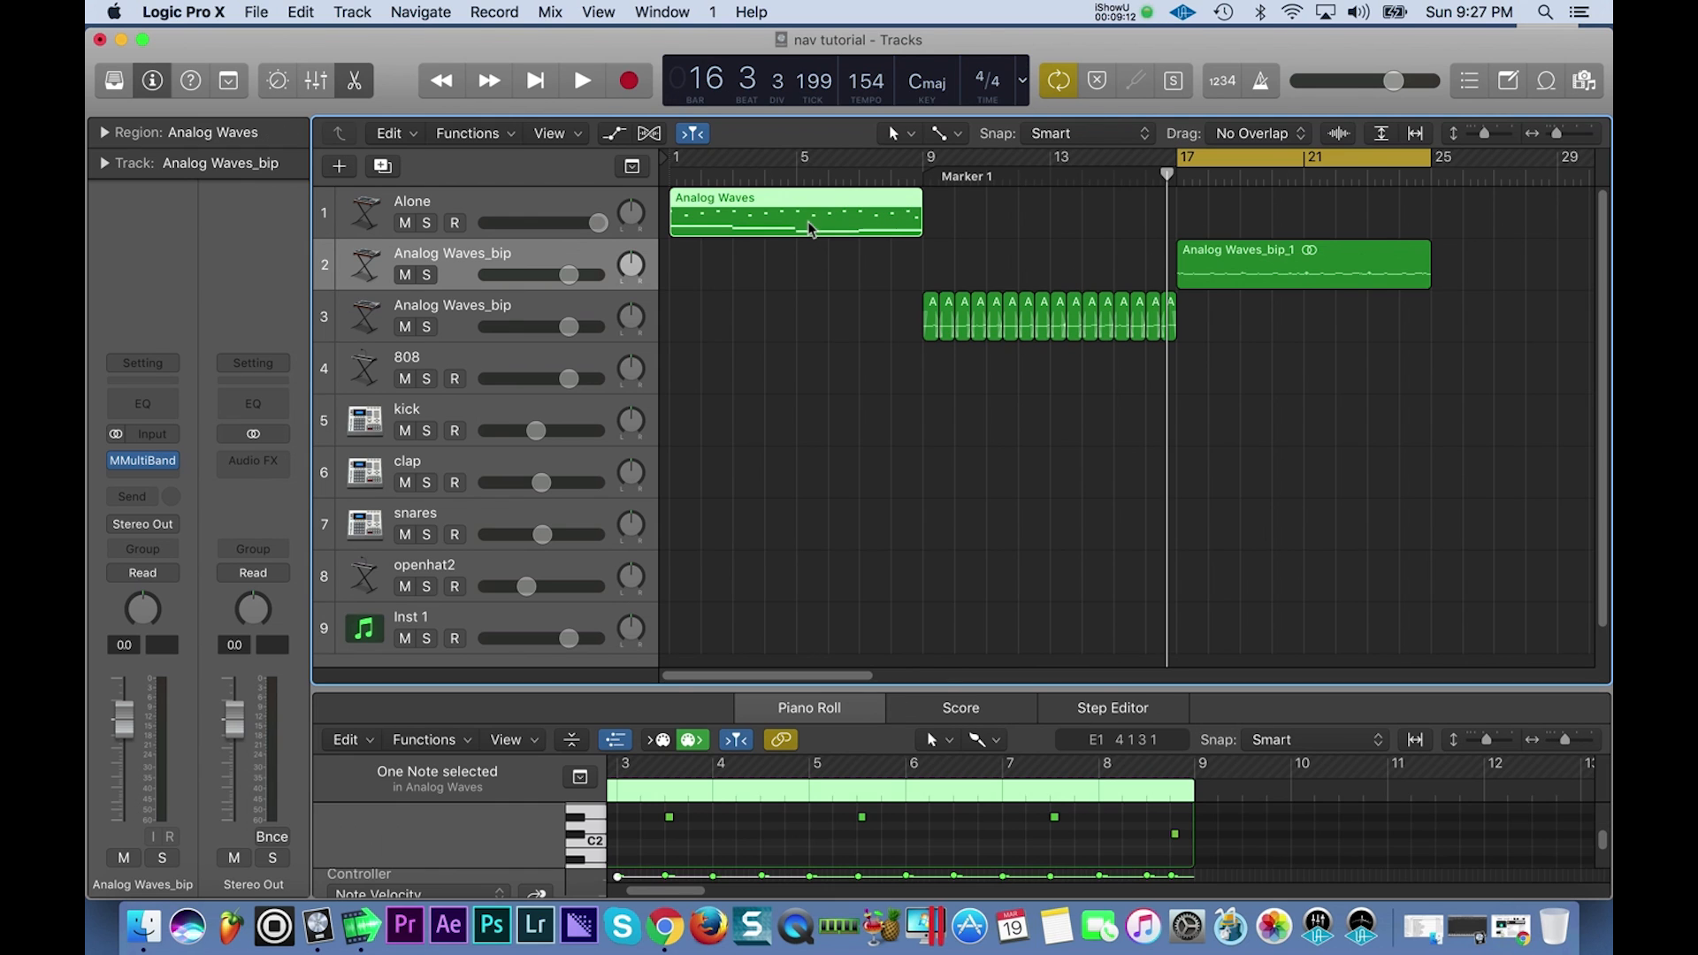
left_click(1267, 270)
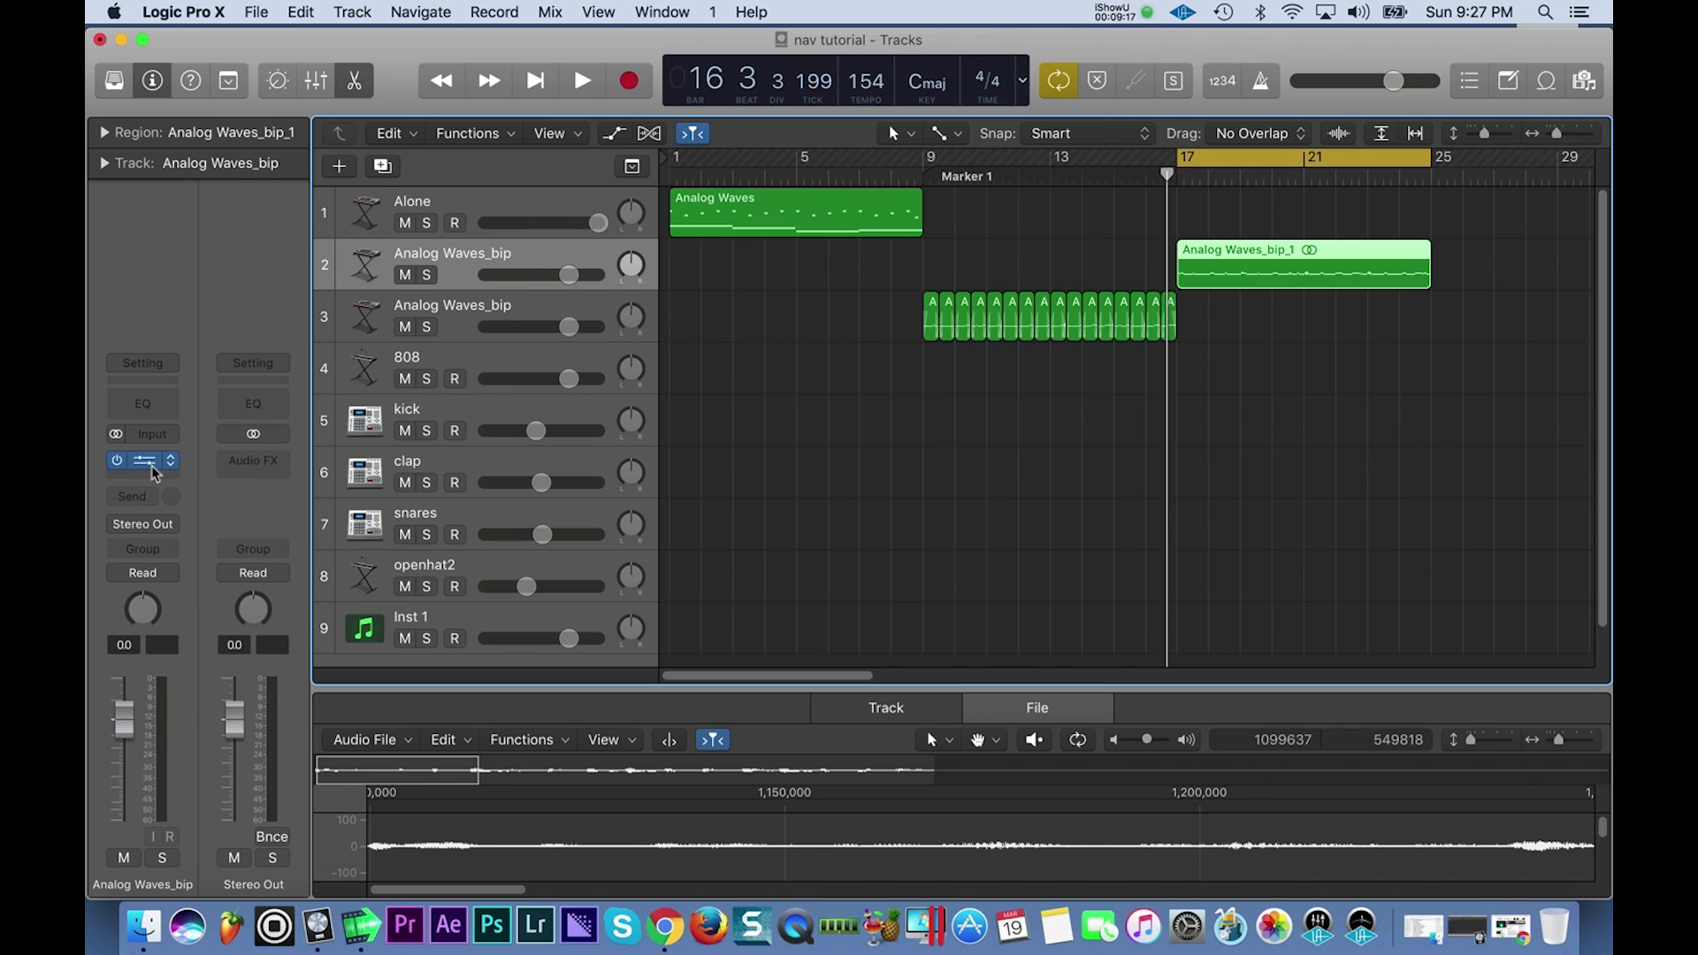
key("space")
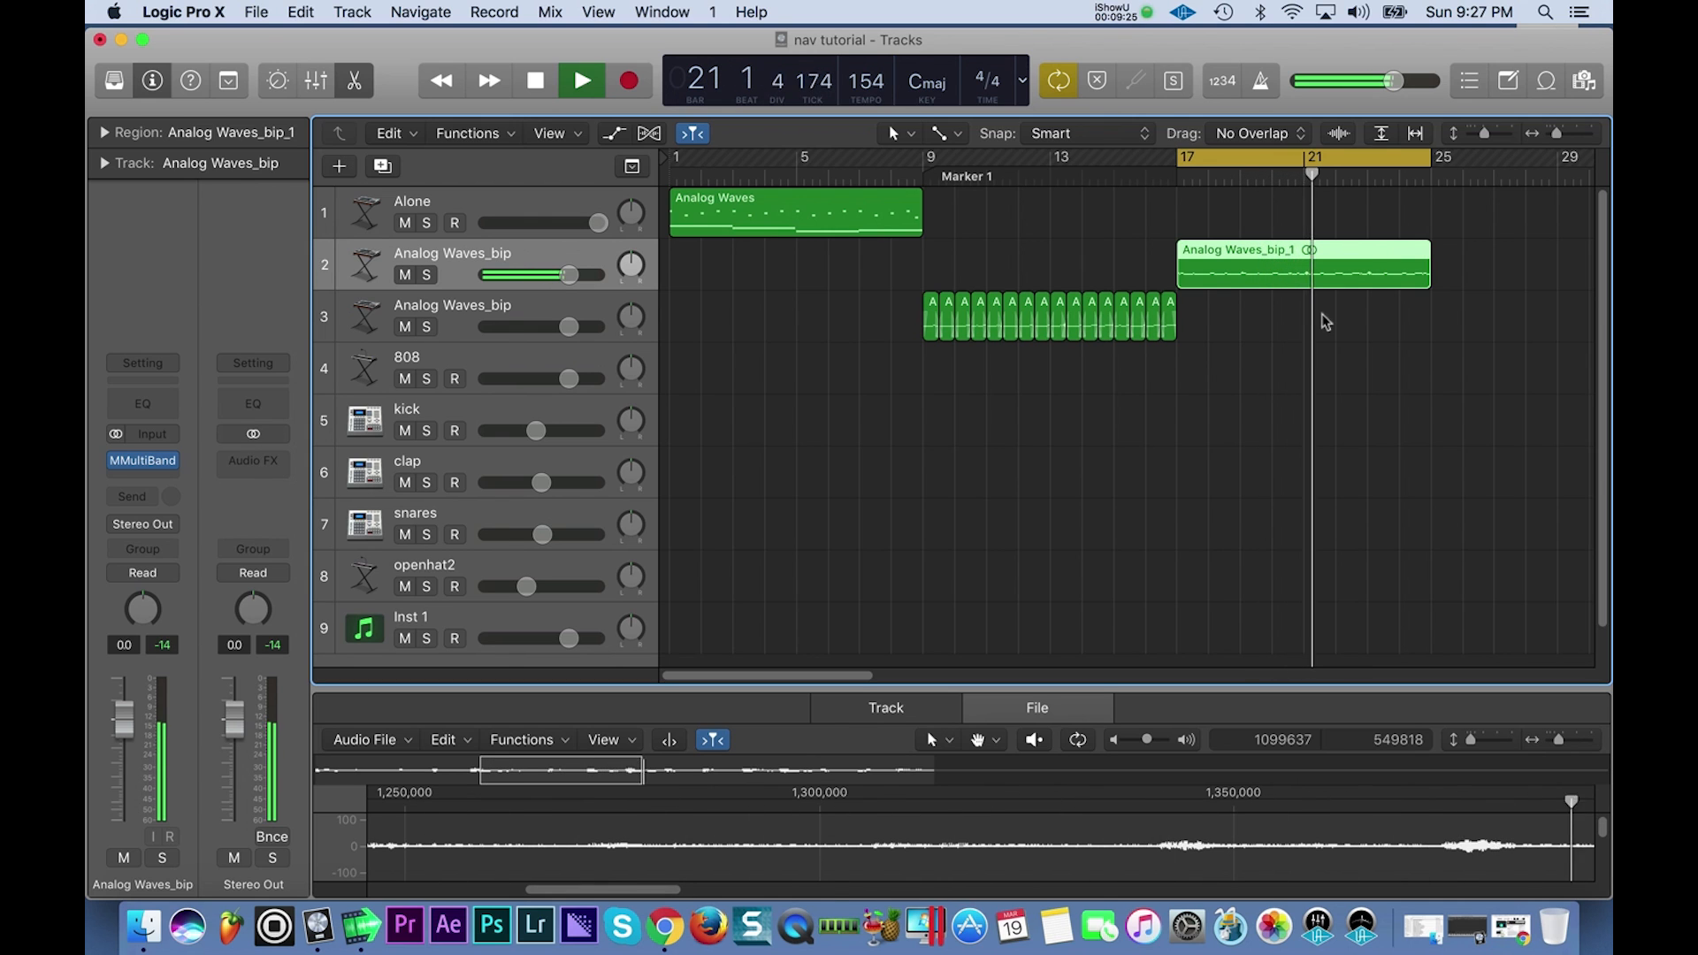
Move the half-speed bounce to bar 9 and the chopped slices to bar 17, and stop playback.
left_click_drag(1236, 249, 956, 258)
left_click_drag(1223, 340, 1193, 312)
key("space")
left_click(948, 200)
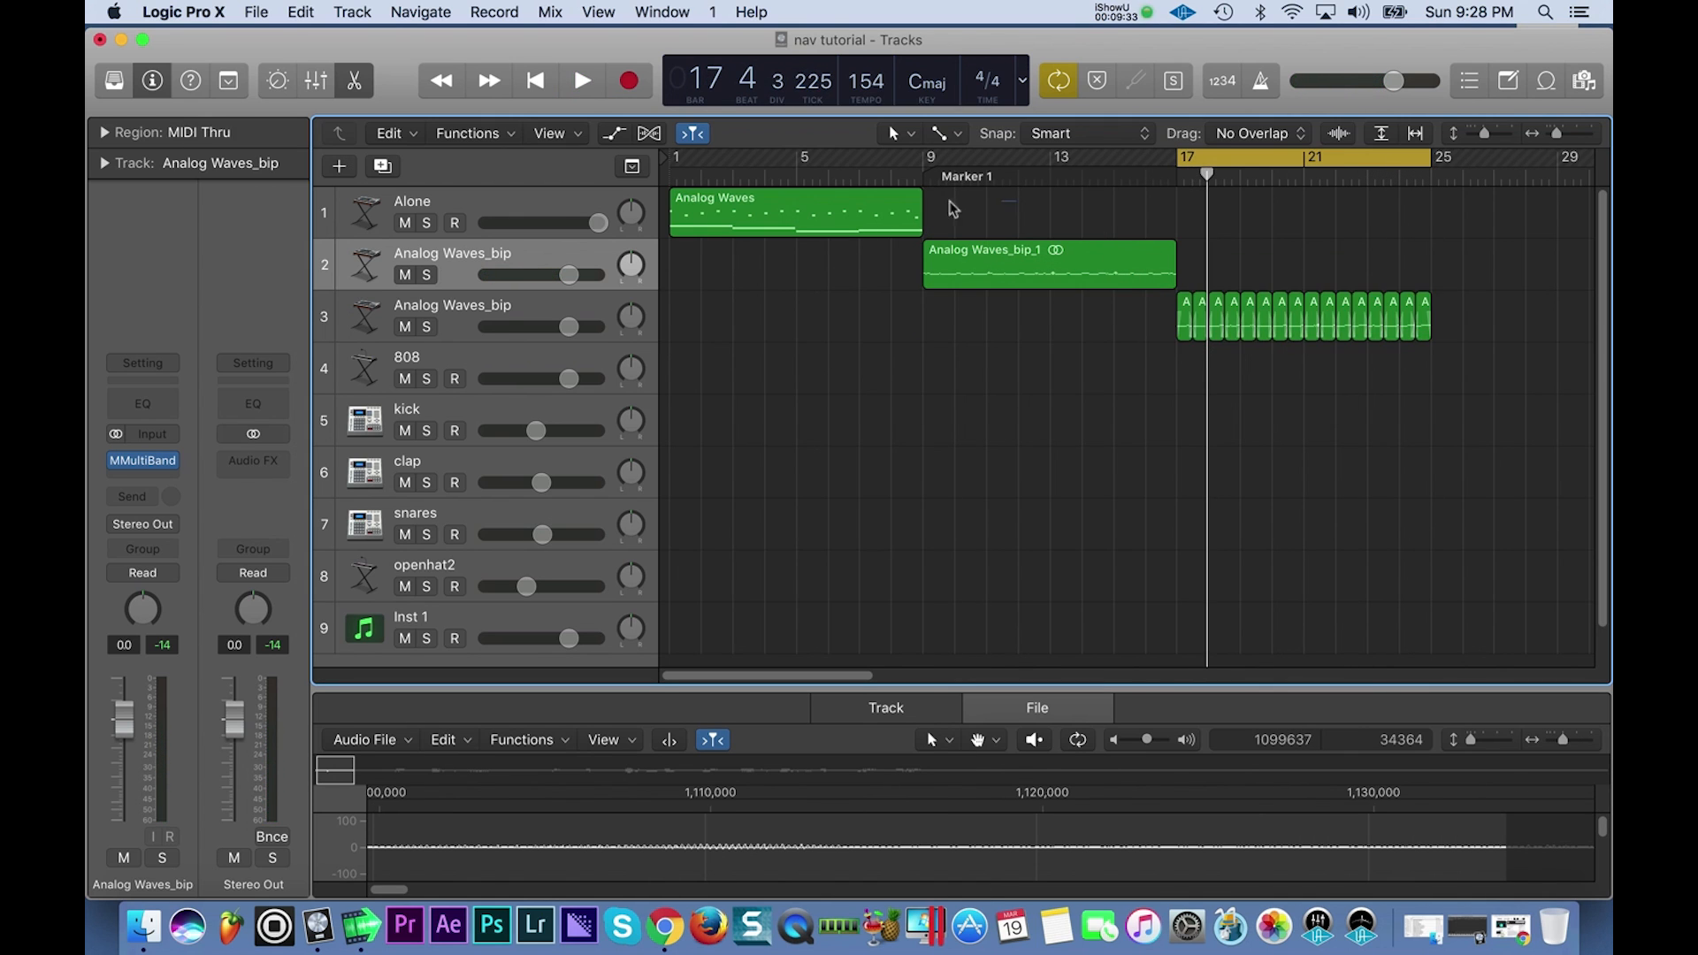
Copy the Analog Waves MIDI region on the Alone track to bar 9.
left_click(892, 206)
key("space")
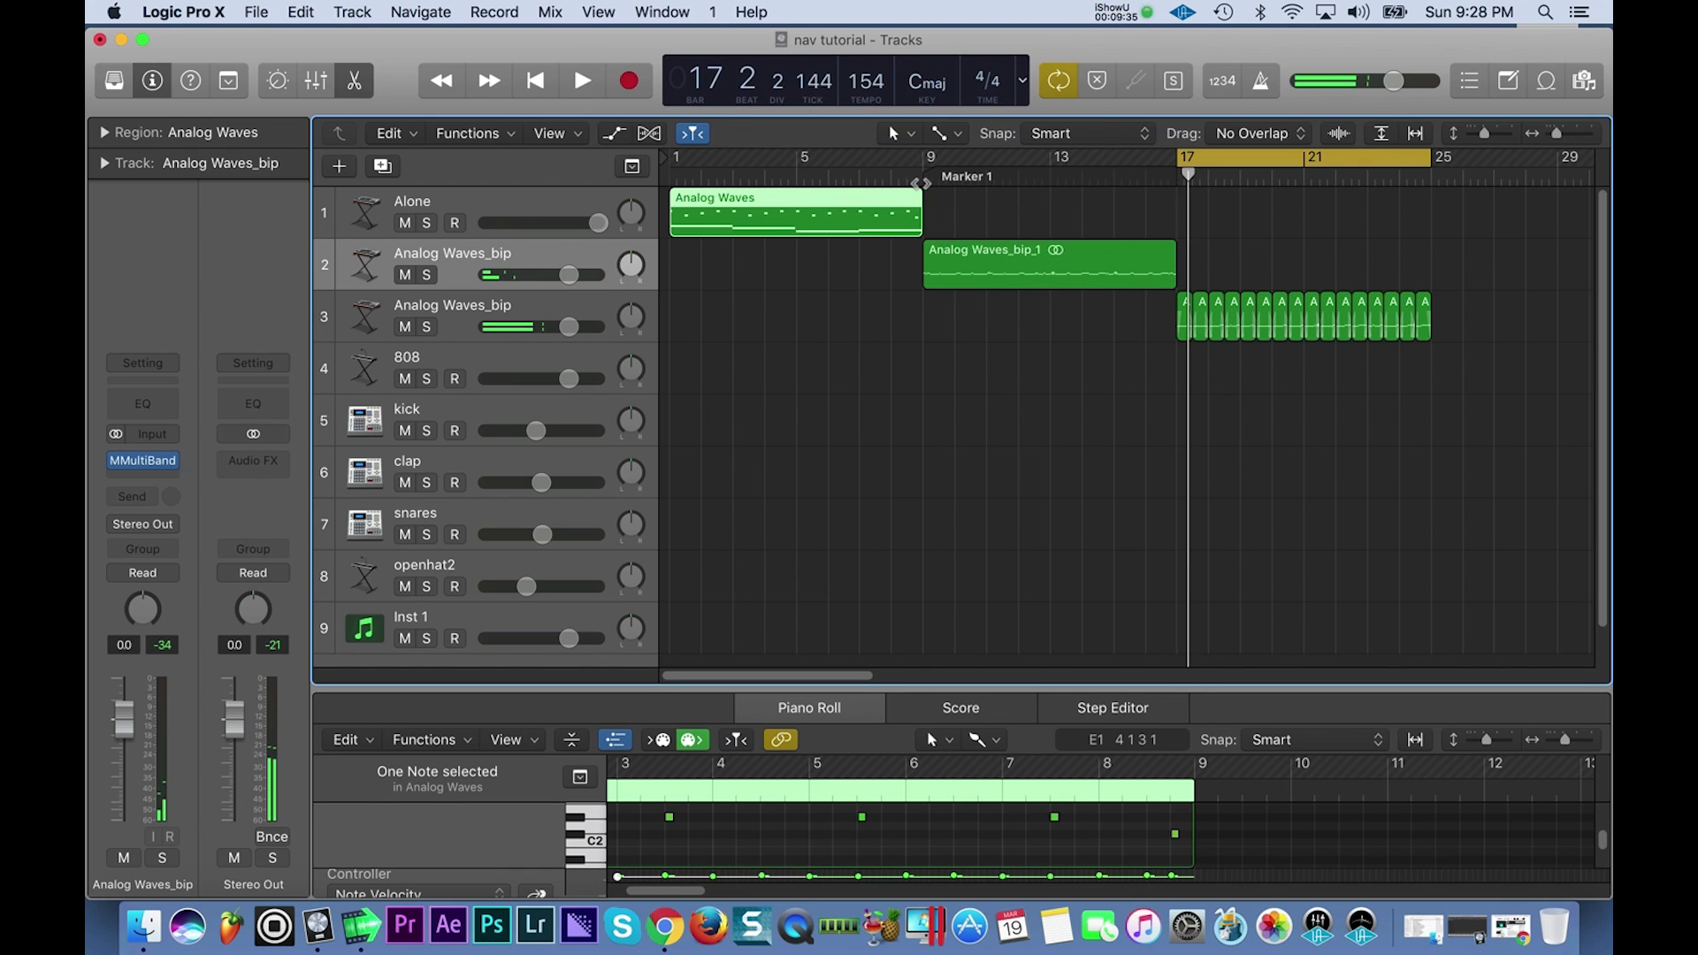
left_click(922, 183)
key("super+v")
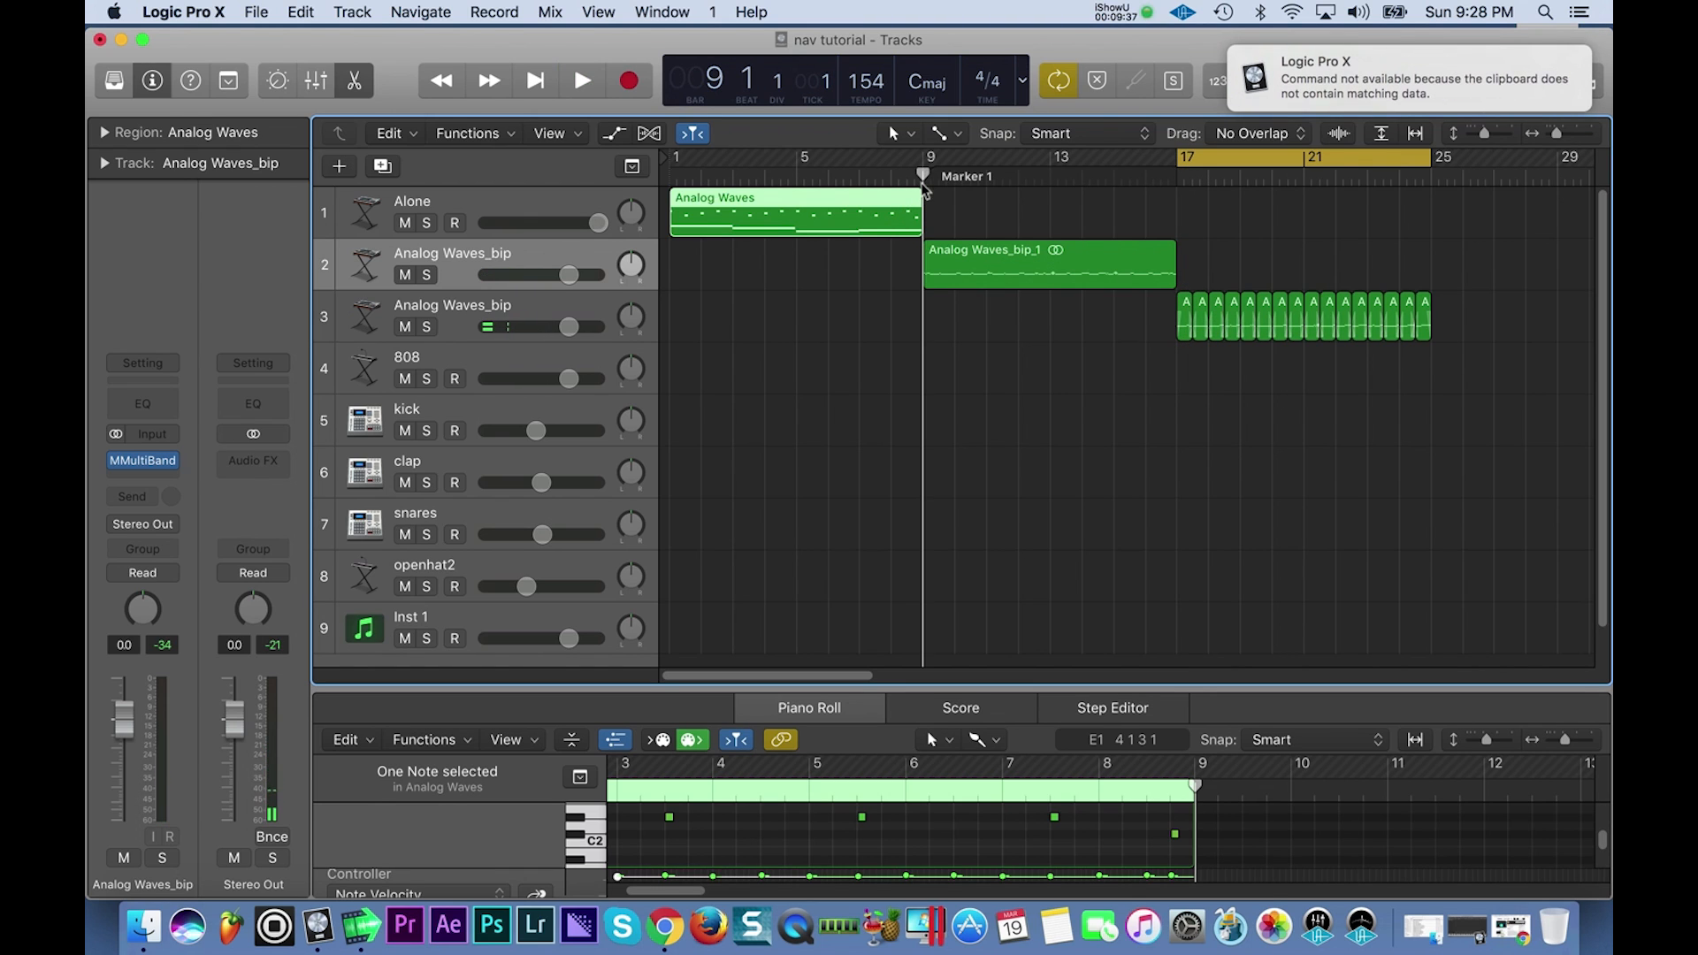
left_click(559, 202)
key("super+c")
key("super+v")
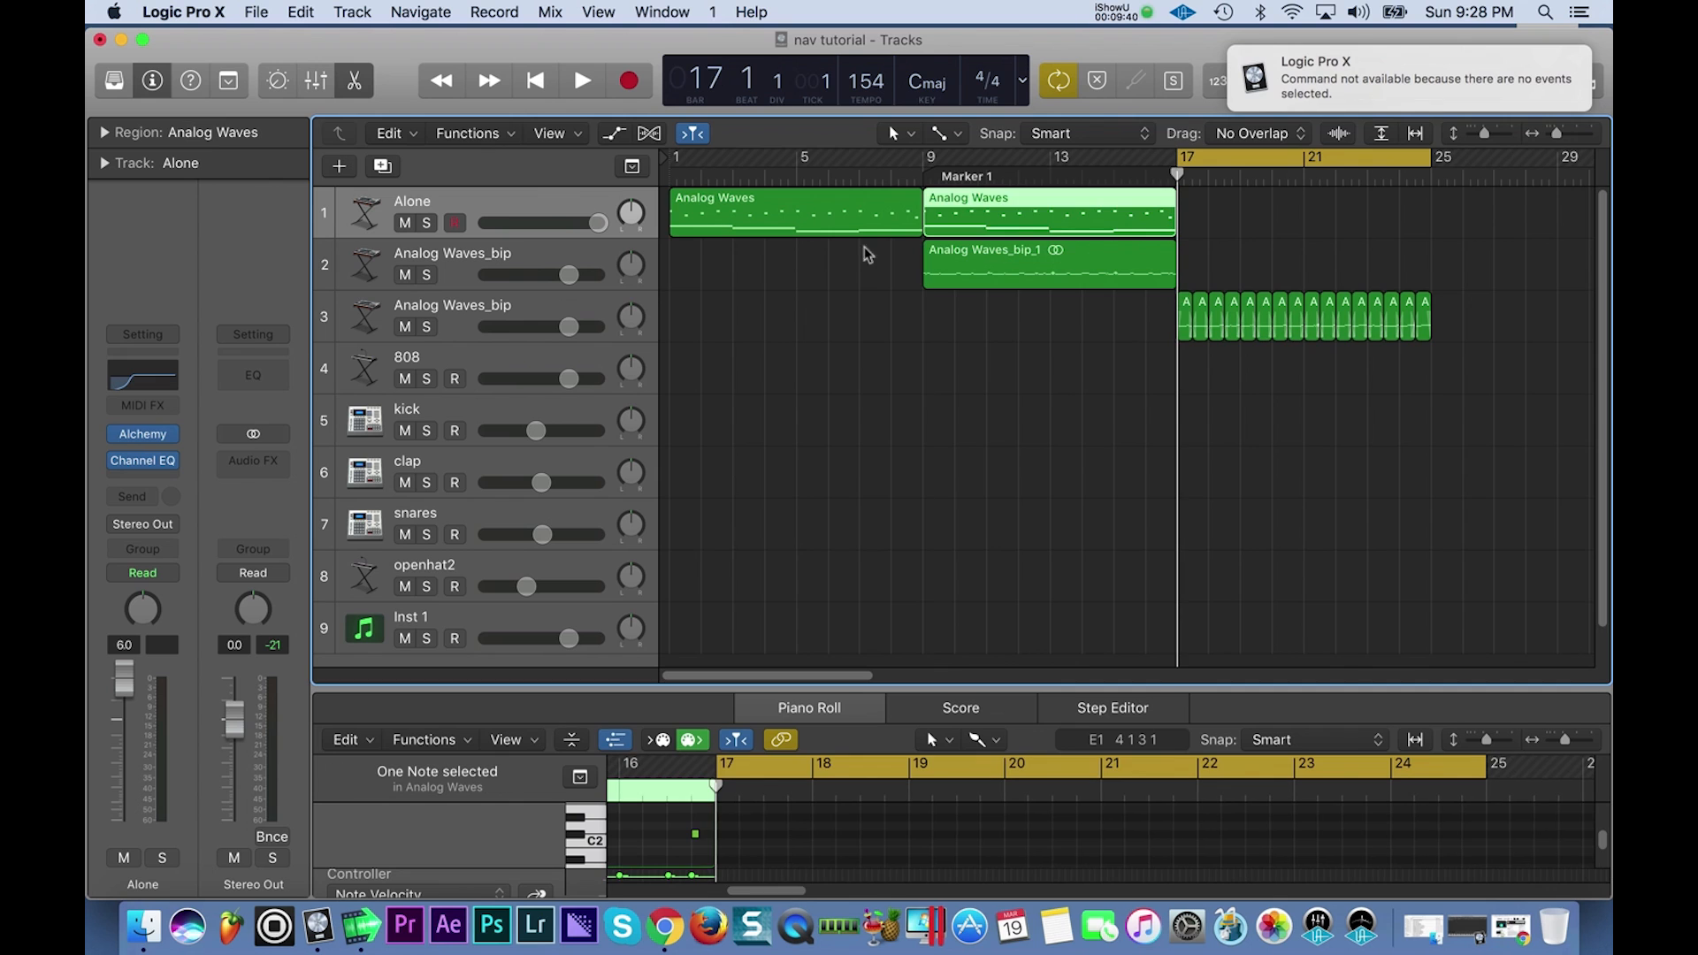
Play the arrangement from about bar 9 through the chopped slices at bar 17.
key("space")
left_click(914, 182)
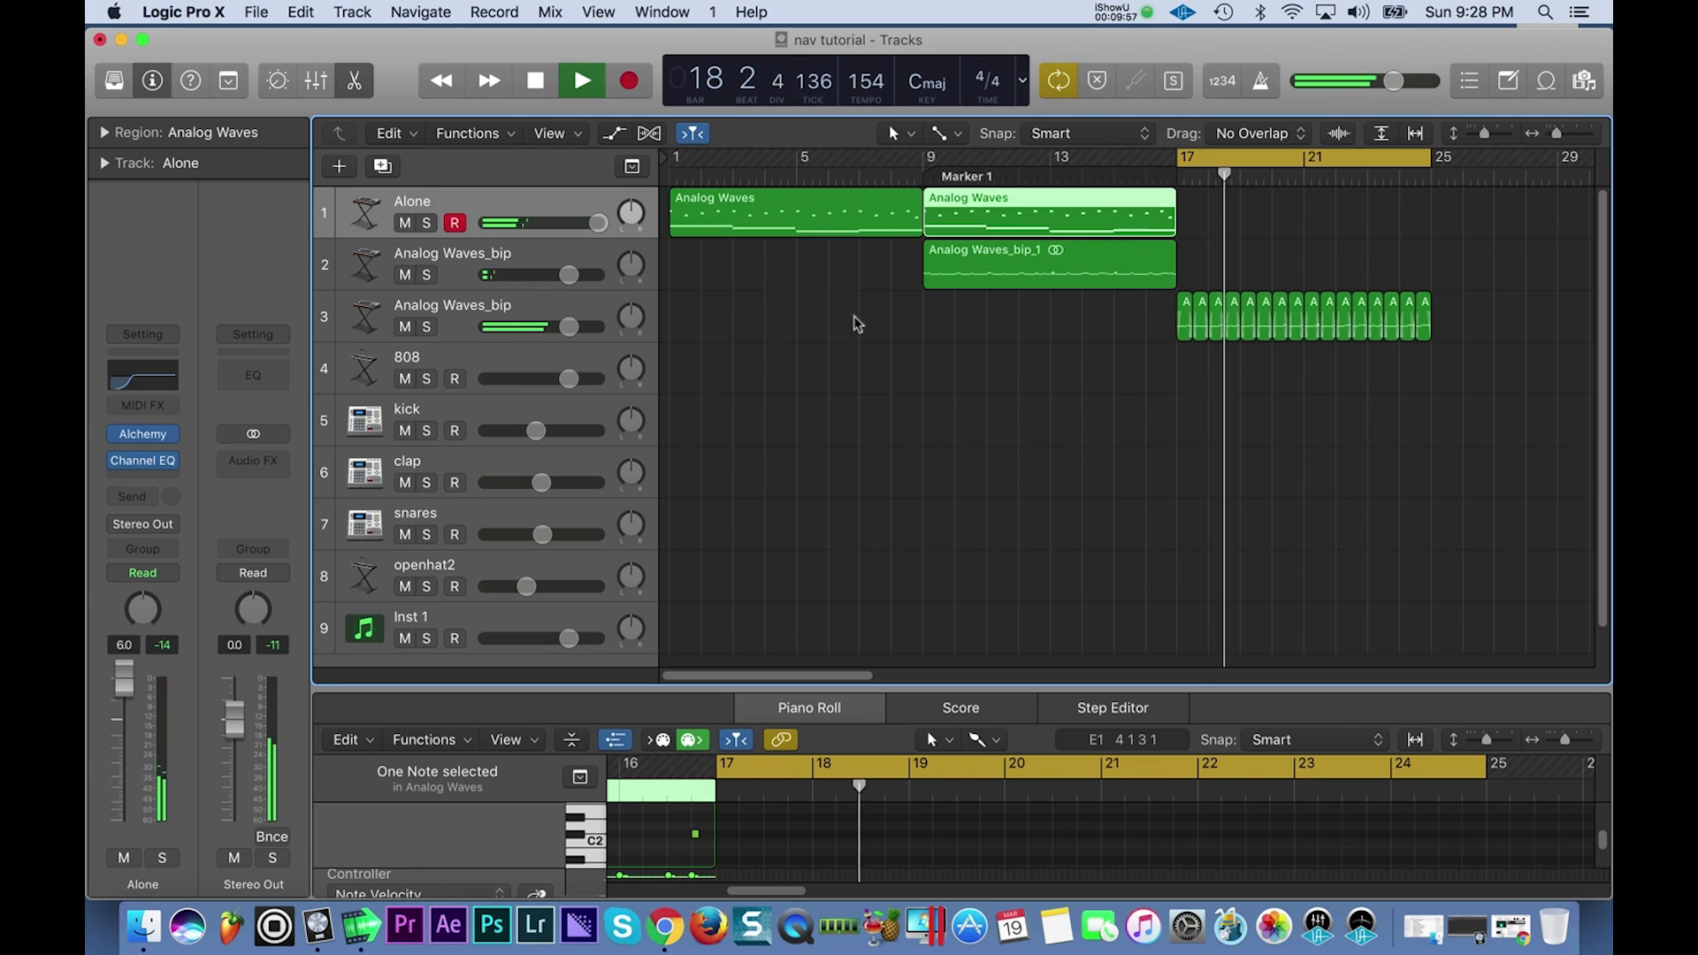
scroll(857, 324, "down", 5)
scroll(857, 323, "up", 3)
left_click(1095, 247)
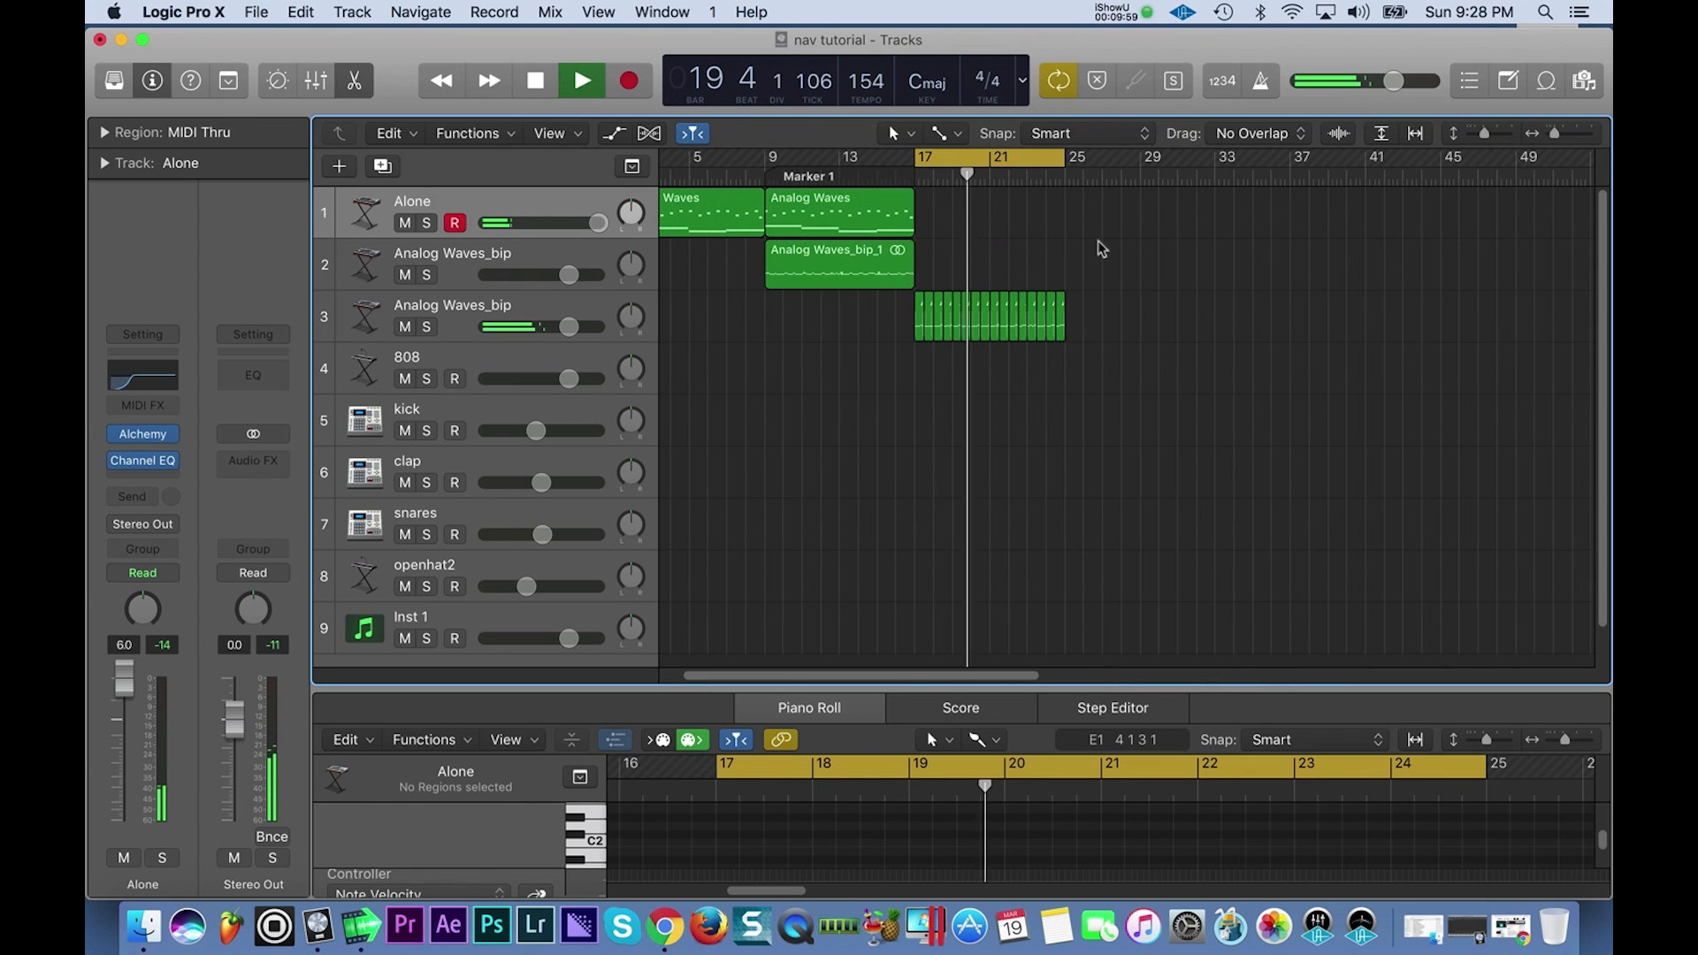
key("space")
Bounce the Rhythmizer-processed audio region at bar 9 in place to a new track, leaving the source region.
left_click(557, 254)
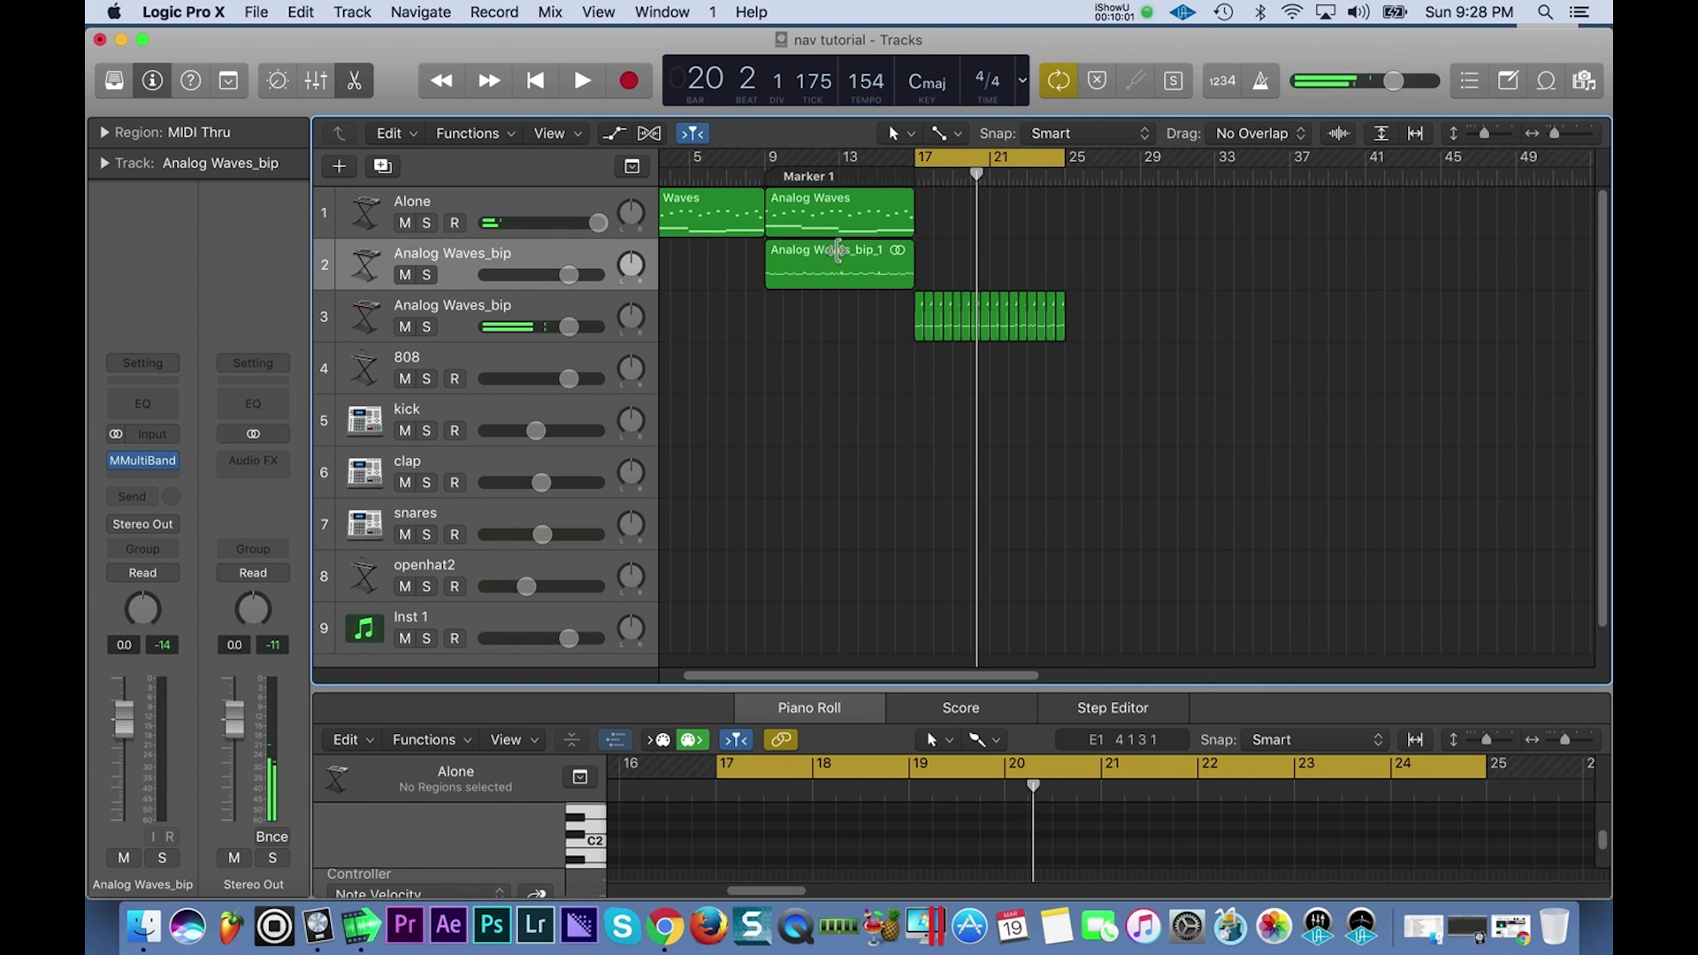
right_click(792, 260)
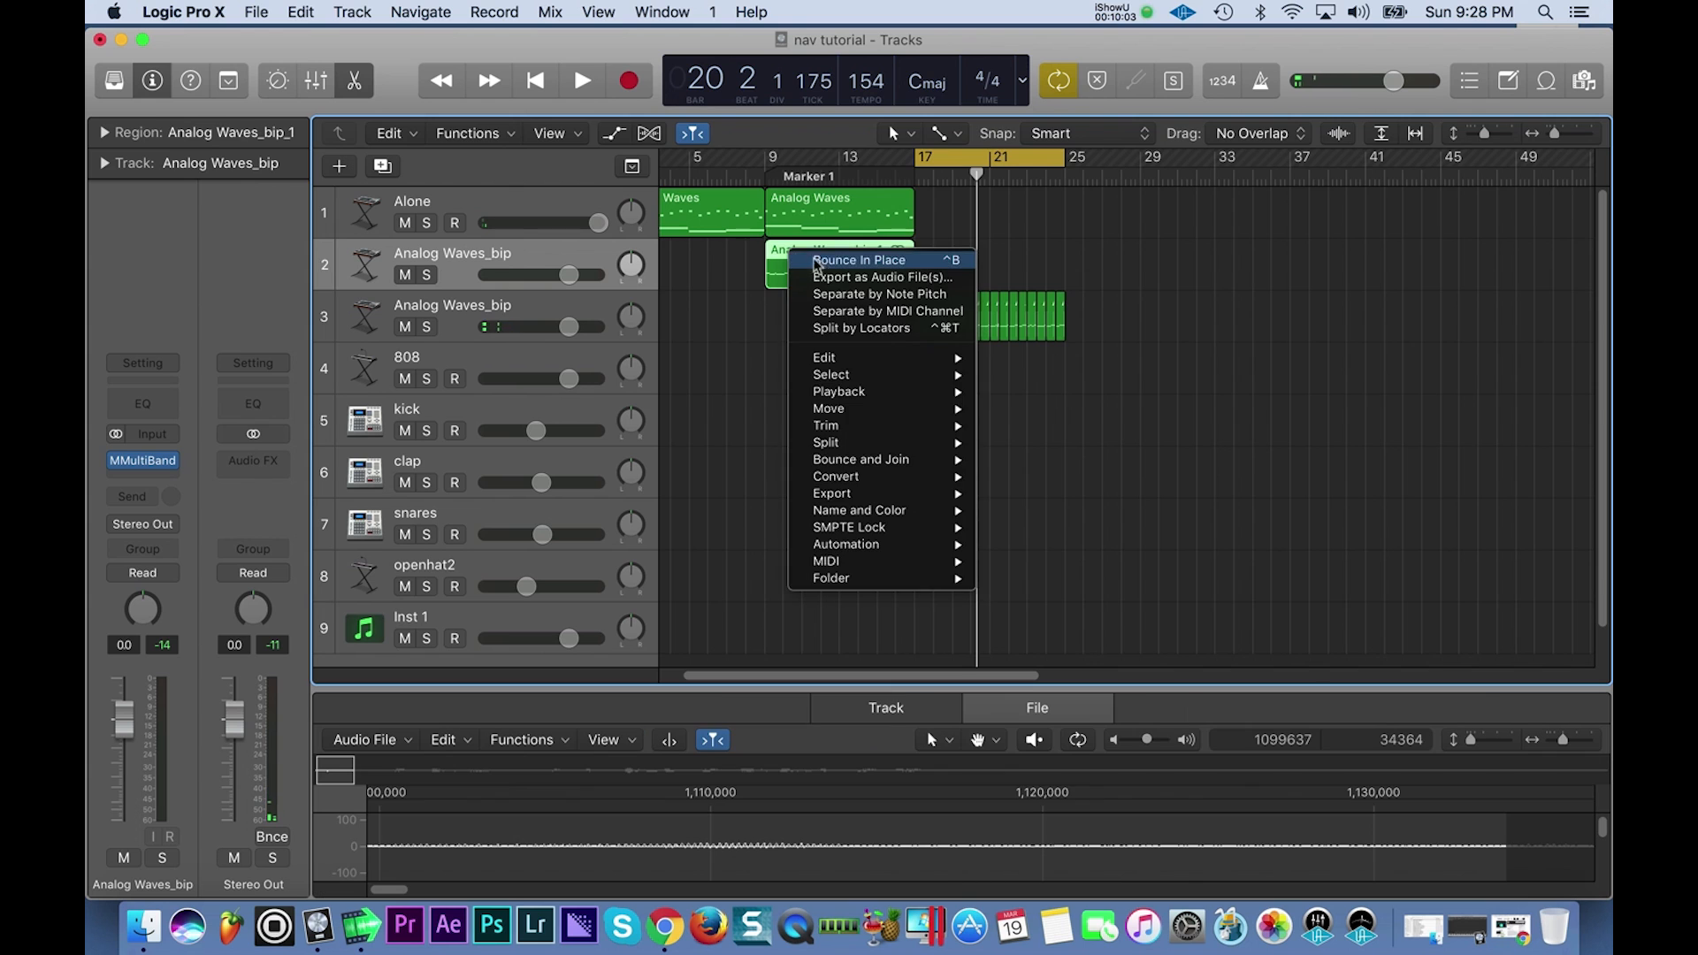
left_click(823, 266)
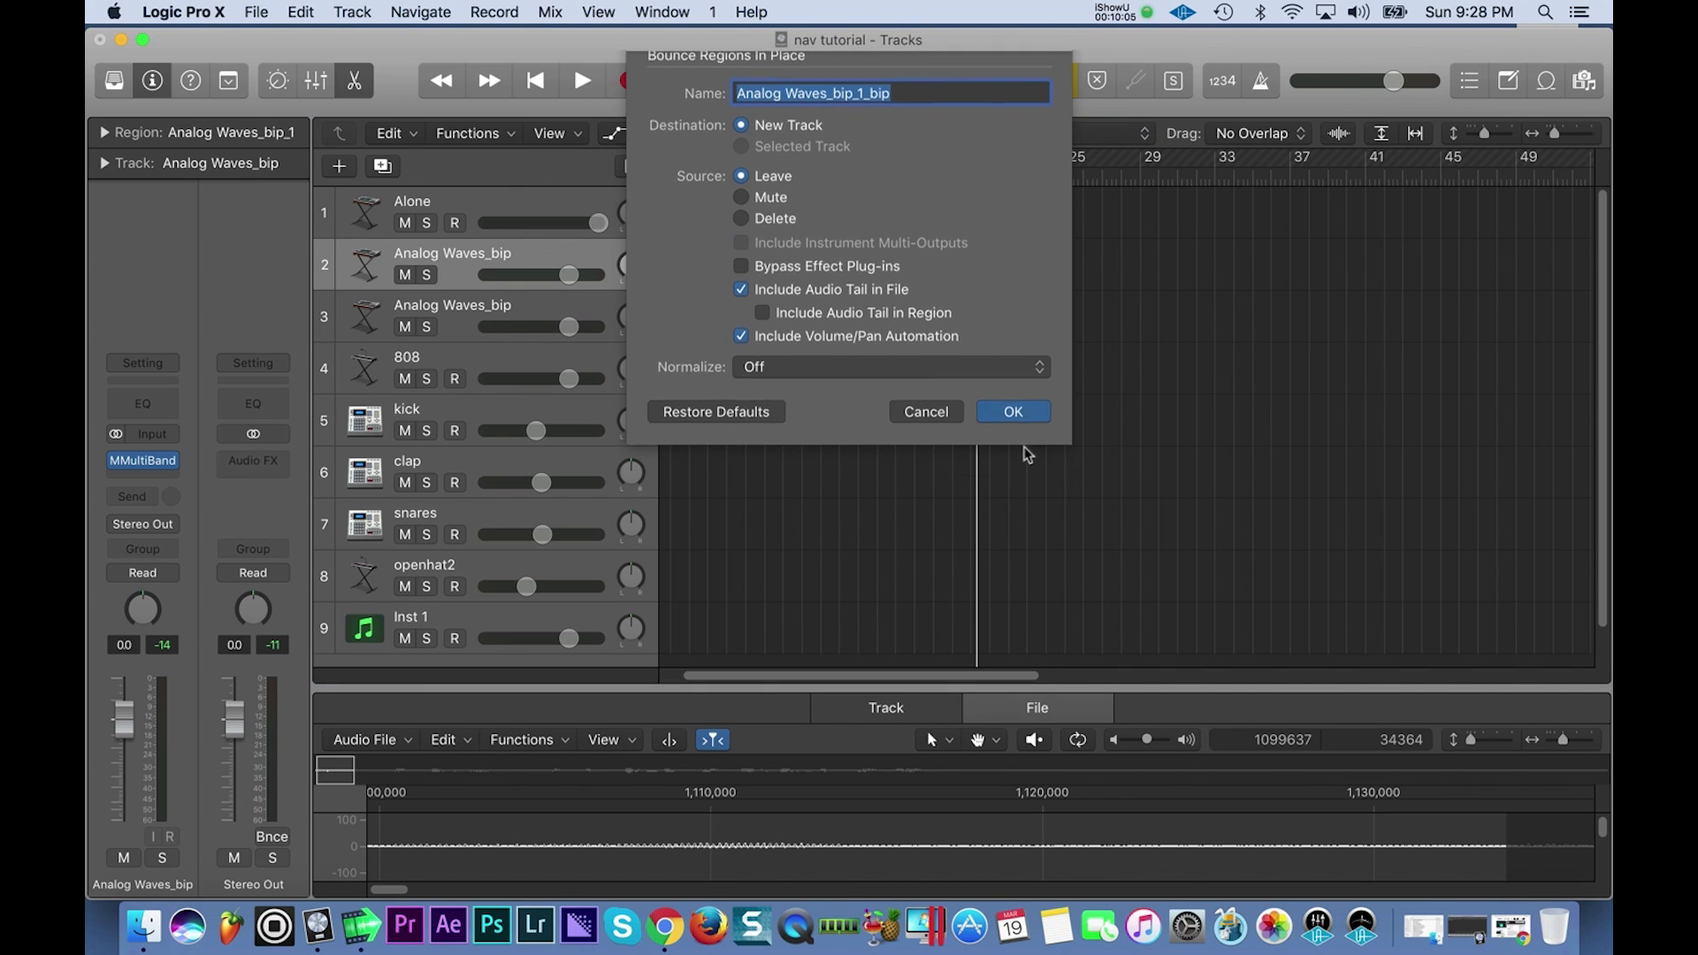
left_click(1017, 449)
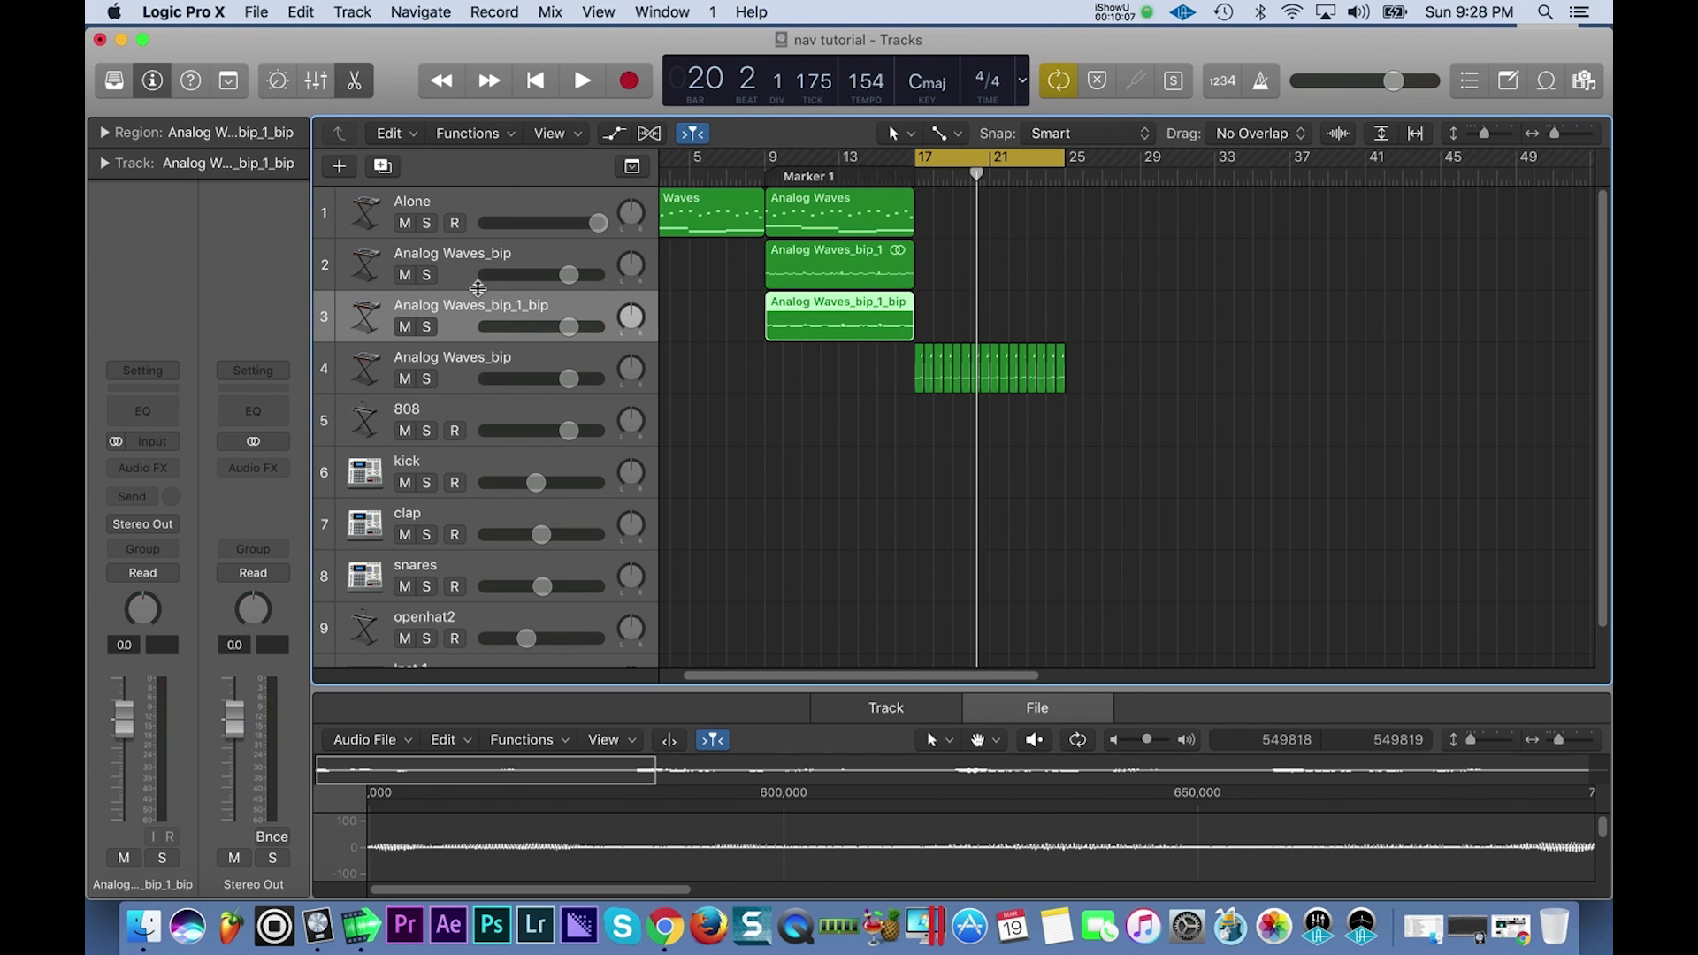
Mute the newly bounced track and rename it "Bounce with Rhythmizer".
left_click(404, 326)
double_click(447, 305)
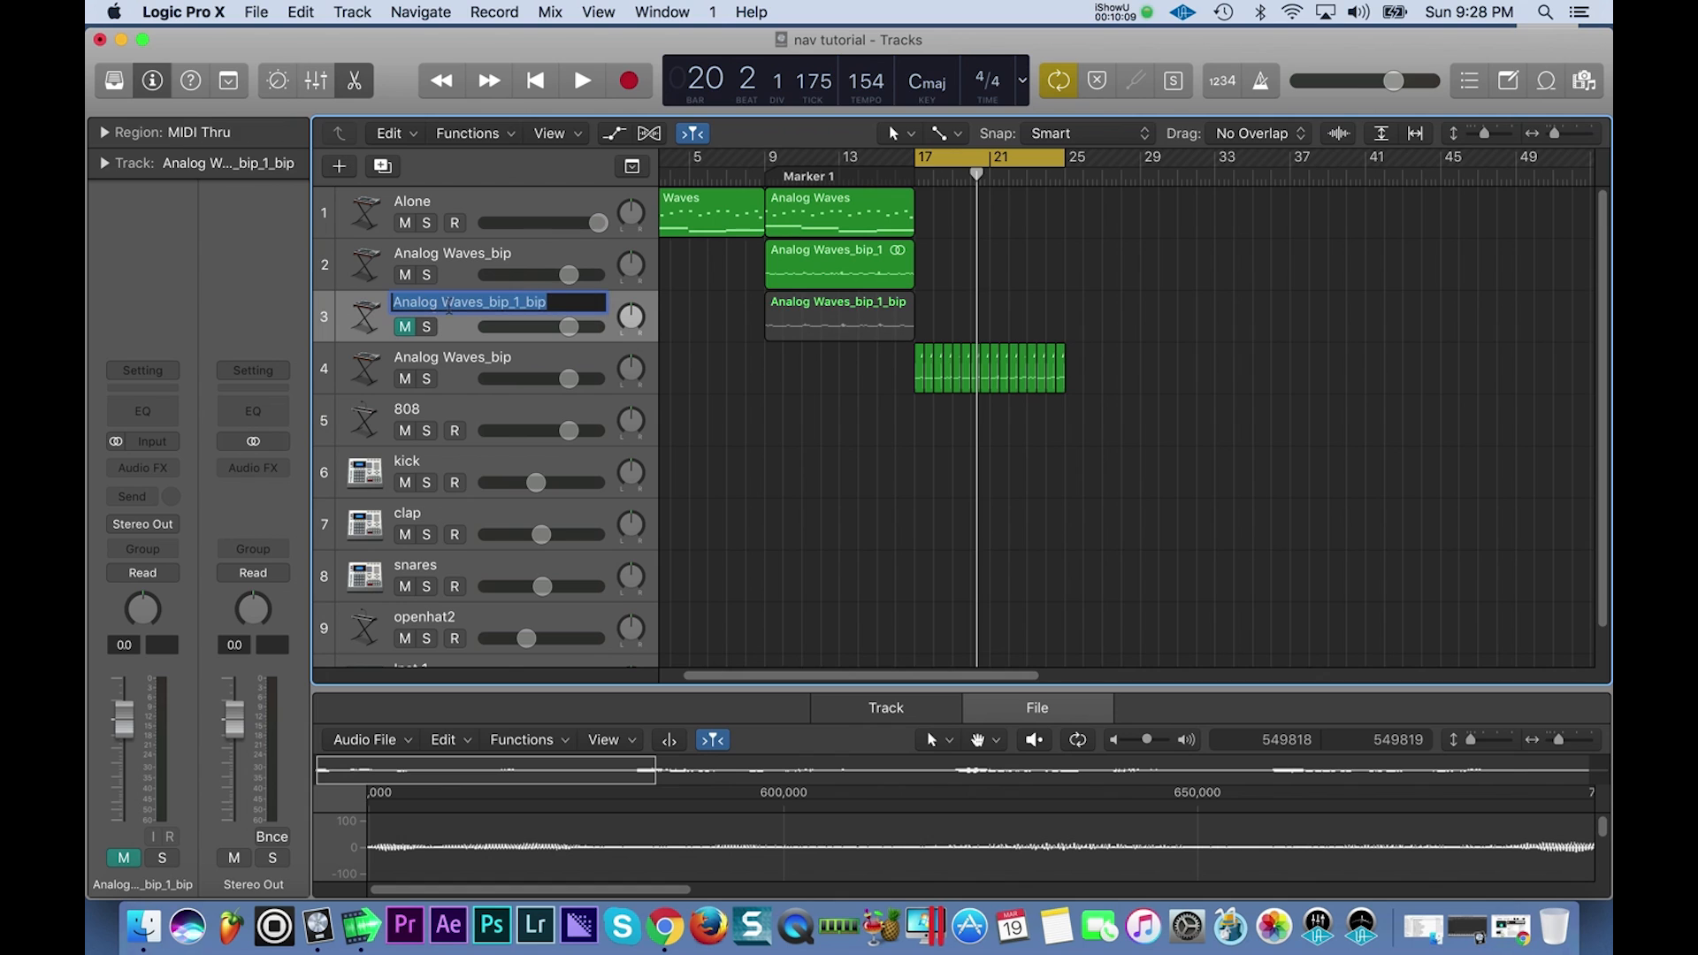
type("Bounce with Rhythmizer")
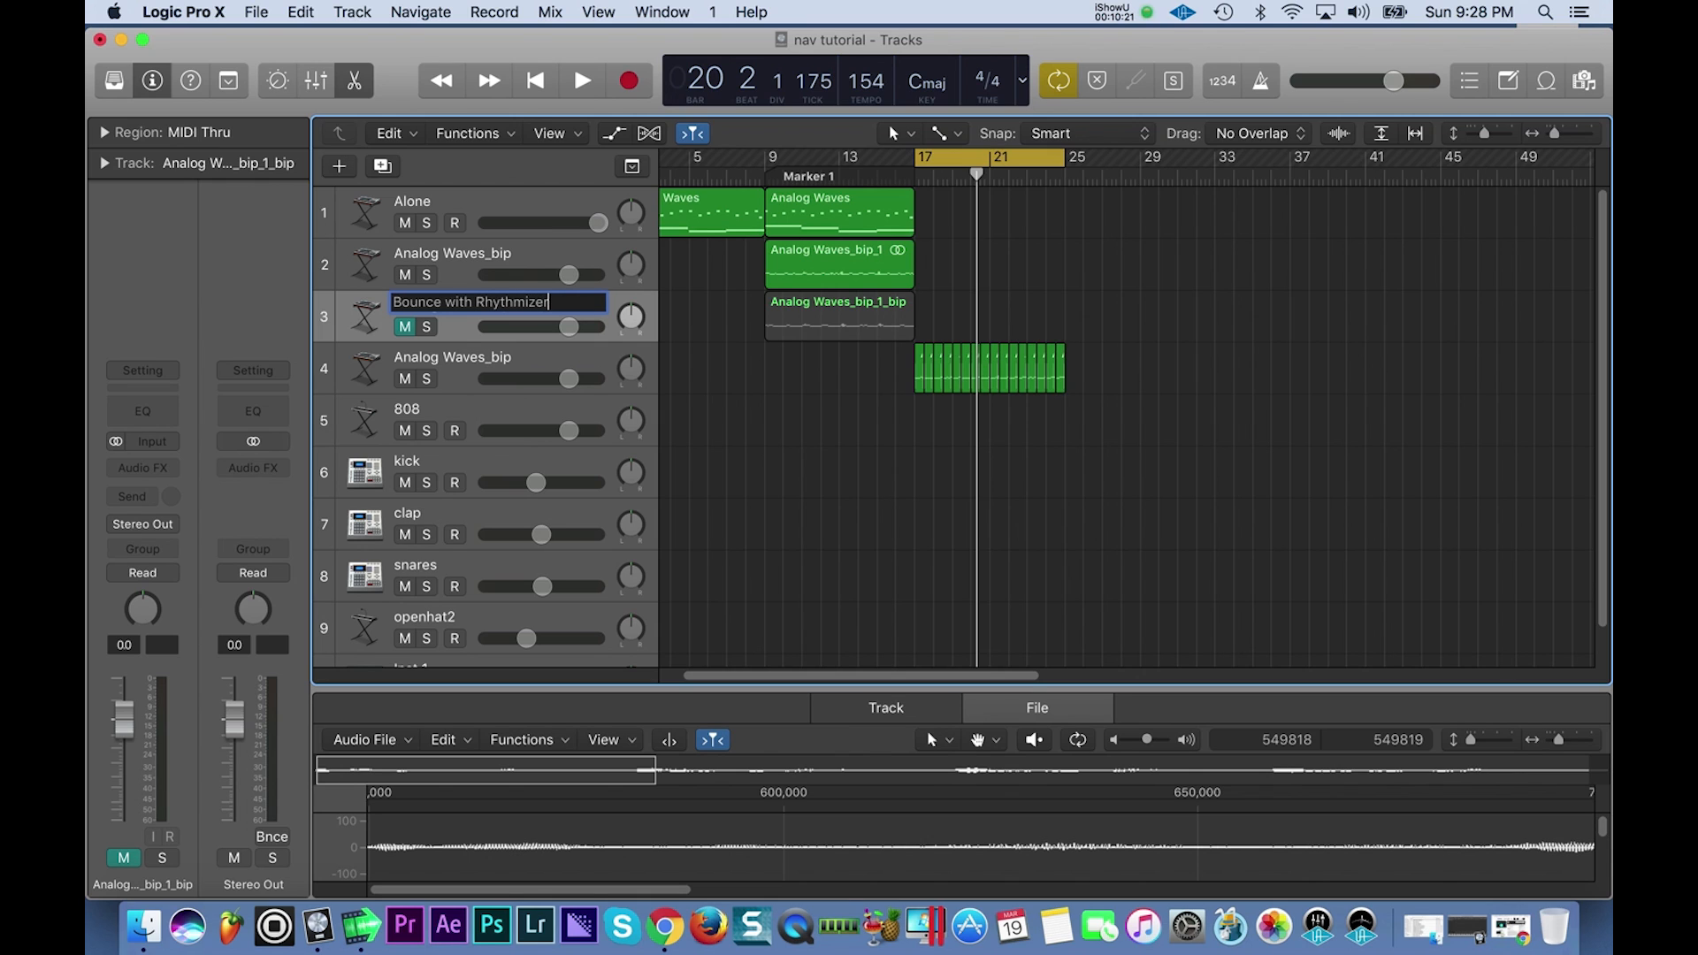
key("Return")
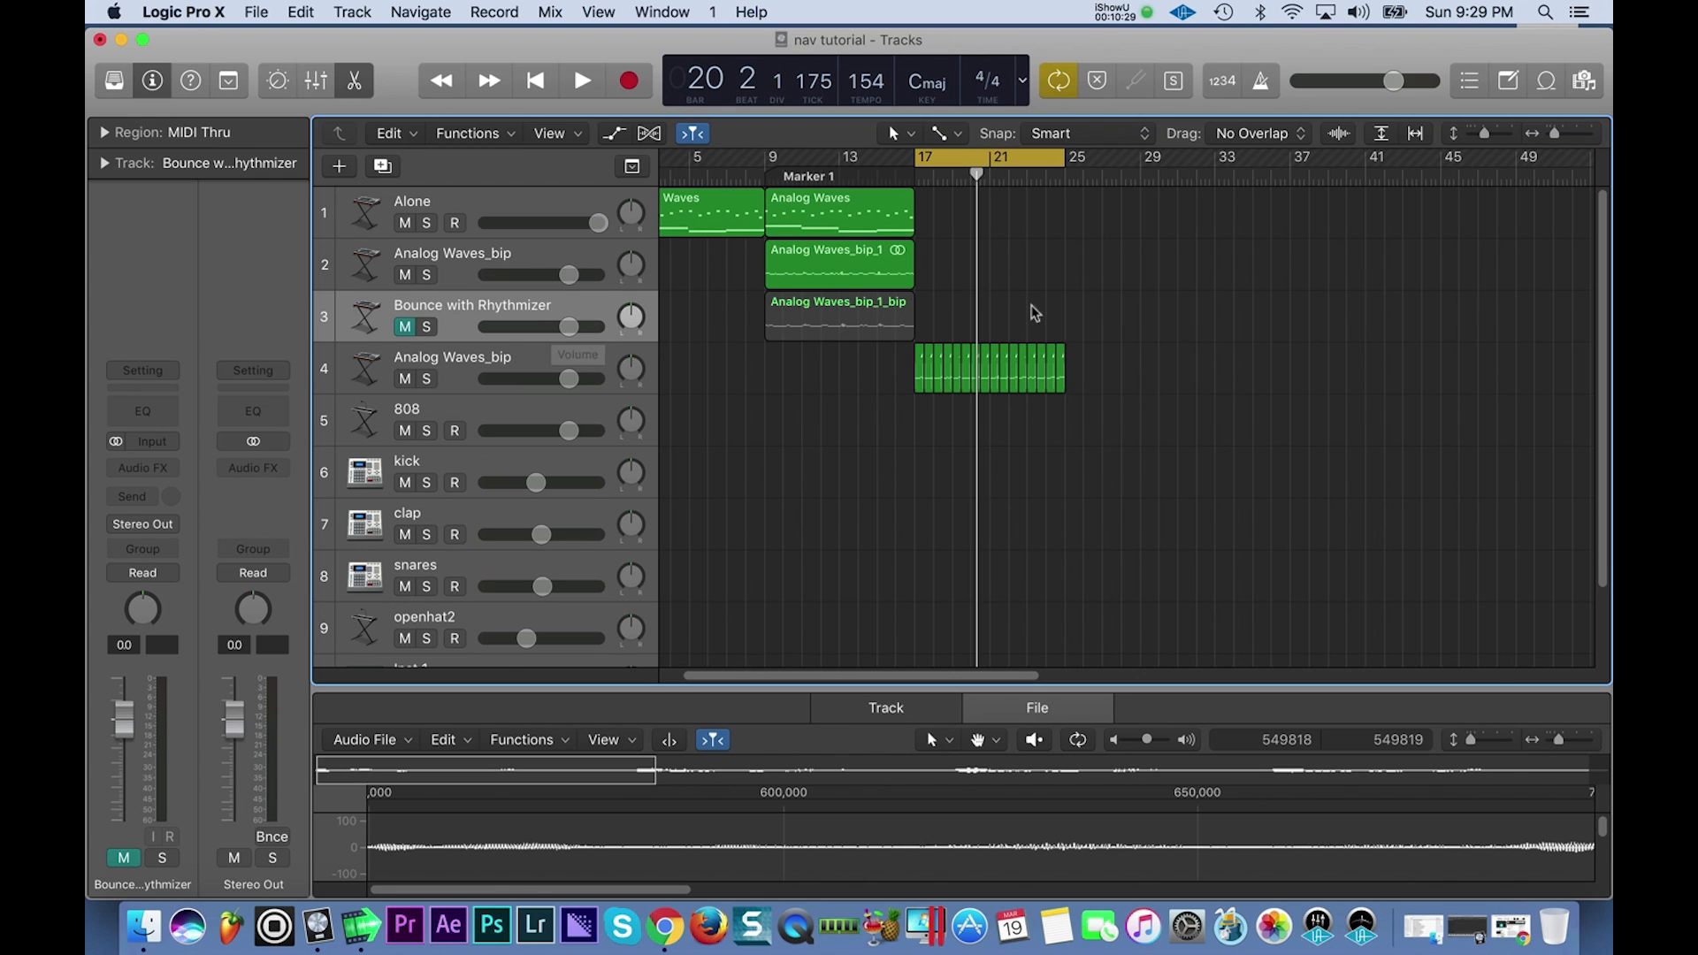
Extend the cycle range back to bar 1 so it spans bars 1 to 25.
scroll(1017, 175, "left", 3)
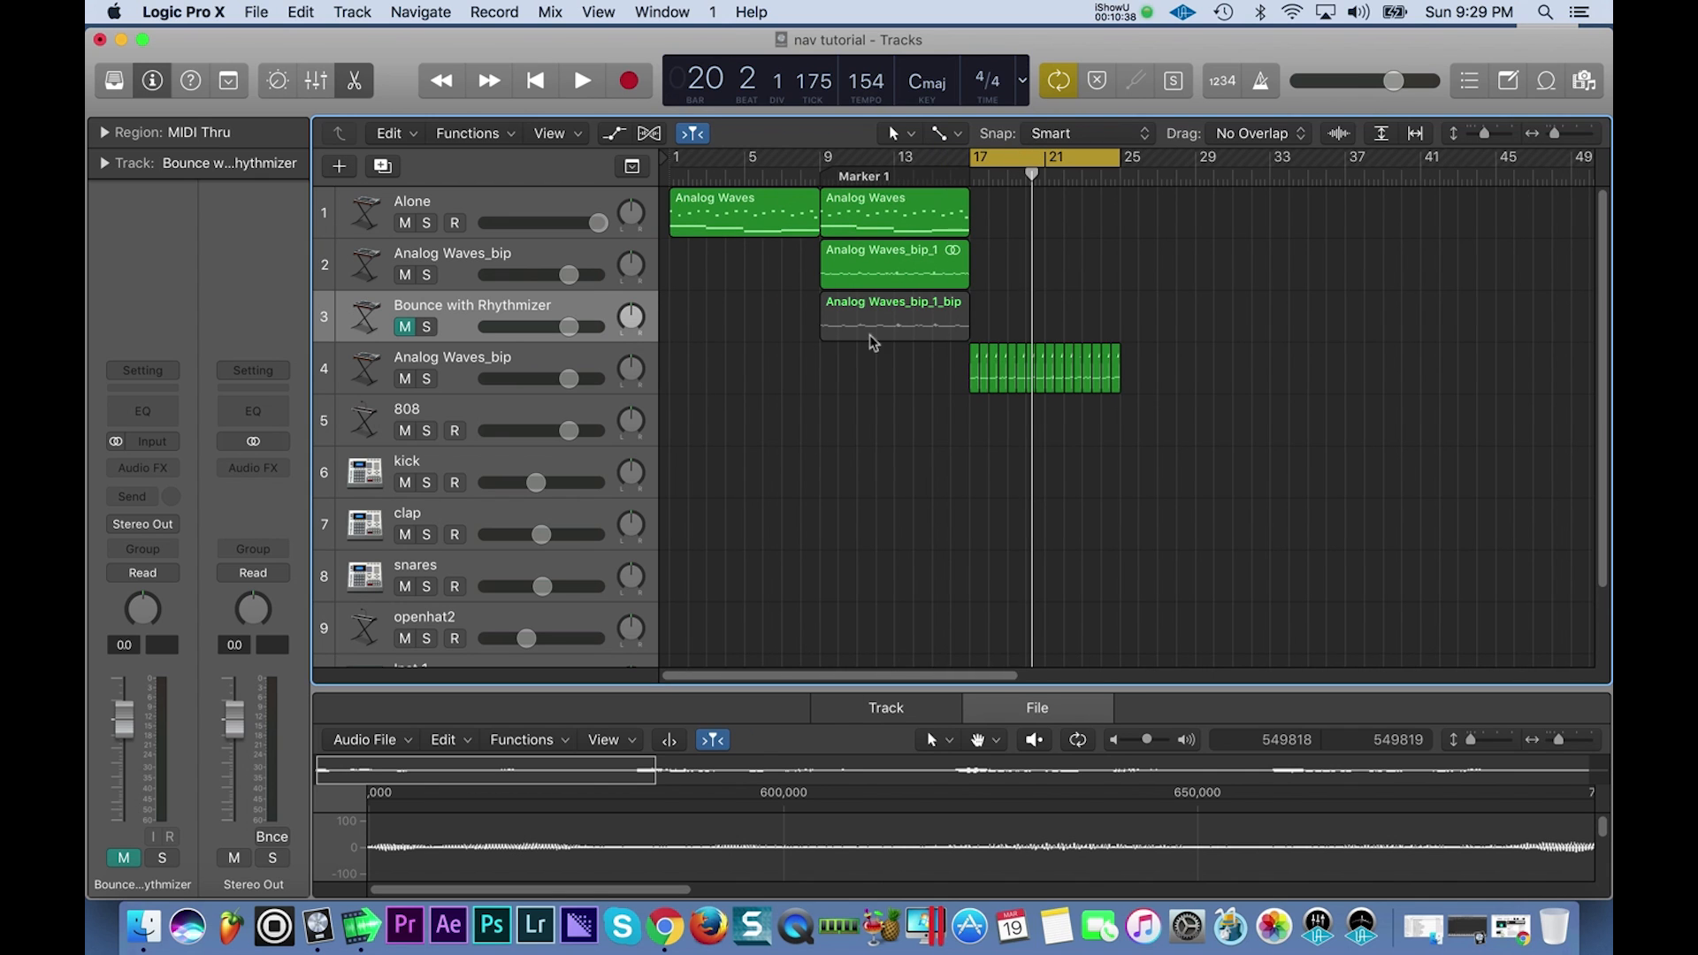
scroll(873, 344, "down", 2)
scroll(873, 344, "up", 2)
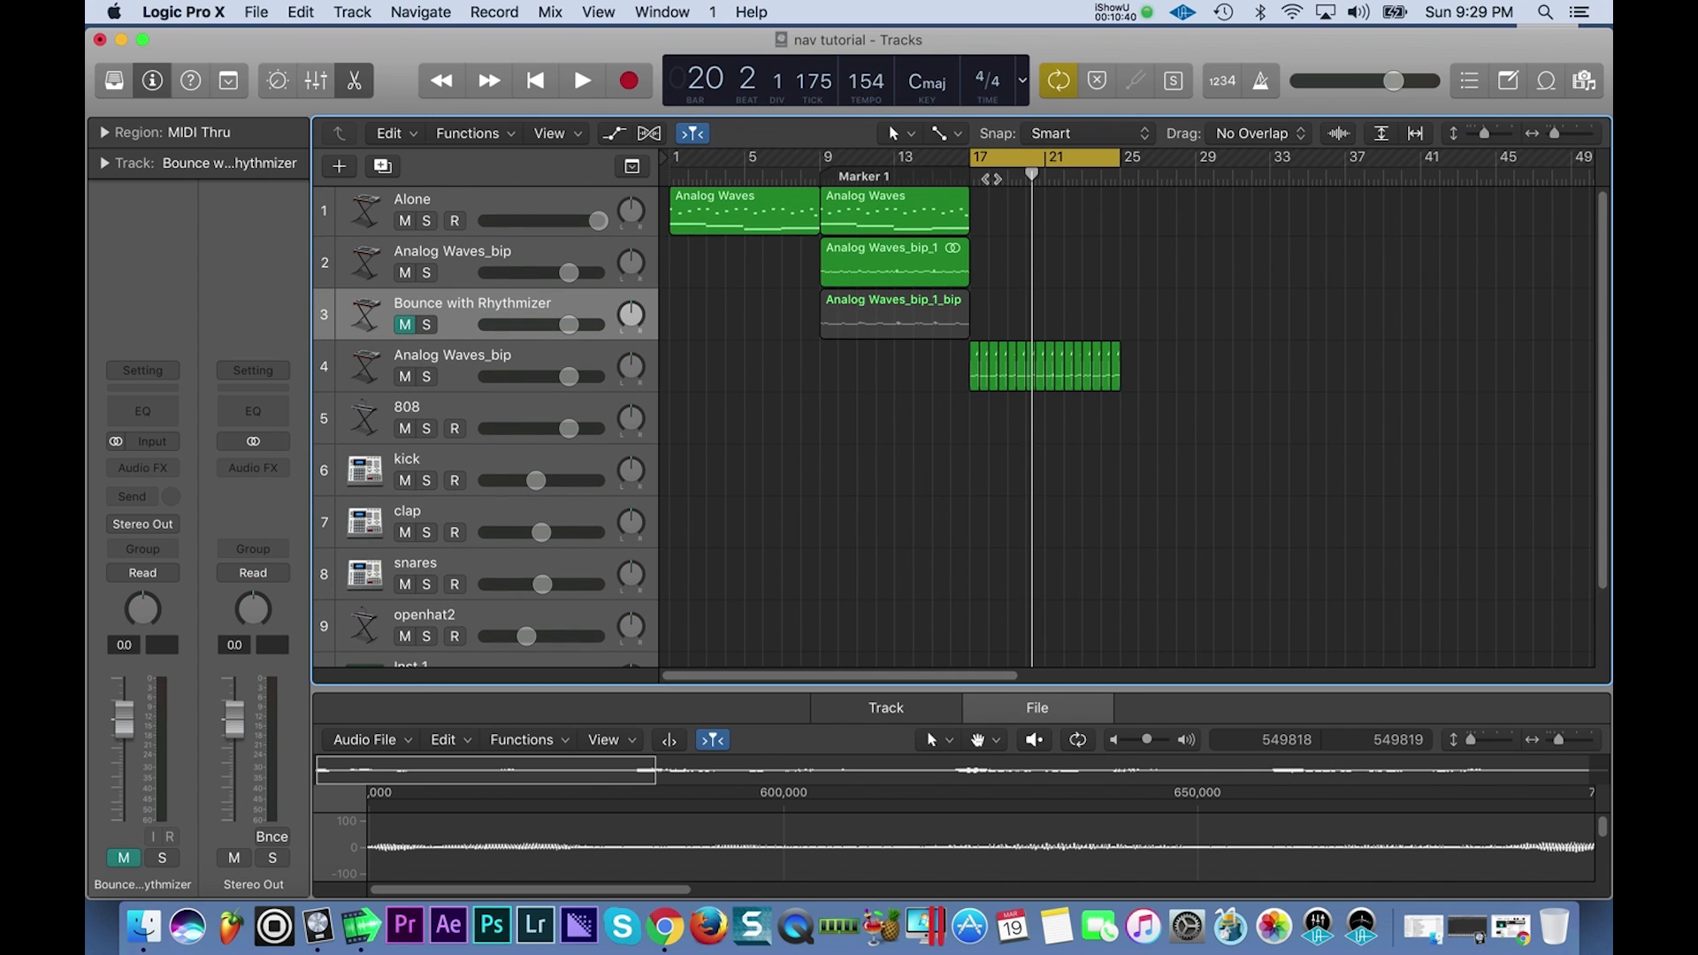
left_click_drag(973, 162, 672, 162)
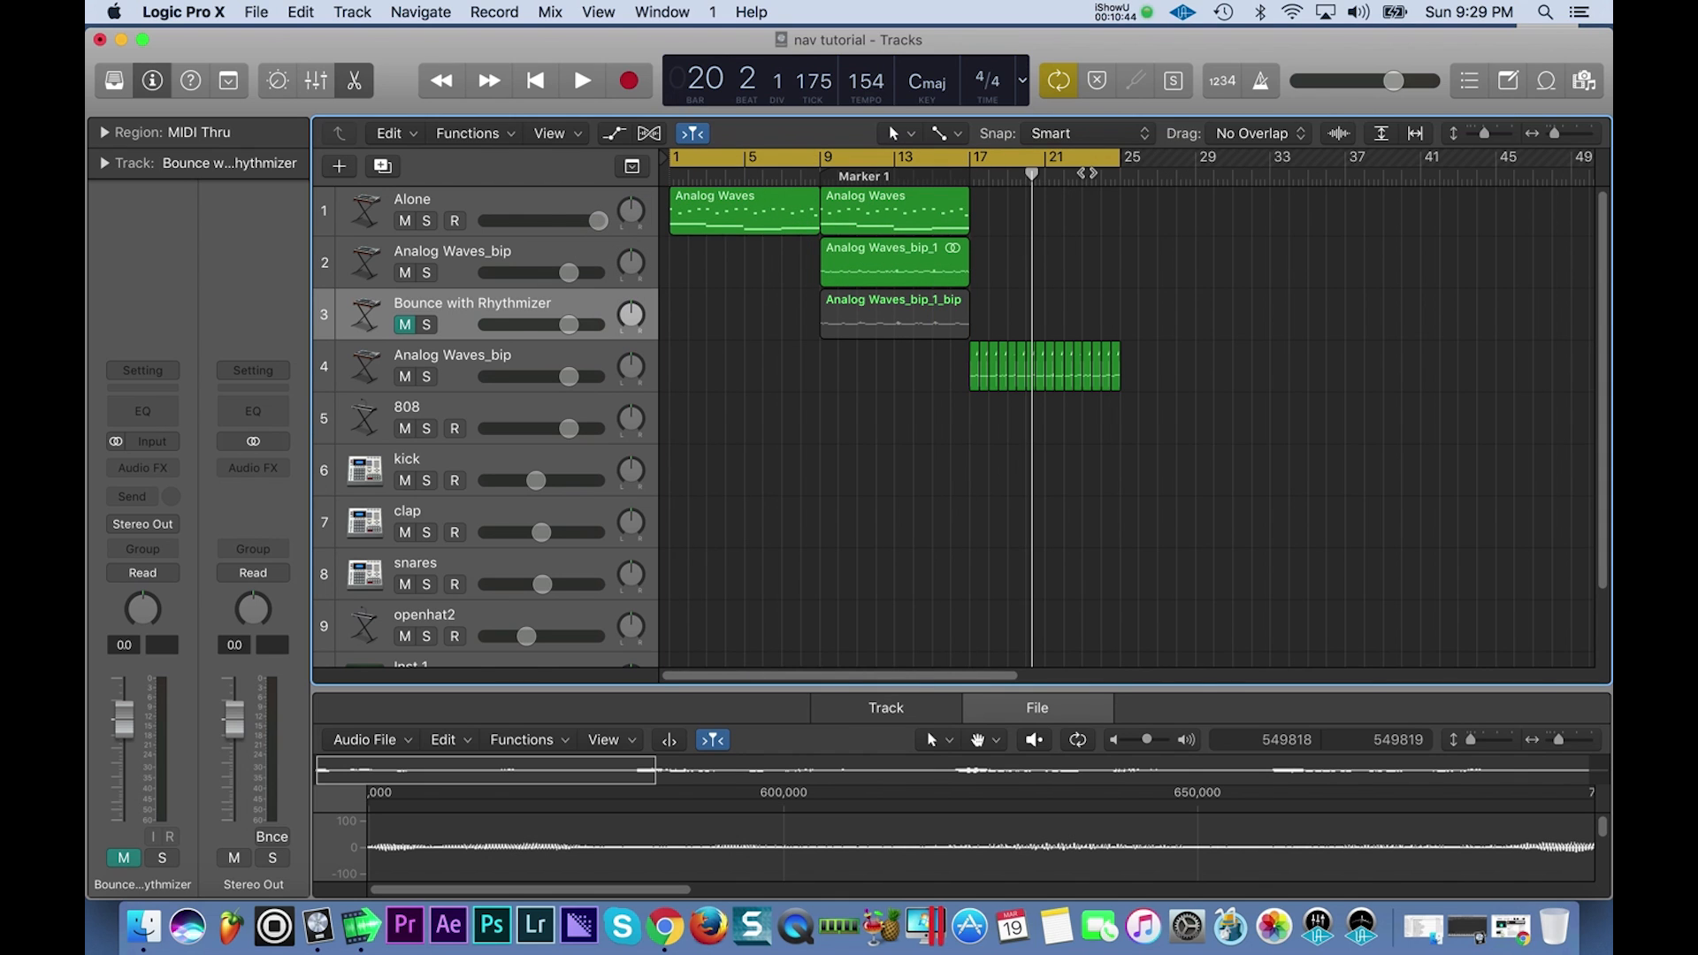
Play the arrangement from bar 1.
key("space")
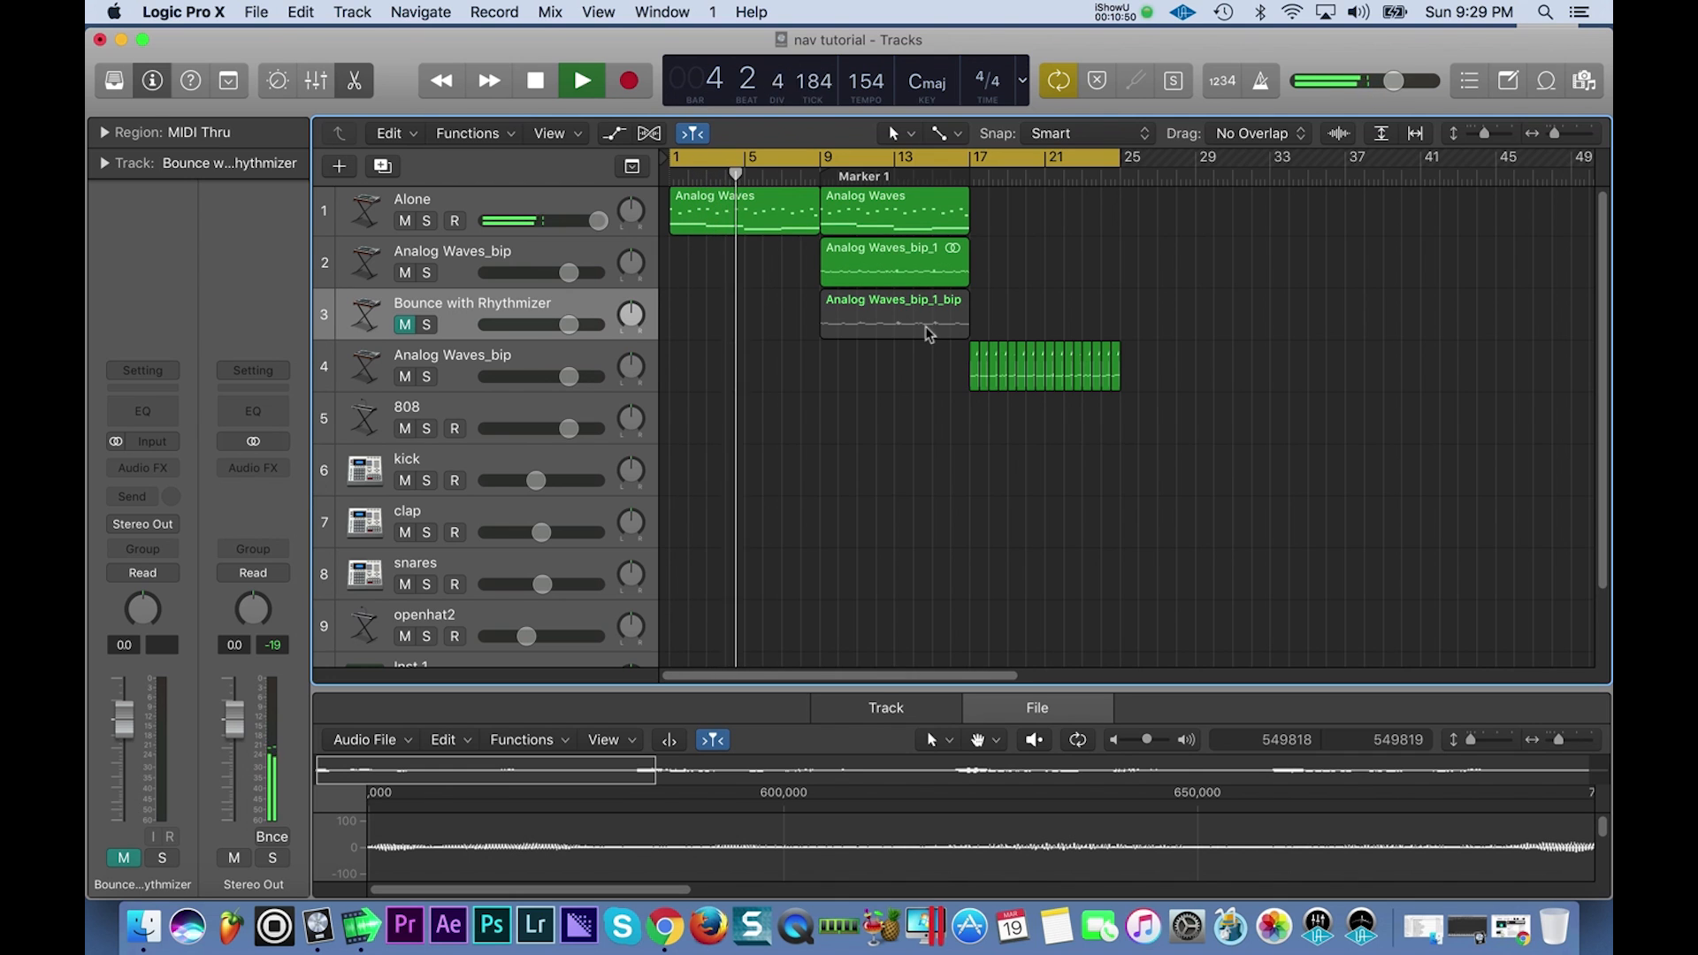
mouse_move(550, 301)
left_mouse_down()
mouse_move(549, 221)
mouse_move(550, 305)
left_mouse_up()
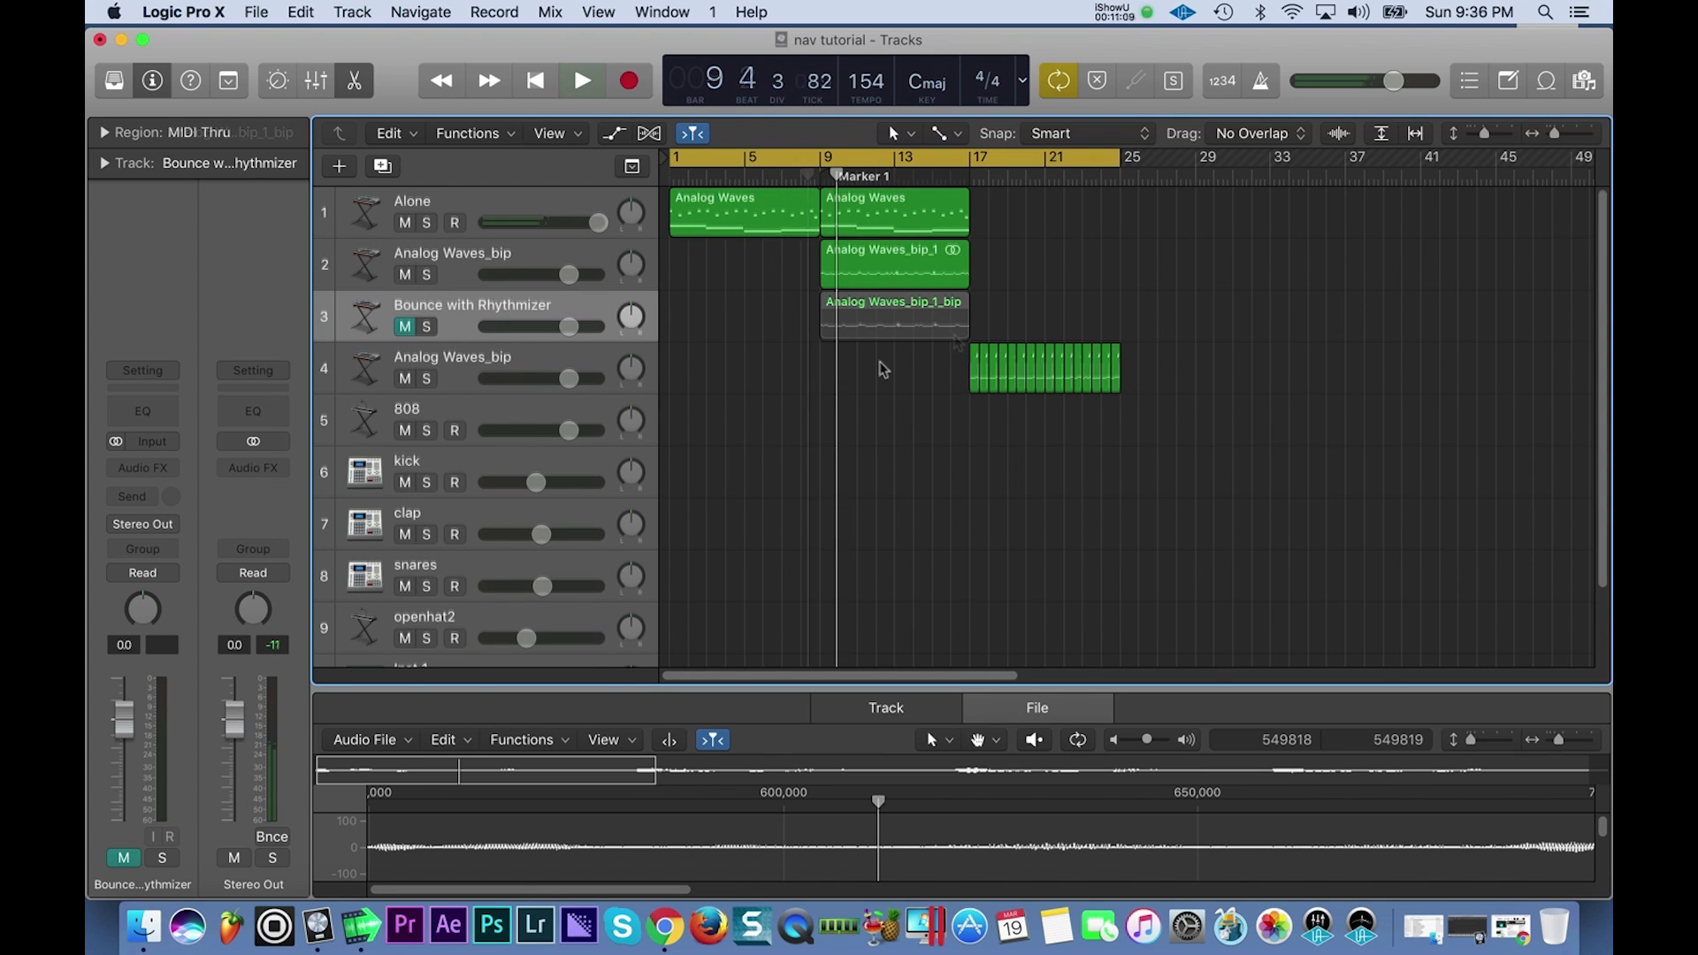
Set the cycle range to bars 9 to 17 and play it with the snares track selected.
left_click(982, 160)
left_click_drag(967, 160, 890, 160)
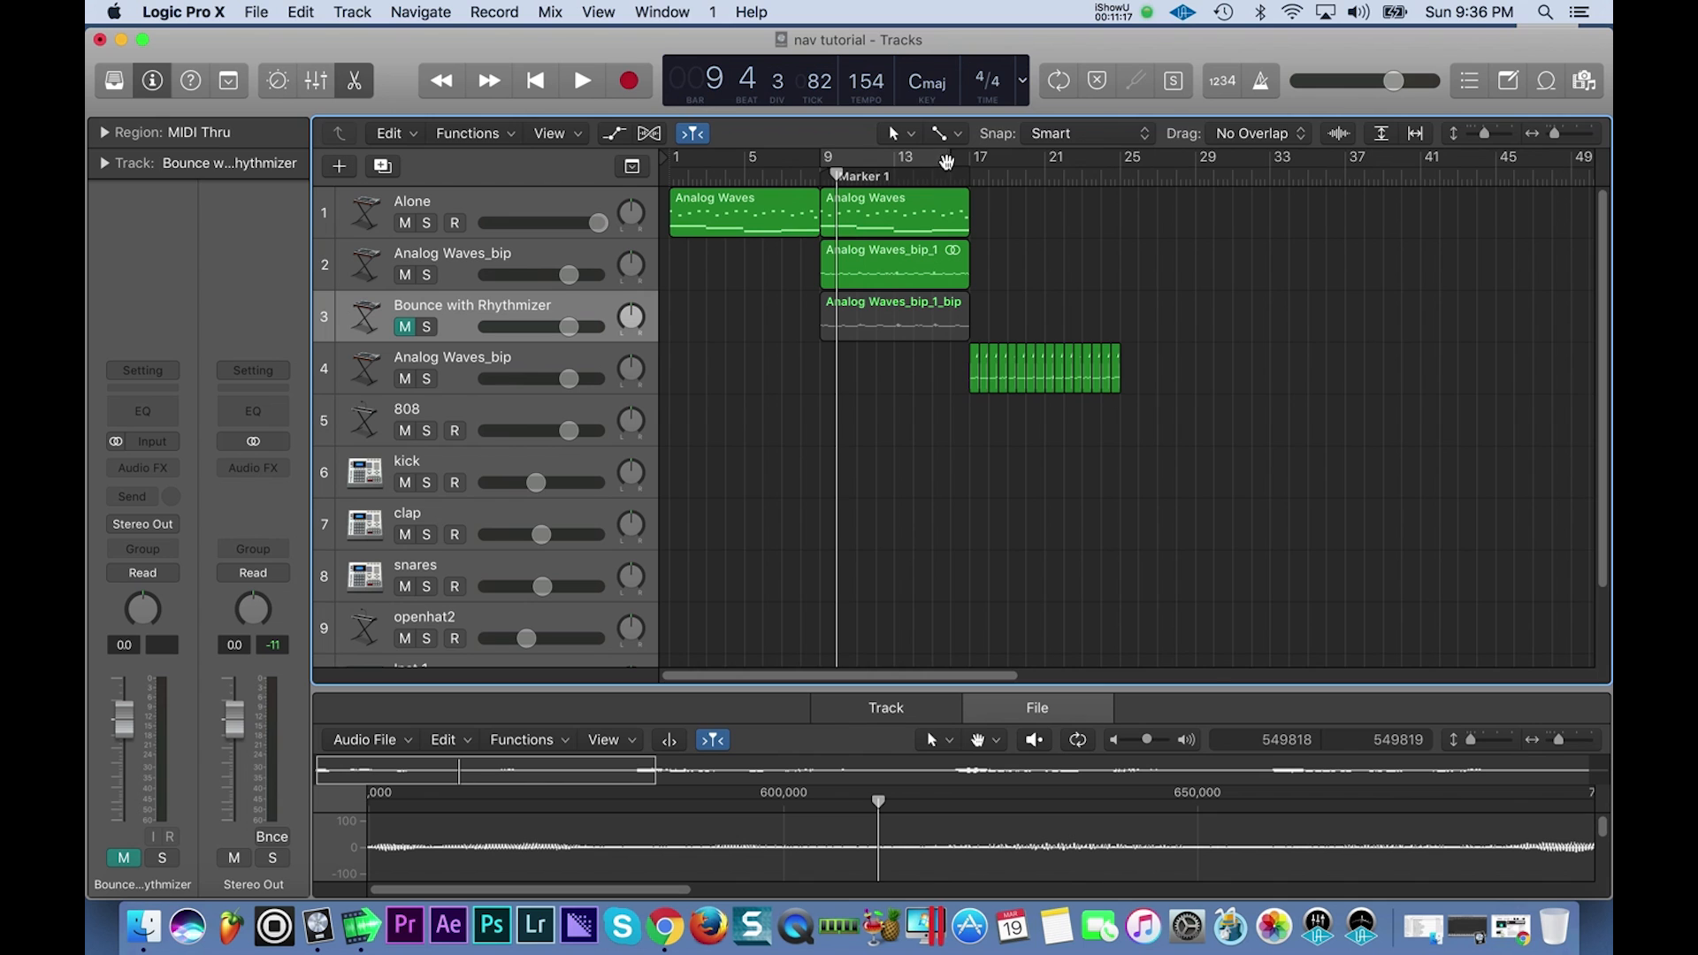
left_click_drag(948, 162, 969, 162)
key("space")
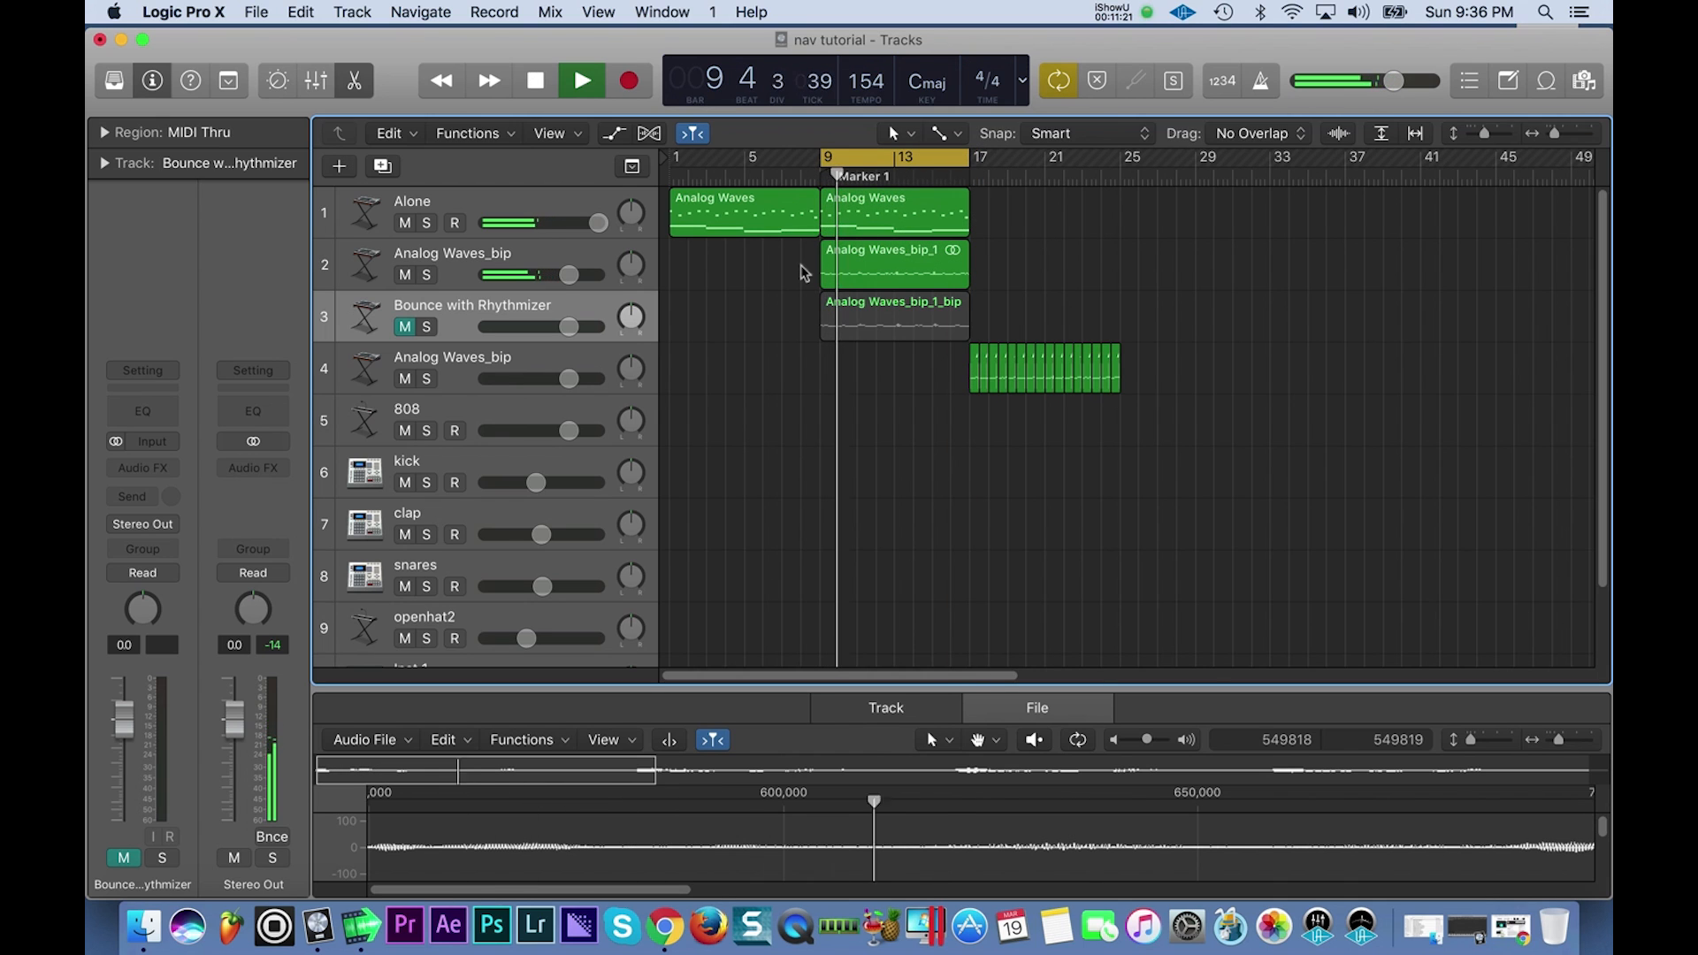
left_click(480, 563)
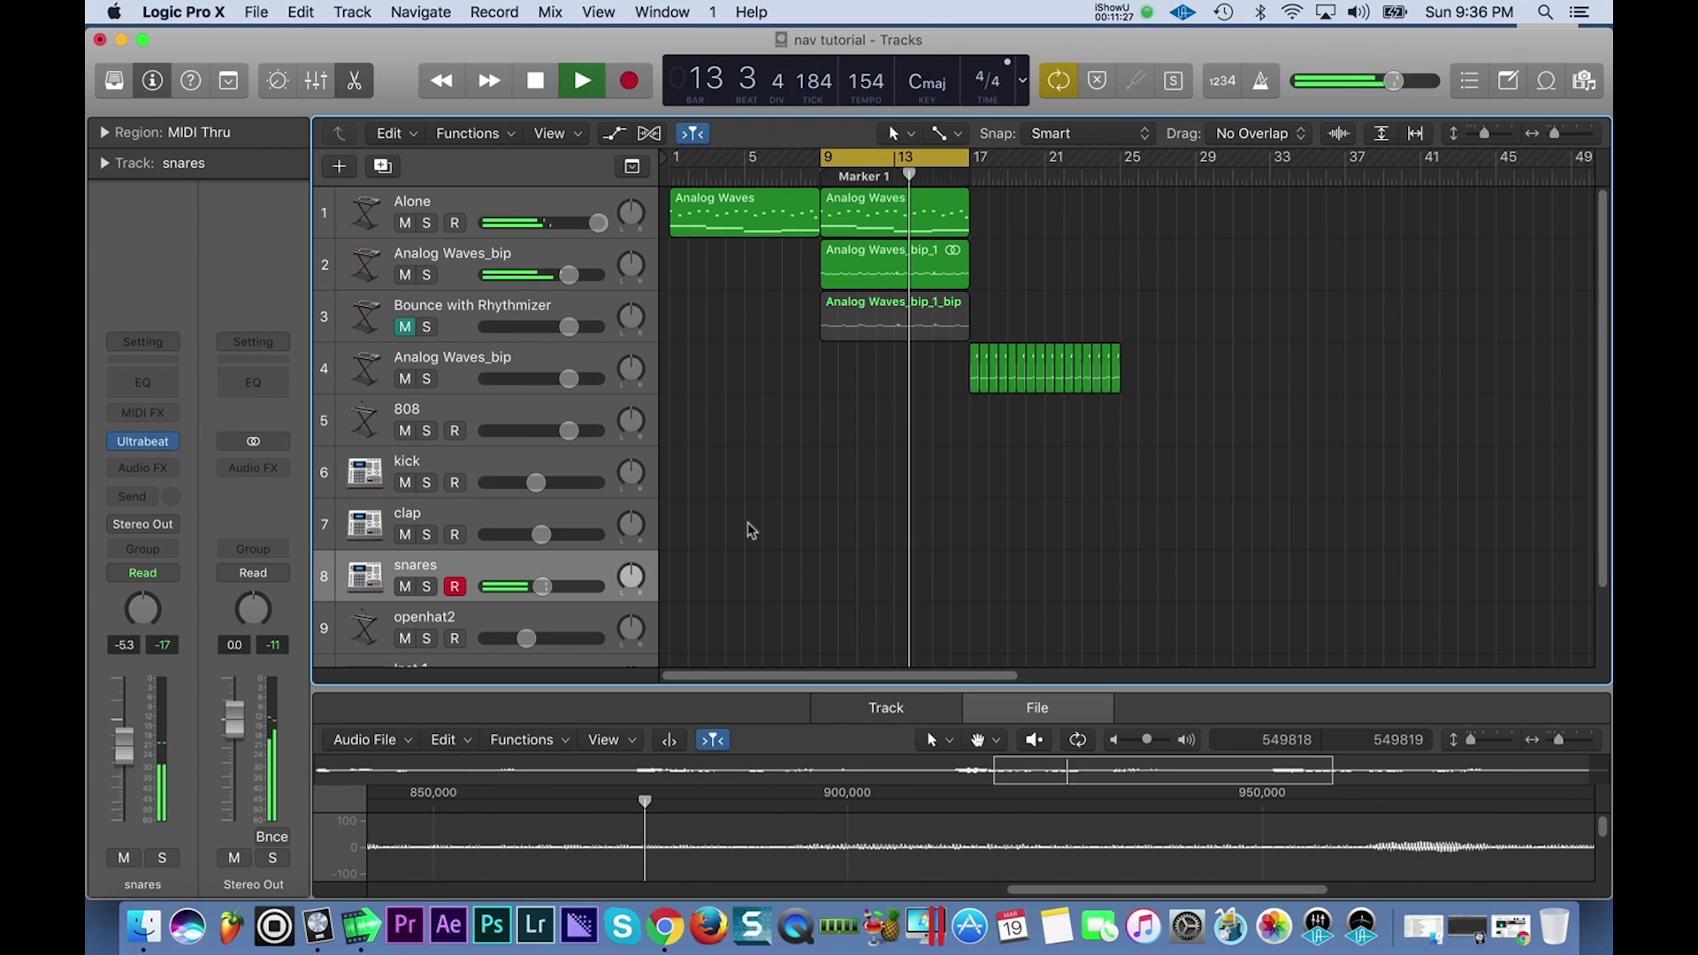
key("space")
key("r")
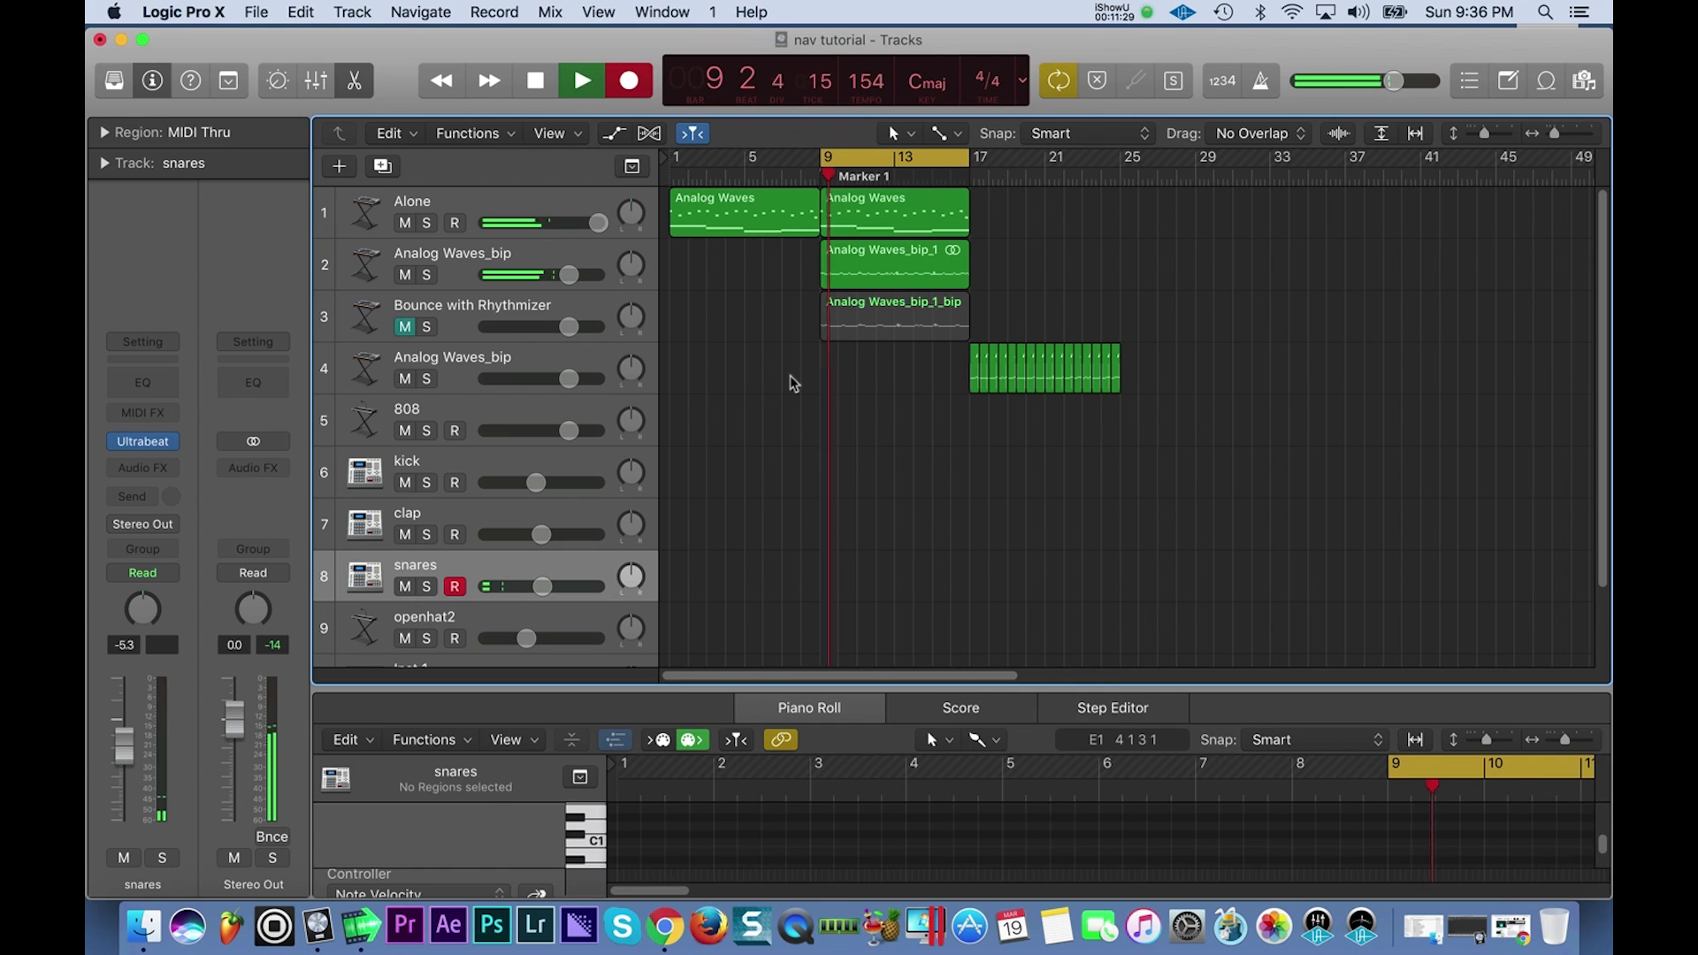
key("space")
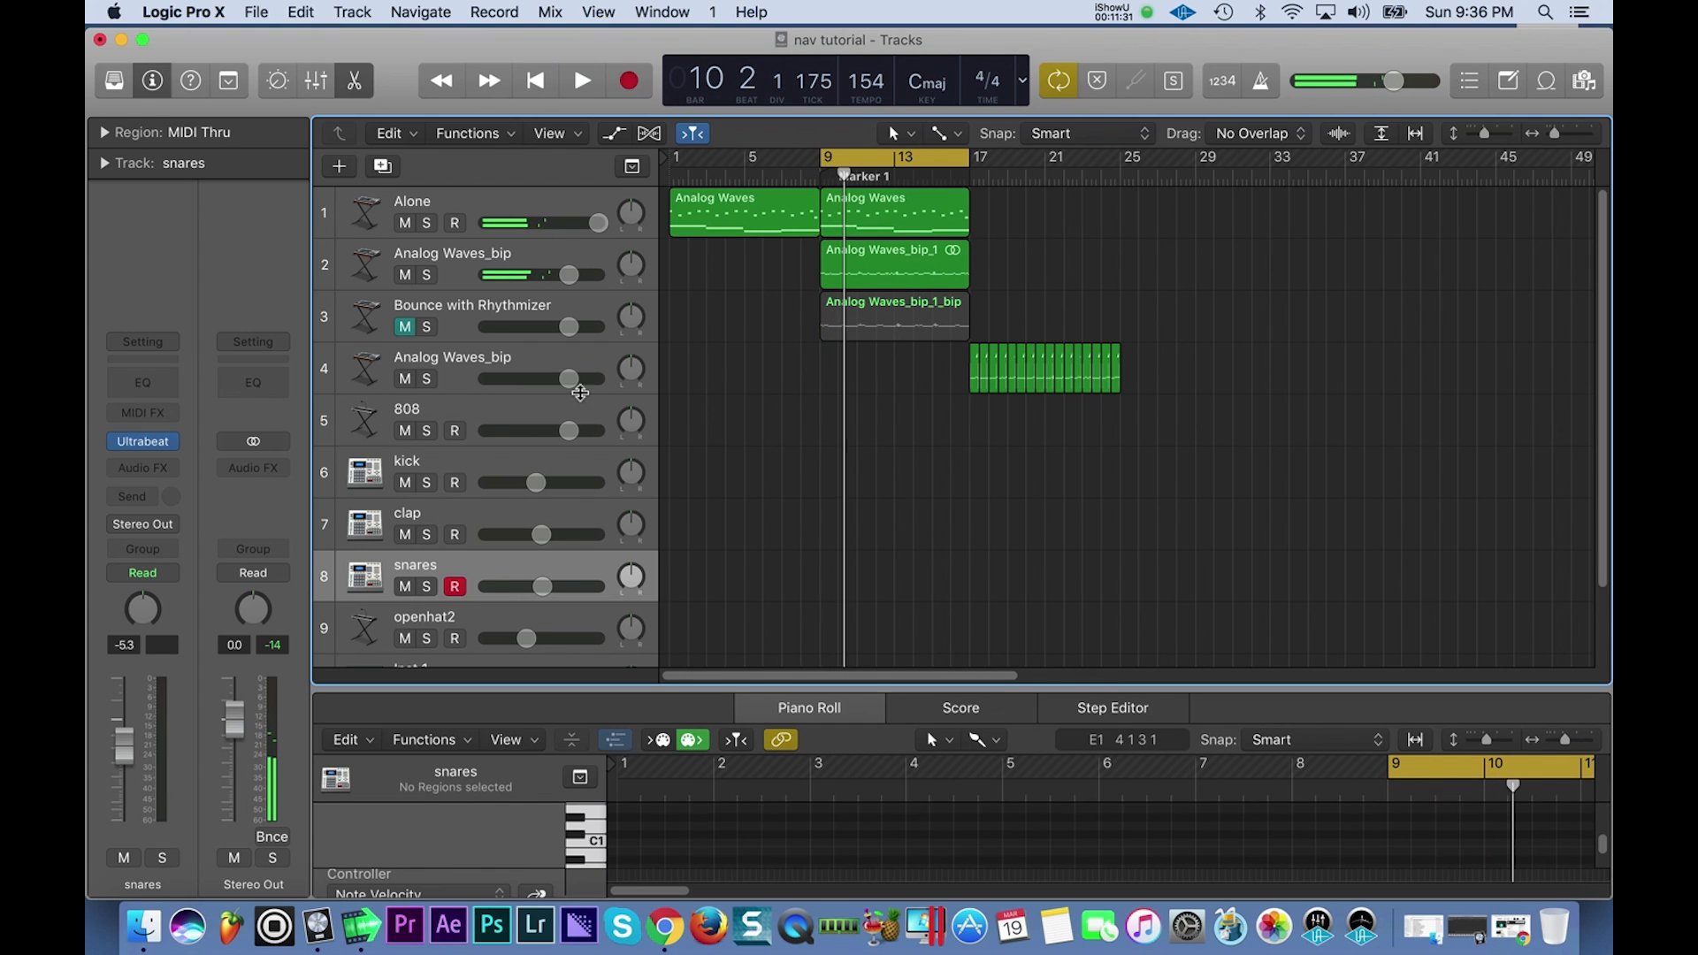
key("r")
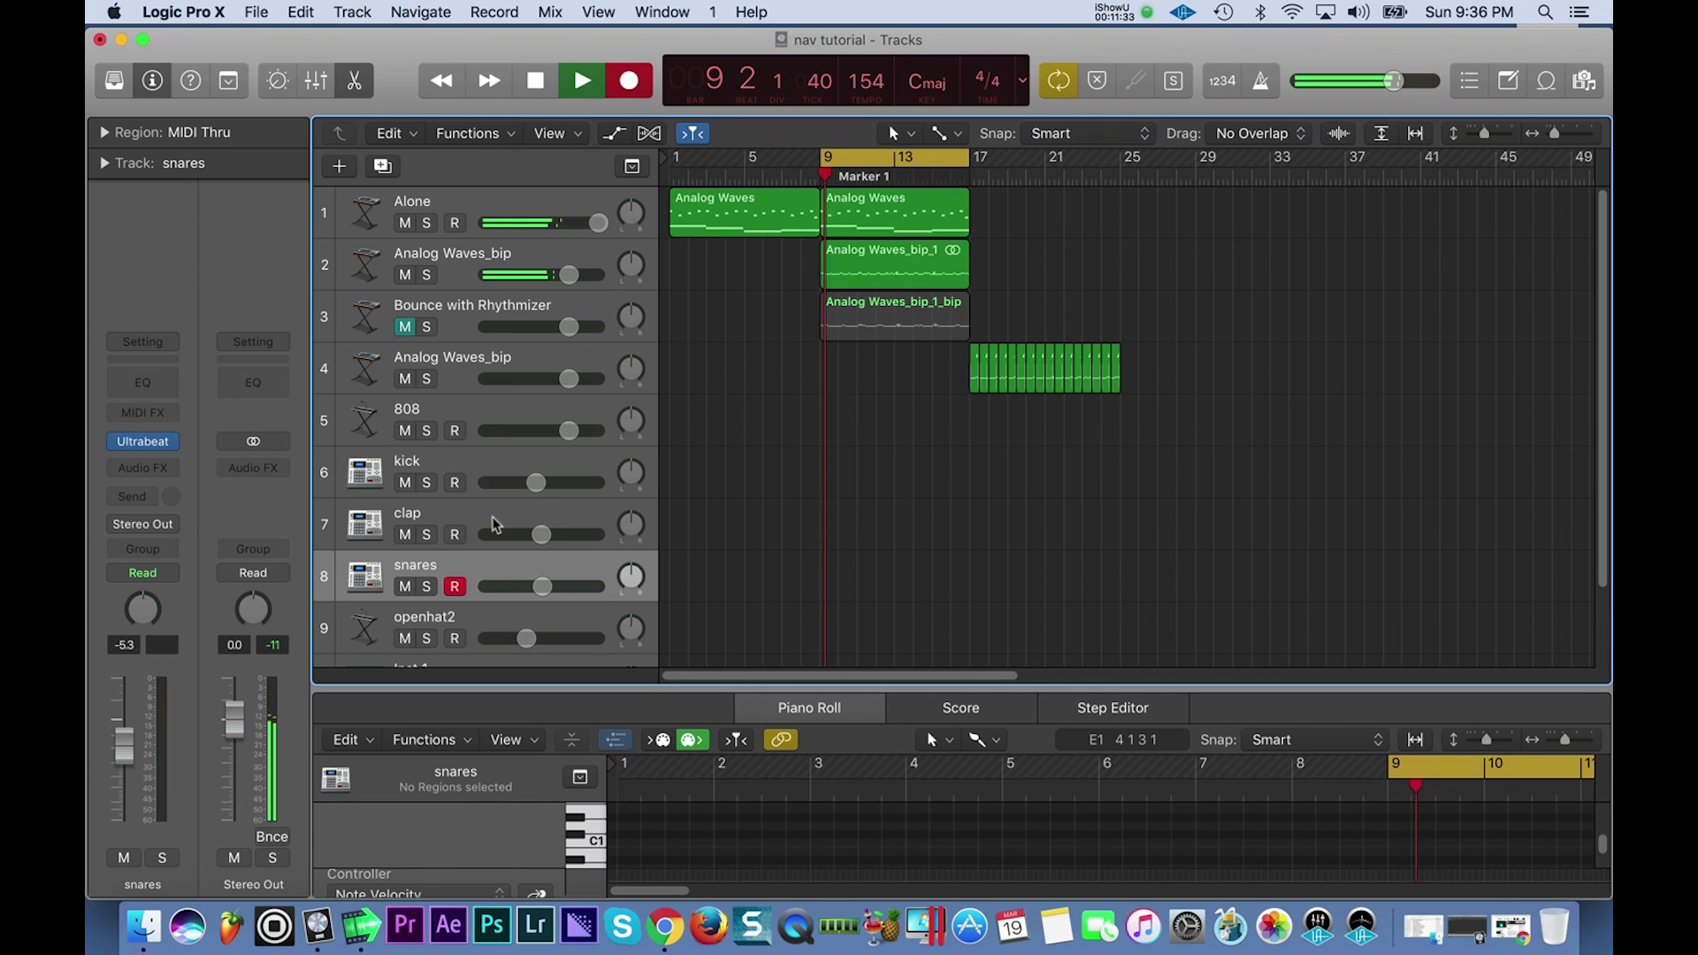
key("space")
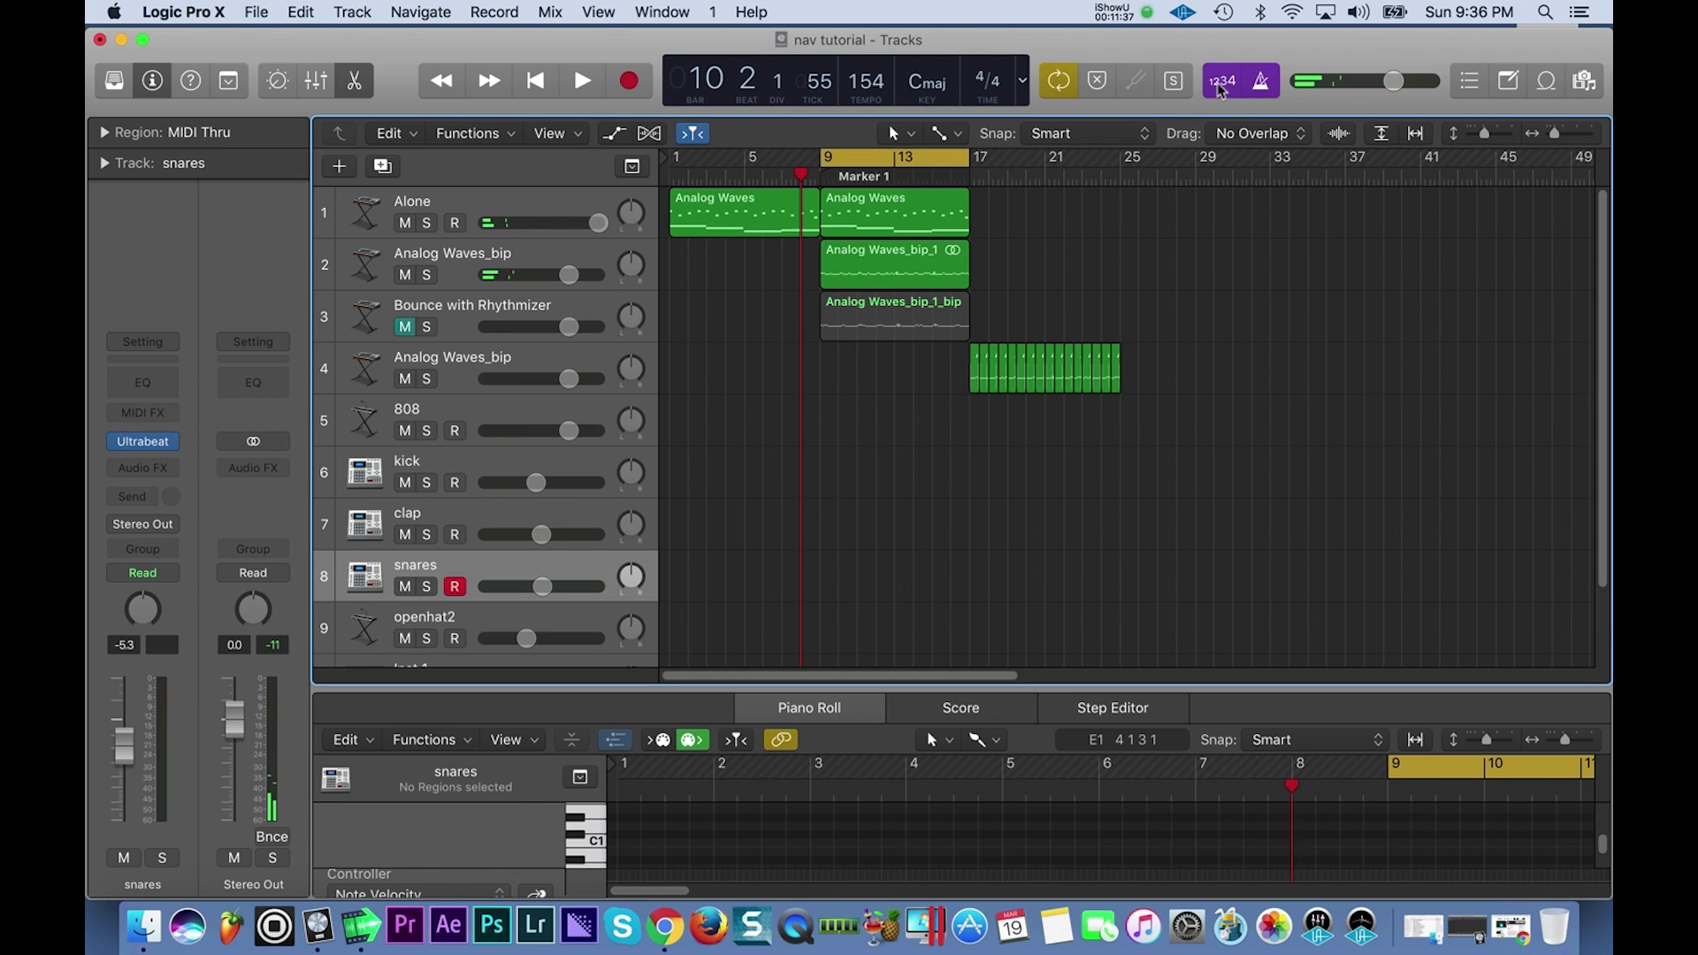
Record a four-bar snare pattern from bar 9 on the snares track with count-in and metronome on, and quantize its notes.
key("r")
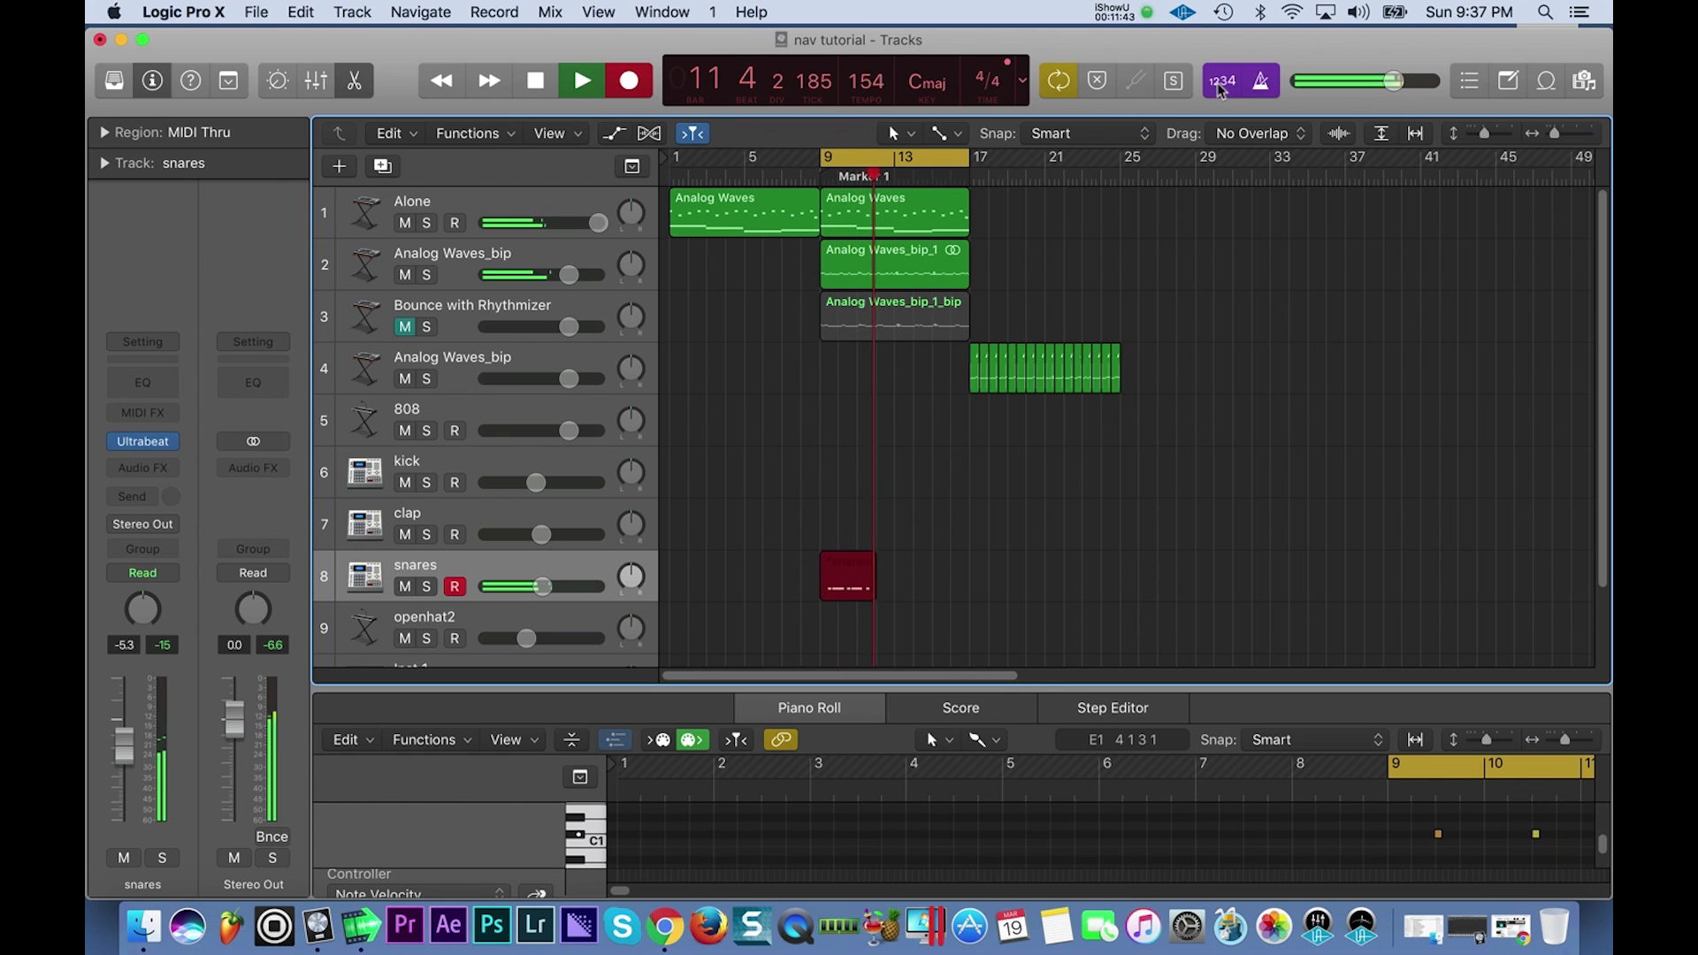
key("space")
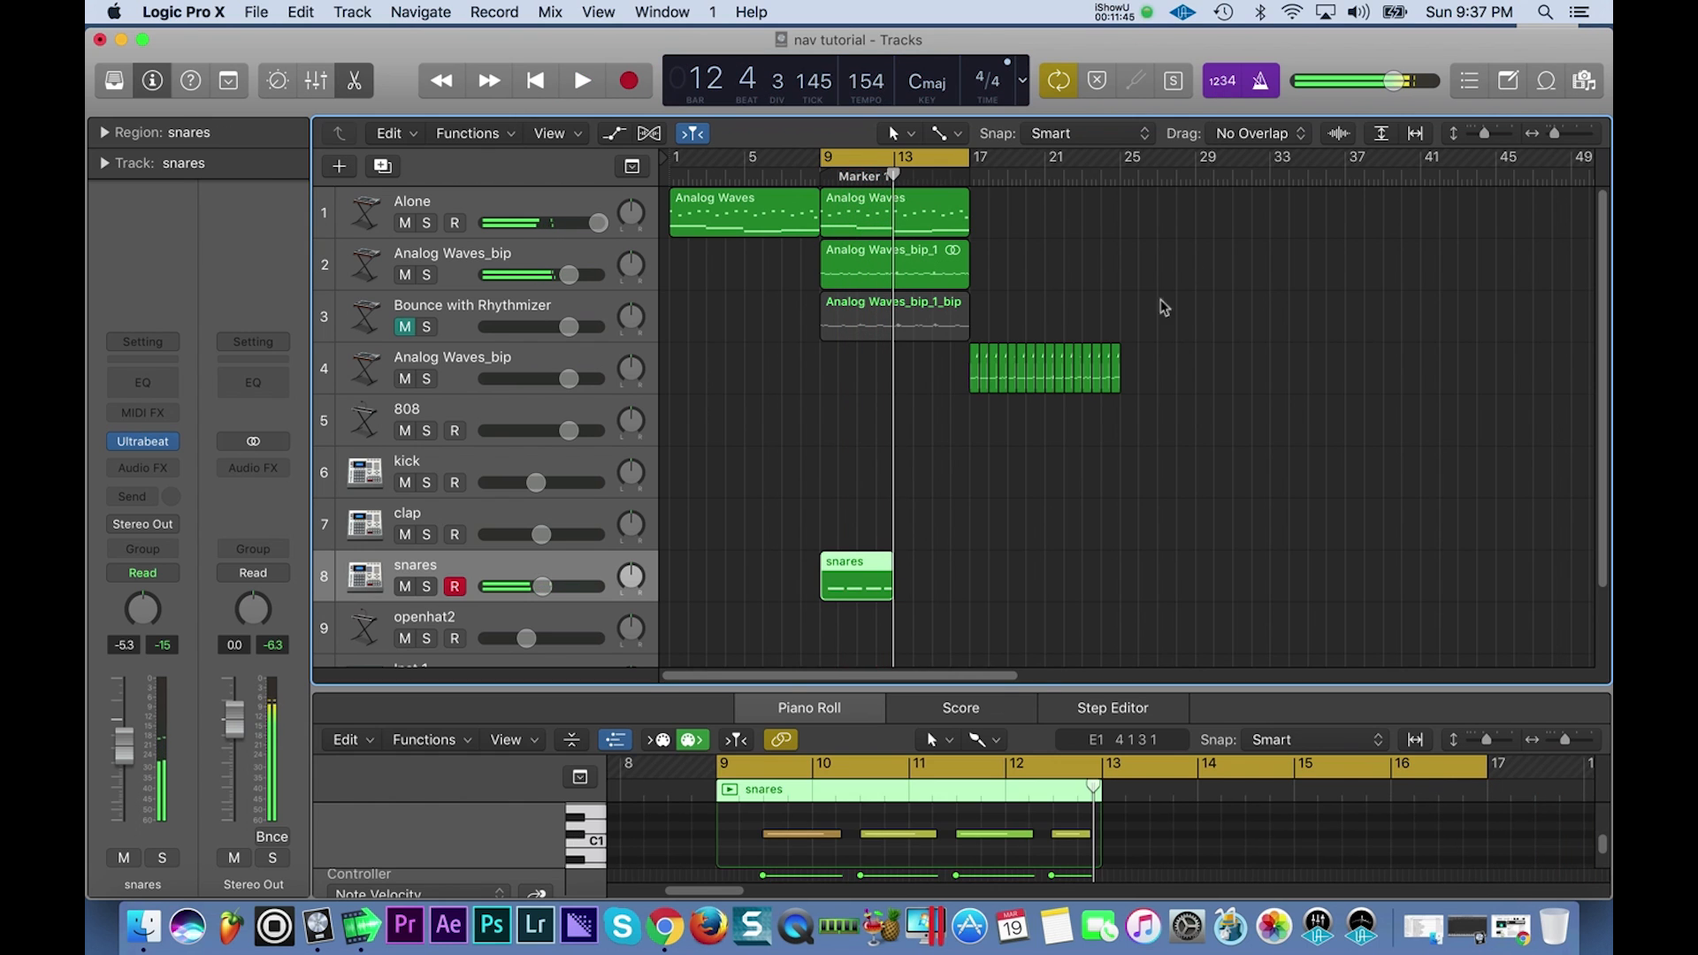
left_click(798, 824)
key("super+a")
key("q")
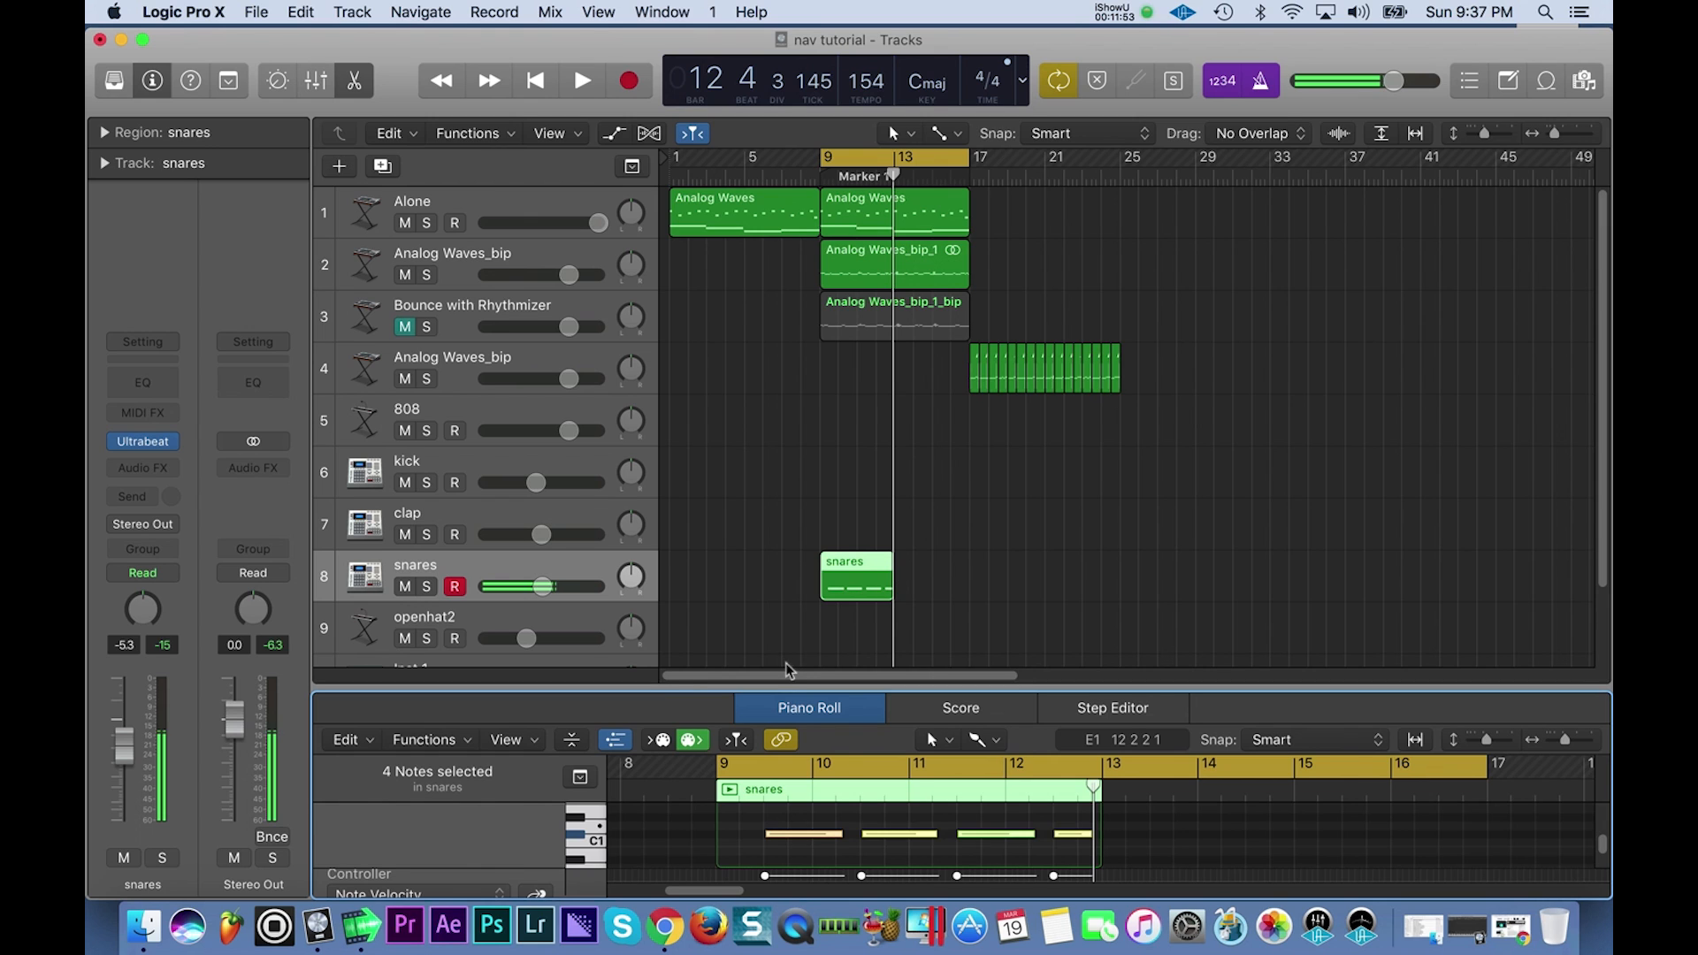
Overdub extra short snare hits into the snares region at bar 9 and play the pattern back.
key("space")
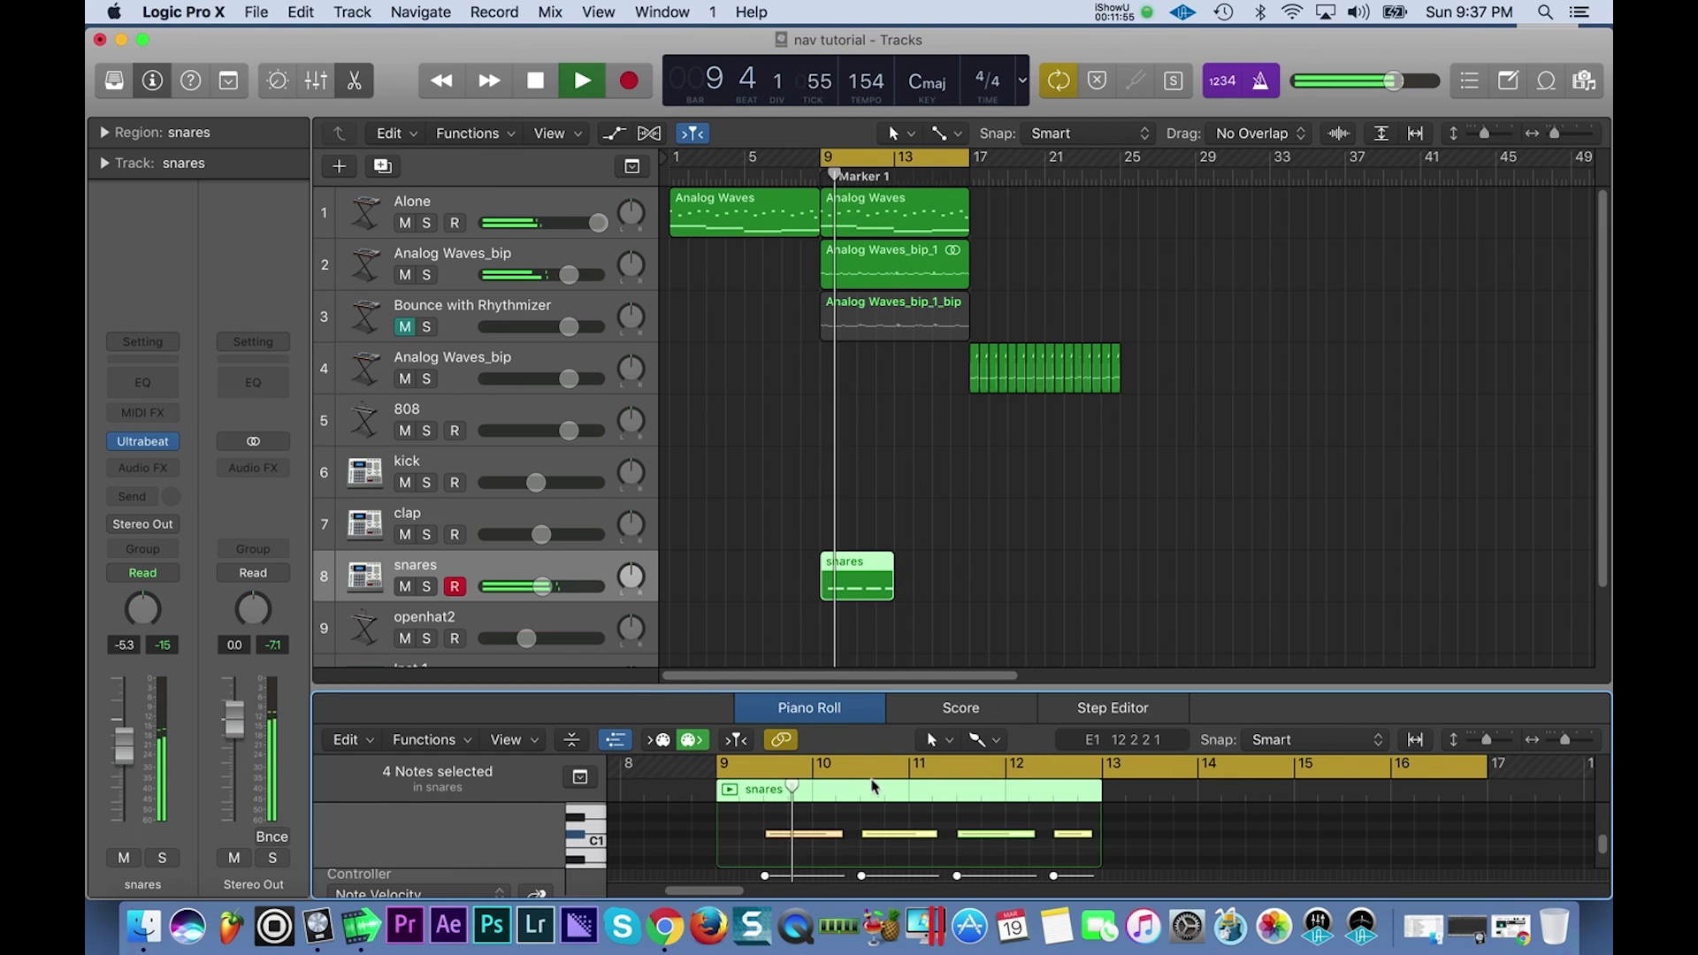
key("r")
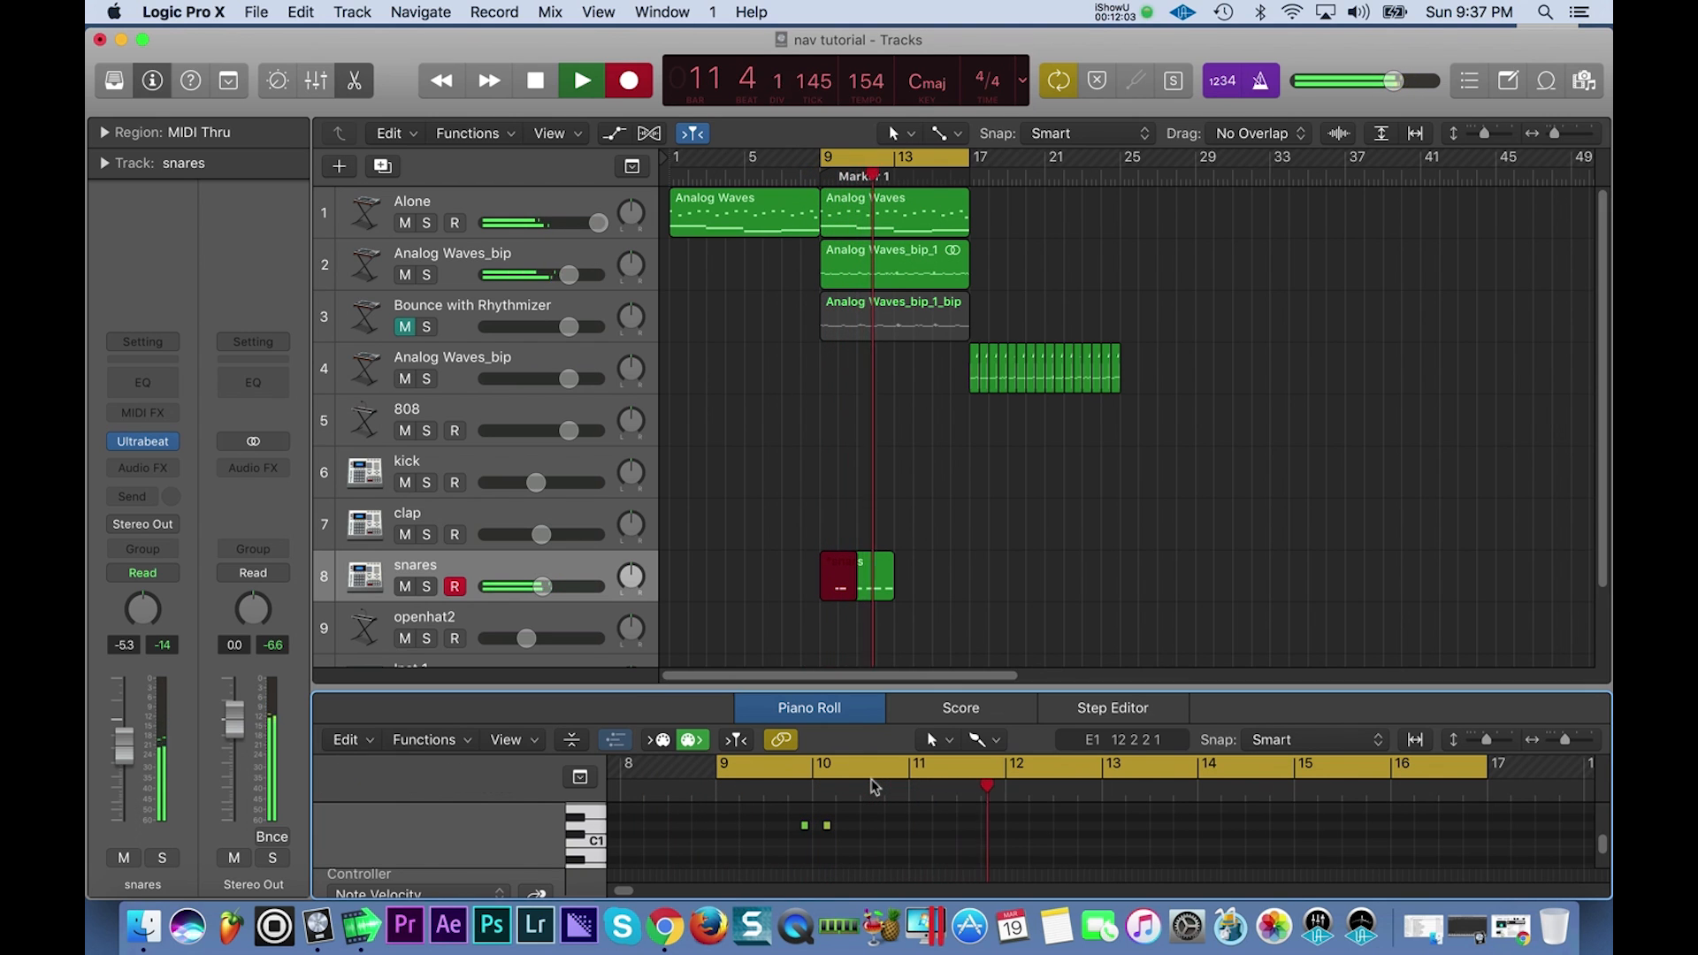
key("space")
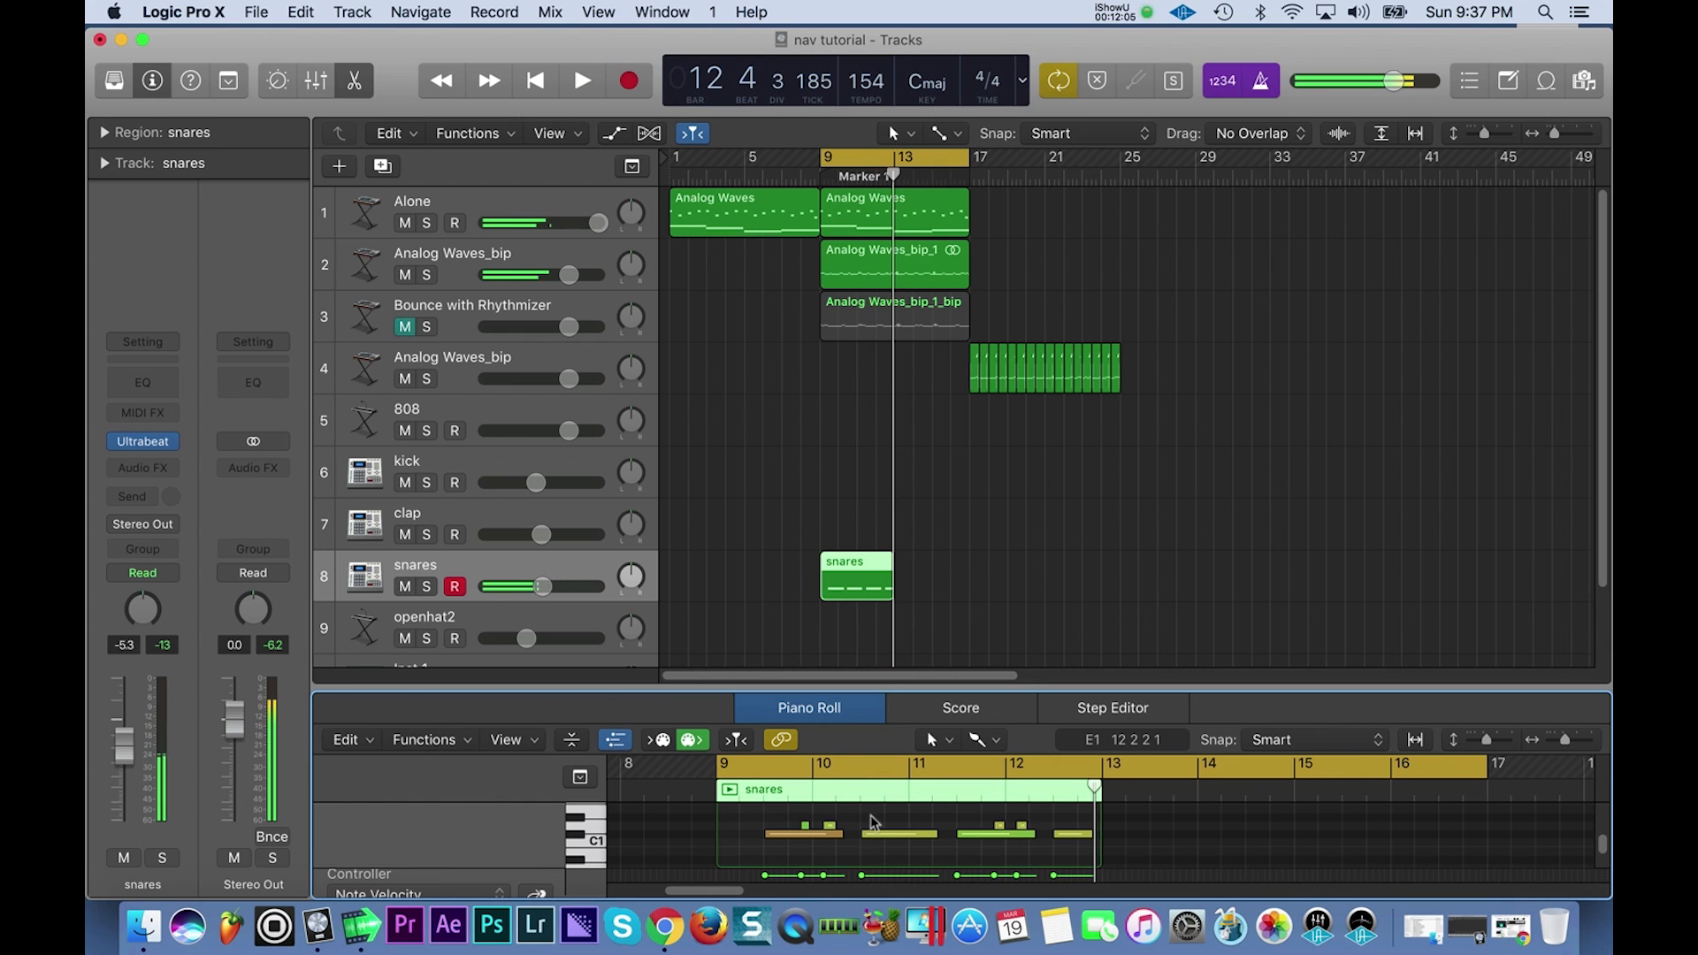
key("super+a")
key("space")
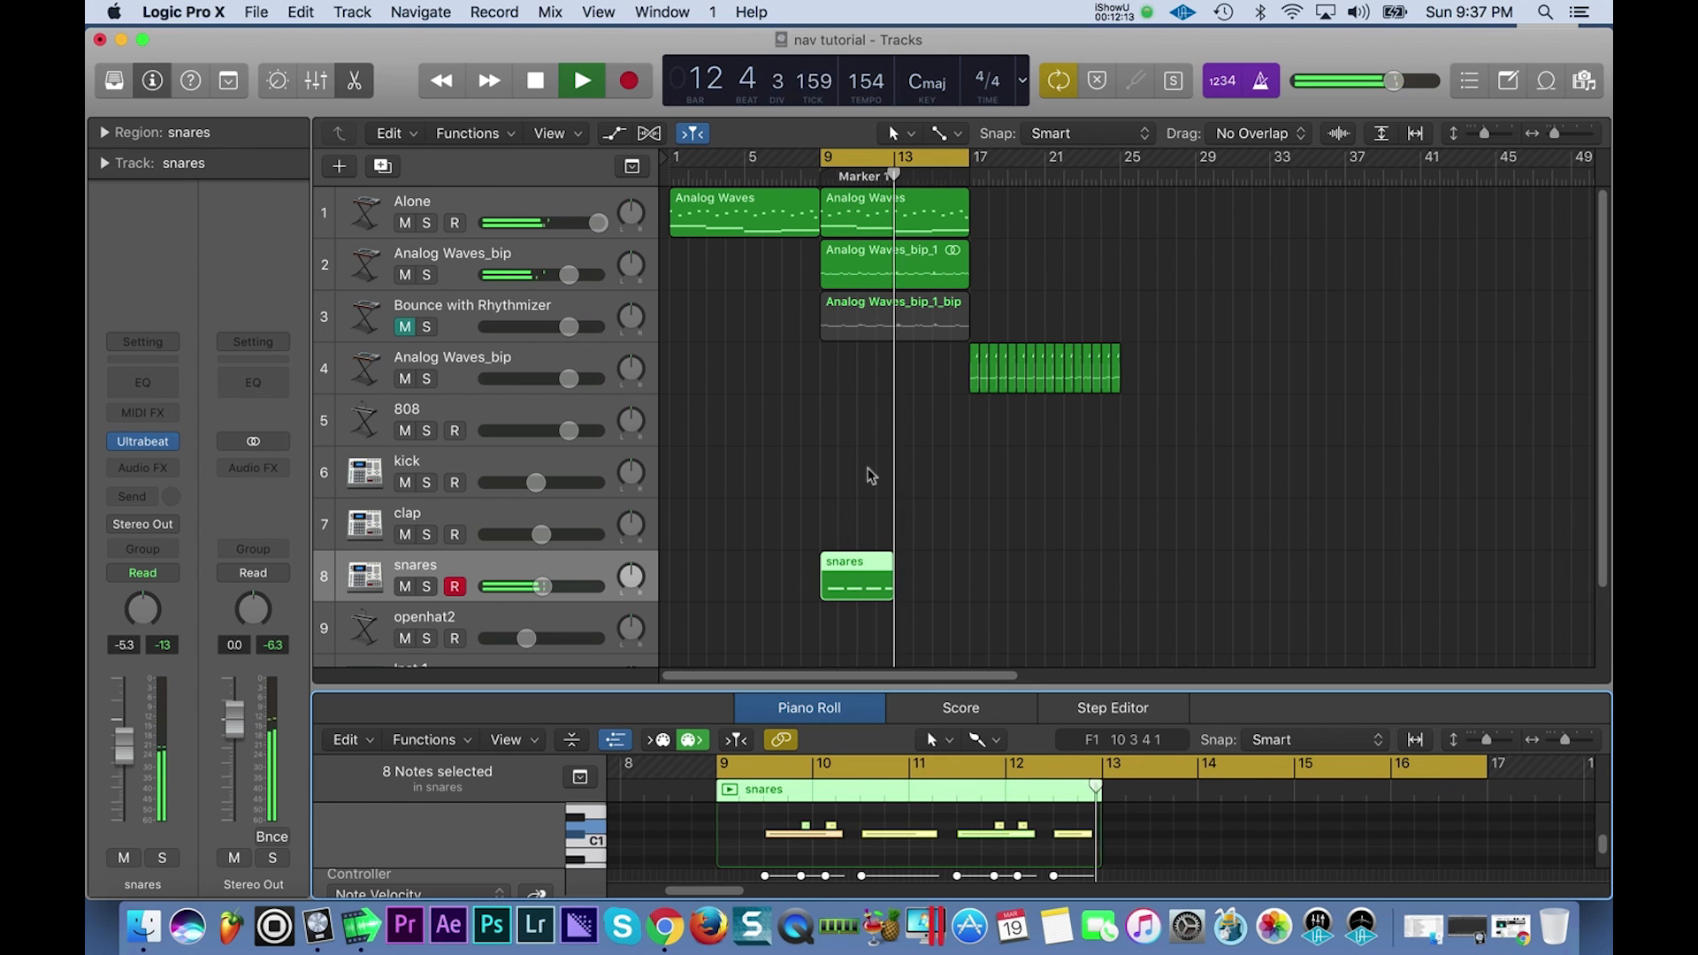
Loop the snares region up to bar 17 with two repetitions and play the cycle range.
key("space")
left_click_drag(900, 566, 967, 567)
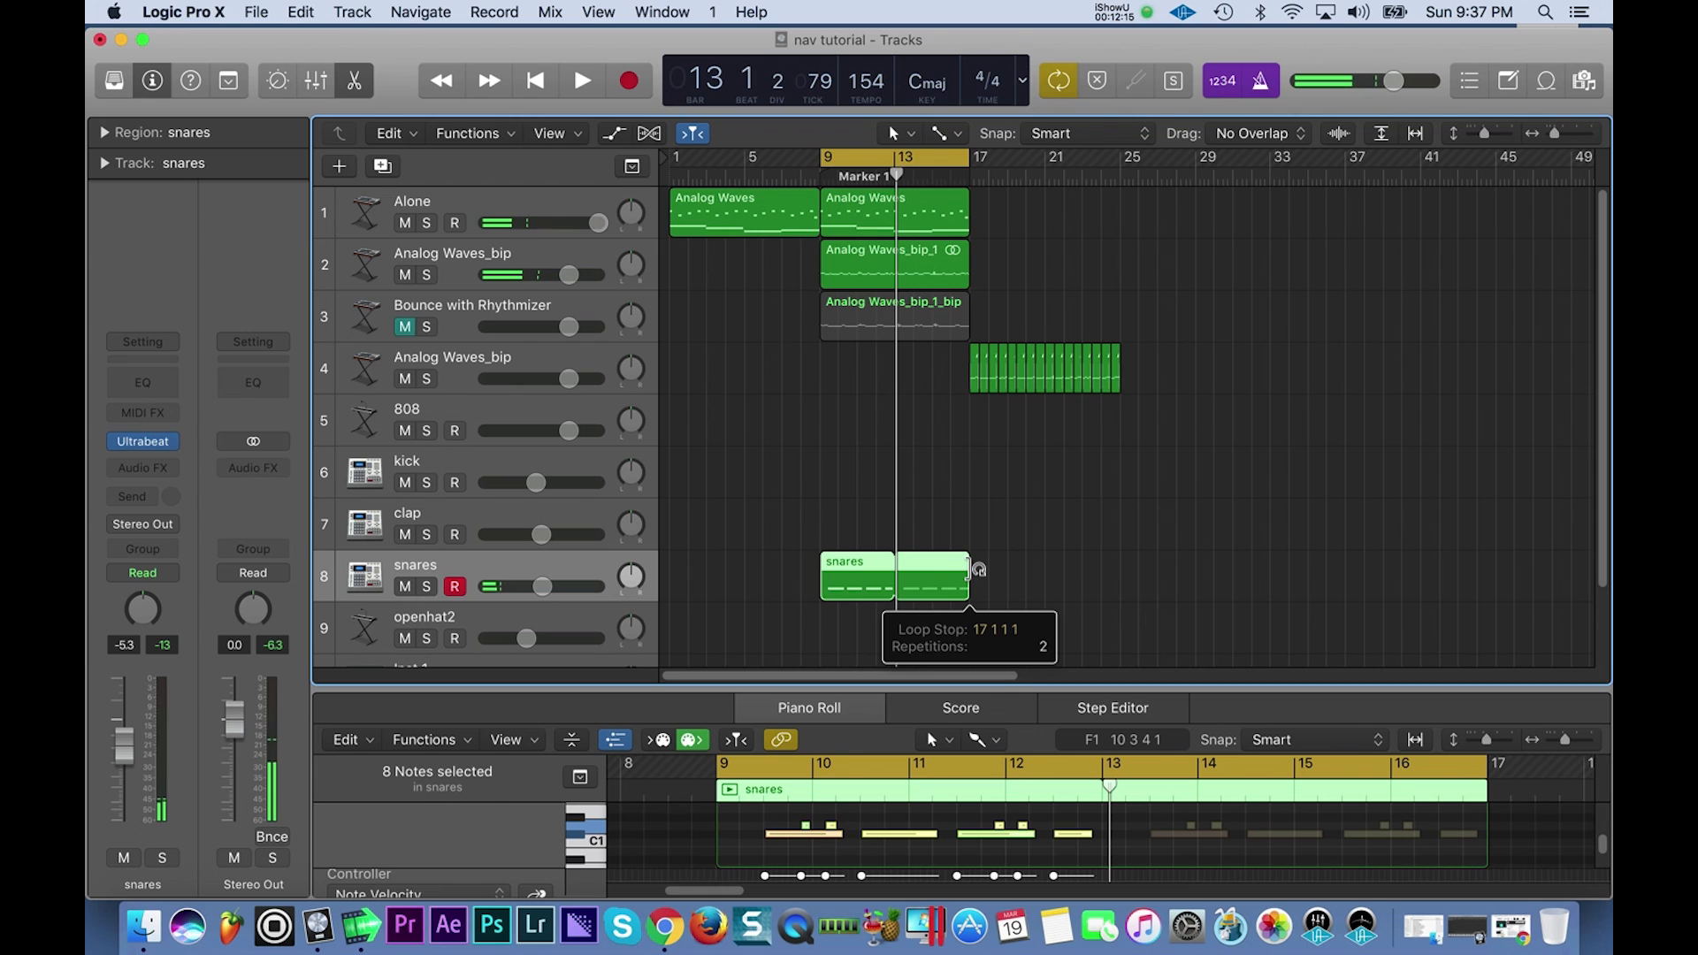
scroll(761, 557, "down", 2)
key("space")
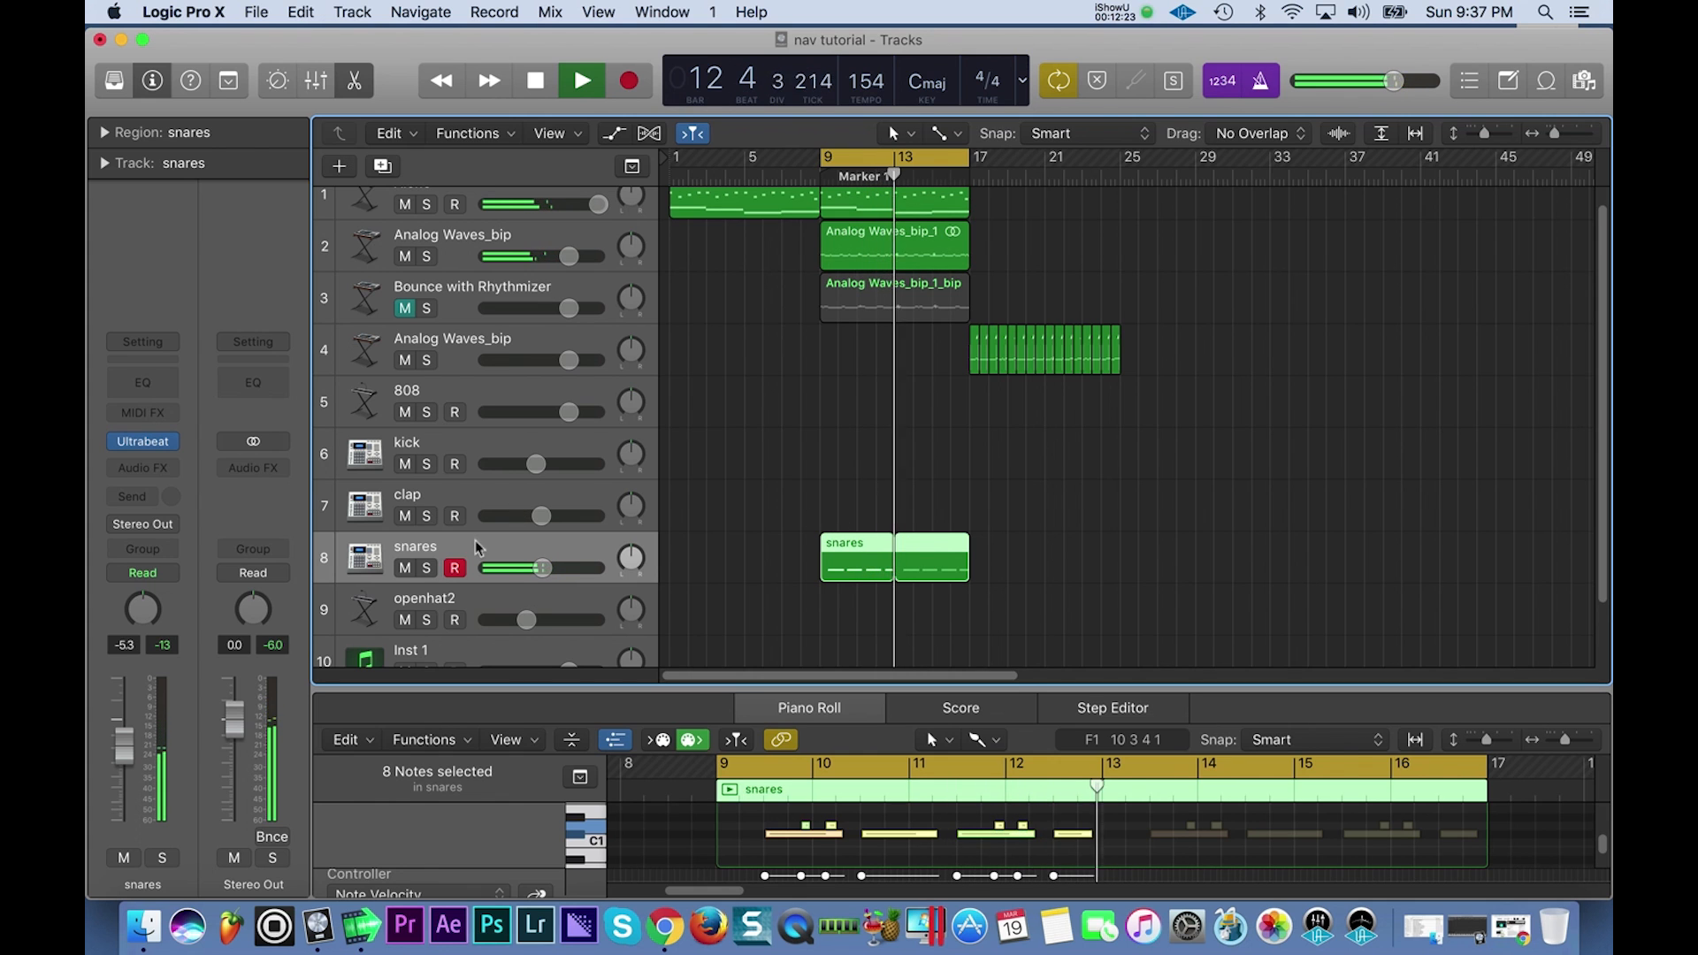
Load the EXS24 sampler on the Inst 1 track and open its instrument editor.
scroll(510, 597, "down", 3)
left_click(482, 626)
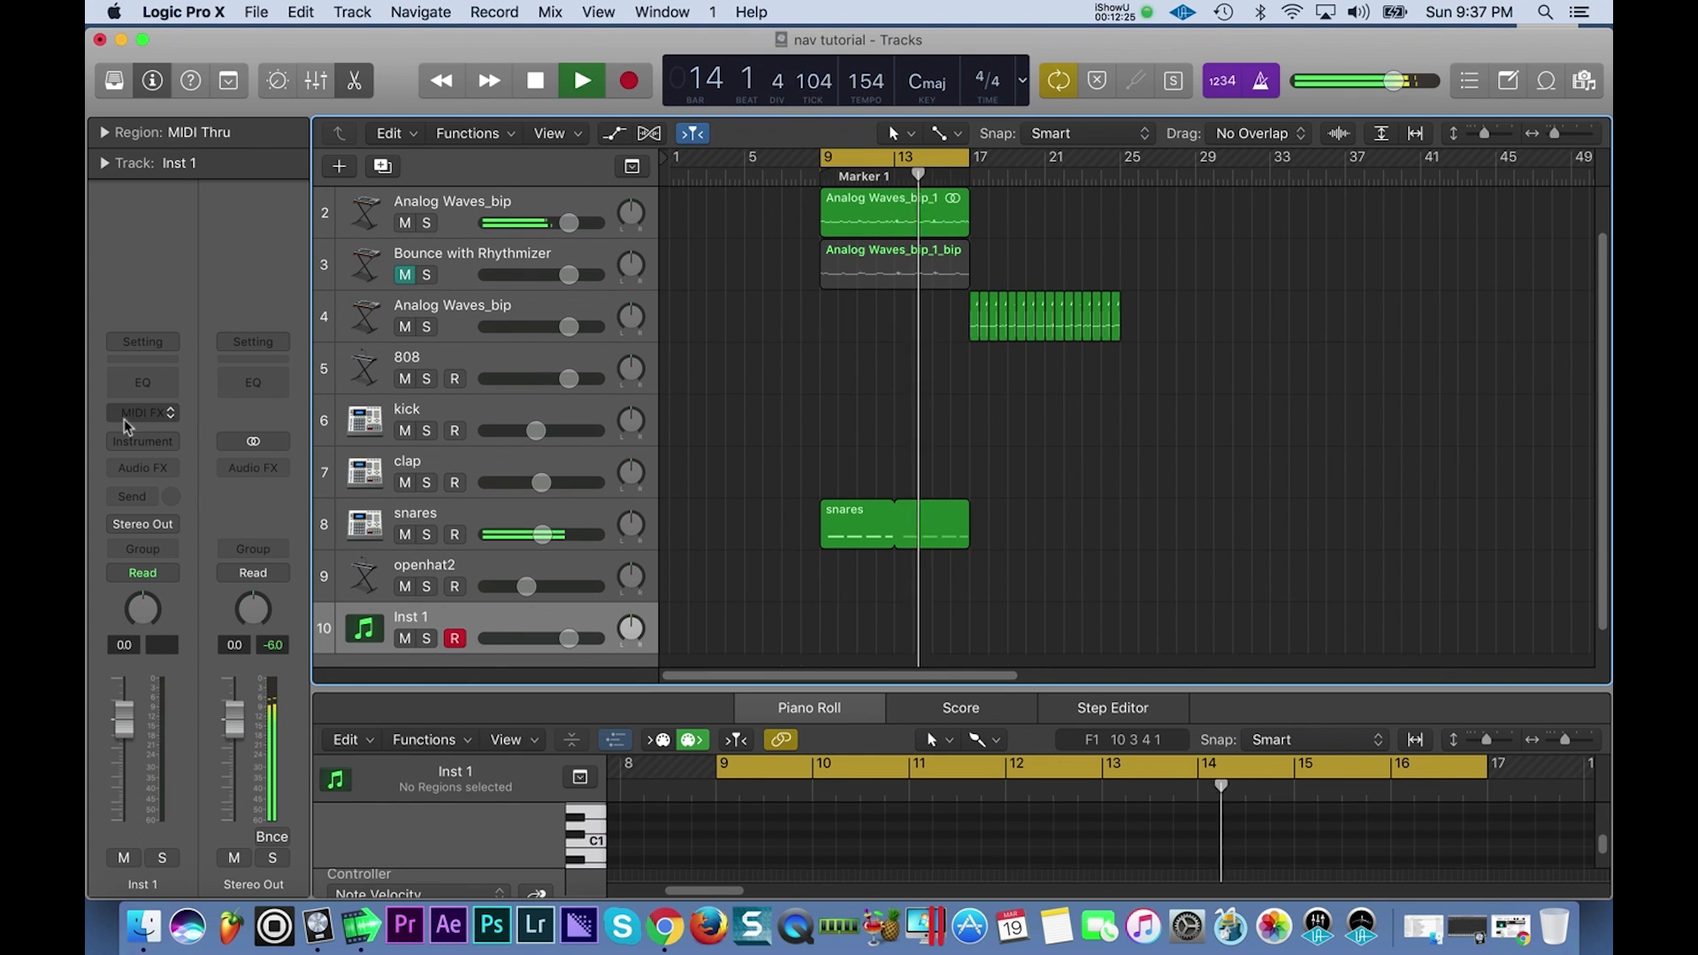
left_click(133, 437)
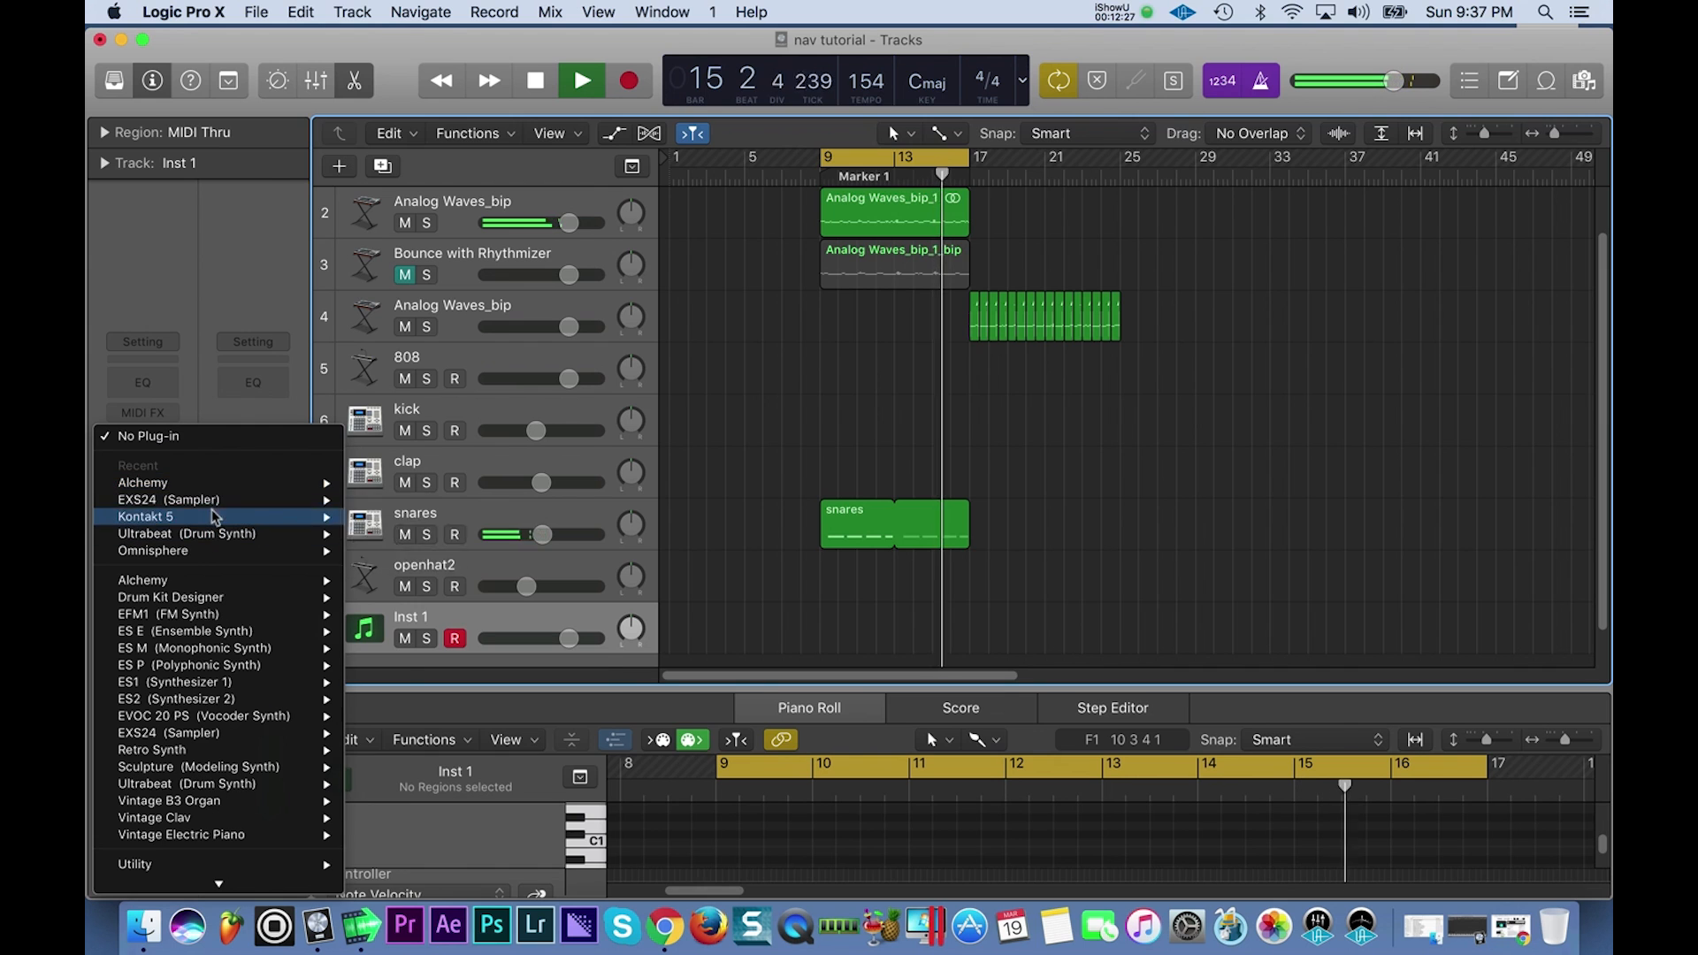
left_click(380, 519)
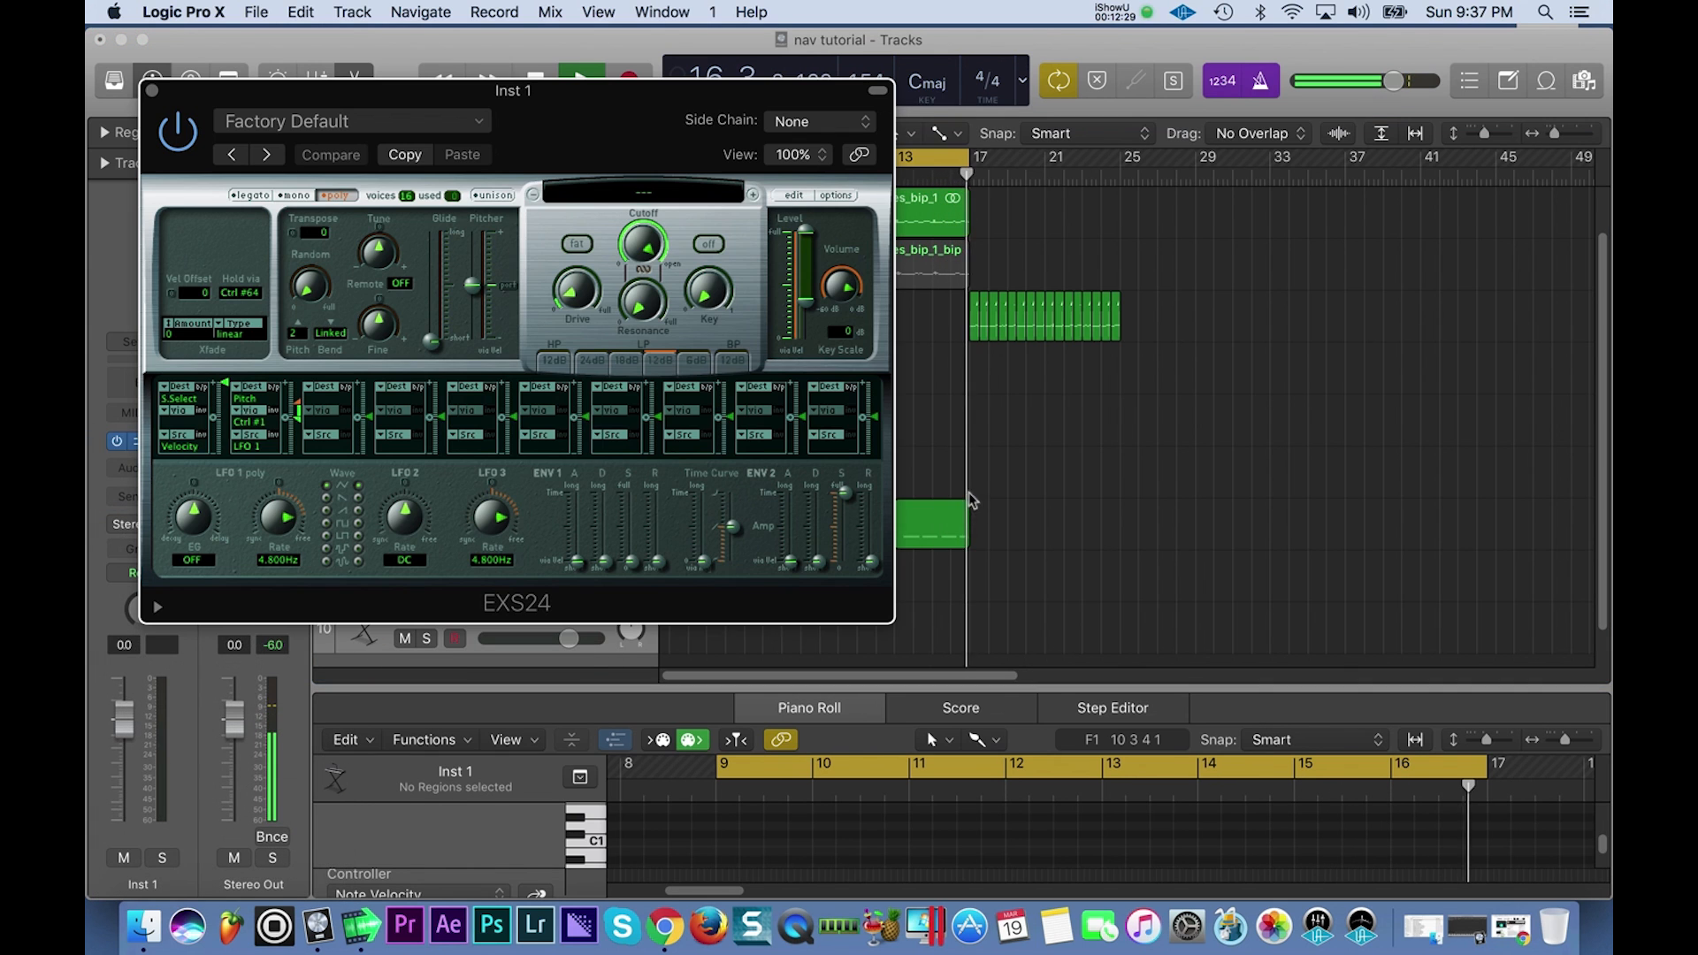
left_click(794, 196)
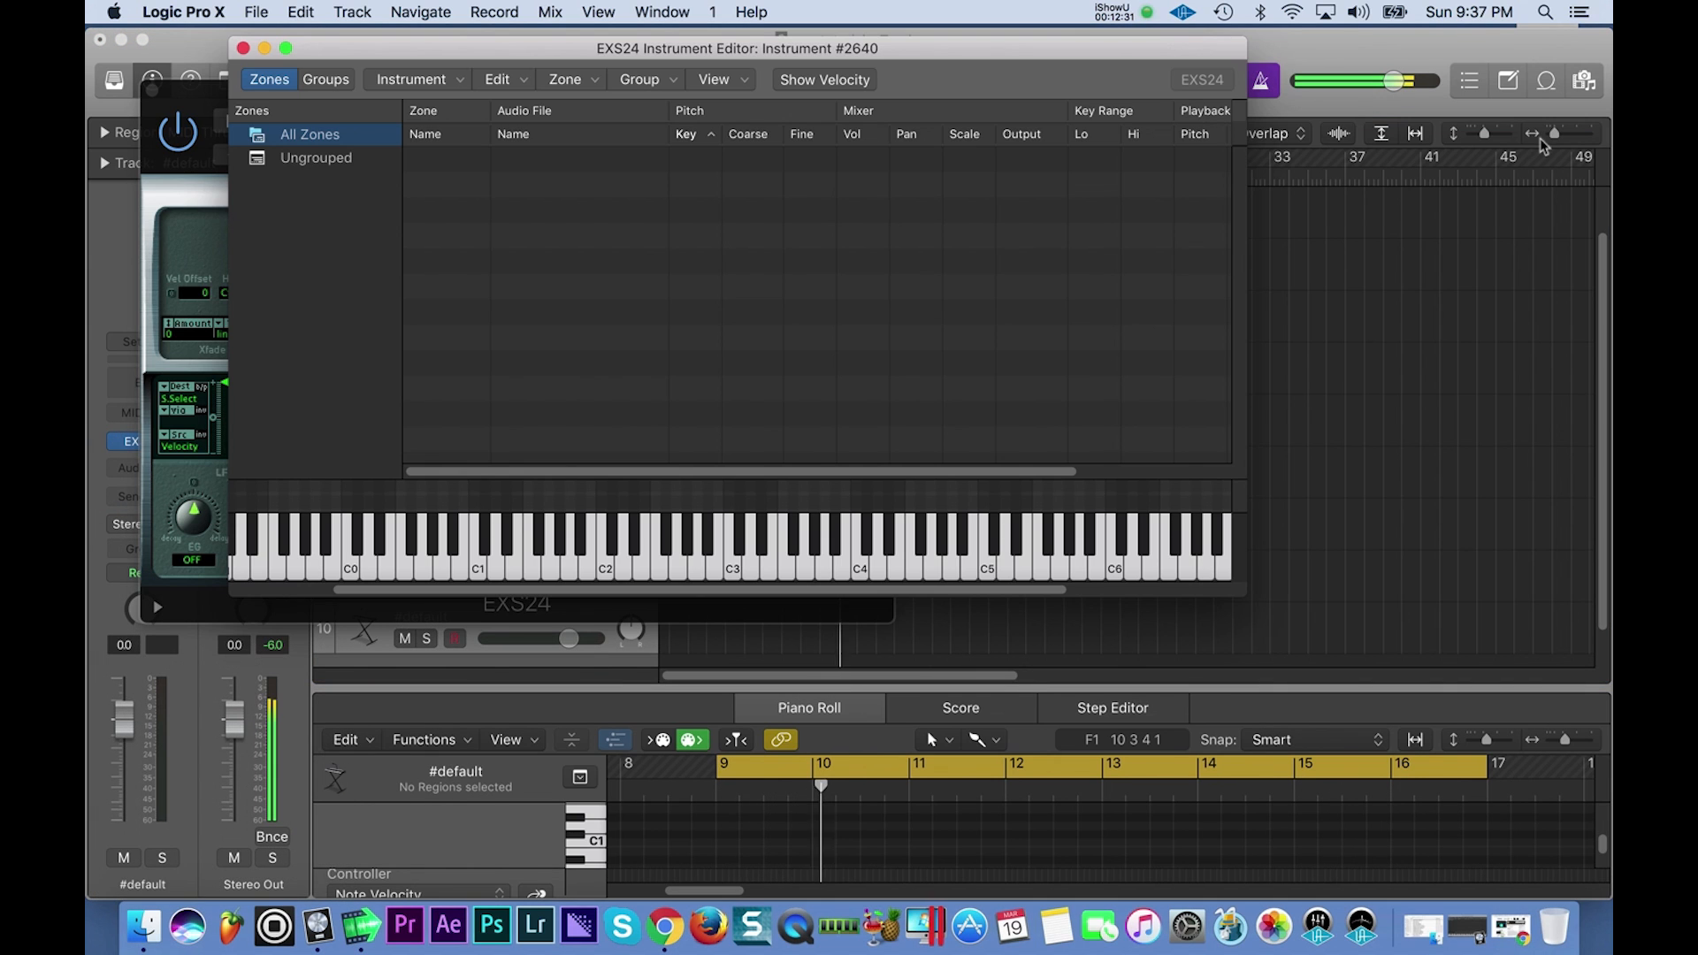
Show the file browser beside the EXS24 instrument editor and go up to the DRUMKITS folder.
left_click(1585, 84)
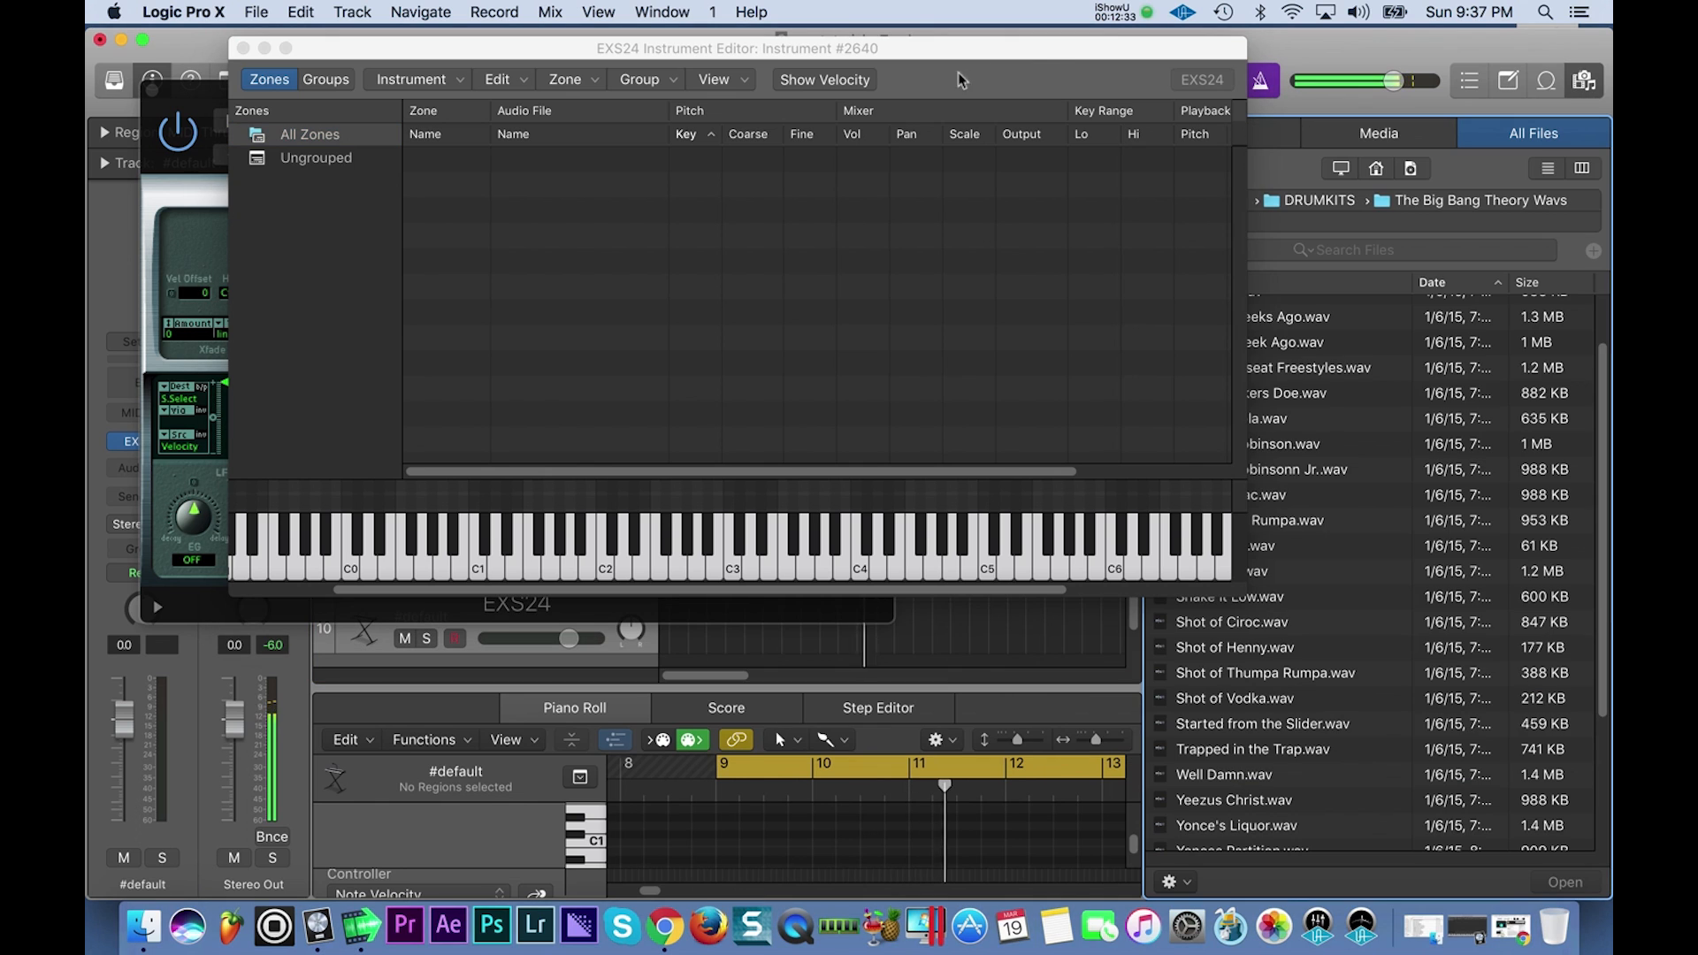
left_click_drag(1039, 53, 766, 185)
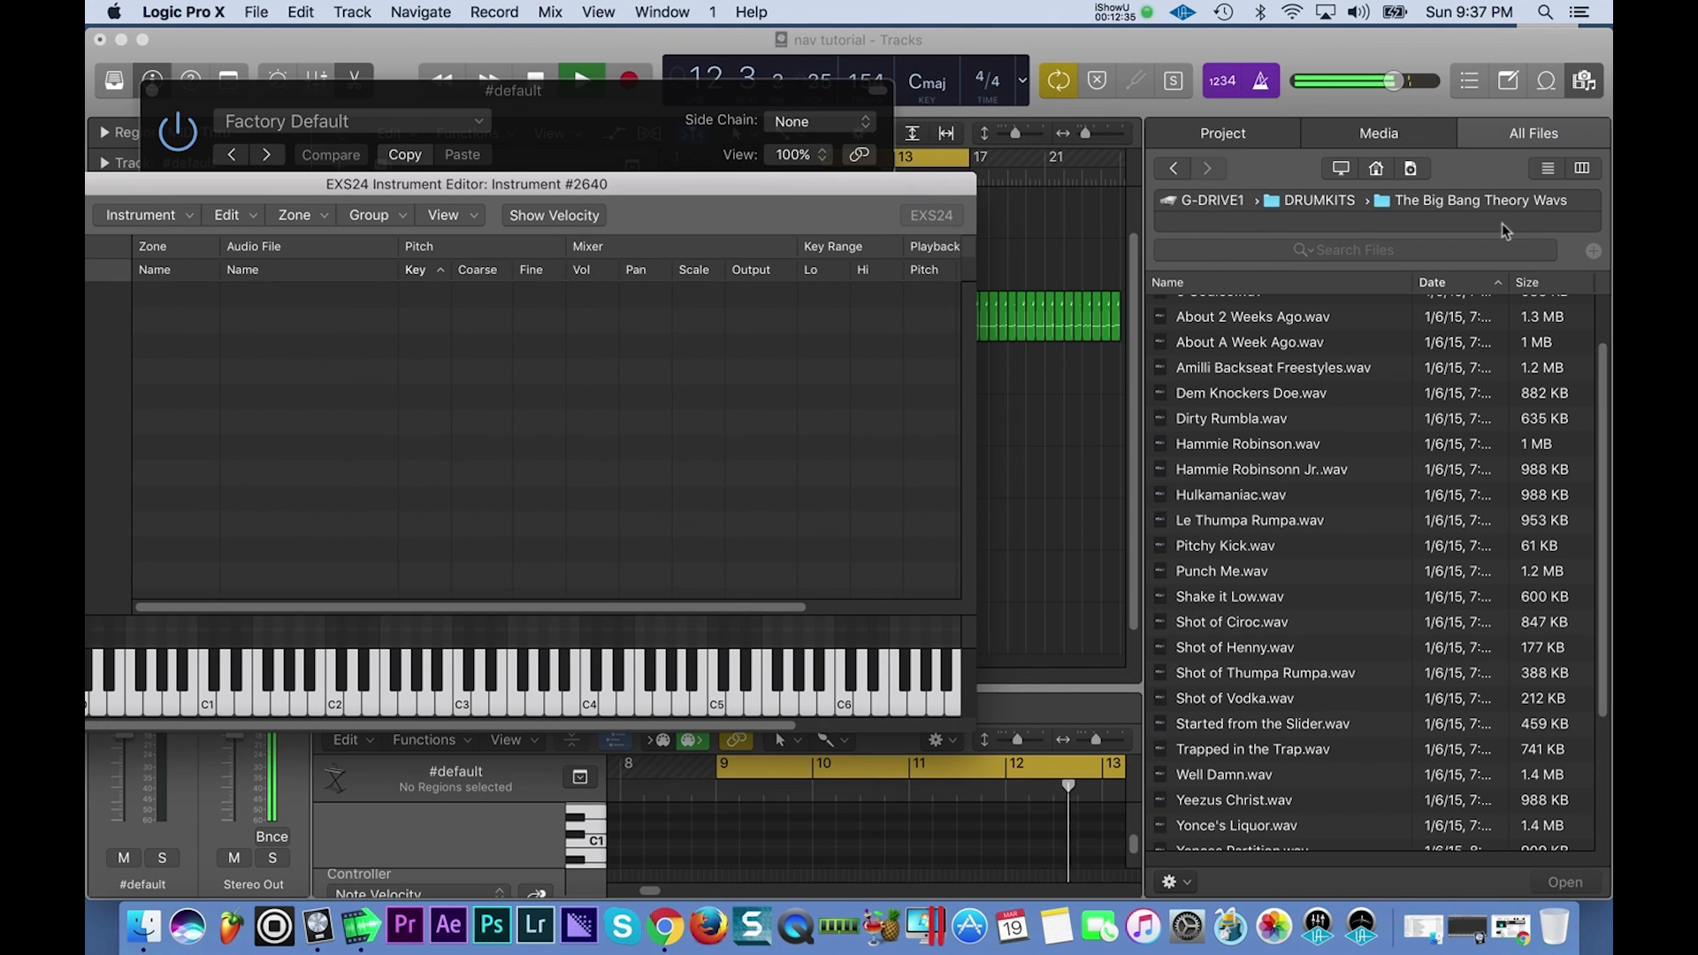
left_click(1319, 201)
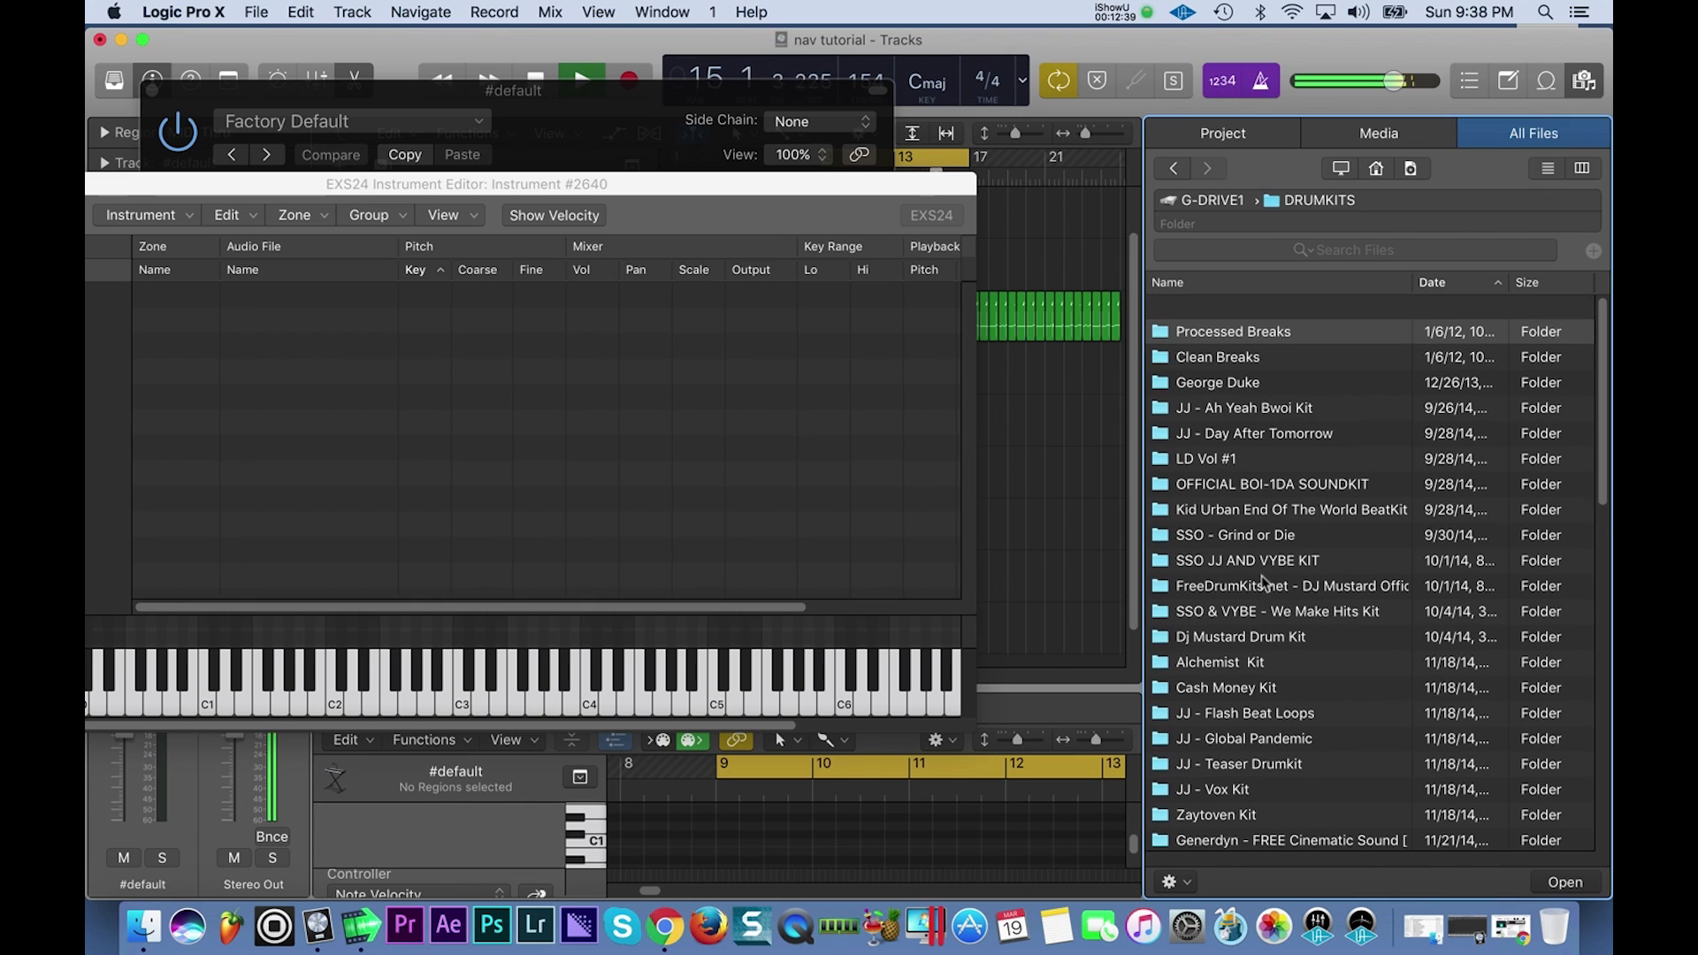
Look through the kit folders in DRUMKITS for one with hi-hat samples.
scroll(1265, 581, "down", 15)
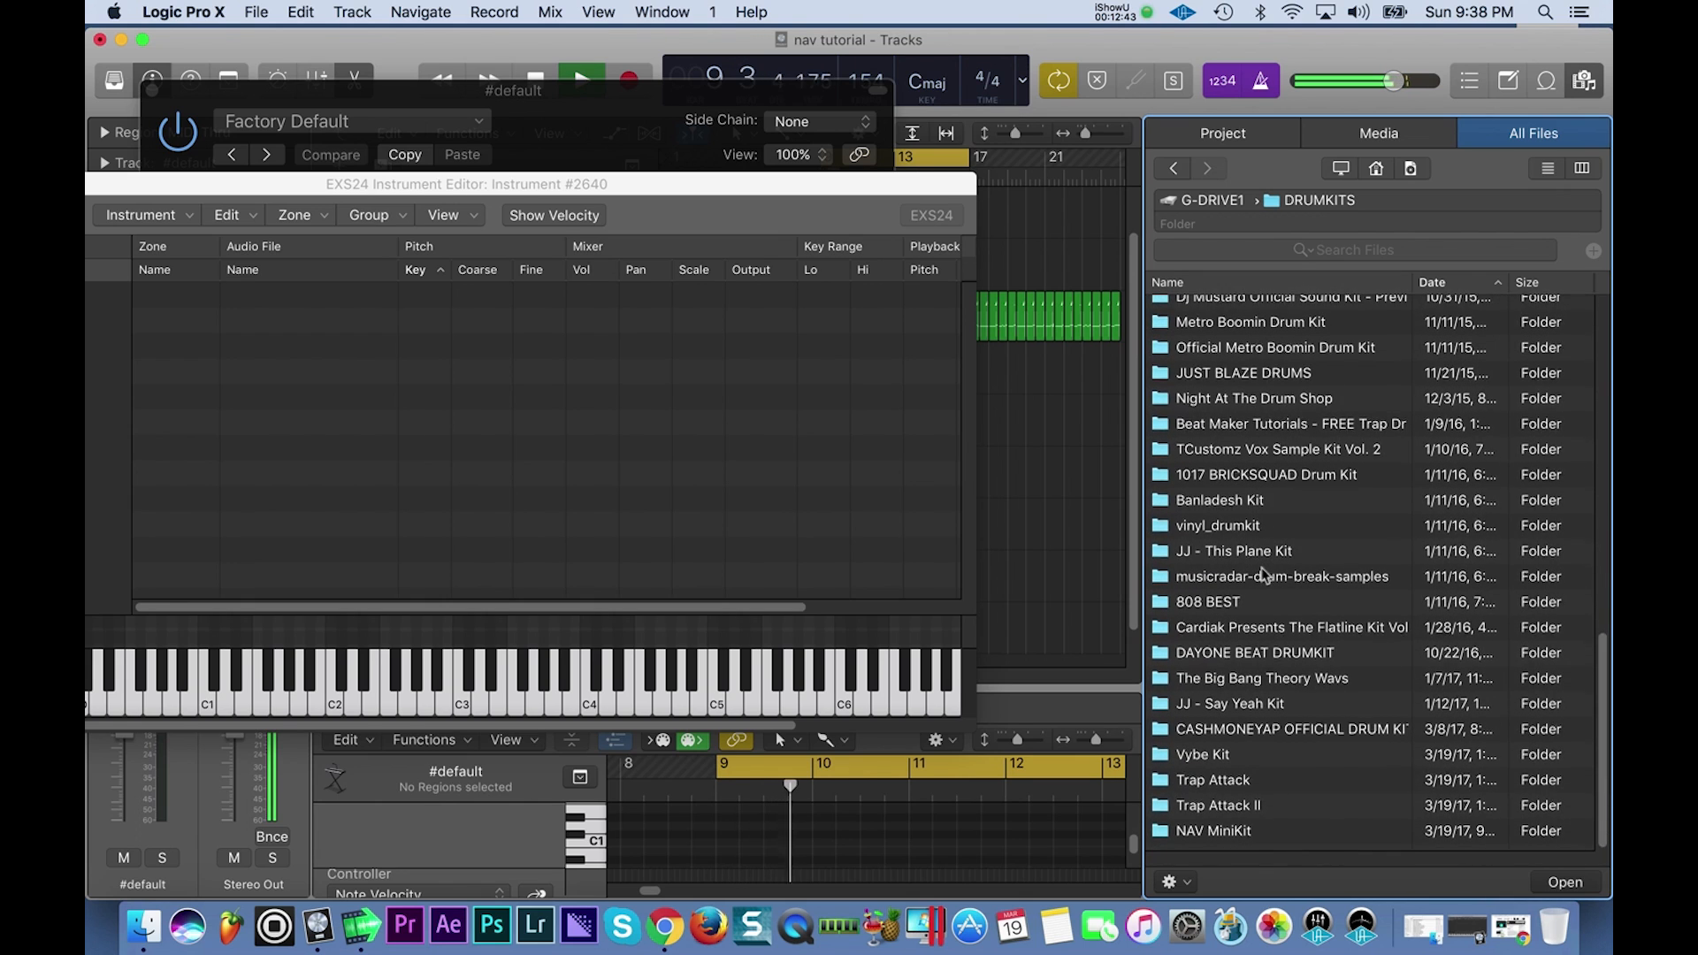
scroll(1265, 574, "up", 3)
scroll(1265, 574, "up", 2)
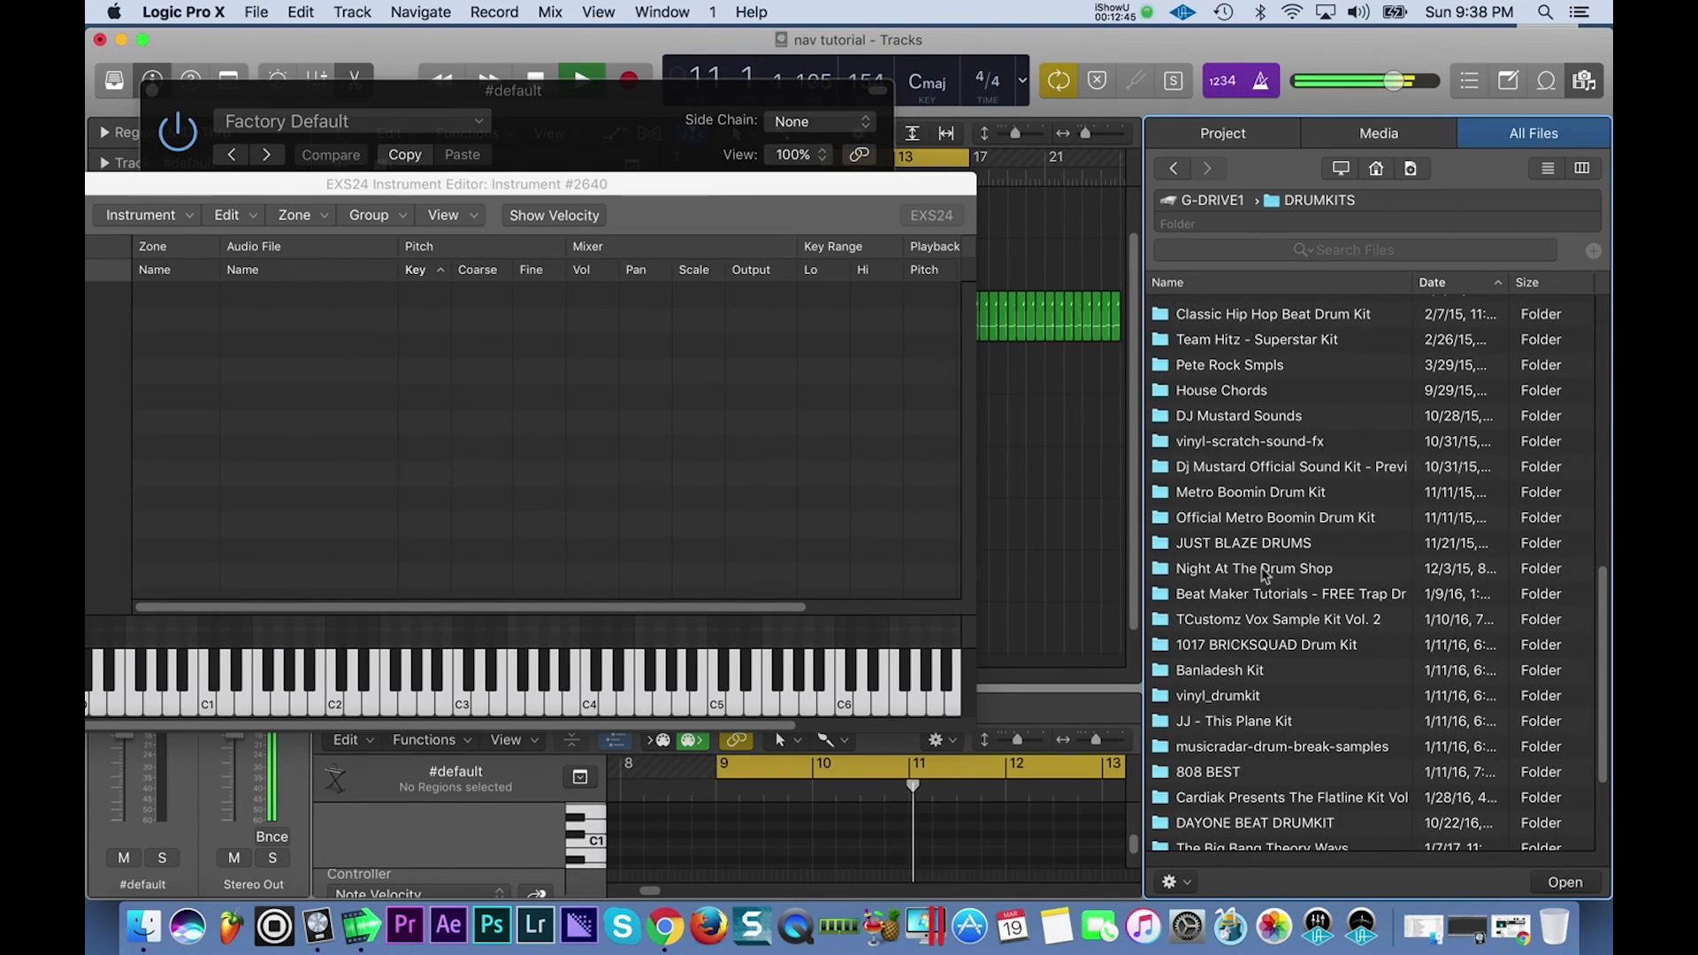
scroll(1265, 575, "down", 5)
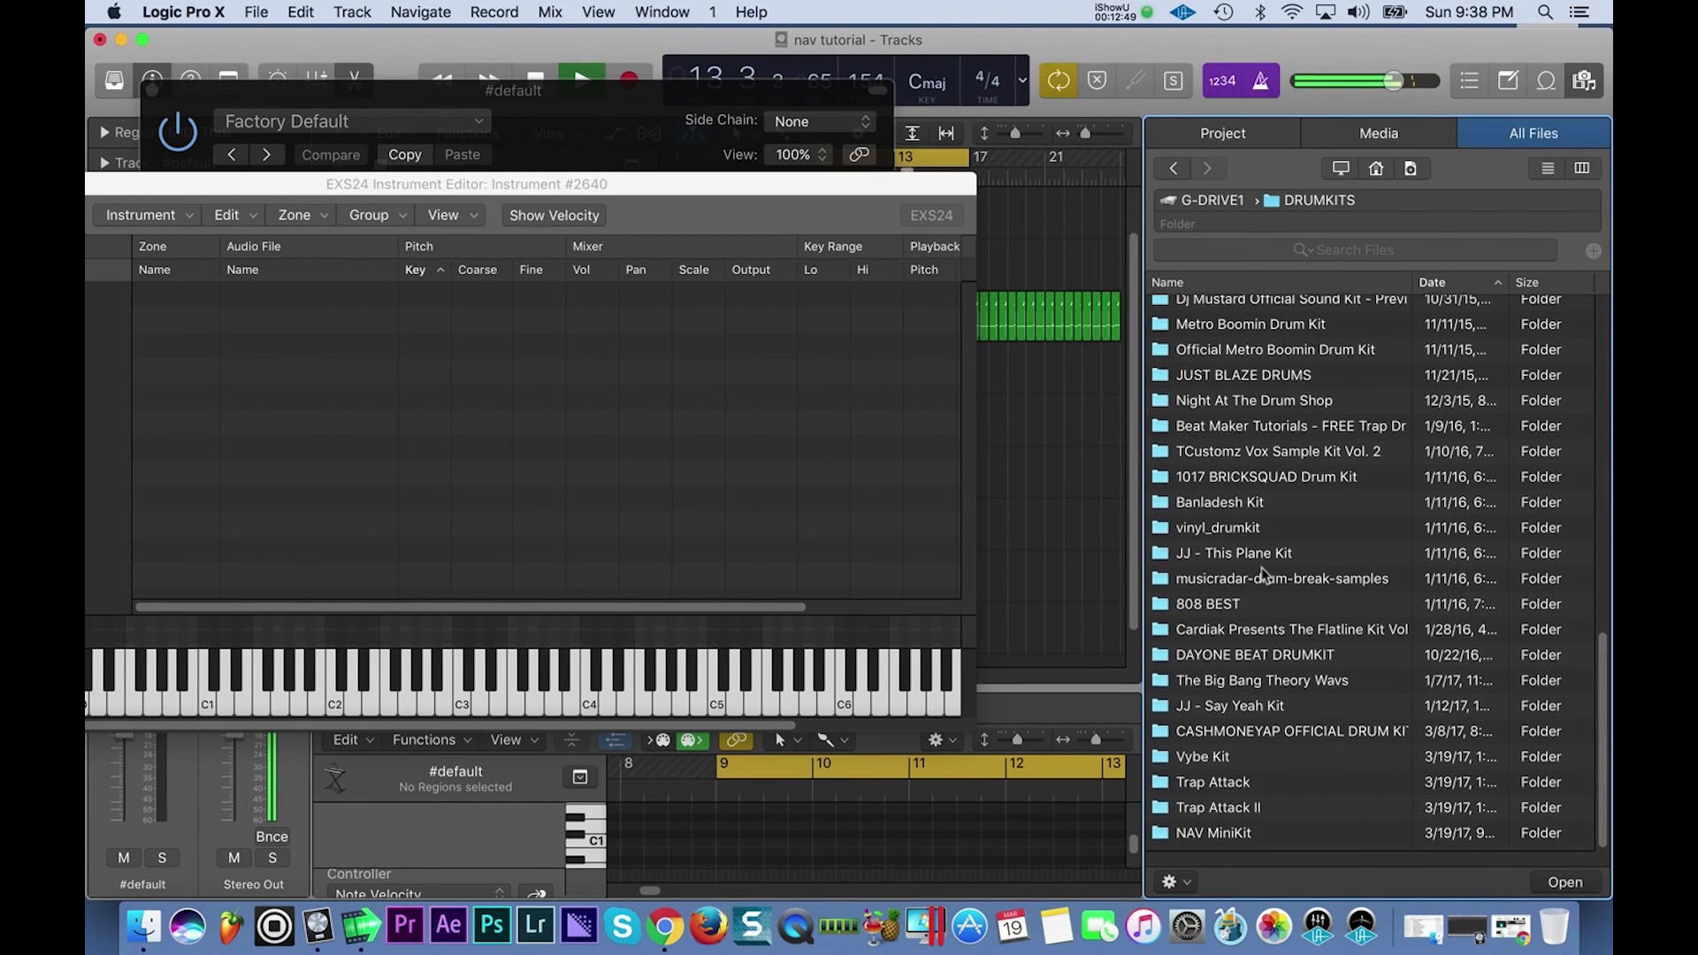
scroll(1265, 575, "up", 3)
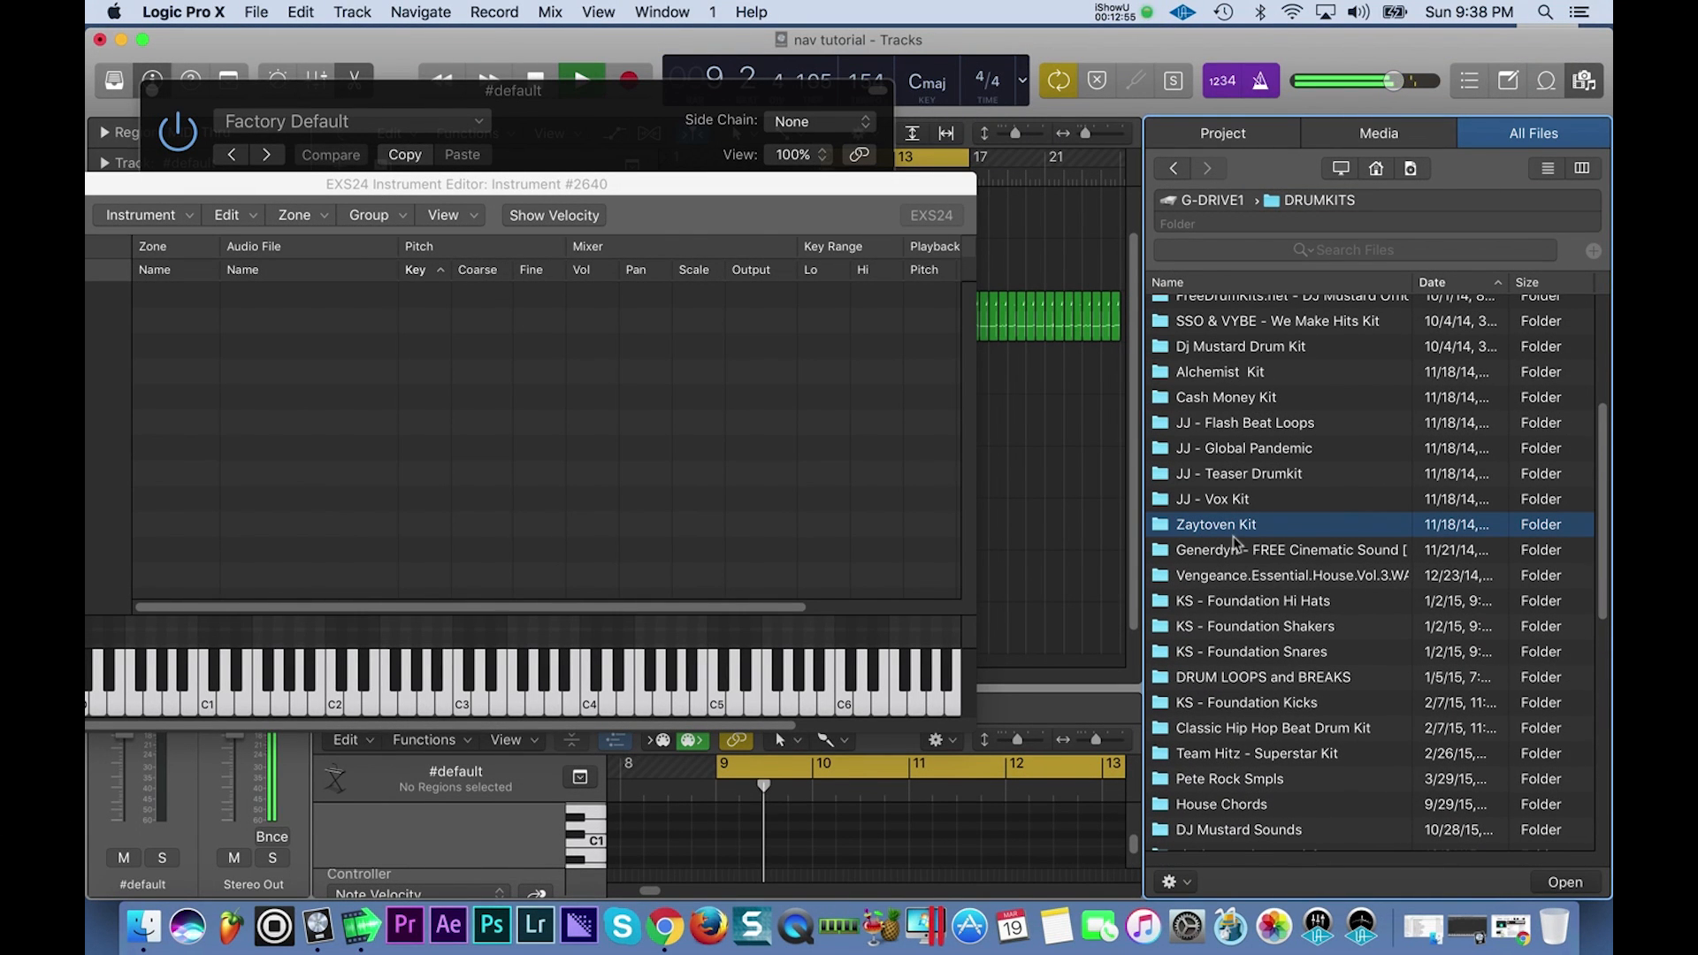
key("n")
key("n")
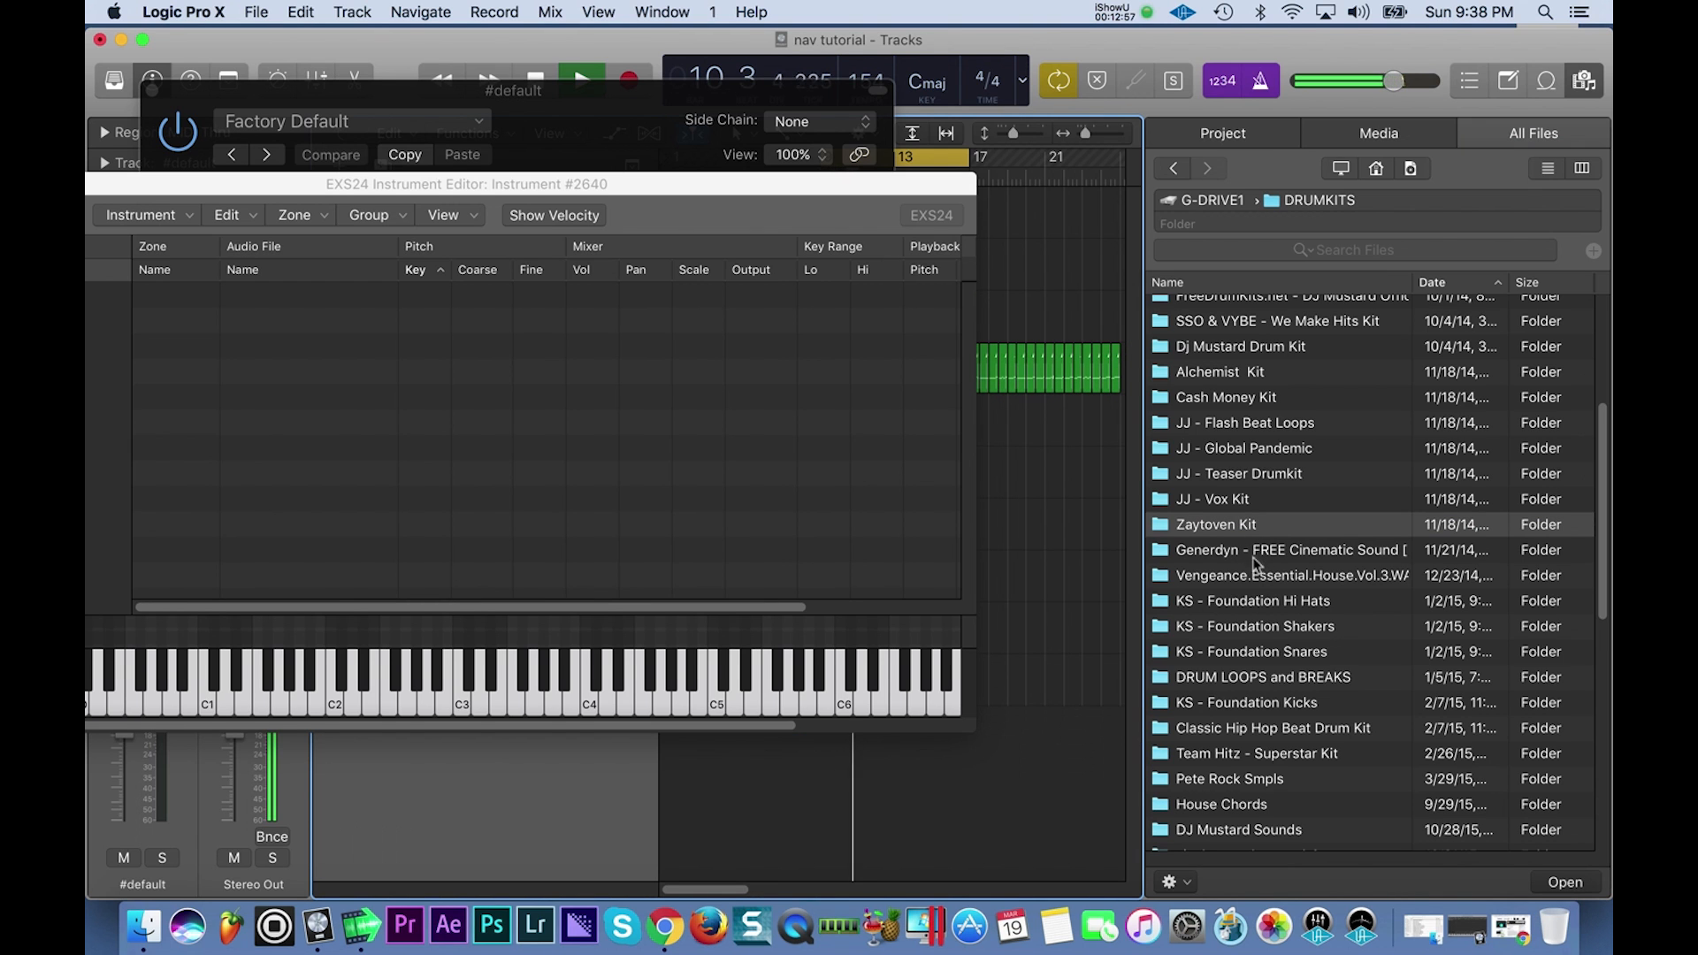
scroll(1259, 594, "down", 3)
scroll(1259, 594, "down", 5)
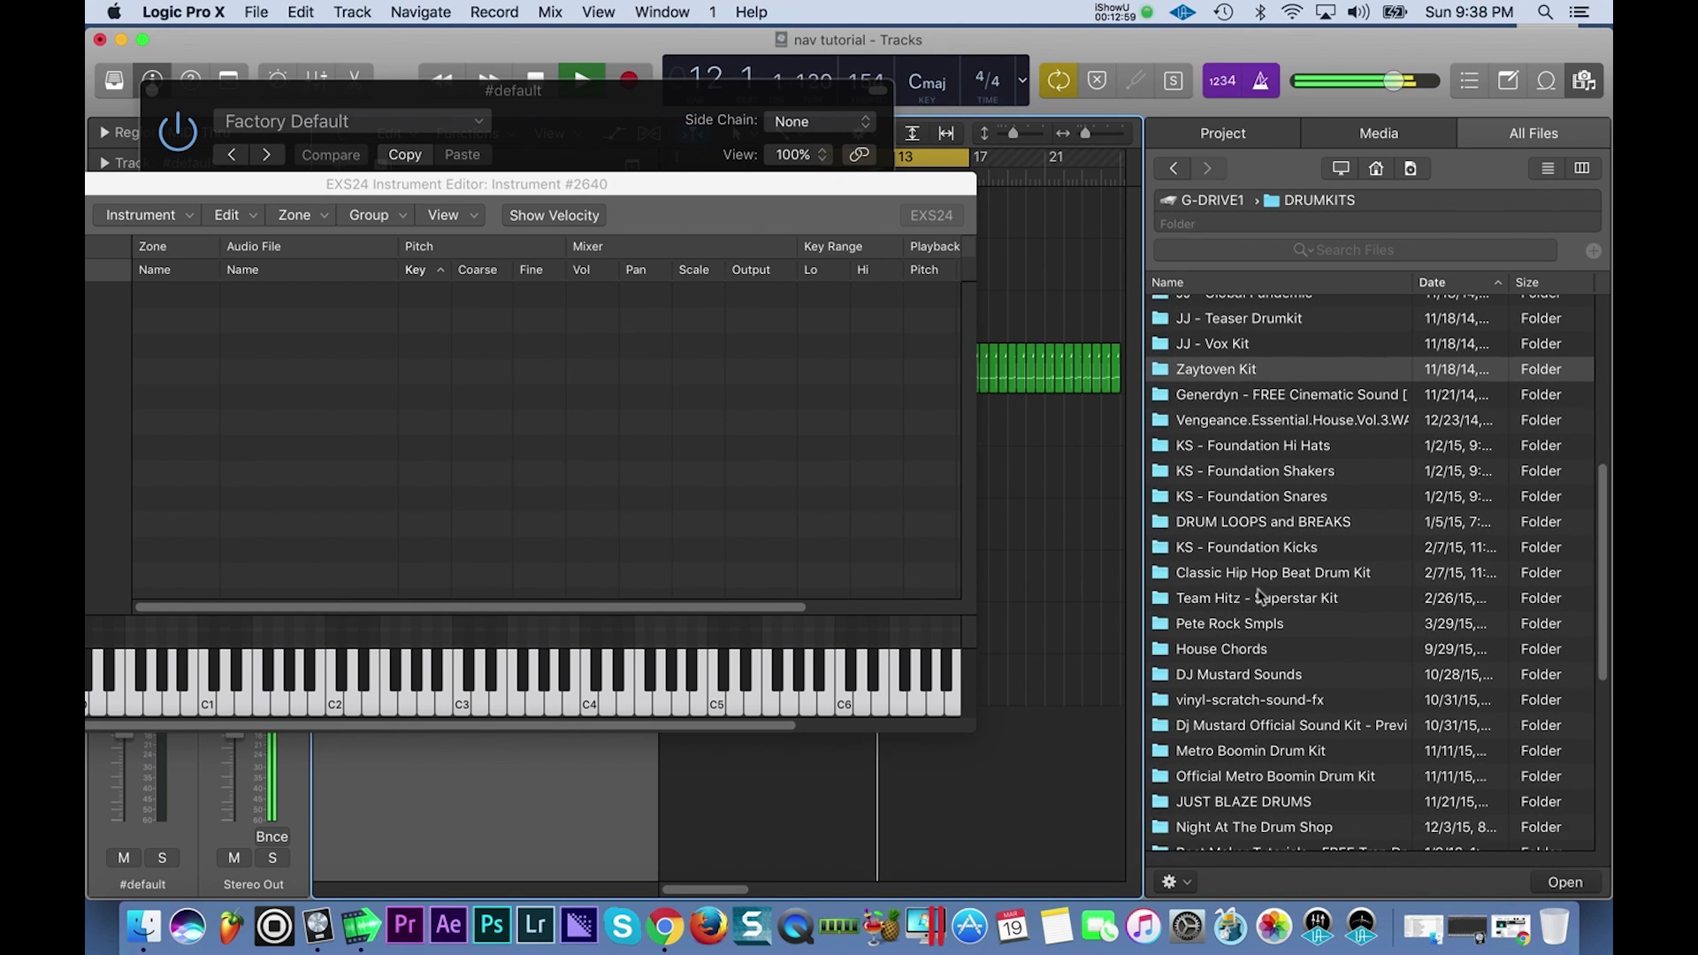
scroll(1260, 595, "down", 2)
scroll(1260, 589, "up", 10)
Sort the folders by name and add HiHats - NAV (1).wav from NAV MiniKit's Hats folder as a zone in the EXS24 instrument editor.
left_click(1227, 283)
scroll(1255, 433, "down", 5)
scroll(1256, 434, "down", 6)
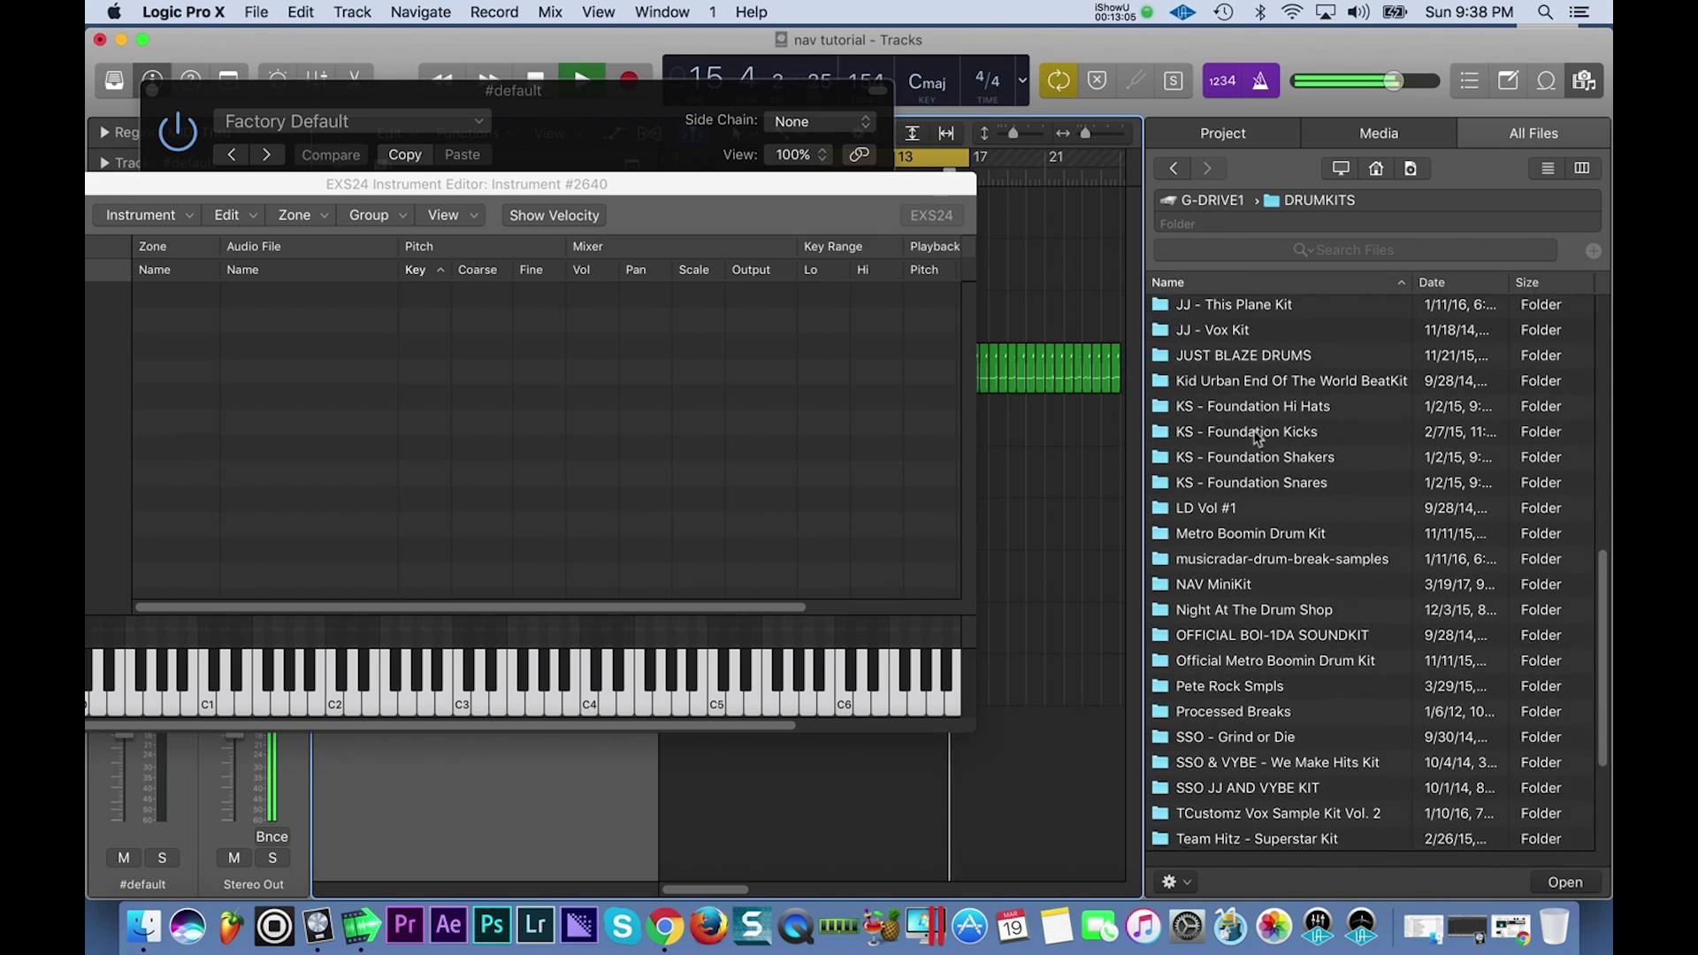
double_click(1215, 527)
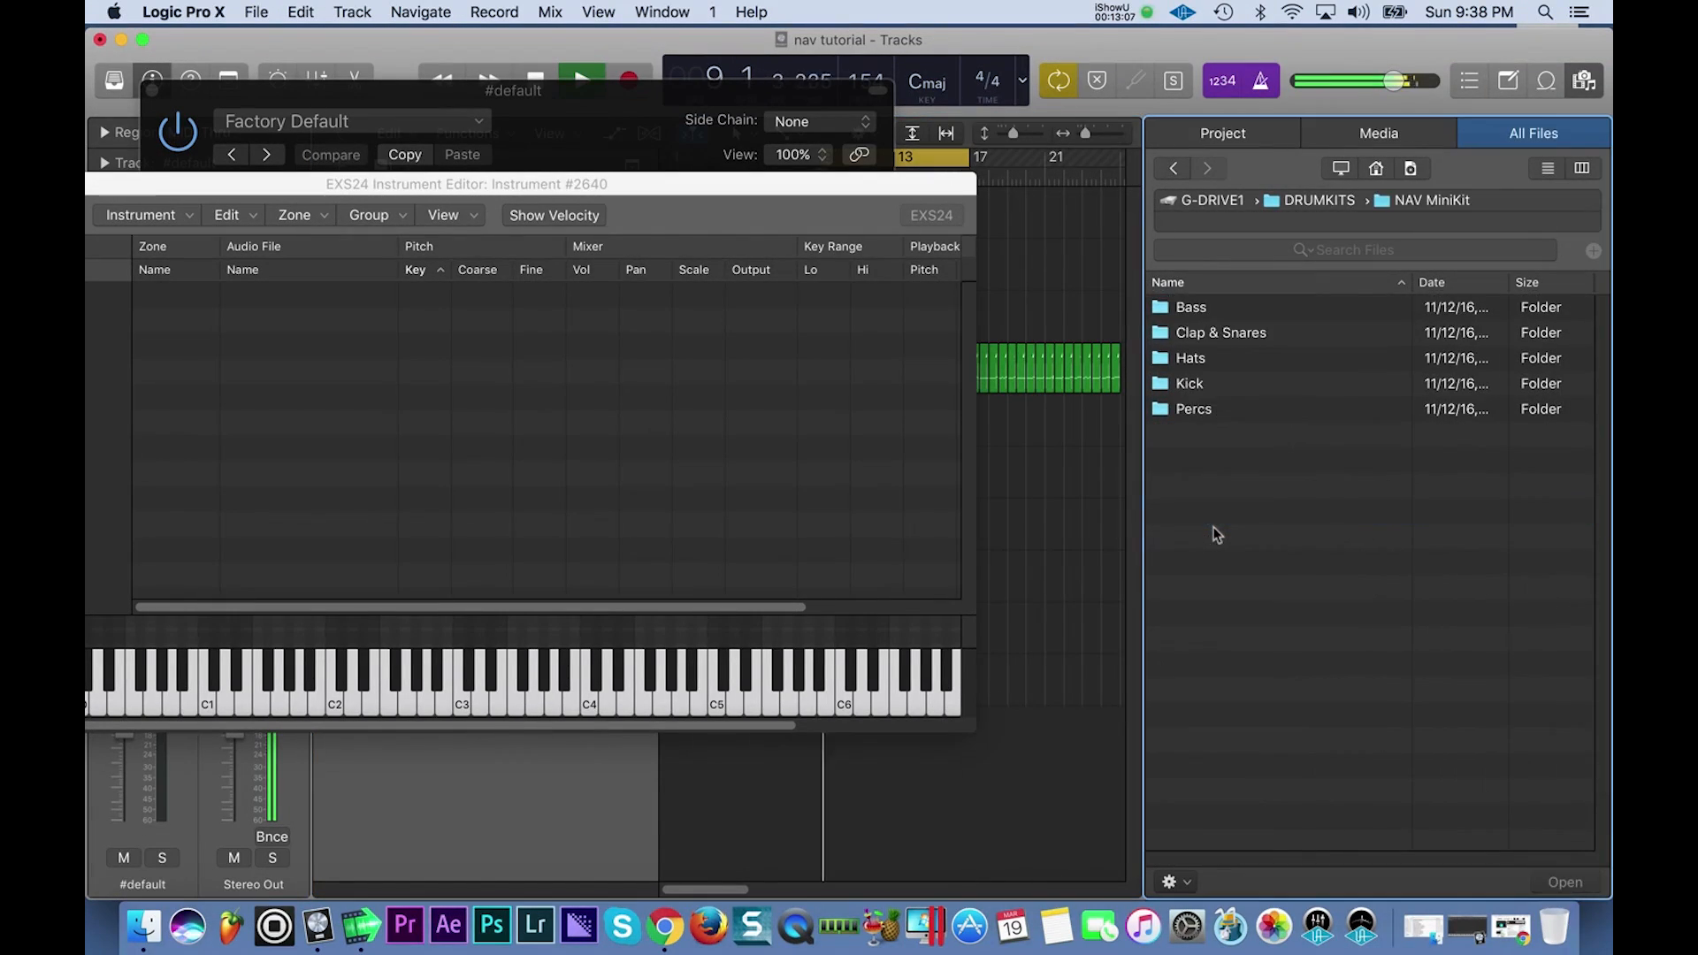
double_click(1210, 363)
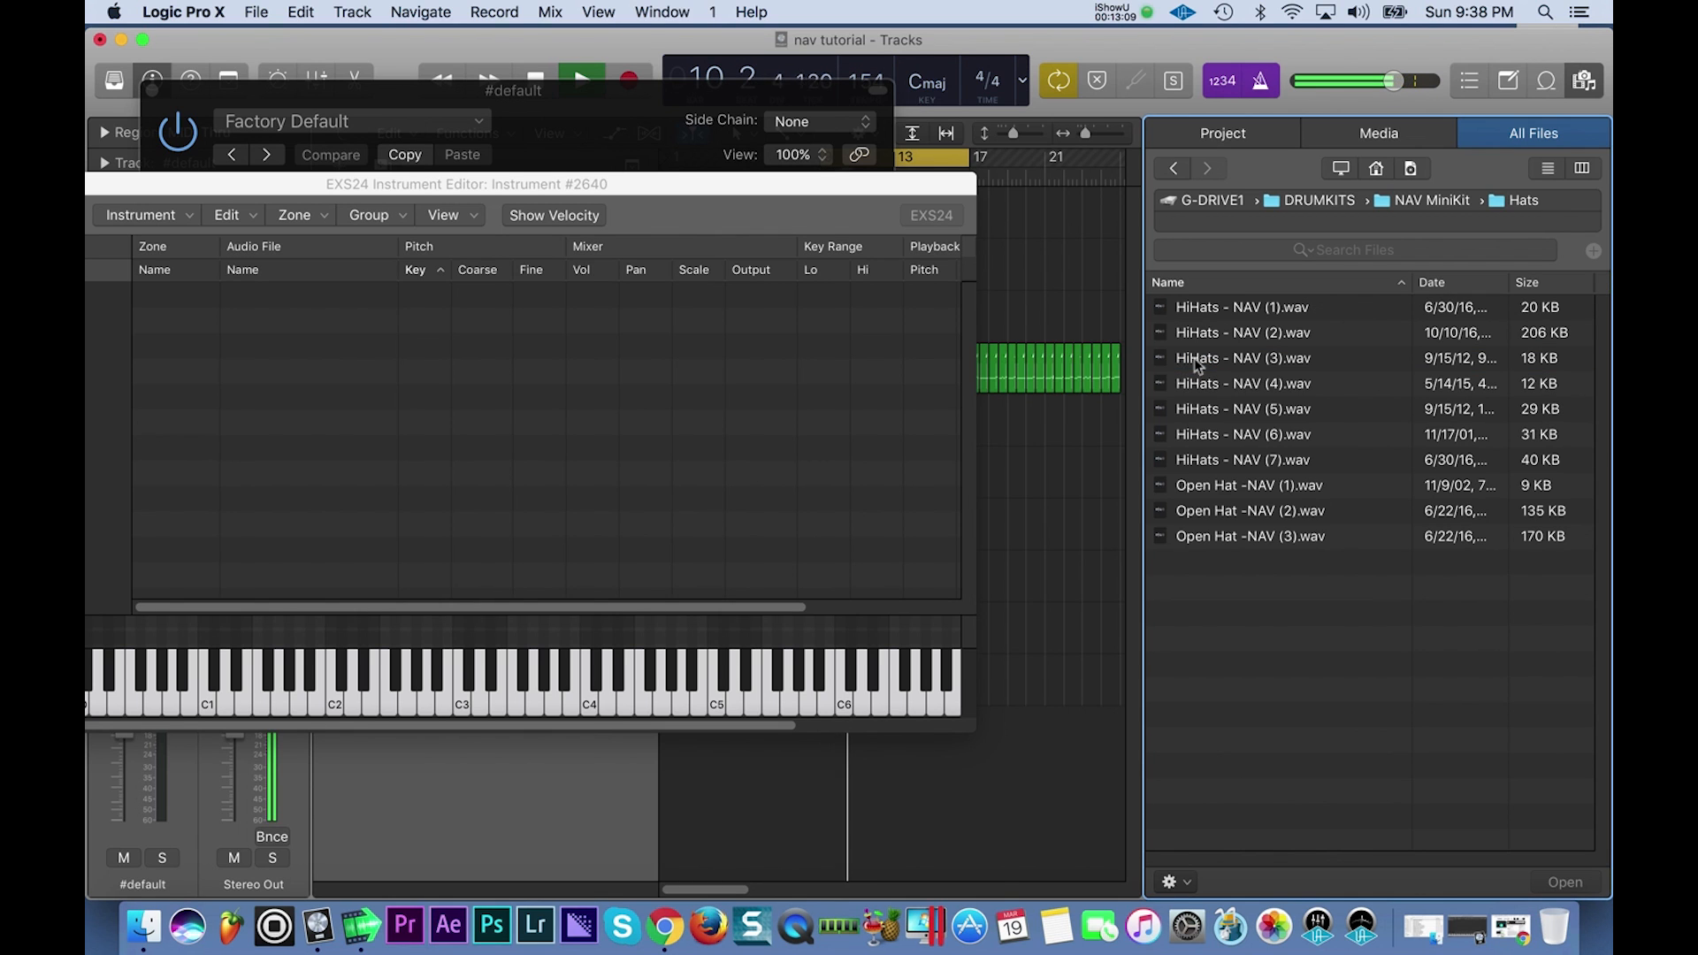
left_click_drag(1247, 312, 720, 405)
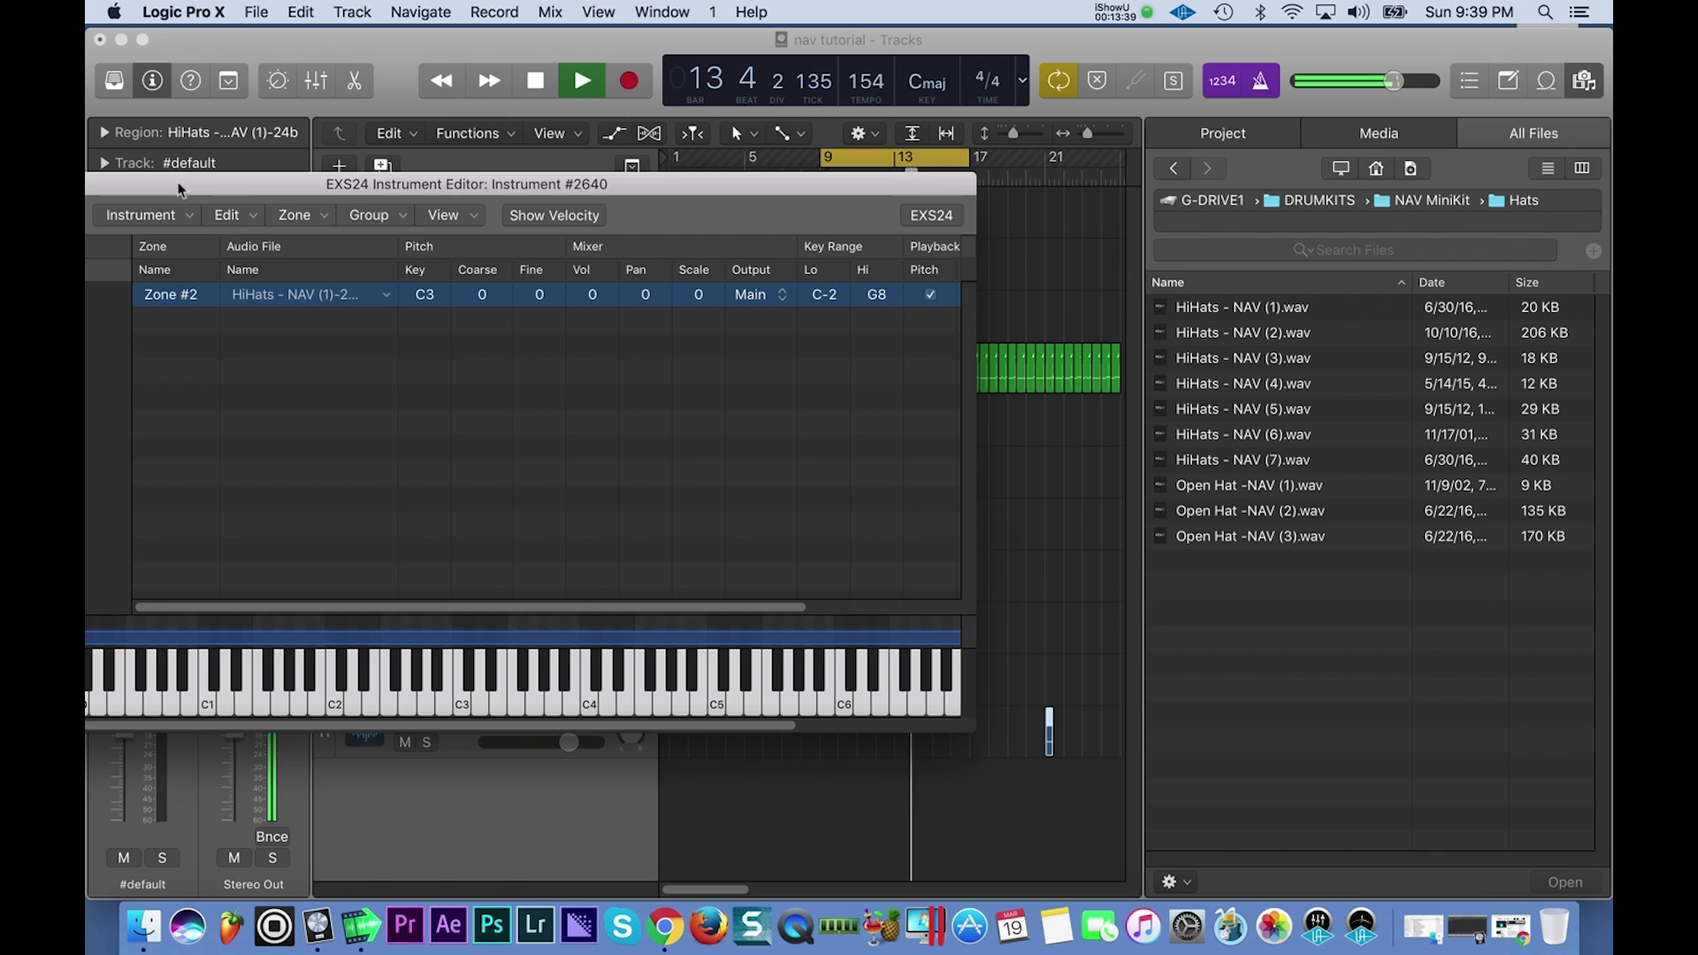
Move the EXS24 instrument editor aside, select the #default track for playing, and minimize the editor window.
left_click_drag(177, 188, 726, 528)
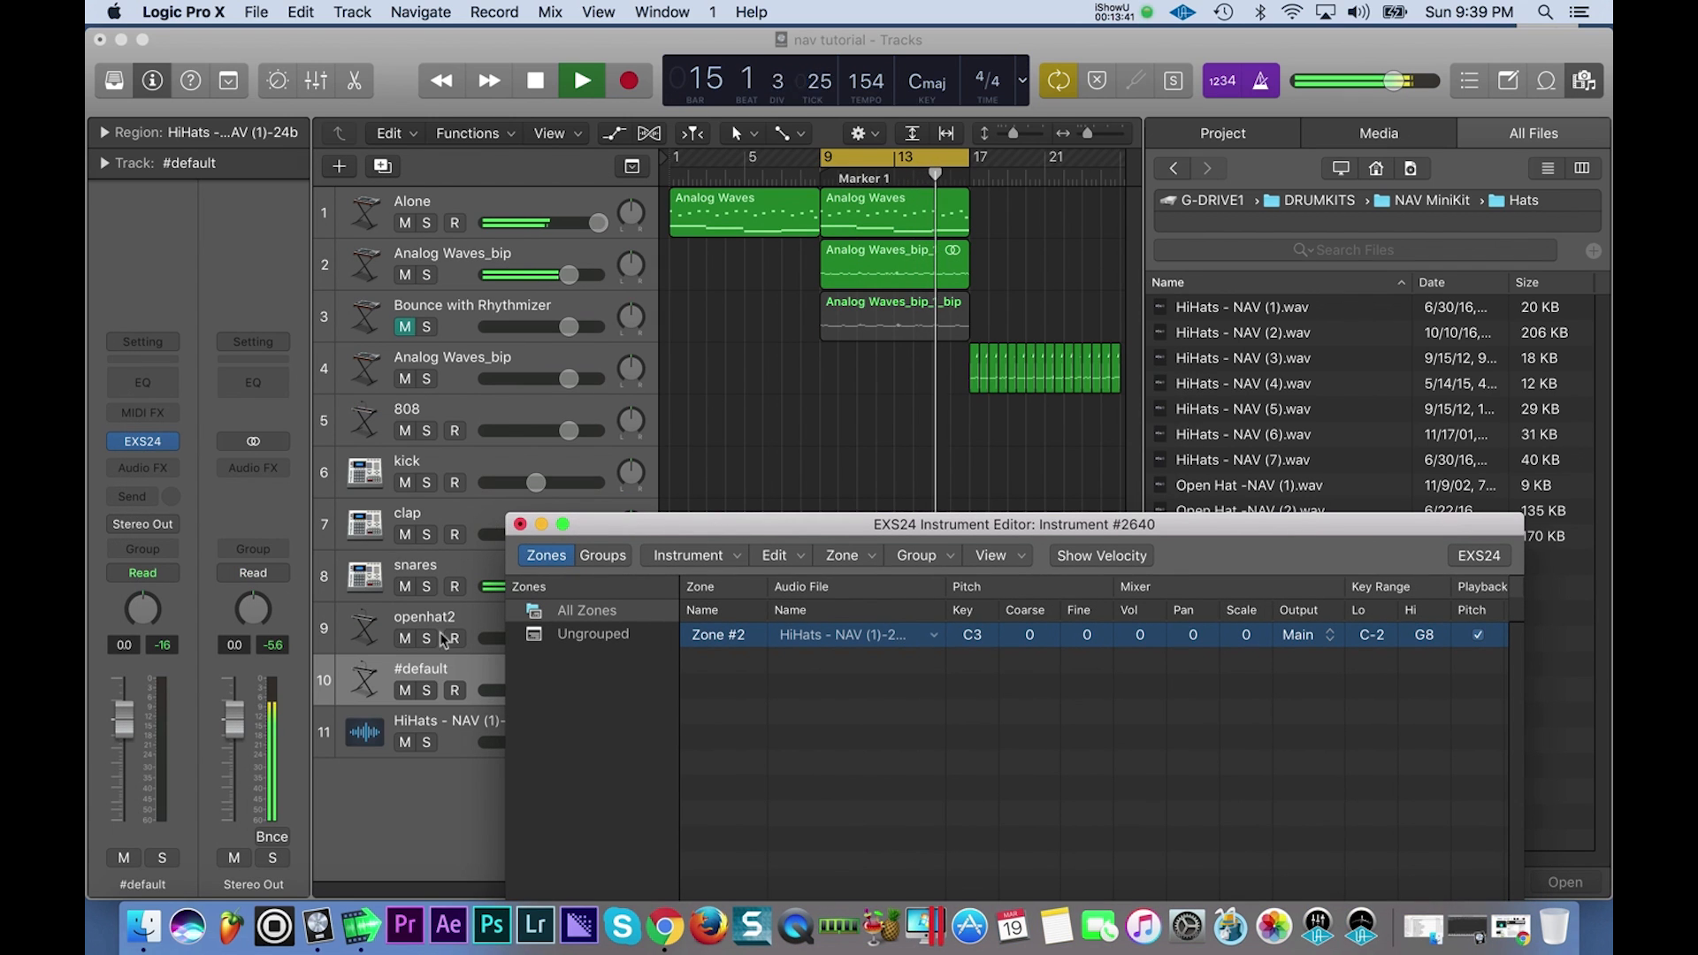
left_click(467, 613)
left_click(462, 665)
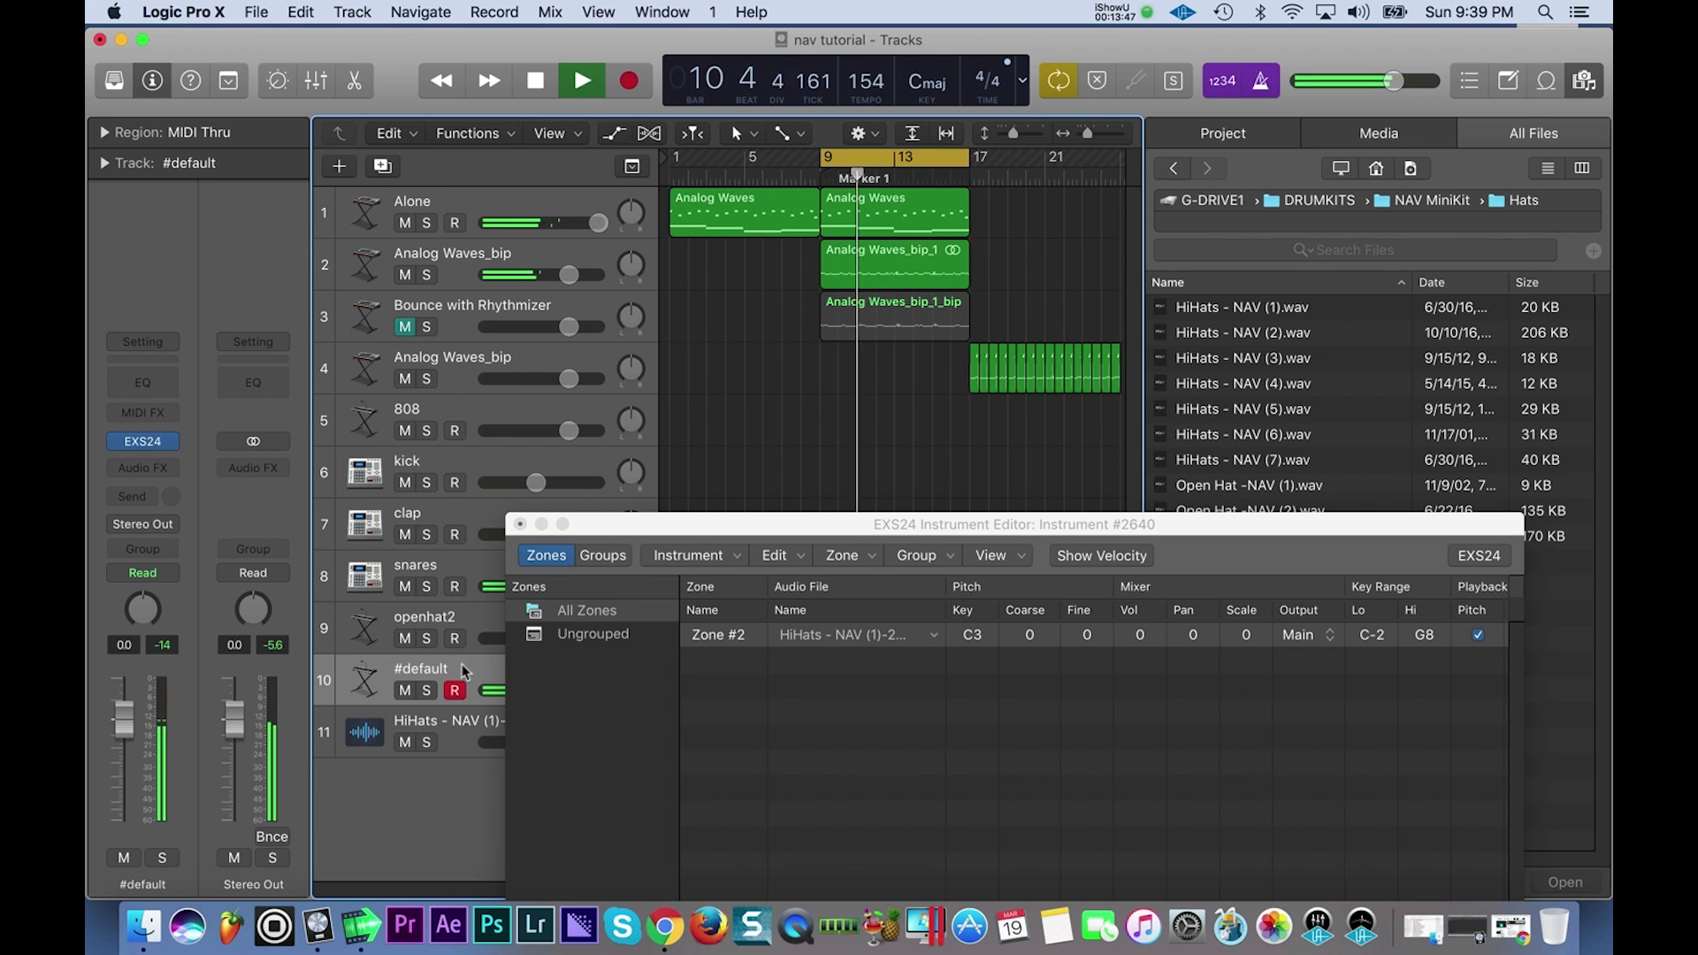
left_click(541, 525)
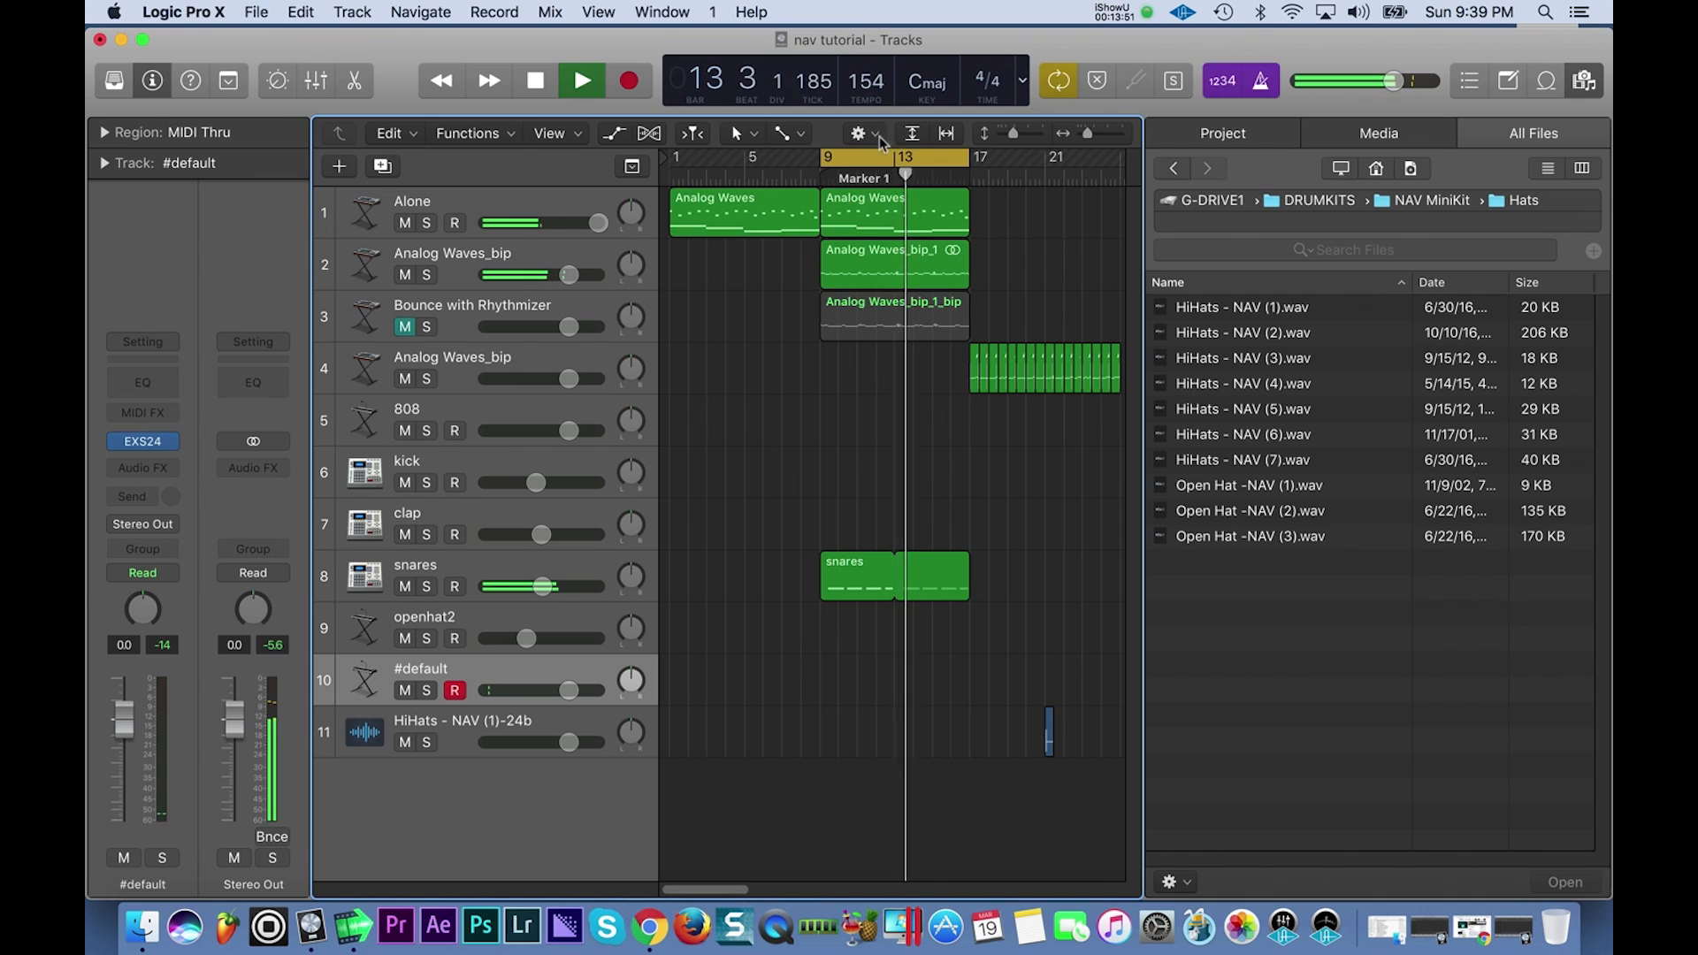
Use the Pencil Tool to create an empty MIDI region on the #default track from bar 9 to bar 13.
left_click(789, 133)
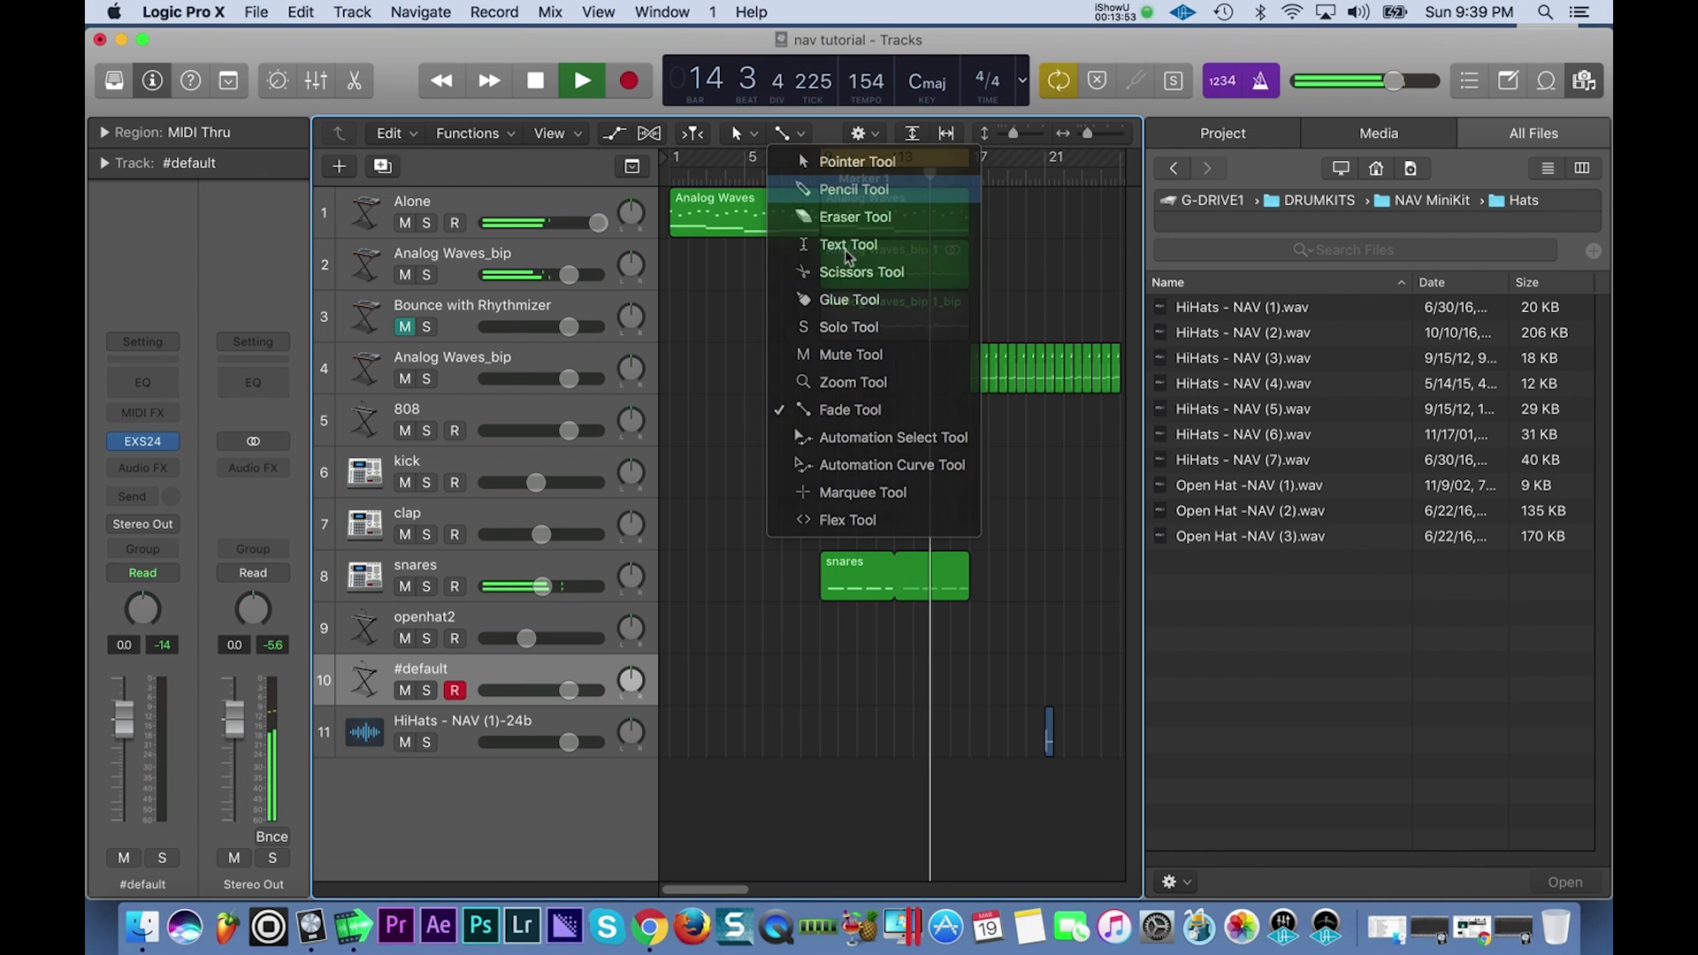
left_click(851, 188)
left_click(829, 679)
left_click_drag(829, 682, 891, 685)
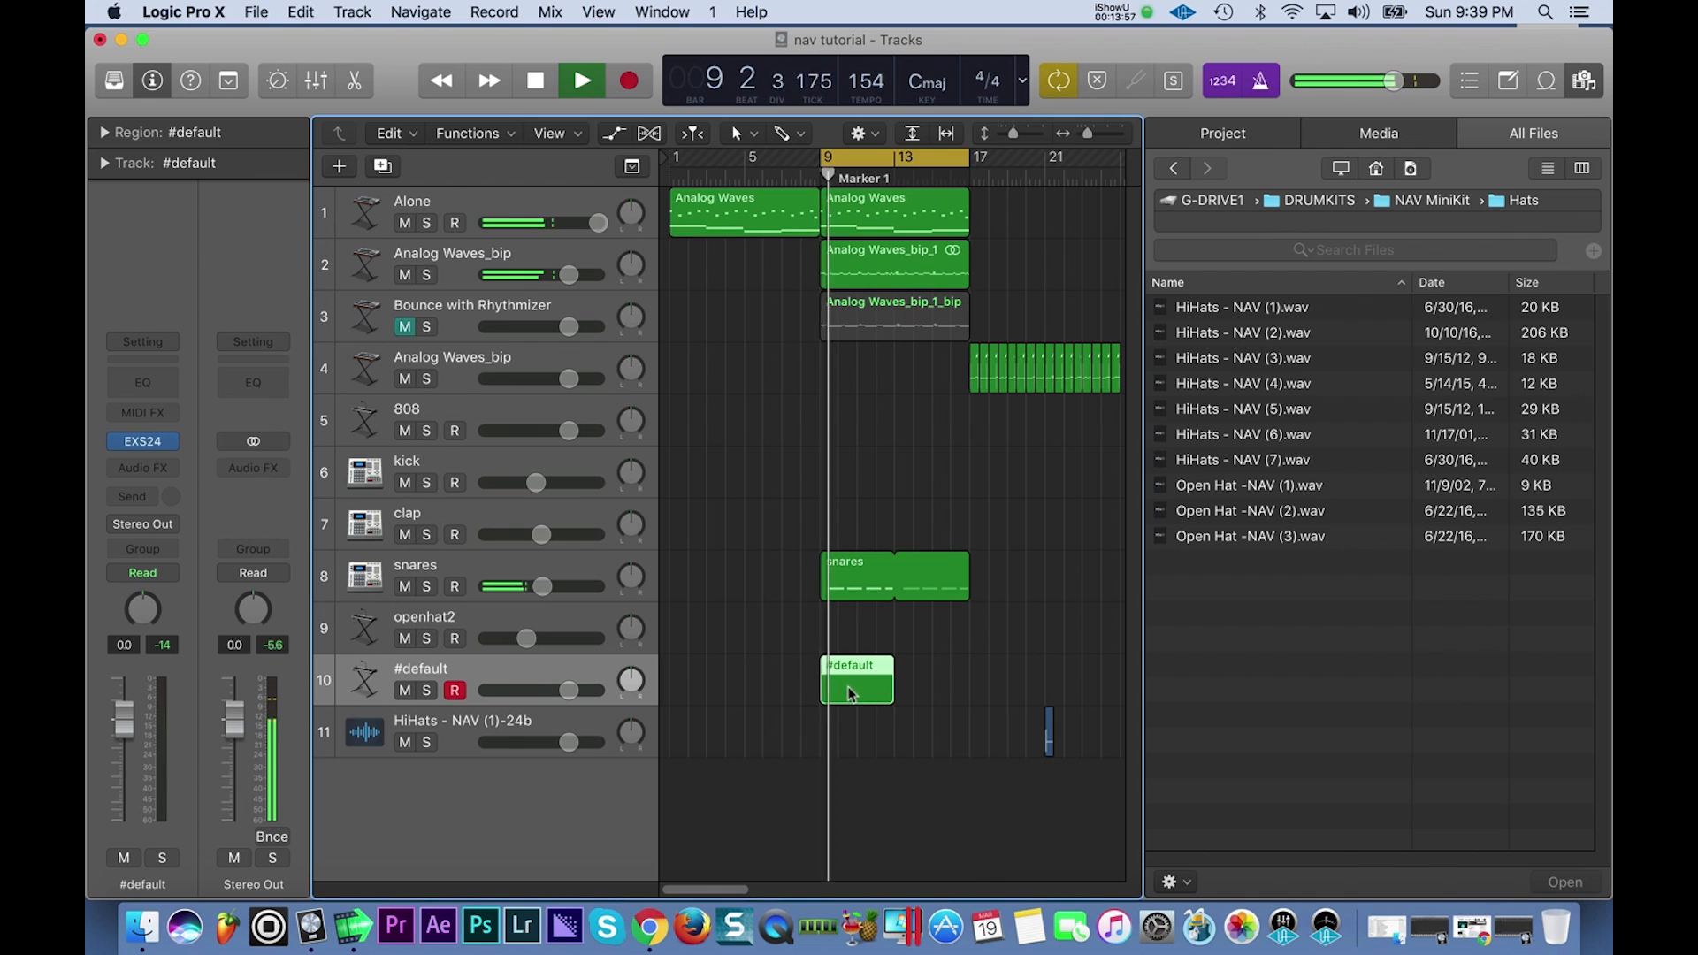
Open the #default region in the Piano Roll, hide the file browser, and enlarge the note editing area around C3.
double_click(849, 691)
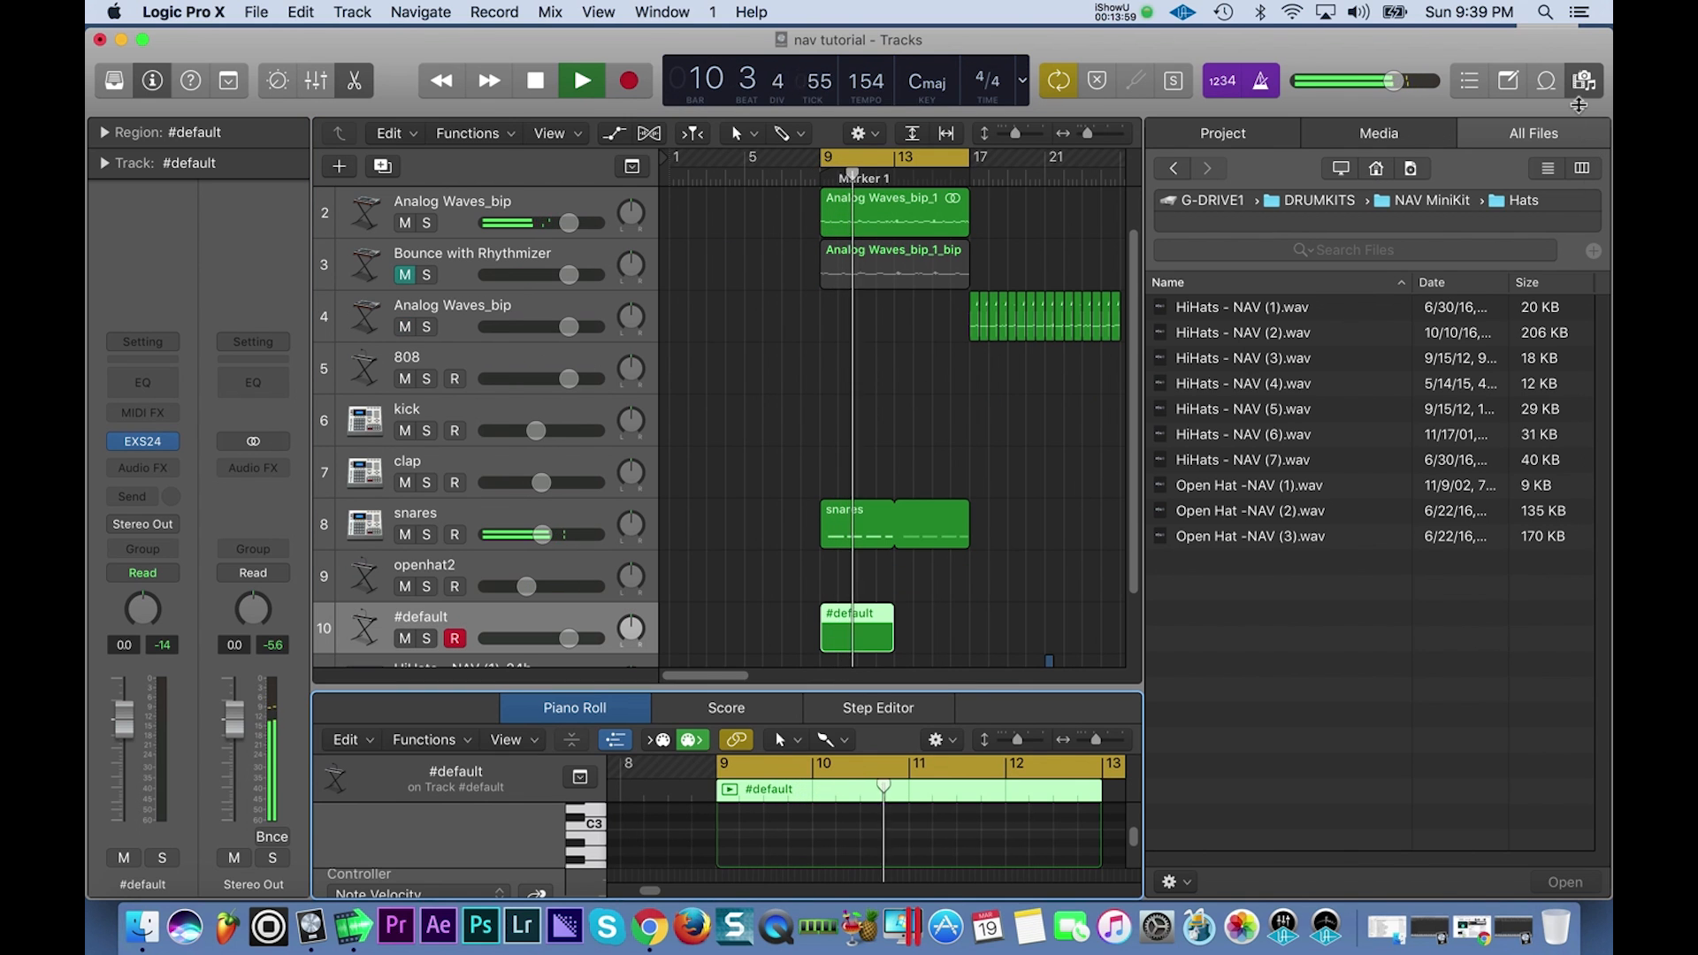
left_click(1584, 81)
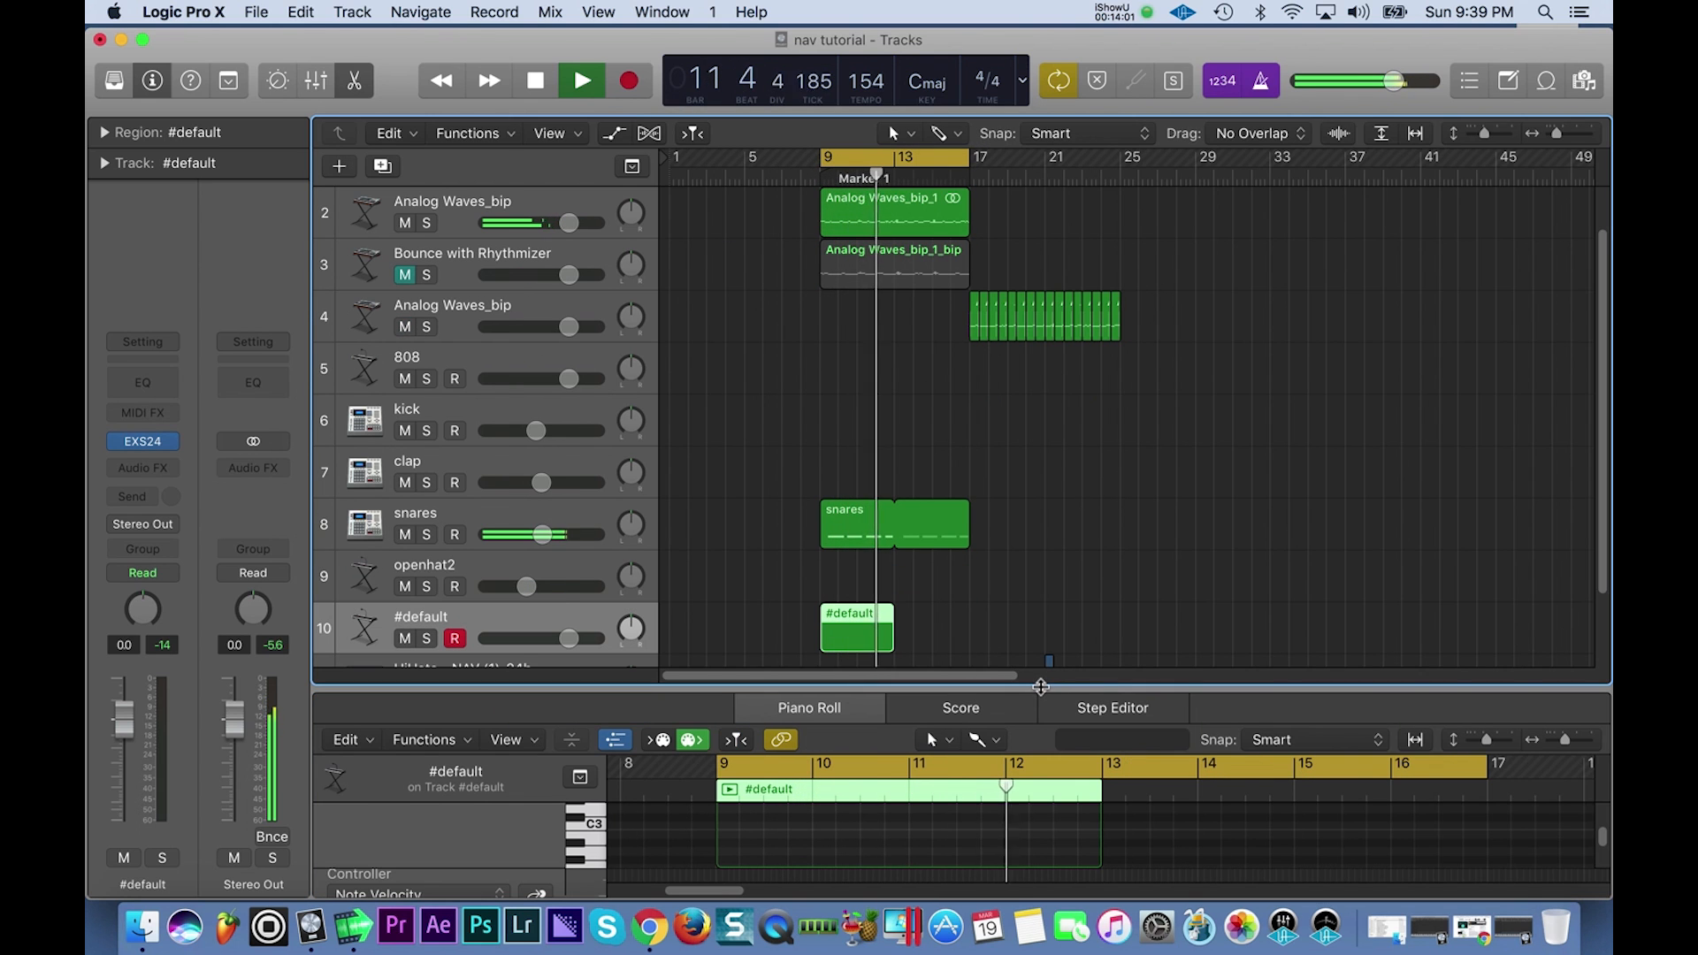
left_click_drag(1040, 687, 1040, 386)
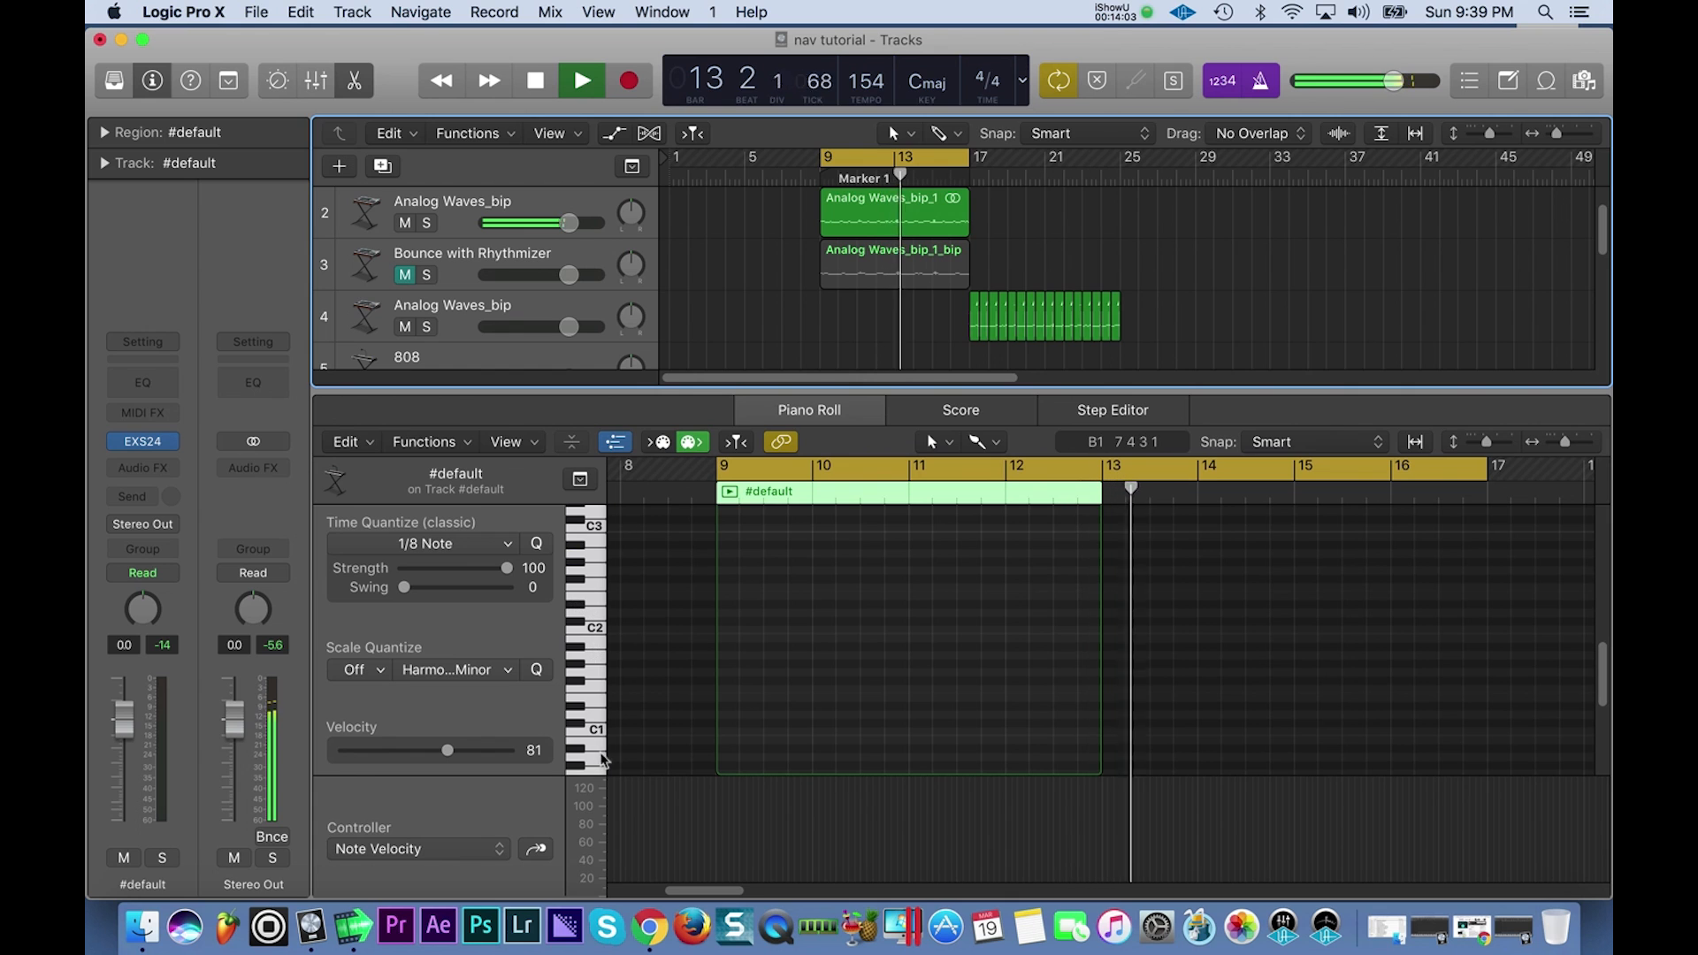
left_click(603, 760)
scroll(602, 757, "up", 3)
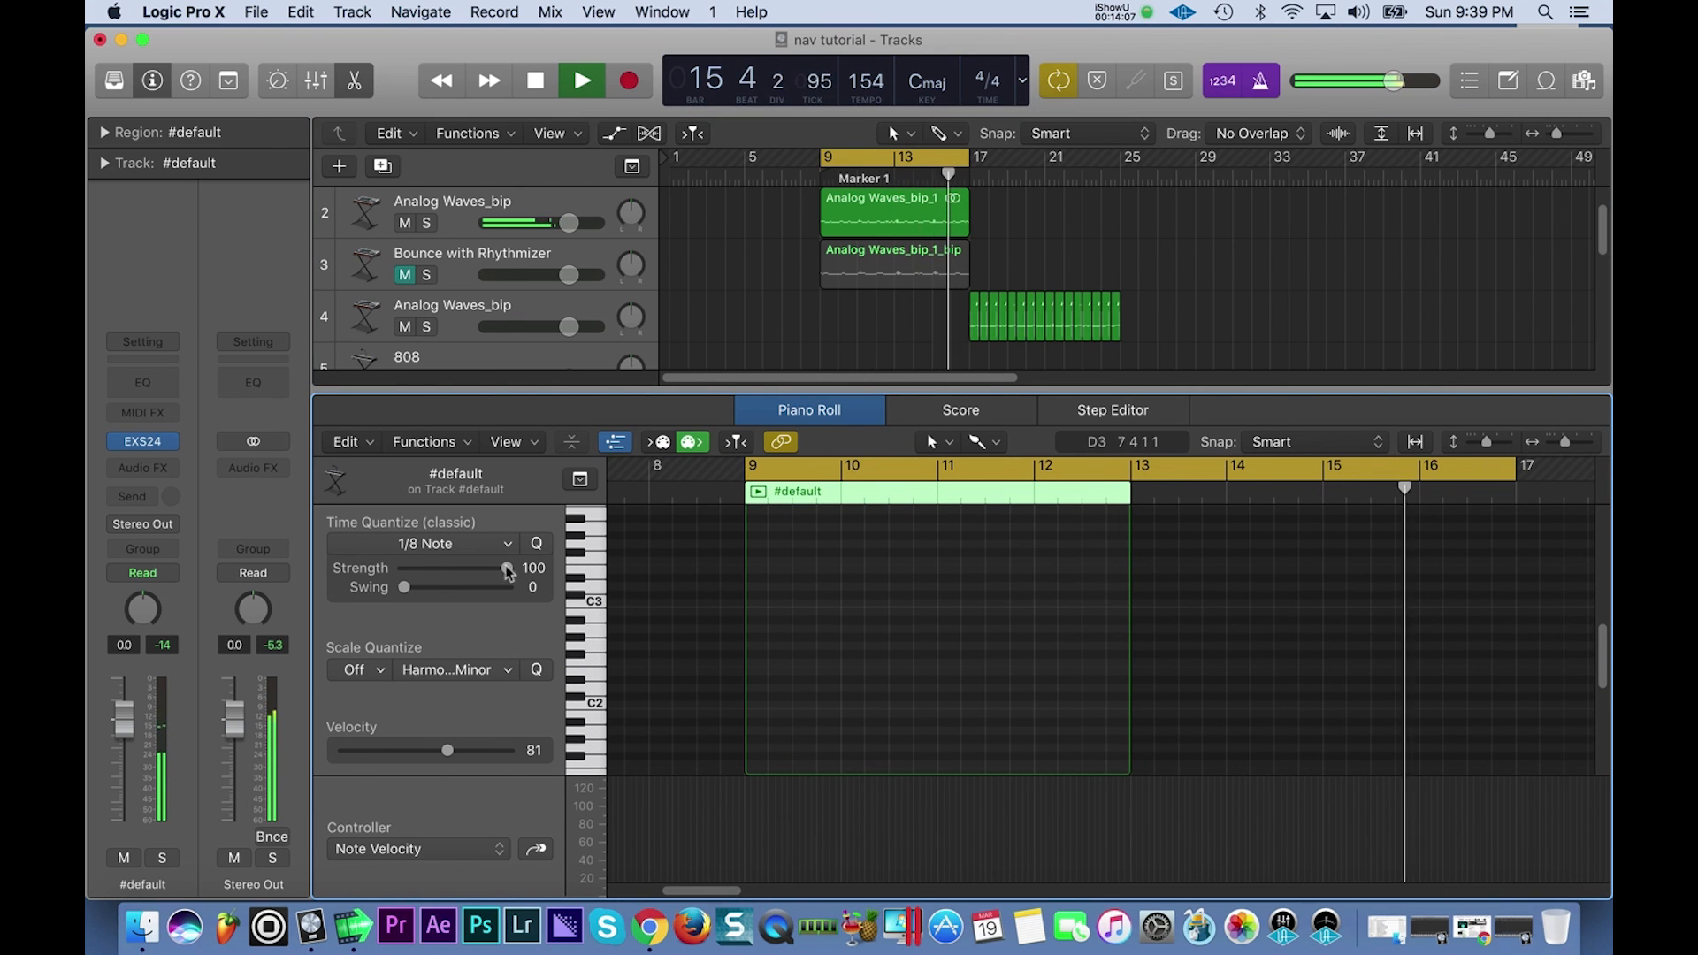
left_click(418, 544)
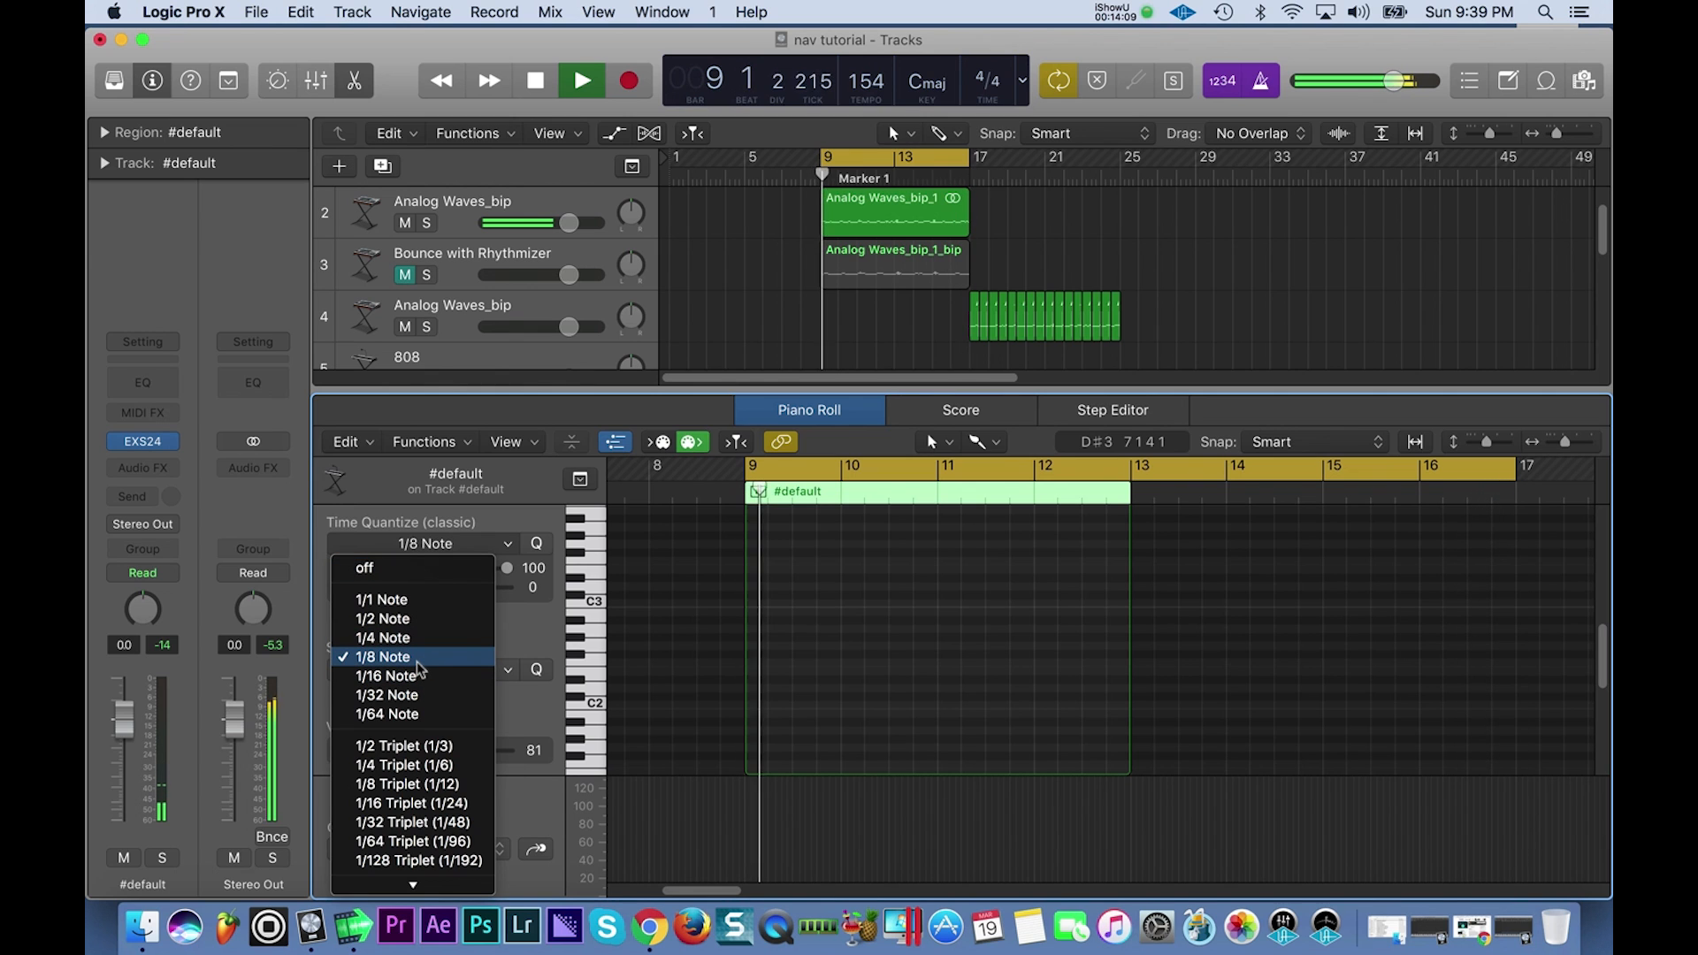
left_click(446, 546)
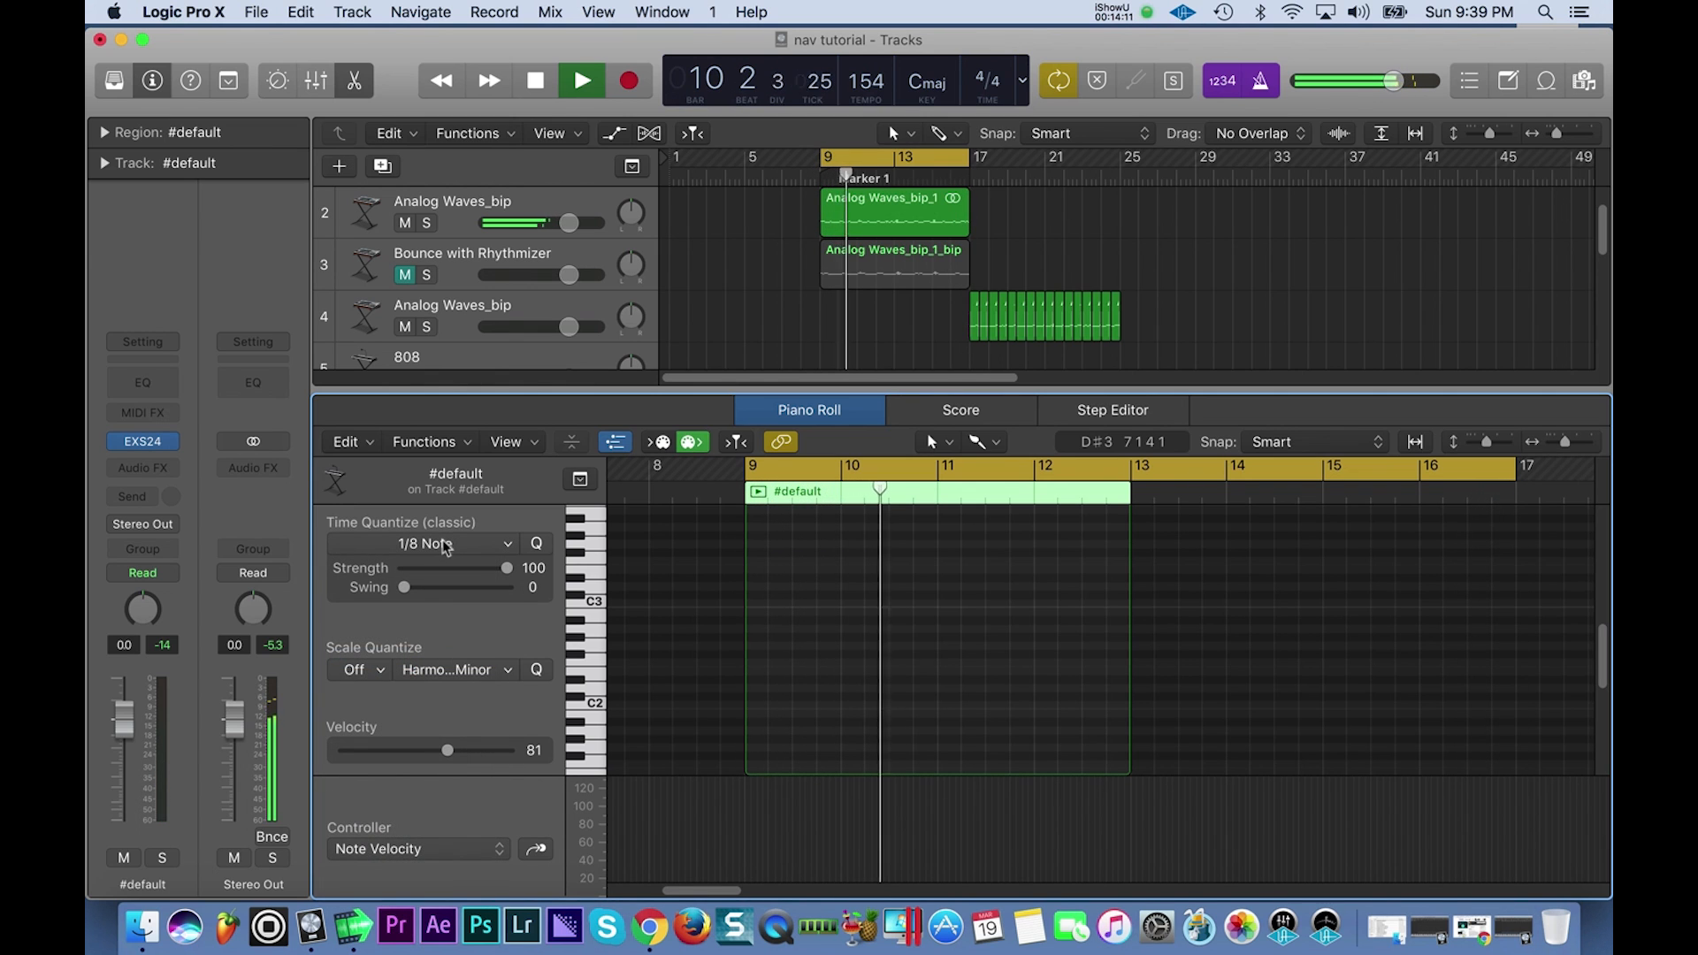
left_click(1002, 444)
left_click(1001, 799)
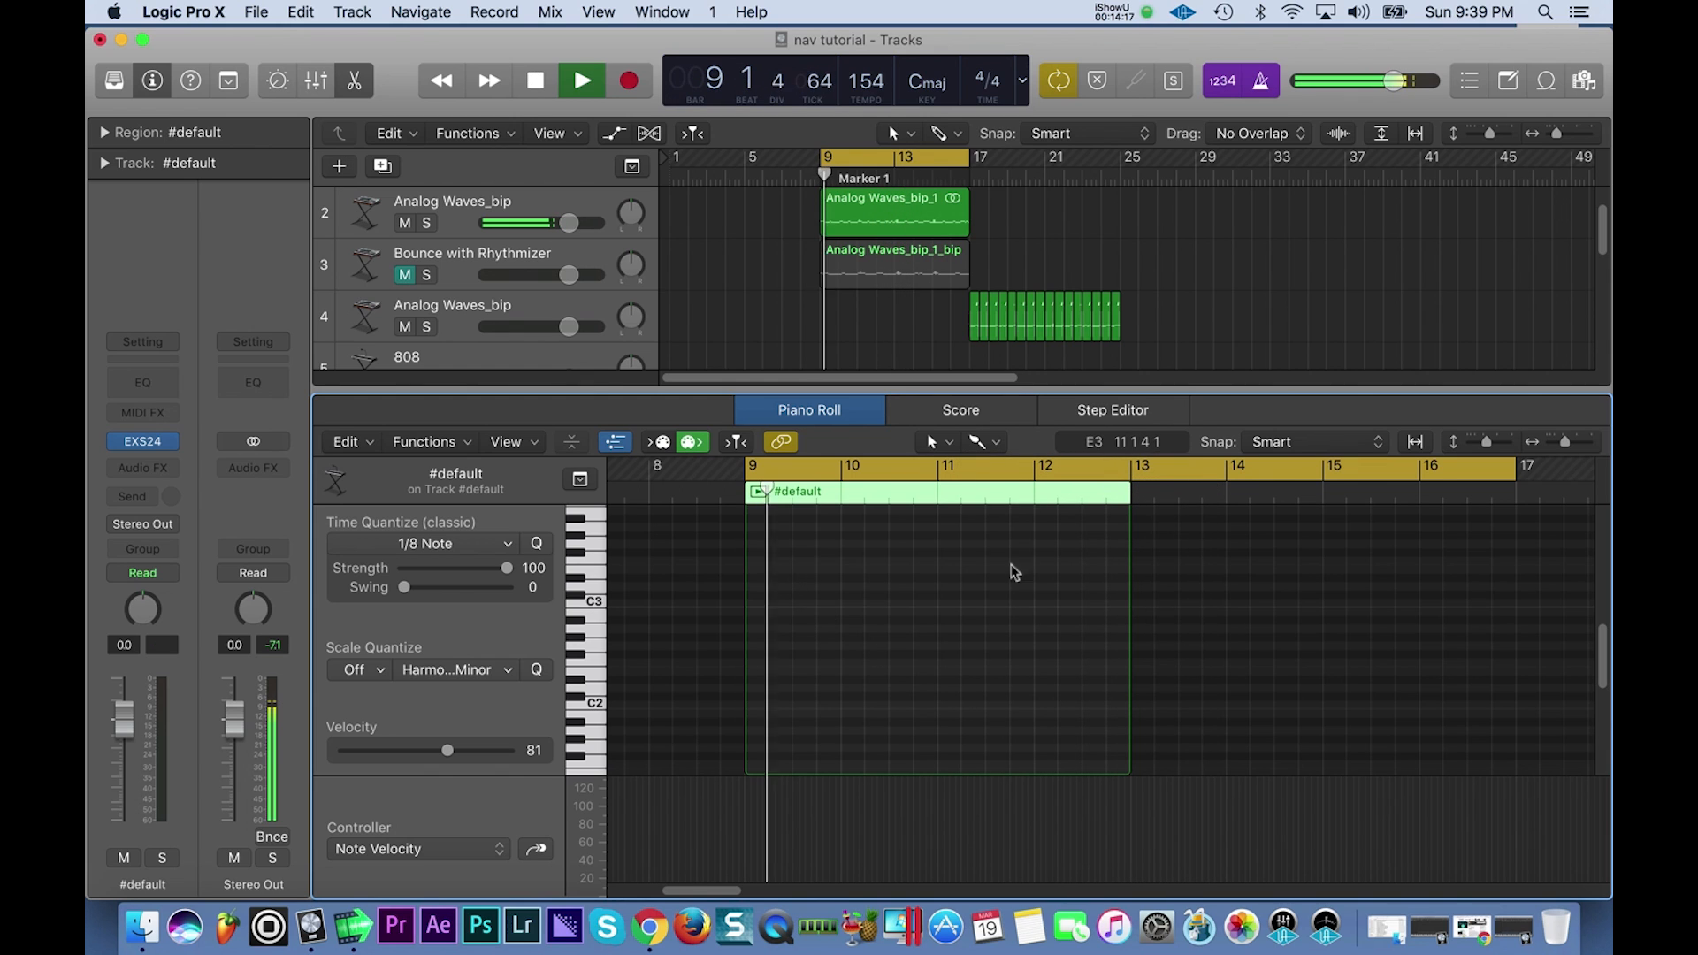
Try a run of five 1/8-note hi-hat hits on C3 from the middle of bar 10, and undo it.
key("space")
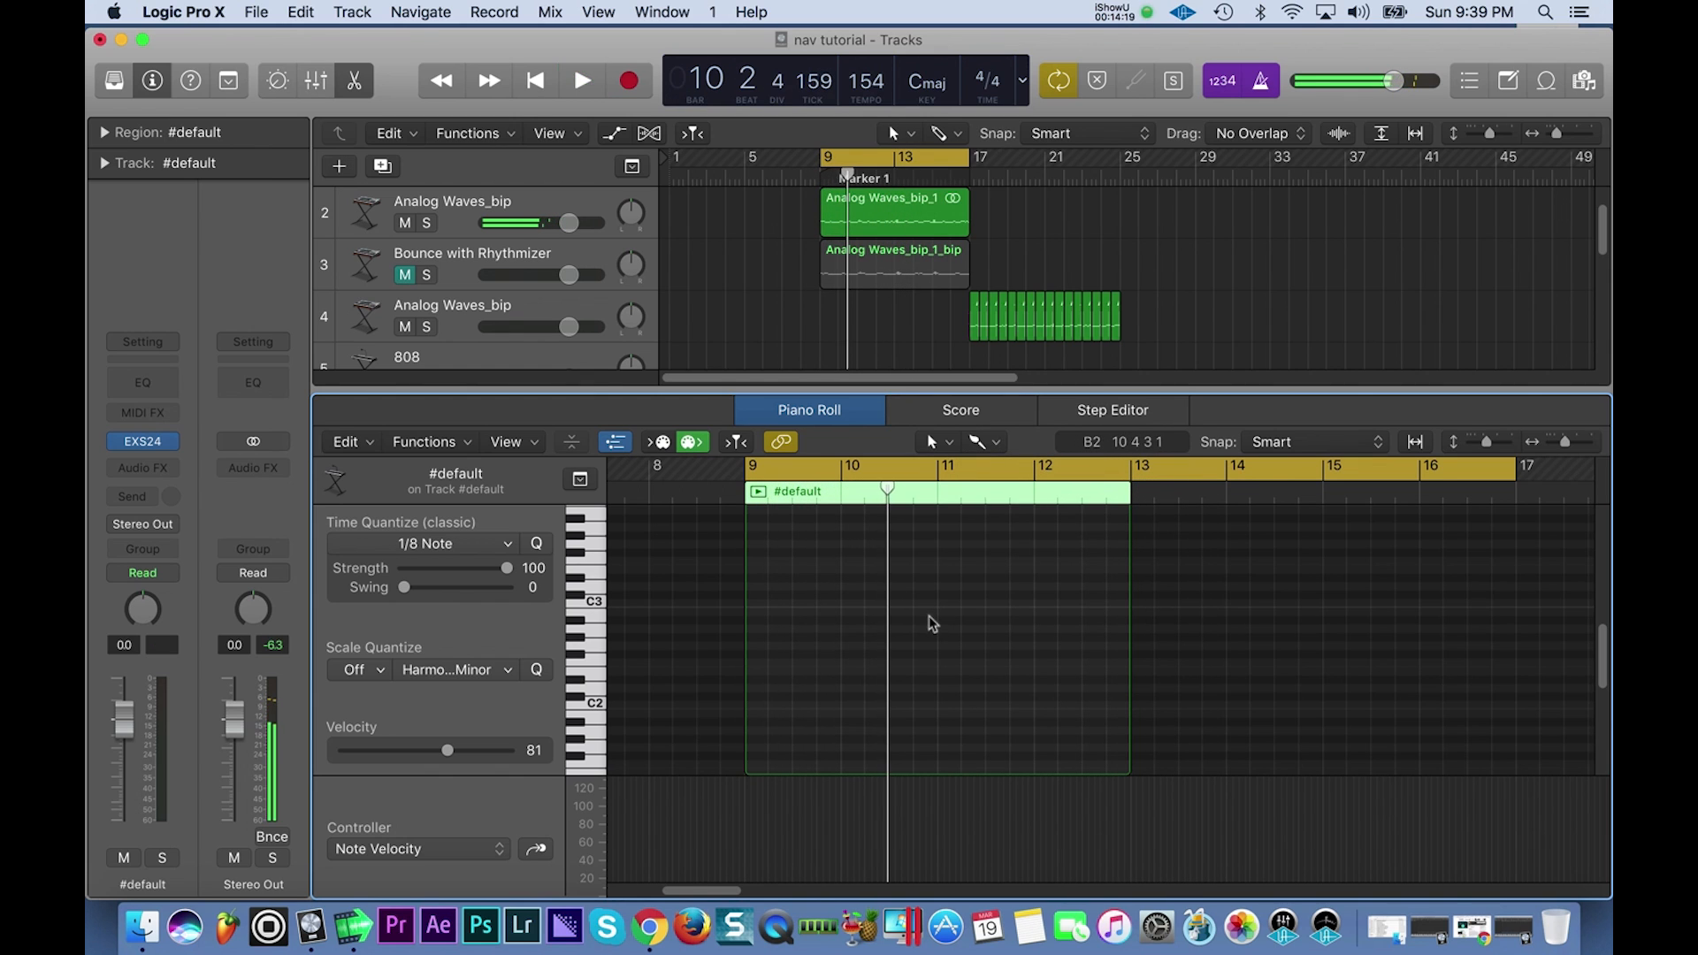
left_click(900, 608)
left_click_drag(929, 611, 943, 606)
key("space")
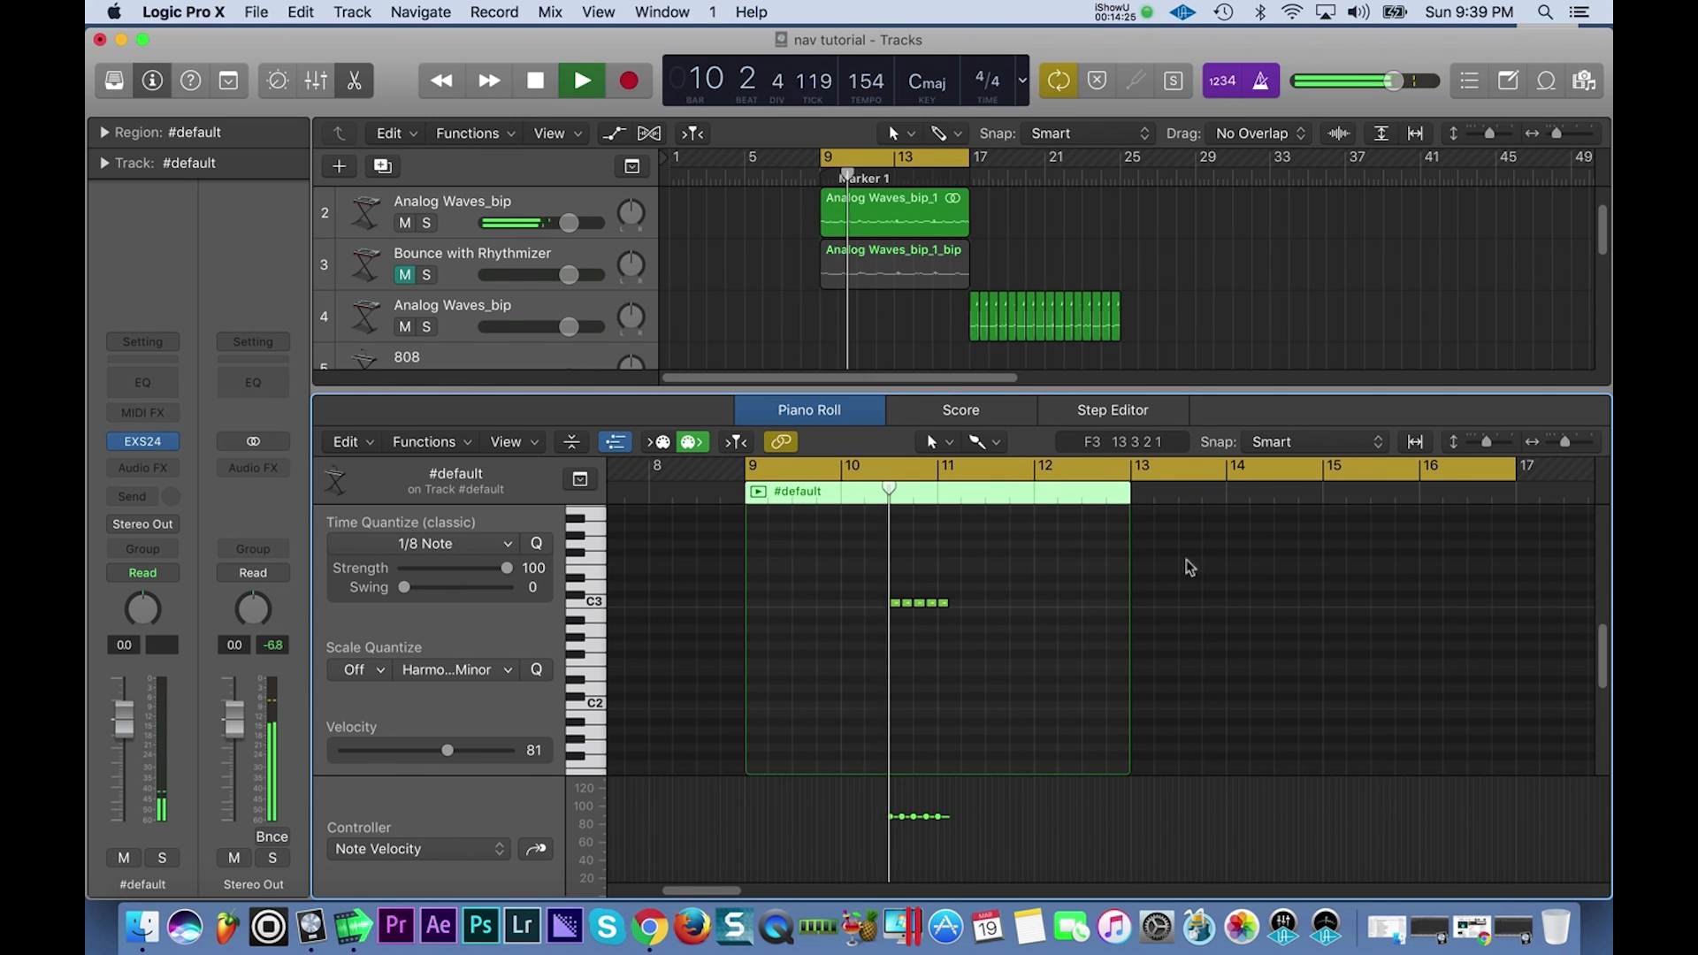
key("space")
key("super+z")
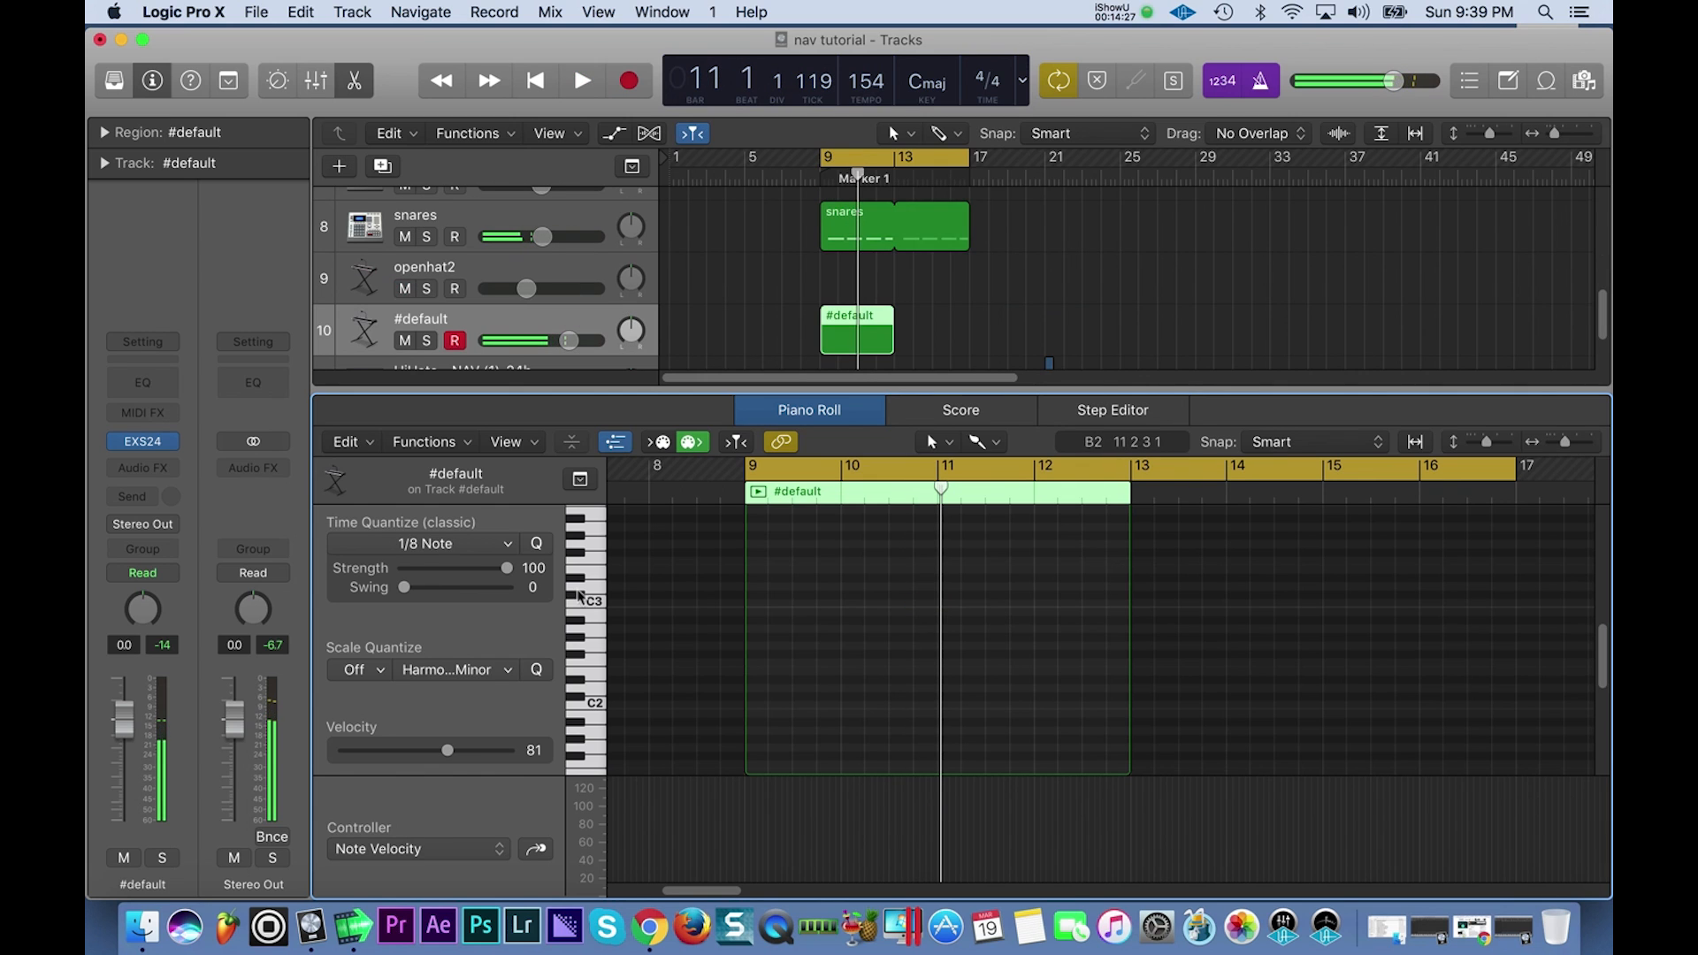
Set the time quantize to 1/8 Triplet (1/12), paint three B2 hi-hat notes from beat 2 of bar 9, and audition them.
left_click(417, 544)
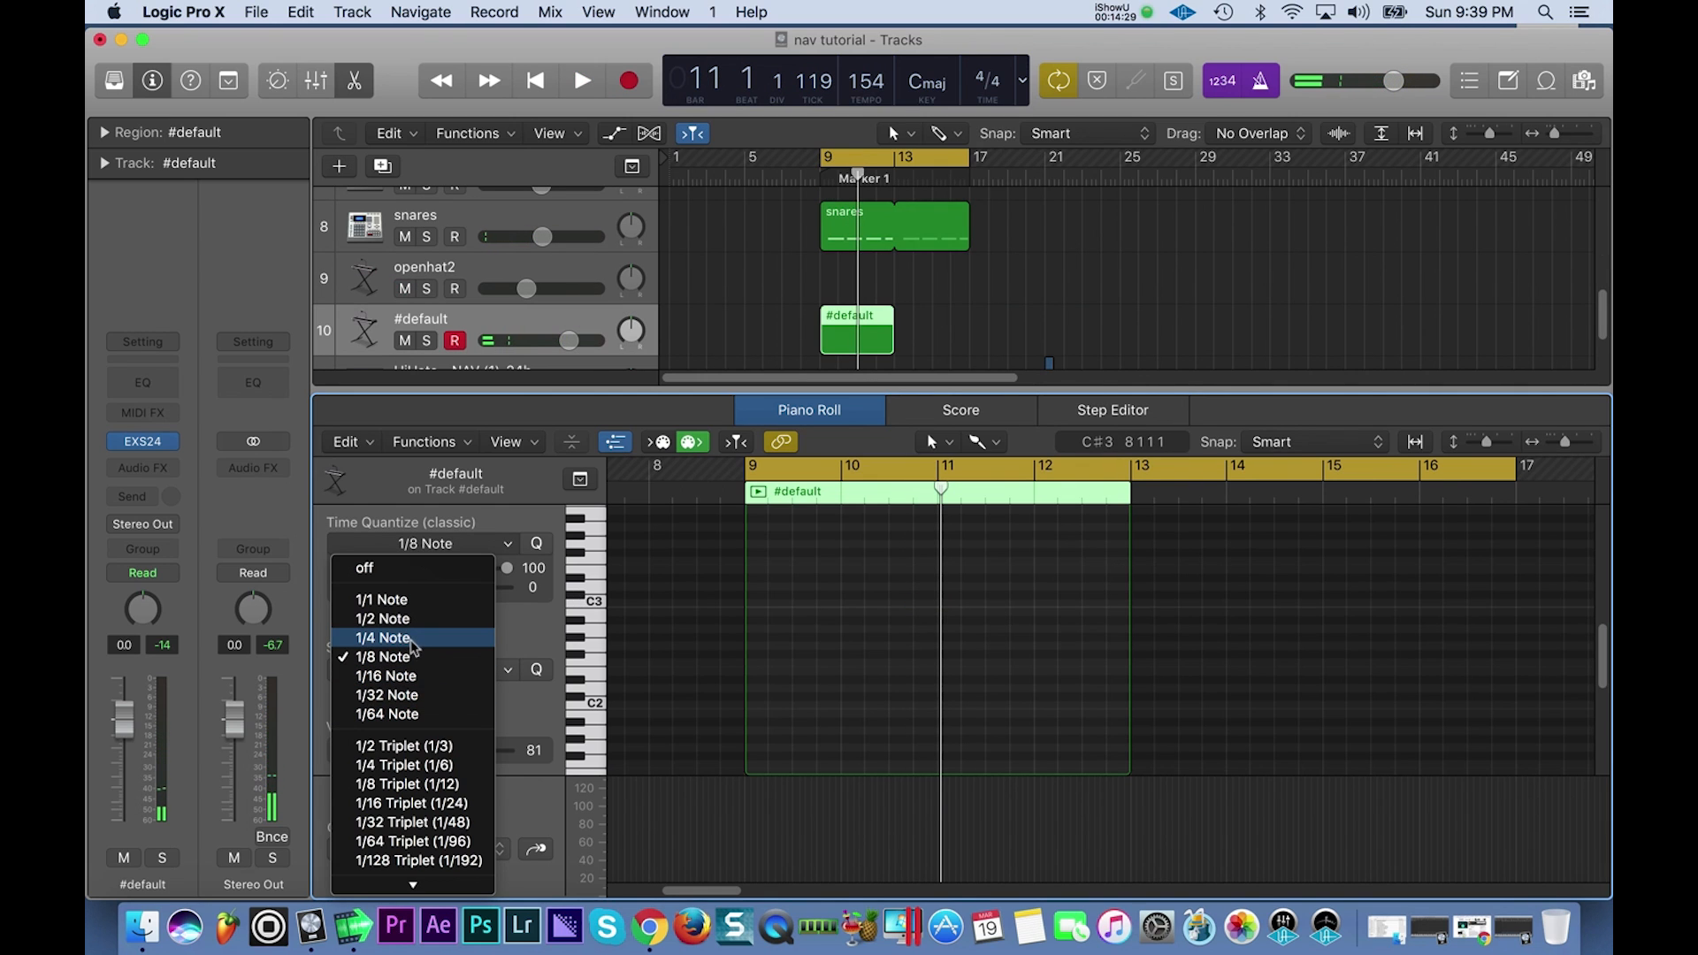
left_click(437, 786)
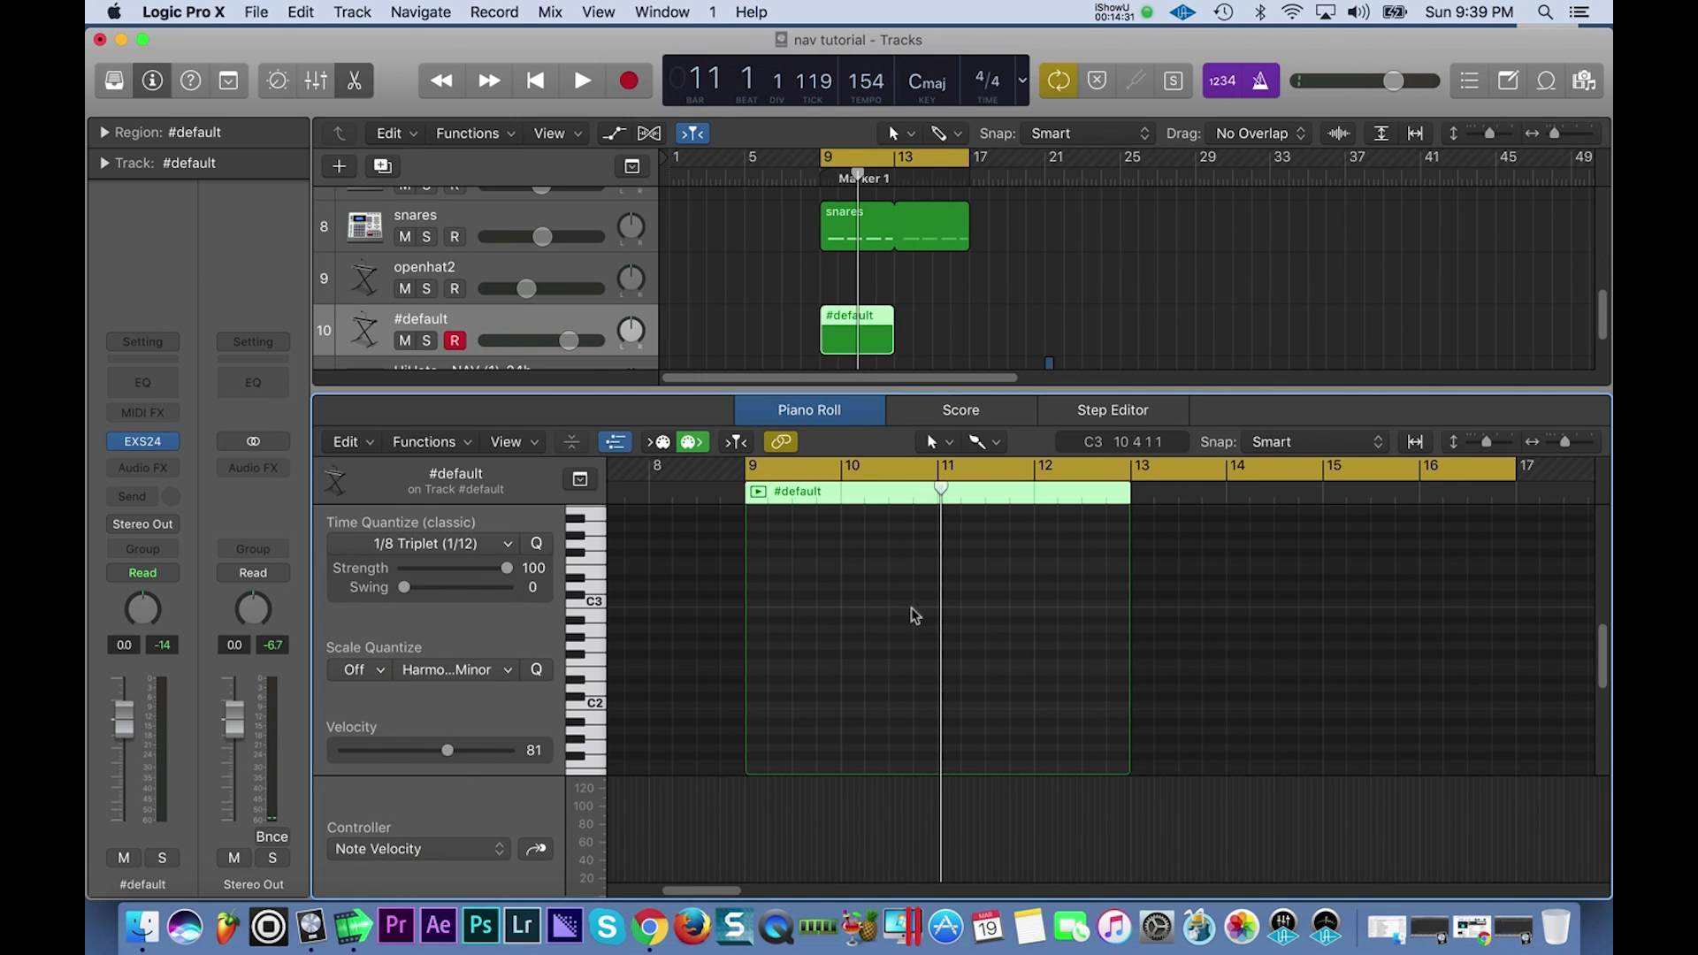
key("space")
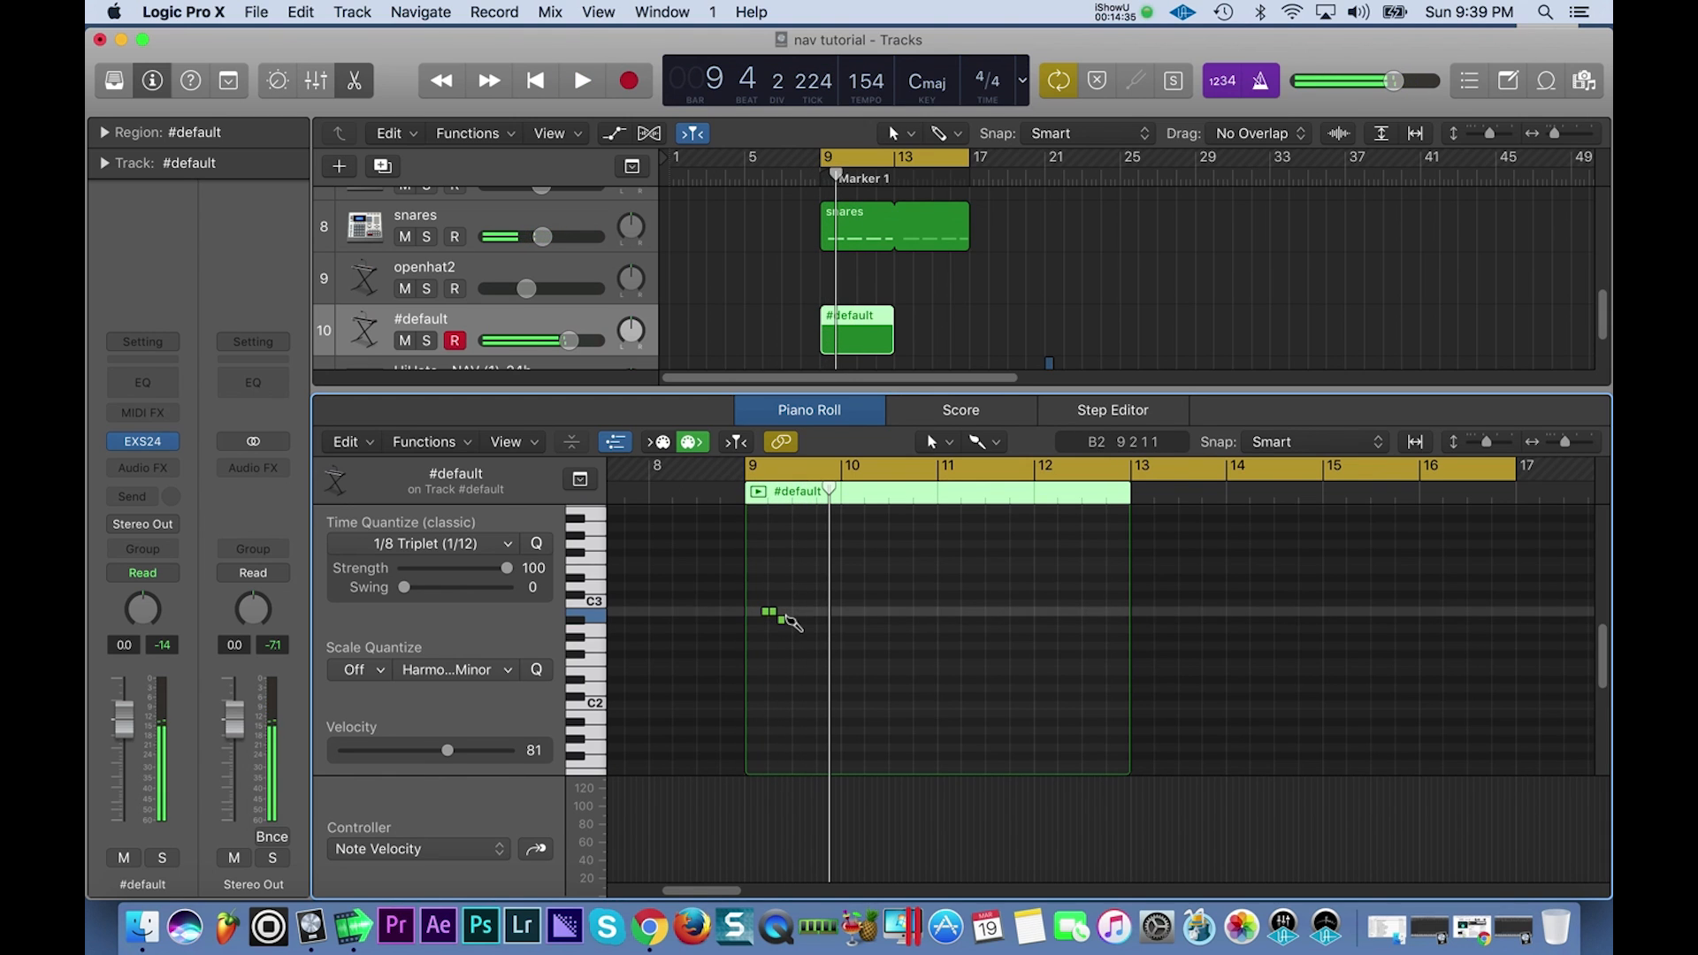
left_click(773, 612)
key("space")
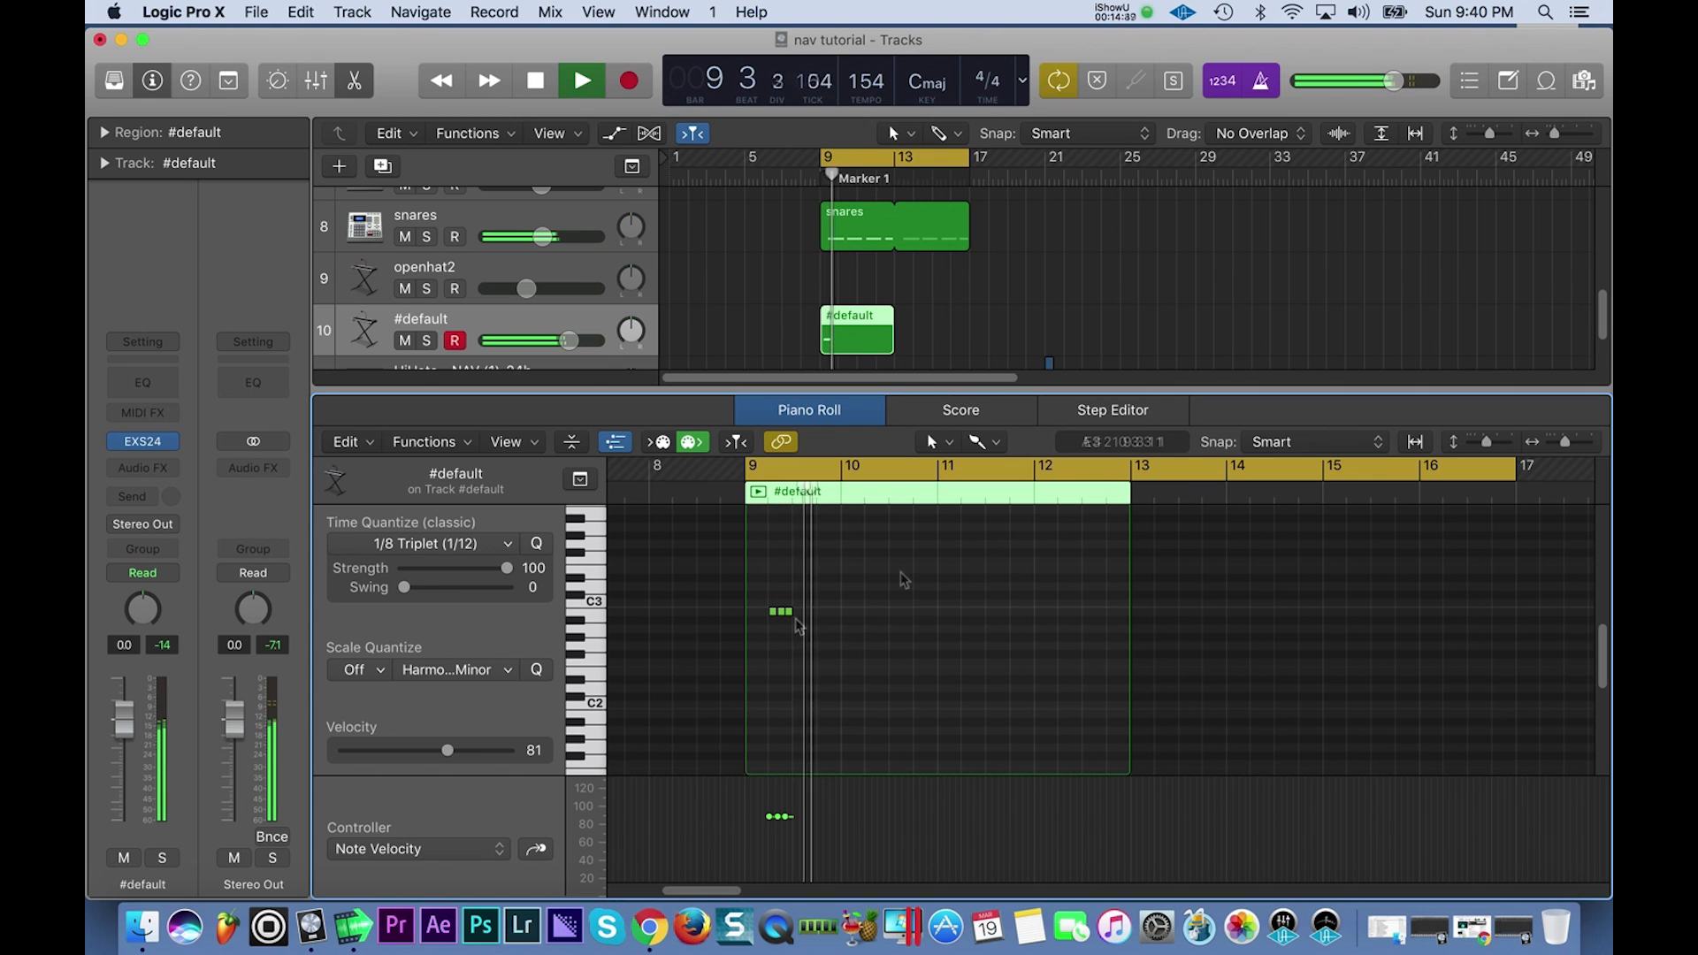
key("space")
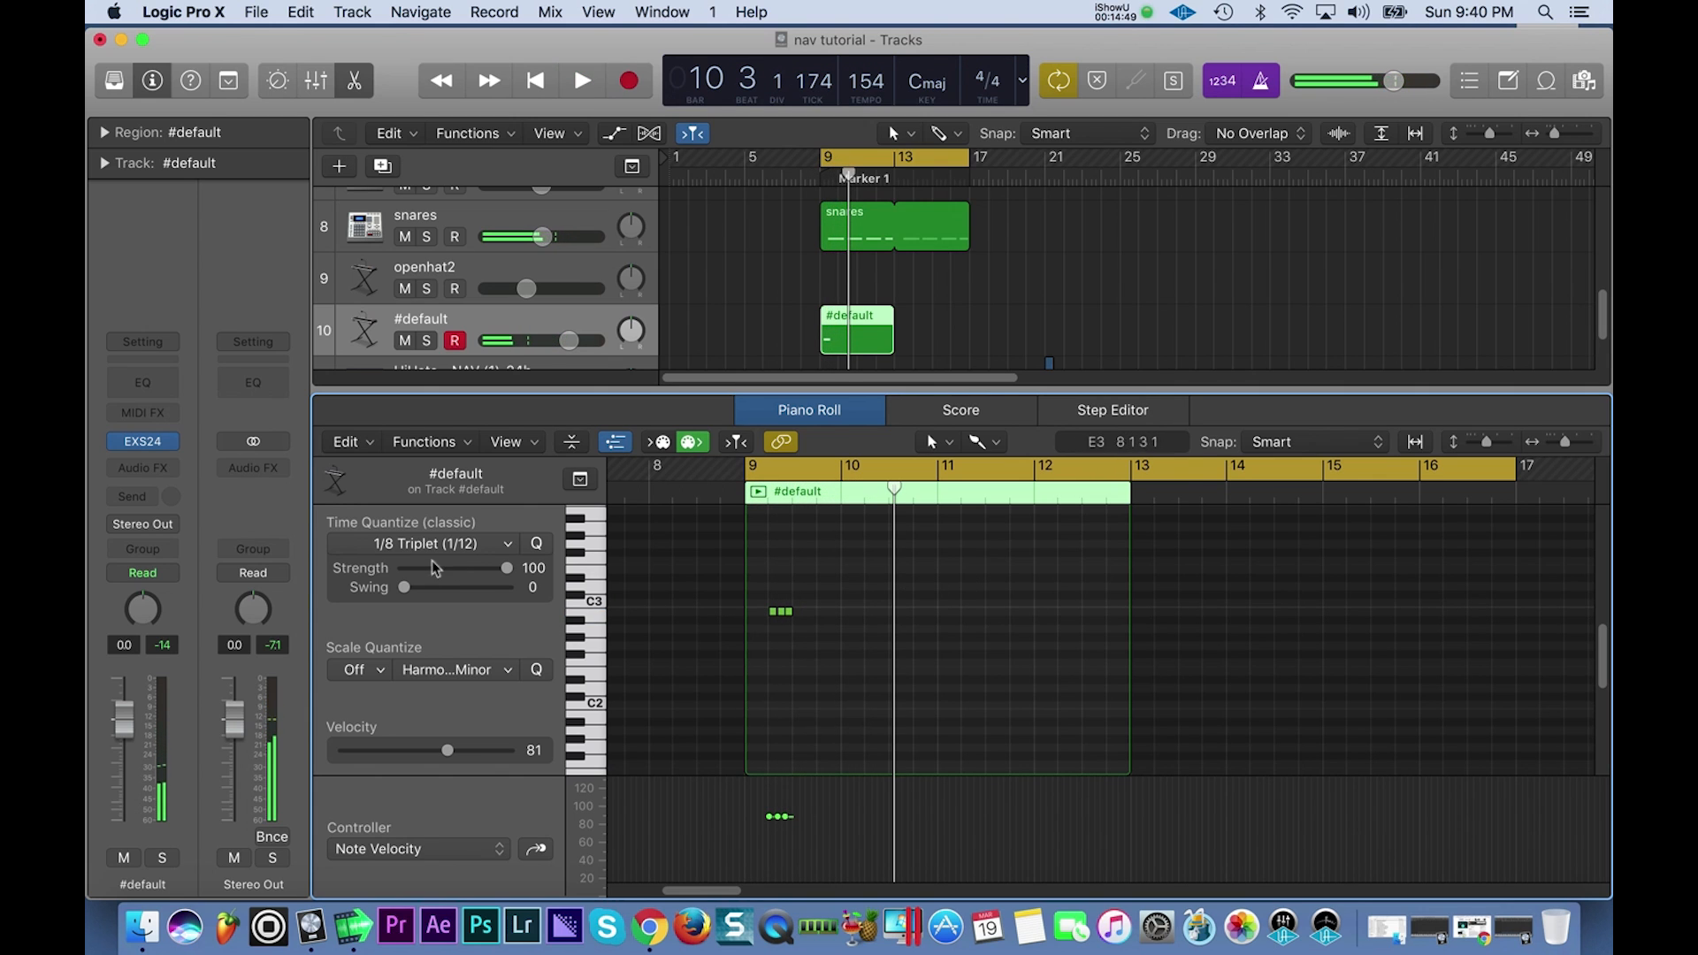
Set the time quantize to 1/32 Note, paint four B2 hi-hat notes on beat 4 of bar 10, and audition them.
left_click(456, 548)
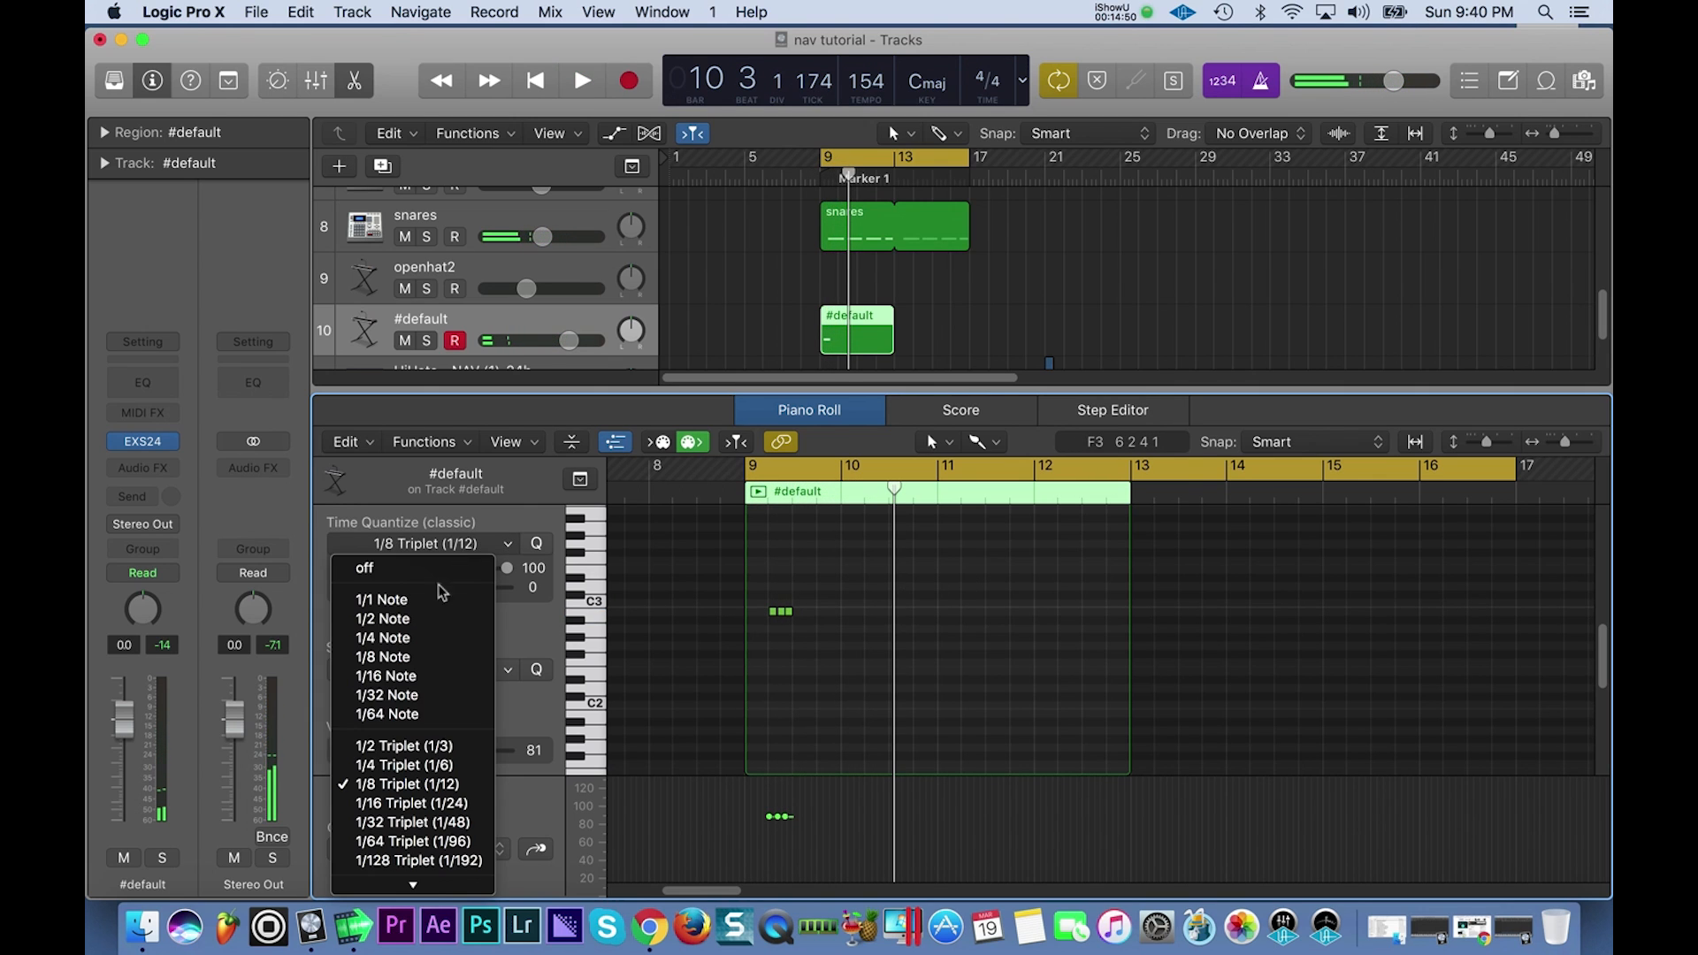
left_click(427, 705)
scroll(920, 643, "up", 3)
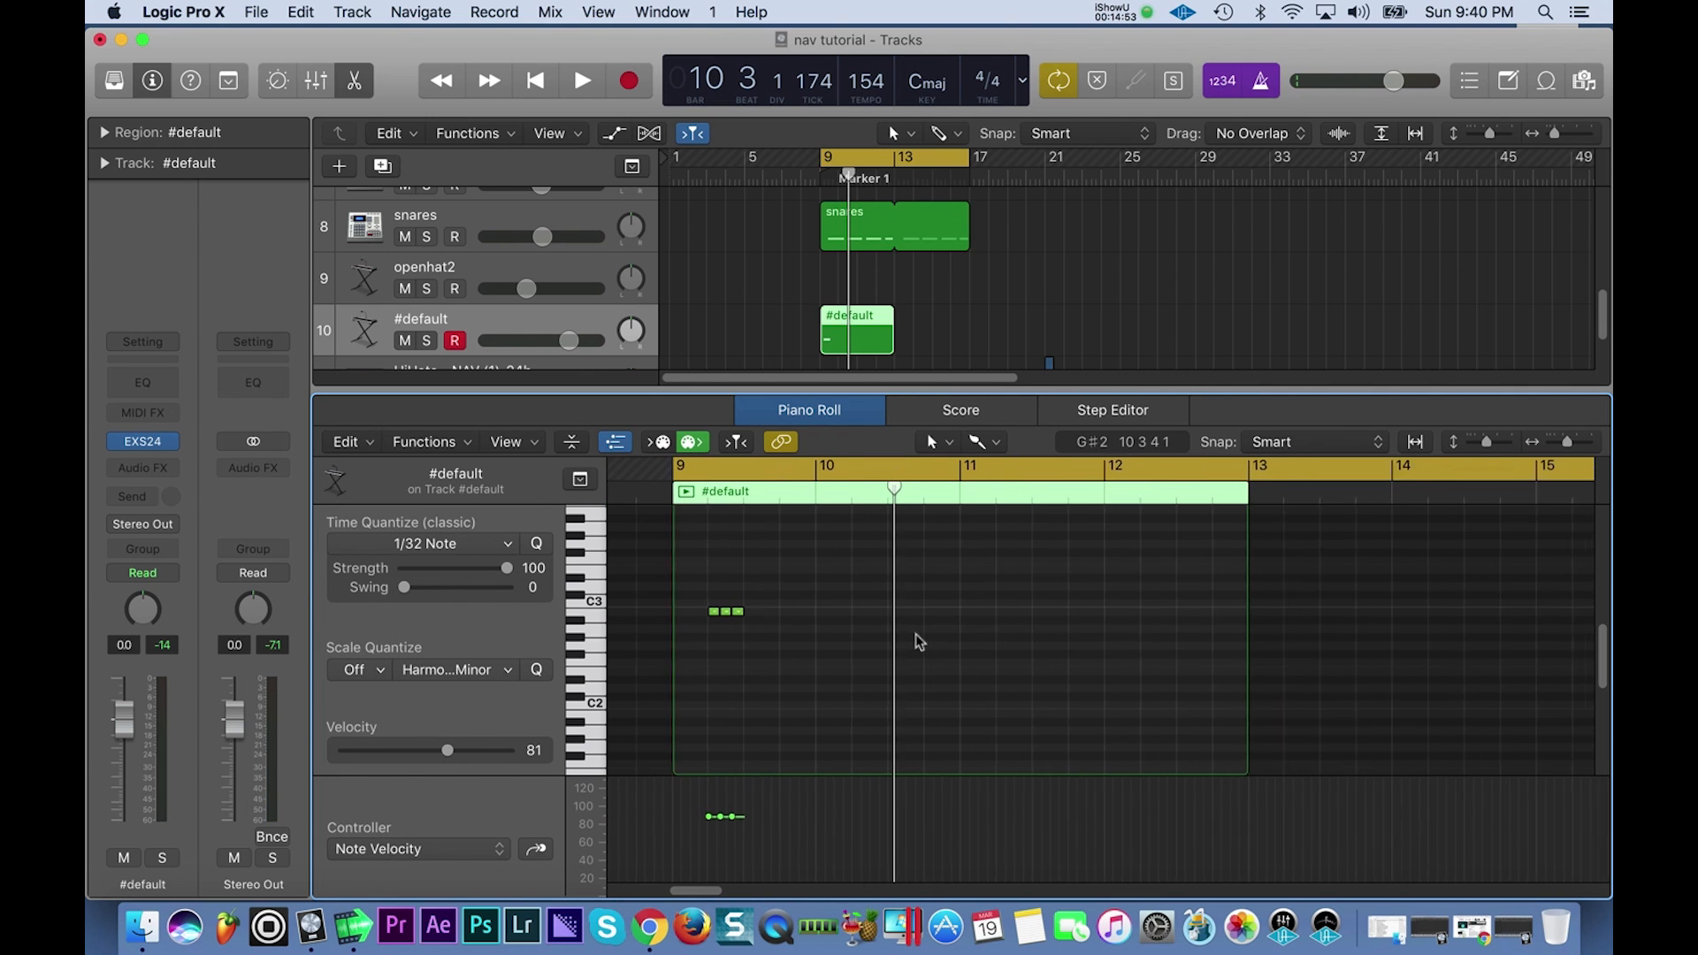
key("space")
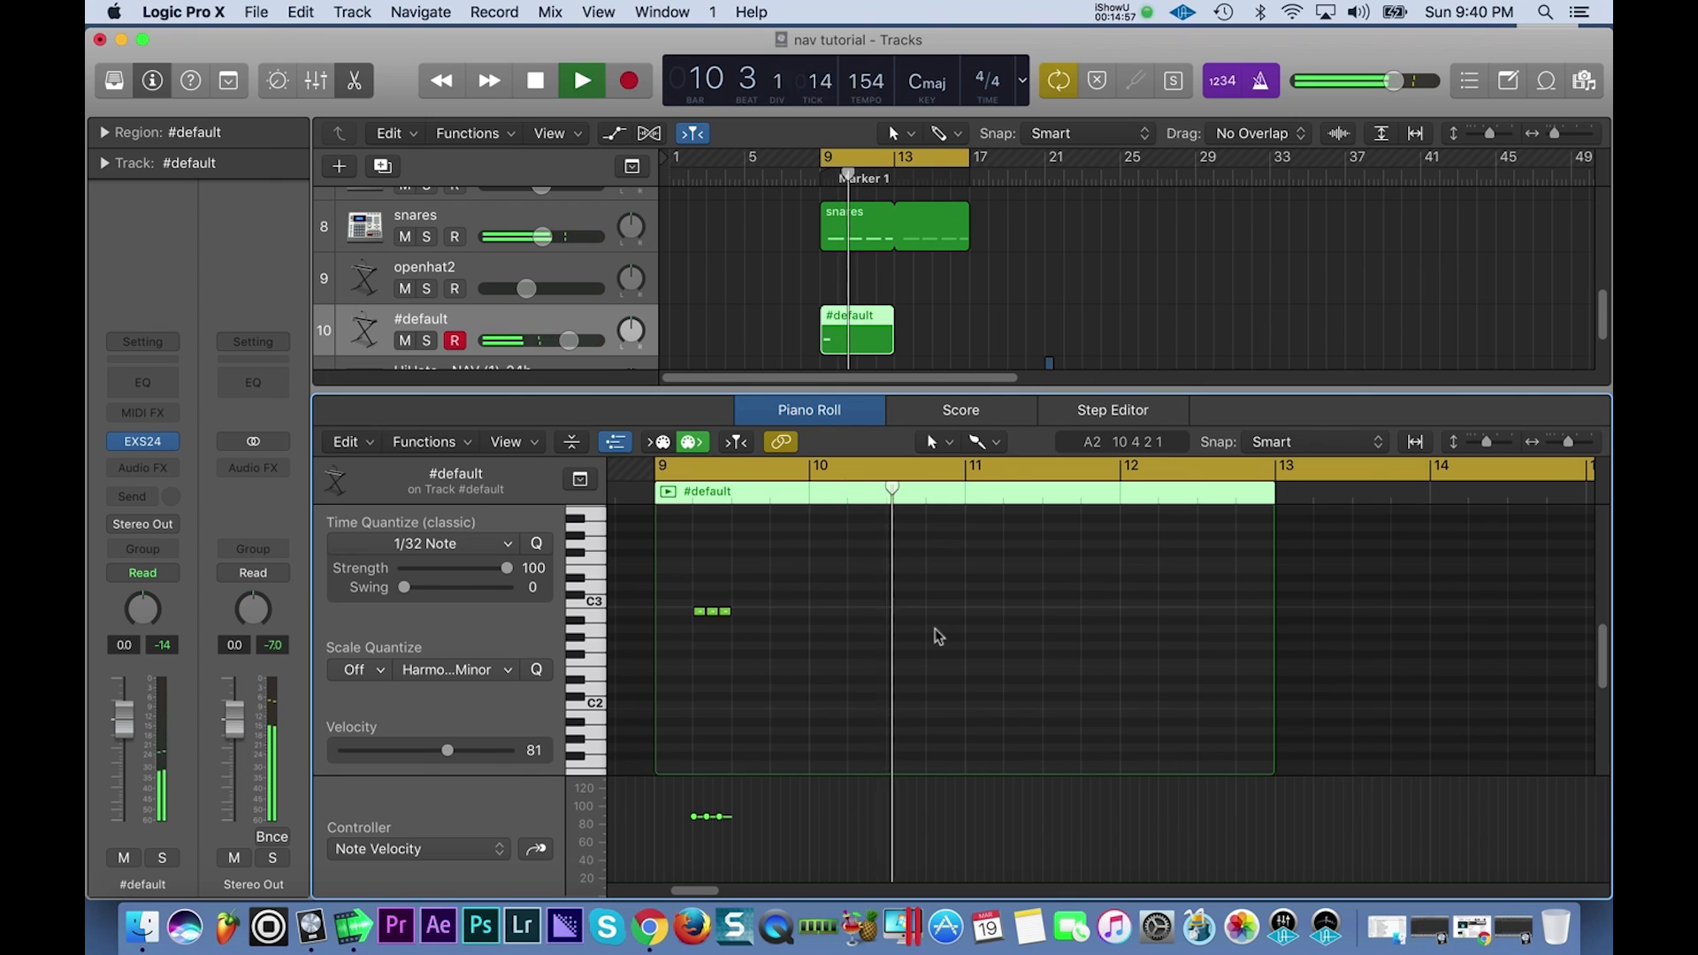
key("space")
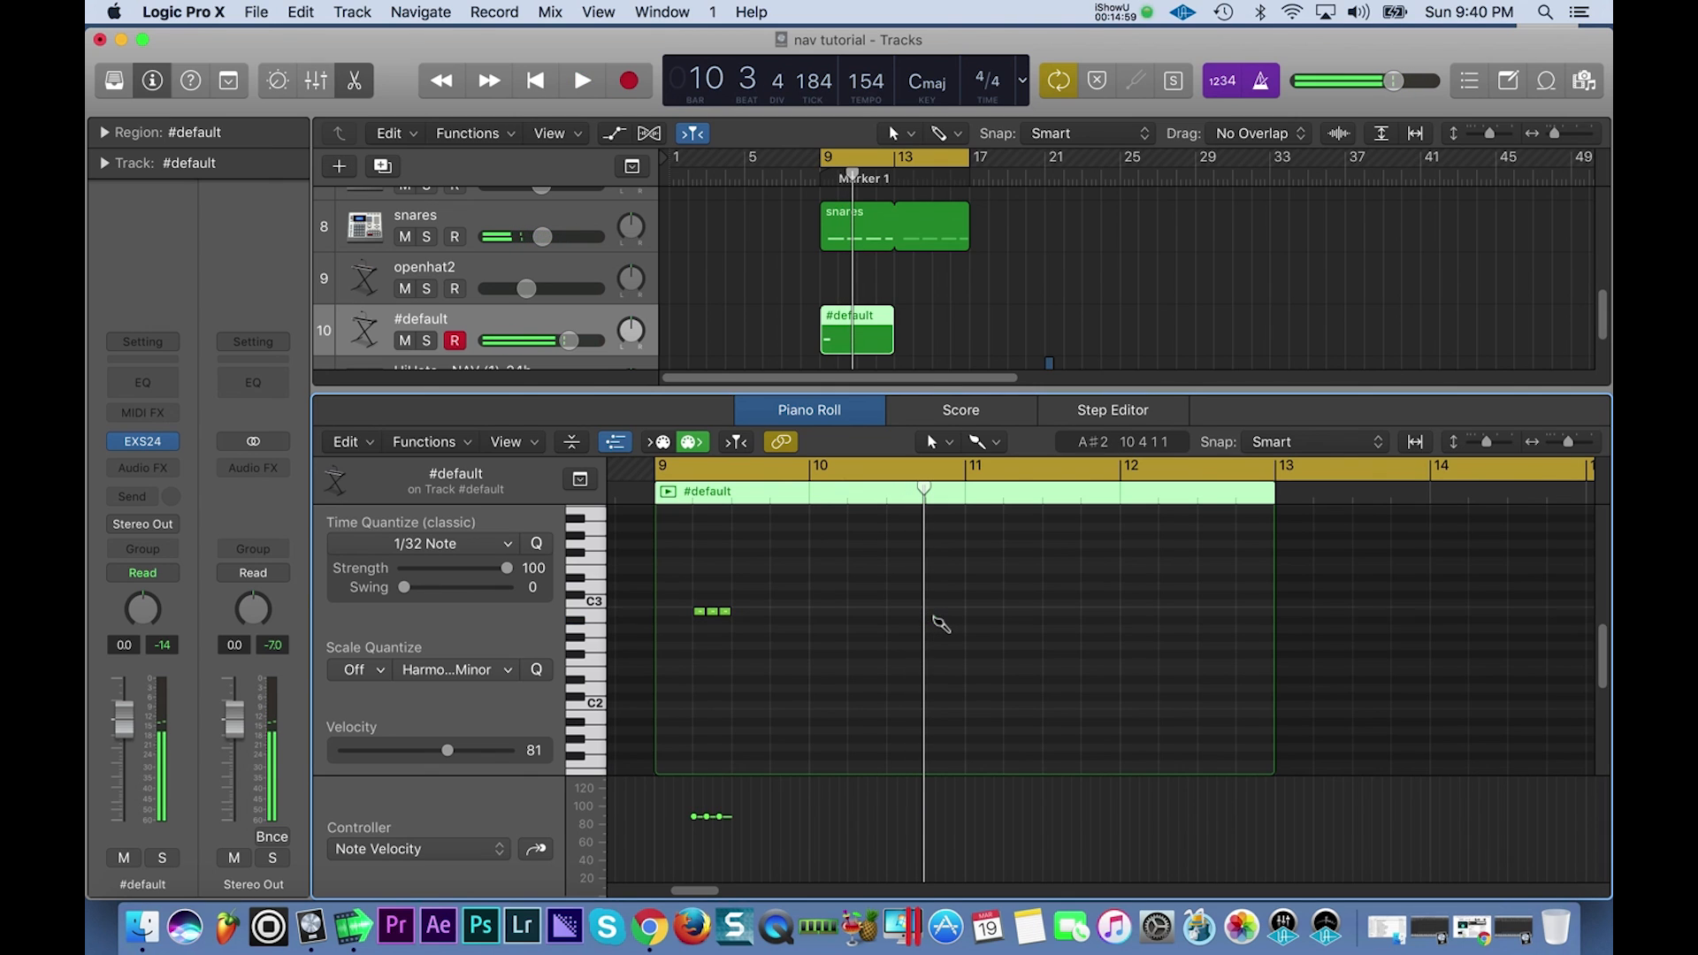
left_click_drag(929, 612, 947, 614)
key("space")
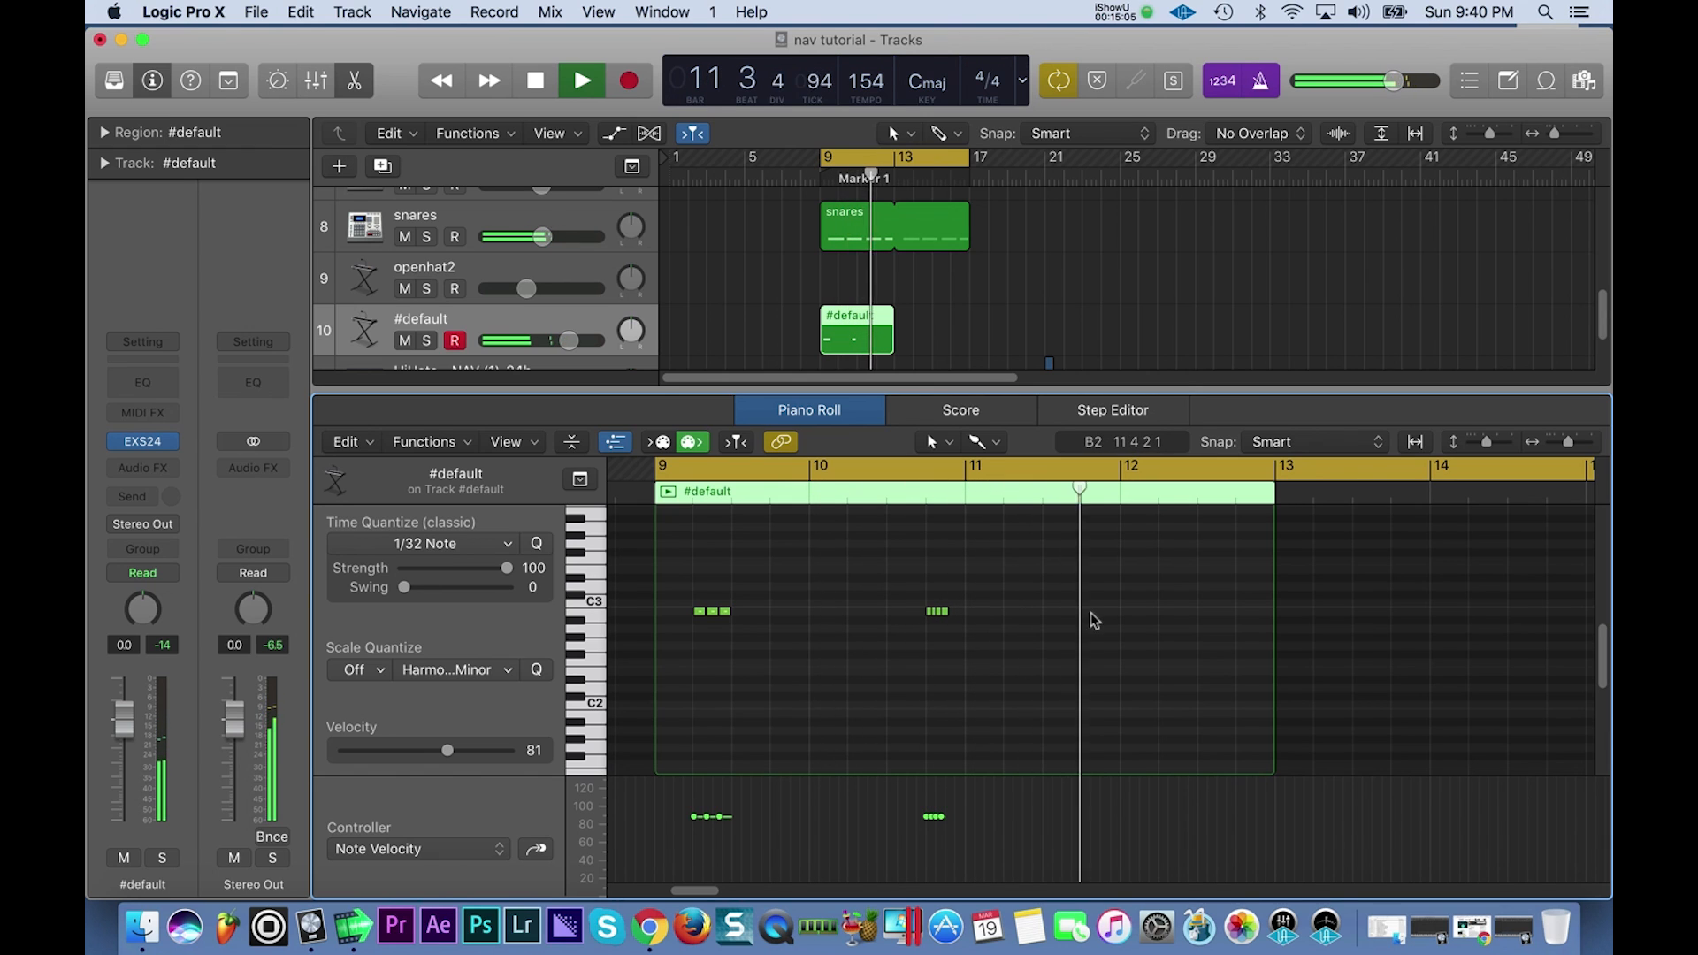
key("space")
Set the time quantize to 1/16 Triplet (1/24), paint six B2 hi-hat notes from beat 3 of bar 12, and audition them.
left_click(429, 543)
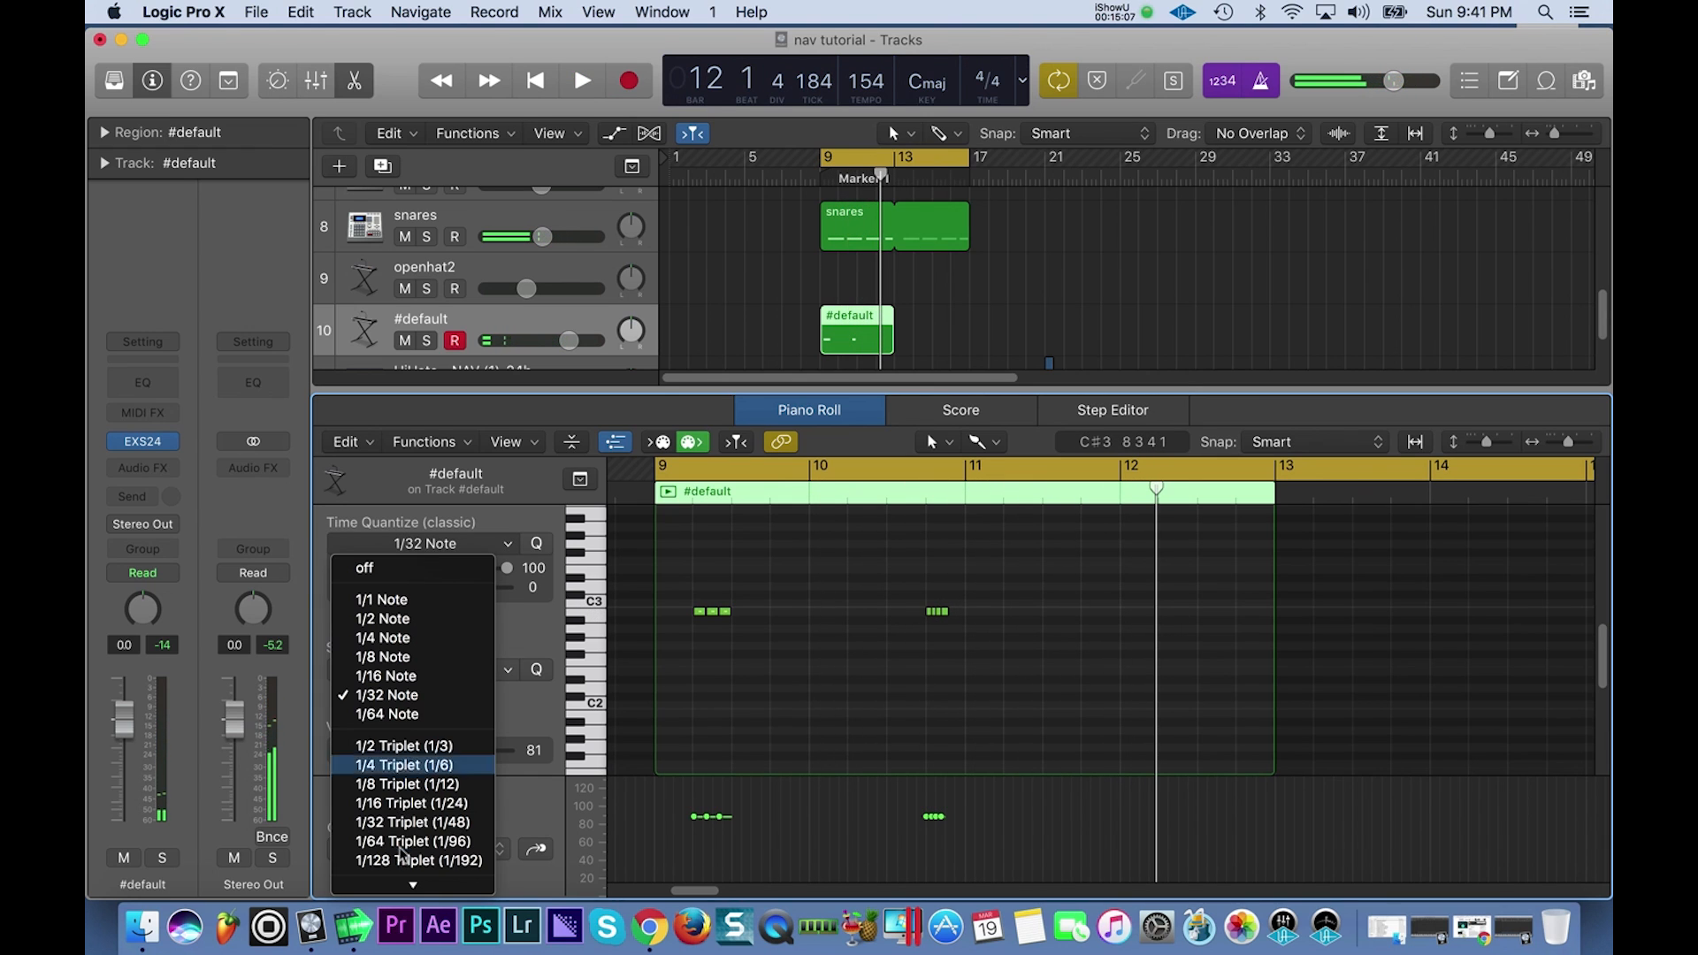
left_click(443, 804)
key("space")
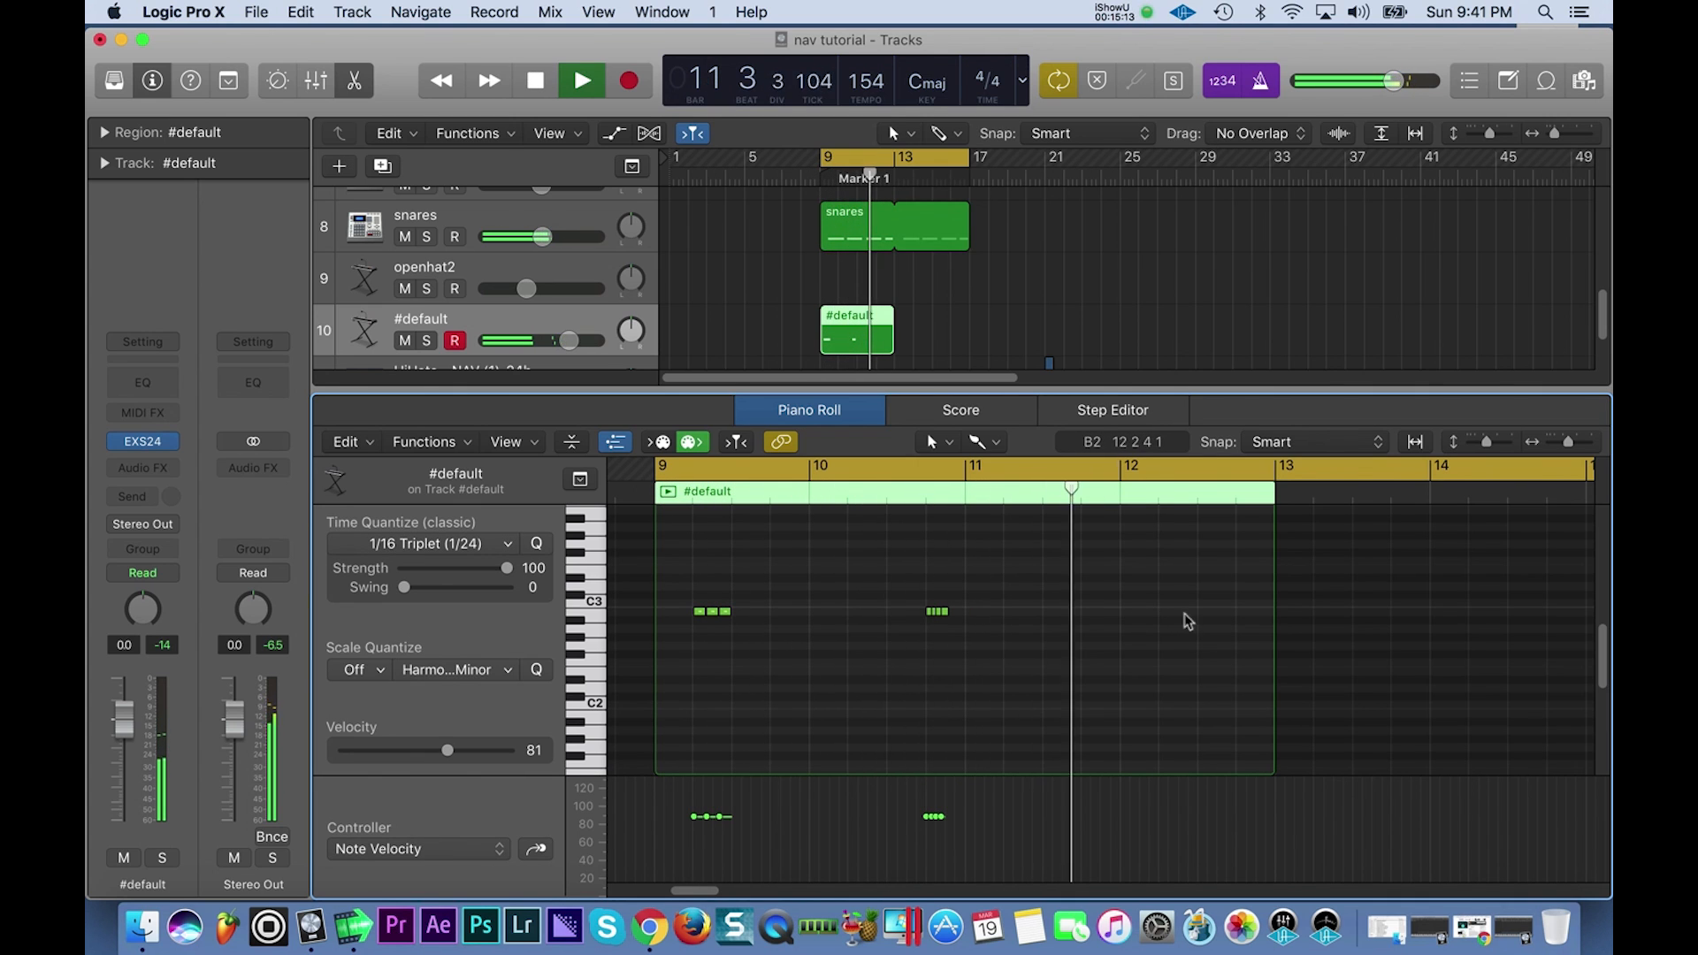
key("space")
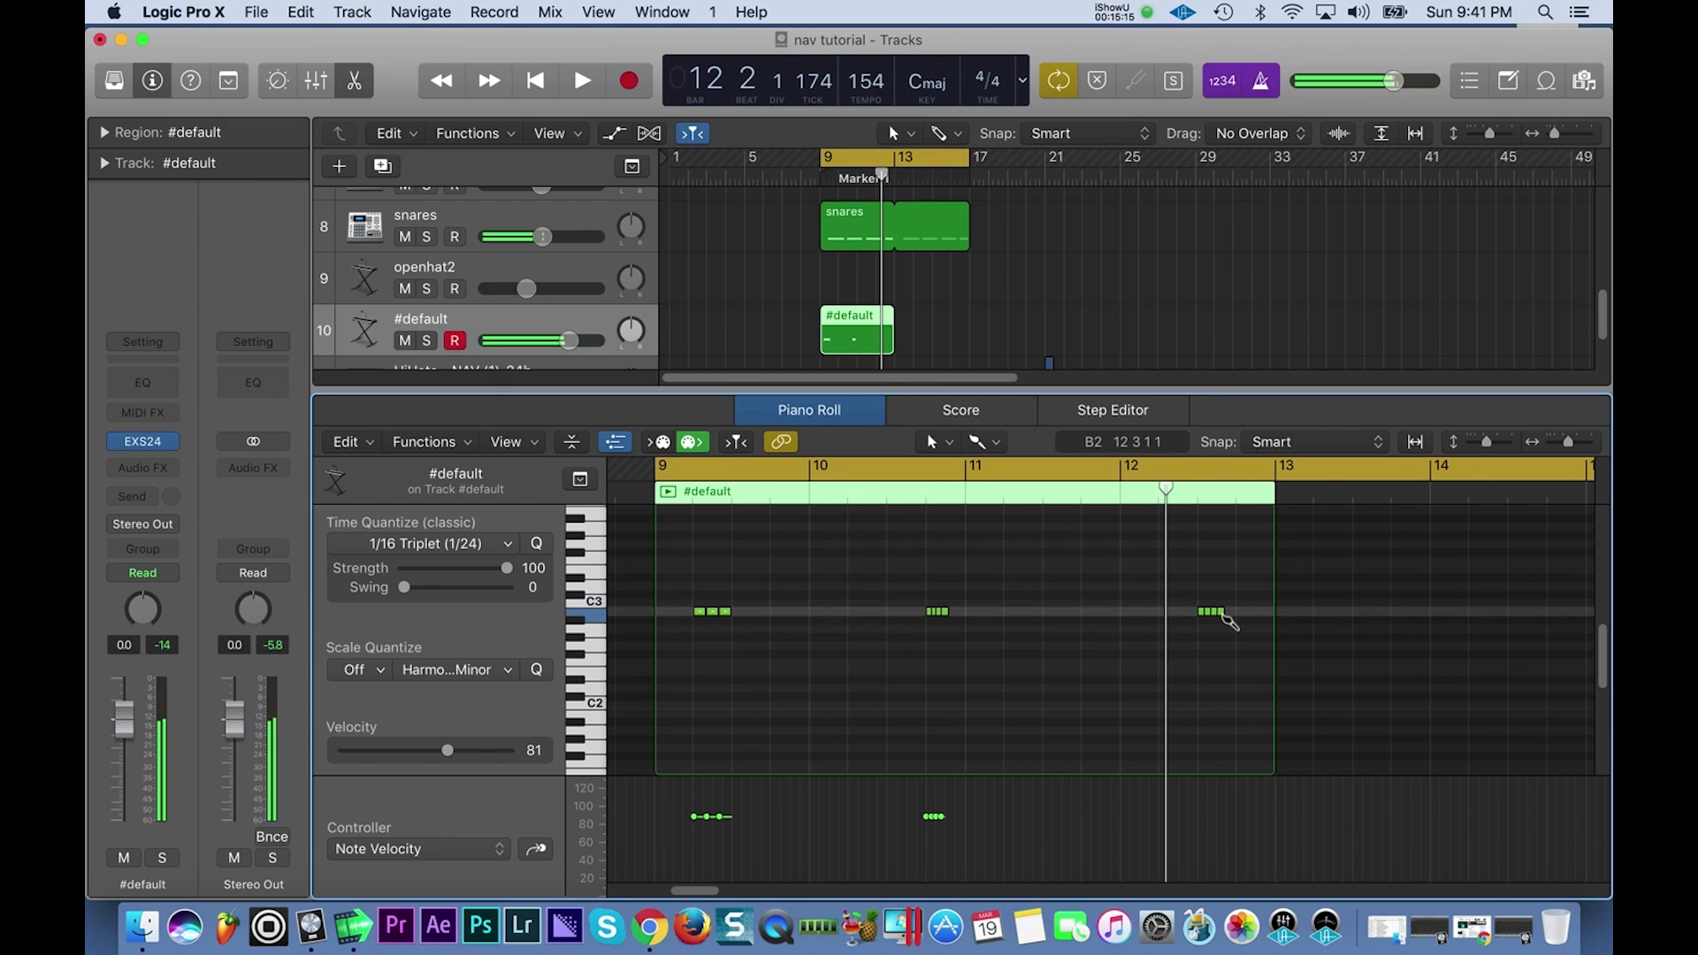
left_click(421, 544)
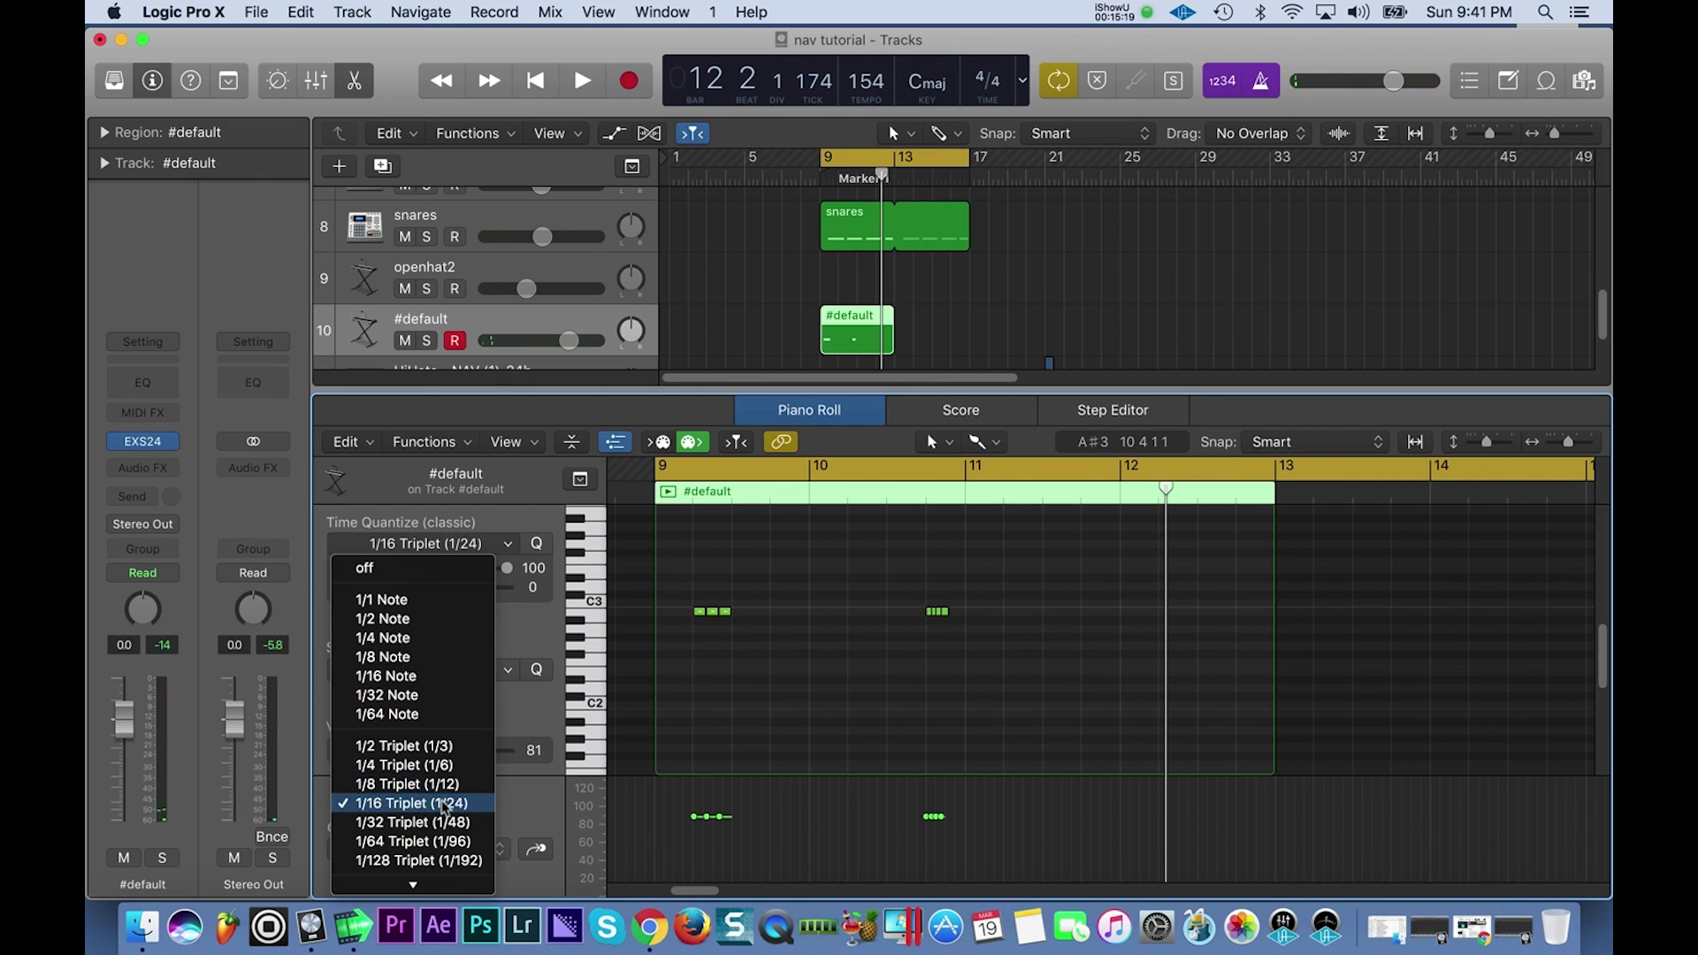
left_click(412, 803)
key("space")
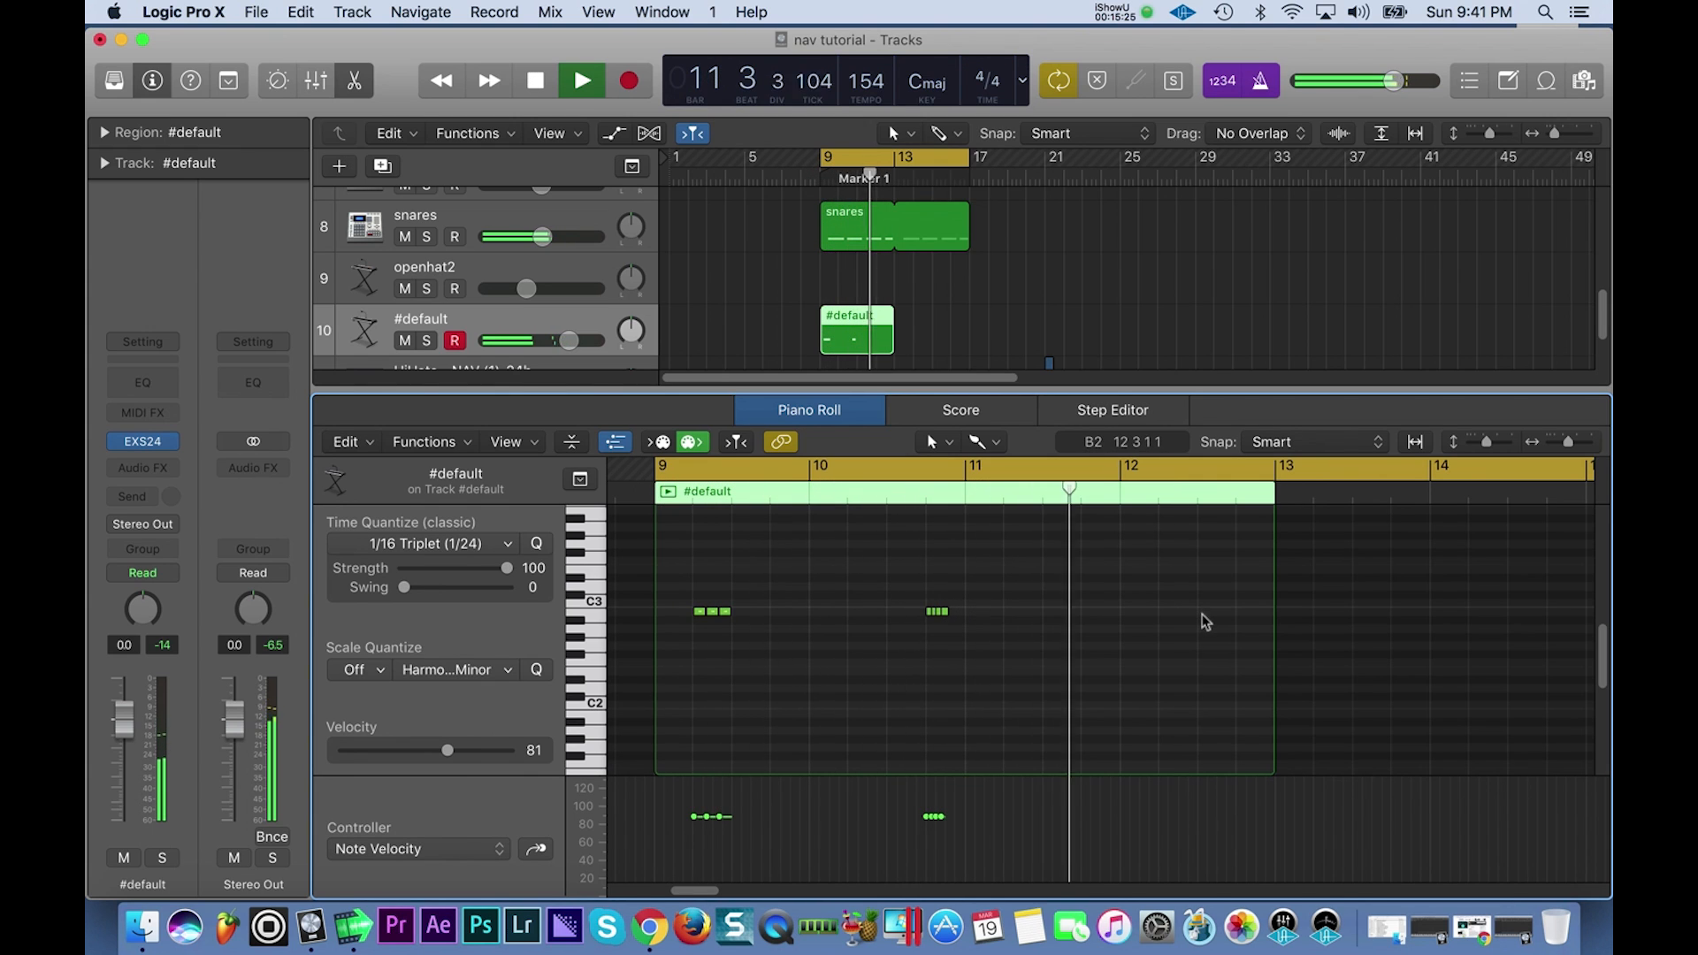
key("space")
left_click(1202, 612, "super")
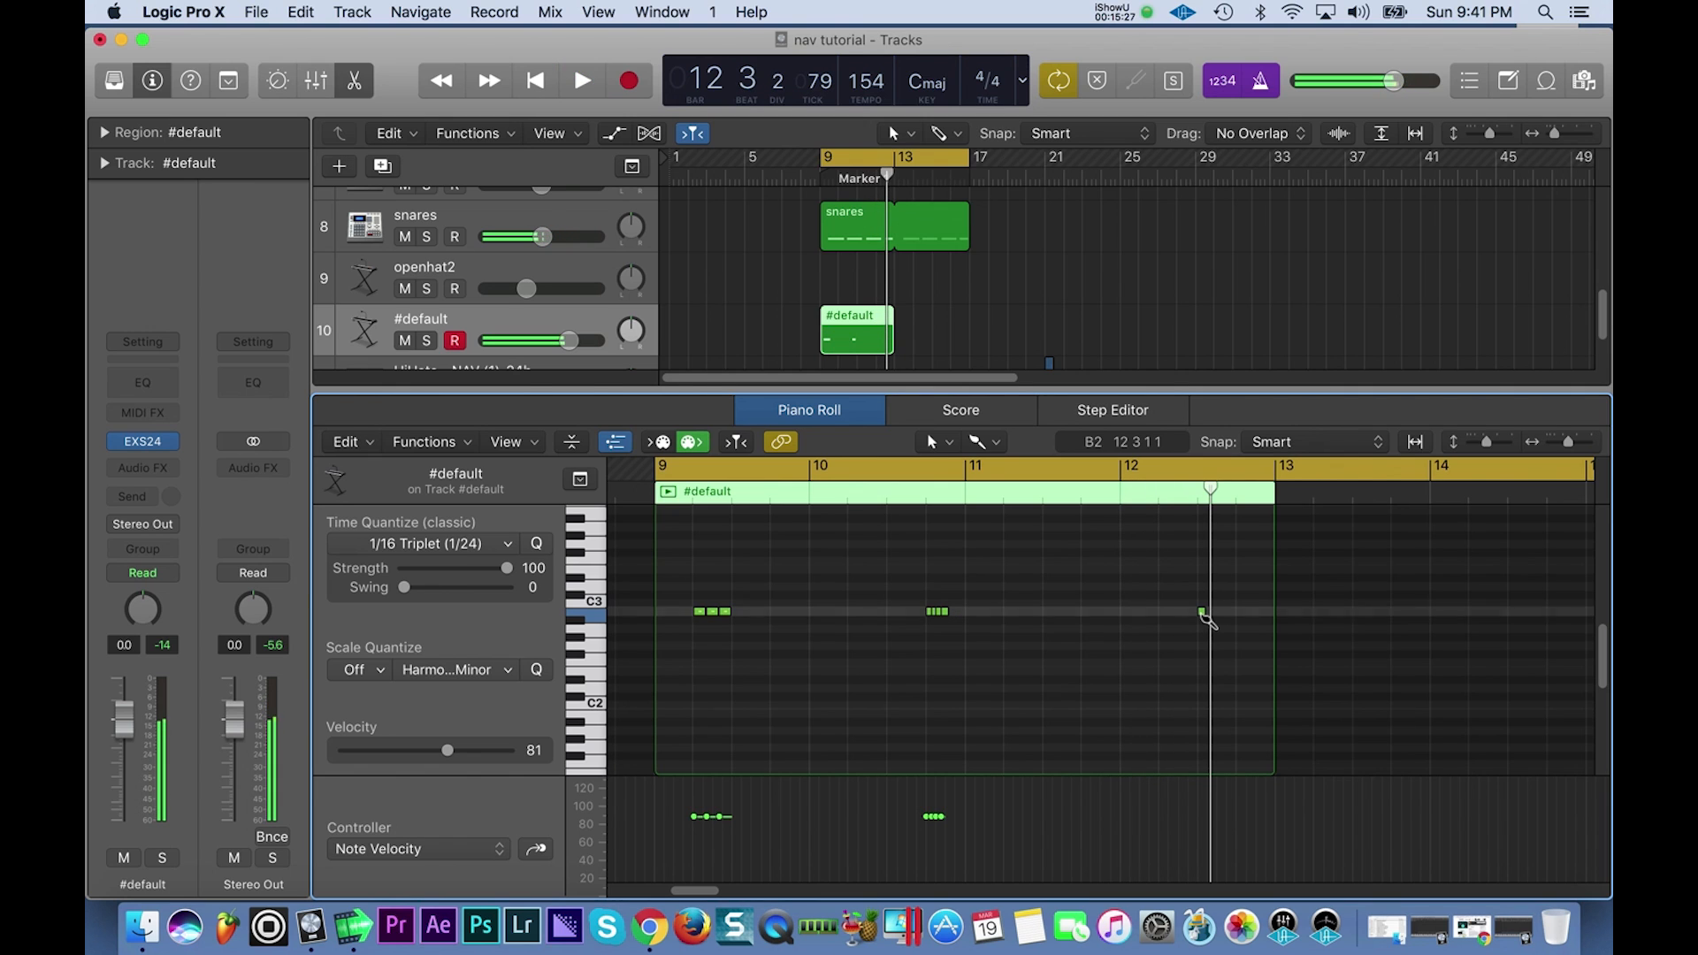
key("space")
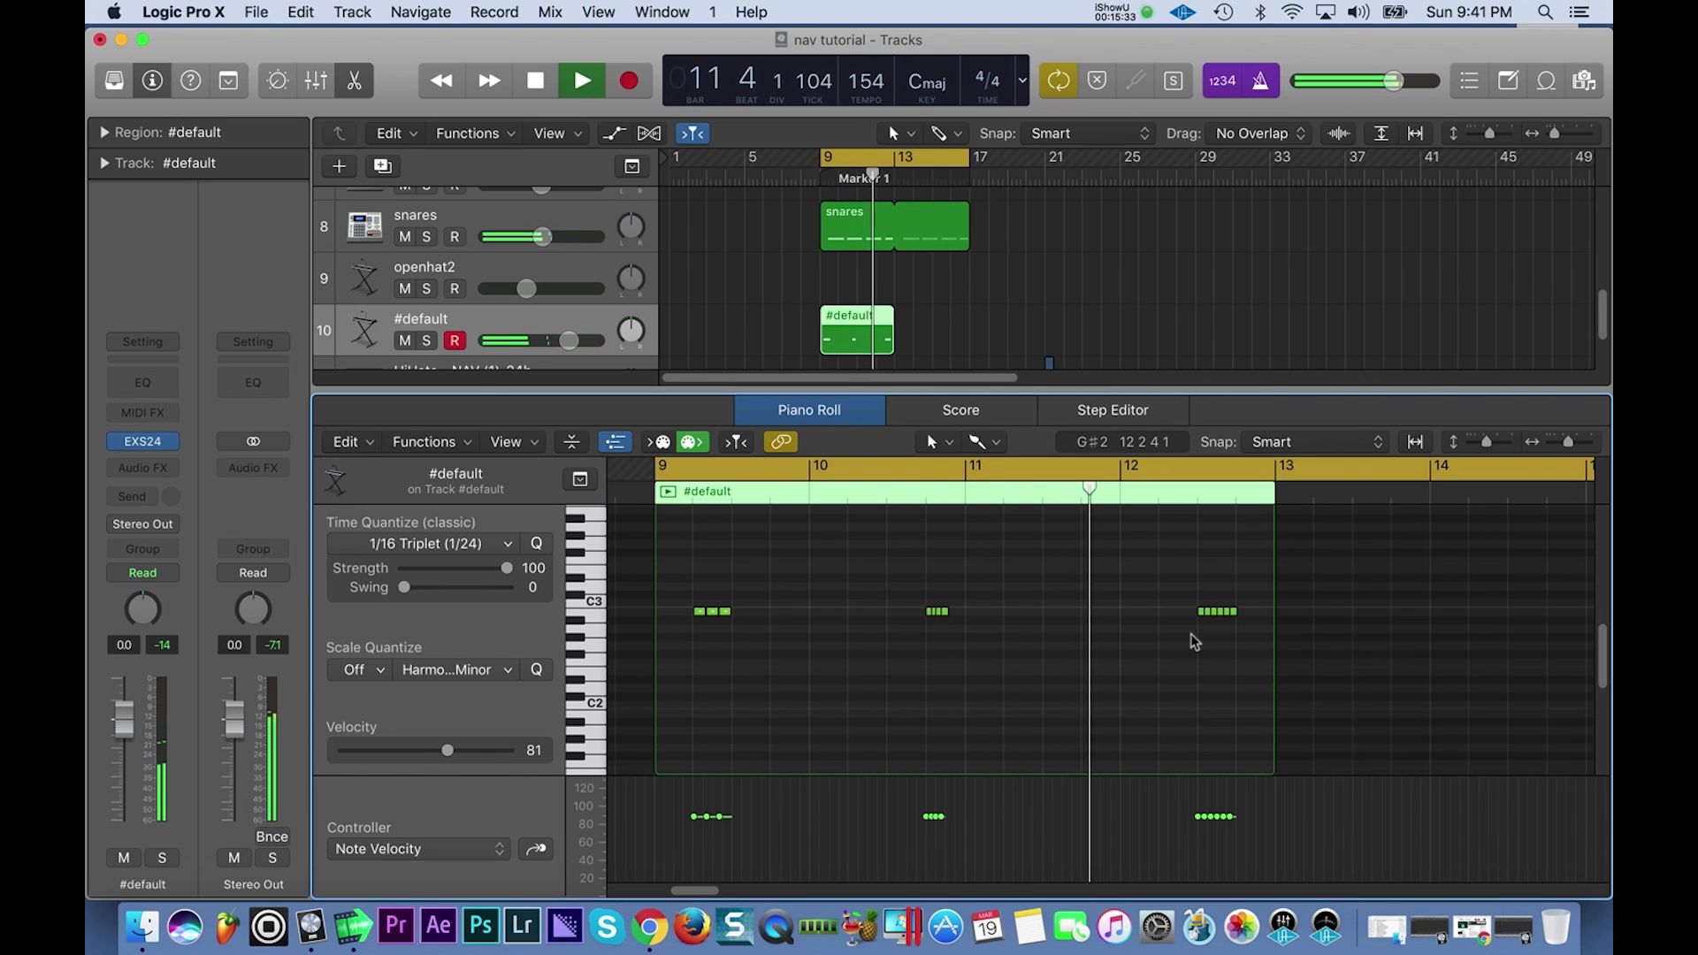
key("space")
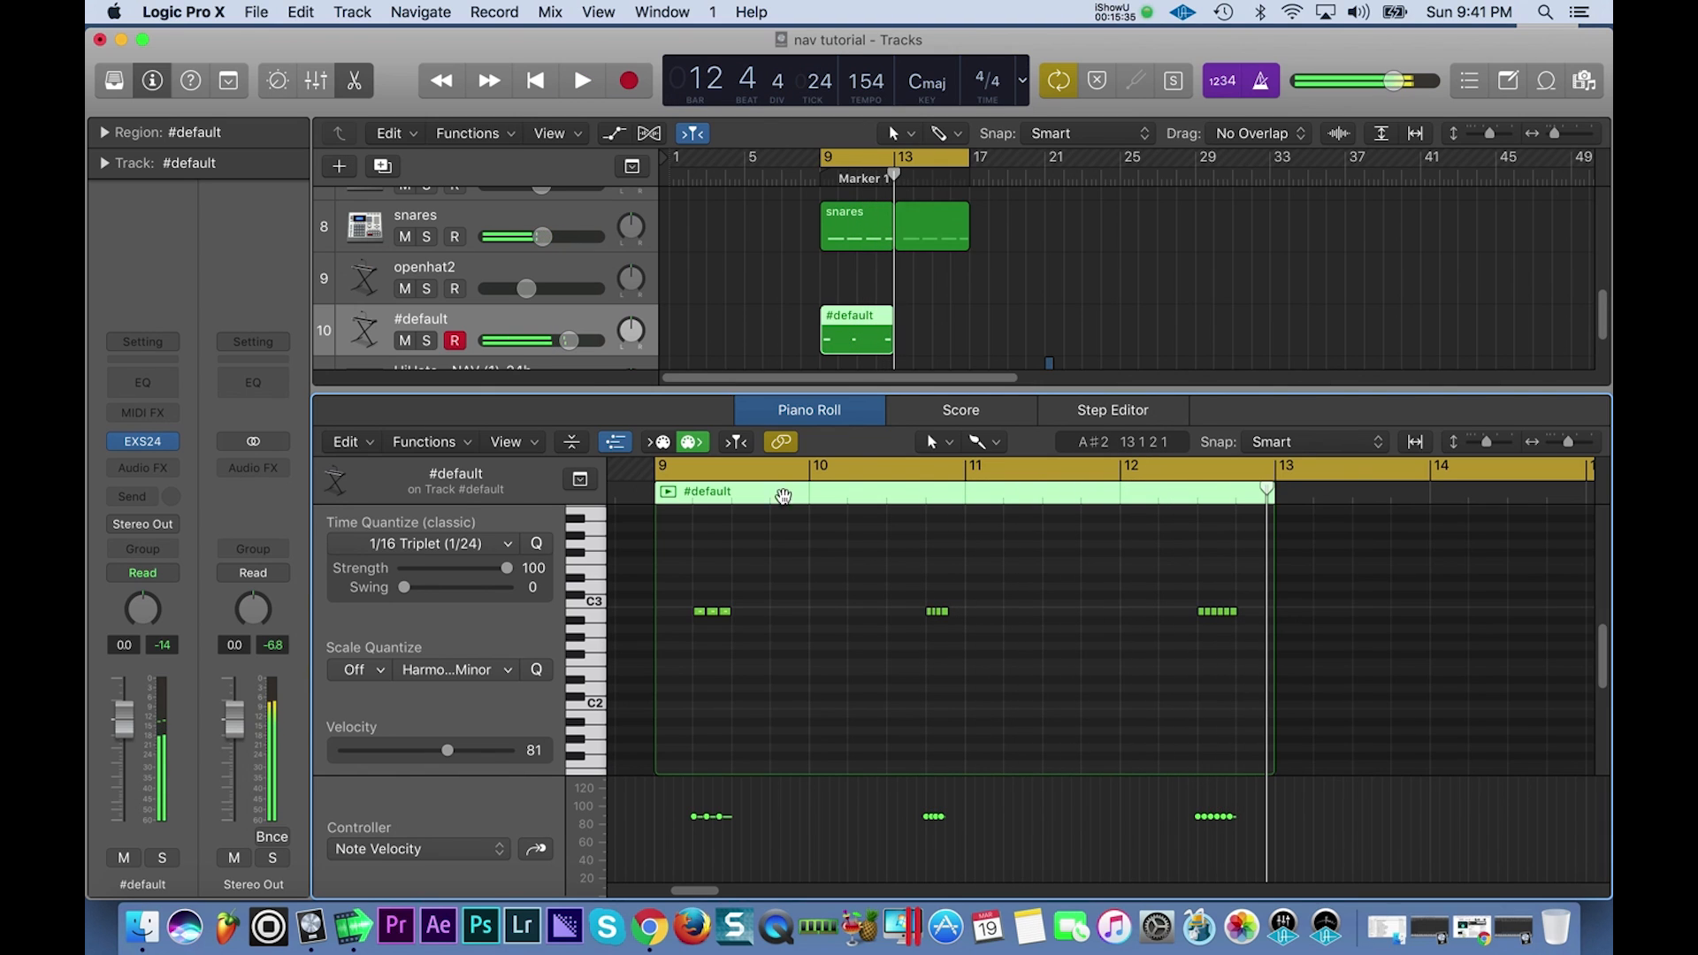
Set the time quantize to 1/4 Triplet (1/6) and remove the six B2 hi-hat notes in bar 12.
left_click(390, 554)
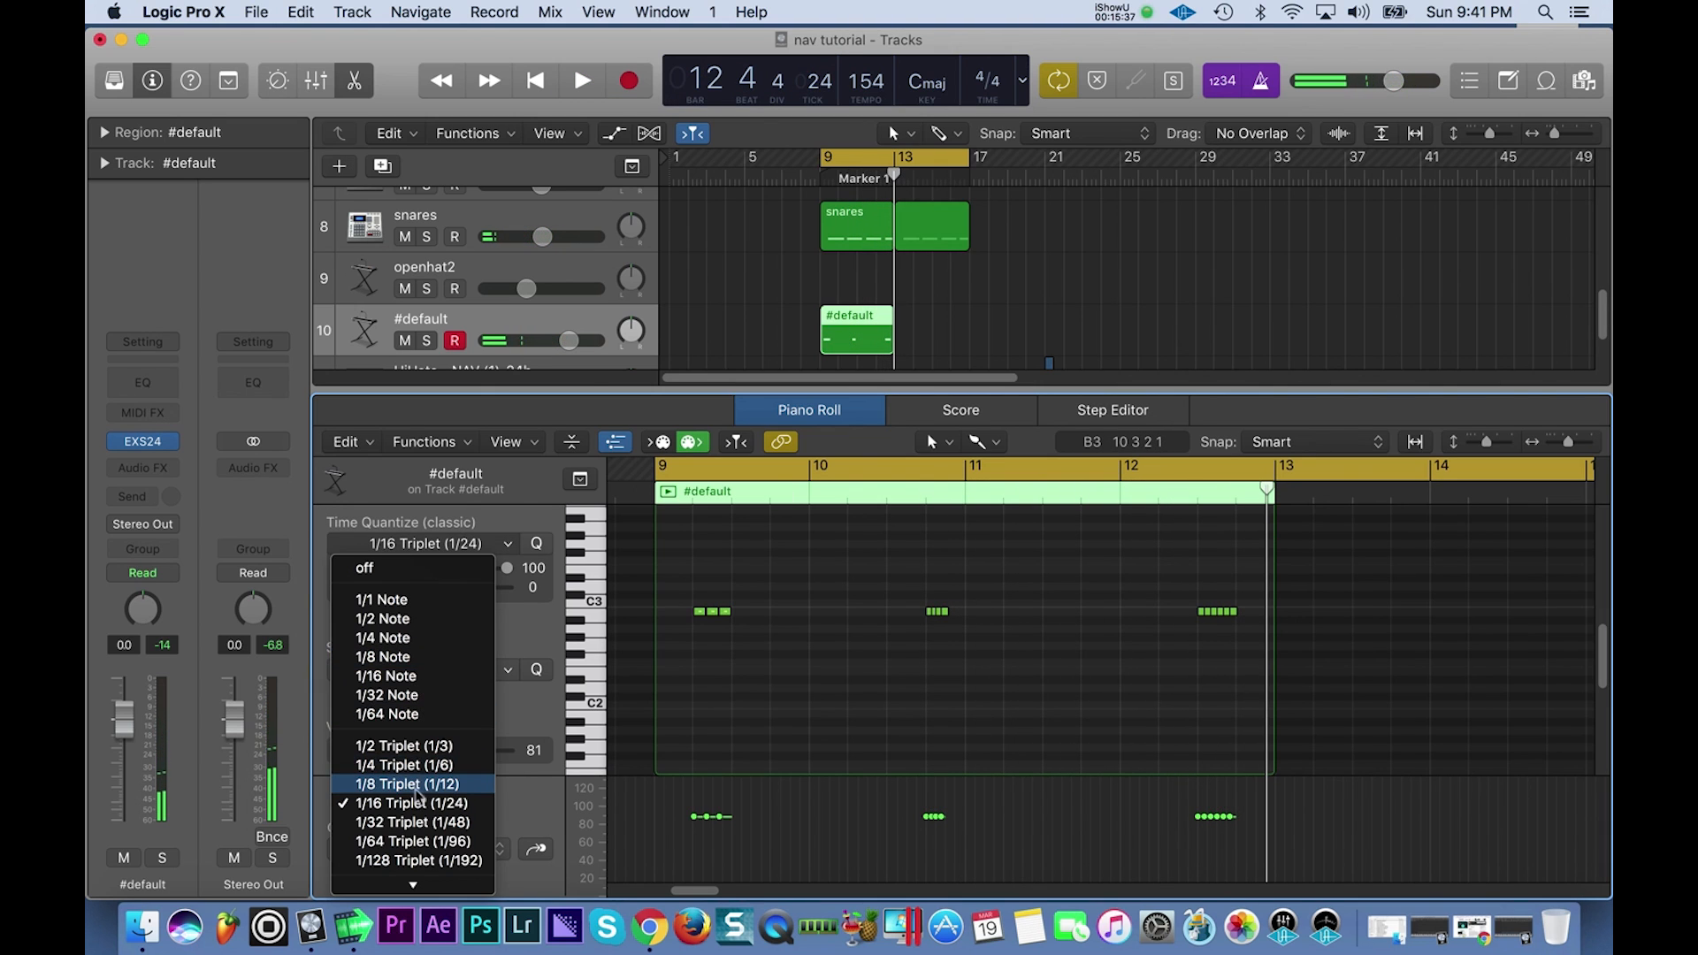
left_click(405, 765)
left_click_drag(1168, 641, 1169, 613)
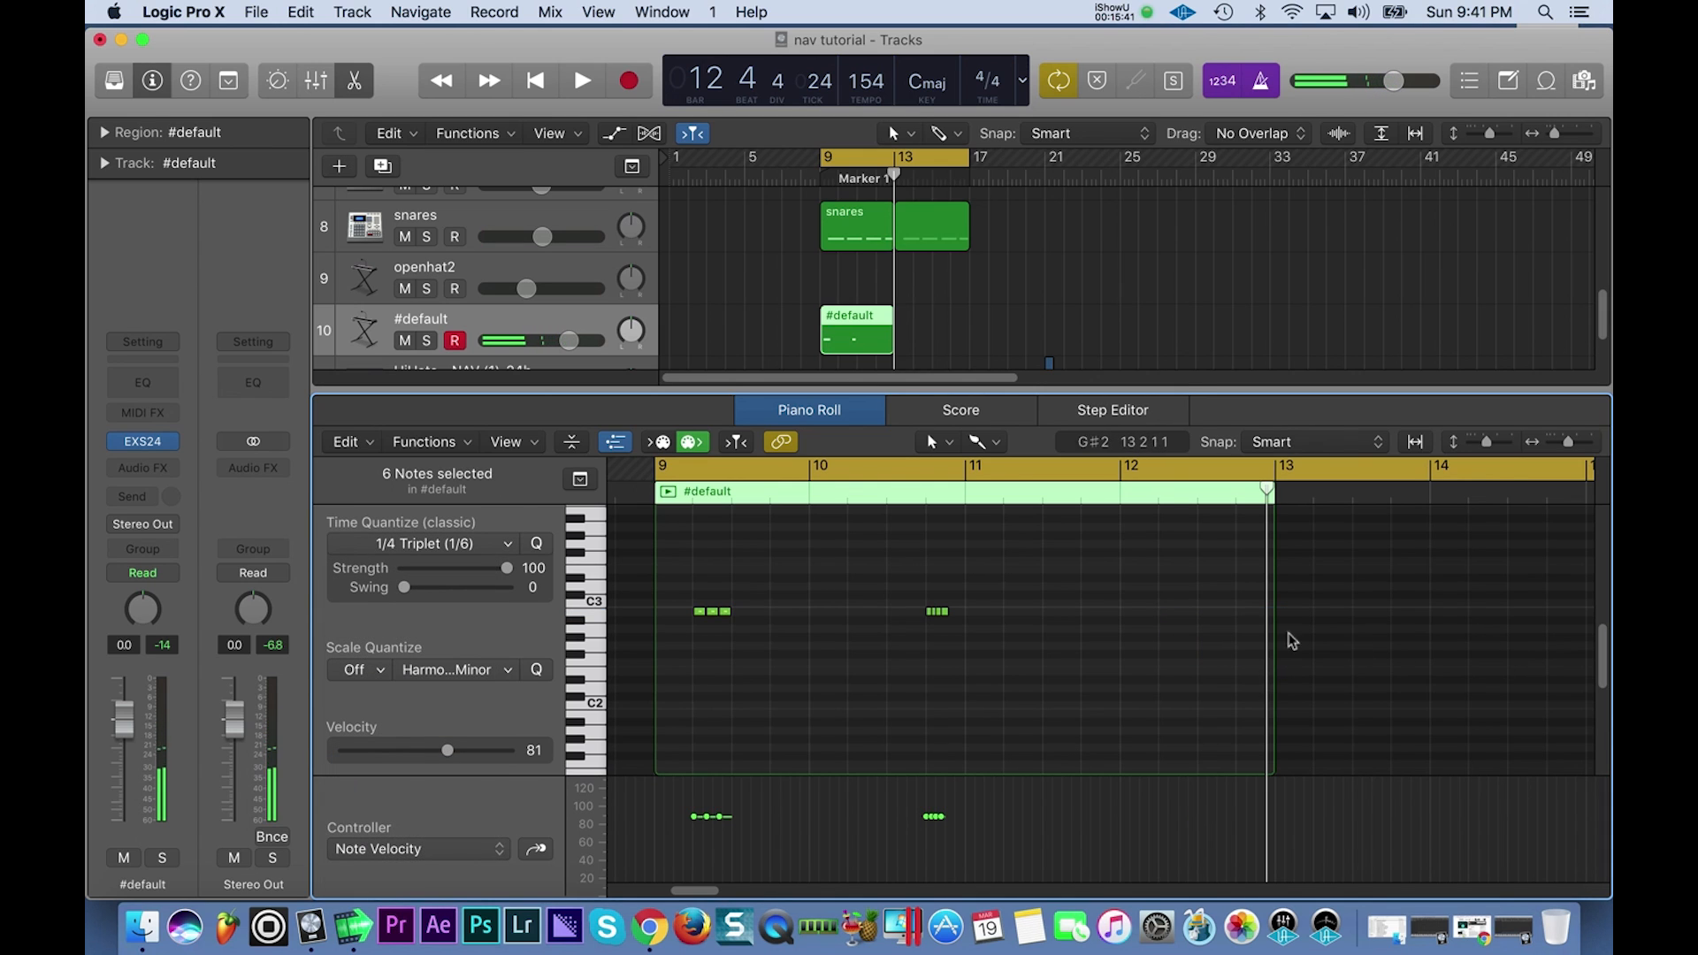
Paint four consecutive B2 hi-hat notes from beat 2 to the end of bar 12 and audition them.
left_click(1185, 612)
left_click(1204, 612)
left_click(1231, 612)
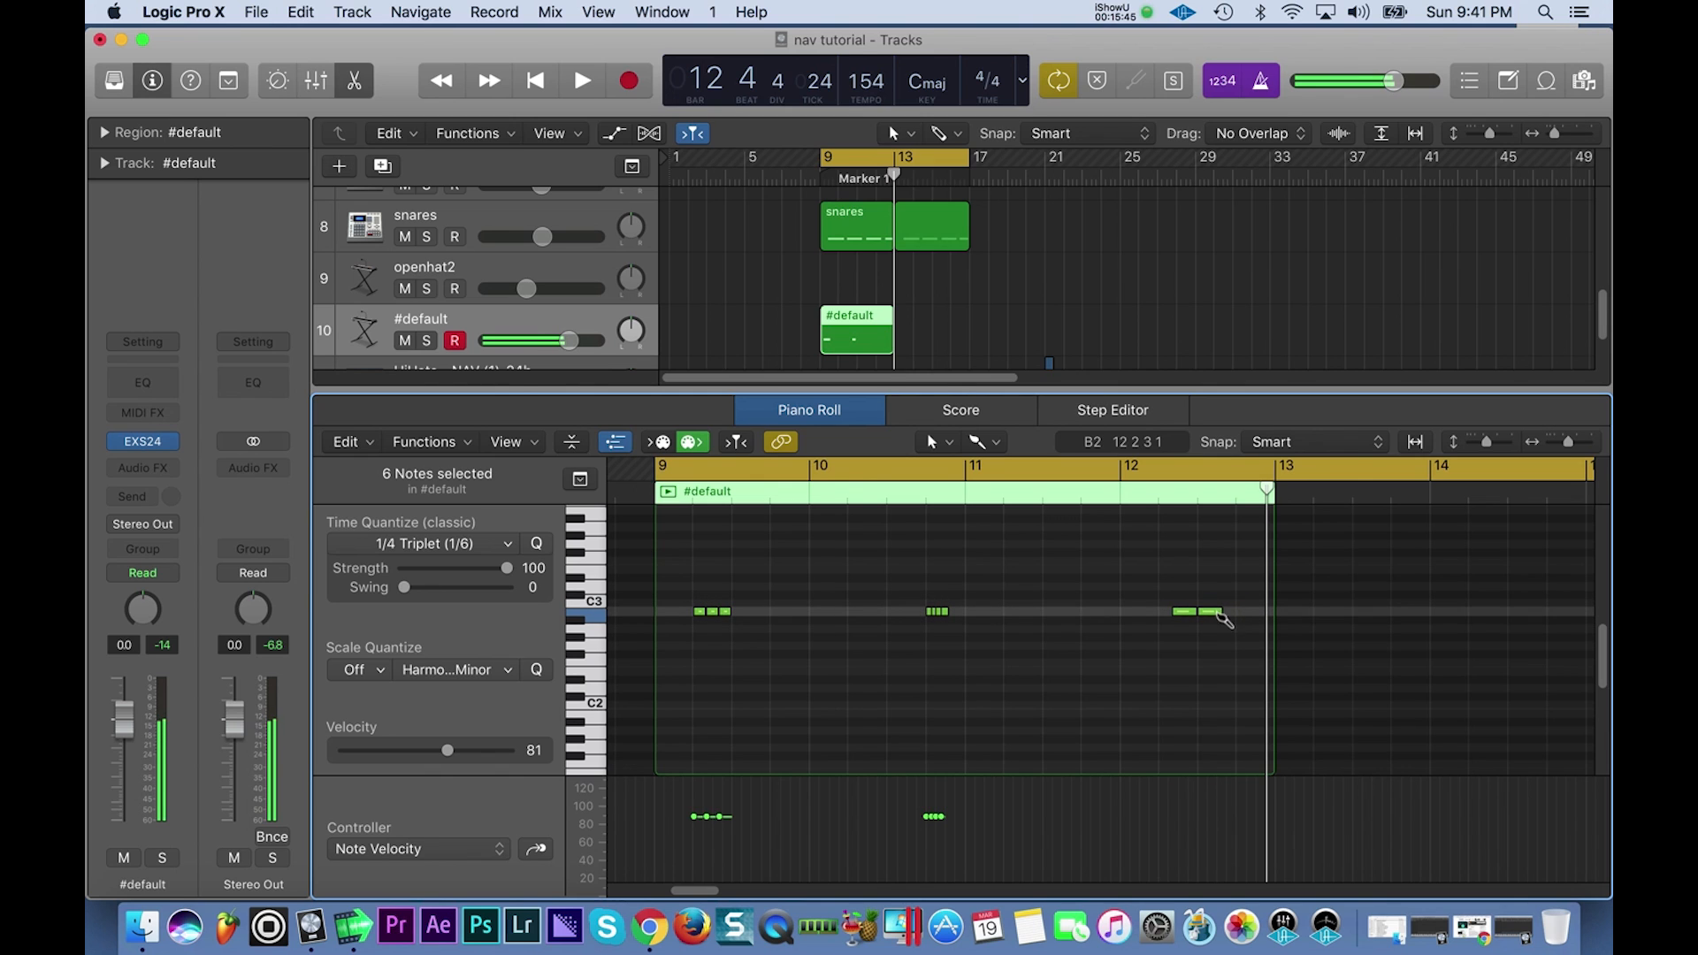
left_click(1270, 613)
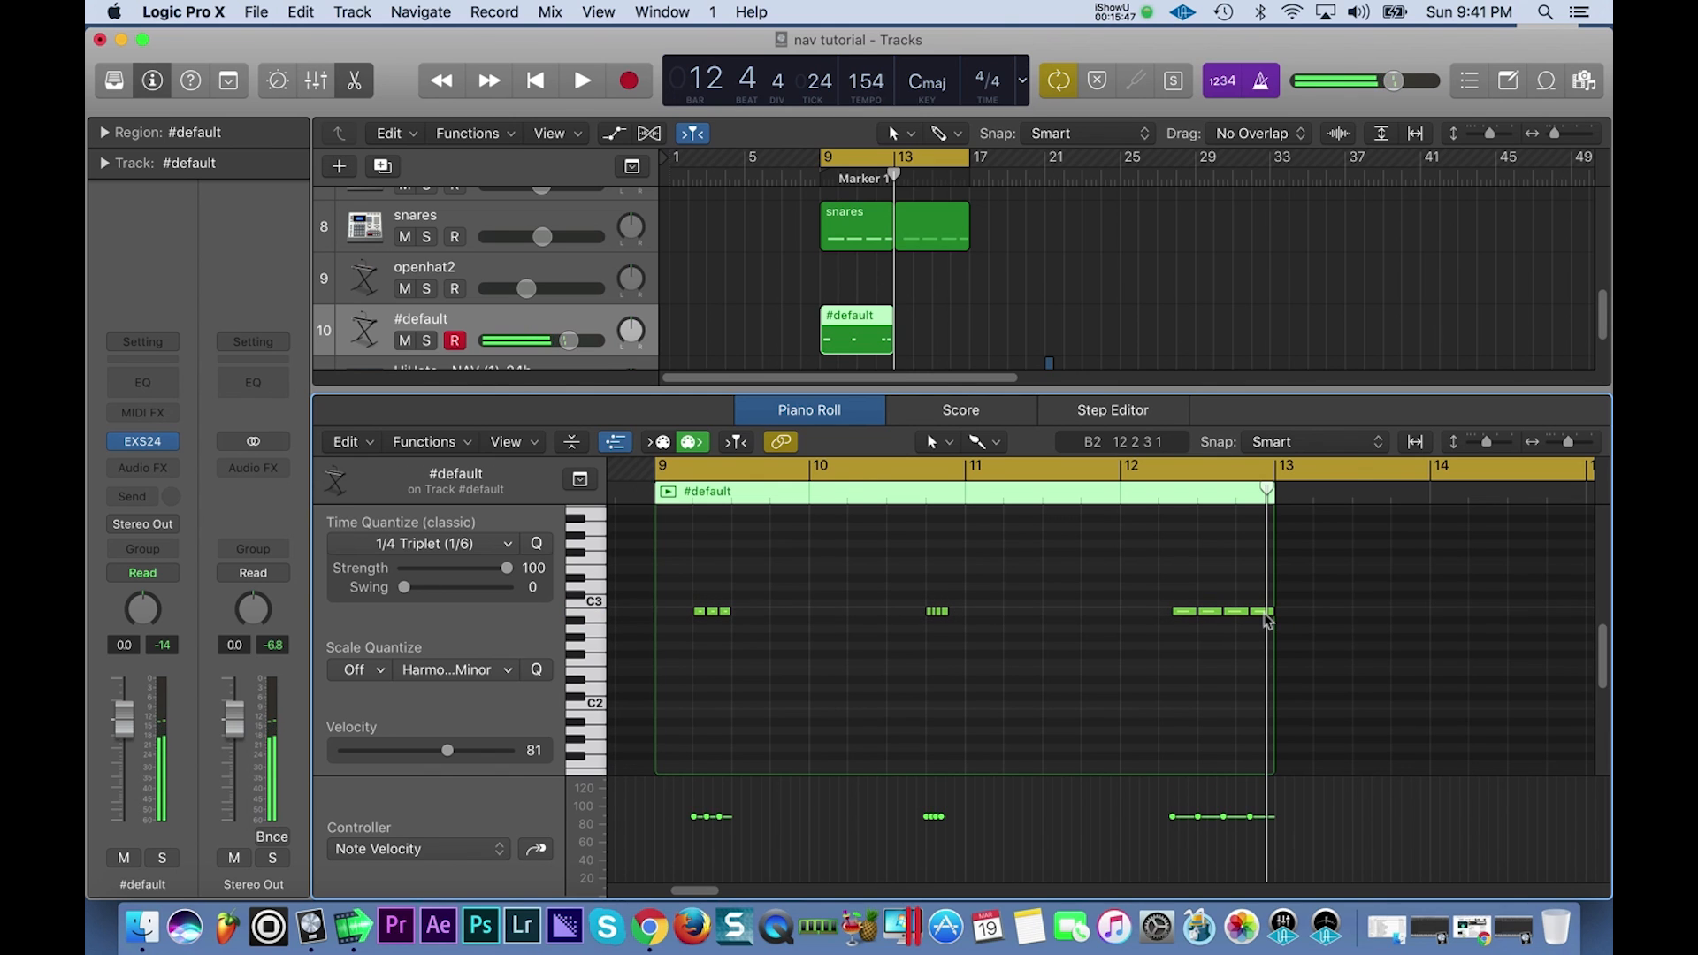
key("space")
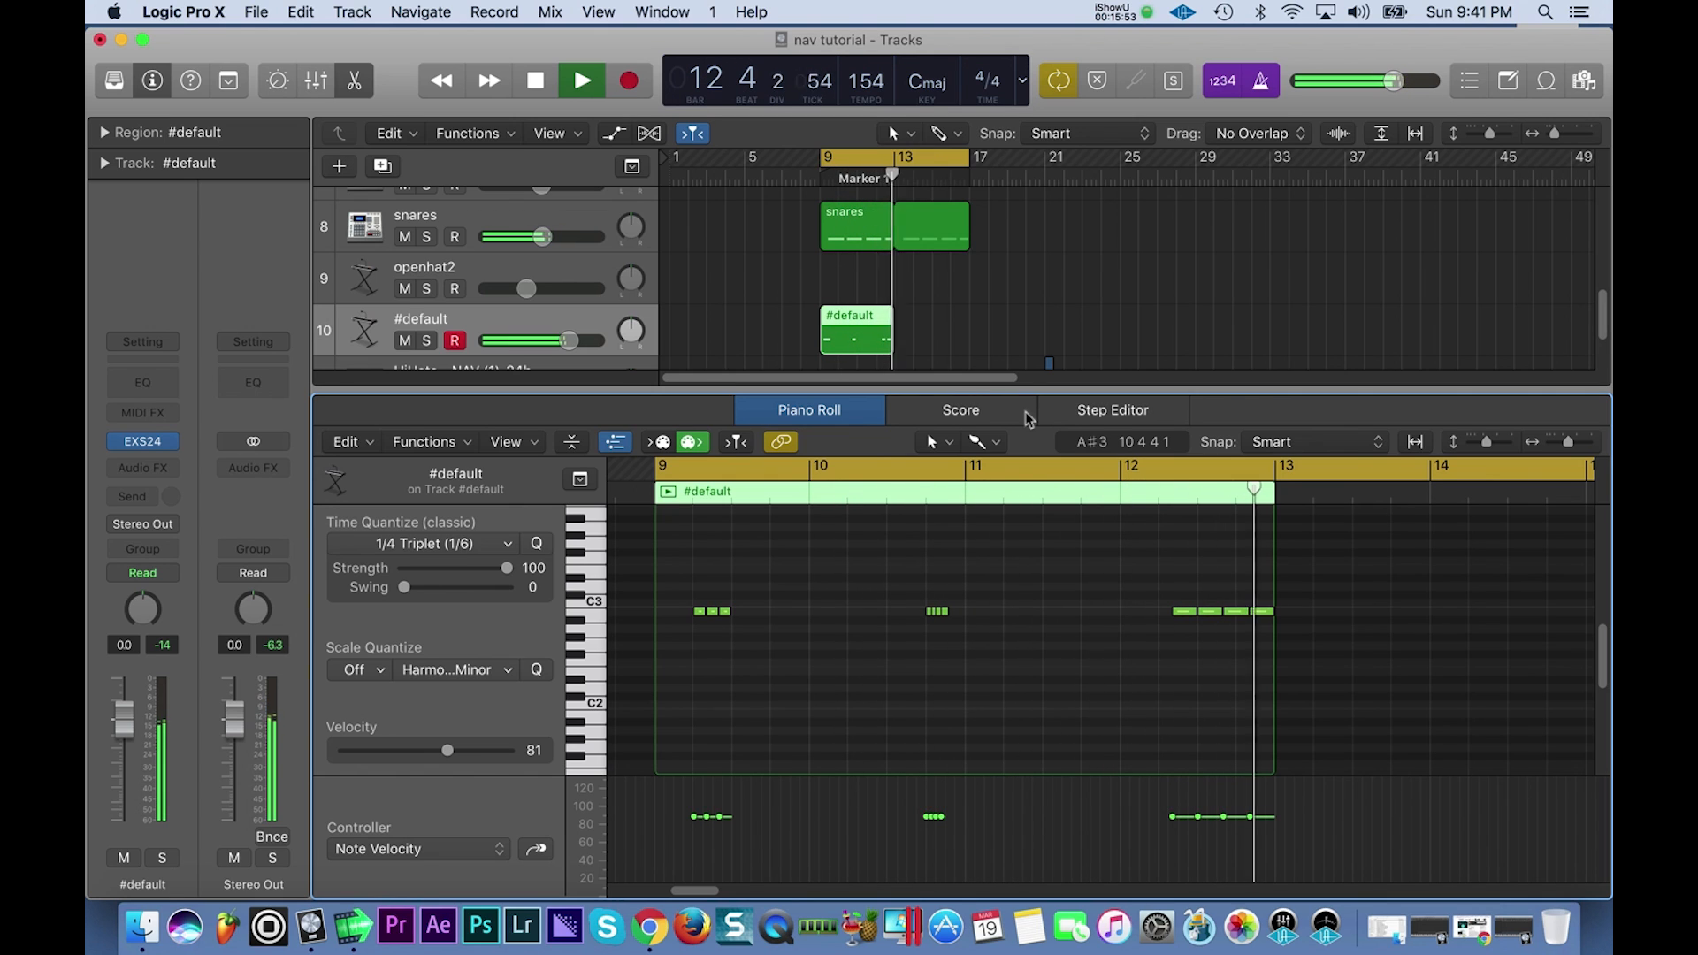
Delete the first of the four B2 hi-hat notes in bar 12 and play the pattern from bar 9.
key("space")
key("Delete")
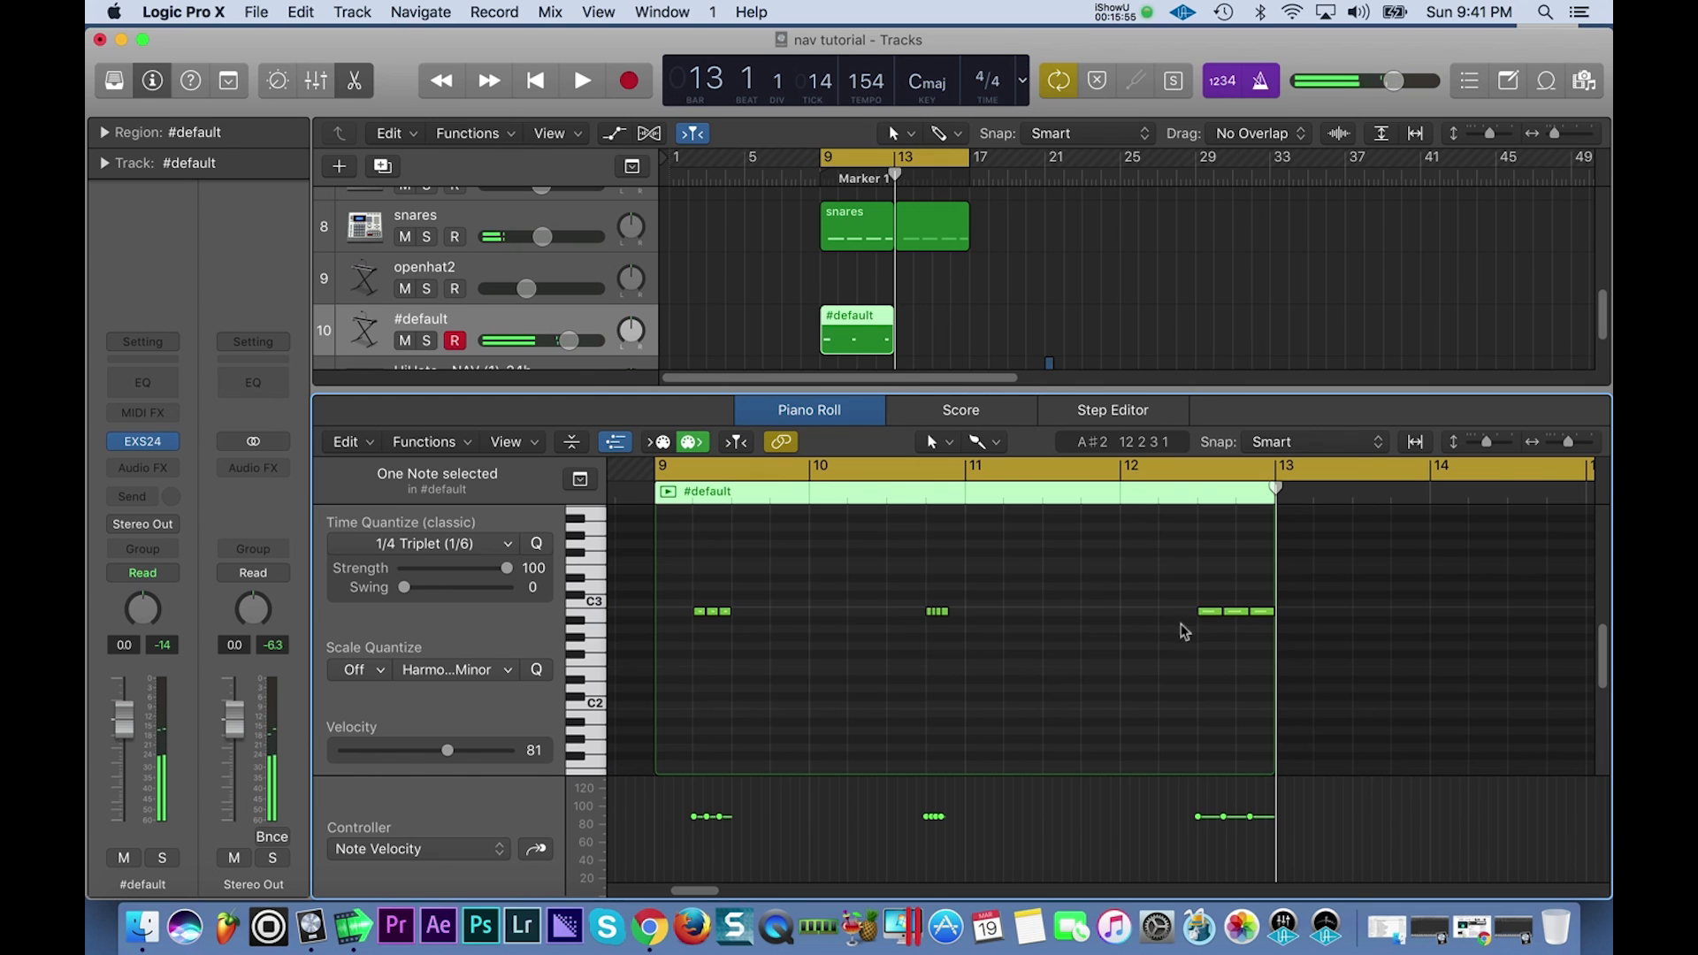
left_click(1150, 693)
key("space")
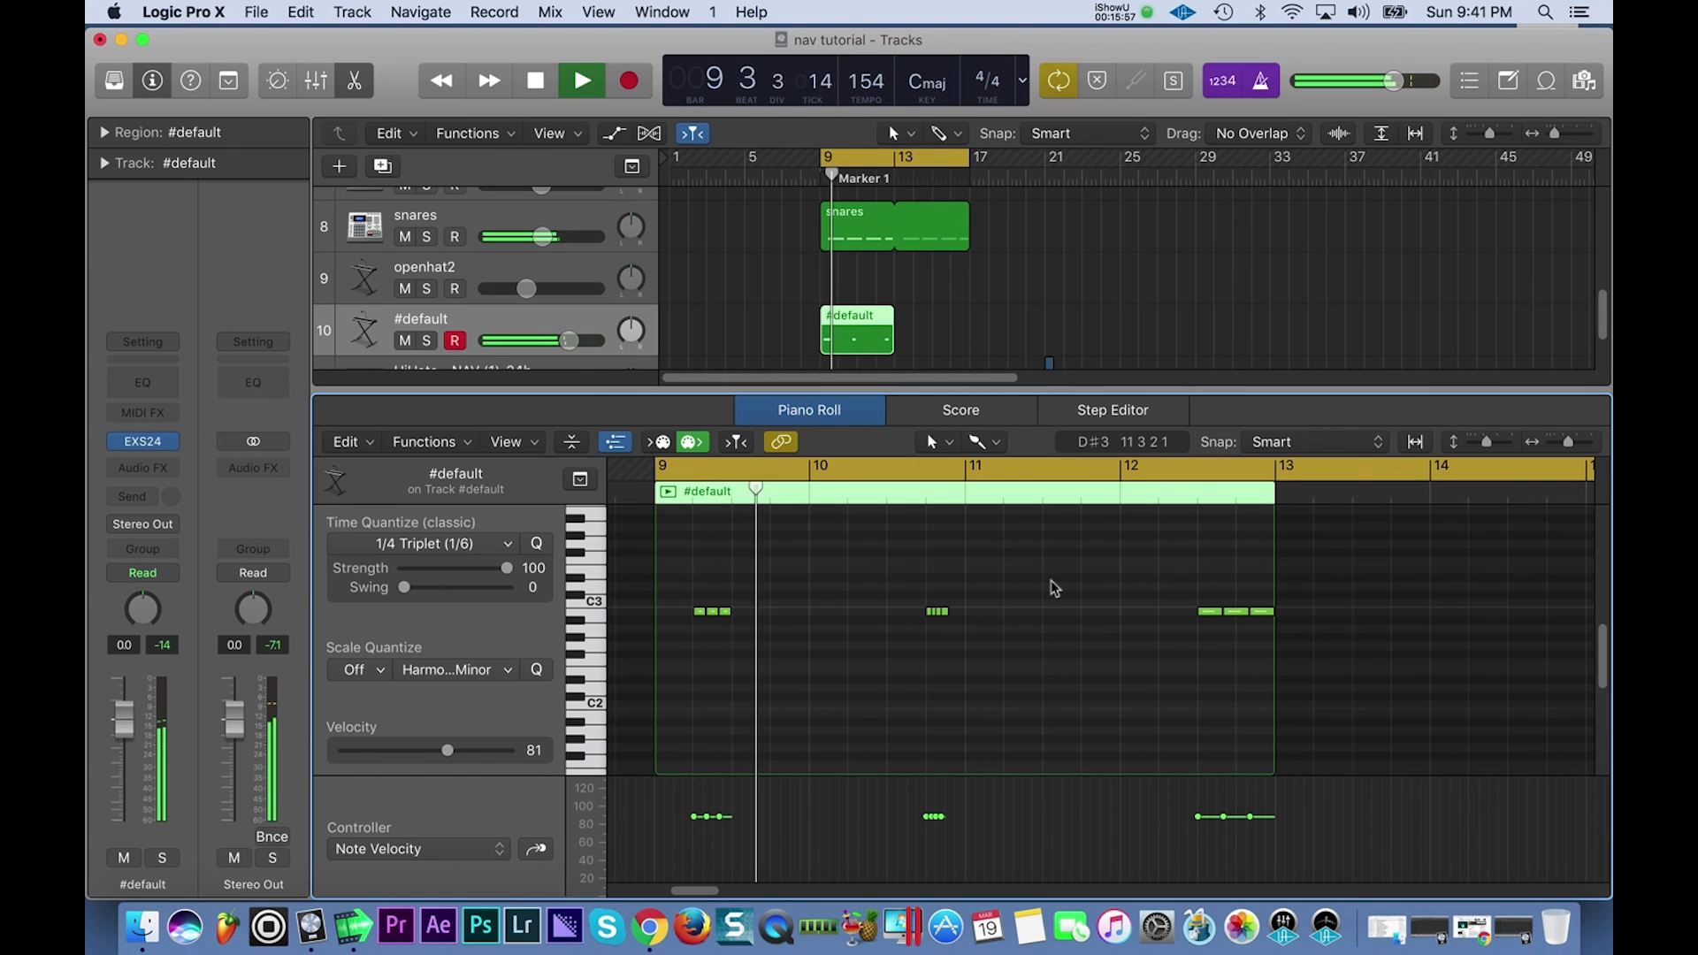
Loop the #default hi-hat region out to bar 17 and move its track directly below snares.
left_click_drag(893, 319, 972, 324)
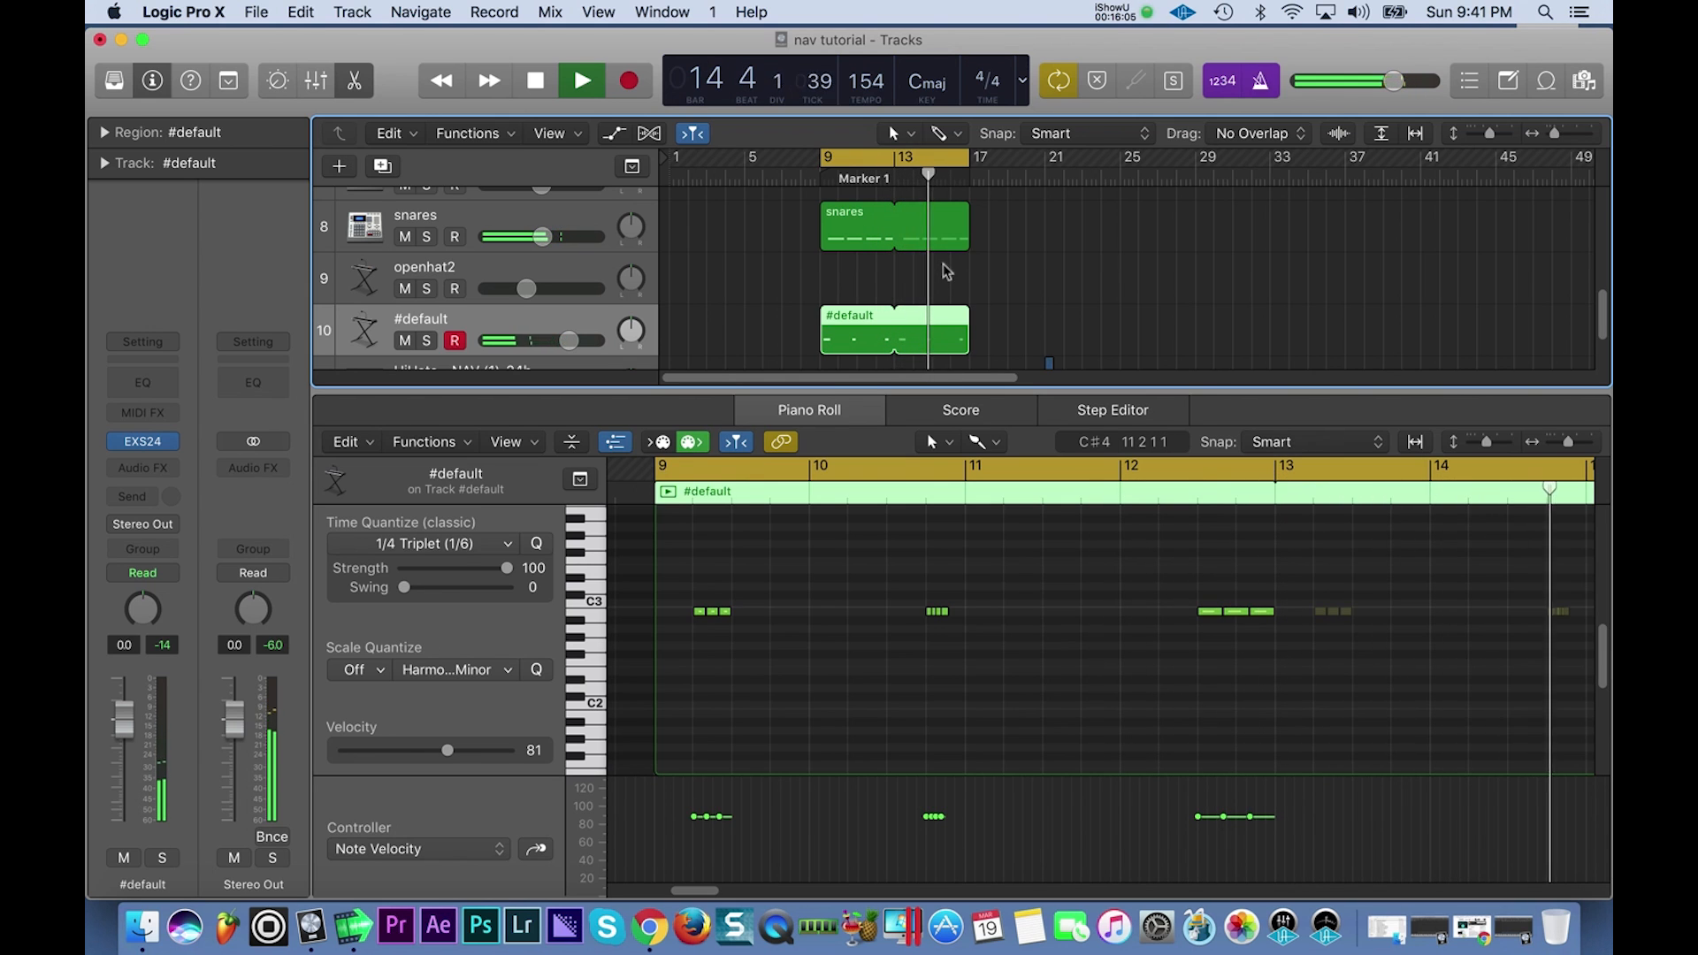
scroll(946, 270, "up", 3)
scroll(946, 270, "down", 3)
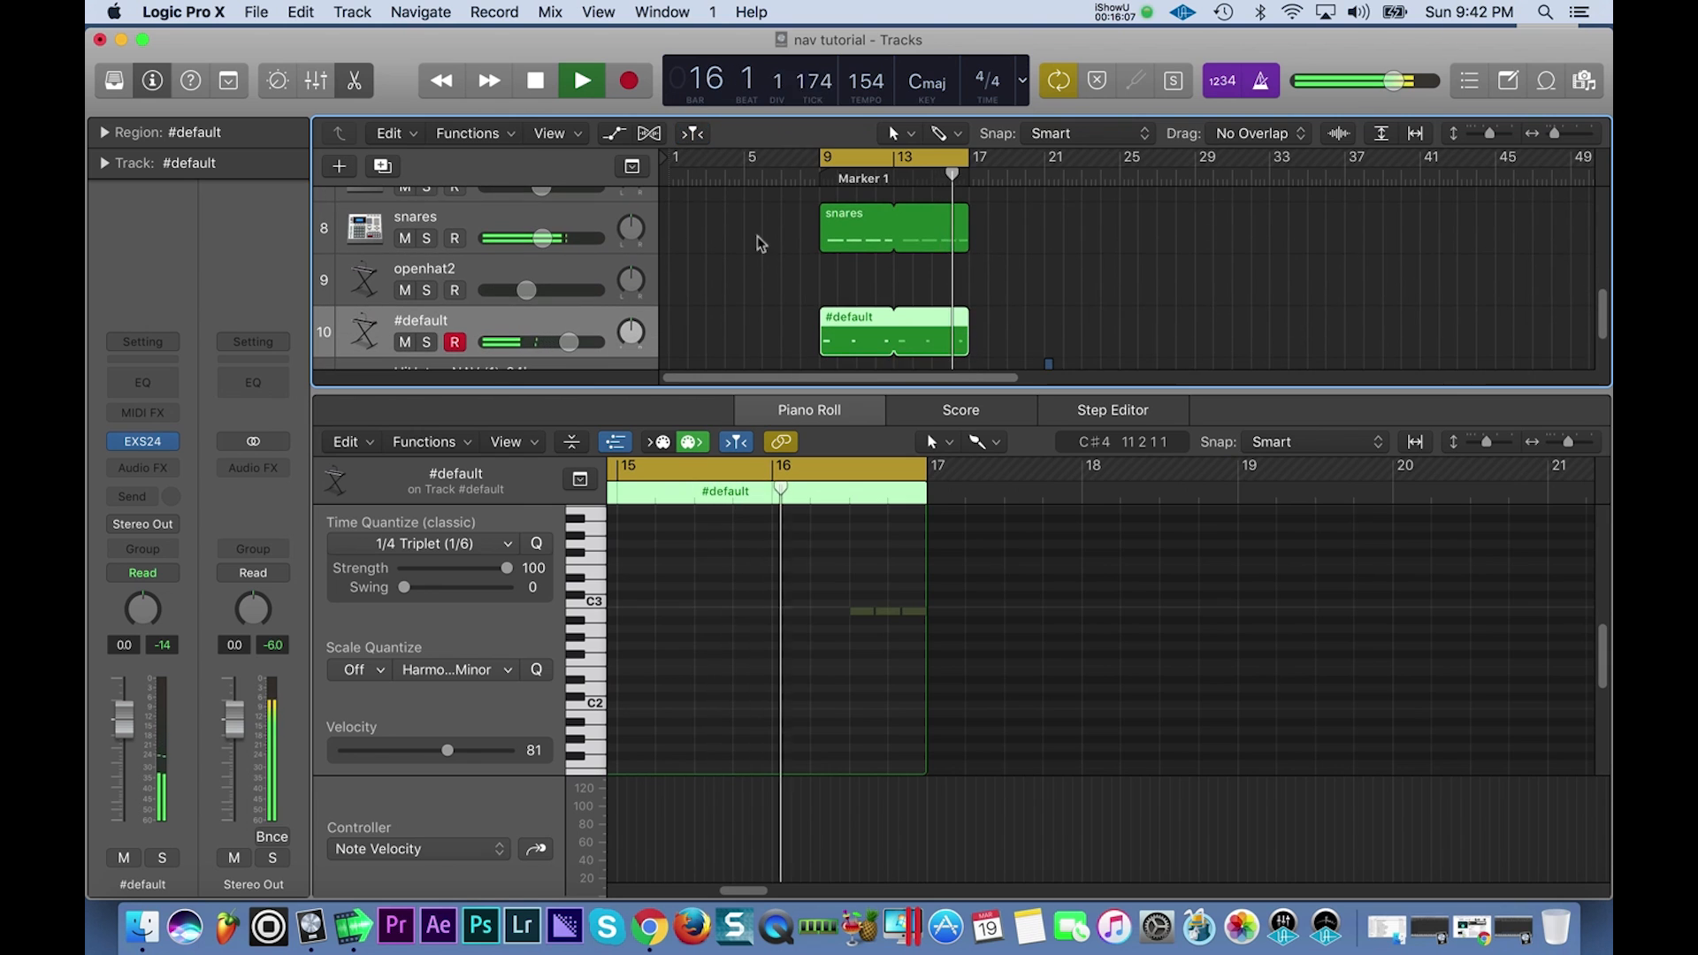
key("space")
left_click_drag(556, 320, 557, 280)
scroll(838, 288, "up", 4)
Extend the loops of the snares region and the #default hi-hat region out to bar 25.
key("super+Left")
key("super+Left")
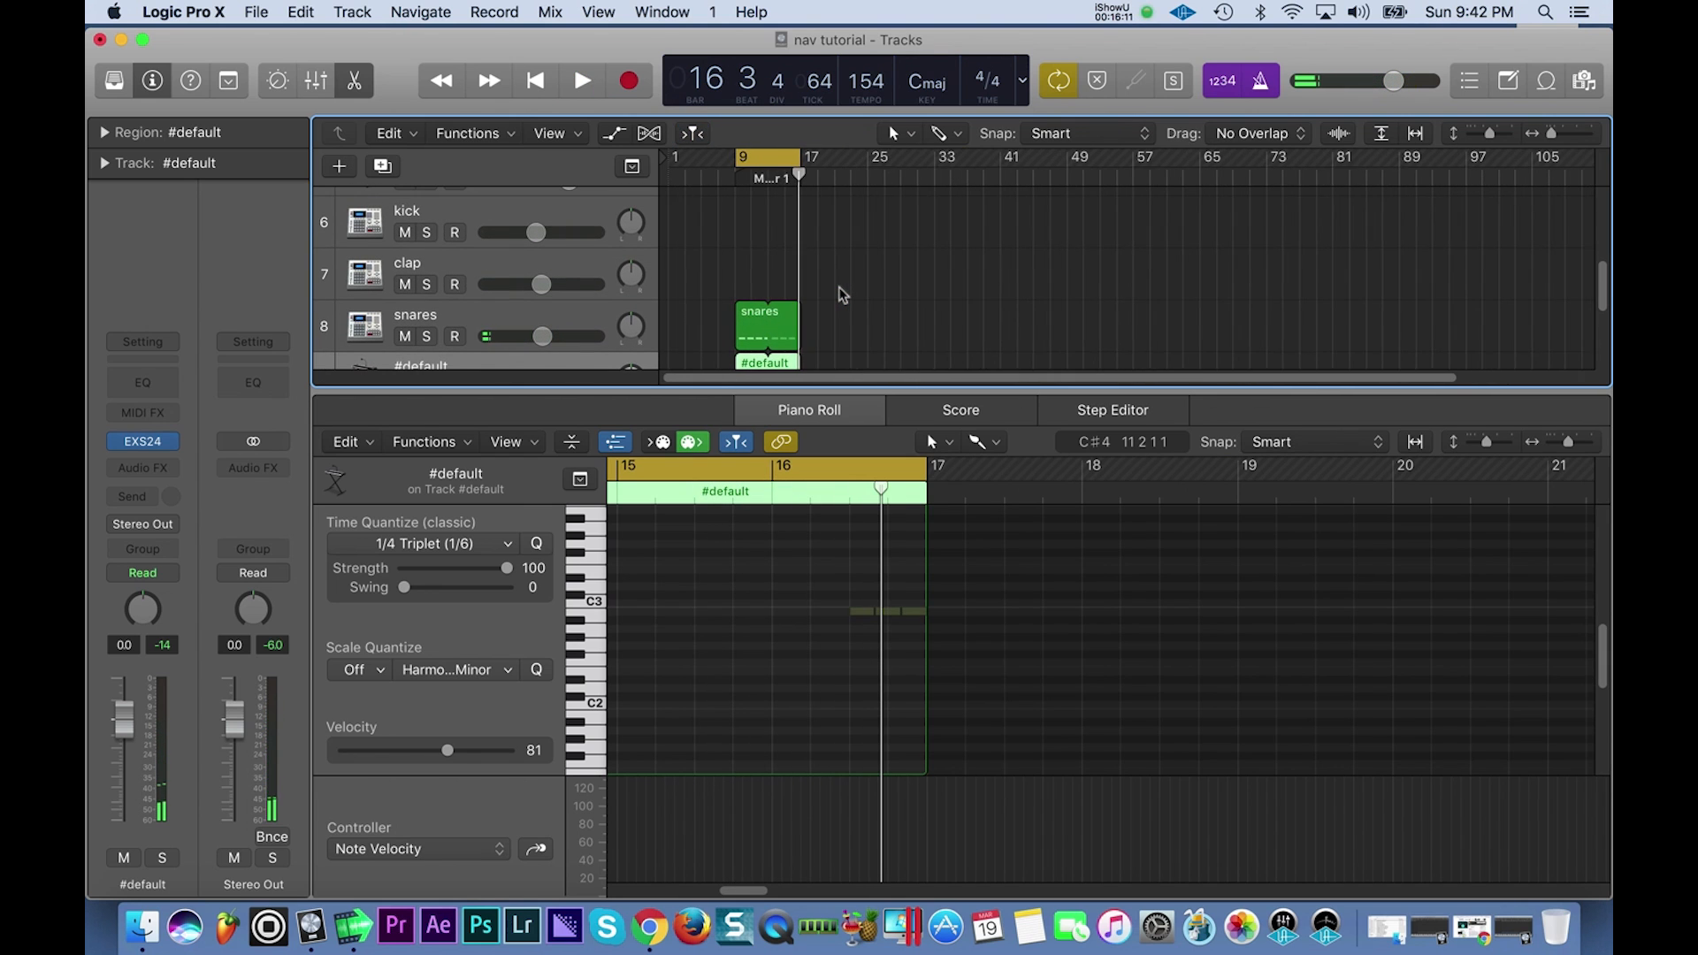
key("super+Right")
scroll(842, 266, "down", 3)
scroll(845, 285, "up", 3)
left_click_drag(837, 305, 928, 314)
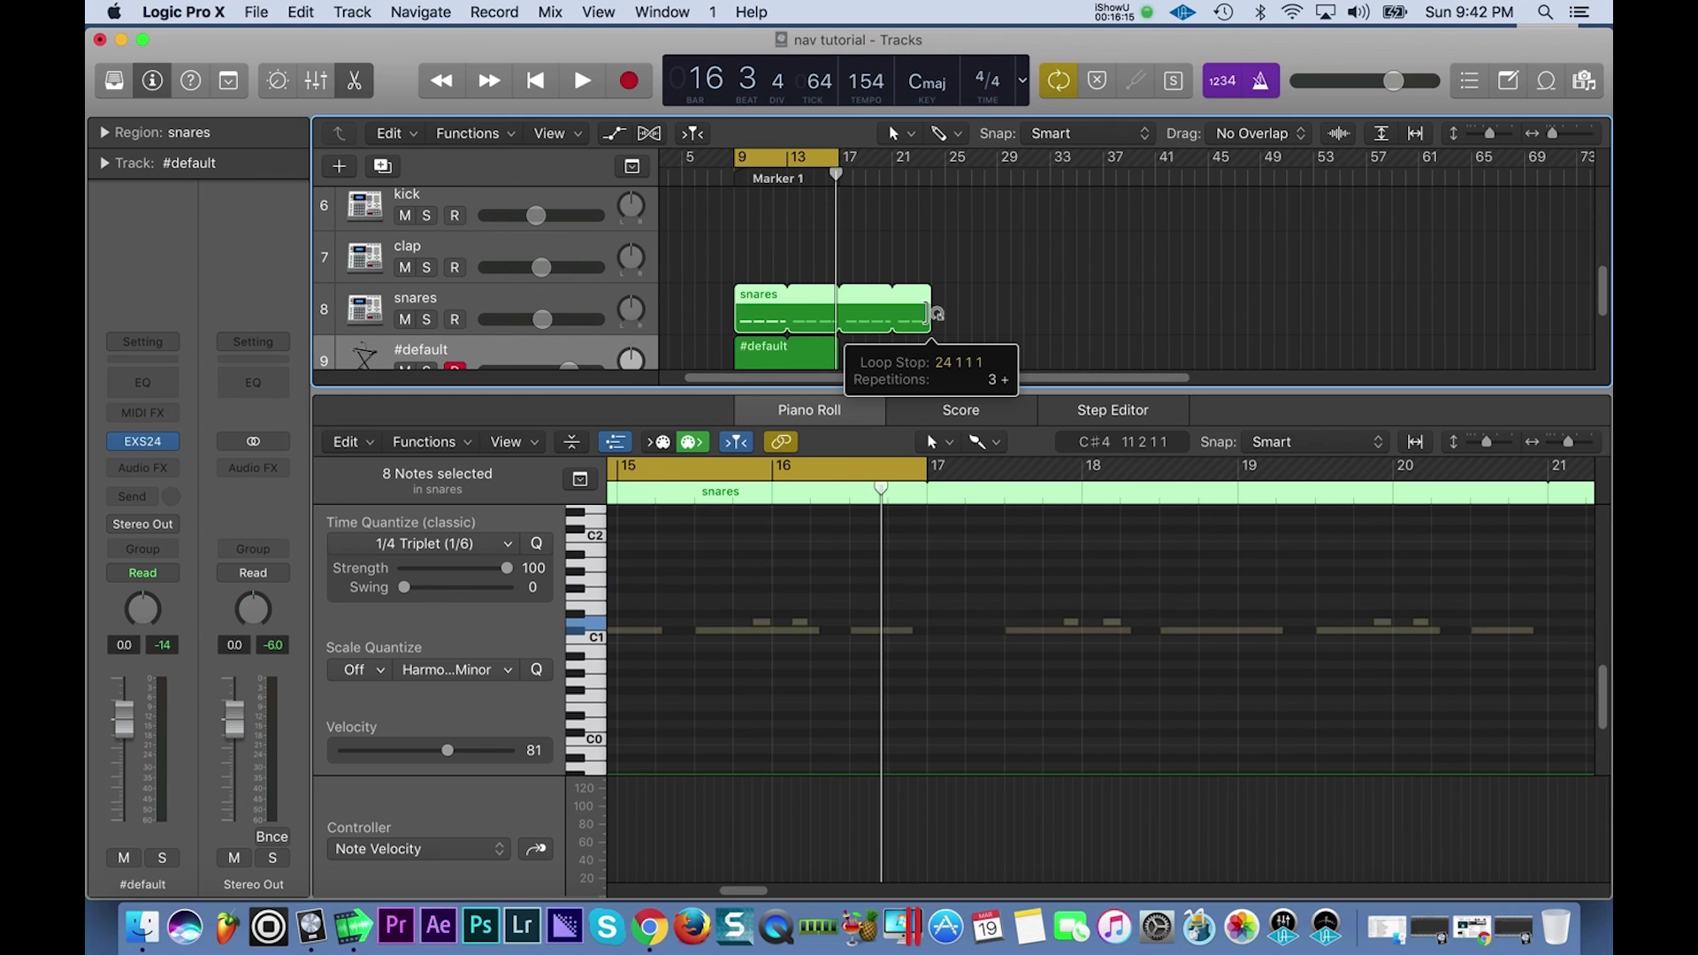
scroll(808, 302, "down", 2)
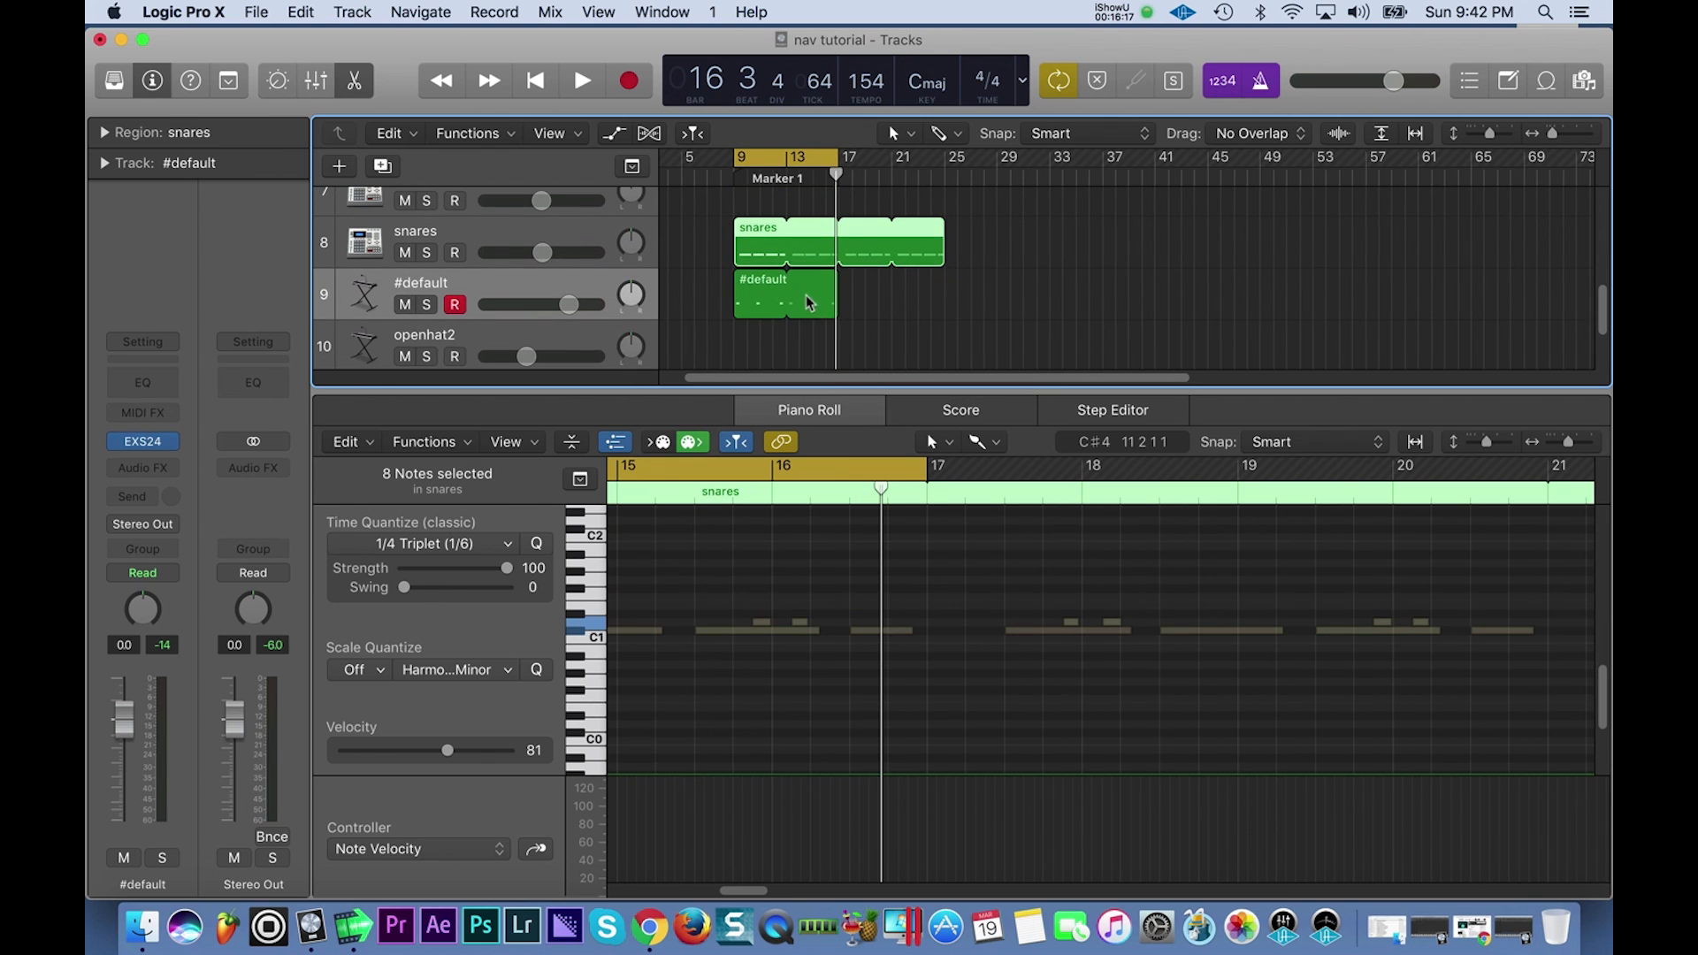
left_click_drag(836, 272, 944, 288)
scroll(870, 257, "up", 2)
Set the cycle range to bars 17 to 25 and record claps on beat 3 of bars 17 to 20 on the clap track.
left_click(519, 244)
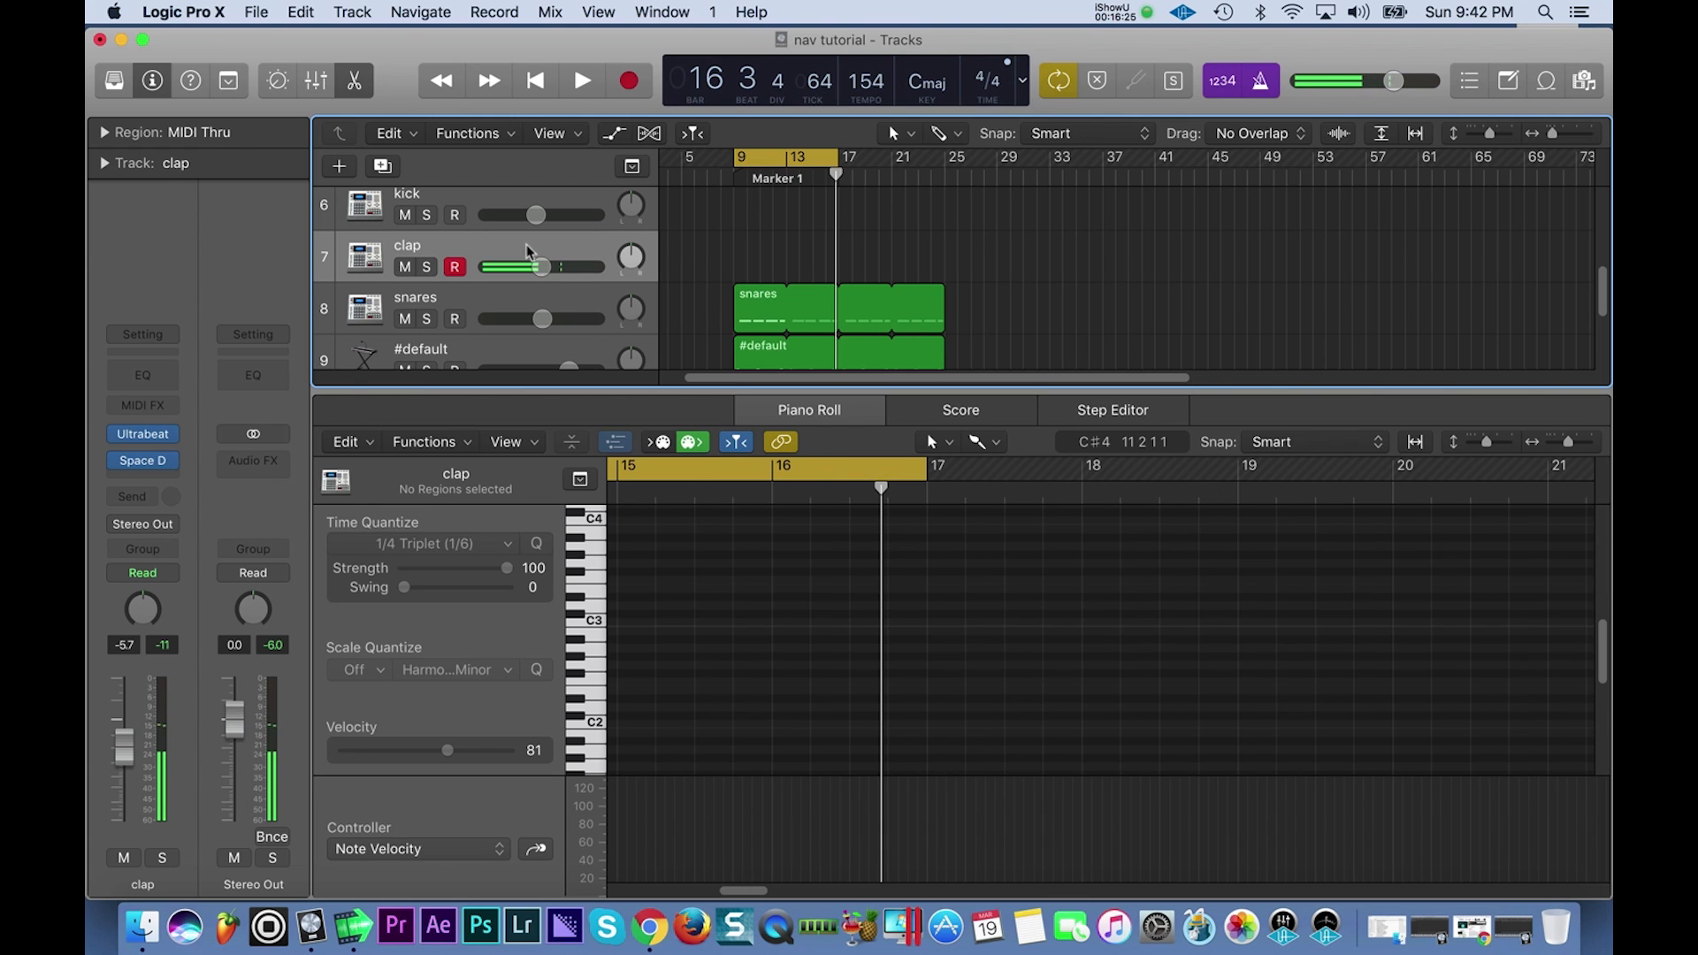
left_click_drag(804, 158, 892, 168)
key("space")
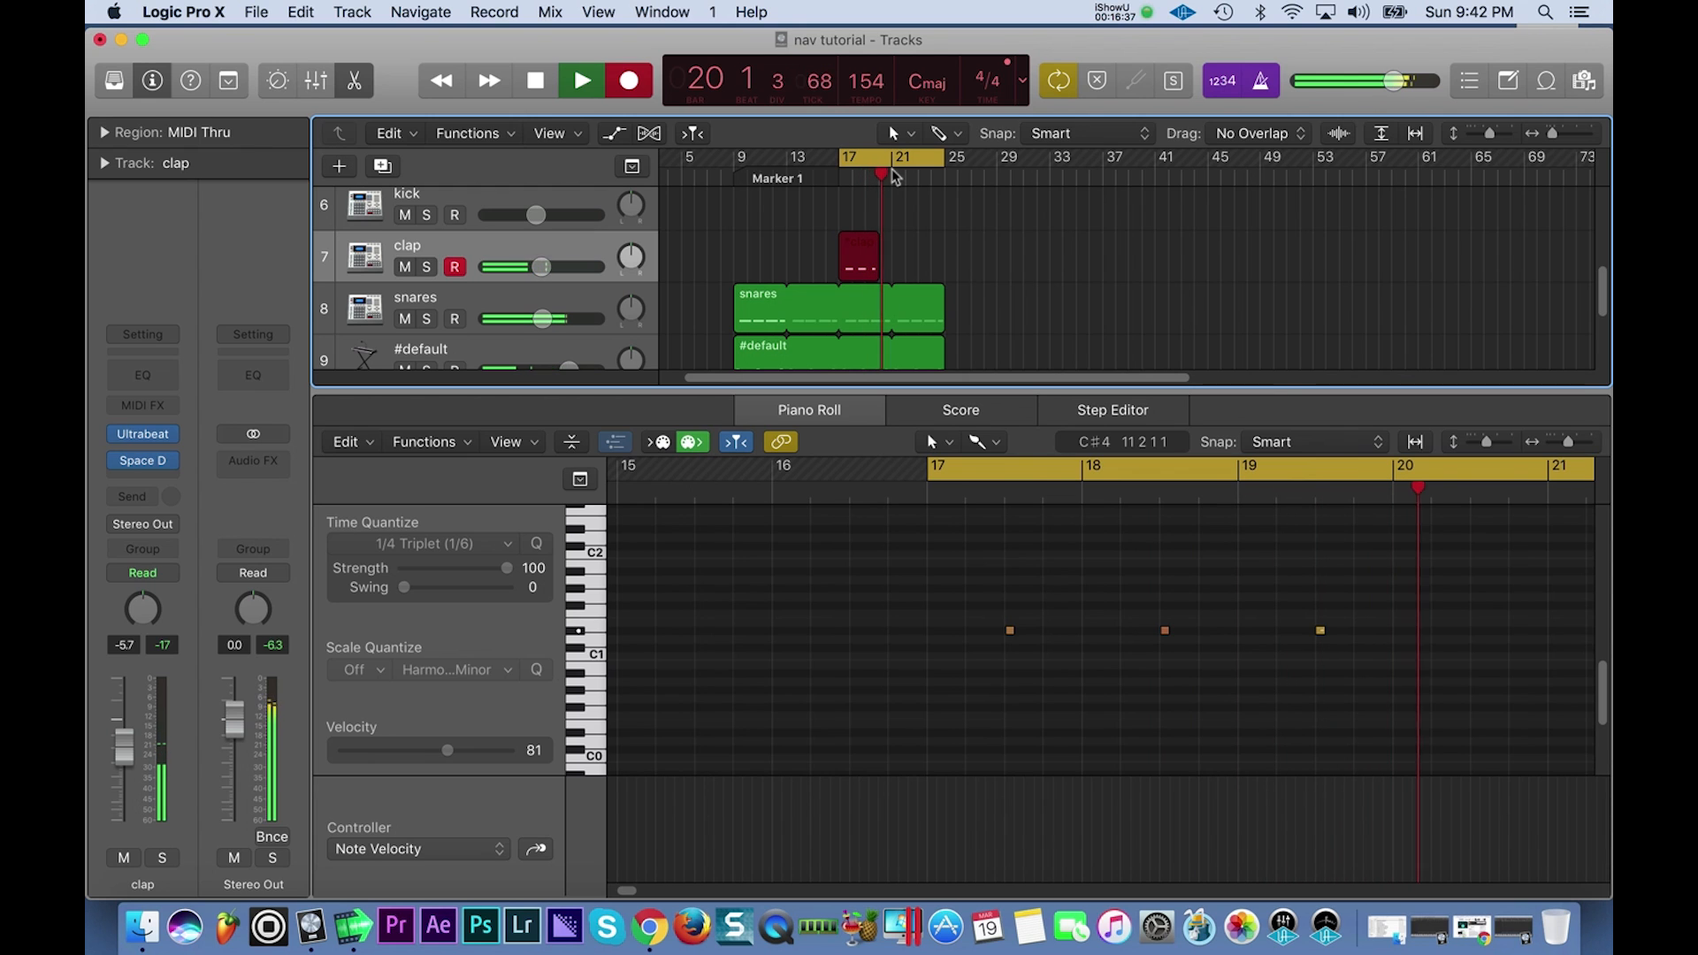
key("space")
Set all four recorded clap notes to velocity 127, raise the clap track's volume, and audition the result.
left_click(1118, 576)
key("super+a")
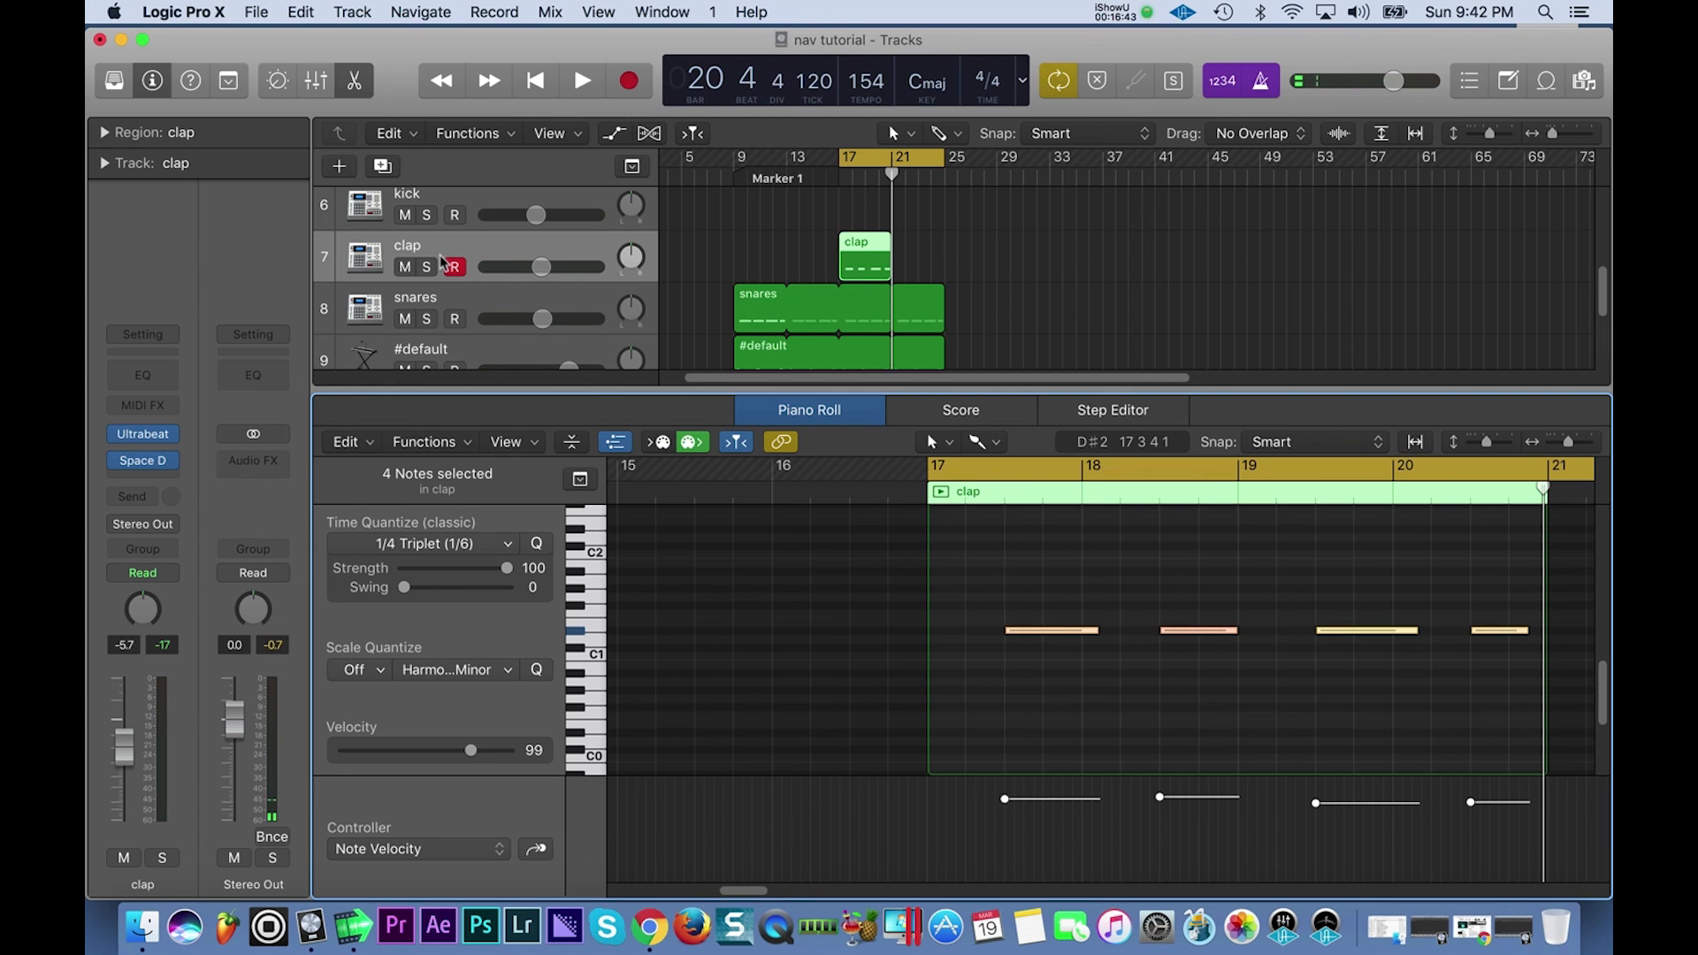
left_click_drag(1007, 805, 995, 583)
left_click(541, 267)
key("space")
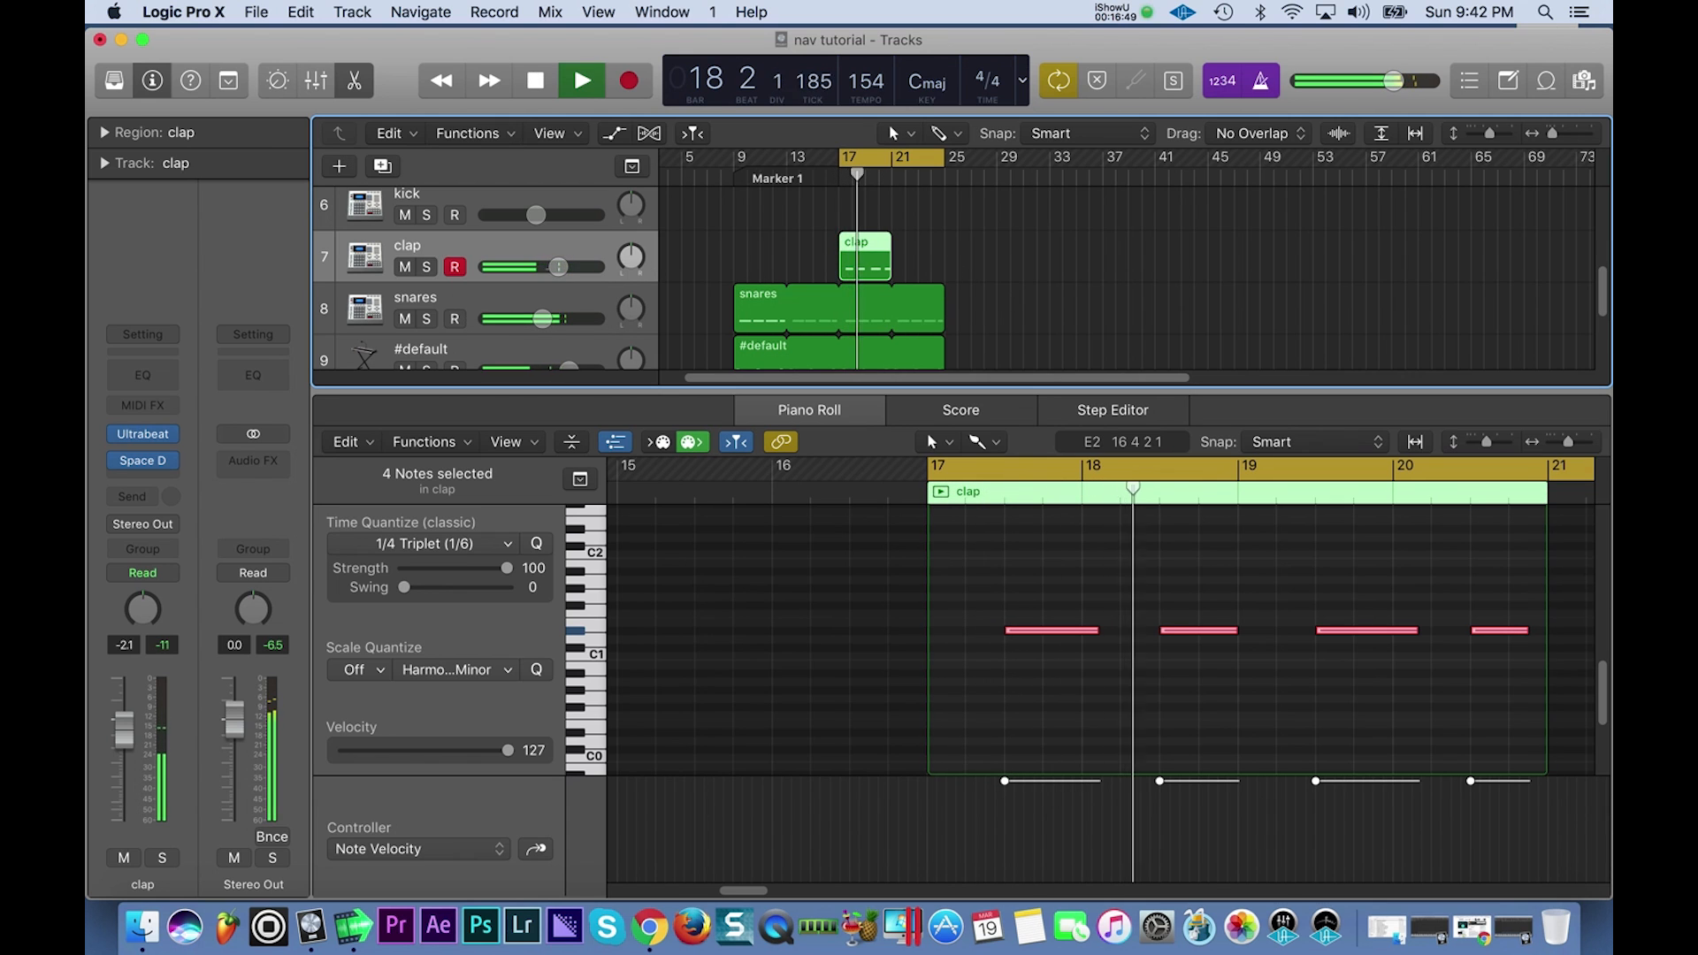
Loop the clap region out to bar 25.
left_click(780, 245)
left_click_drag(888, 255, 948, 258)
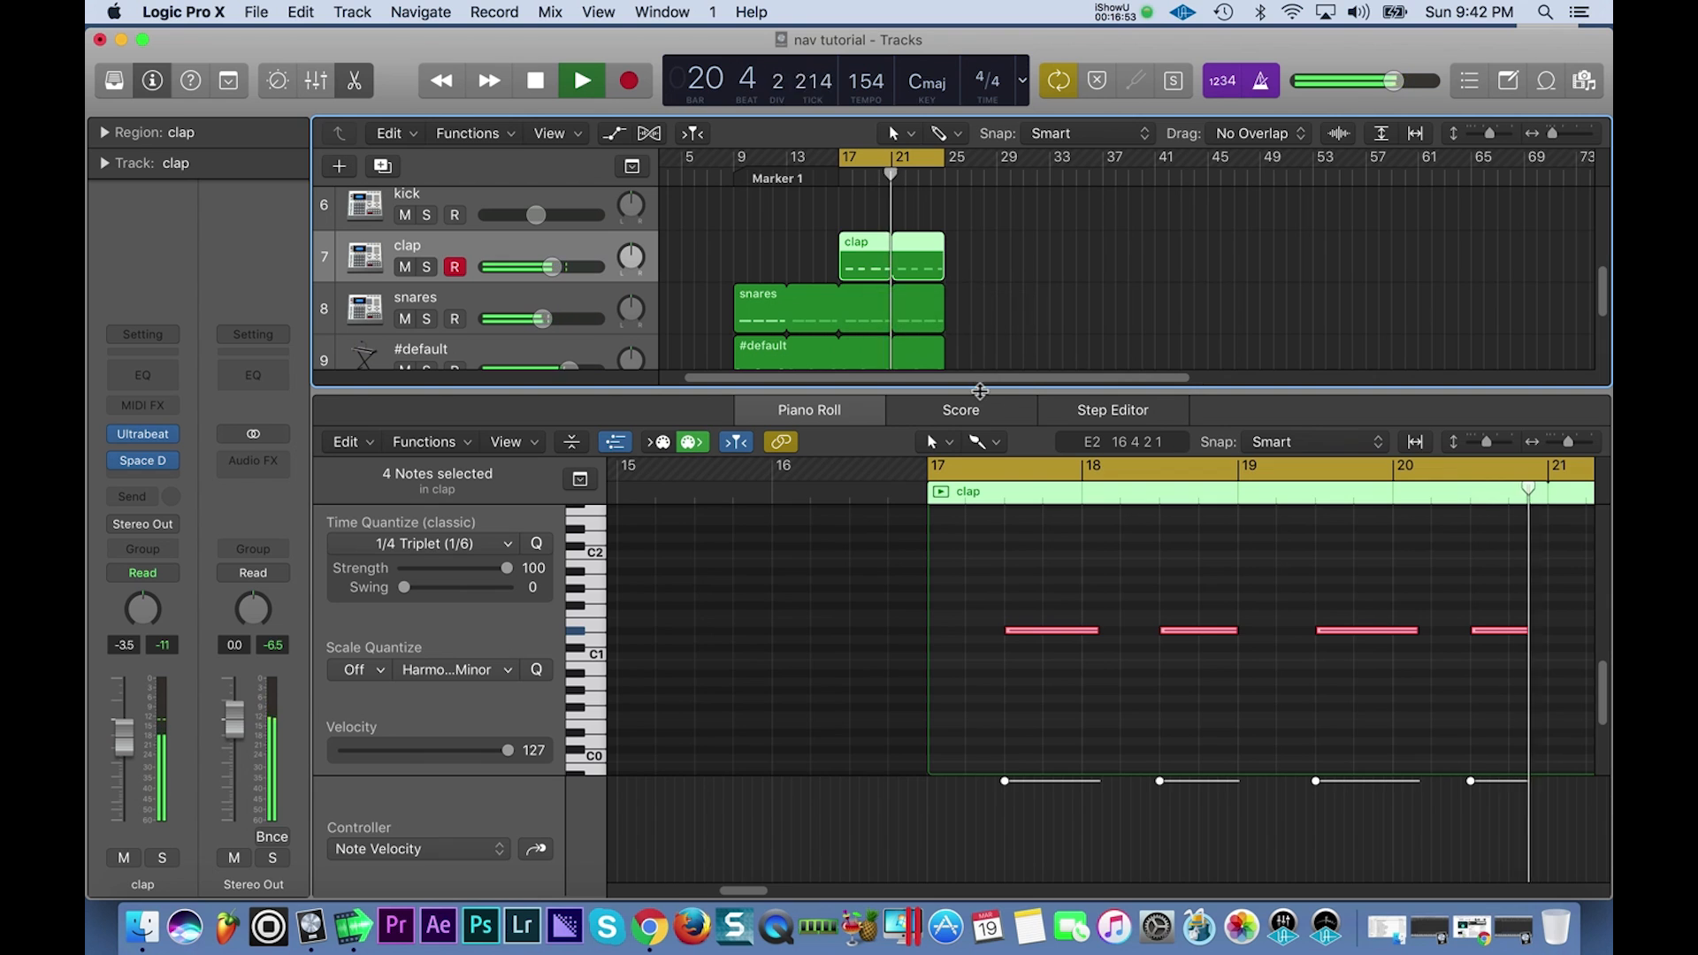
scroll(978, 296, "down", 1)
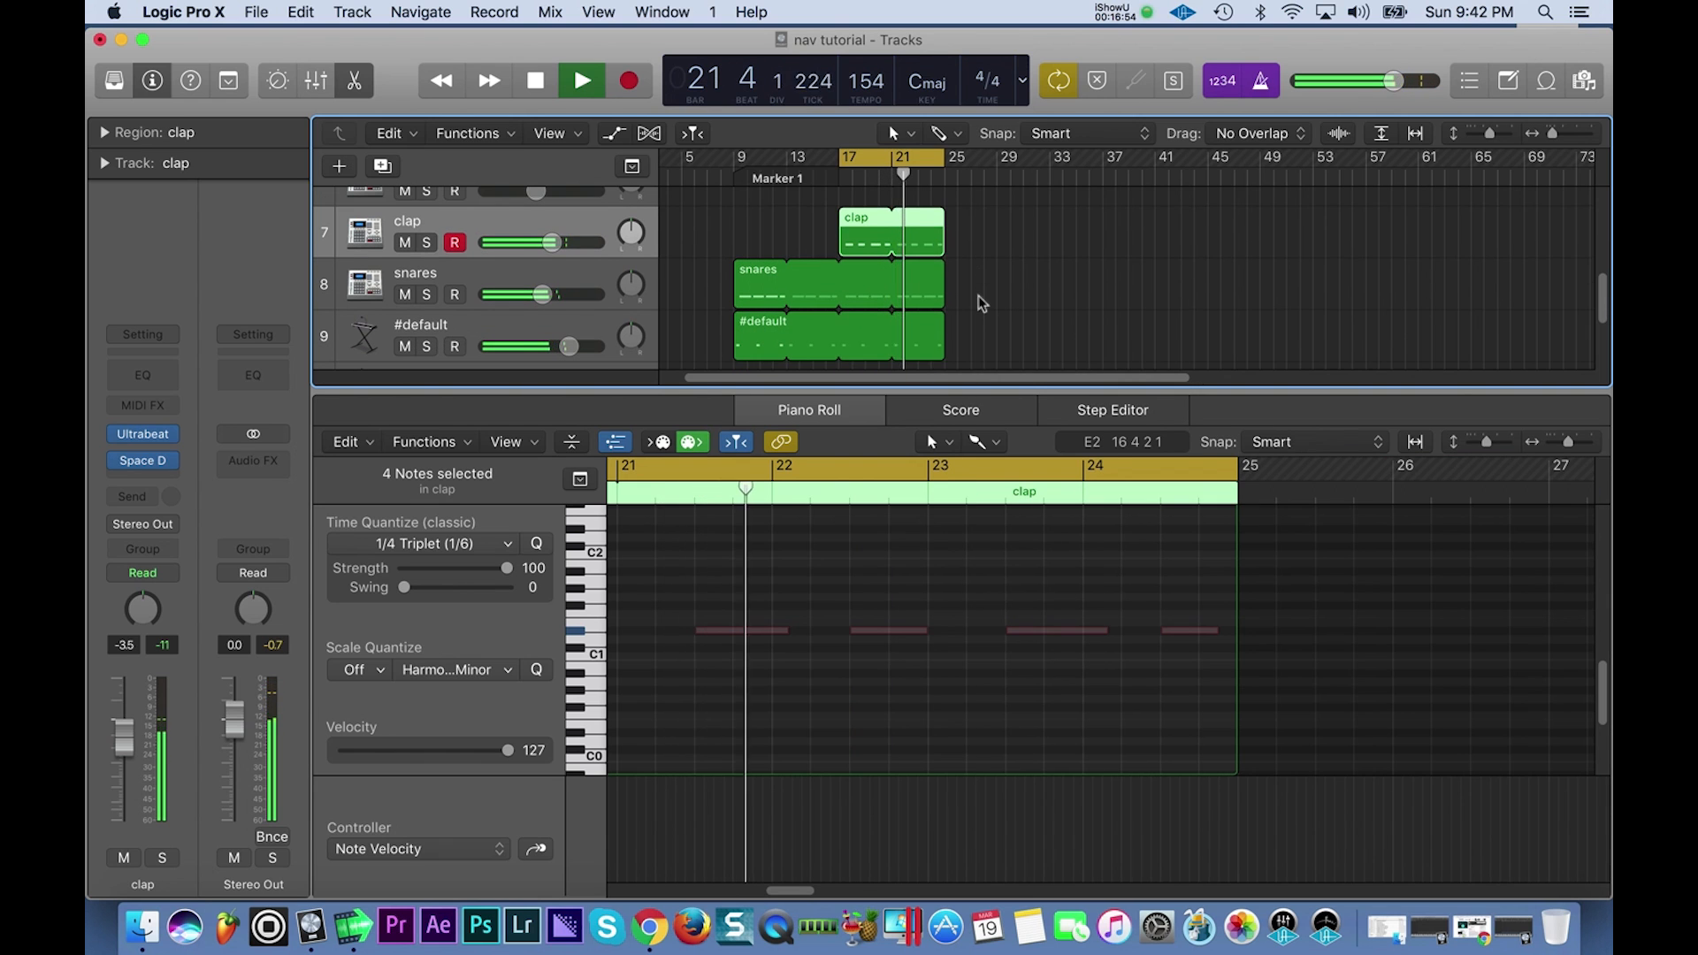
Examine the #default region's hi-hat rolls in bars 9 to 12 while the beat plays.
left_click(878, 336)
left_click(1005, 346)
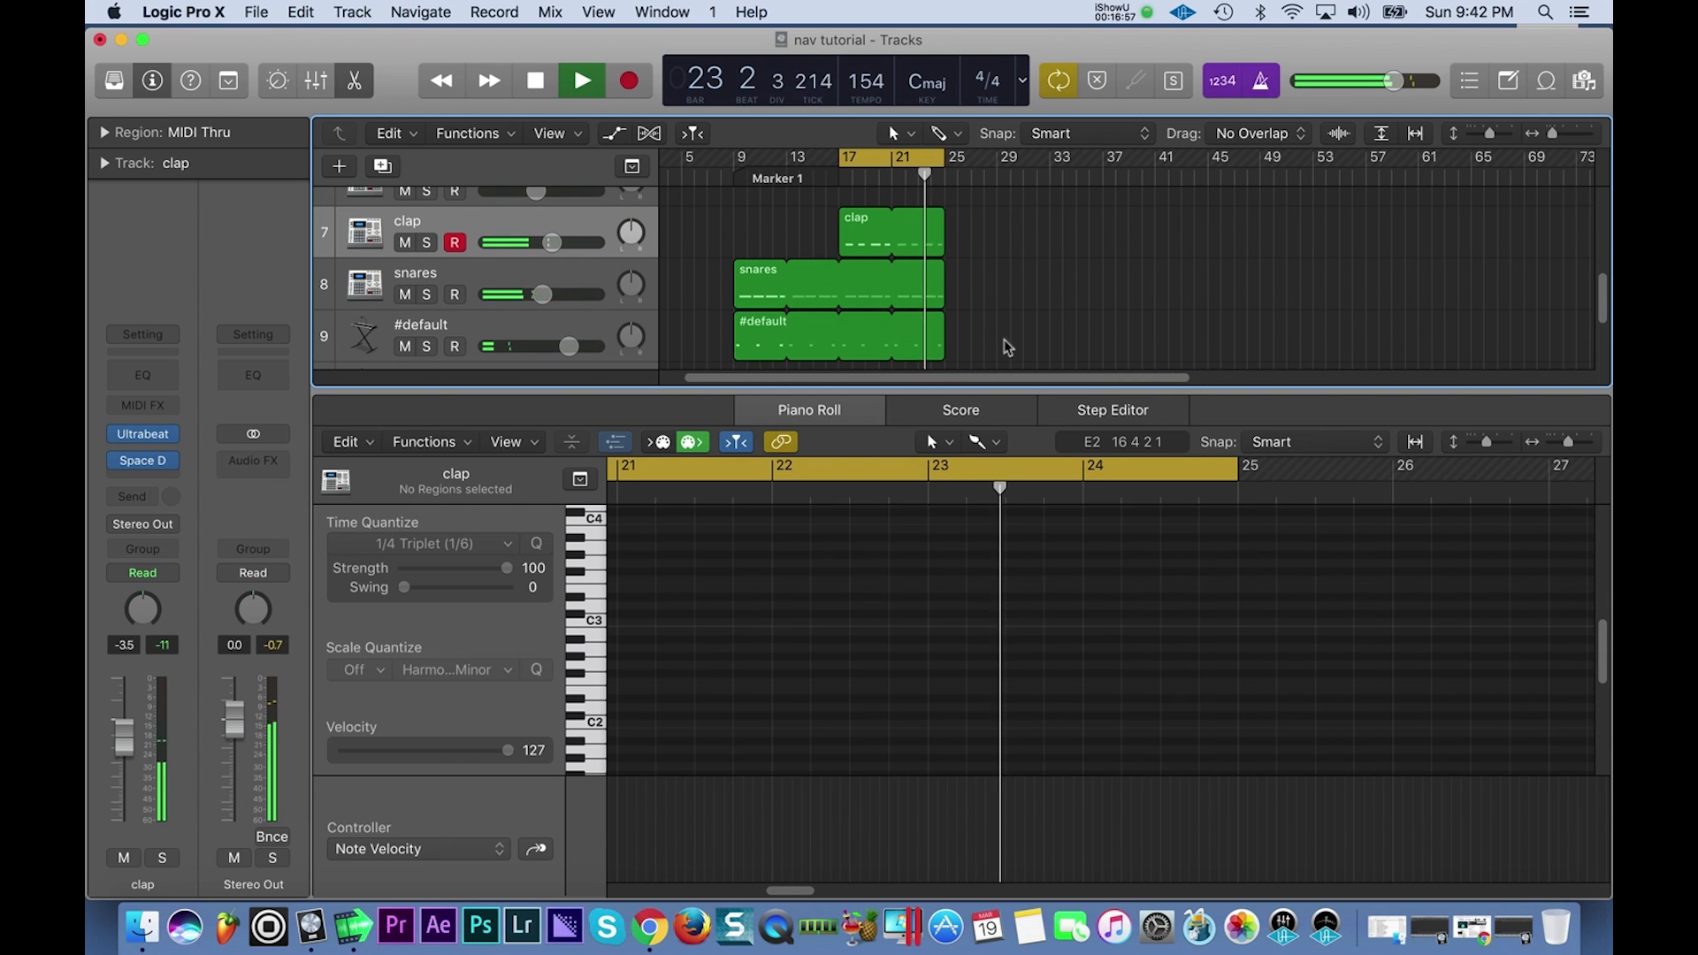
left_click(764, 344)
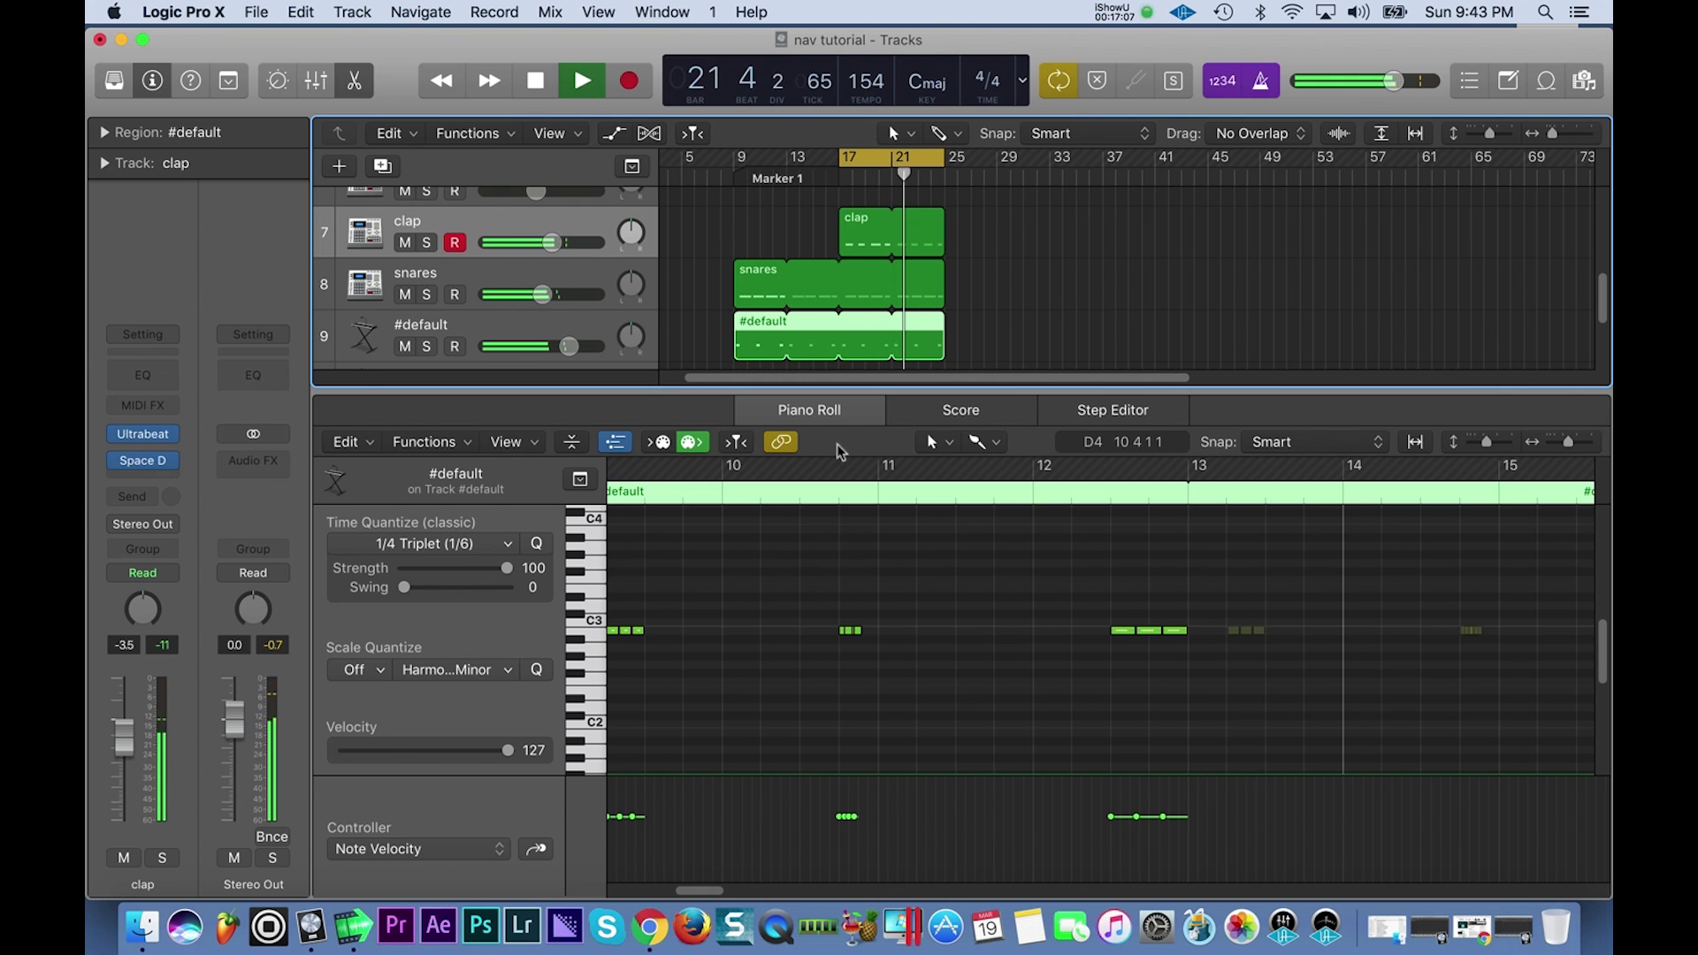
scroll(889, 610, "left", 15)
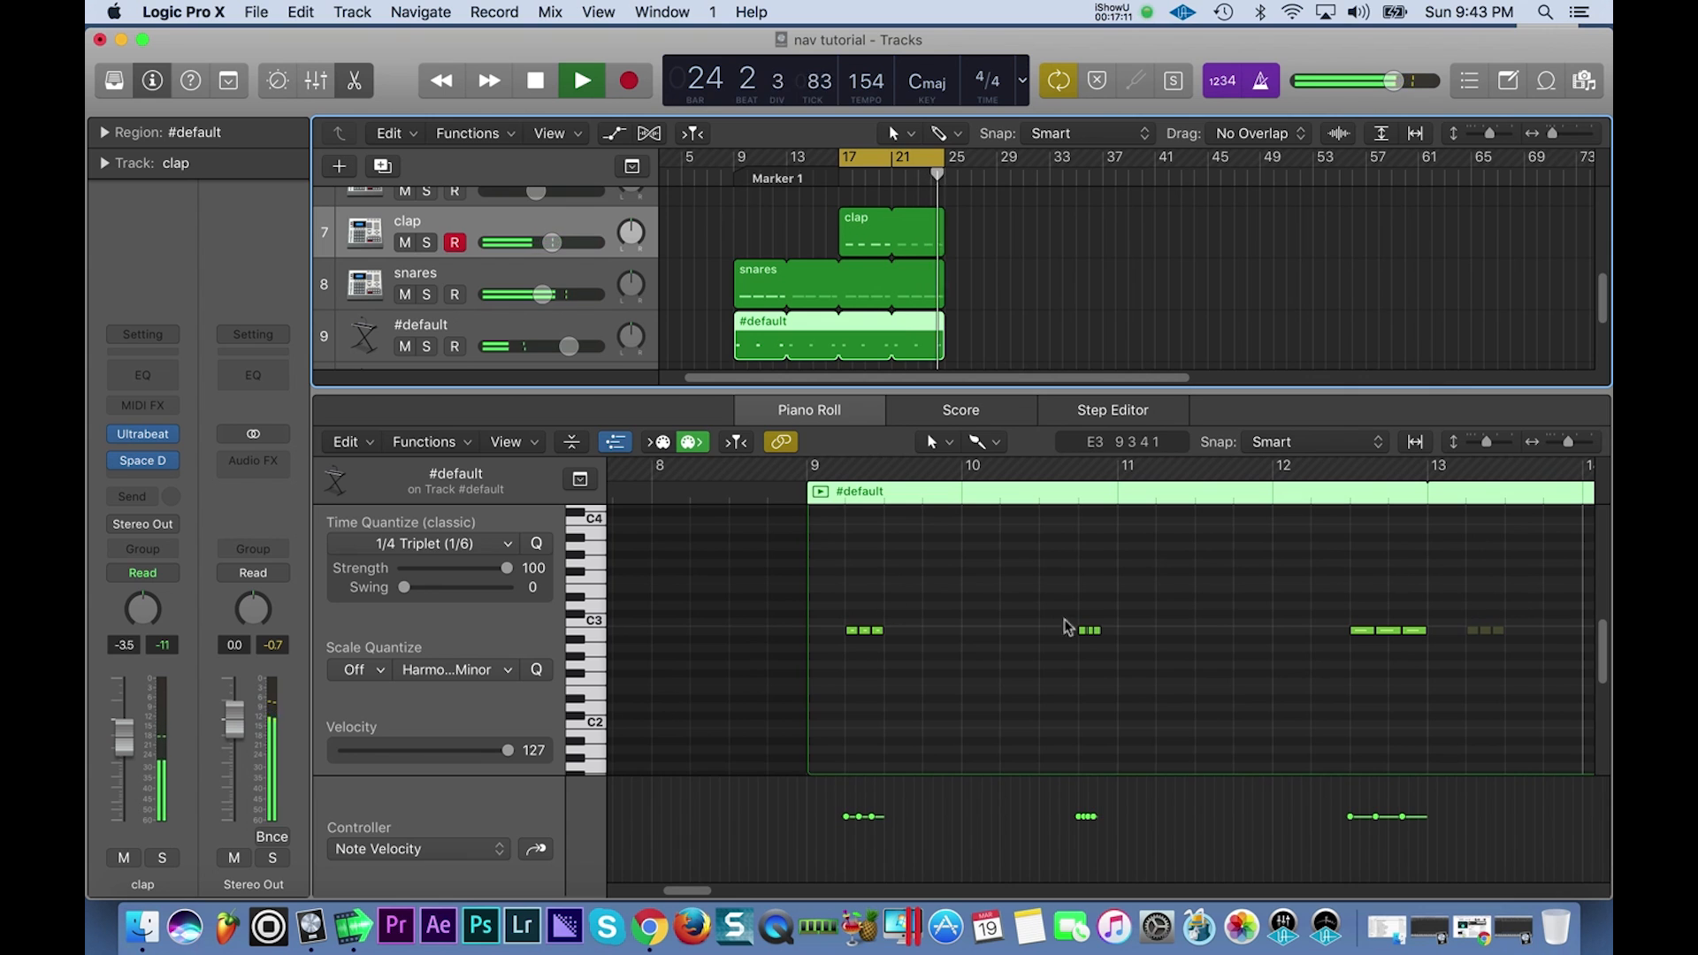
left_click(826, 329)
left_click_drag(768, 366, 772, 224)
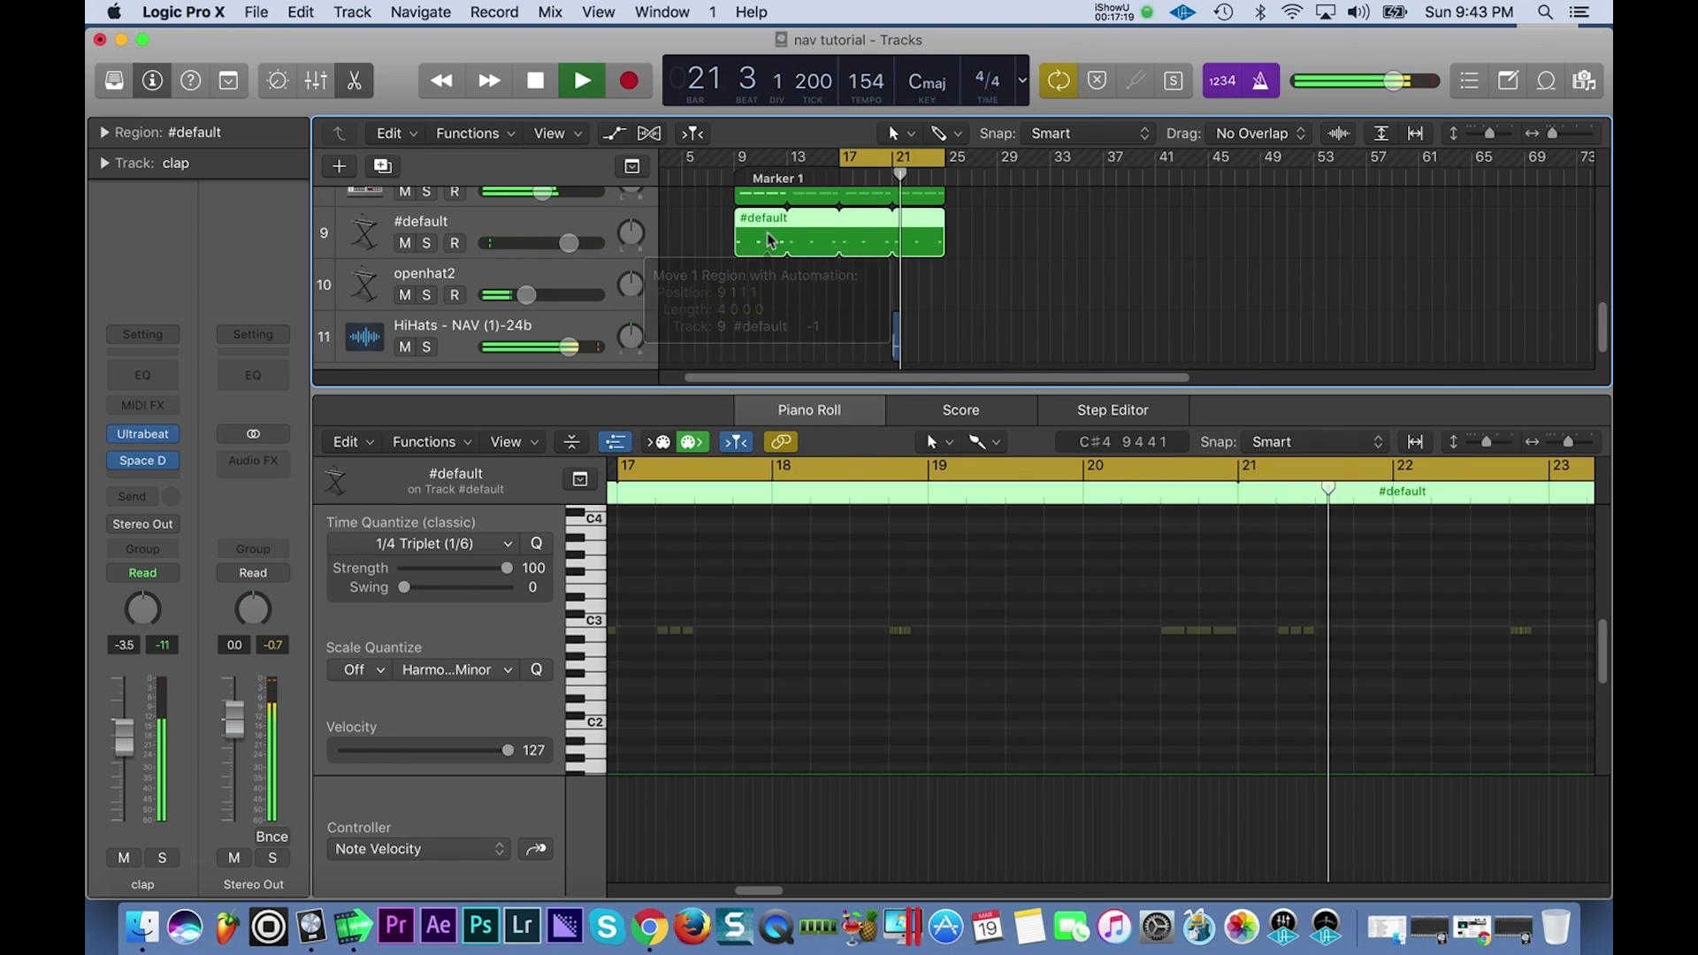
Delete the leftover HiHats - NAV (1)-24b audio track together with its region.
left_click(893, 351)
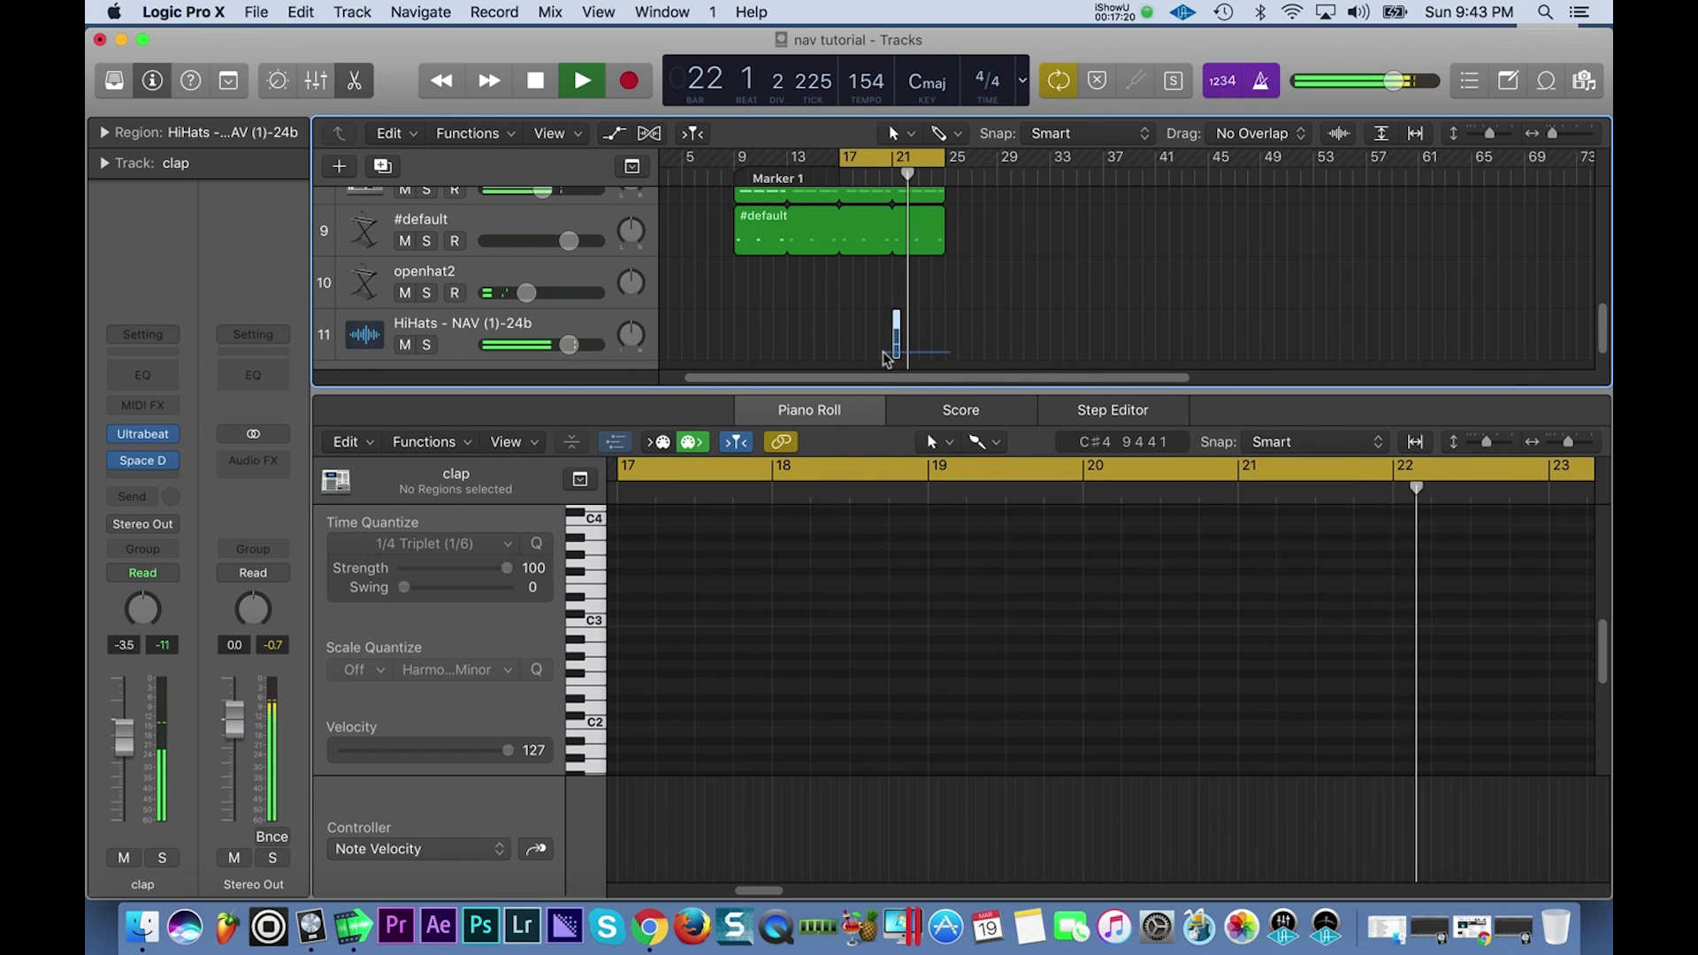
left_click(565, 326)
key("super+BackSpace")
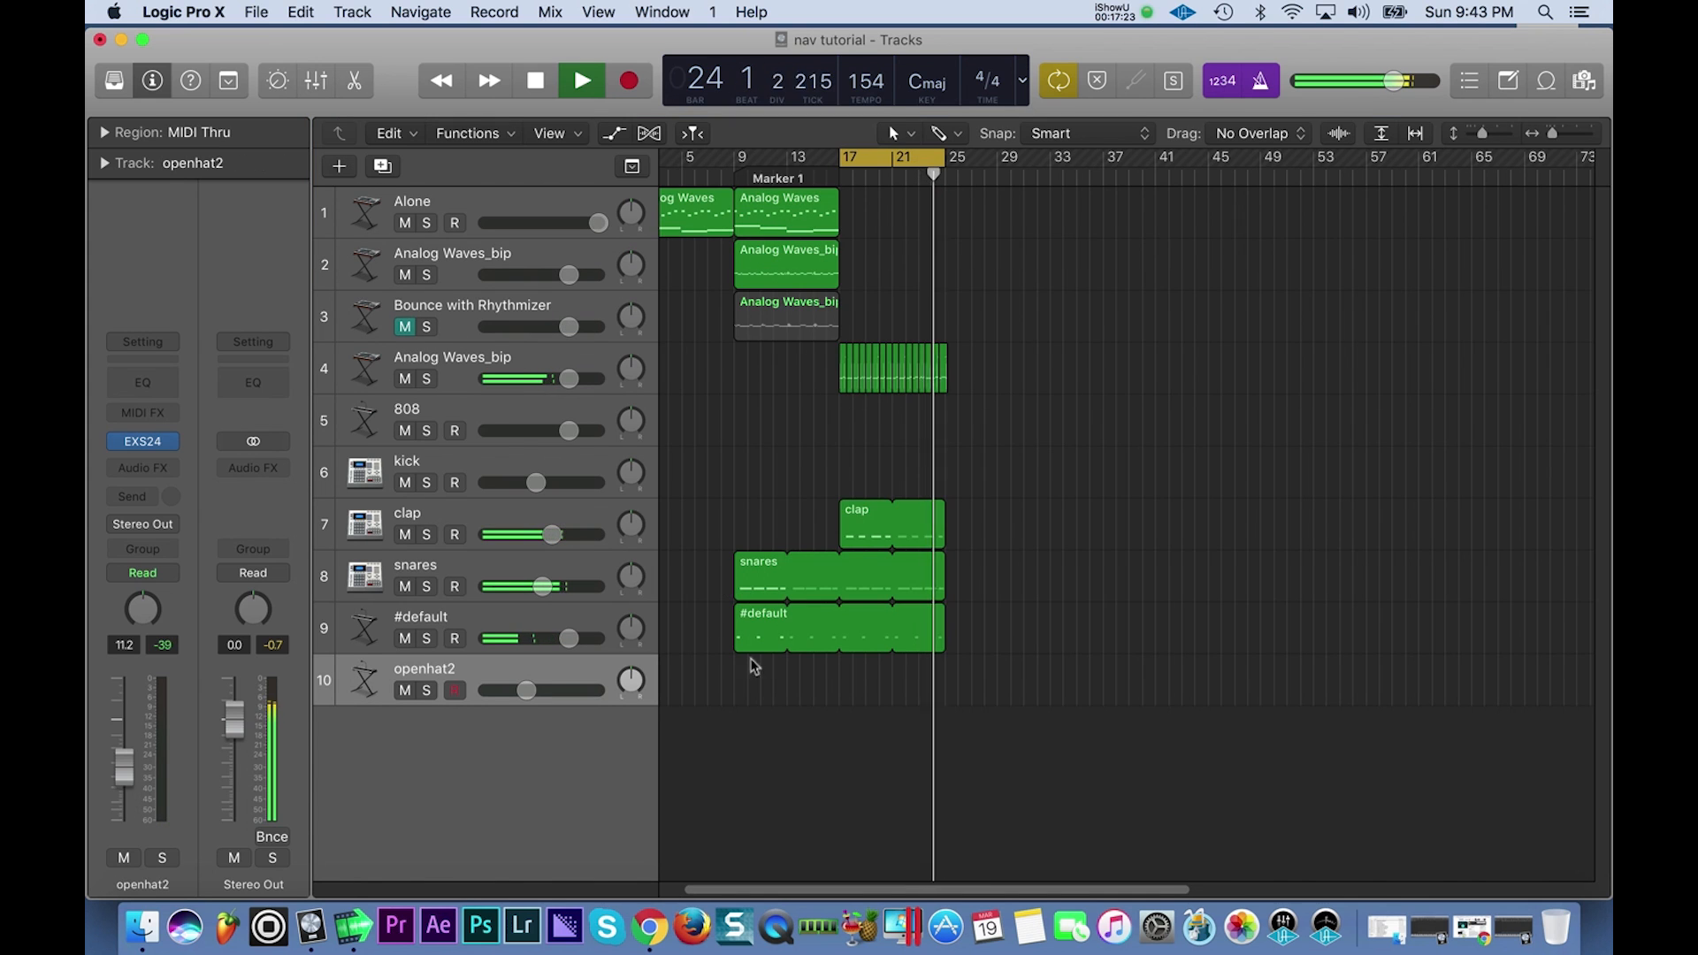
Open the 808 track's EXS24 instrument editor beside the file browser, arranged so both are accessible.
left_click(507, 409)
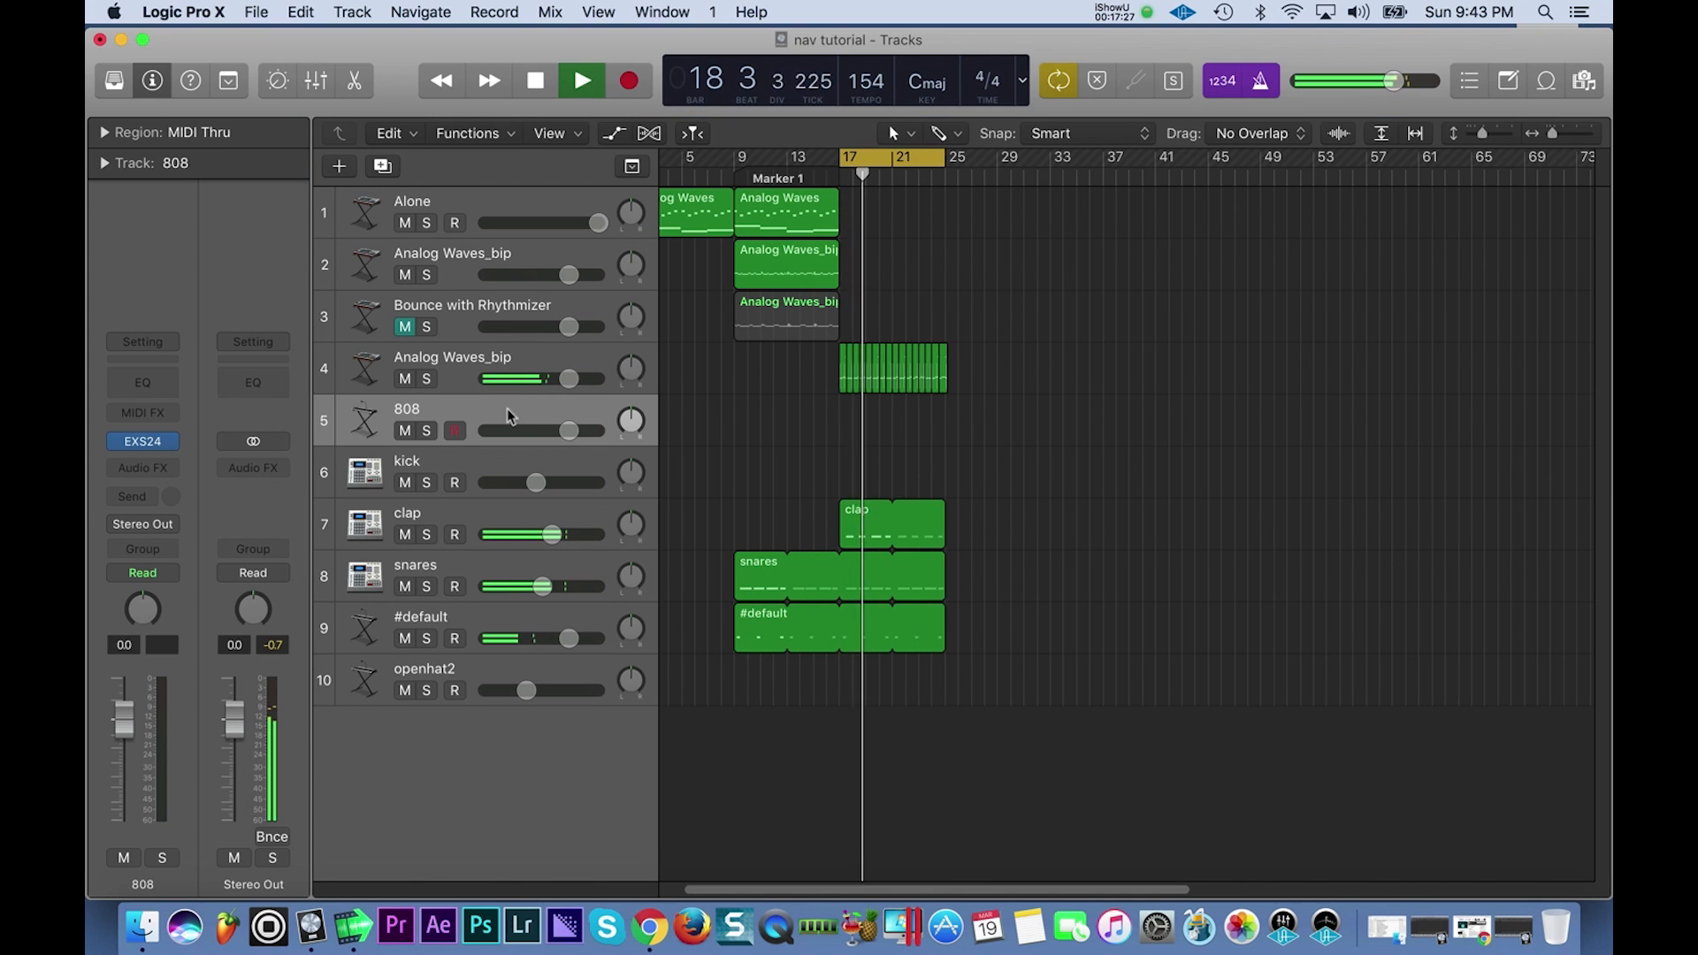
left_click(142, 441)
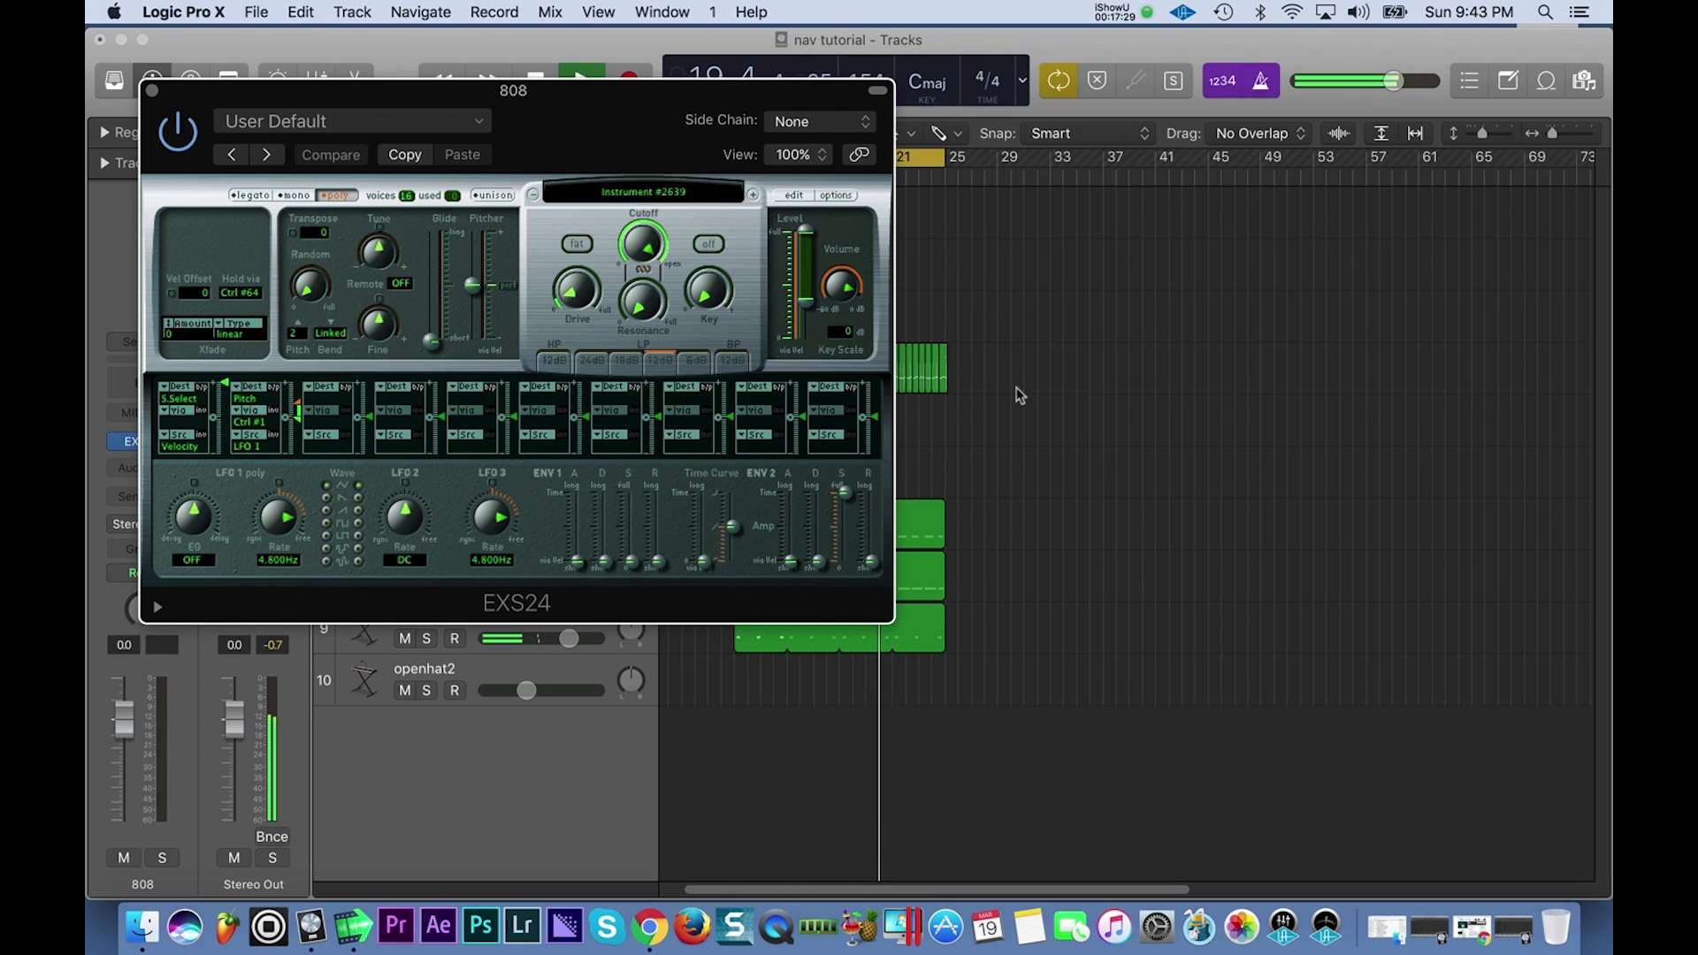
left_click_drag(632, 134, 679, 318)
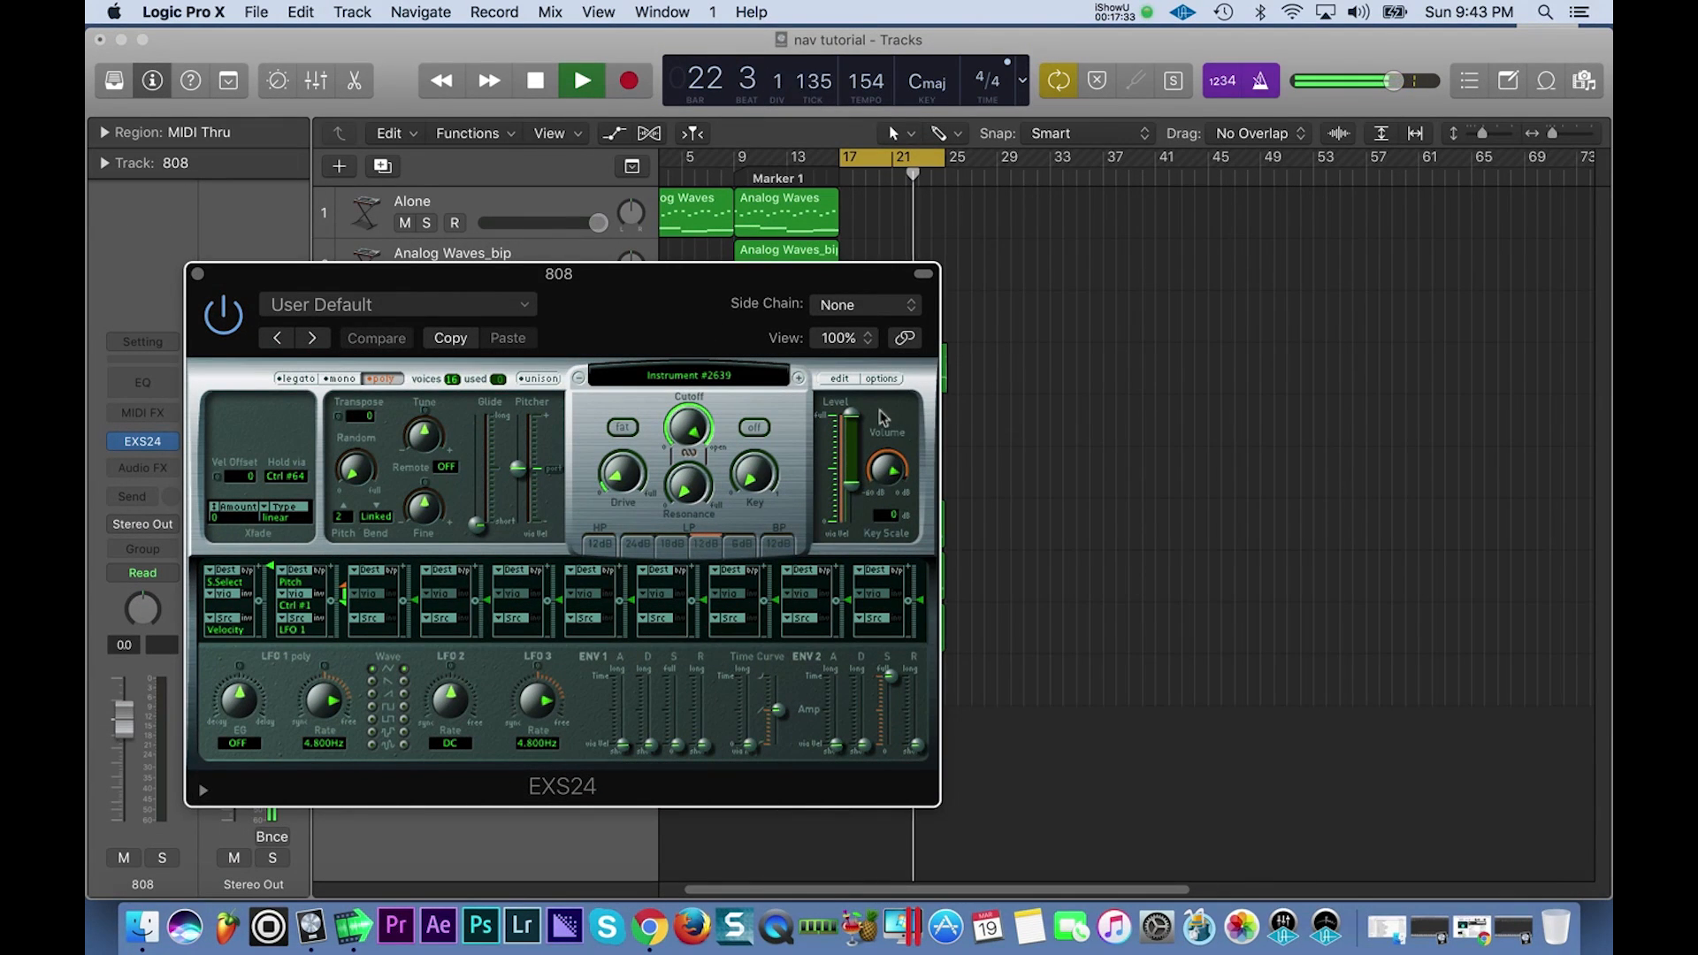
left_click(839, 377)
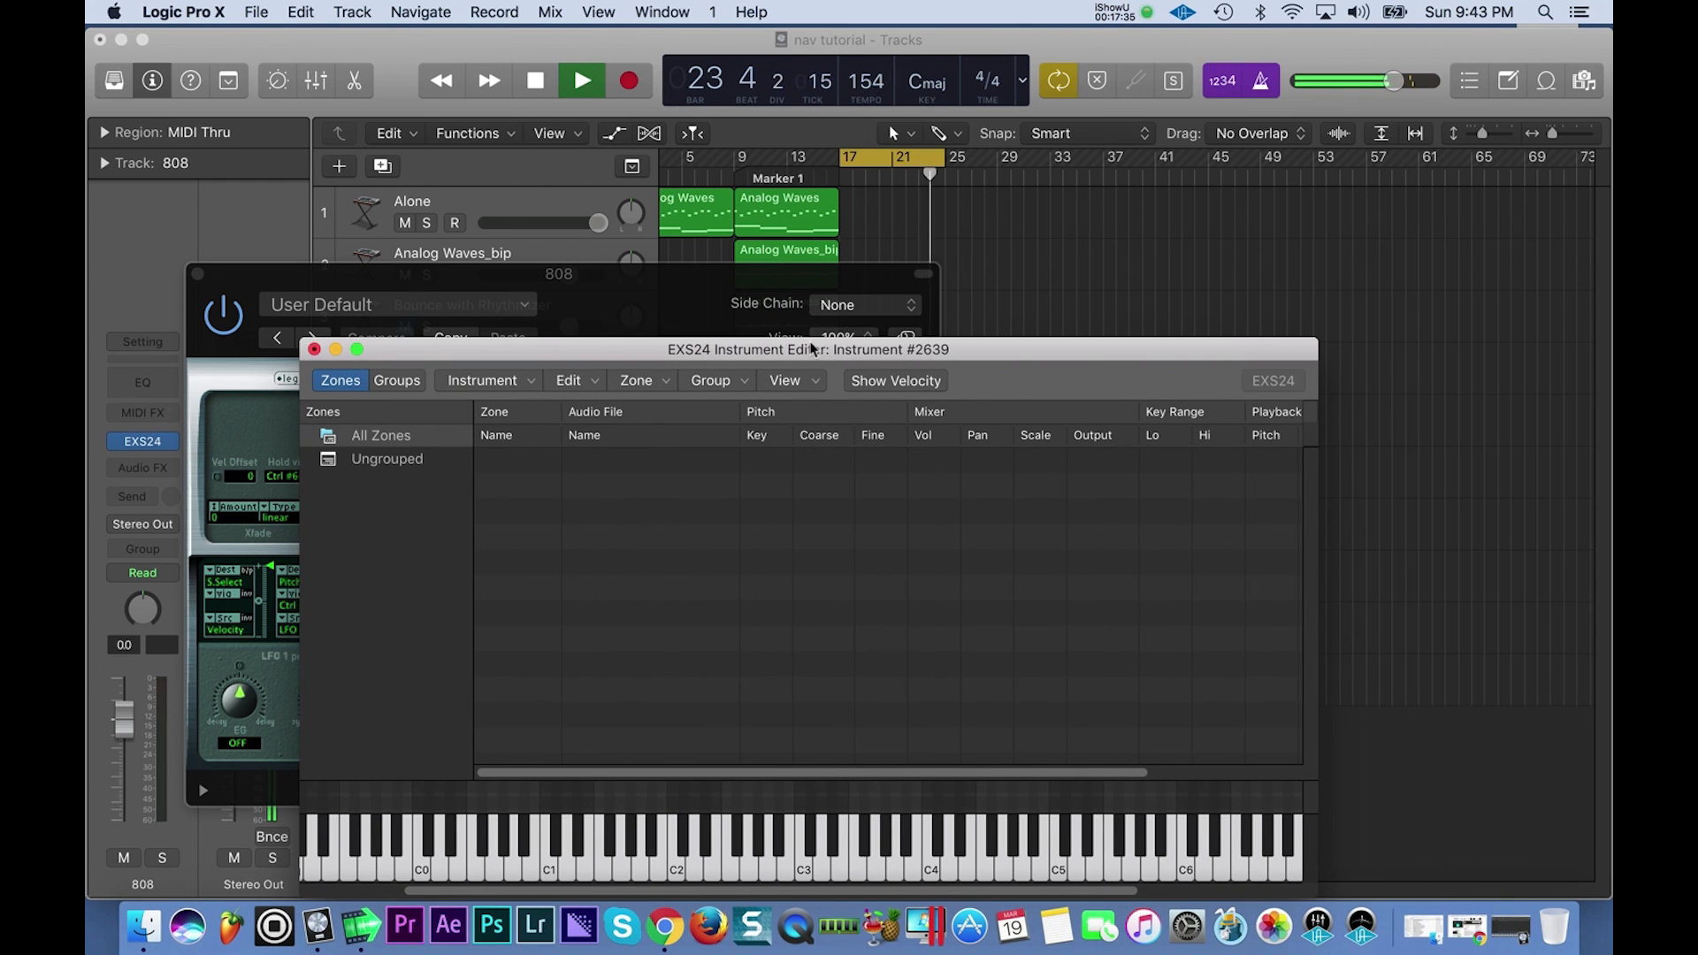
left_click(1588, 85)
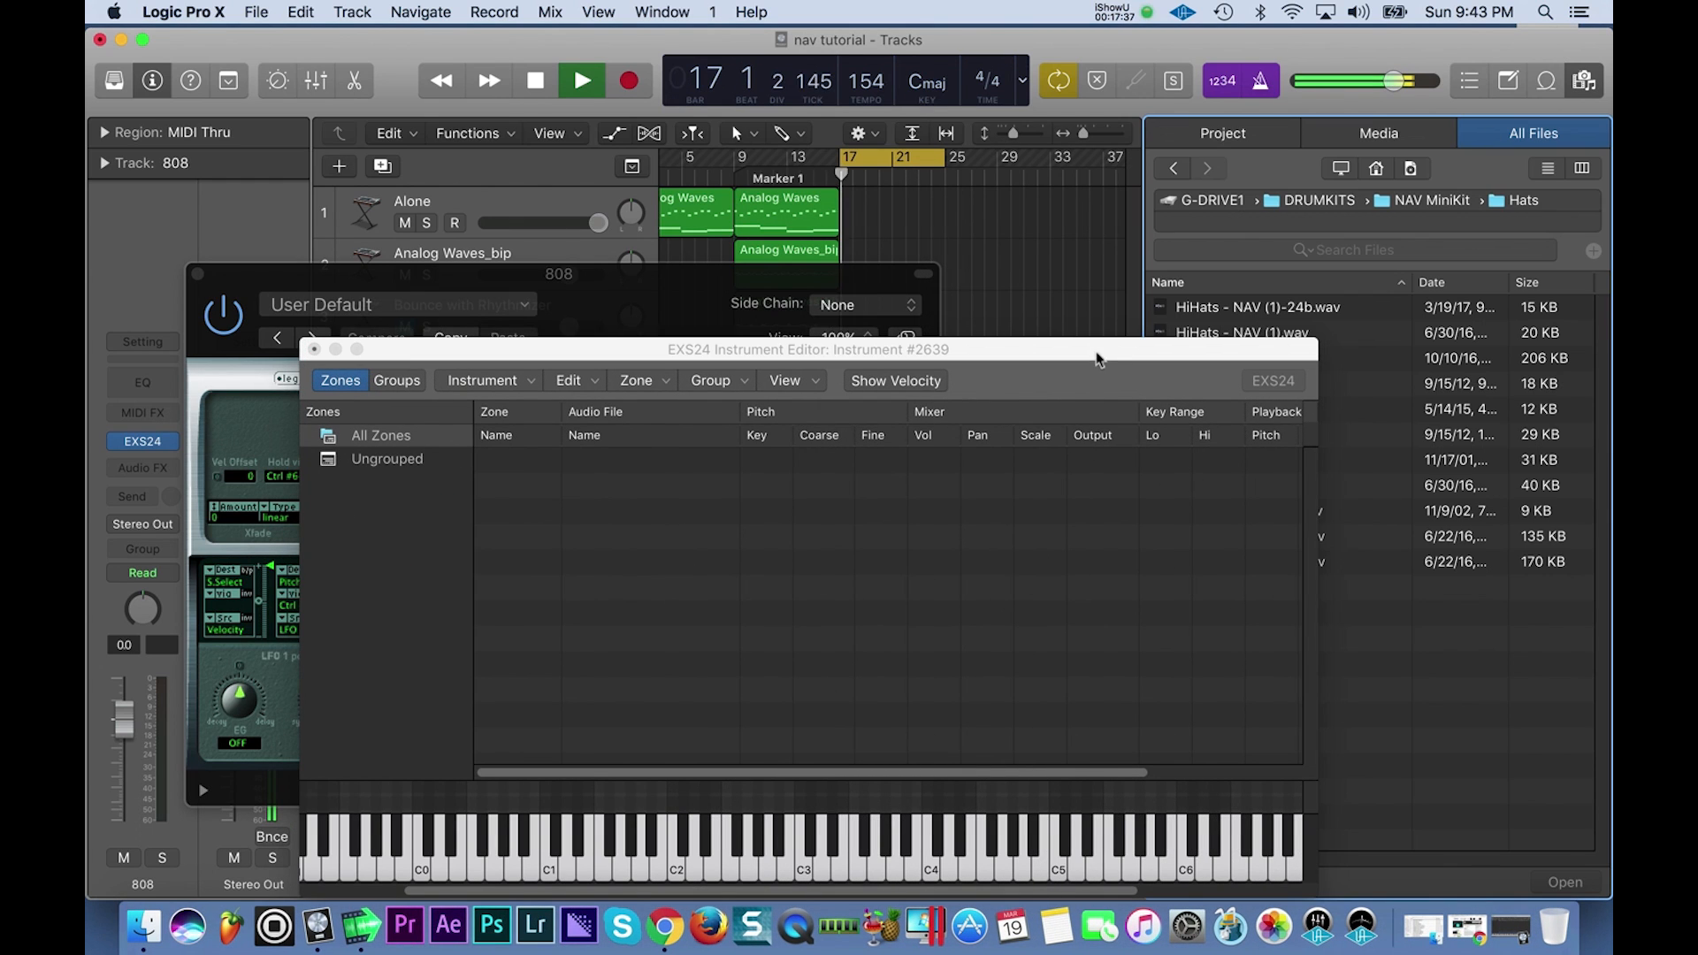
left_click_drag(1095, 358, 844, 299)
Browse the DRUMKITS folder and open The Big Bang Theory Wavs folder to find an 808 sample.
left_click(1325, 203)
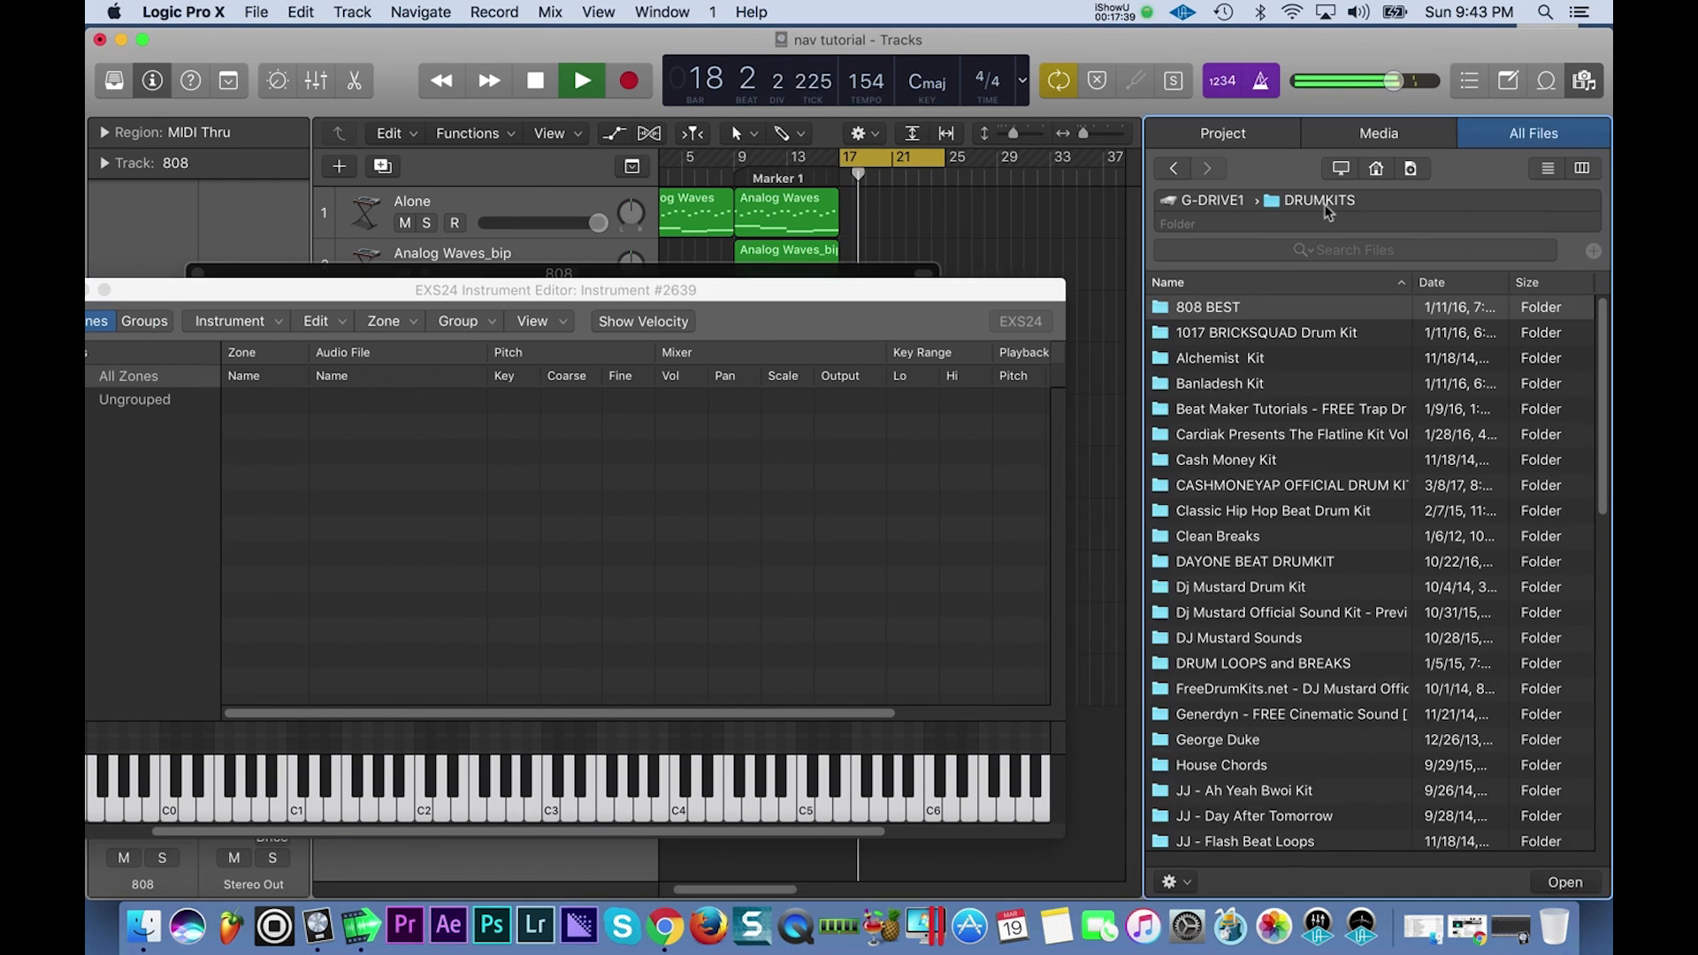
scroll(1271, 665, "down", 15)
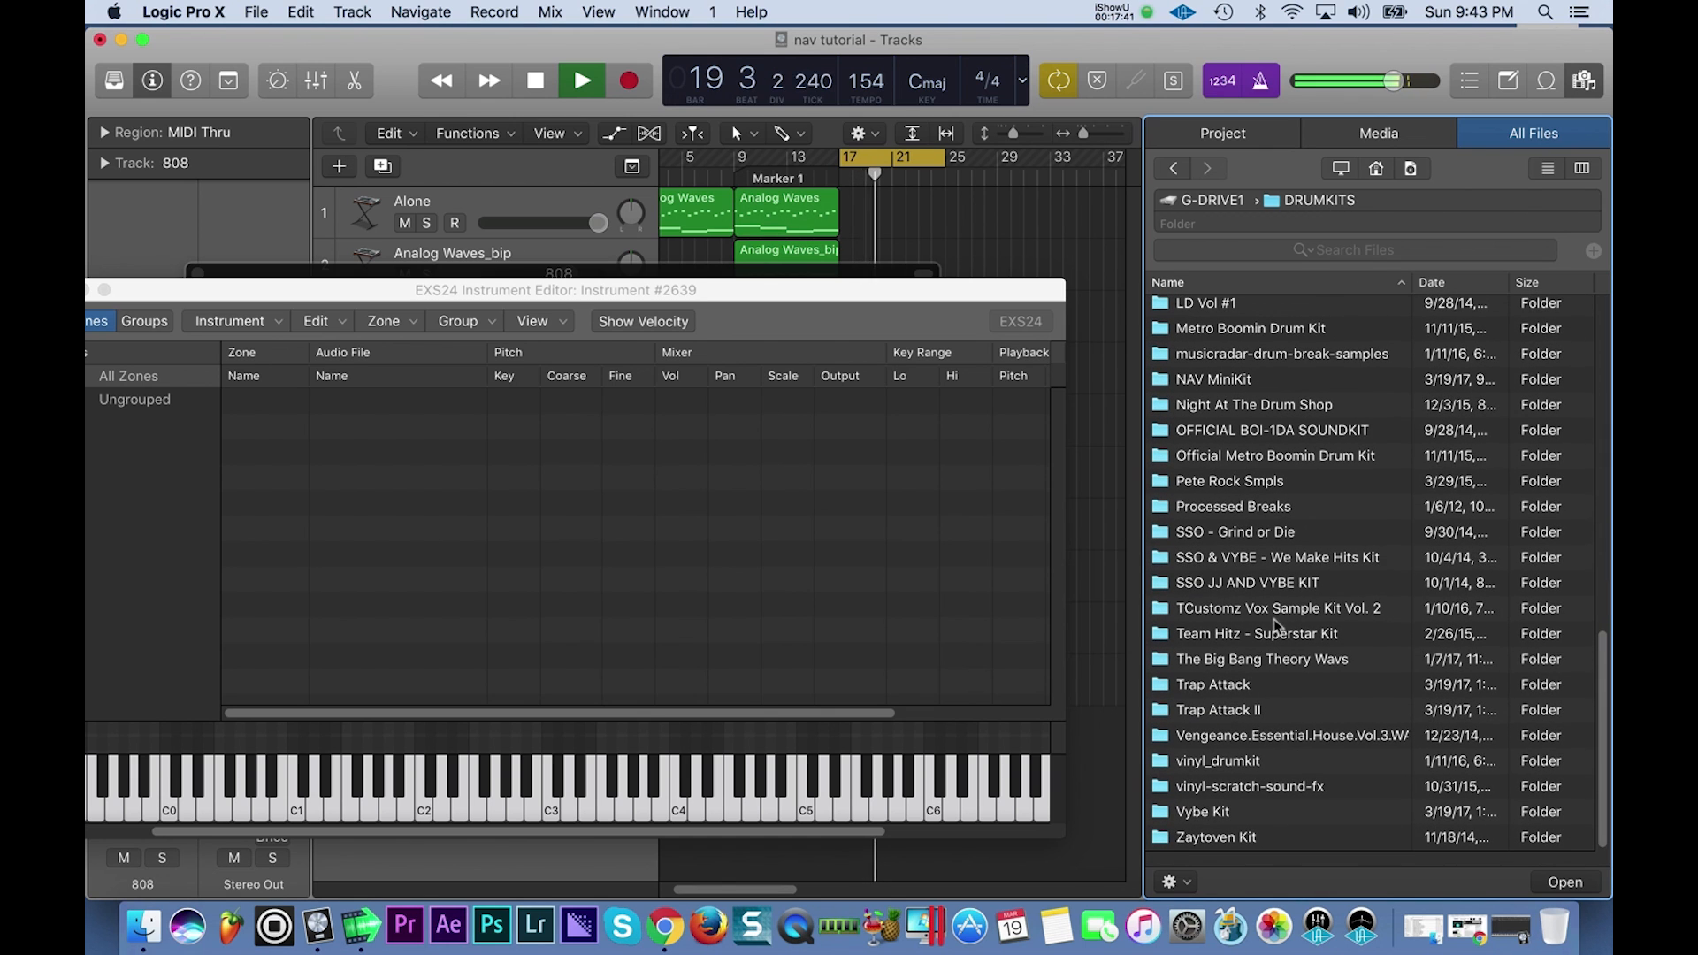
left_click(1255, 676)
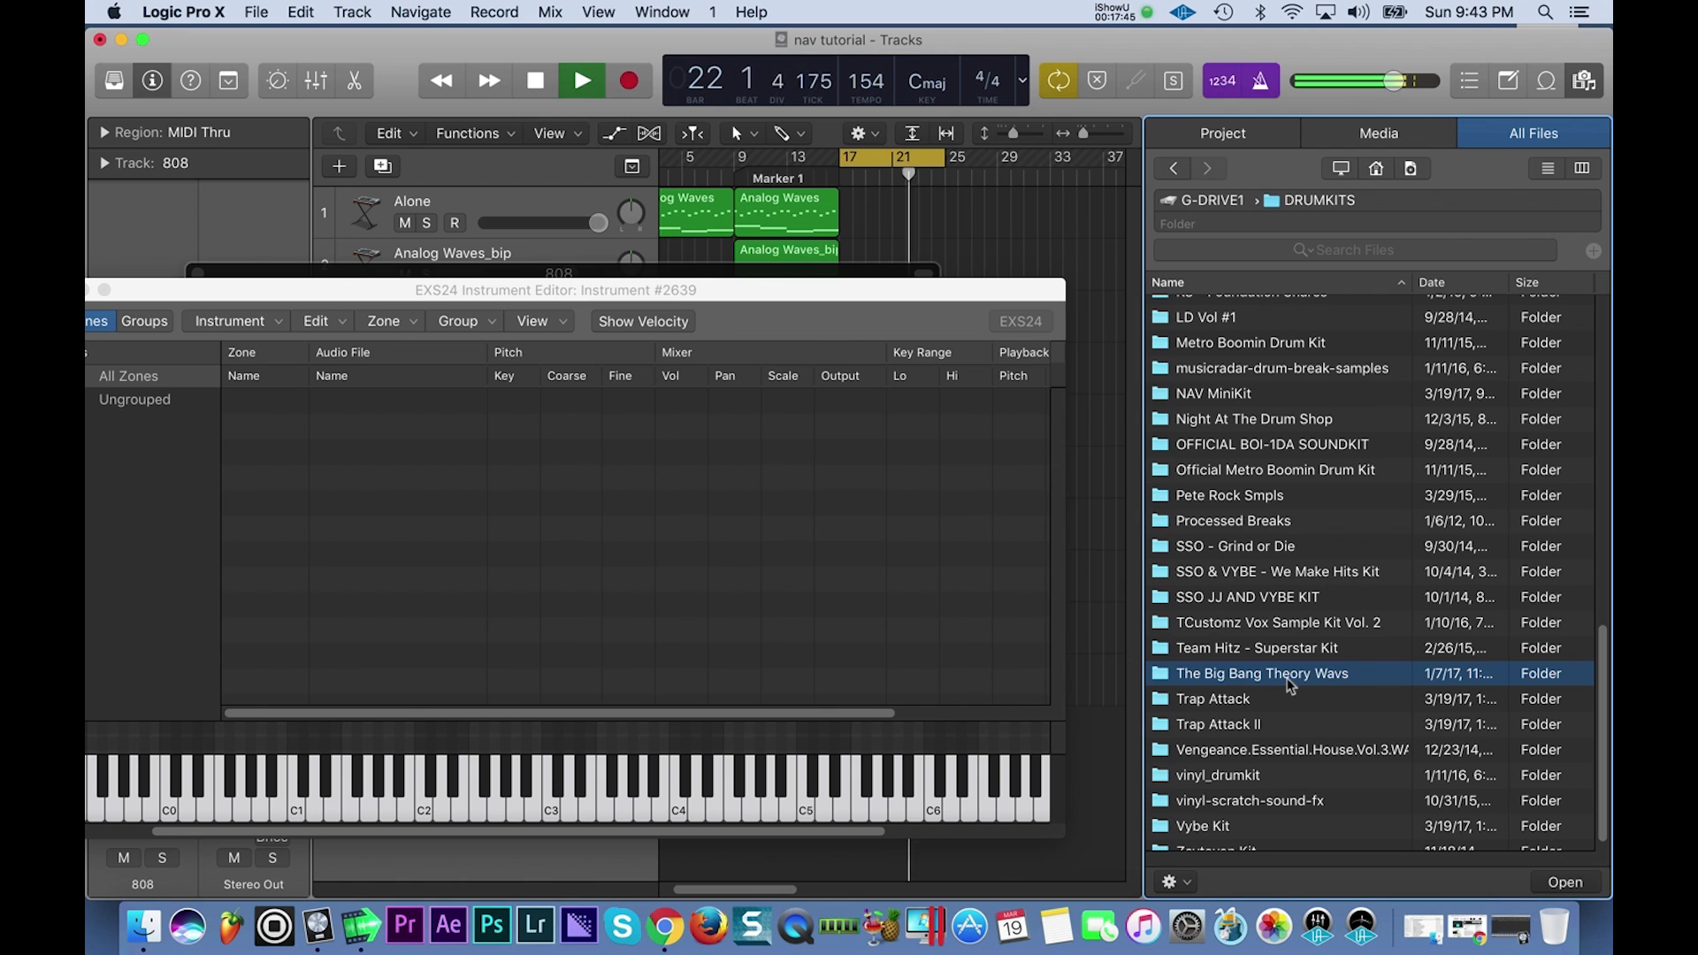
double_click(1287, 678)
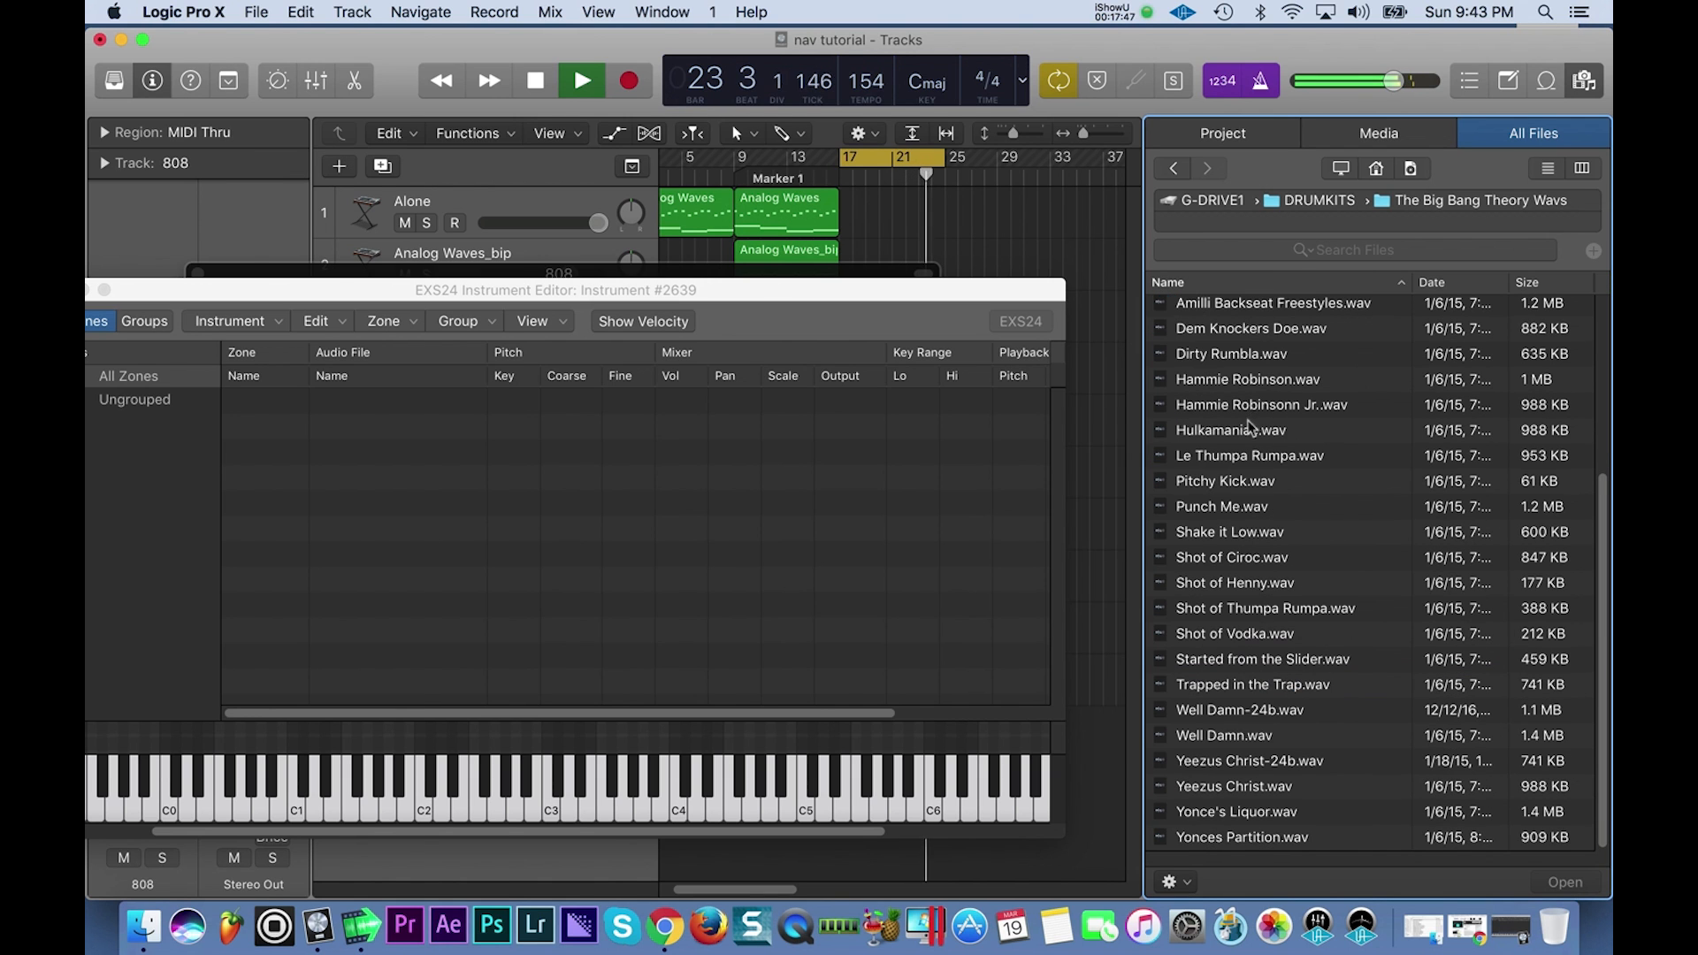
scroll(1250, 427, "up", 5)
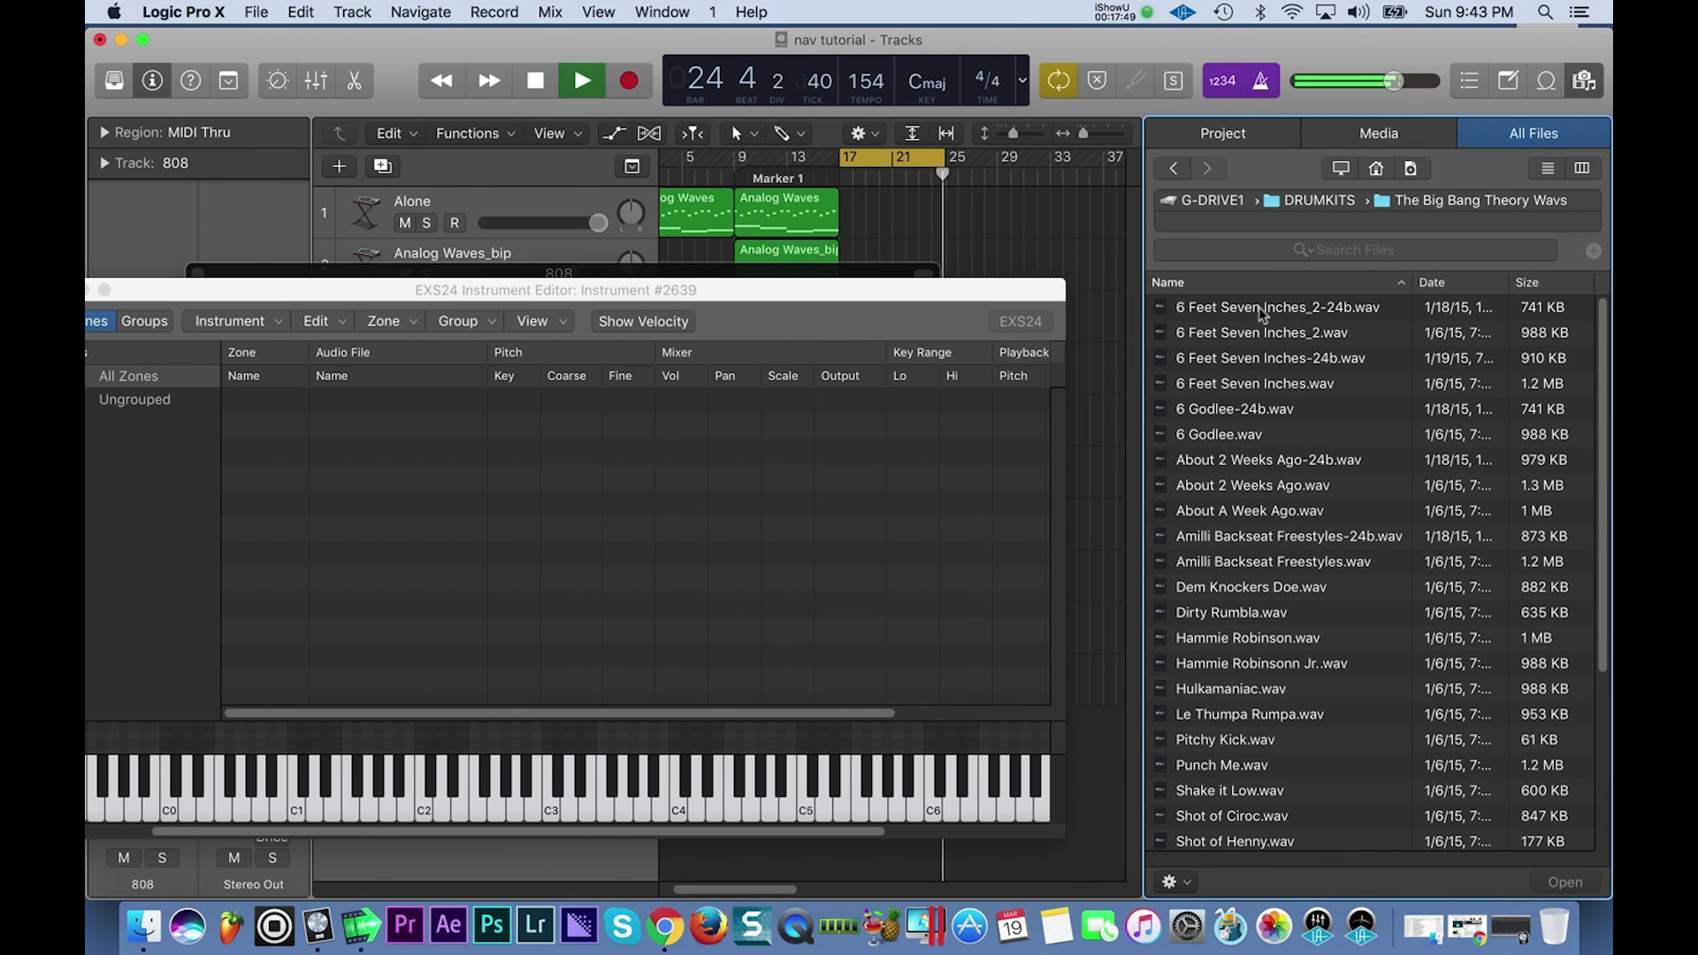
Load 6 Feet Seven Inches_2-24b.wav as a zone in the 808 sampler and raise the 808 track's volume to 3.6 dB.
left_click_drag(1260, 314, 846, 506)
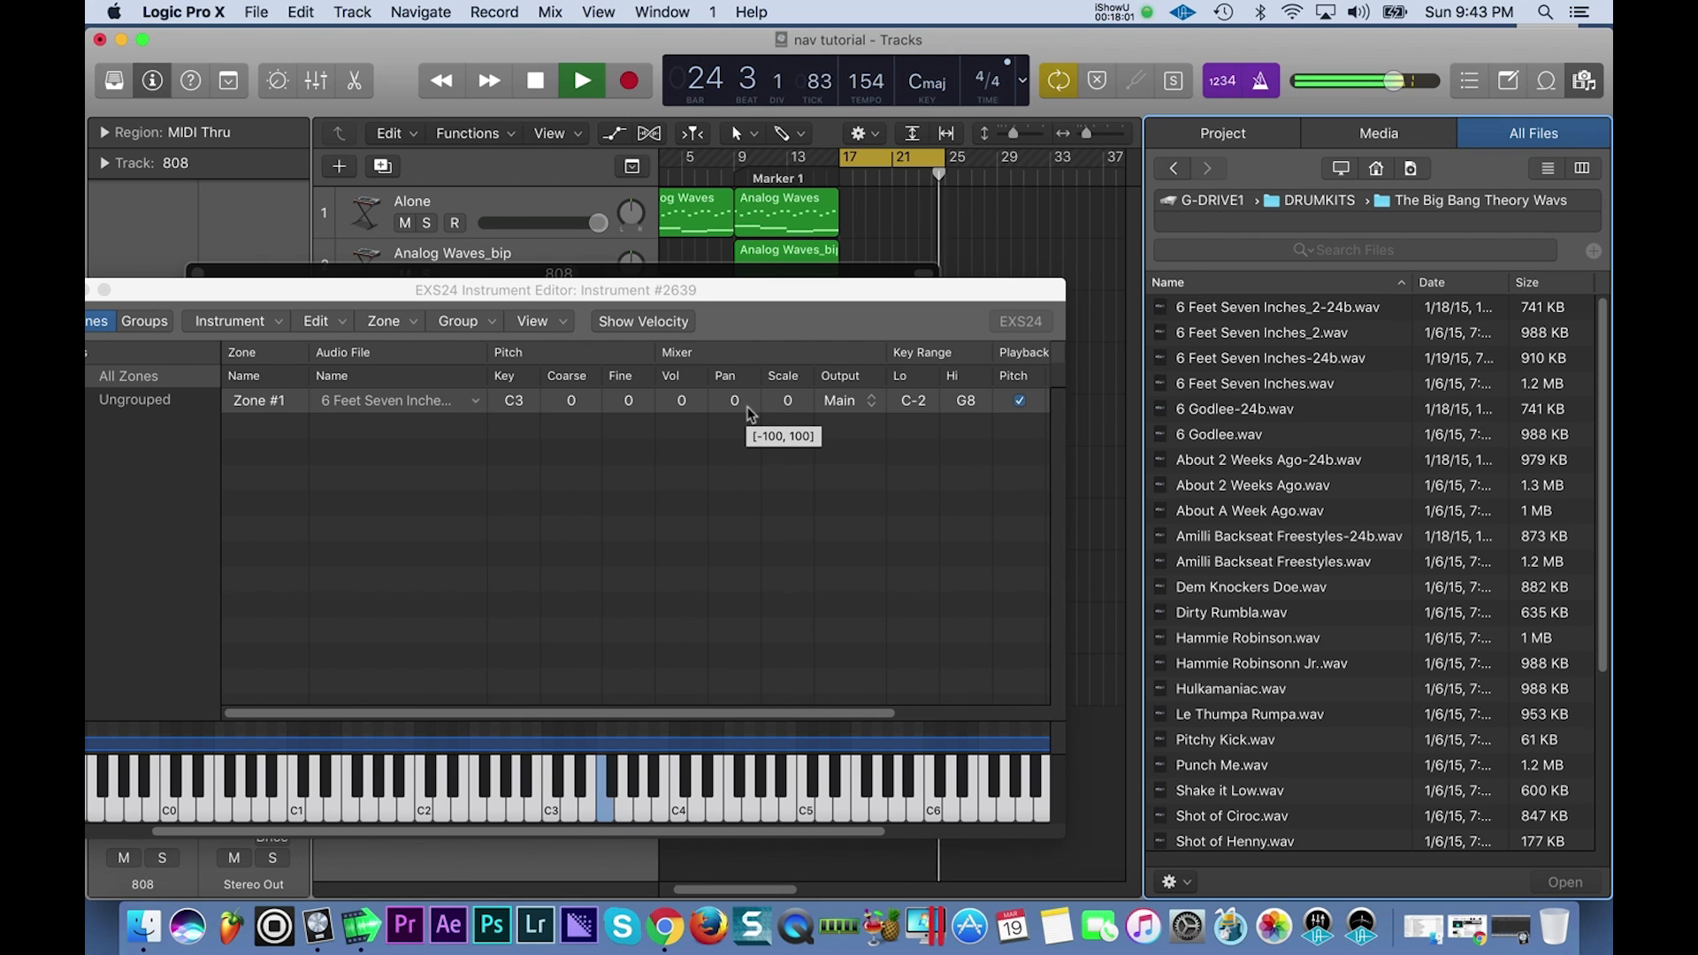
left_click_drag(675, 305, 887, 538)
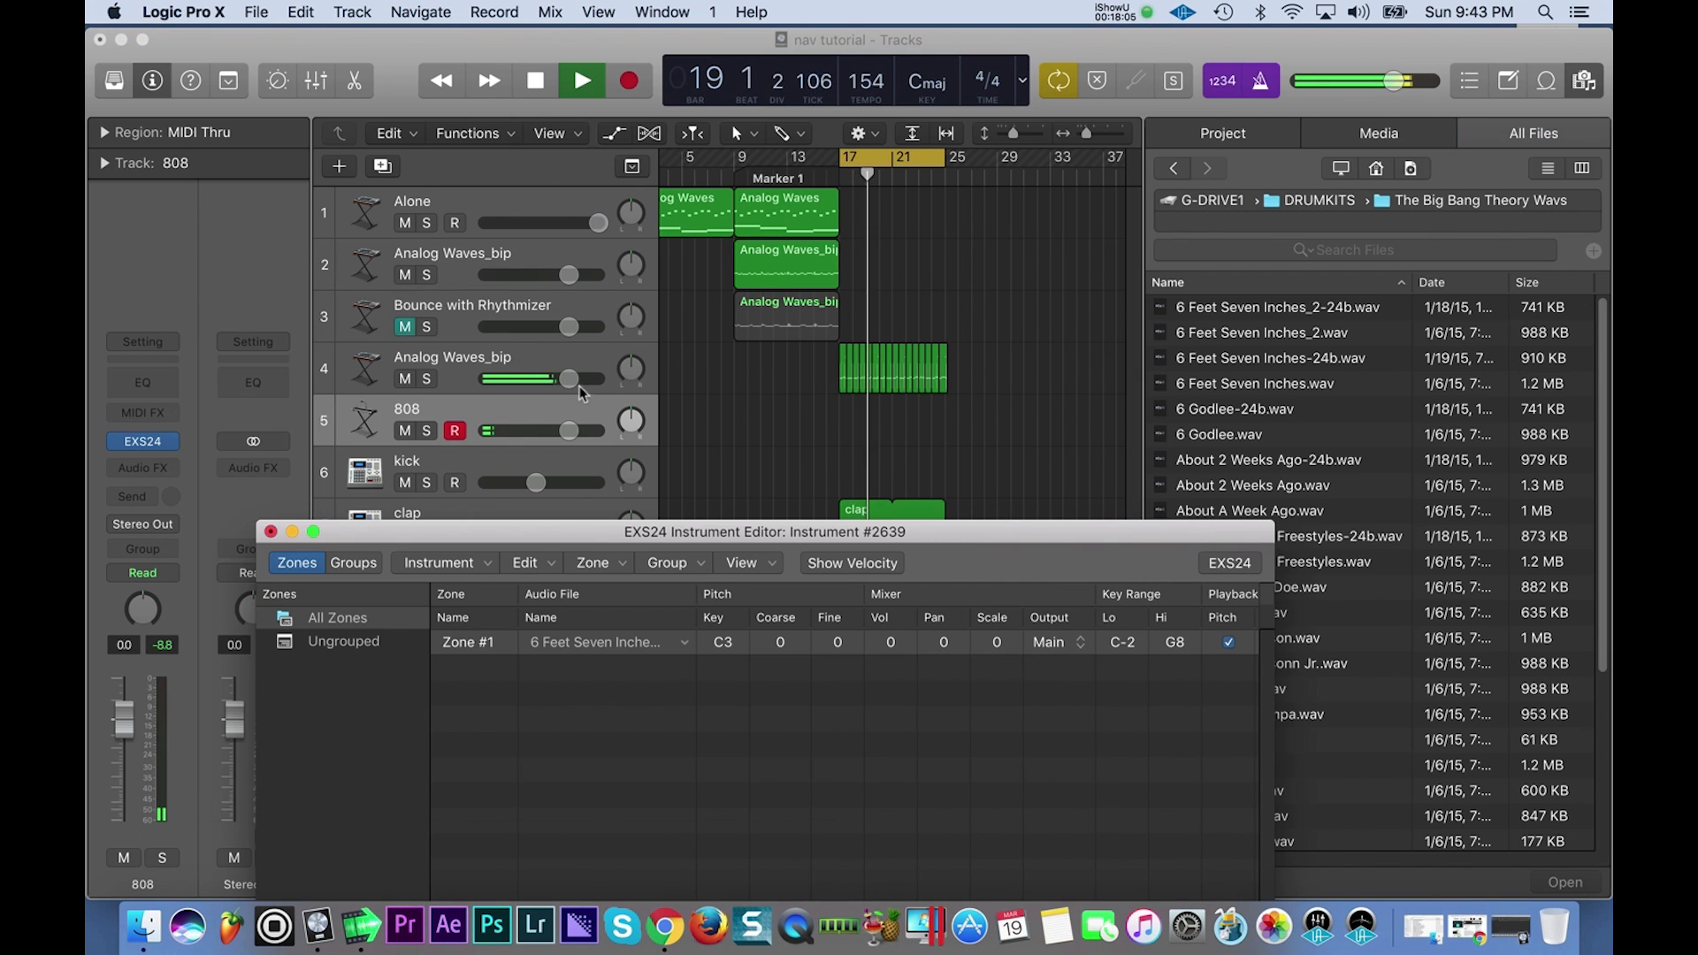
left_click_drag(569, 431, 586, 431)
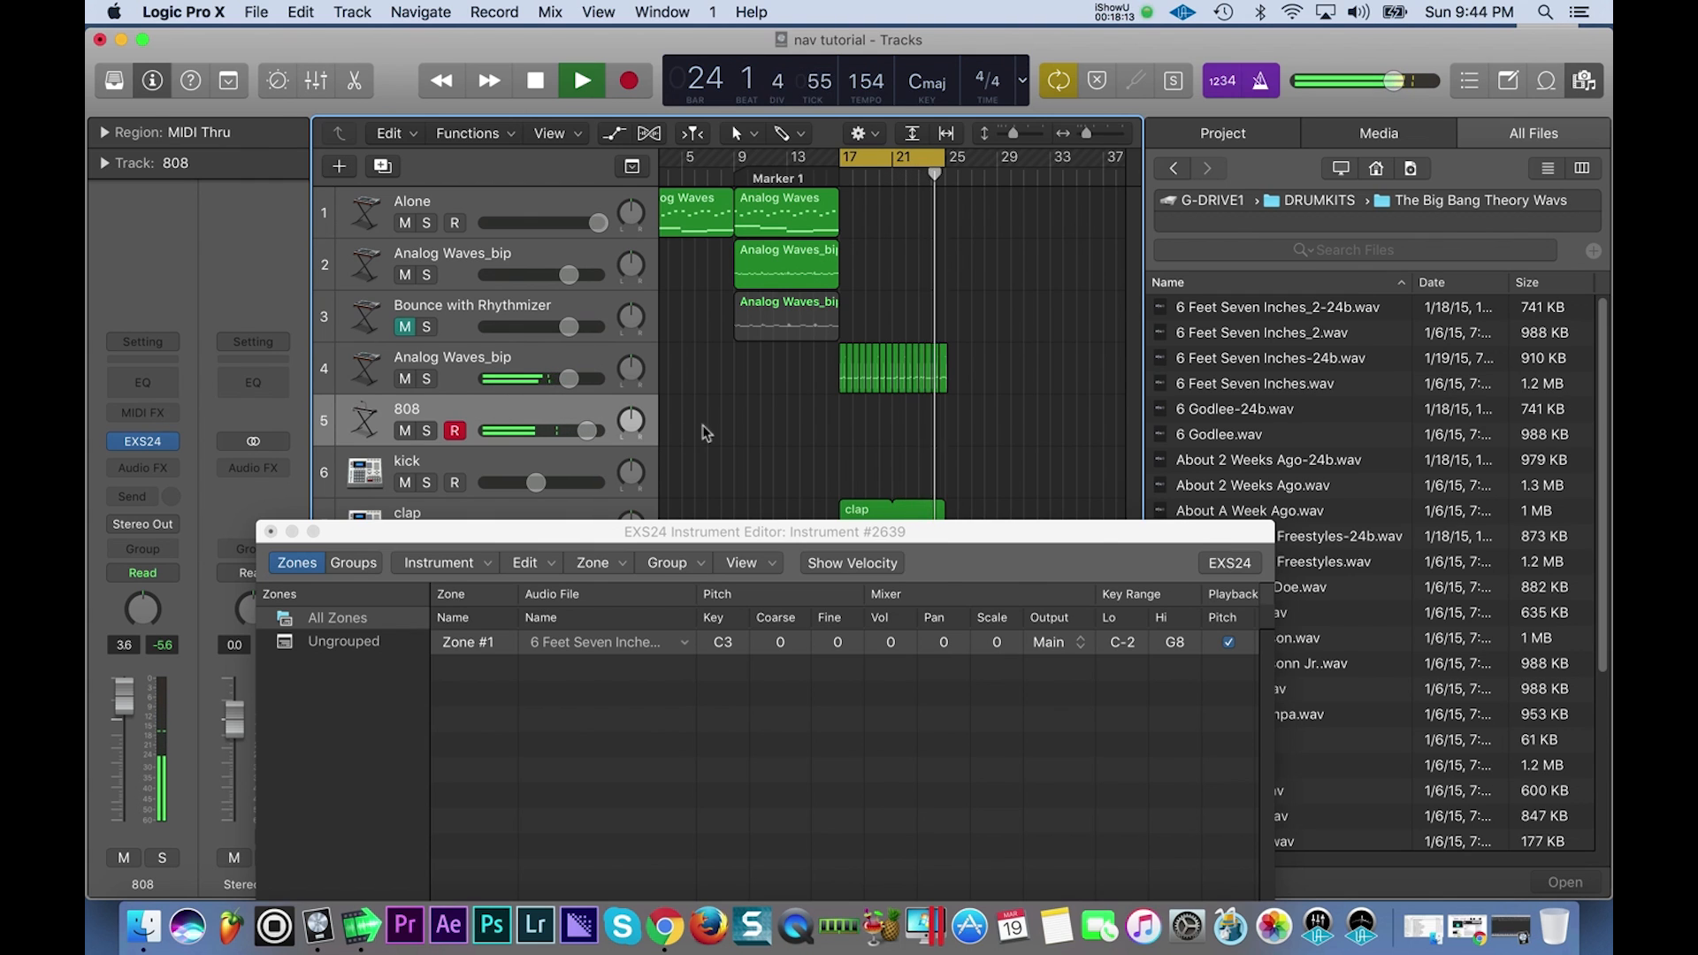
Stop playback, close the EXS24 instrument editor and raise the kick track's volume to -2.5 dB.
key("space")
left_click(638, 466)
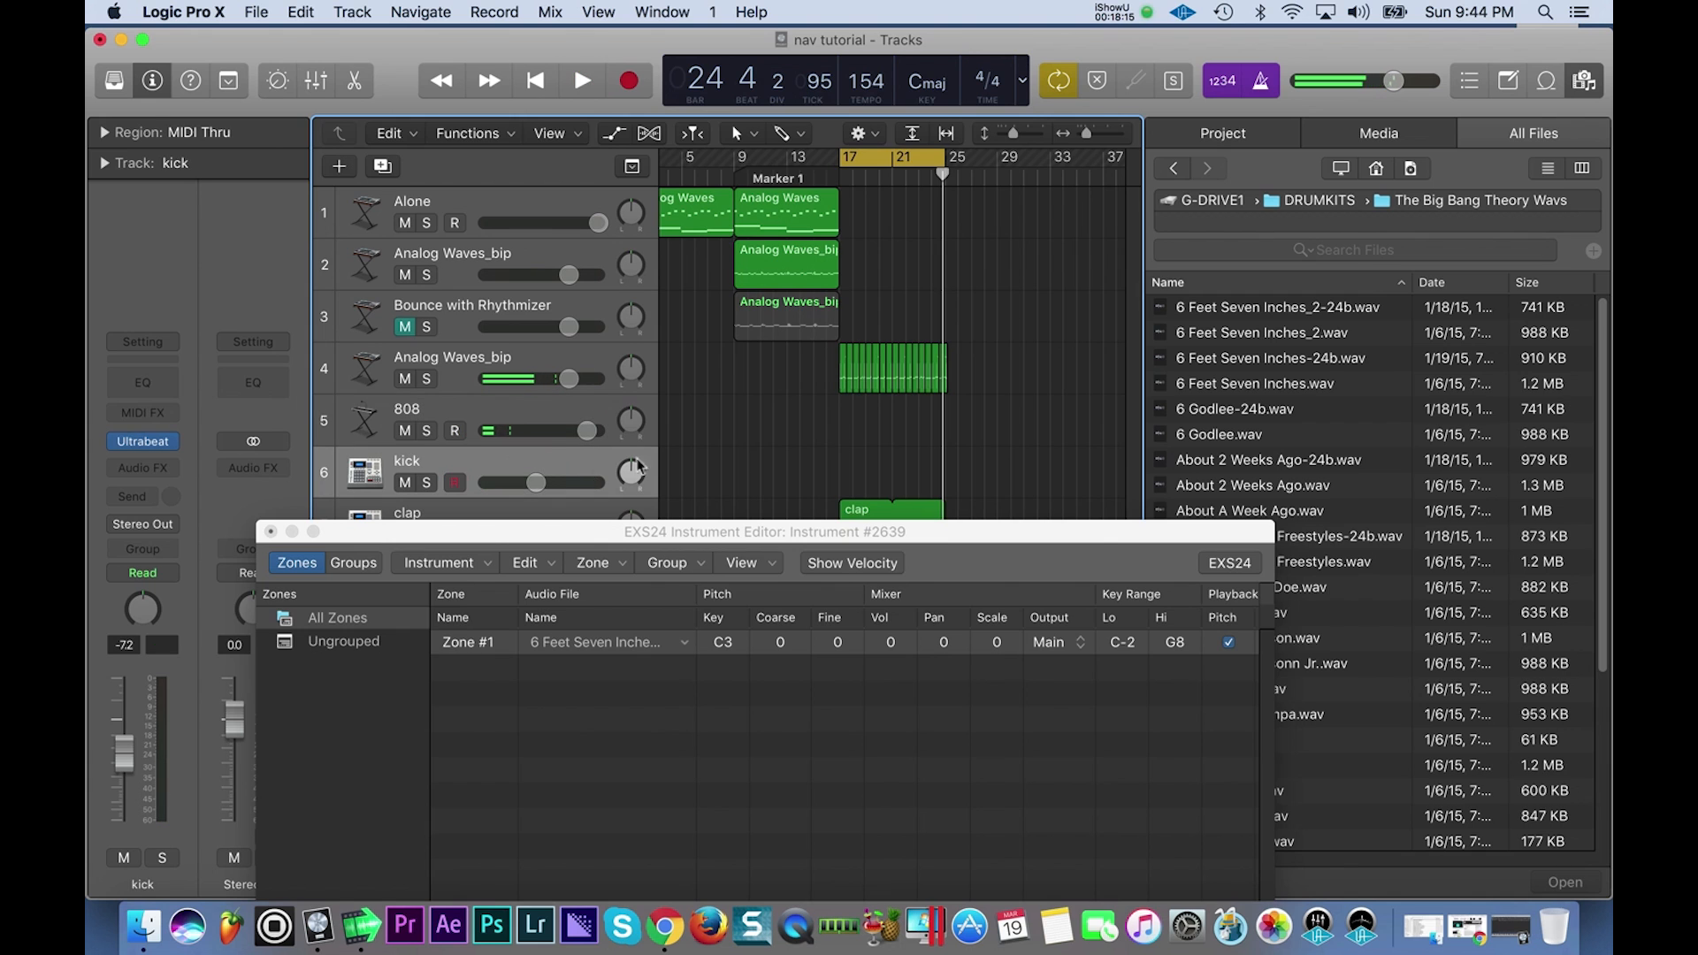
left_click(293, 532)
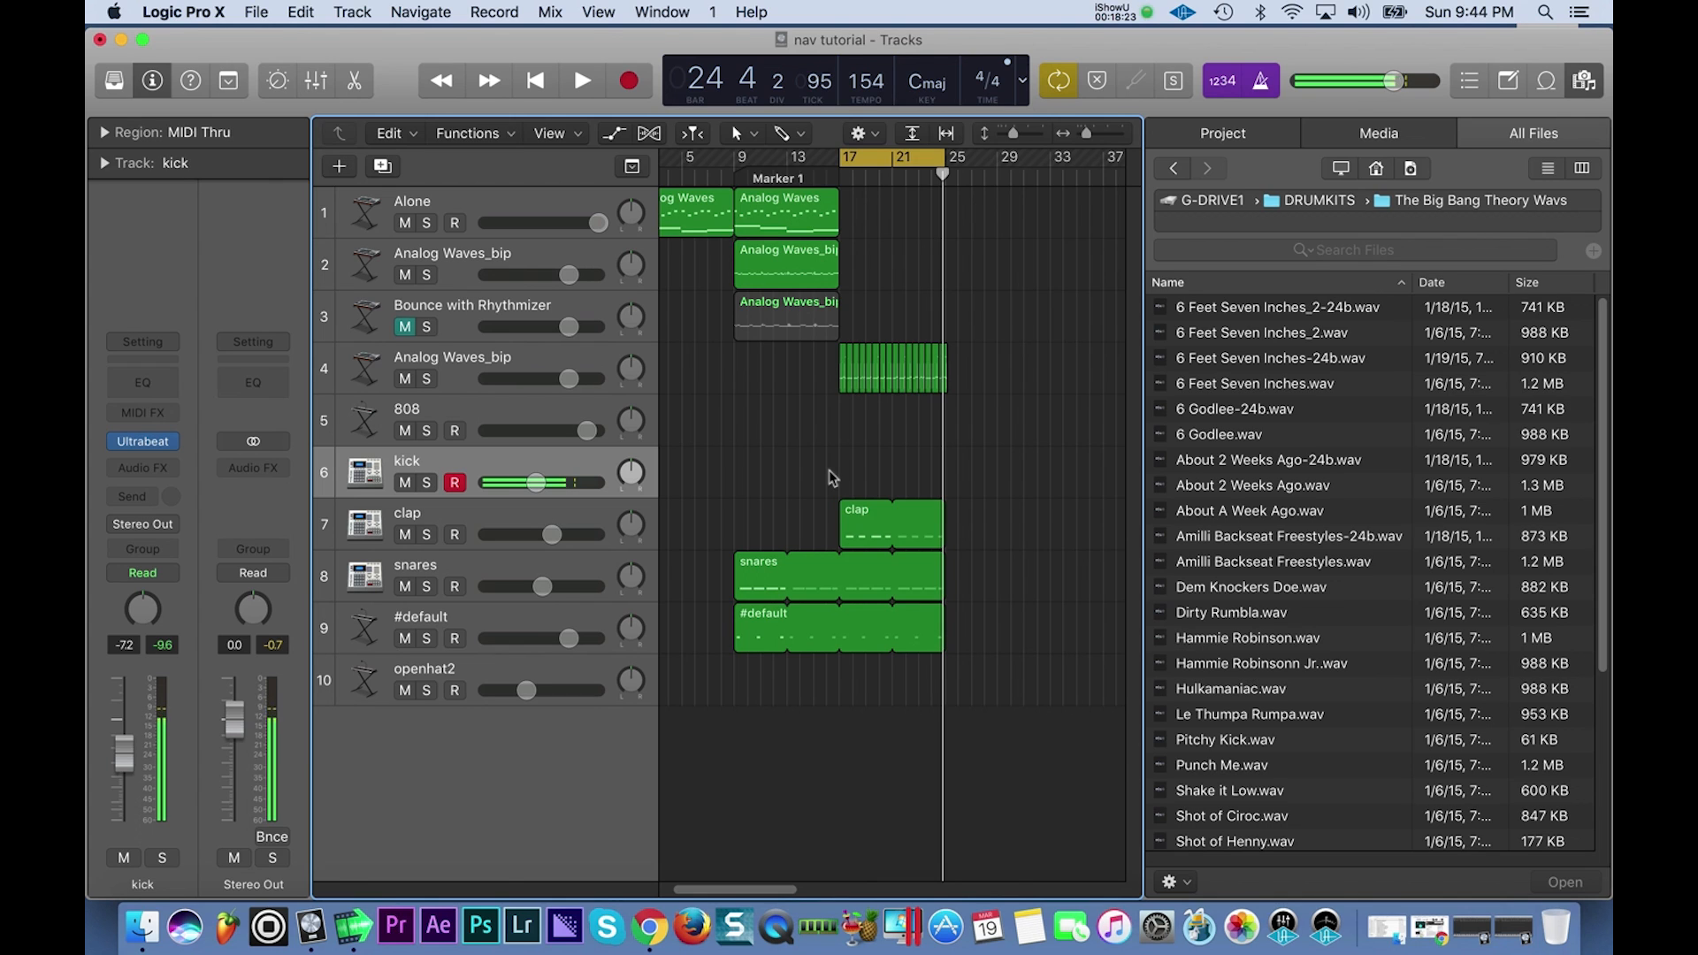
left_click(536, 482)
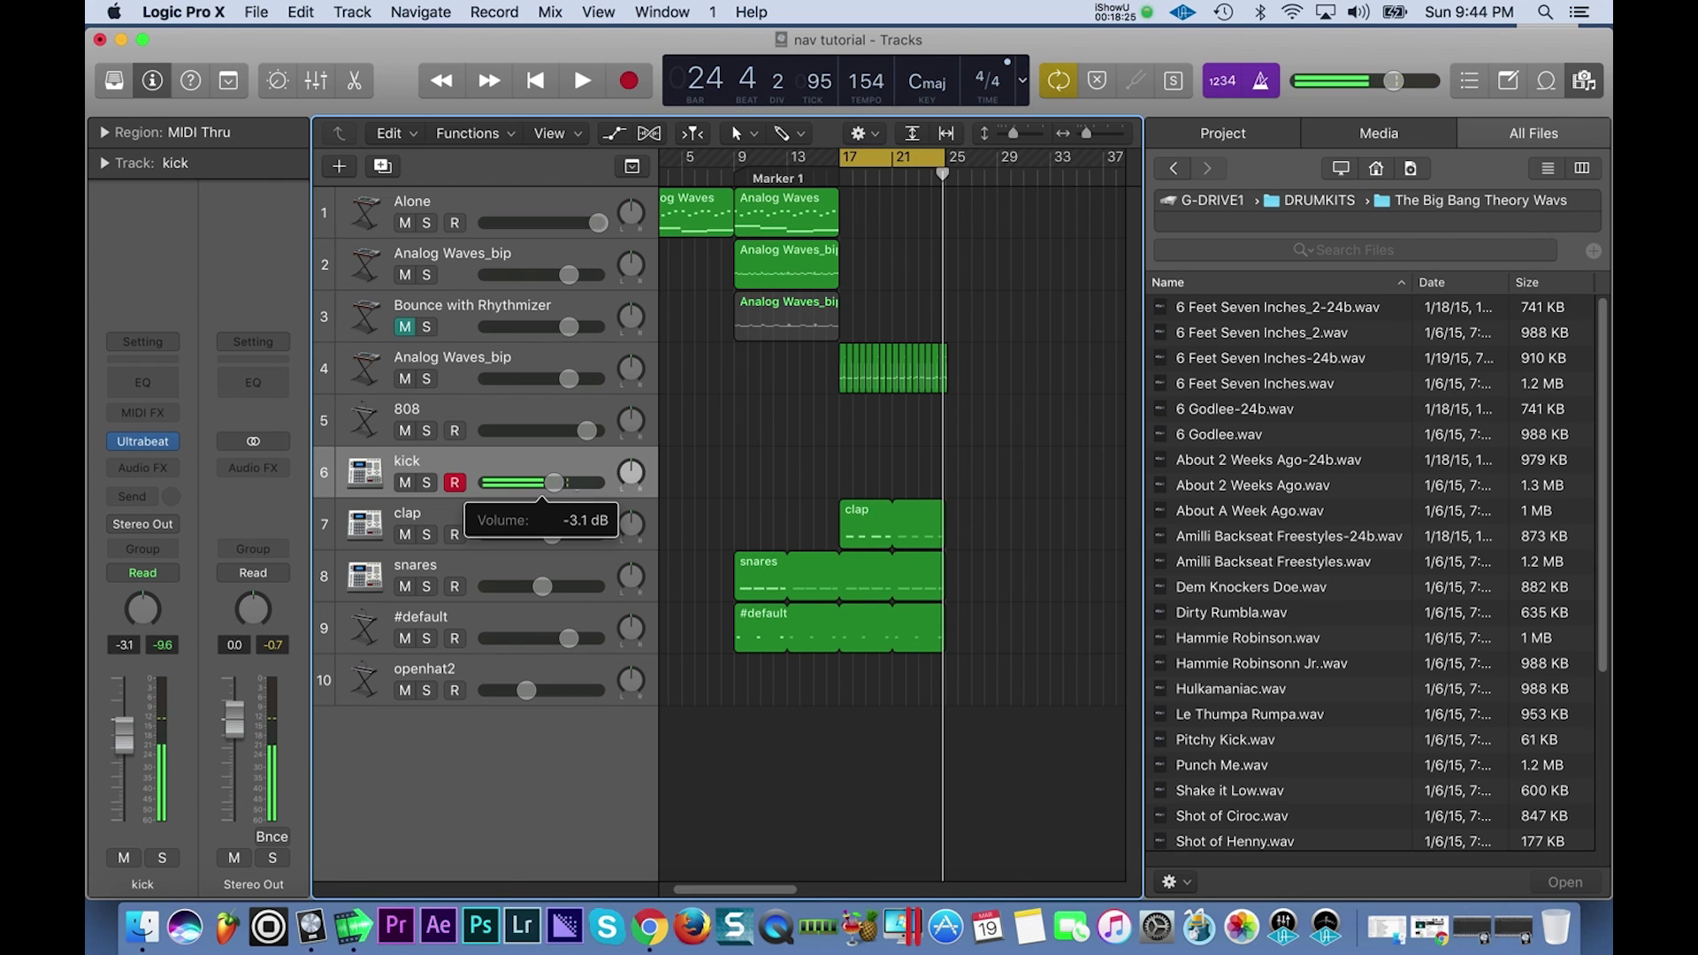
left_click_drag(558, 482, 559, 482)
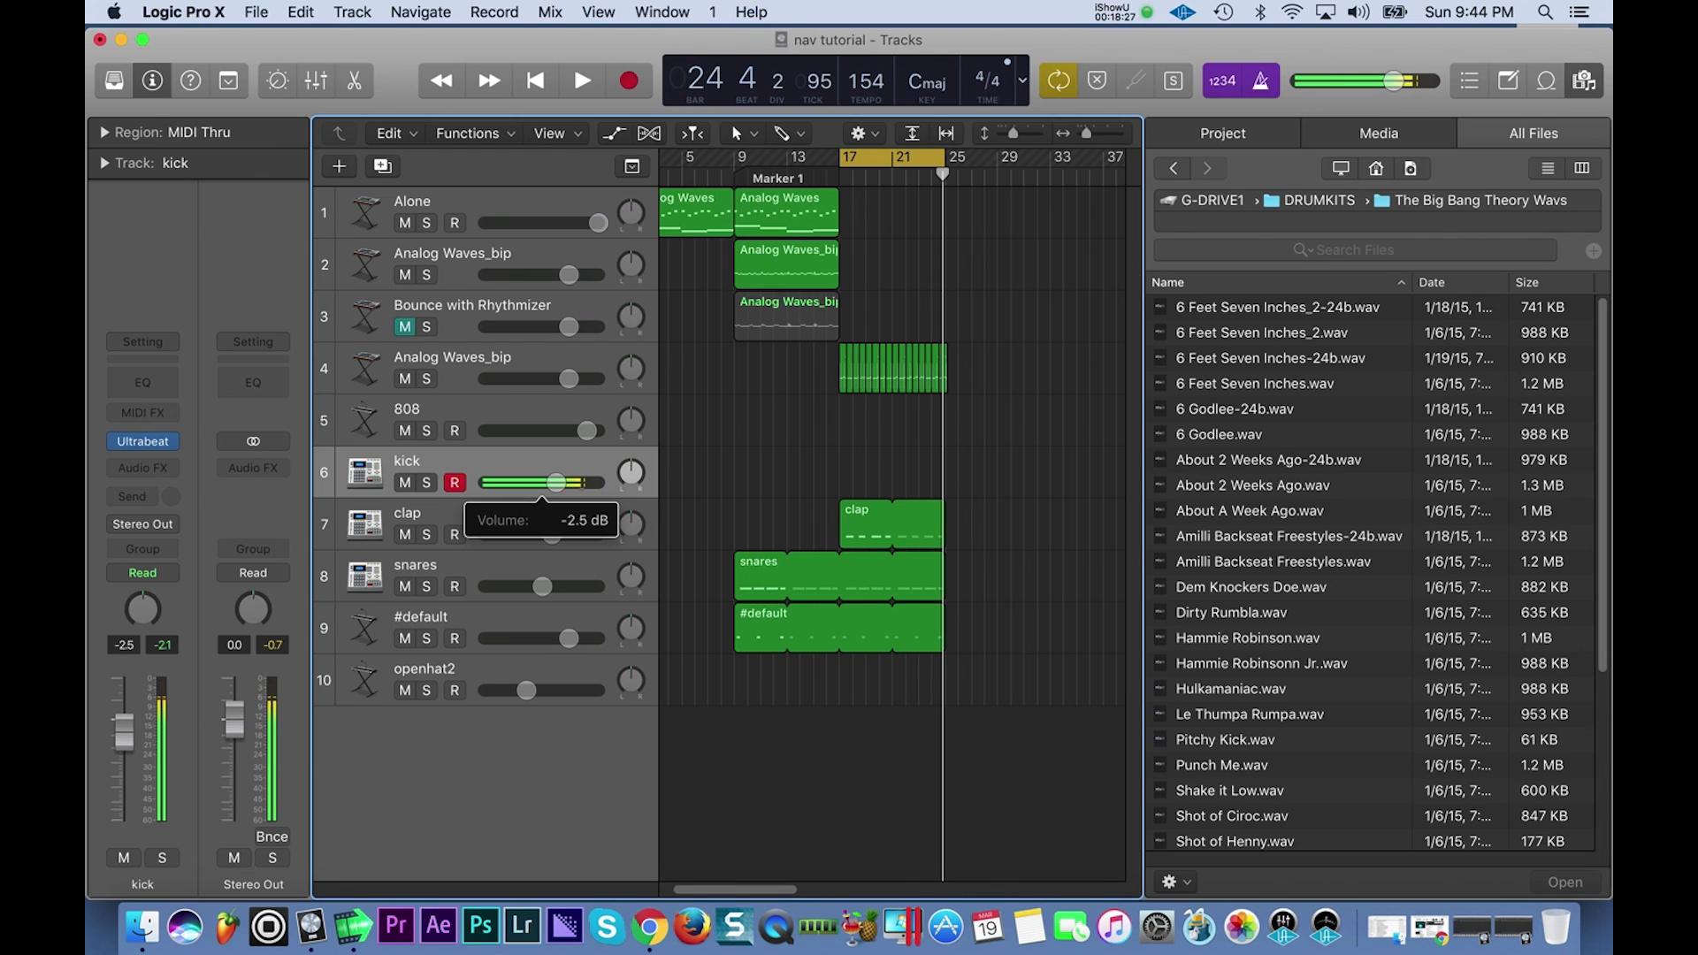
Record a four-bar kick pattern on the kick track from bar 17 and open the new region in the Piano Roll.
key("r")
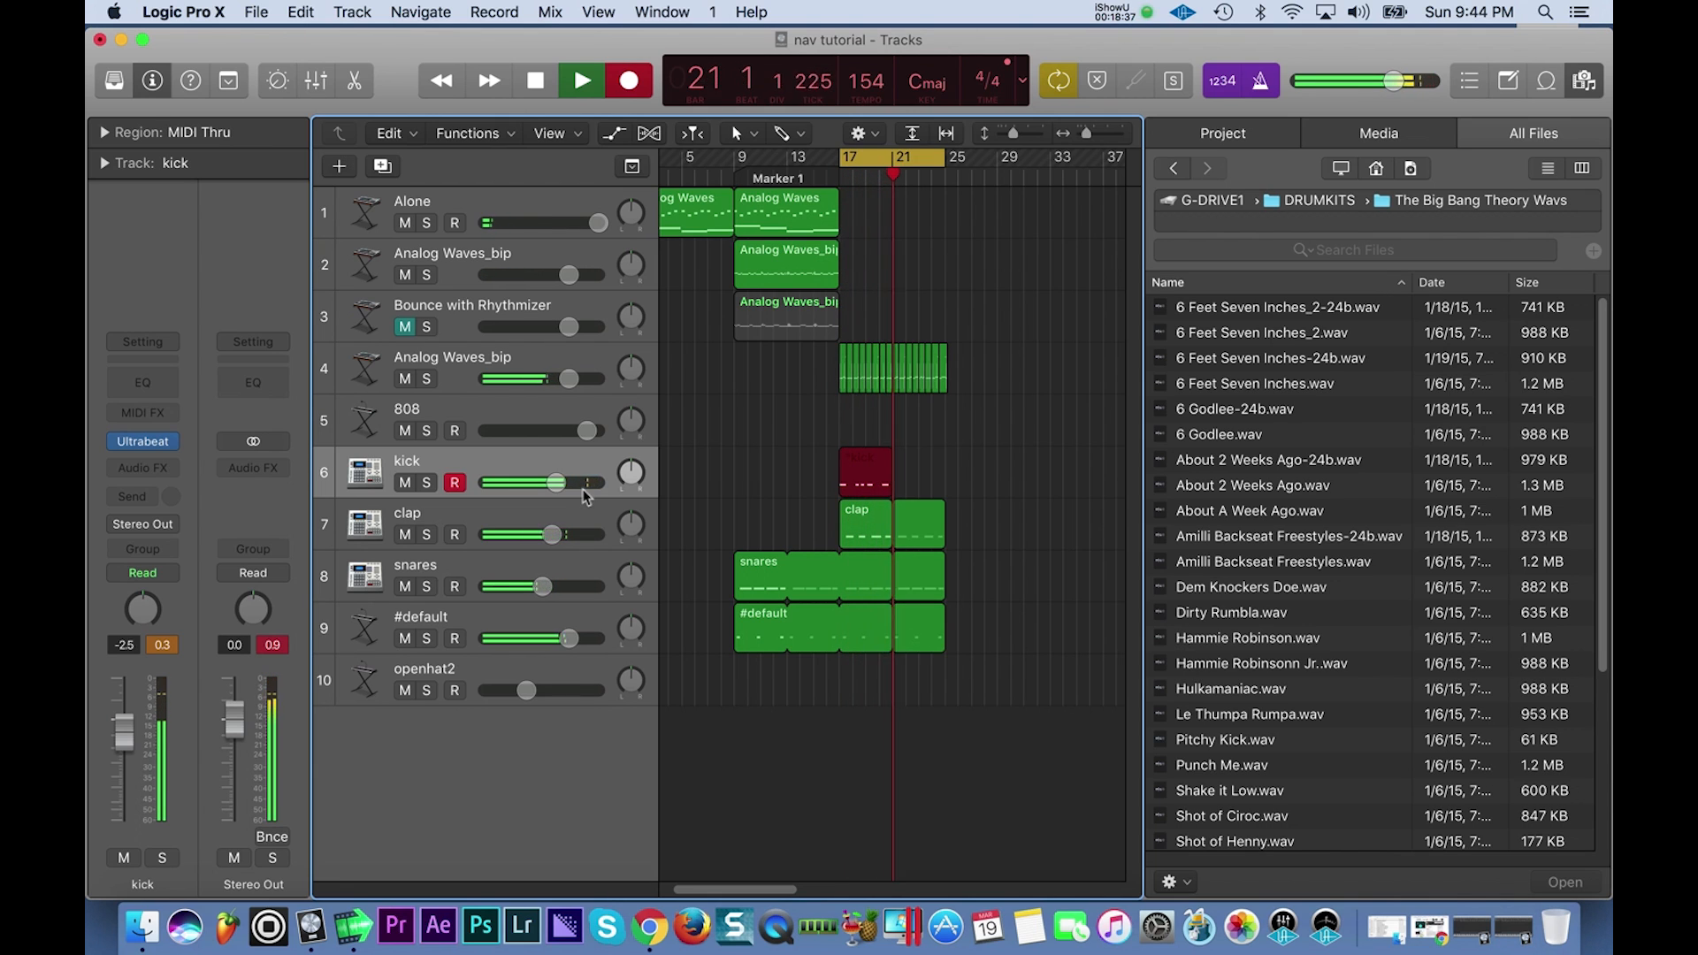
key("space")
double_click(872, 474)
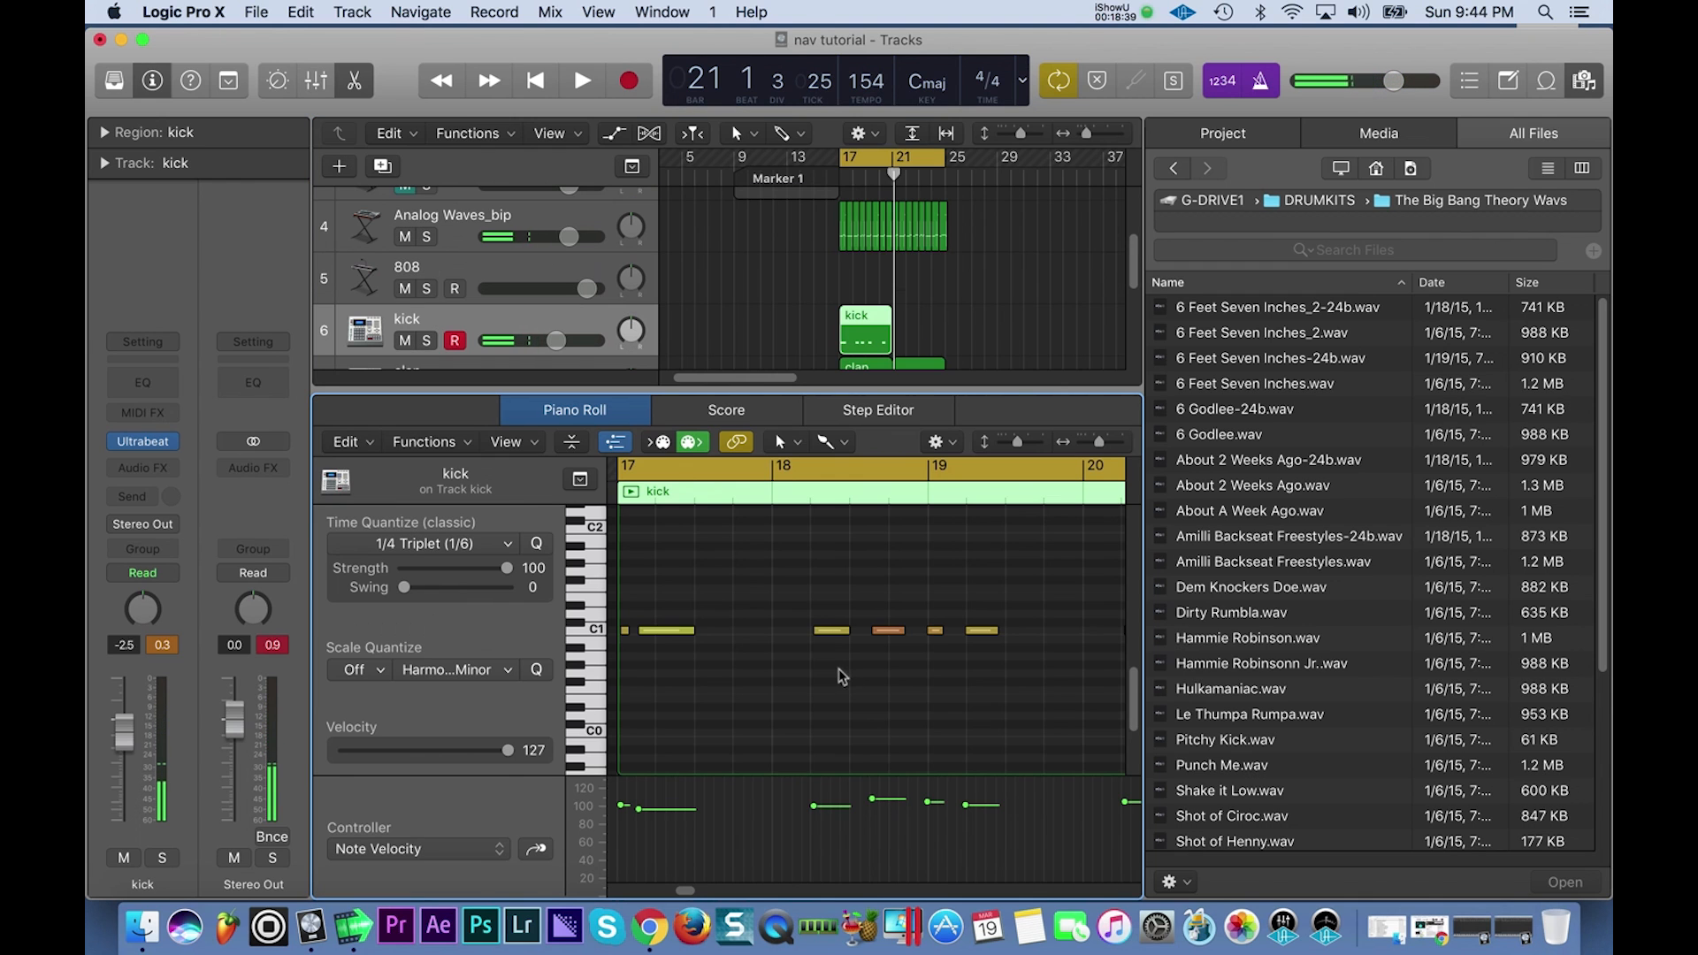
Quantize all the kick notes to 1/8 Note and raise their velocity to 127.
key("super+a")
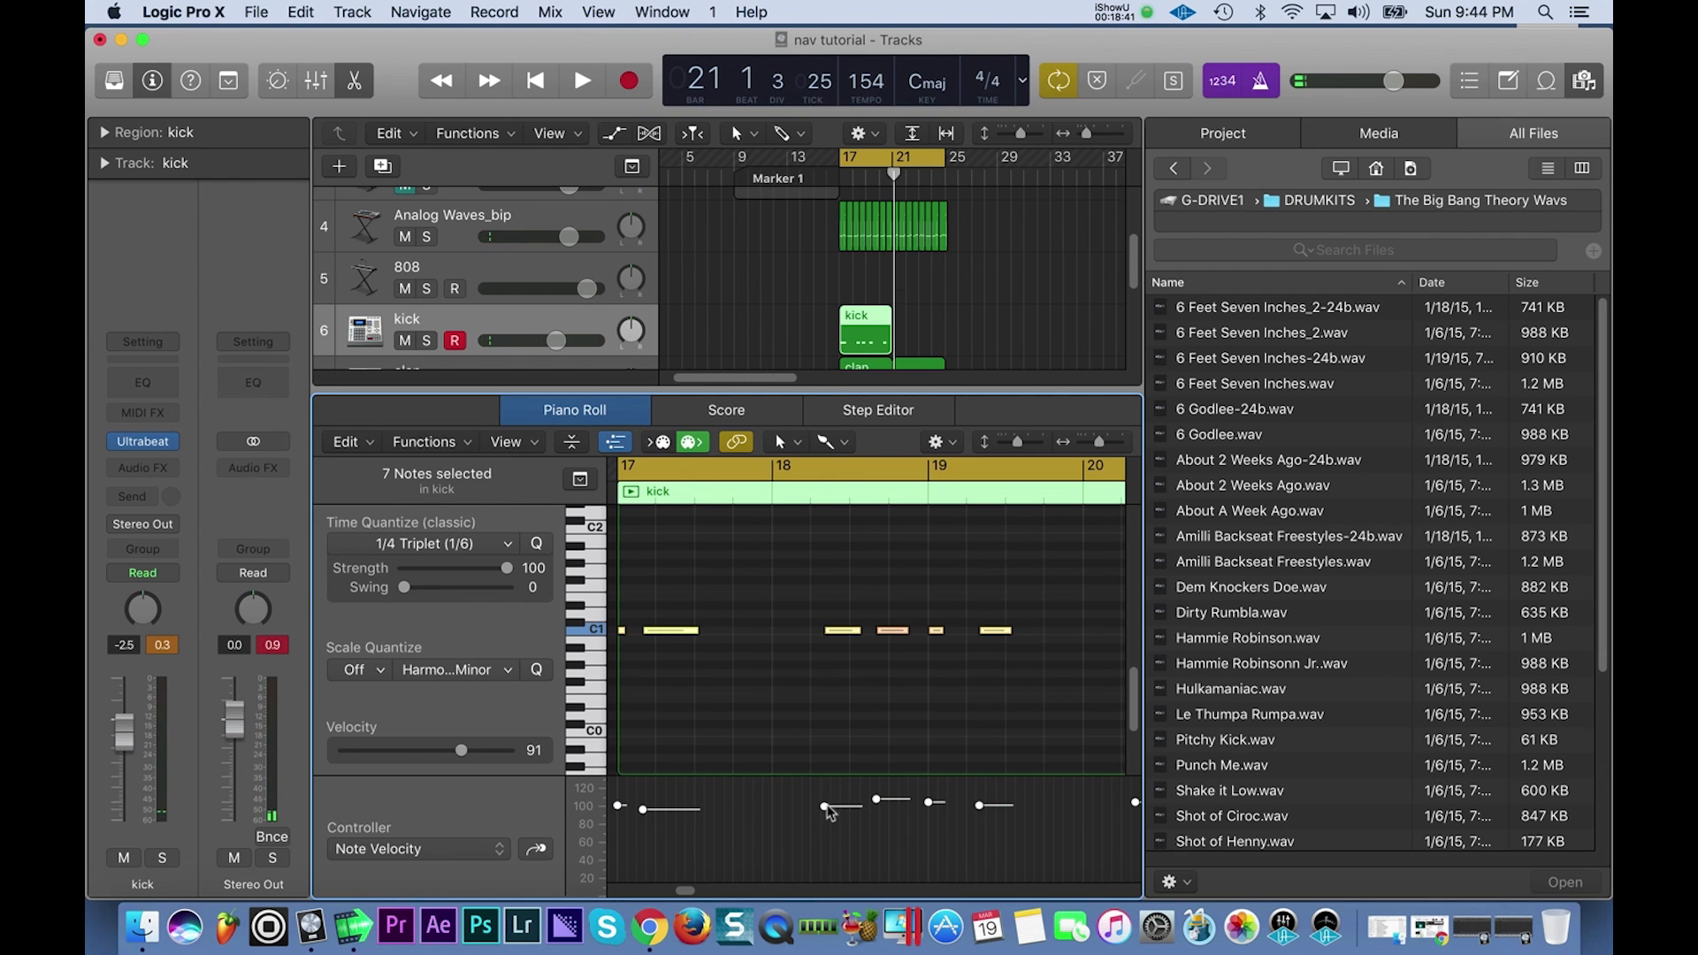
key("space")
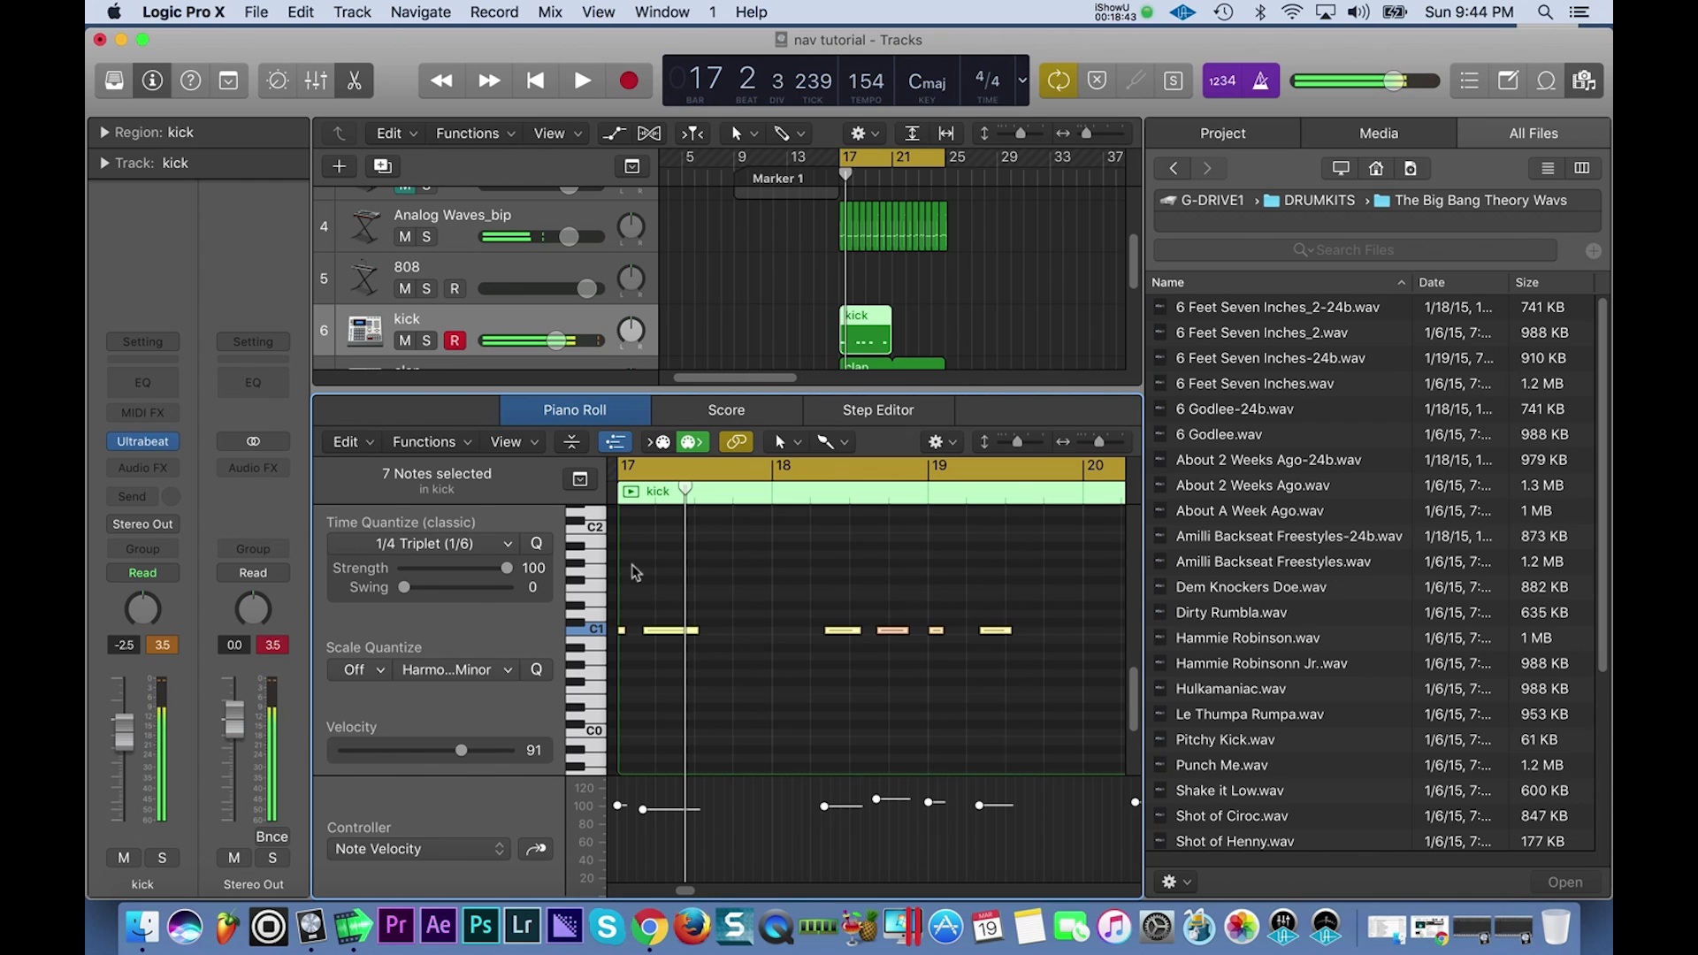
left_click(388, 550)
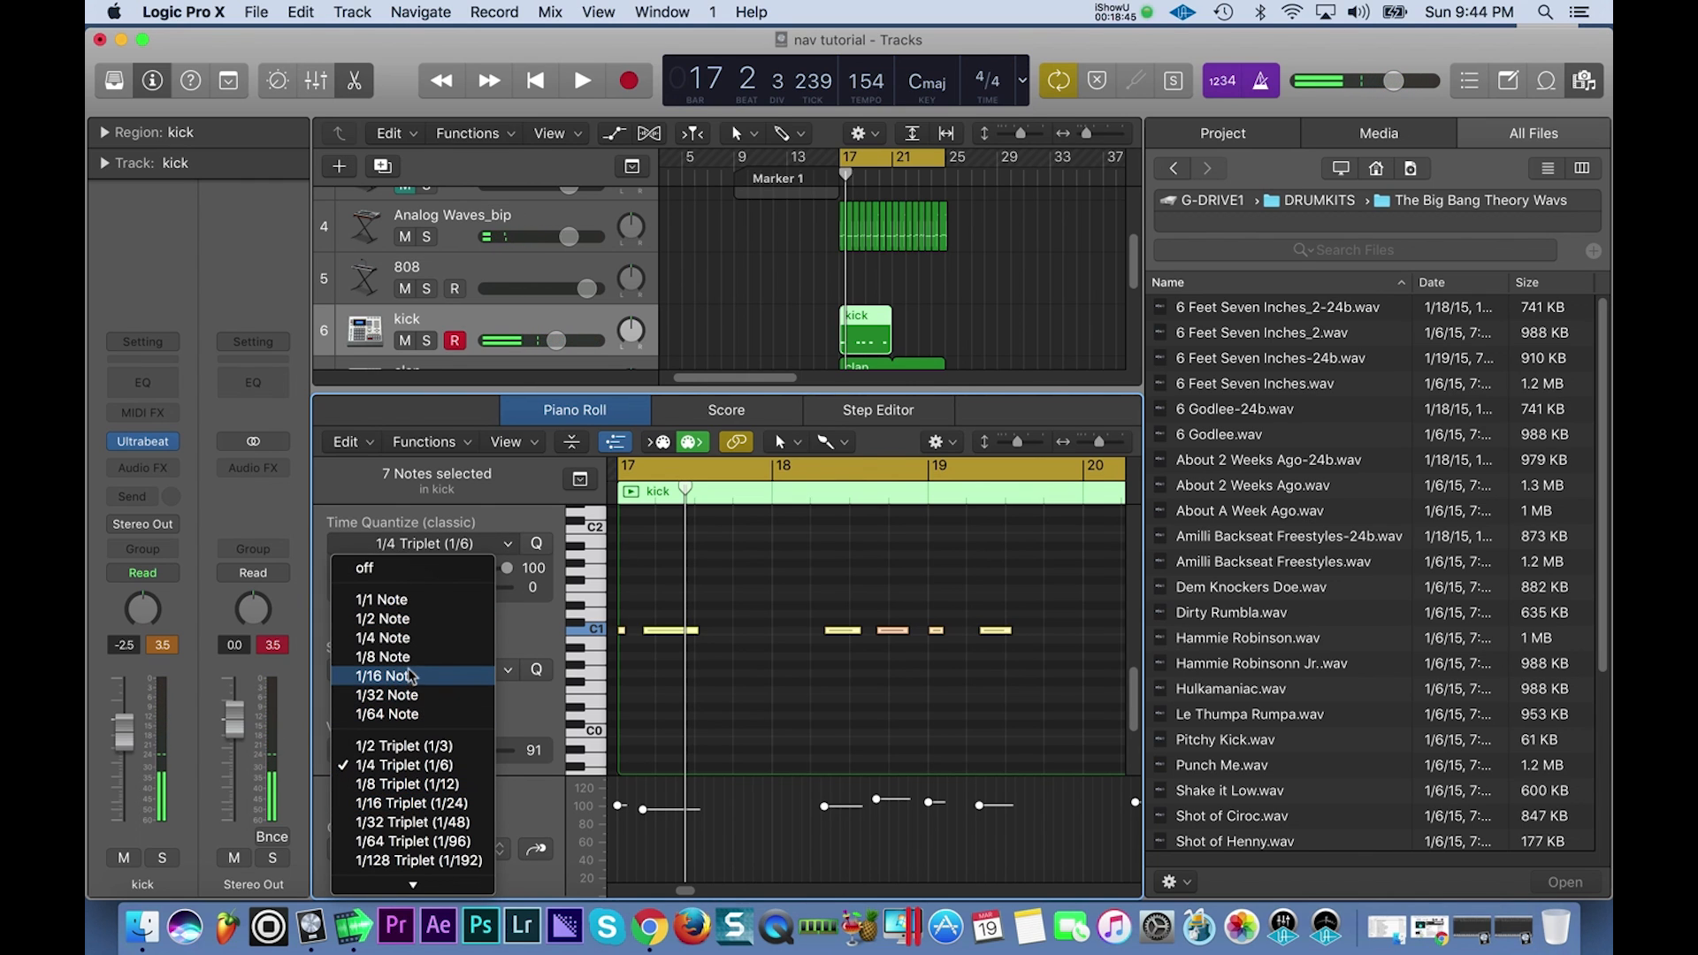
left_click(412, 658)
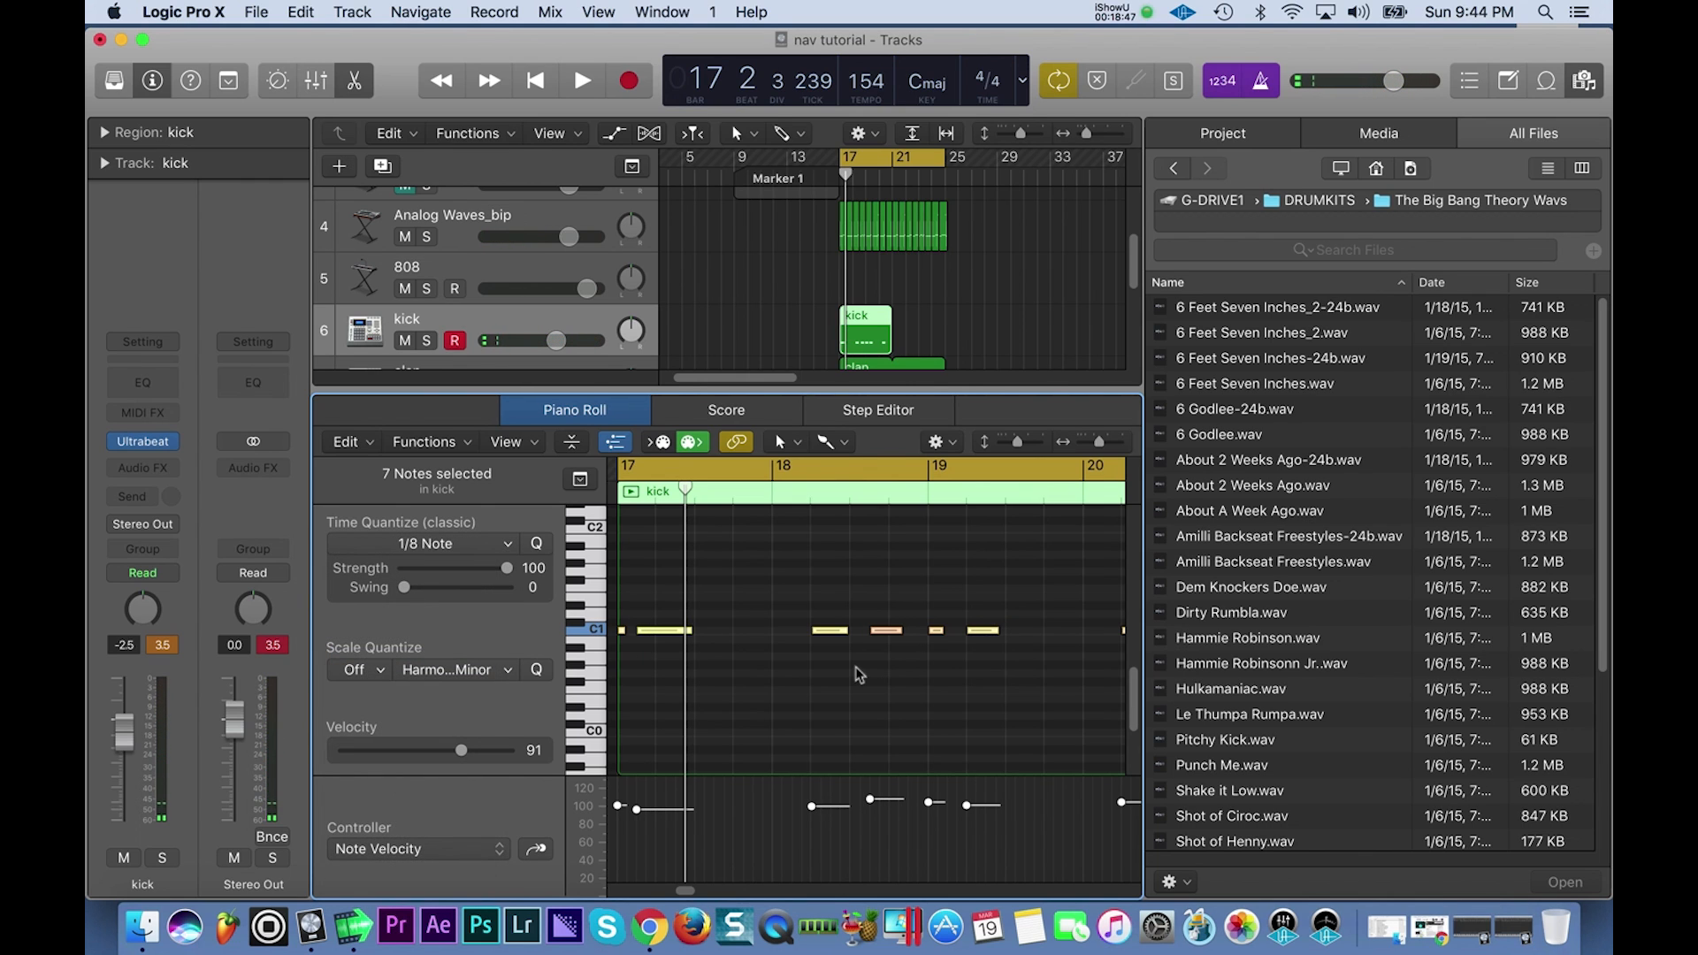
left_click_drag(815, 806, 772, 407)
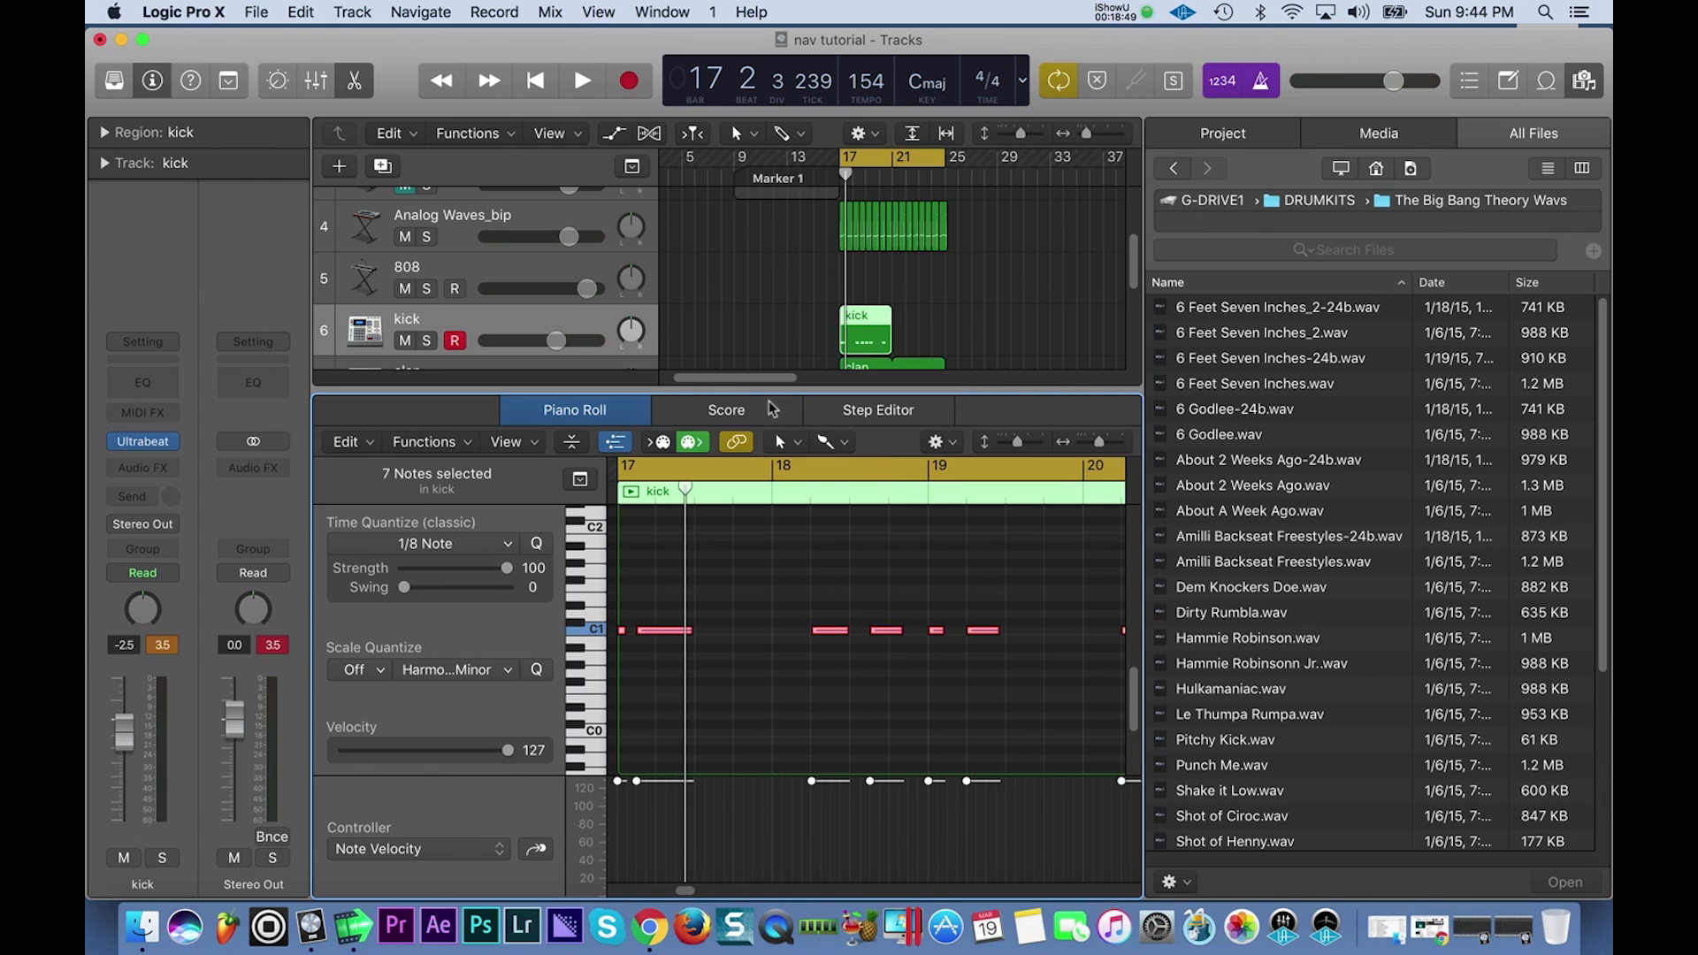
Lower the kick track's volume to -10.4 dB, loop the kick region up to bar 25 and enlarge the tracks area.
left_click(580, 321)
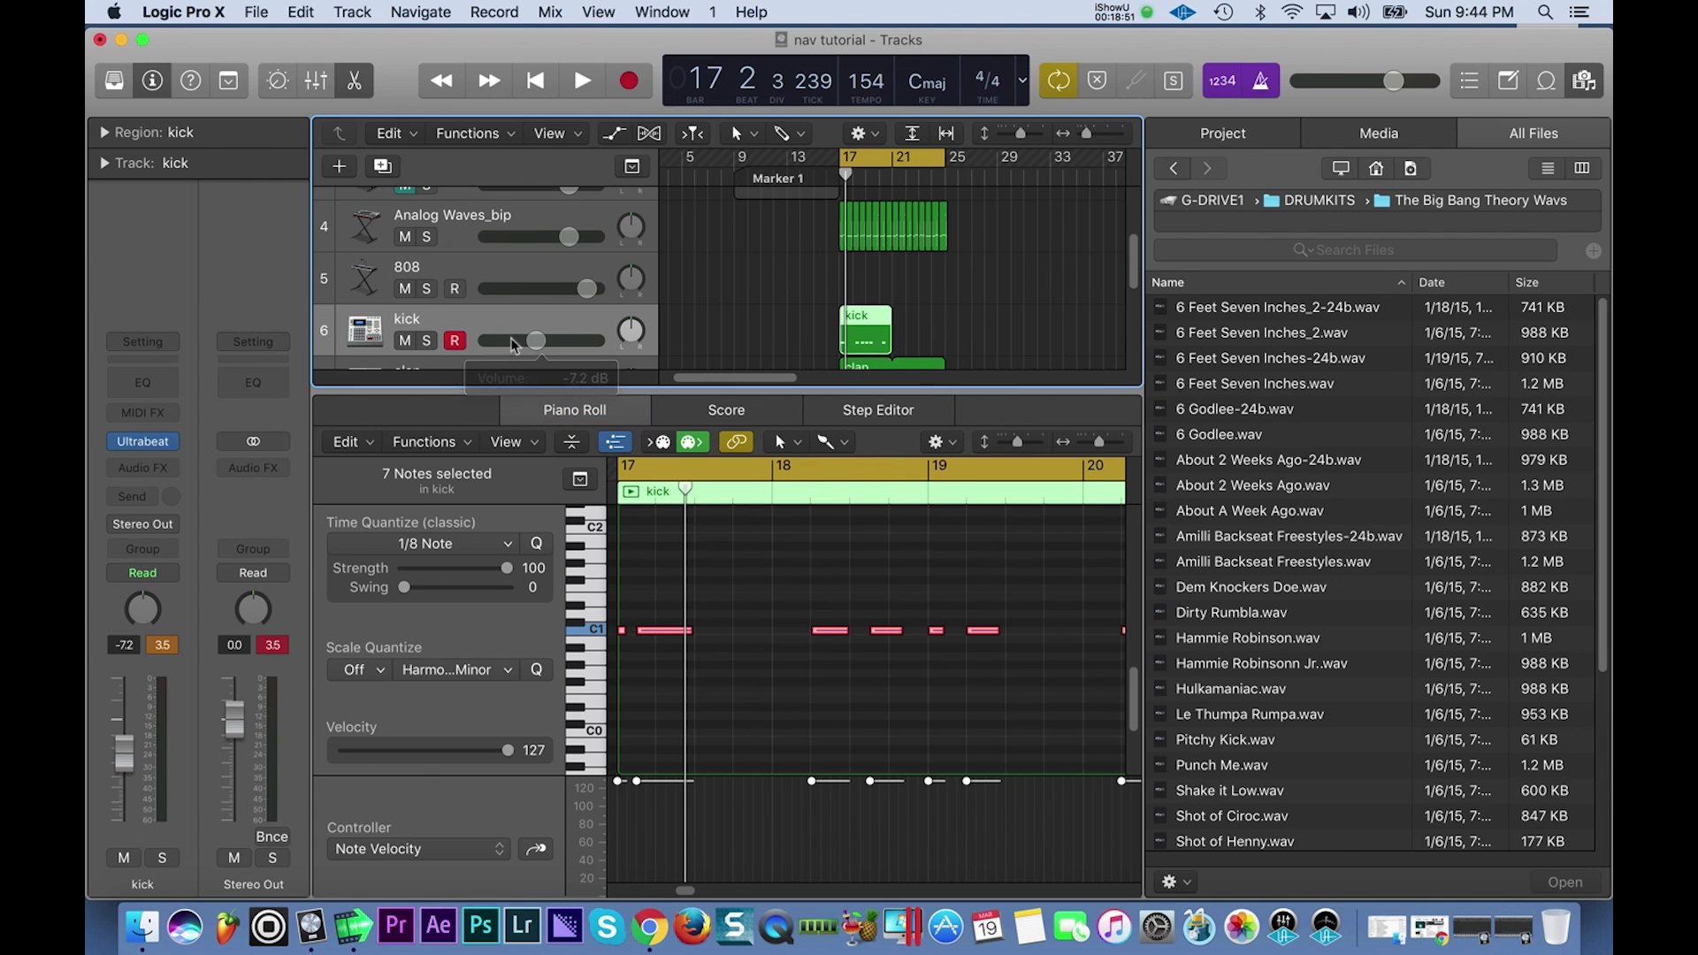
key("space")
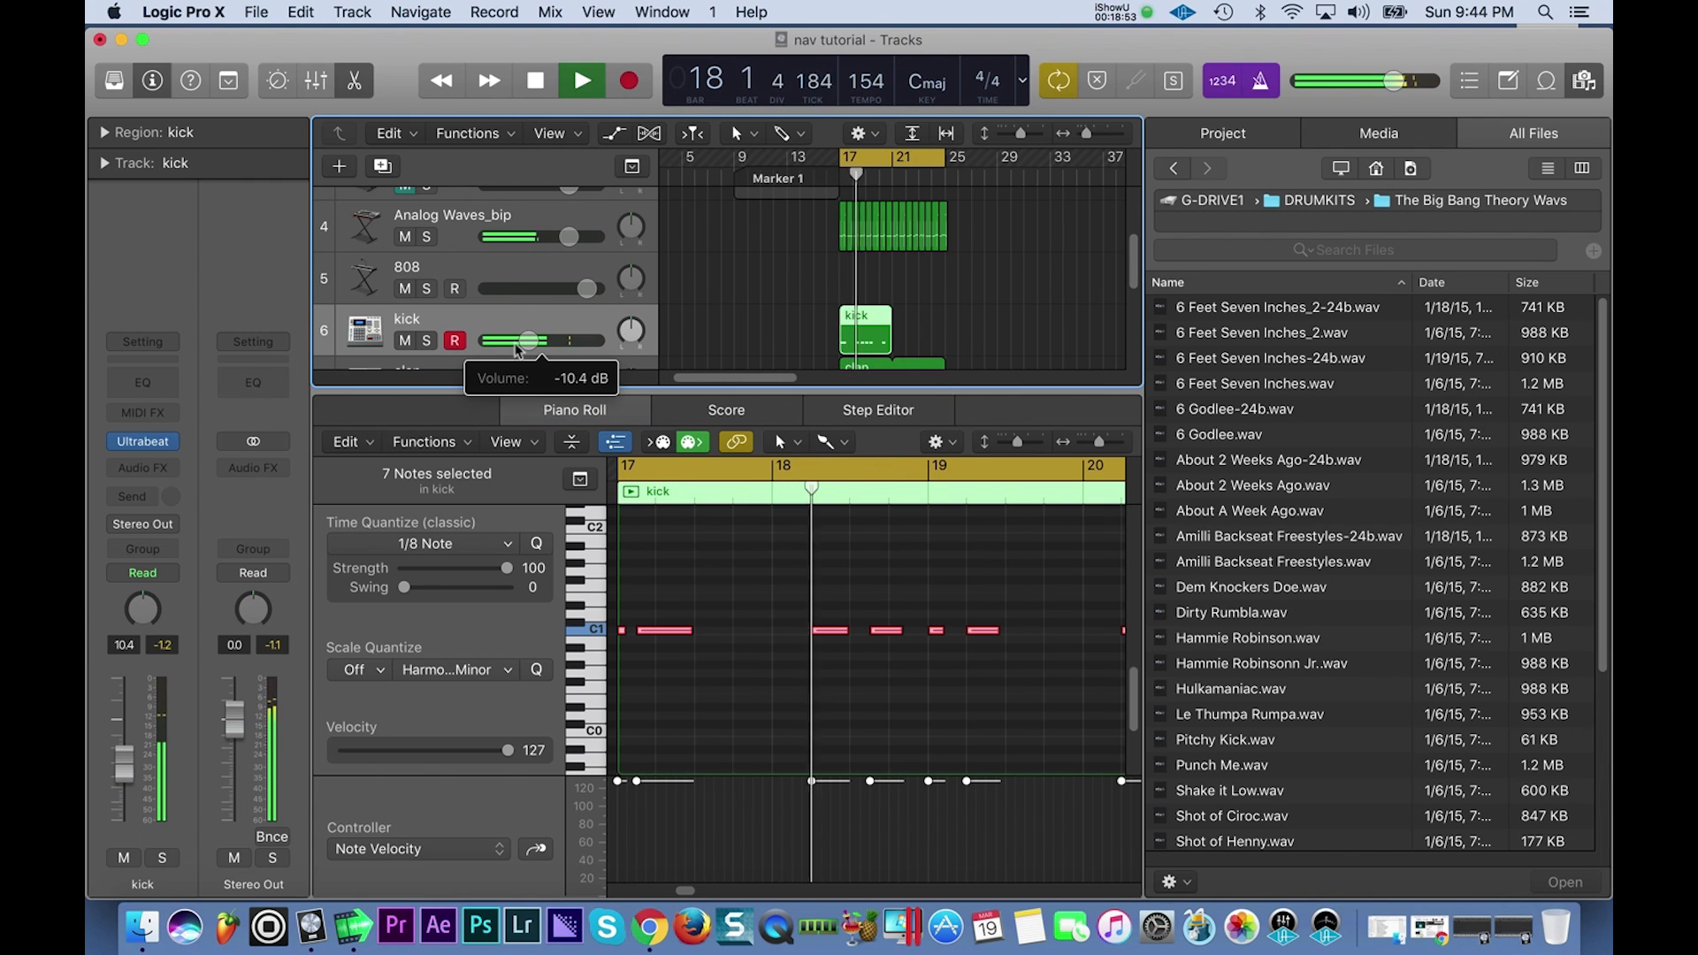
left_click_drag(890, 311, 955, 314)
left_click_drag(985, 396, 1012, 592)
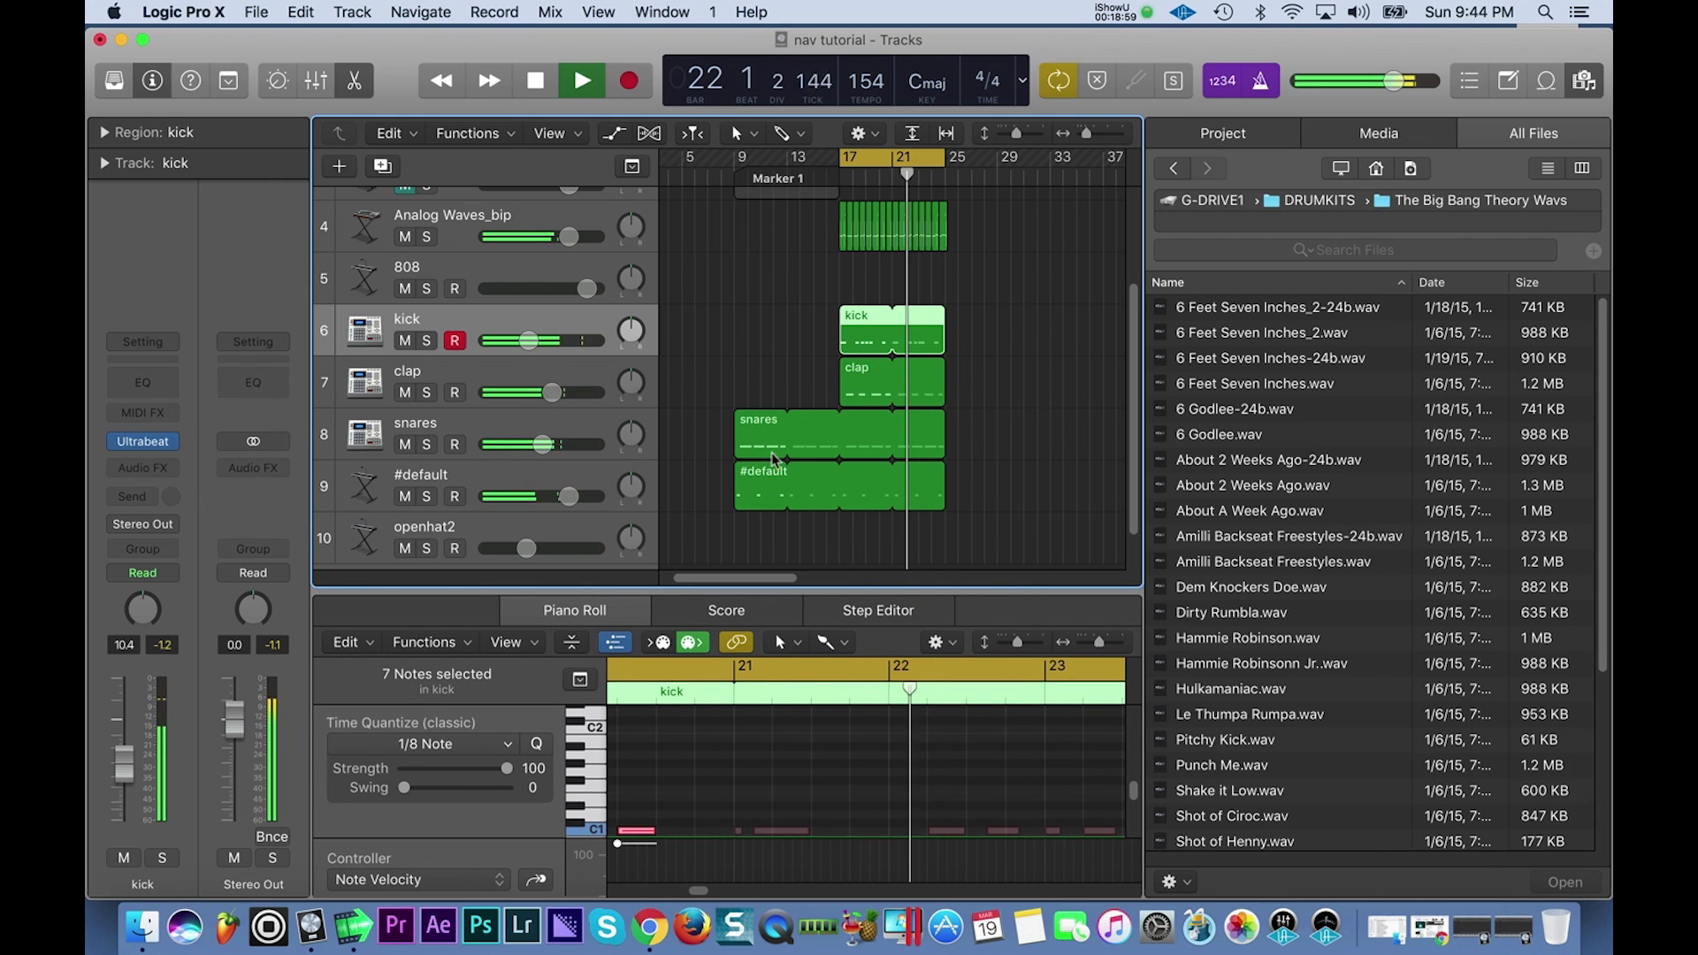
key("space")
Record a four-bar open hat pattern on the openhat2 track starting at bar 17.
left_click(524, 526)
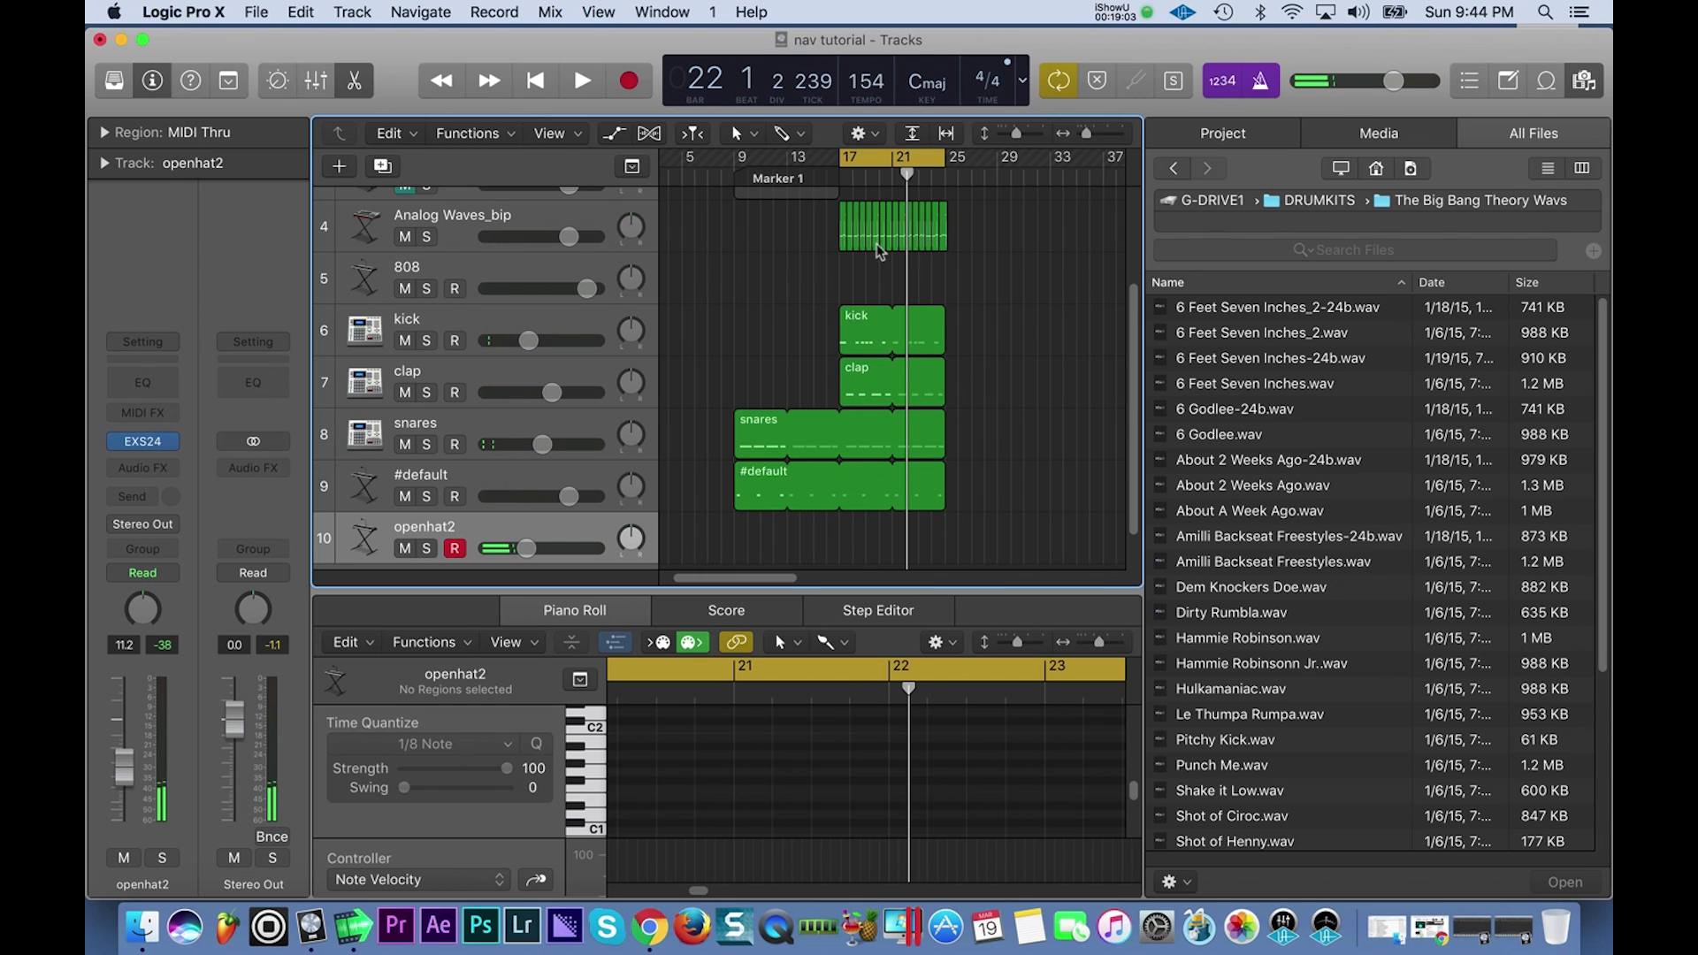
key("space")
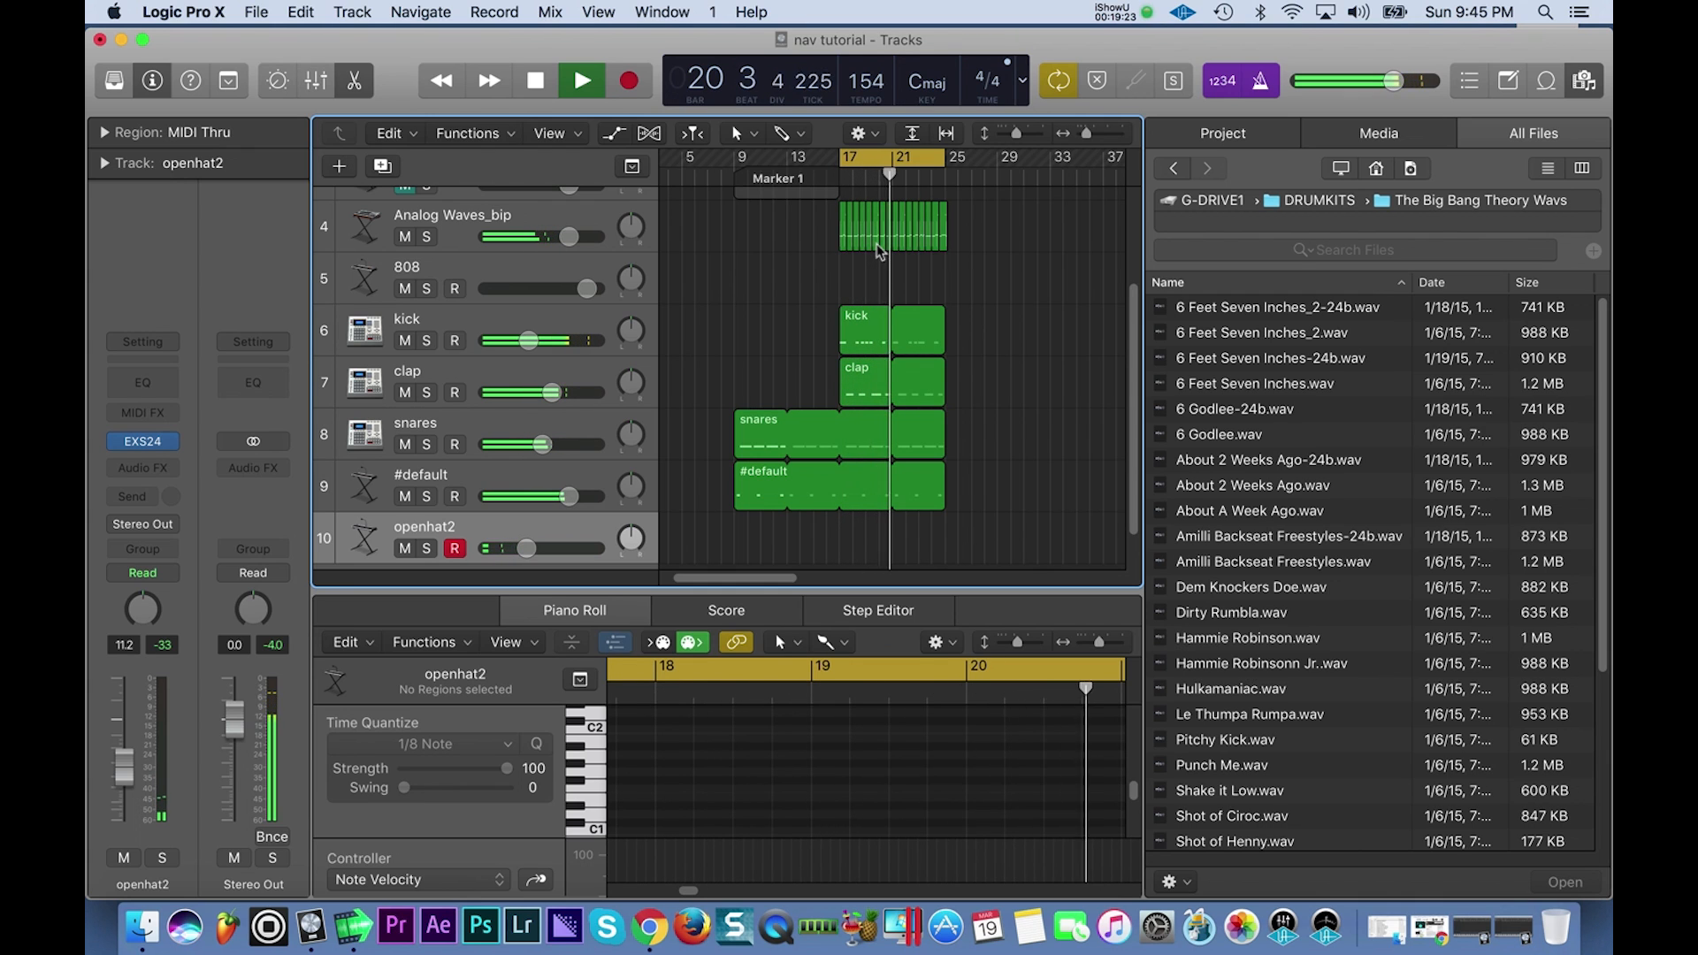
key("r")
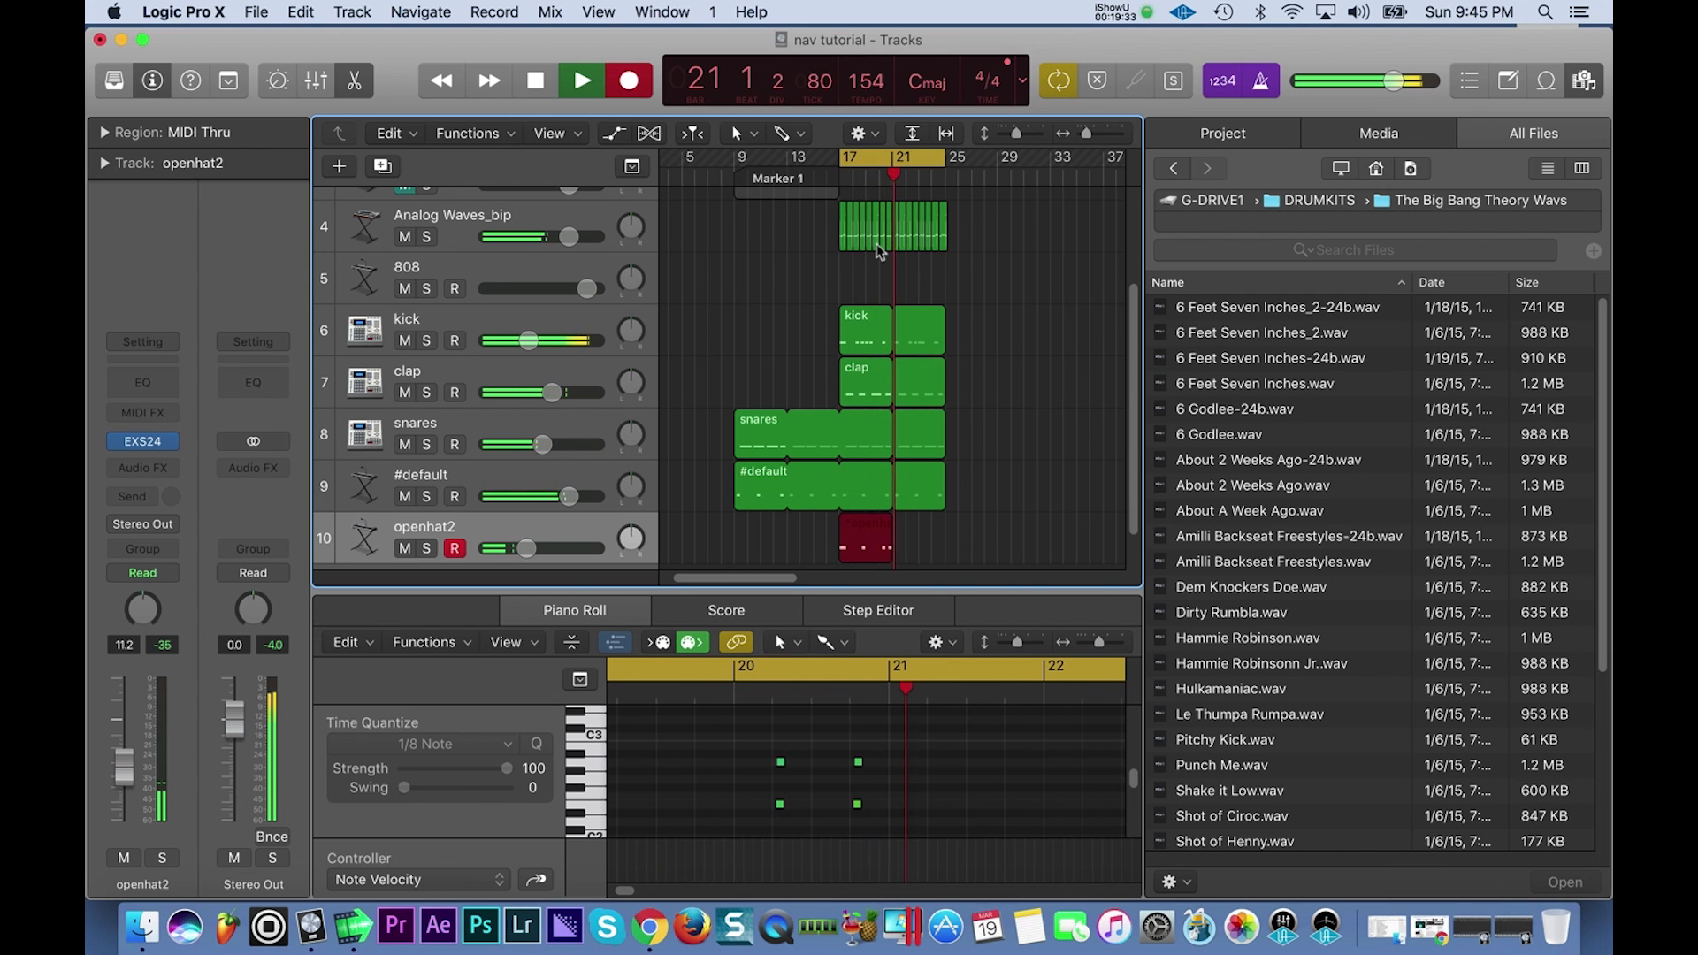
key("space")
Quantize all the open hat notes to 1/8 Note, loop the openhat2 region up to bar 25 and play the section back.
left_click(776, 773)
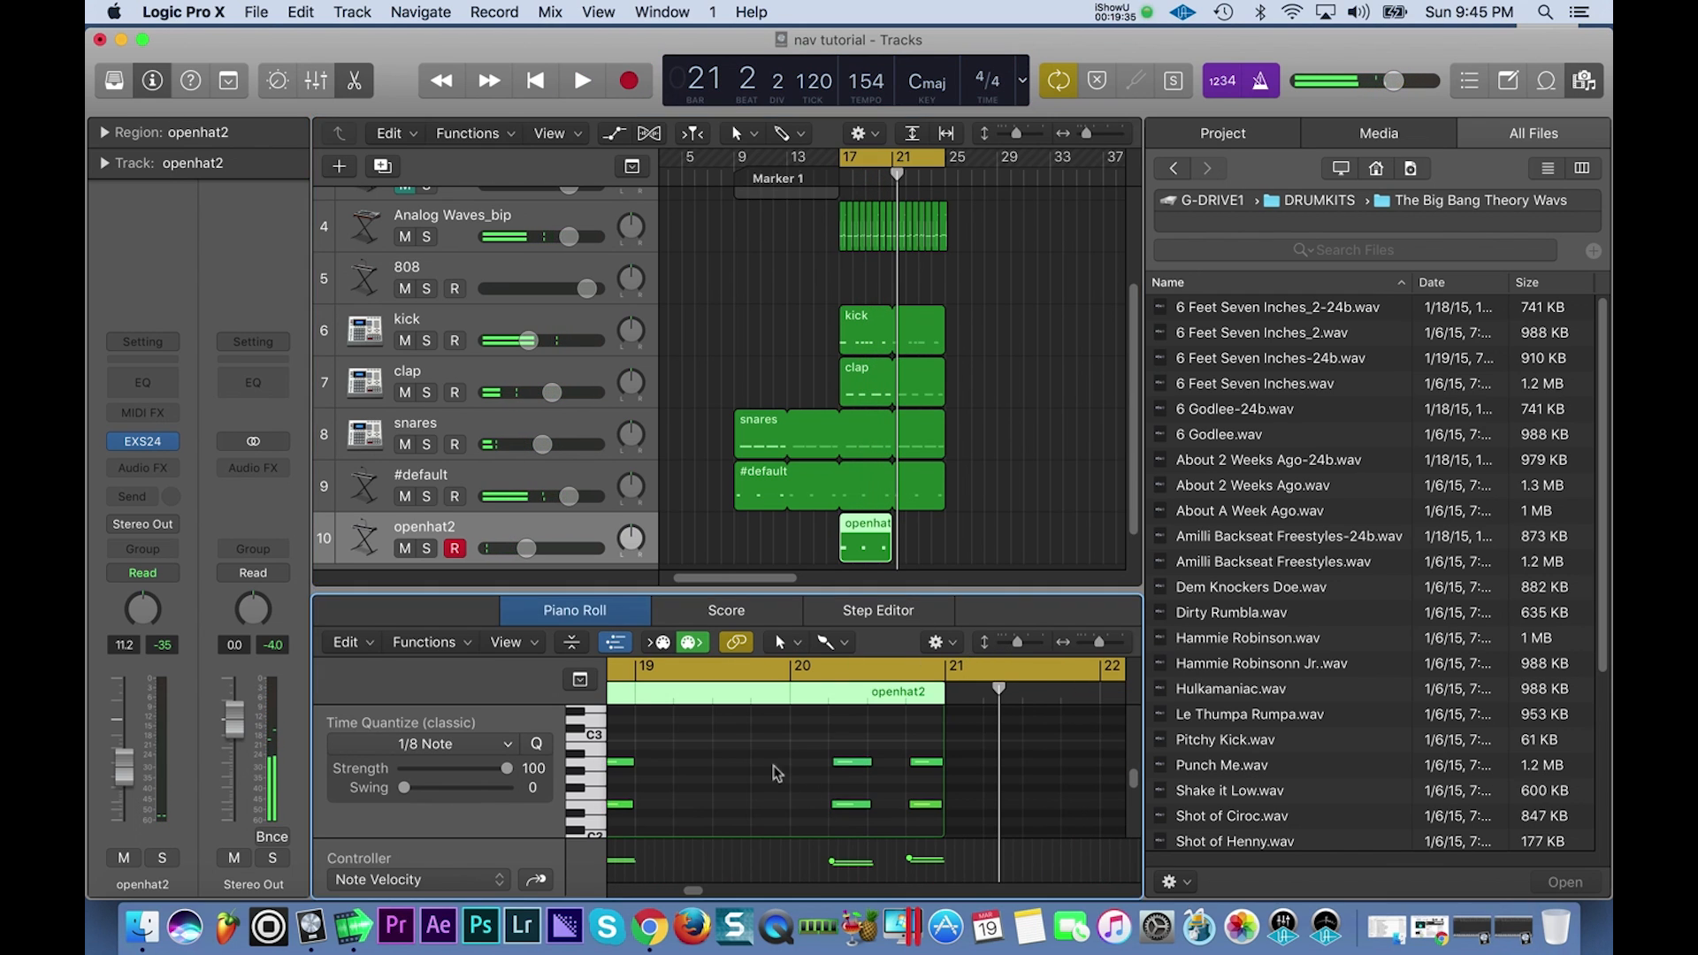
key("super+a")
left_click_drag(895, 530, 945, 531)
key("space")
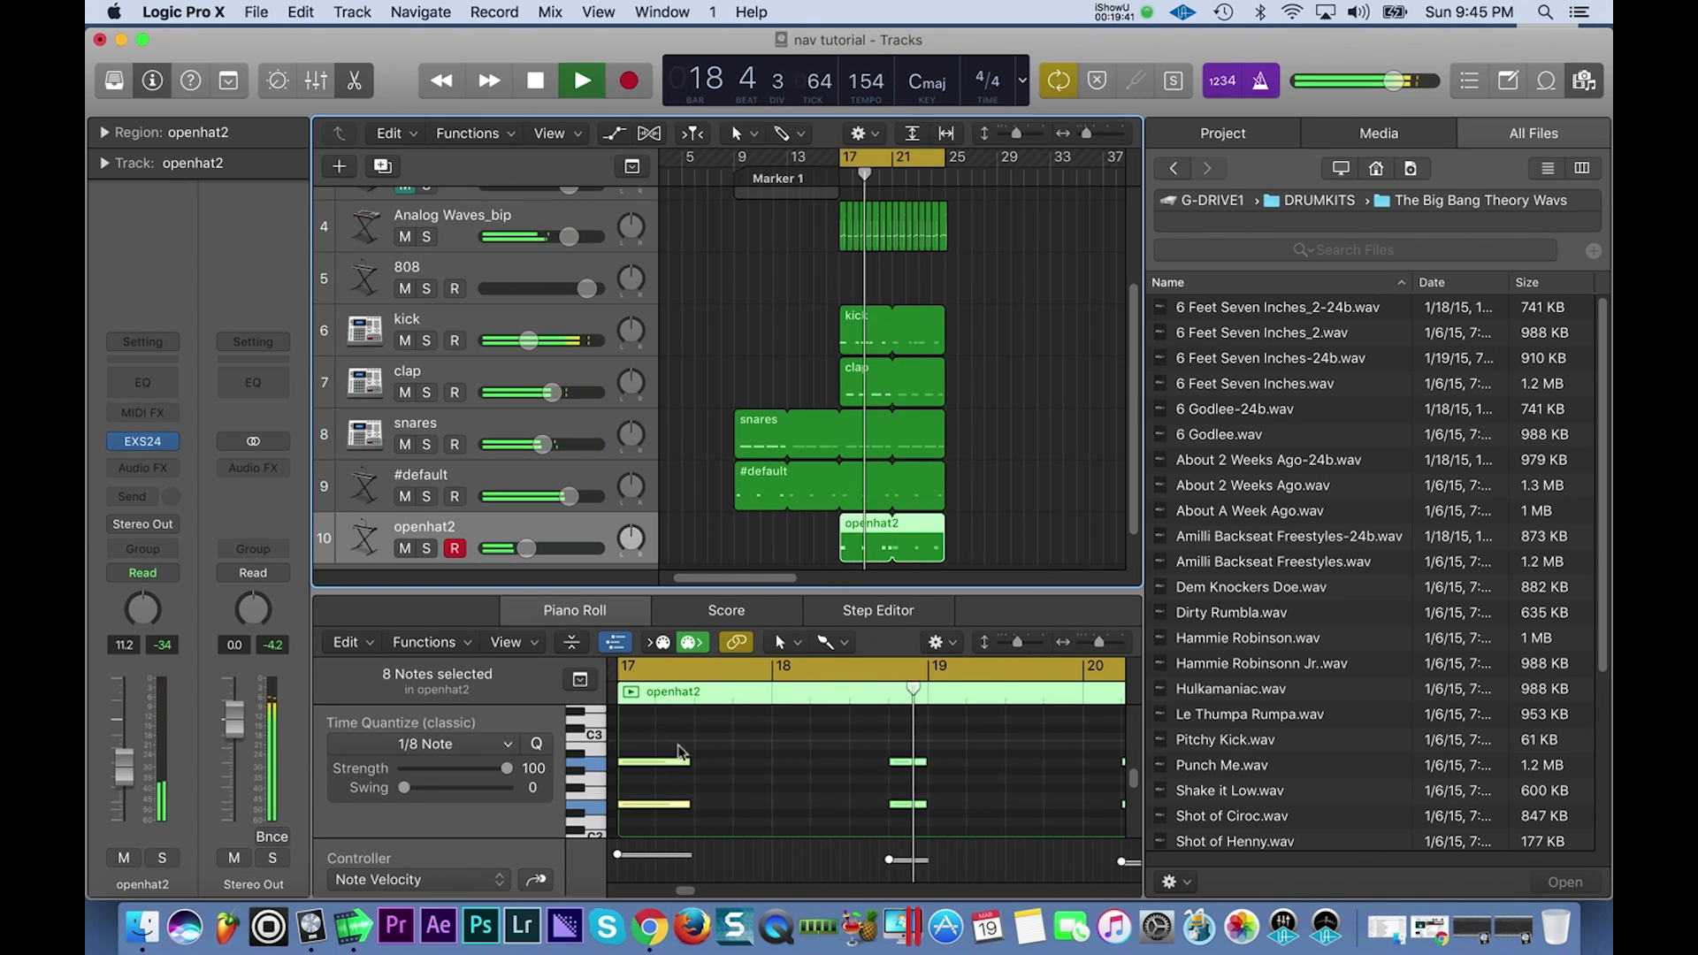
left_click_drag(543, 552, 528, 552)
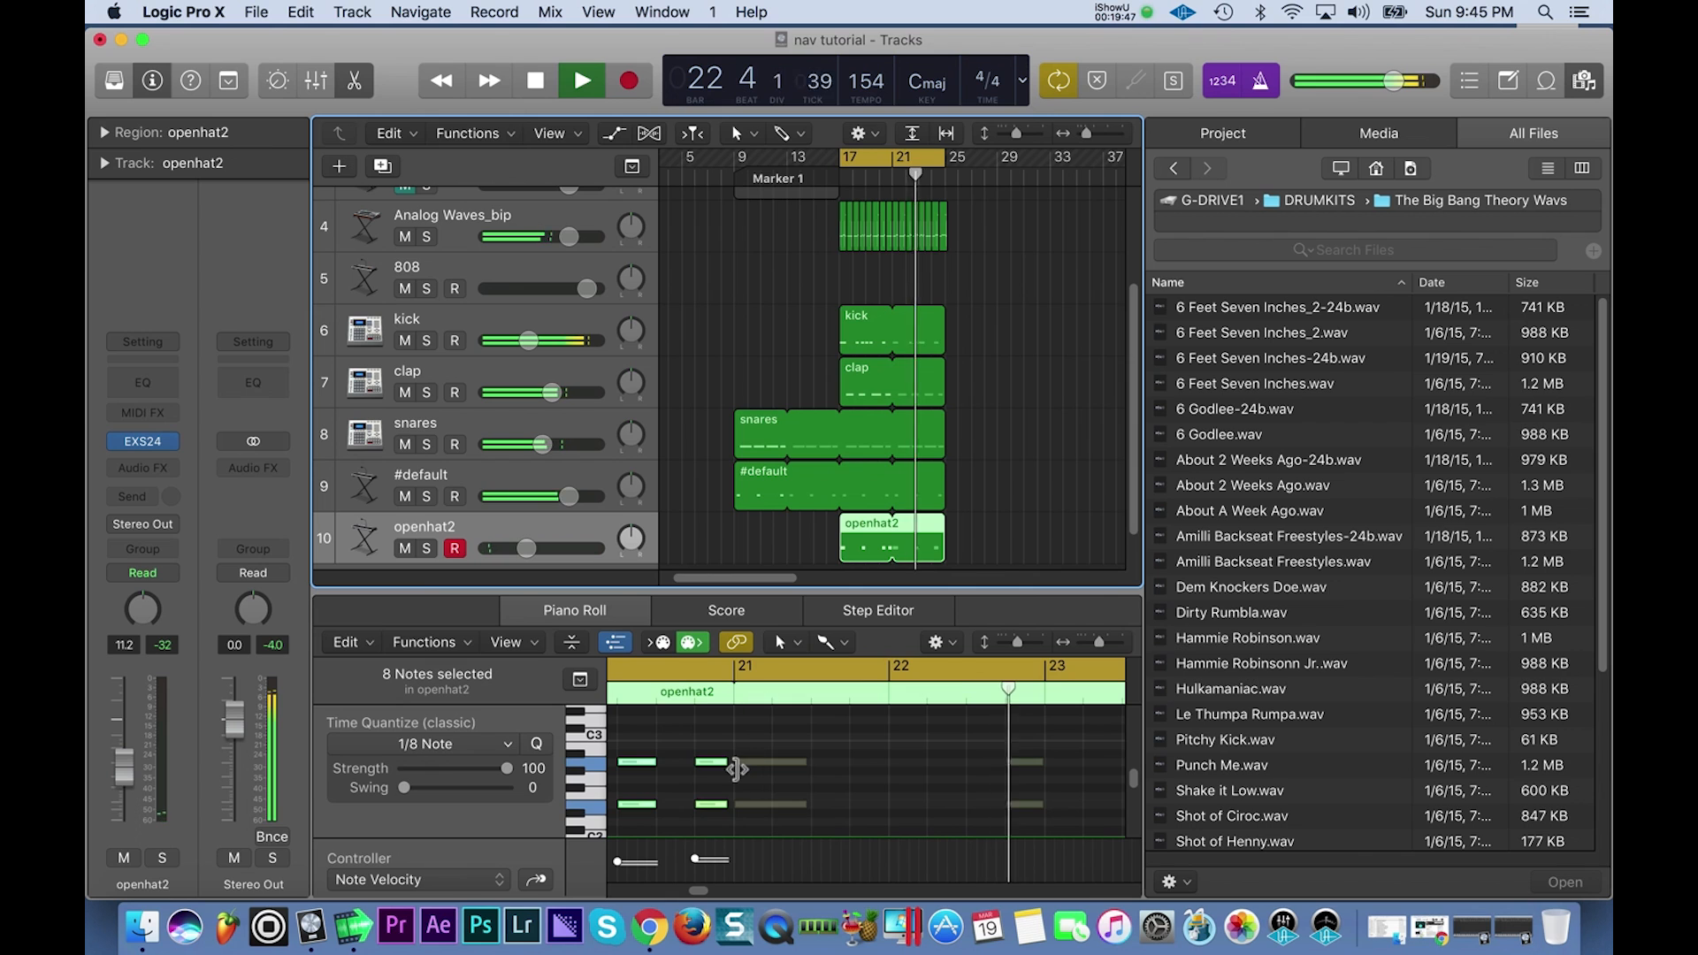
scroll(742, 777, "down", 4)
scroll(741, 777, "left", 6)
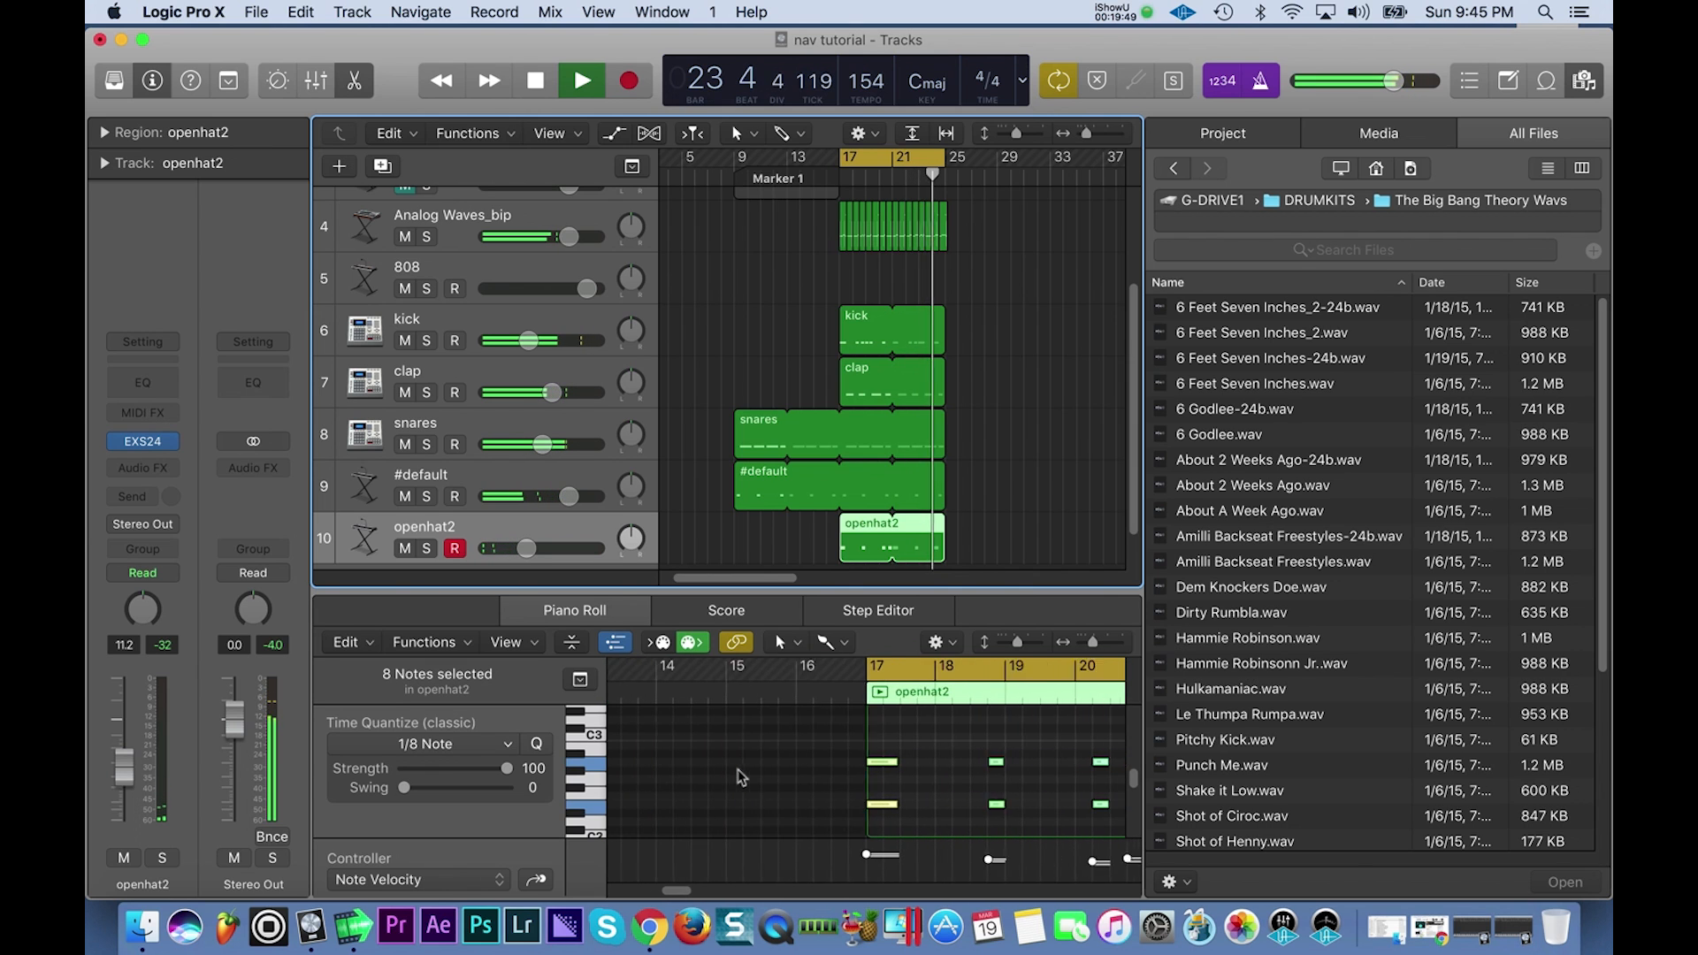
In the openhat2 region, raise the note pair just before bar 19 by 5 semitones and lower the pair just before bar 21.
left_click(948, 787)
mouse_move(948, 787)
left_mouse_down()
mouse_move(927, 826)
mouse_move(936, 767)
left_mouse_up()
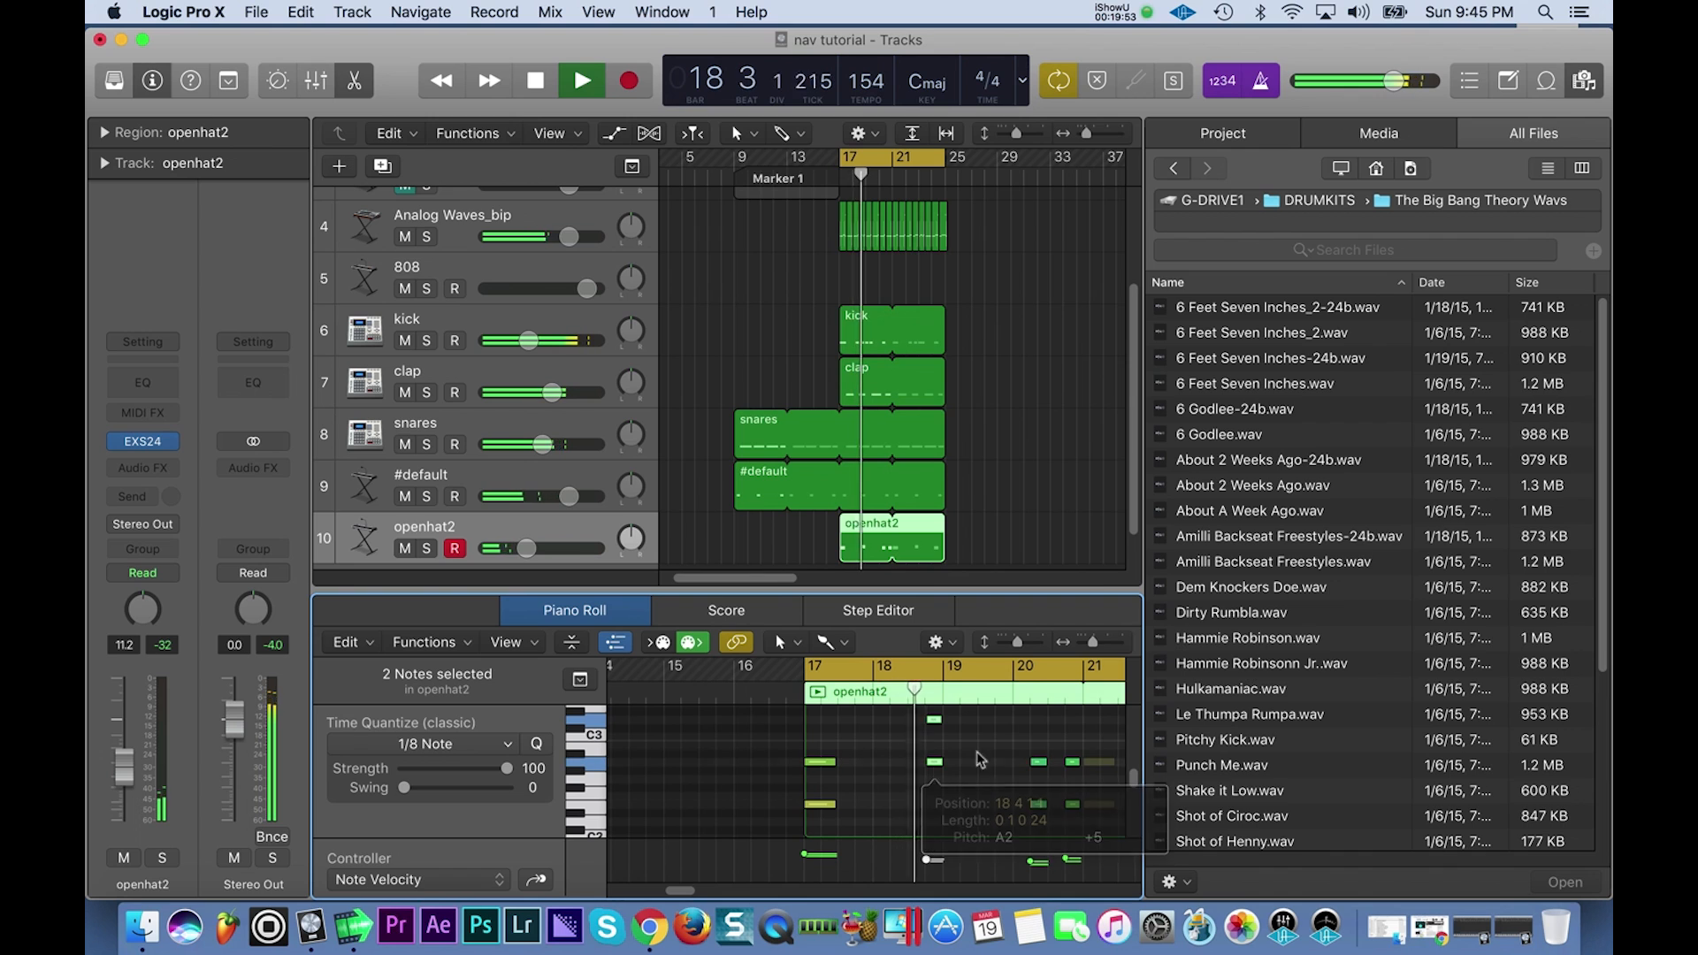
scroll(918, 761, "right", 3)
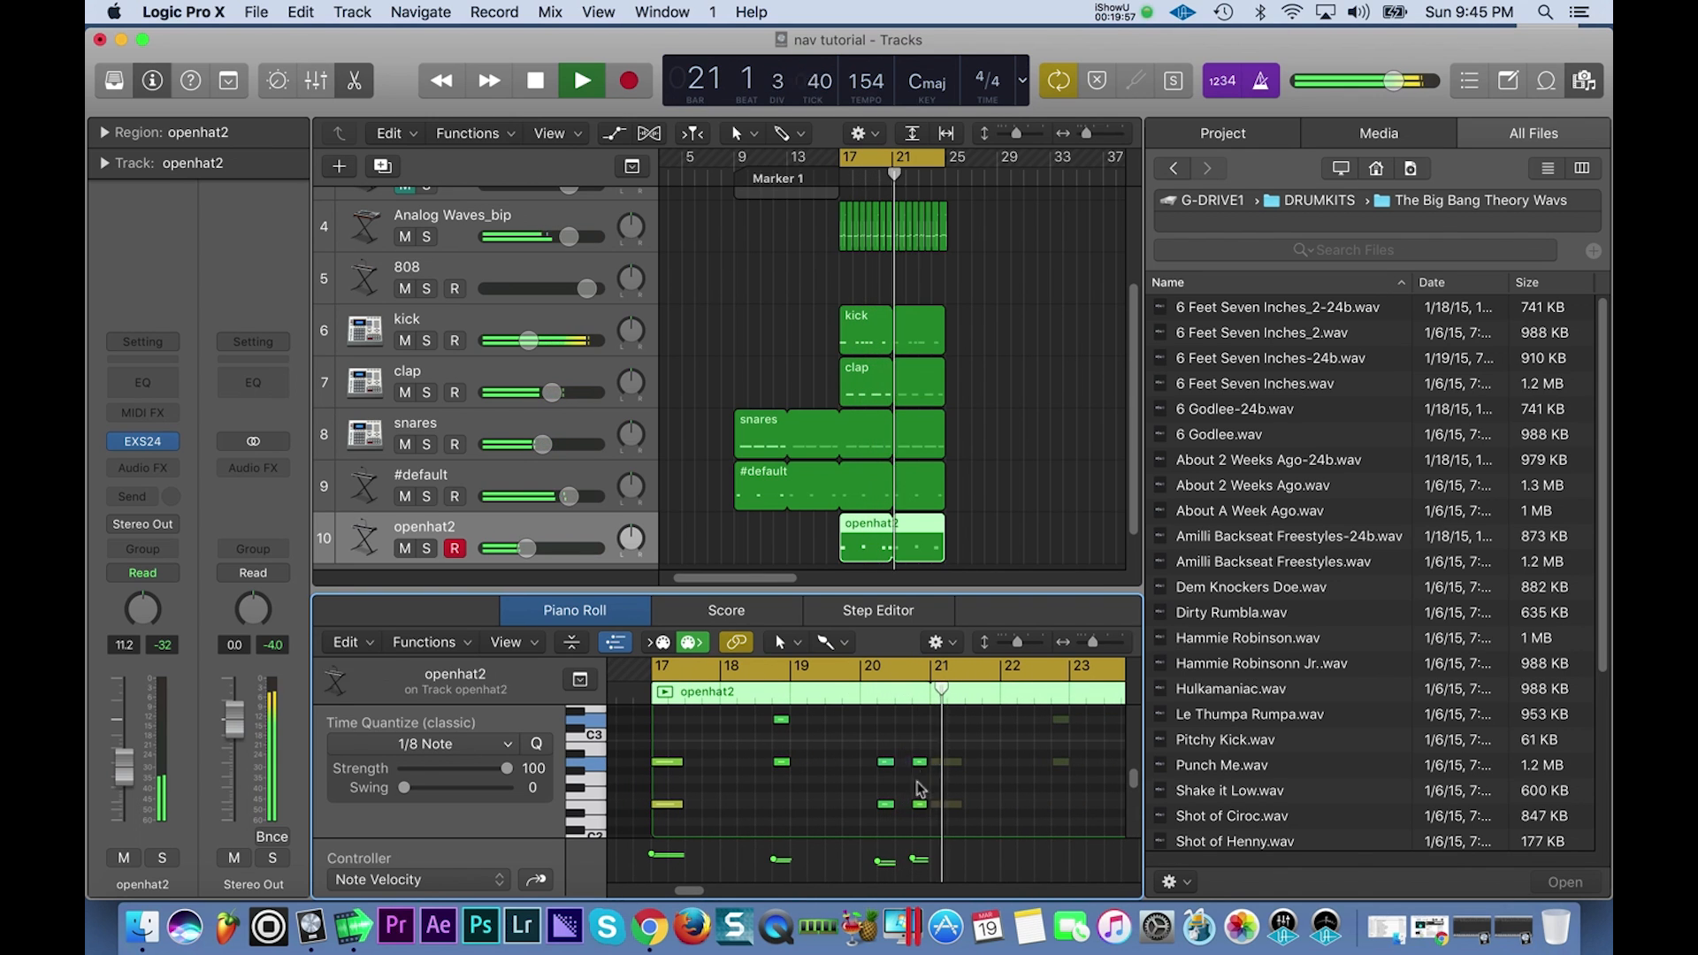
left_click_drag(930, 810, 921, 835)
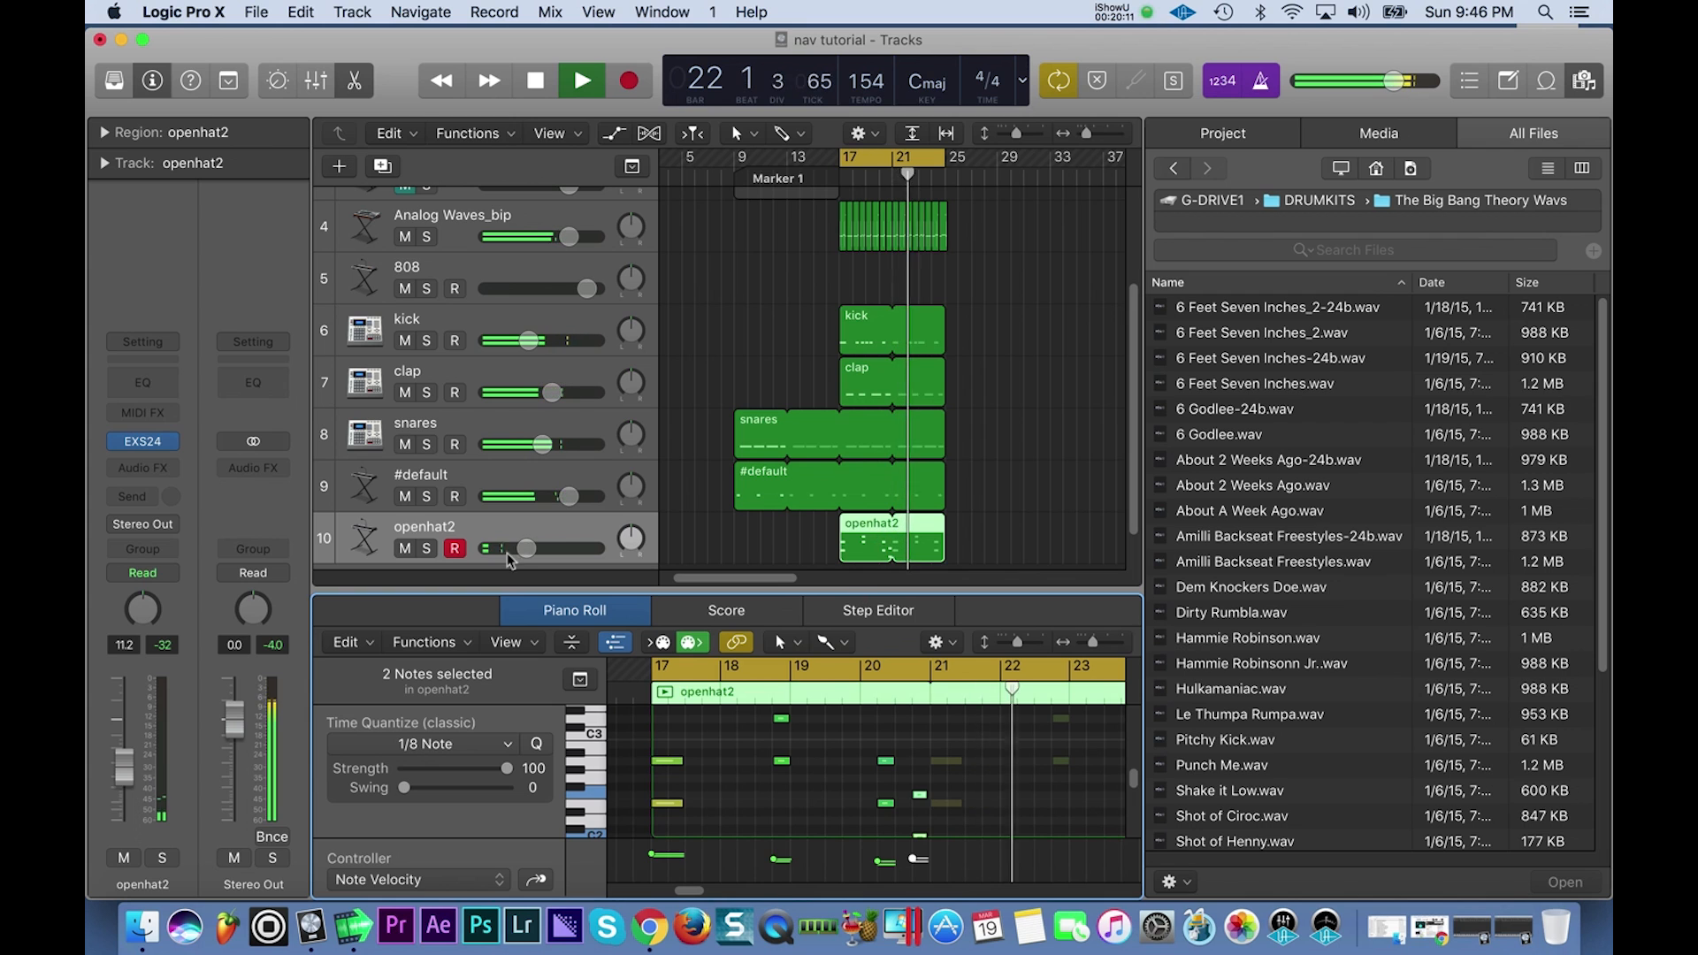
Set the openhat2 track's volume to -12.0 dB and stop playback.
left_click_drag(526, 548, 524, 548)
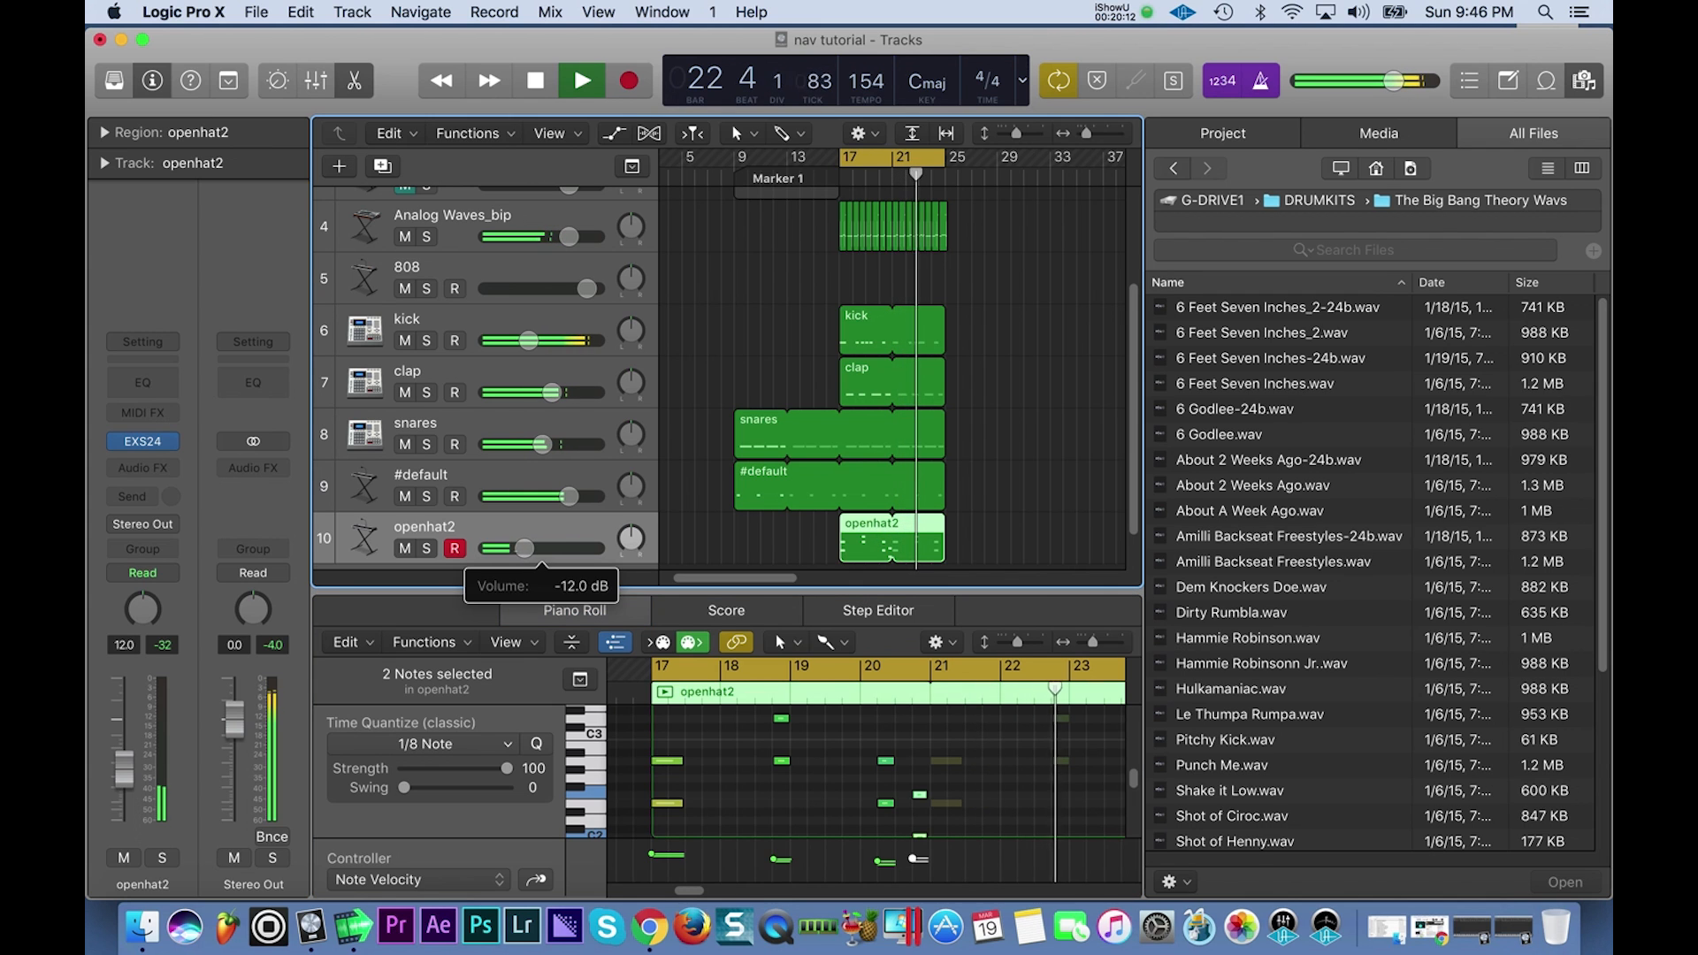
left_click(728, 351)
scroll(730, 354, "up", 2)
scroll(728, 353, "up", 3)
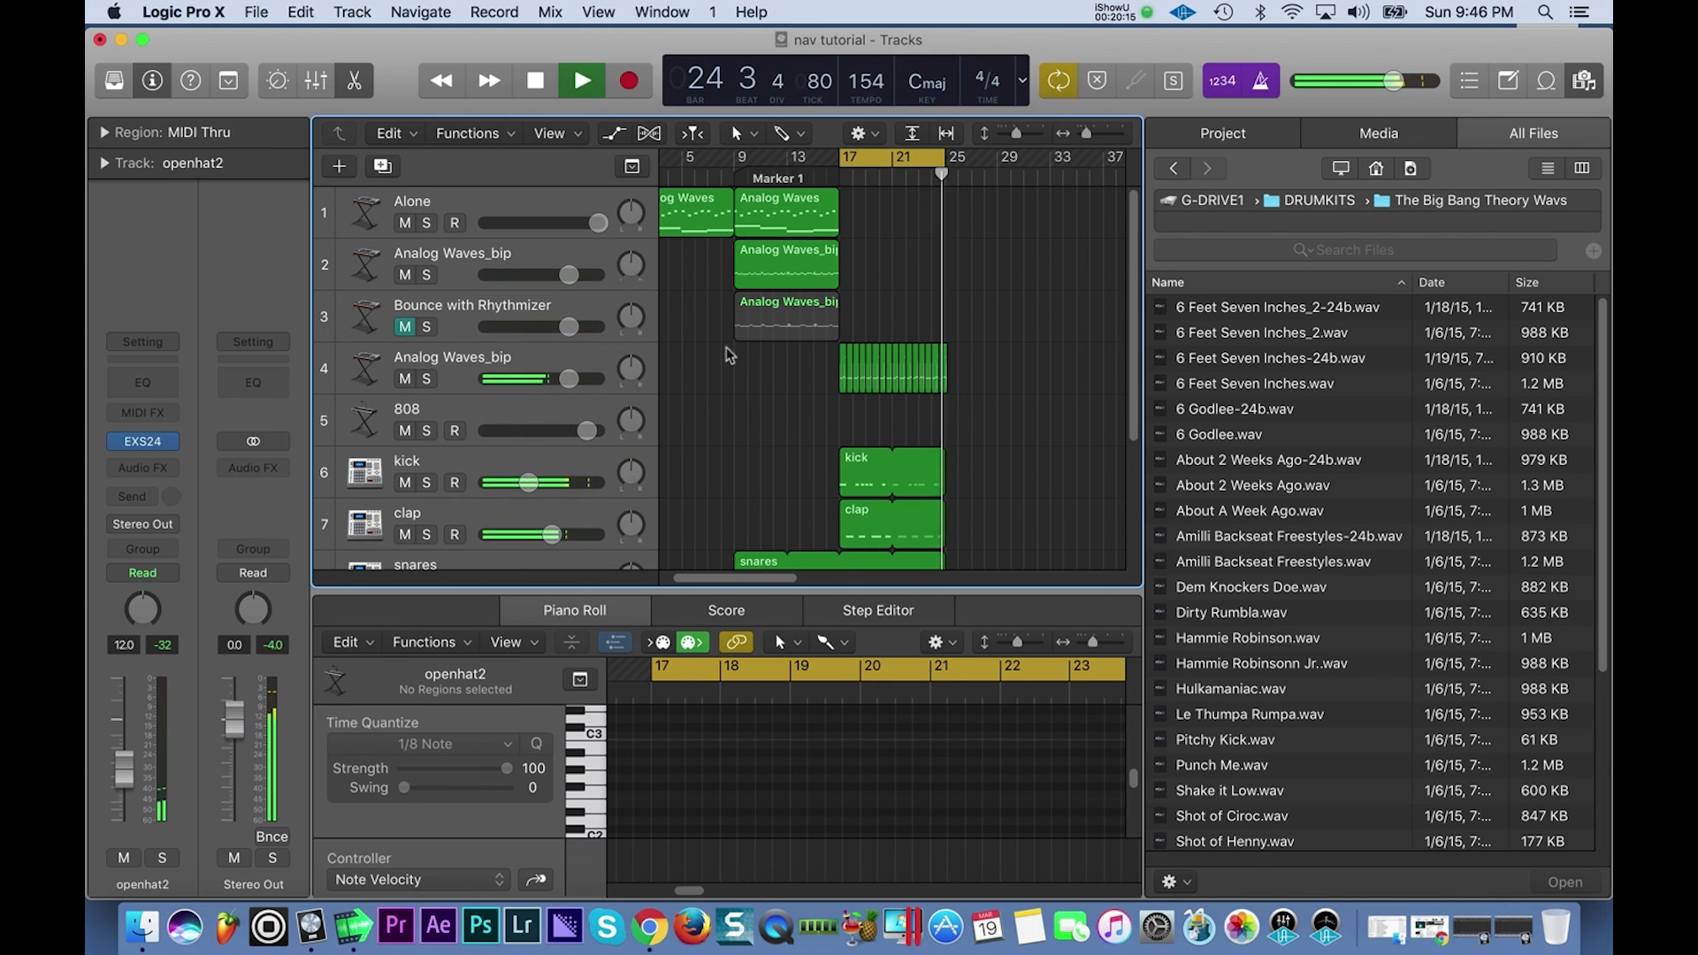
key("space")
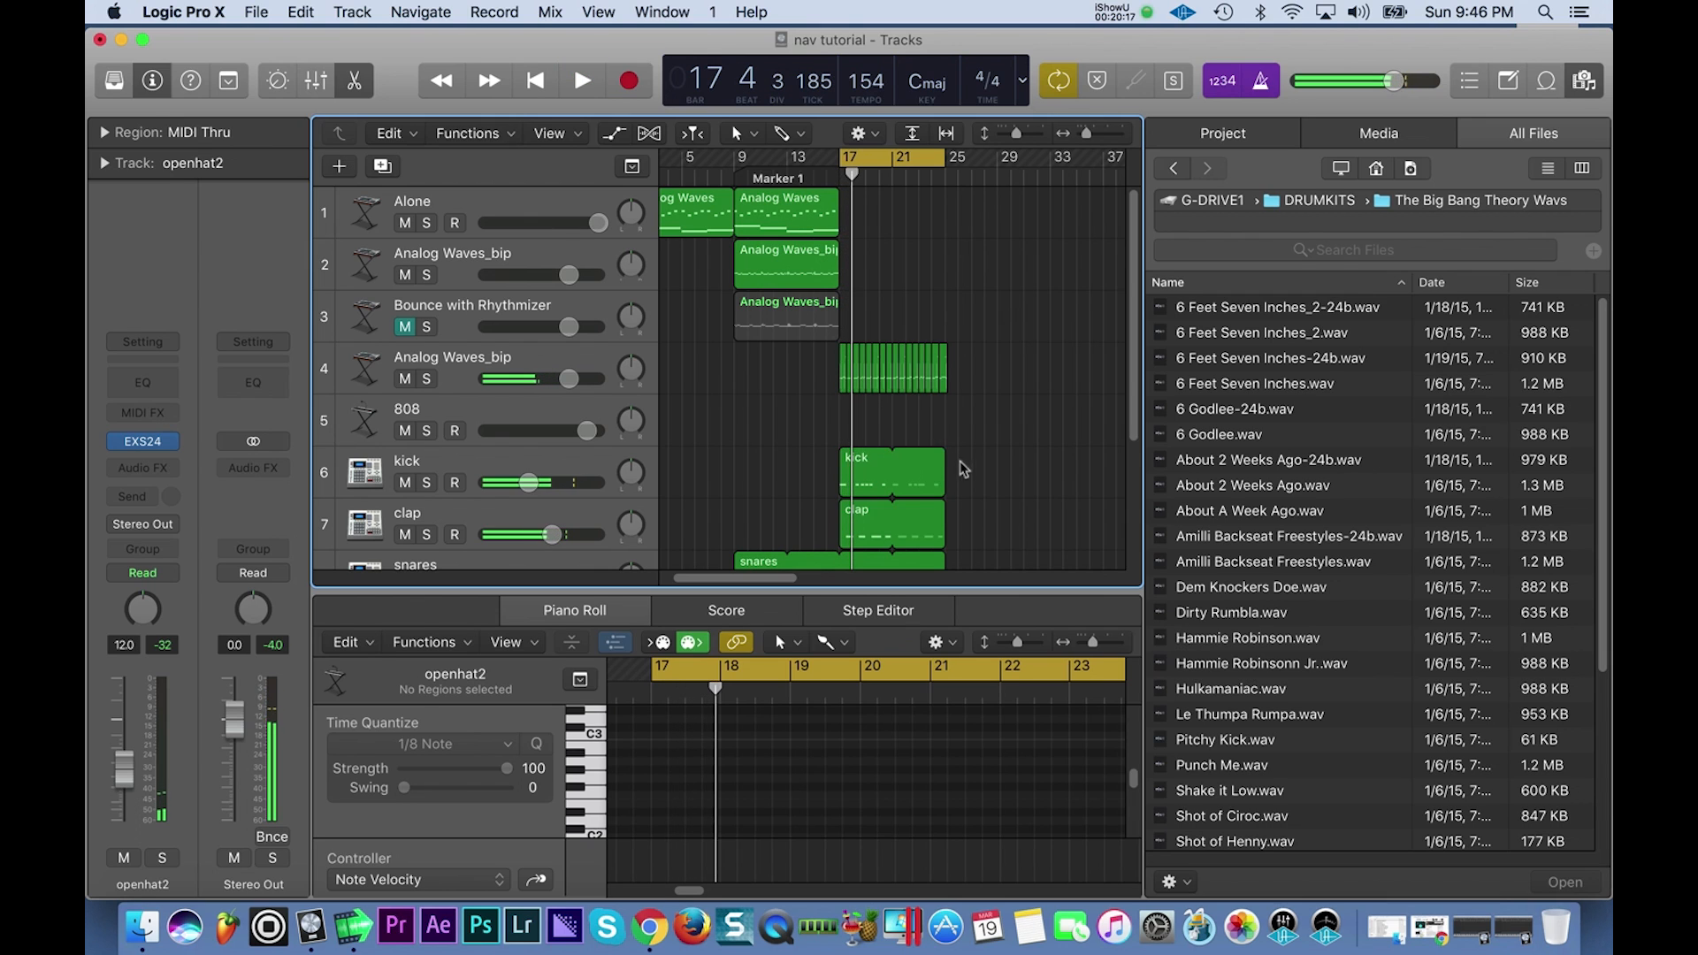
Copy the kick regions onto the 808 track, starting at bar 17.
left_click(856, 478)
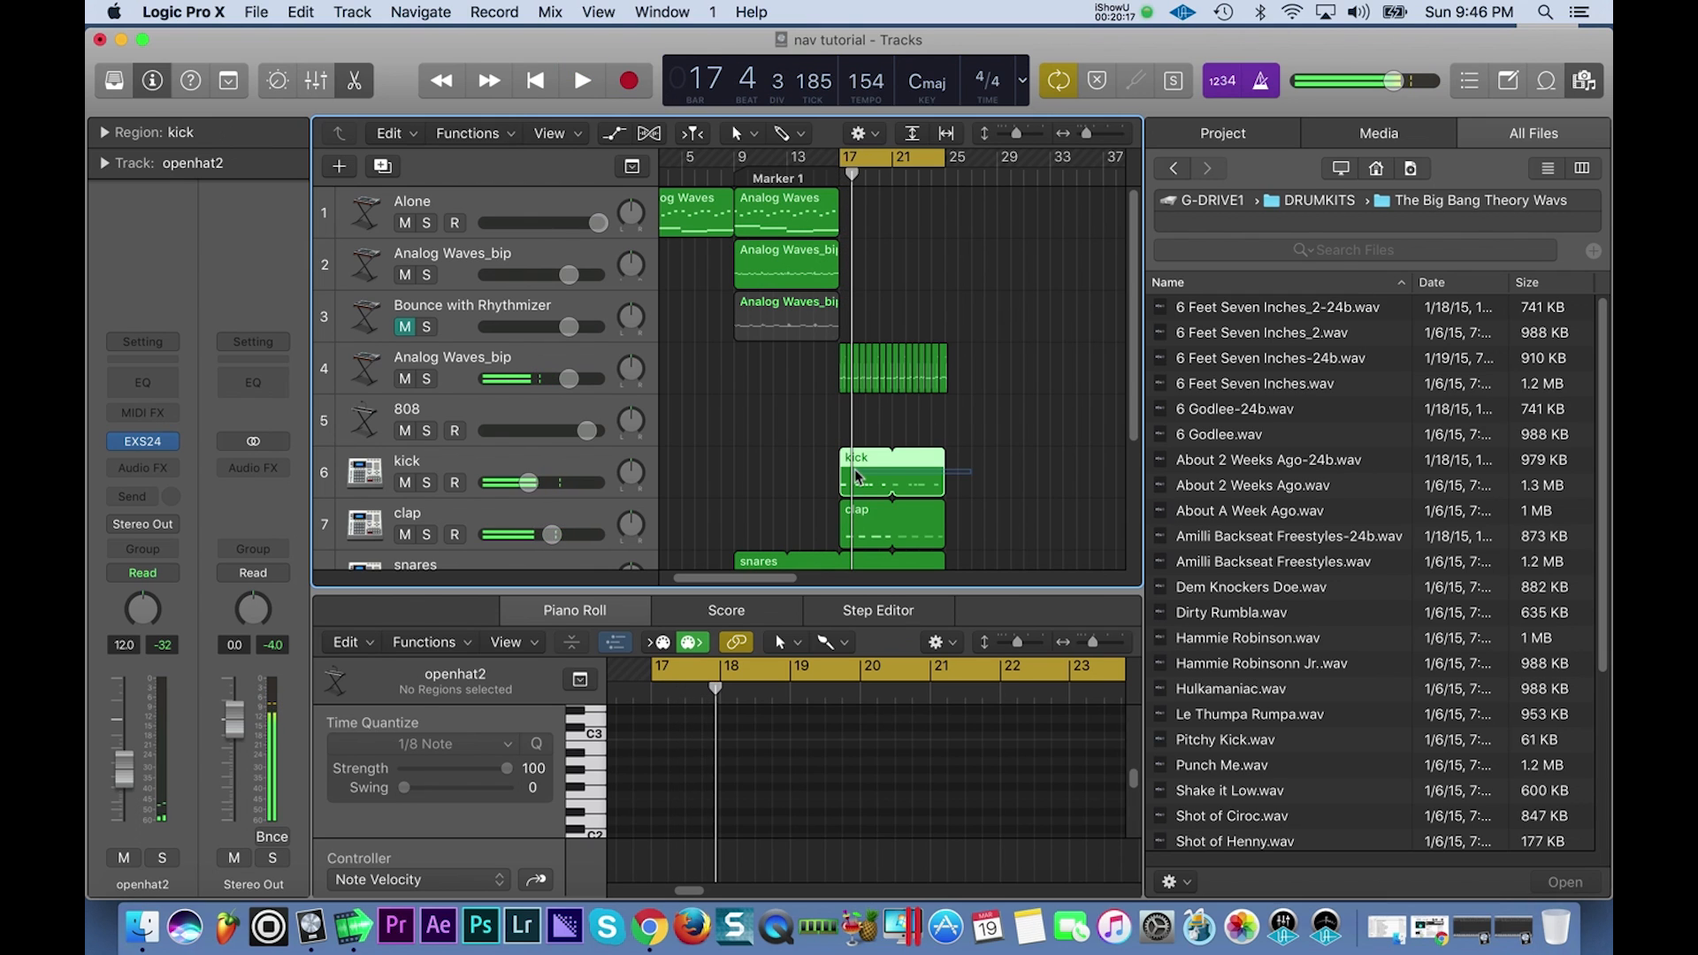
left_click(847, 188)
left_click_drag(850, 174, 840, 174)
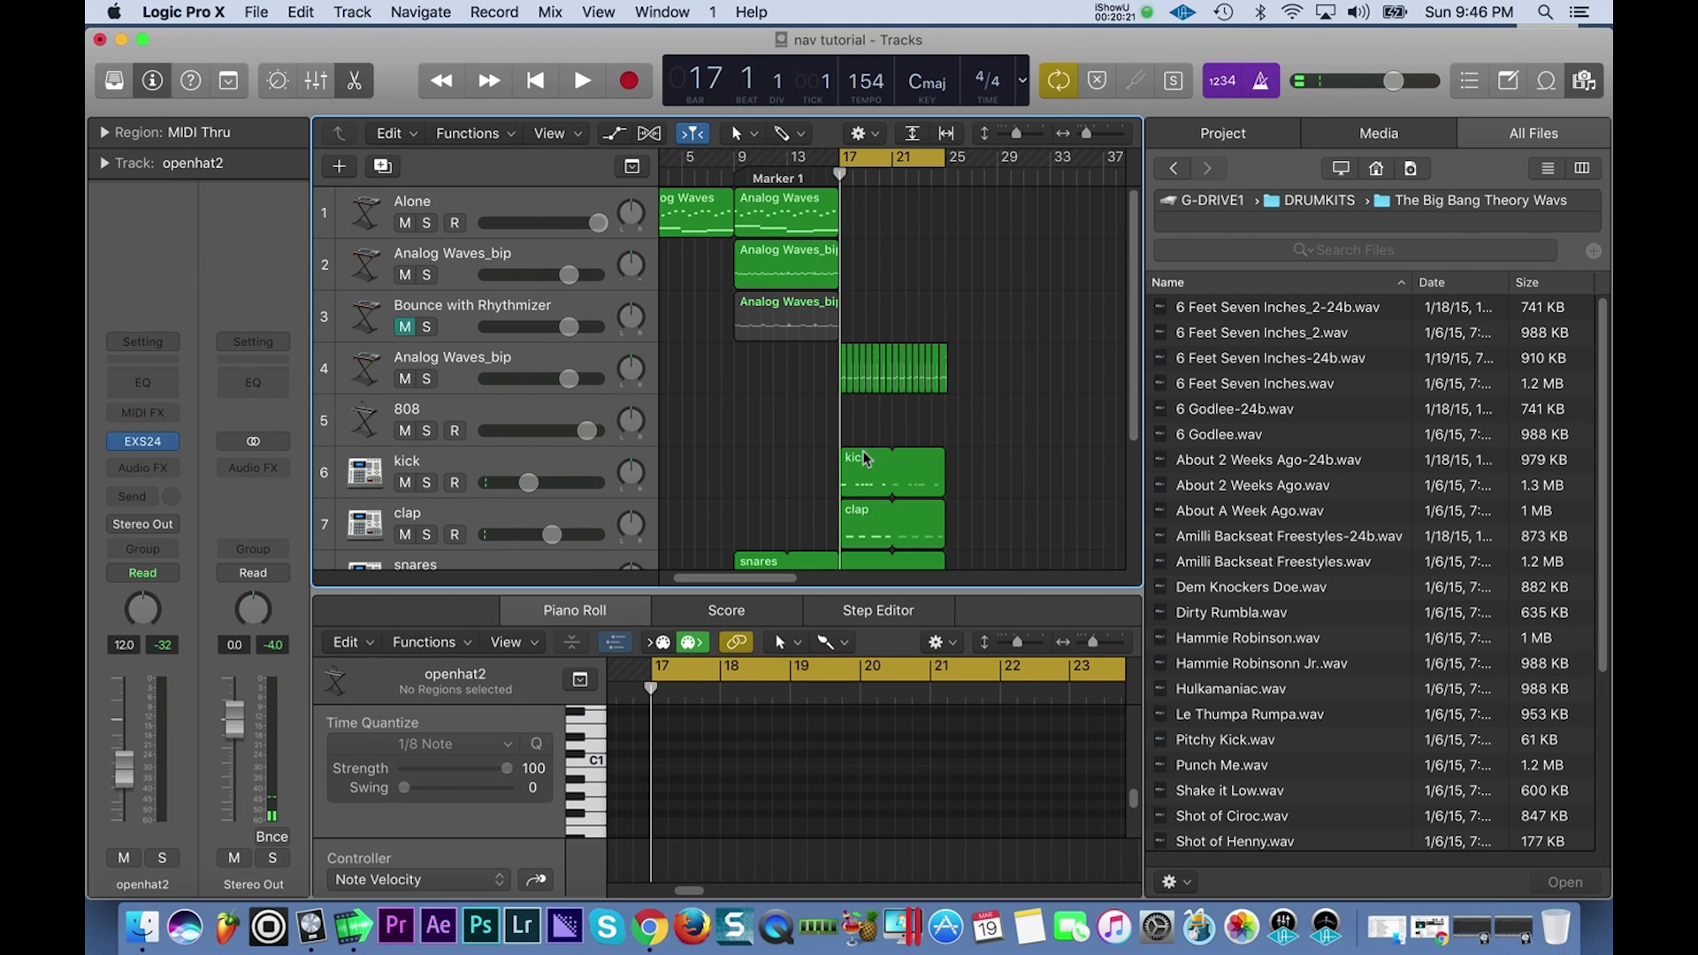
left_click(504, 408)
key("super+v")
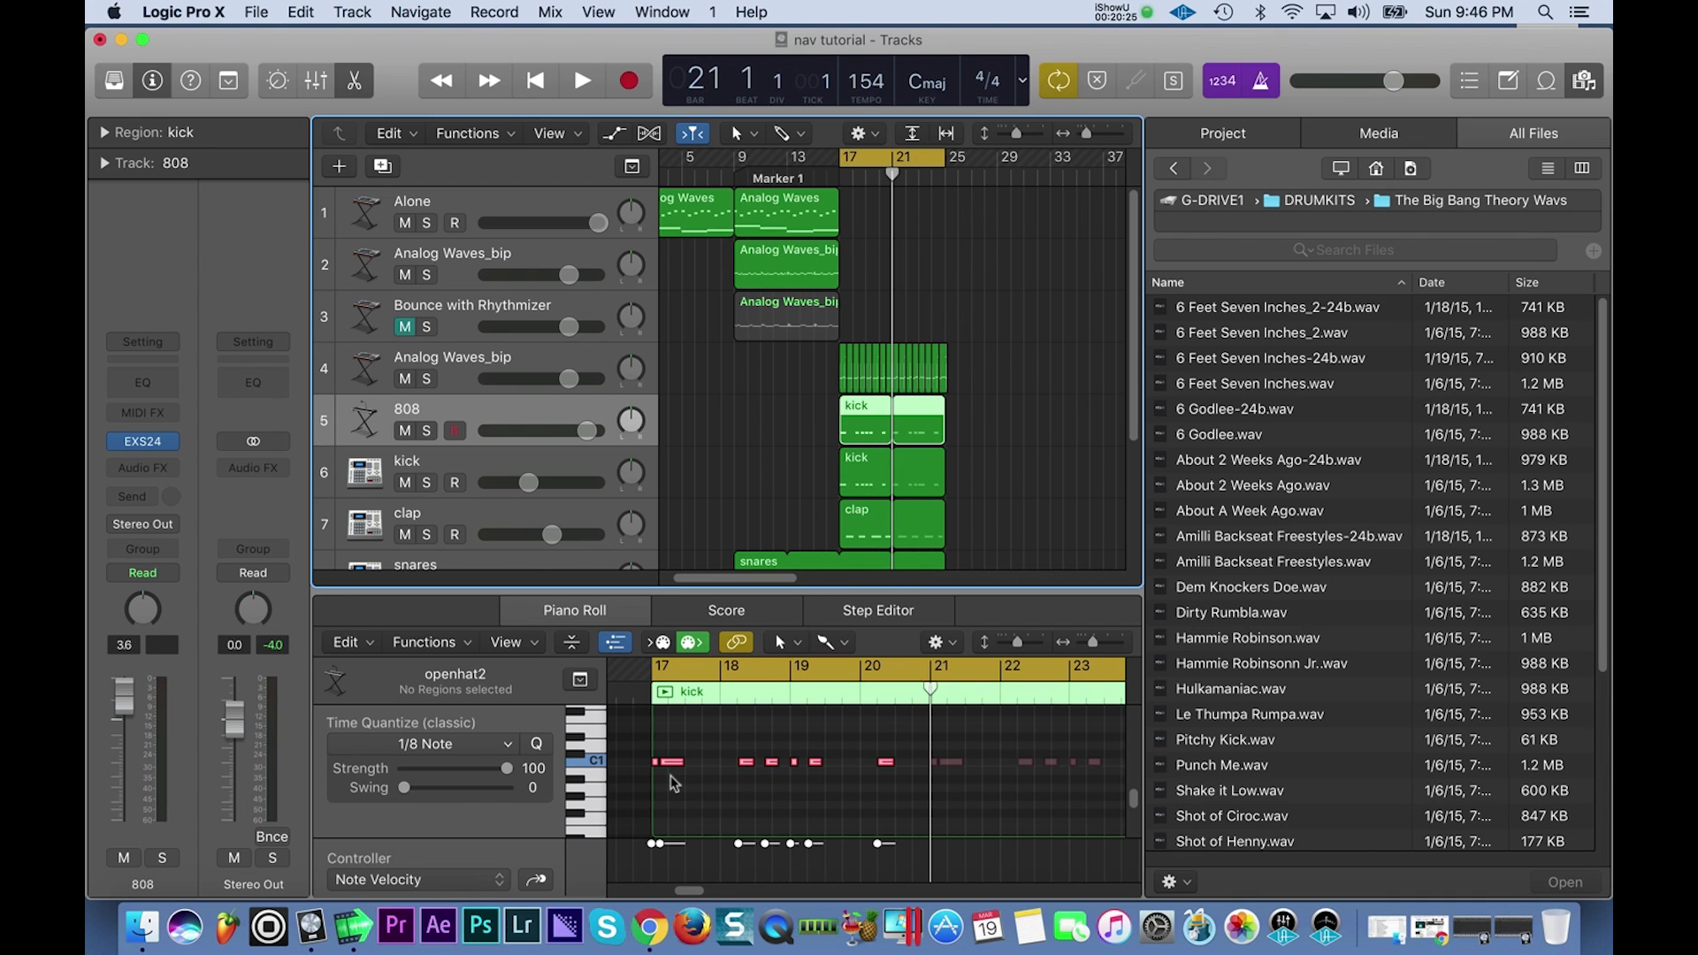
Transpose the seven copied notes on the 808 track up to D#2, auditioning the pitch against the beat.
left_click_drag(671, 766, 681, 722)
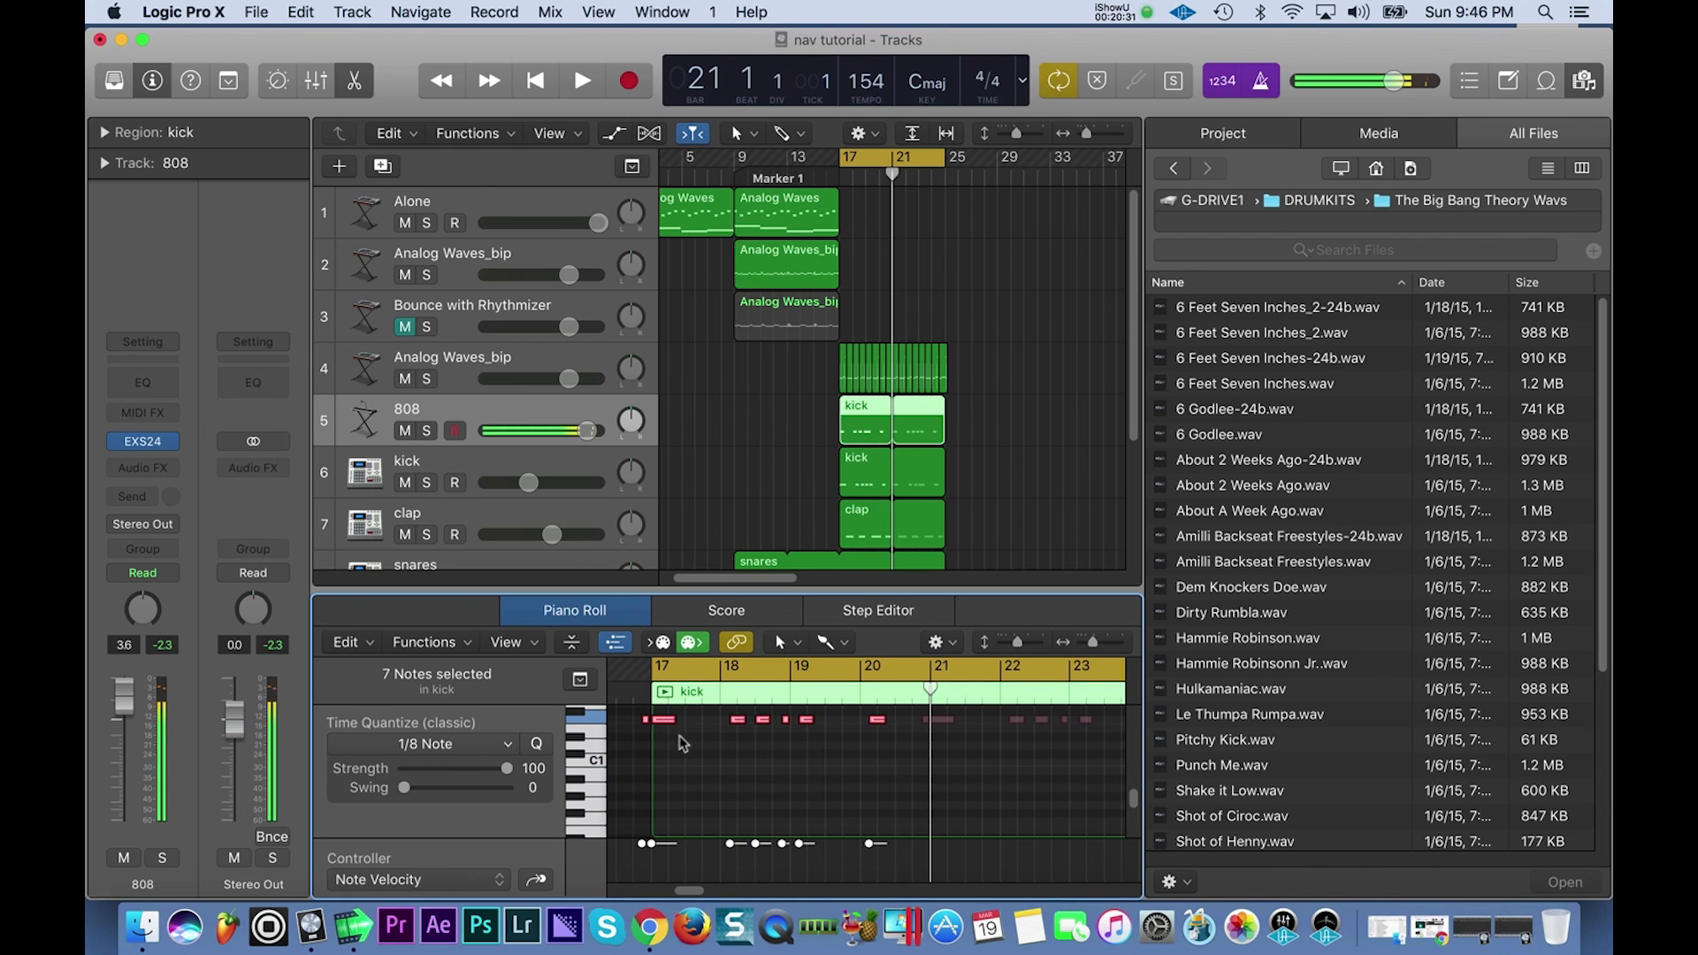
key("super+z")
left_click_drag(675, 811, 674, 731)
scroll(675, 770, "up", 3)
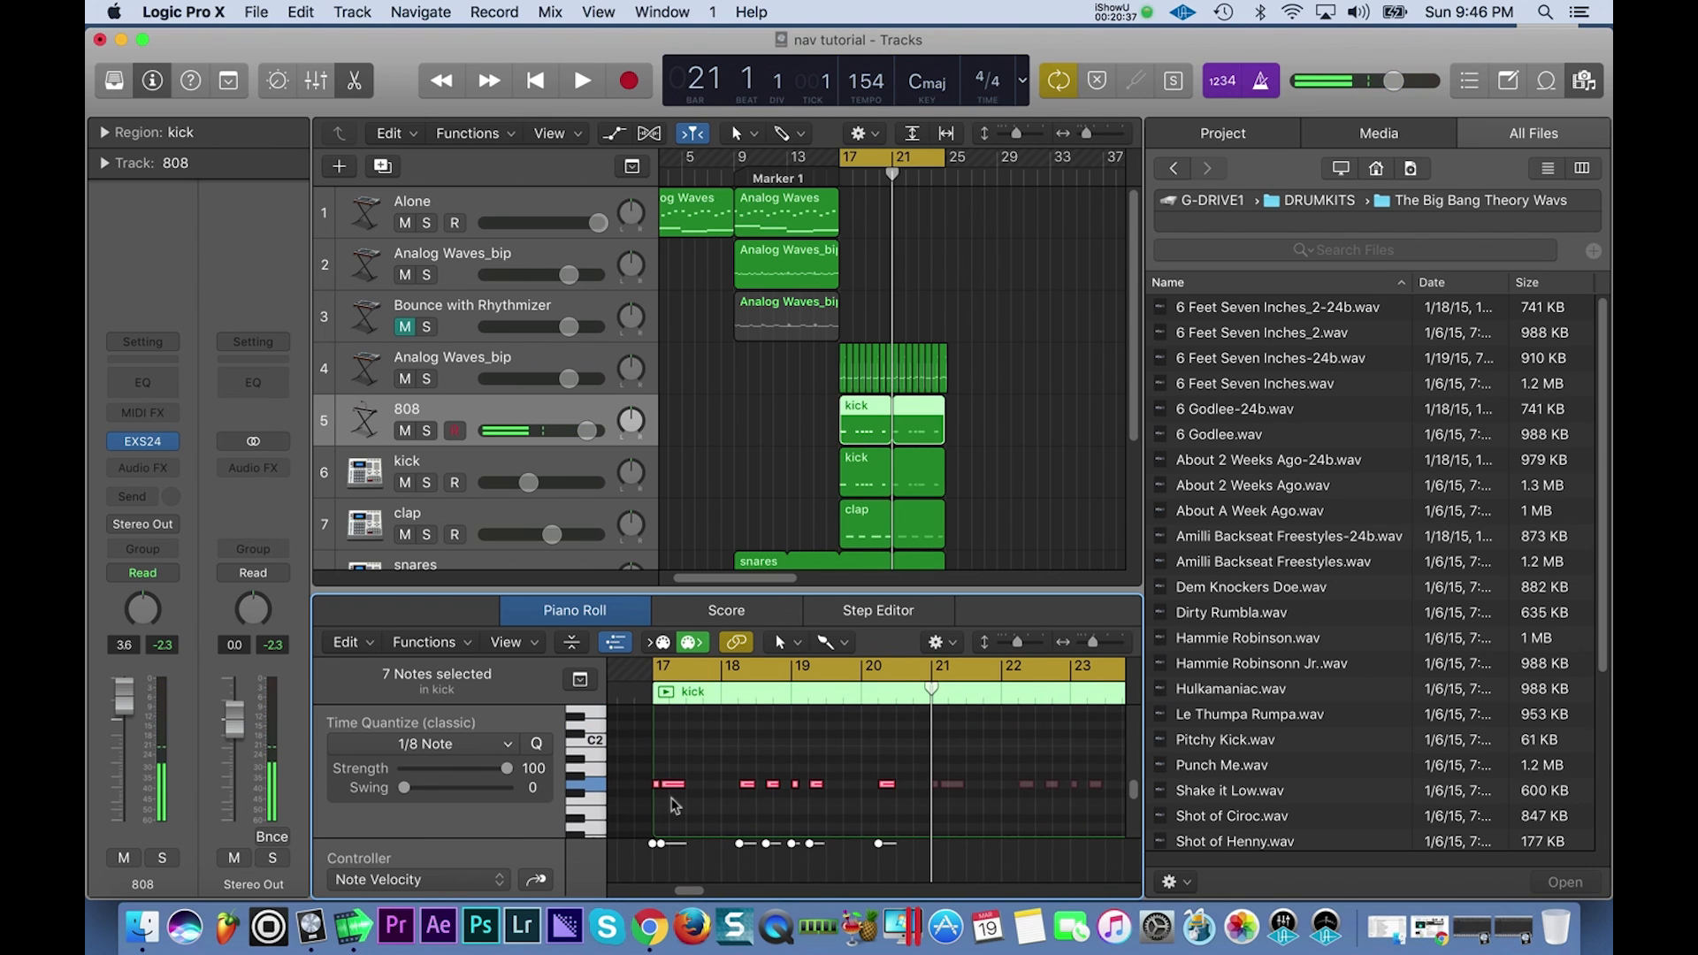
key("space")
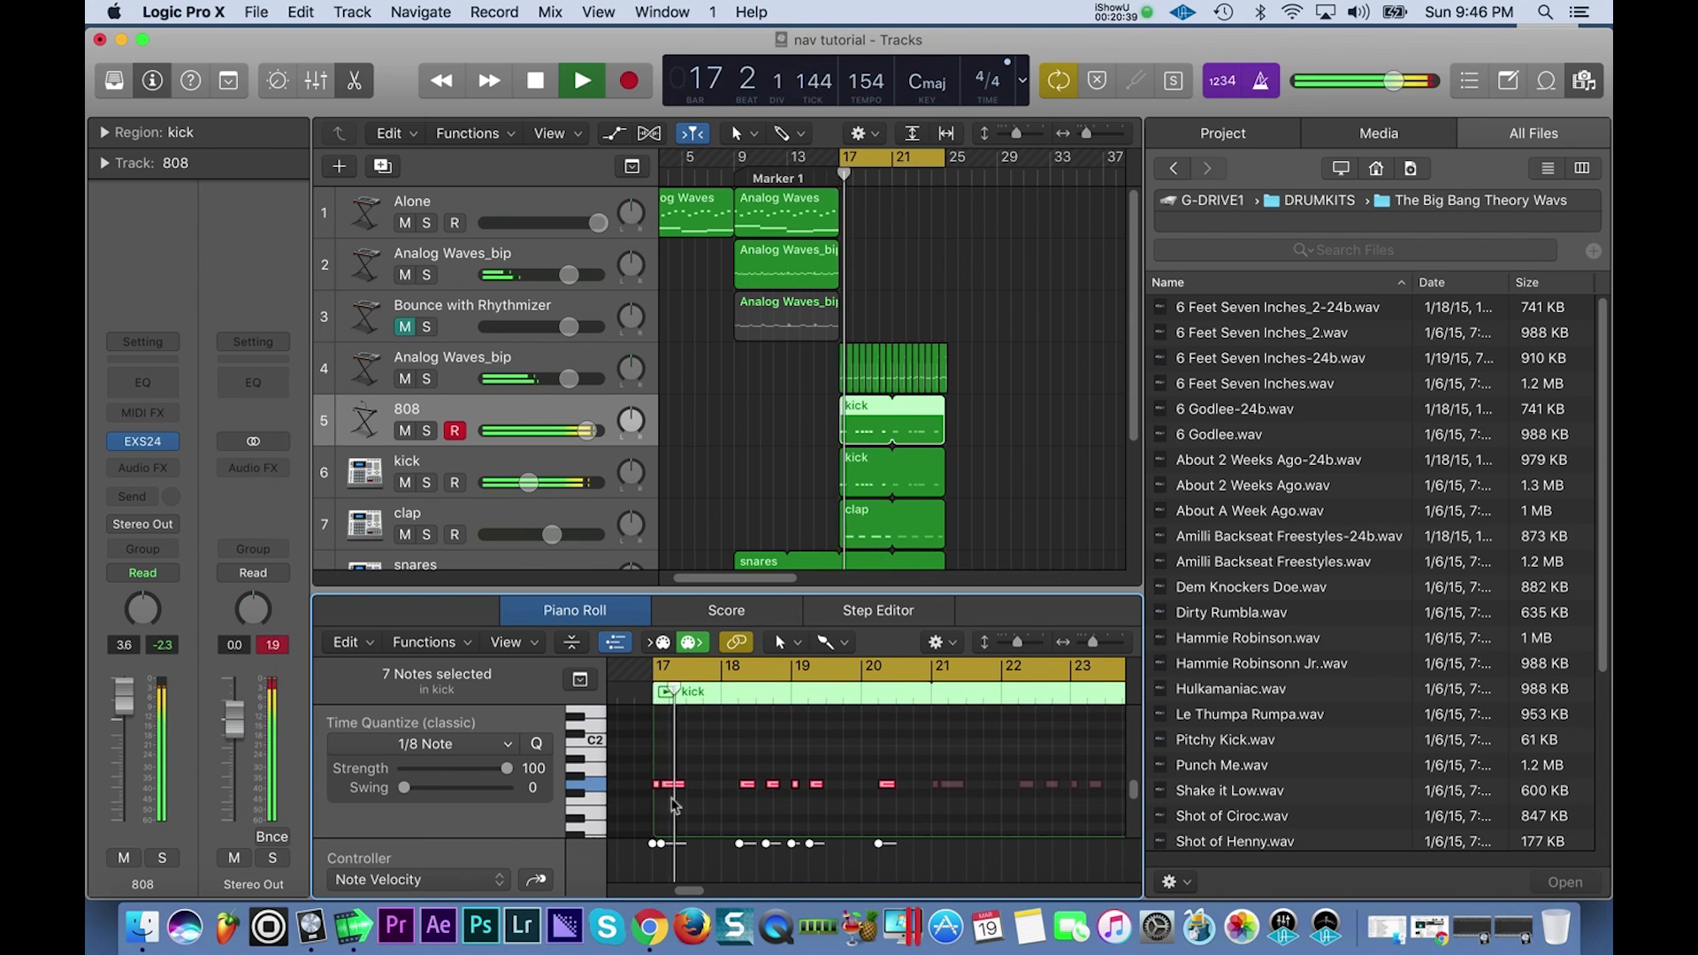
key("space")
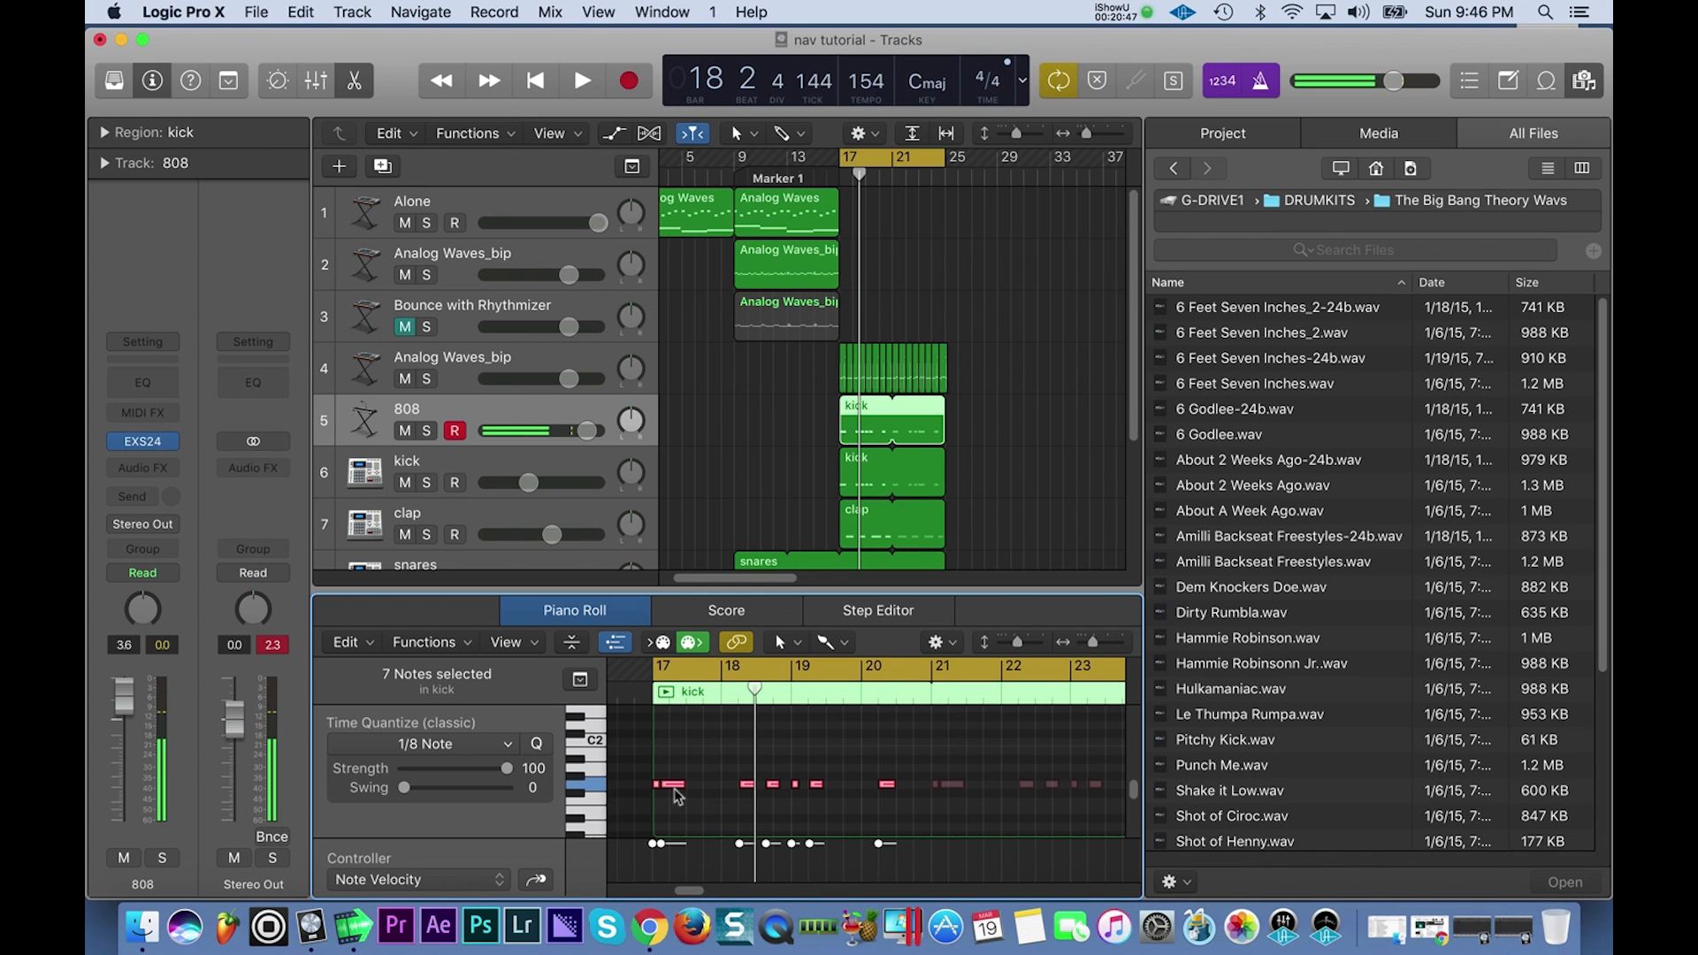
left_click_drag(673, 791, 675, 721)
key("space")
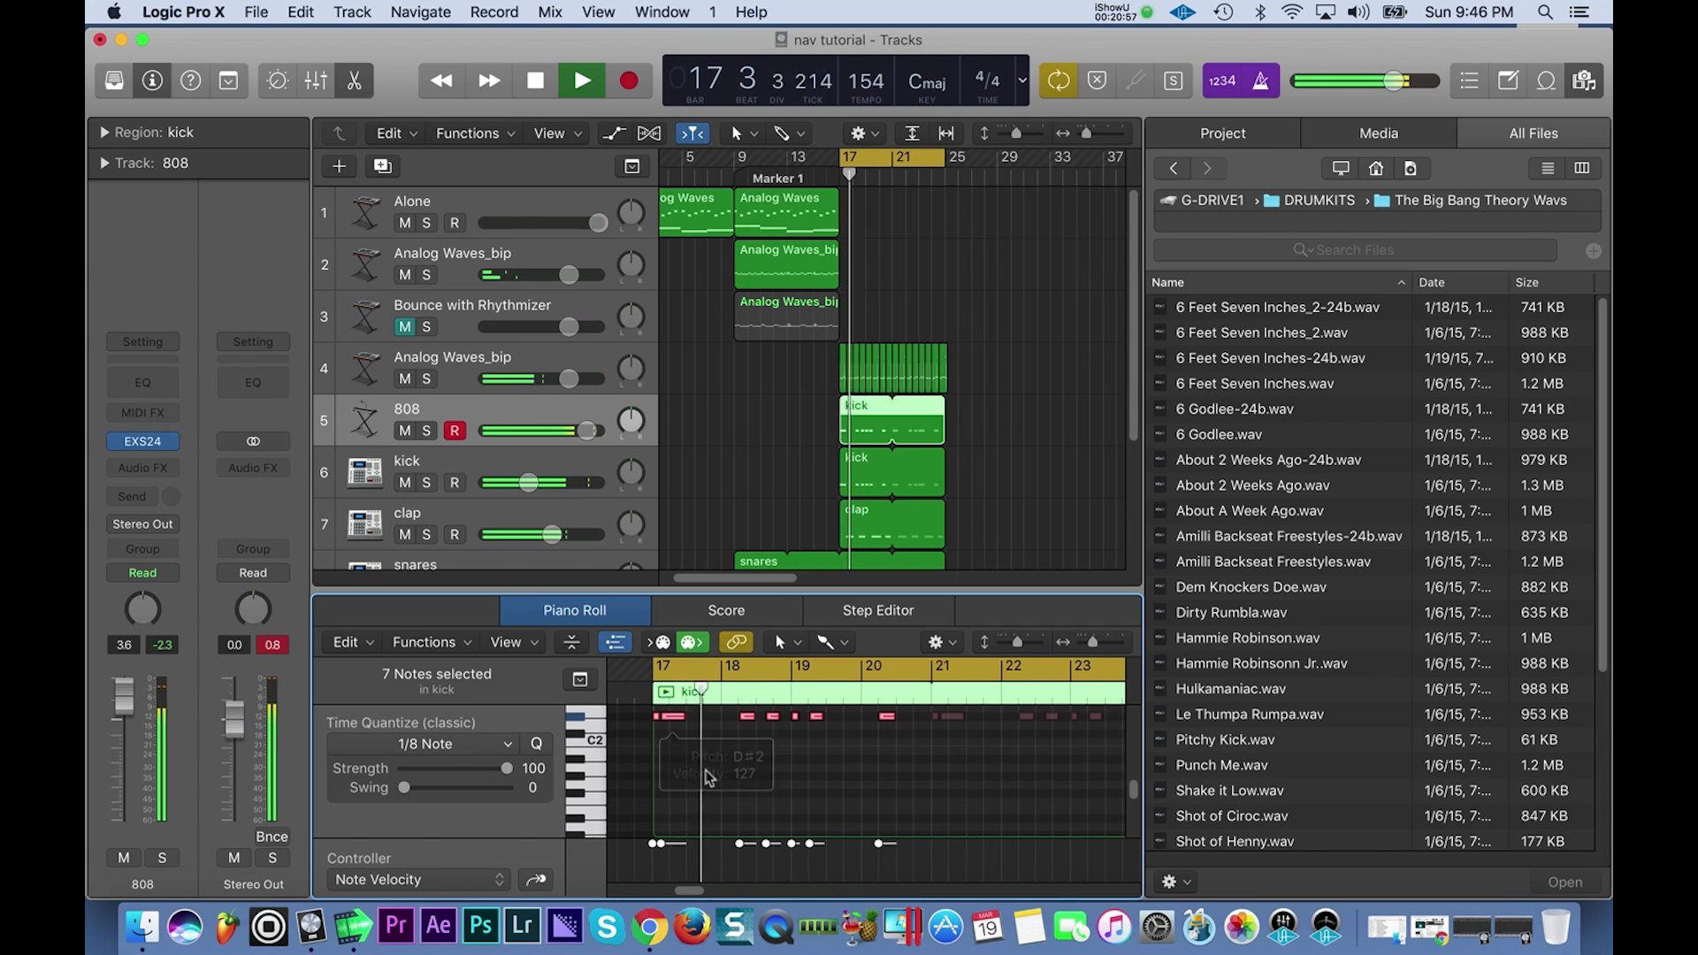
scroll(707, 774, "up", 4)
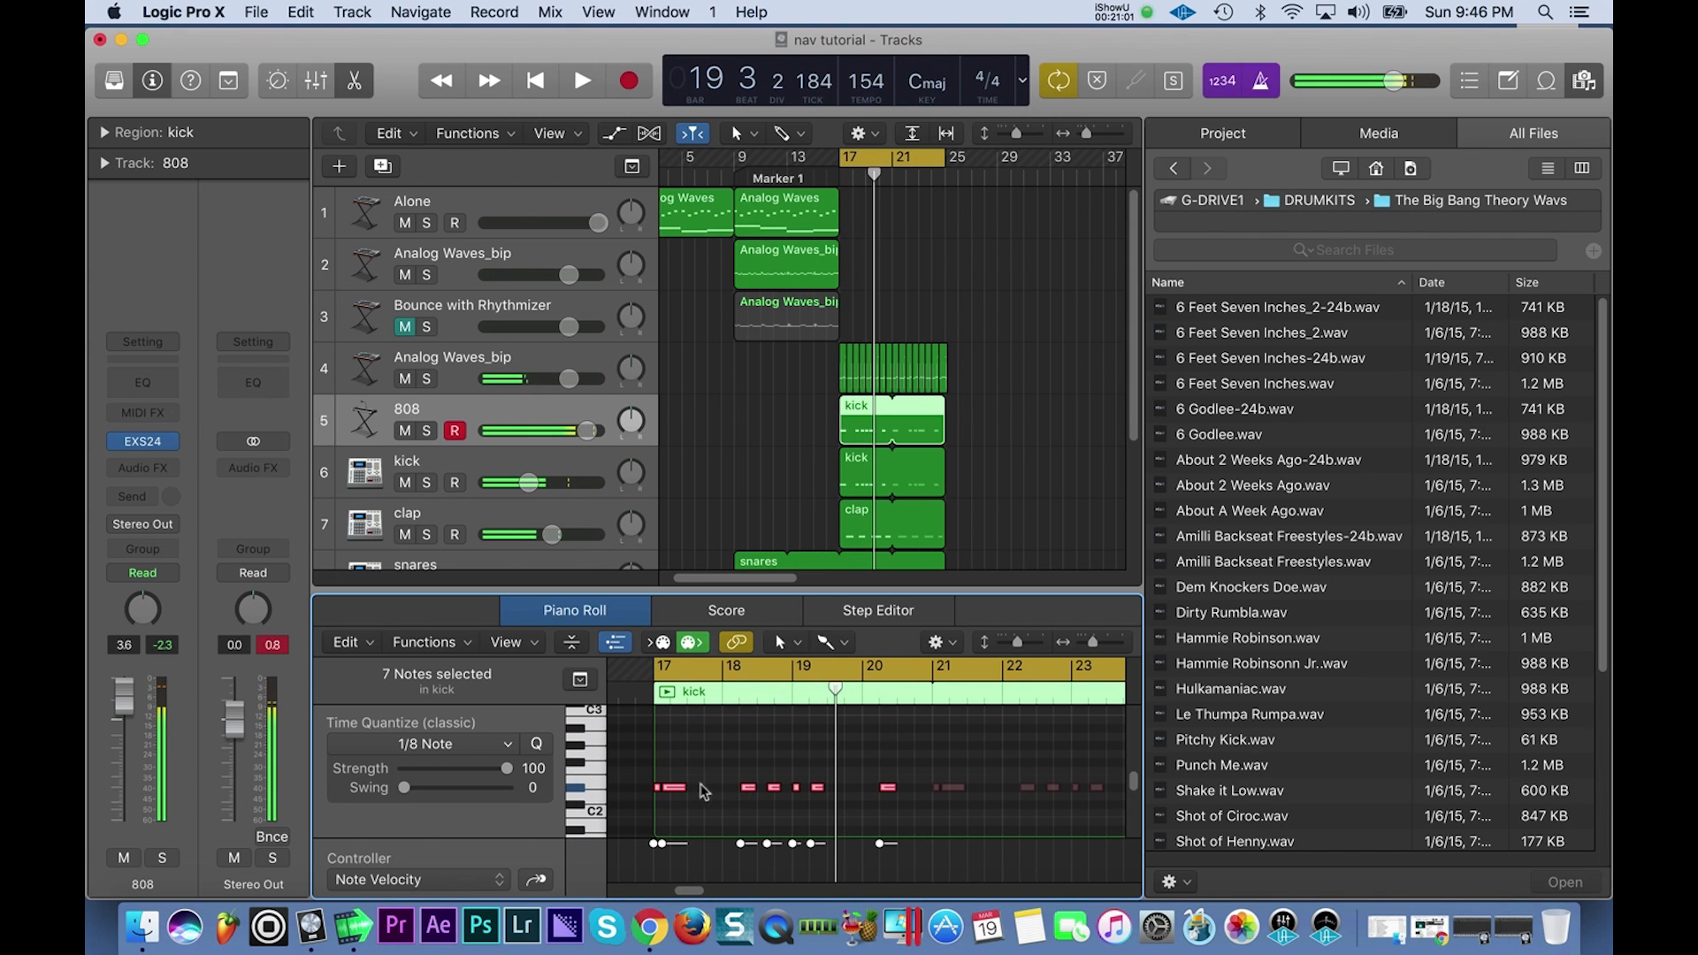
In the 808 pattern, extend the notes just after bars 17 and 19 to the next bar line and raise the bar 19 note about an octave.
left_click_drag(683, 792, 721, 789)
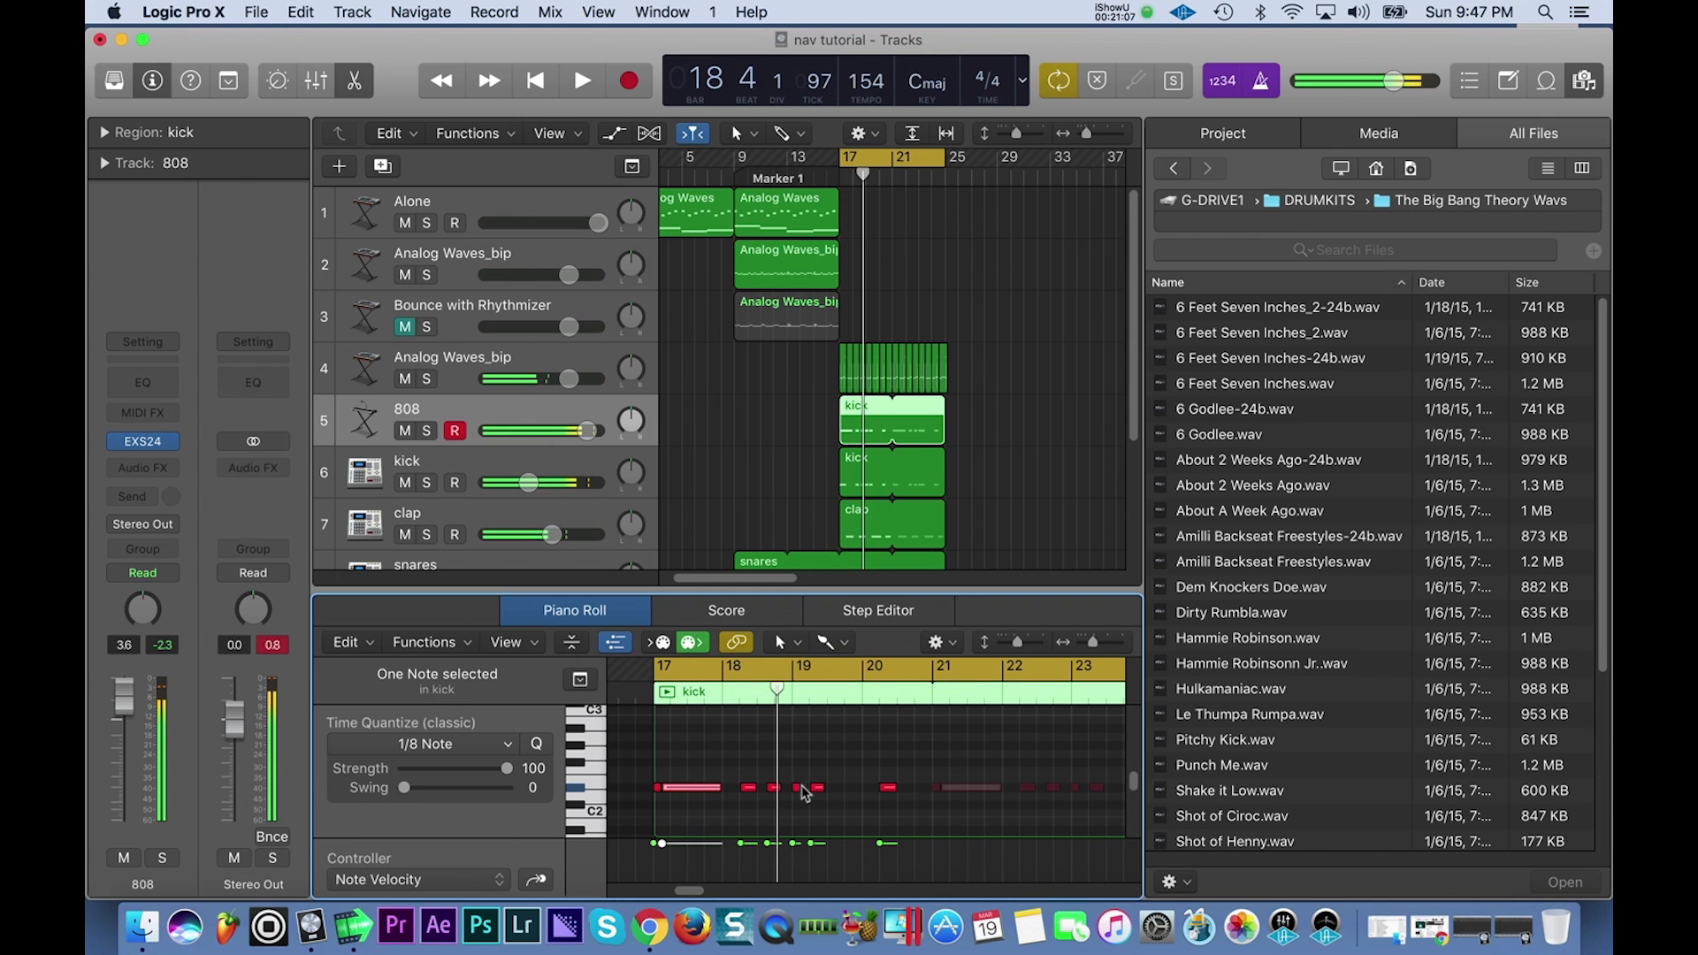
left_click_drag(798, 790, 805, 727)
scroll(798, 708, "up", 2)
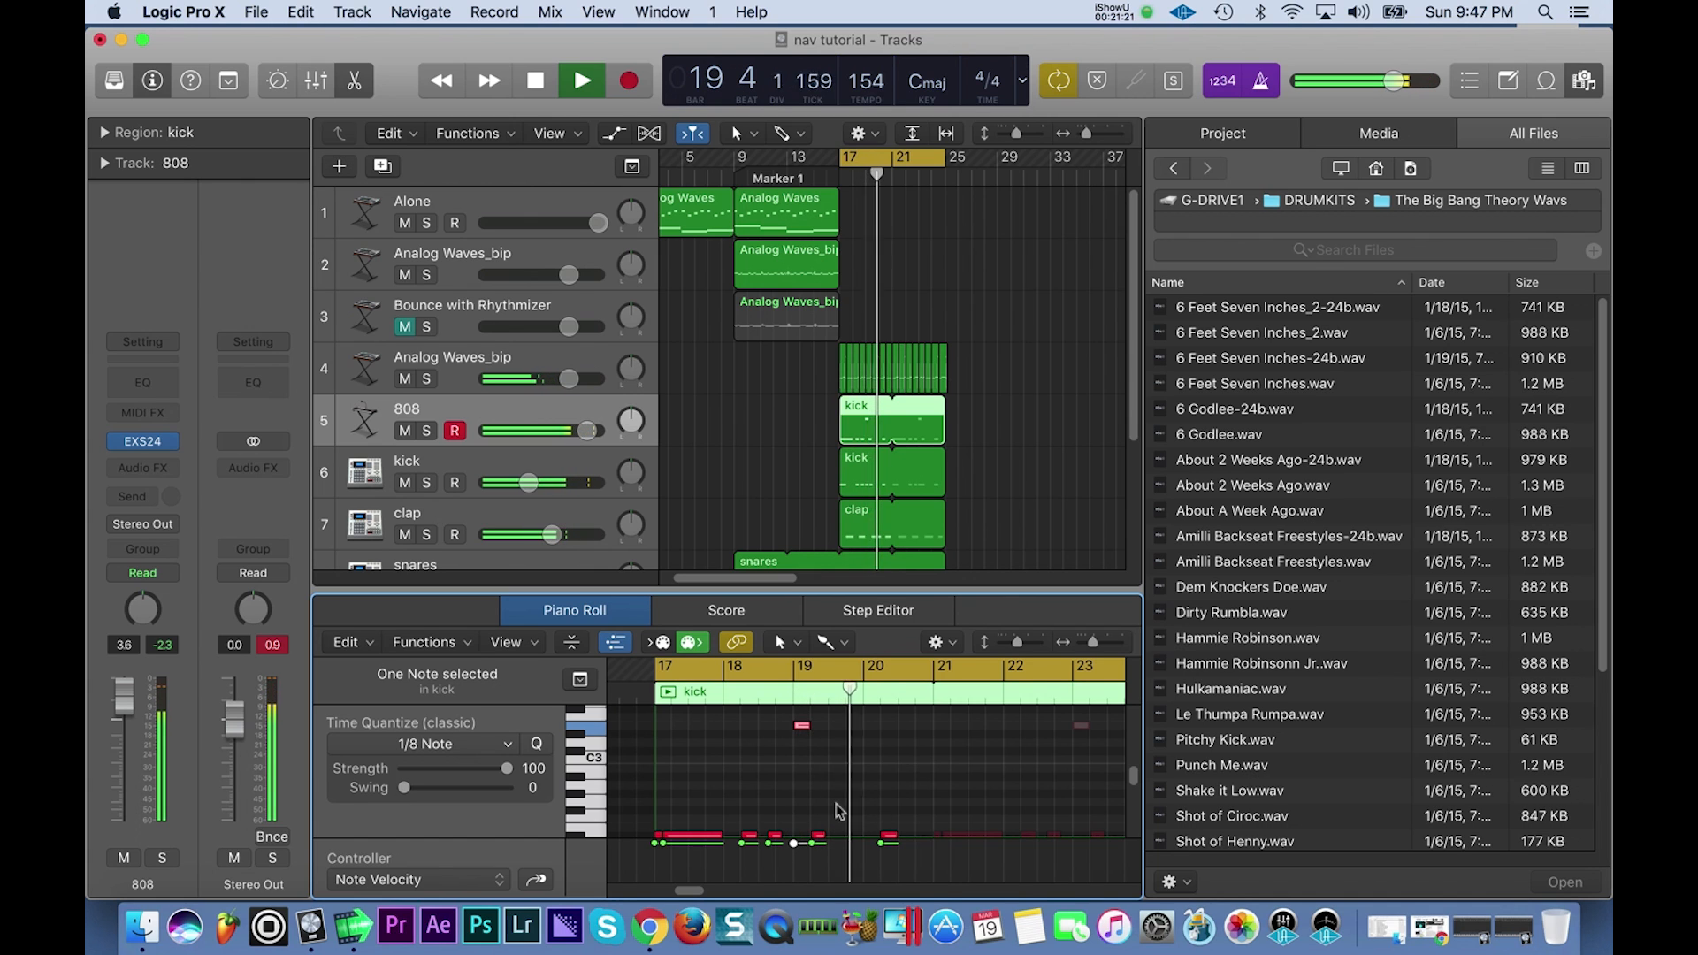
scroll(838, 811, "down", 3)
left_click_drag(824, 793, 862, 792)
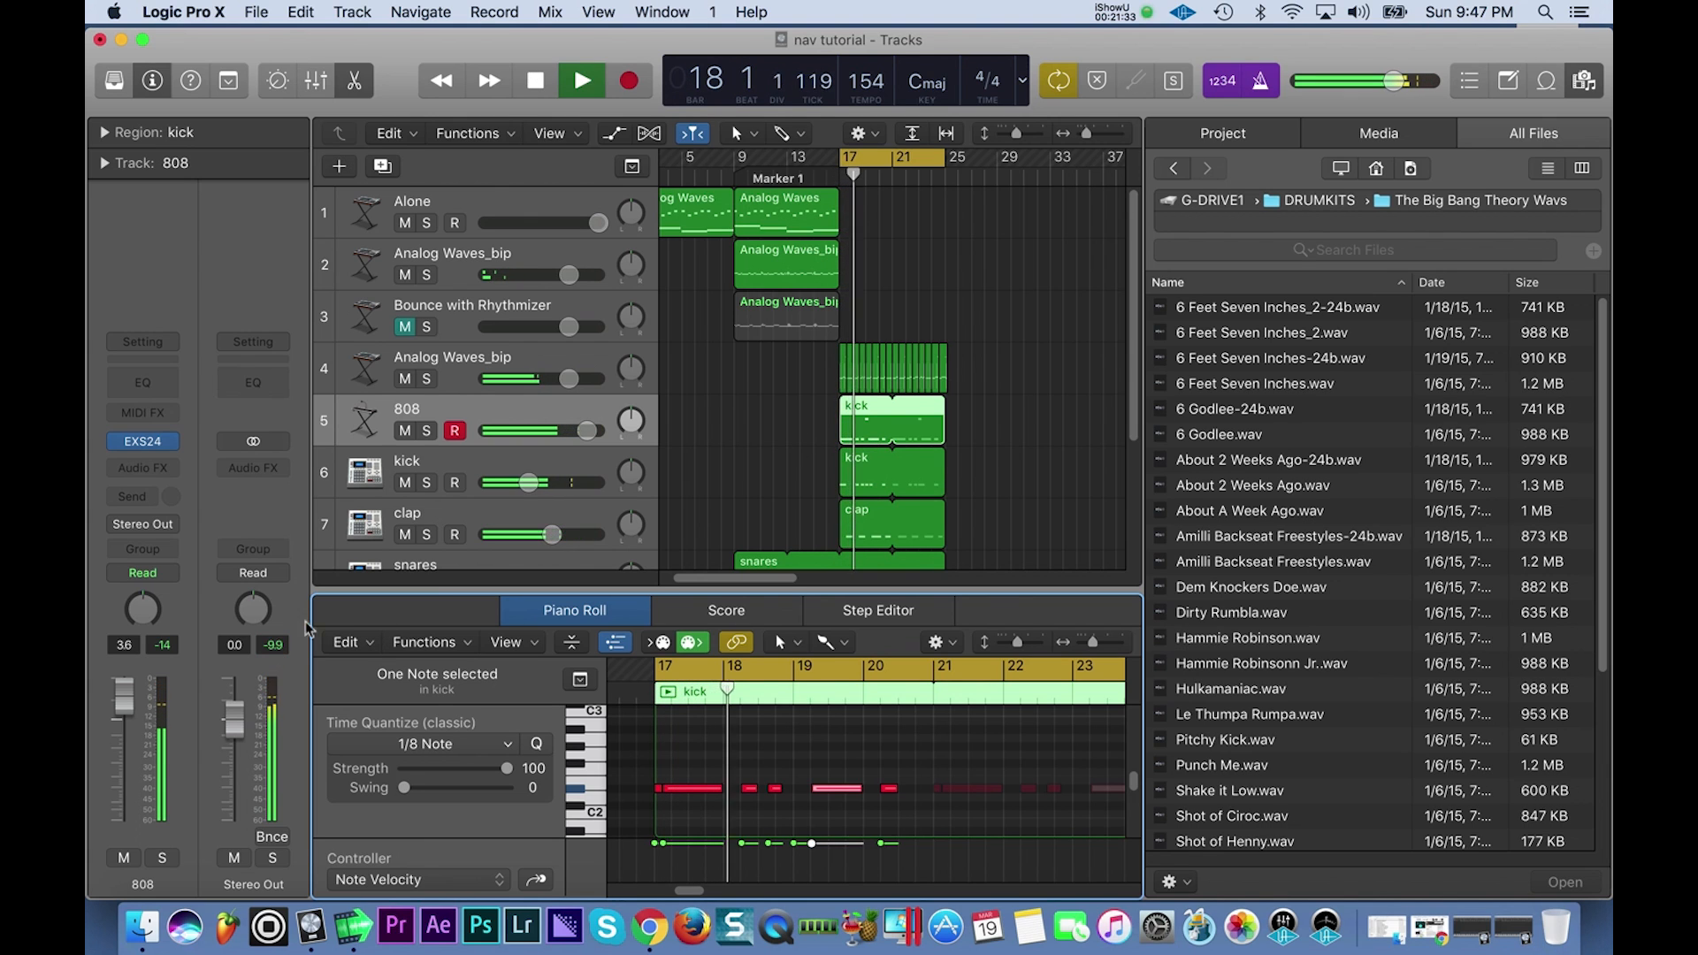
Set the 808 track's volume to 0.8 dB while listening, deselect its region and stop playback.
left_click(586, 431)
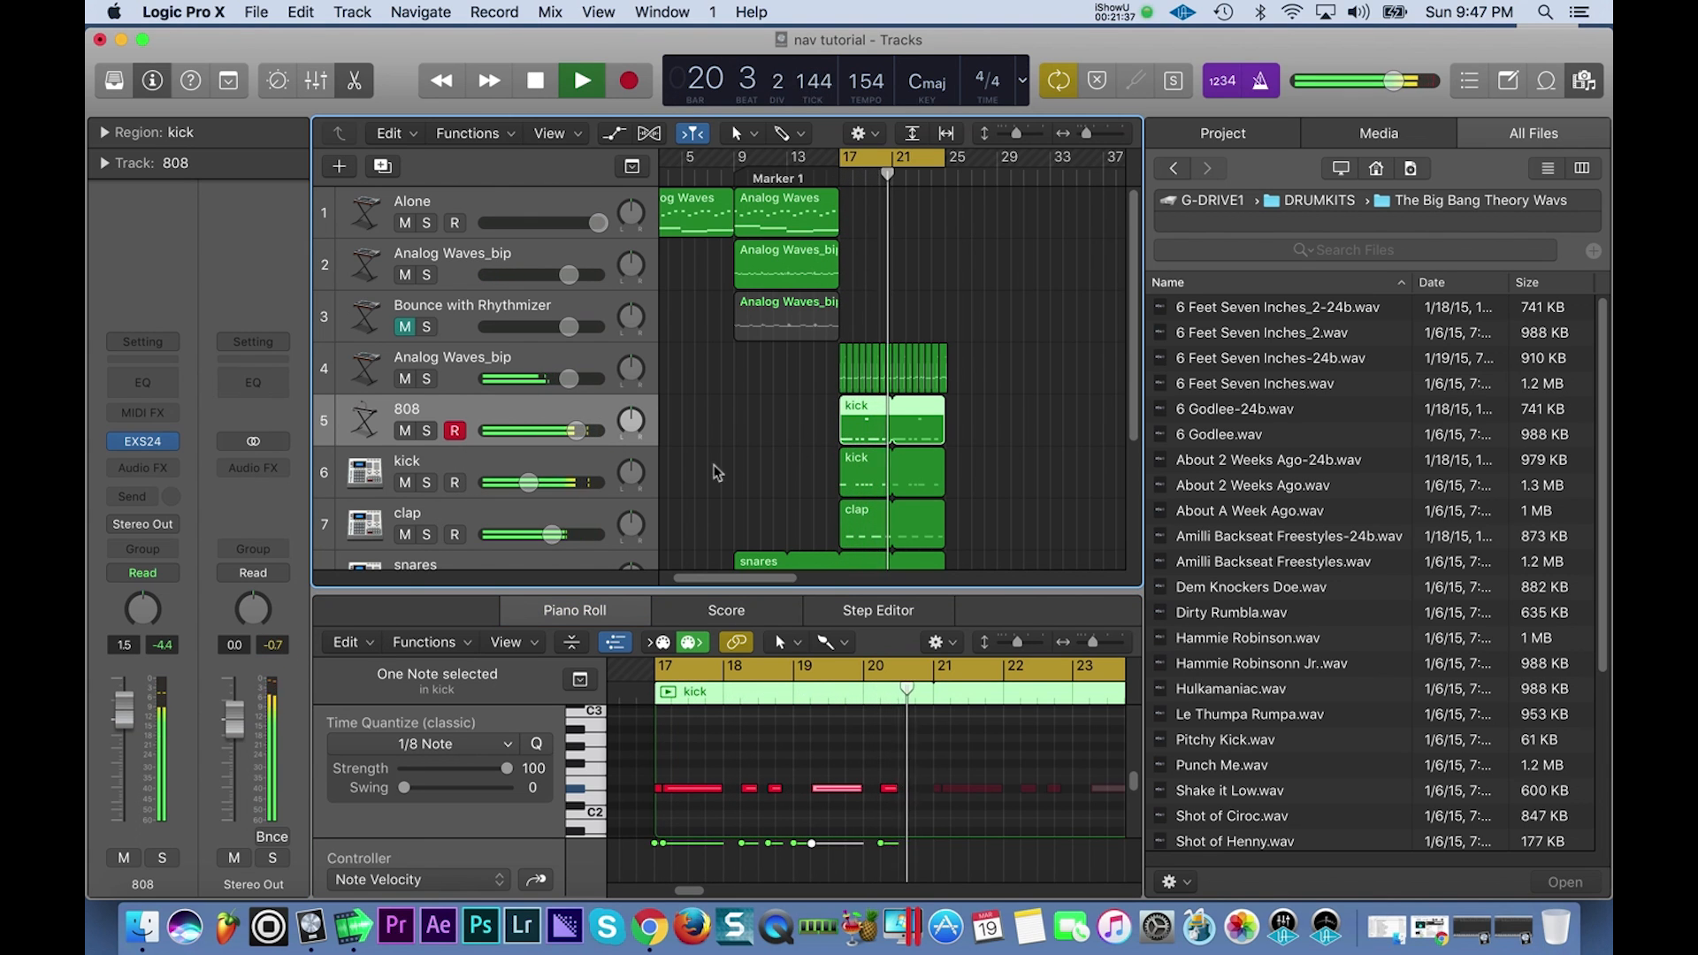
left_click_drag(576, 430, 573, 431)
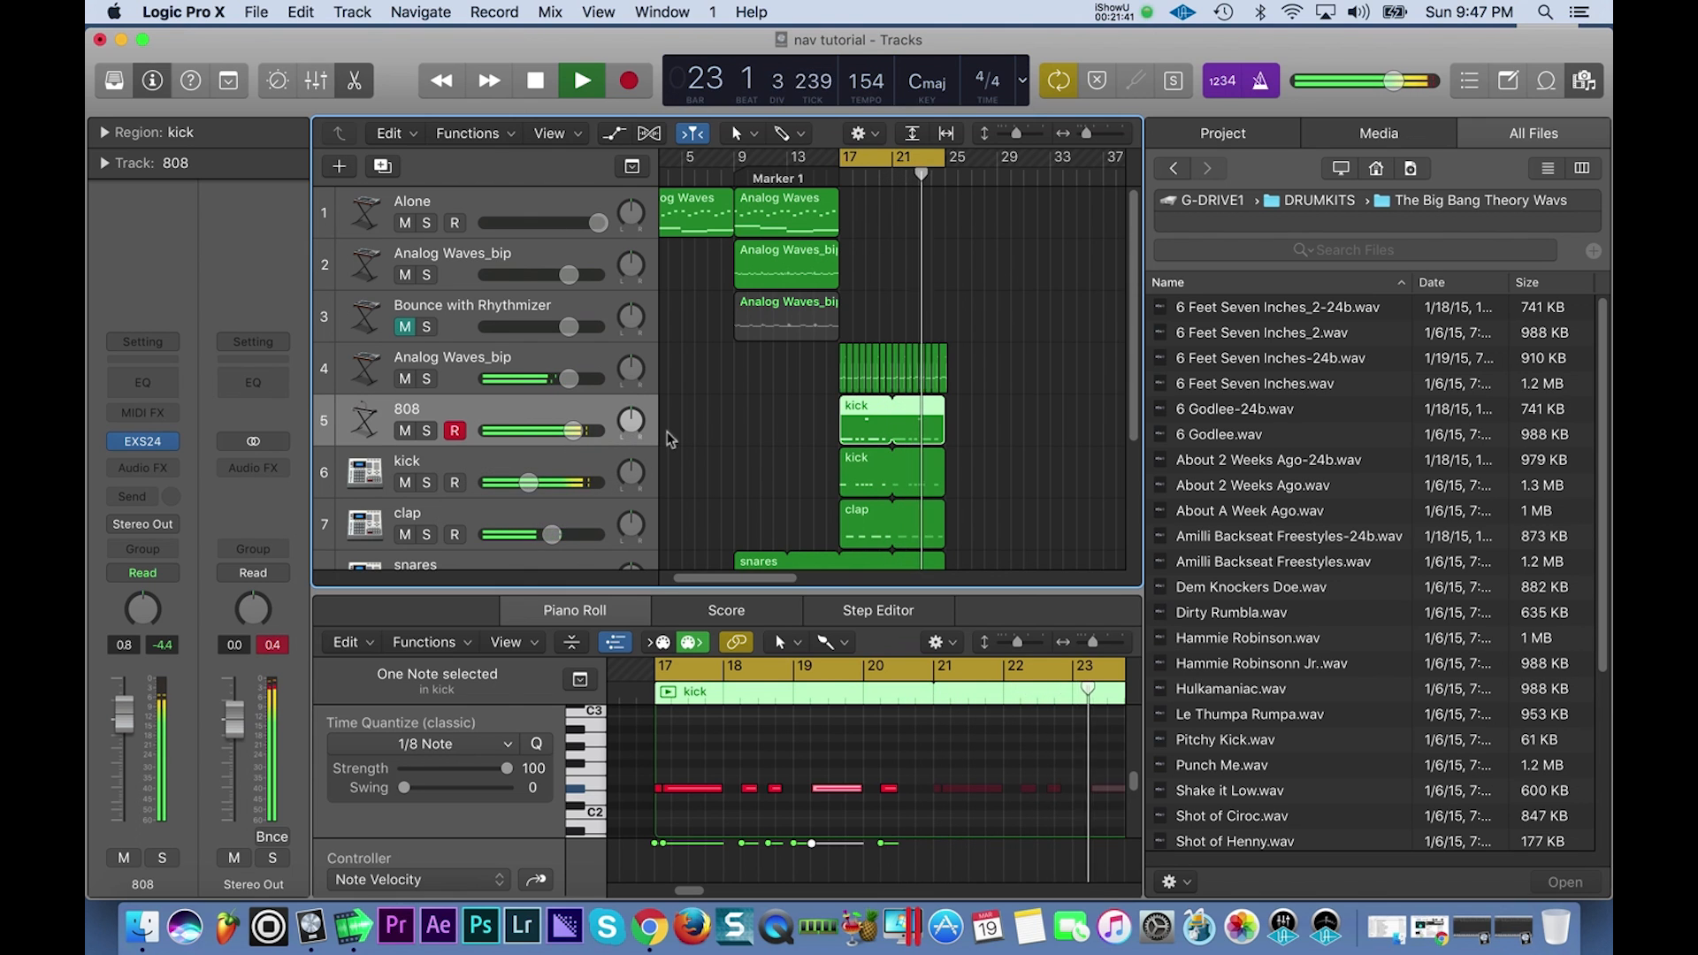
left_click(705, 427)
scroll(705, 426, "down", 1)
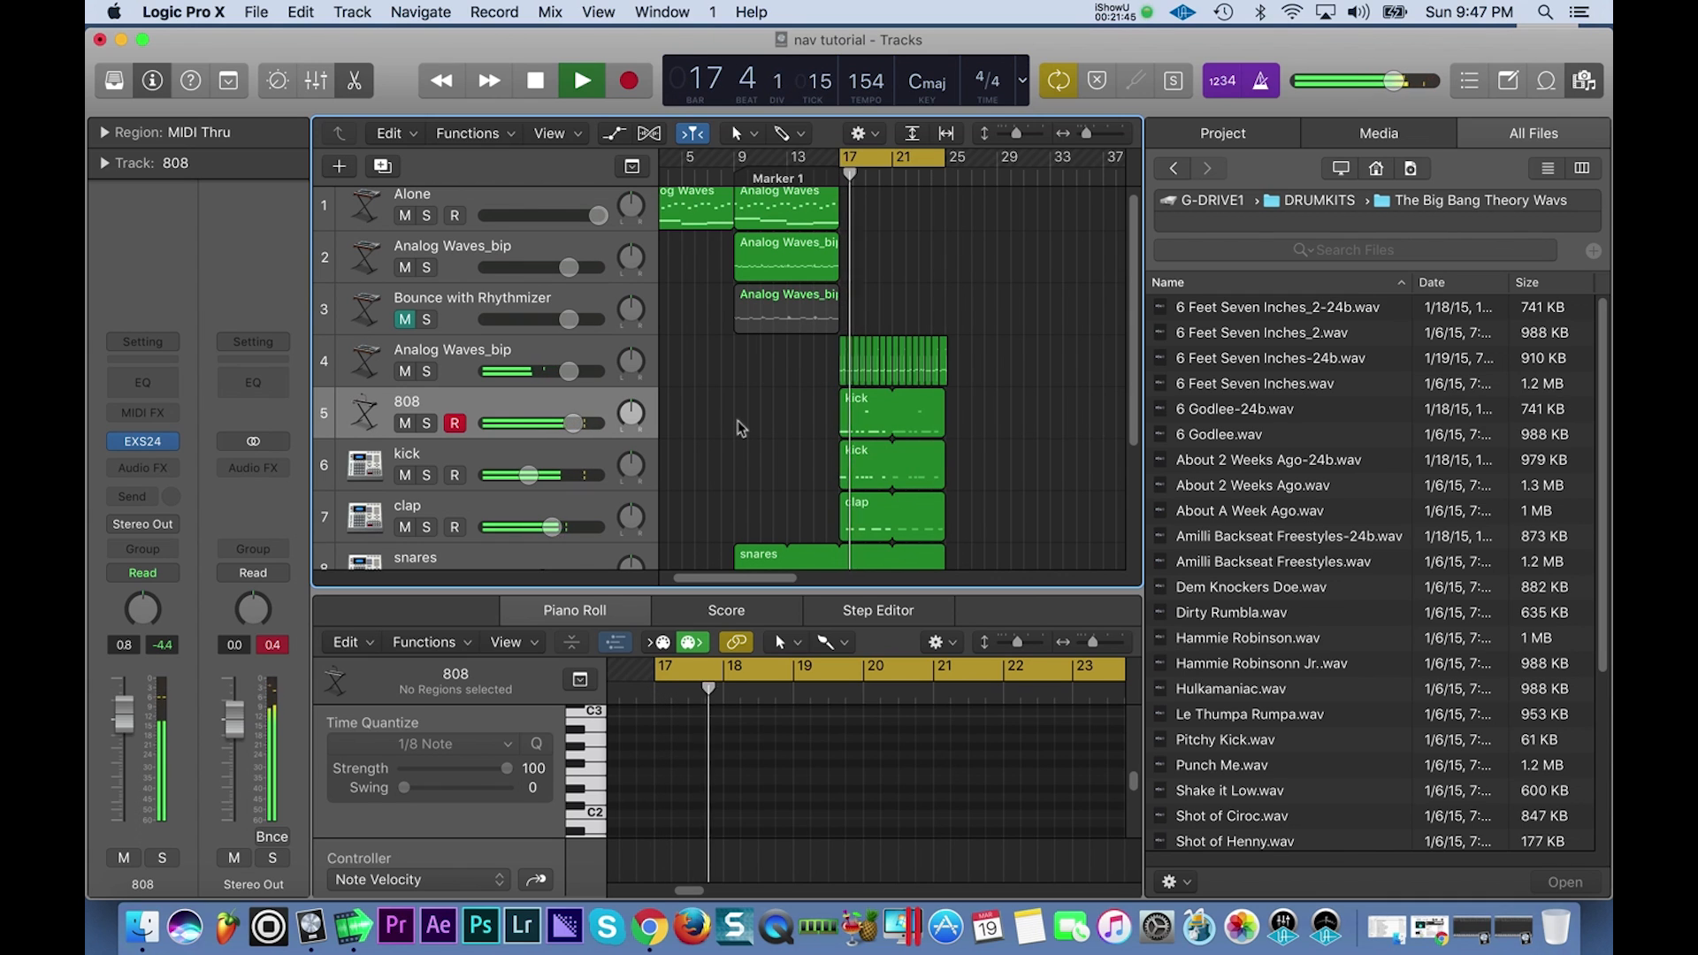
key("space")
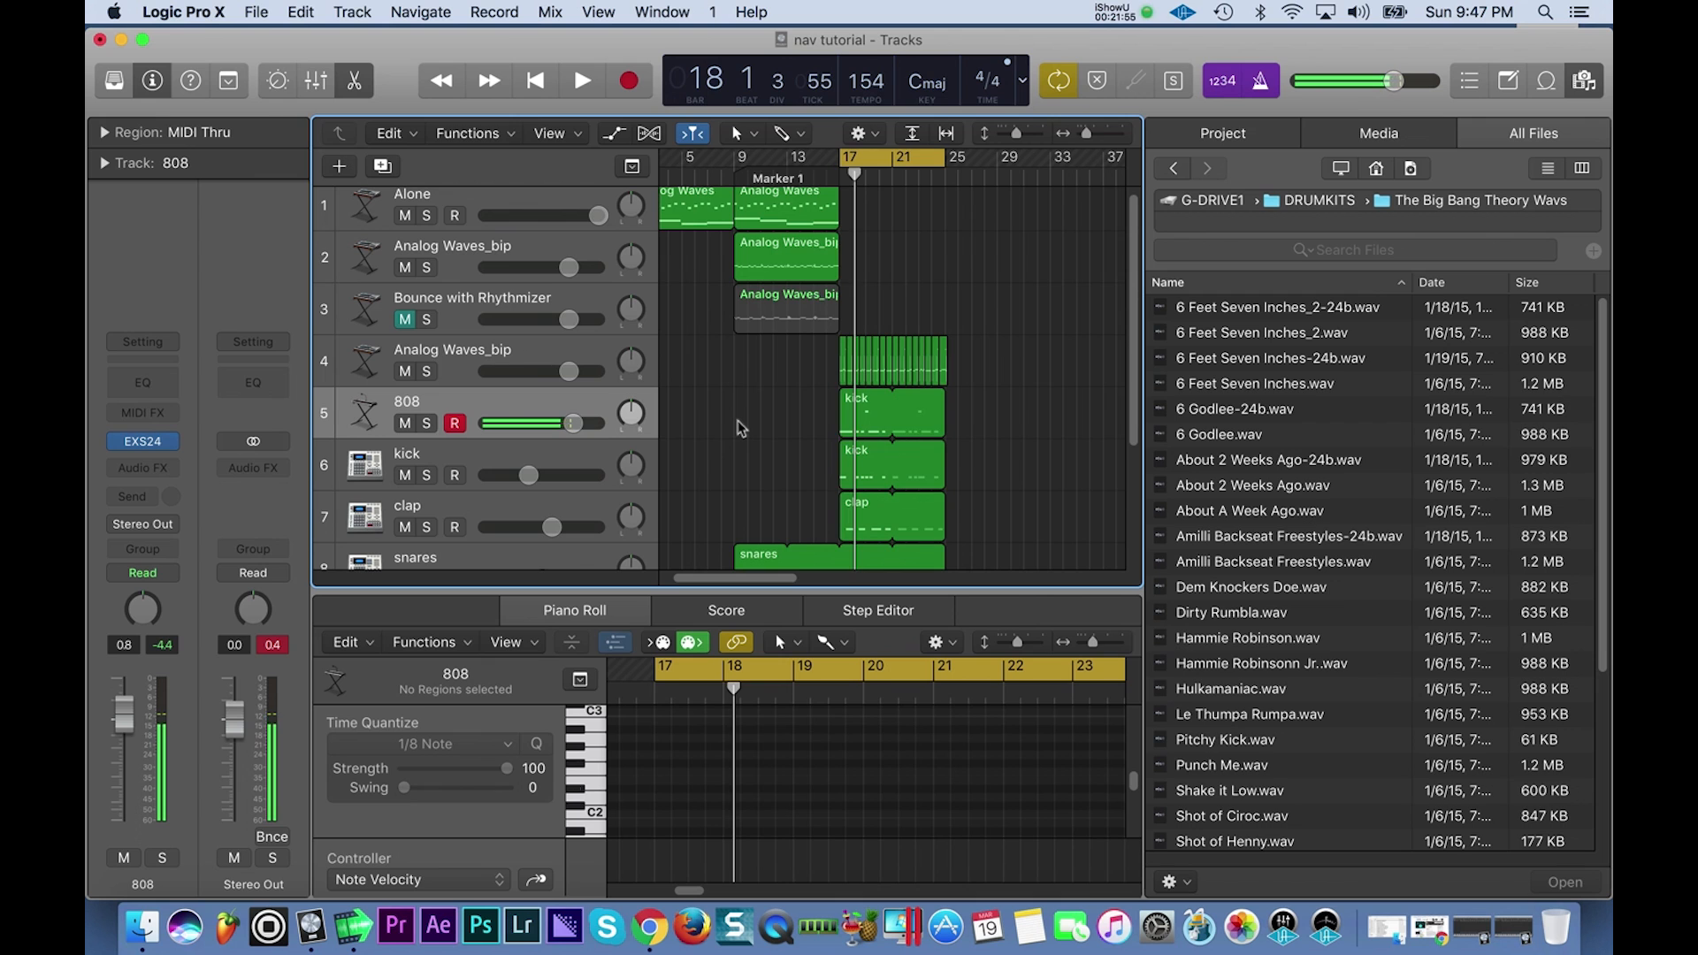
Play the arrangement, select all 16 sliced regions on track 4 and add a new audio track beneath it.
key("space")
scroll(790, 380, "down", 5)
scroll(790, 381, "up", 5)
scroll(790, 380, "down", 2)
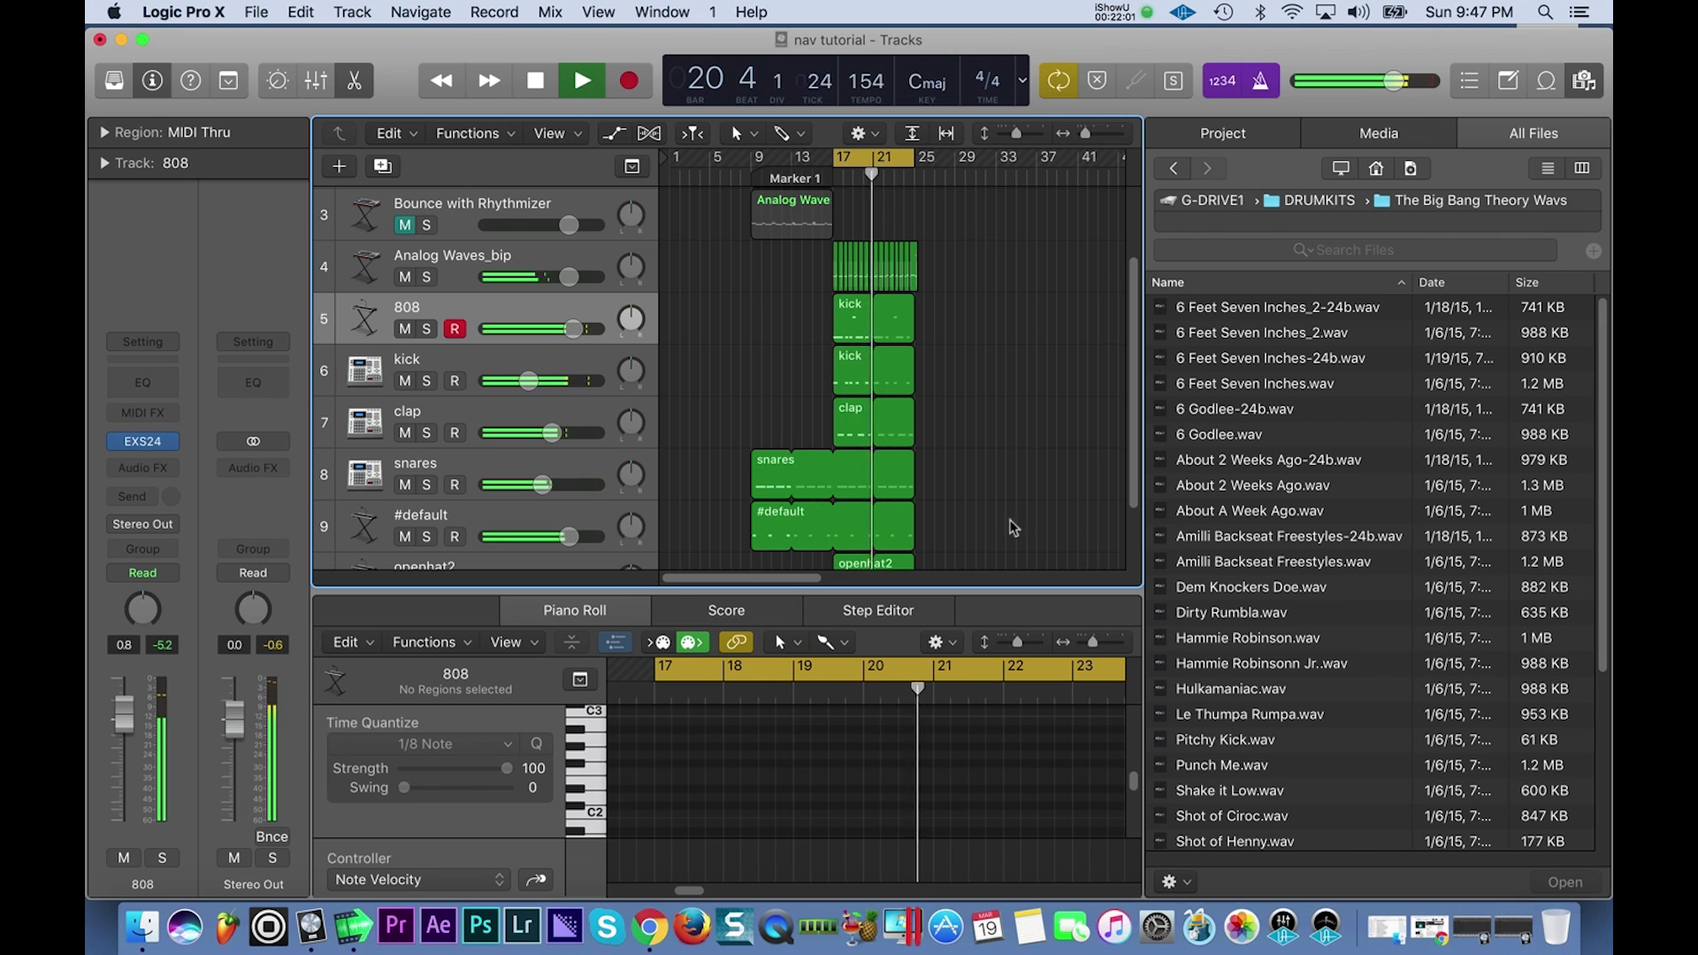
scroll(1076, 514, "down", 1)
scroll(979, 411, "up", 3)
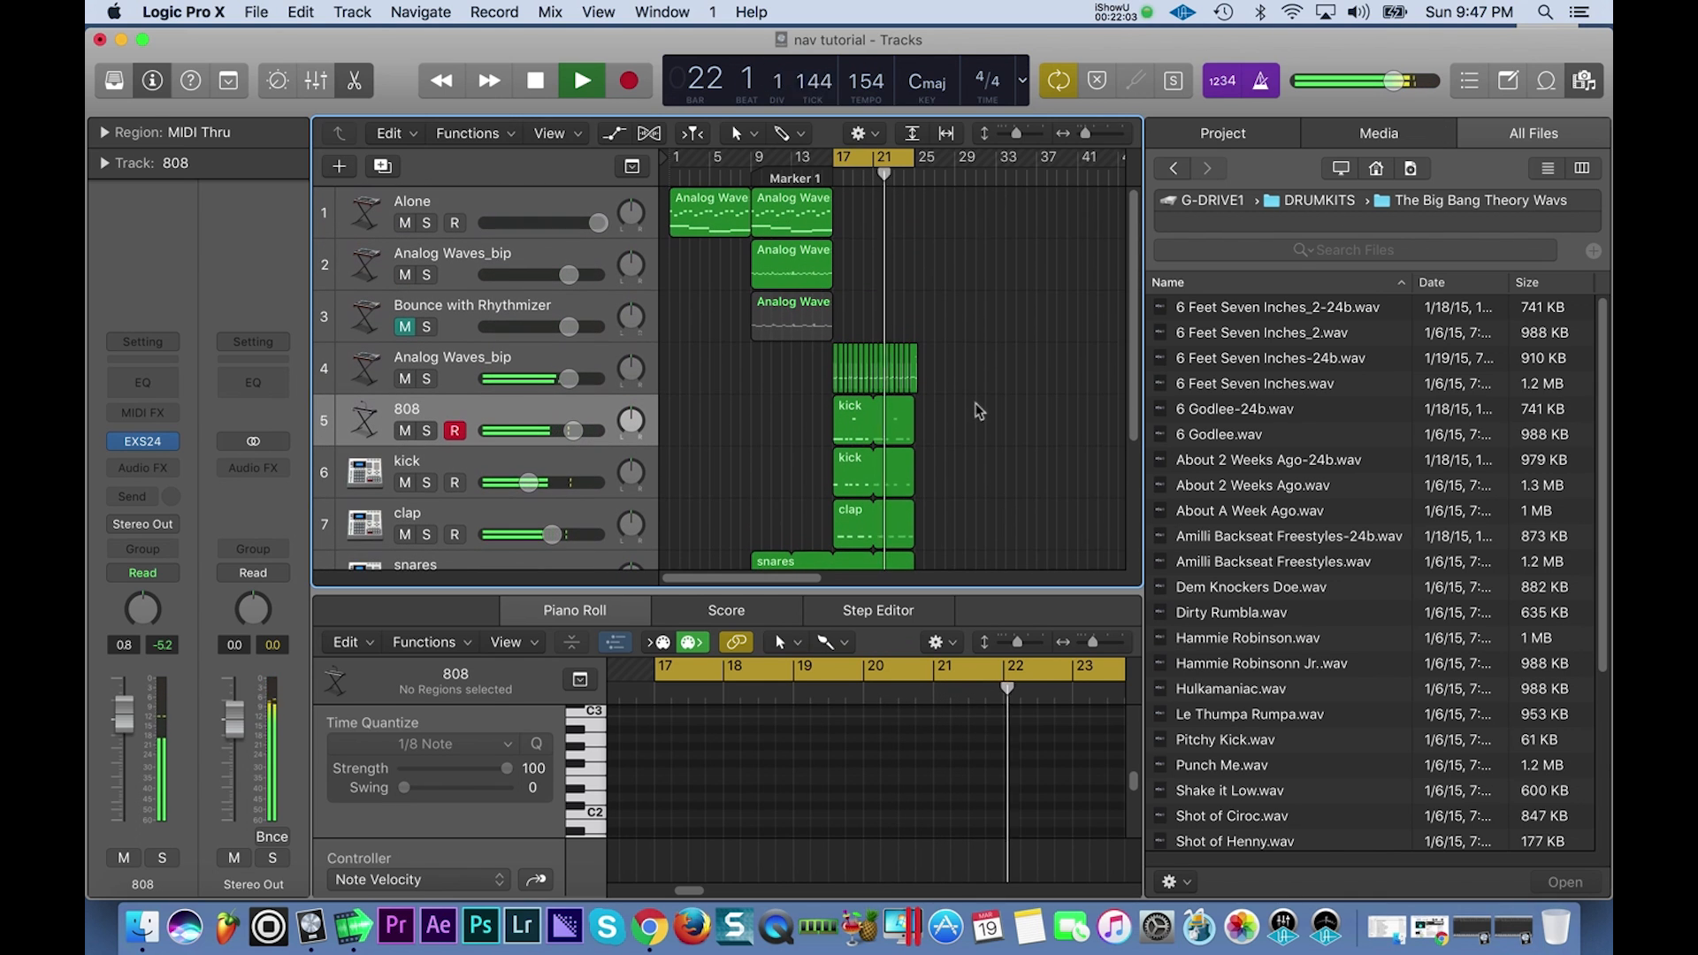
left_click_drag(953, 367, 808, 382)
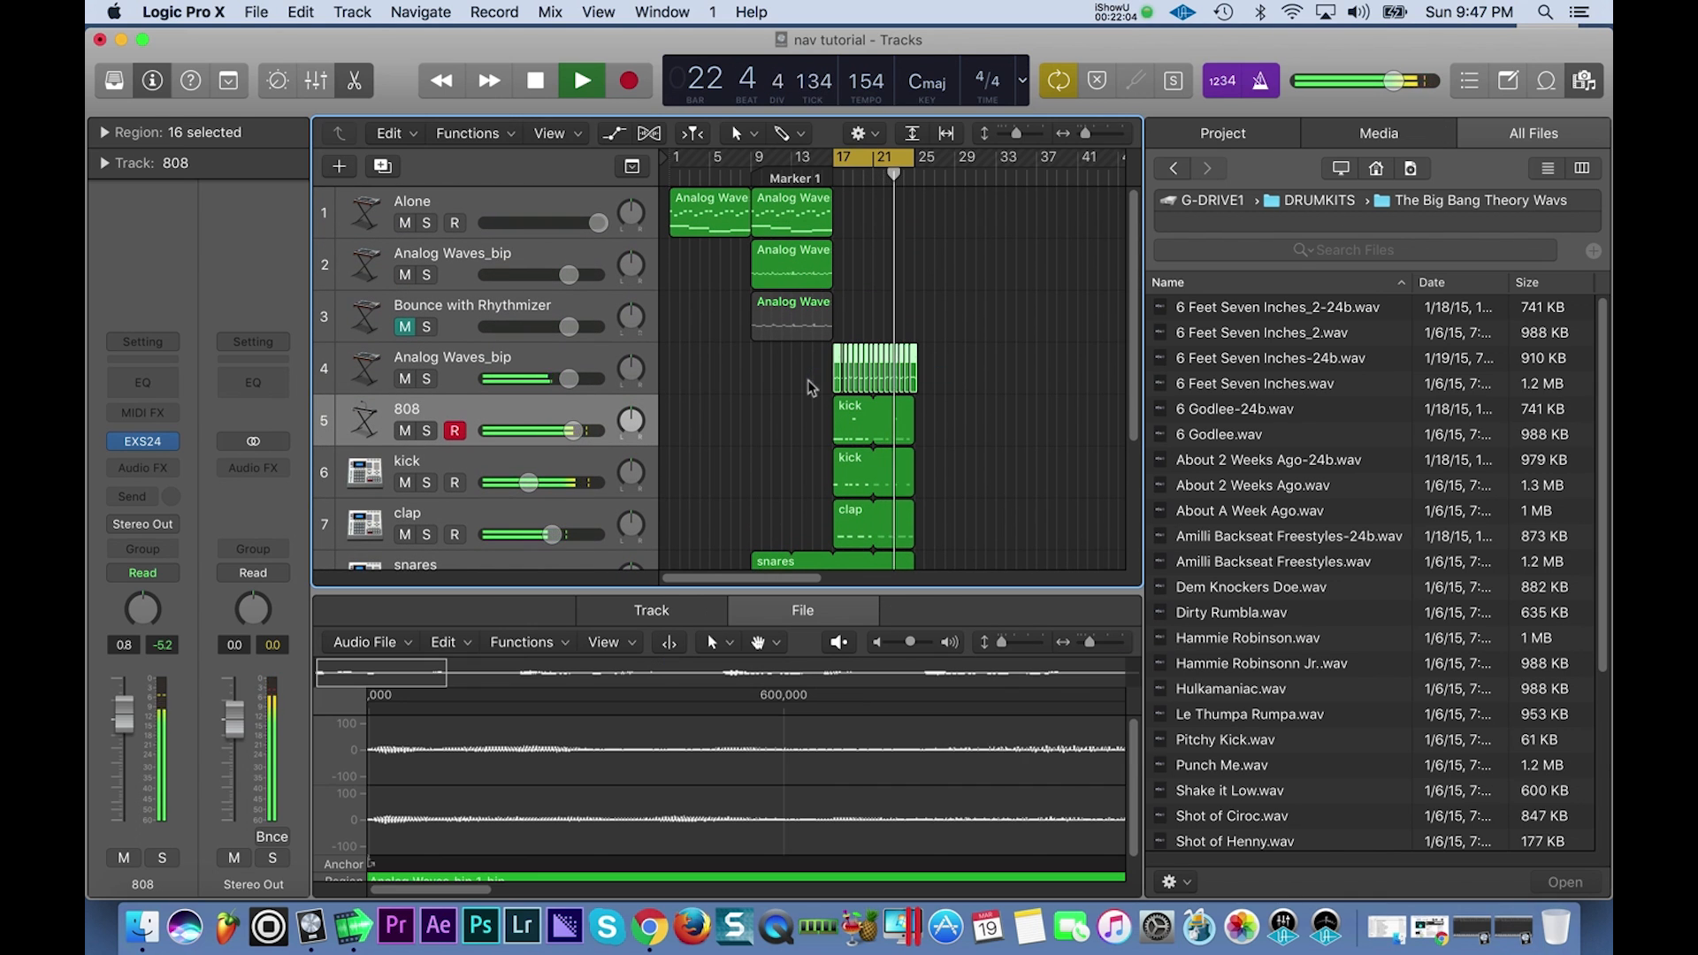
left_click(567, 365)
key("alt+super+a")
left_click(867, 369)
key("space")
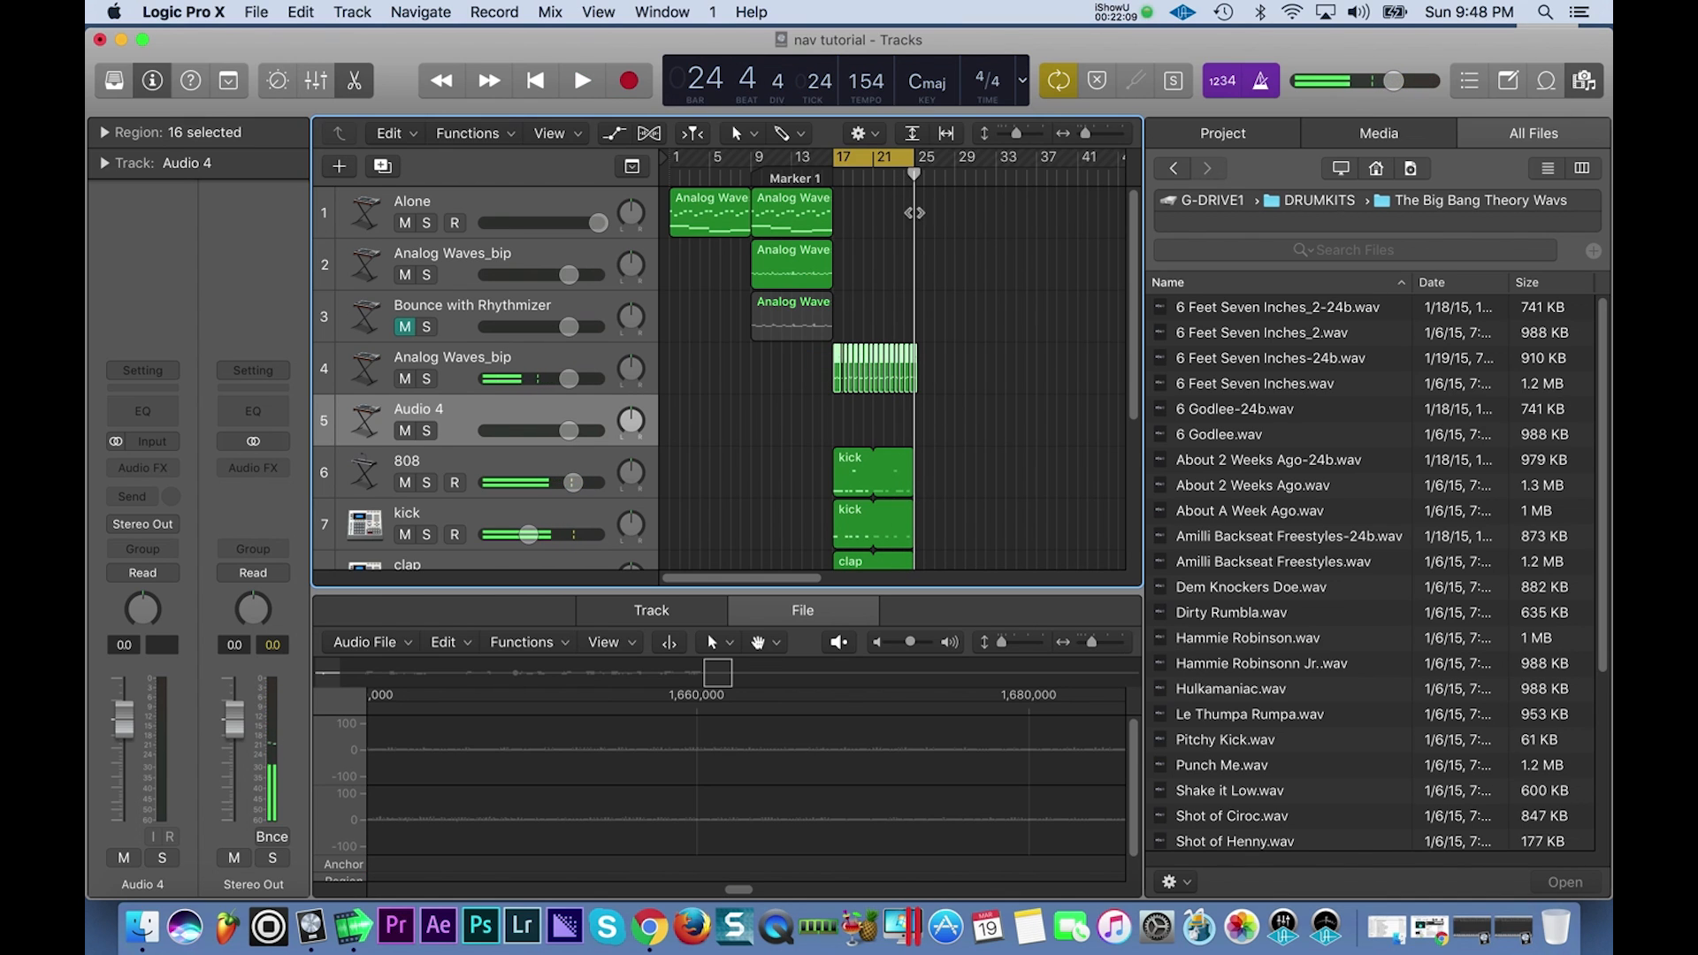
Paste the sliced Analog Waves regions onto the Audio 4 track, starting at bar 25.
left_click(916, 181)
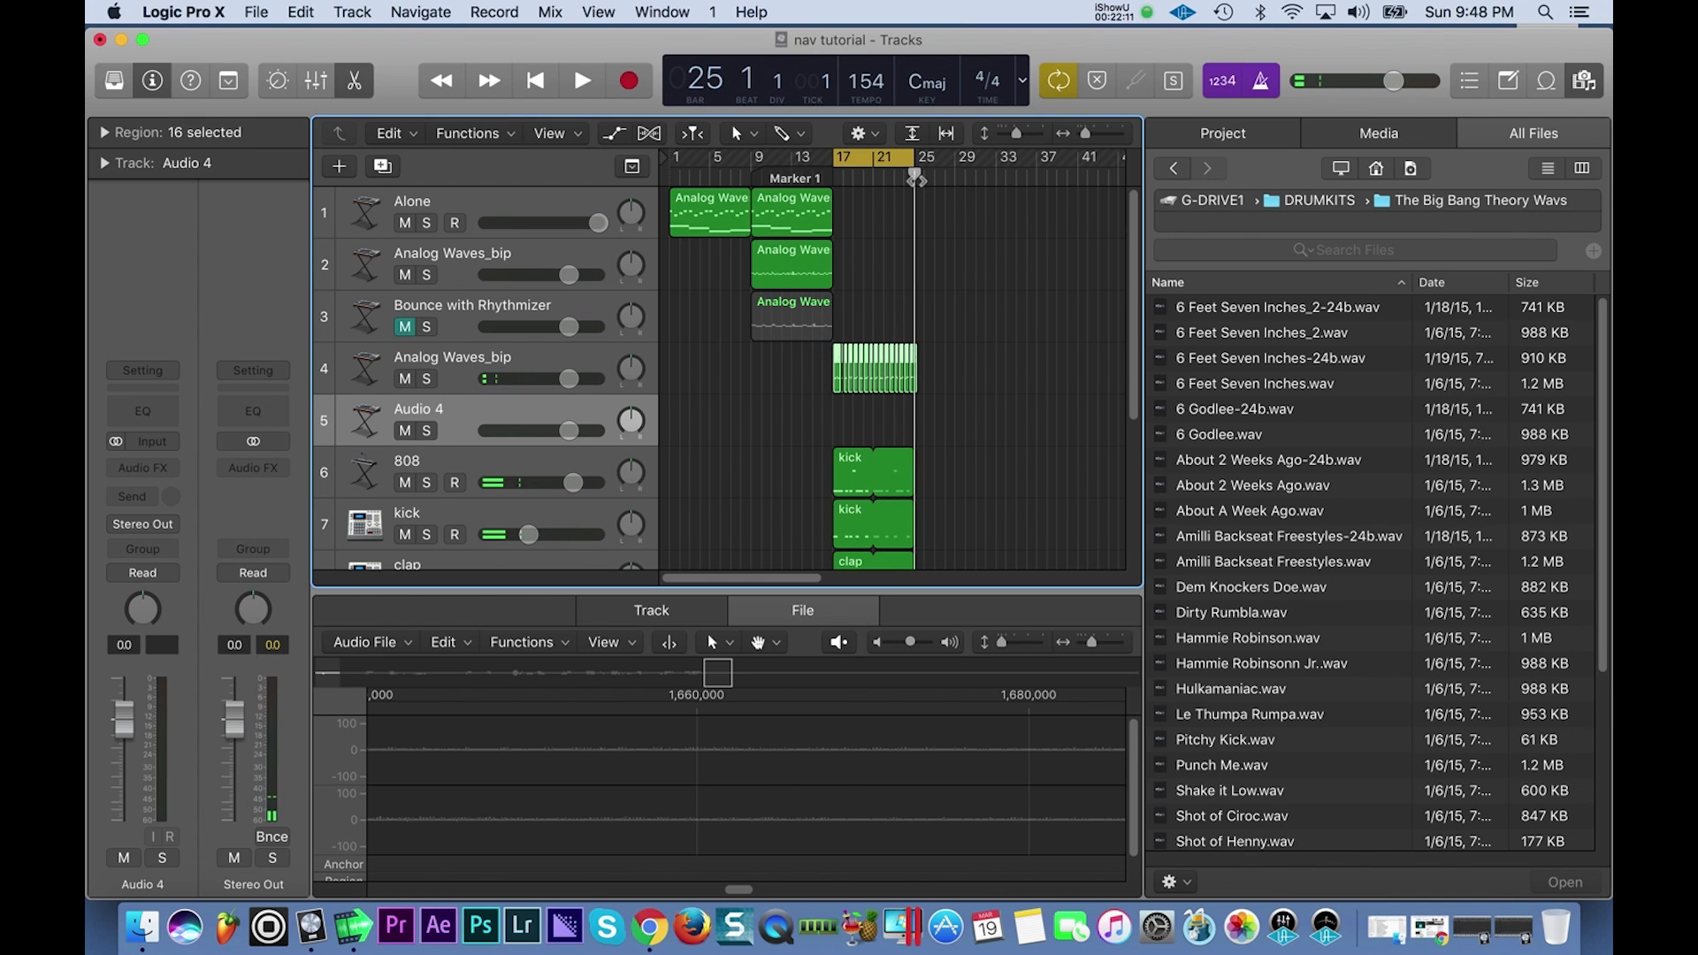
key("super+v")
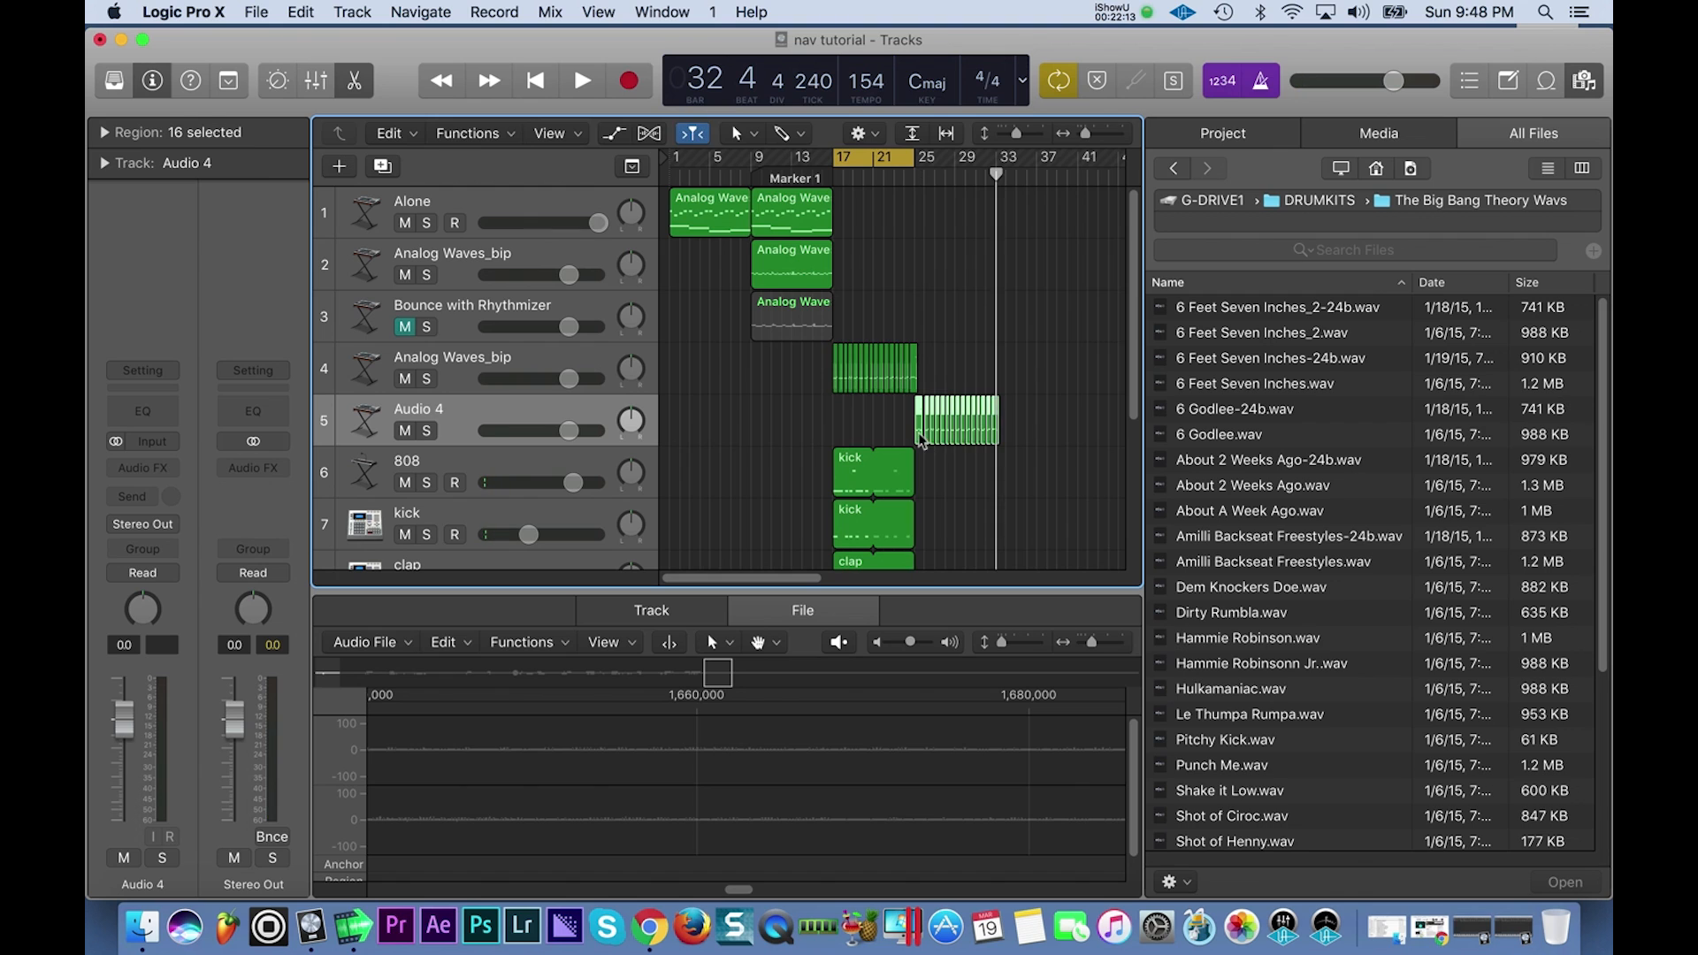
key("super+Right")
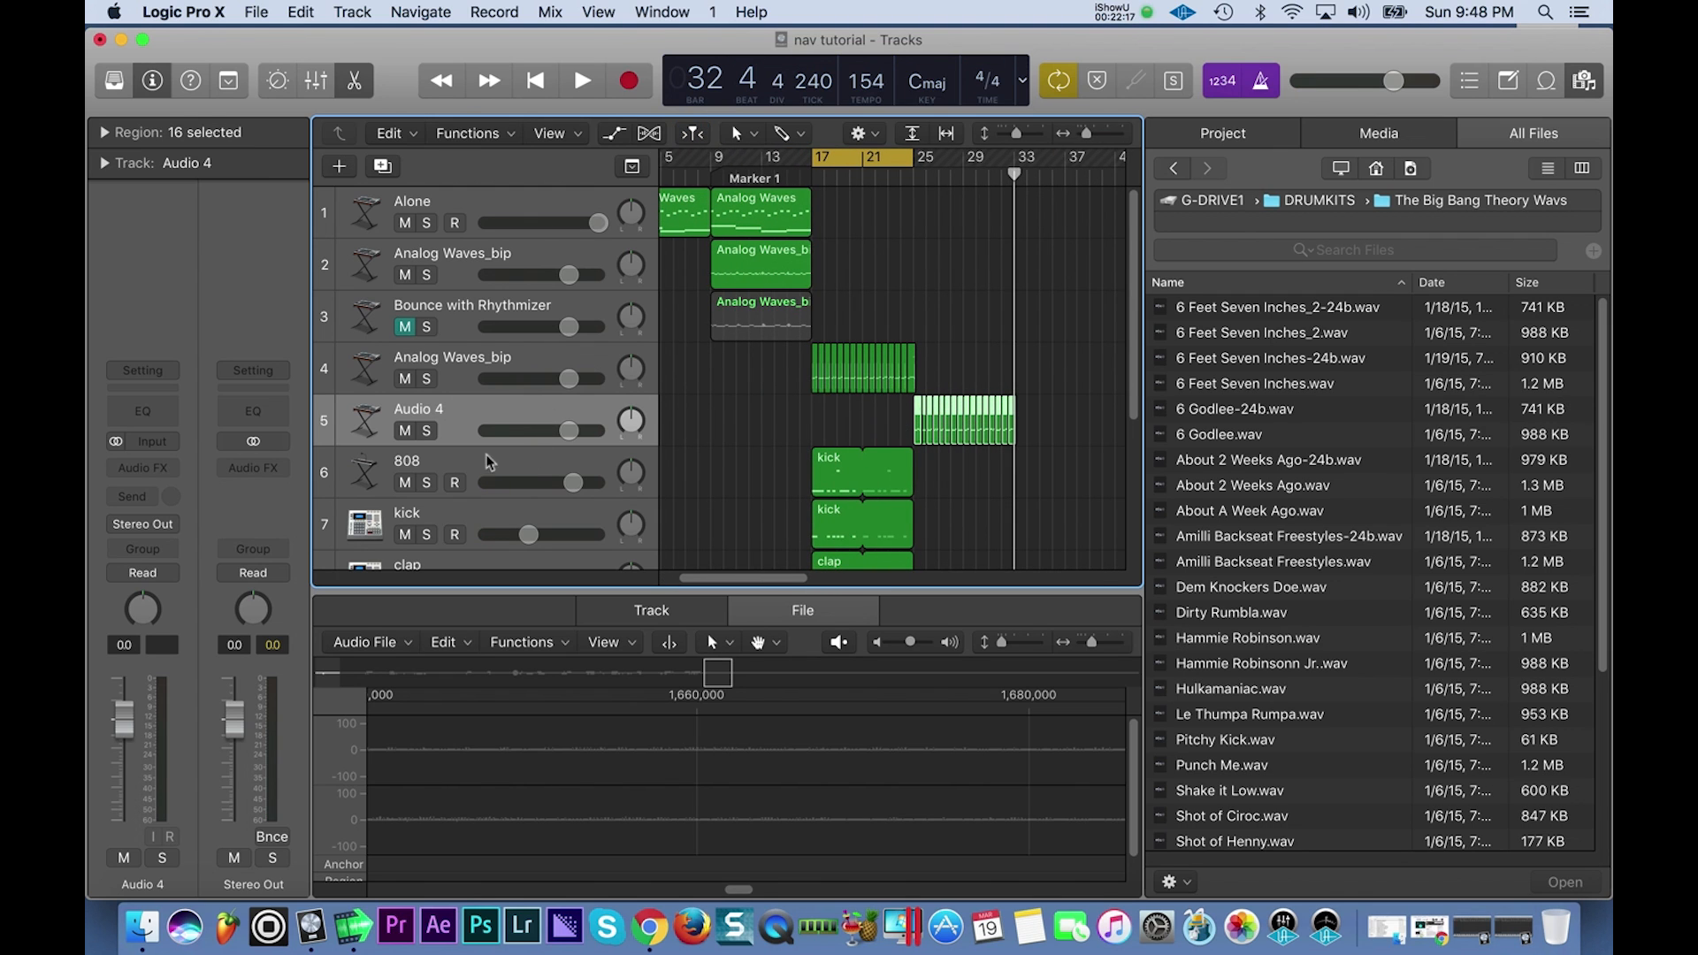
Insert the Nicky Romero Kickstart plug-in on the Audio 4 track and choose the third ducking curve in its upper row.
left_click(485, 416)
left_click(142, 467)
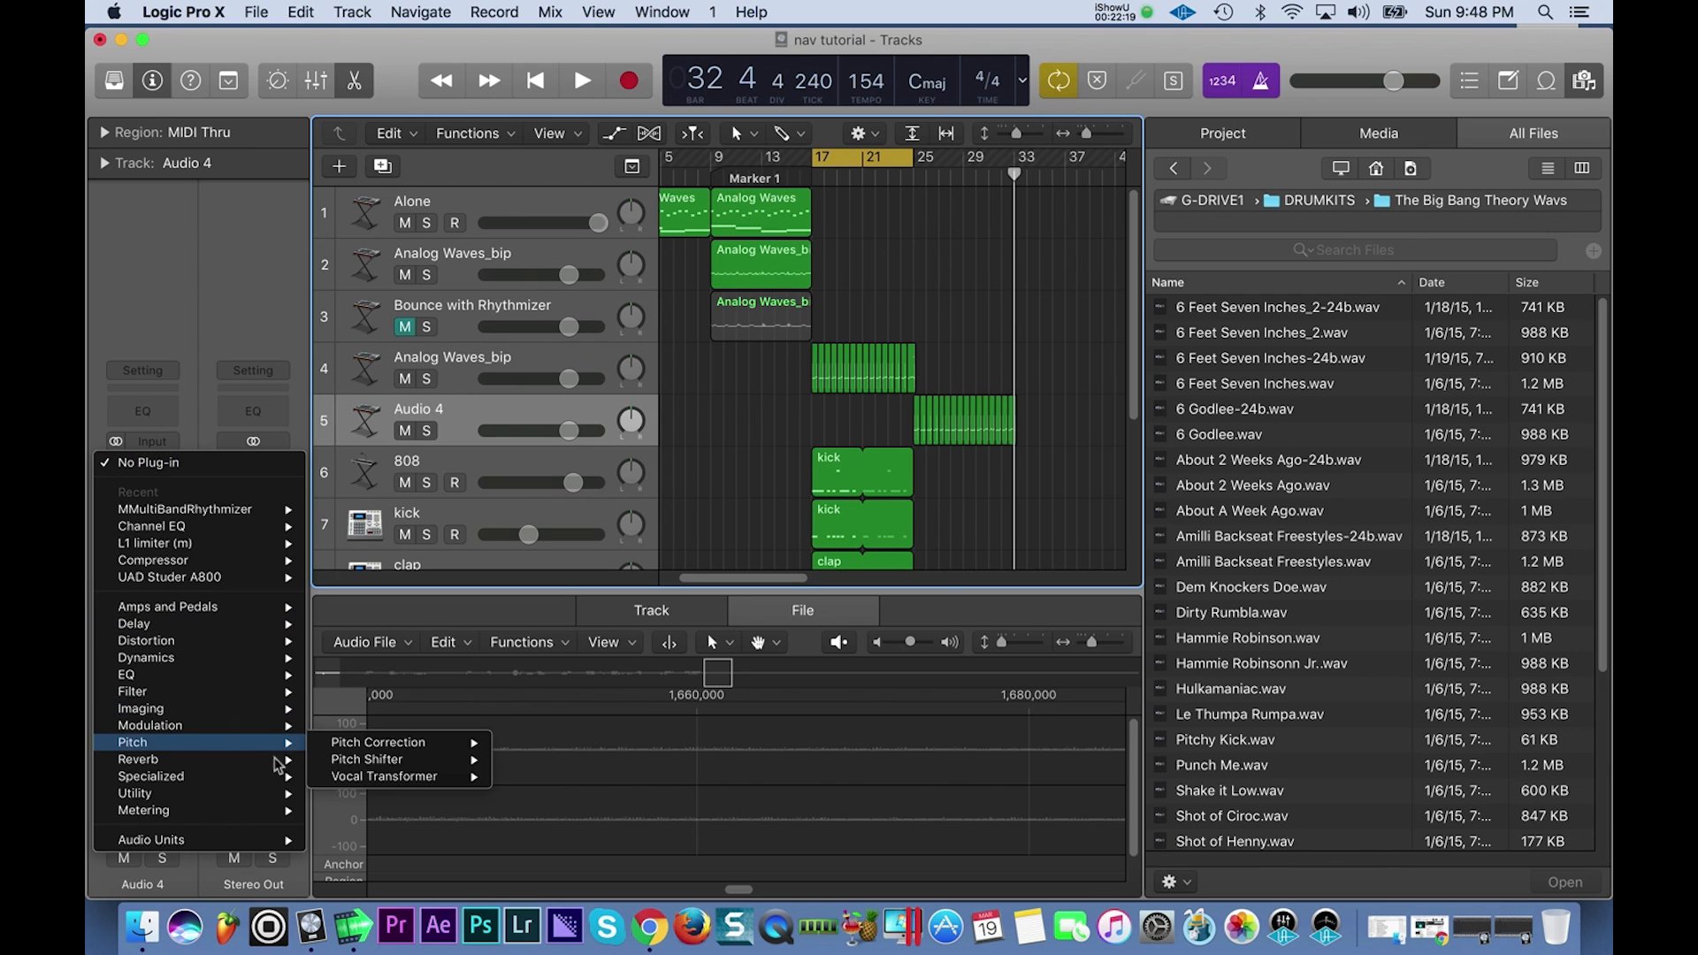
mouse_move(262, 845)
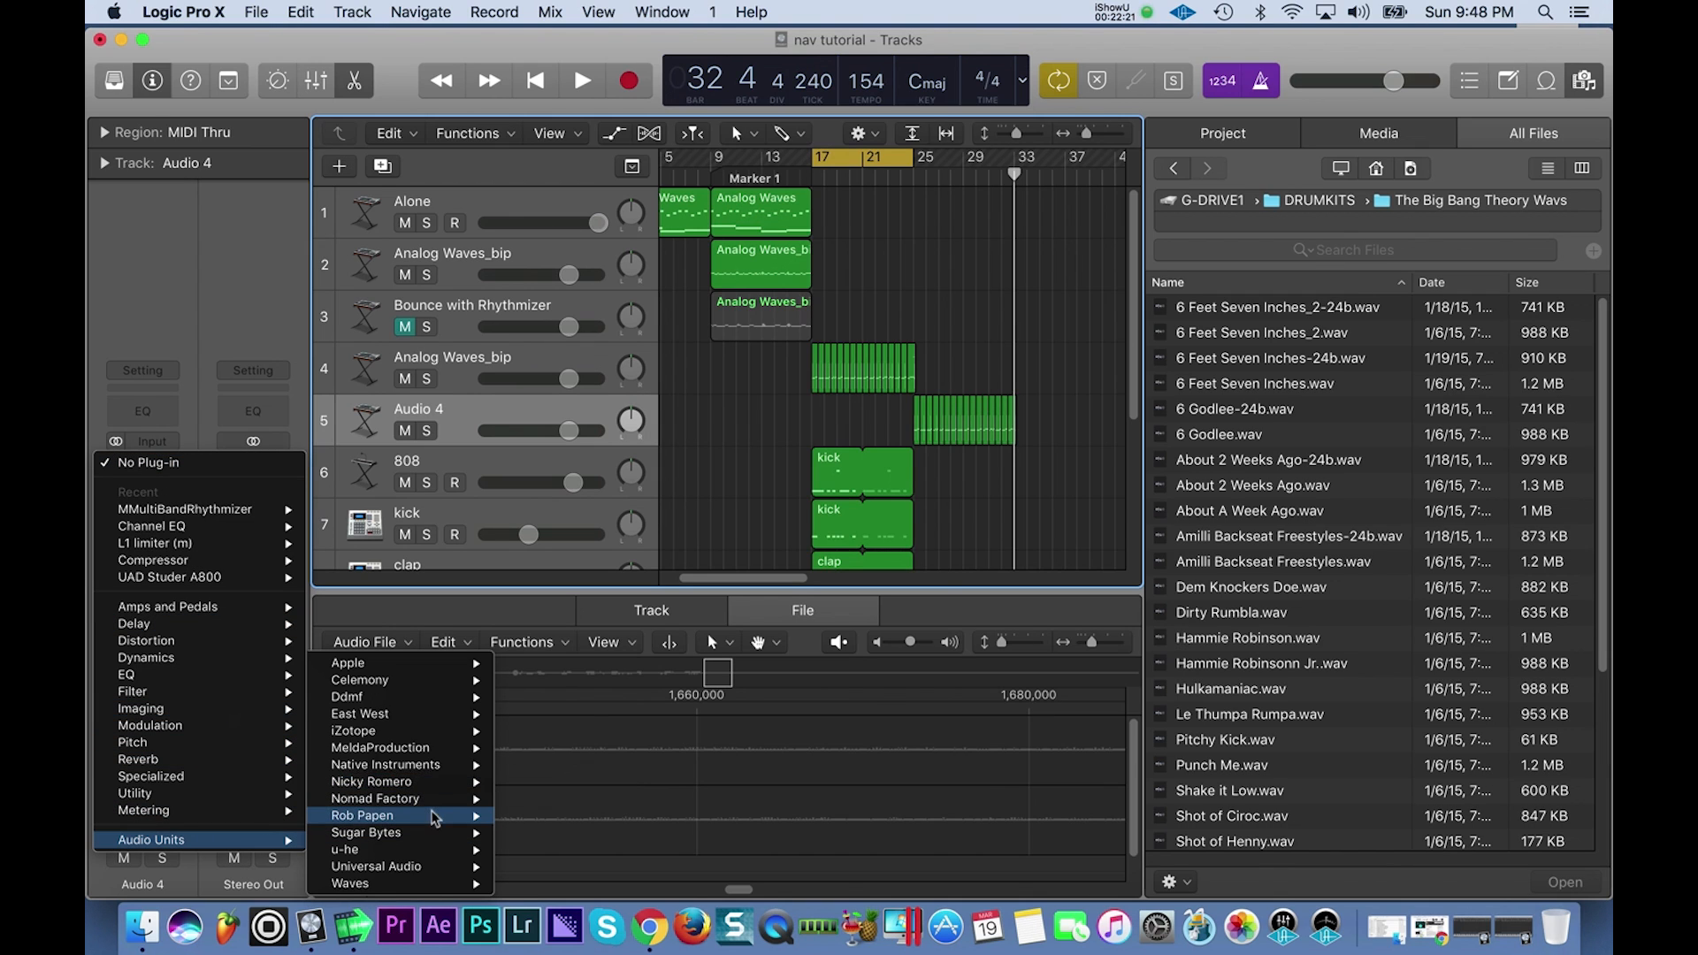
mouse_move(453, 759)
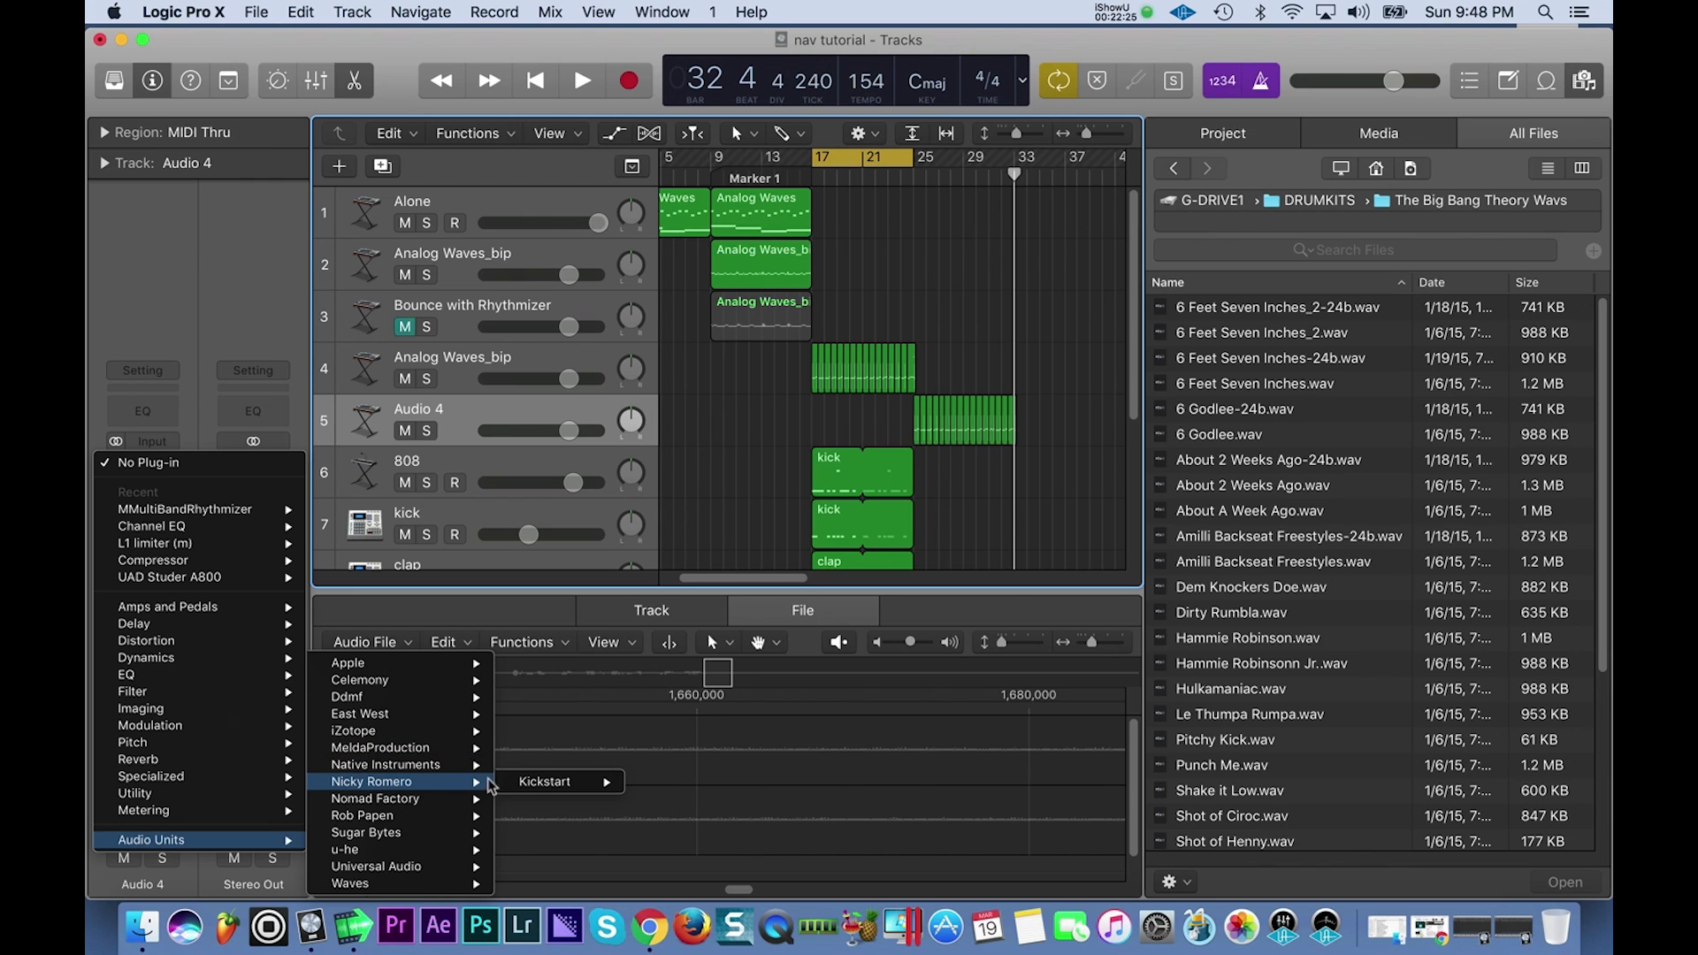
left_click(566, 782)
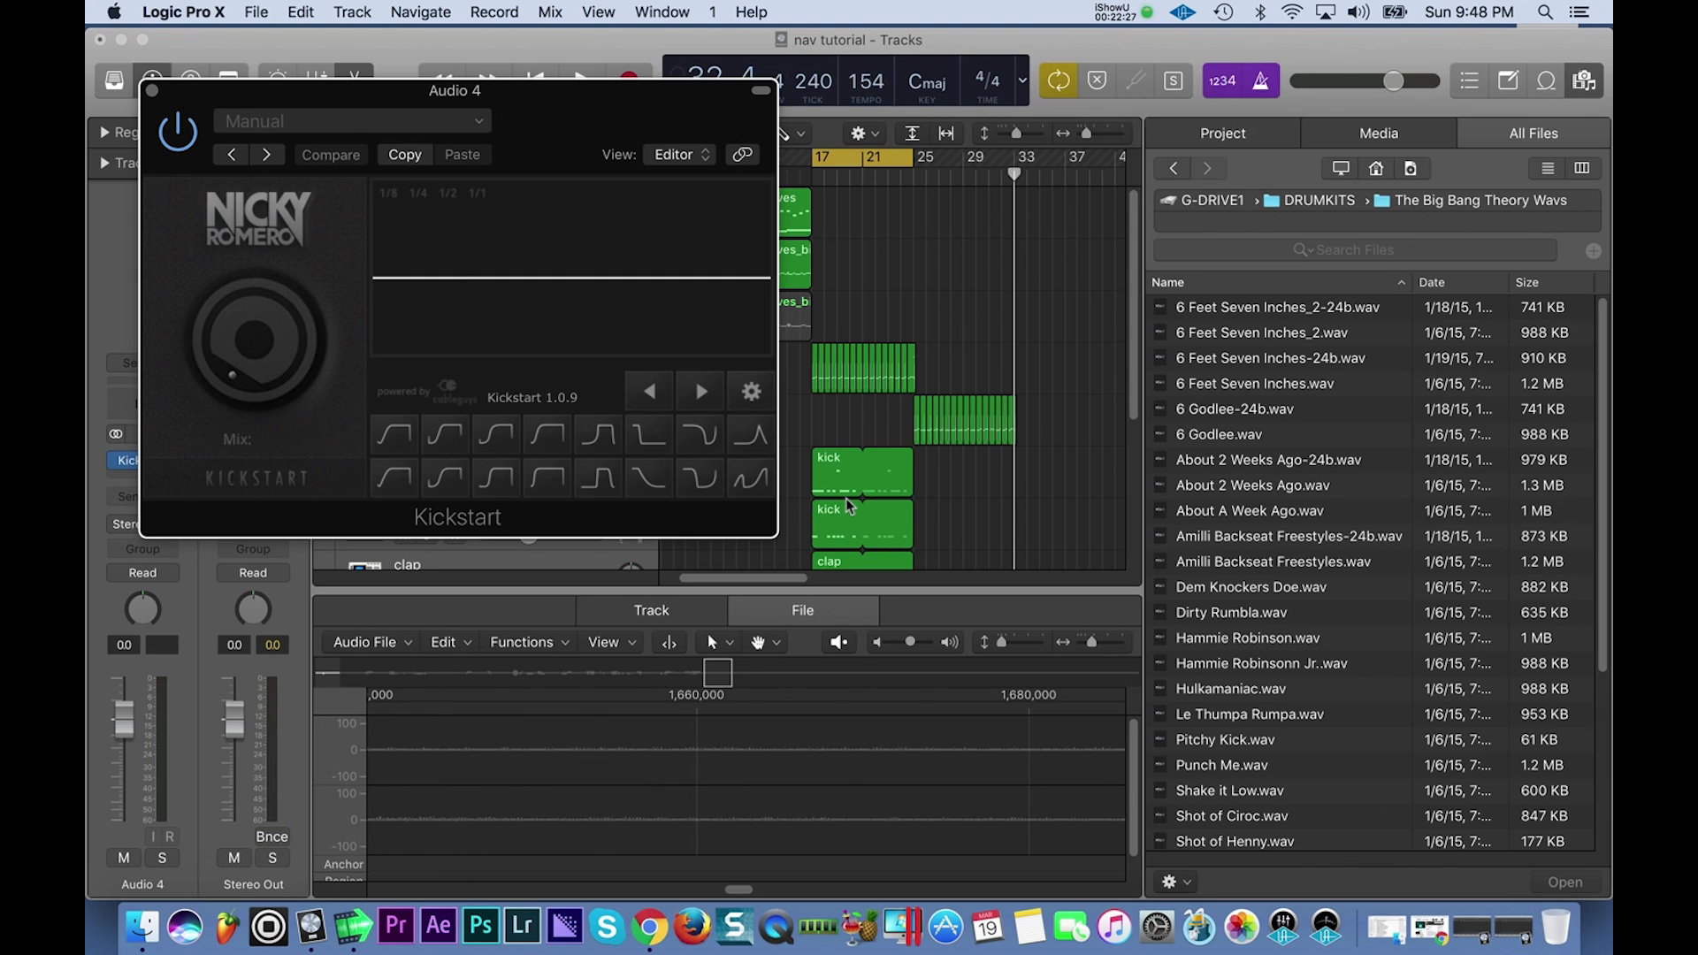
left_click(495, 434)
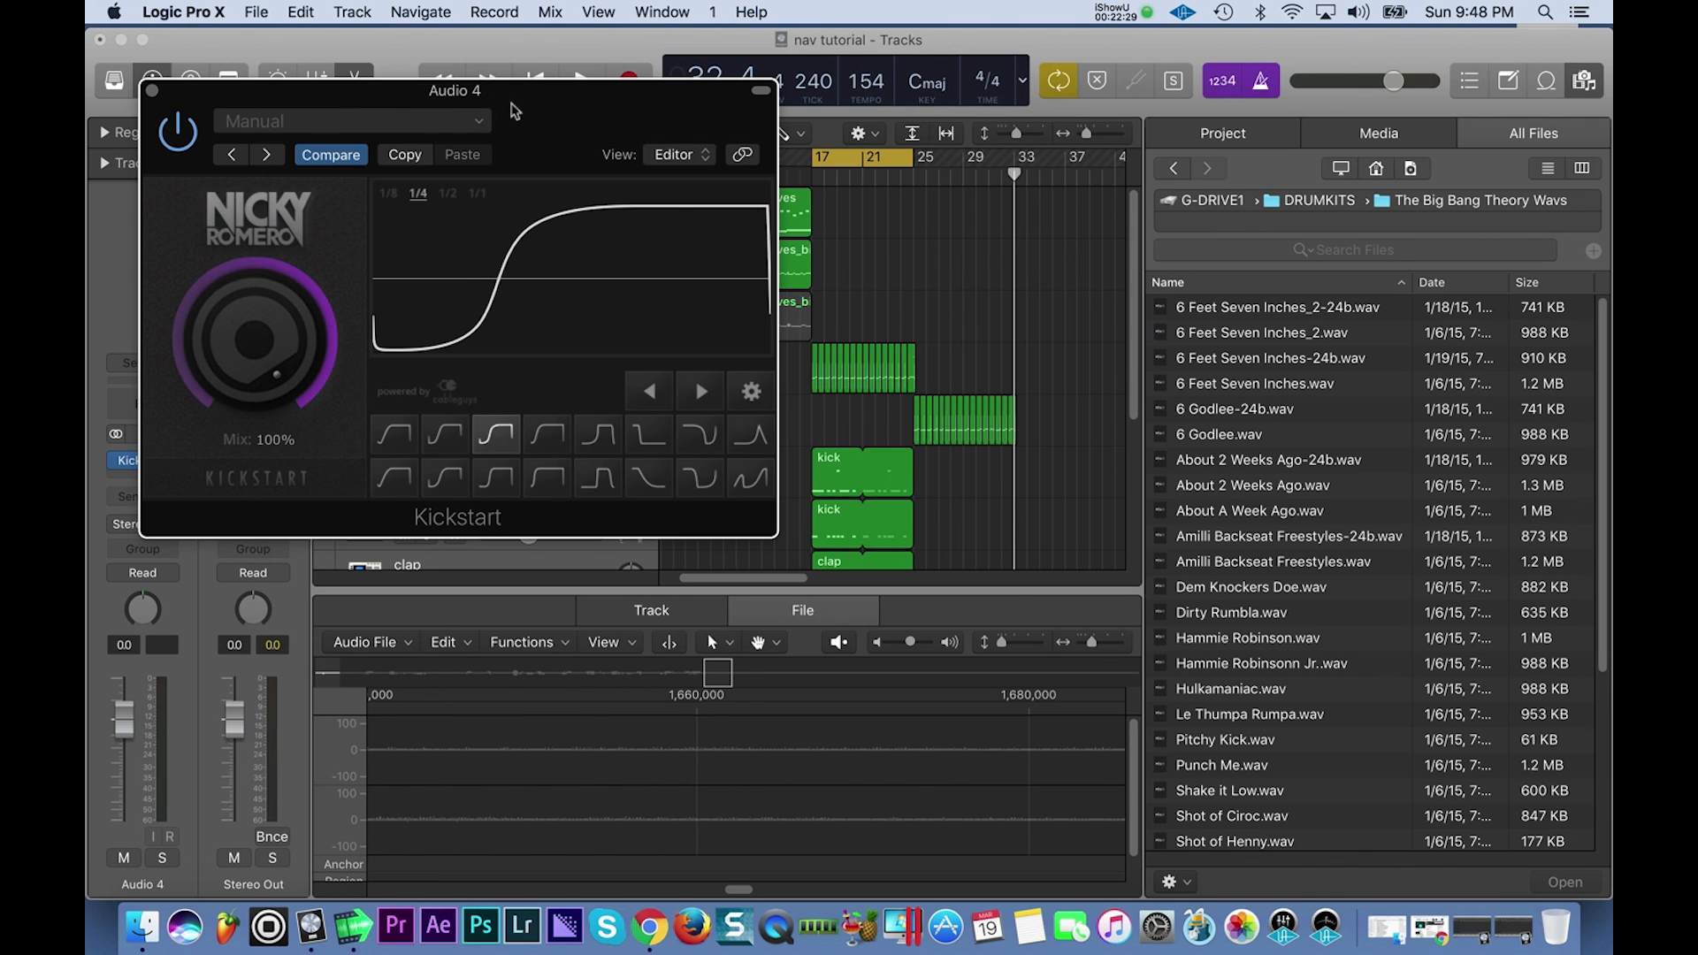
left_click_drag(551, 137, 576, 453)
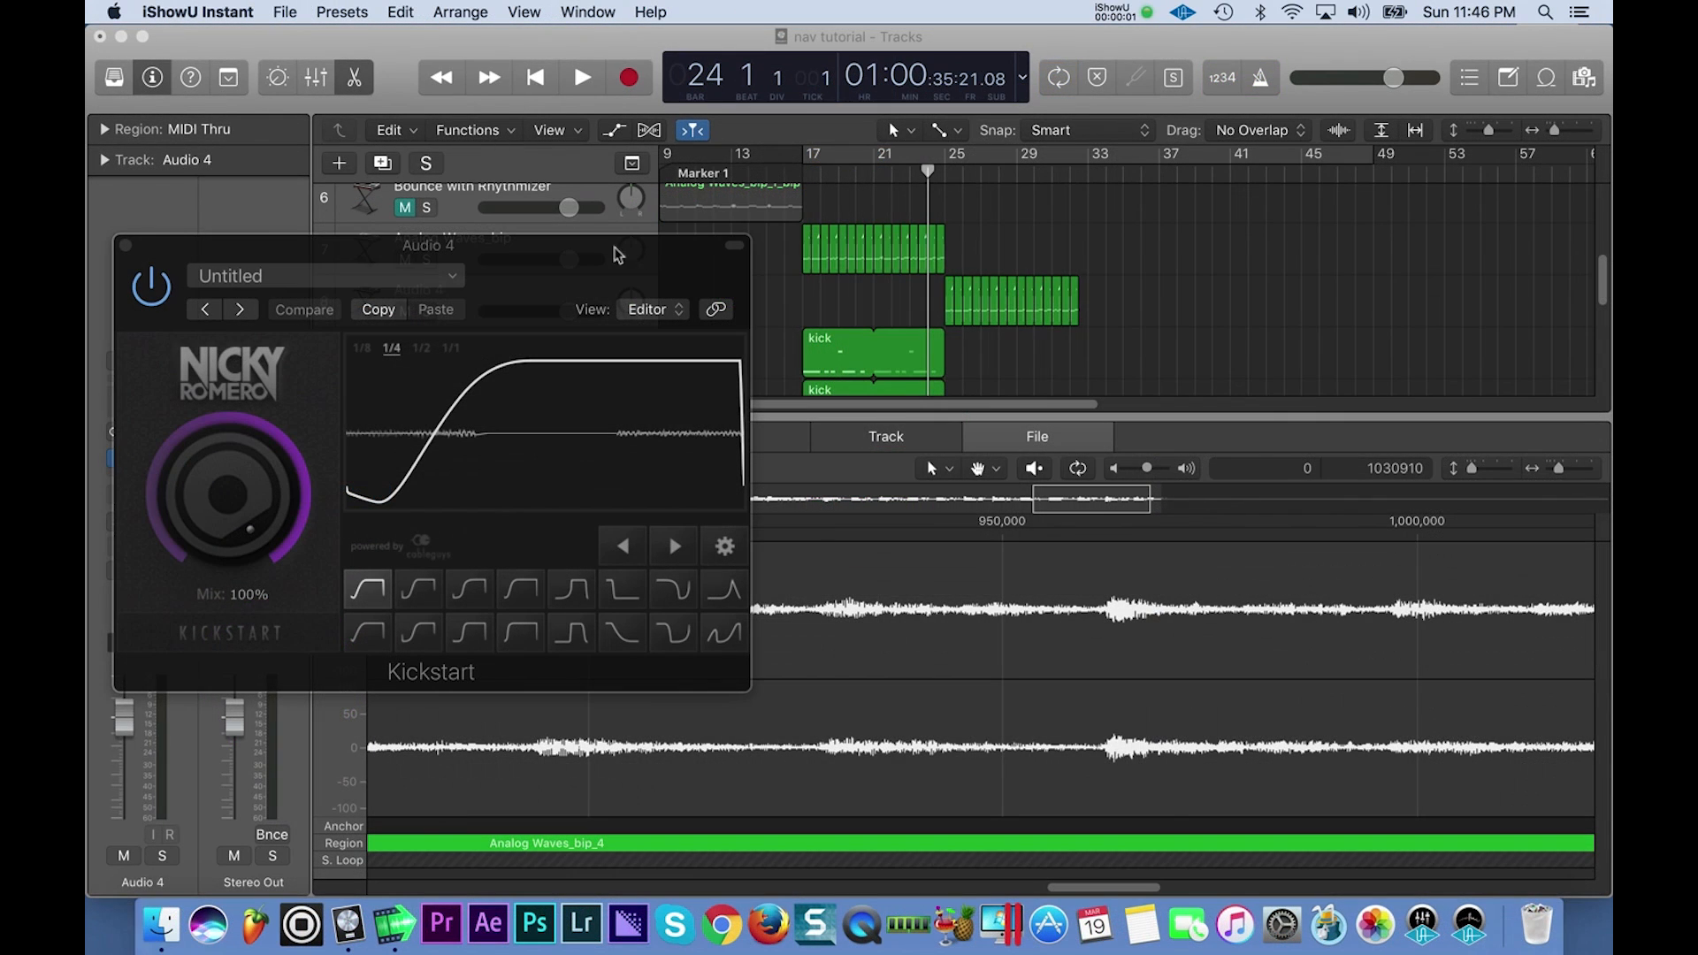
Move the Kickstart window clear of the track list and play the arrangement through the ducked Audio 4 section.
left_click_drag(552, 266, 624, 316)
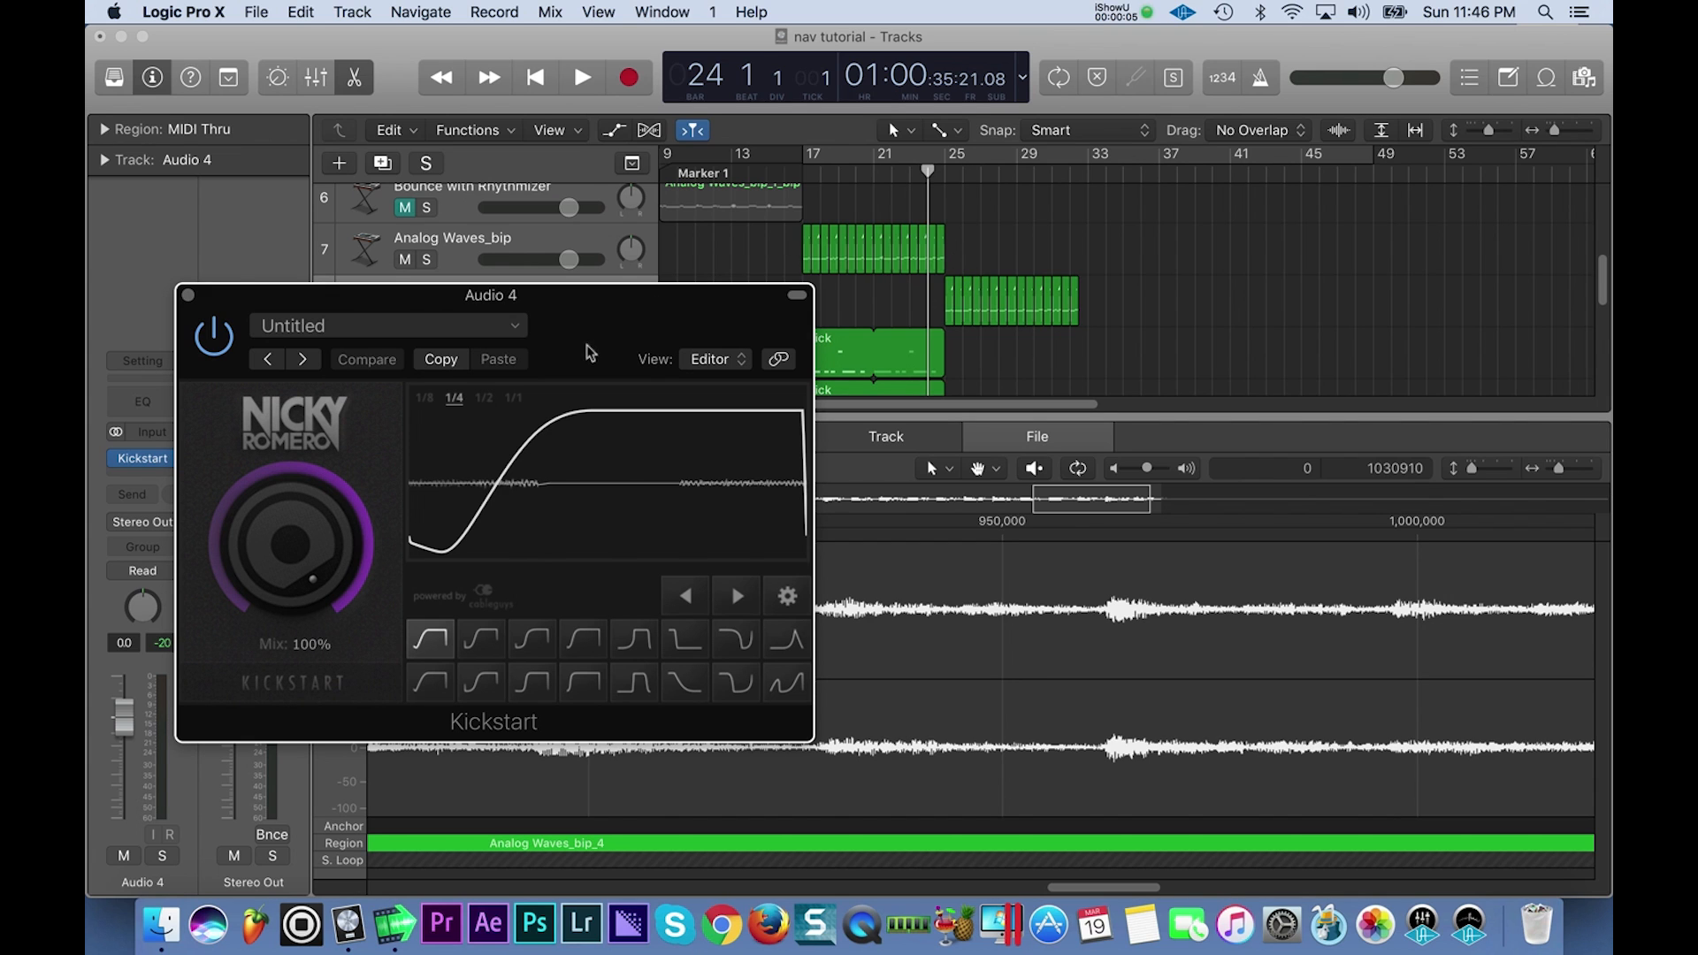
left_click_drag(591, 346, 608, 474)
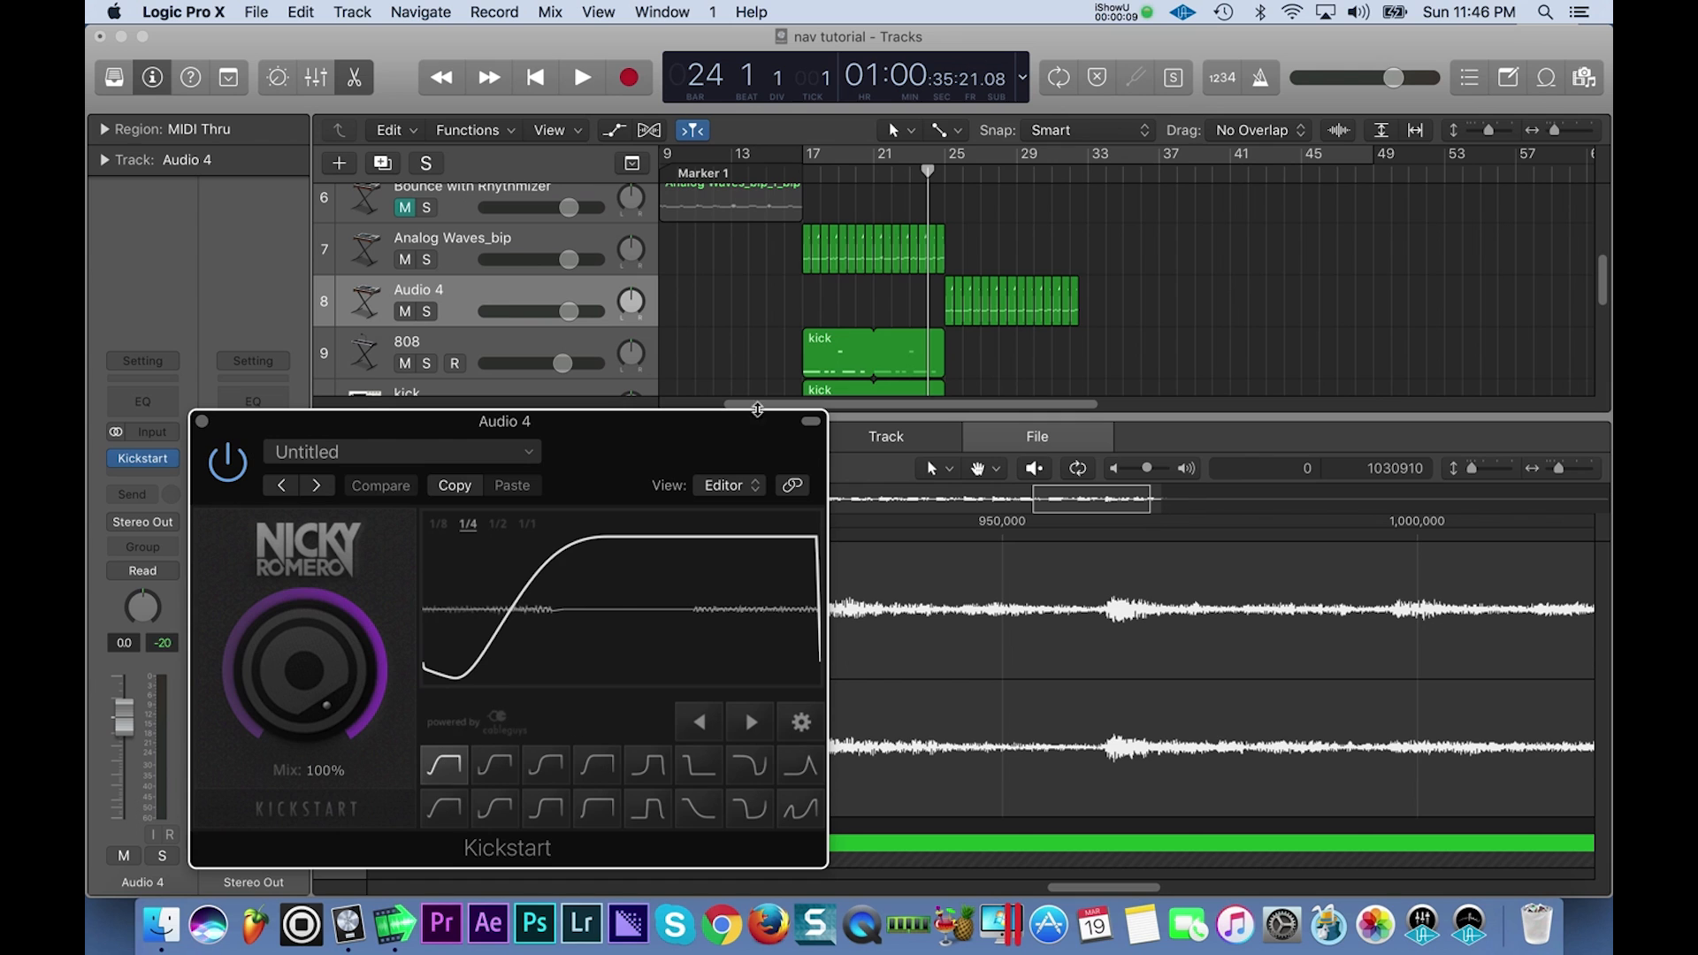
key("space")
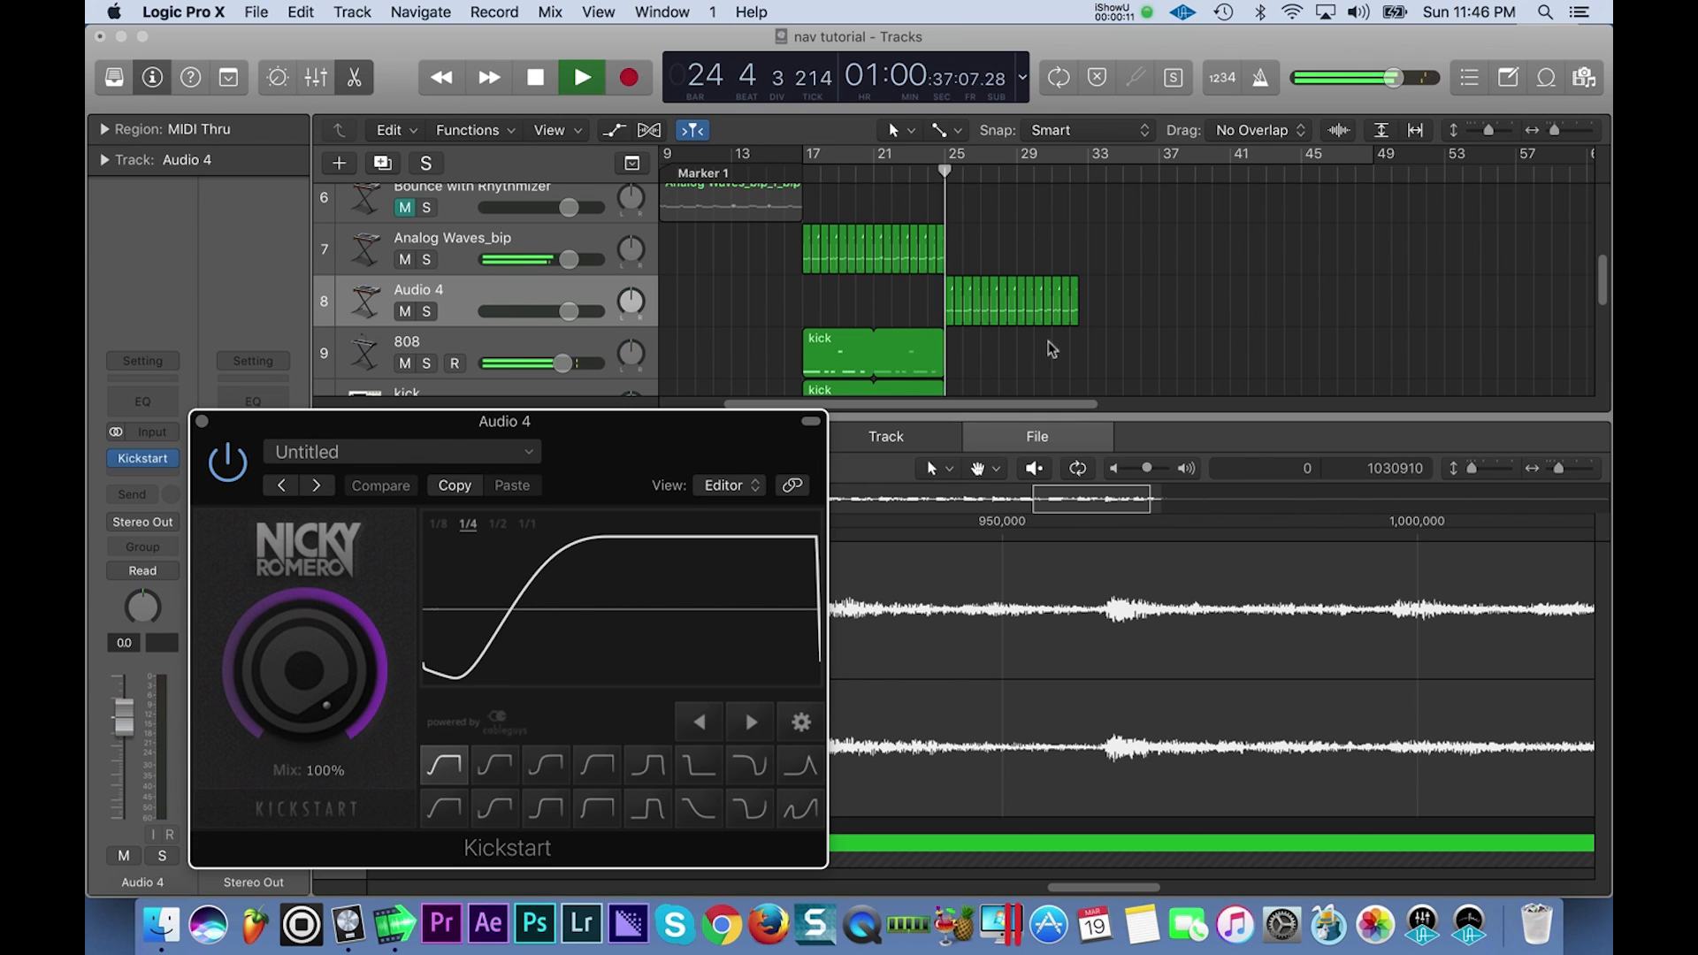
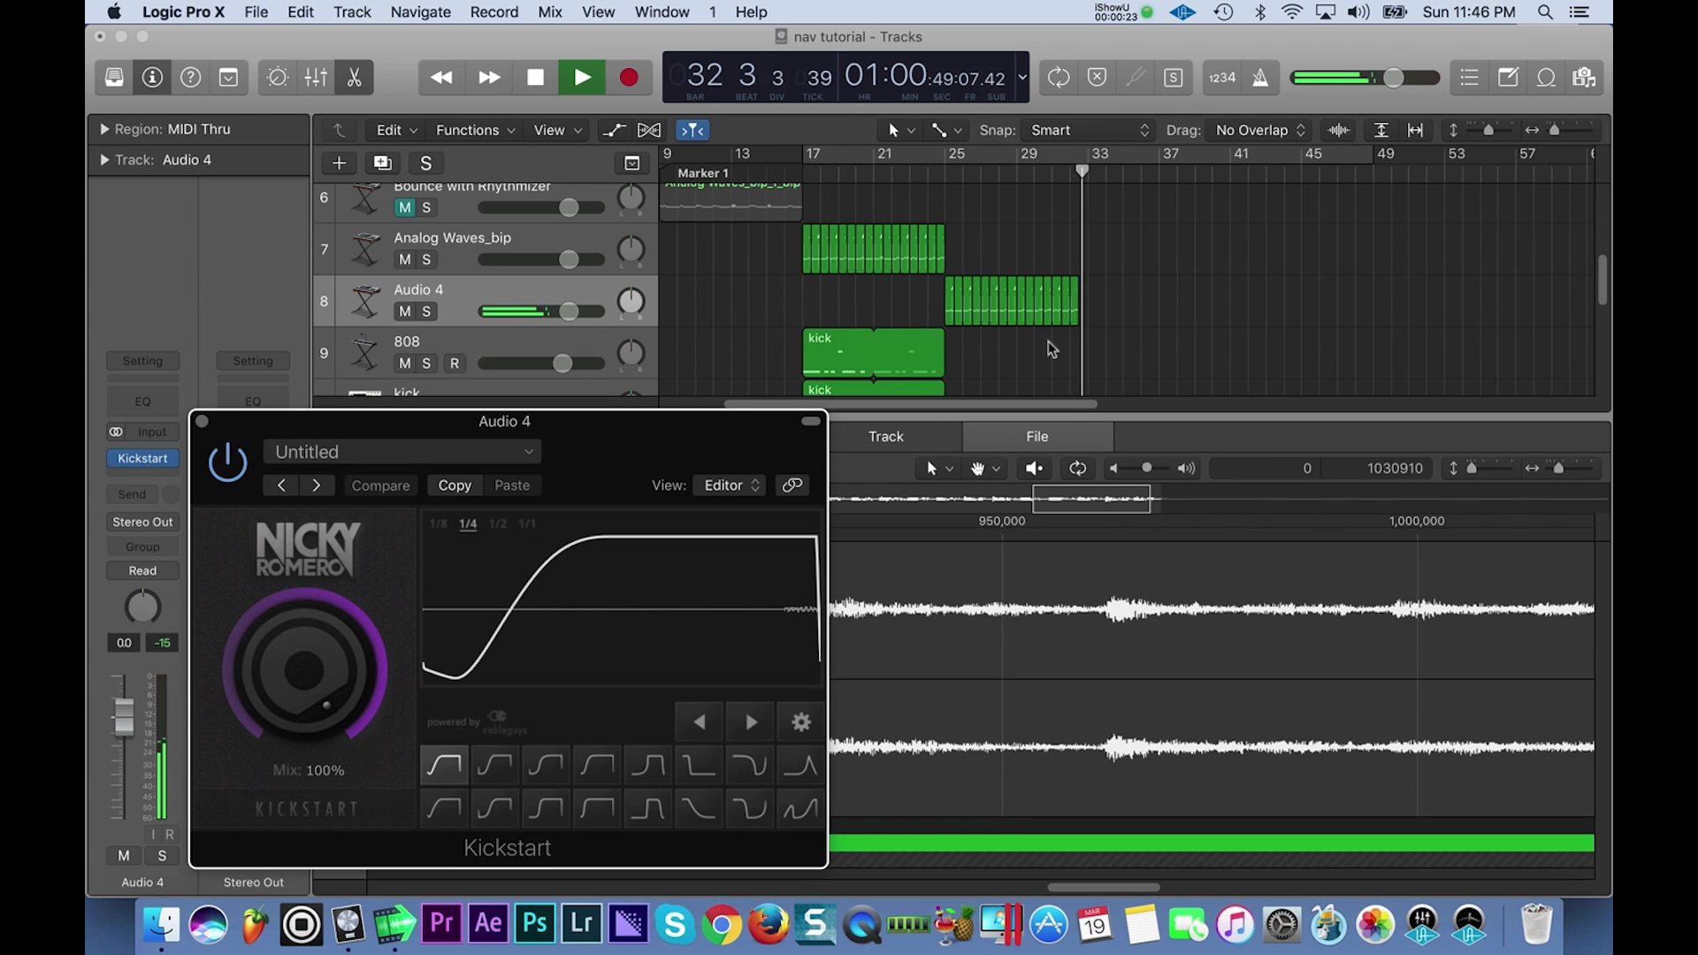
Extend the loops of the clap, snares, #default and openhat2 regions starting at bar 17 out to bar 33.
scroll(1052, 345, "down", 5)
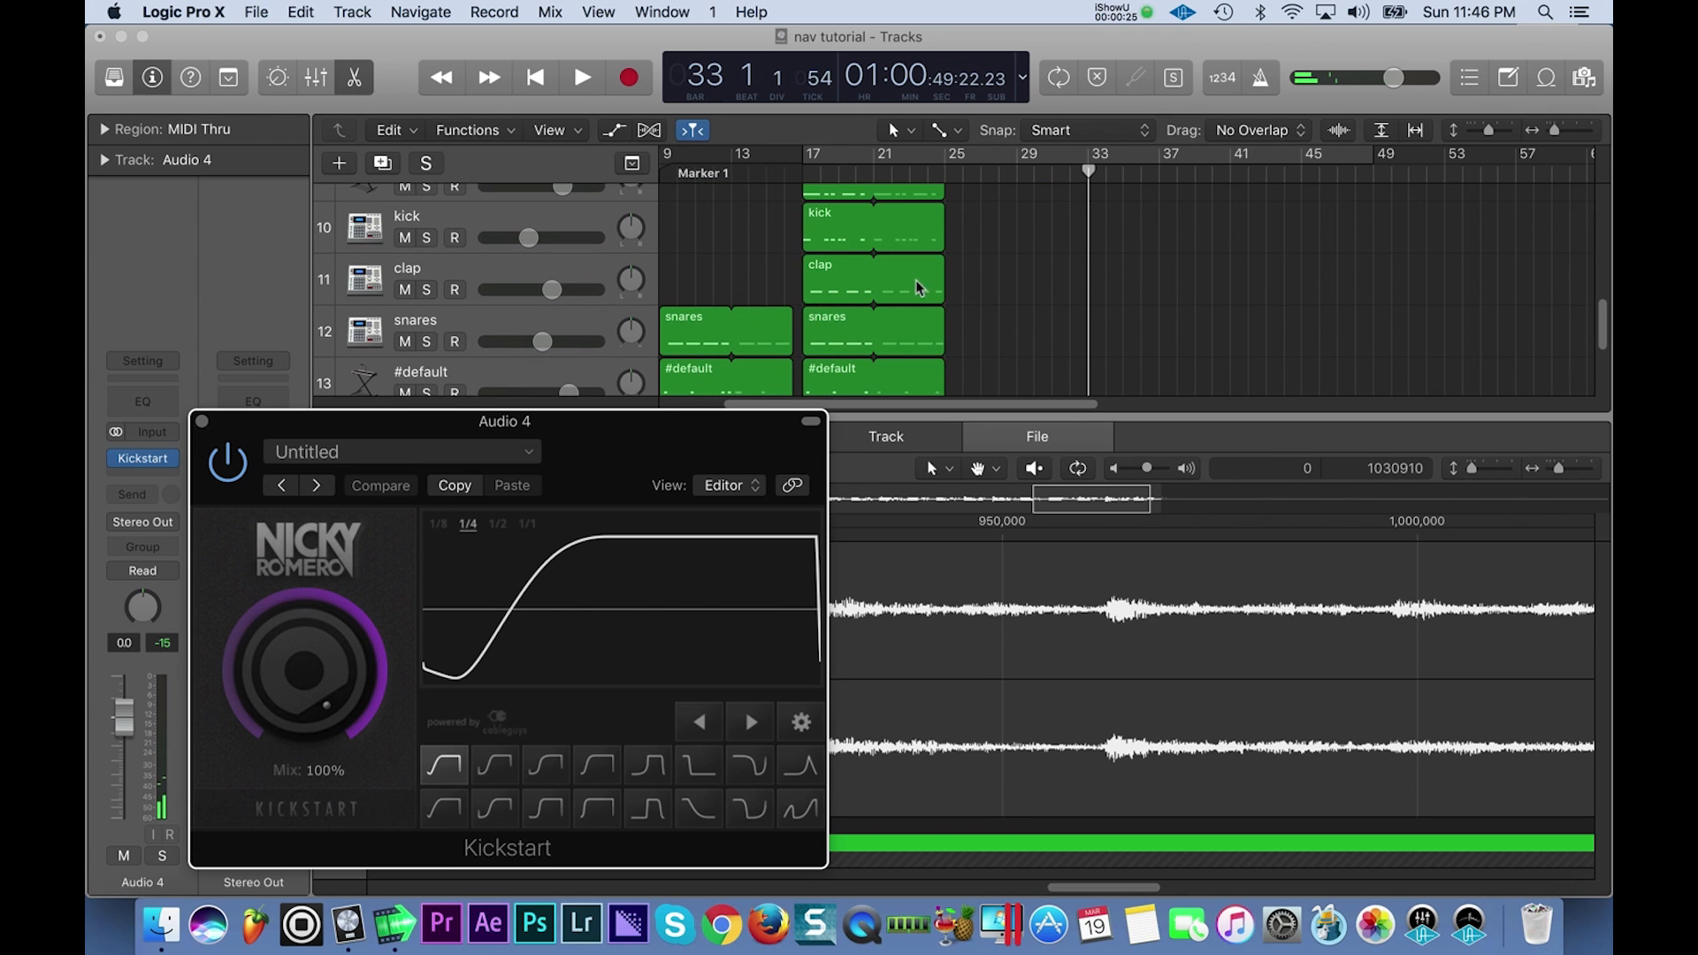
left_click_drag(944, 274, 1090, 283)
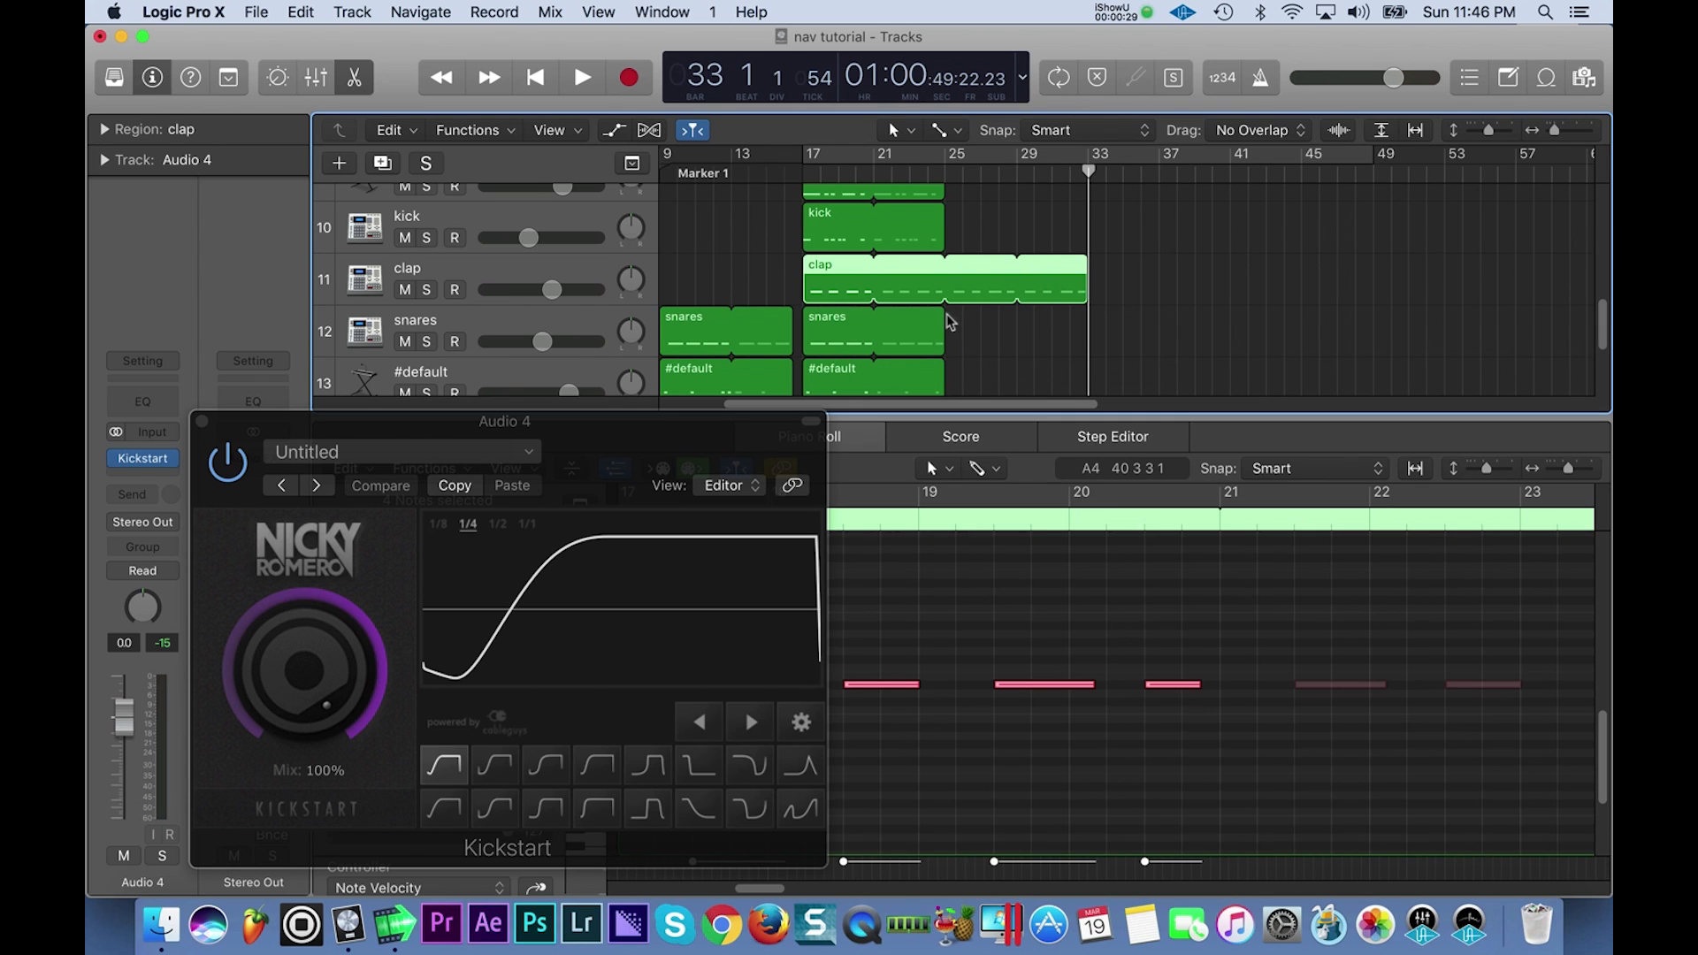
left_click_drag(945, 315, 1089, 336)
scroll(1089, 336, "down", 1)
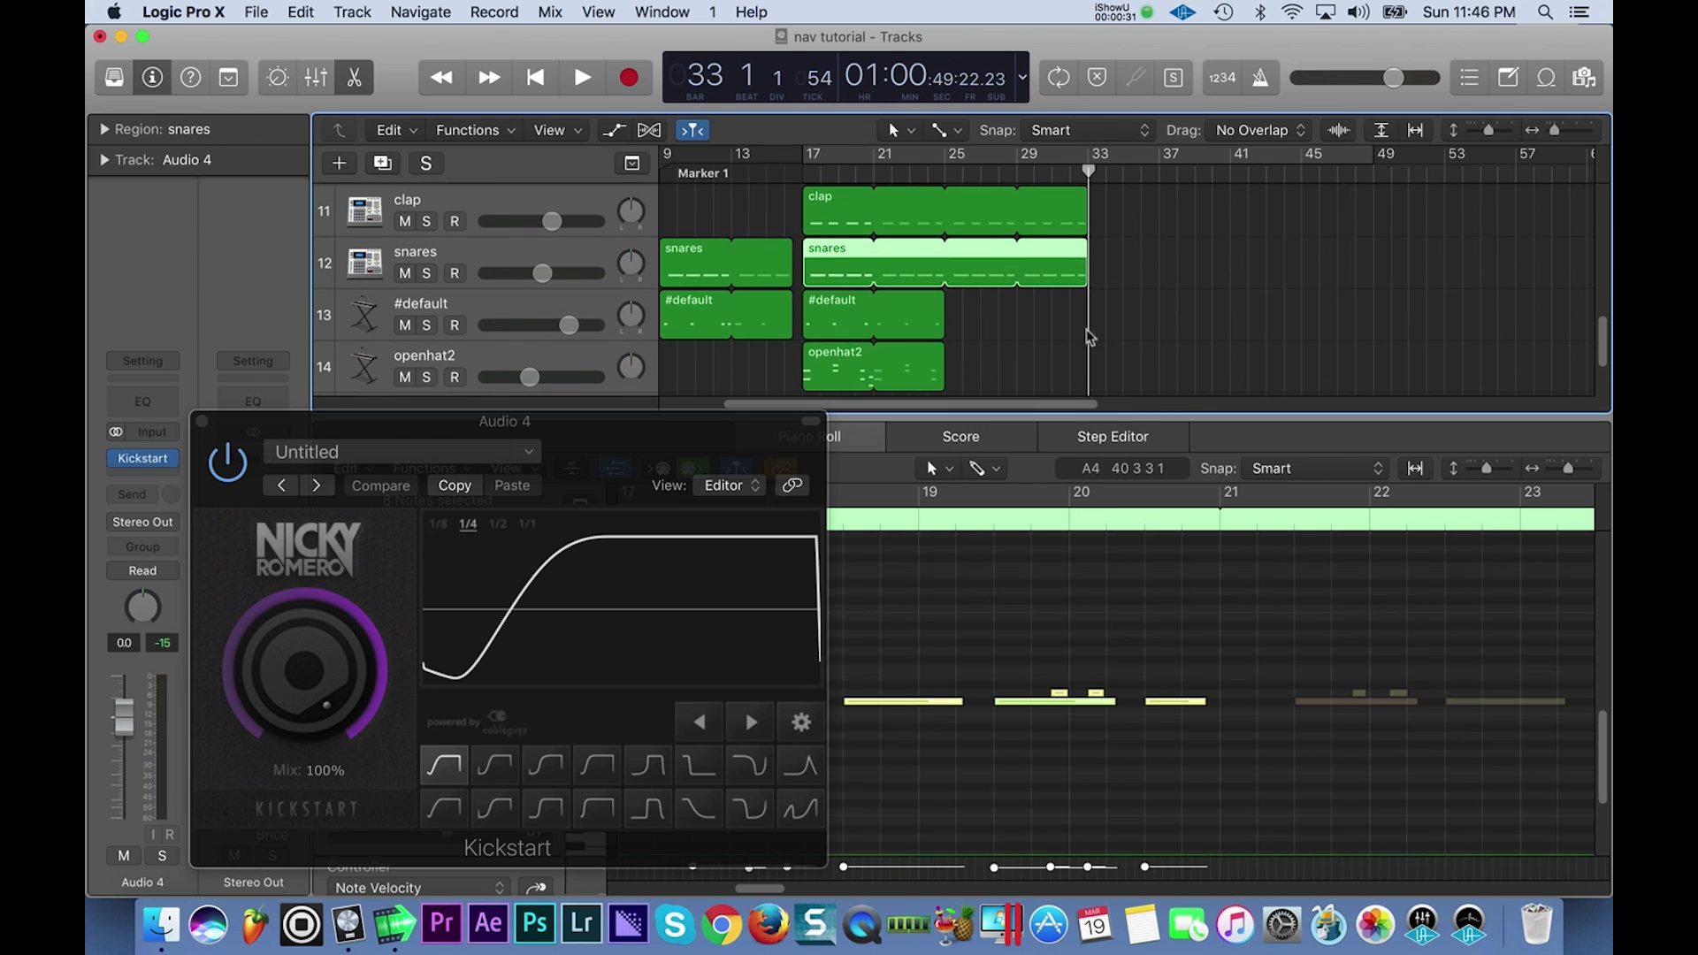
left_click_drag(939, 293, 1088, 315)
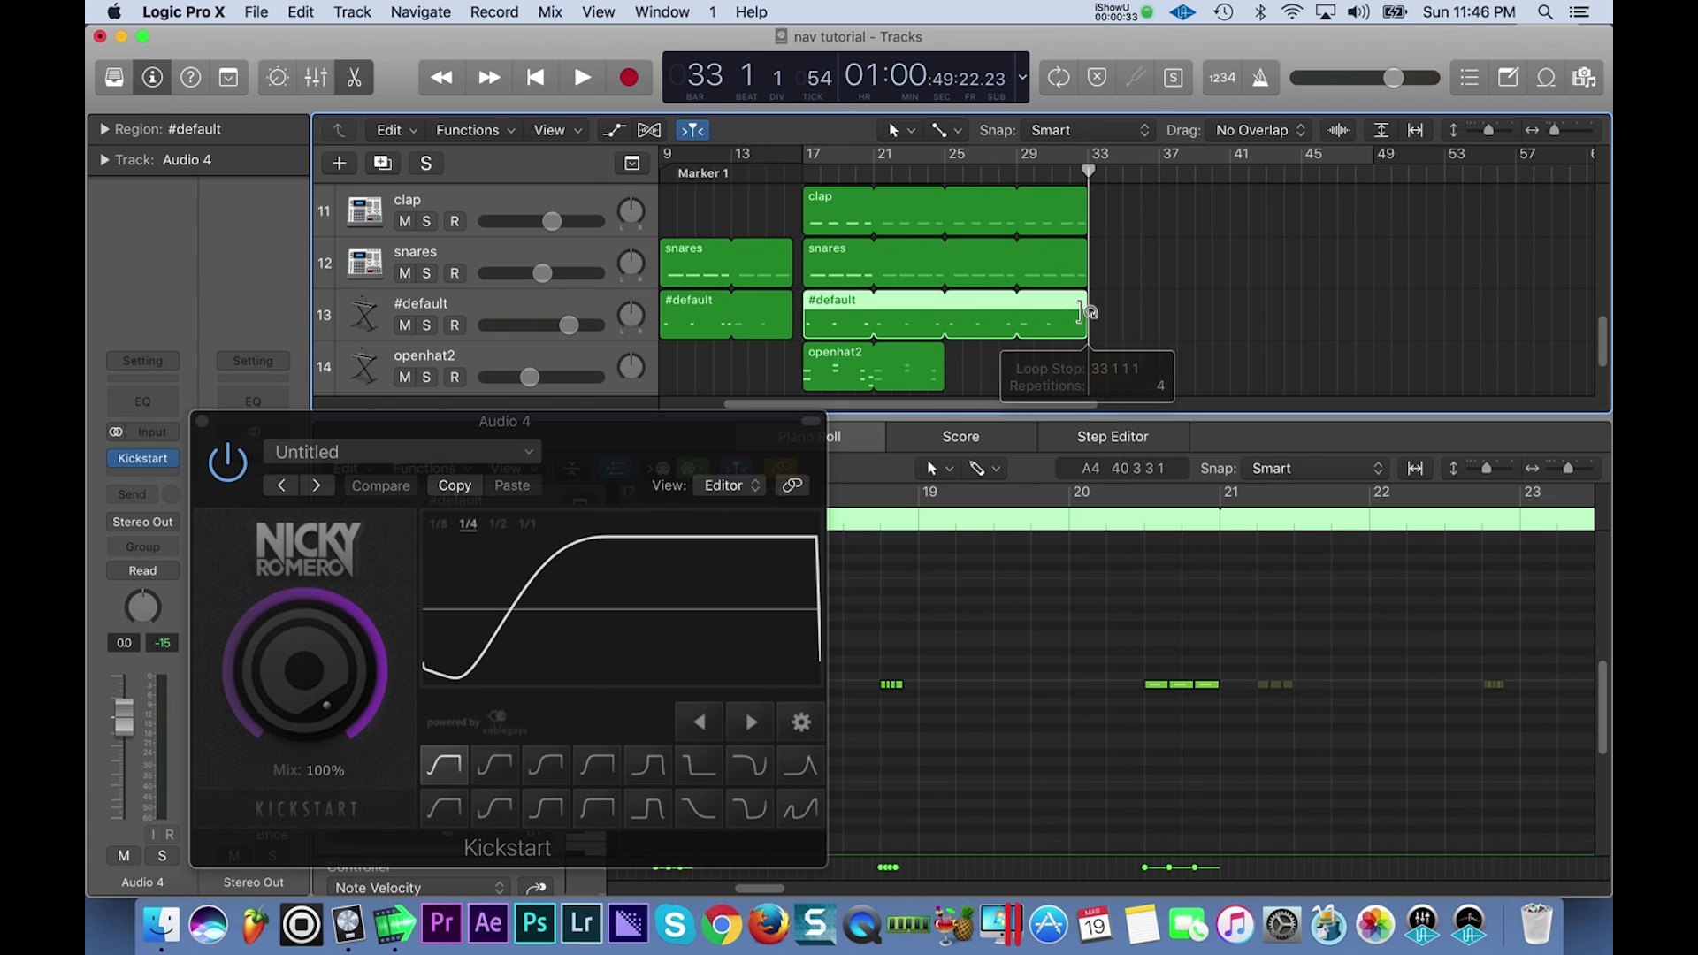
left_click_drag(944, 351, 1088, 353)
Set a cycle range from bar 25 to bar 33 and play it.
scroll(1046, 302, "up", 5)
scroll(1044, 299, "down", 2)
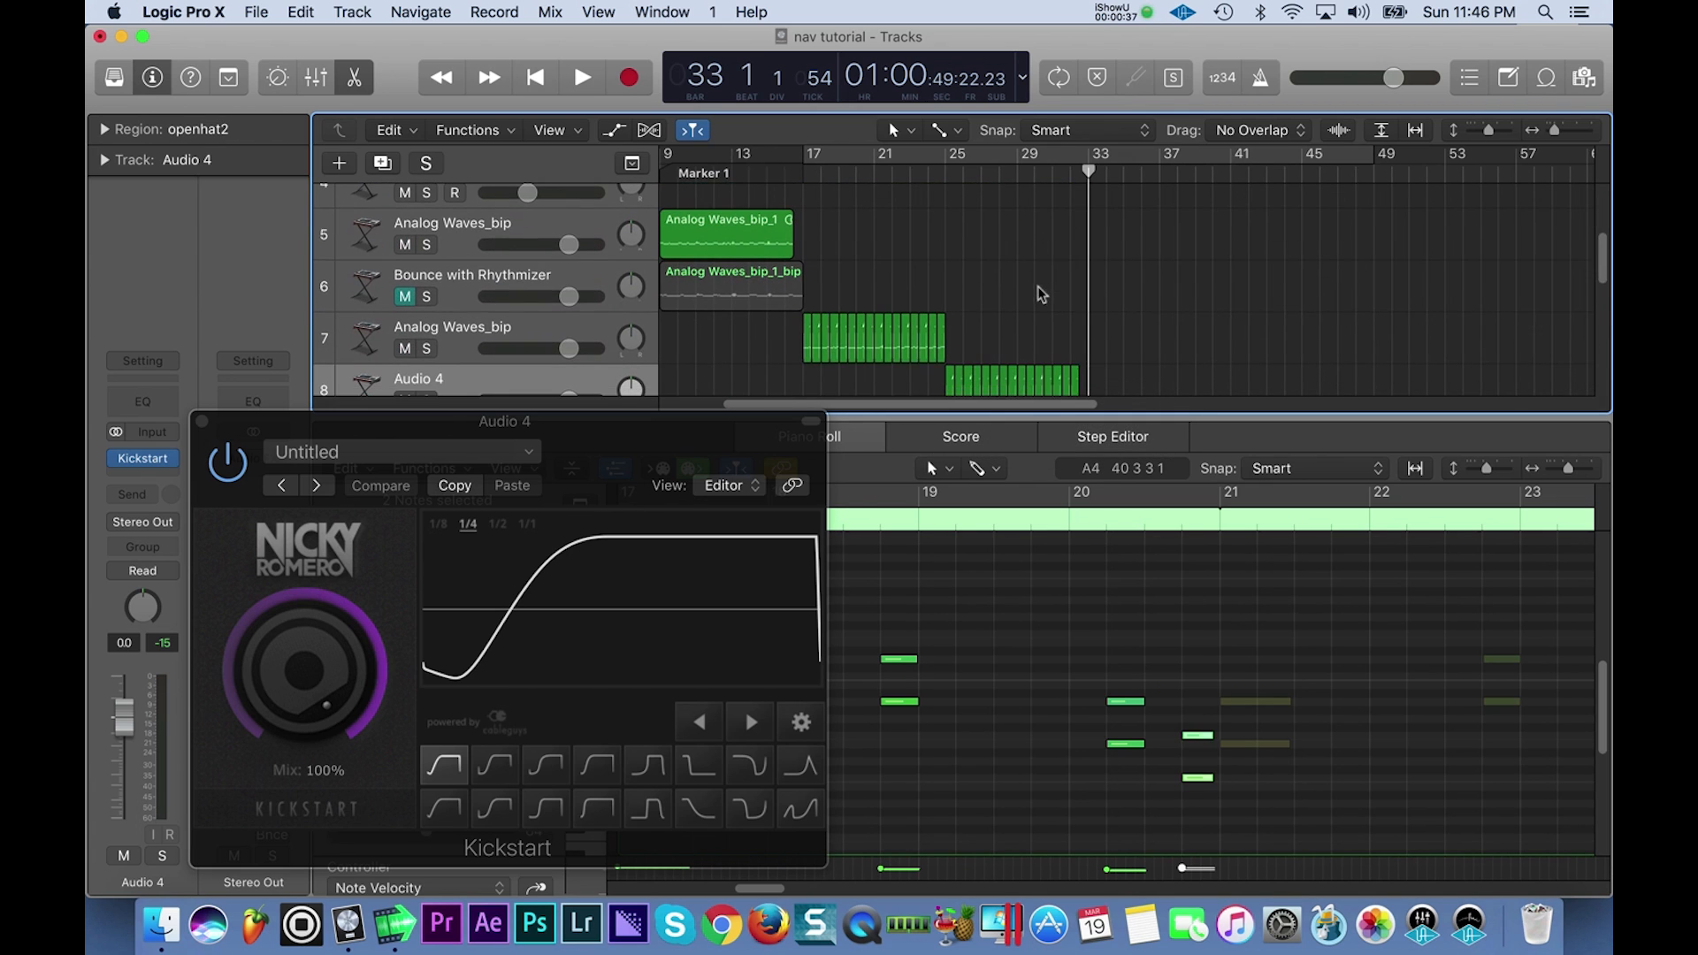
left_click(968, 155)
left_click_drag(948, 158, 1087, 168)
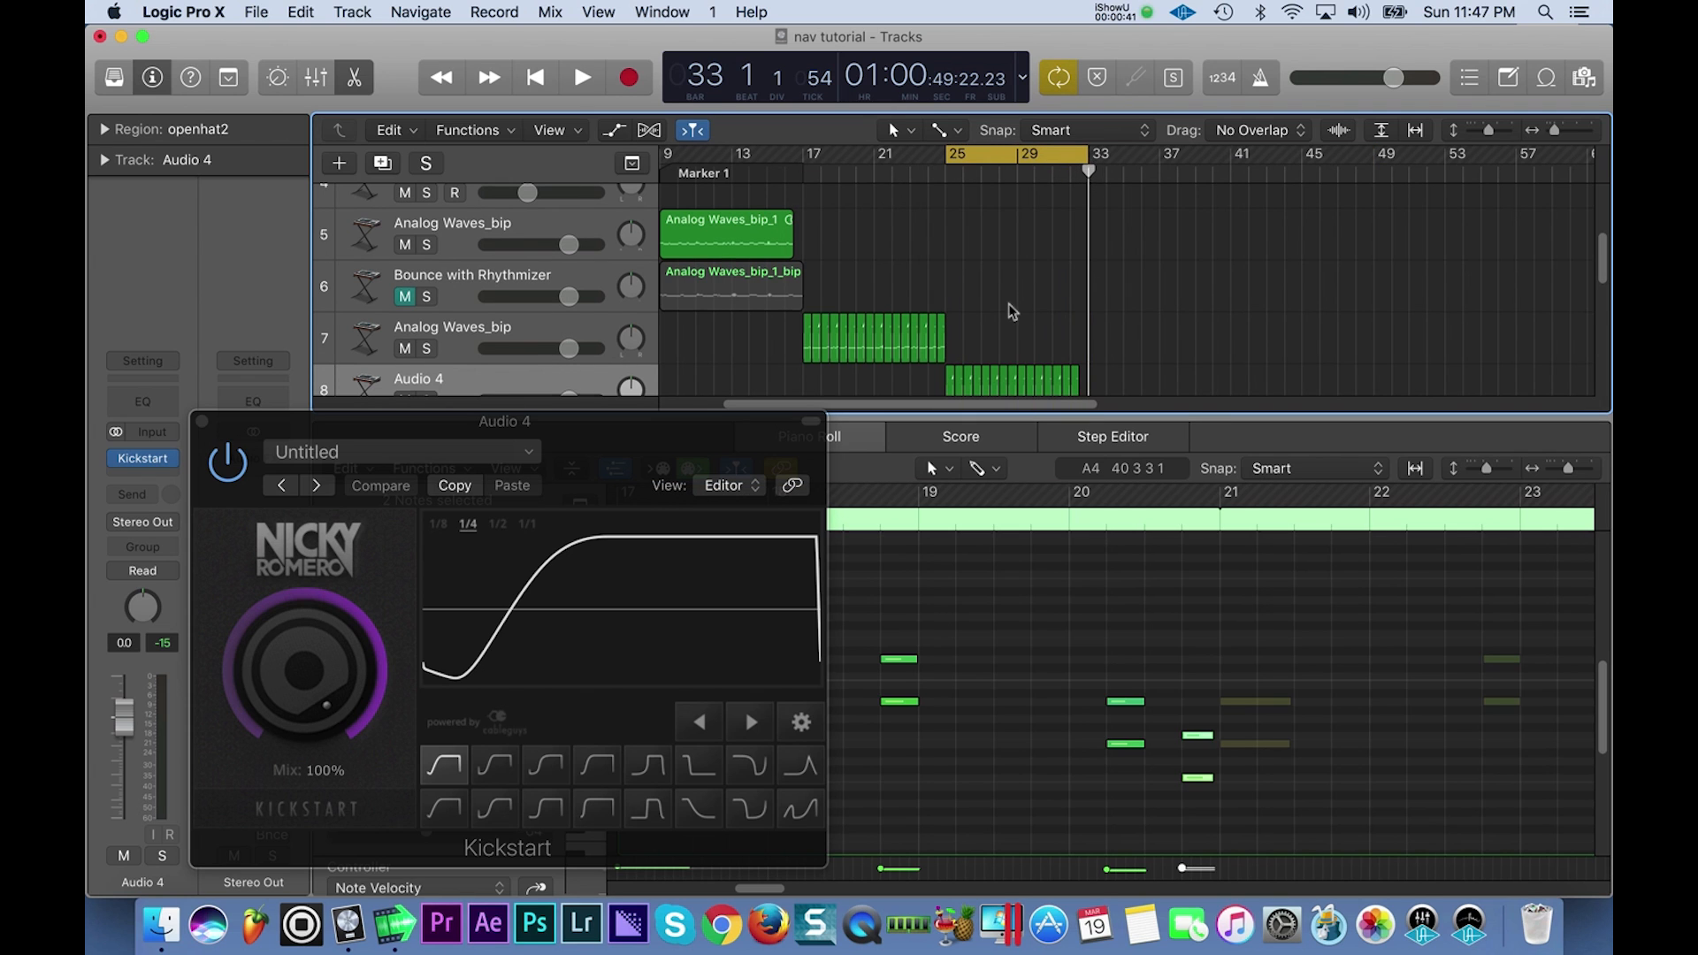
scroll(1008, 315, "down", 3)
key("space")
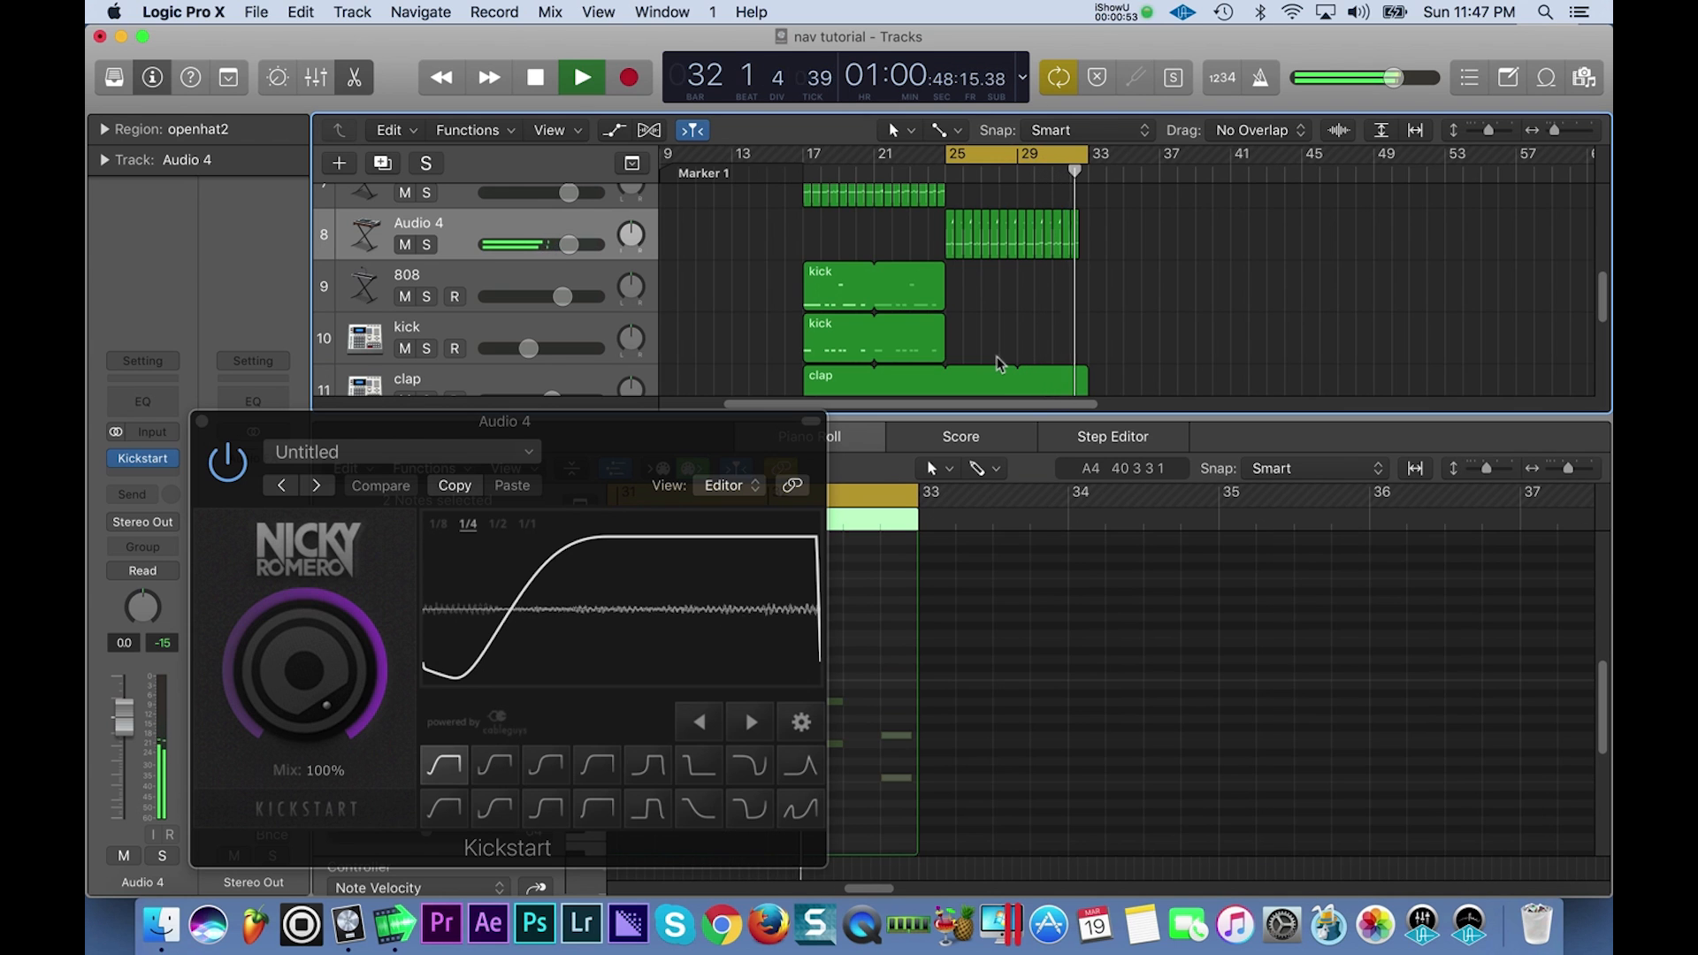
Shorten the clap, snares, #default and openhat2 loops to end at 32 3 1 1, level with the last Audio 4 slice.
left_click_drag(1372, 369, 1389, 369)
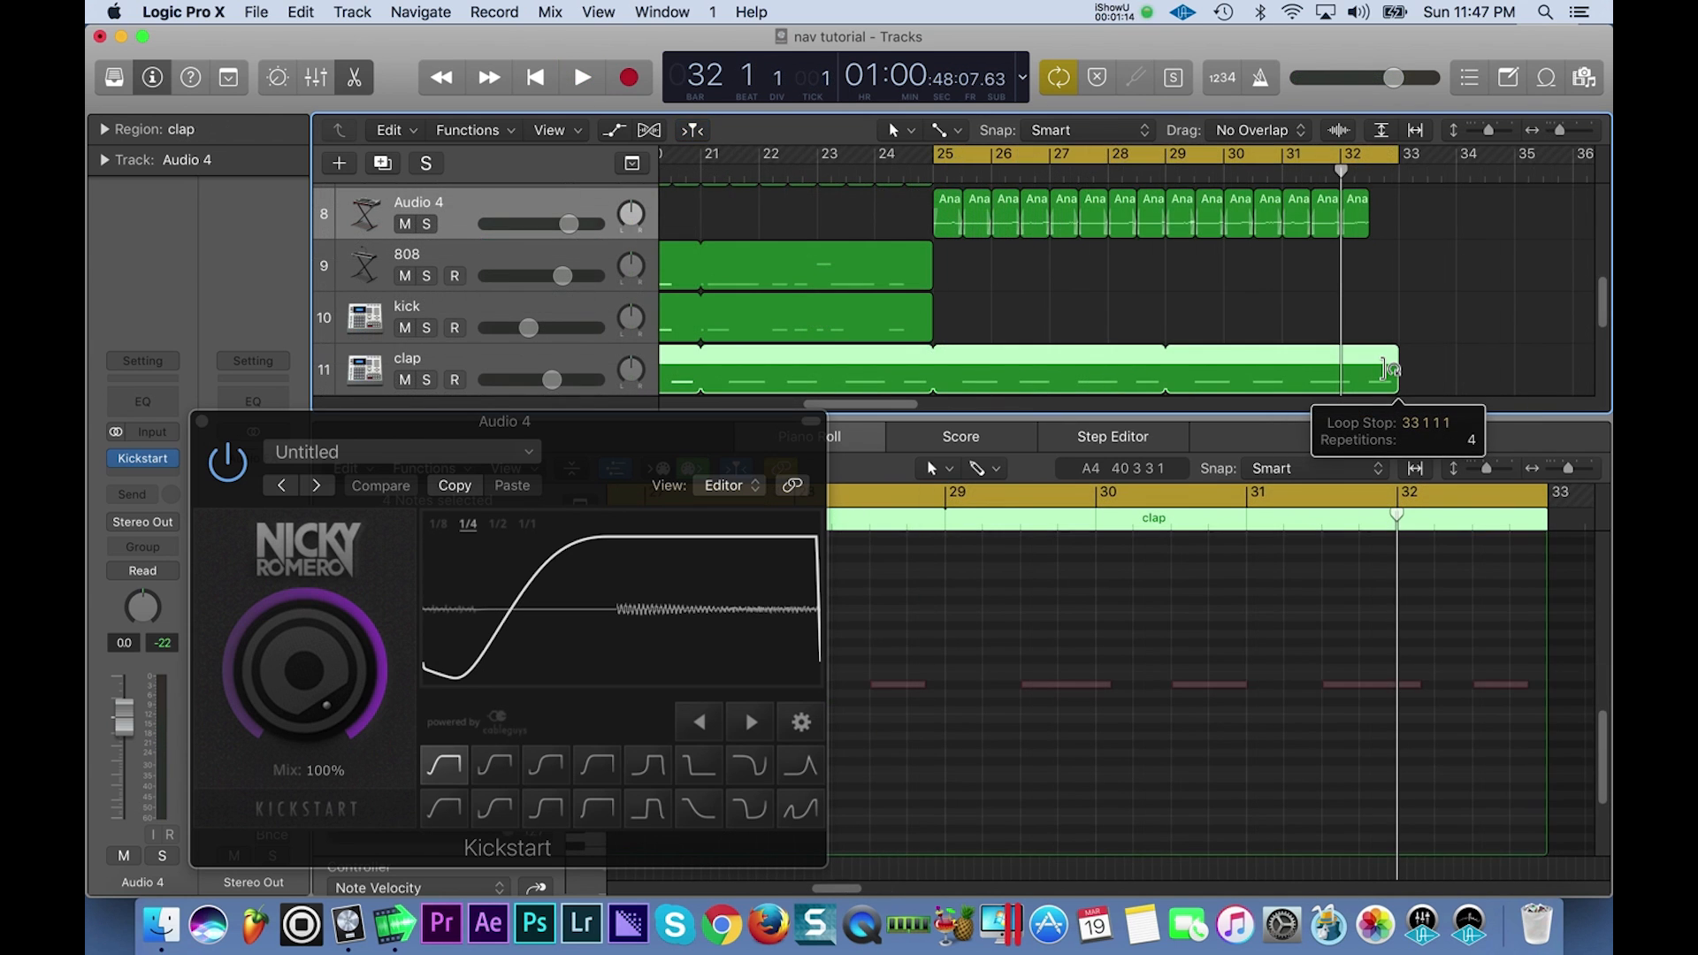
scroll(1389, 376, "down", 5)
scroll(1388, 376, "up", 5)
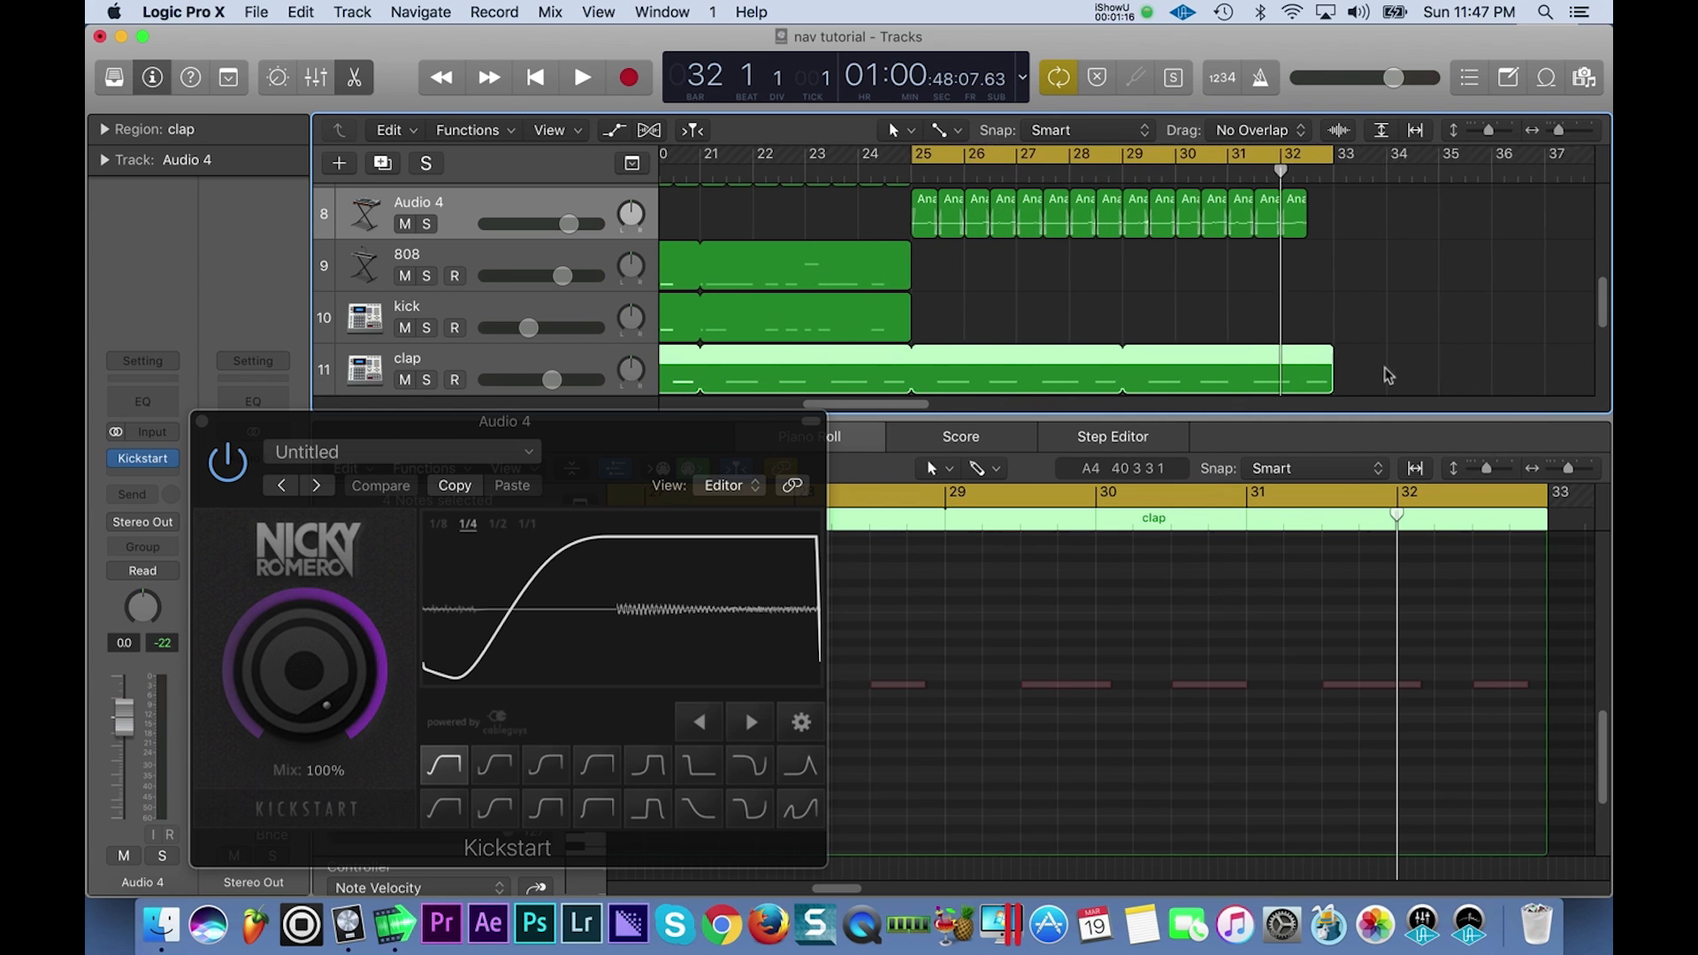
left_click_drag(1360, 366, 1327, 371)
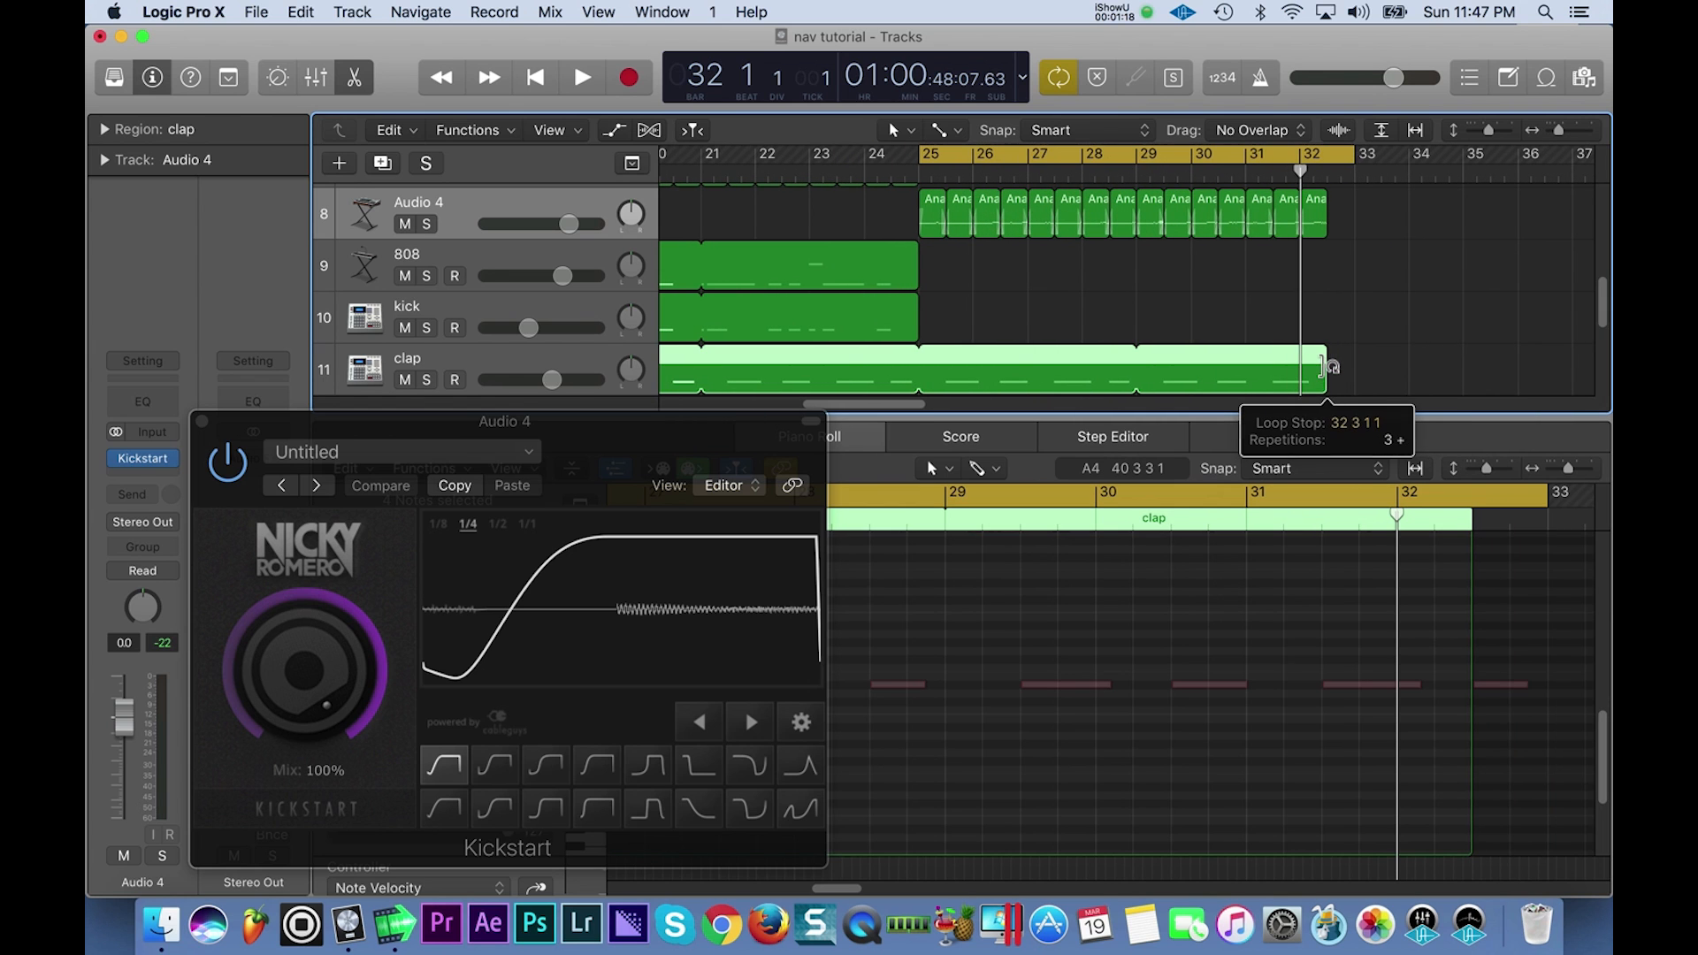
scroll(1327, 372, "down", 3)
left_click_drag(1353, 287, 1329, 289)
left_click_drag(1353, 351, 1331, 387)
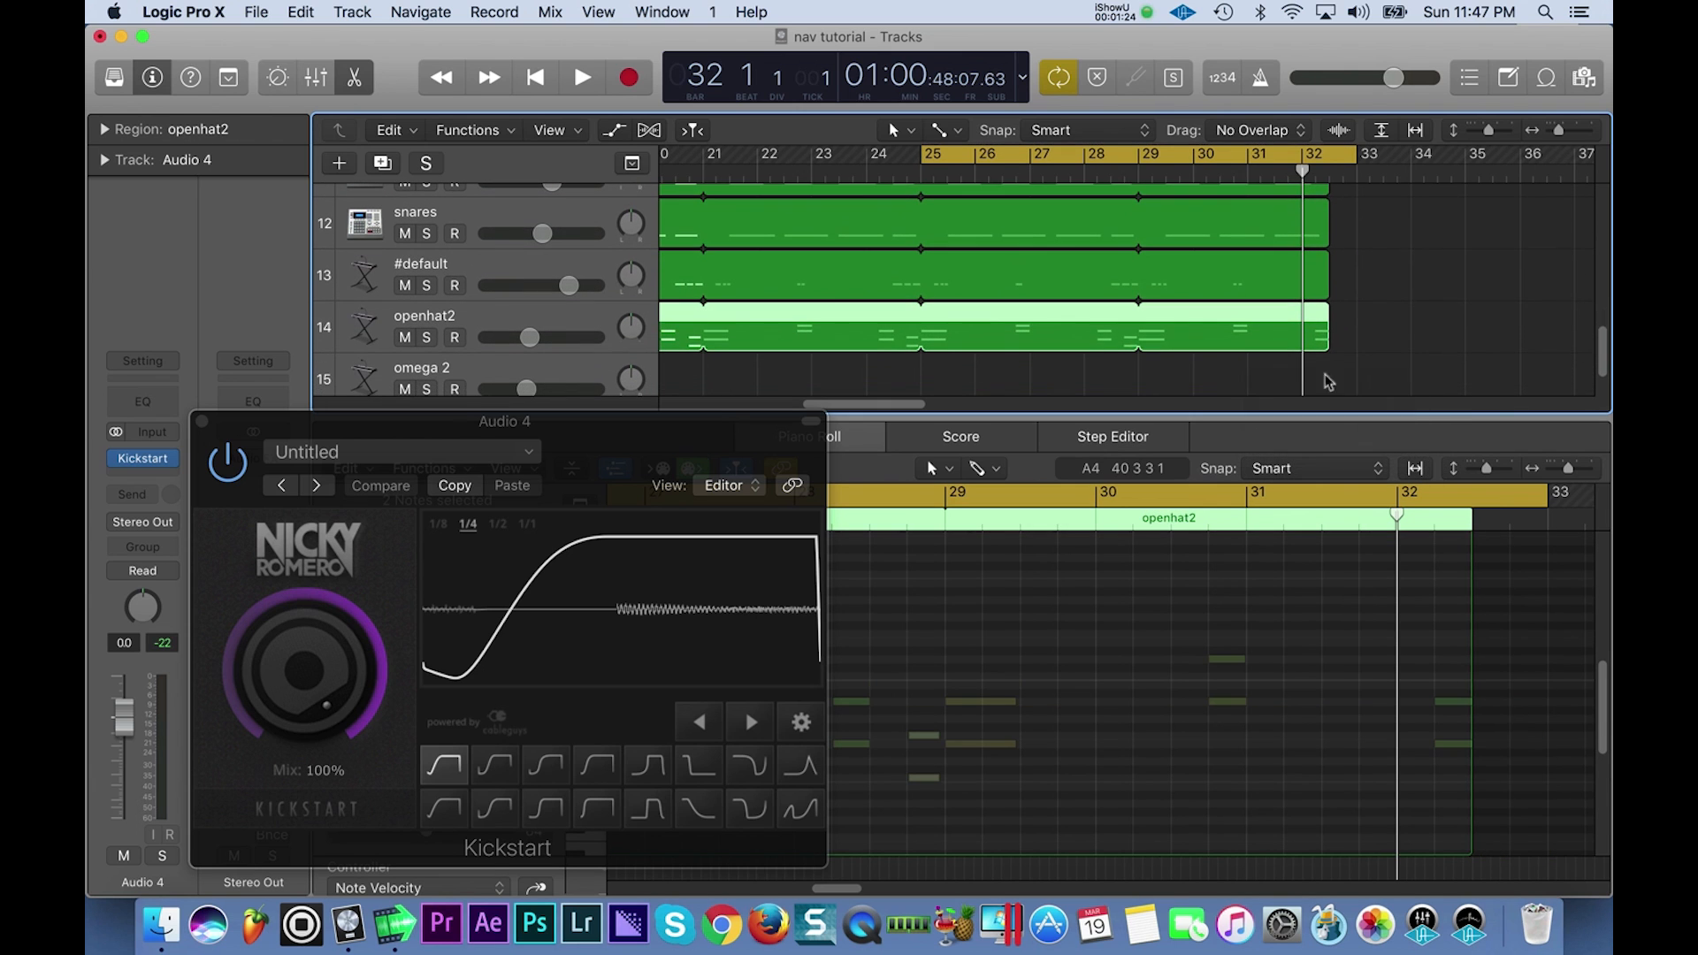
scroll(1293, 324, "down", 3)
scroll(1293, 324, "up", 6)
Play the cycled section to check the shortened drum loops, closing the Kickstart window while listening, and stop playback.
key("space")
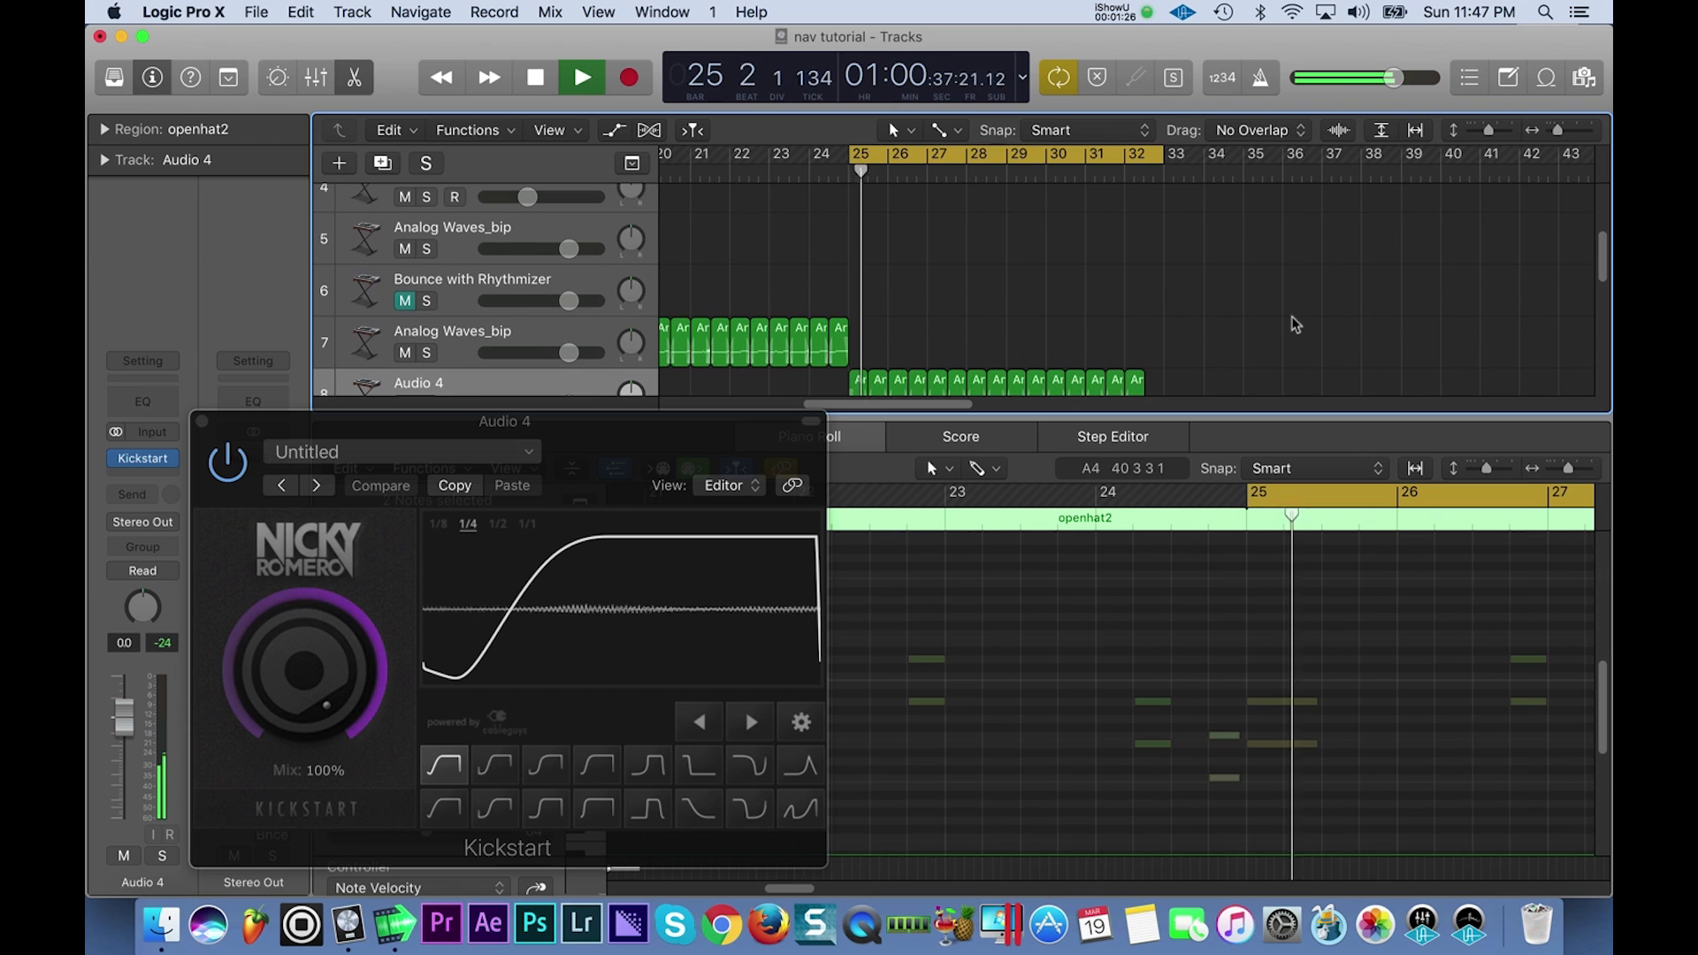
scroll(1293, 325, "down", 1)
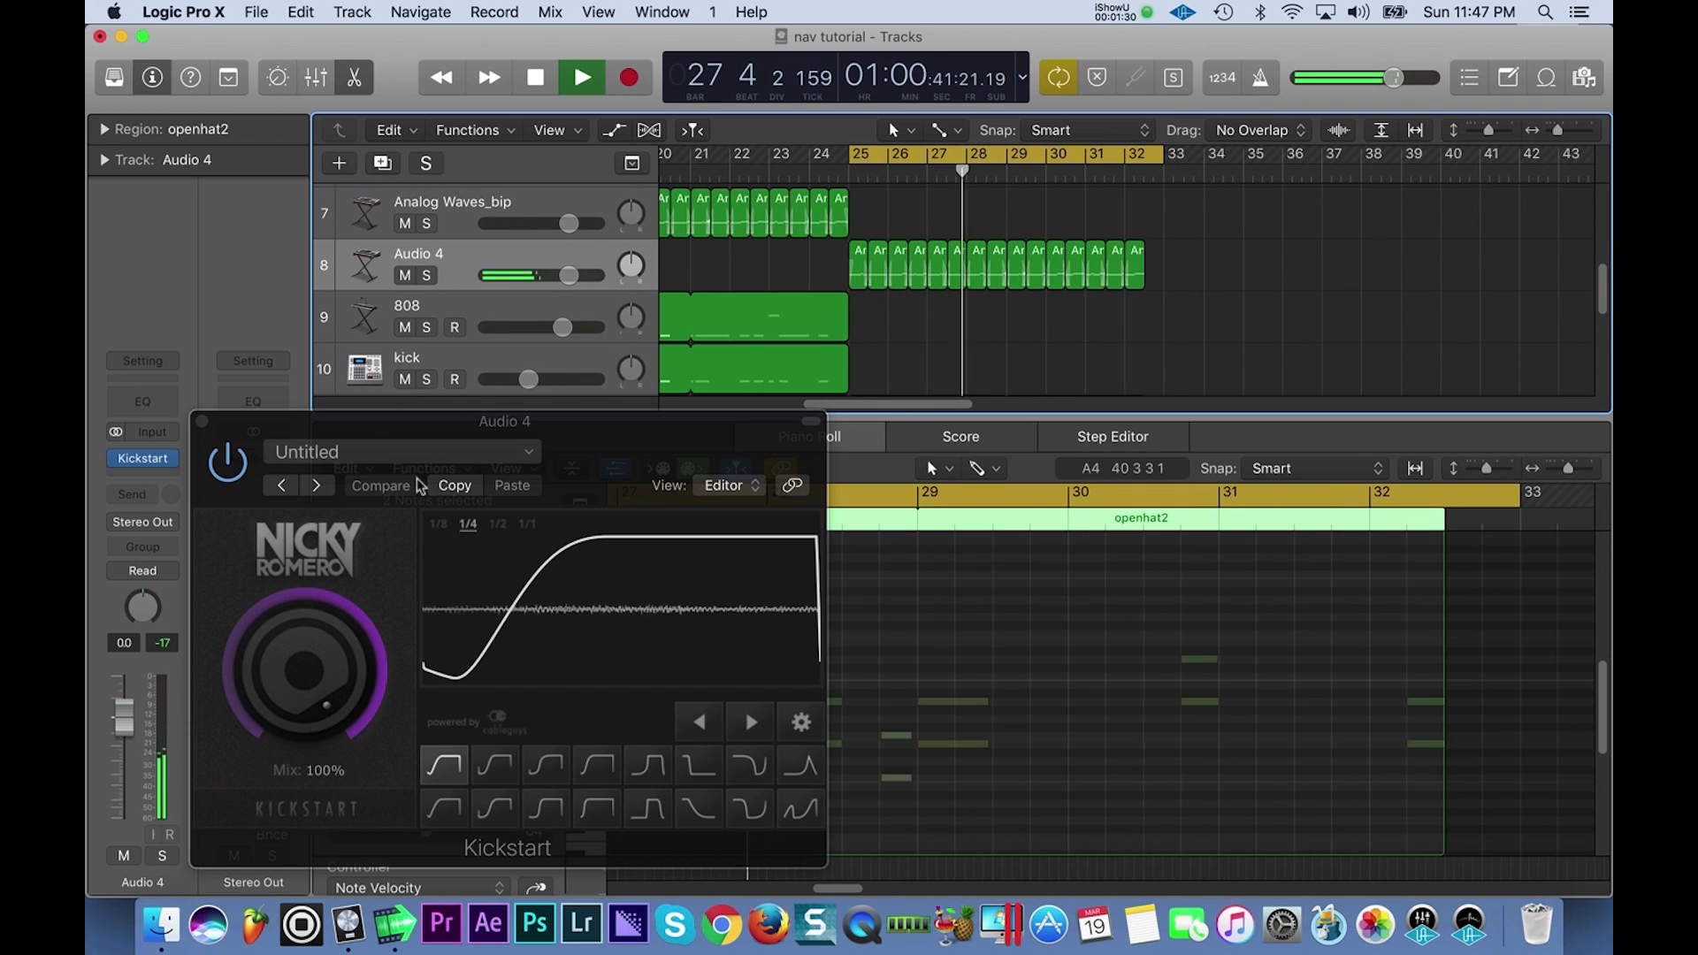
left_click(202, 421)
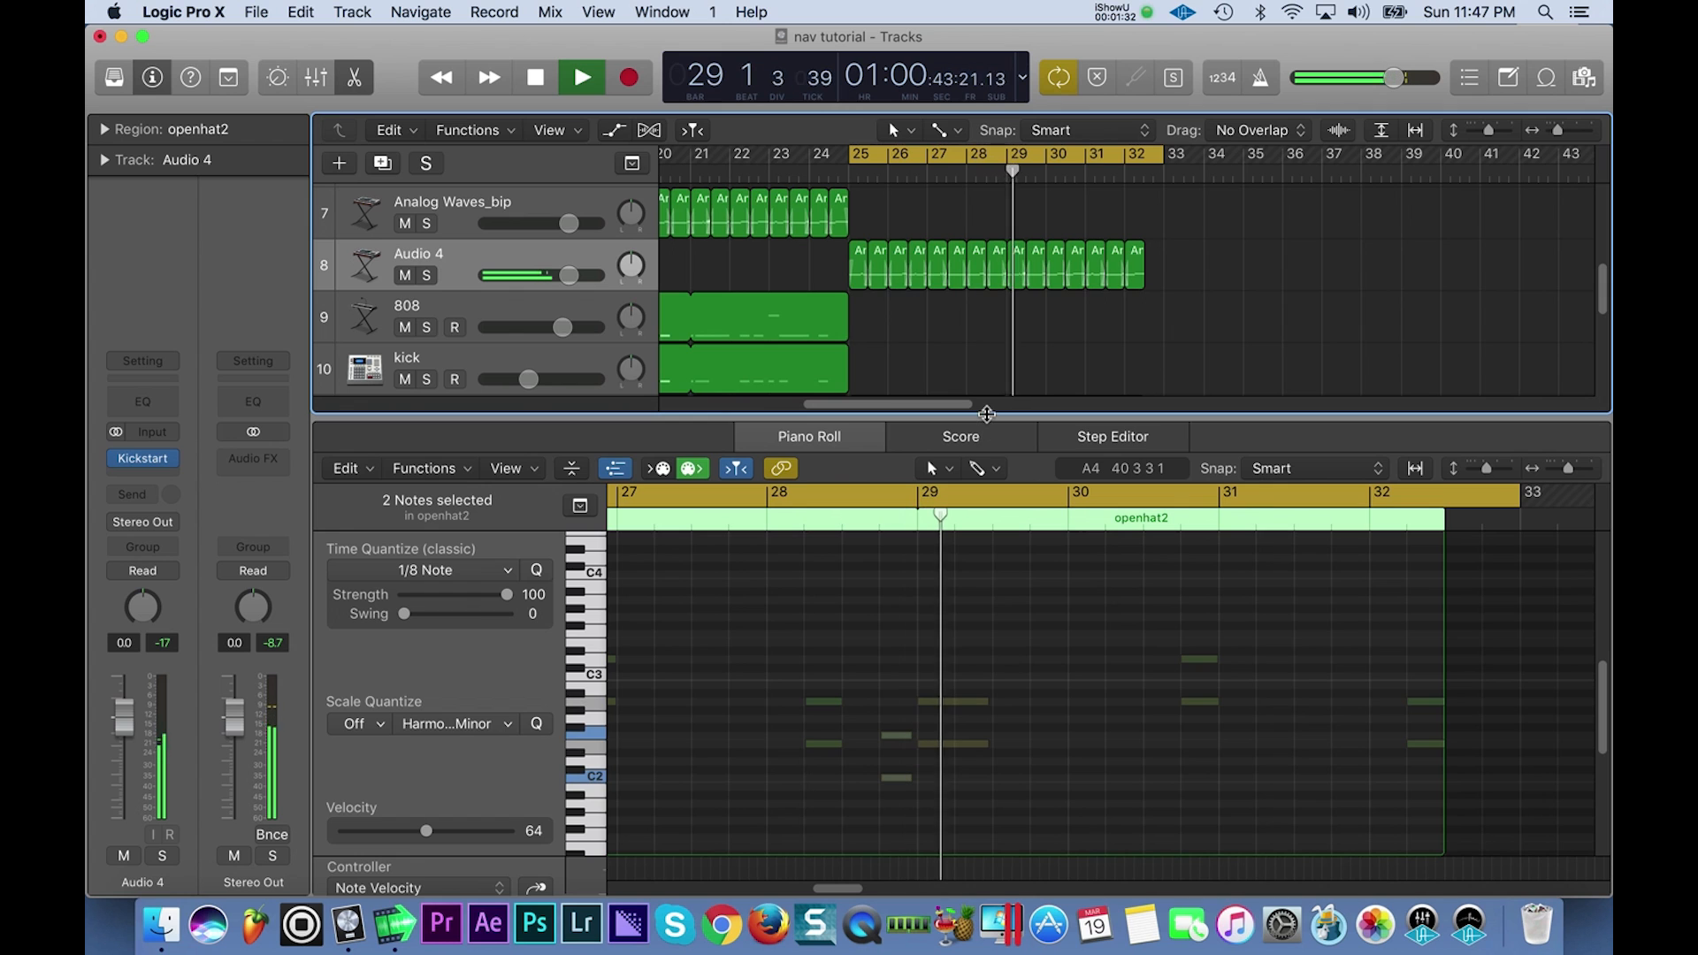
scroll(1003, 339, "down", 1)
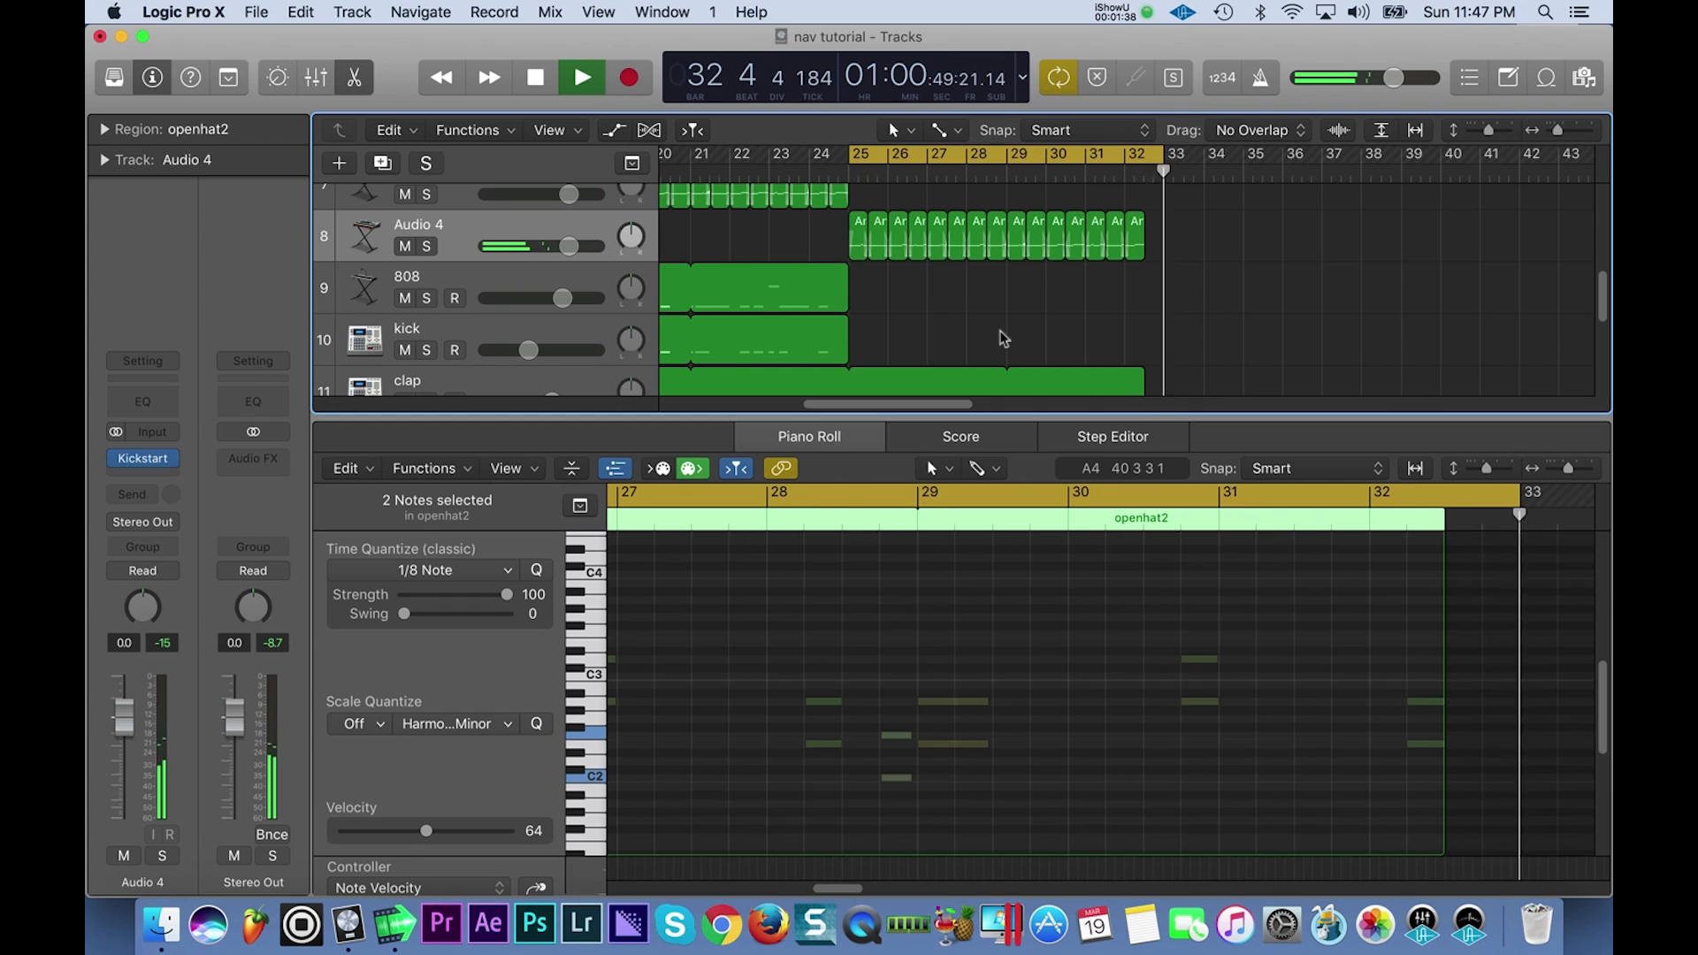
key("space")
Add one new software instrument track directly beneath the Audio 4 track.
scroll(1004, 338, "left", 3)
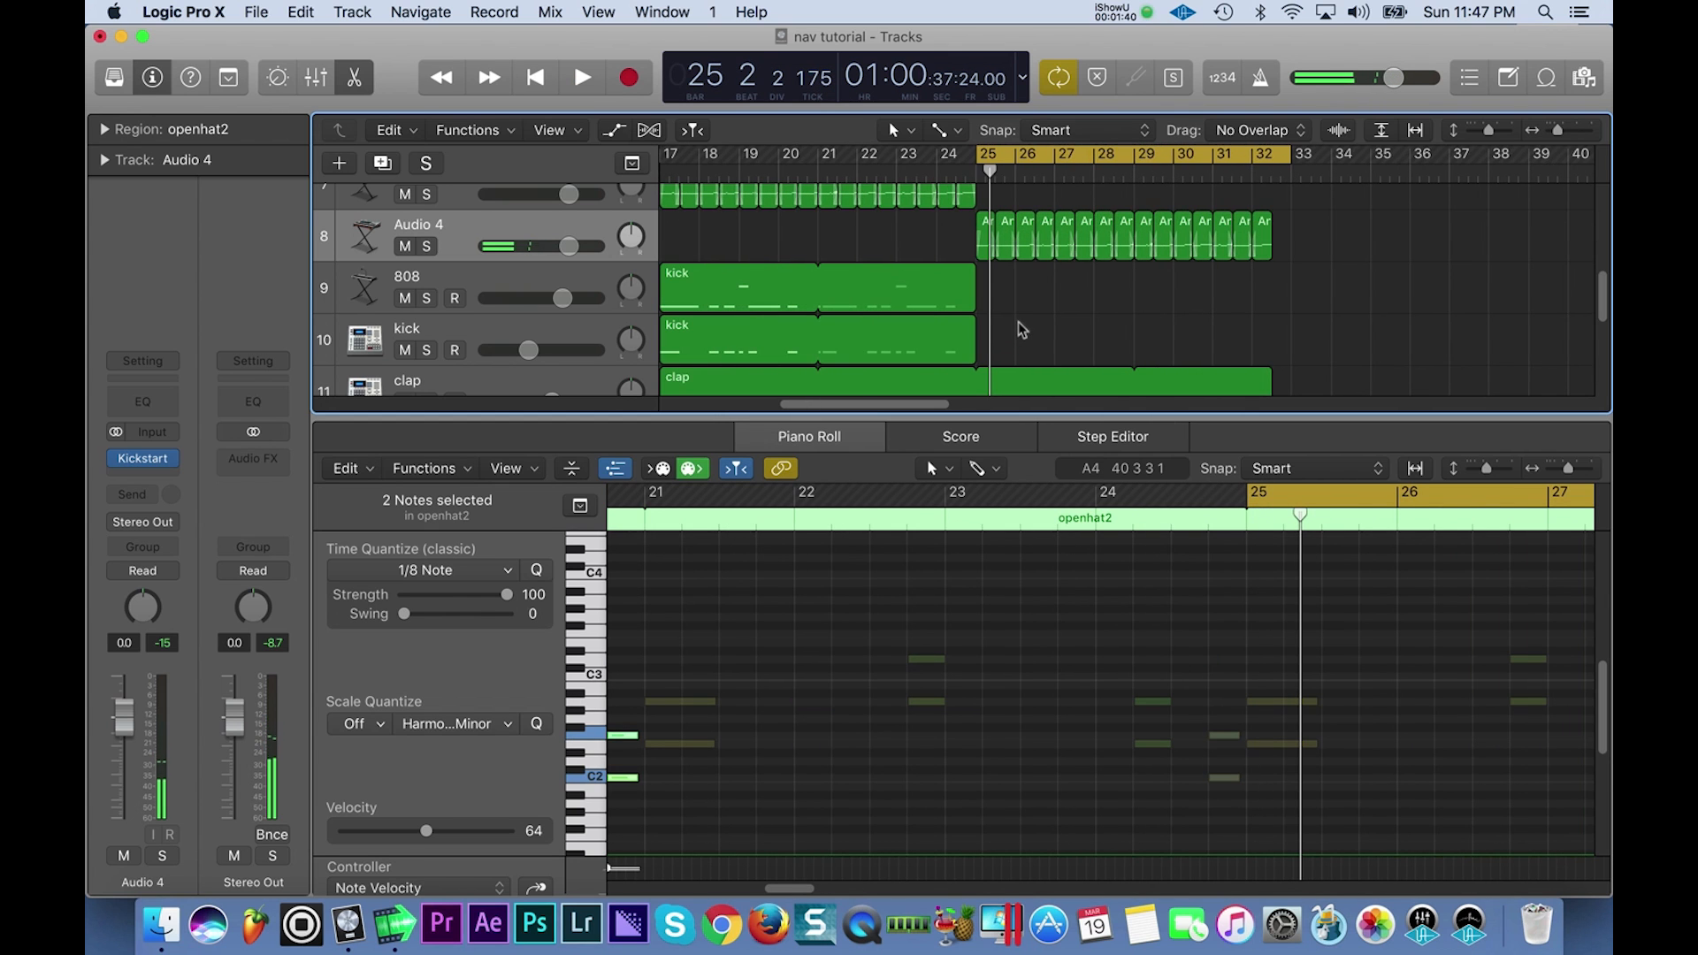
scroll(1022, 330, "down", 5)
scroll(1022, 329, "up", 3)
scroll(1017, 321, "left", 5)
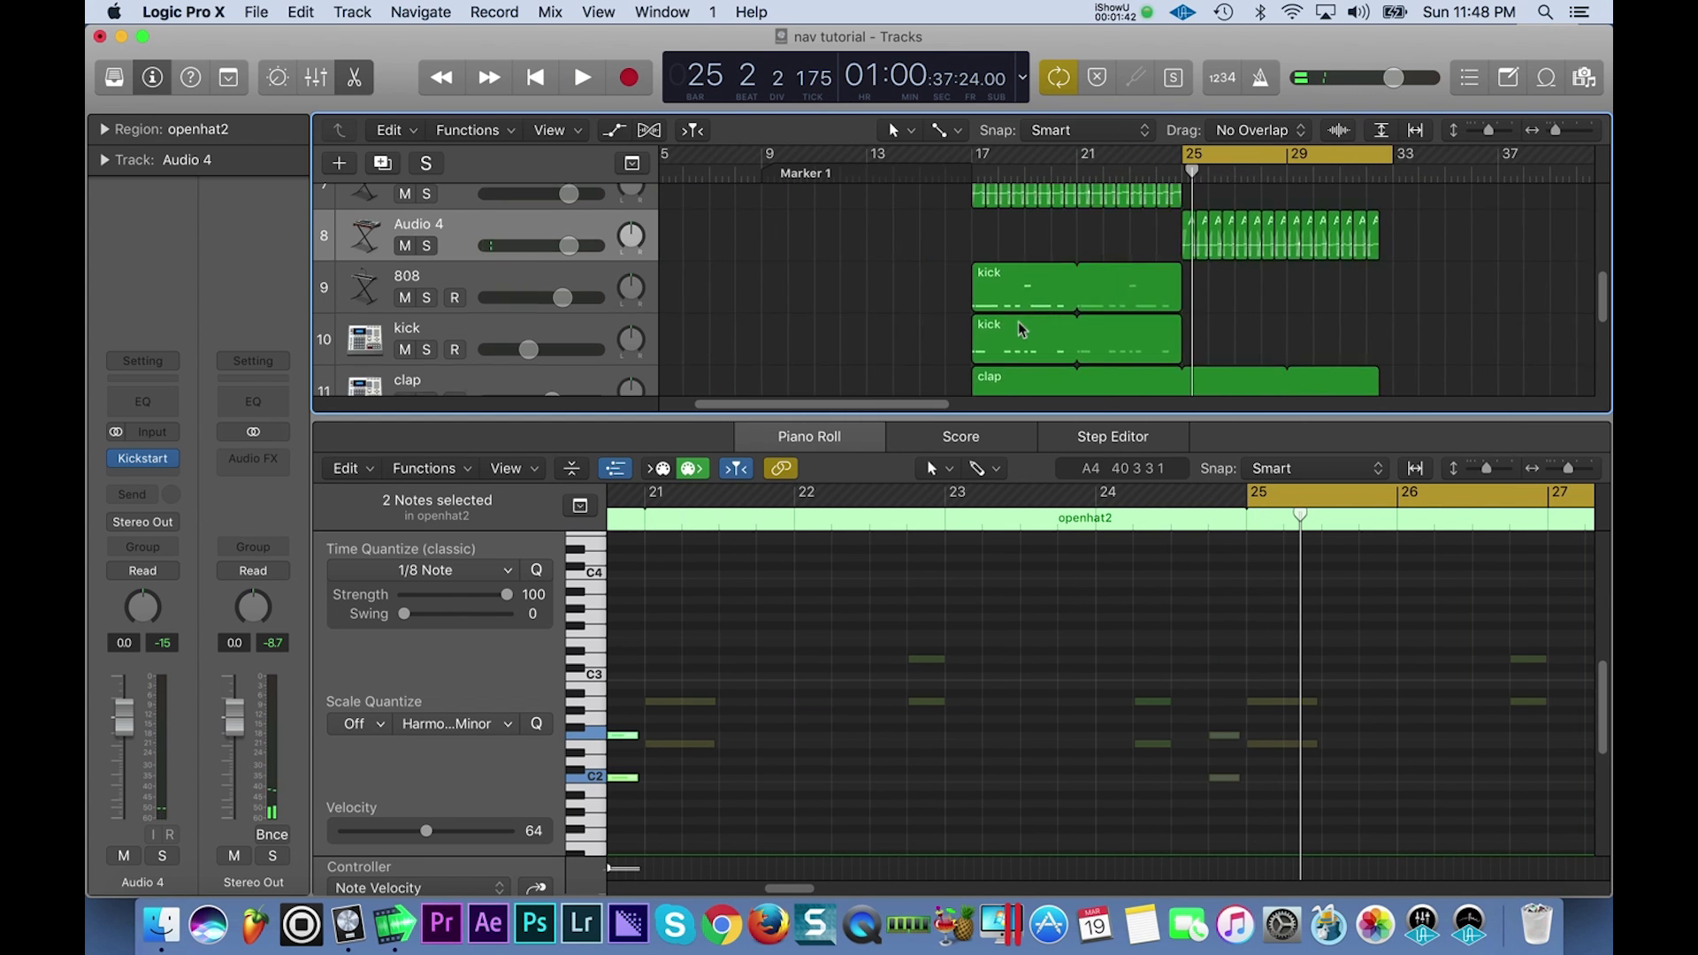
scroll(1017, 321, "down", 5)
scroll(1017, 321, "up", 5)
scroll(1020, 328, "up", 3)
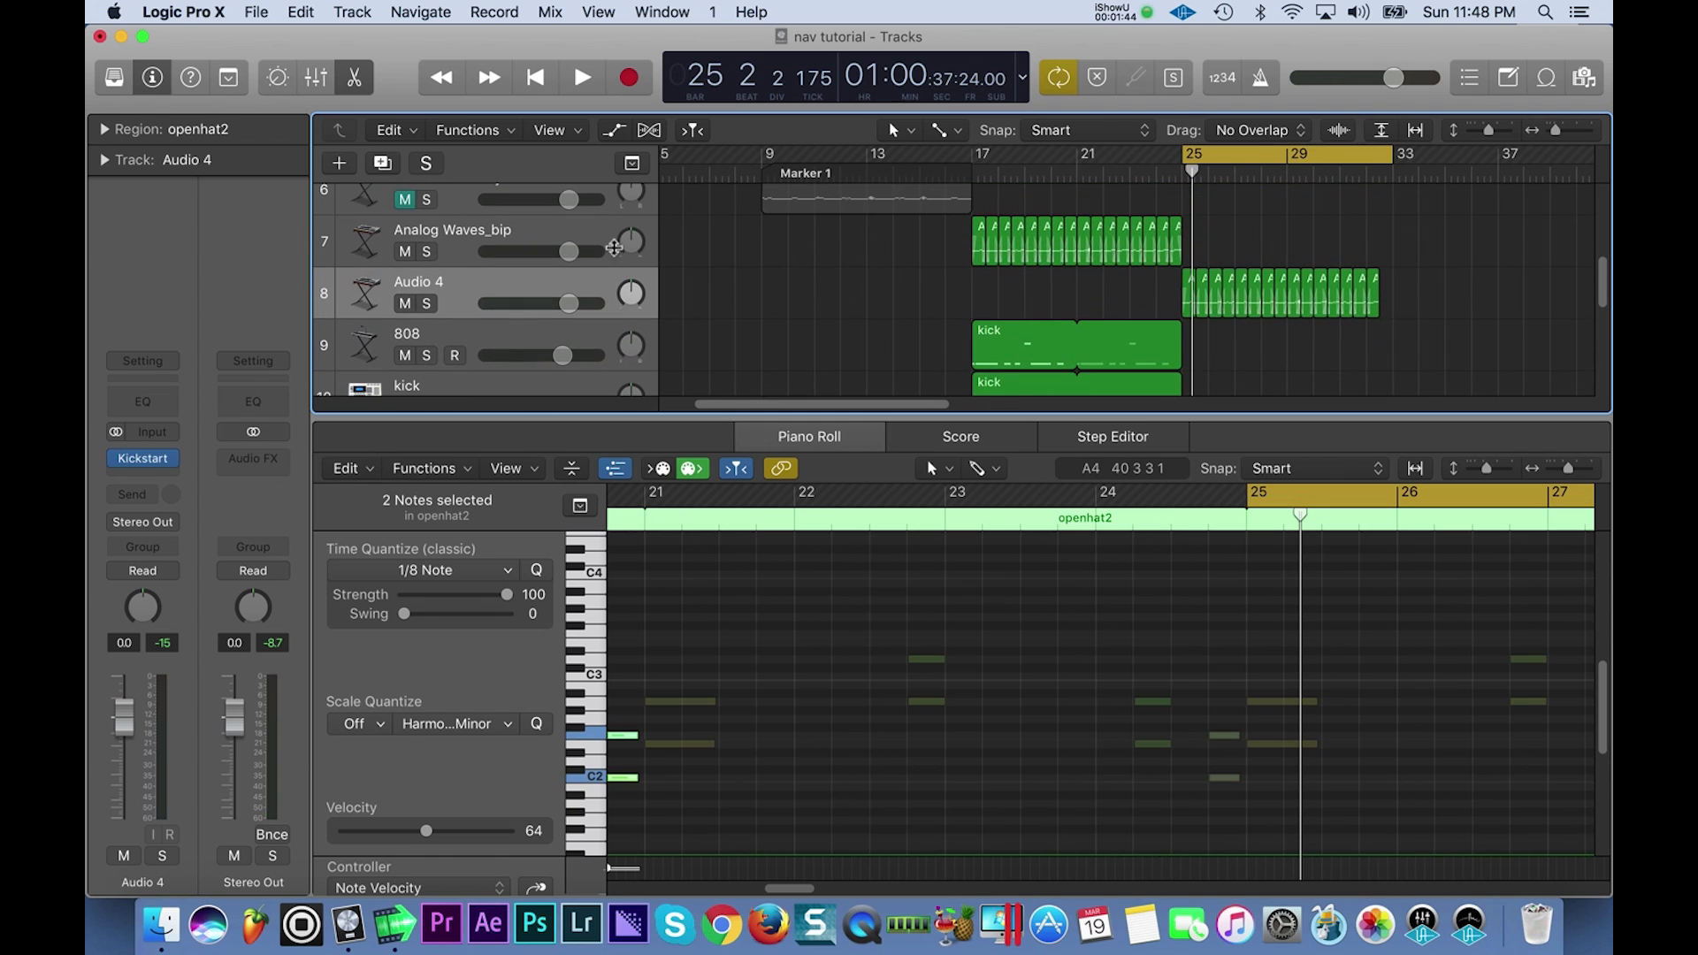
left_click(547, 232)
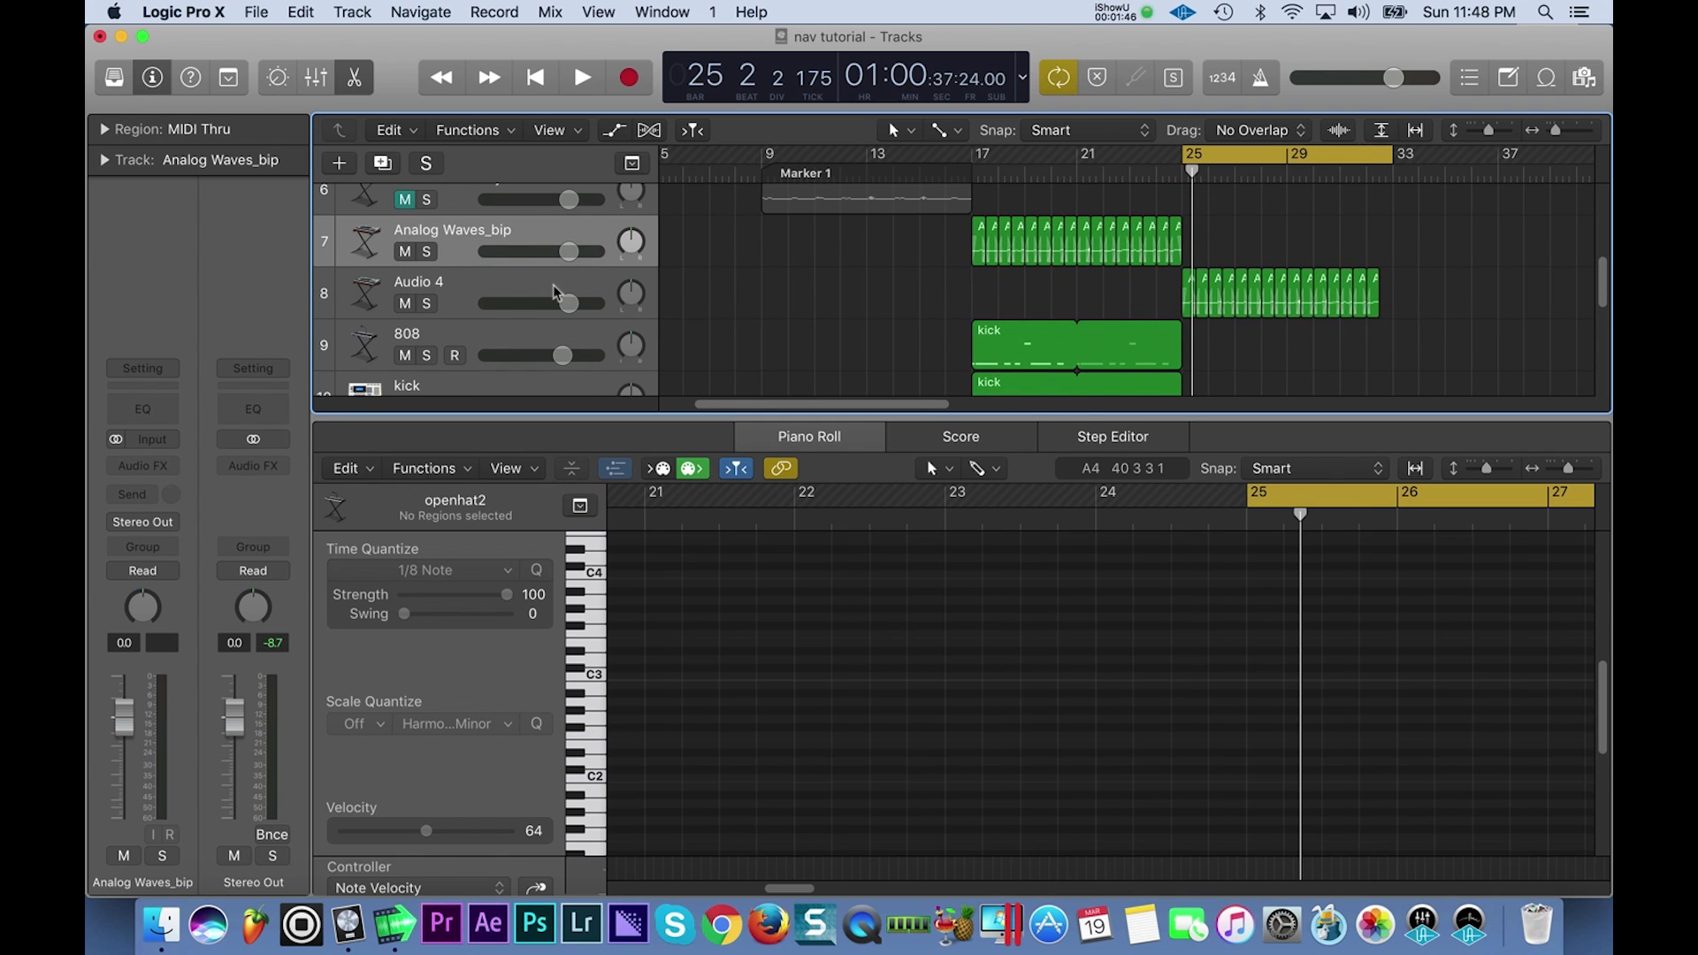
left_click(555, 293)
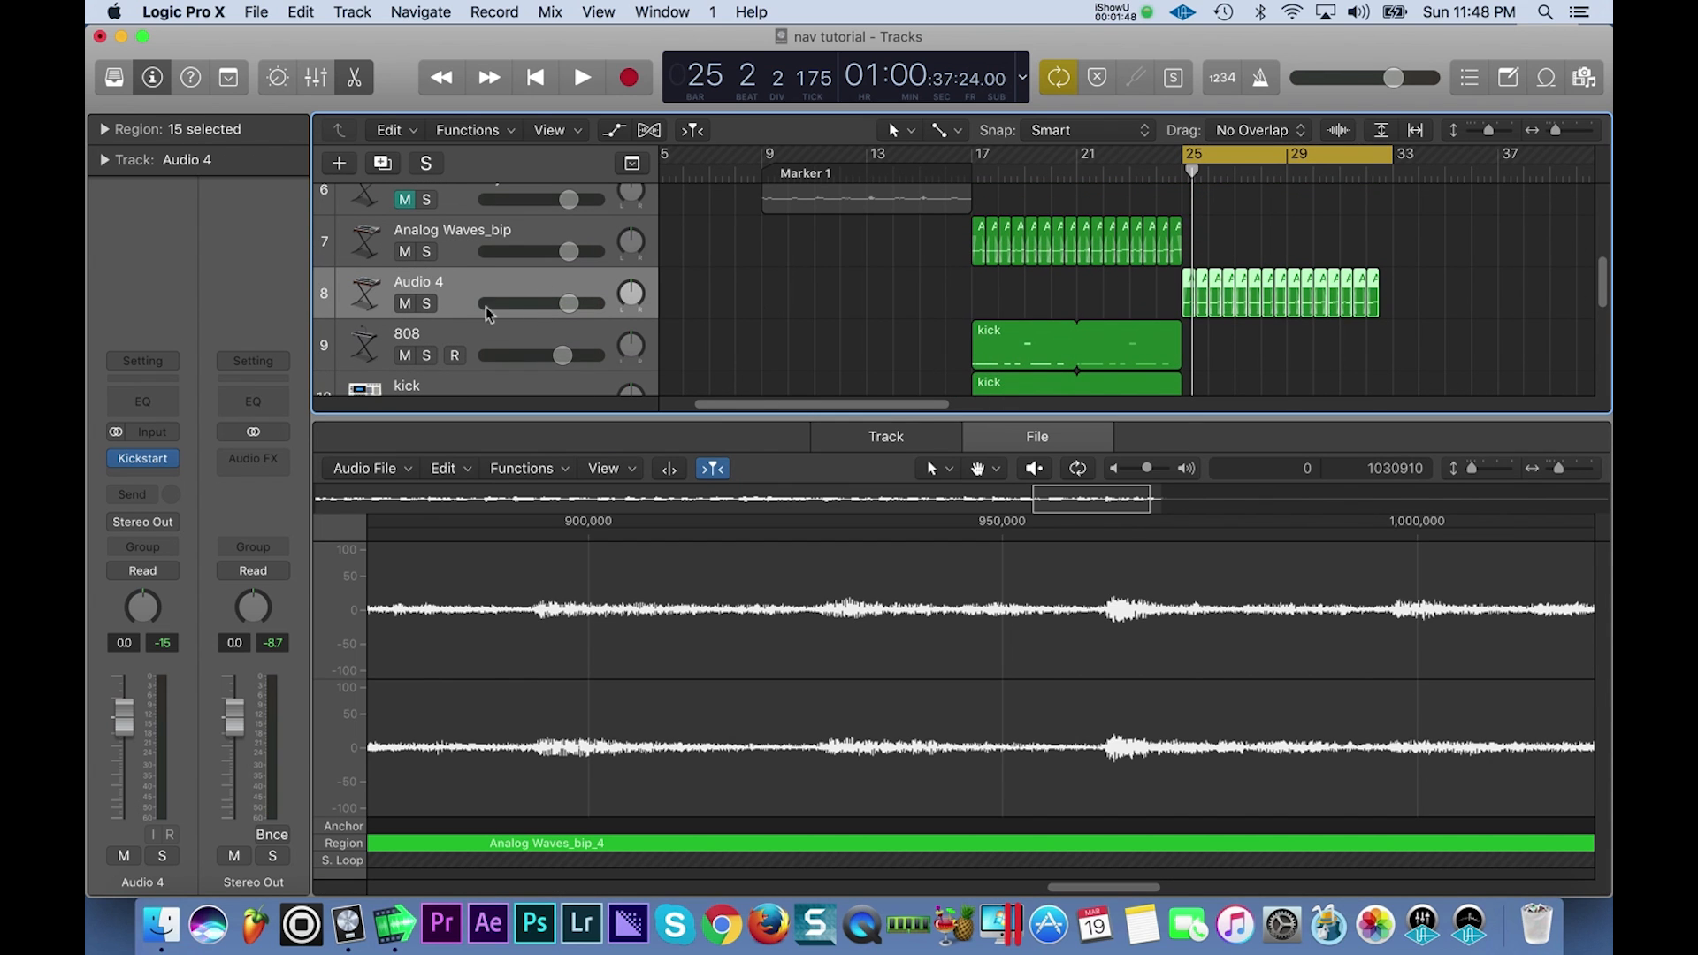
left_click(340, 163)
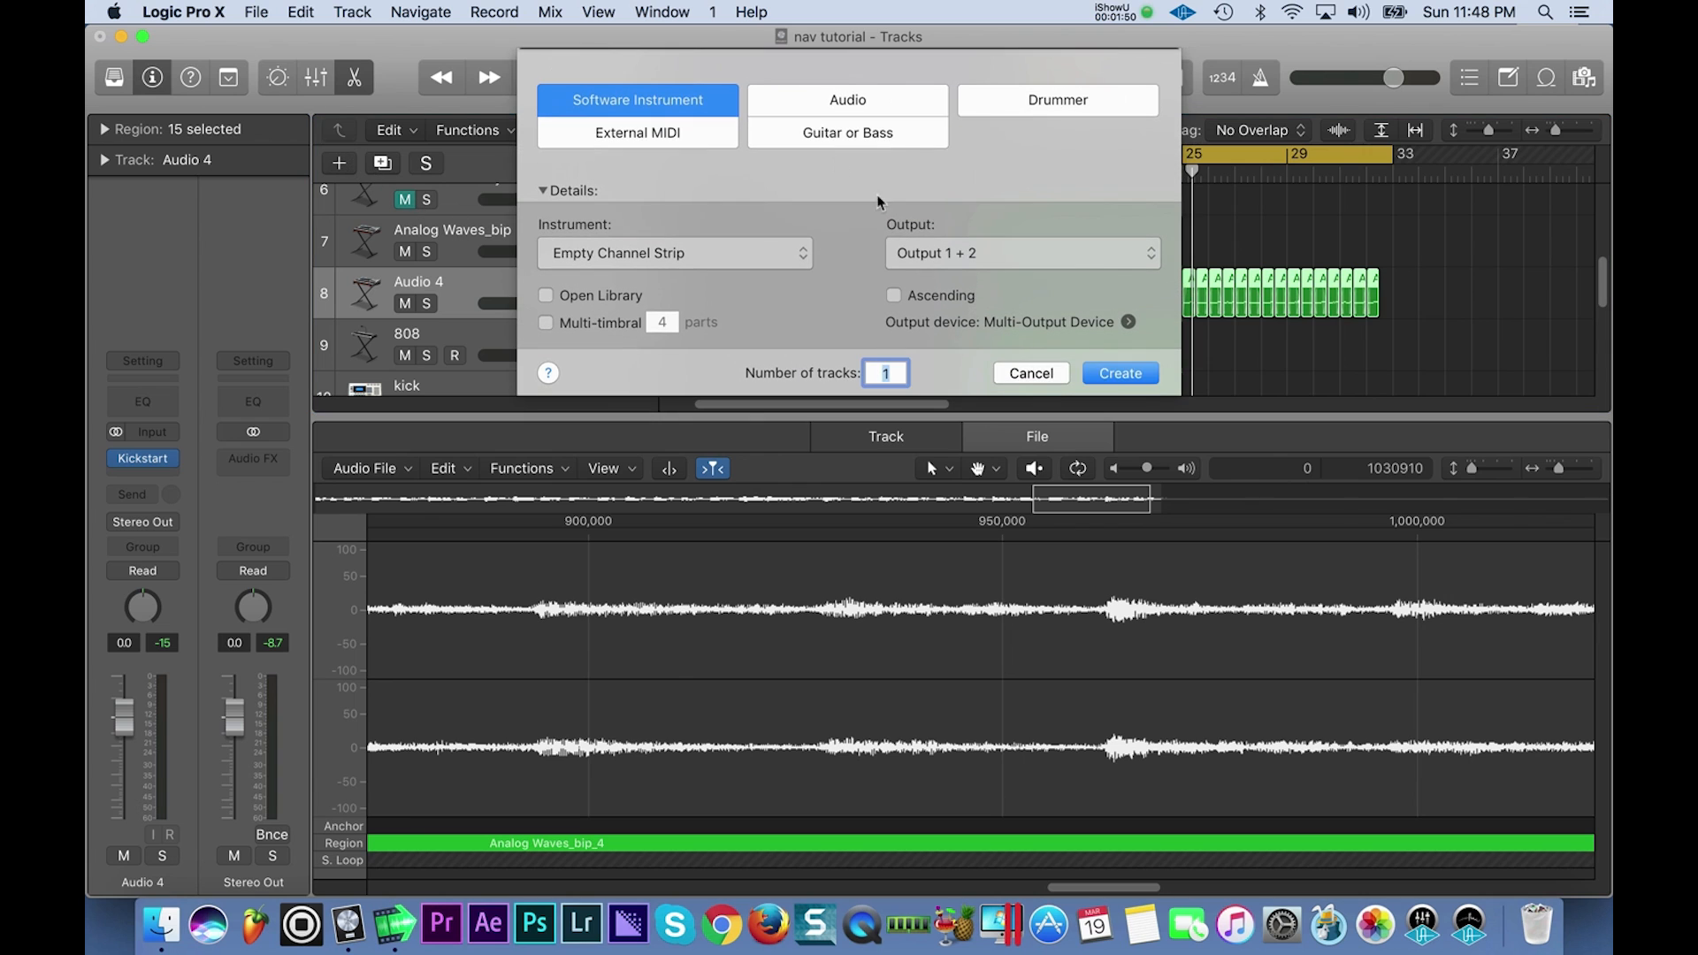
left_click(1108, 373)
Load Alchemy on the new instrument track with the 80s Sync Lead preset from the Leads category, keeping its window clear of the tracks.
left_click(146, 434)
mouse_move(210, 492)
left_click(387, 485)
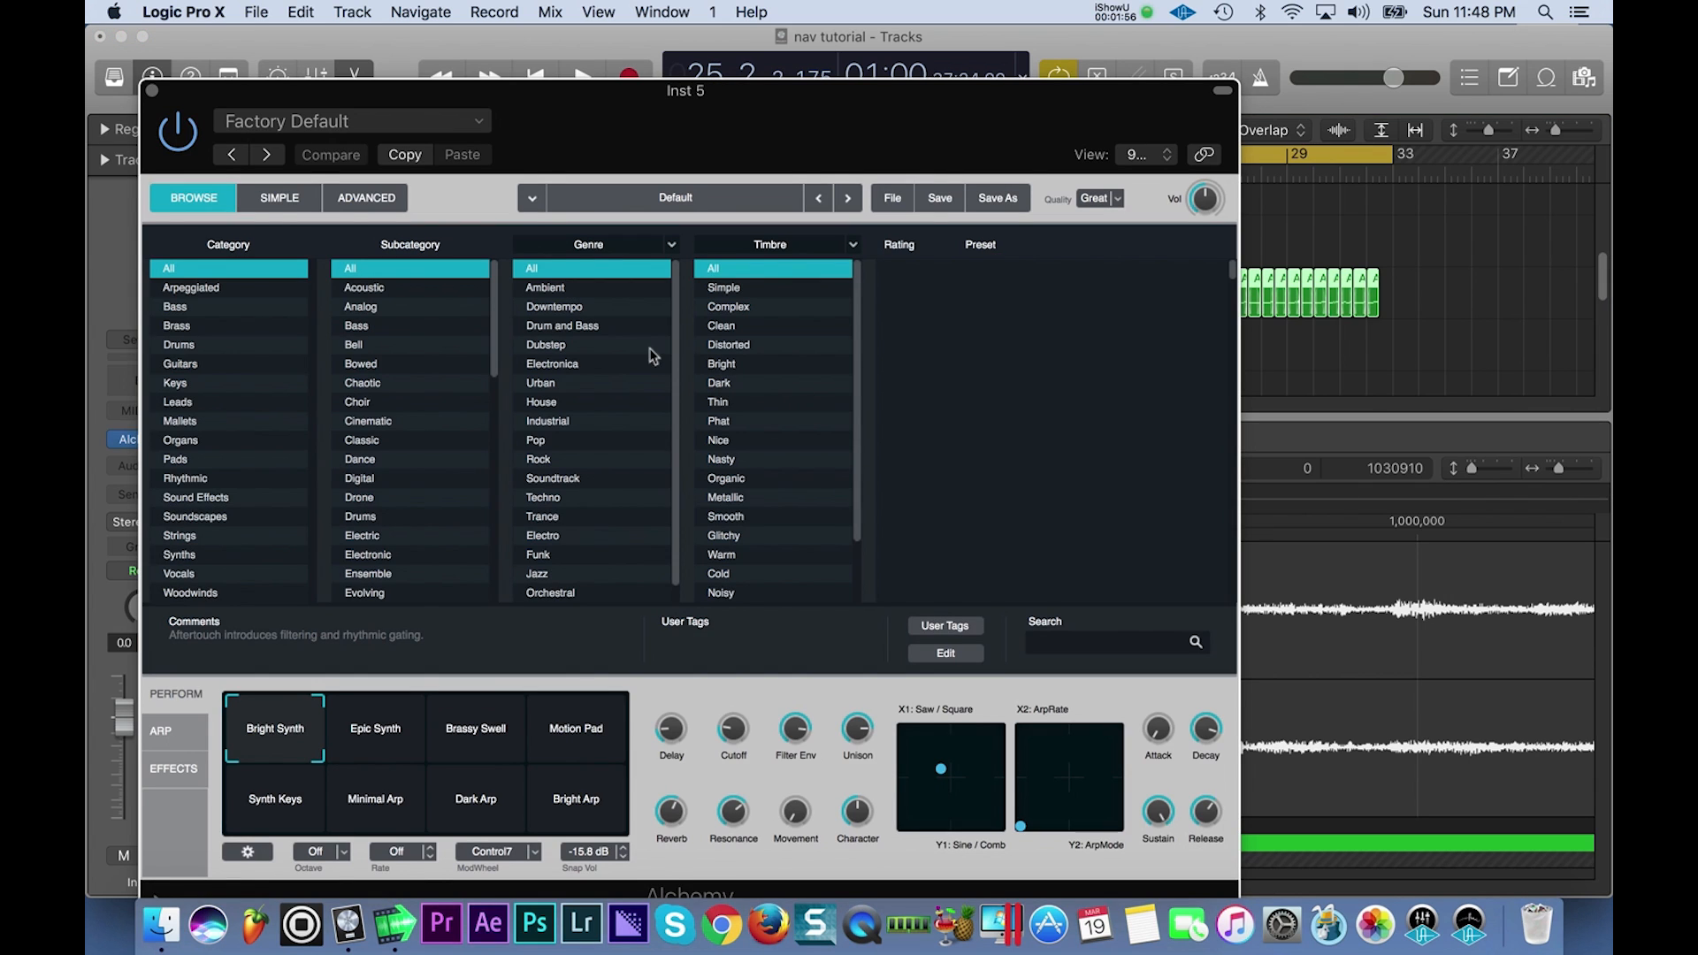
left_click(193, 403)
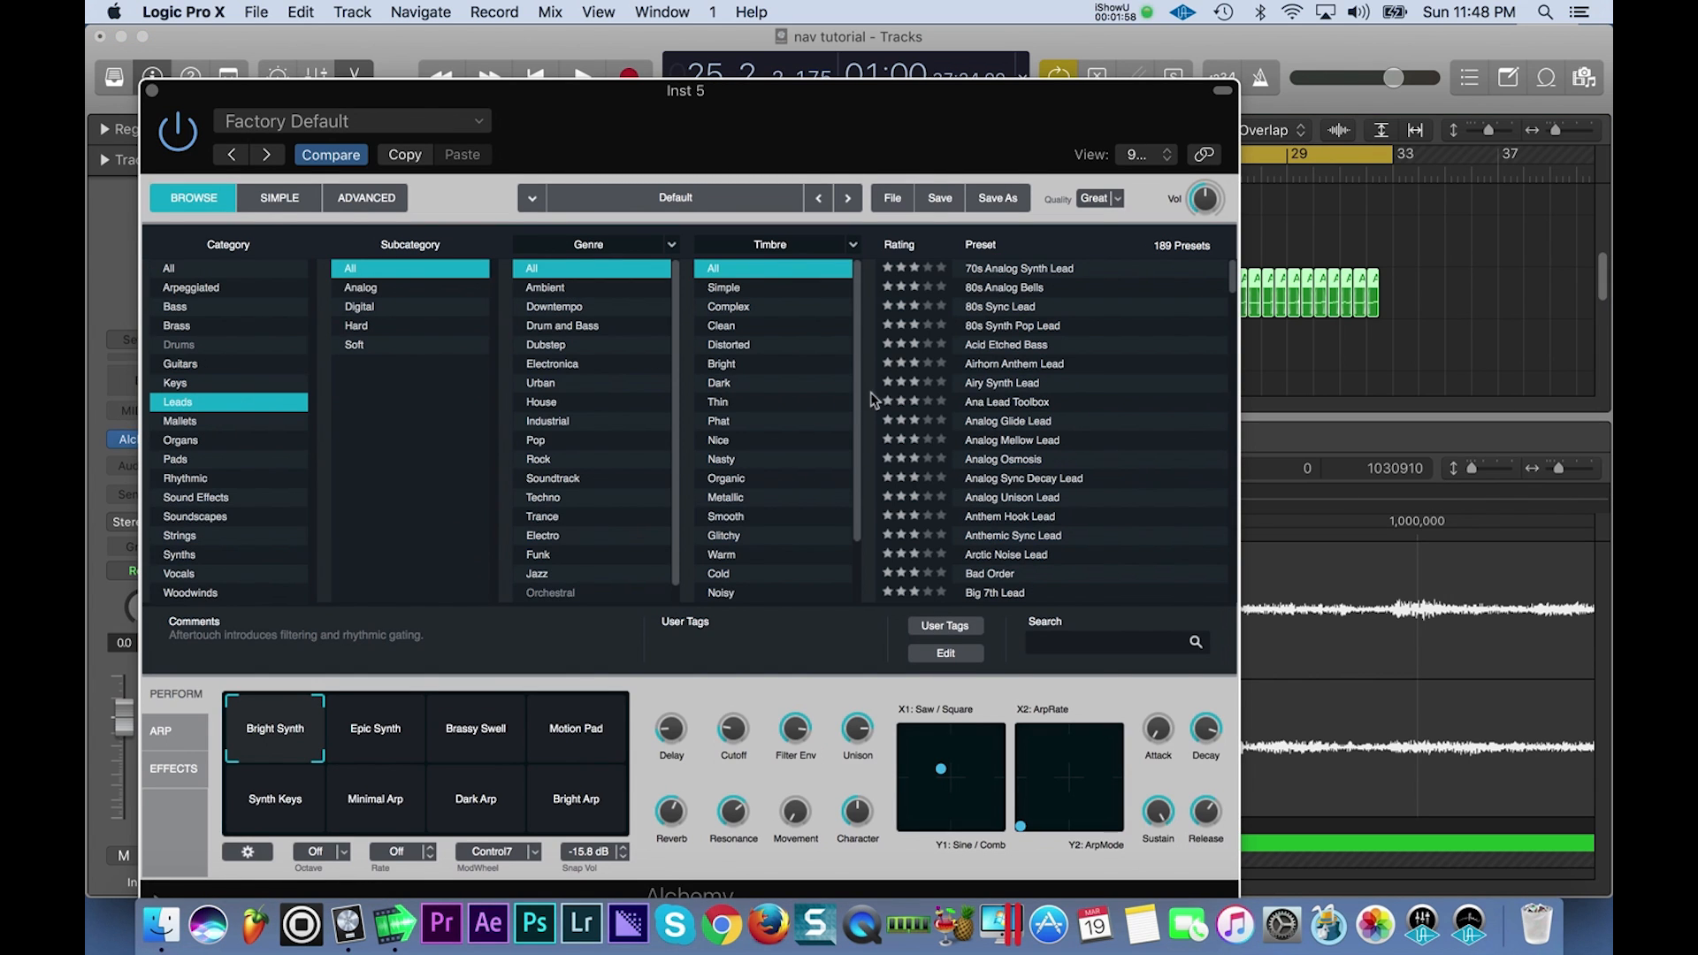
left_click(1040, 305)
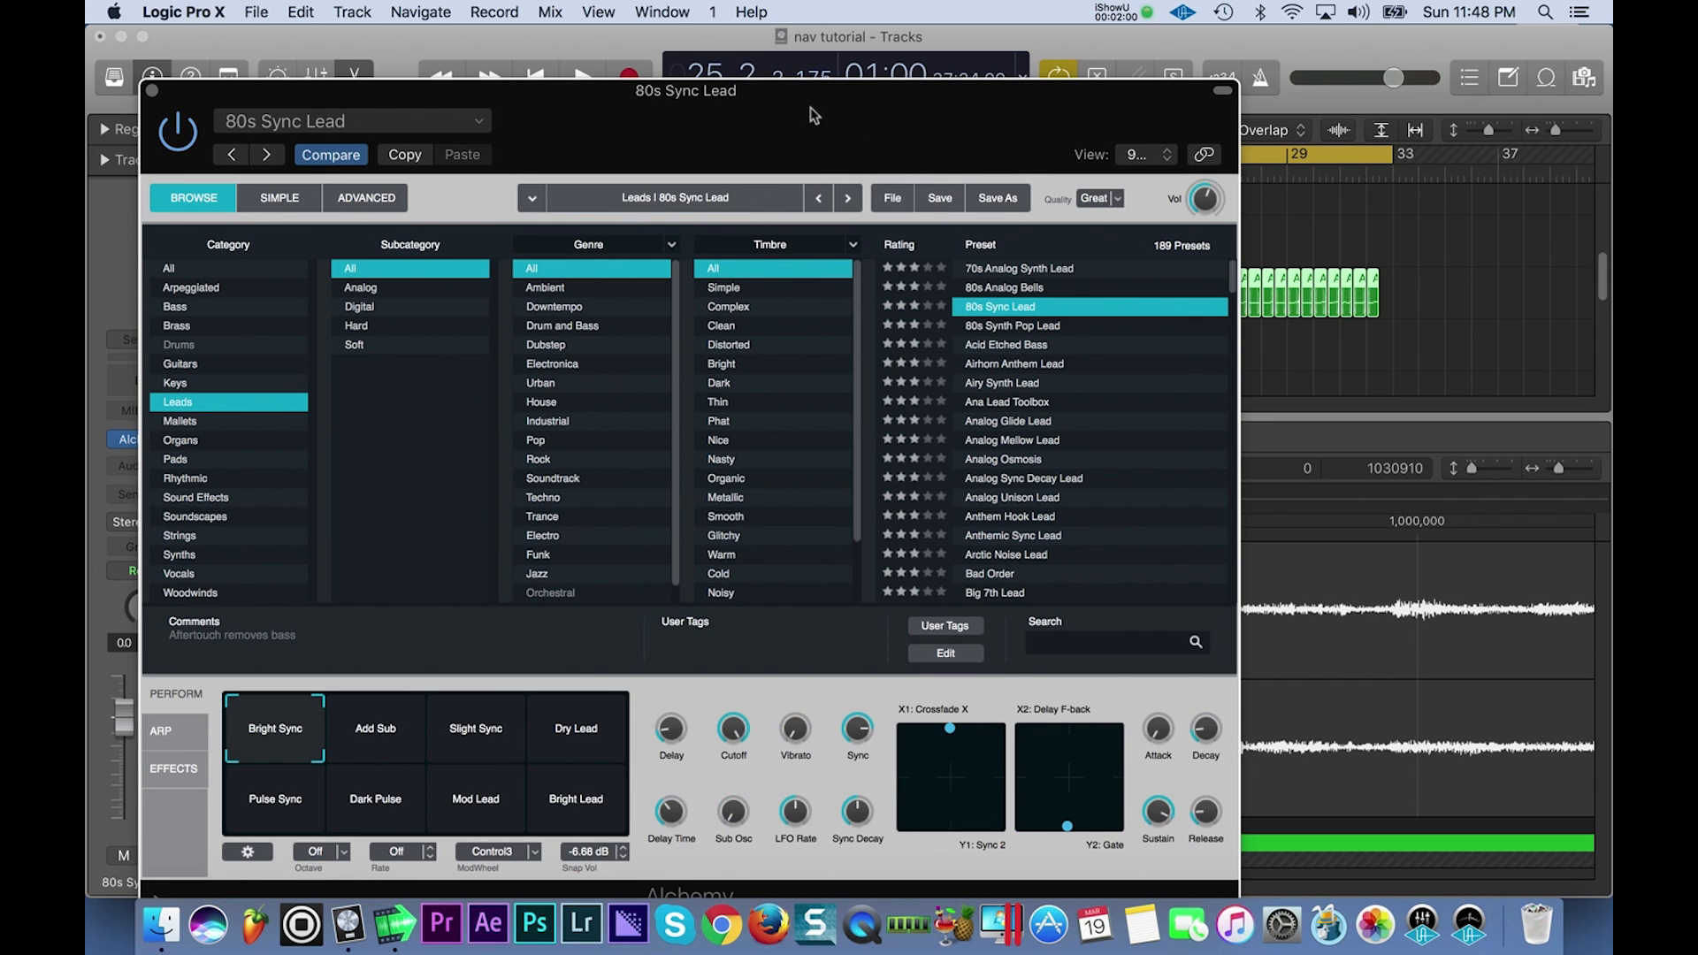
left_click_drag(712, 133, 1094, 565)
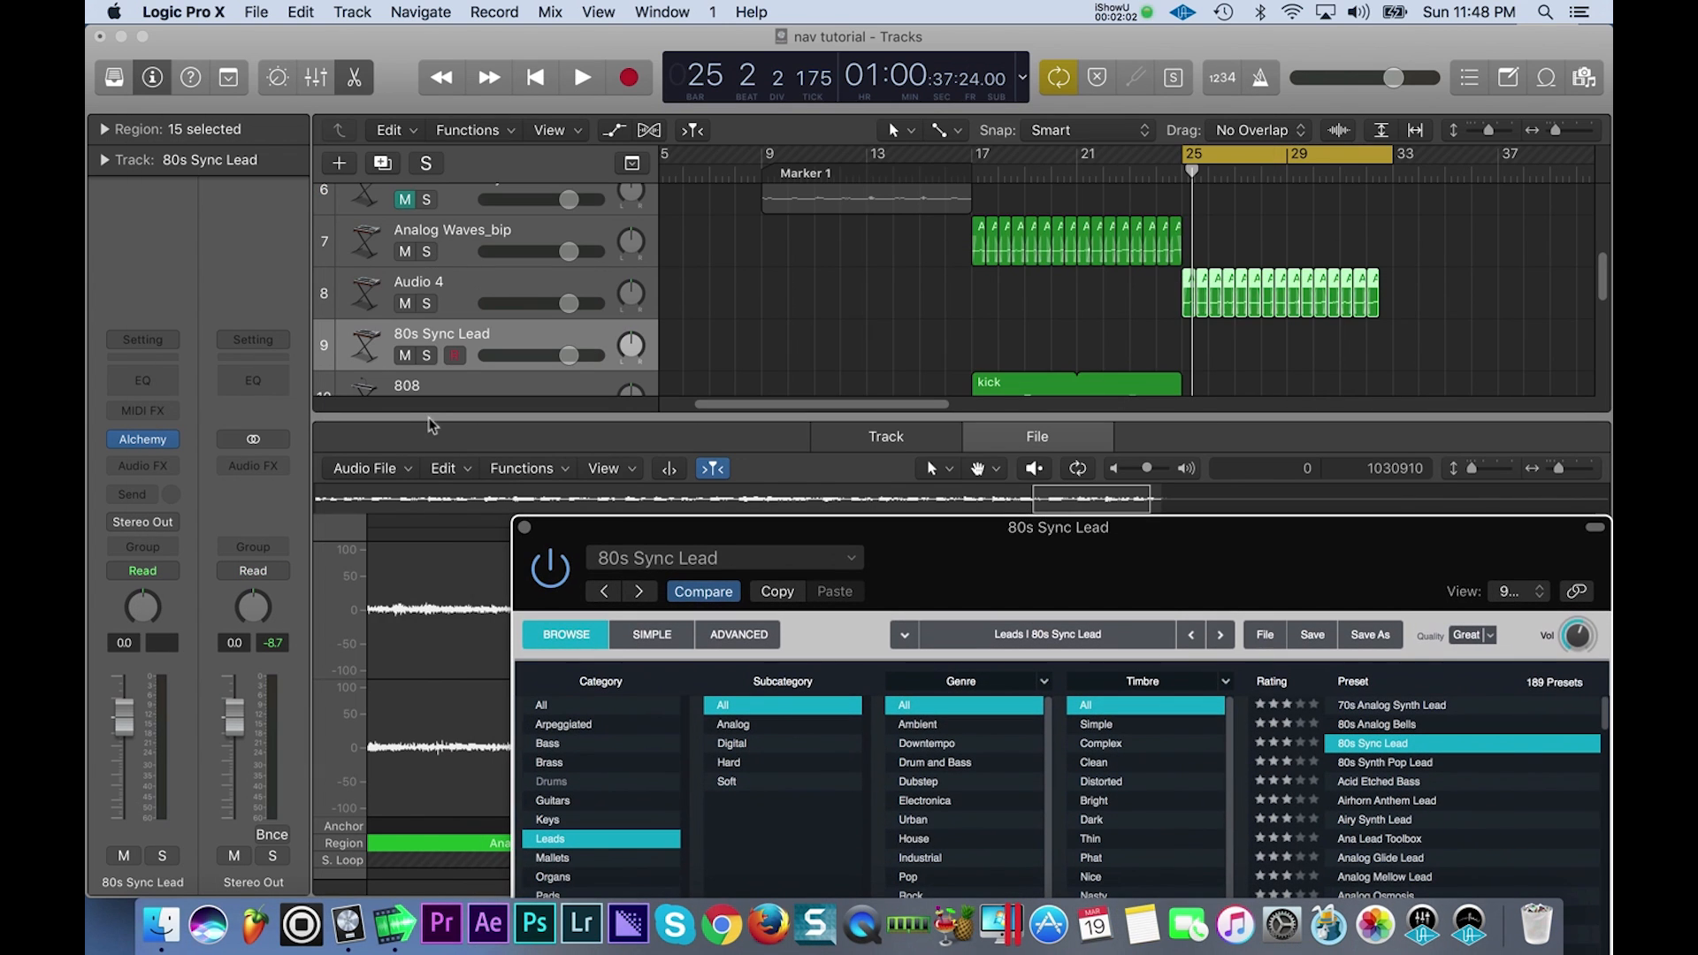
Insert a Channel EQ on the 80s Sync Lead track, enable its low cut and set its high cut to about 375 Hz.
left_click(137, 376)
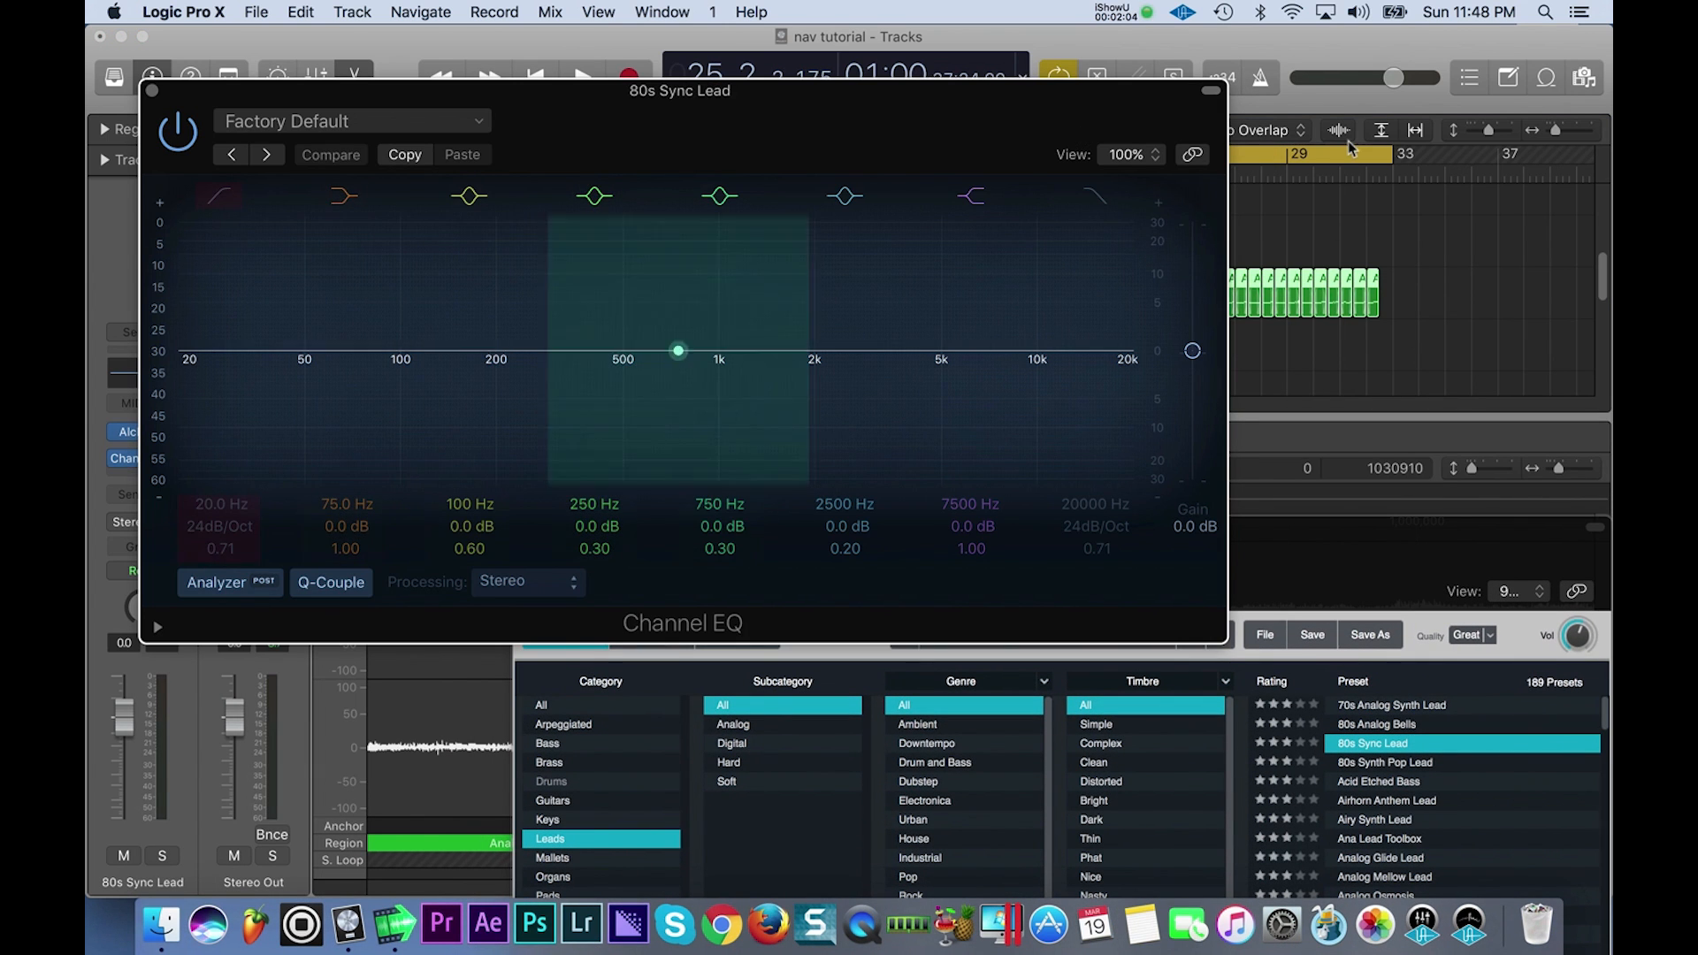
left_click(1095, 197)
left_click_drag(1105, 402, 497, 444)
left_click(221, 199)
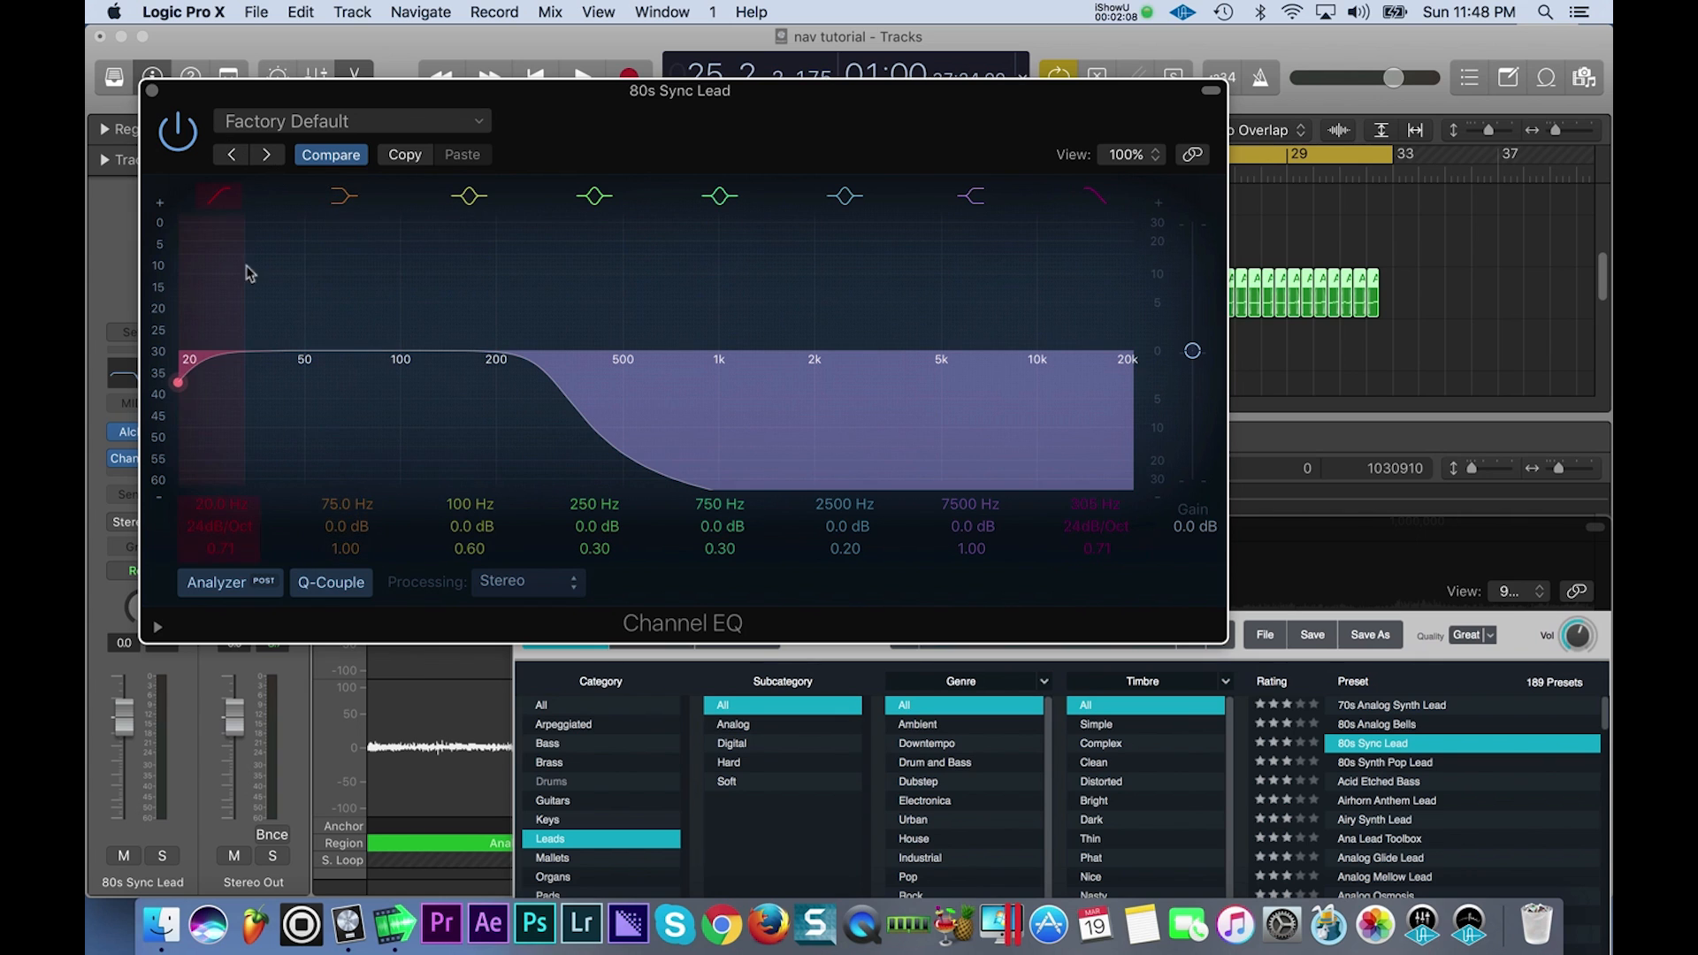
left_click_drag(583, 452, 642, 448)
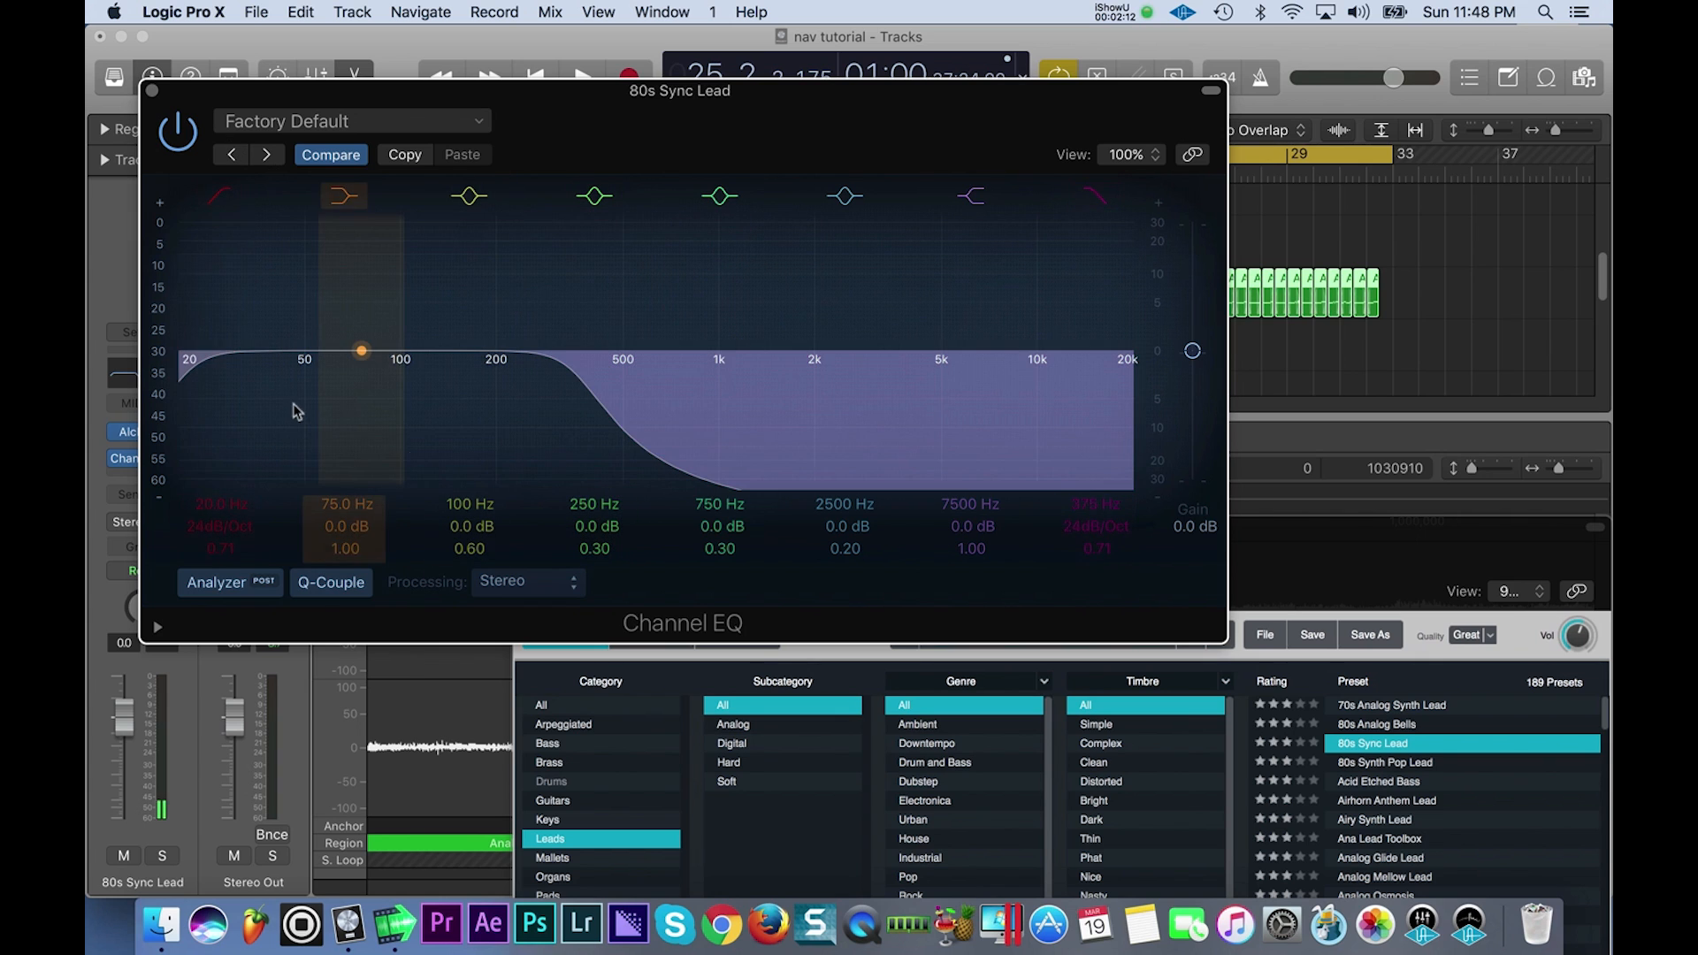
key("space")
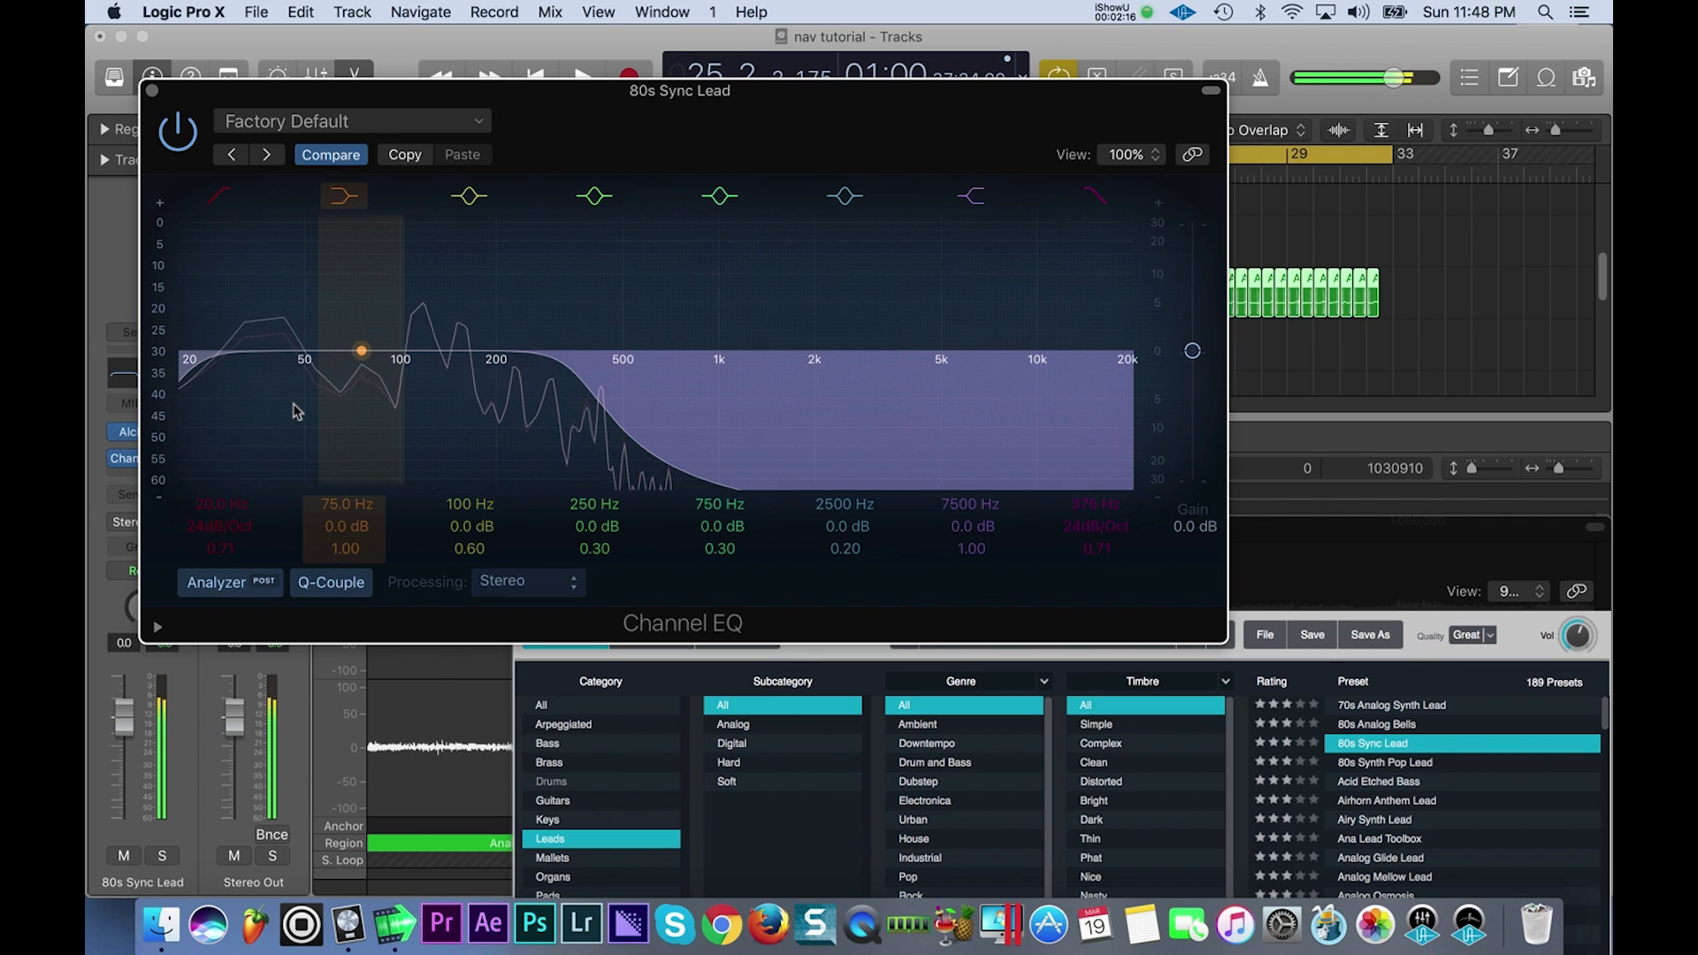
left_click_drag(649, 90, 758, 762)
left_click_drag(758, 842, 860, 628)
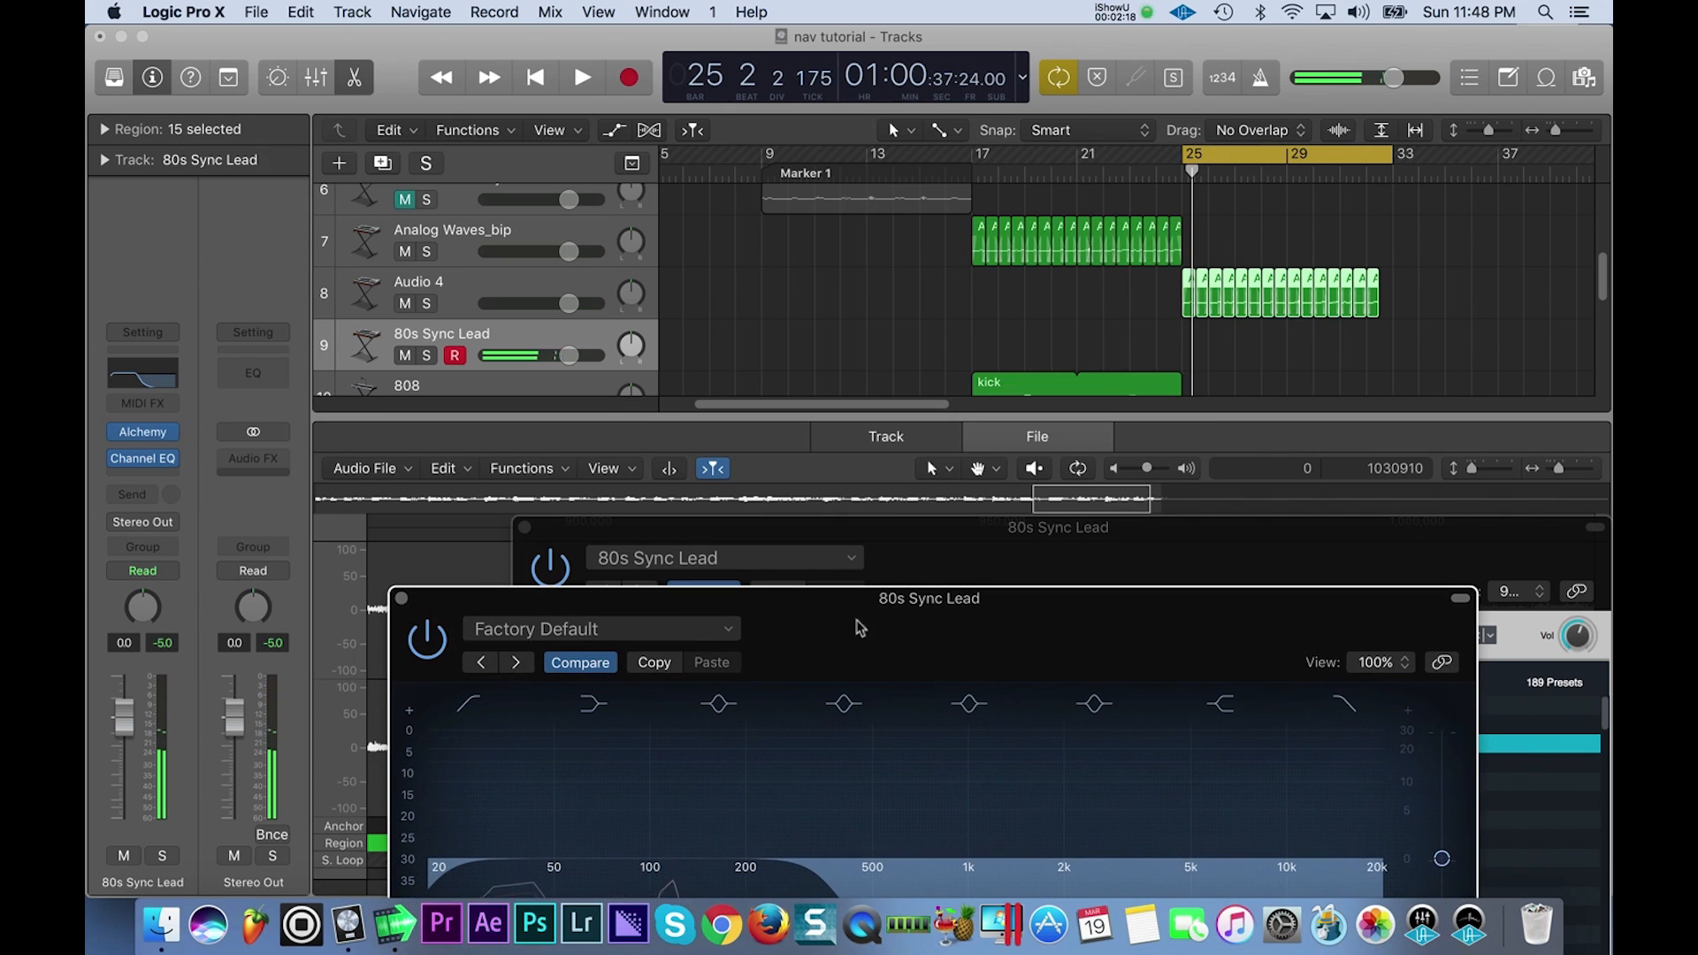
Start and stop a recording on the 80s Sync Lead track and turn on the count-in.
key("r")
key("space")
left_click(1223, 87)
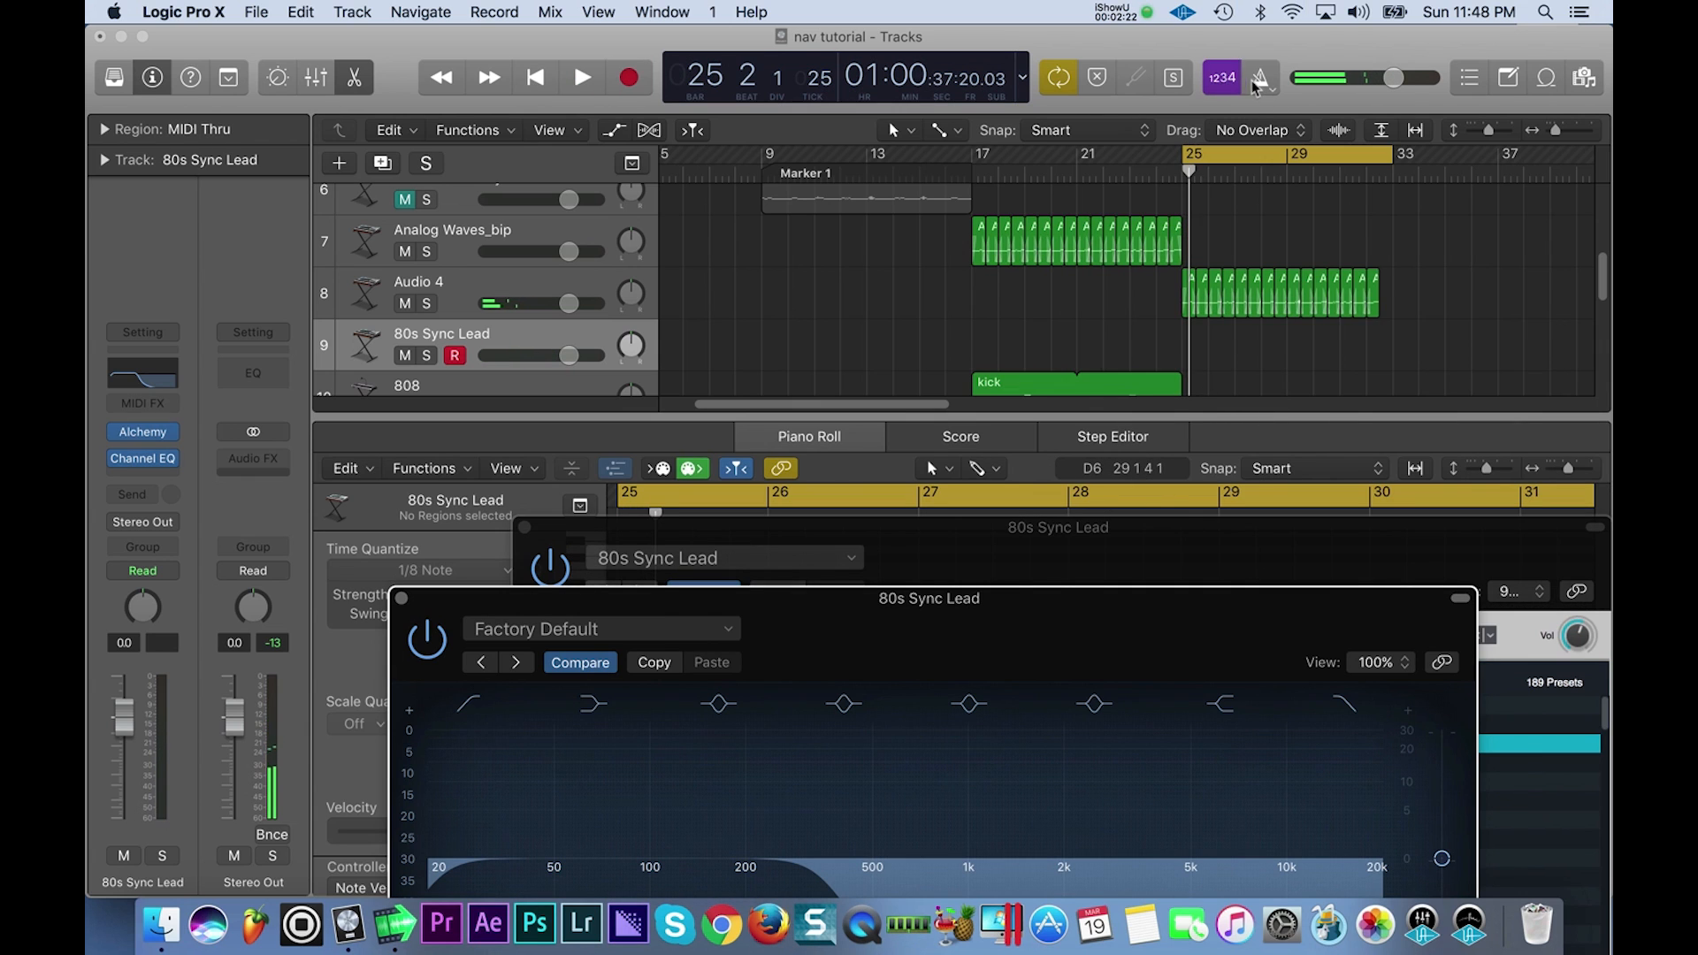
key("r")
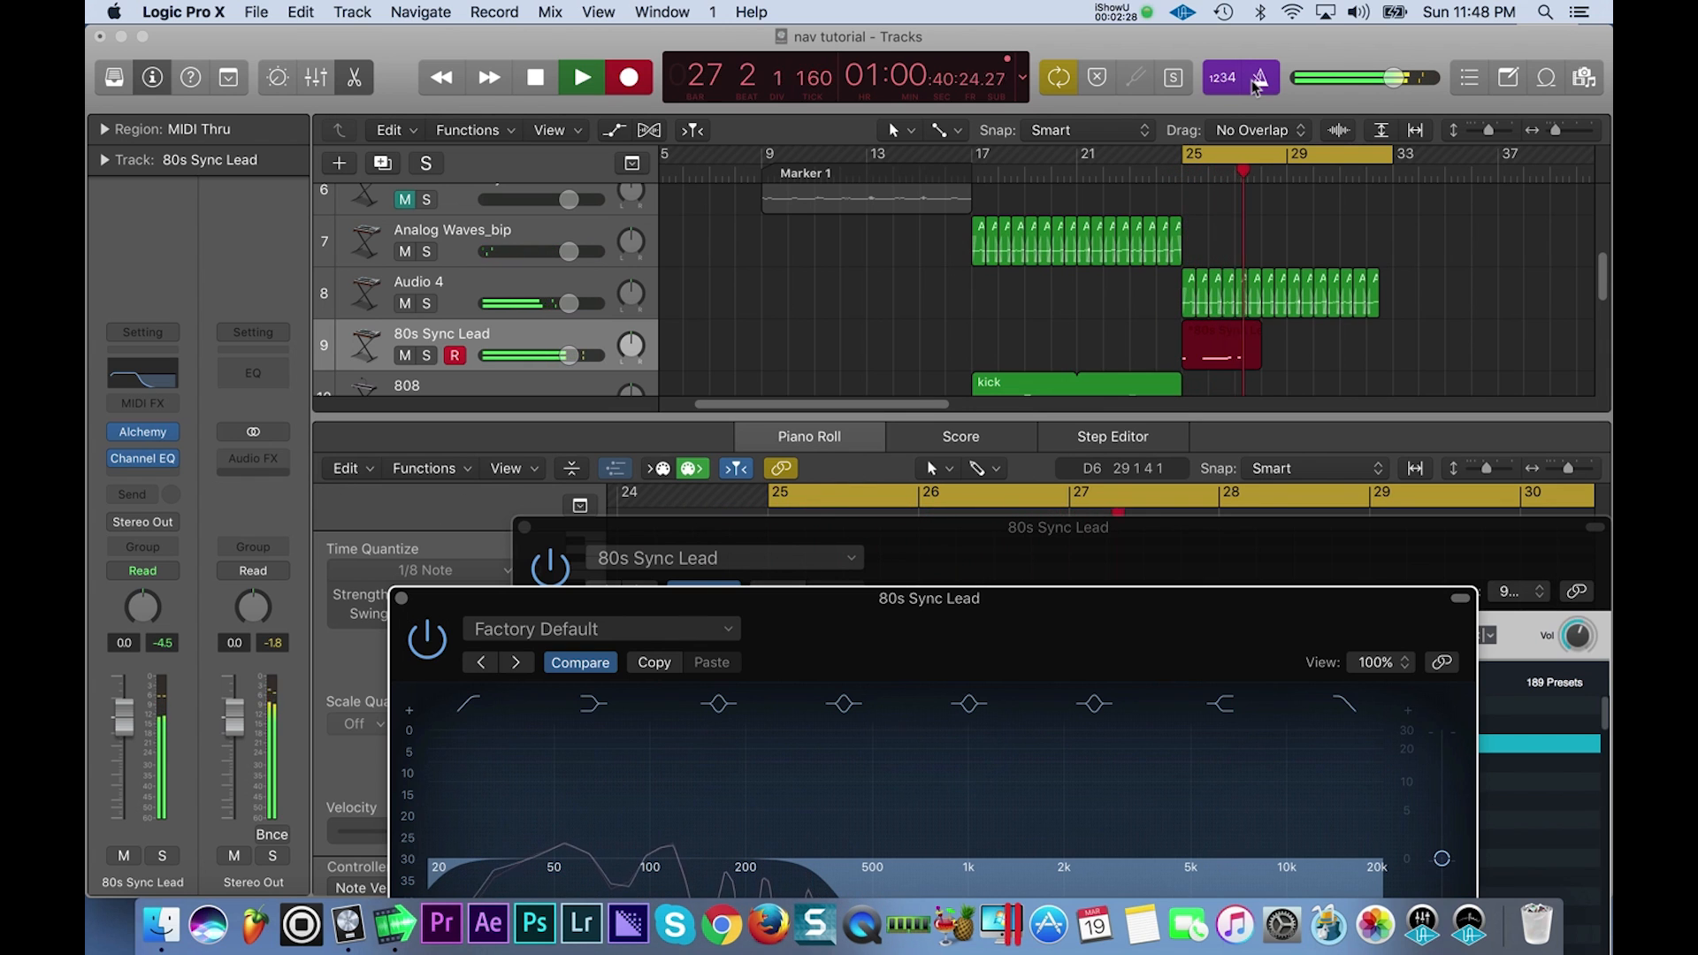
key("space")
key("super+z")
key("r")
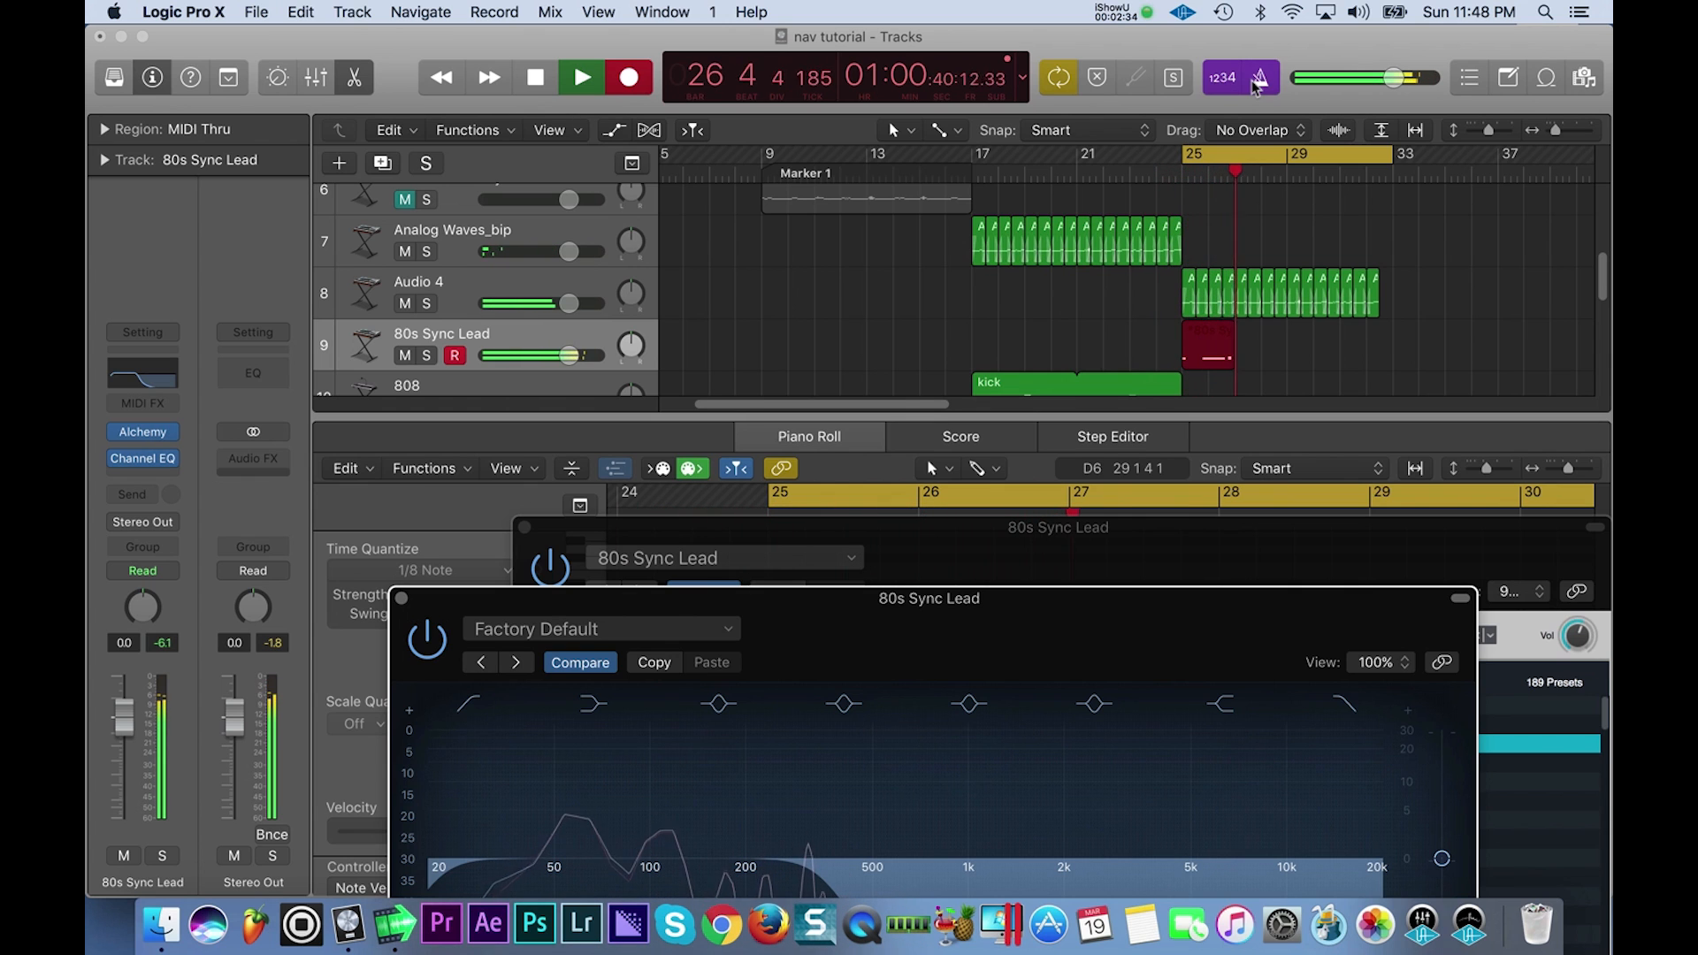
key("space")
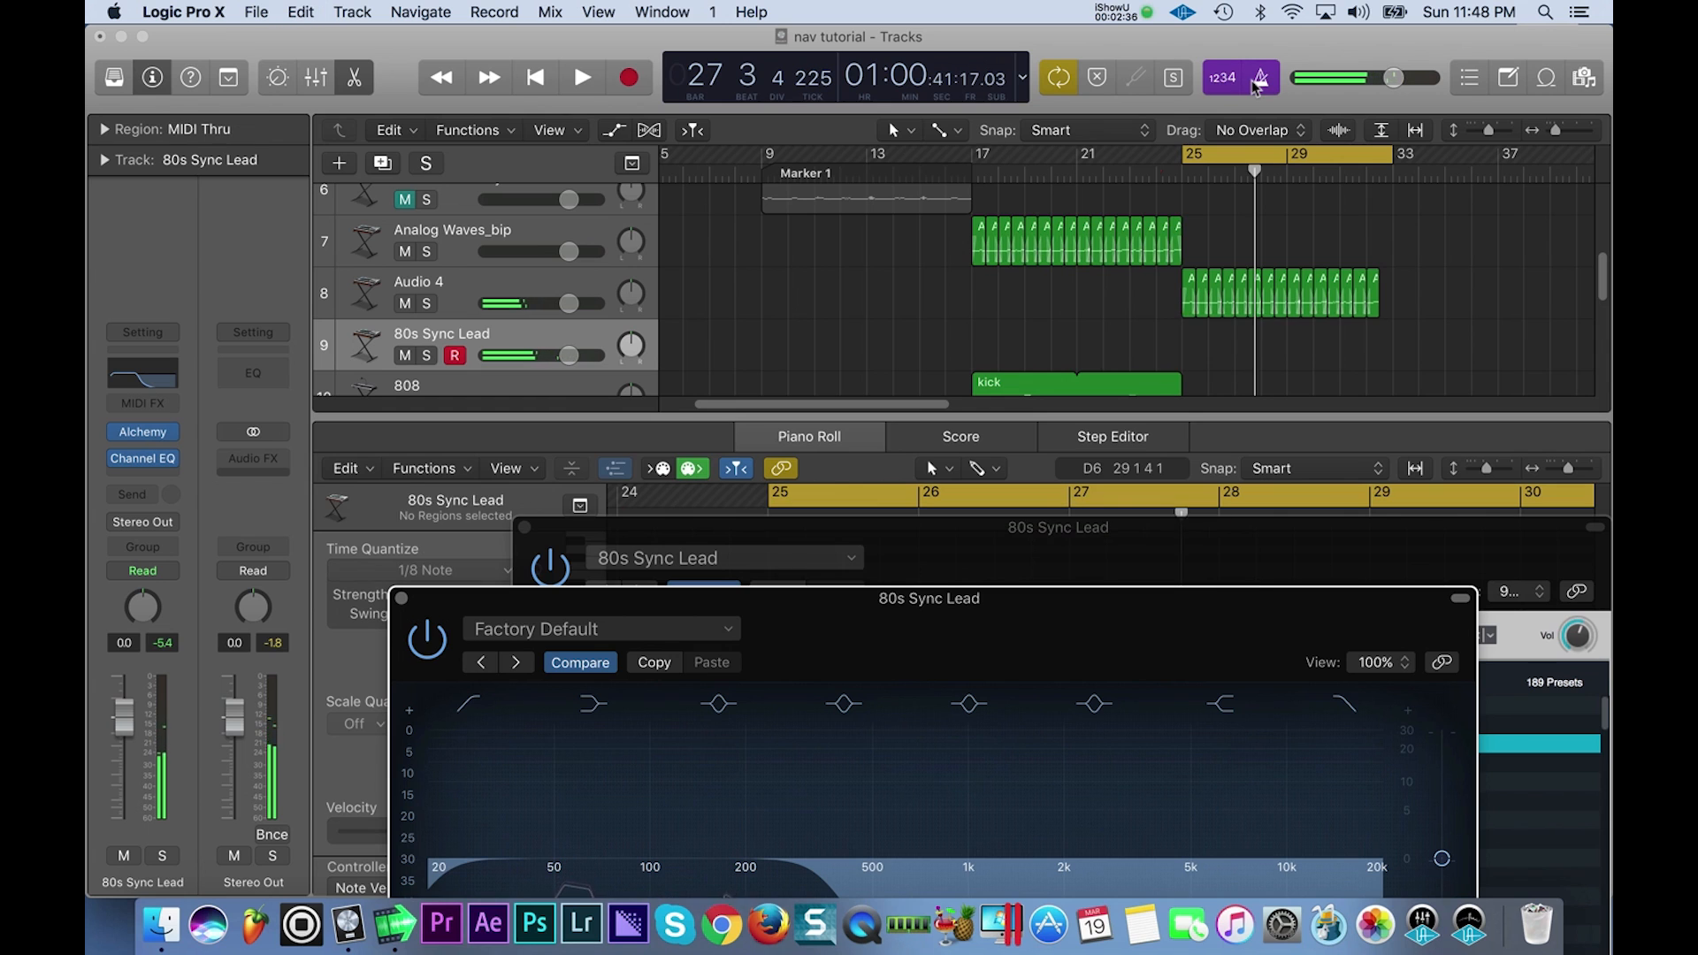
key("super+z")
Record a part on the 80s Sync Lead track from bar 25 to 33, and close its Channel EQ and Alchemy windows.
key("r")
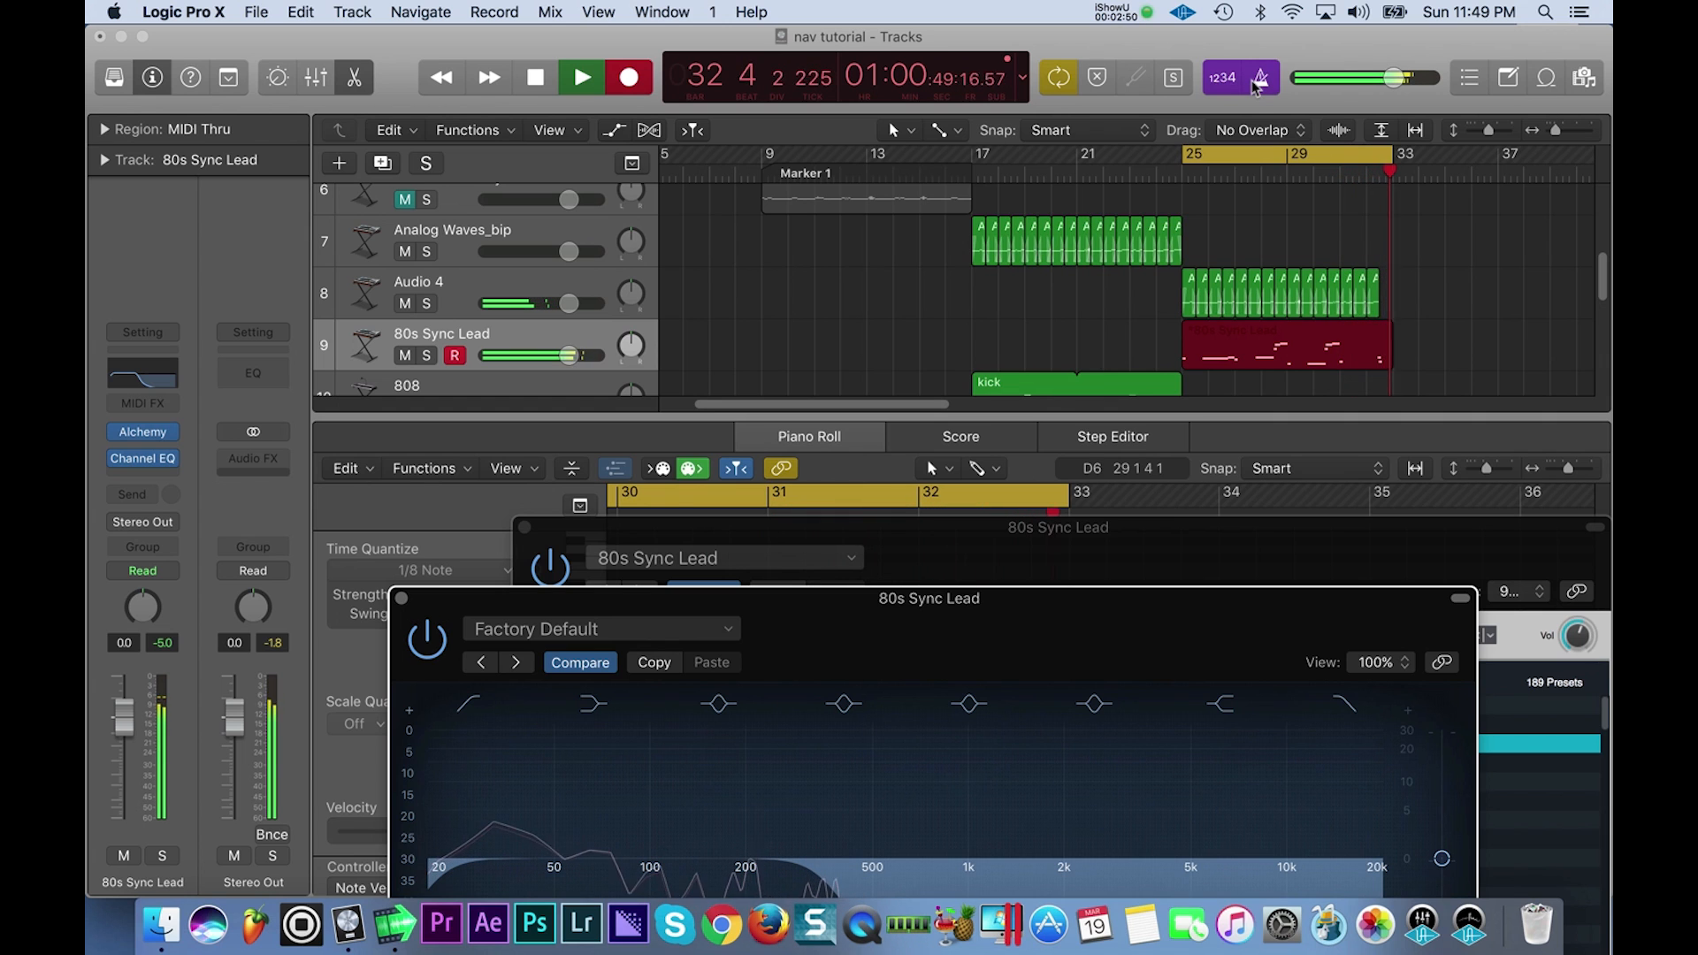
key("space")
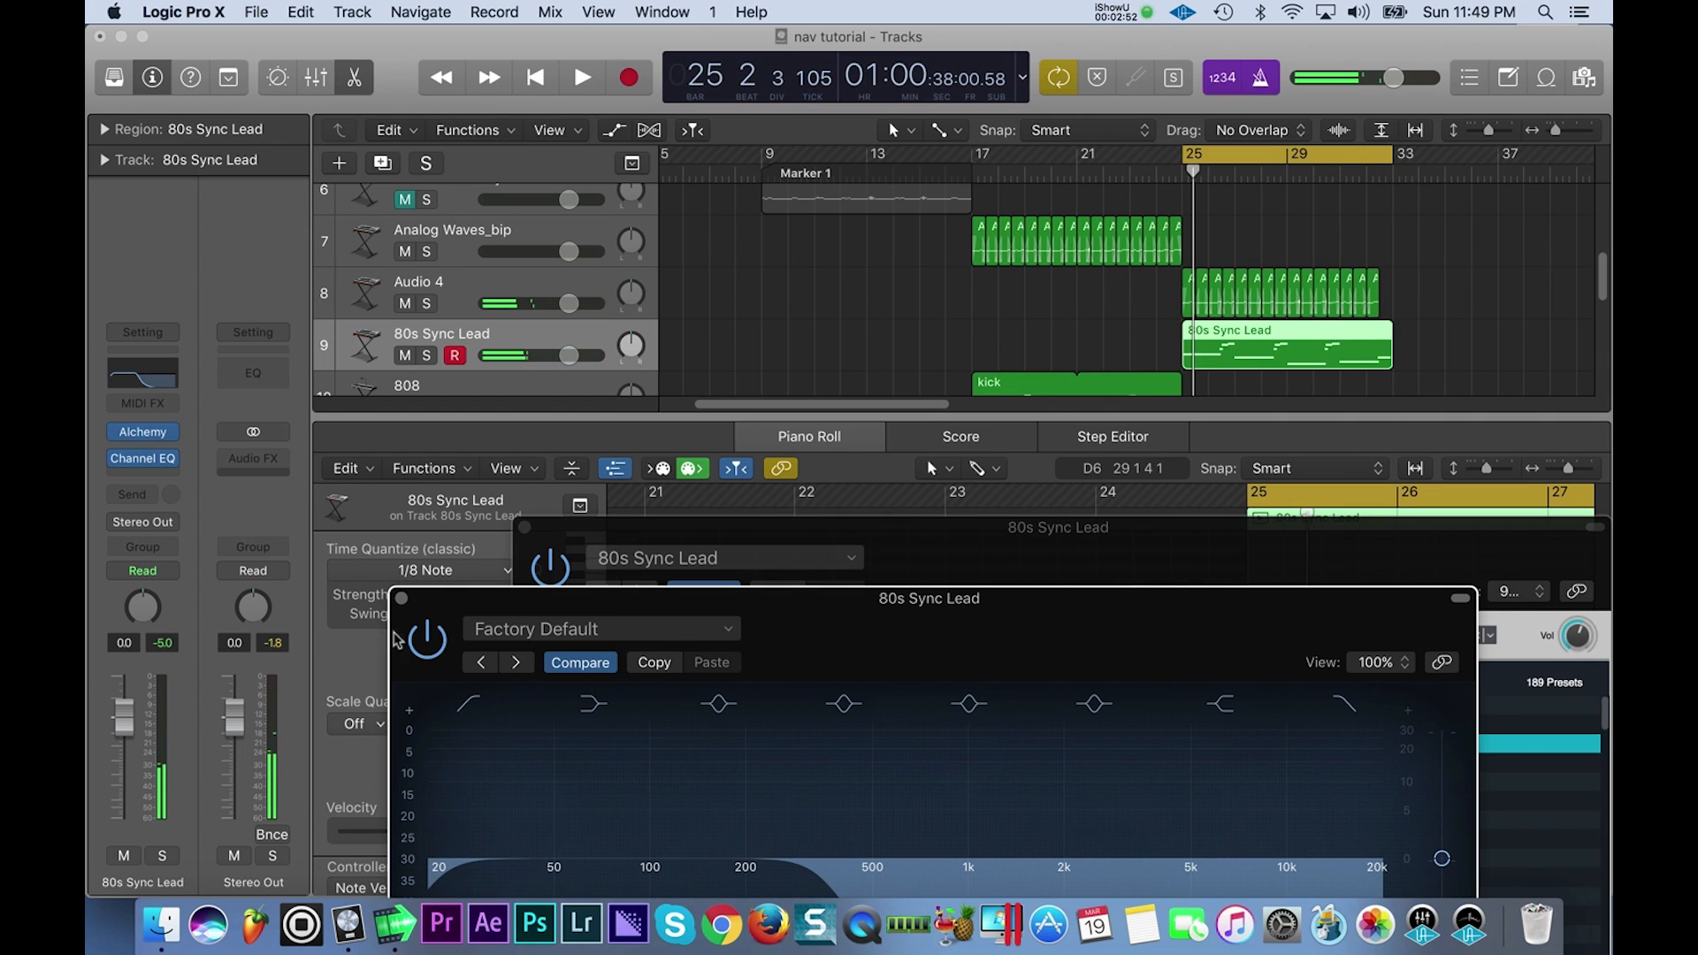
left_click(403, 600)
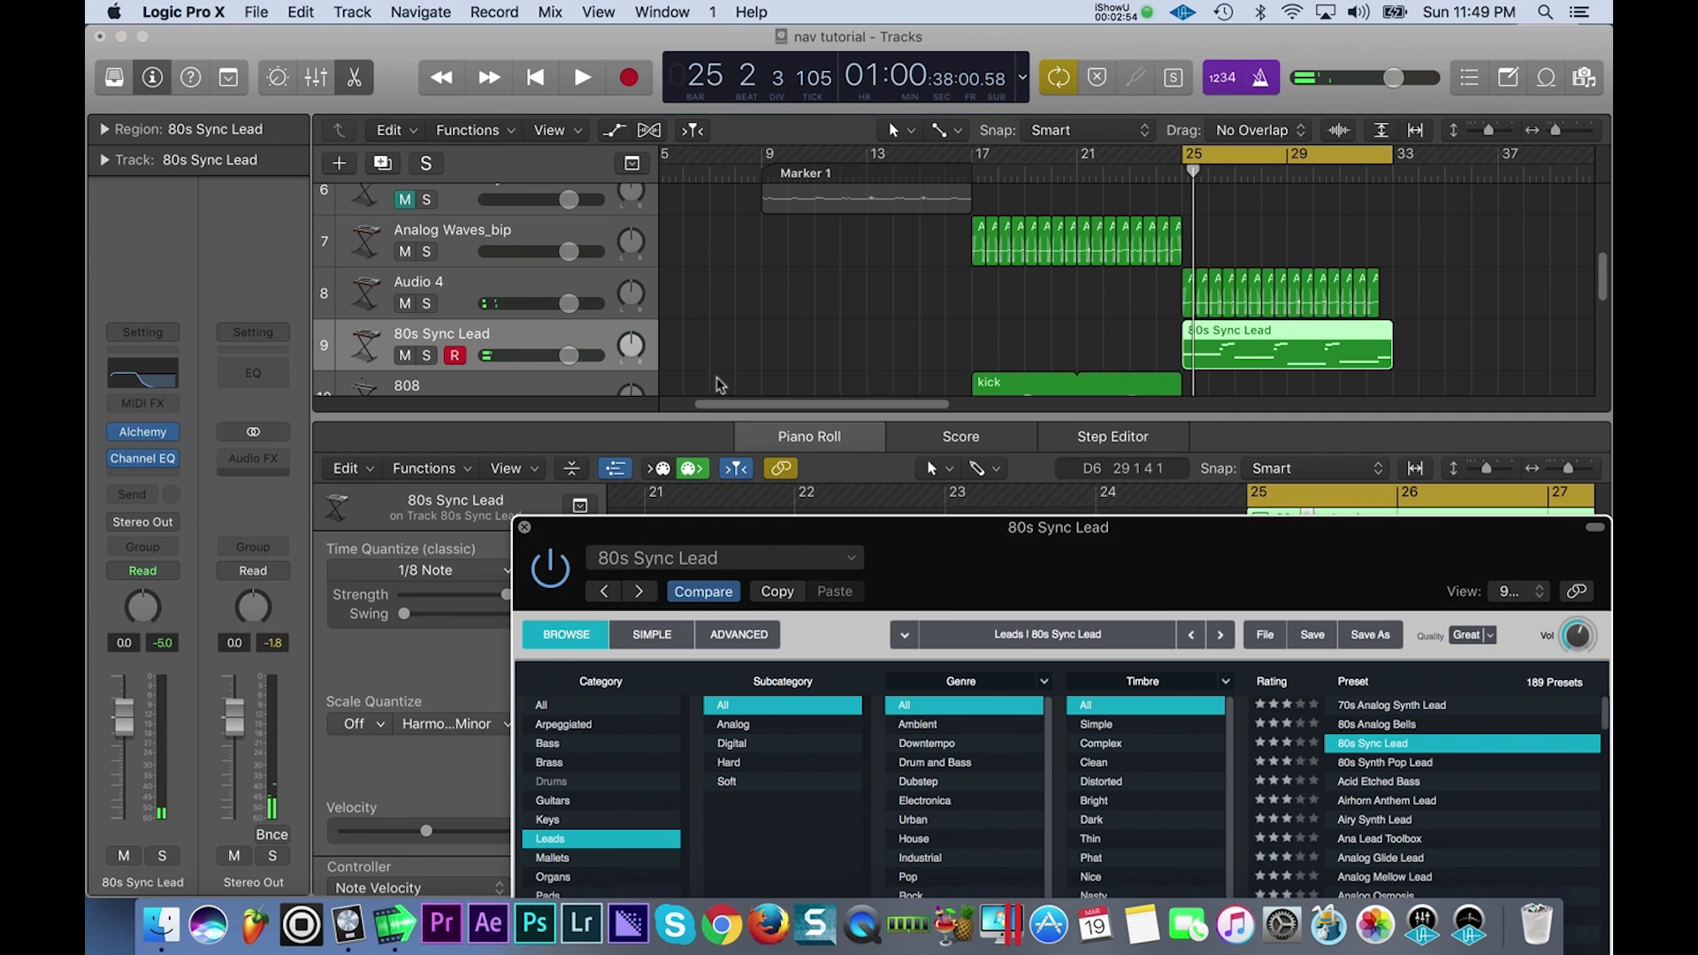
left_click(525, 526)
Select the five long low notes of the recorded 80s Sync Lead region and play the section from bar 25.
left_click(1351, 664)
key("super+Left")
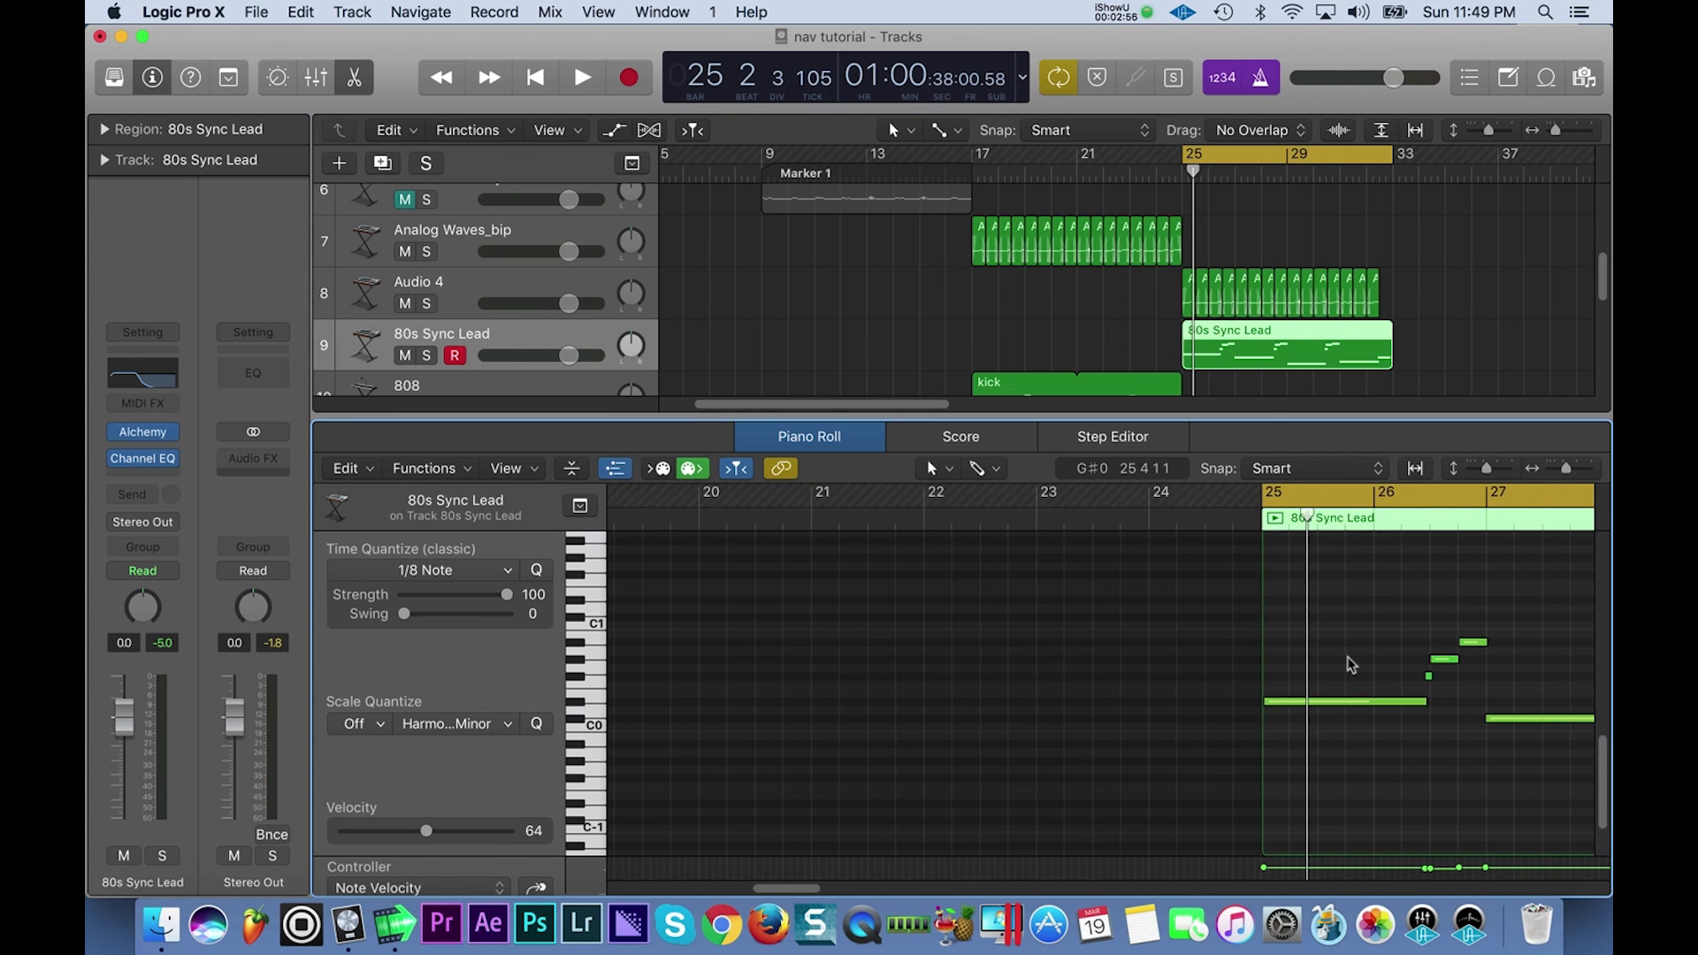
scroll(1350, 664, "right", 8)
left_click_drag(1419, 688, 669, 851)
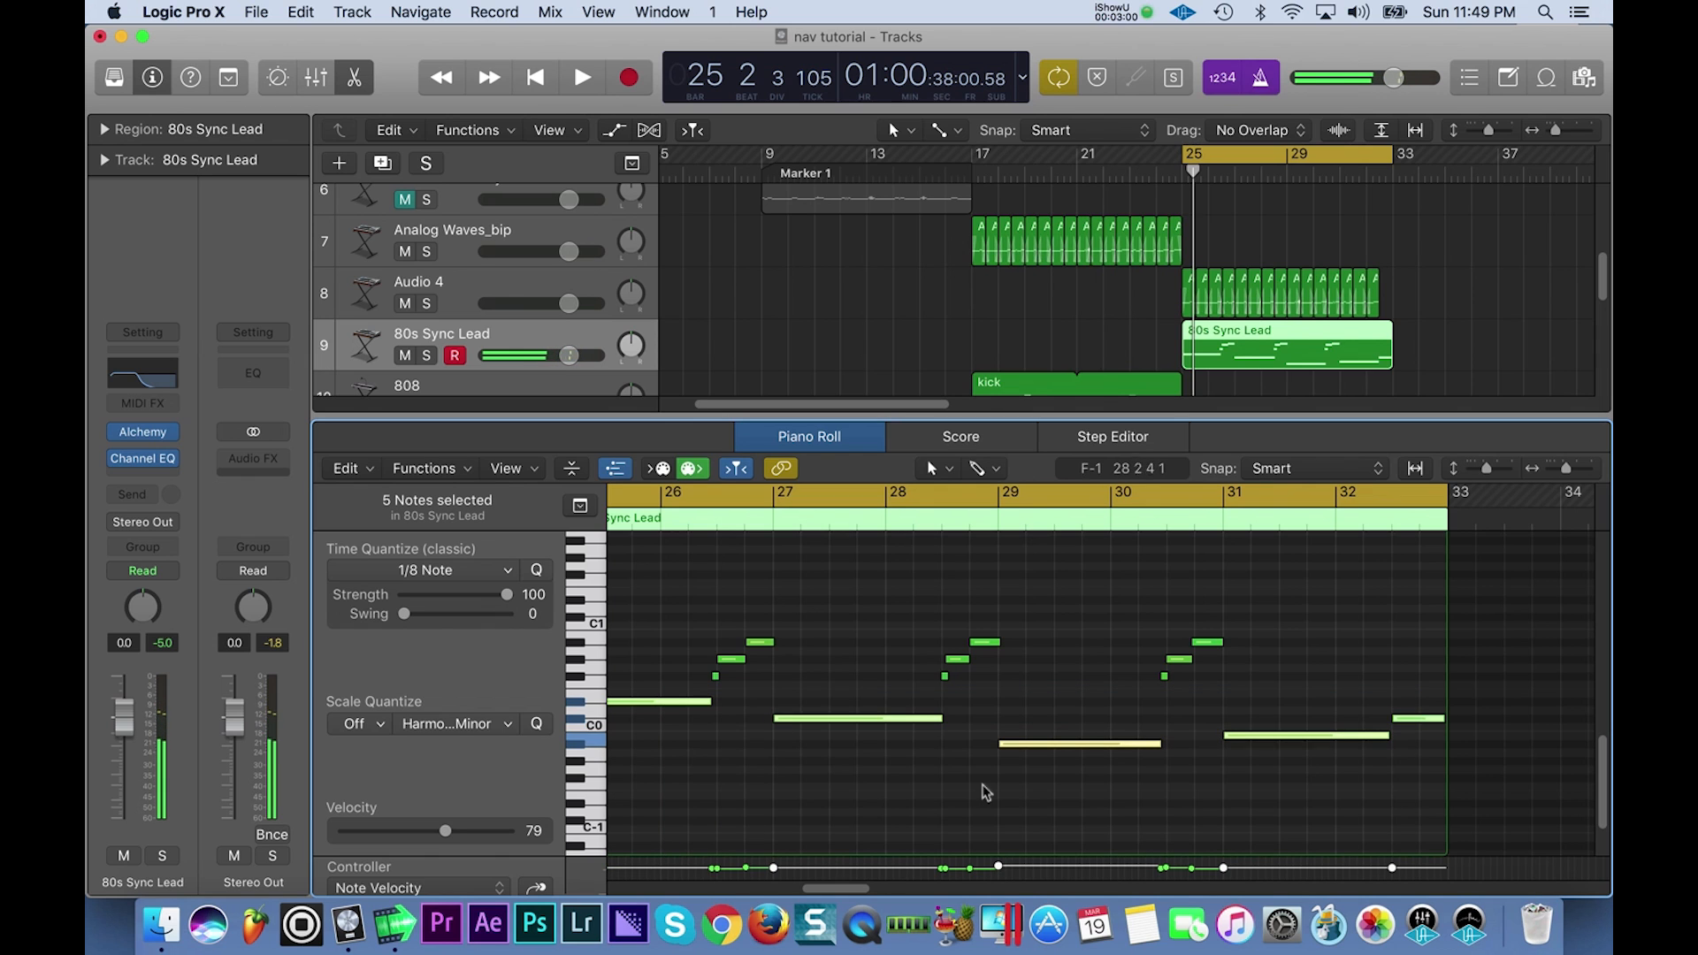
key("space")
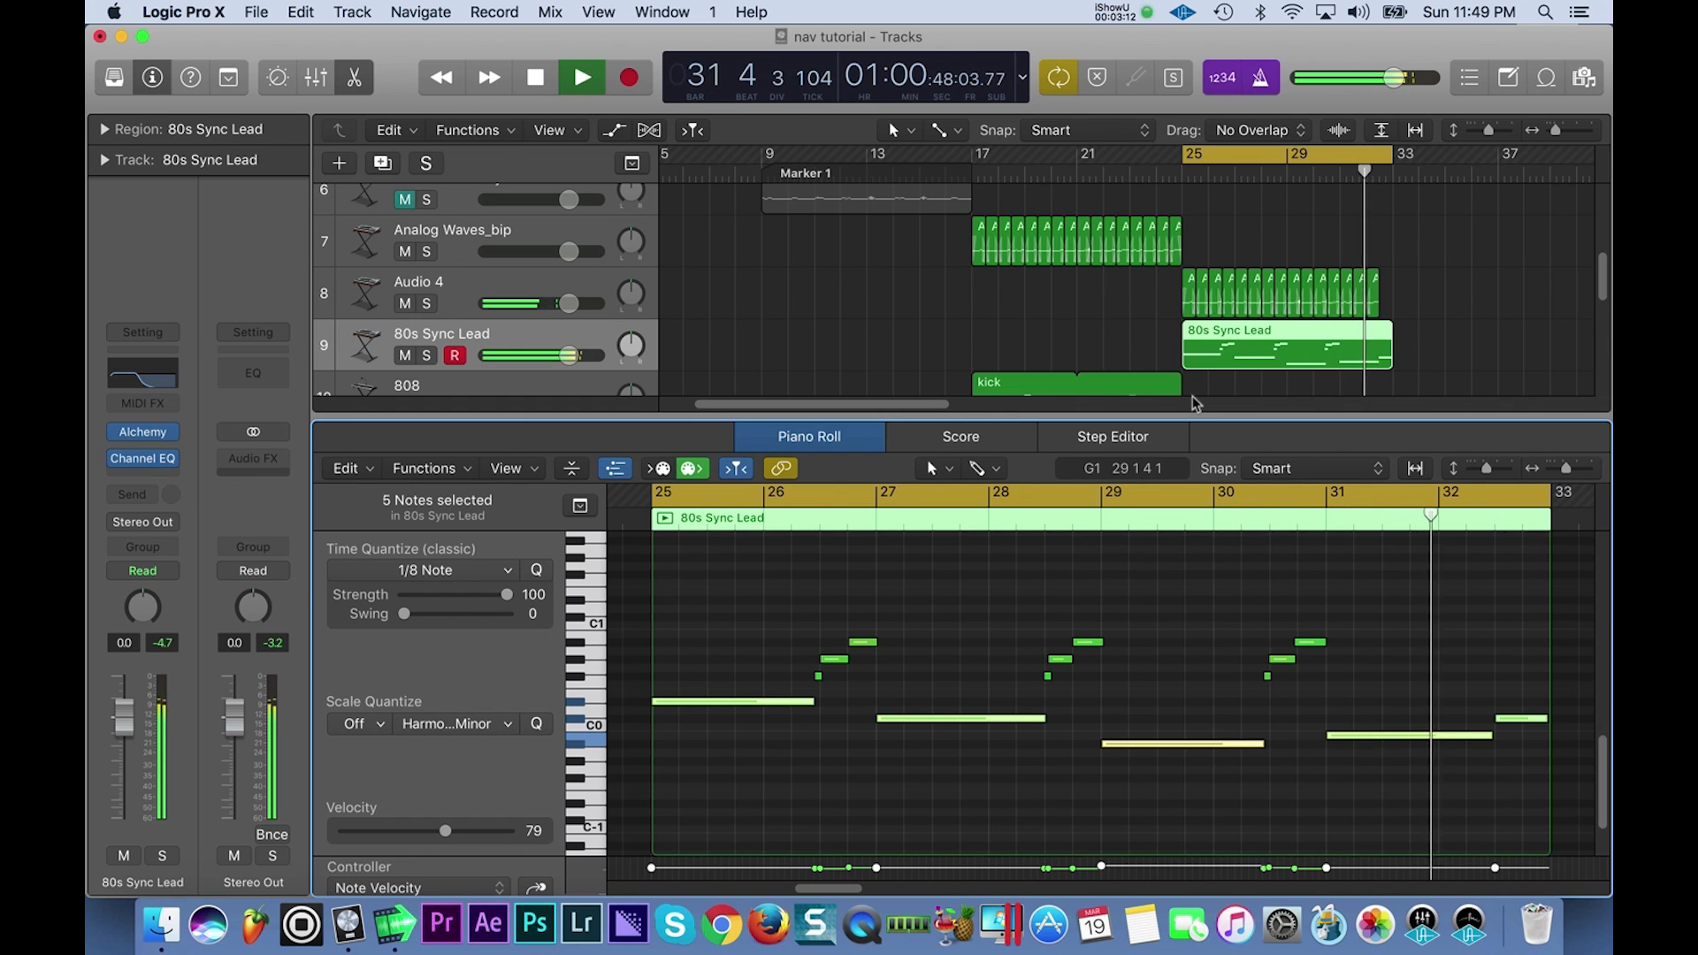
key("space")
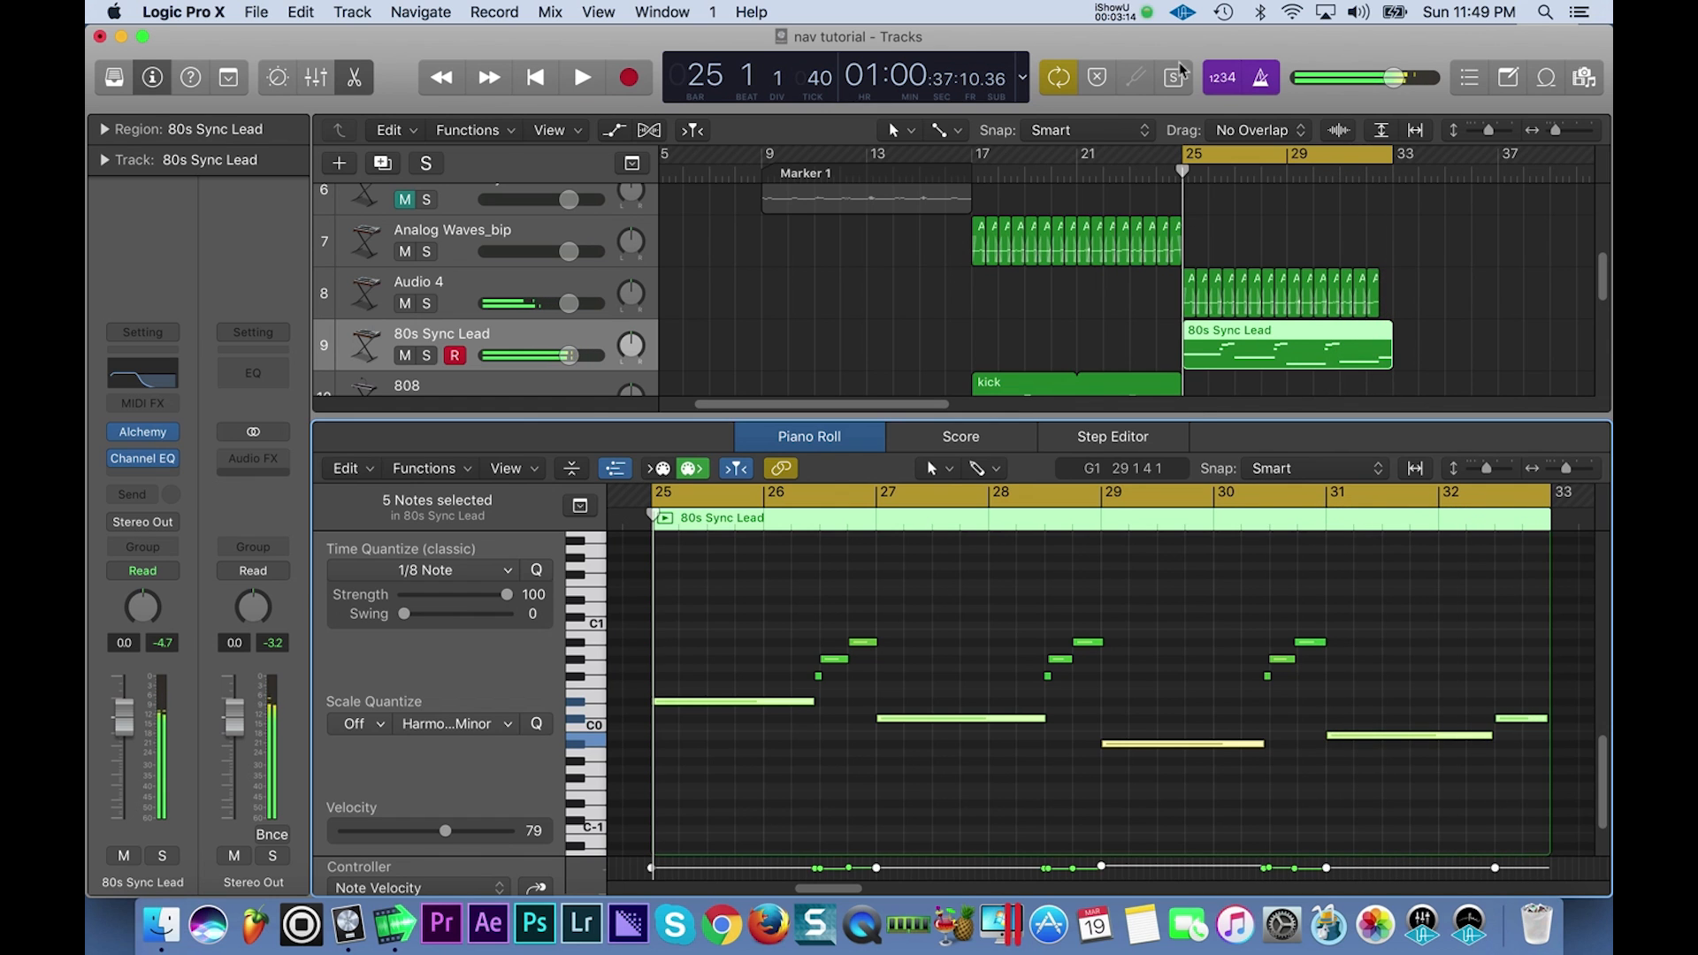
Copy the Analog Waves, audio, snares and #default regions of the bar 9 to 17 section and paste them at bar 33.
scroll(1118, 402, "down", 1)
scroll(1119, 402, "down", 4)
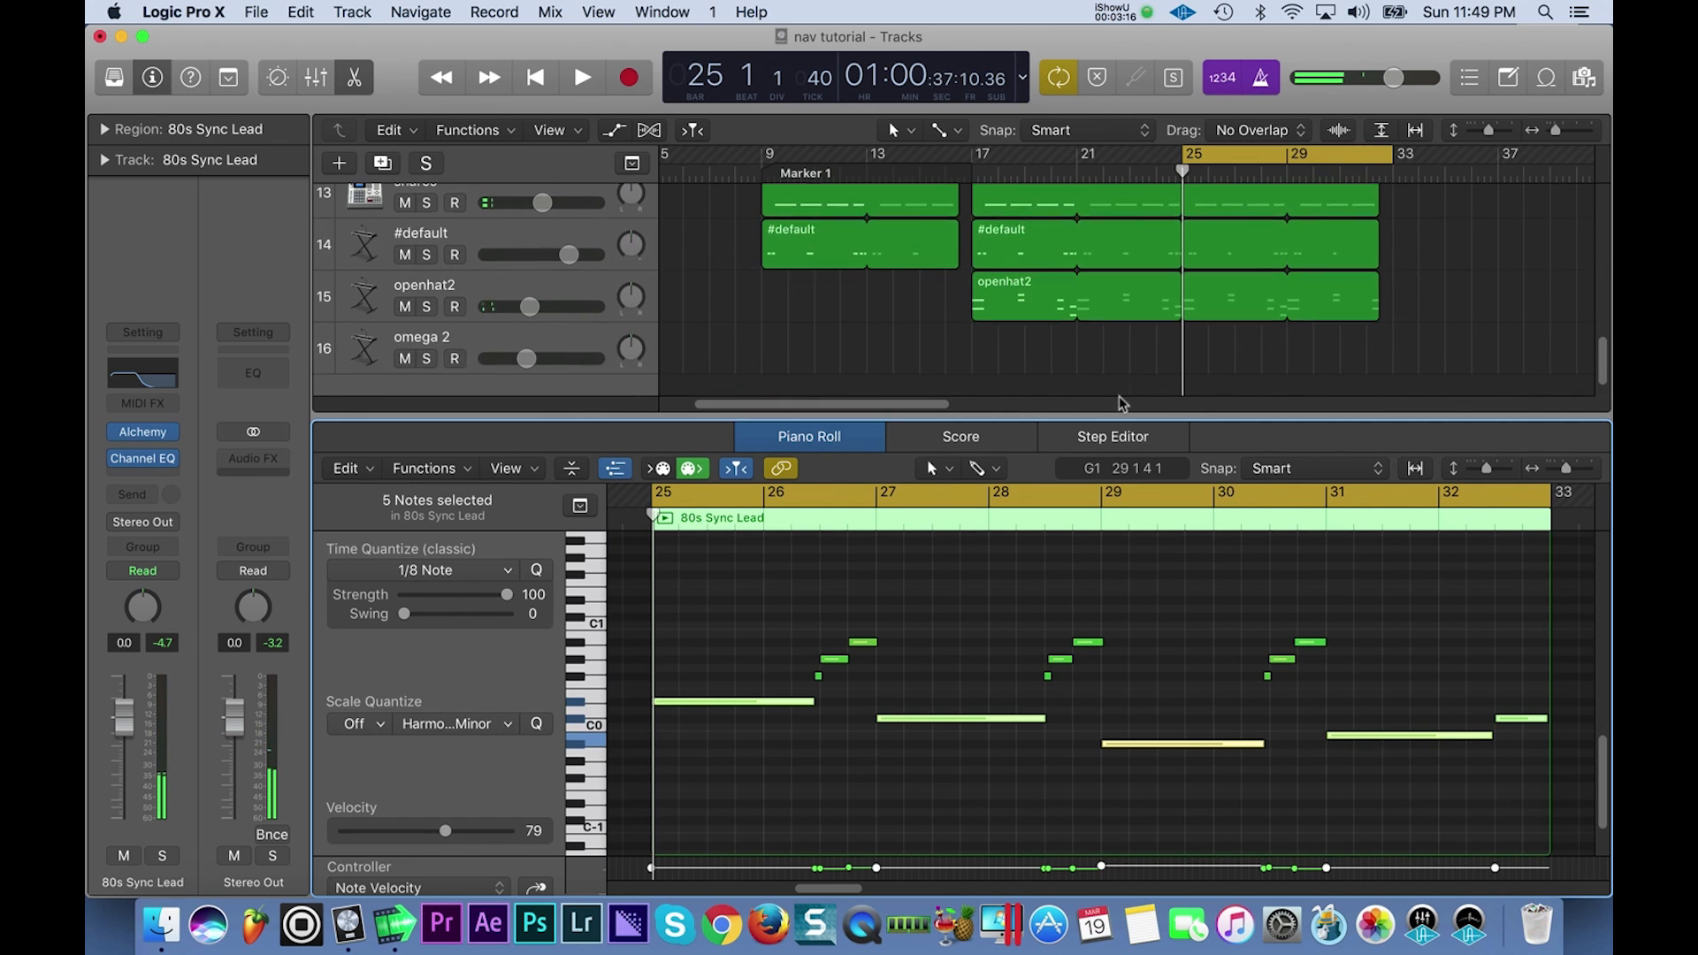
scroll(1119, 402, "down", 1)
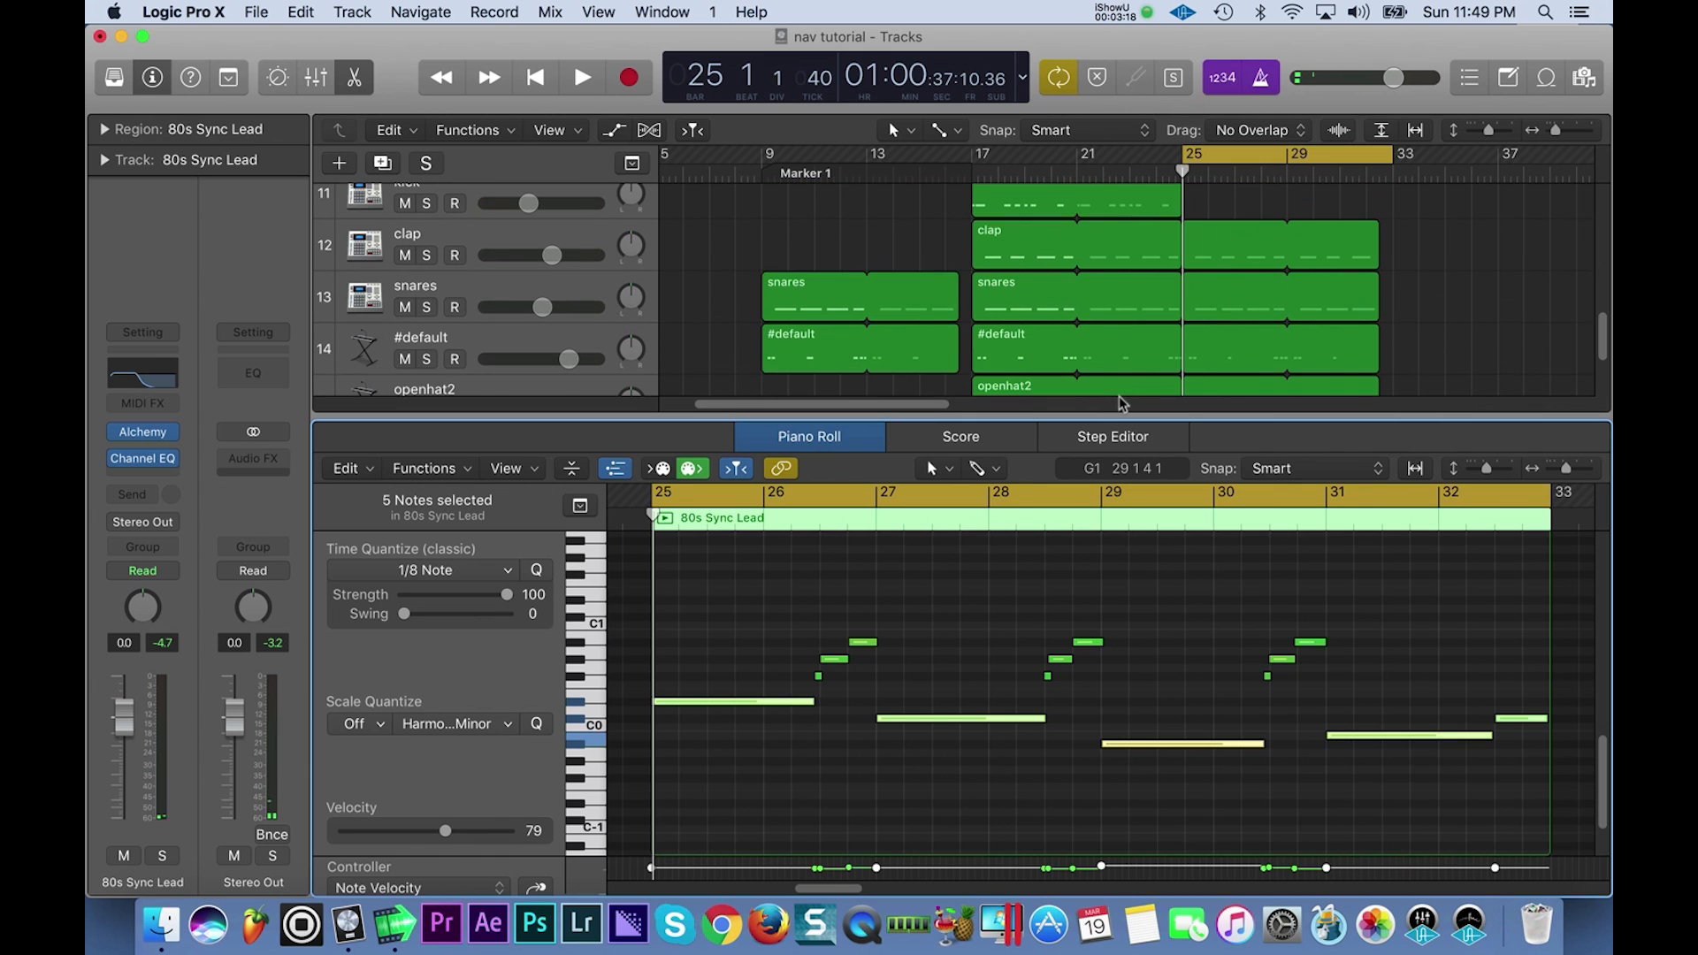
scroll(1123, 215, "down", 2)
scroll(1124, 215, "left", 1)
scroll(1123, 215, "down", 5)
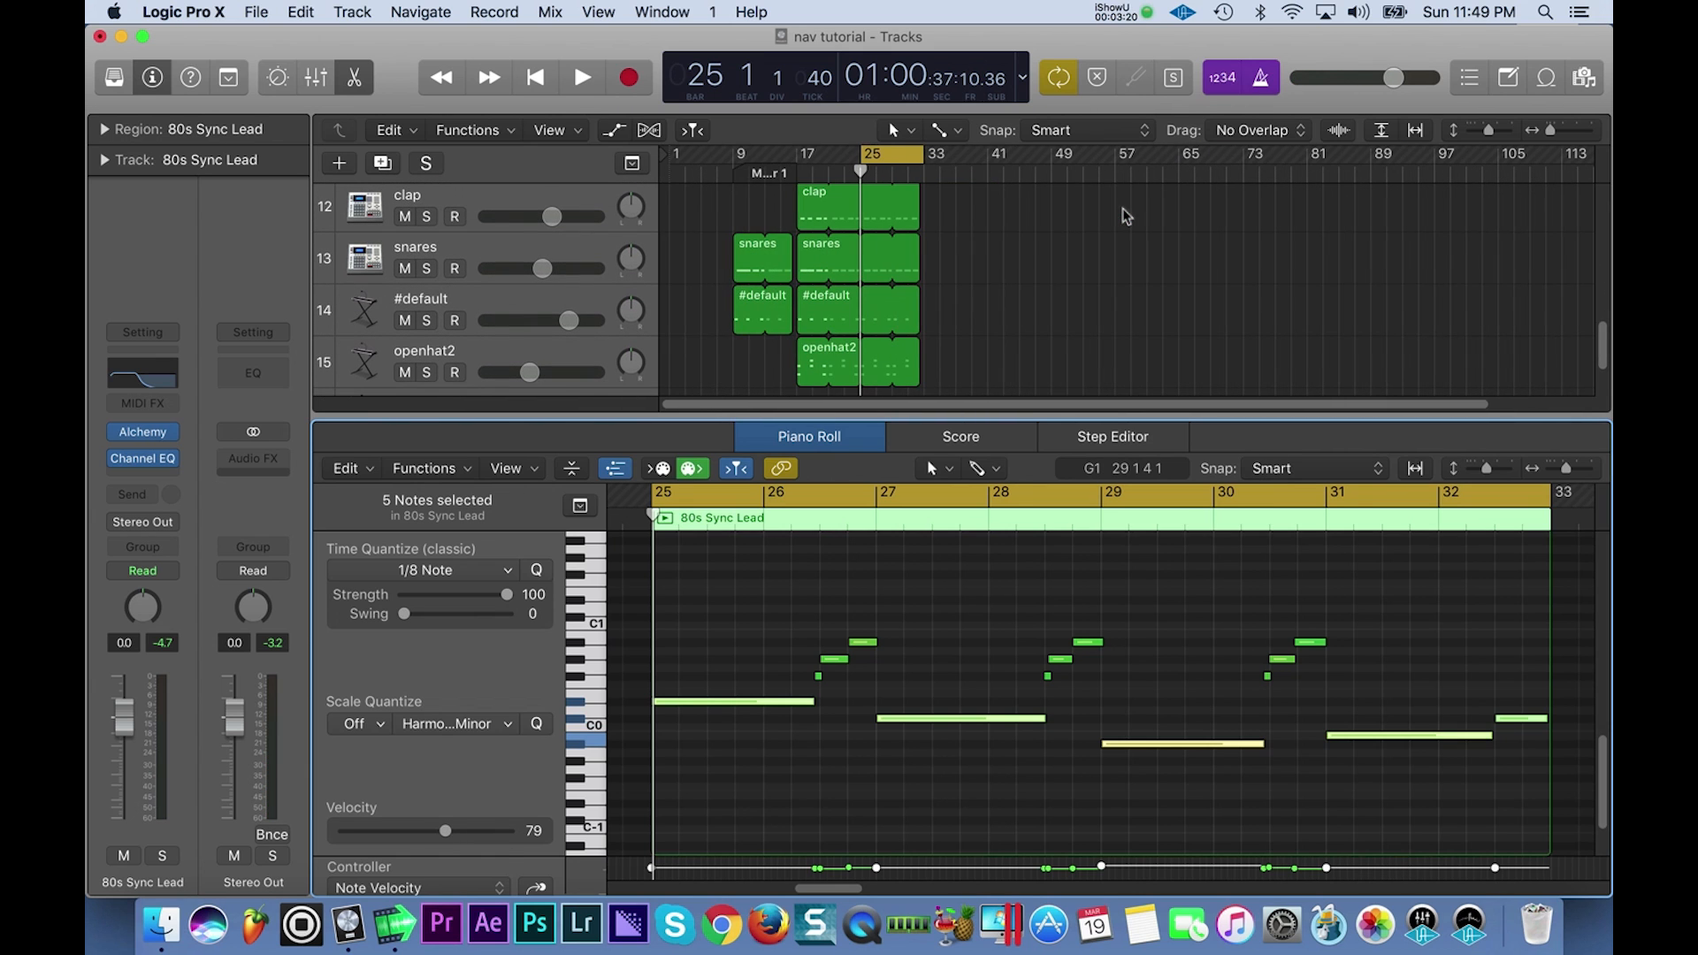
left_click(791, 355)
scroll(792, 355, "up", 8)
left_click_drag(756, 2, 756, 2)
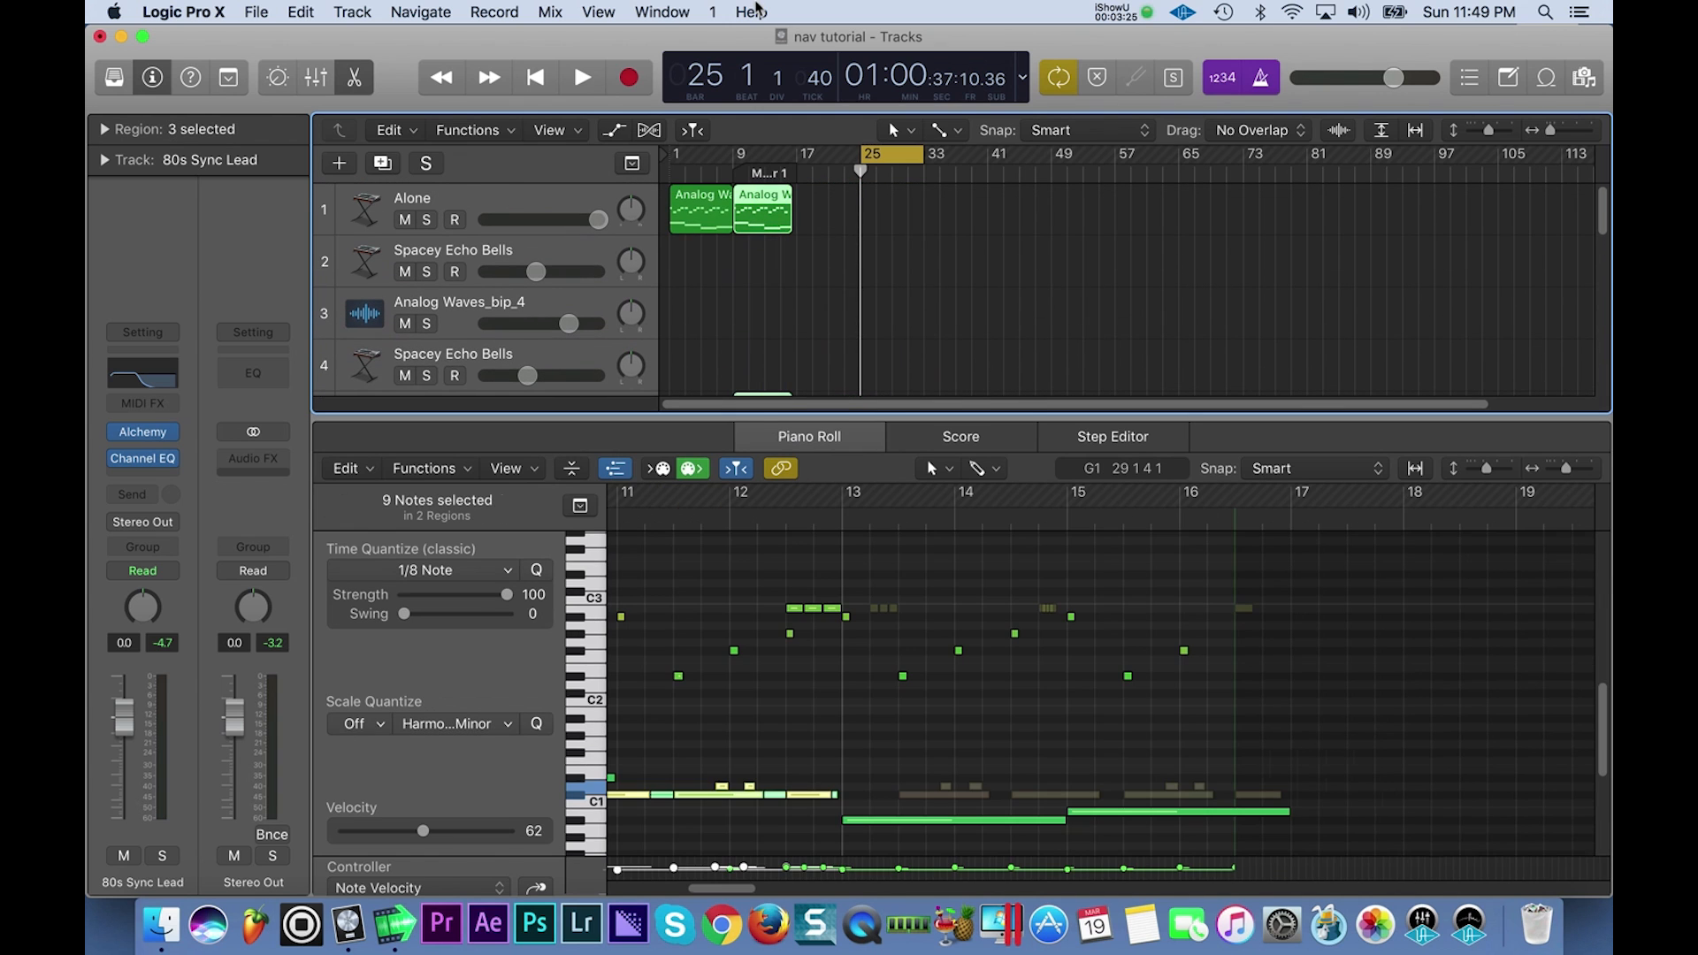
left_click(925, 172)
key("super+v")
scroll(946, 242, "up", 3)
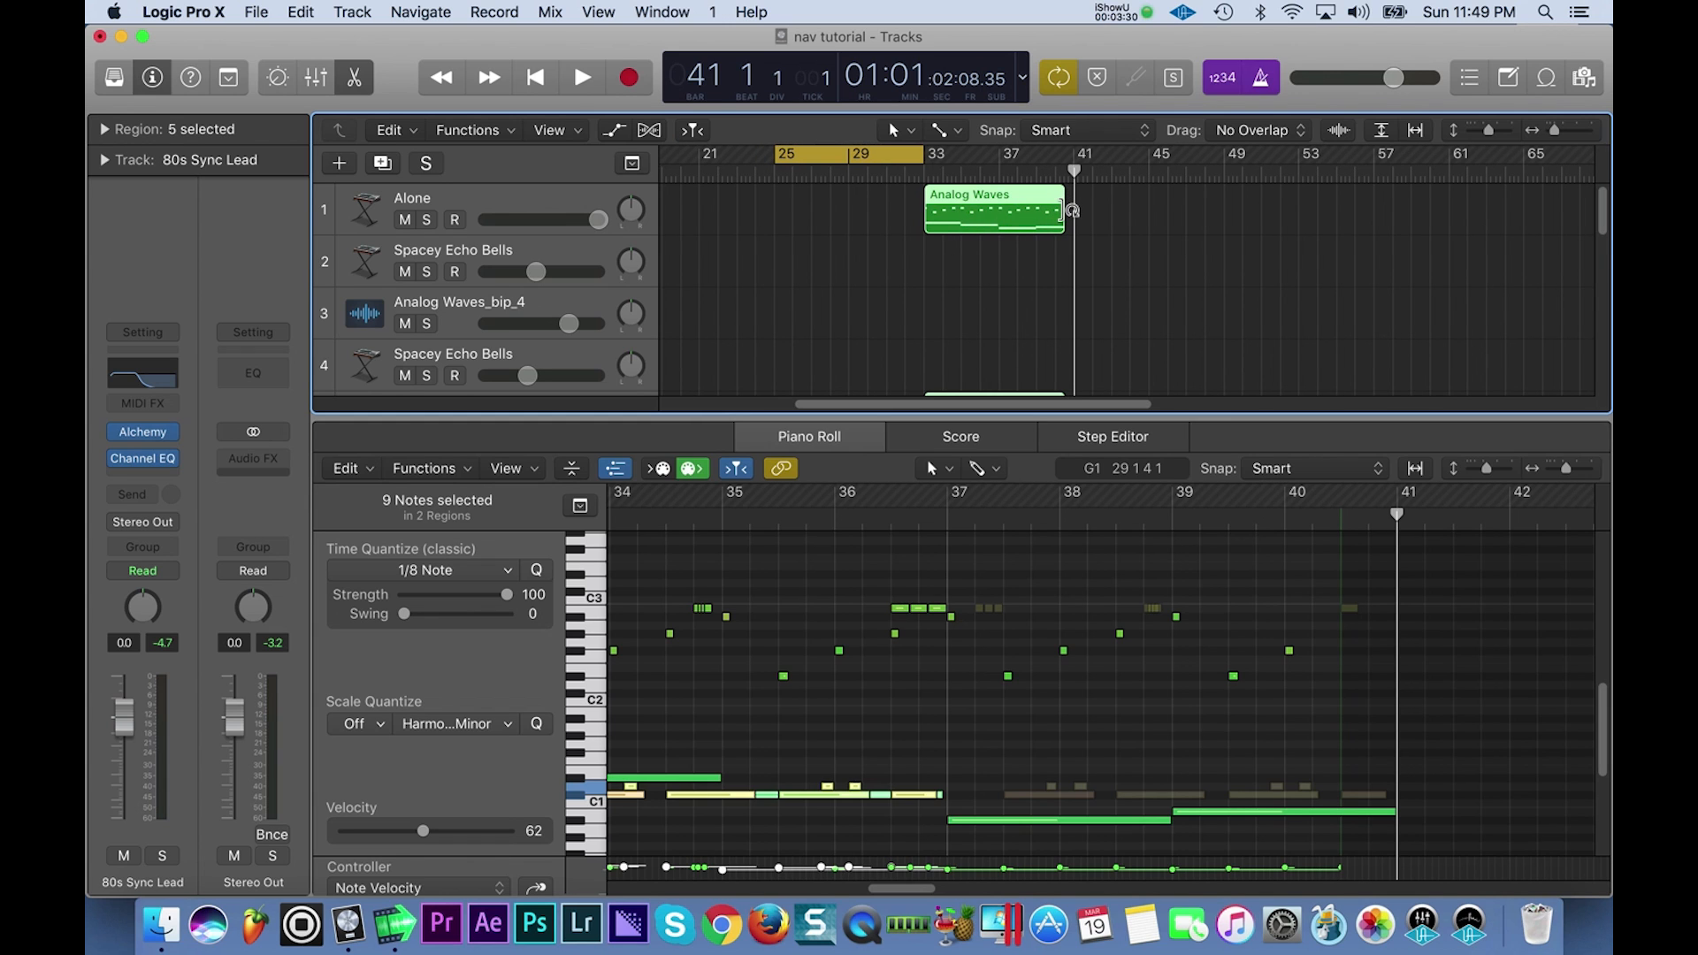
Extend the pasted Analog Waves region on the Alone track to bar 41 and paste the copied regions again at bar 41.
left_click_drag(1064, 220, 1072, 219)
scroll(1093, 258, "down", 4)
scroll(1095, 259, "up", 2)
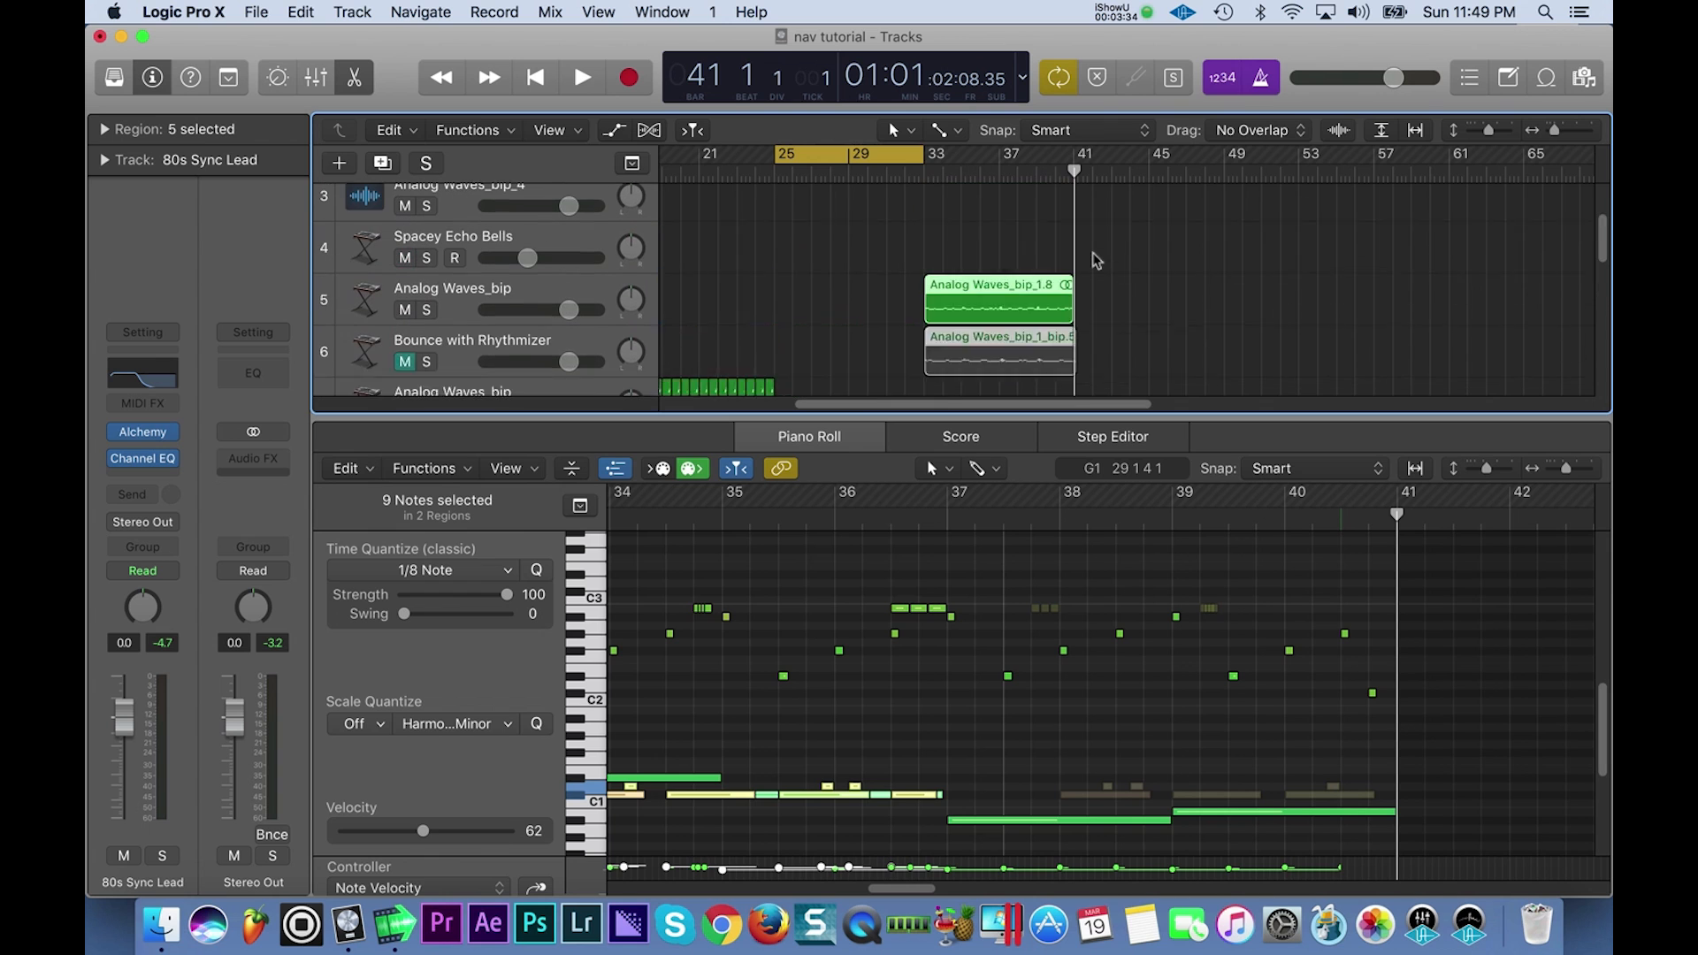
key("super+v")
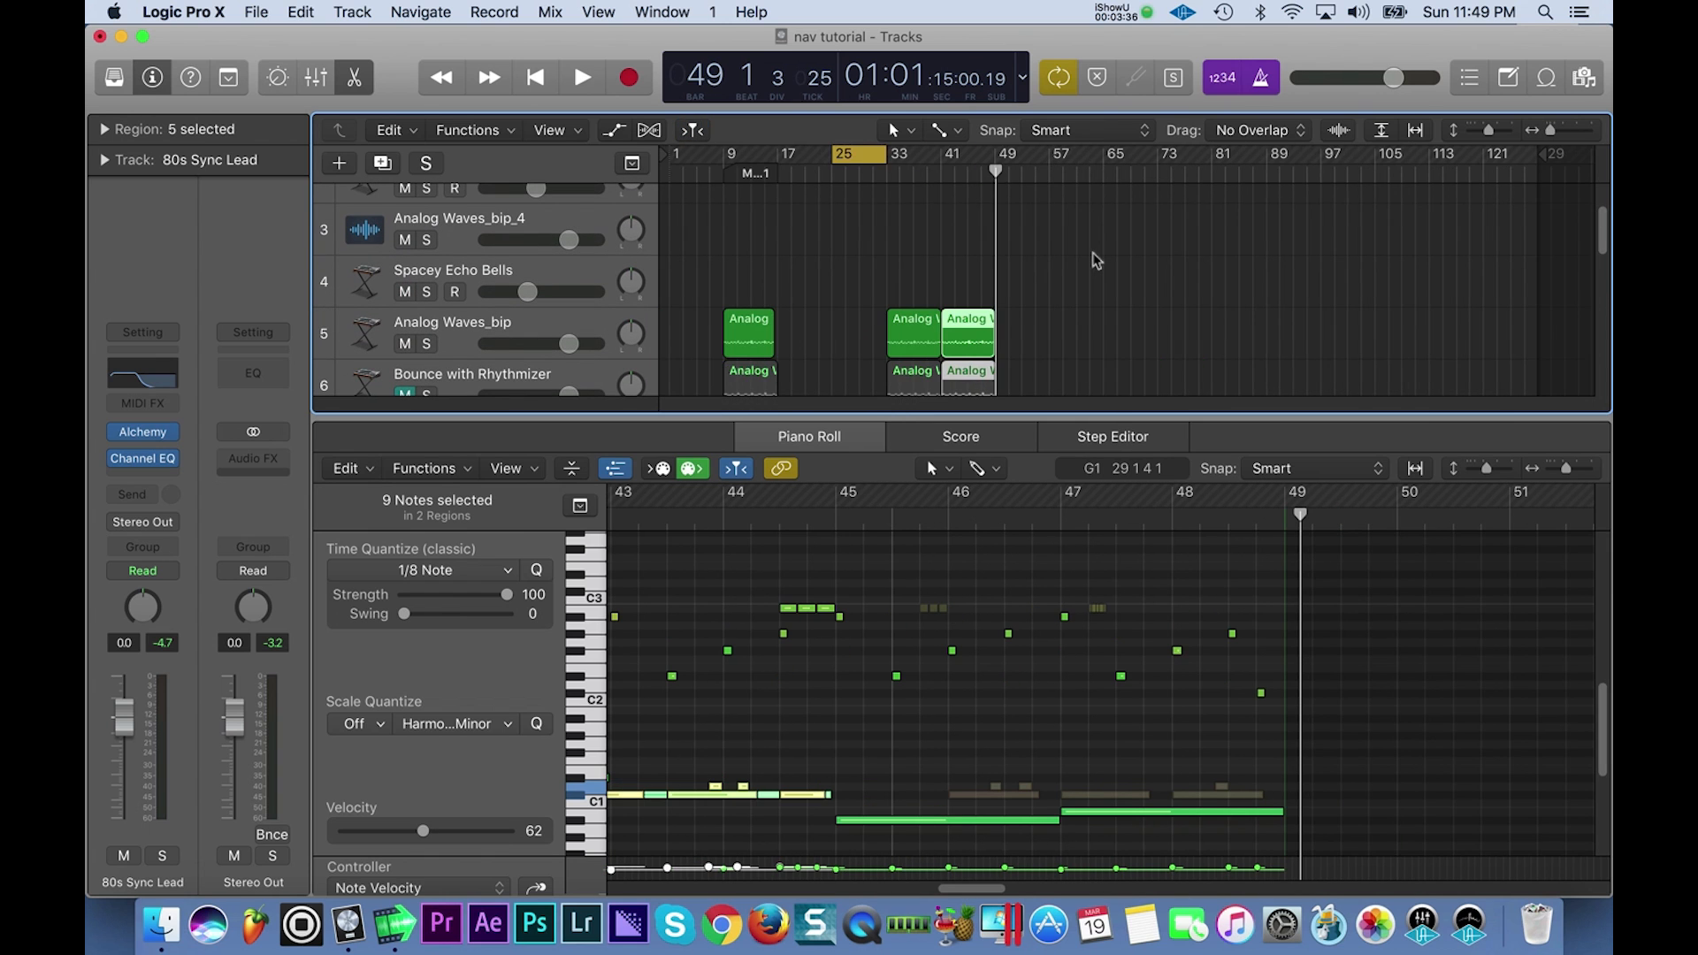
scroll(1093, 259, "up", 2)
Shorten the second copies of the Analog Waves region on the Alone track and the Analog Waves_bip region to end at bar 48.
left_click(1189, 233)
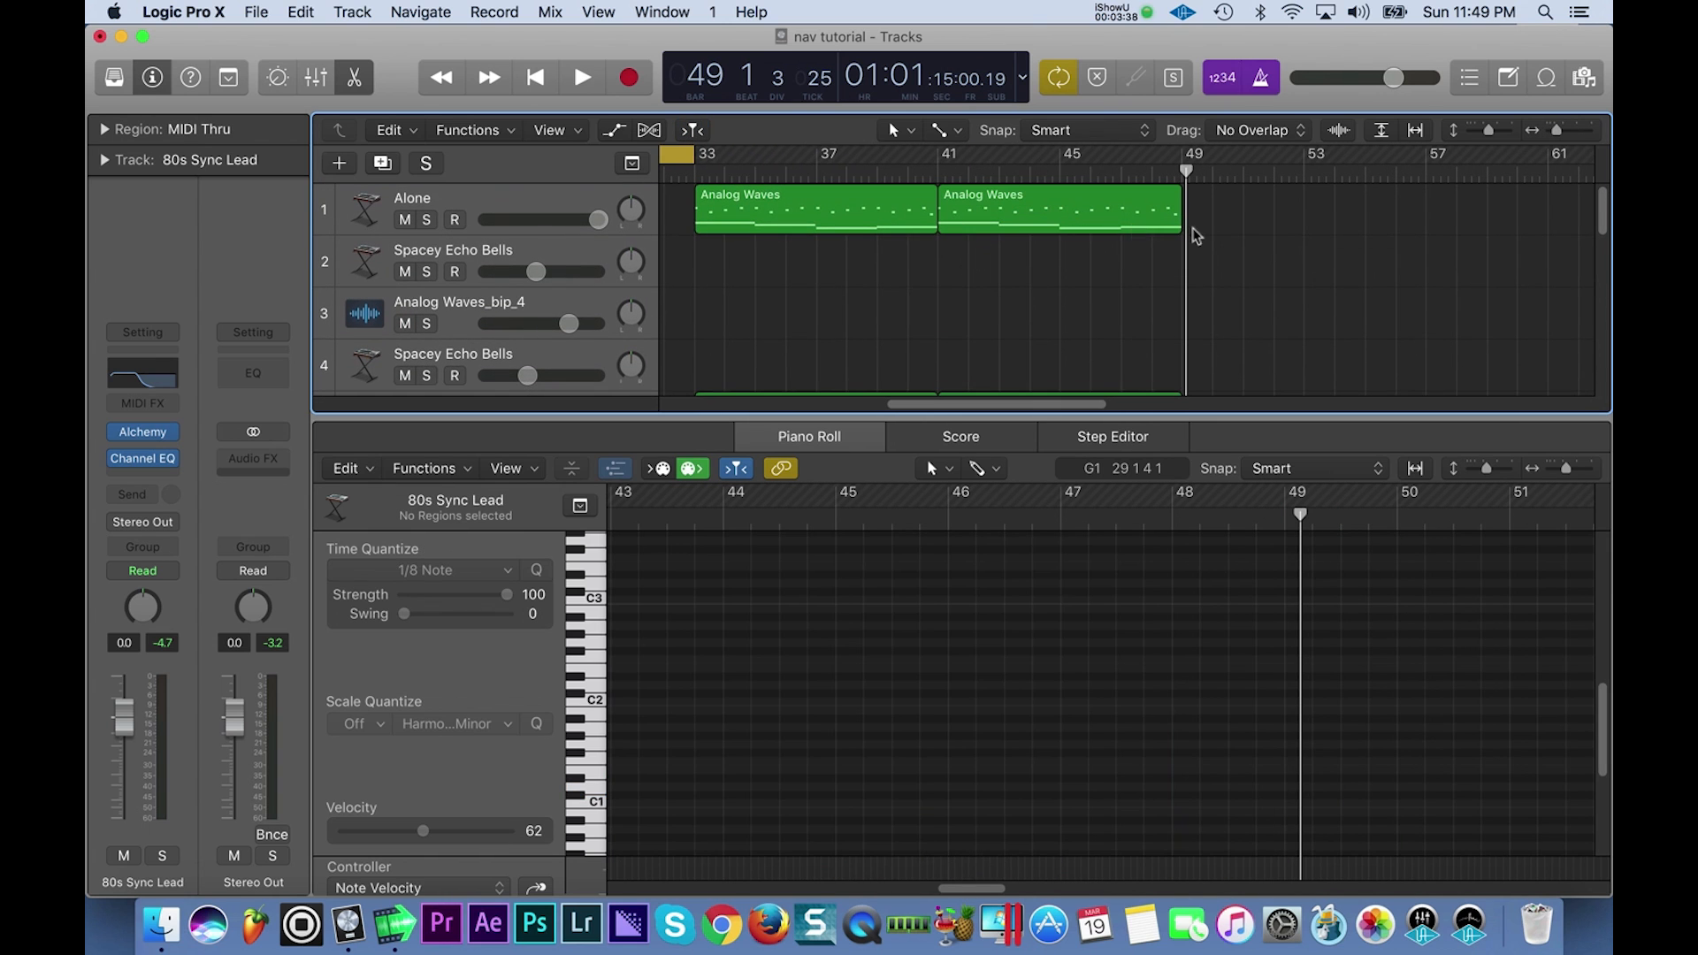
left_click_drag(1175, 229, 1153, 228)
scroll(1168, 283, "down", 2)
left_click(1169, 337)
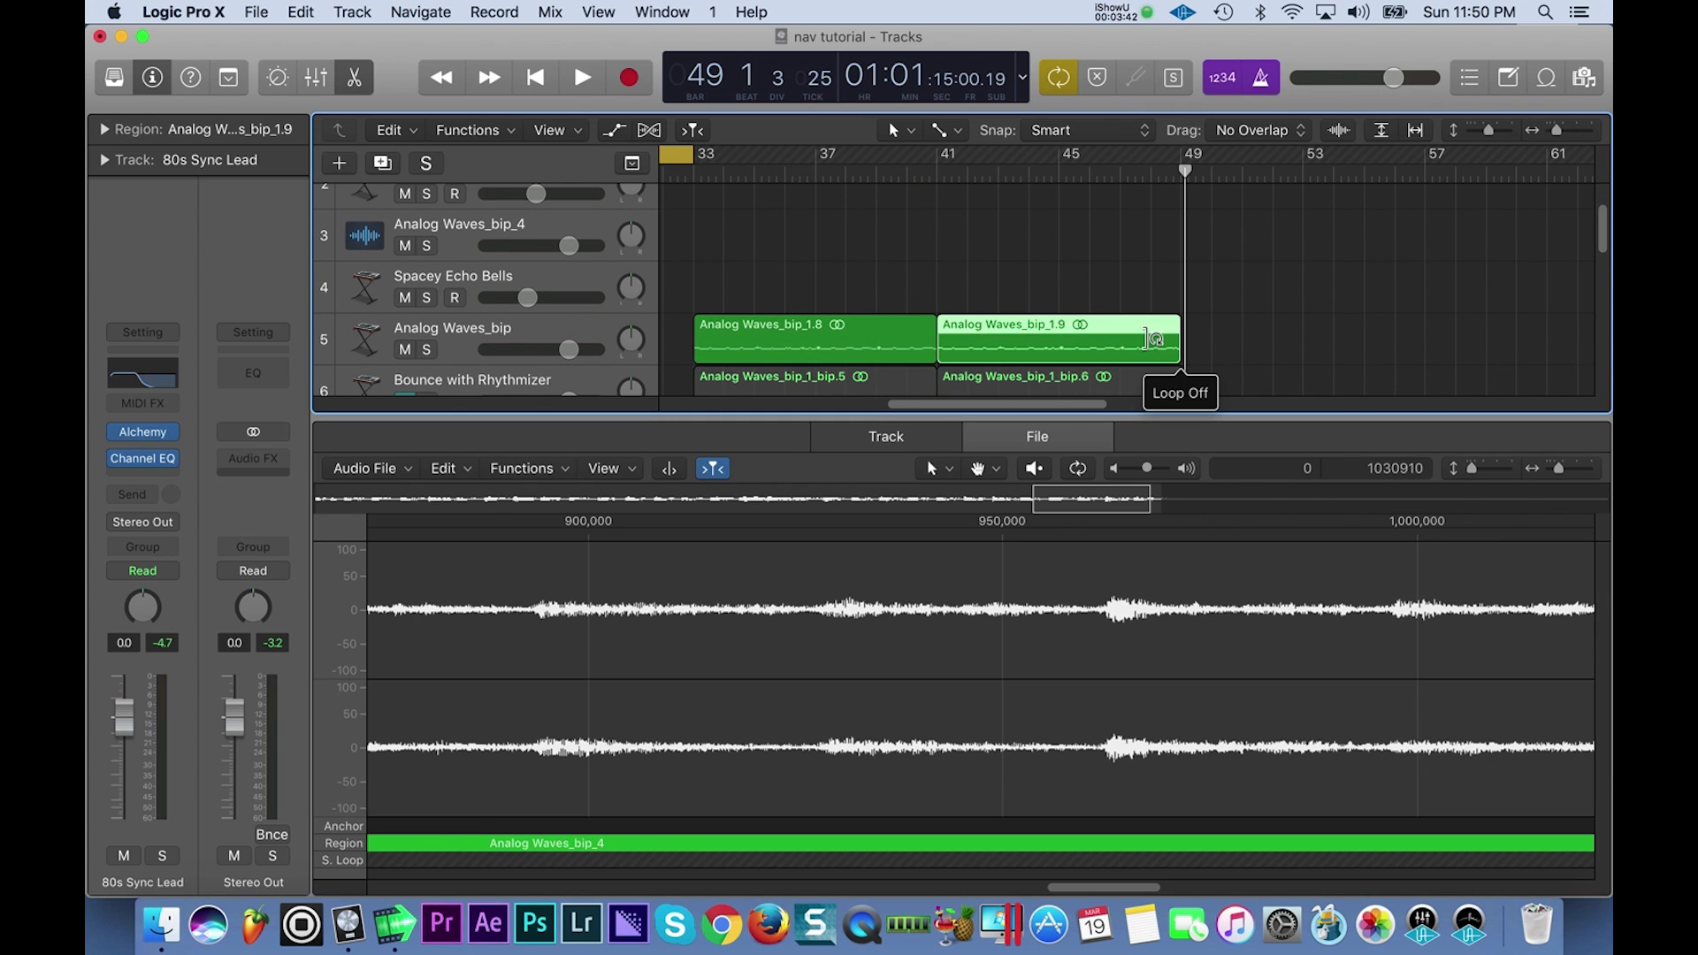
left_click_drag(1176, 353, 1150, 353)
Trim the second snares and #default copies to end at bar 48 and extend their first copies to bar 41.
scroll(1152, 352, "down", 6)
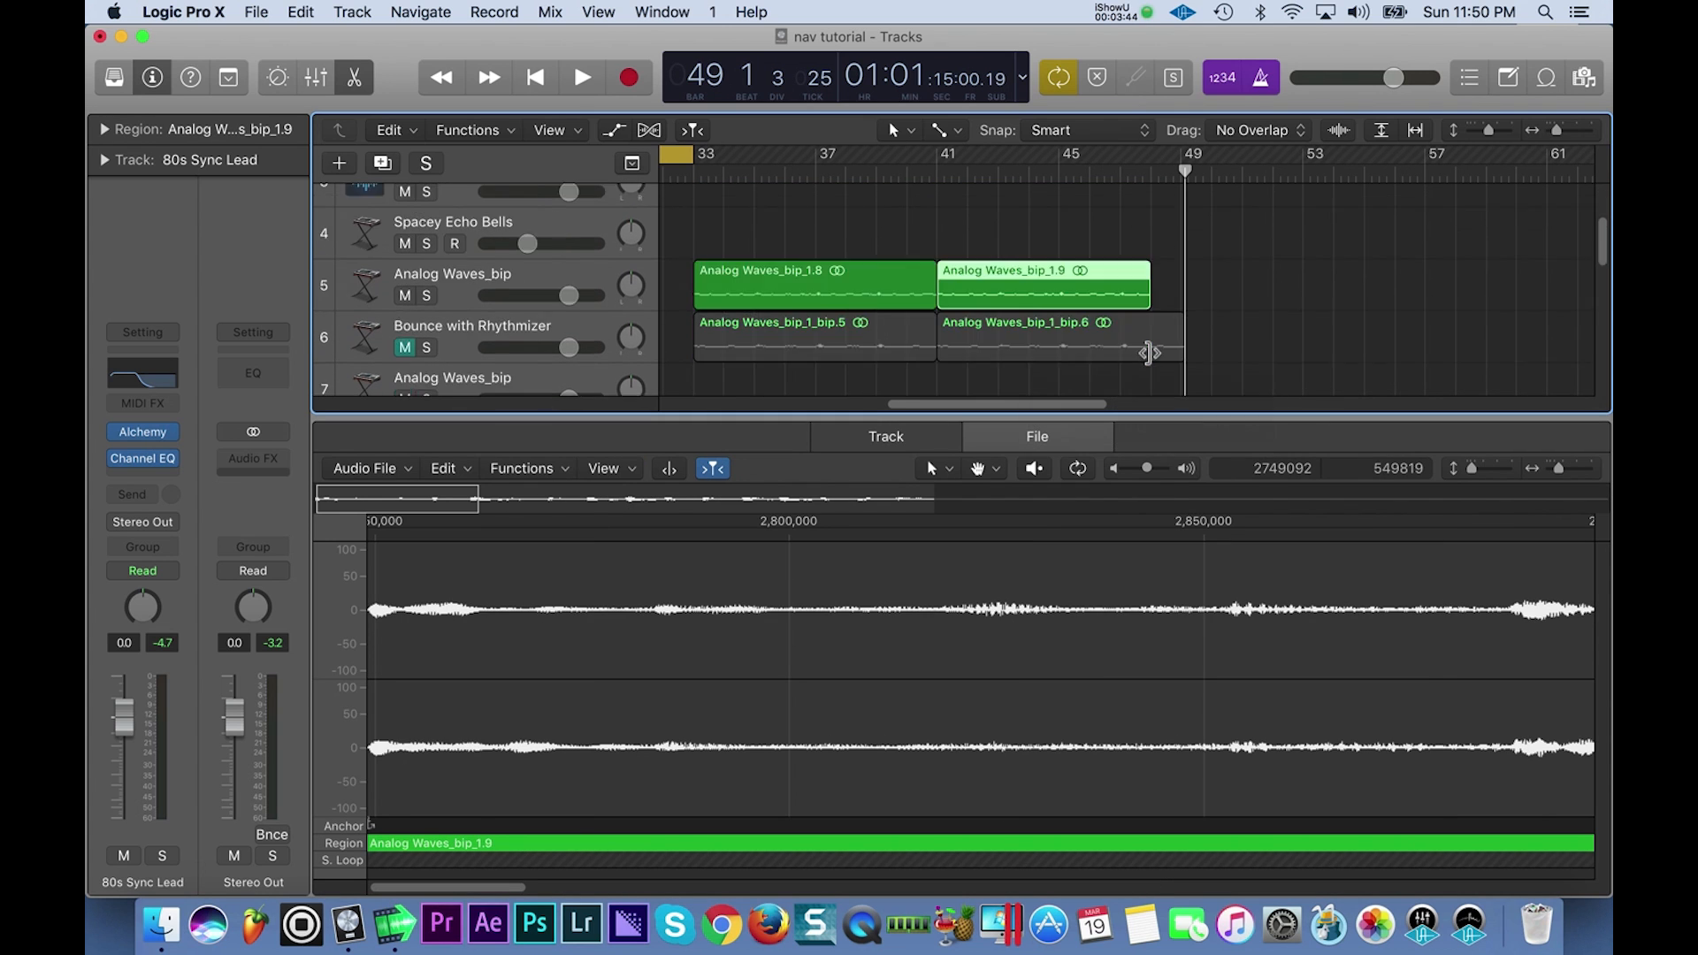
left_click_drag(1163, 297, 1150, 344)
left_click_drag(919, 296, 937, 350)
scroll(997, 341, "down", 3)
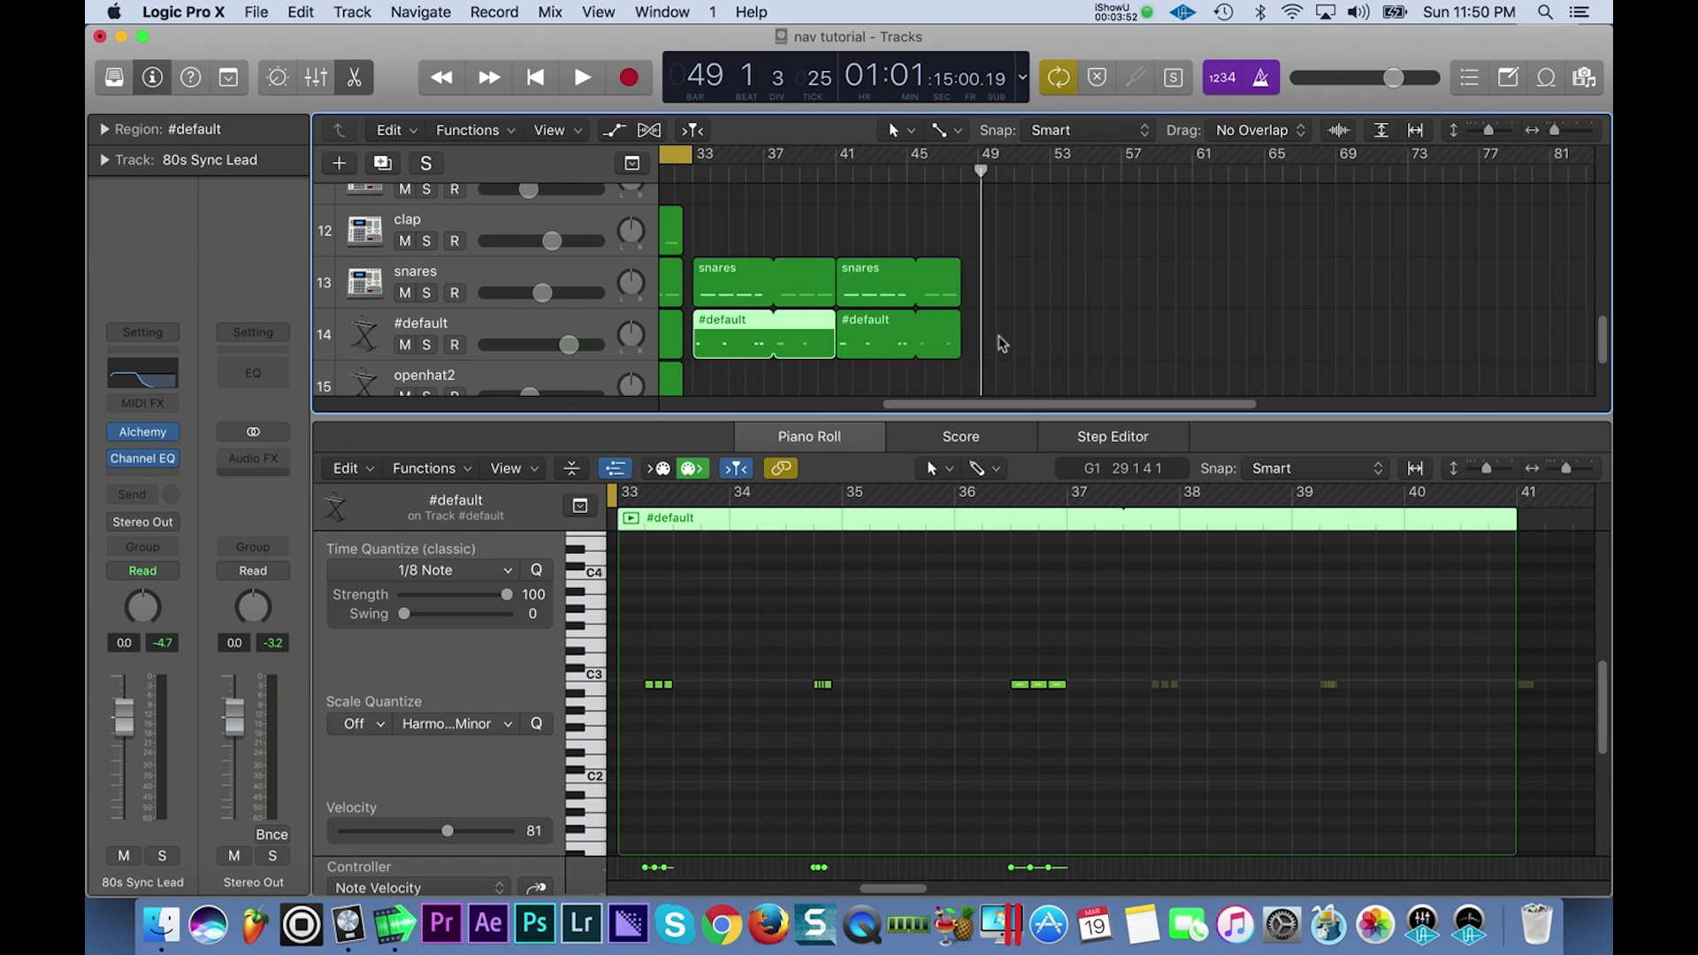
Set the cycle range to bars 17 through 49 and play the arrangement through into the new bar 33 section.
scroll(999, 344, "left", 5)
left_click_drag(953, 160, 1233, 250)
left_click_drag(818, 157, 678, 160)
key("space")
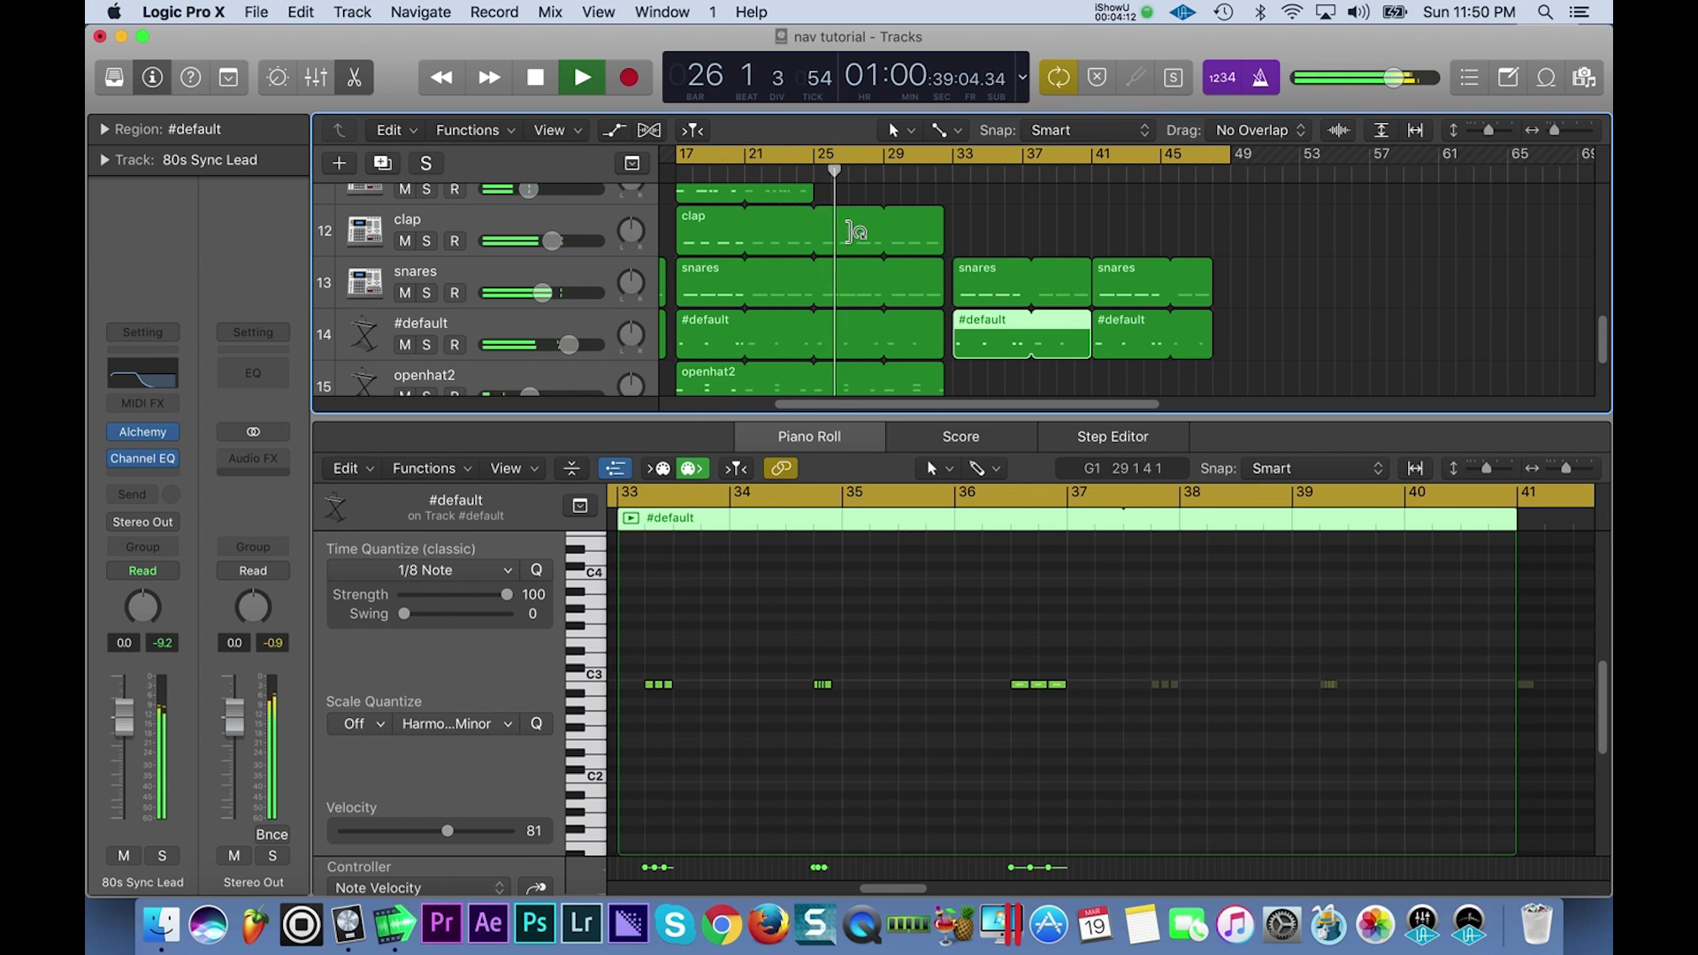
scroll(855, 234, "up", 10)
scroll(851, 234, "down", 3)
scroll(851, 231, "up", 1)
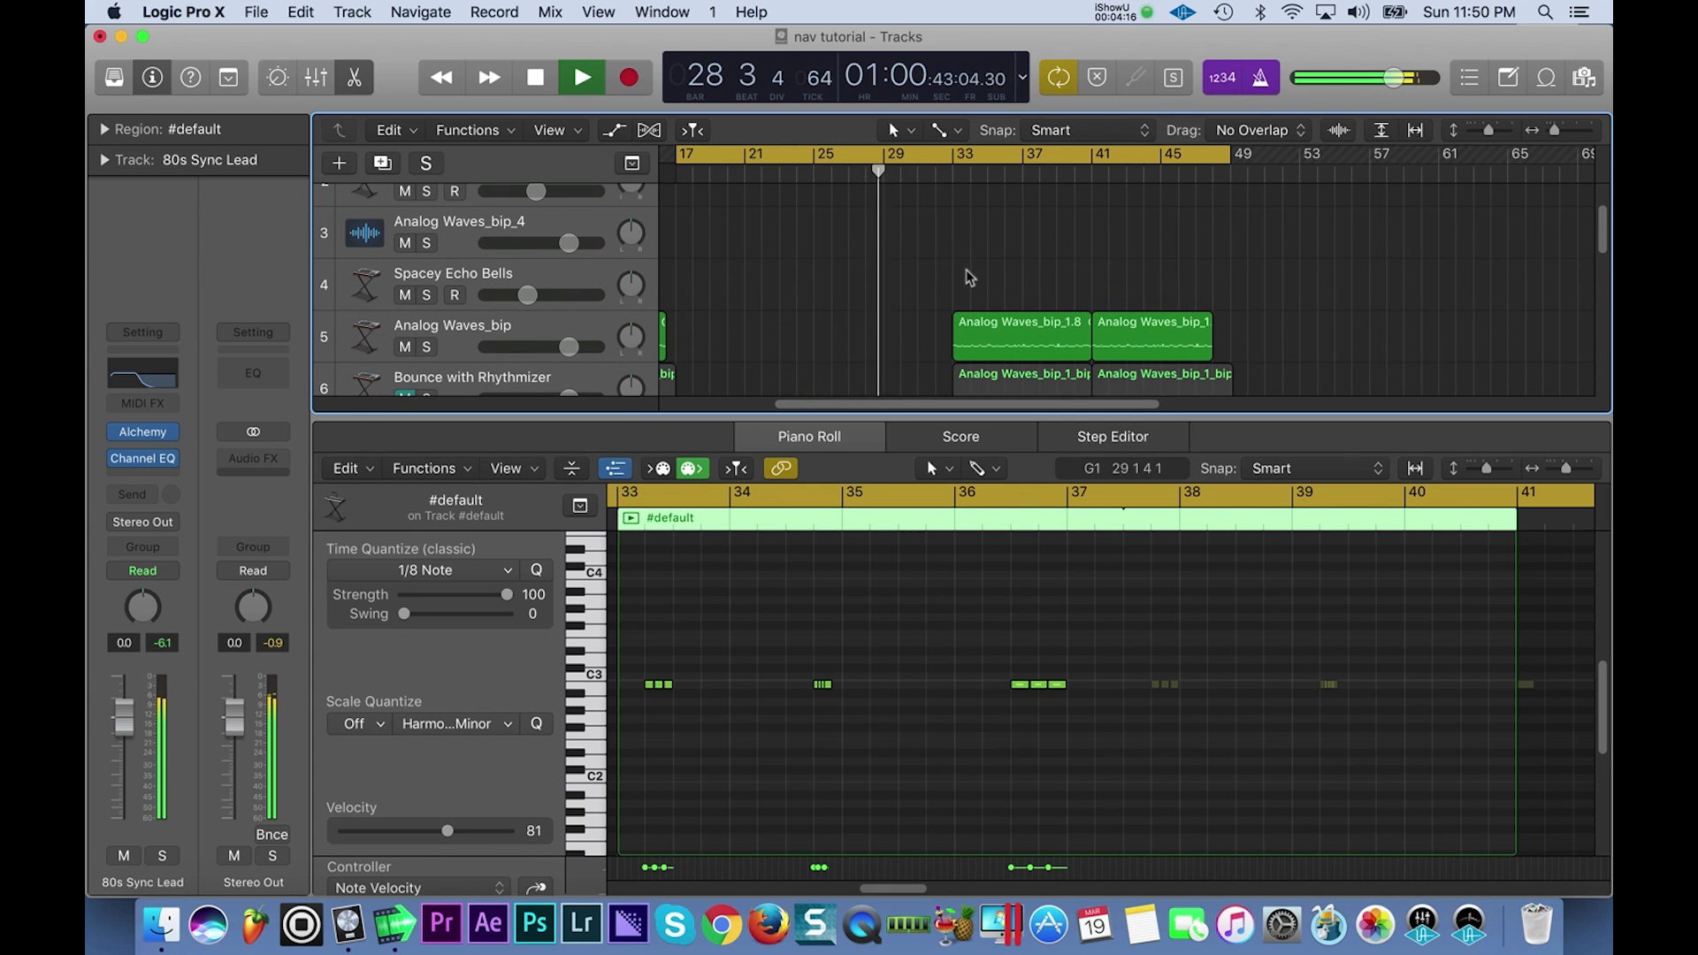
scroll(990, 278, "down", 2)
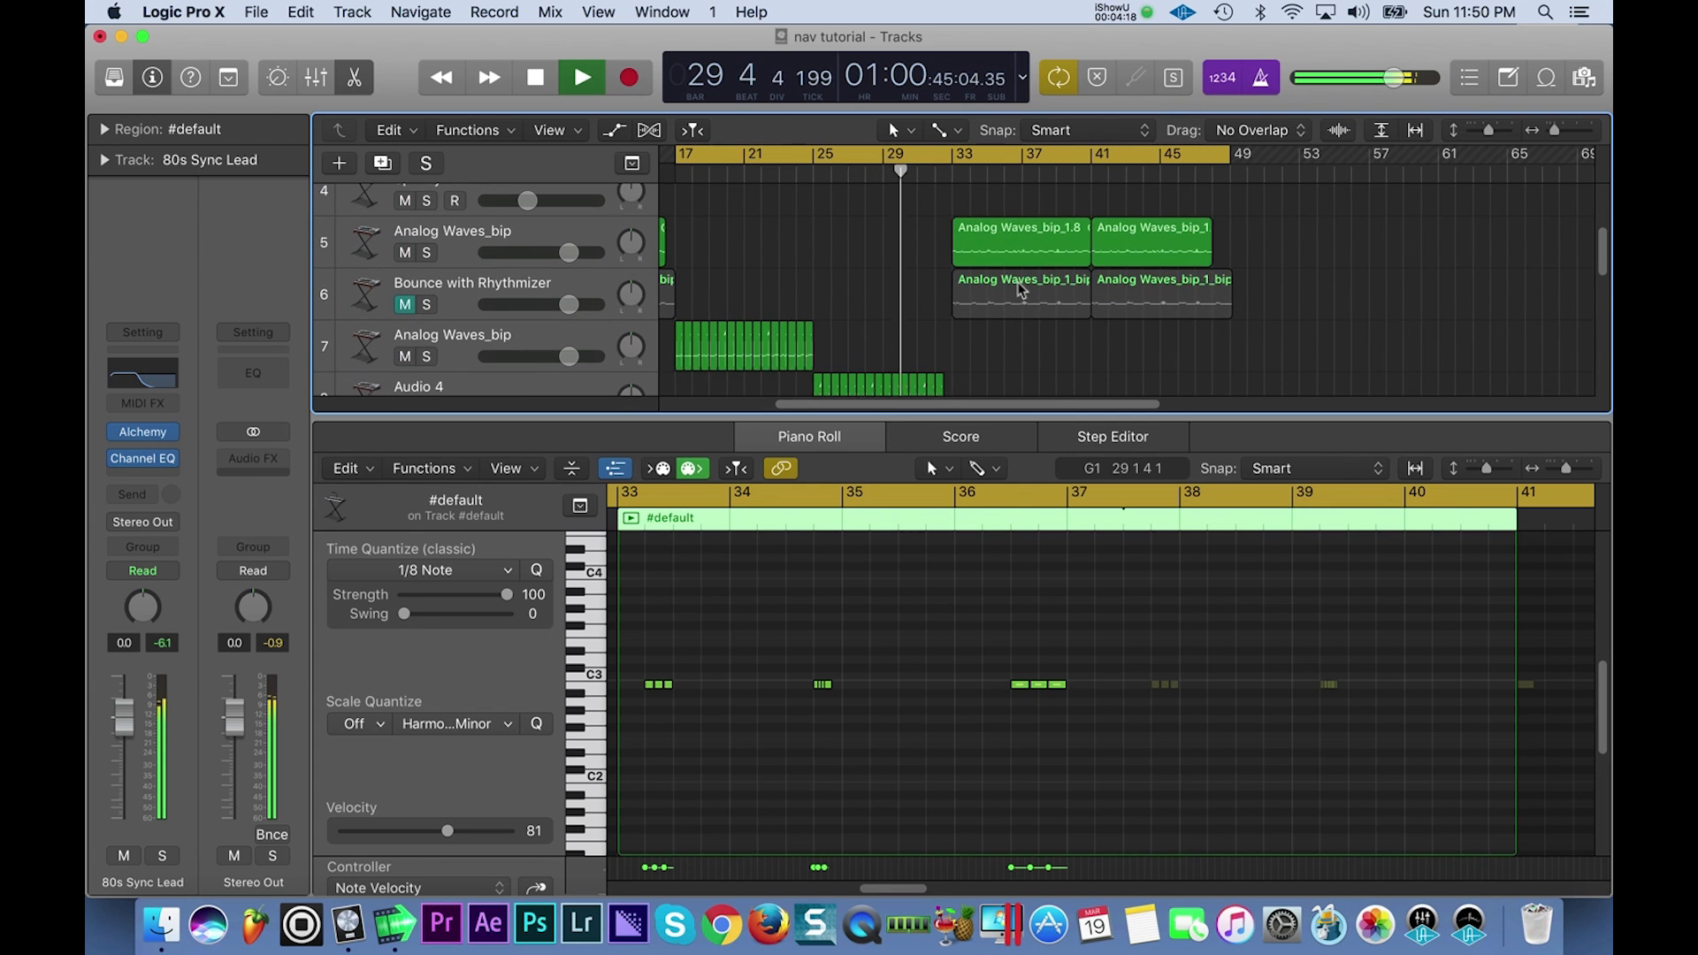
scroll(1021, 290, "down", 1)
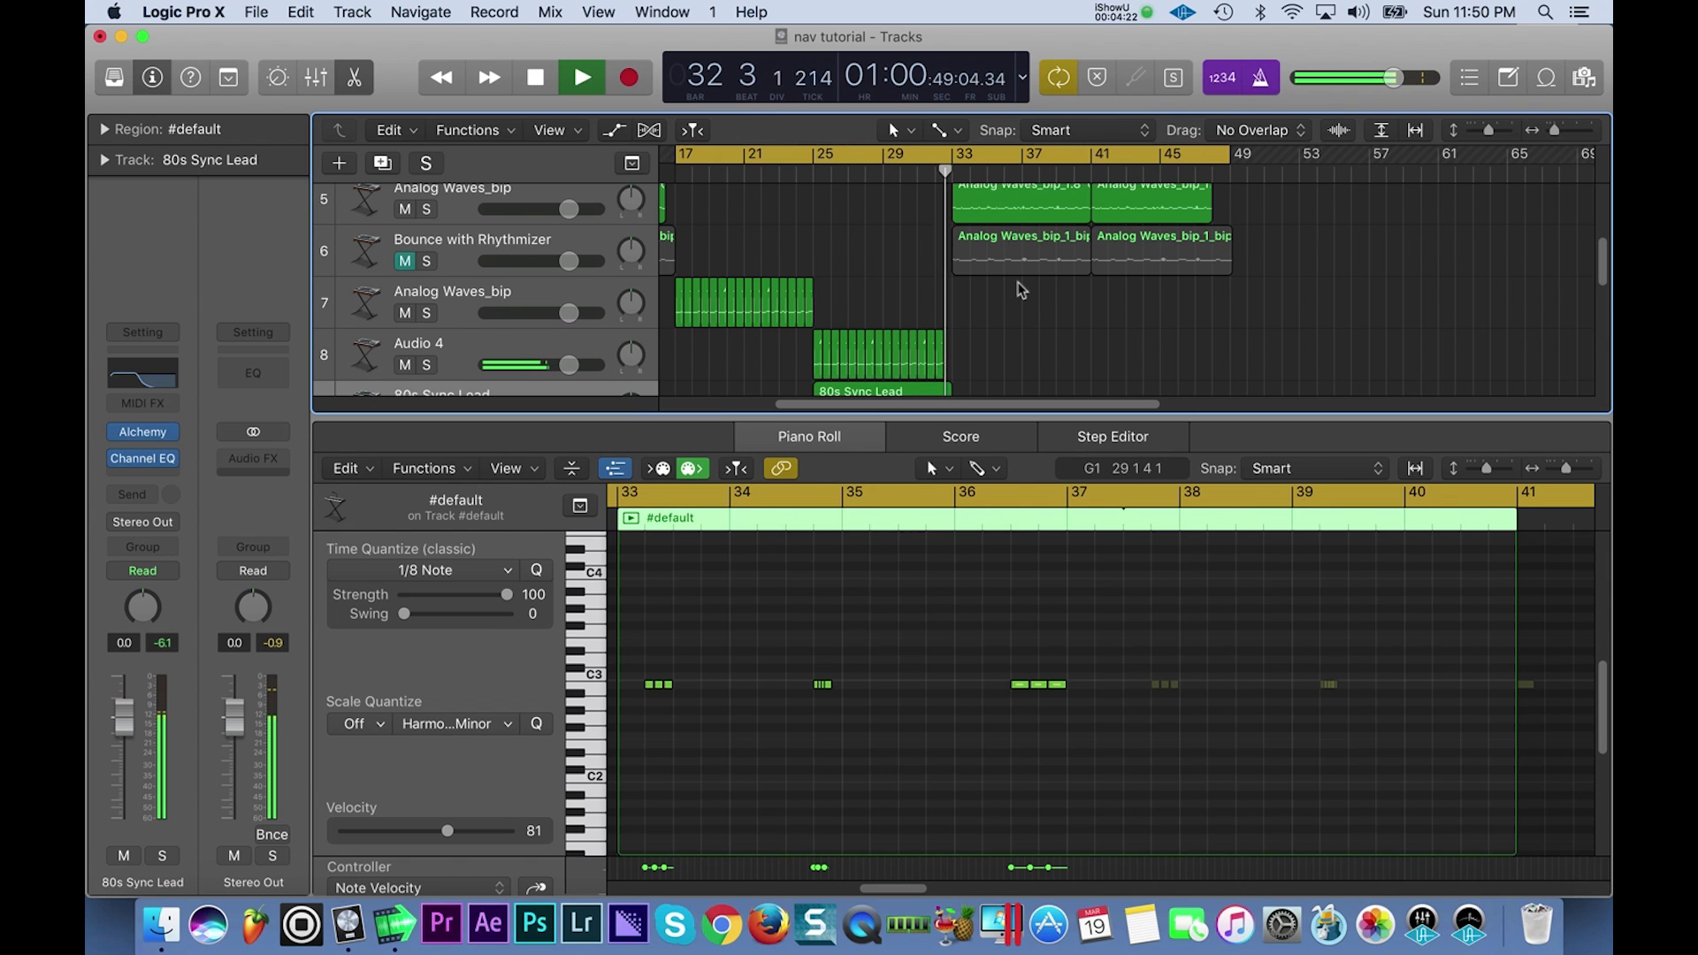
scroll(1043, 266, "up", 2)
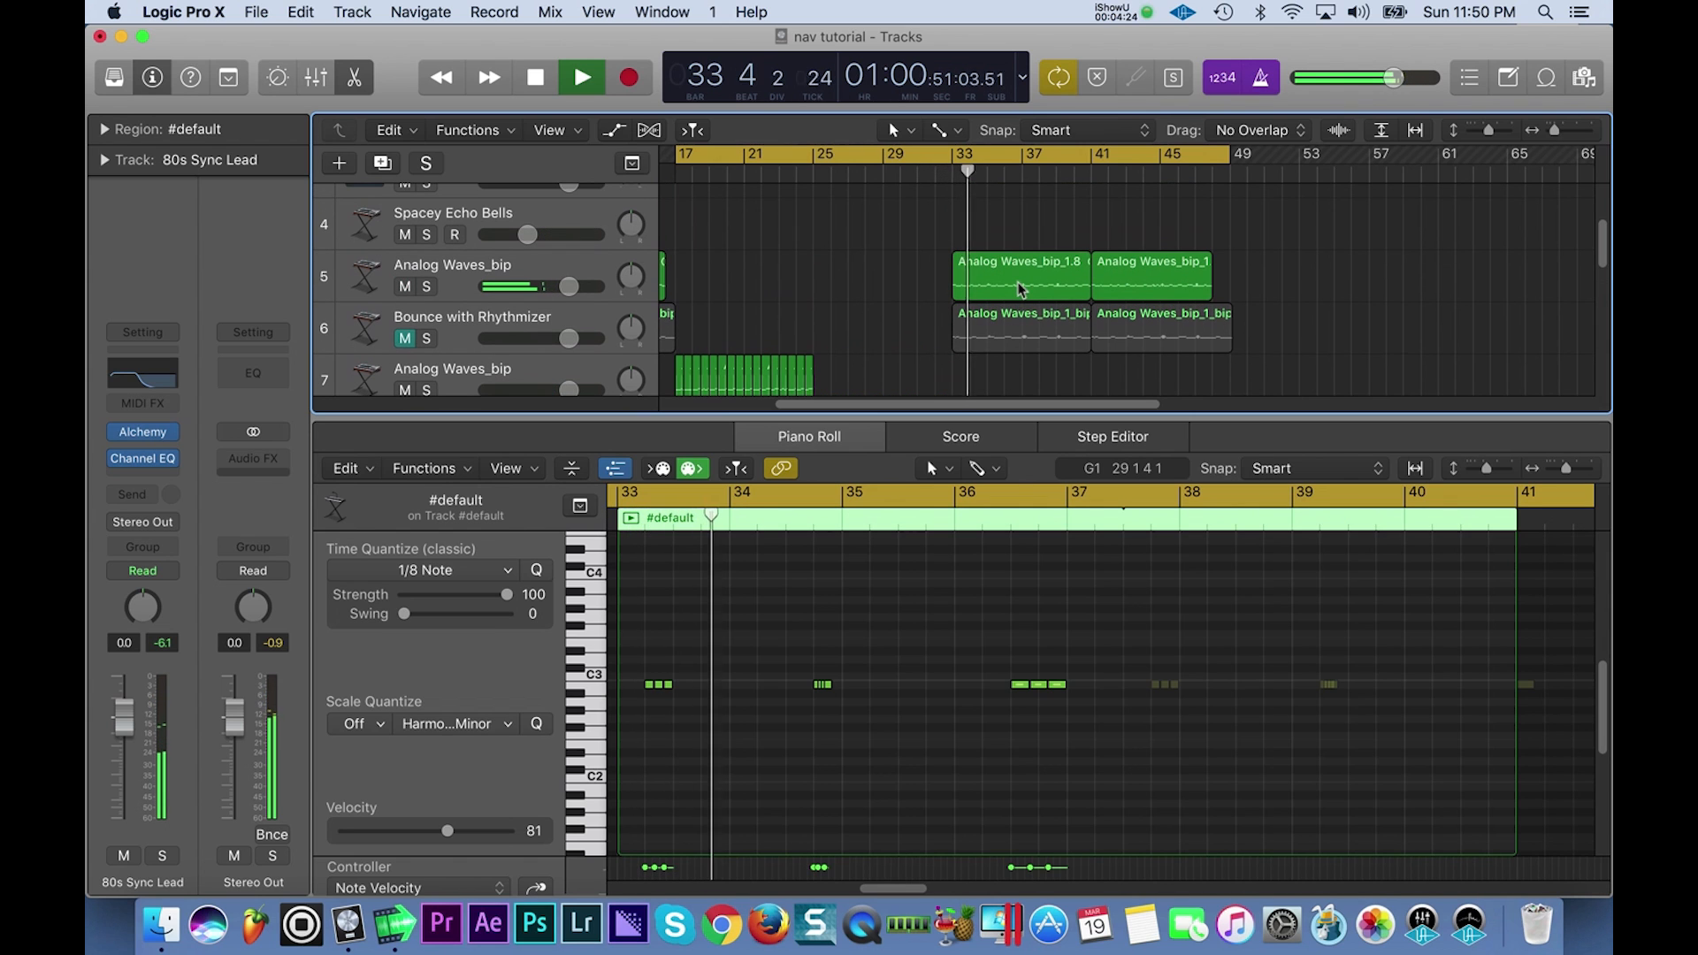
Stop playback and delete the two Analog Waves_bip regions on track 5 that start at bars 33 and 41.
key("space")
left_click_drag(1069, 231, 1133, 293)
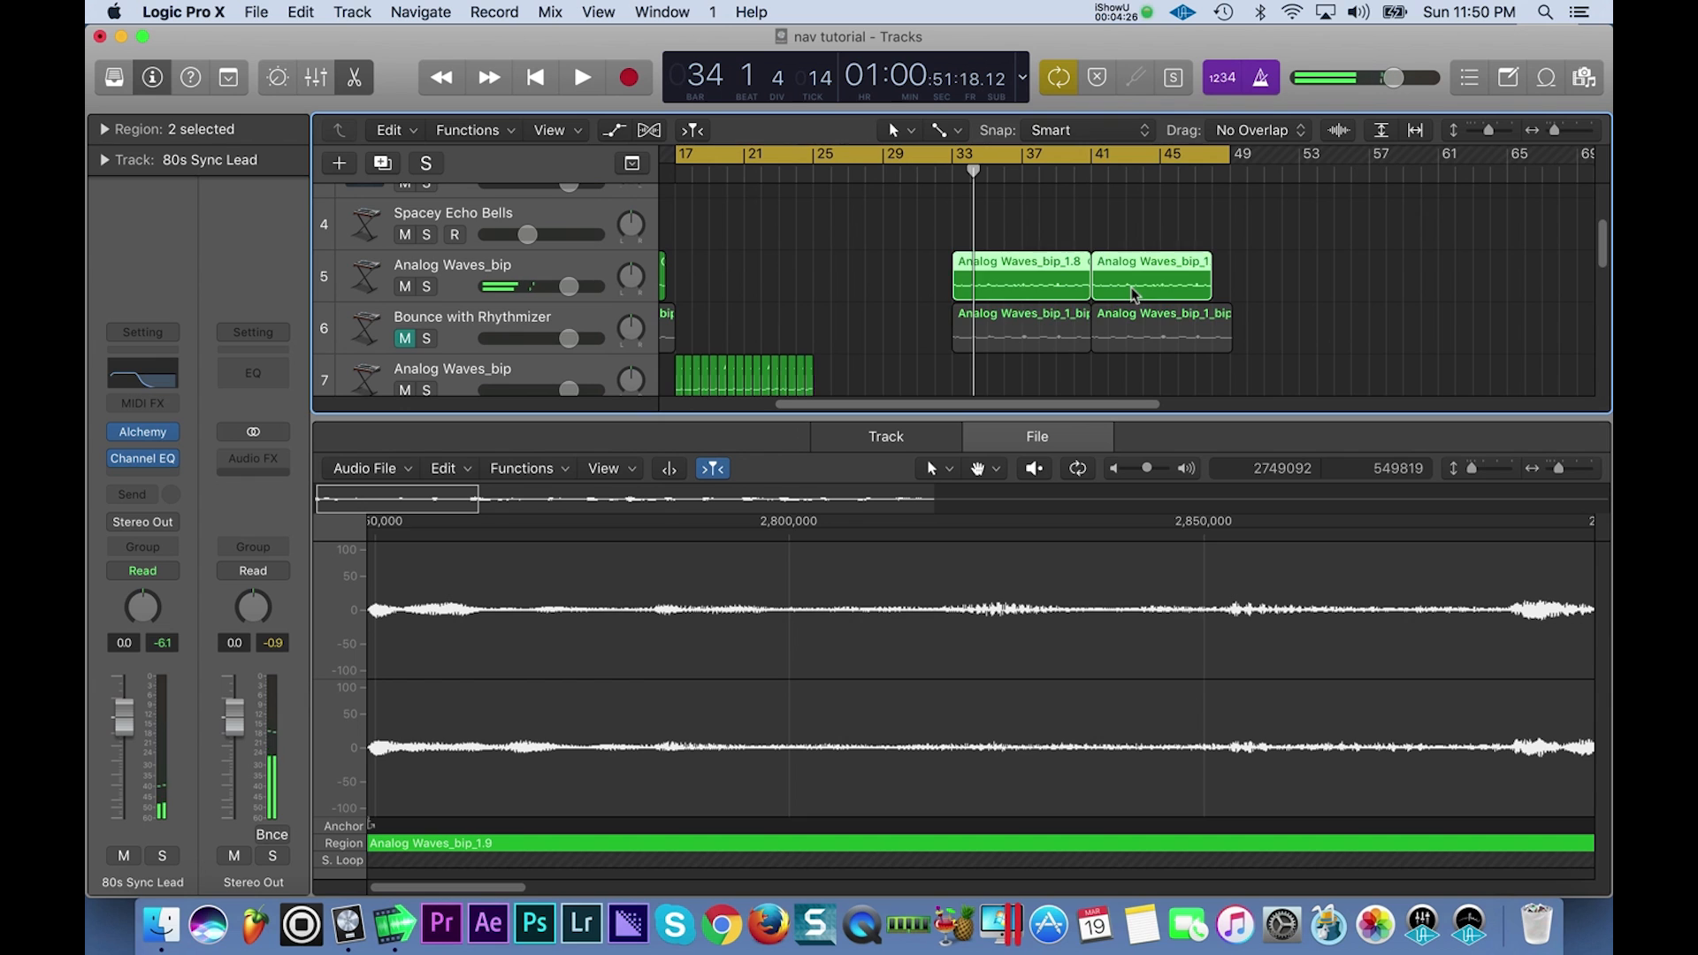
key("Delete")
Duplicate the 808 track's kick region at bar 33 and the 80s Sync Lead region at bar 41.
scroll(1136, 270, "down", 3)
scroll(1135, 261, "down", 3)
left_click_drag(1007, 296, 776, 225)
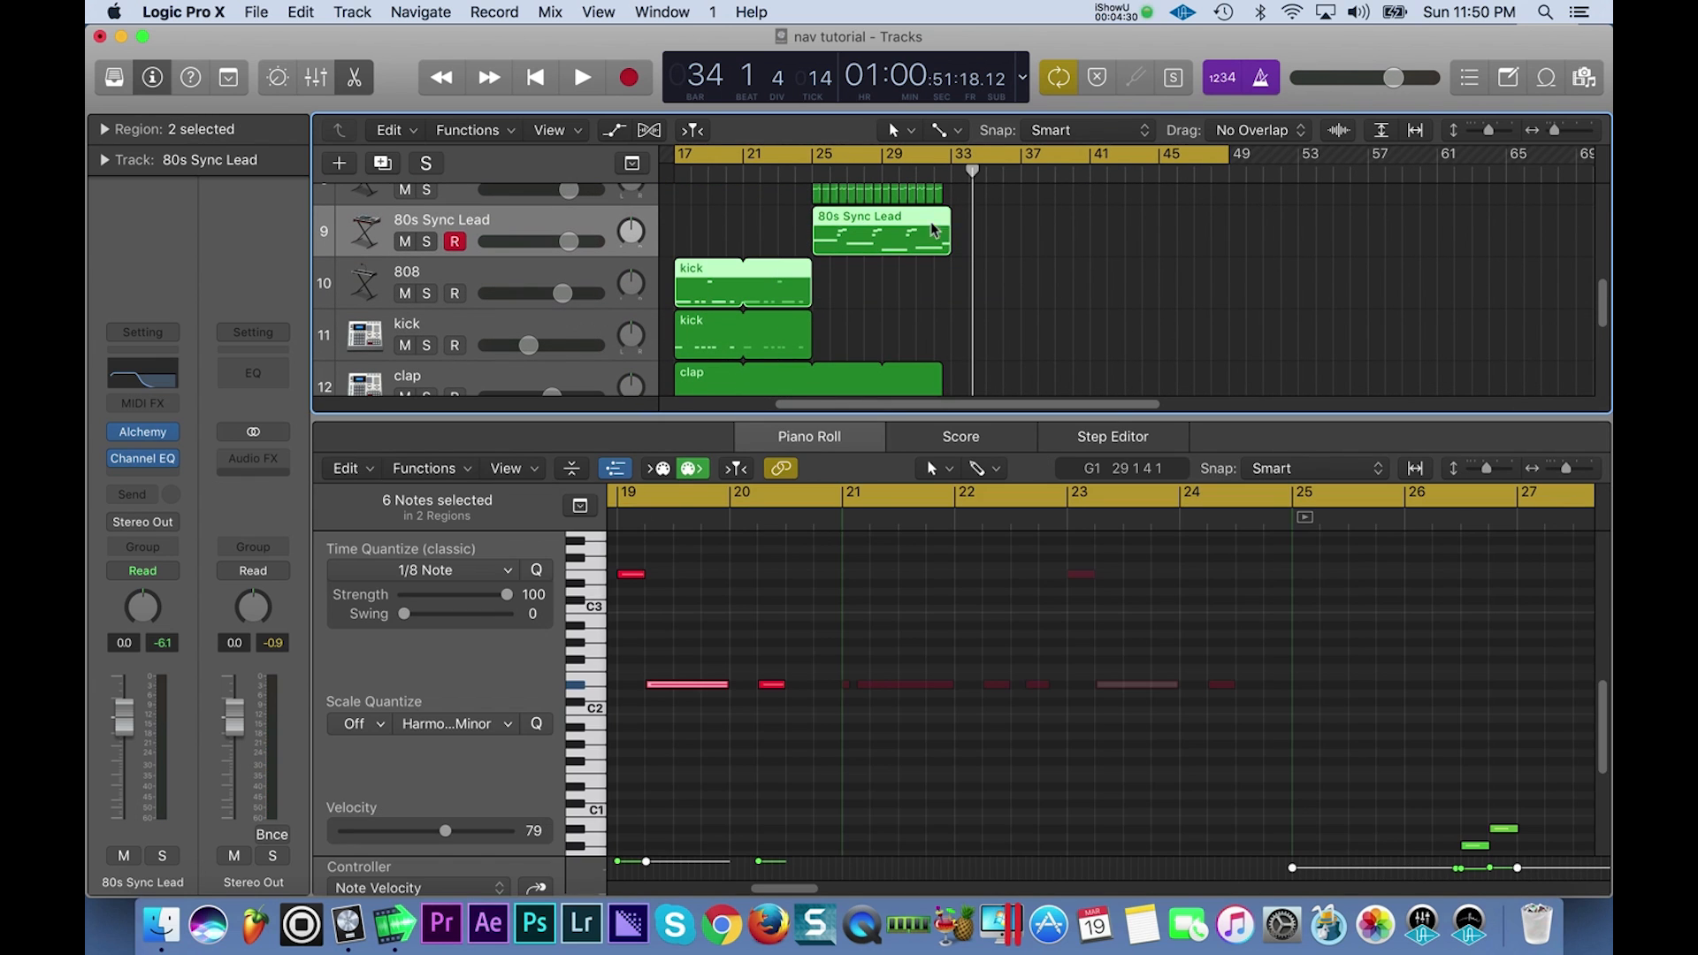
mouse_move(971, 175)
left_mouse_down()
mouse_move(1013, 173)
mouse_move(954, 170)
left_mouse_up()
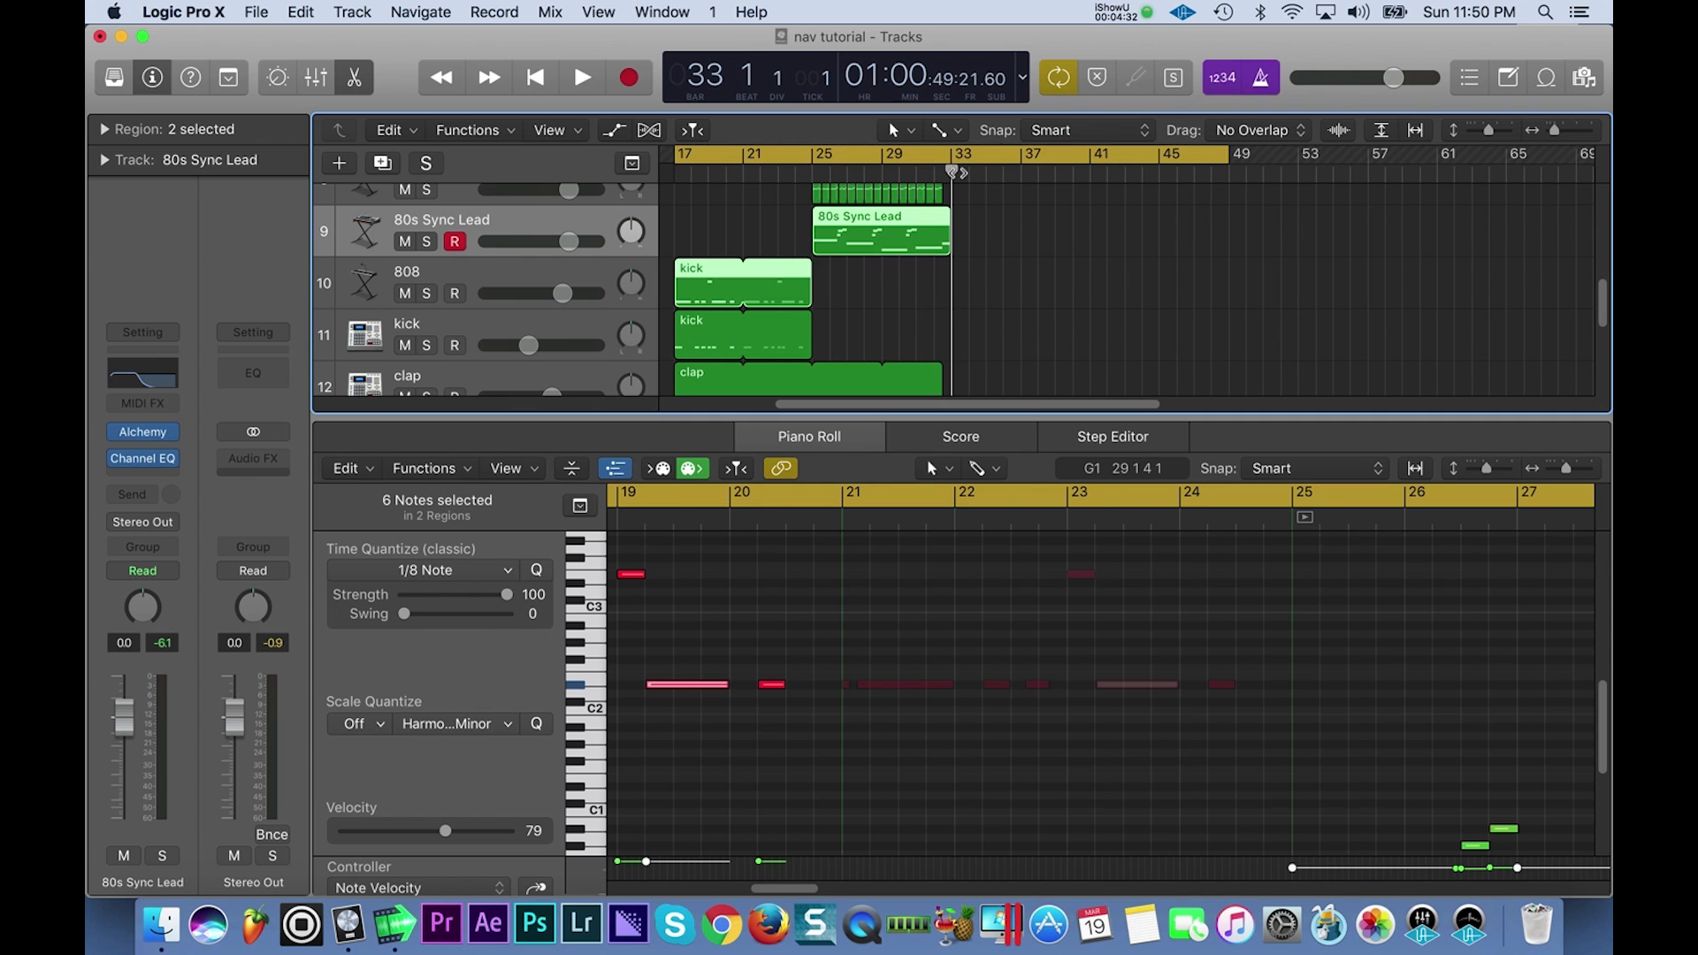
key("super+r")
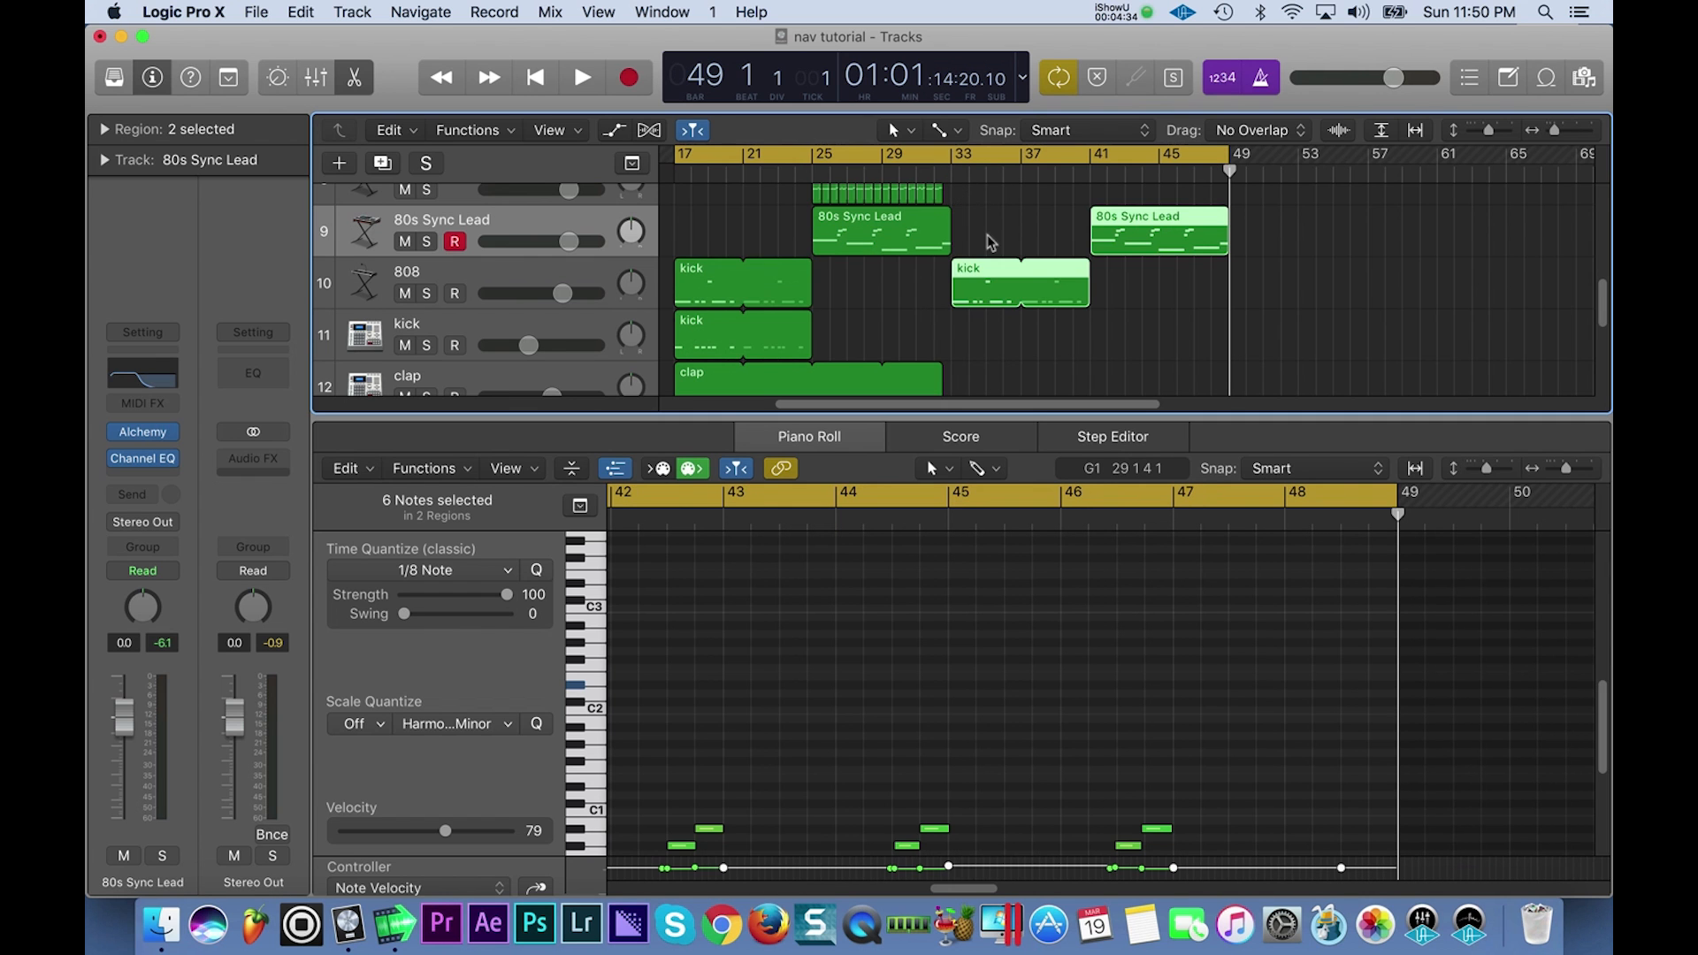
Add one new software instrument track directly beneath the Alone track.
scroll(987, 235, "up", 3)
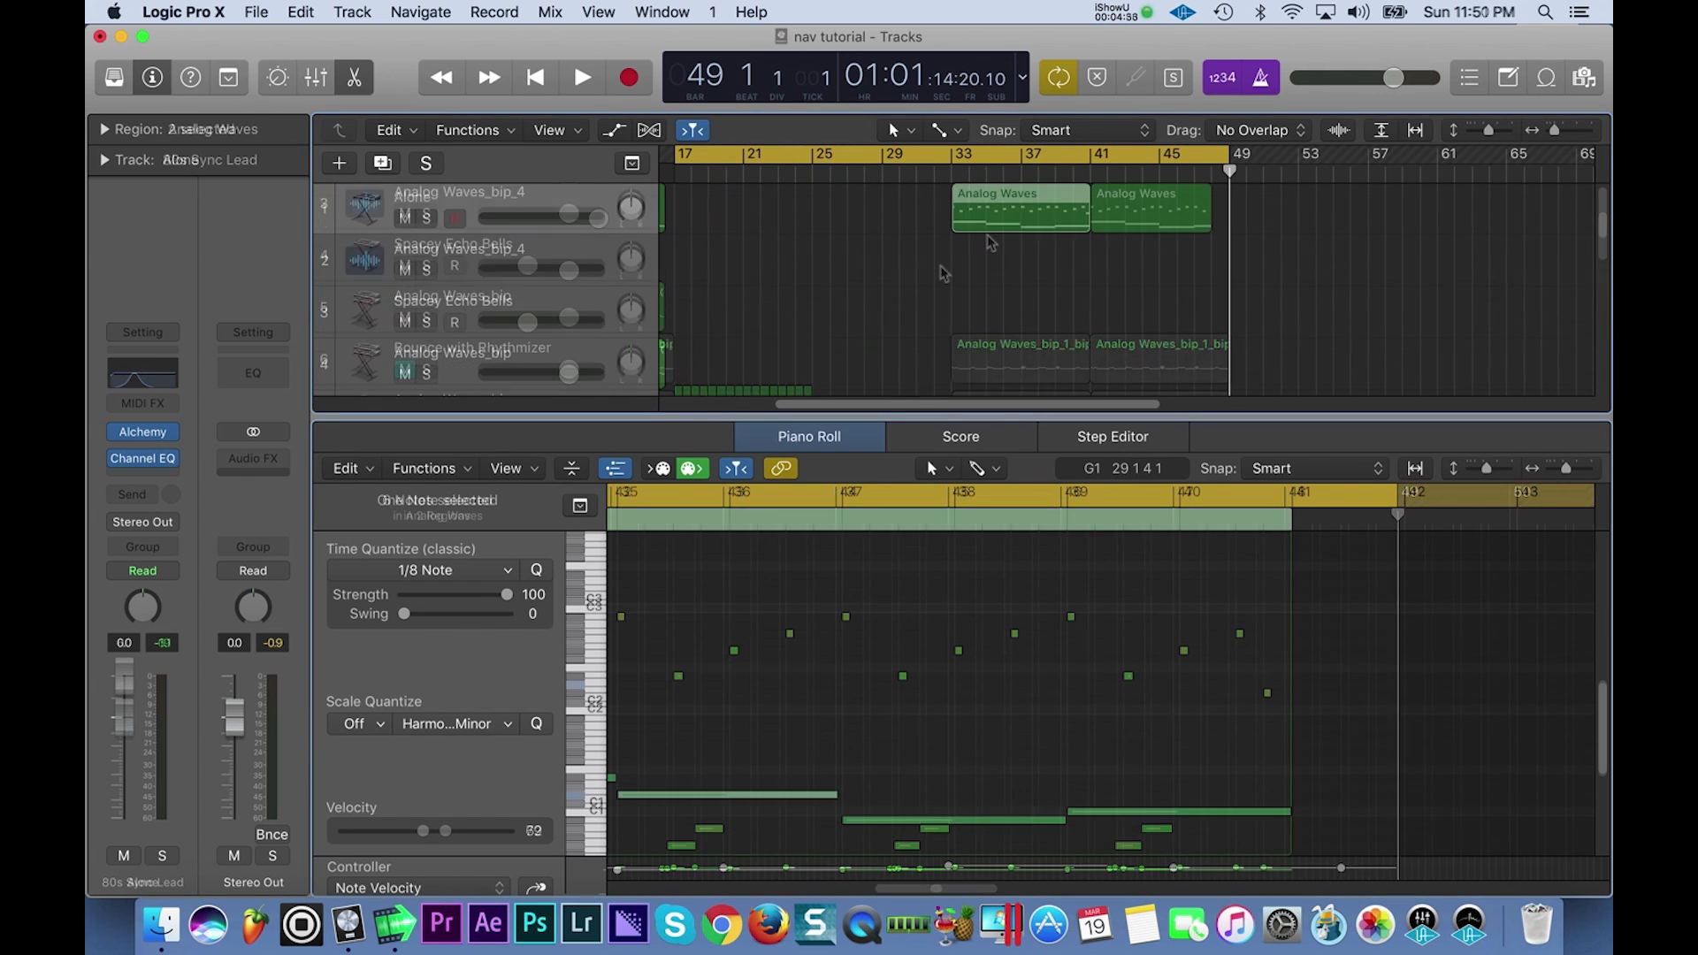
left_click(535, 205)
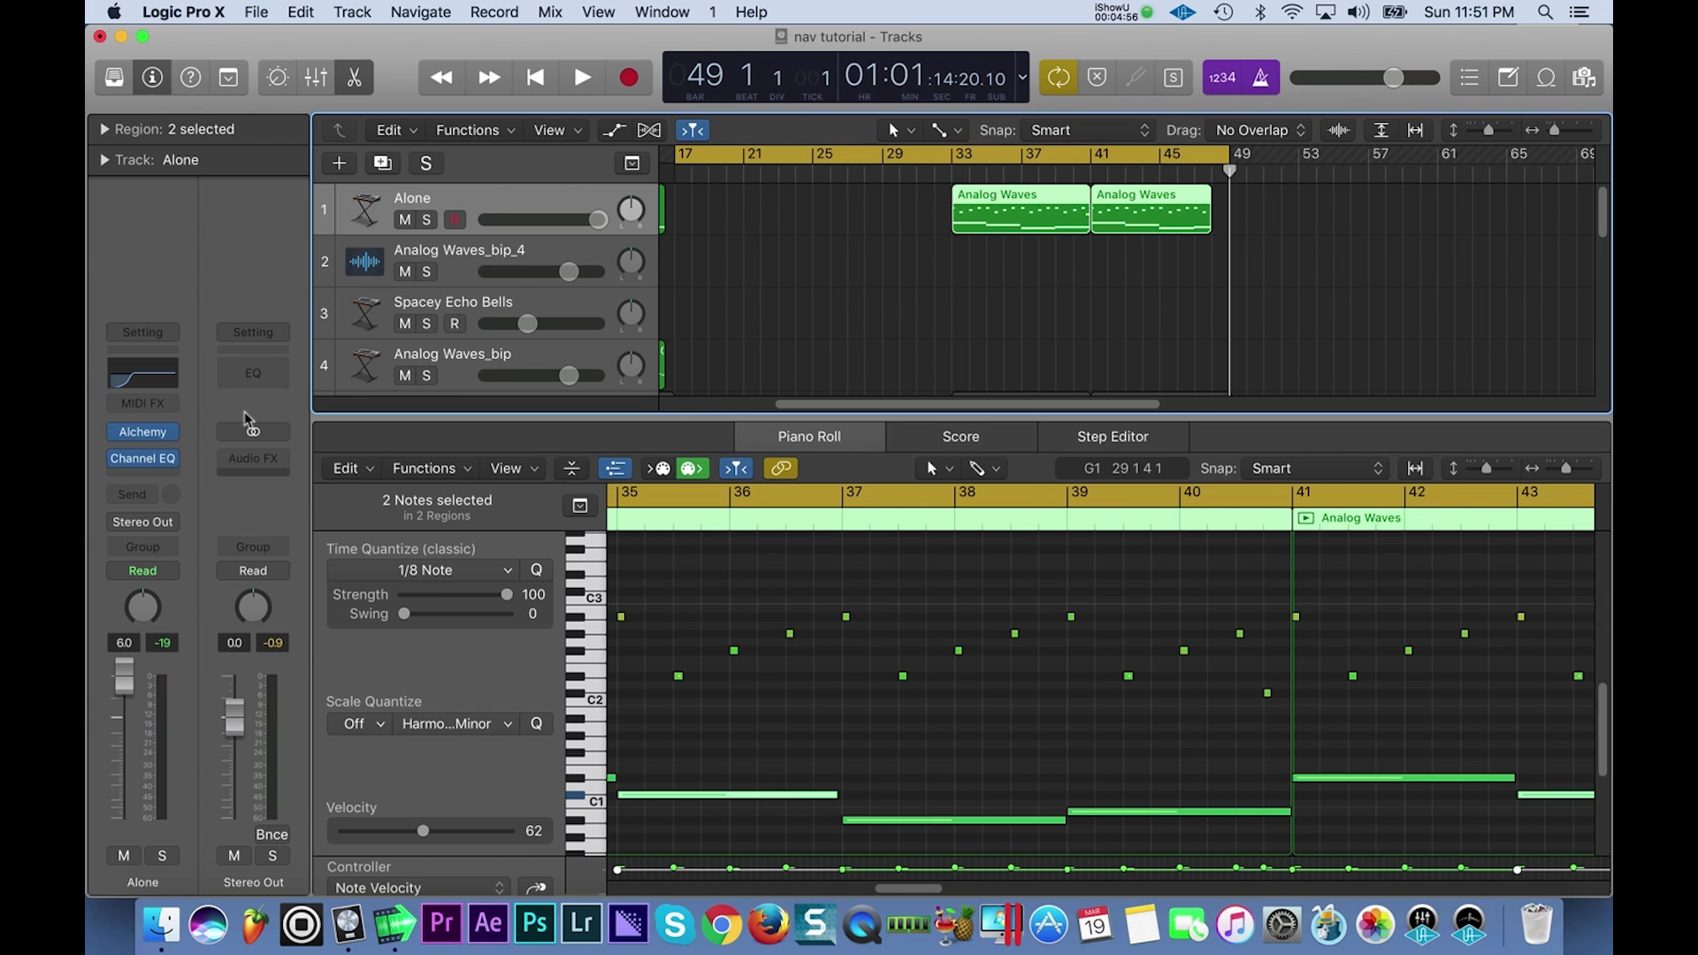
left_click(340, 164)
left_click(1121, 372)
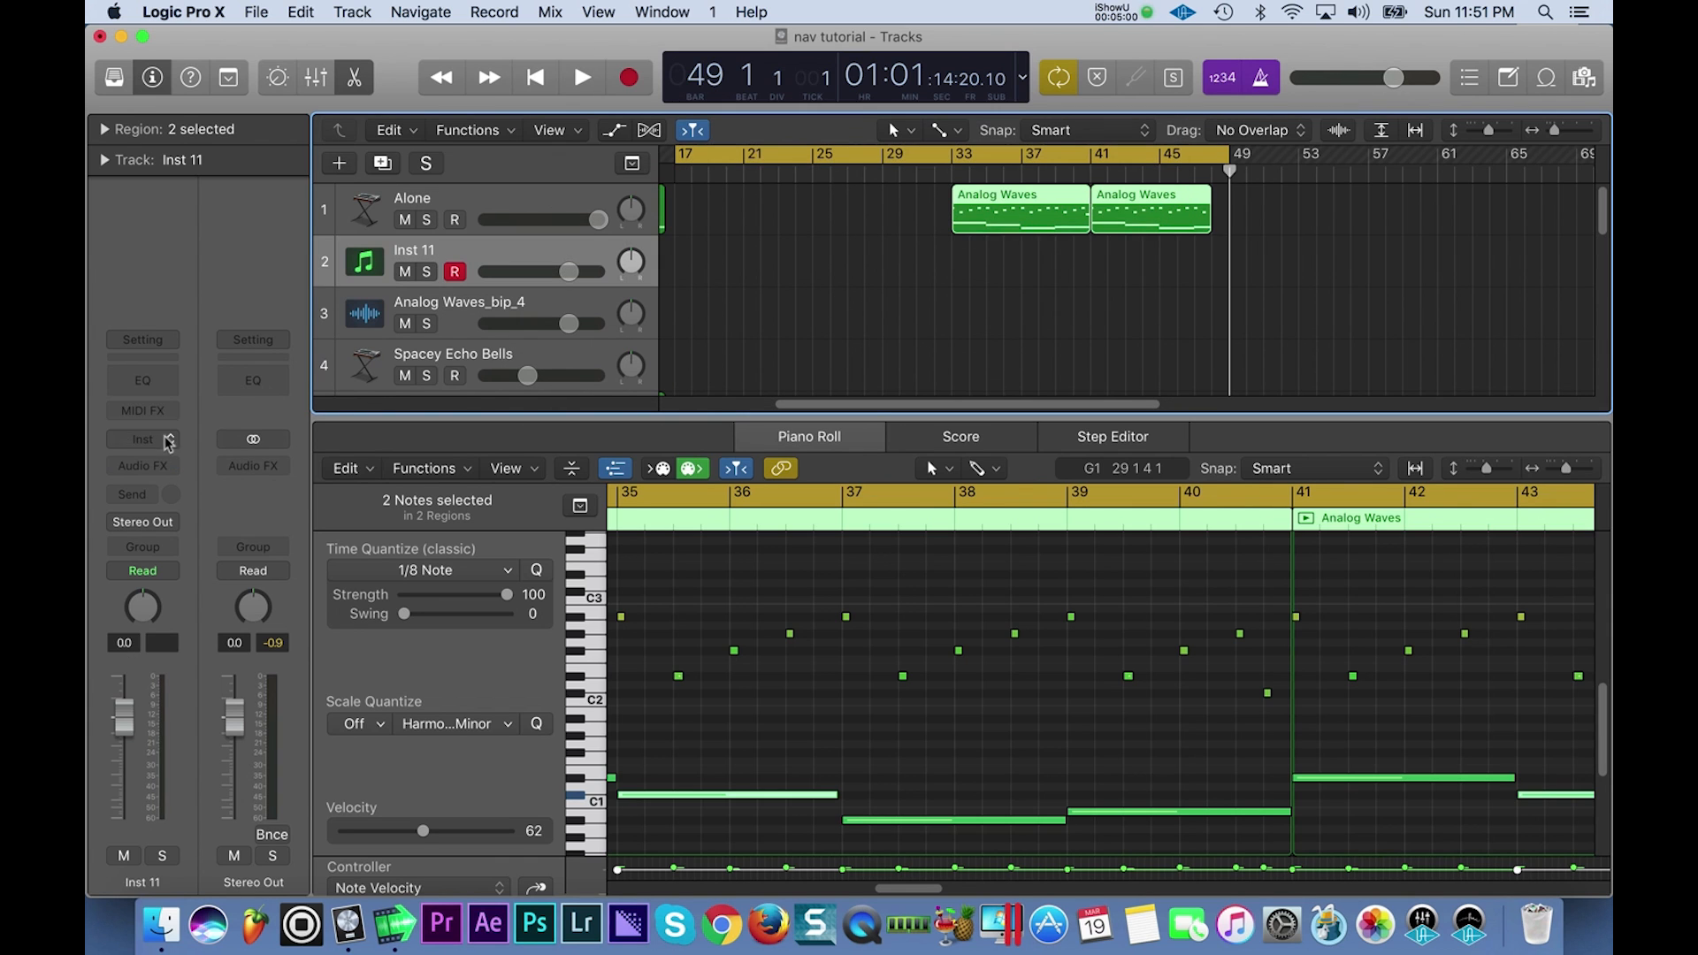
Load Alchemy as the instrument on the new Inst 11 track.
left_click(166, 442)
mouse_move(196, 502)
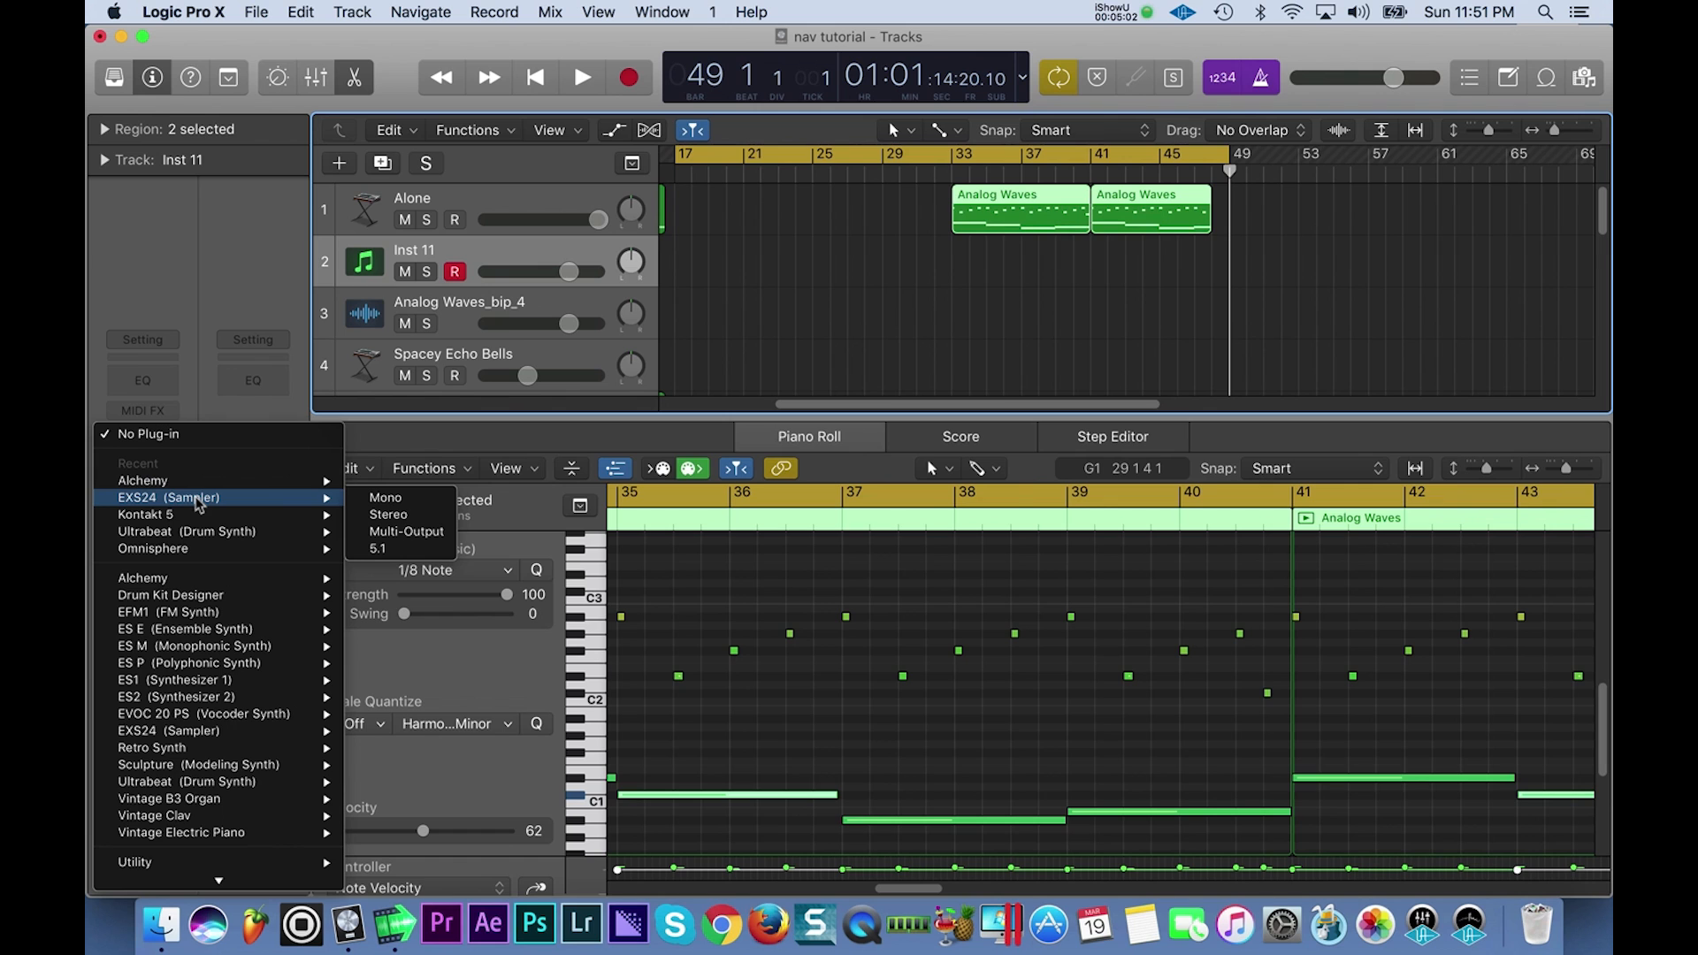
left_click(393, 481)
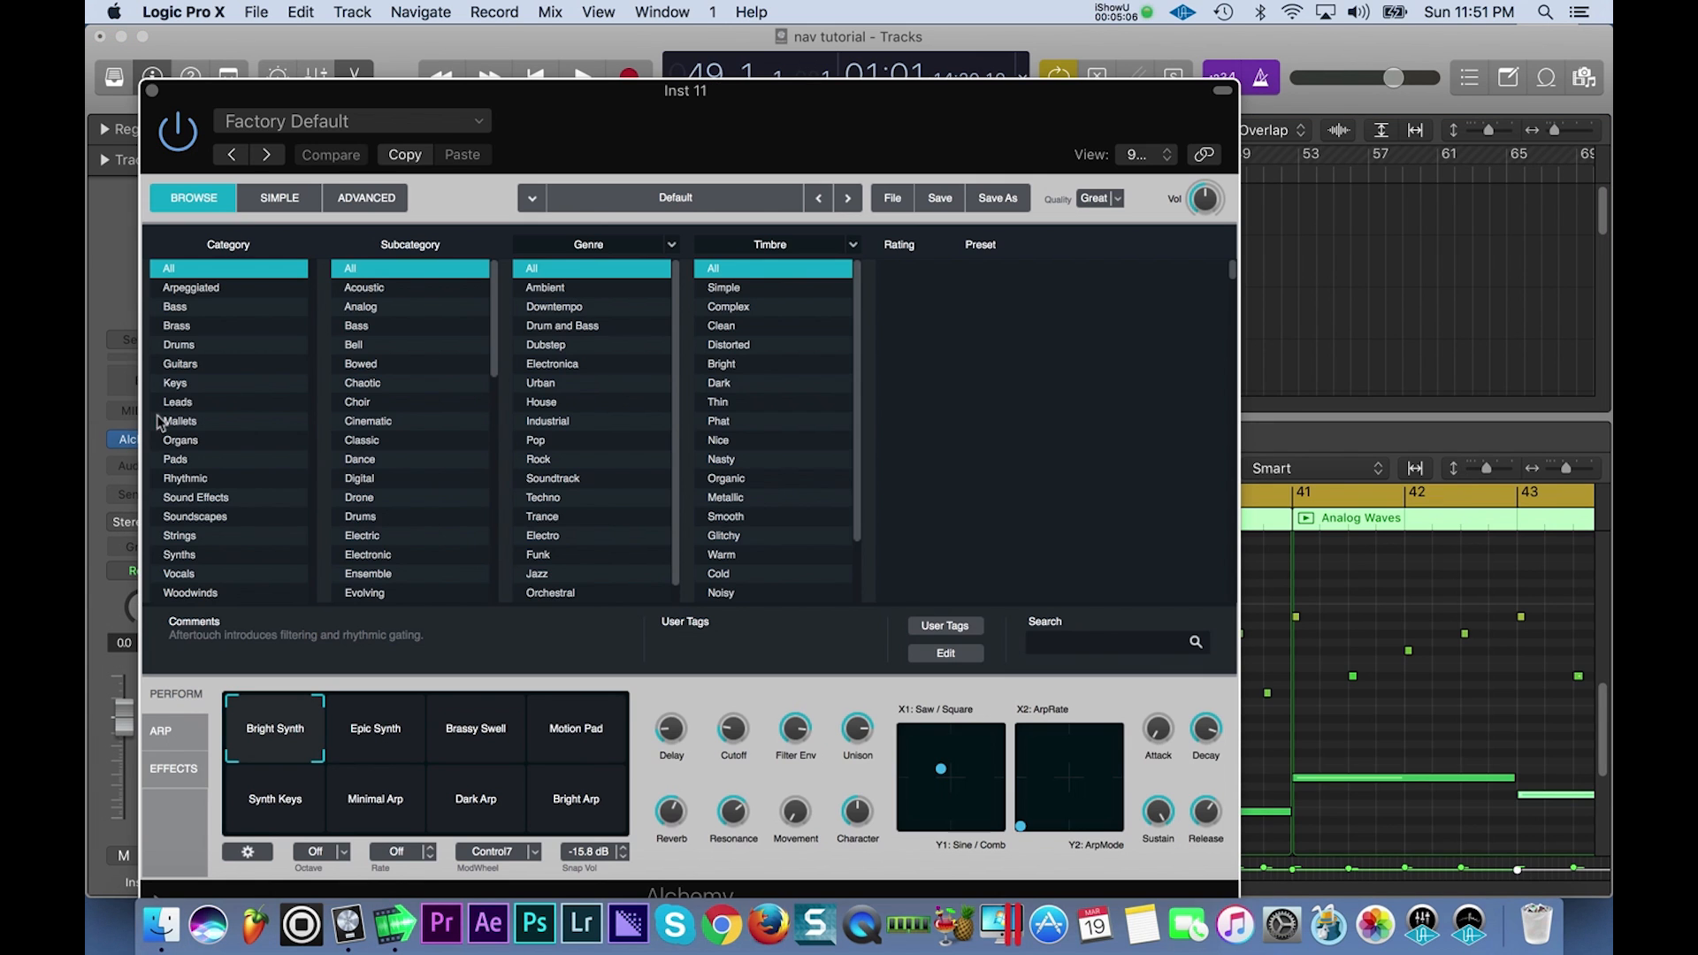
Load the Spacey Echo Bells preset from Alchemy's Mallets Bell sounds and lower the track's volume to -9.8 dB.
left_click(181, 422)
left_click(424, 290)
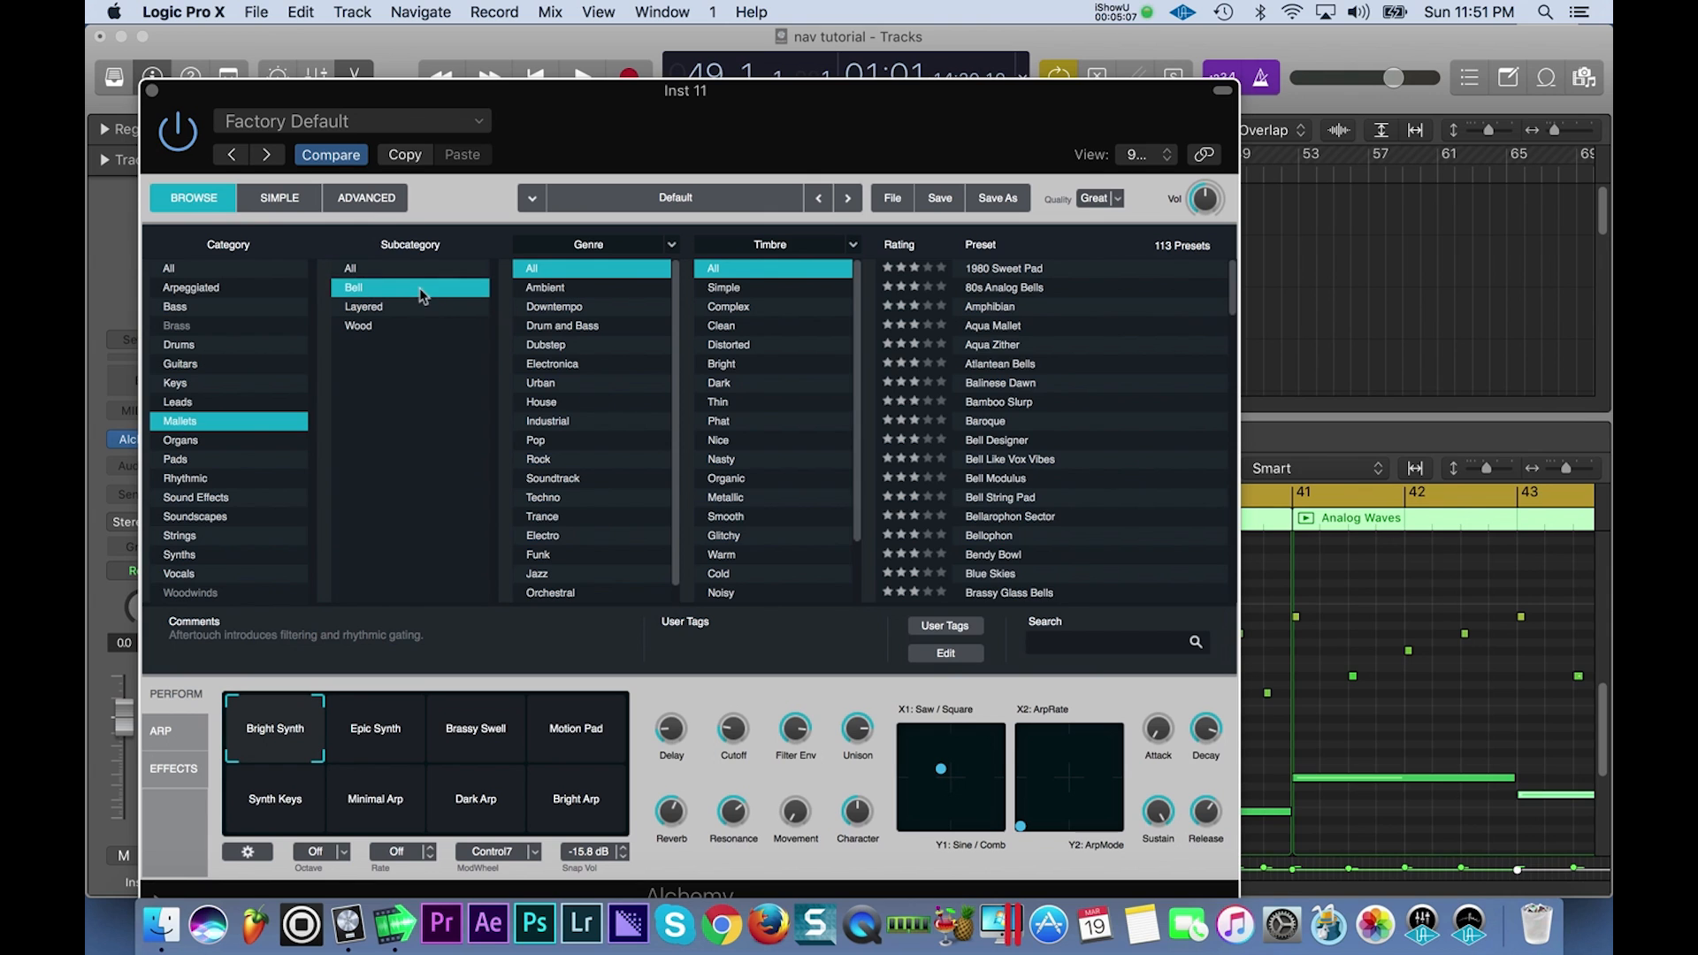
left_click(1022, 288)
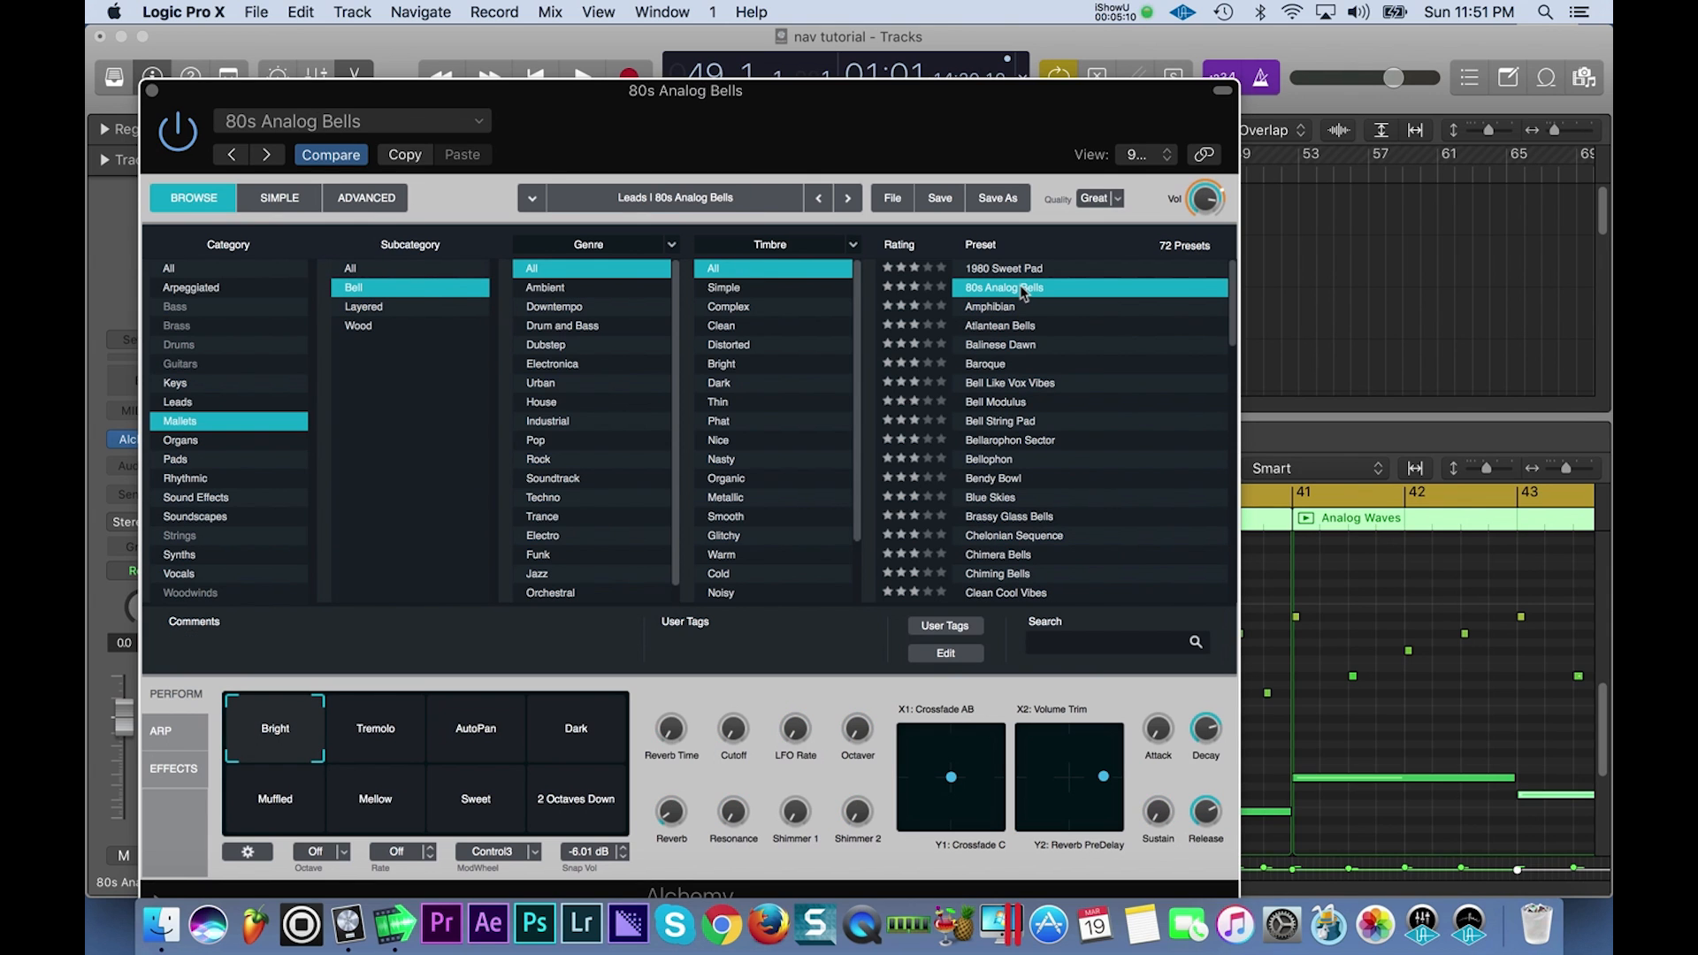
scroll(1030, 444, "down", 15)
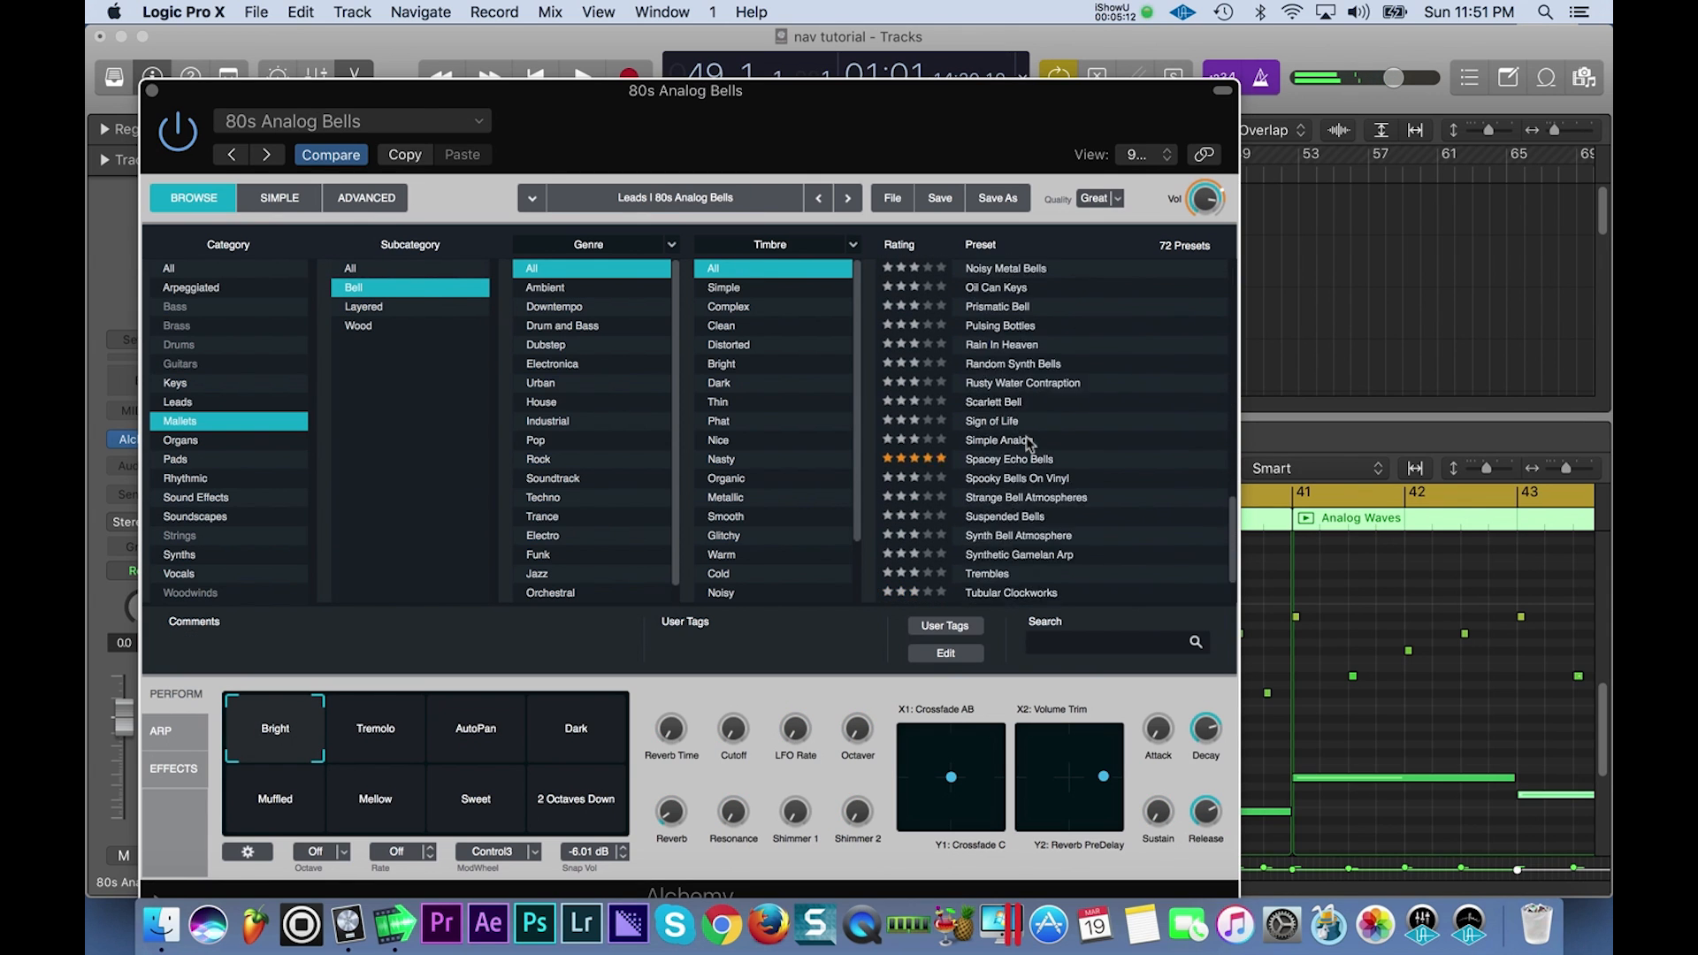
left_click(1009, 385)
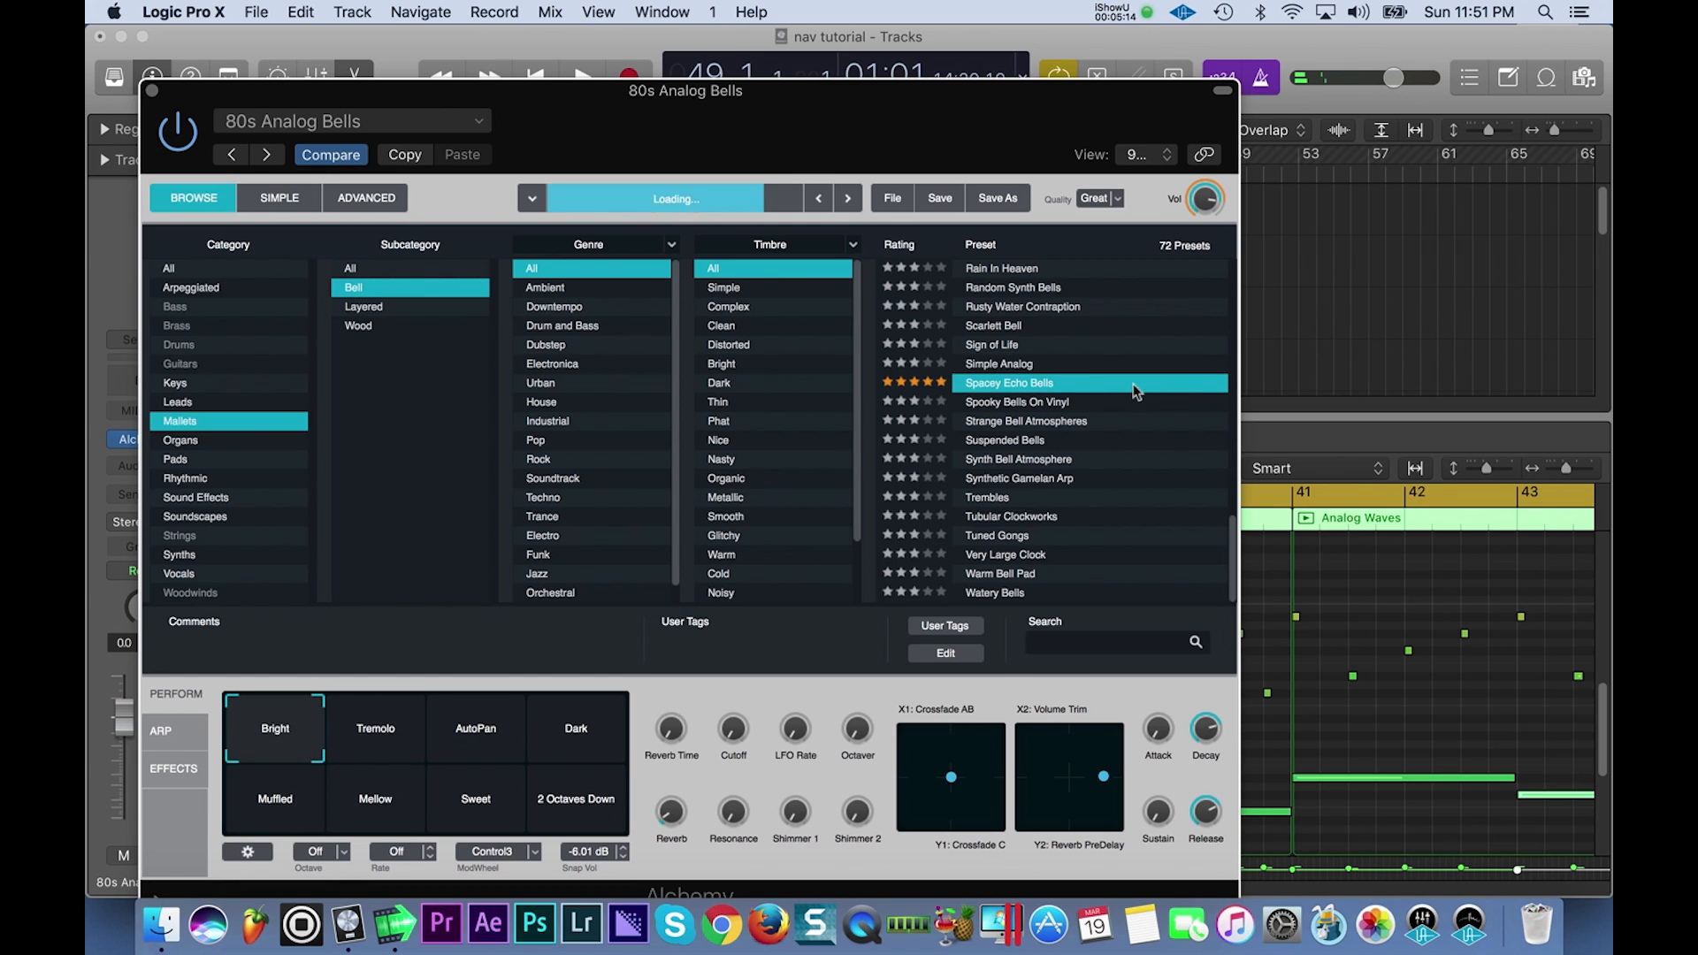
left_click(154, 94)
left_click_drag(569, 271, 531, 272)
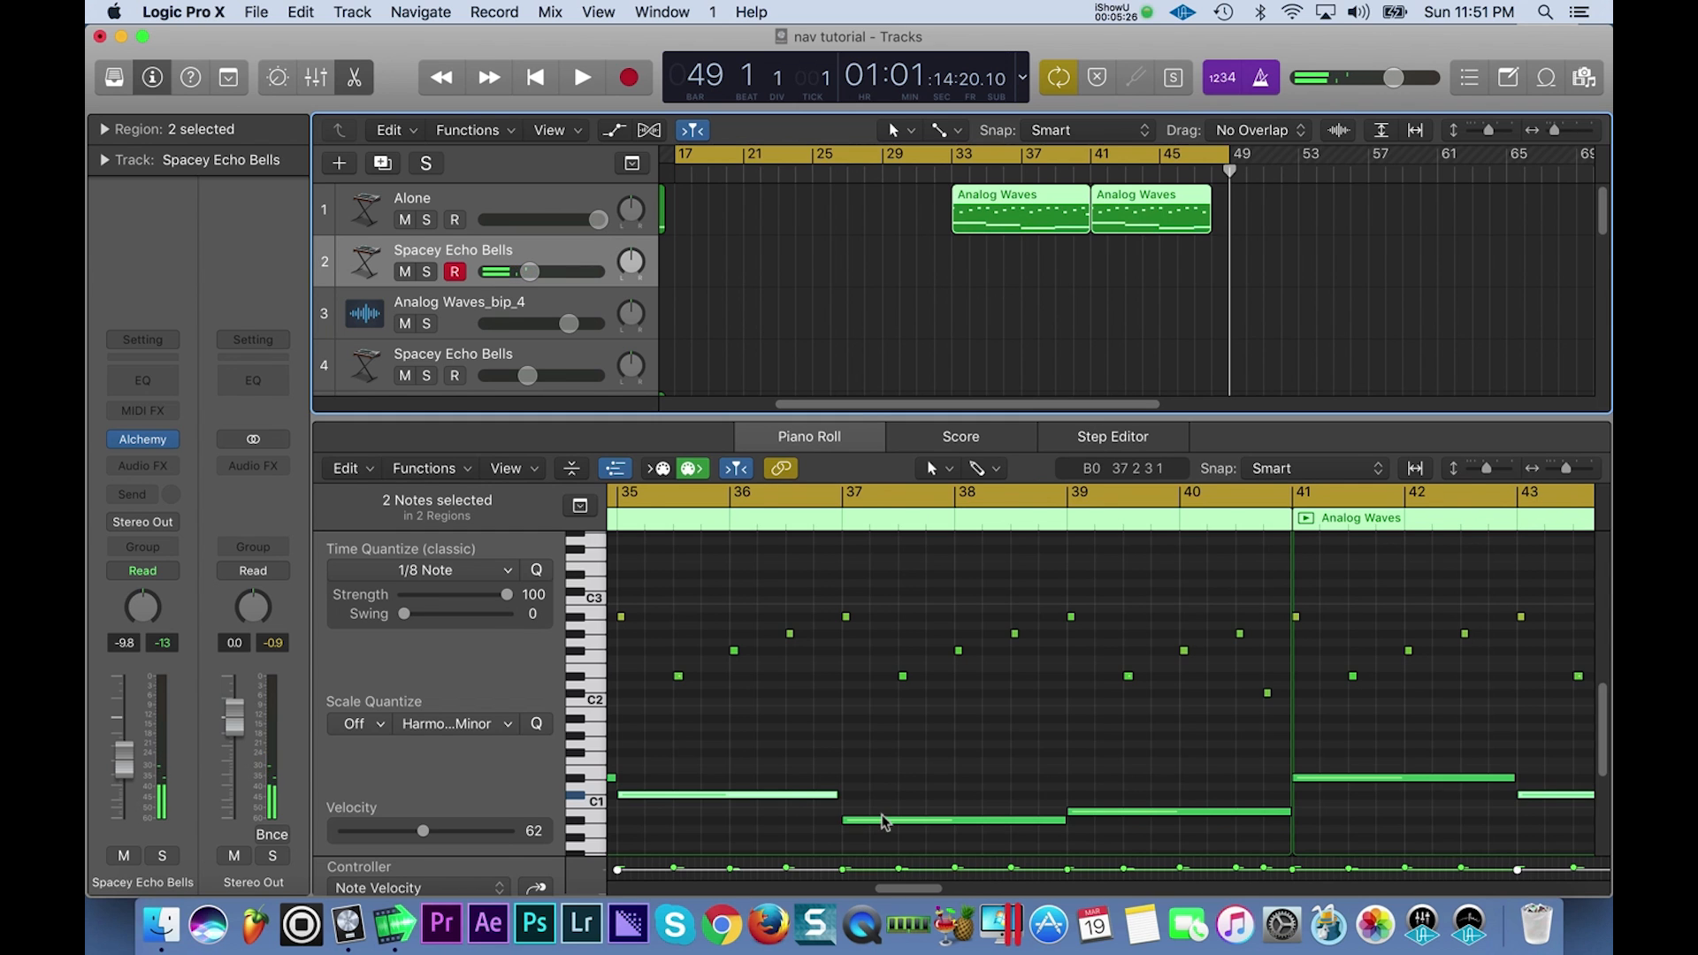
Copy the short melody notes of the bar 33 Analog Waves region onto the new Spacey Echo Bells track at bar 33.
scroll(886, 822, "down", 2)
left_click_drag(1040, 320, 1014, 214)
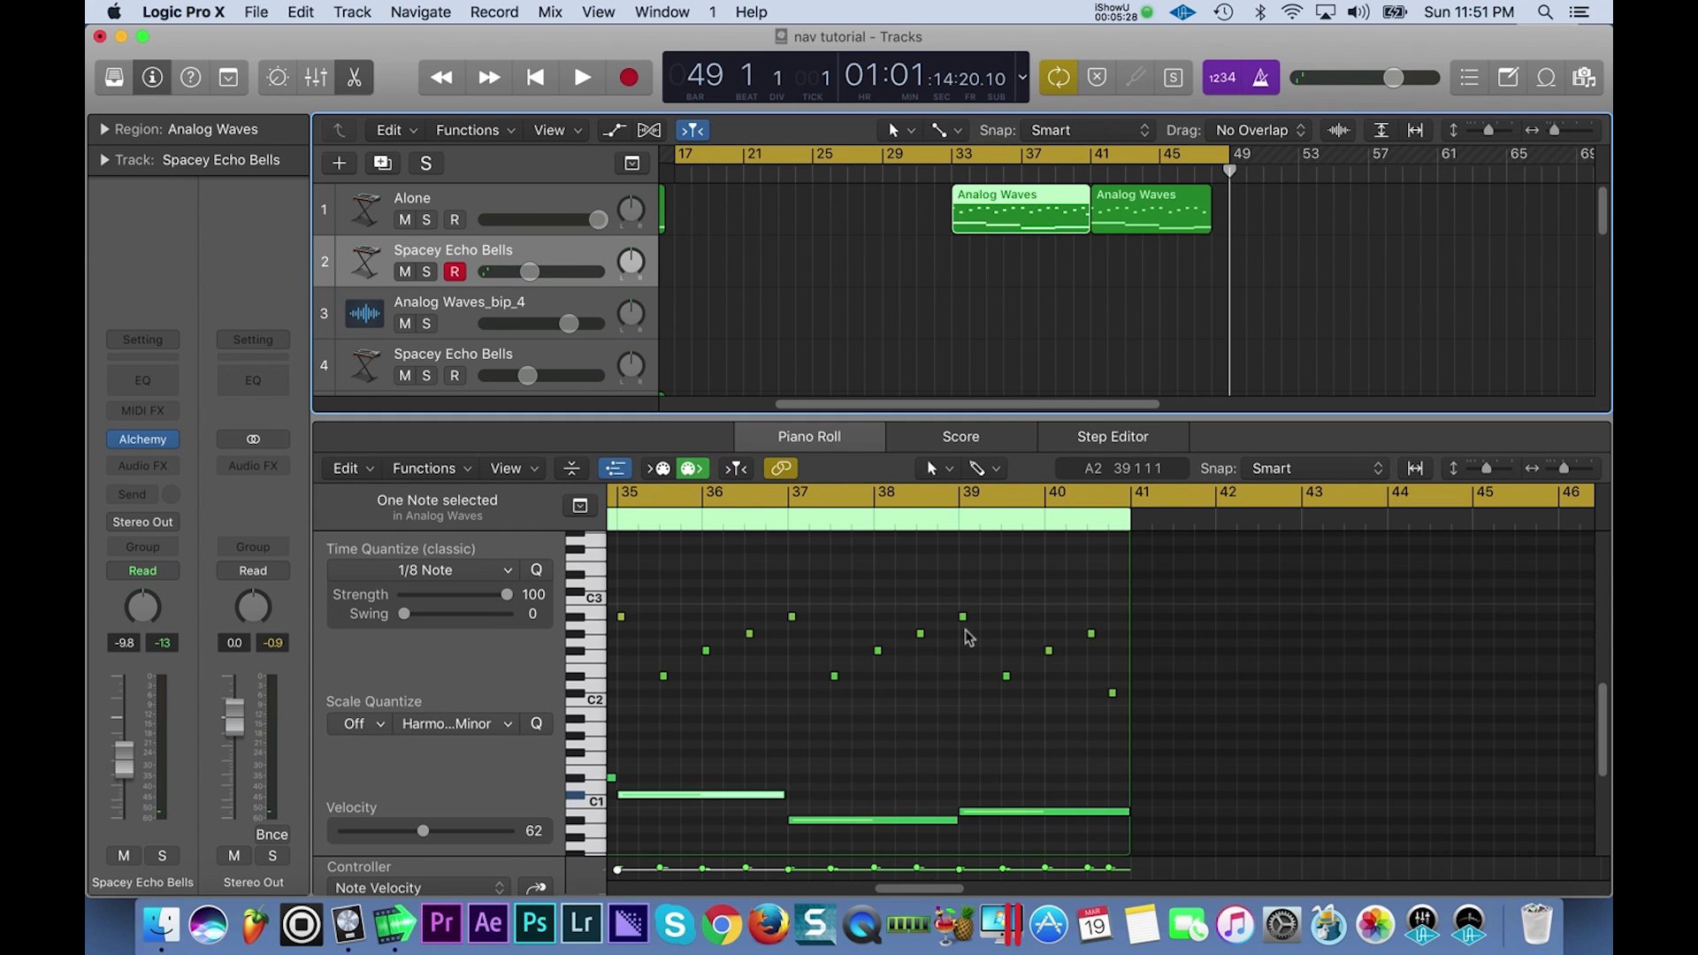
scroll(968, 638, "left", 3)
left_click_drag(1286, 713, 537, 541)
left_click(569, 279)
left_click(951, 176)
key("super+v")
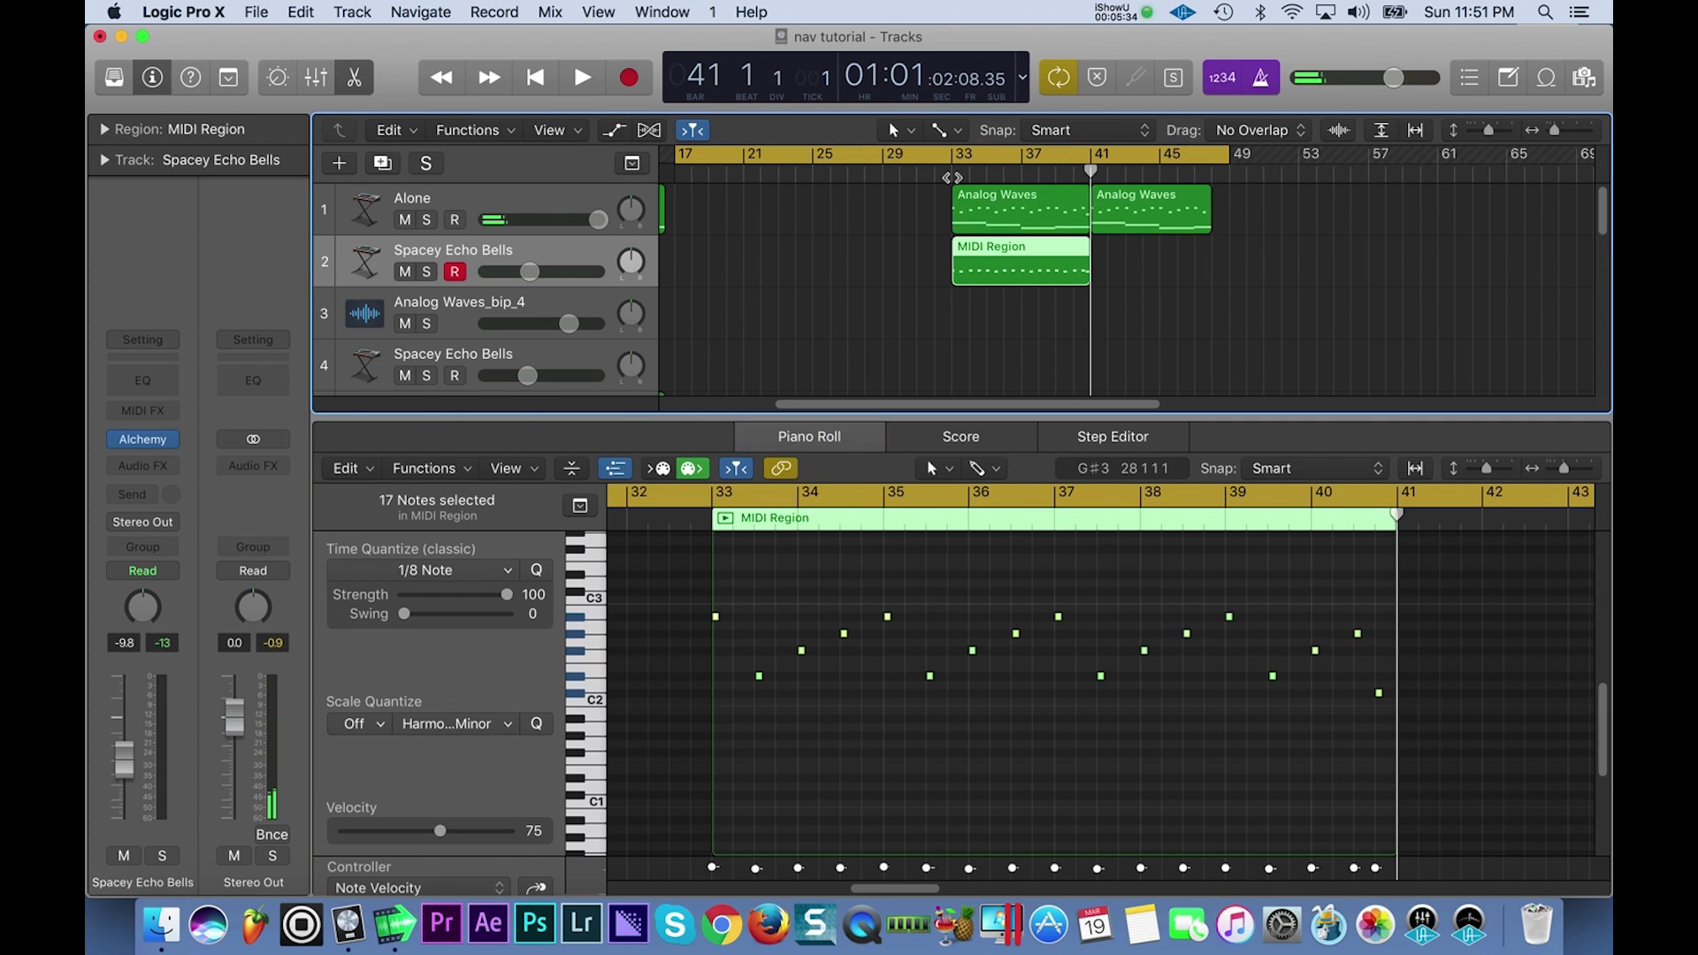
Add a D#3 note at the start of bar 33 in the Spacey Echo Bells region.
left_click(751, 662)
scroll(751, 659, "up", 2)
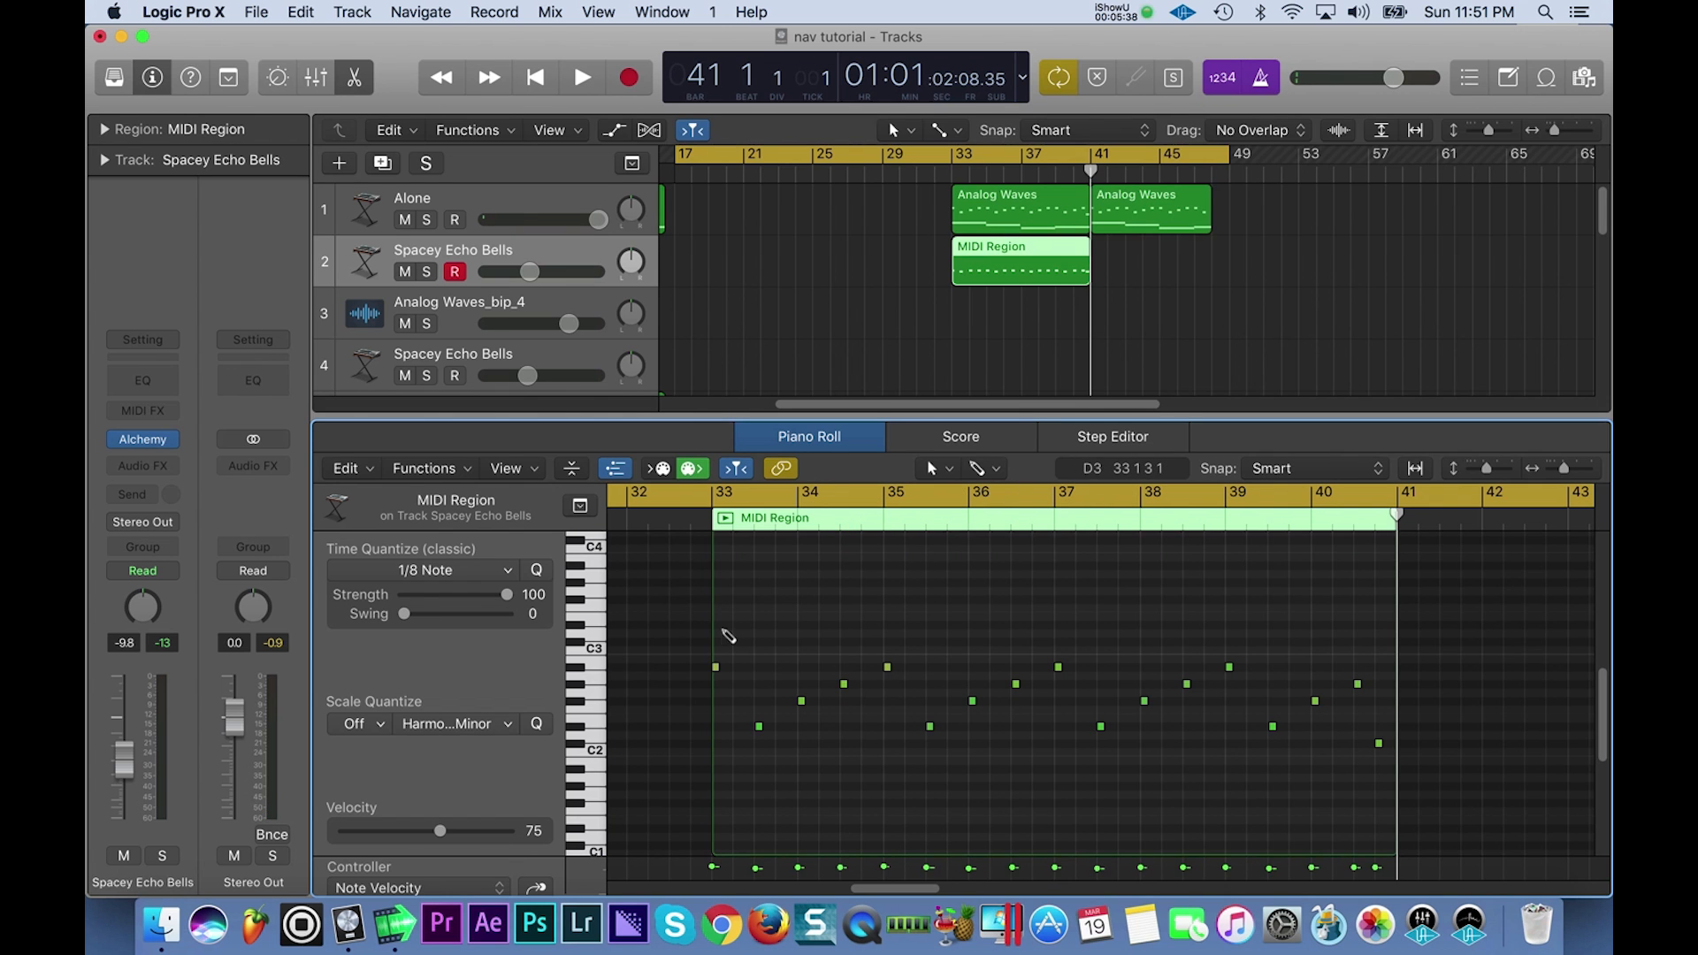
key("super+Right")
key("super+Right")
key("super+Right")
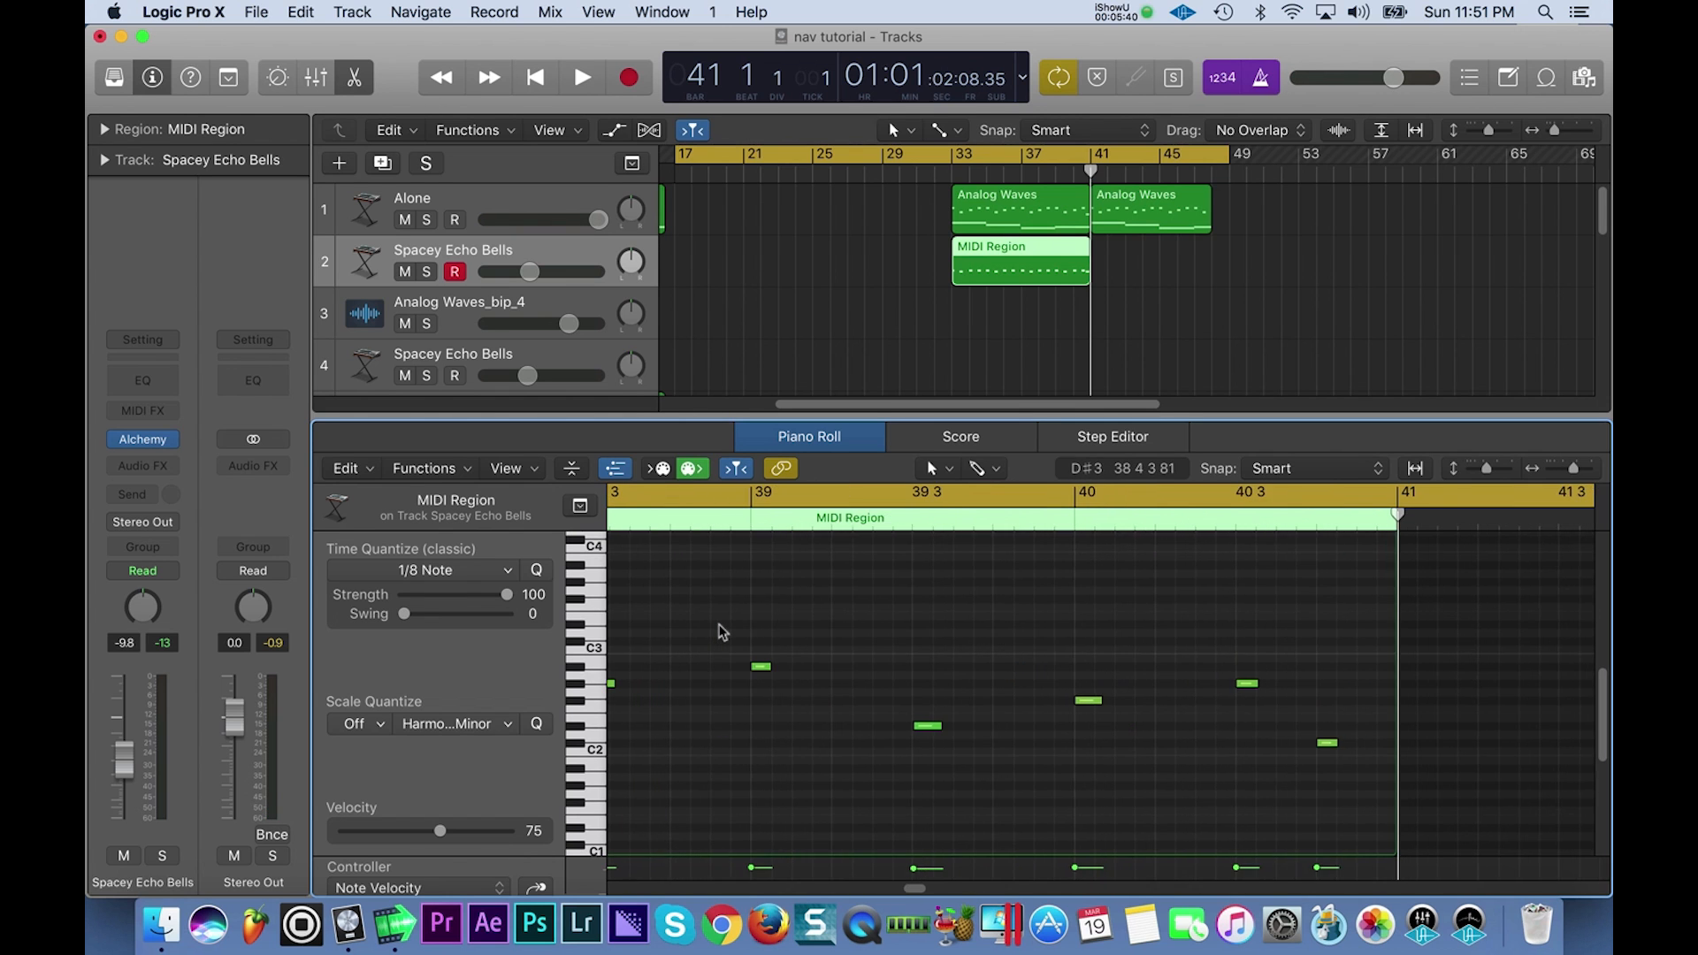
scroll(722, 630, "left", 20)
scroll(723, 629, "right", 3)
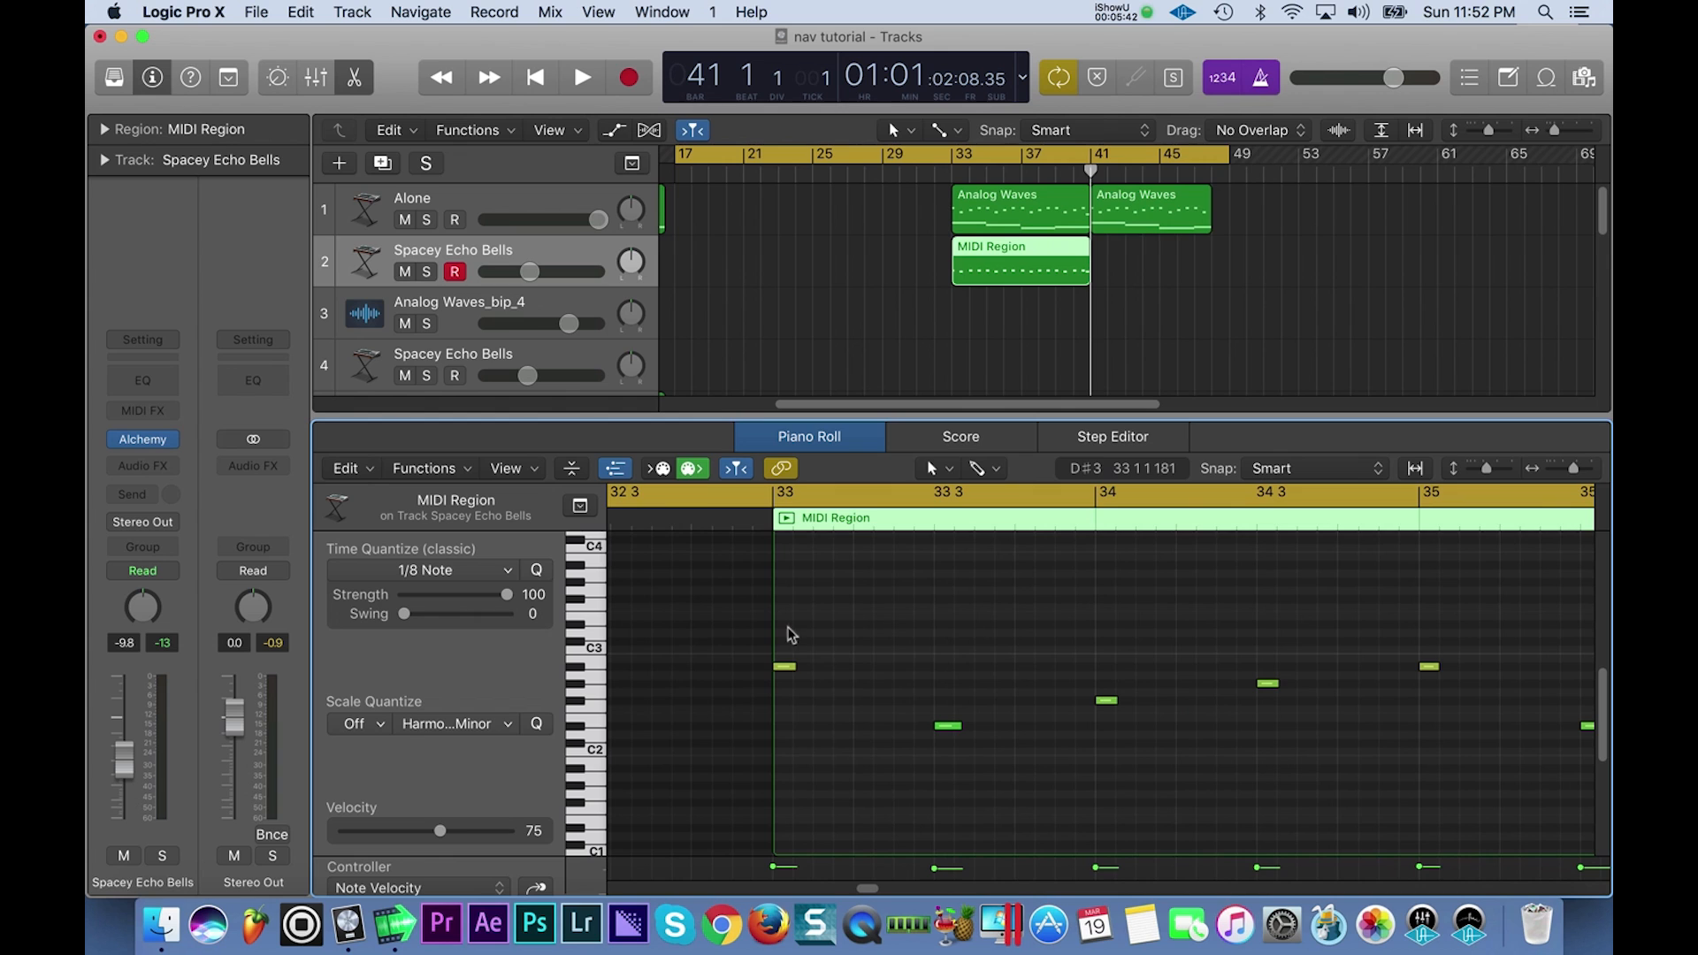
left_click(783, 624)
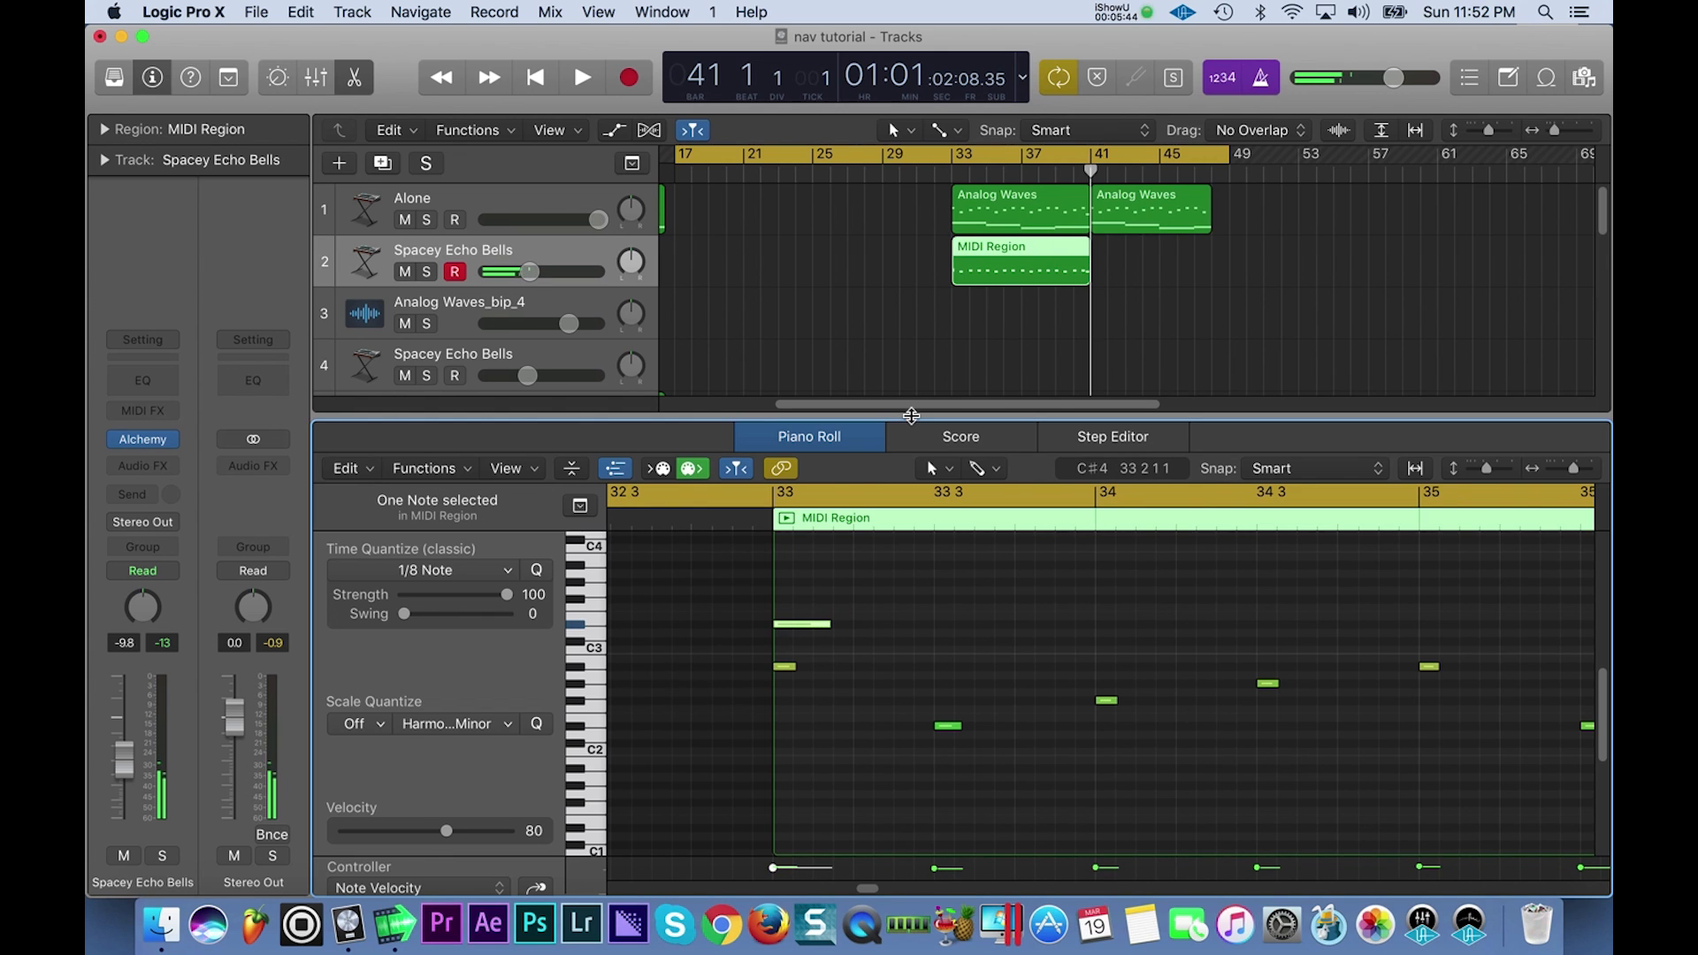
Set the cycle range to bars 33 through 41 and start looped playback.
key("space")
key("space")
left_click(966, 154)
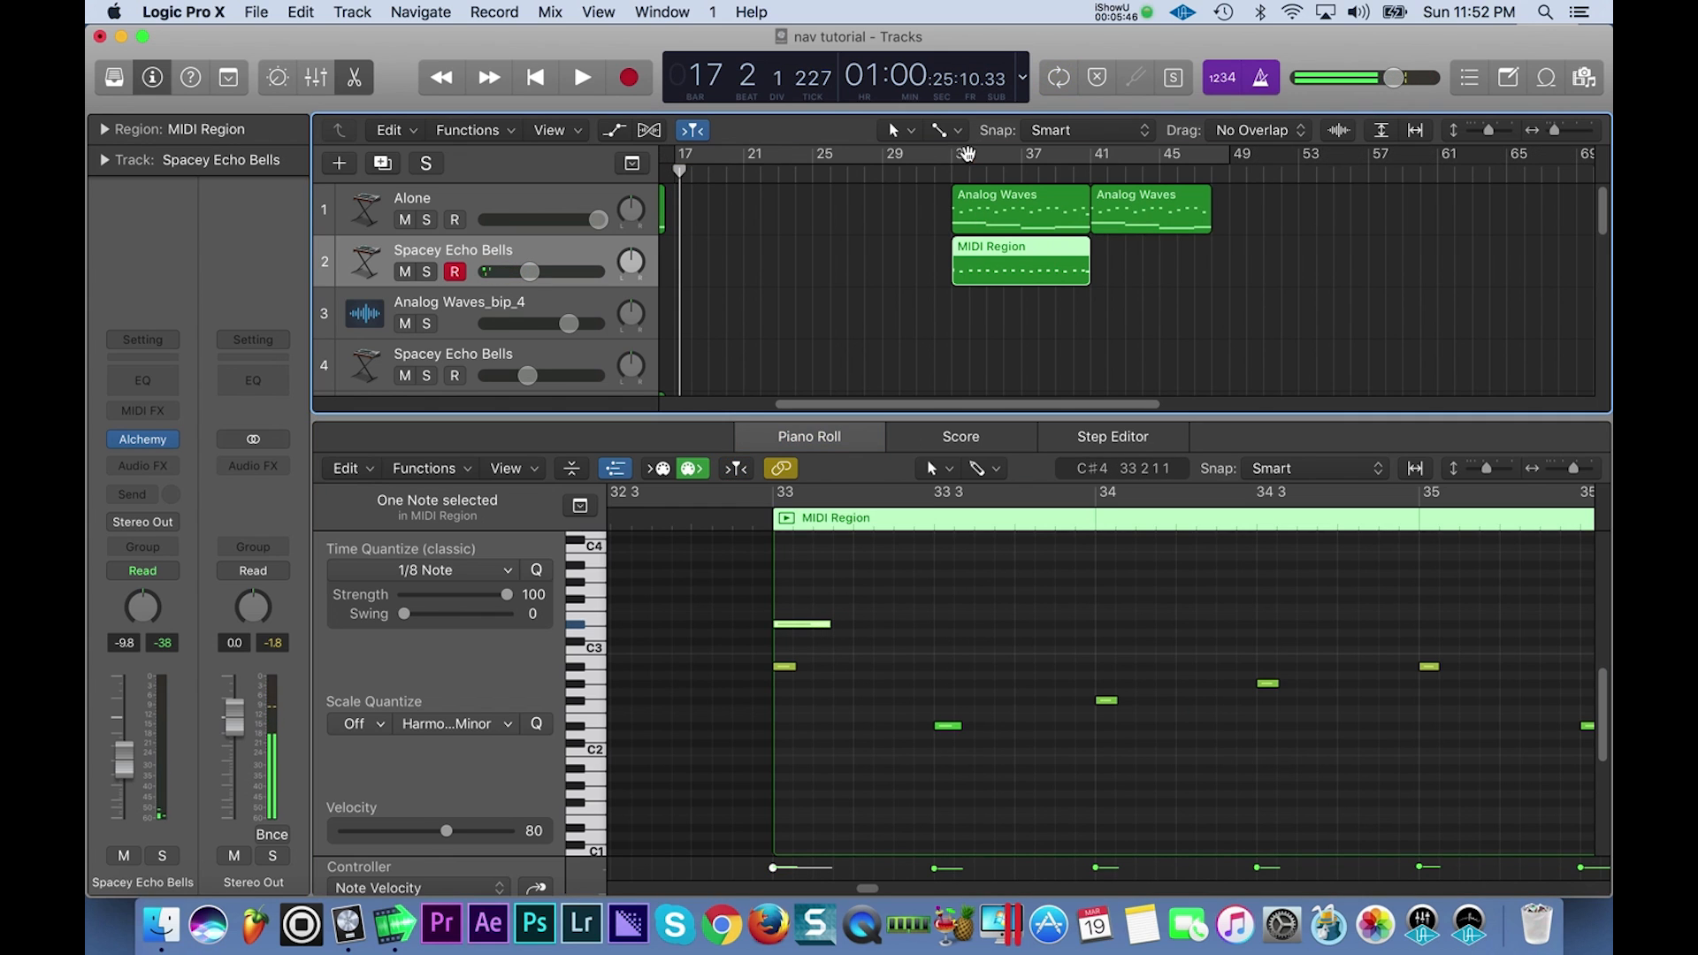
left_click_drag(956, 157, 1091, 179)
key("space")
Add a G#3 note at bar 33 beat 3 and an A#3 note at bar 34, stopping playback after listening.
scroll(948, 647, "up", 1)
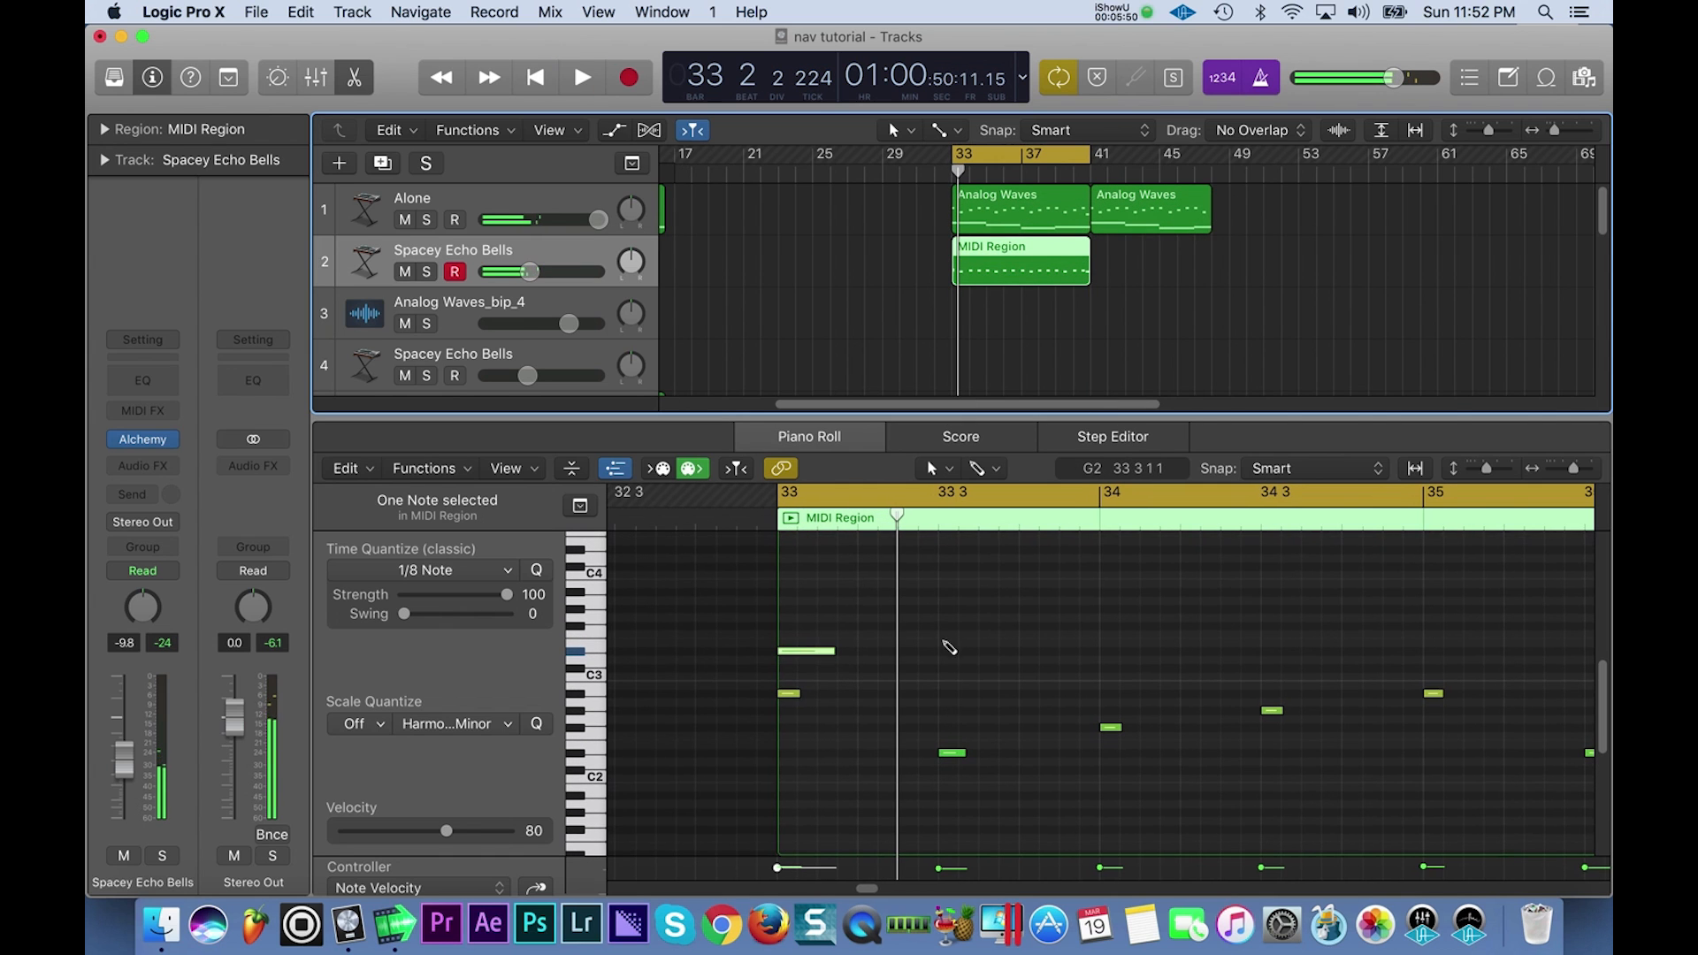
left_click(940, 609, "super")
left_click(1108, 593, "super")
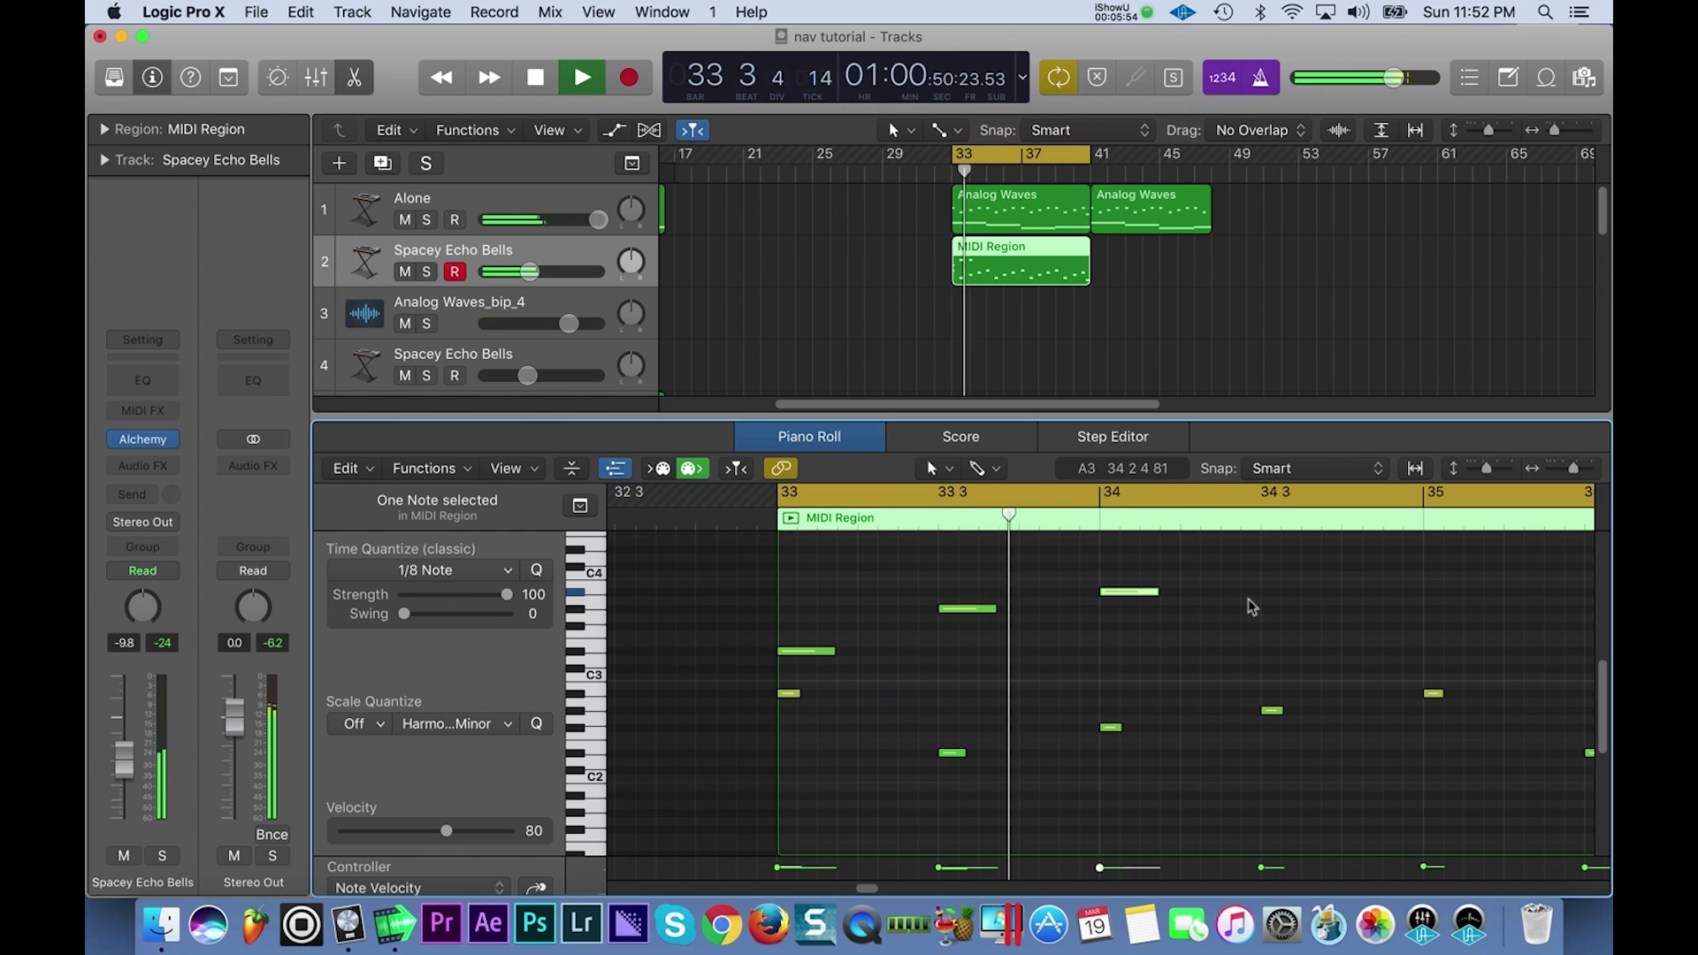
key("space")
Try an A#4 note and a lower note at bar 34 beat 3, undoing each one.
scroll(1254, 617, "up", 1)
scroll(1277, 581, "up", 5)
left_click(1267, 566, "super")
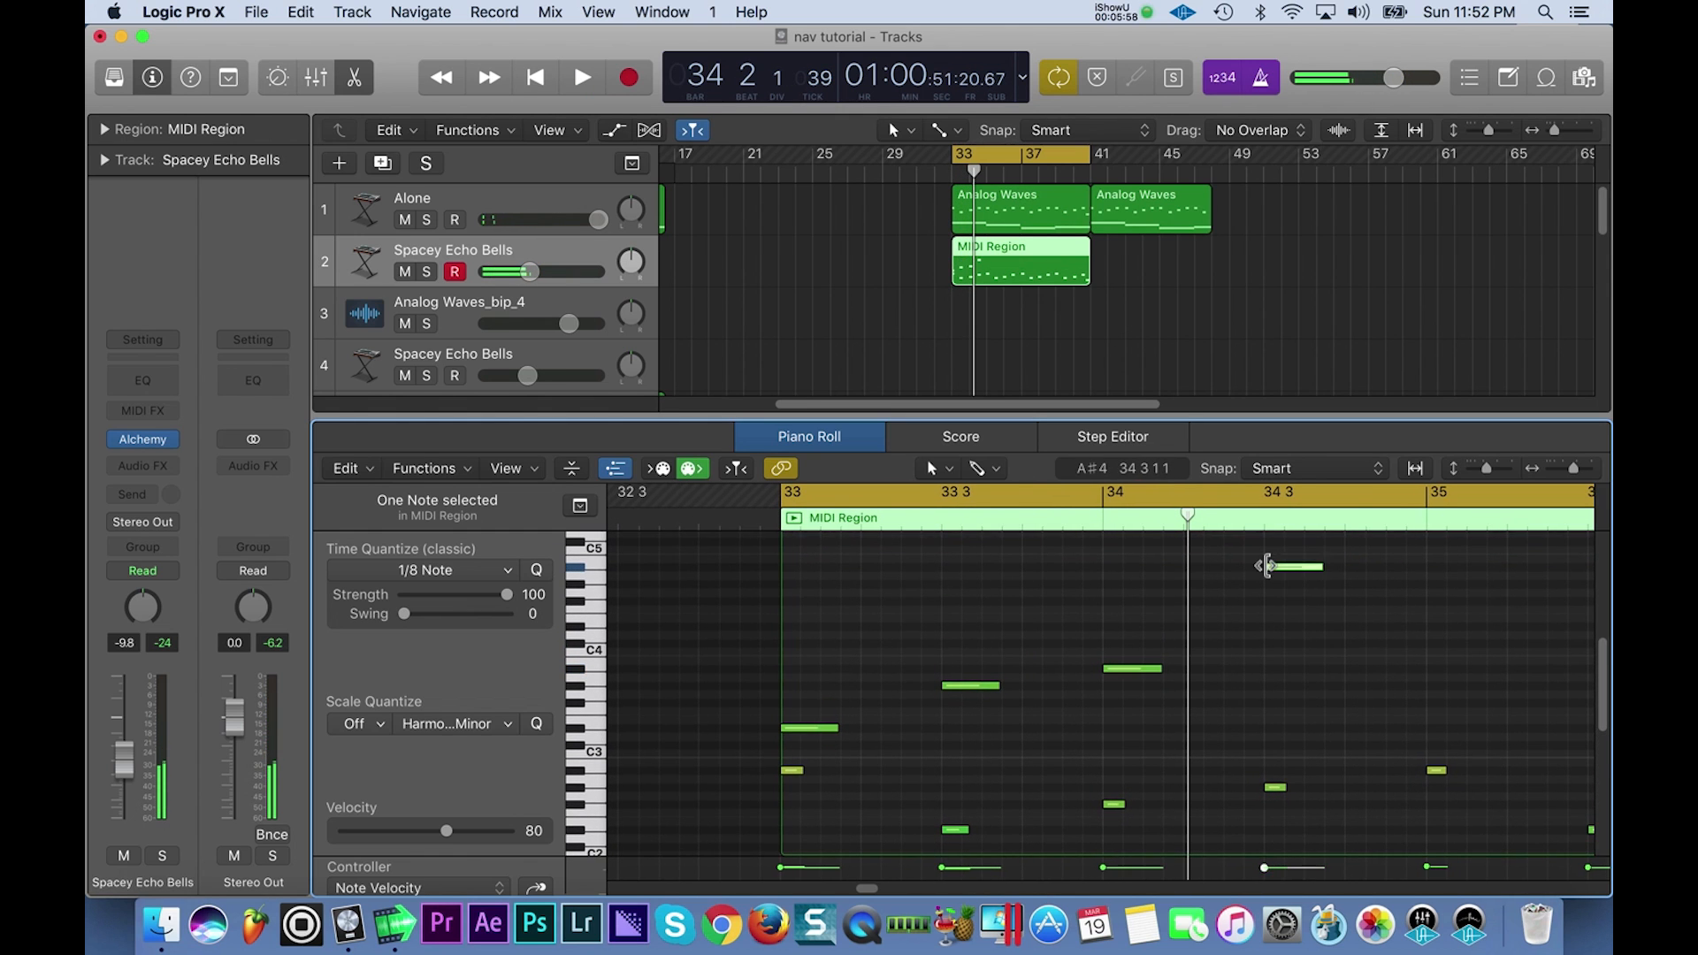
key("super+z")
left_click(1268, 599, "super")
key("super+z")
Add a G#4 note at bar 34 beat 3 and play the phrase back.
left_click(1267, 584, "super")
key("space")
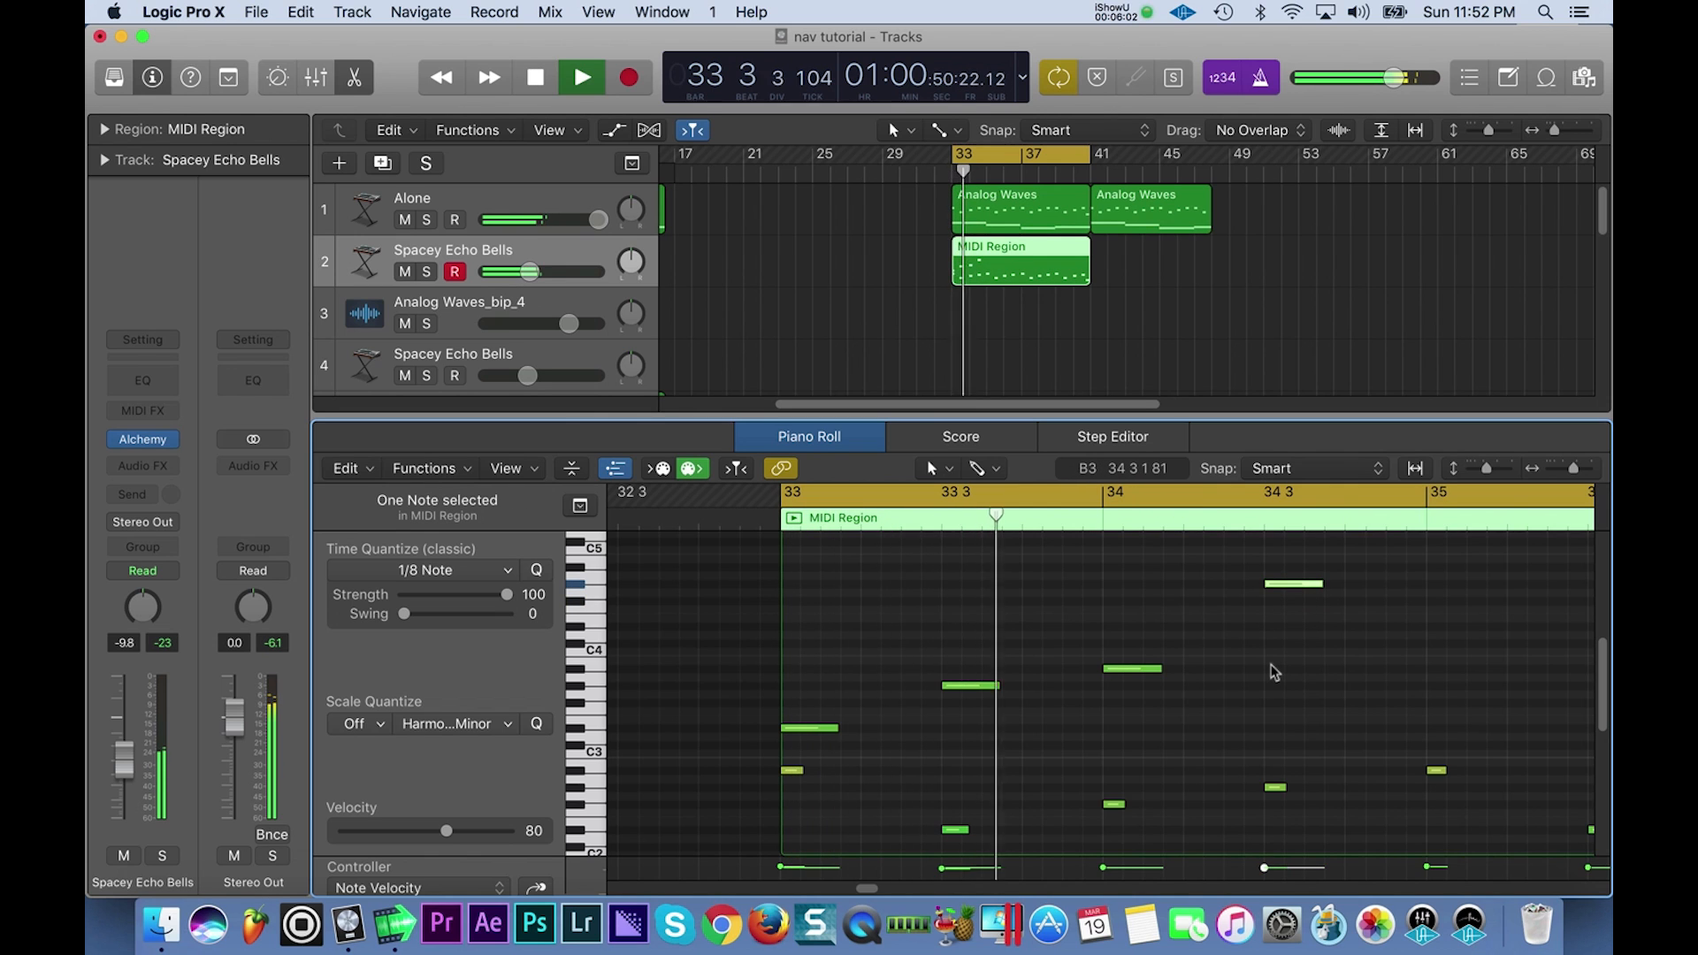
key("space")
Try several different pitches for a note at bar 35, removing each one.
scroll(1404, 589, "up", 2)
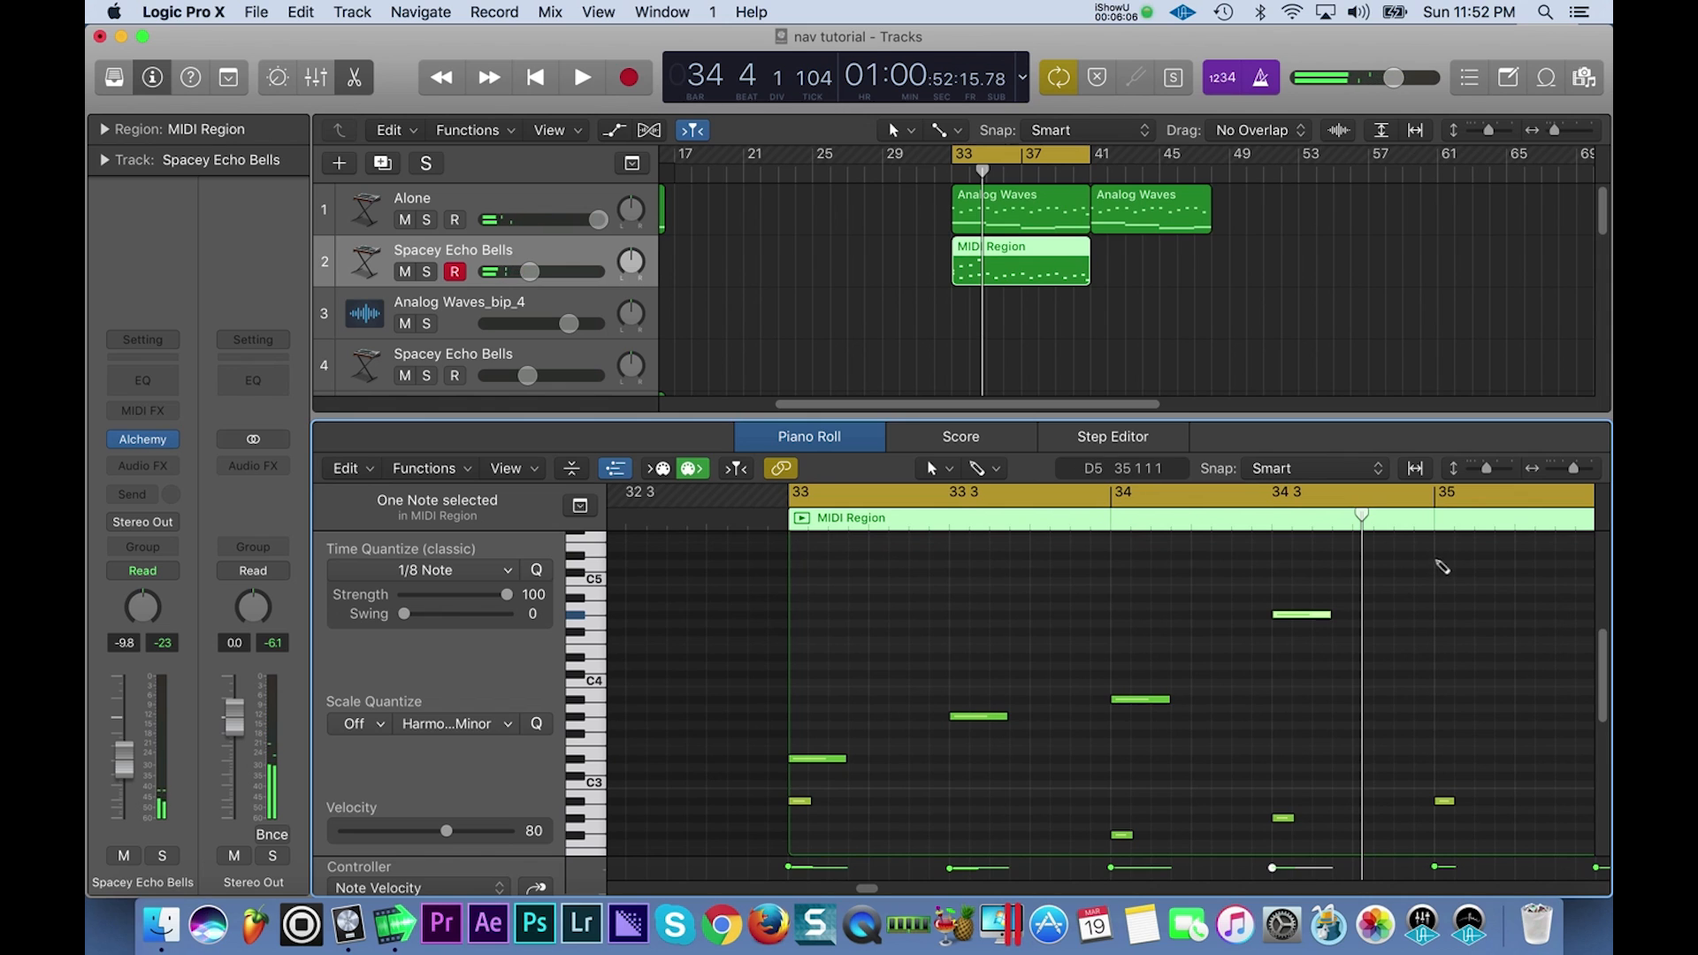
key("super+z")
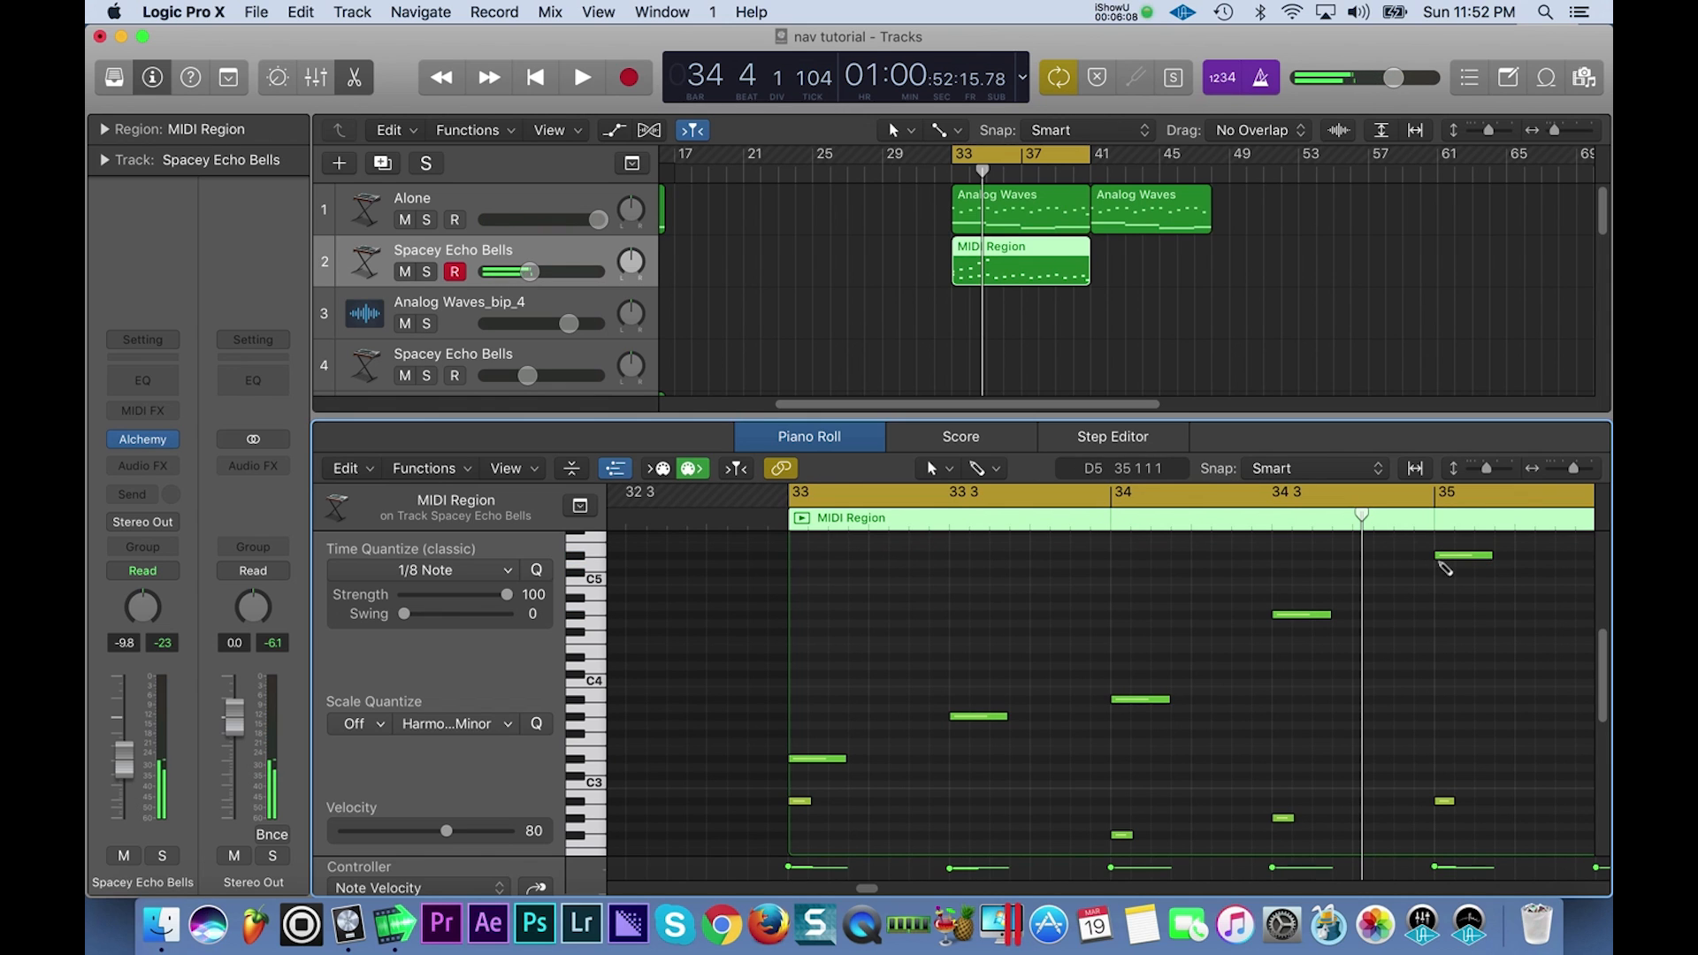
left_click(1436, 573)
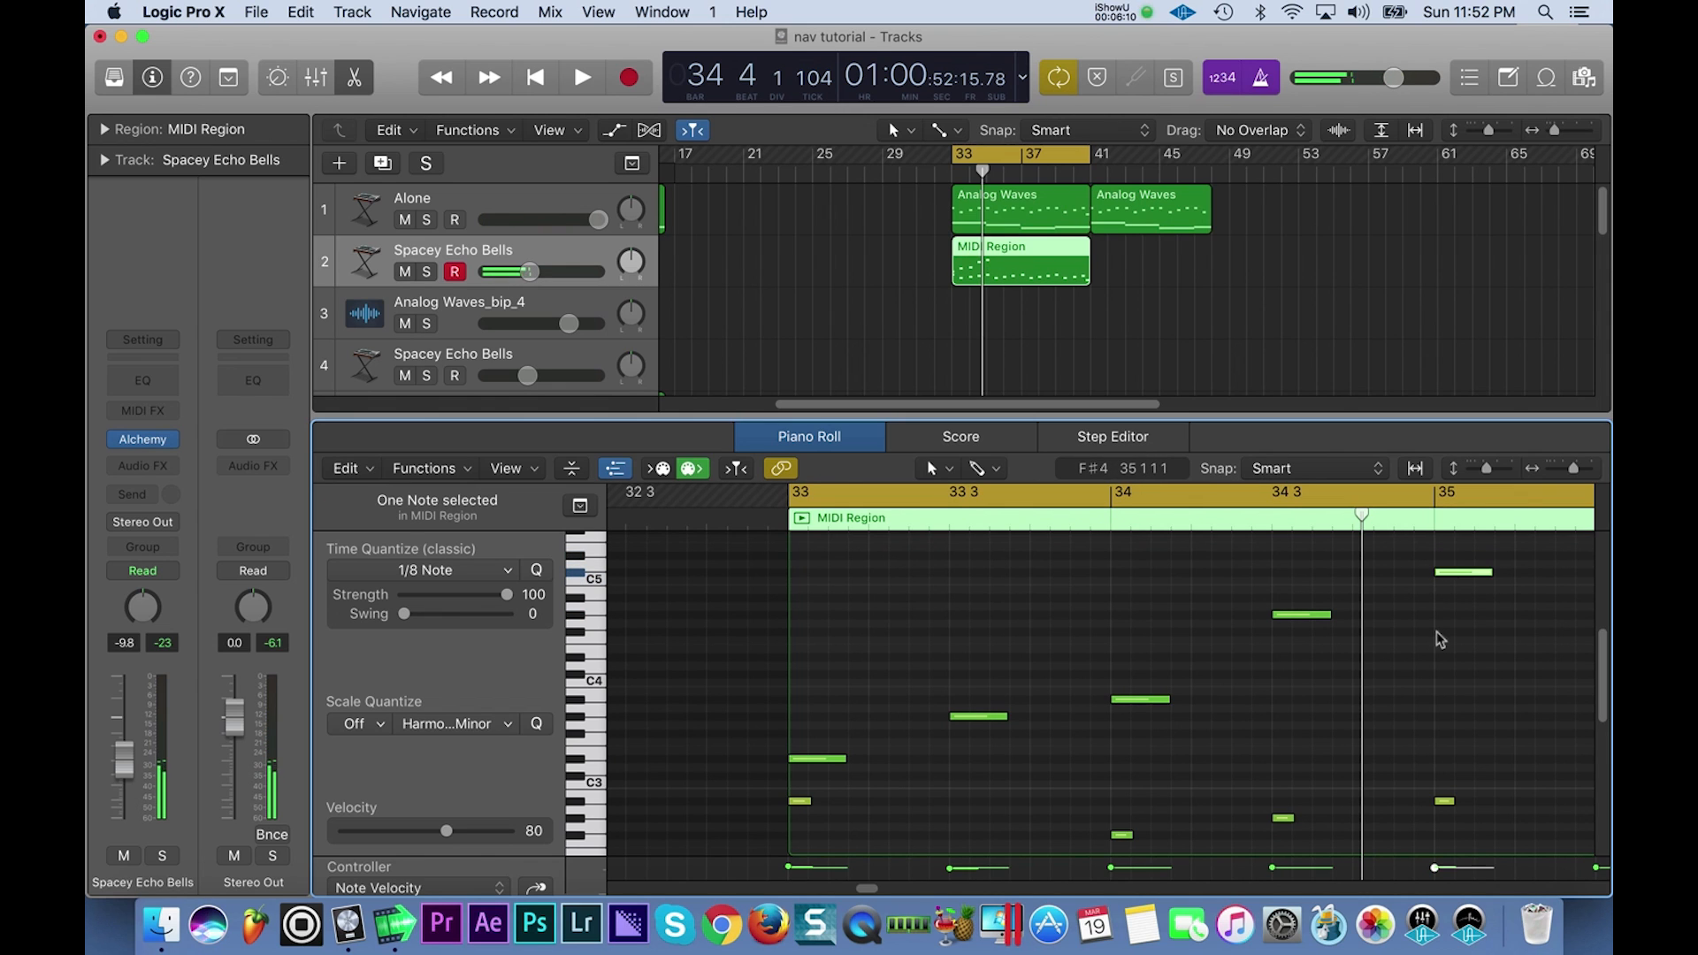
key("space")
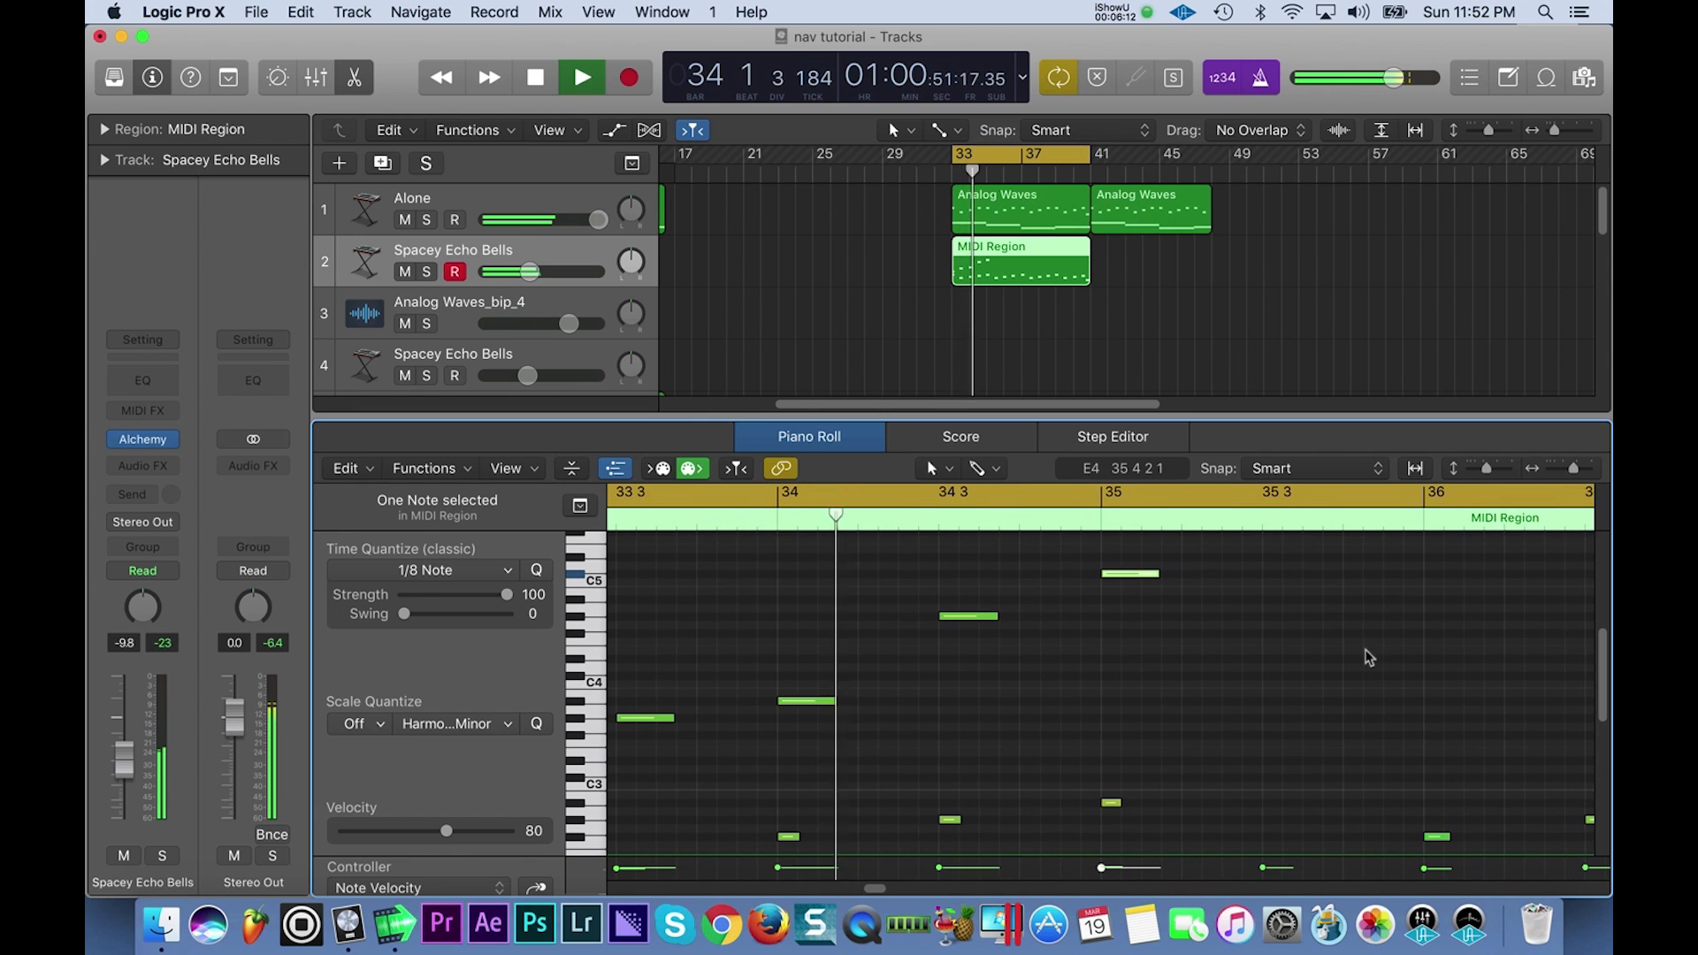
key("space")
key("Delete")
scroll(1150, 602, "up", 2)
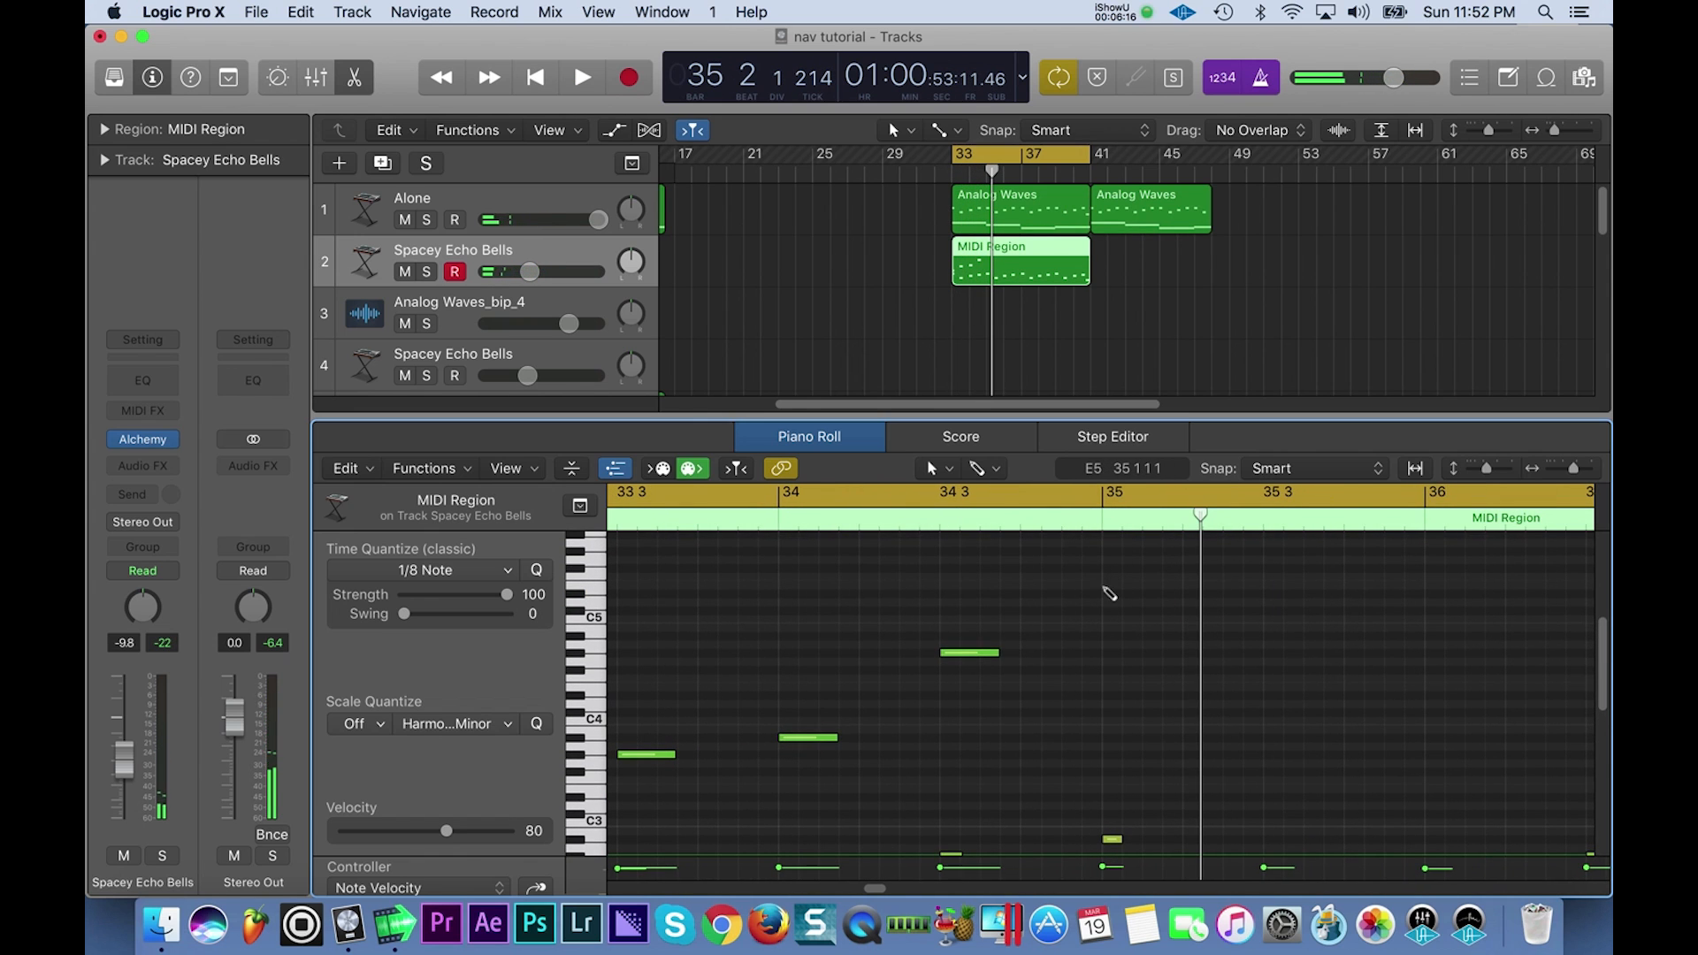
left_click(1107, 570)
key("Delete")
left_click(1107, 579)
key("Delete")
Place a D#5 note at bar 35 and play the melody back.
left_click(1106, 590)
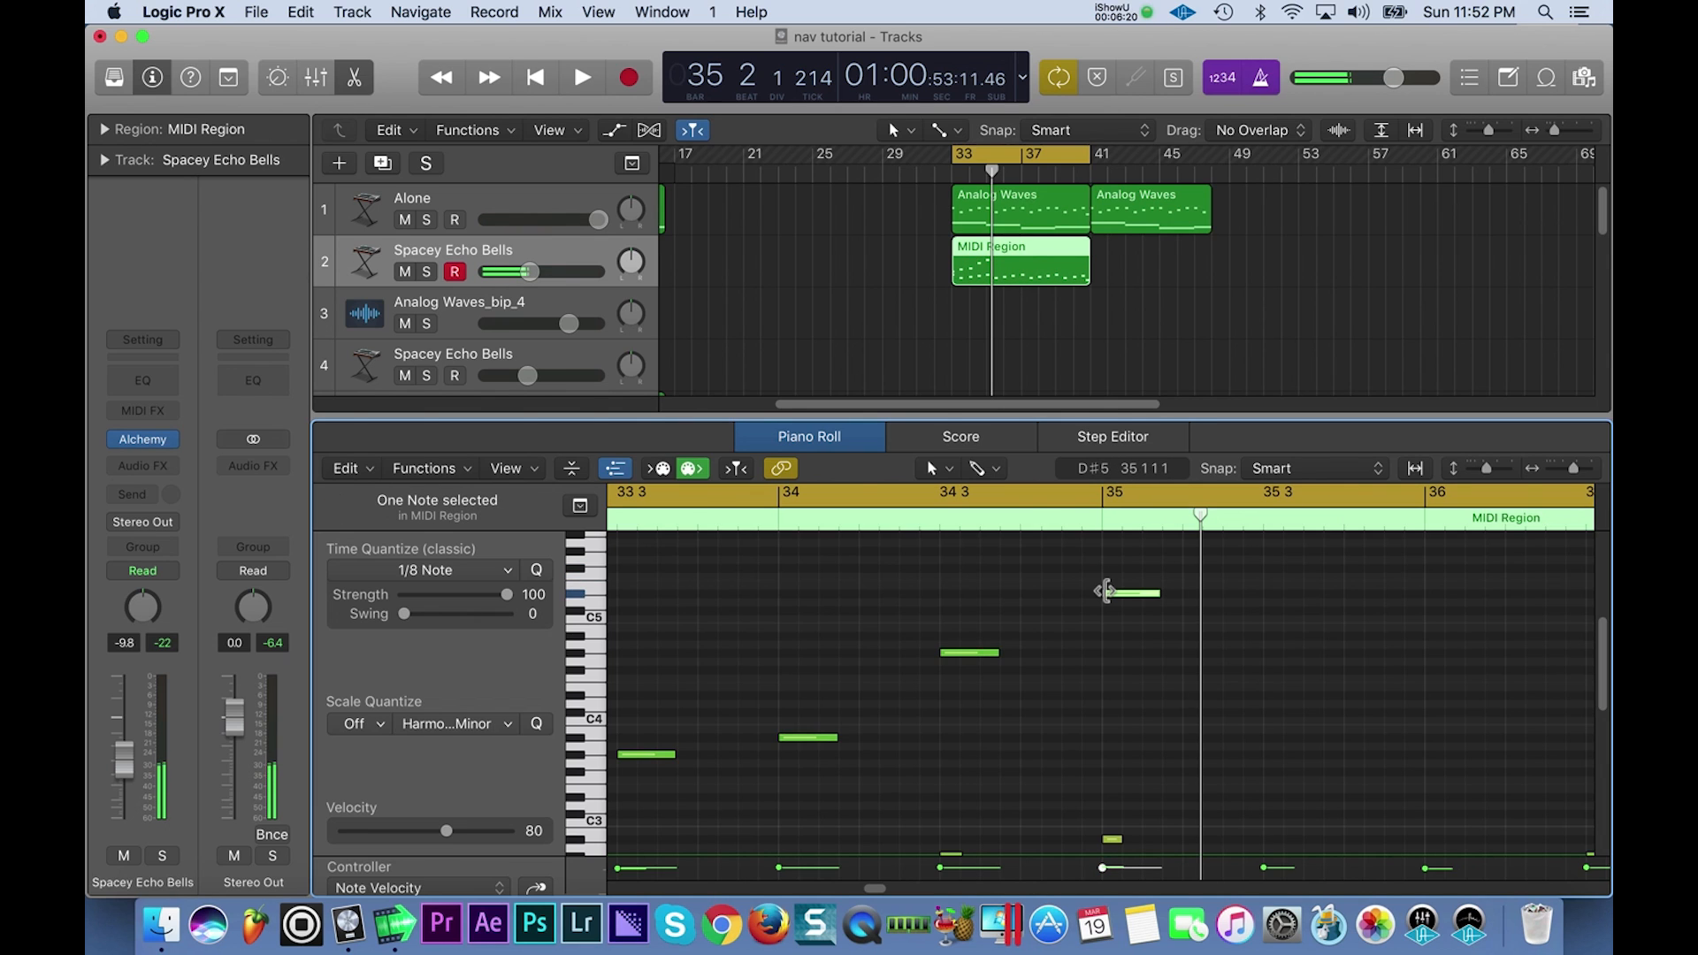
key("space")
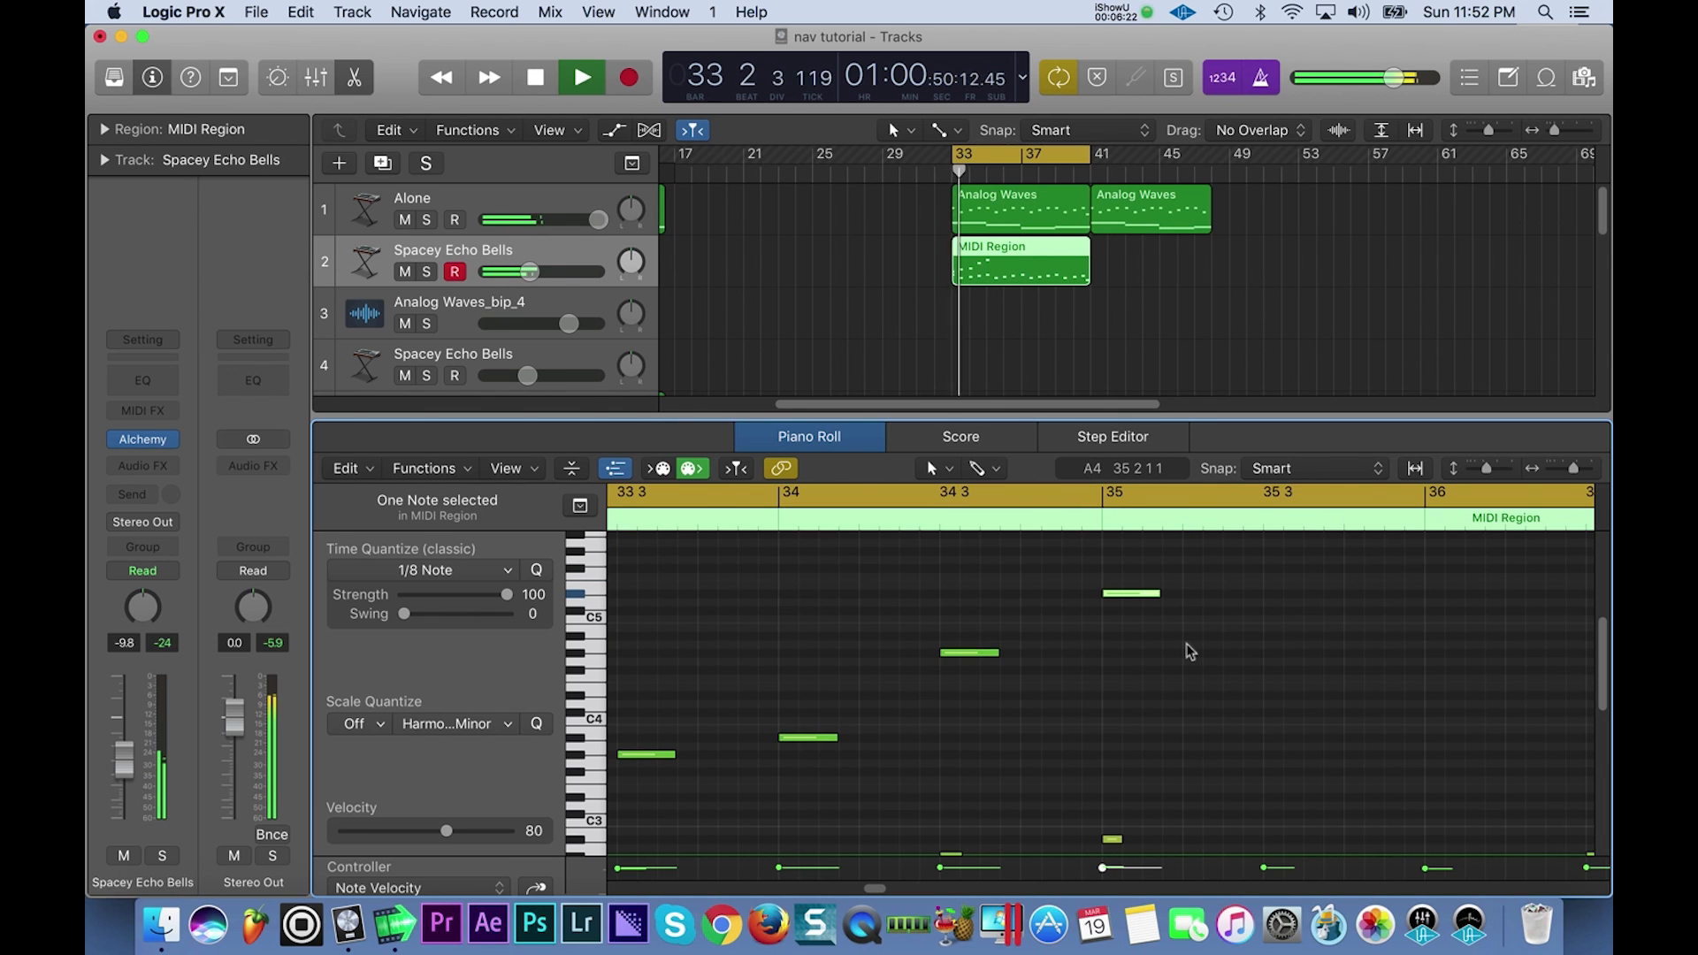
scroll(1190, 652, "down", 2)
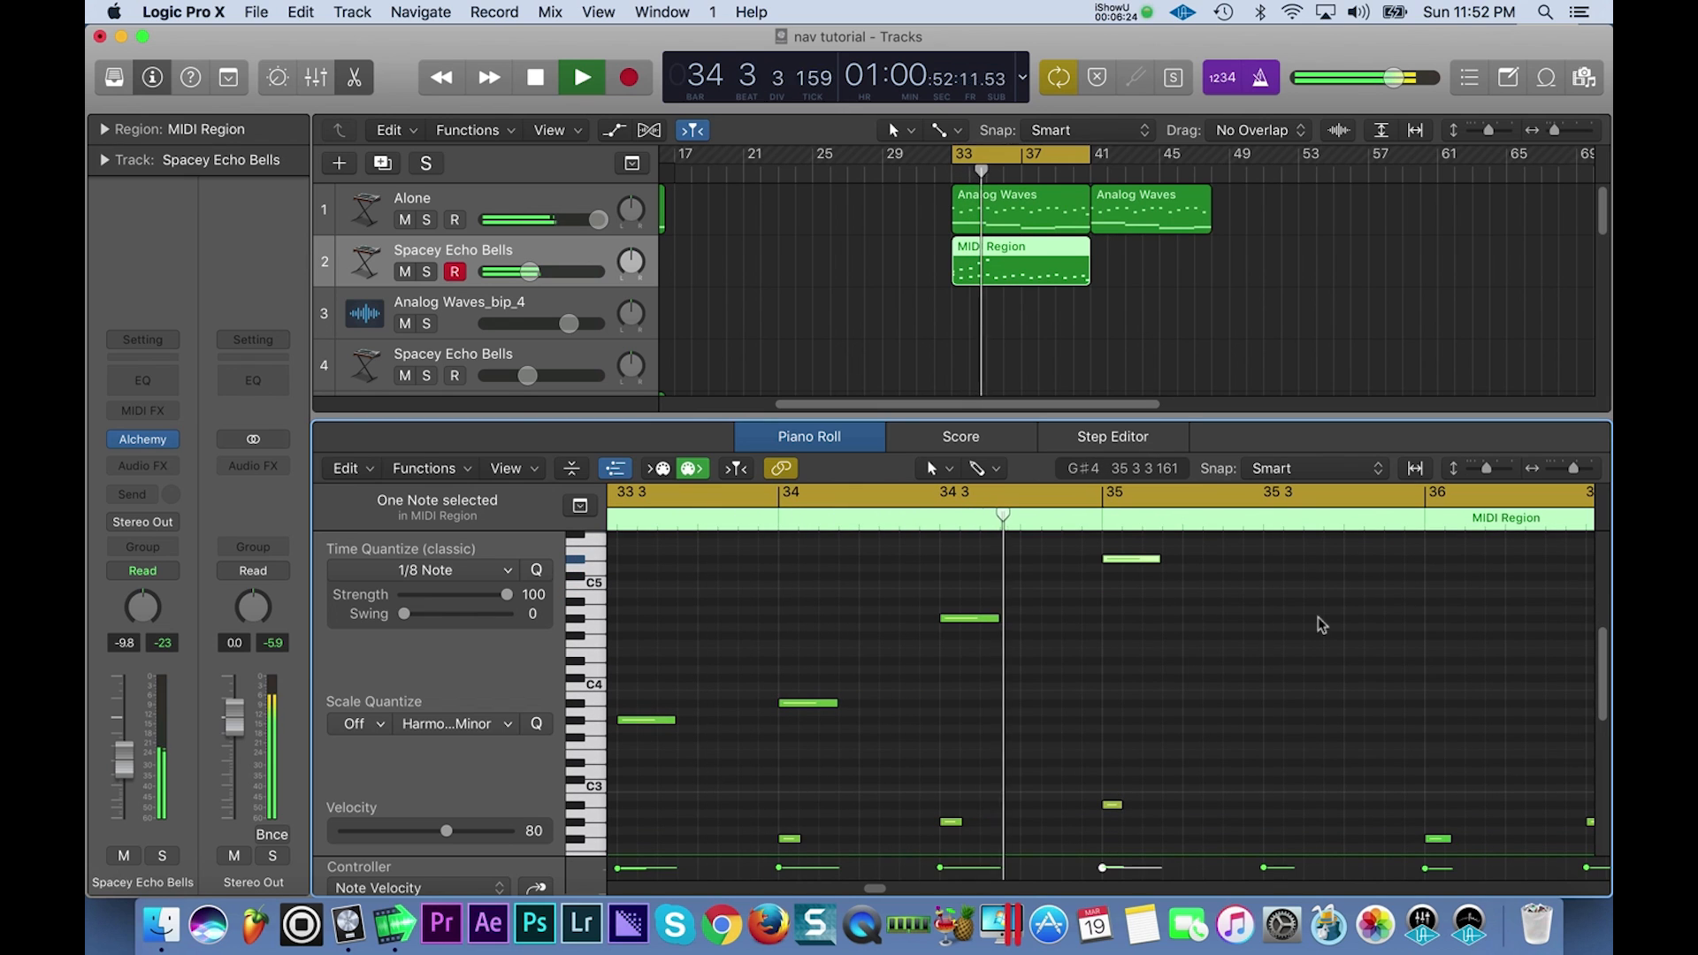
key("space")
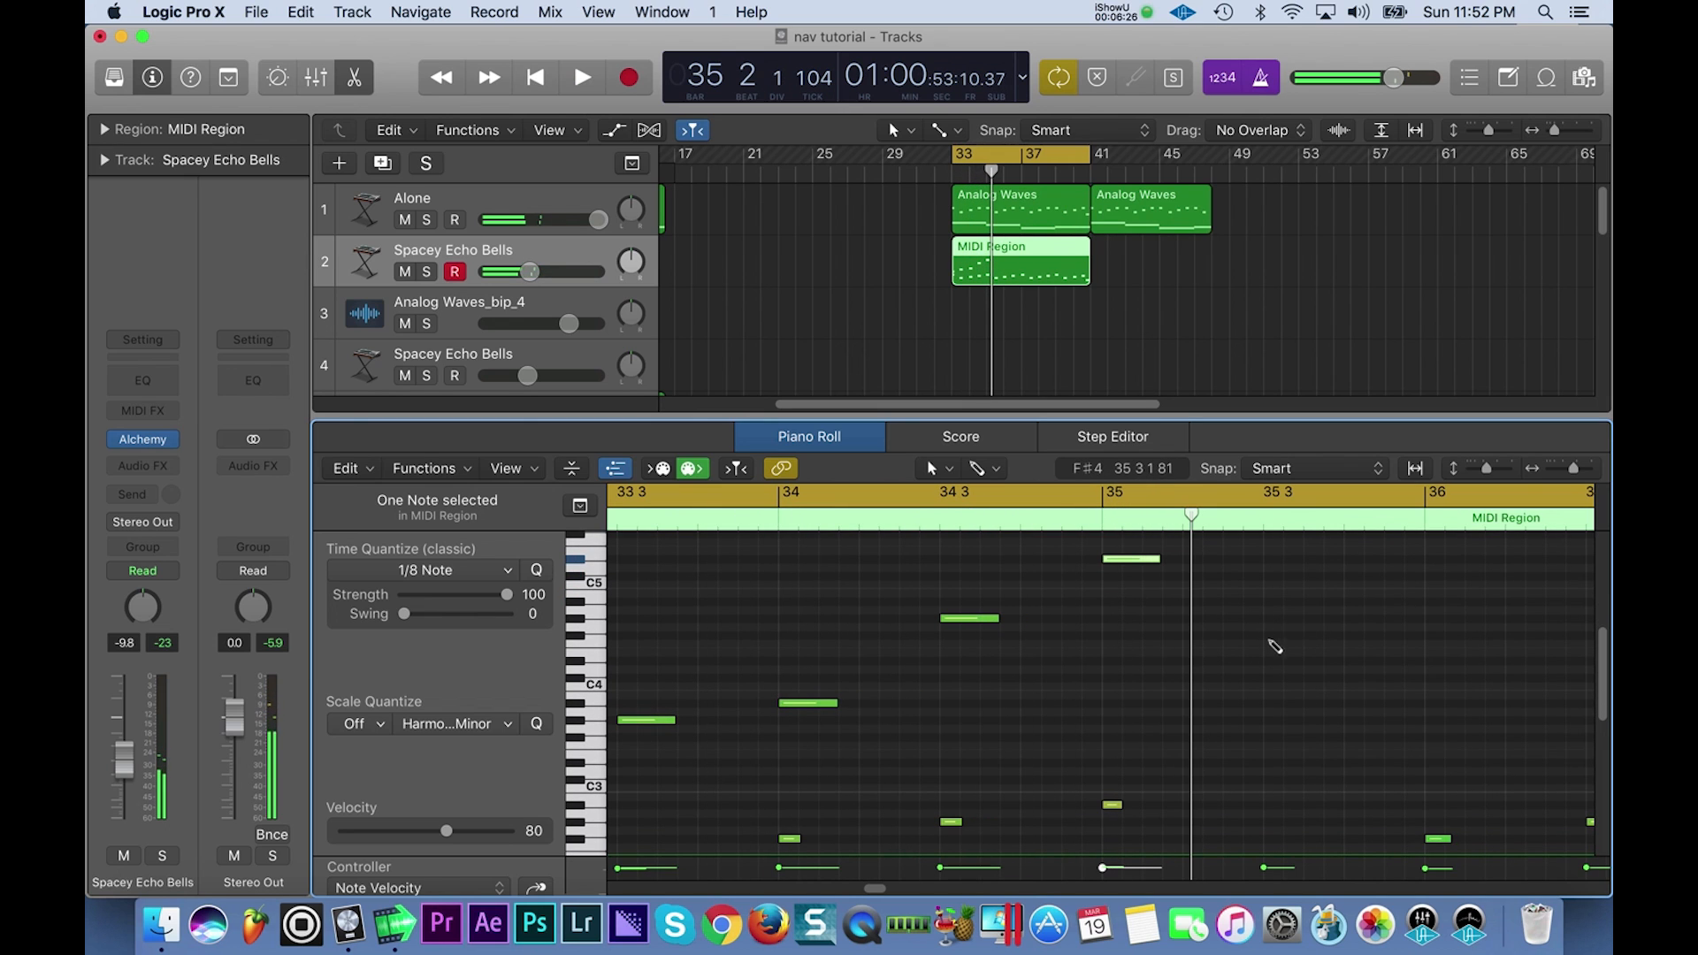
Add an F#4 note at bar 35 beat 3, an A#4 at bar 36 and a D#4 at bar 36 beat 3.
left_click(1267, 637)
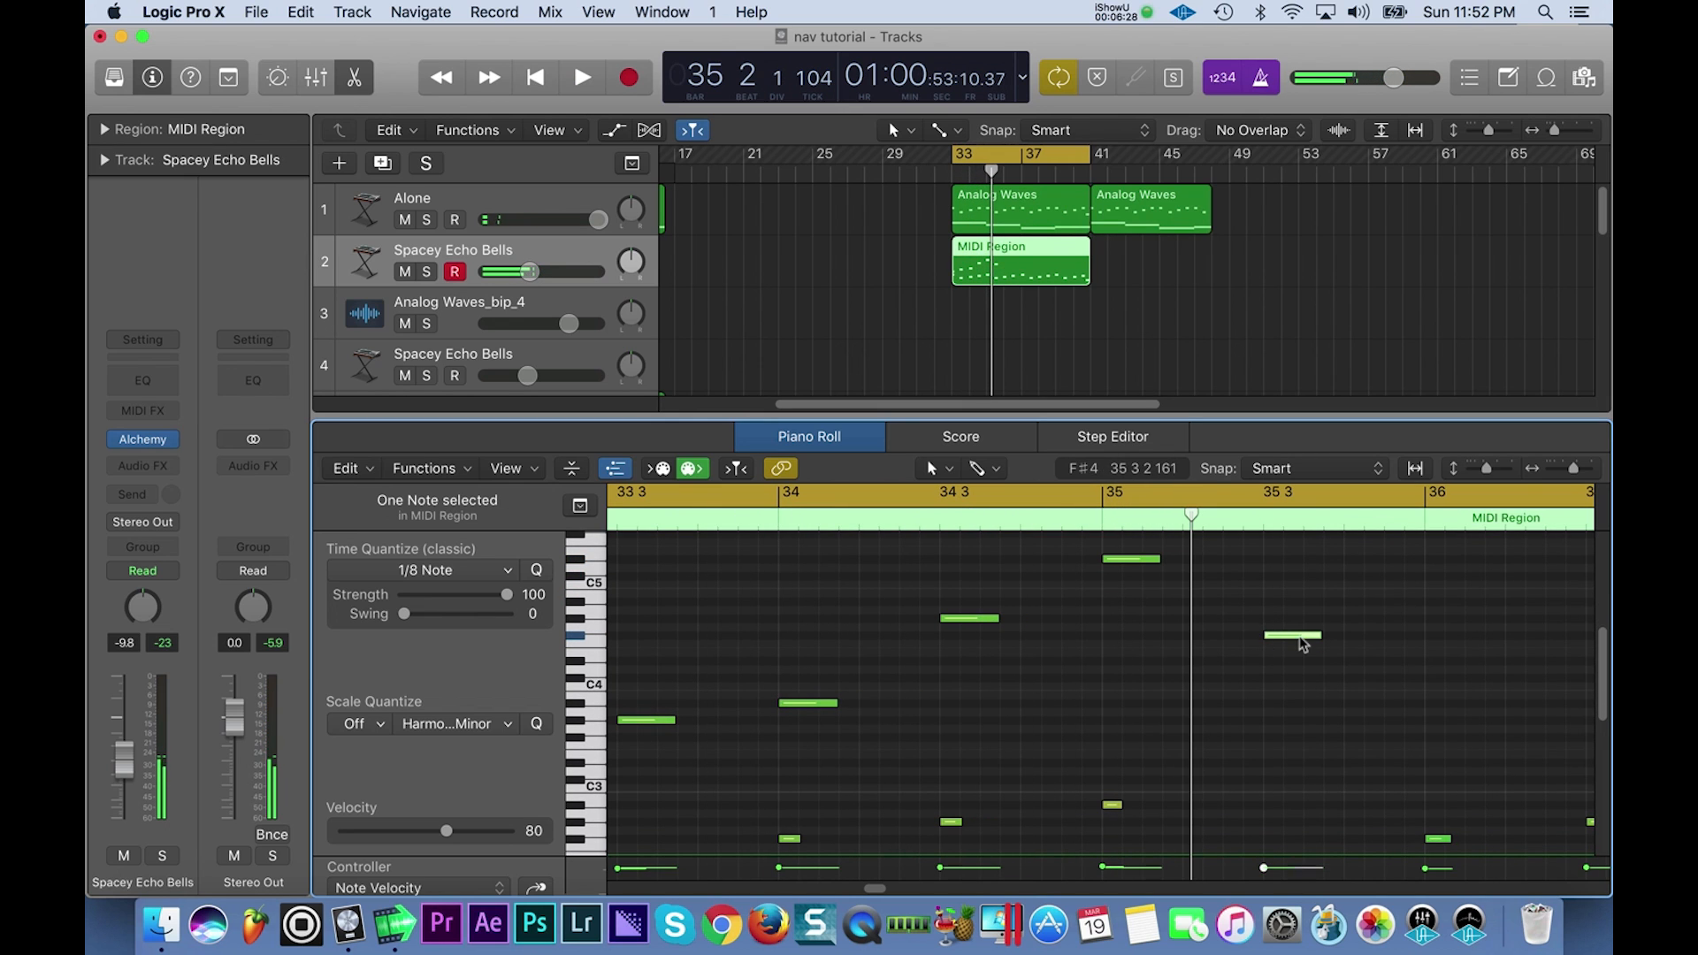
key("space")
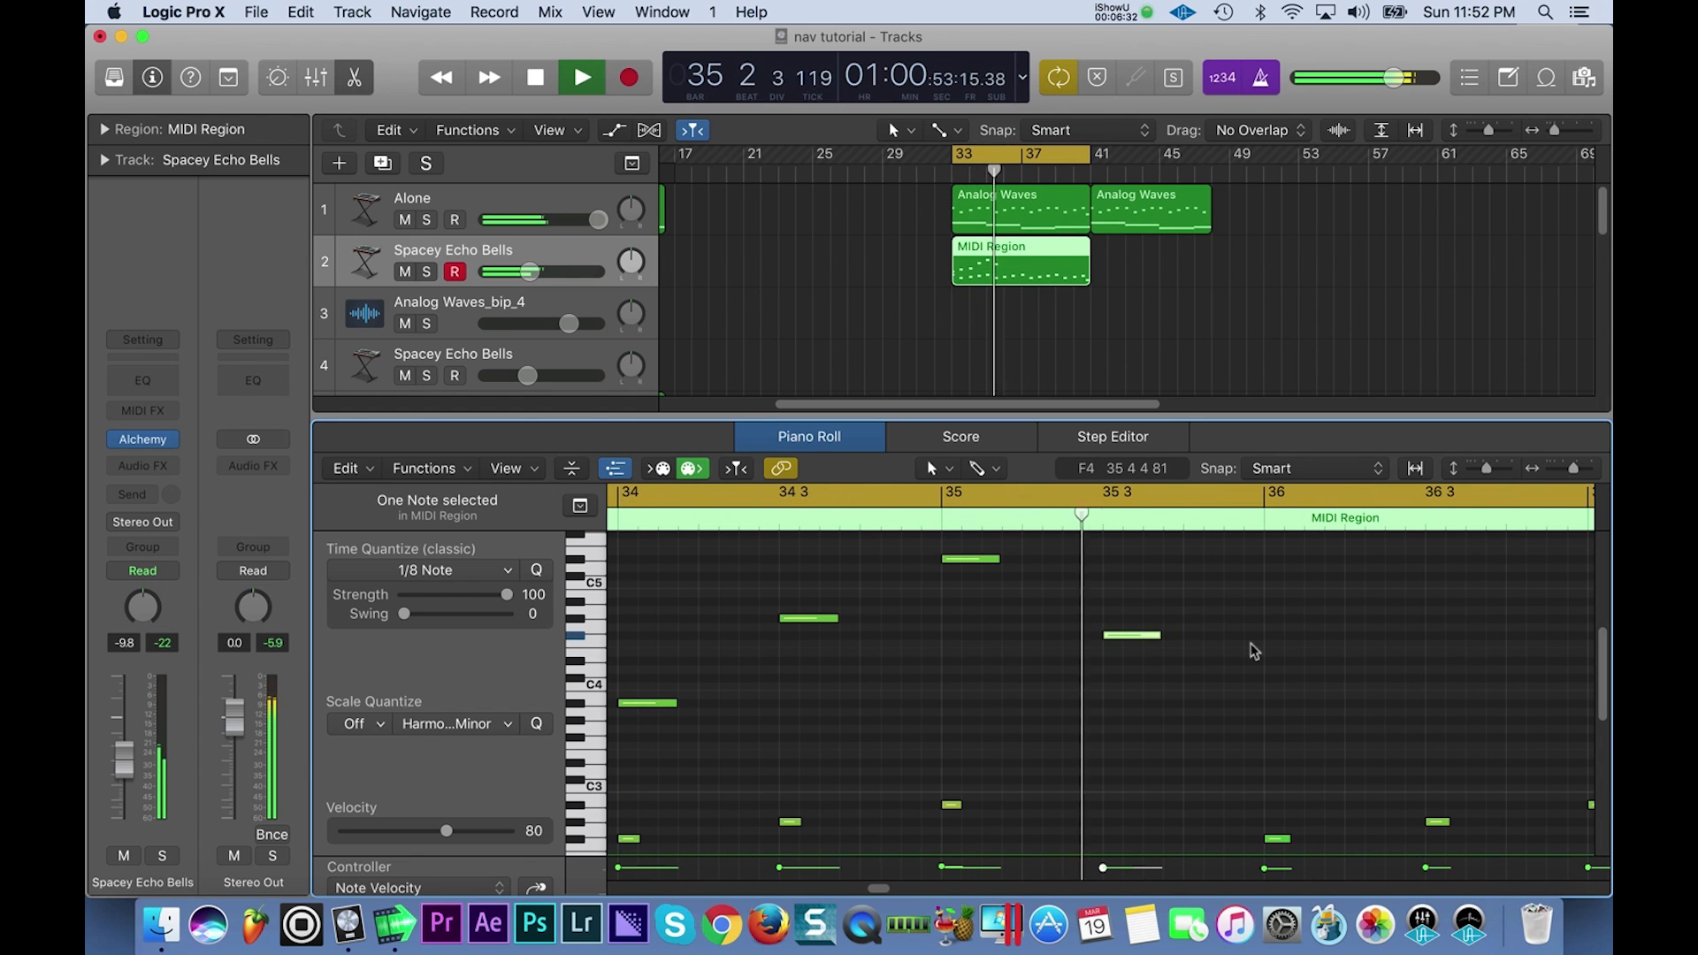
key("space")
left_click(1268, 602)
left_click(1428, 661)
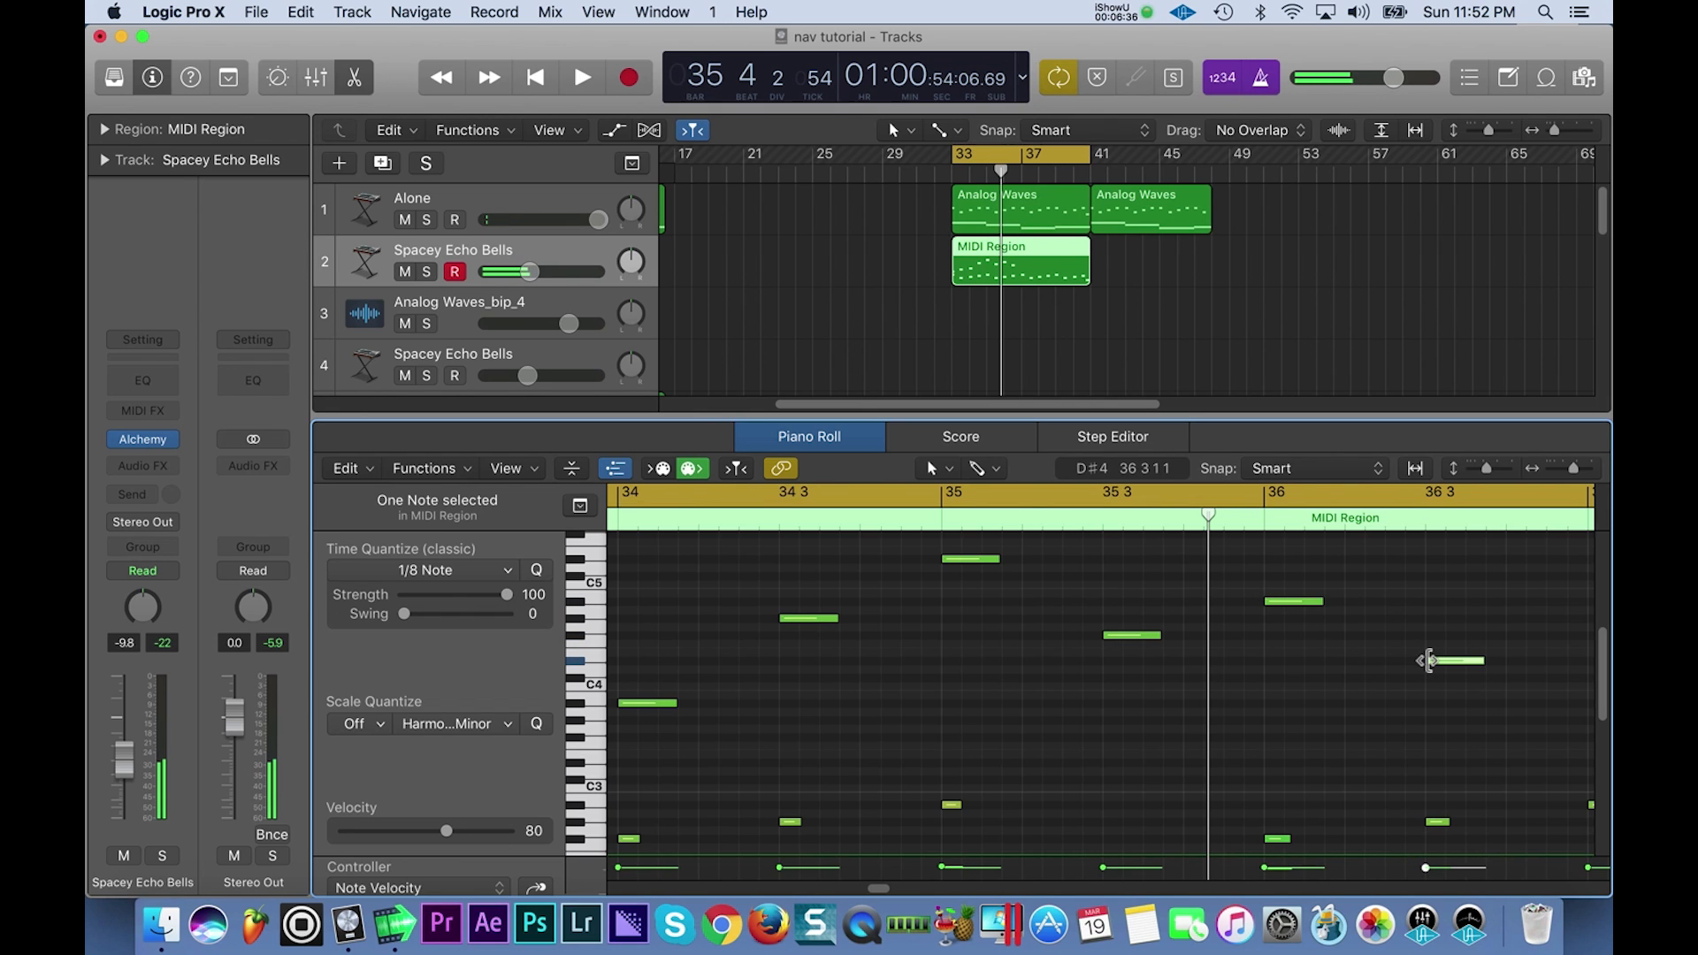
Continue the melody with C#5 at bar 37, A#4 at bar 37 beat 3 and G#4 at bar 38.
scroll(1491, 672, "right", 5)
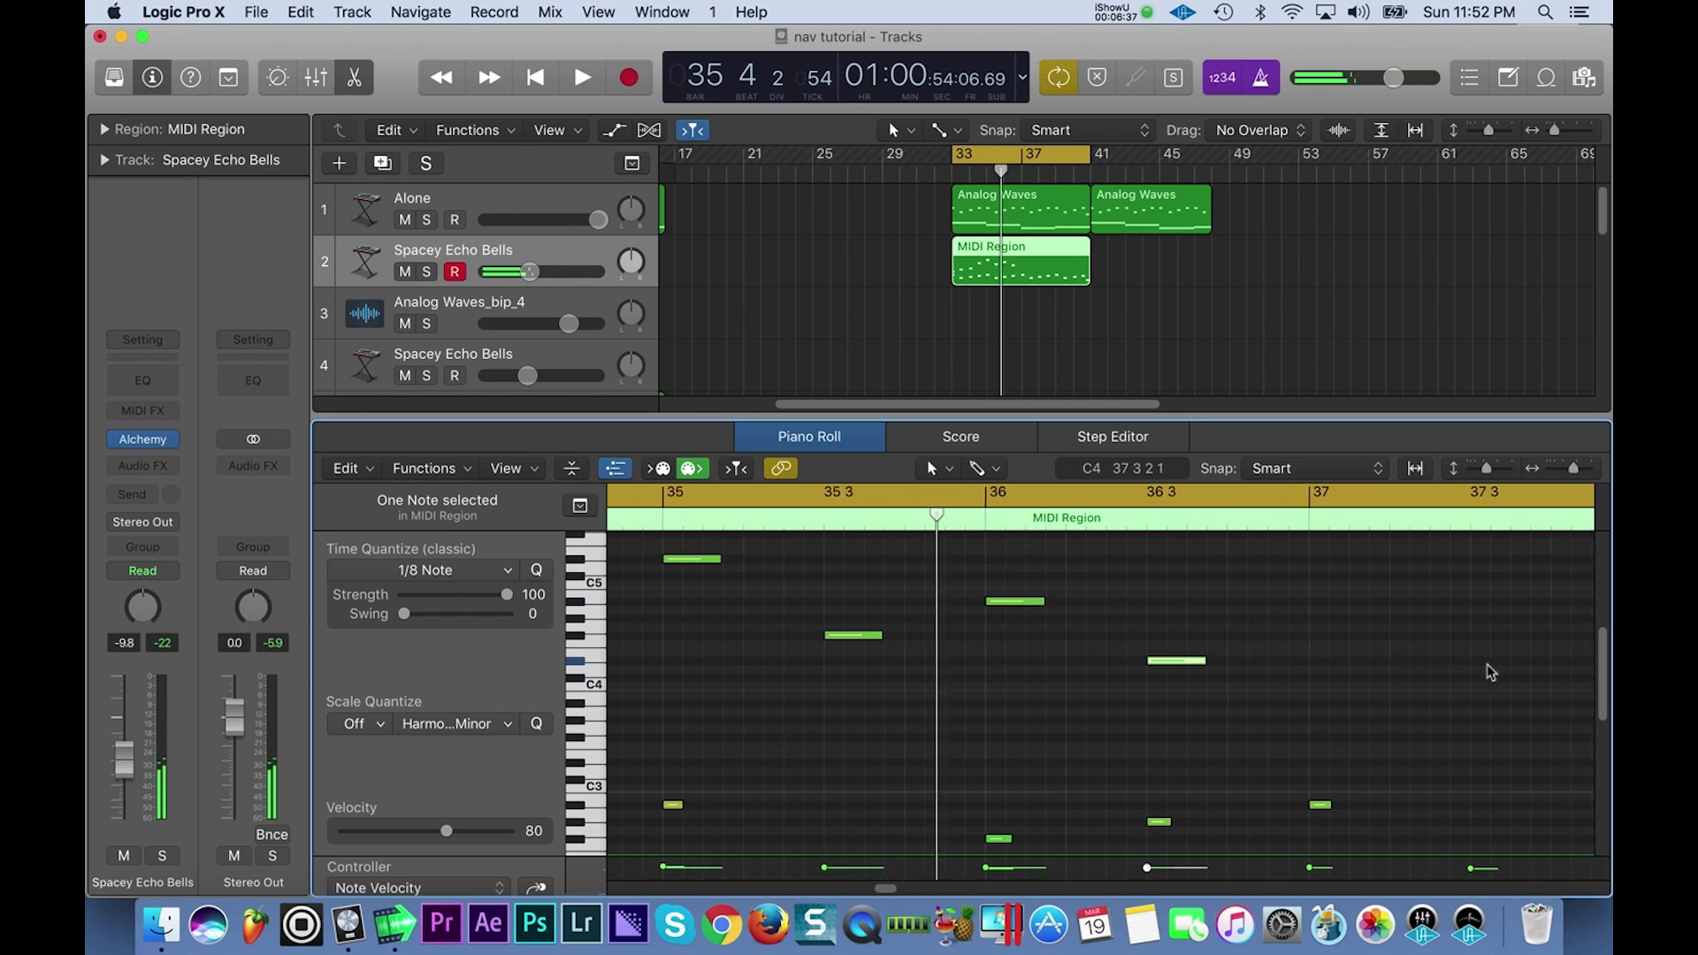
left_click(1282, 580)
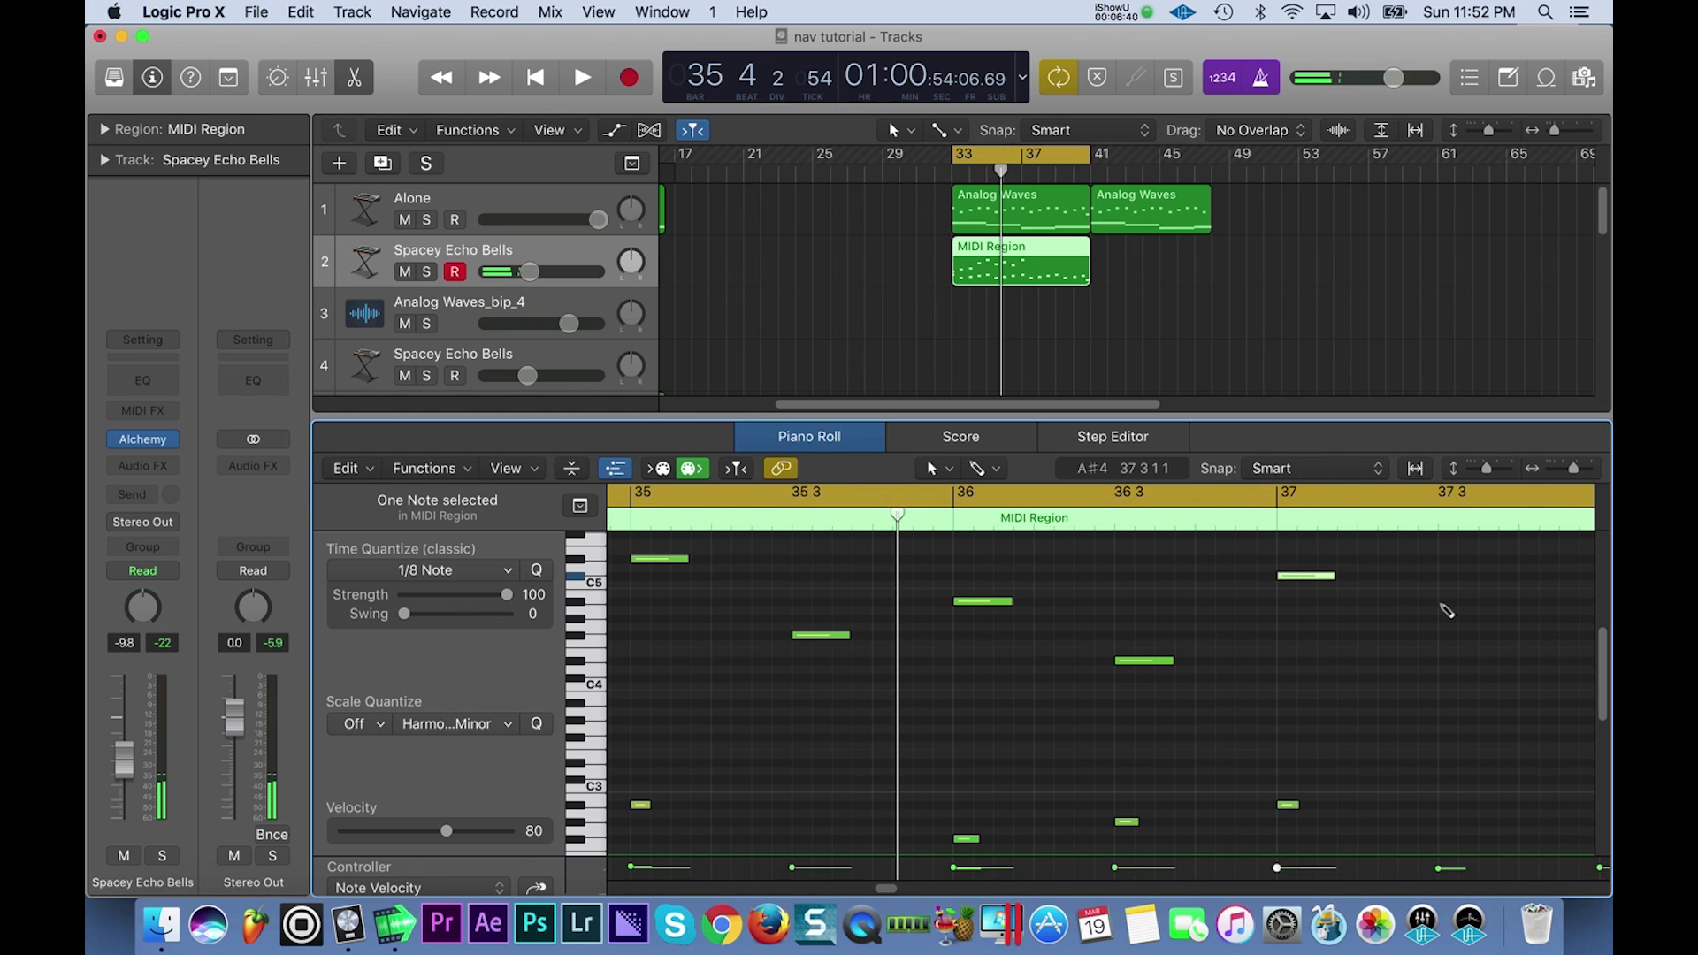
scroll(1471, 632, "right", 6)
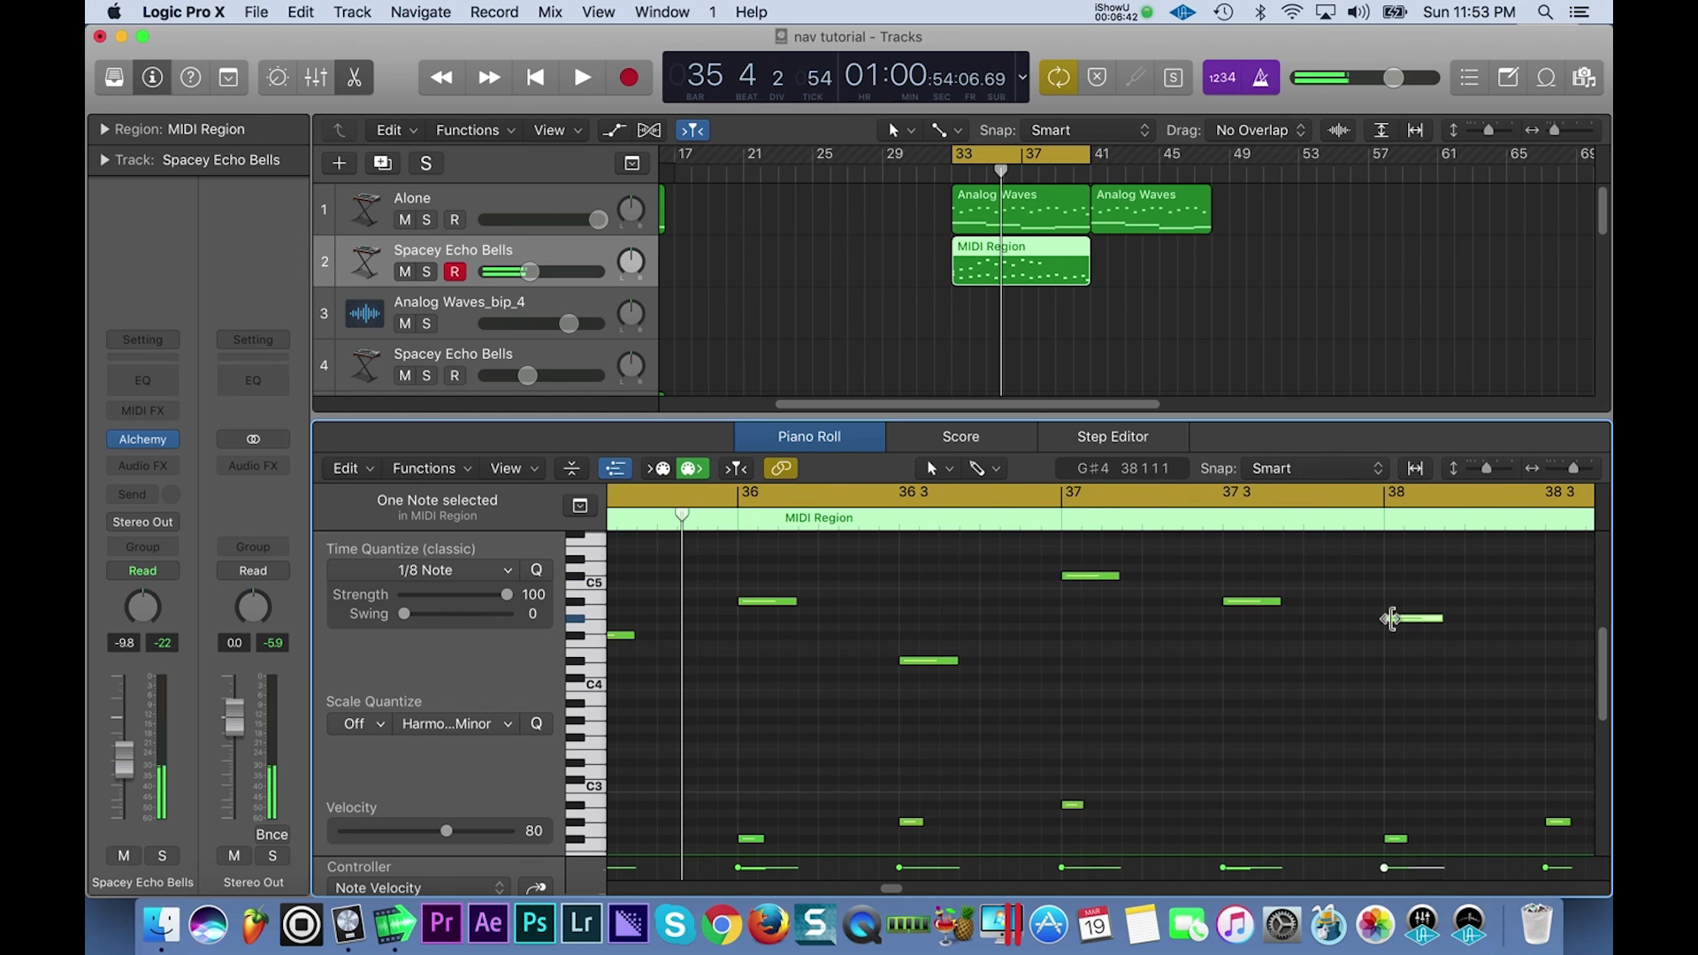
Add an F#4 note at bar 38 beat 3, a D#4 at bar 39 and a D#3 at bar 39 beat 3.
scroll(1451, 636, "right", 5)
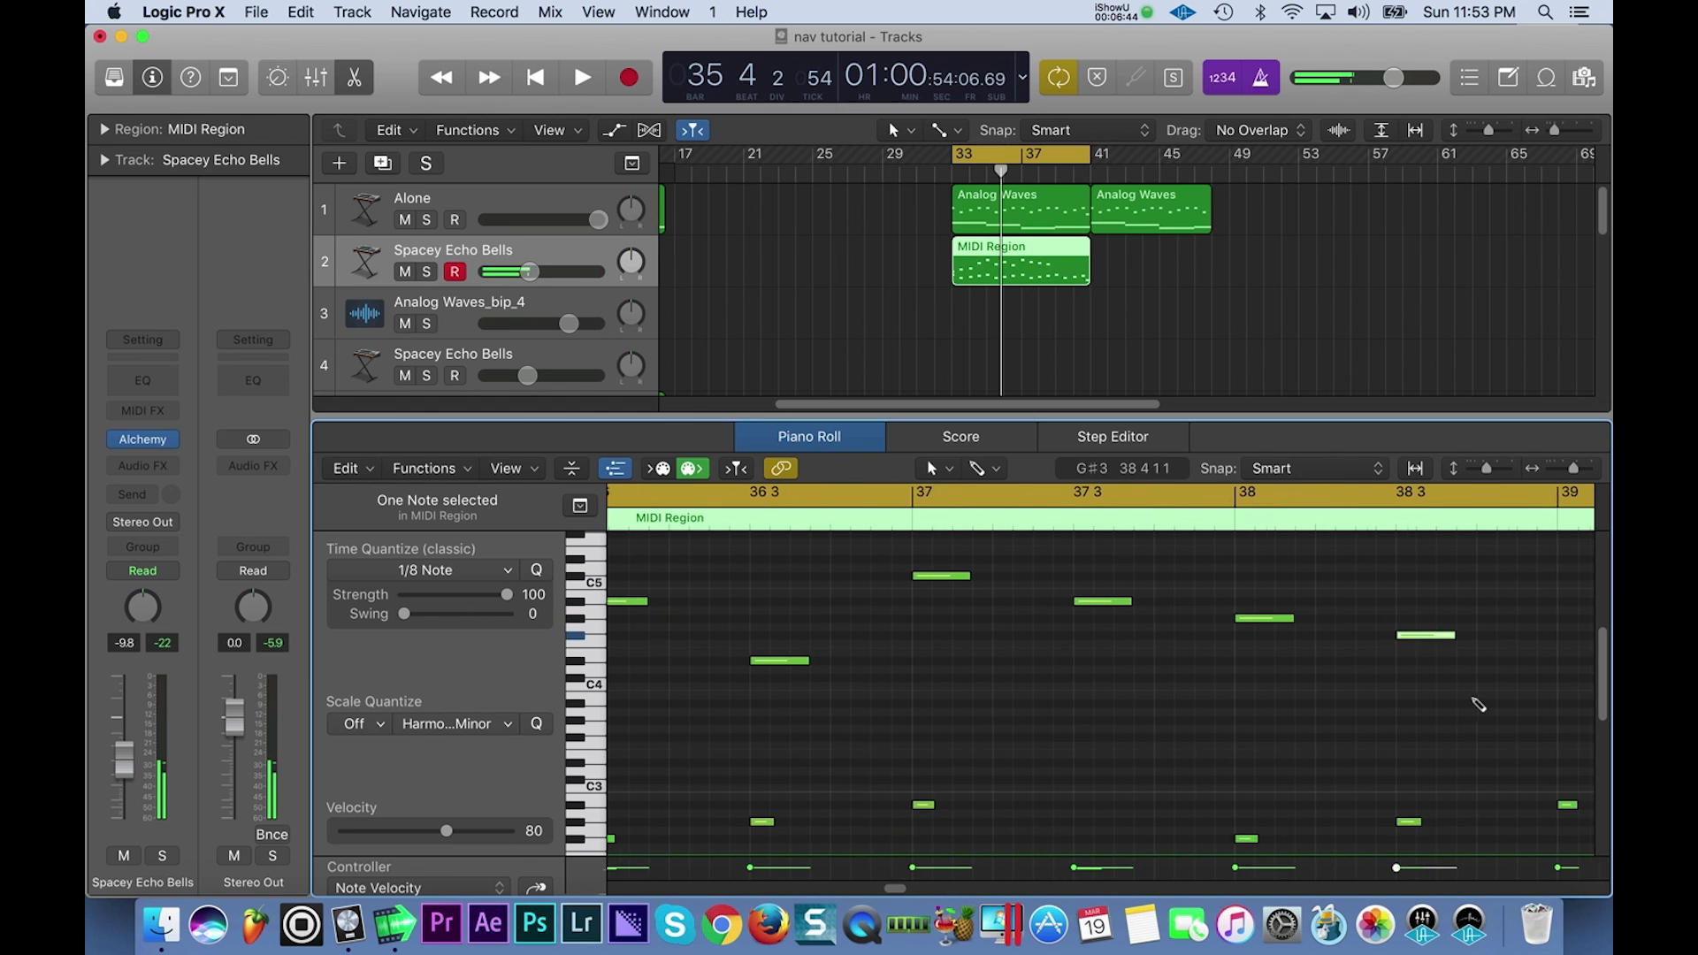
scroll(1478, 705, "right", 5)
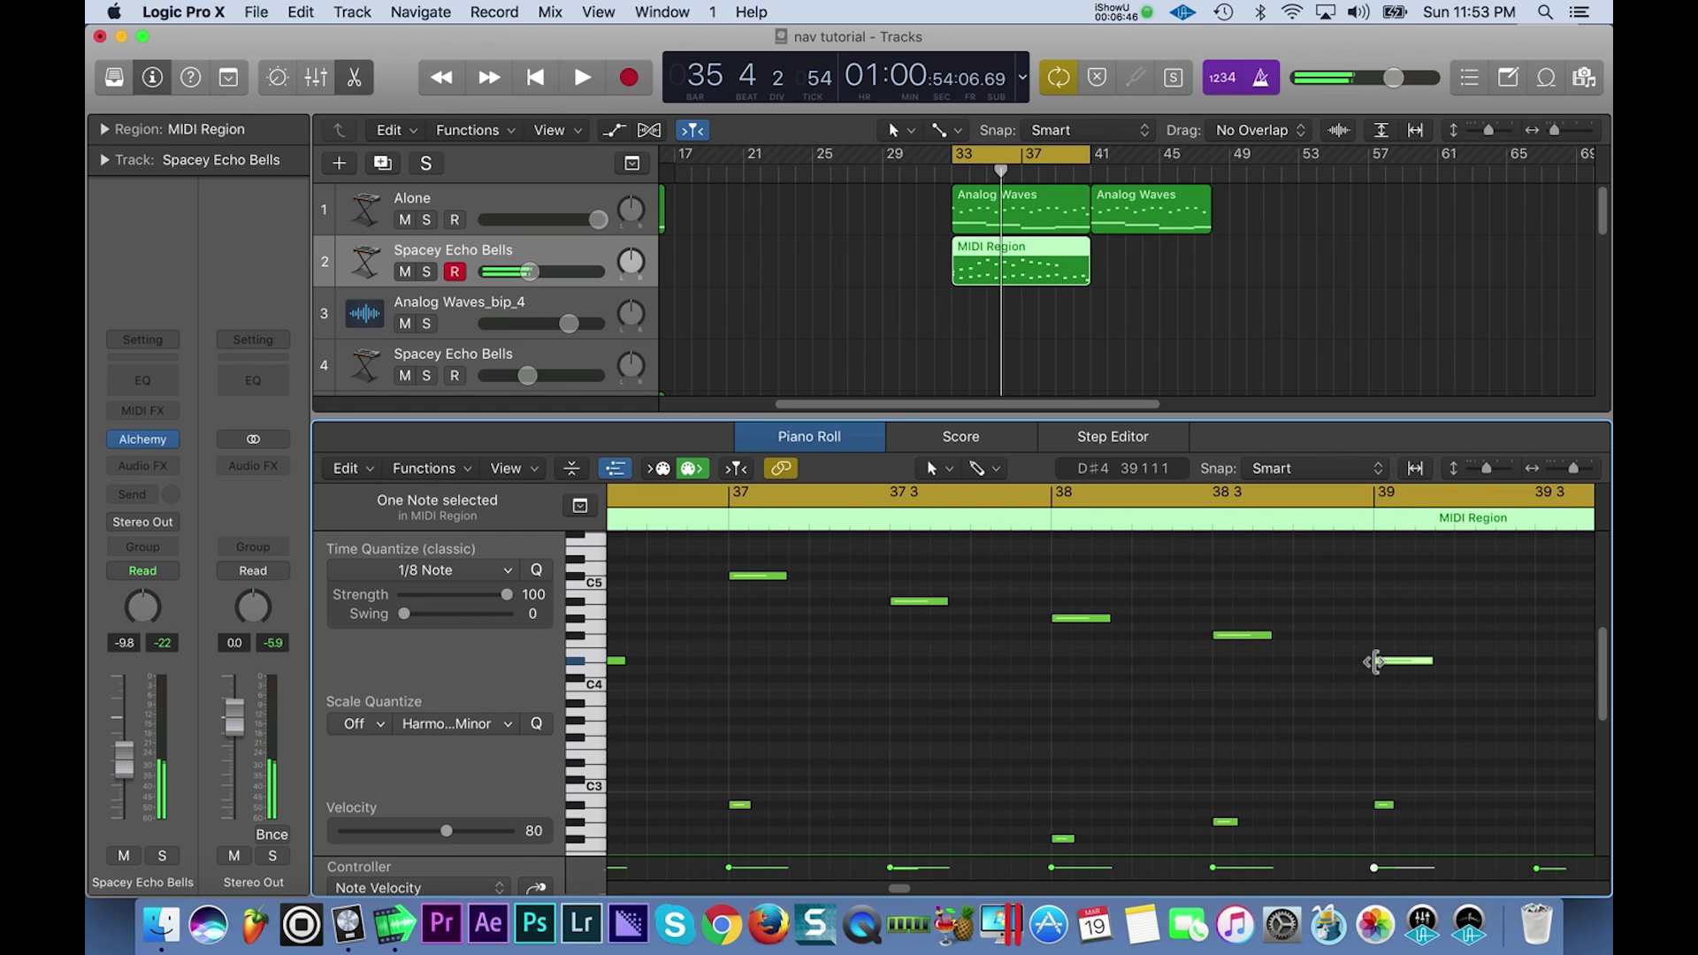
scroll(1432, 695, "right", 3)
scroll(1432, 696, "down", 2)
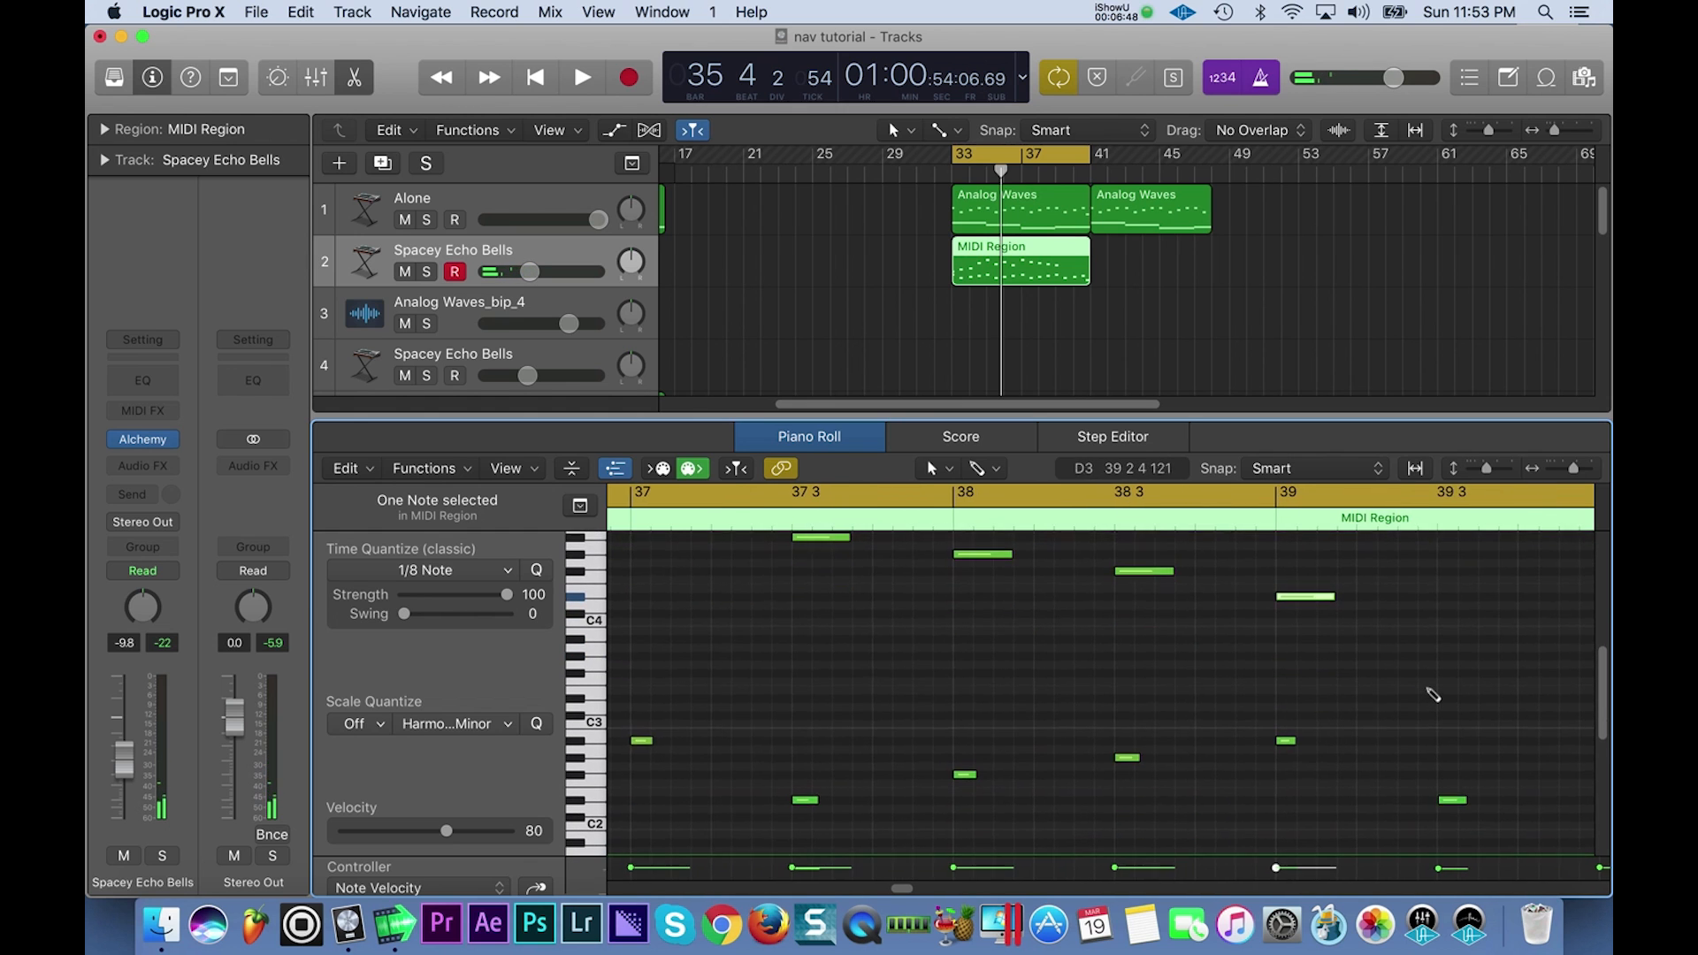
scroll(1433, 696, "right", 4)
left_click(1326, 730)
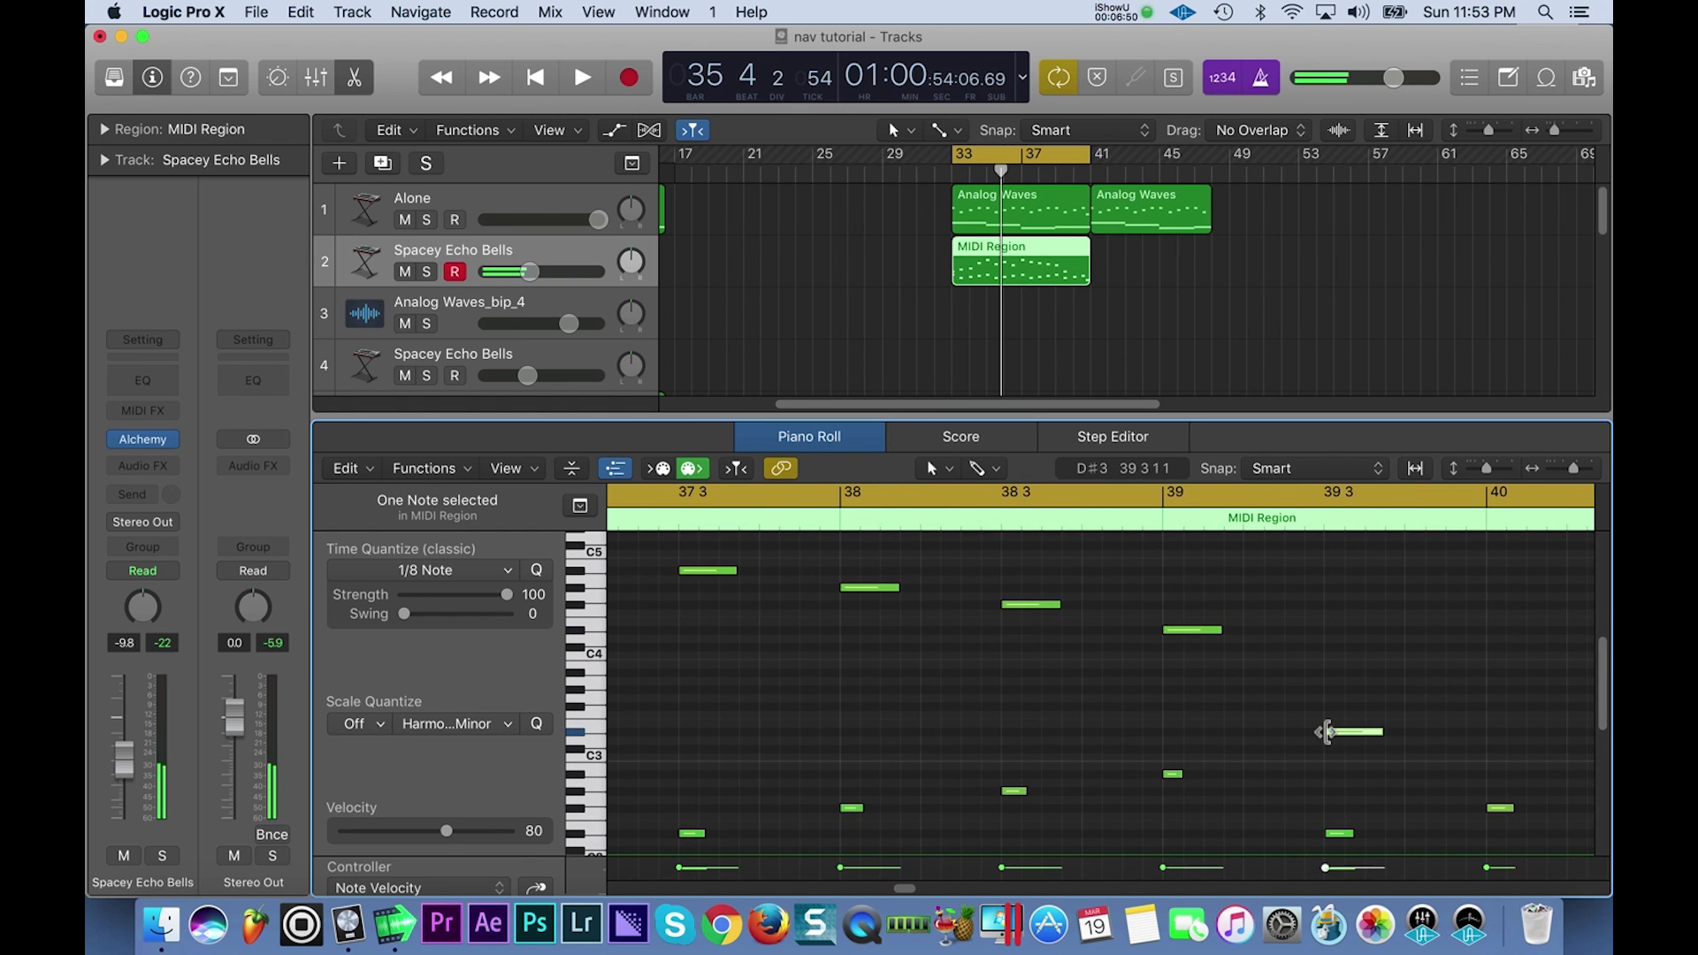
Replace the D#3 note at bar 39 beat 3 with A#2 and stack D#4 and A#3 notes above it.
key("Delete")
left_click(1332, 777)
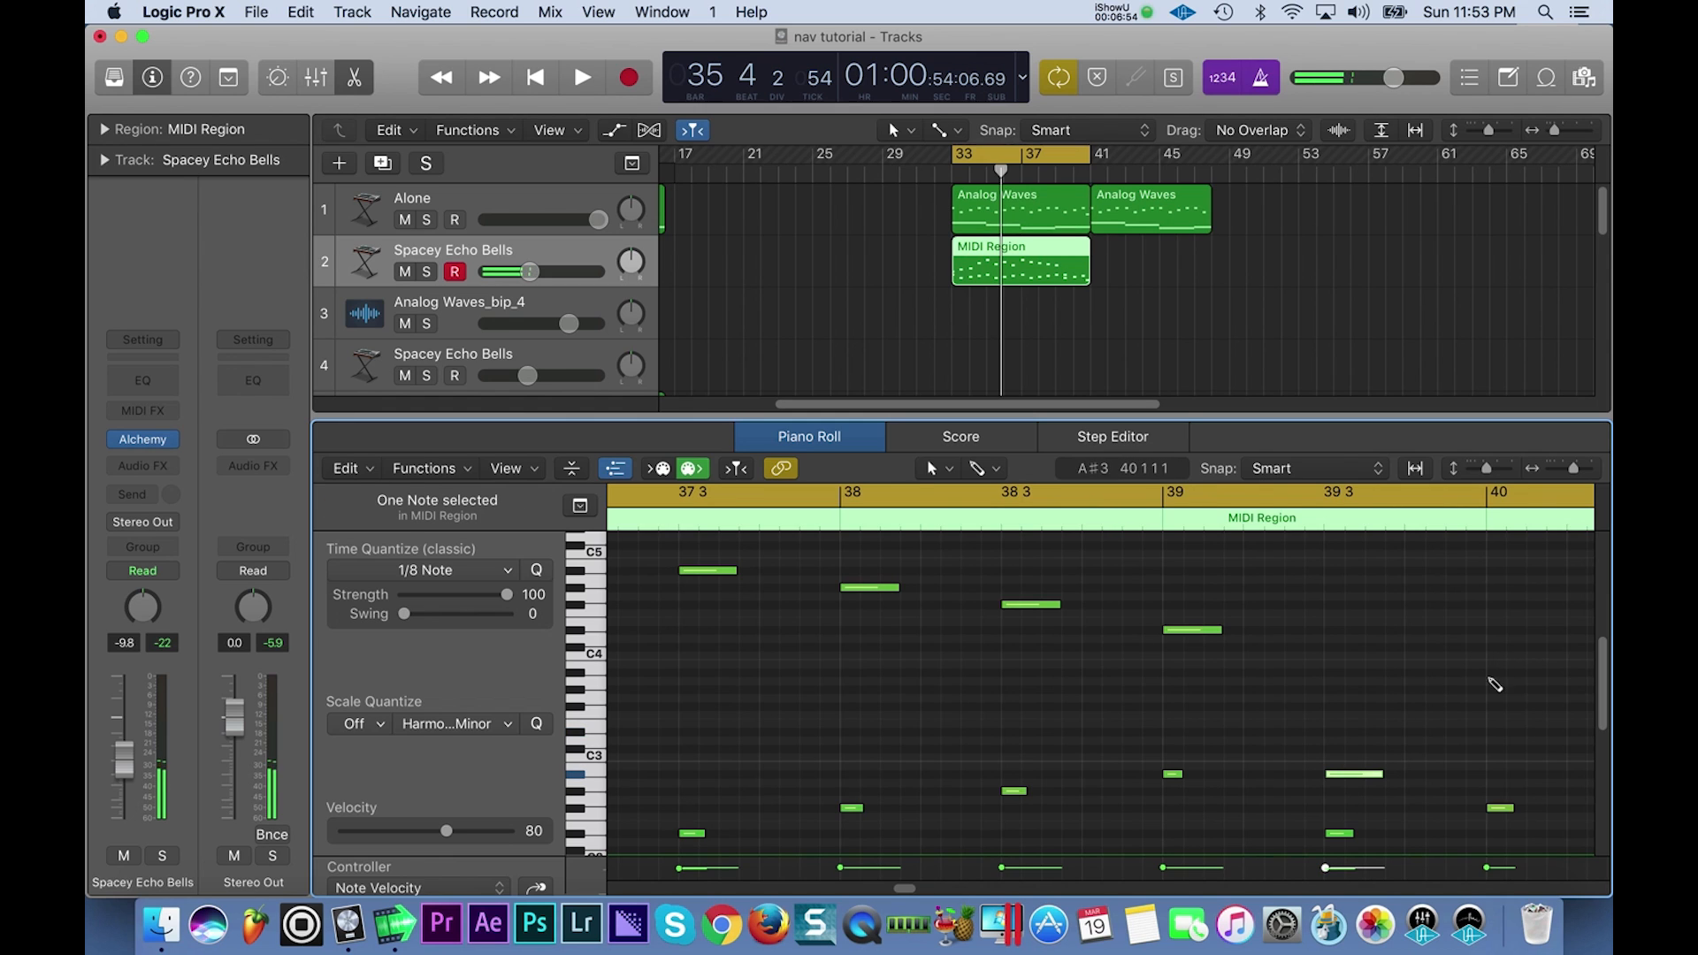
left_click(1490, 647)
key("Delete")
left_click(1327, 632)
left_click(1327, 683)
key("Delete")
left_click(1328, 665)
key("Delete")
left_click(1327, 673)
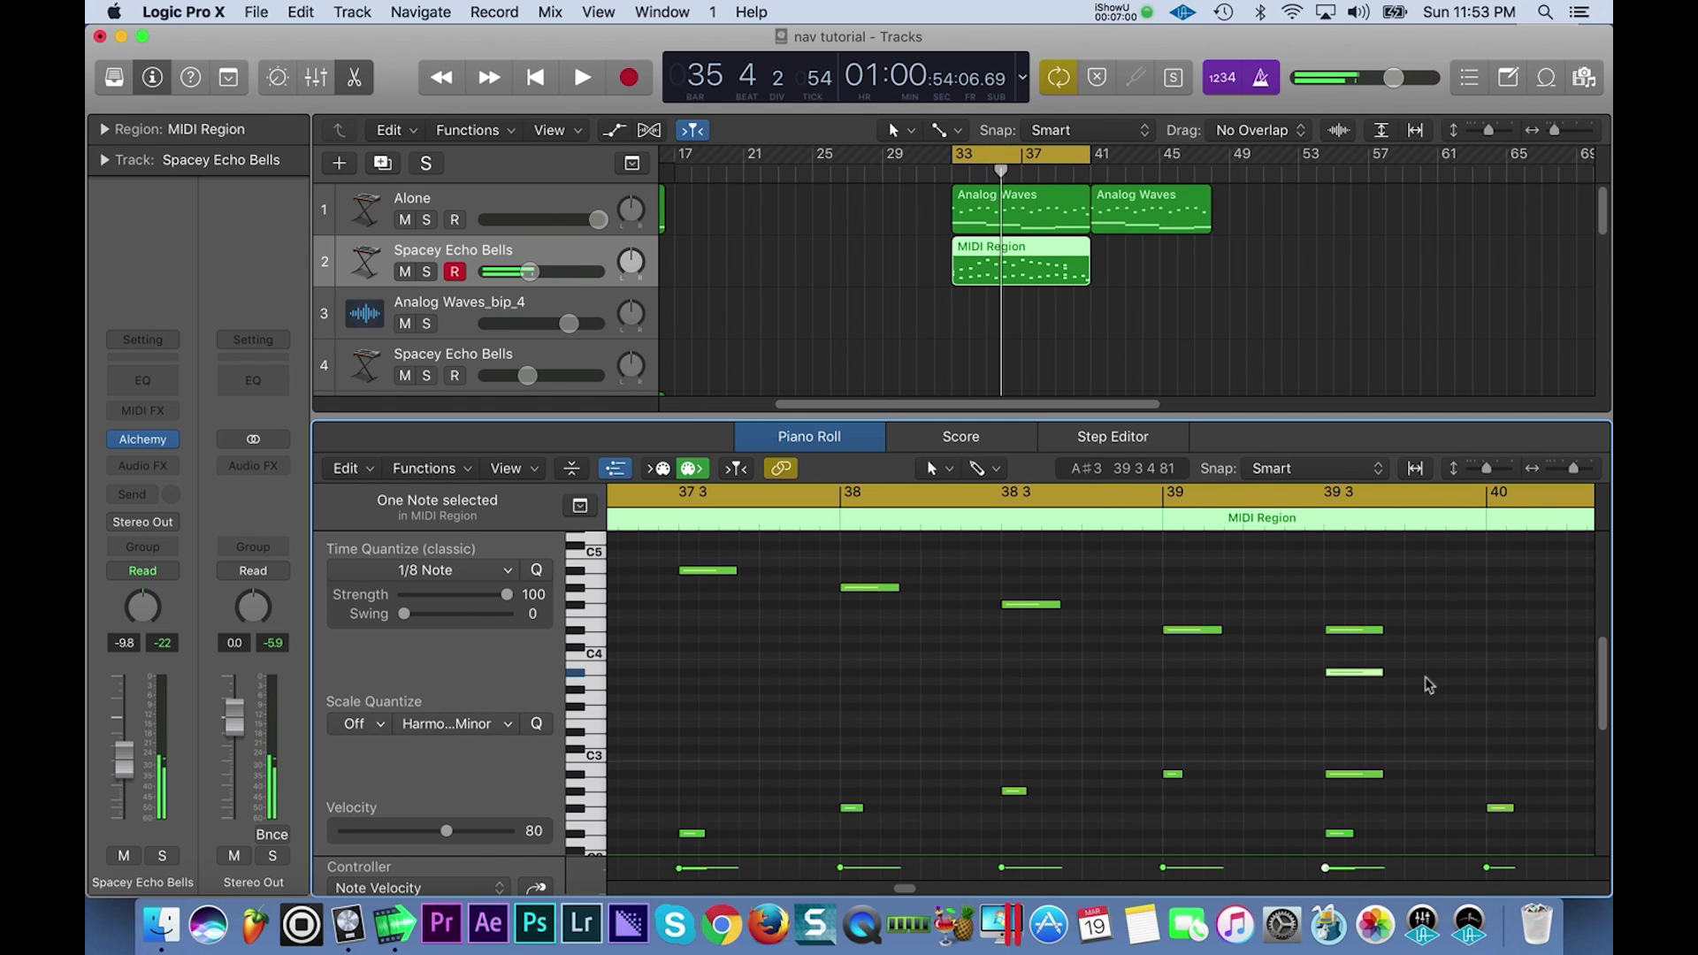
Try lowering the C#5 note at bar 37 to A#4, playing the melody before and after, and undo the change.
key("space")
scroll(1494, 665, "down", 2)
scroll(1494, 665, "down", 1)
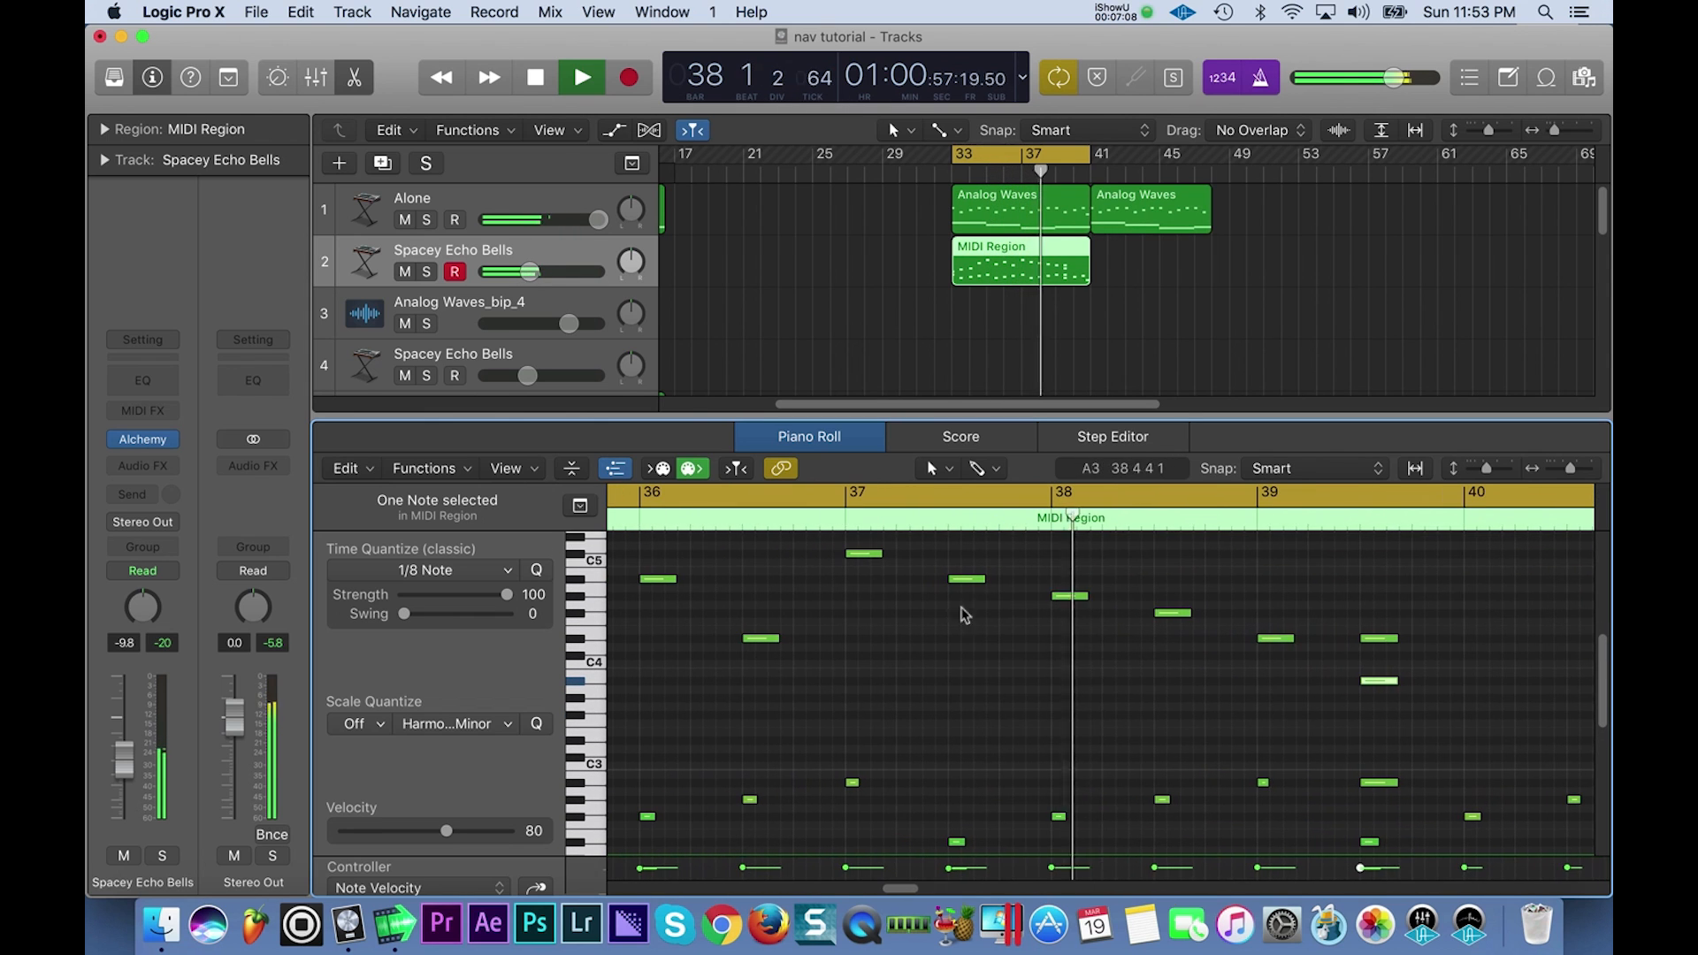
key("space")
left_click_drag(867, 560, 866, 585)
left_click(842, 525)
key("space")
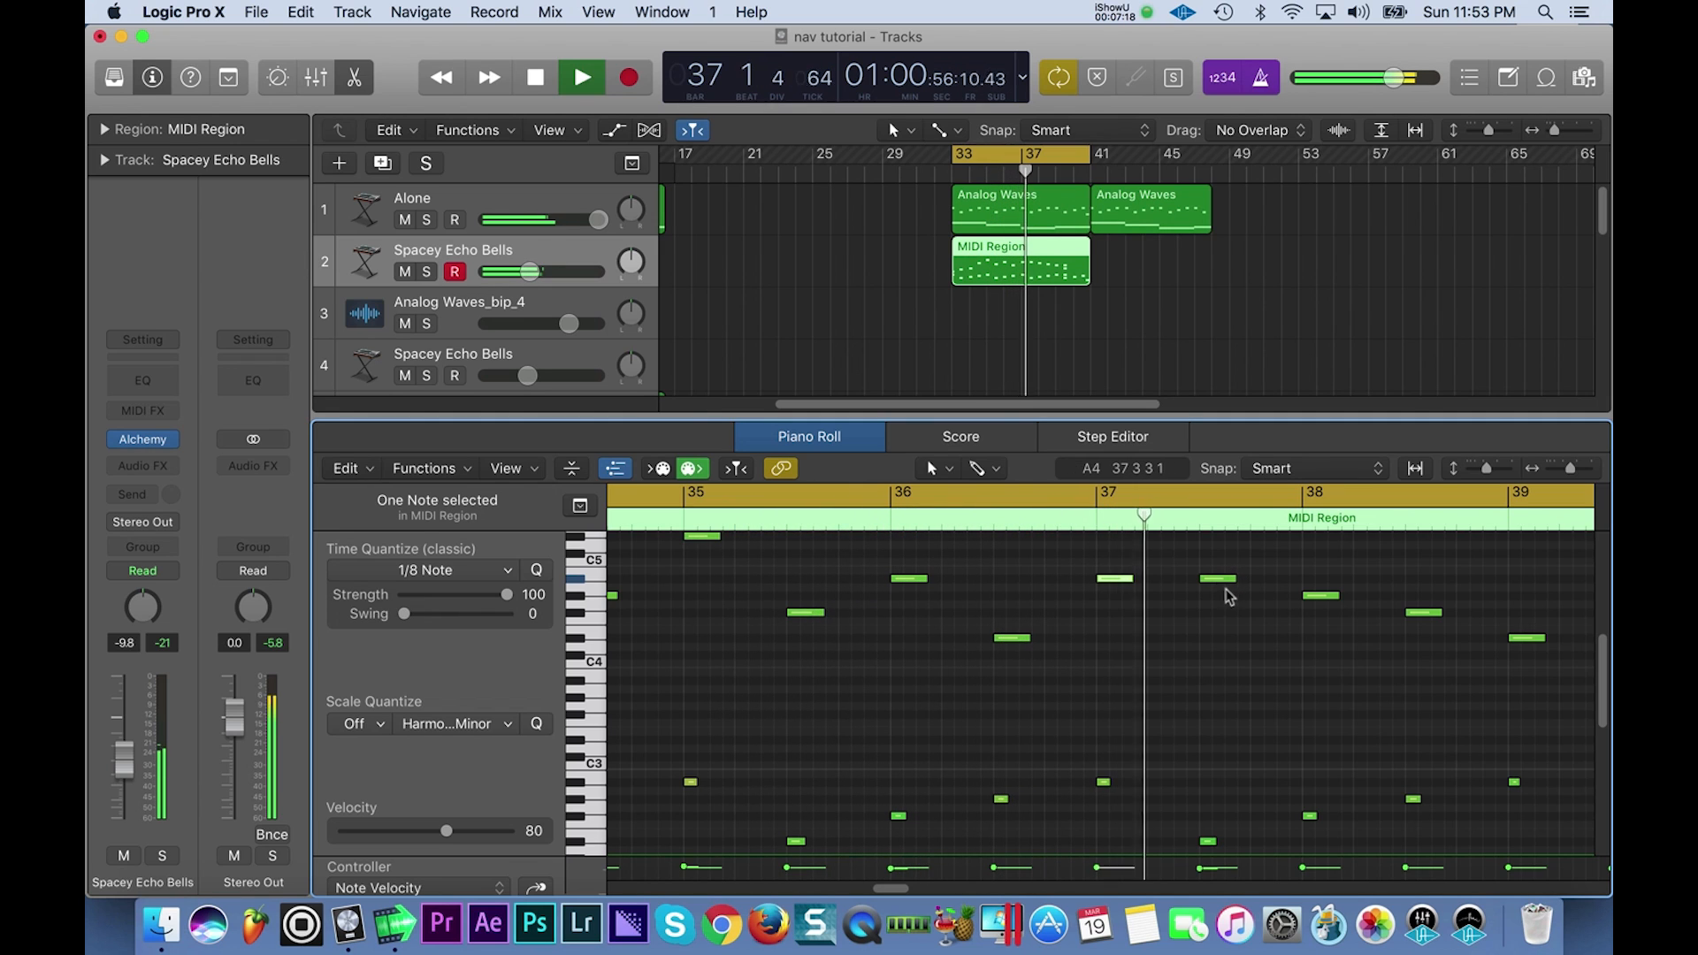
key("space")
key("super+z")
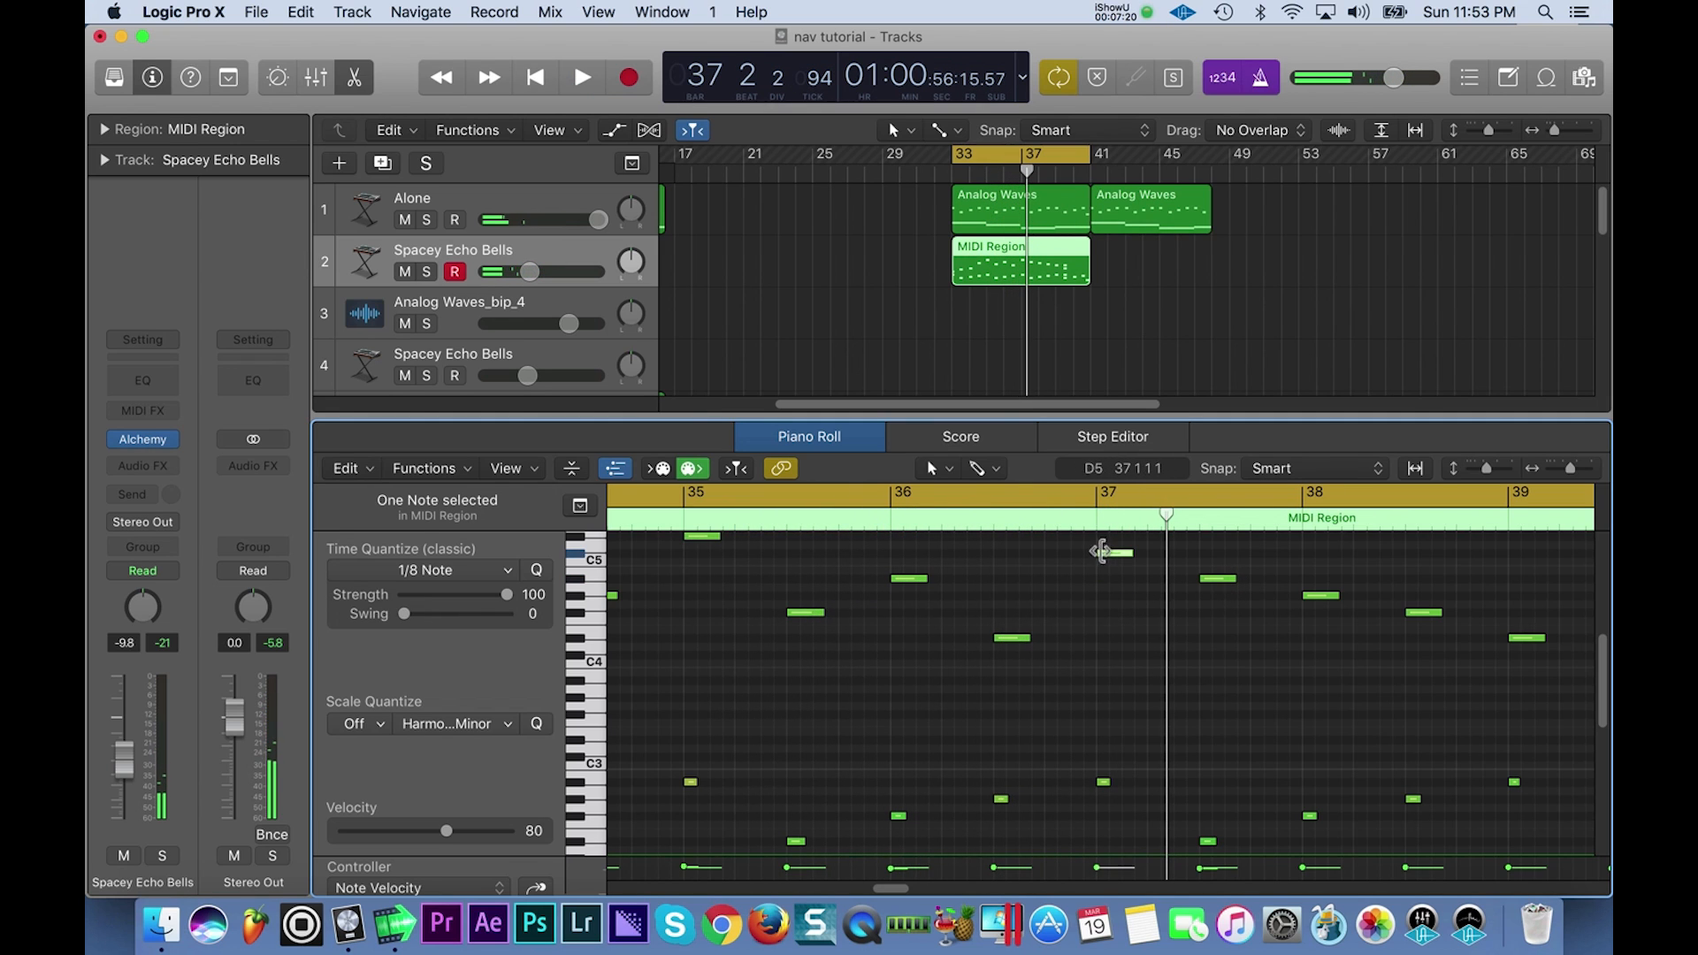
Turn off cycle mode and lower the bar 37 melody note to F#4, auditioning it during playback.
left_click_drag(1108, 563, 1108, 581)
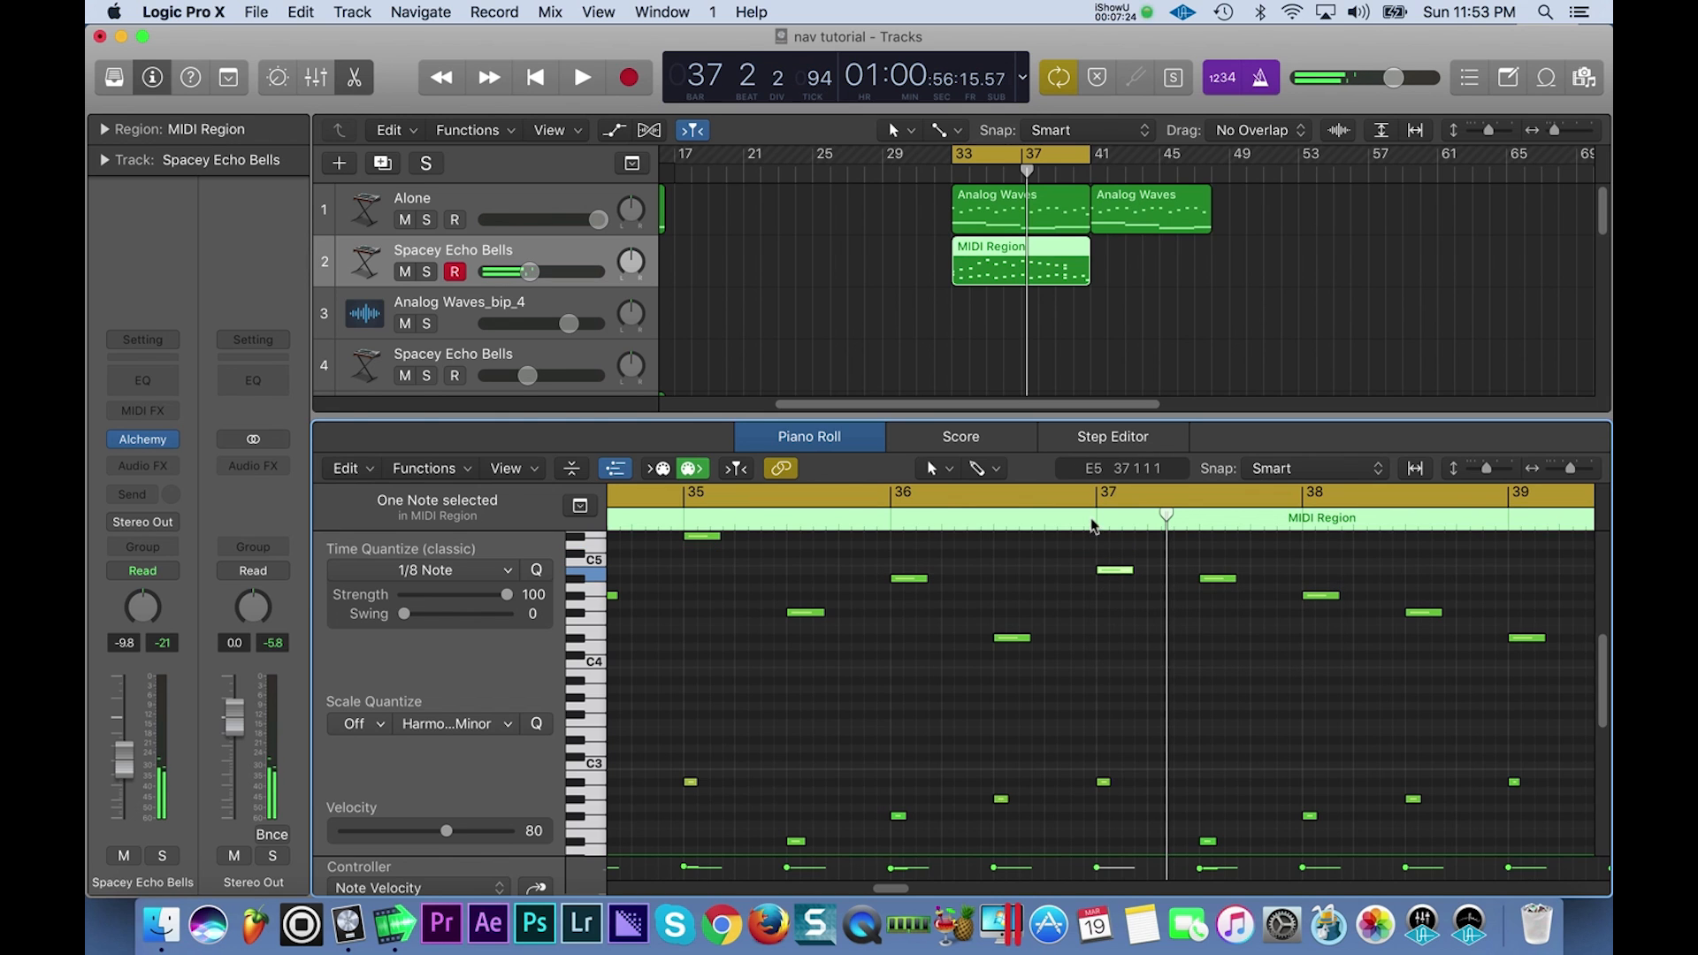
left_click(1093, 519)
left_click(1082, 494)
key("space")
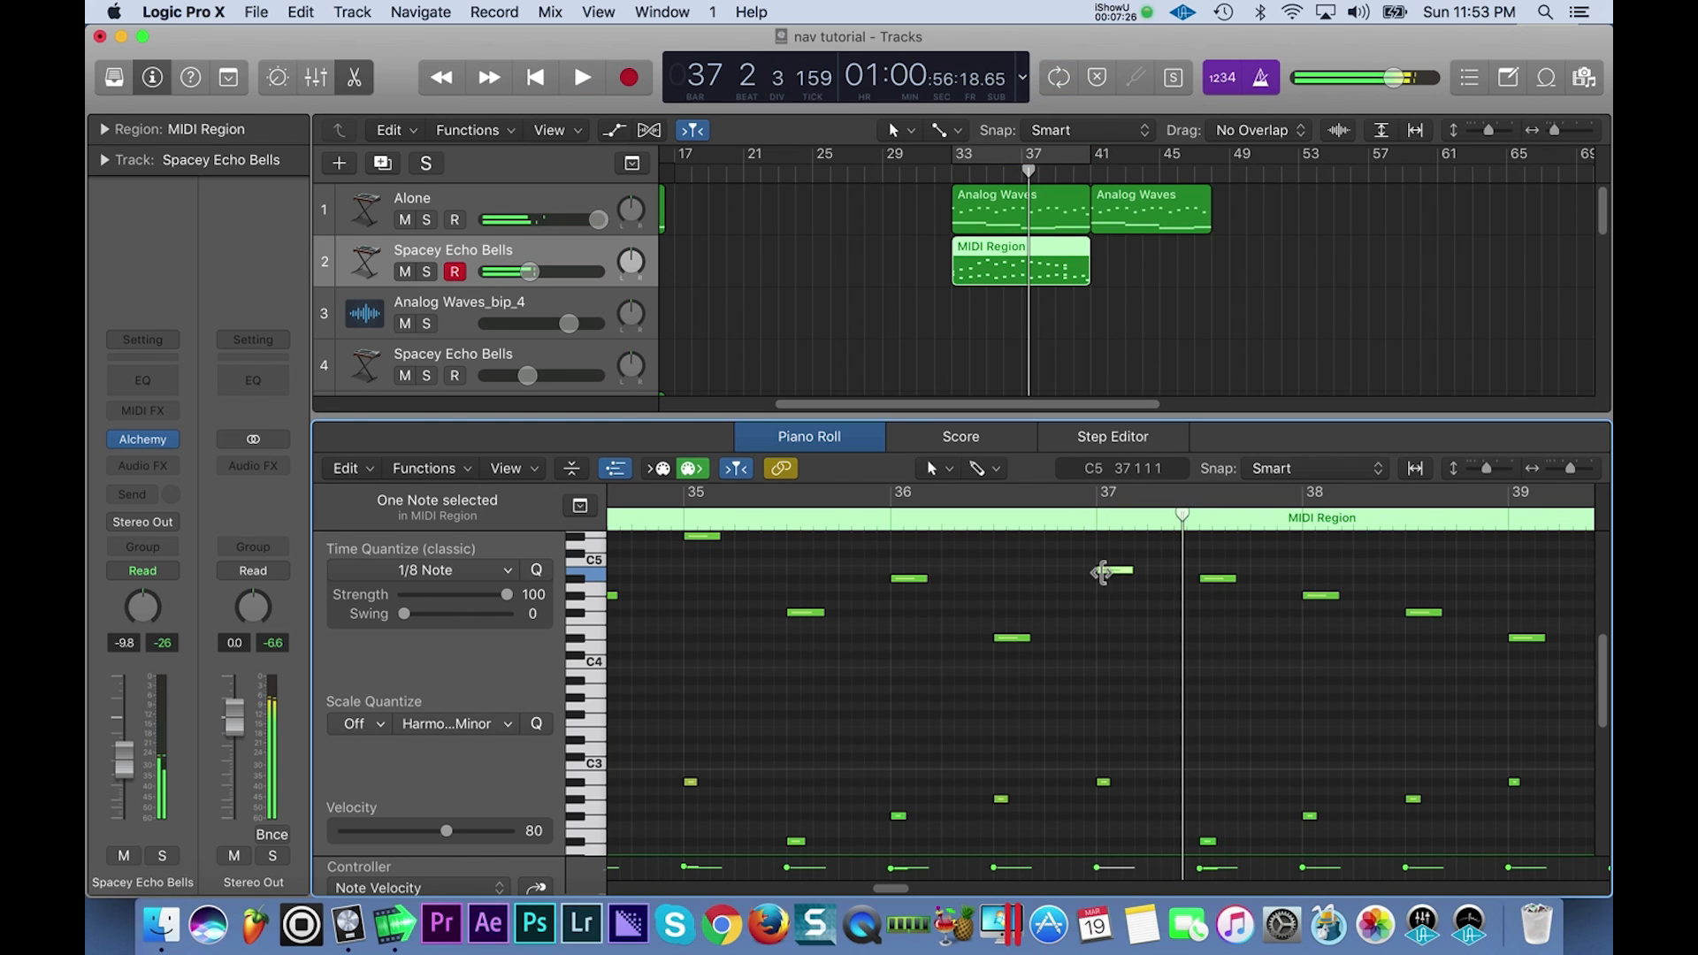
key("space")
left_click_drag(1112, 577, 1111, 624)
key("space")
left_click(1051, 522)
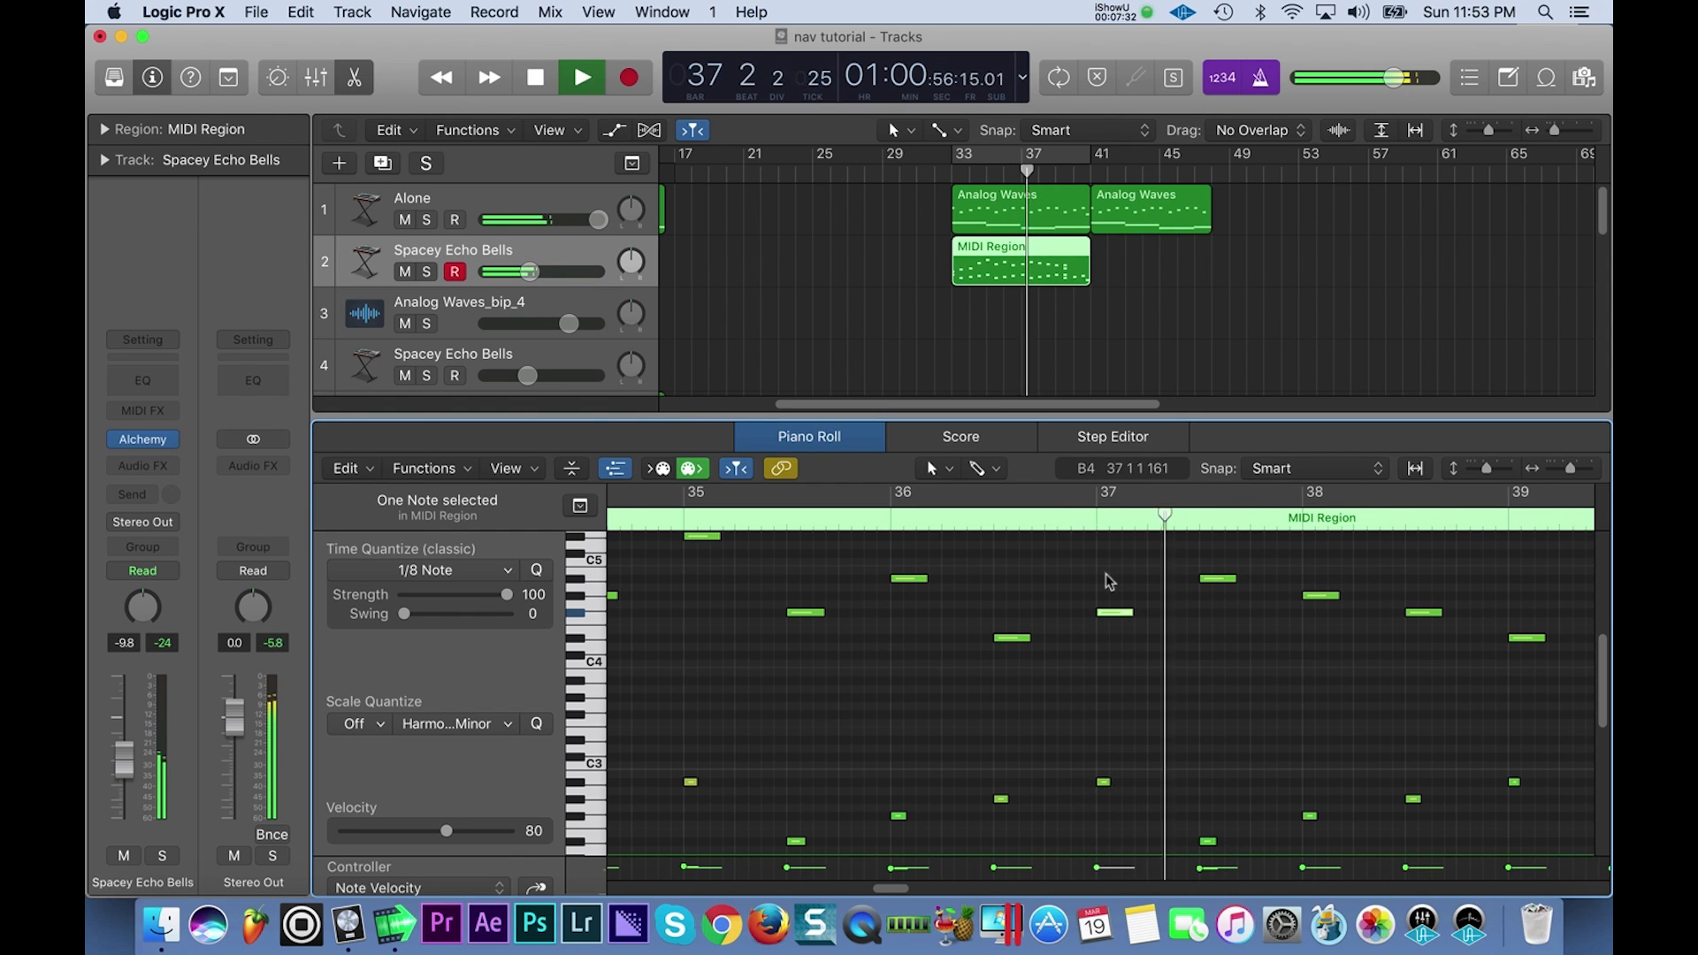
key("space")
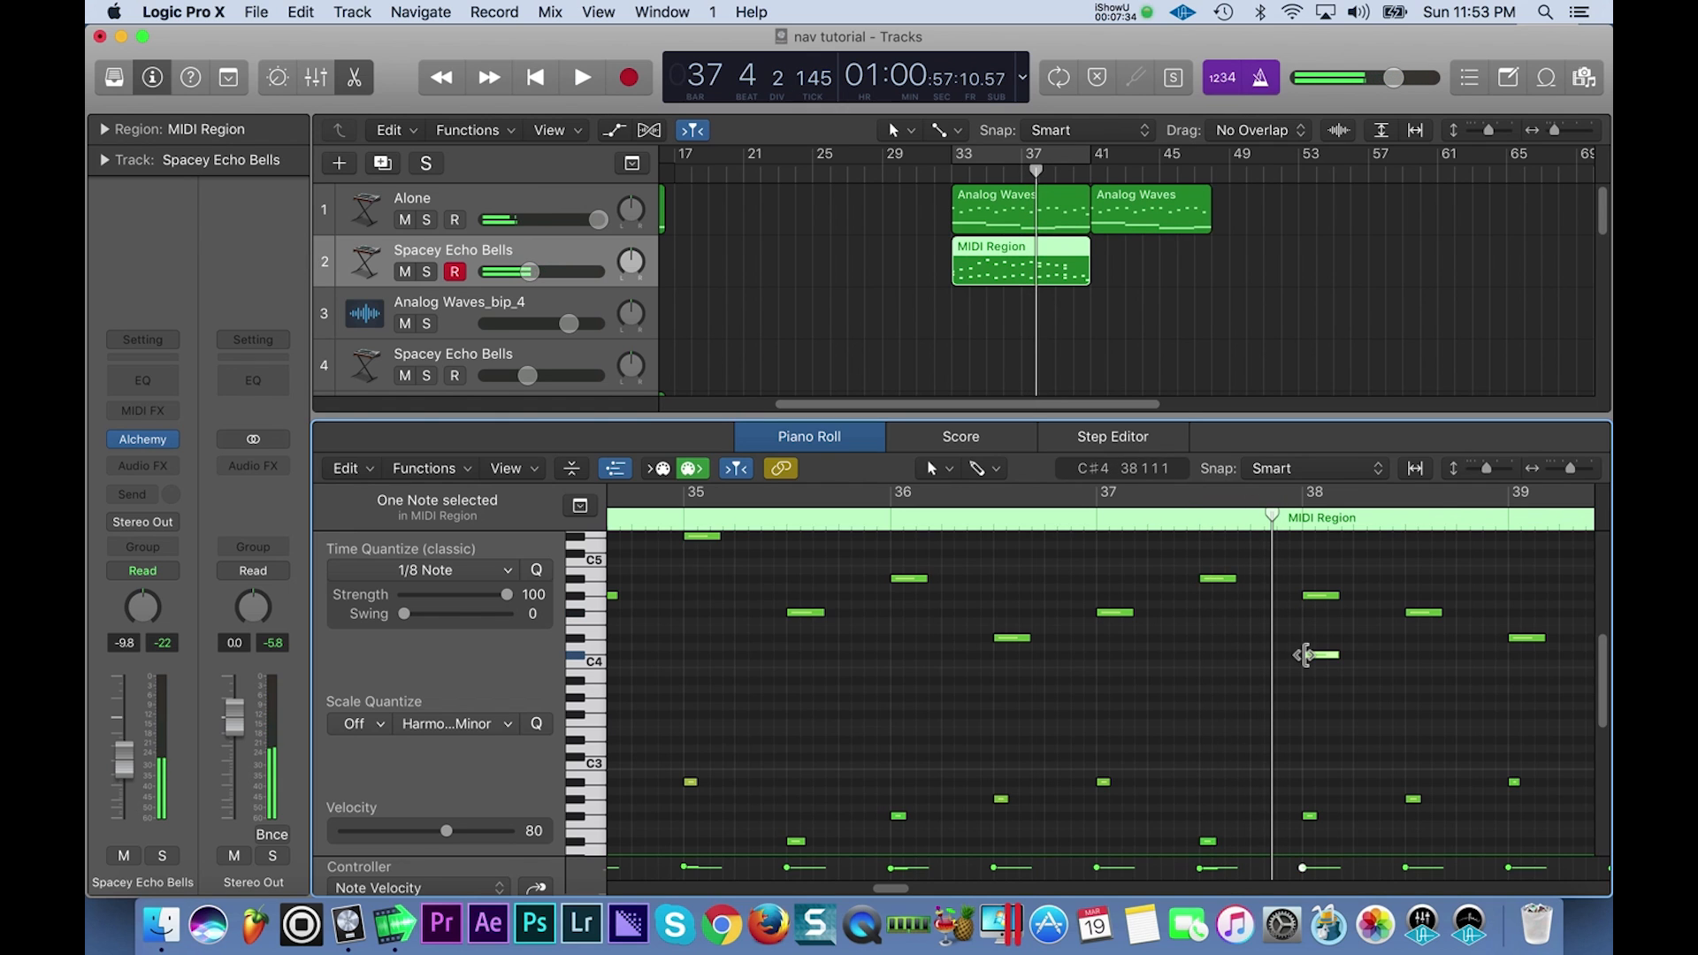
Replace the G#4 note at bar 38 with D#4 and play the melody back.
left_click(1312, 656)
left_click(1311, 594)
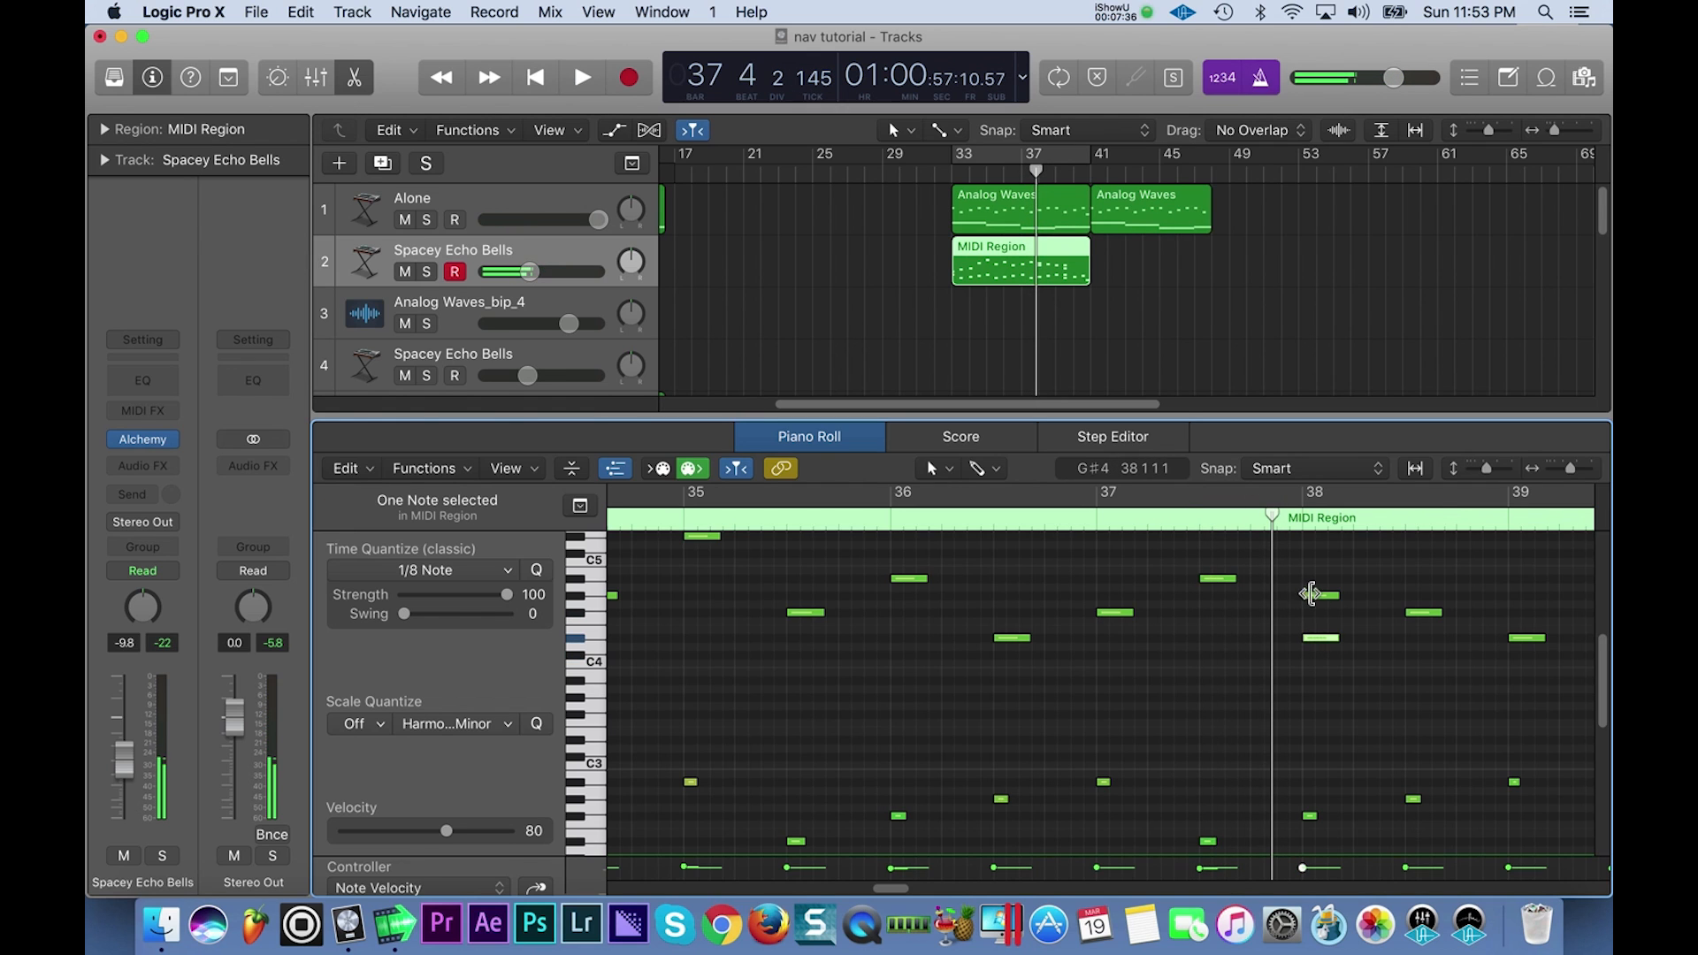
key("space")
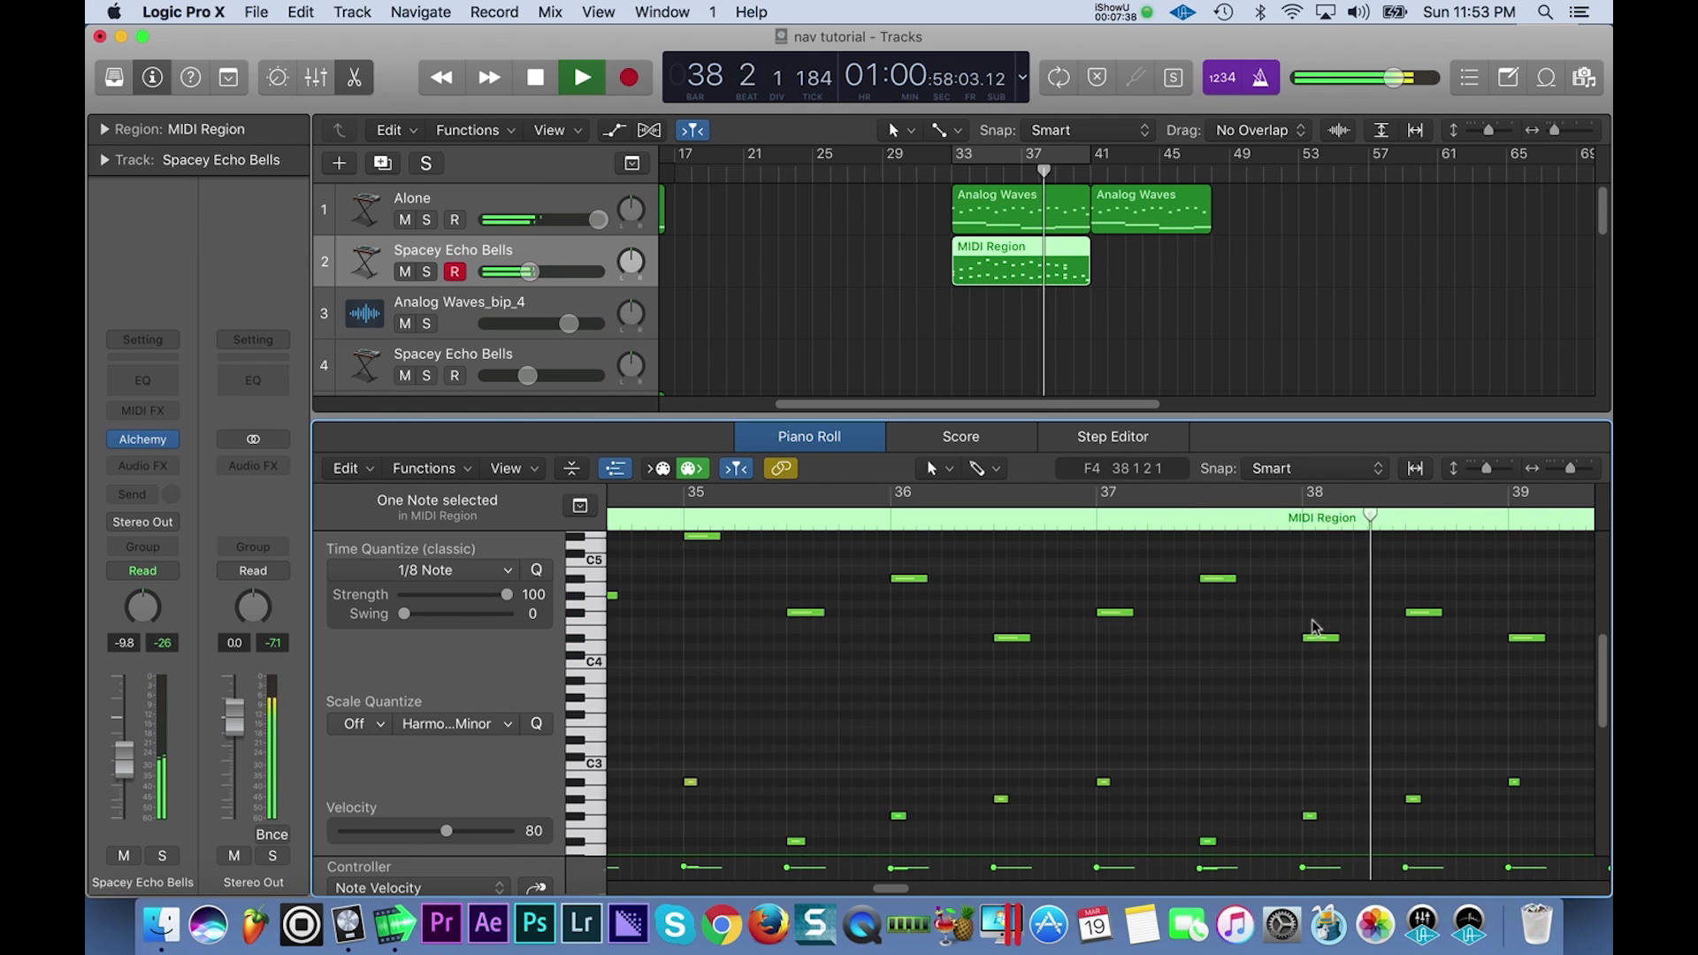
key("space")
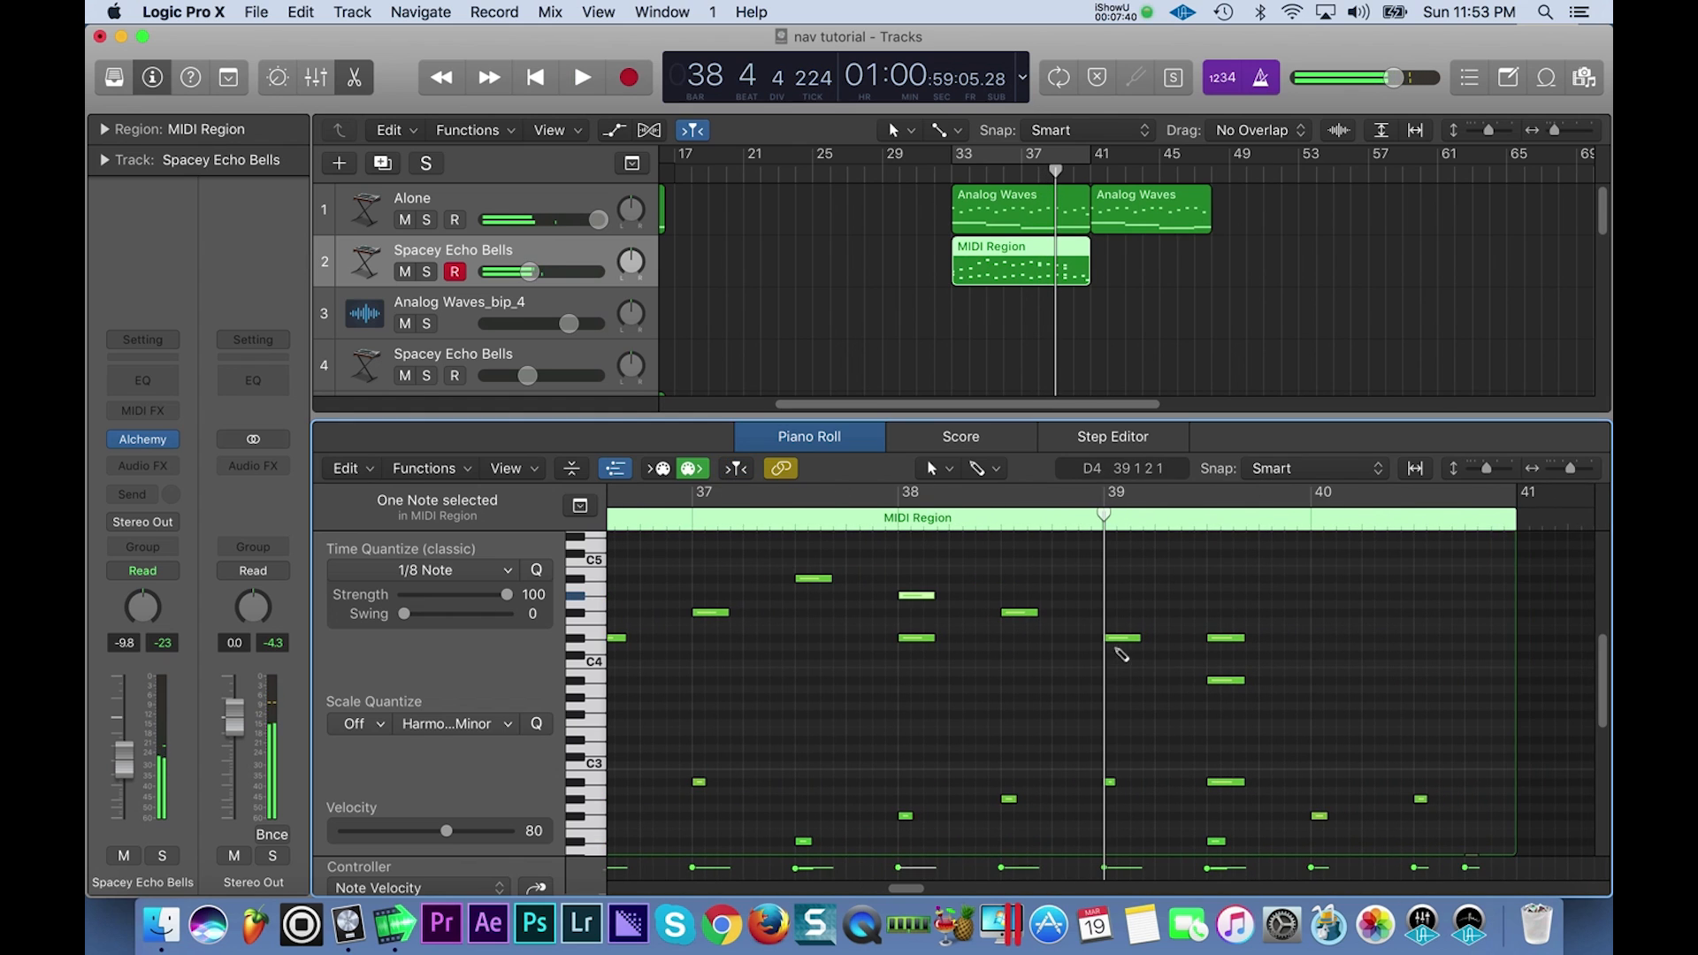
Lower the D#4 note at bar 39 to B3 and add A#3 and F#4 notes at bar 40.
left_click(1125, 639)
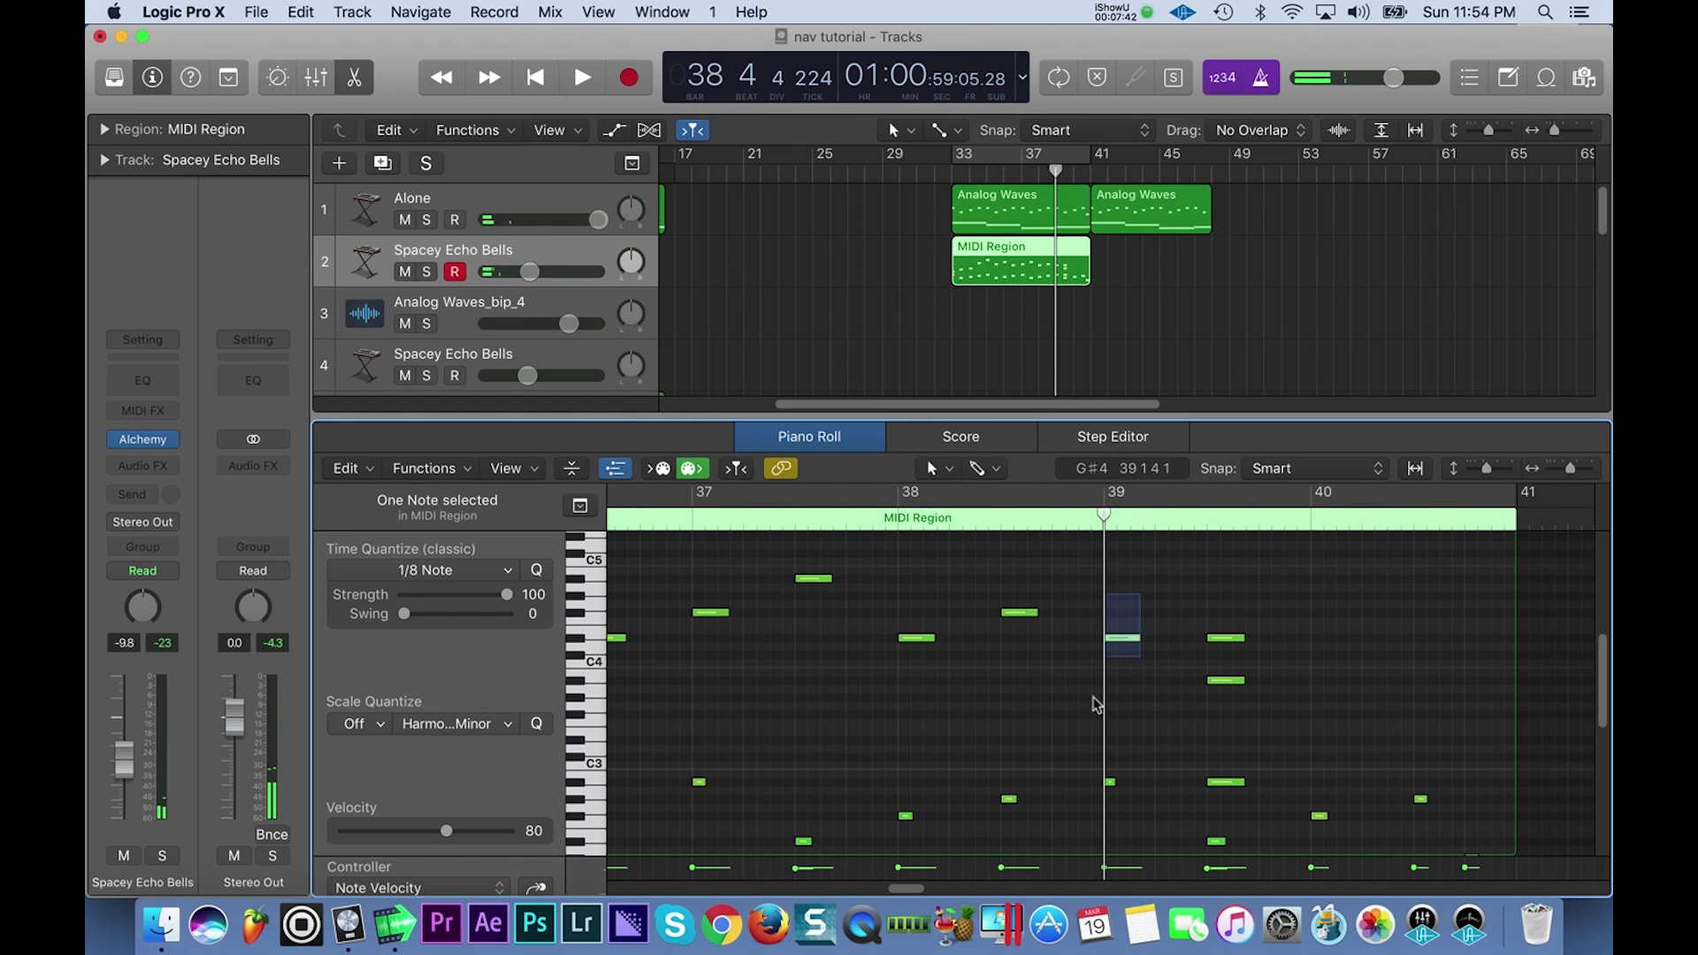
left_click_drag(1121, 637, 1123, 672)
key("space")
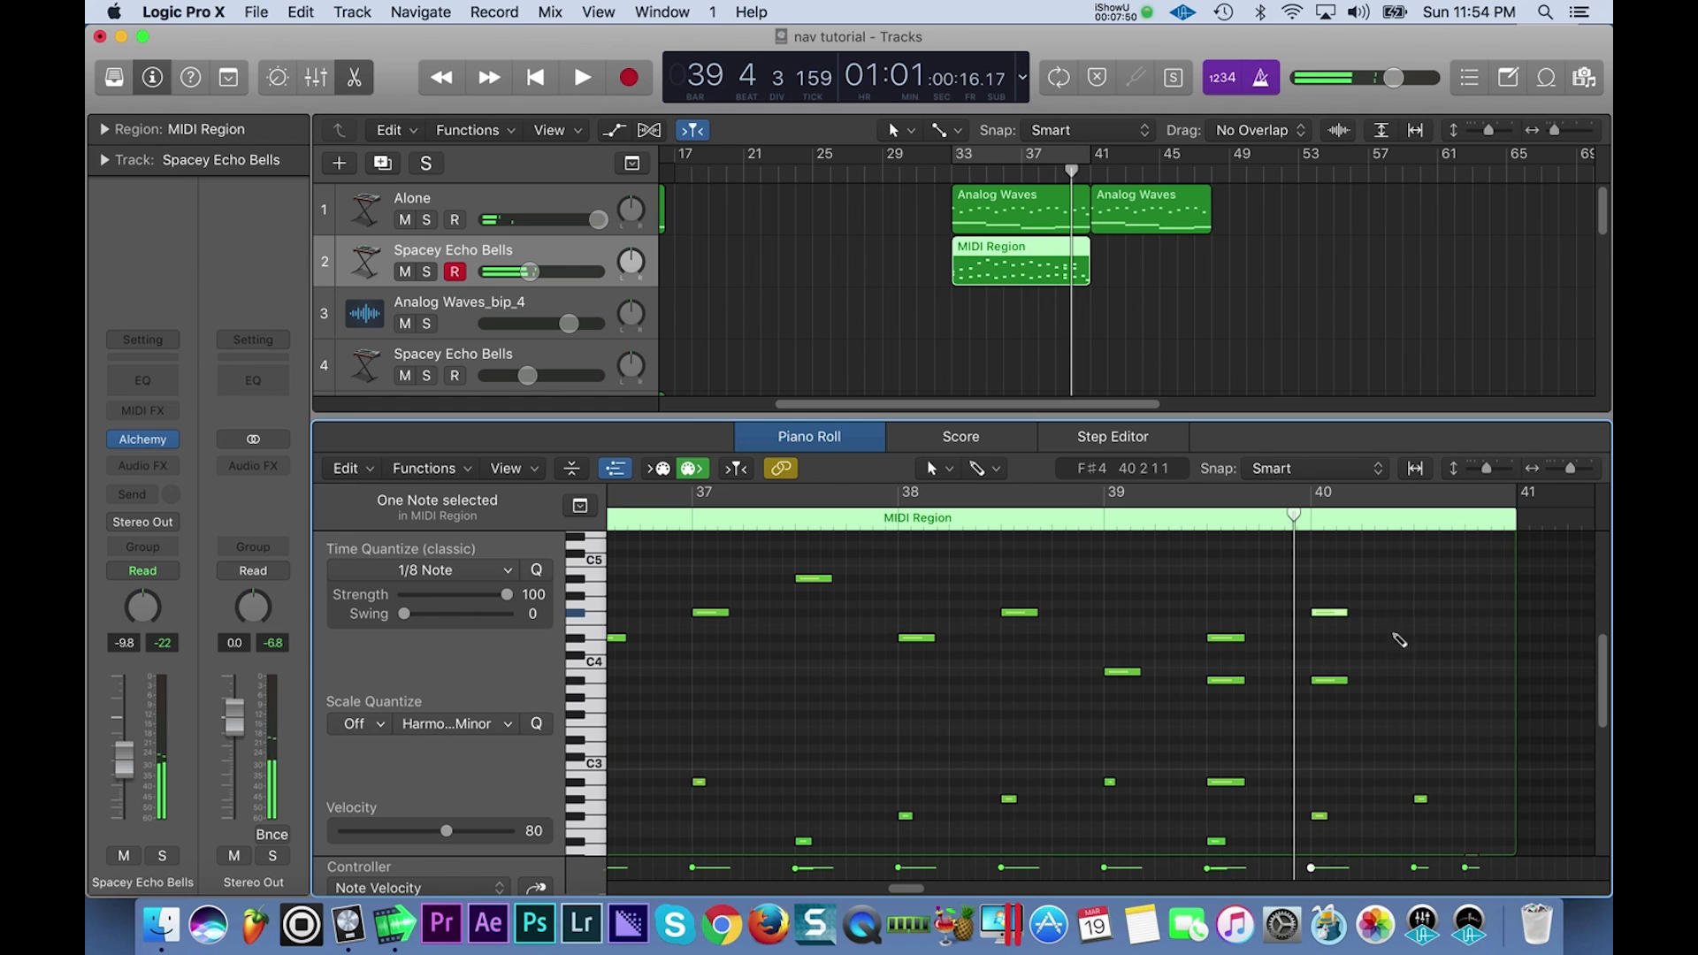
Add A#3 and A#4 notes at bar 40 beat 3, plus D#4 and D#3 at bar 40 beat 4.
left_click(1413, 681)
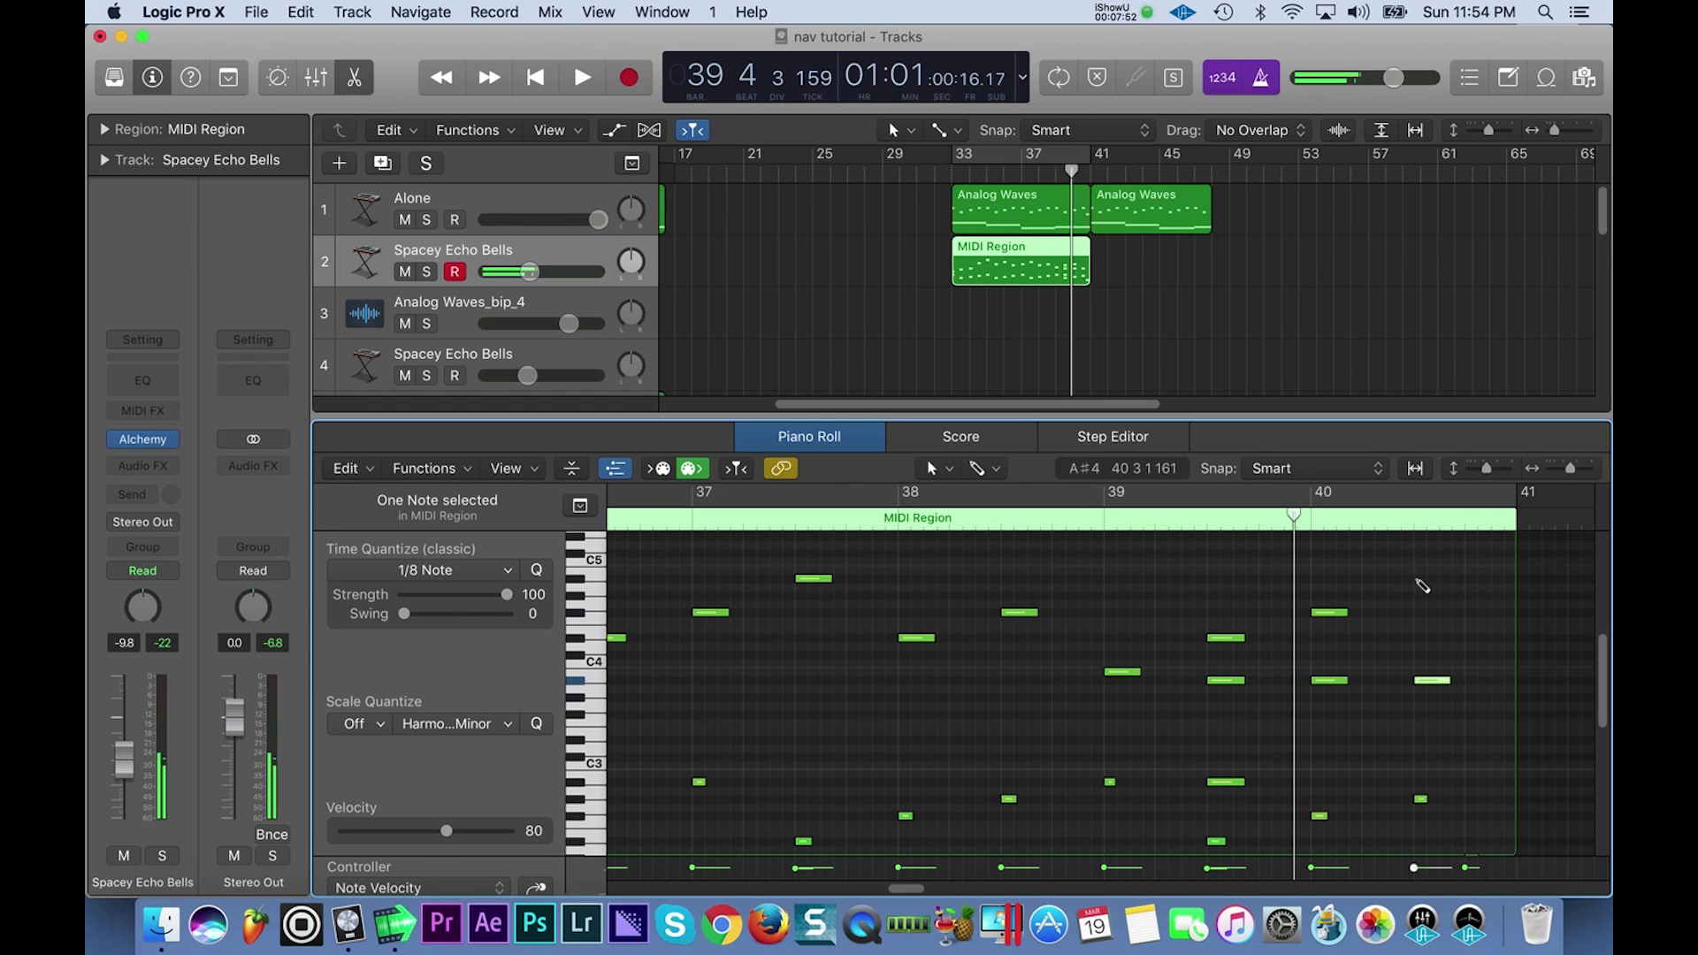
left_click(1465, 614)
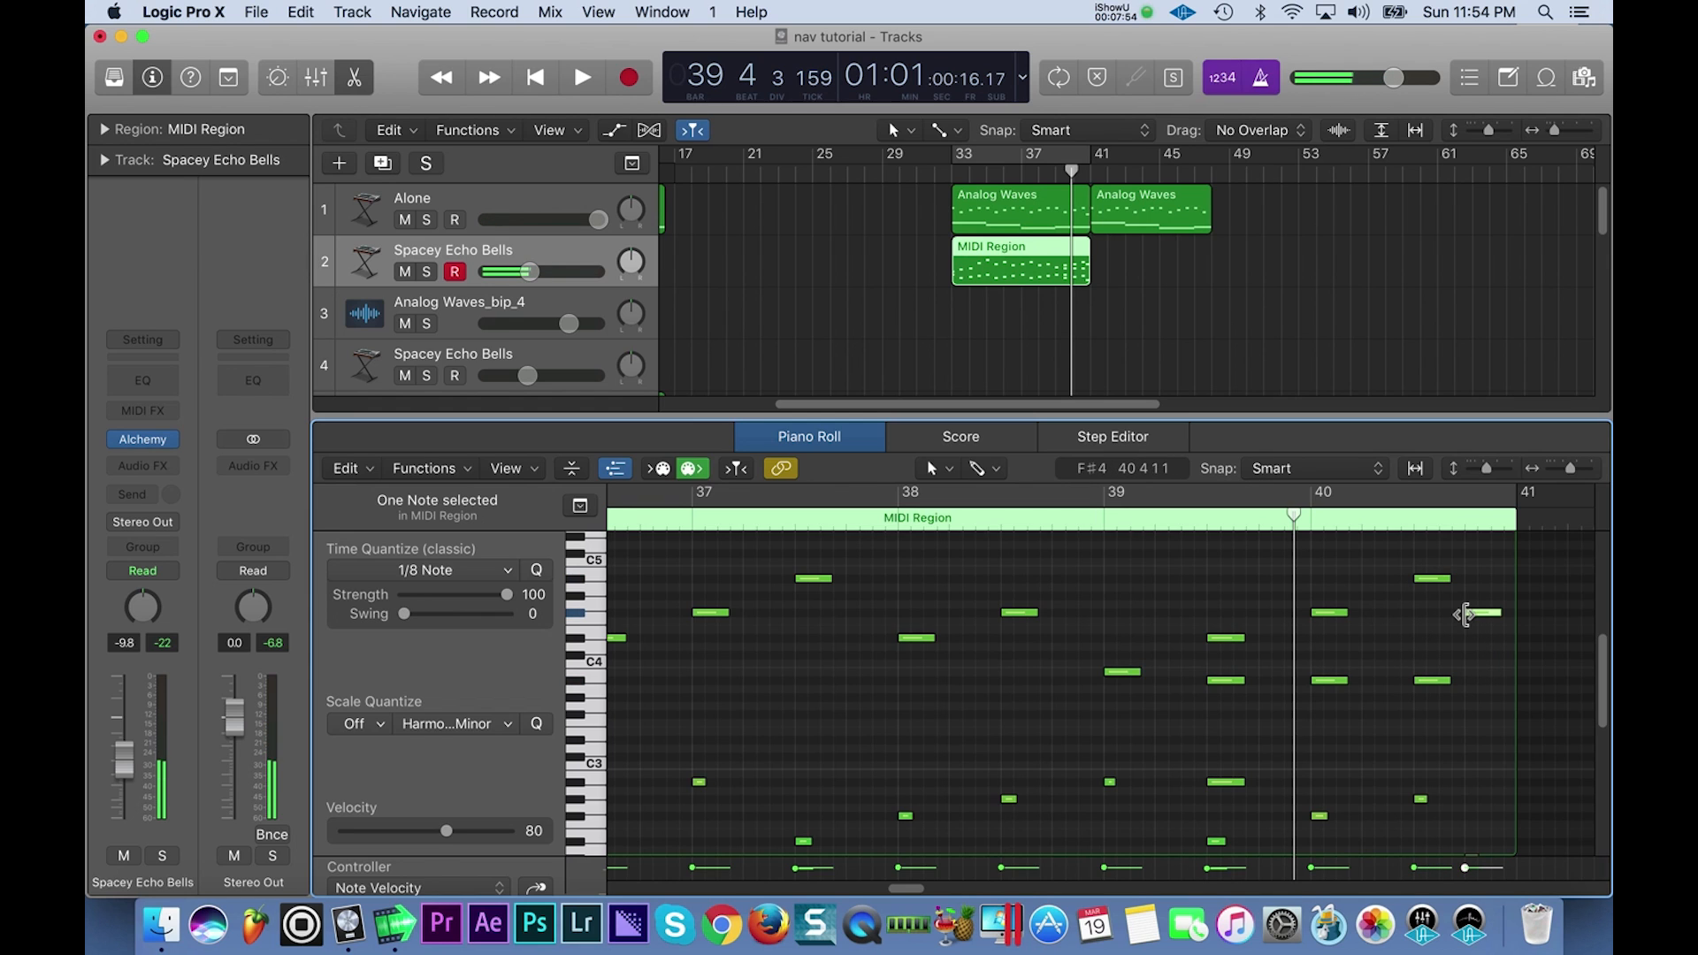
key("super+z")
left_click(1467, 638)
scroll(1474, 697, "down", 5)
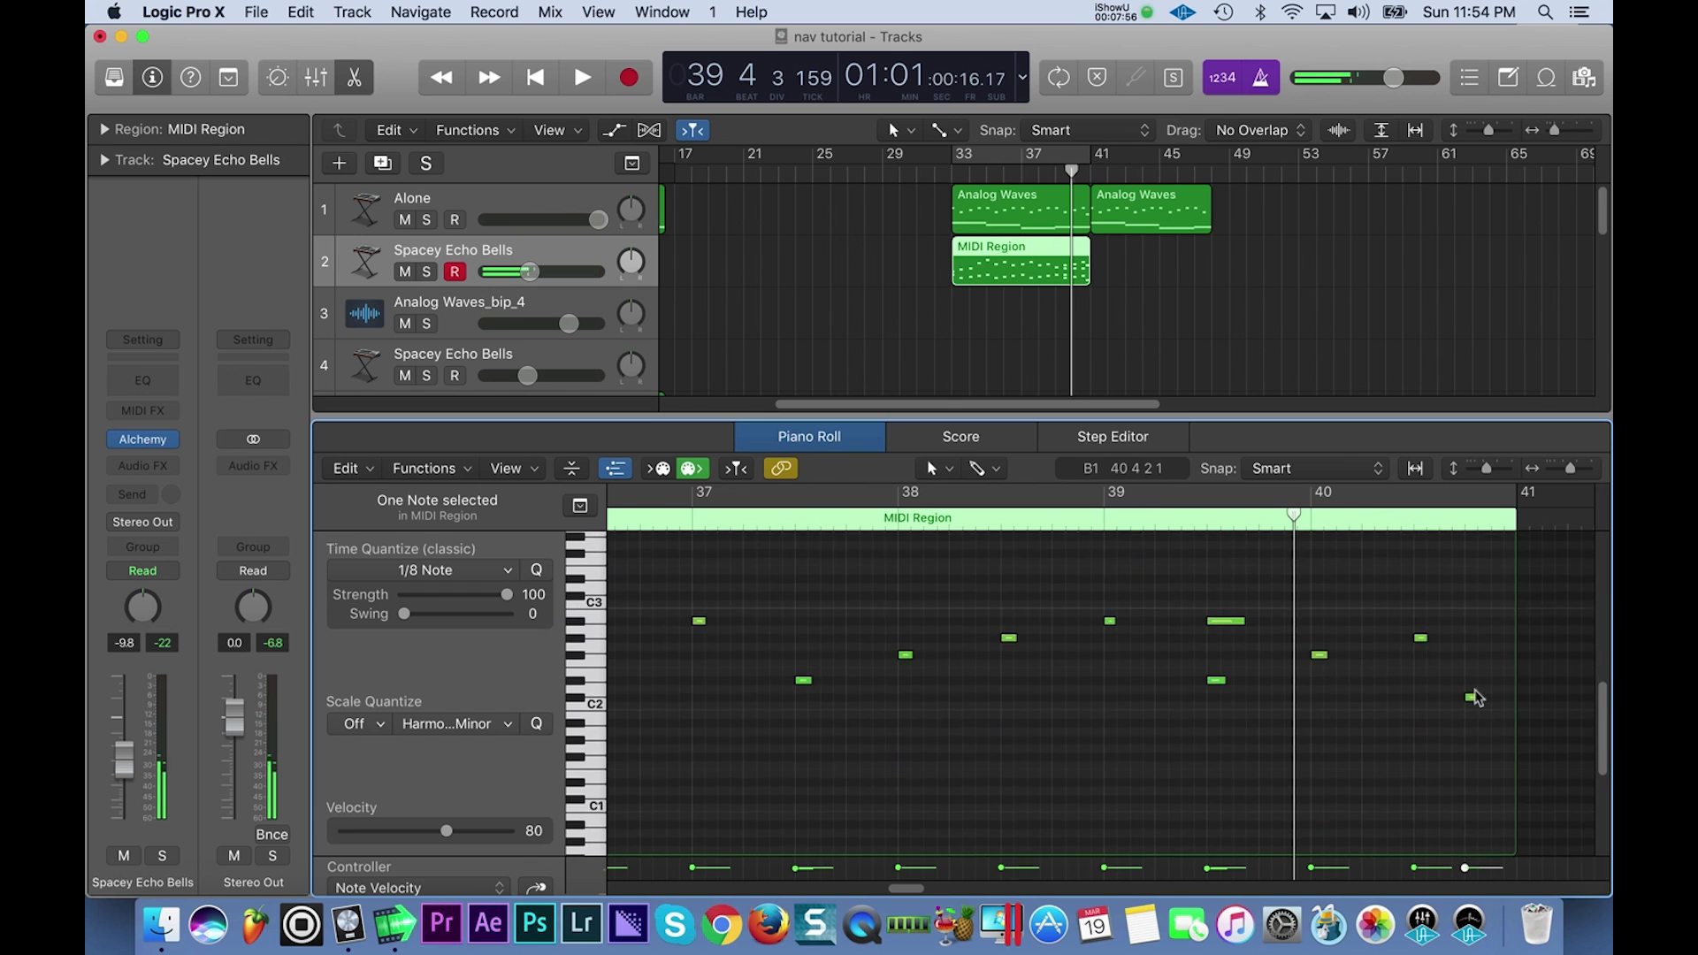
scroll(1479, 698, "up", 3)
left_click(1472, 668)
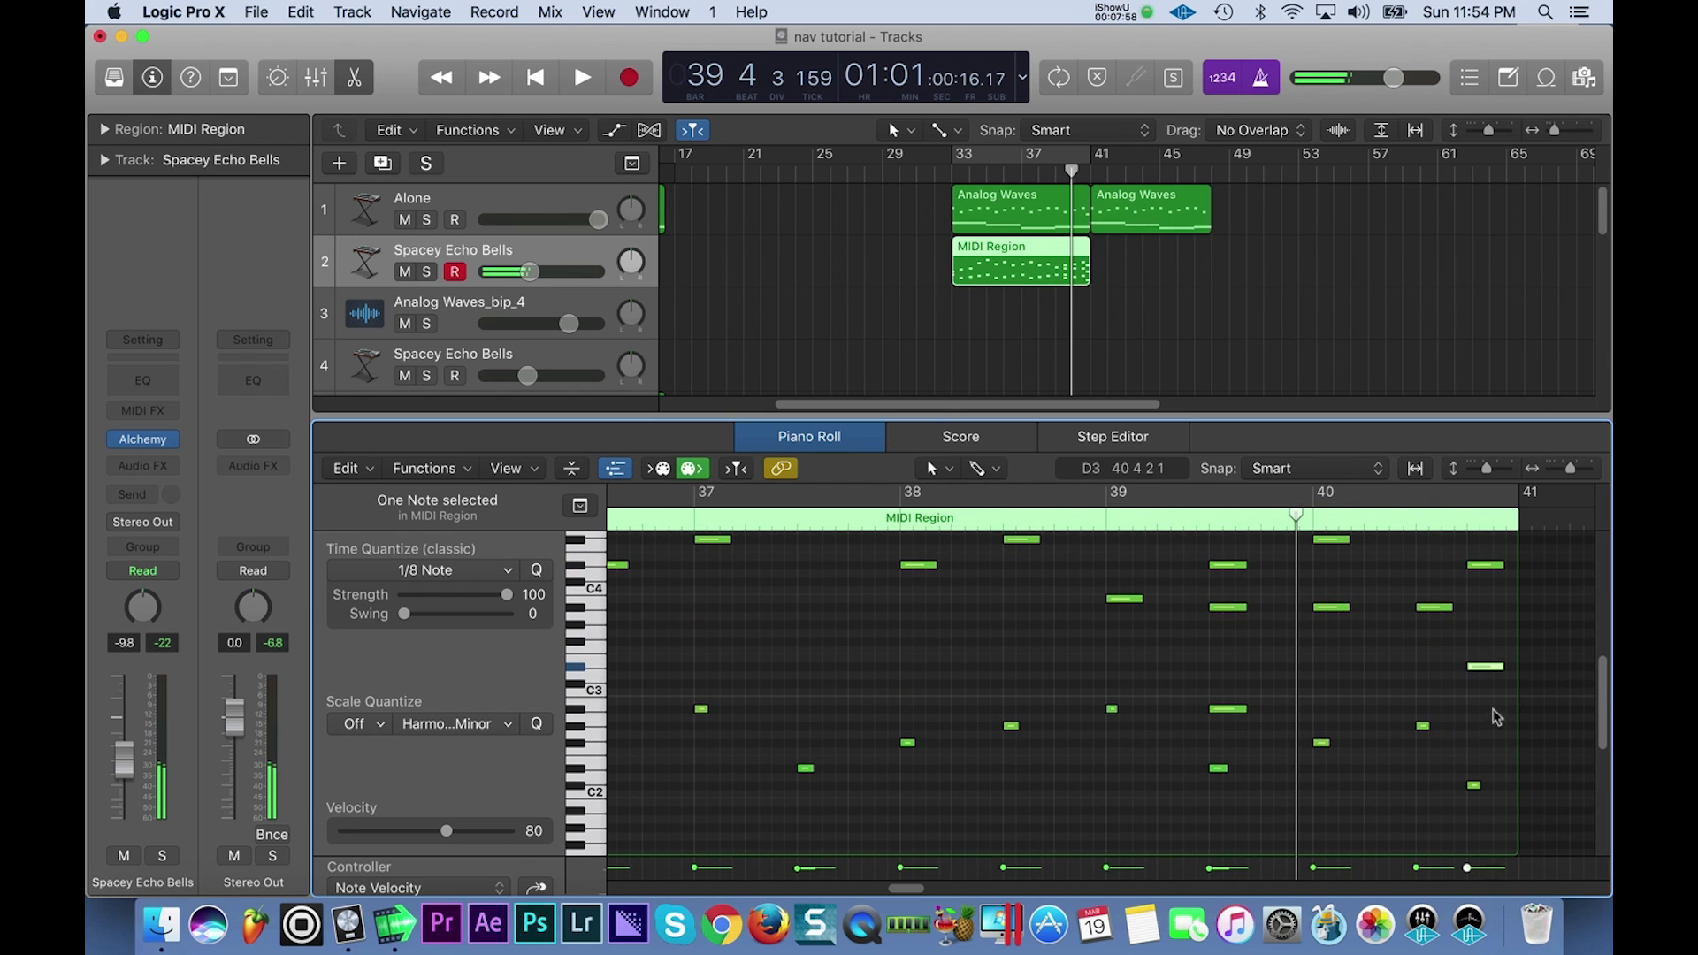
Play the melody and loop the Spacey Echo Bells region to the end of the Analog Waves regions at bar 48.
key("space")
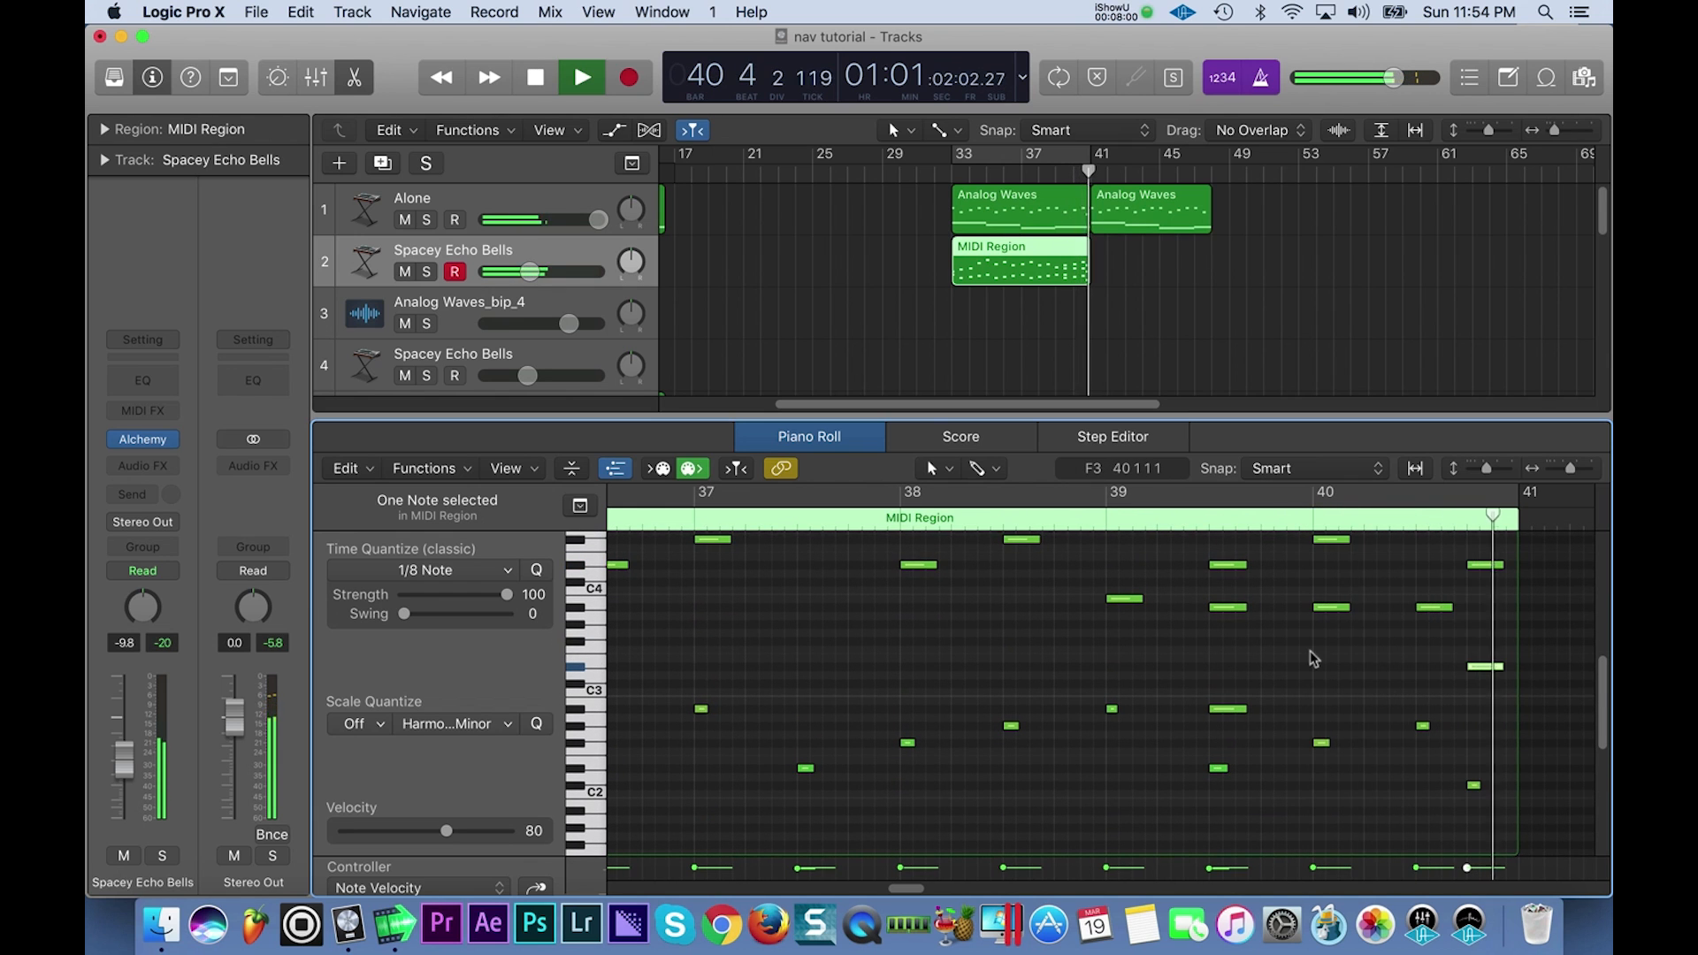
left_click(1100, 248)
left_click_drag(1096, 248, 1214, 257)
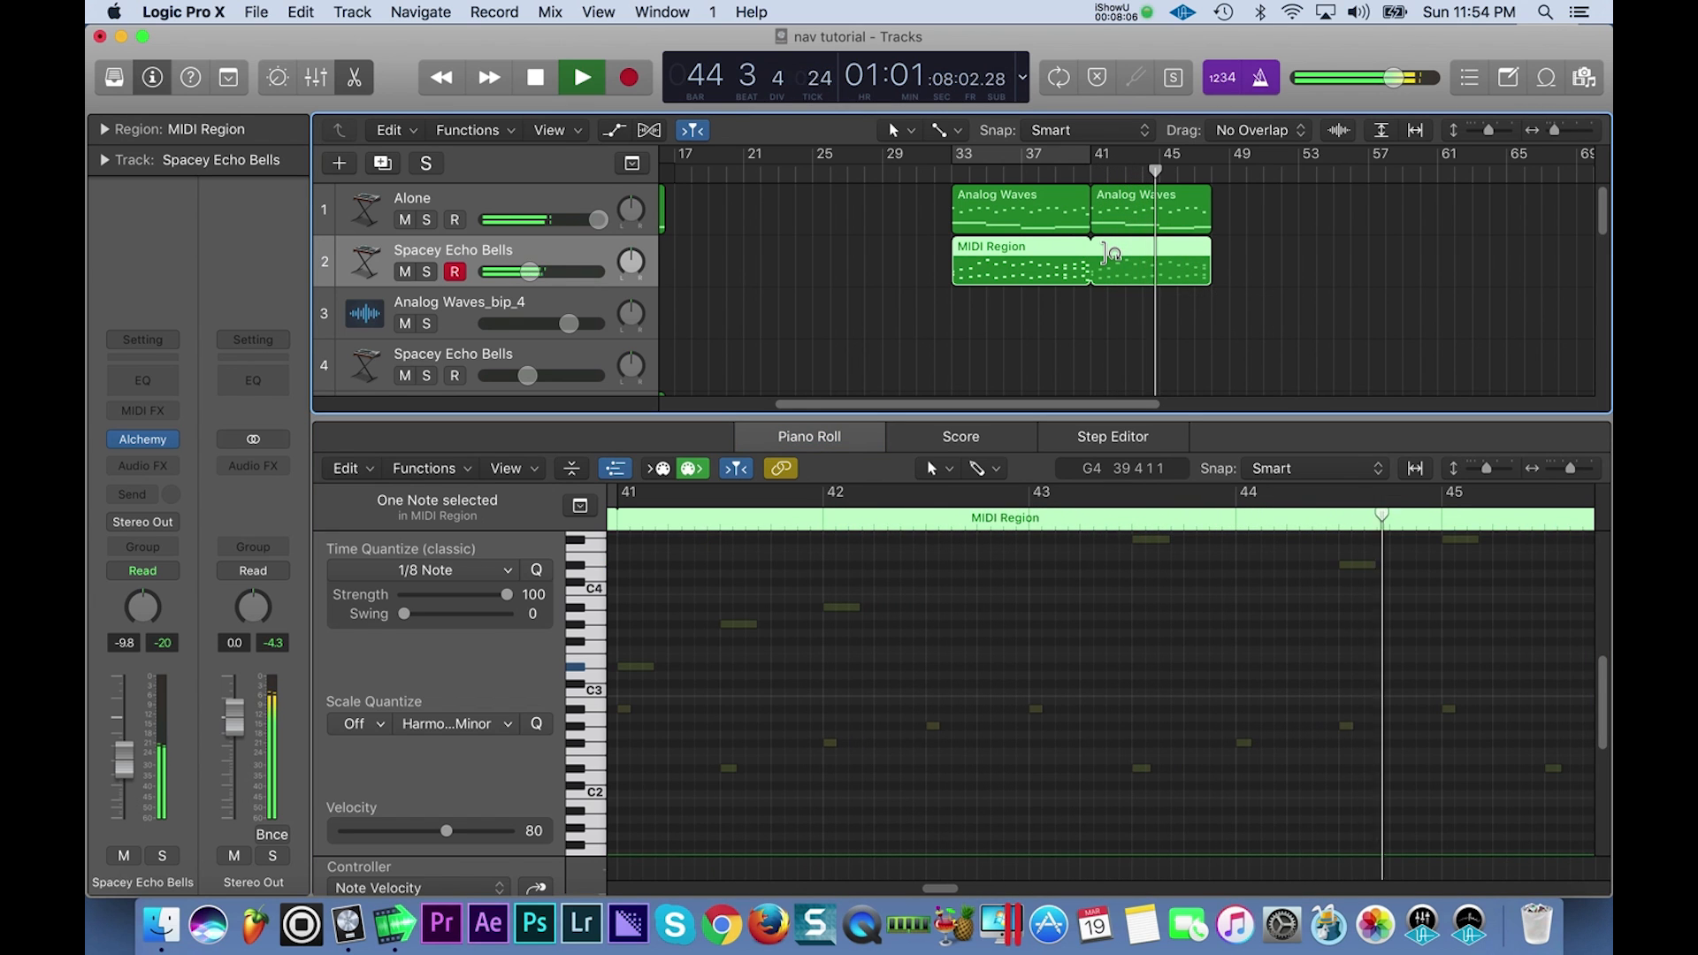
Shorten the snares and #default regions that start at bar 41 so both end at bar 45.
scroll(1111, 255, "down", 7)
scroll(1109, 259, "down", 5)
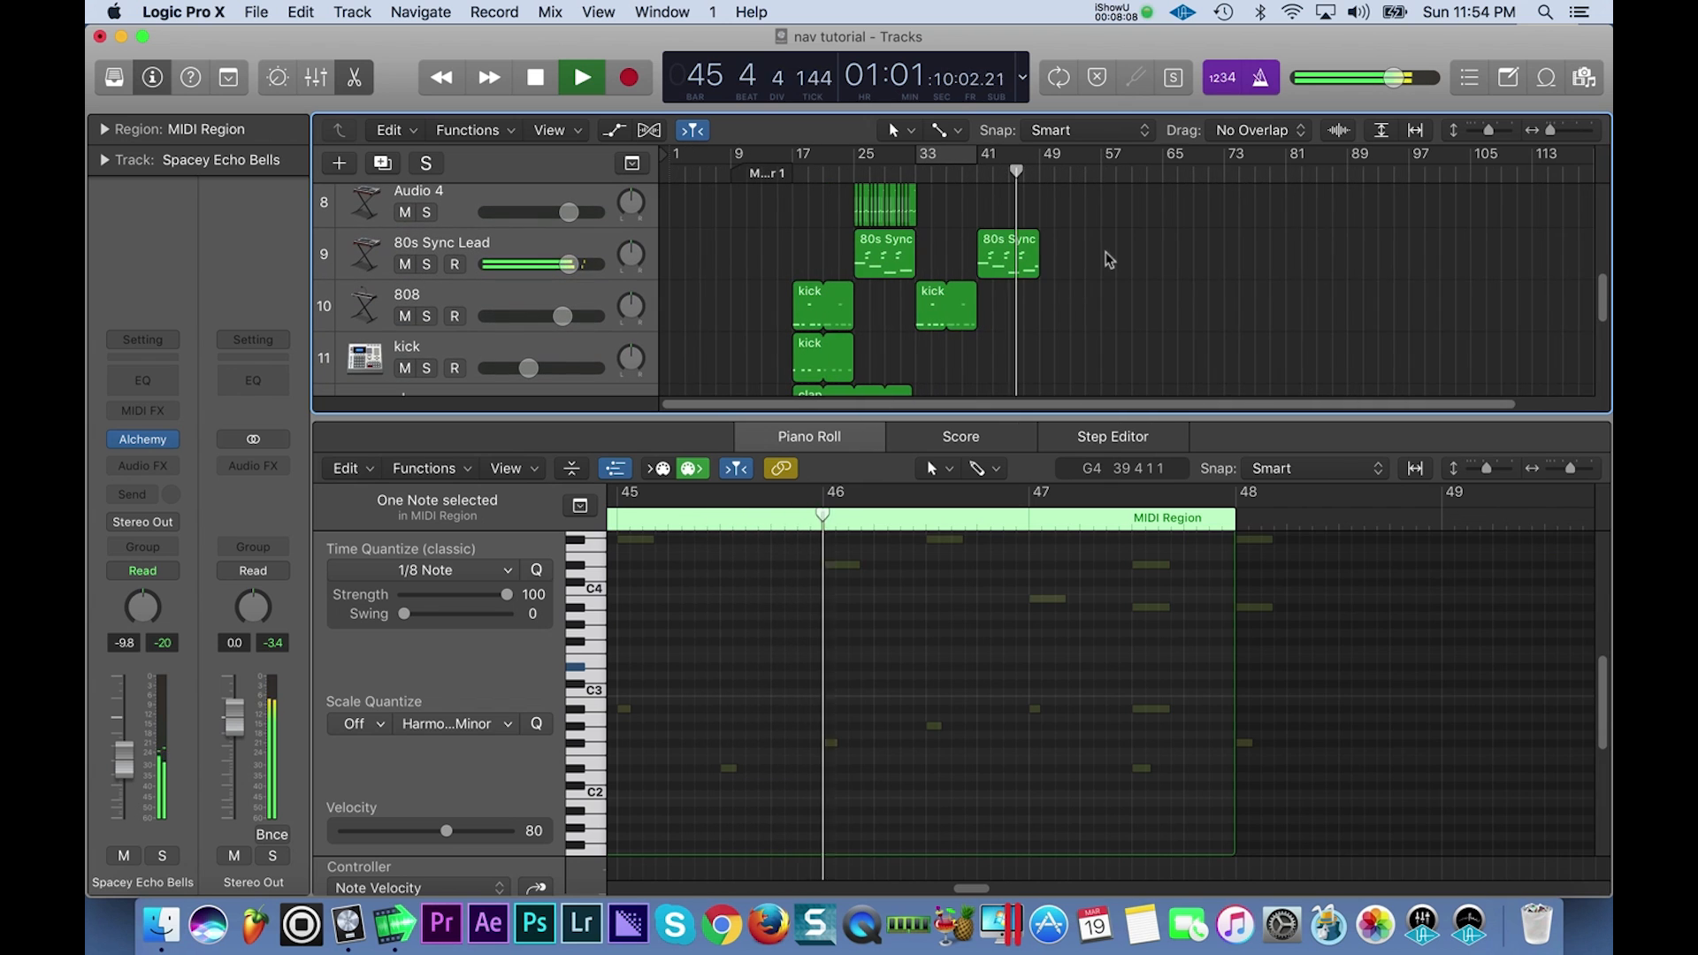
scroll(1109, 260, "up", 8)
scroll(1109, 259, "down", 5)
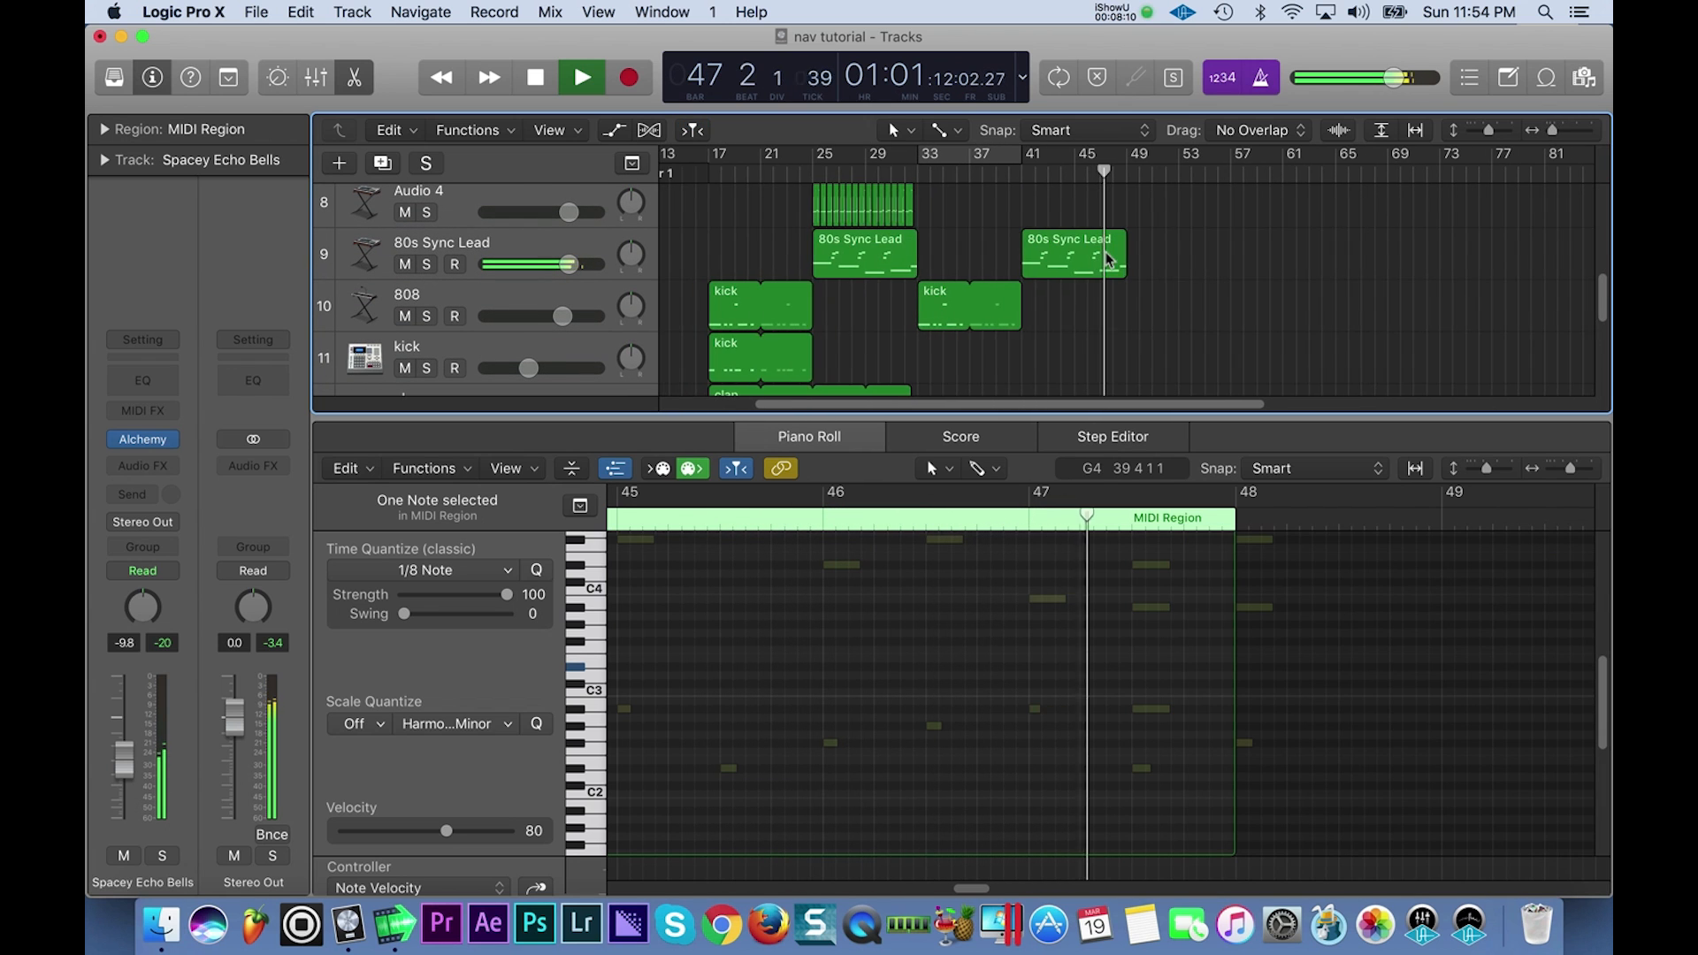
scroll(1111, 258, "down", 3)
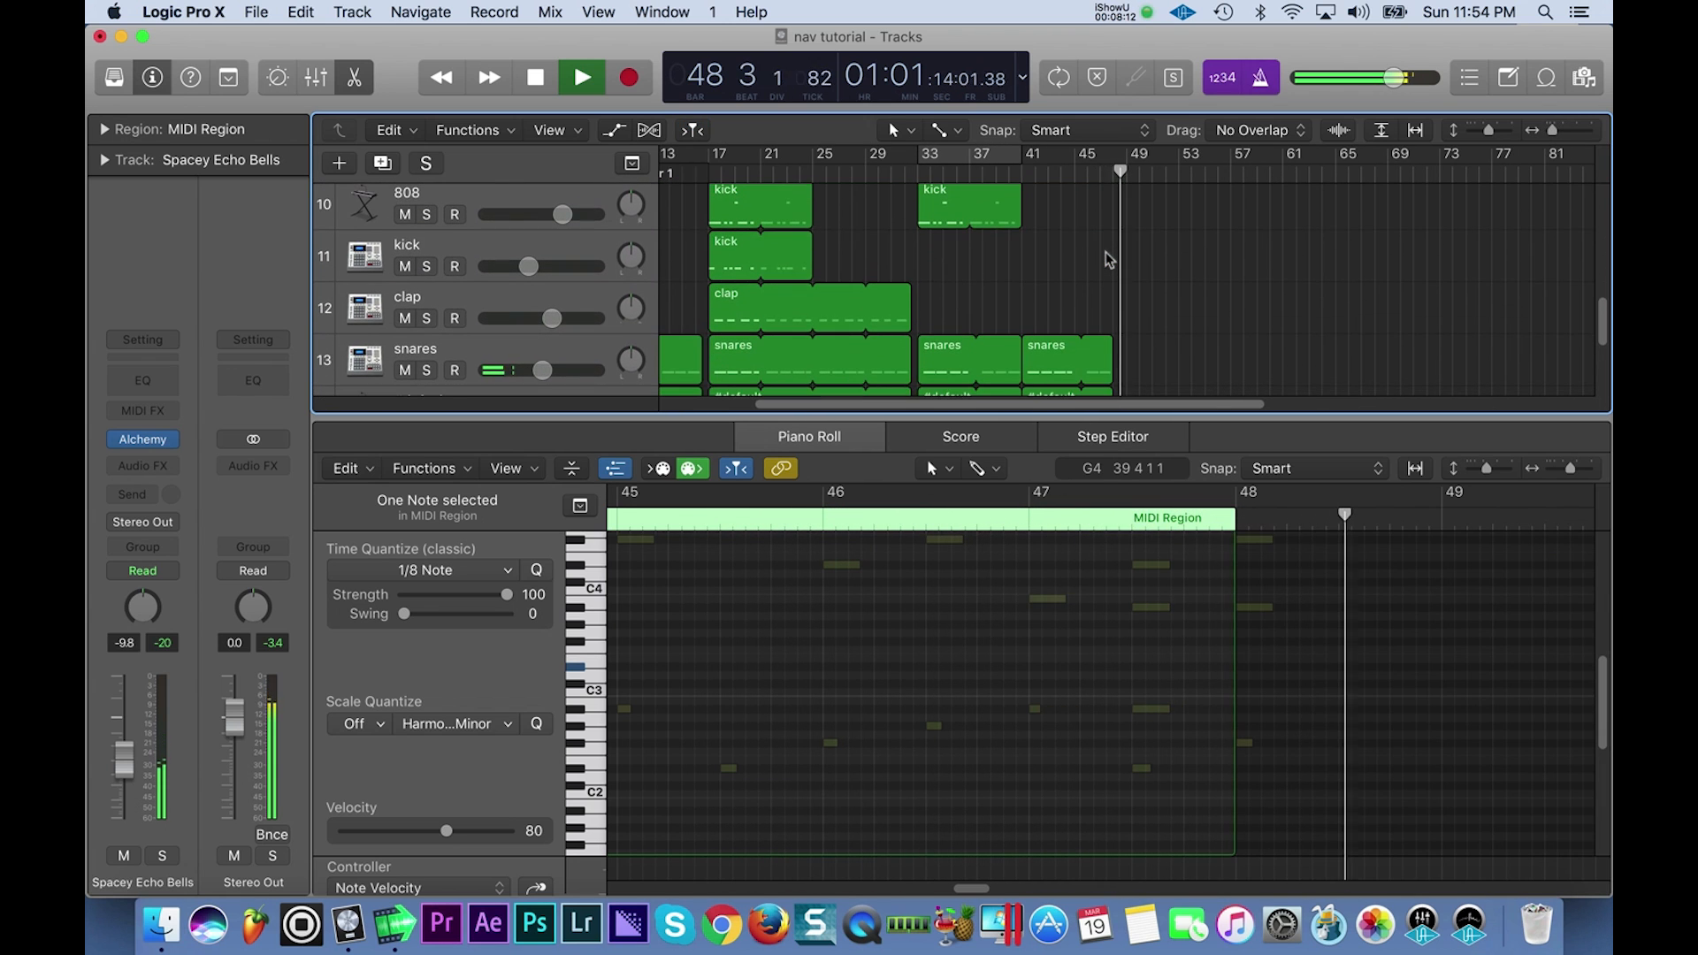
key("space")
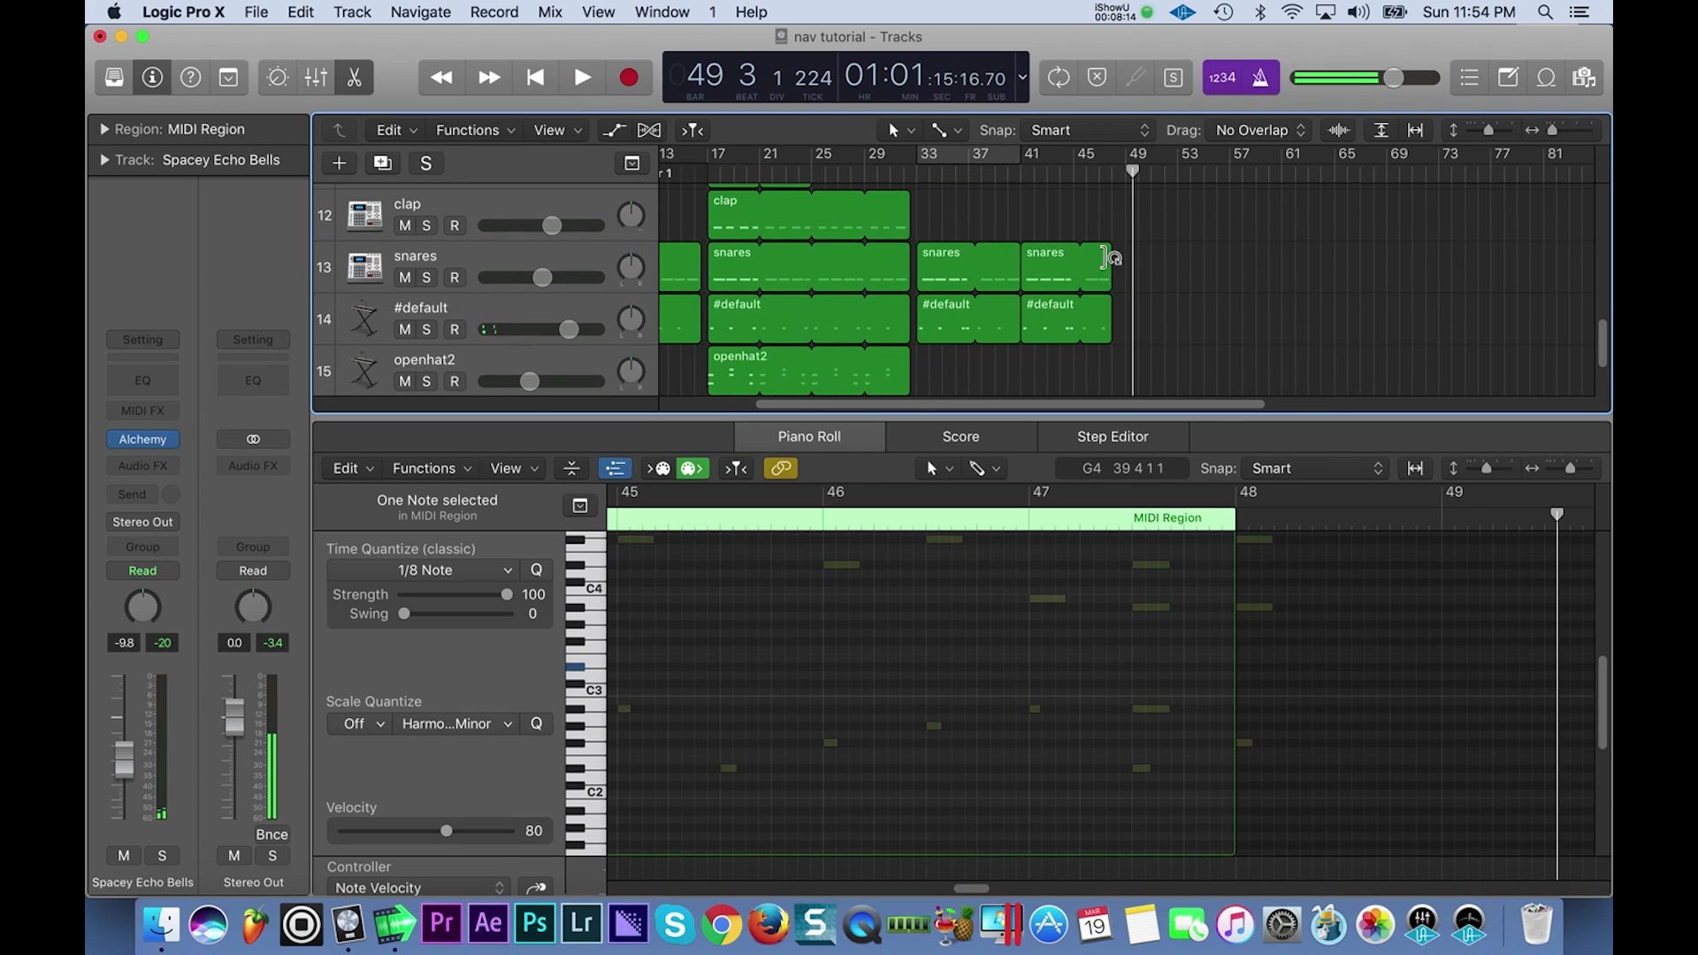
left_click_drag(1109, 248, 1073, 248)
left_click_drag(1113, 309, 1073, 311)
scroll(1072, 314, "up", 3)
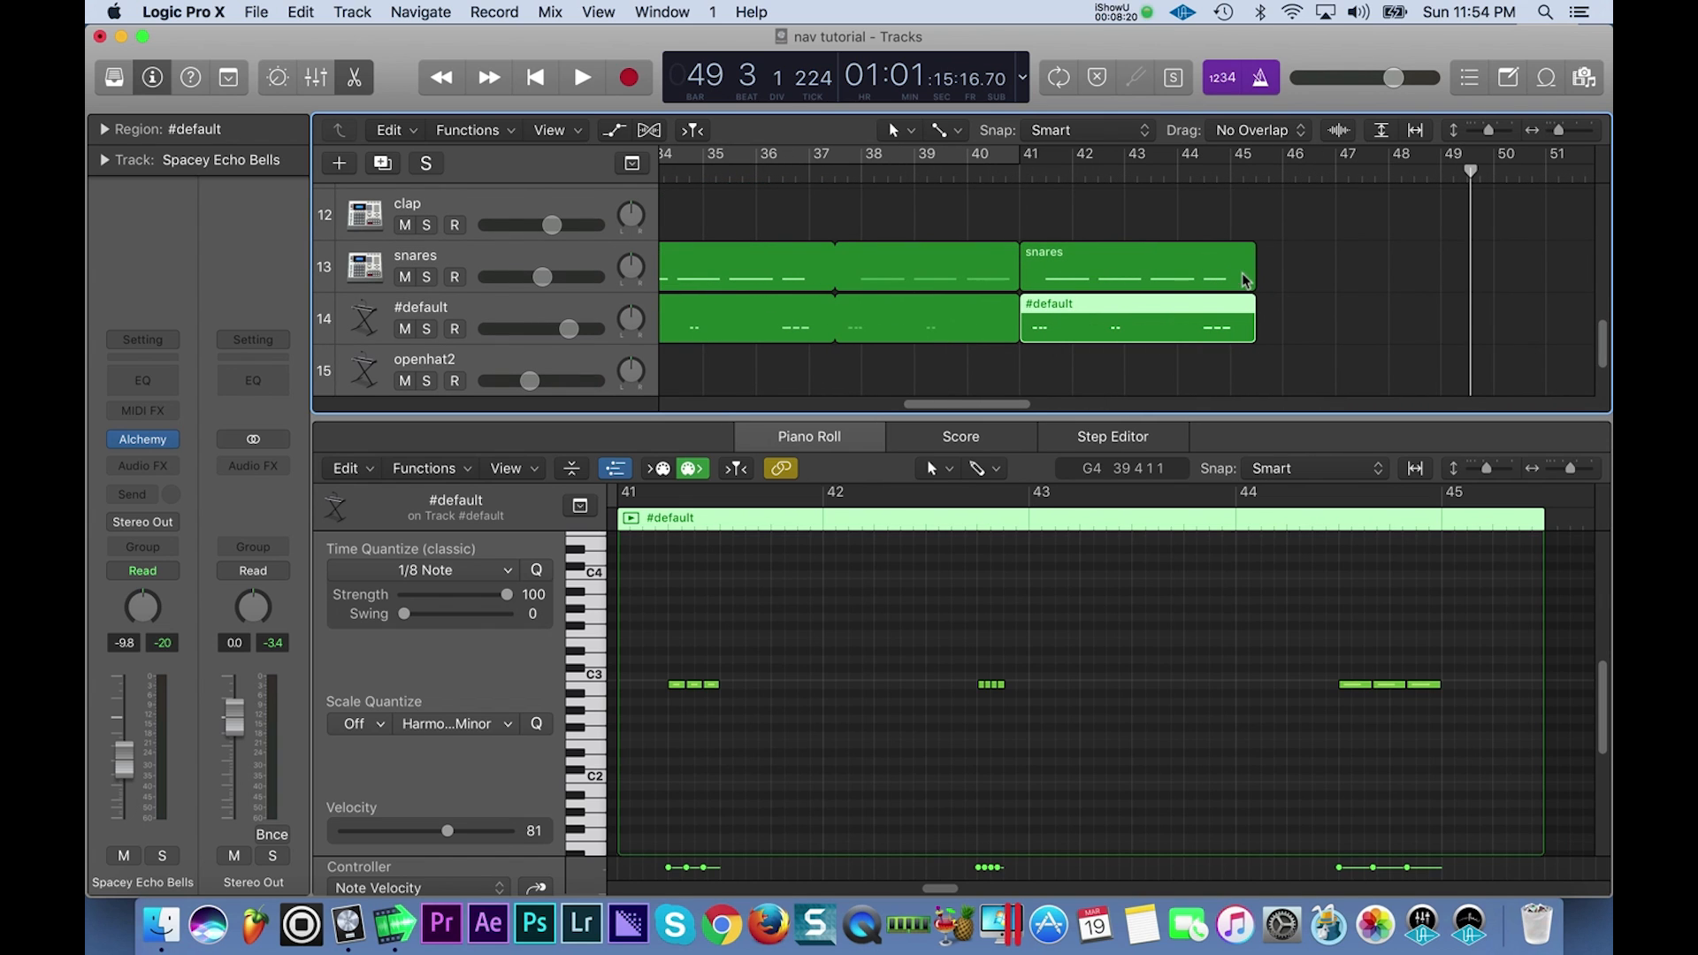
left_click(1252, 278)
left_click_drag(1253, 277, 1132, 329)
scroll(1236, 313, "down", 3)
left_click(1183, 274)
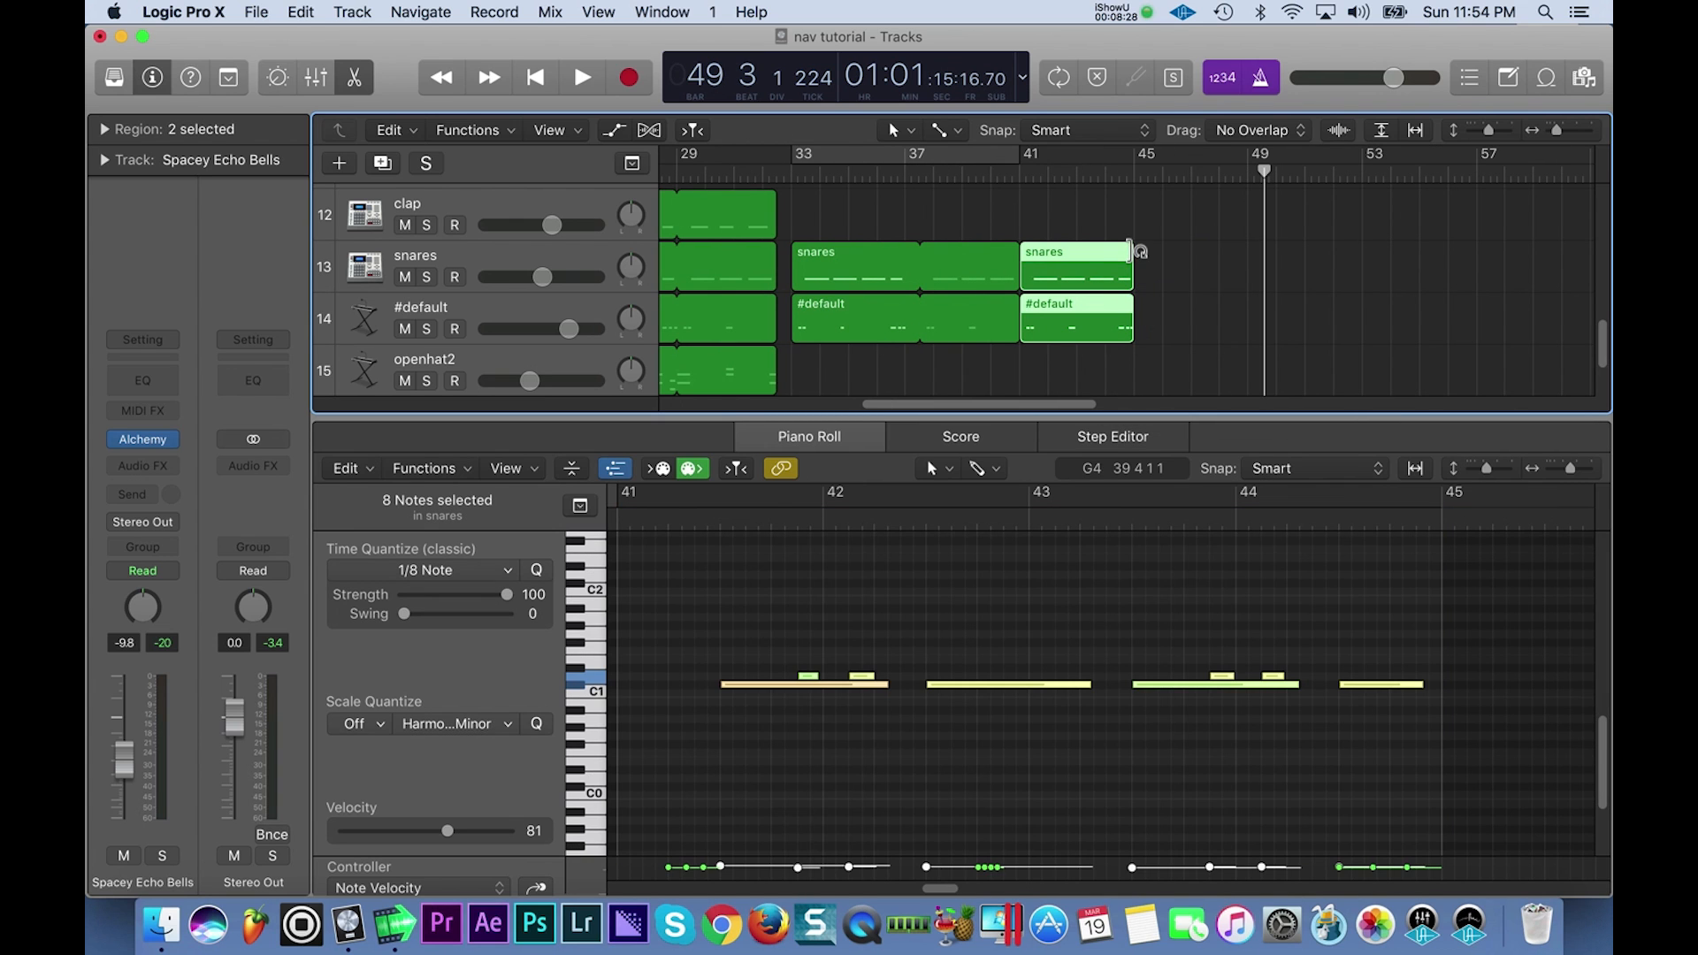
Replace the snares and #default regions at bar 33 with the shortened bar 41 pair, looped to bar 49, and play from bar 33.
left_click_drag(986, 221, 873, 334)
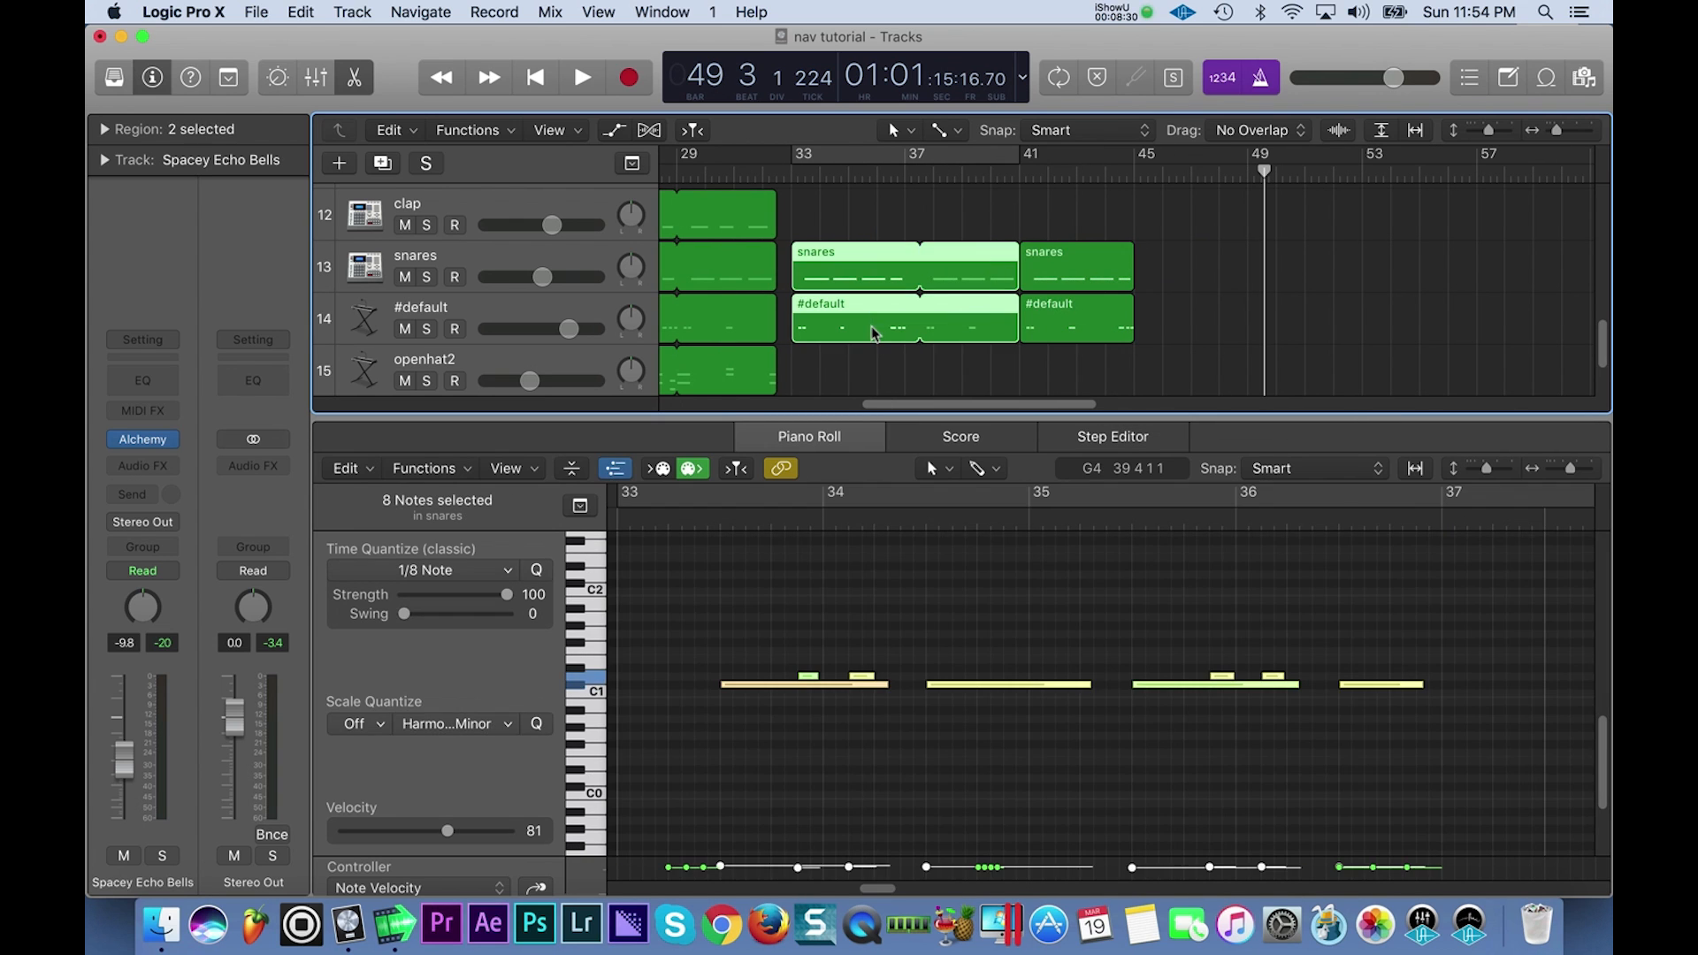
key("Delete")
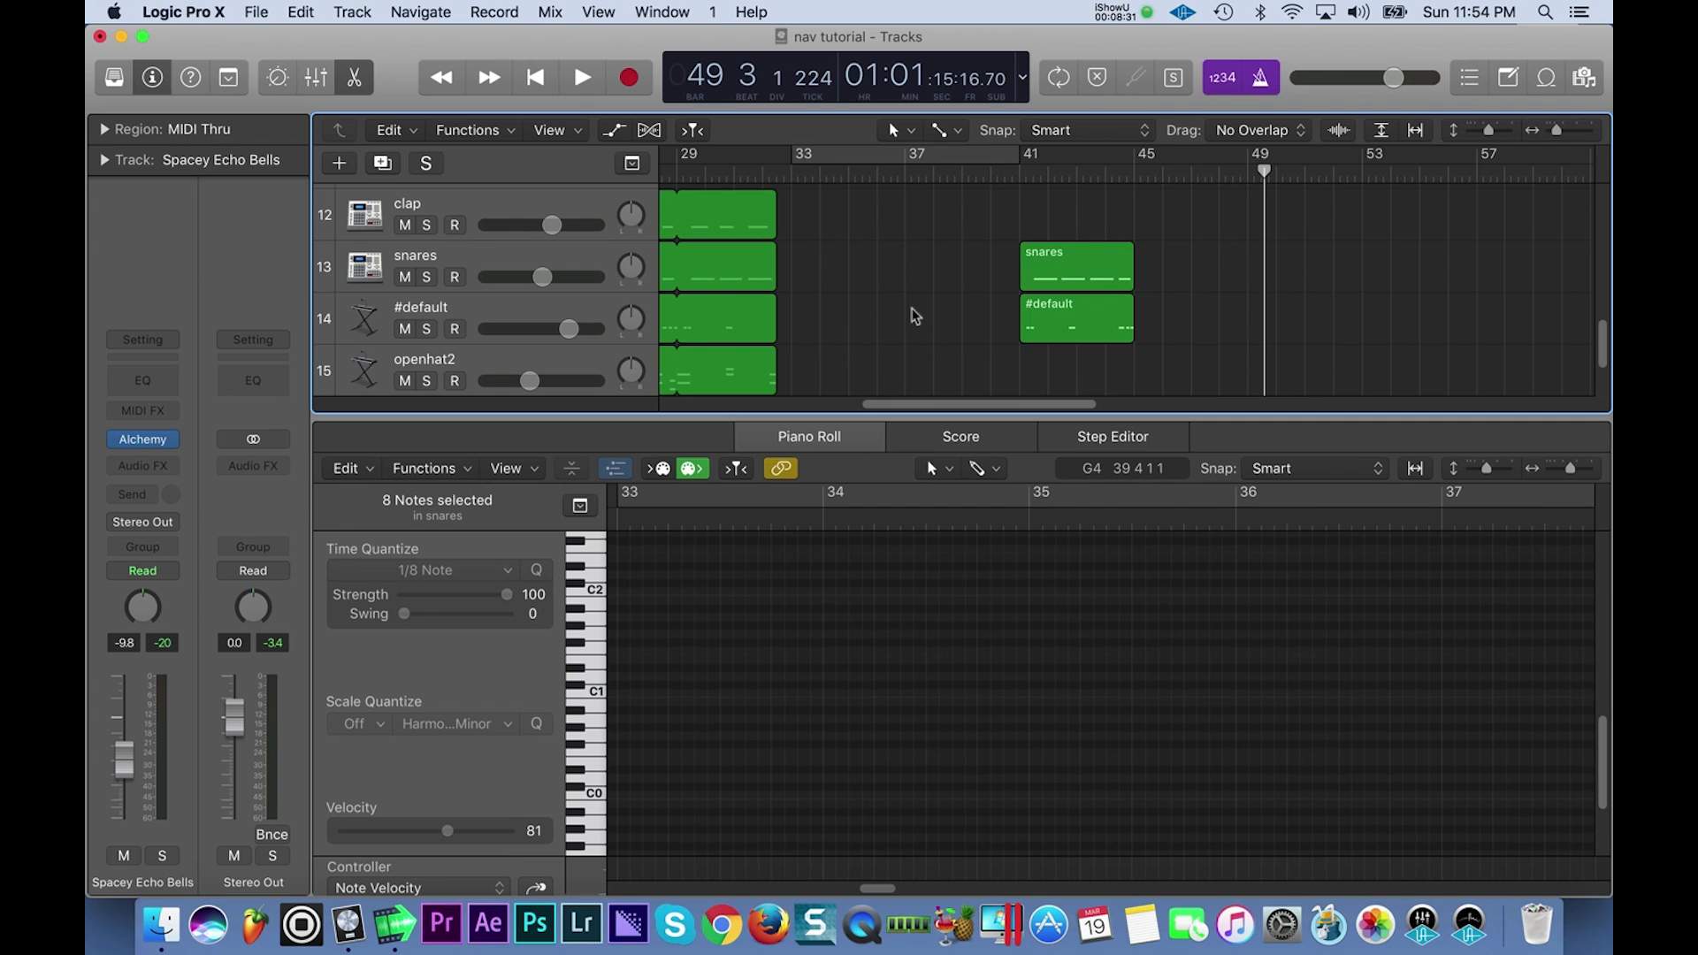
left_click(1131, 255)
left_click(1086, 328, "shift")
left_click_drag(1055, 259, 1247, 268)
key("space")
key("shift+space")
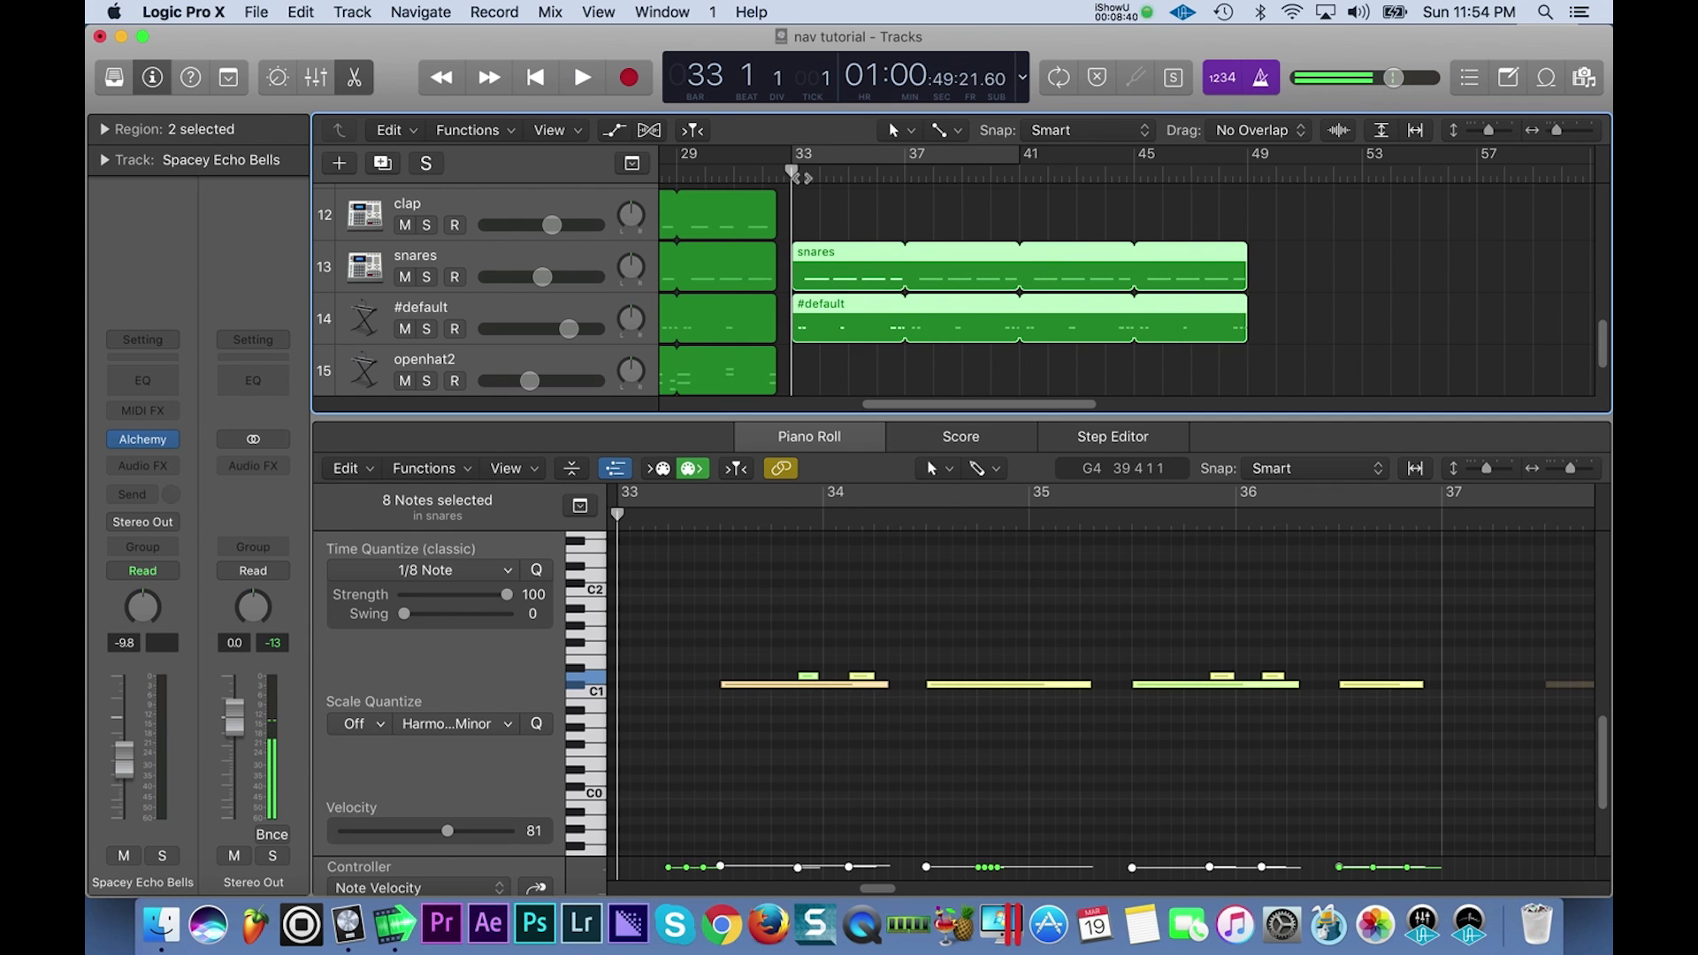
Copy the clap region from bar 17 to bar 41 on the clap track.
scroll(940, 226, "up", 4)
key("super+Left")
key("super+Left")
key("super+Left")
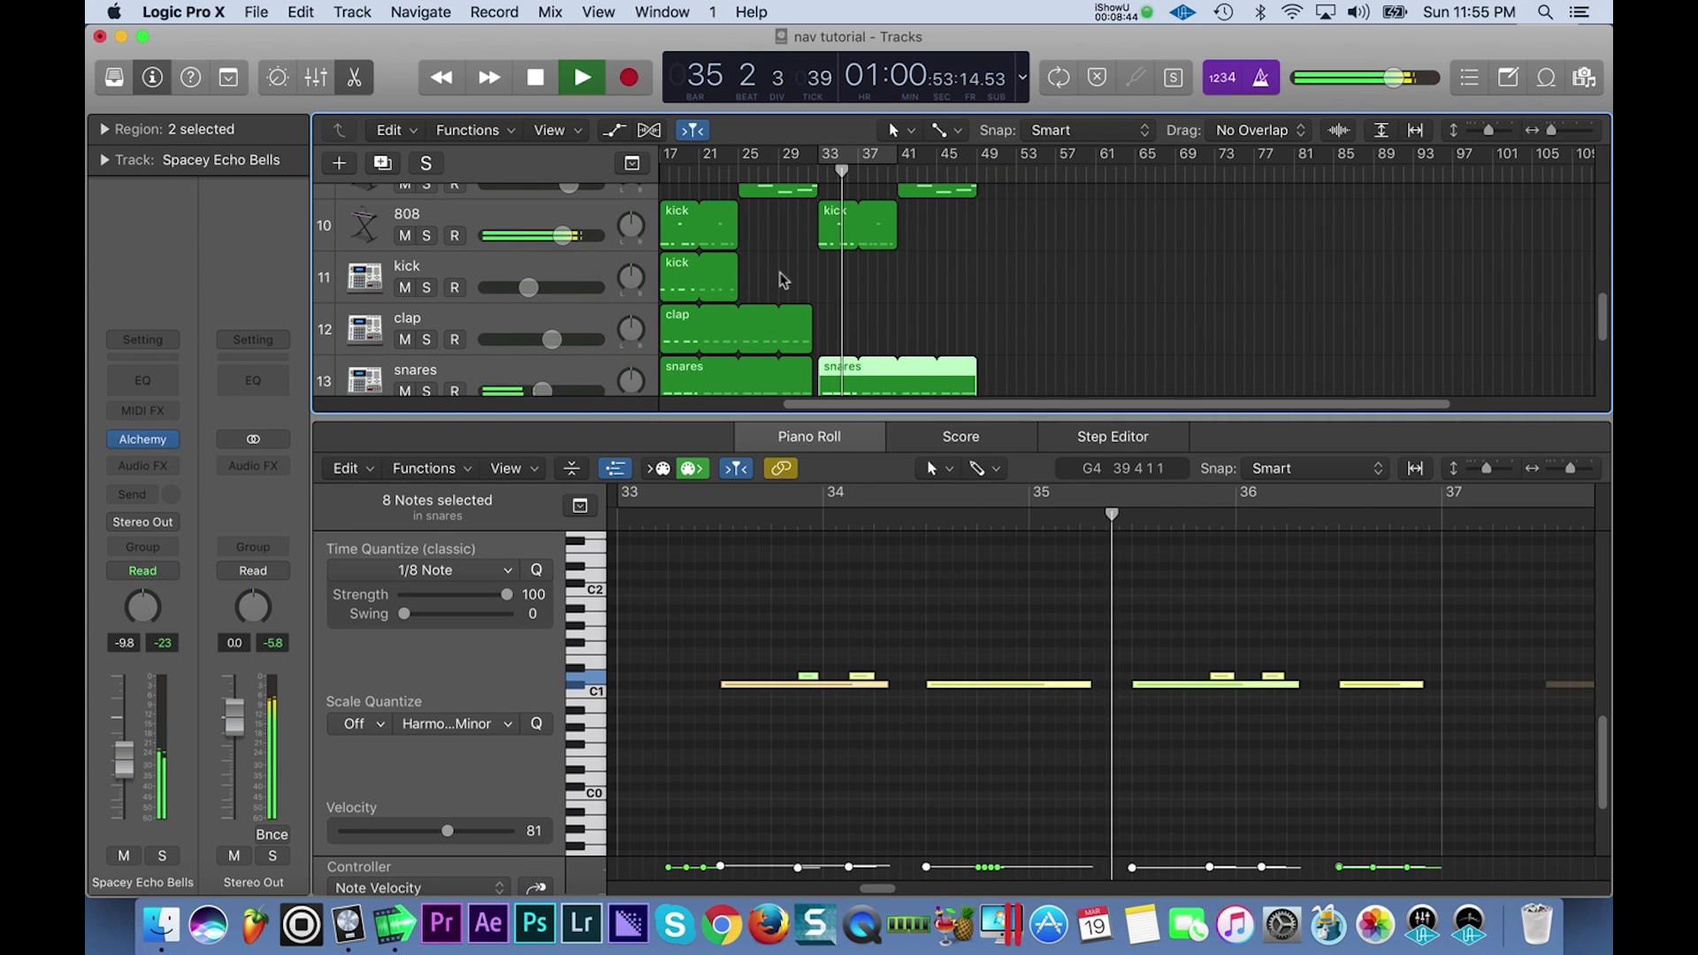
left_click(776, 334)
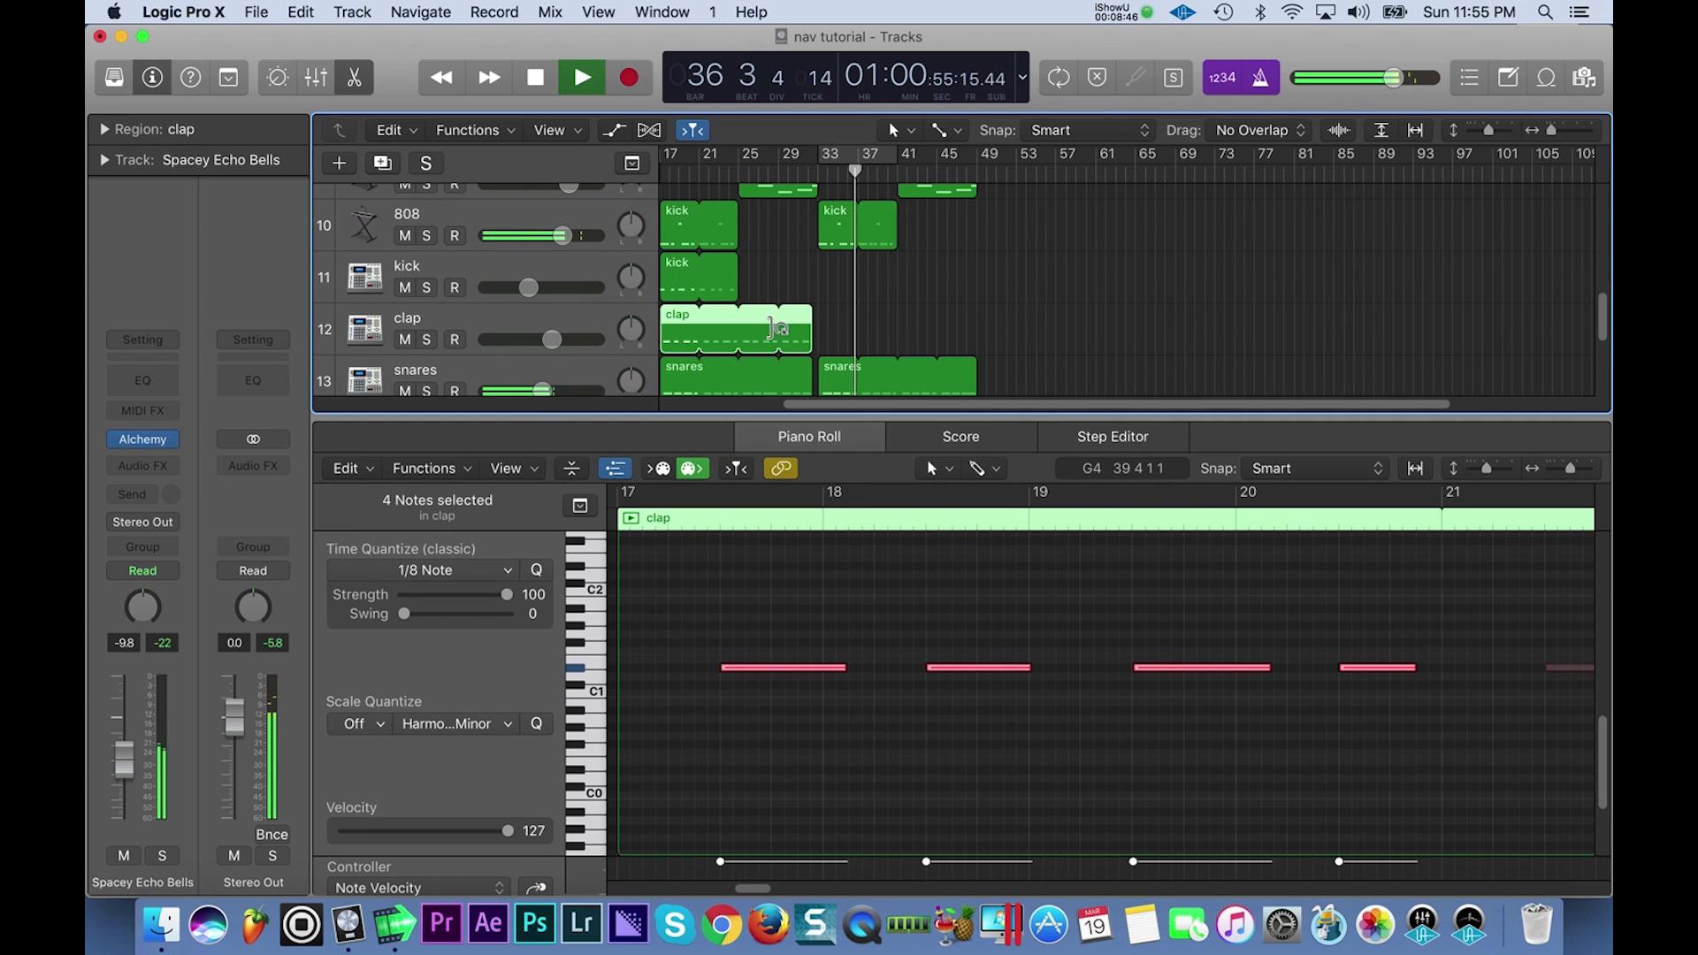
key("space")
left_click(899, 174)
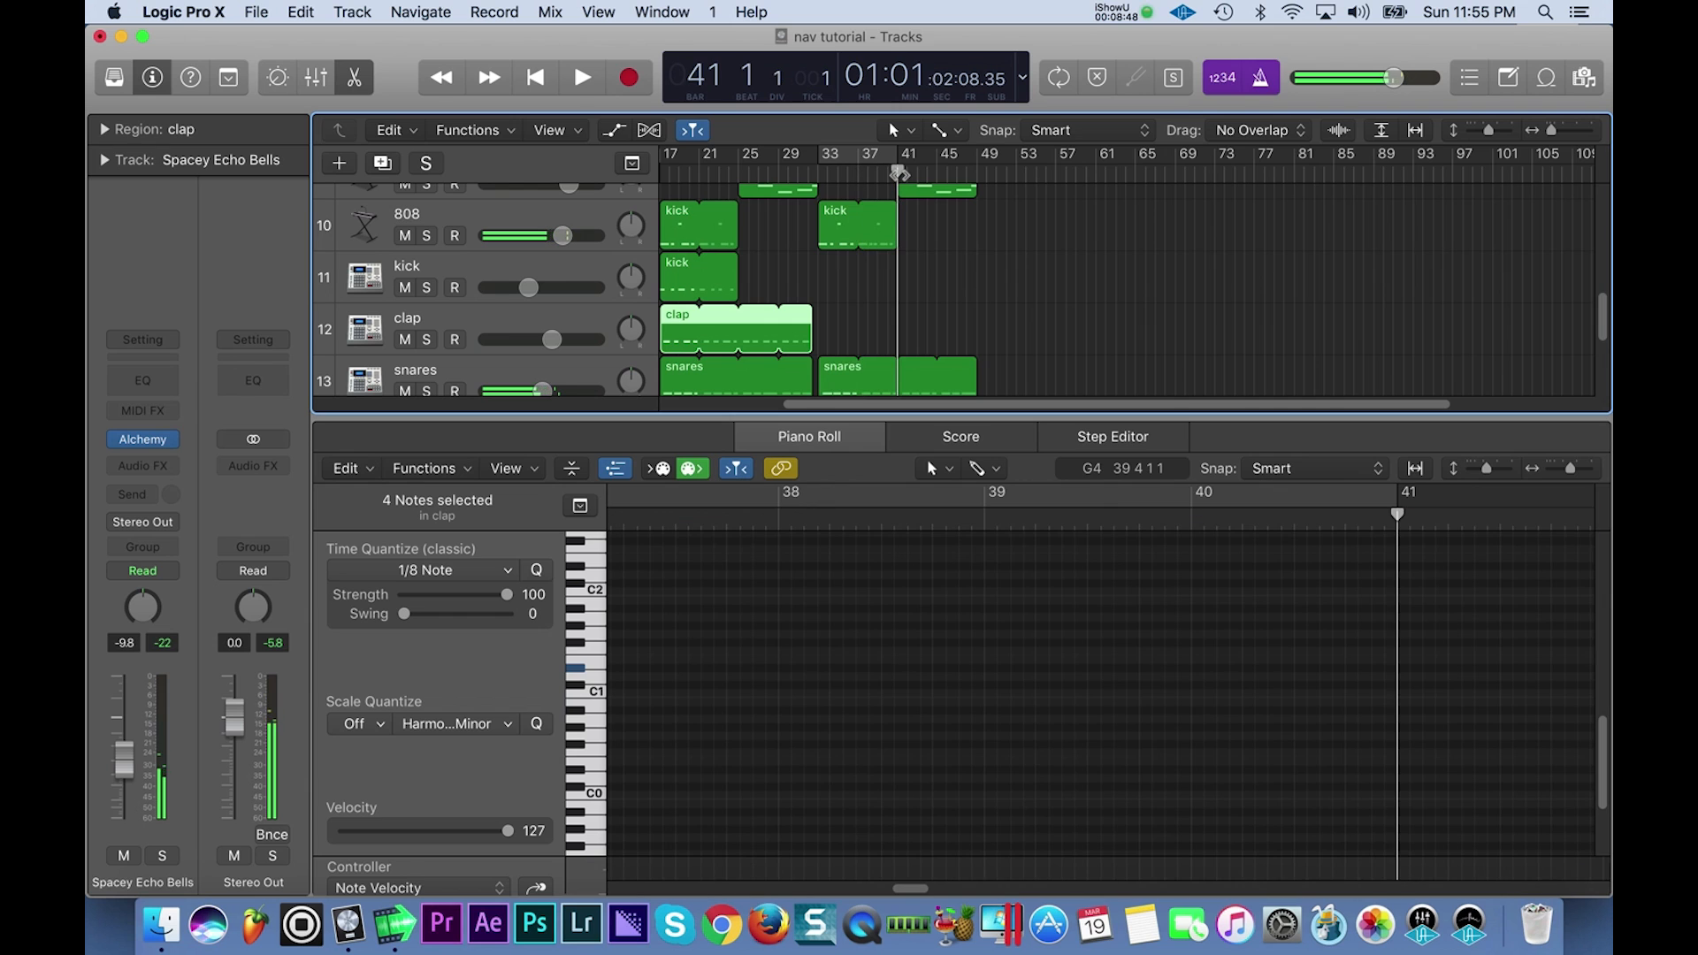
left_click(584, 321)
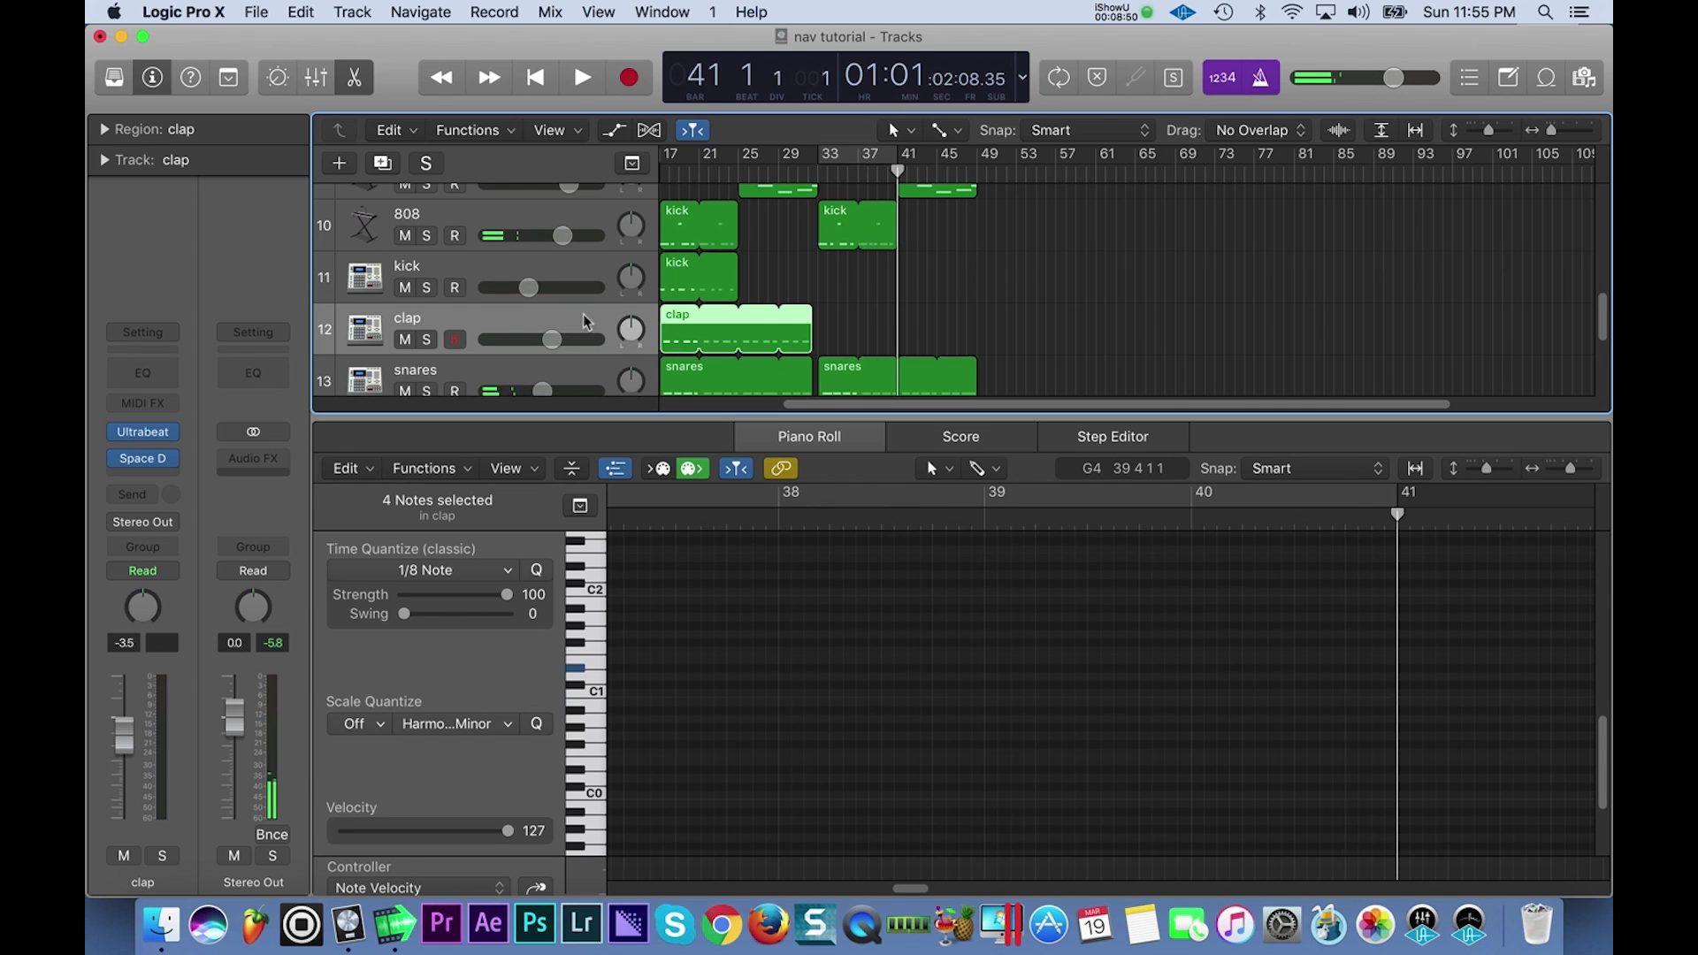
key("super+v")
Shorten the loop of the clap copy at bar 41 to end at bar 49 and play it back.
left_click_drag(1049, 314, 979, 314)
scroll(979, 223, "left", 2)
scroll(979, 230, "left", 1)
key("space")
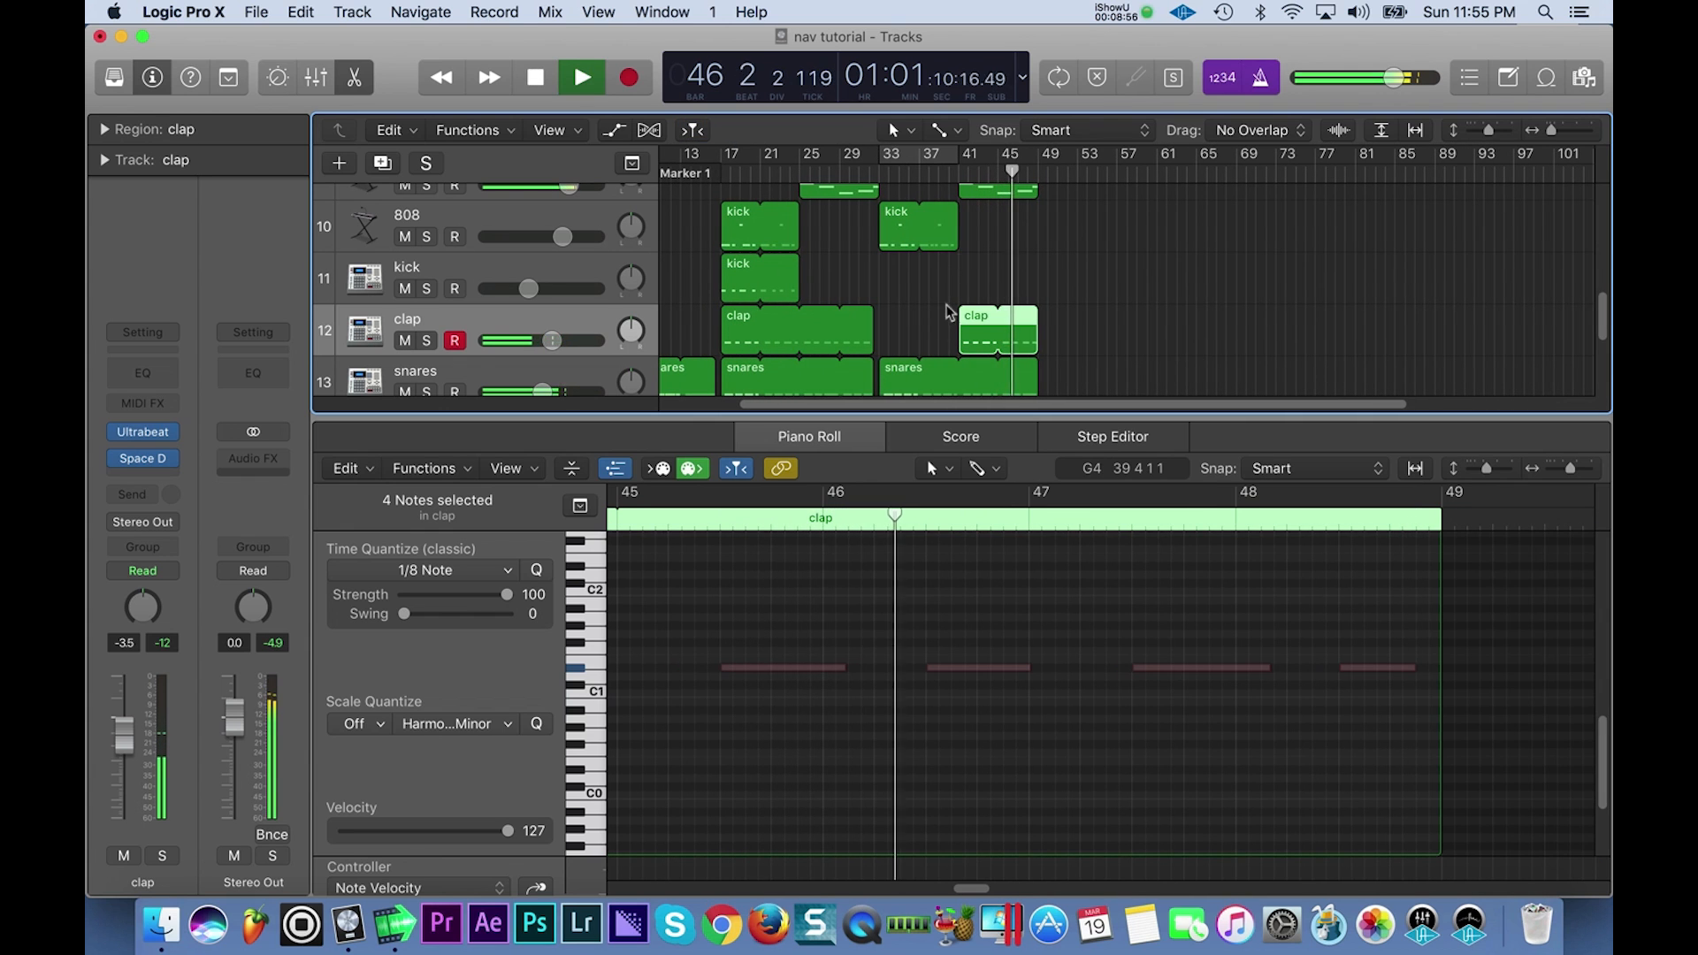
scroll(962, 270, "down", 3)
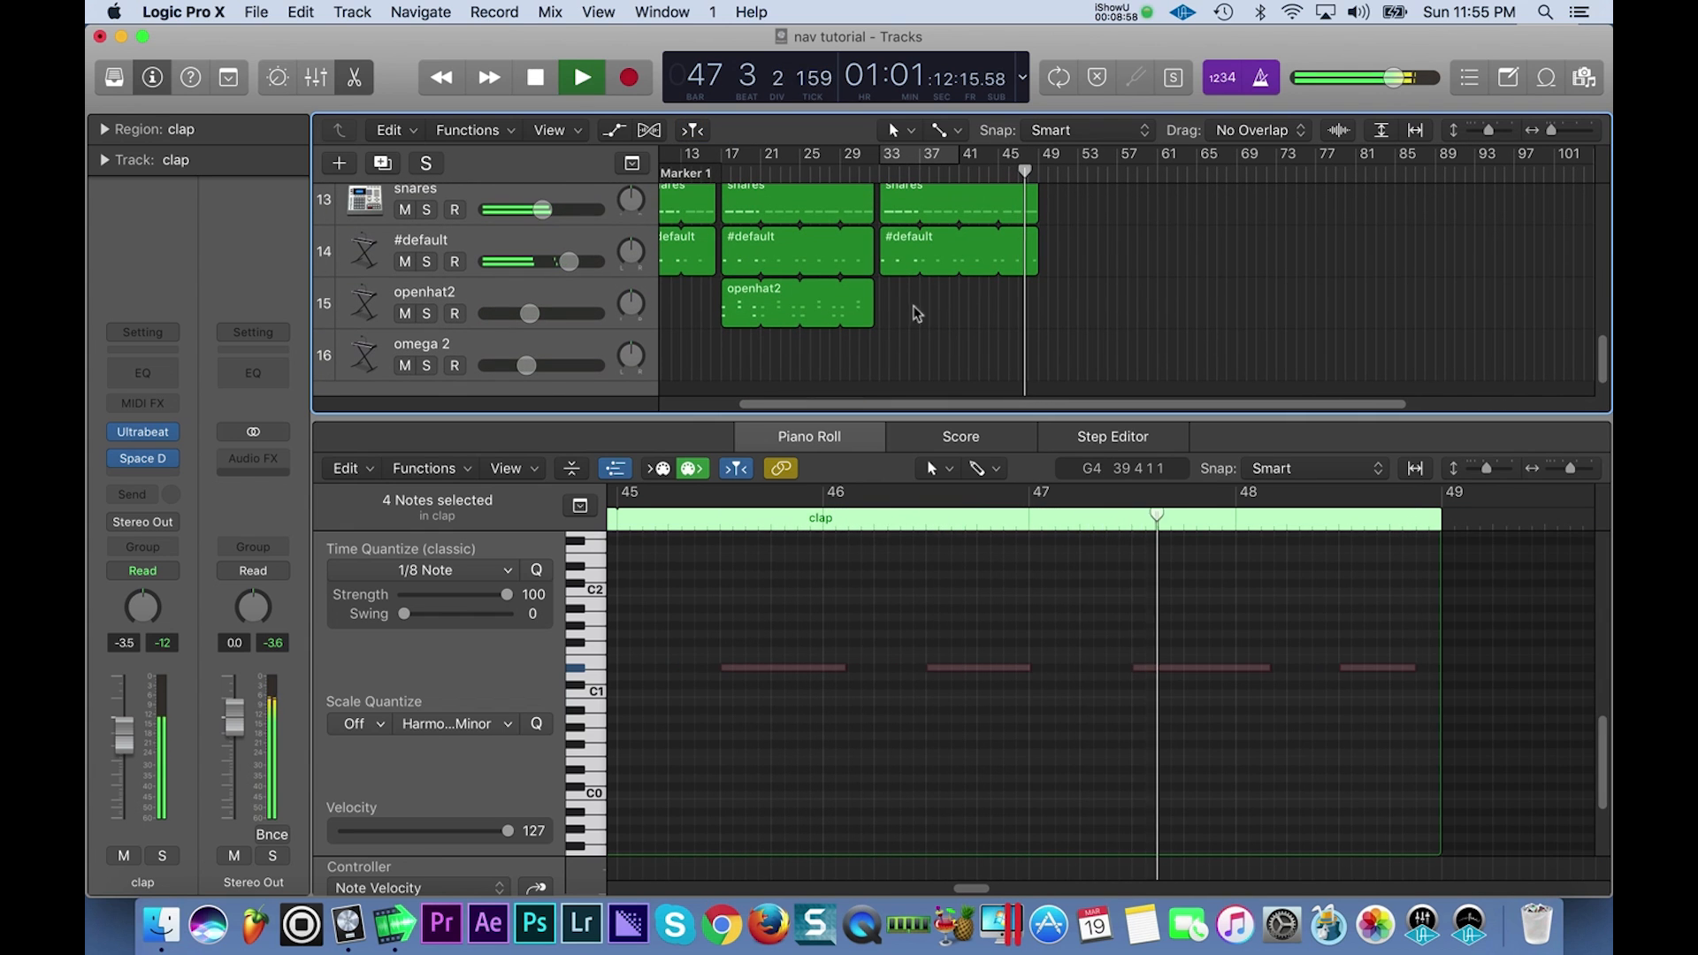
Copy the openhat2 region from bar 17 to bar 41 on the openhat2 track and shorten its loop to end at bar 49.
key("space")
left_click(914, 306)
left_click(839, 311)
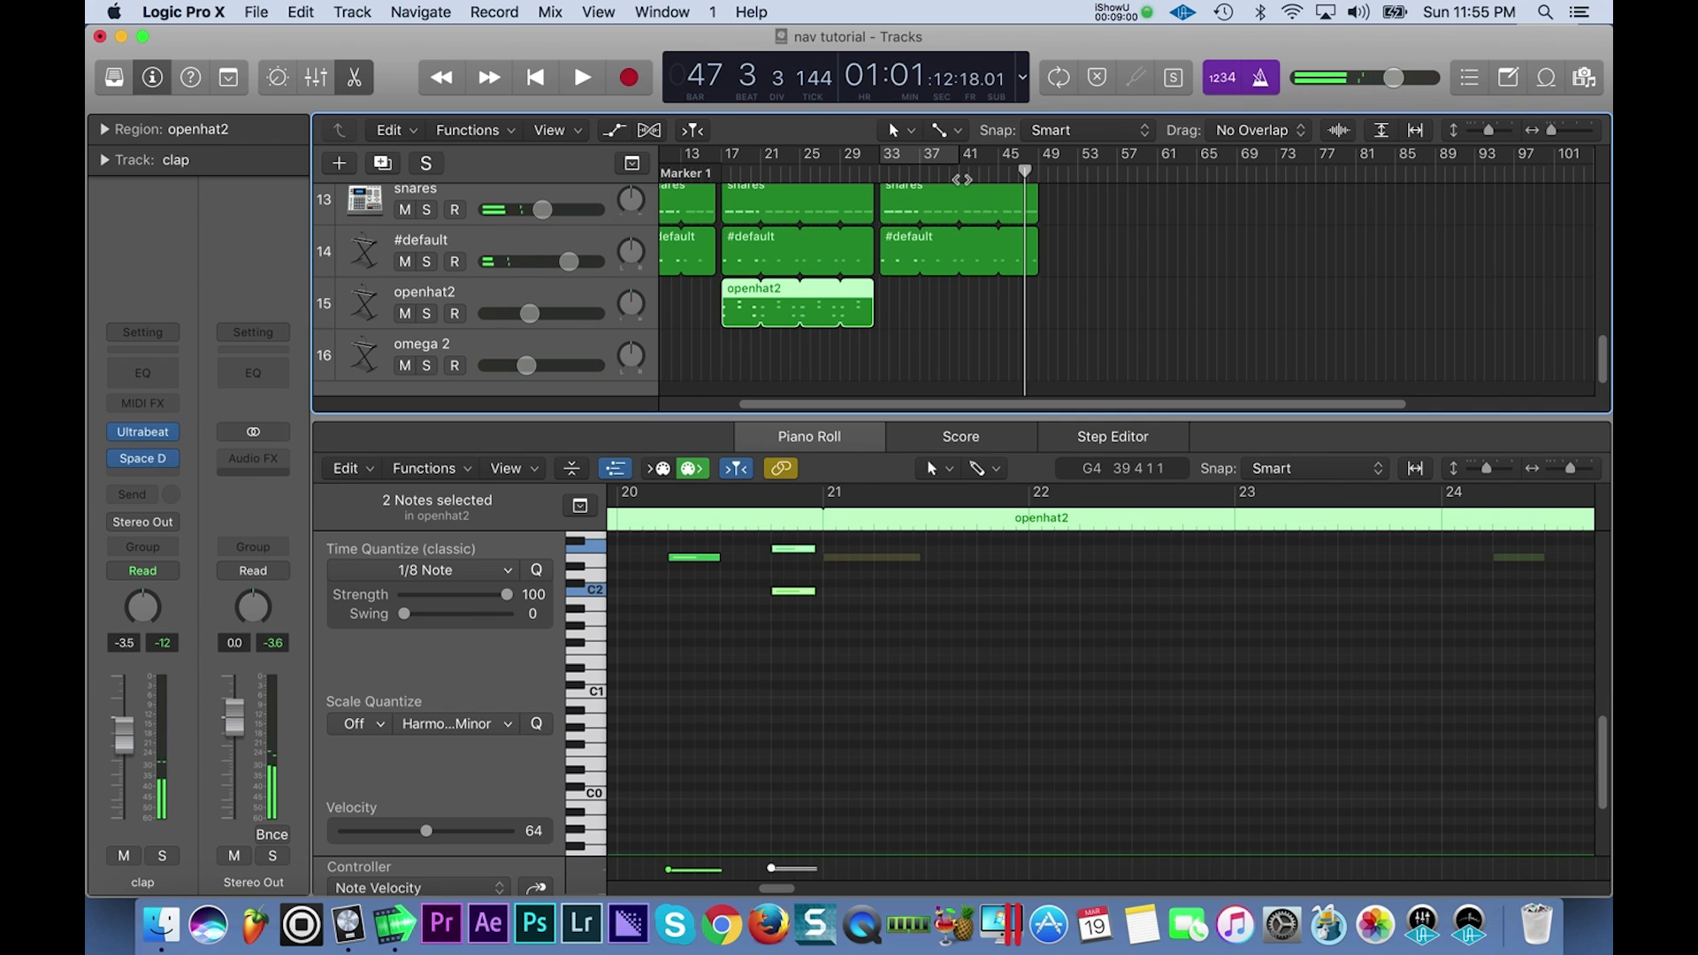
left_click(962, 179)
key("super+v")
key("super+z")
left_click(962, 178)
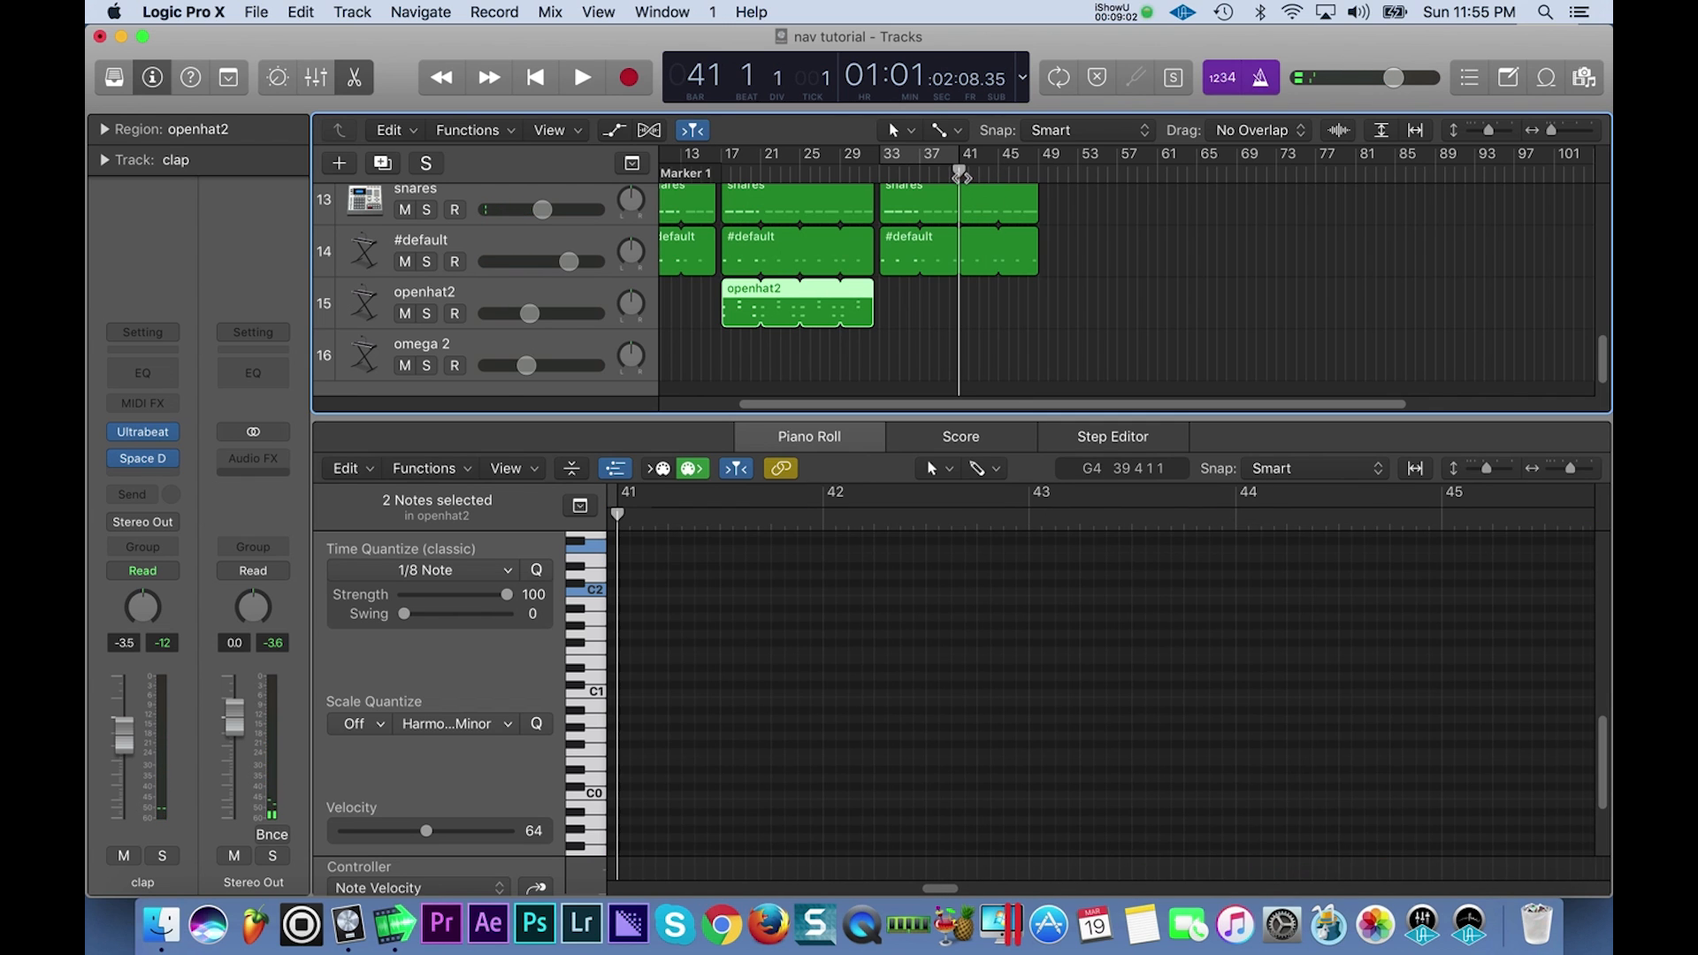
left_click(538, 299)
key("super+v")
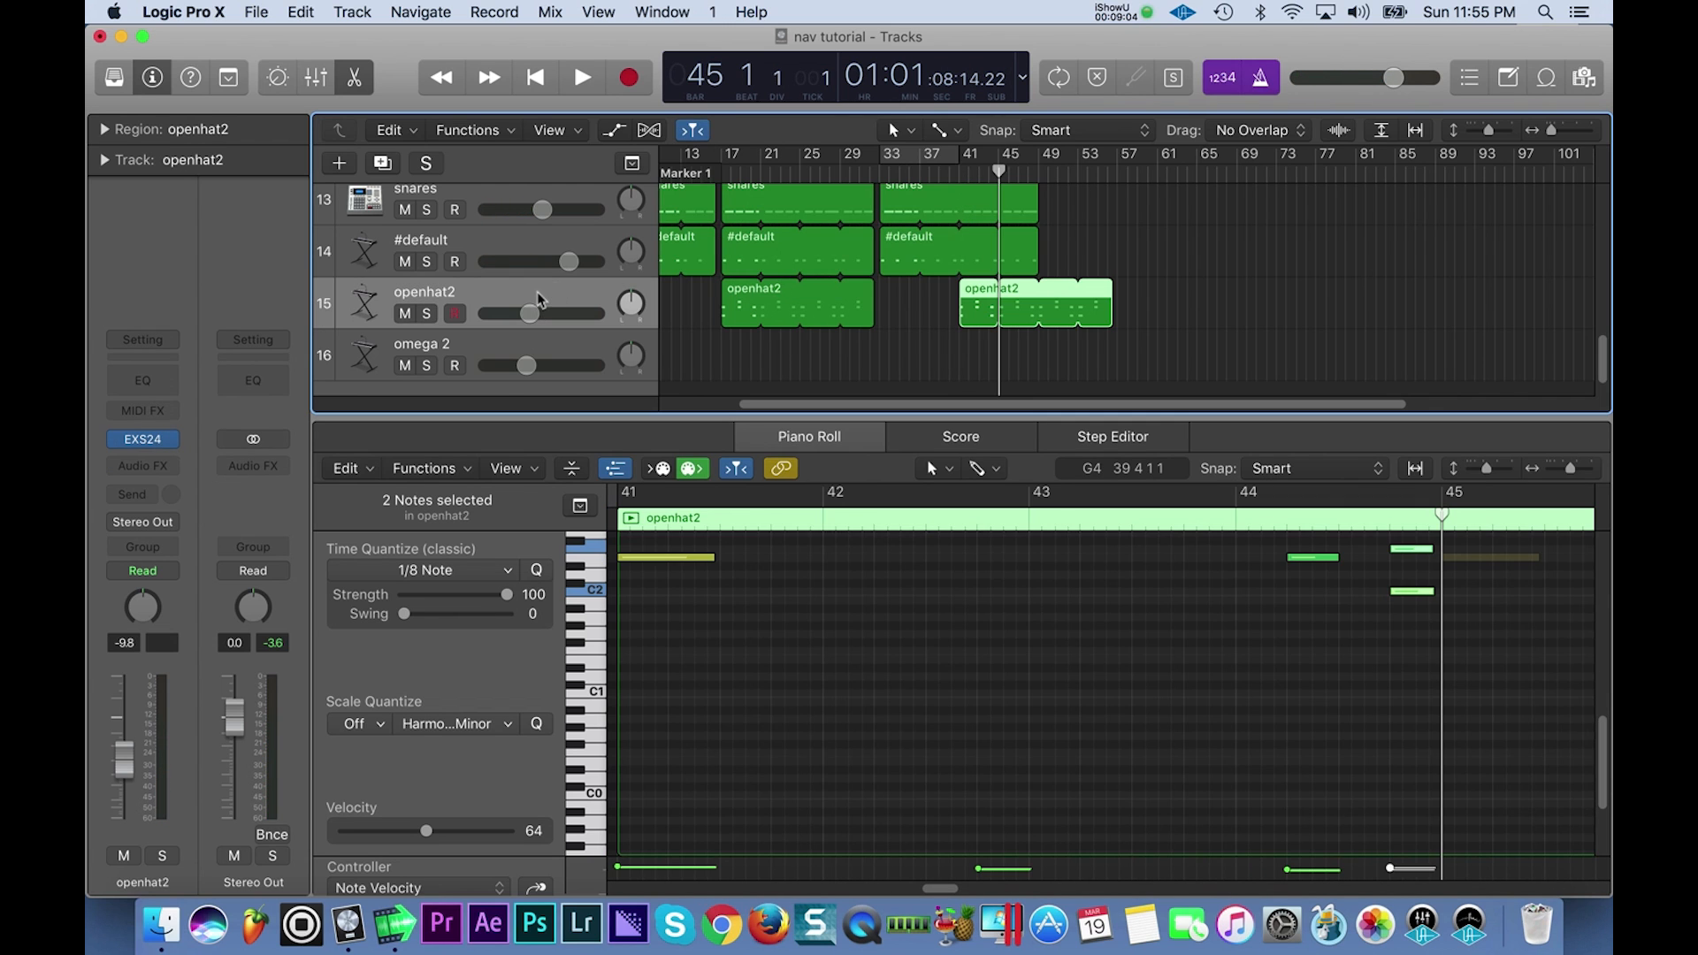
left_click_drag(1113, 290, 1038, 292)
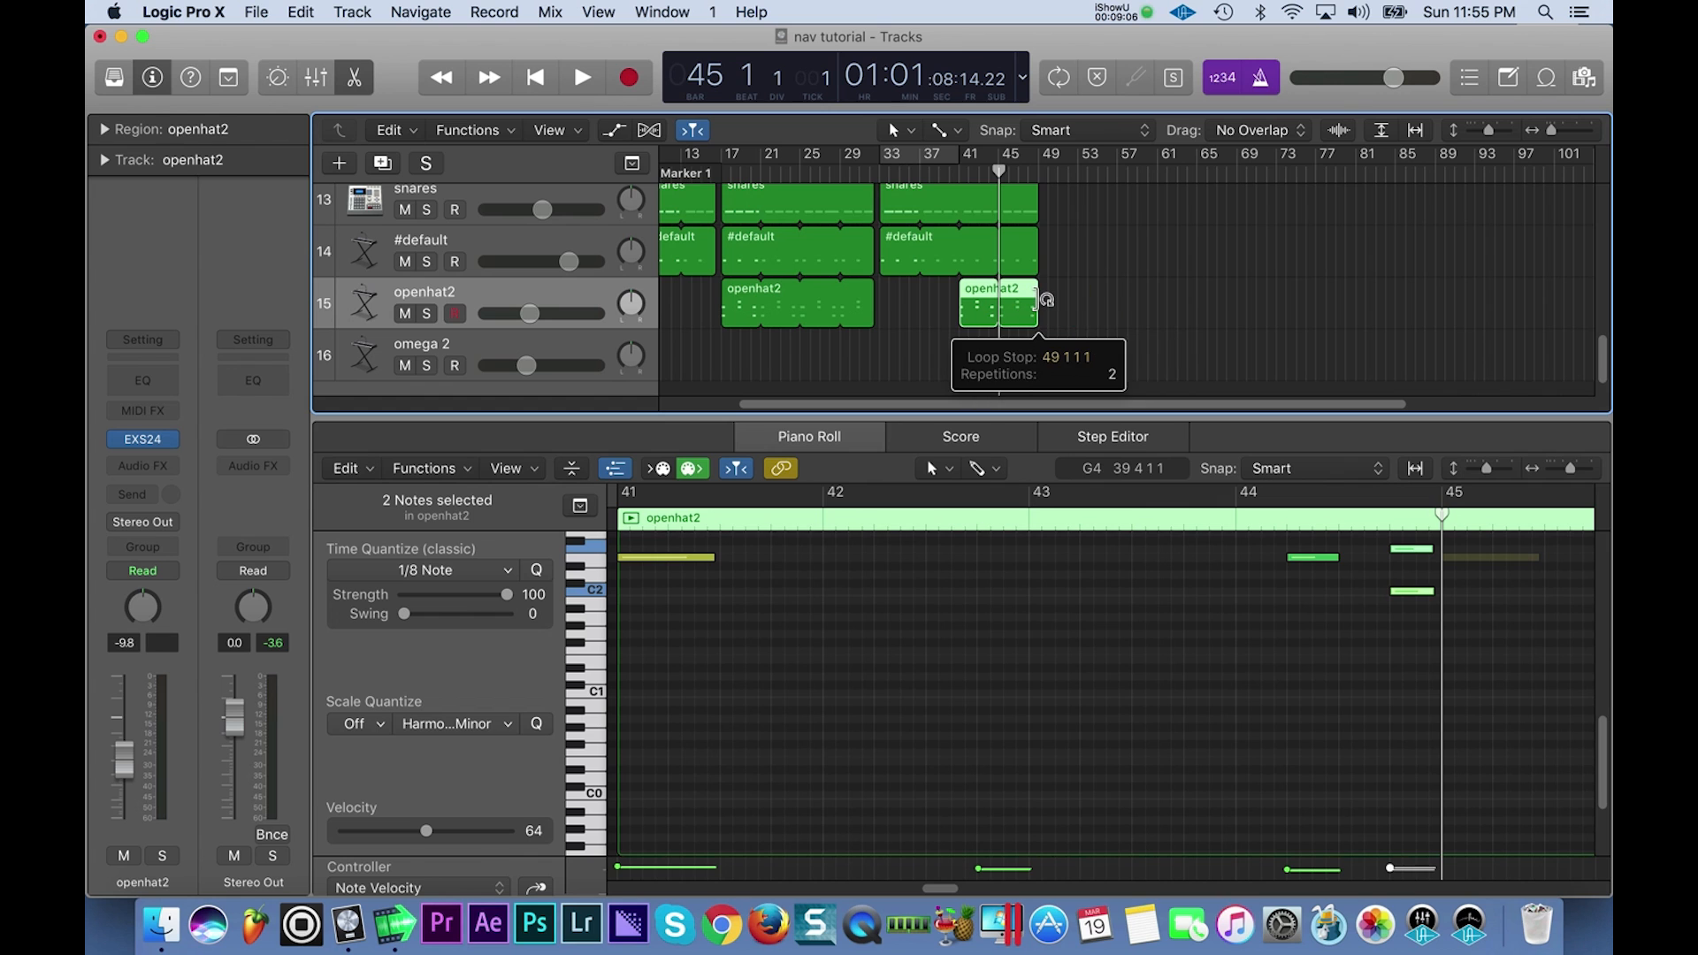
Turn on cycle mode, extend the cycle range to bars 17 through 49, and play the section back.
key("space")
scroll(984, 232, "up", 5)
left_click(936, 159)
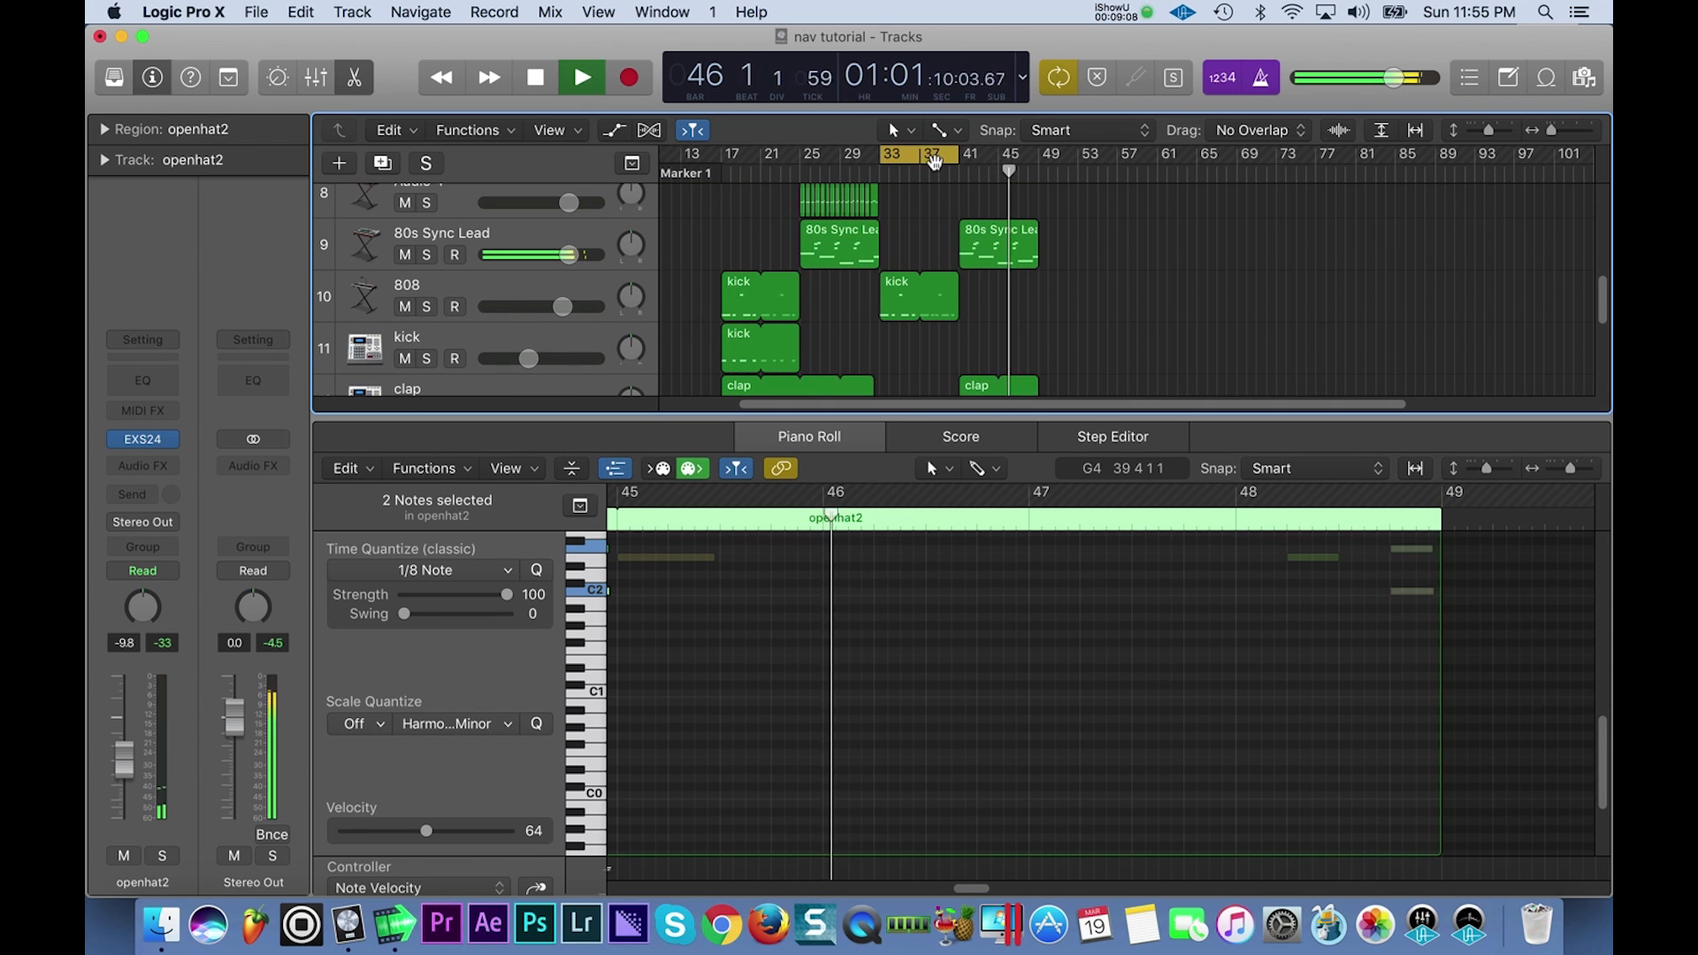
left_click_drag(958, 160, 1037, 178)
key("space")
left_click_drag(884, 161, 723, 183)
key("space")
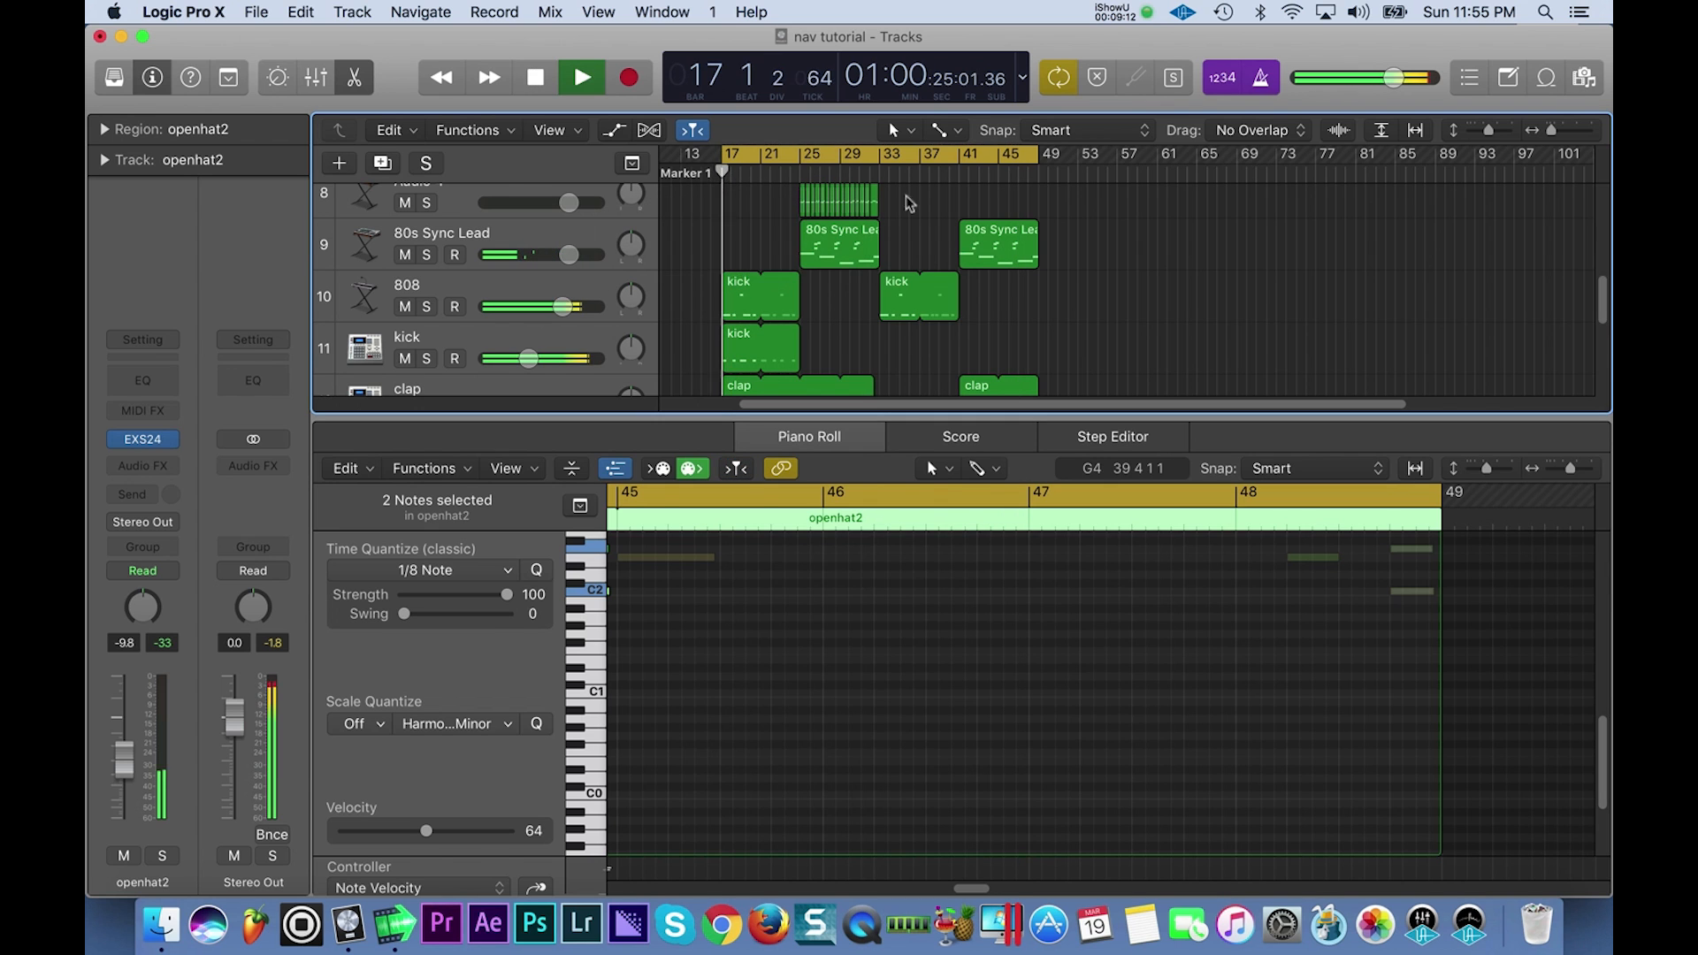
left_click(1022, 176)
Trim the last 80s Sync Lead, clap, snares, #default and openhat2 regions so they end at bar 48.
scroll(1050, 311, "up", 5)
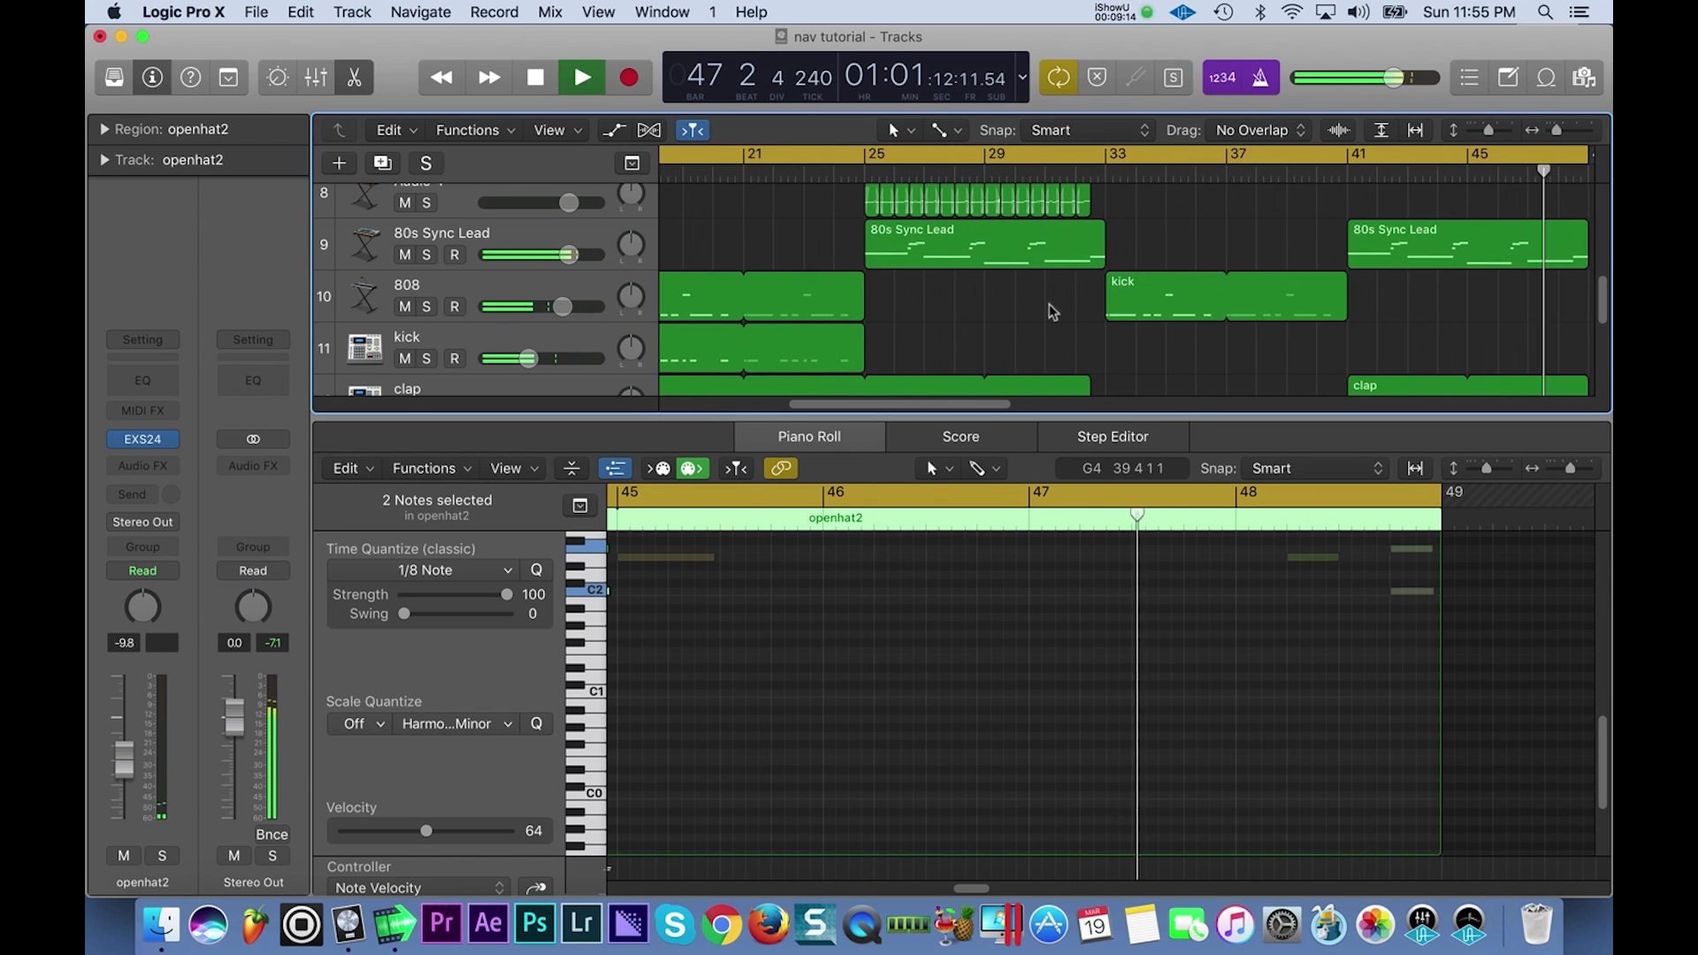
scroll(1050, 311, "right", 5)
scroll(1123, 297, "down", 3)
scroll(1122, 297, "up", 2)
key("space")
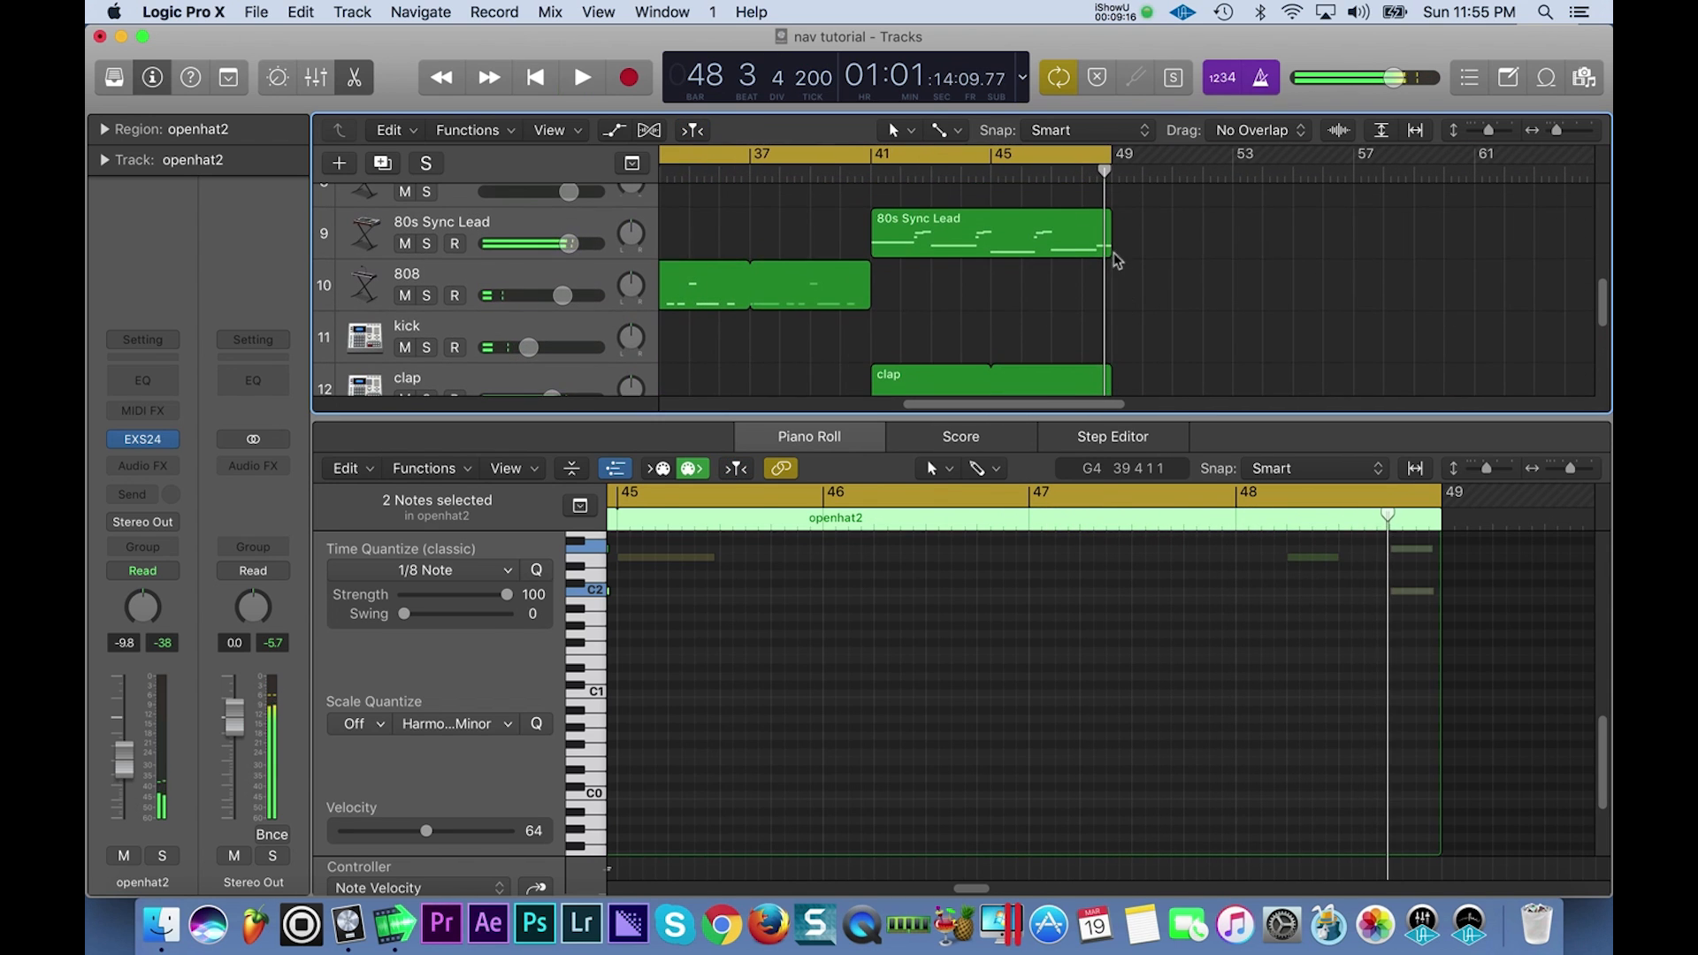
left_click(1140, 257)
left_click_drag(1105, 248, 1082, 250)
scroll(1088, 252, "down", 3)
scroll(1083, 256, "down", 2)
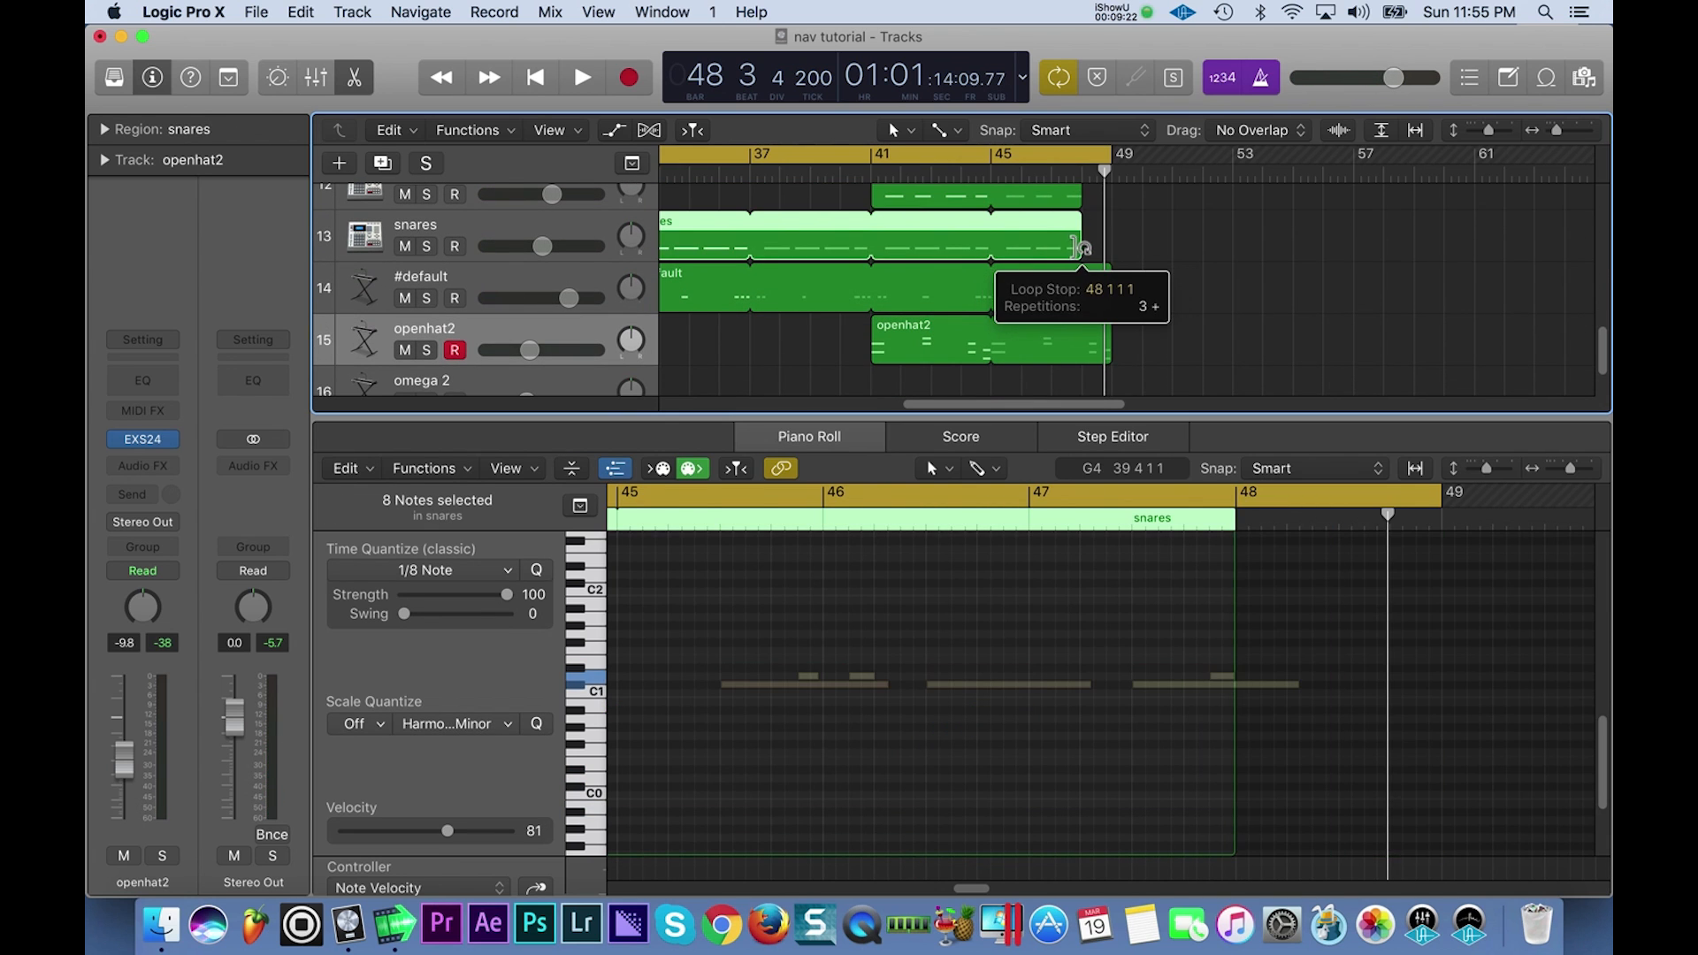
left_click(1105, 298)
left_click_drag(1111, 301, 1084, 358)
Play the arrangement from bar 17 and delete the empty Analog Waves_bip_4 track and the empty second Spacey Echo Bells track.
key("space")
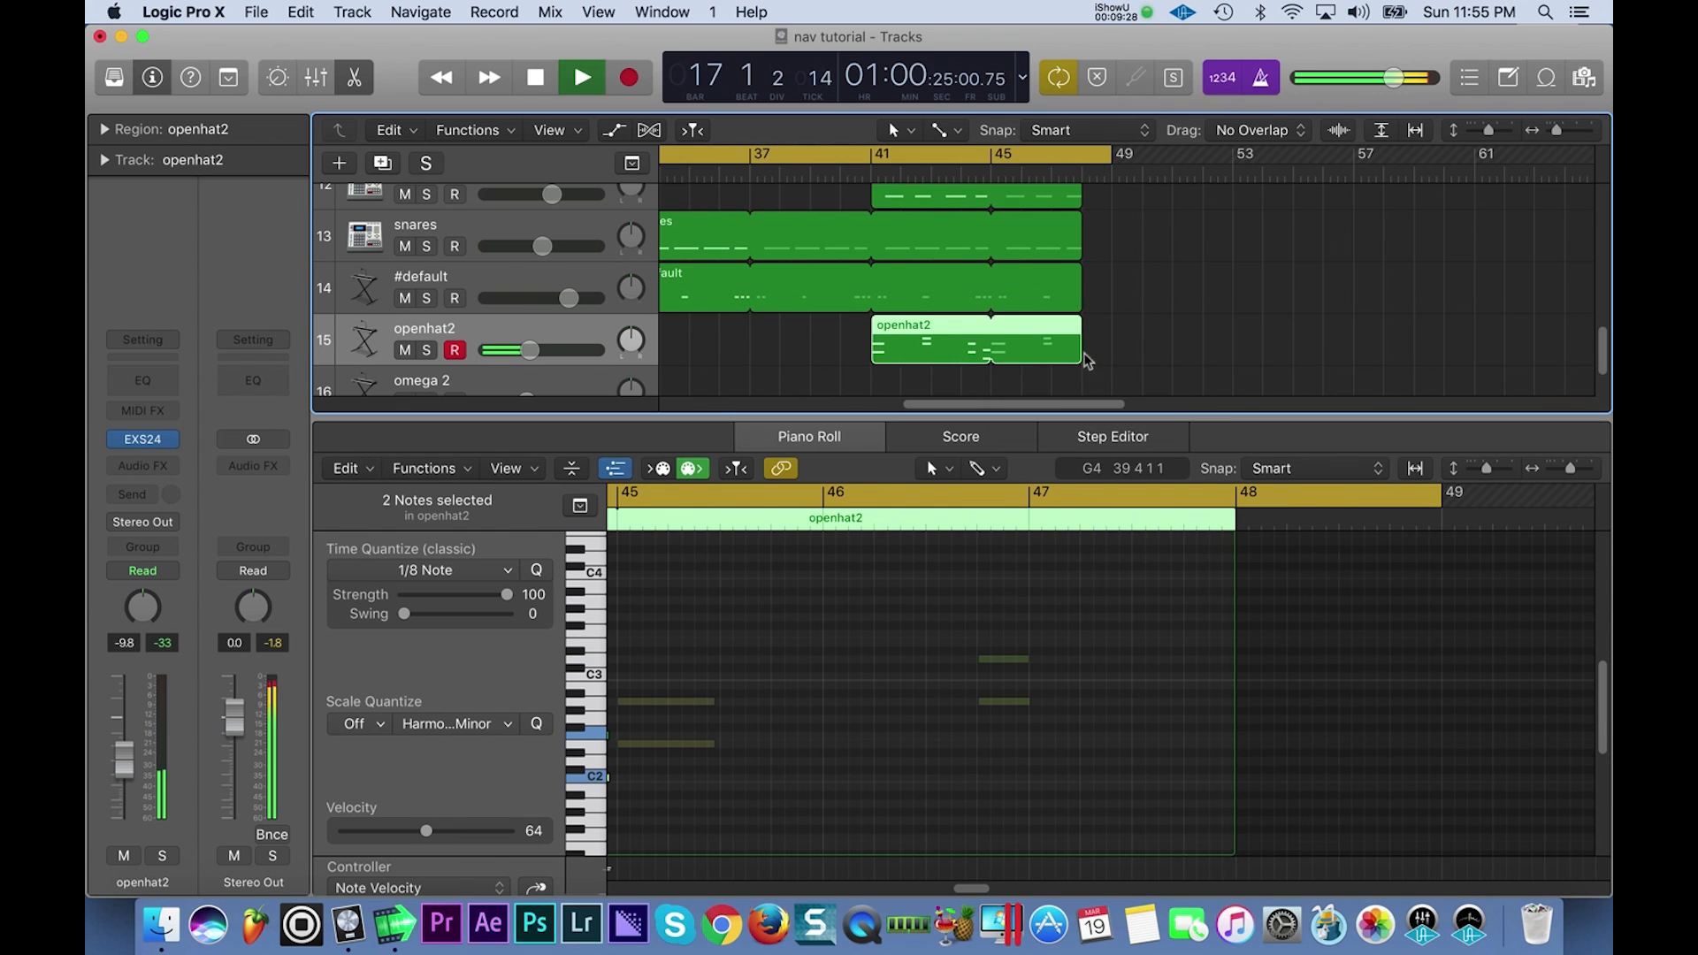
key("cmd+Left")
key("super+Left")
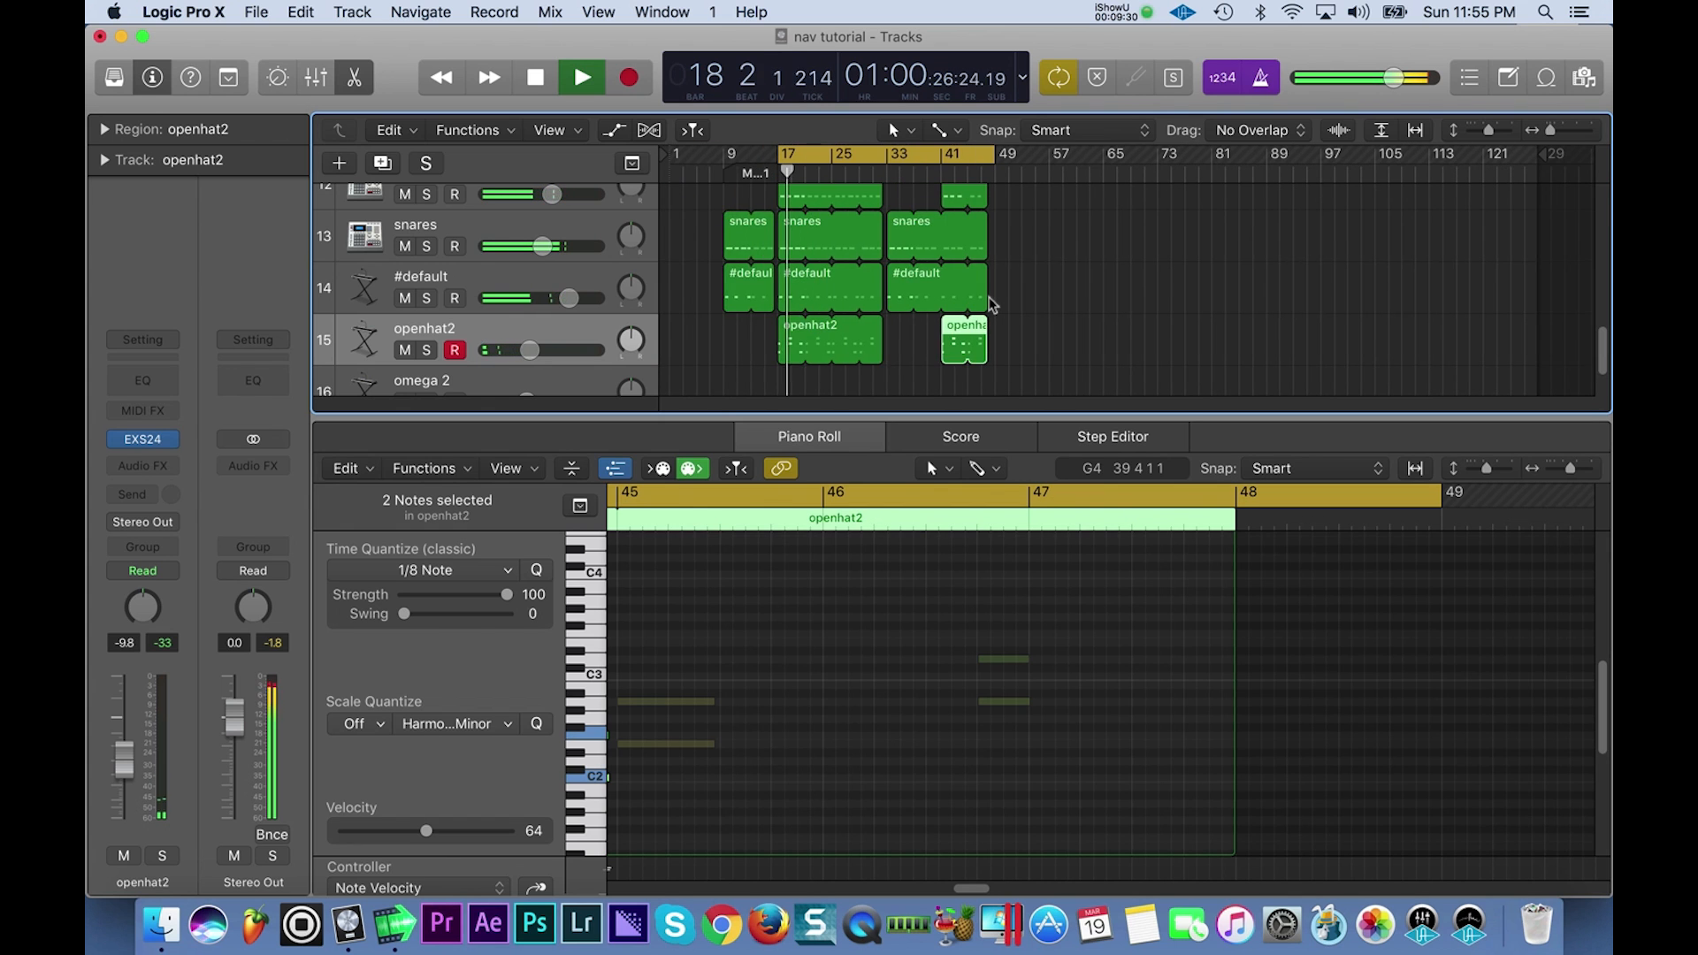
scroll(992, 304, "up", 10)
scroll(993, 301, "down", 1)
scroll(993, 297, "up", 6)
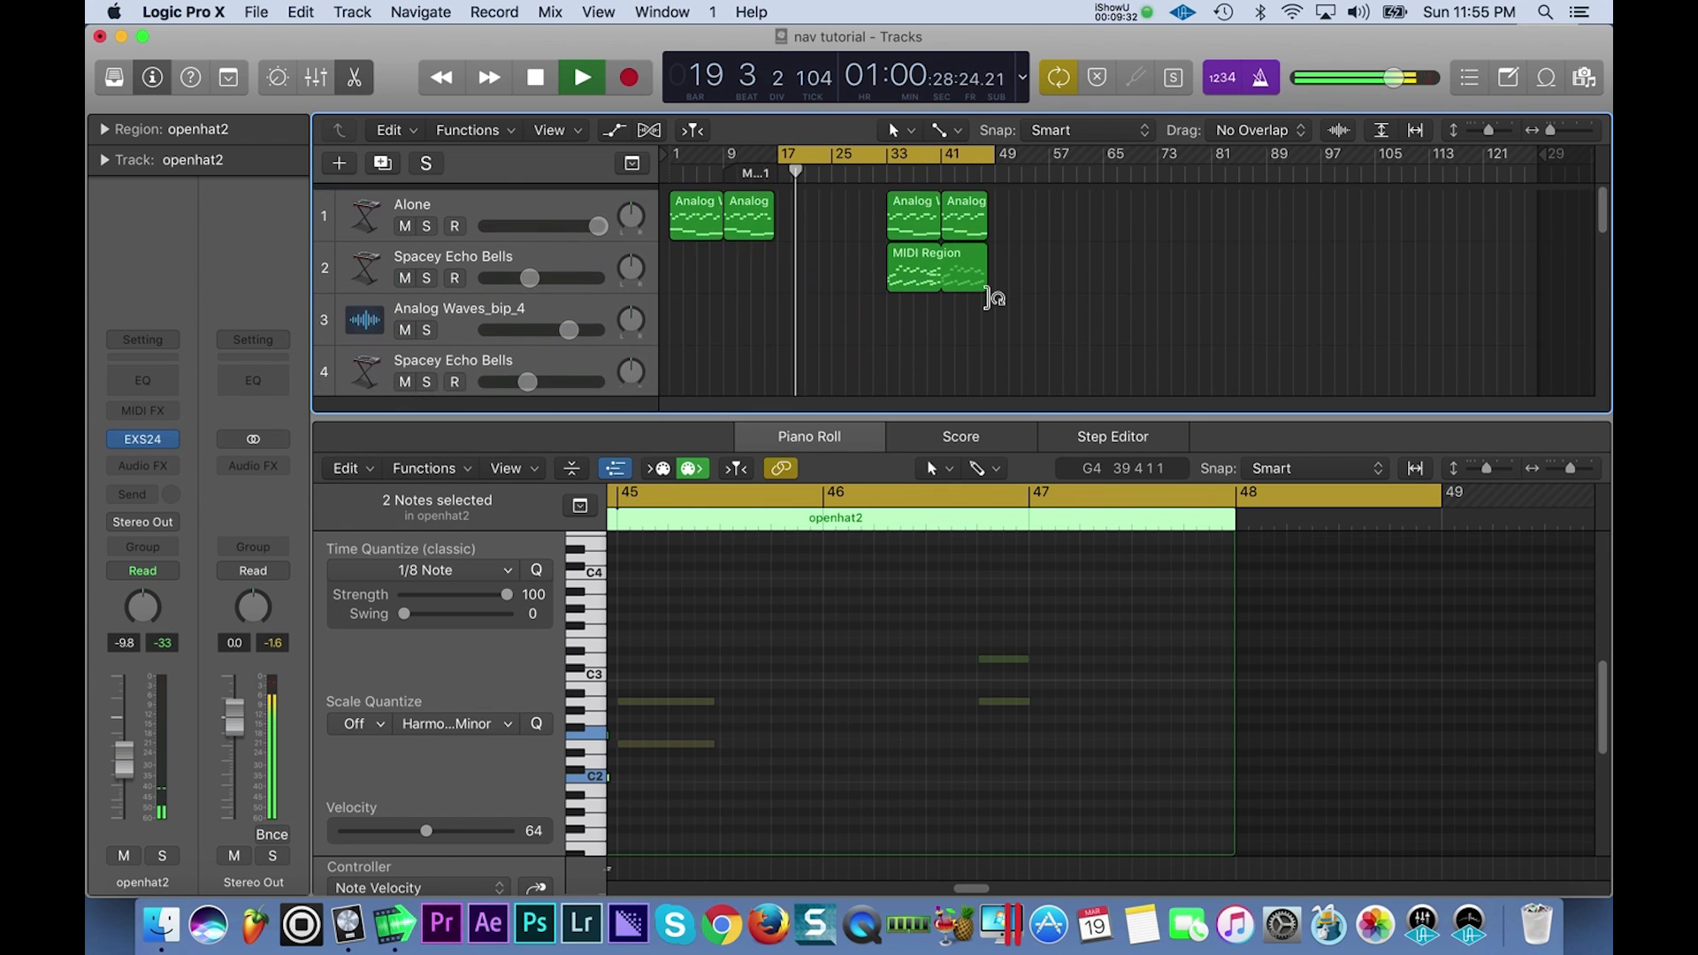
left_click(581, 252)
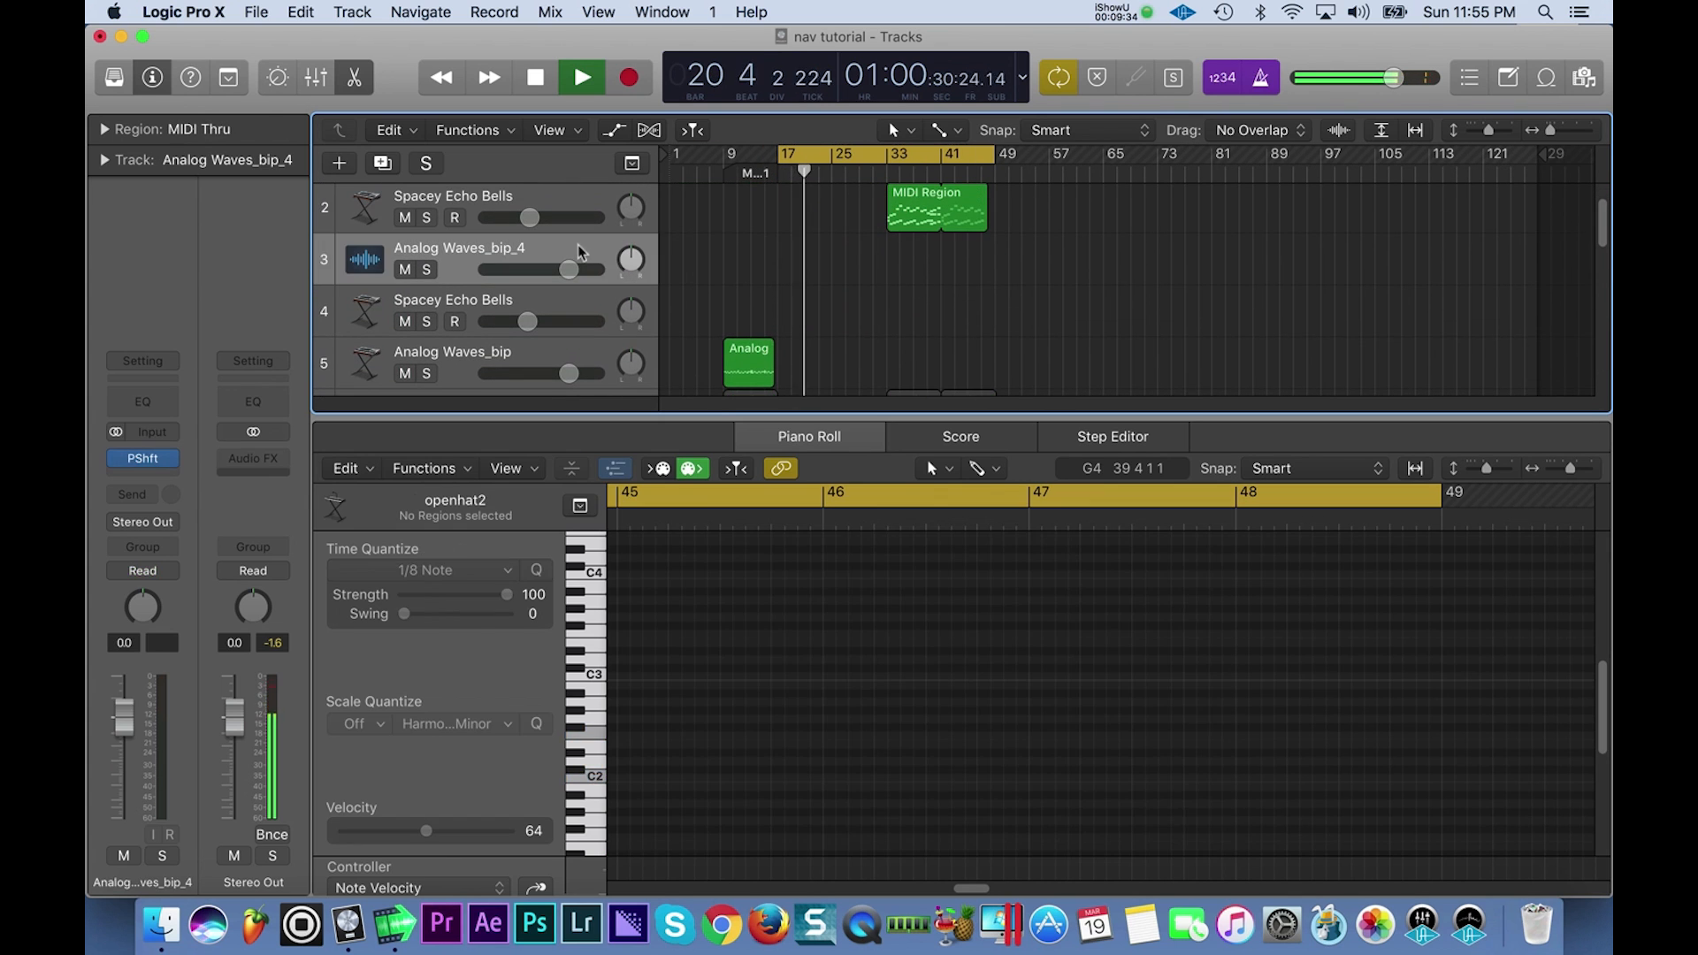
key("super+BackSpace")
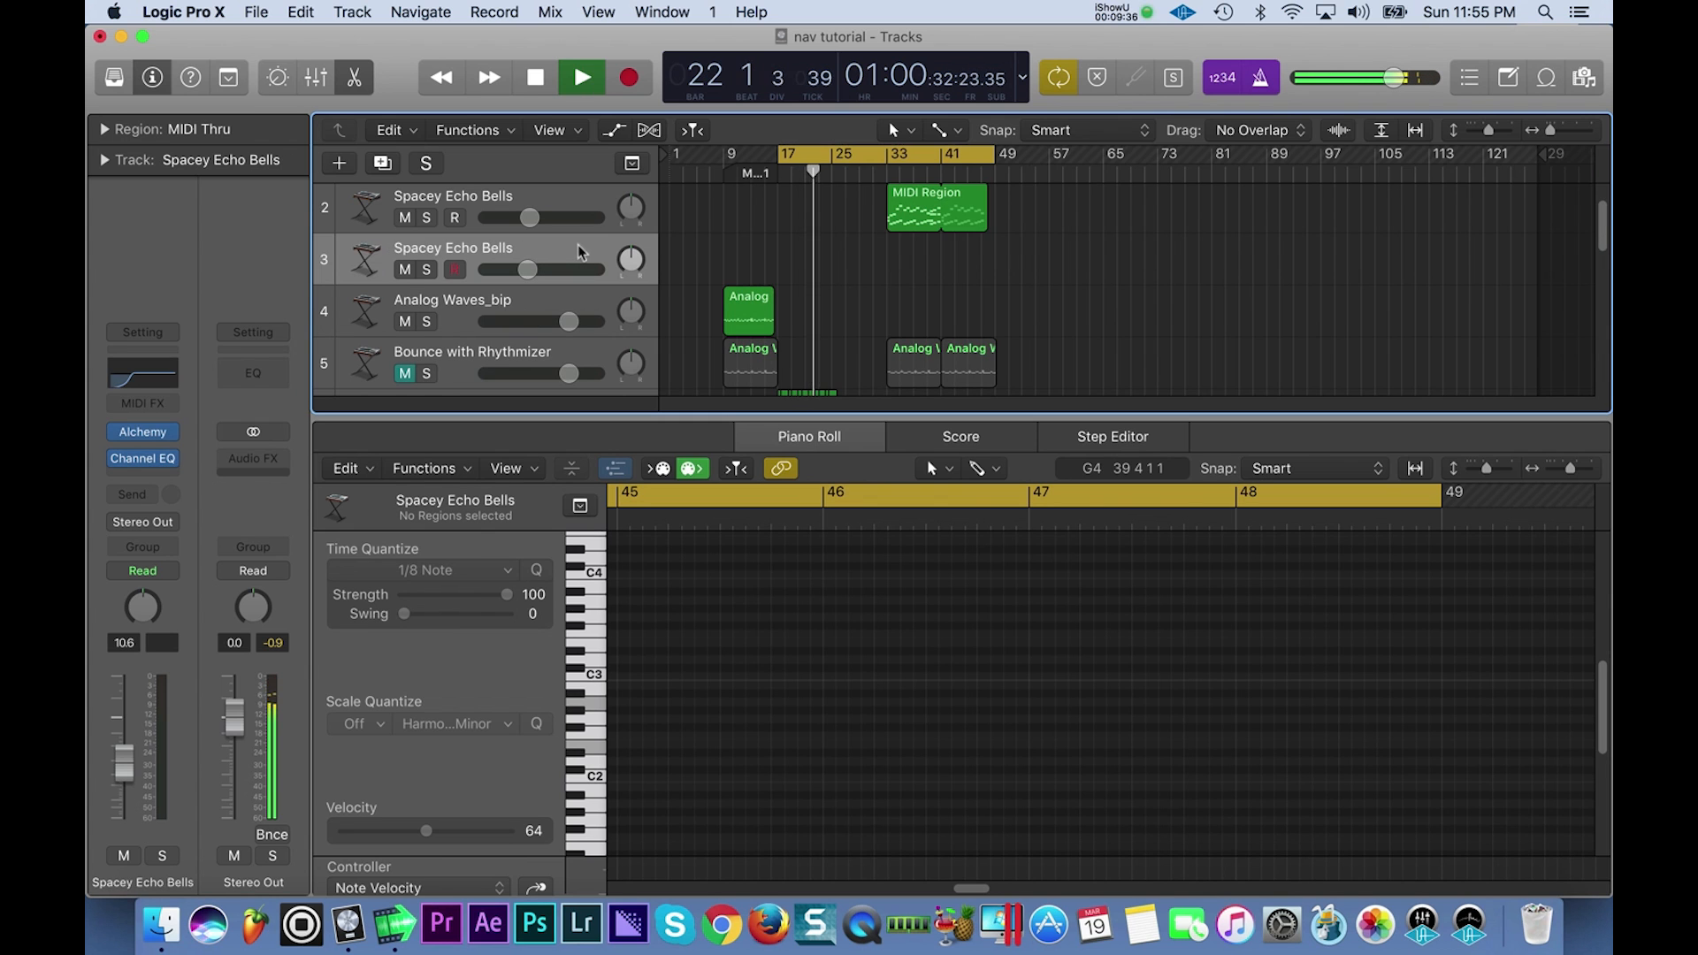
key("super+BackSpace")
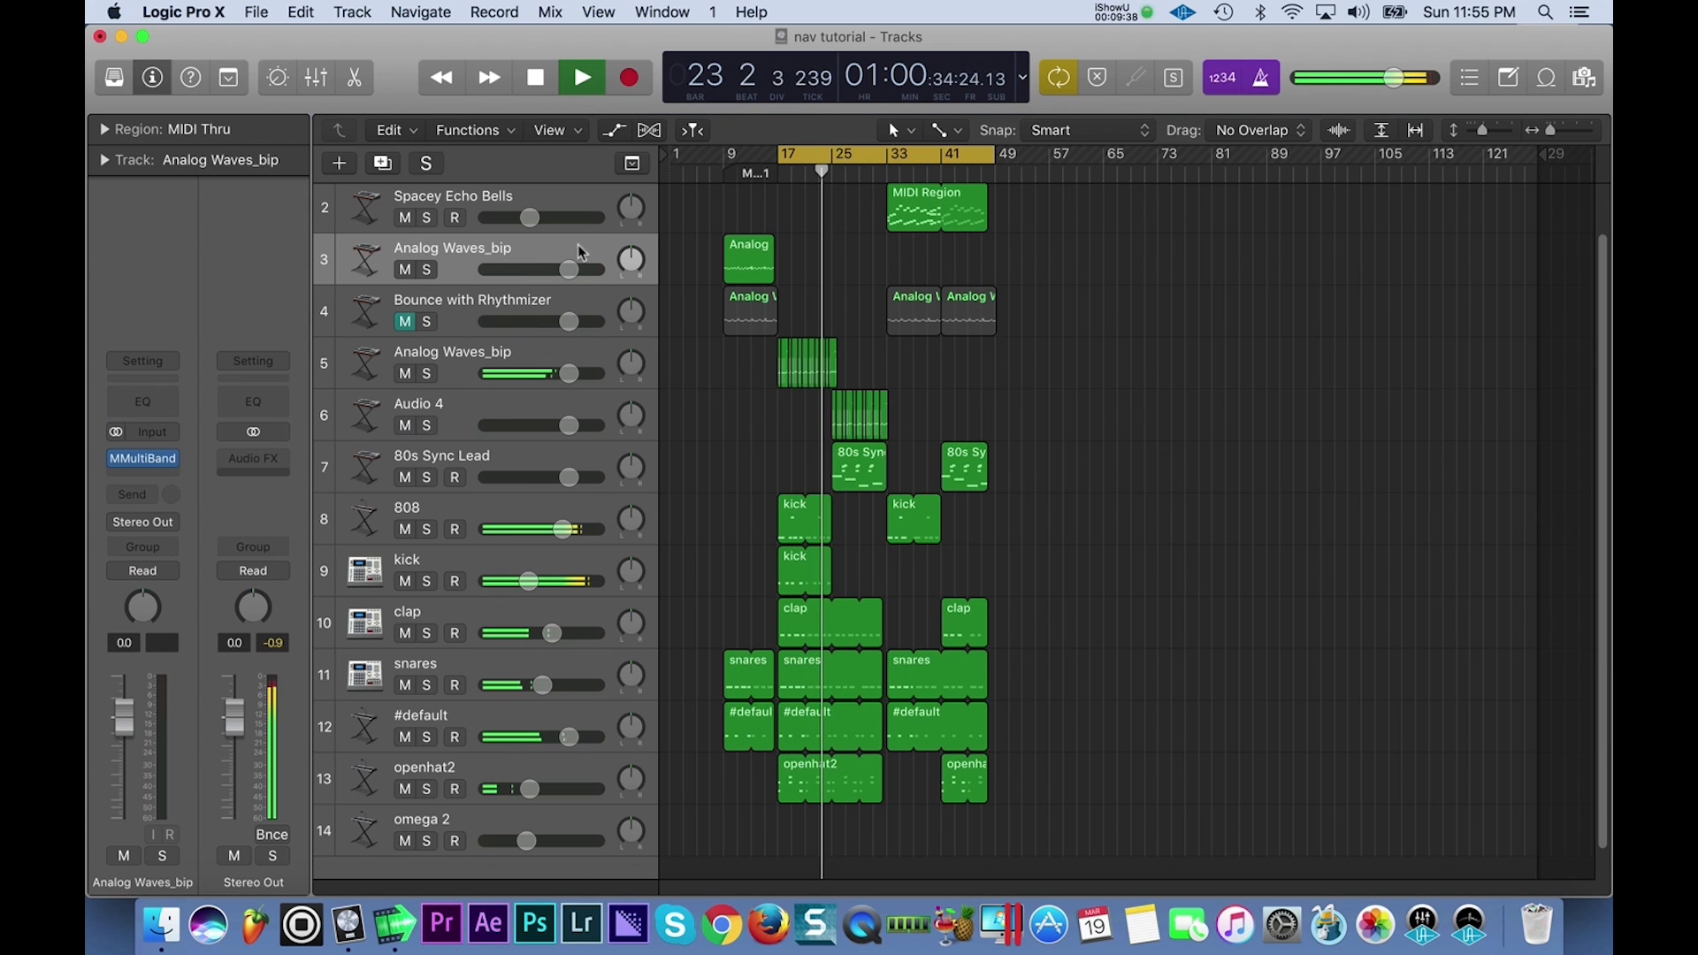
Slightly lower the volumes of the 80s Sync Lead and 808 tracks during playback.
scroll(835, 425, "up", 3)
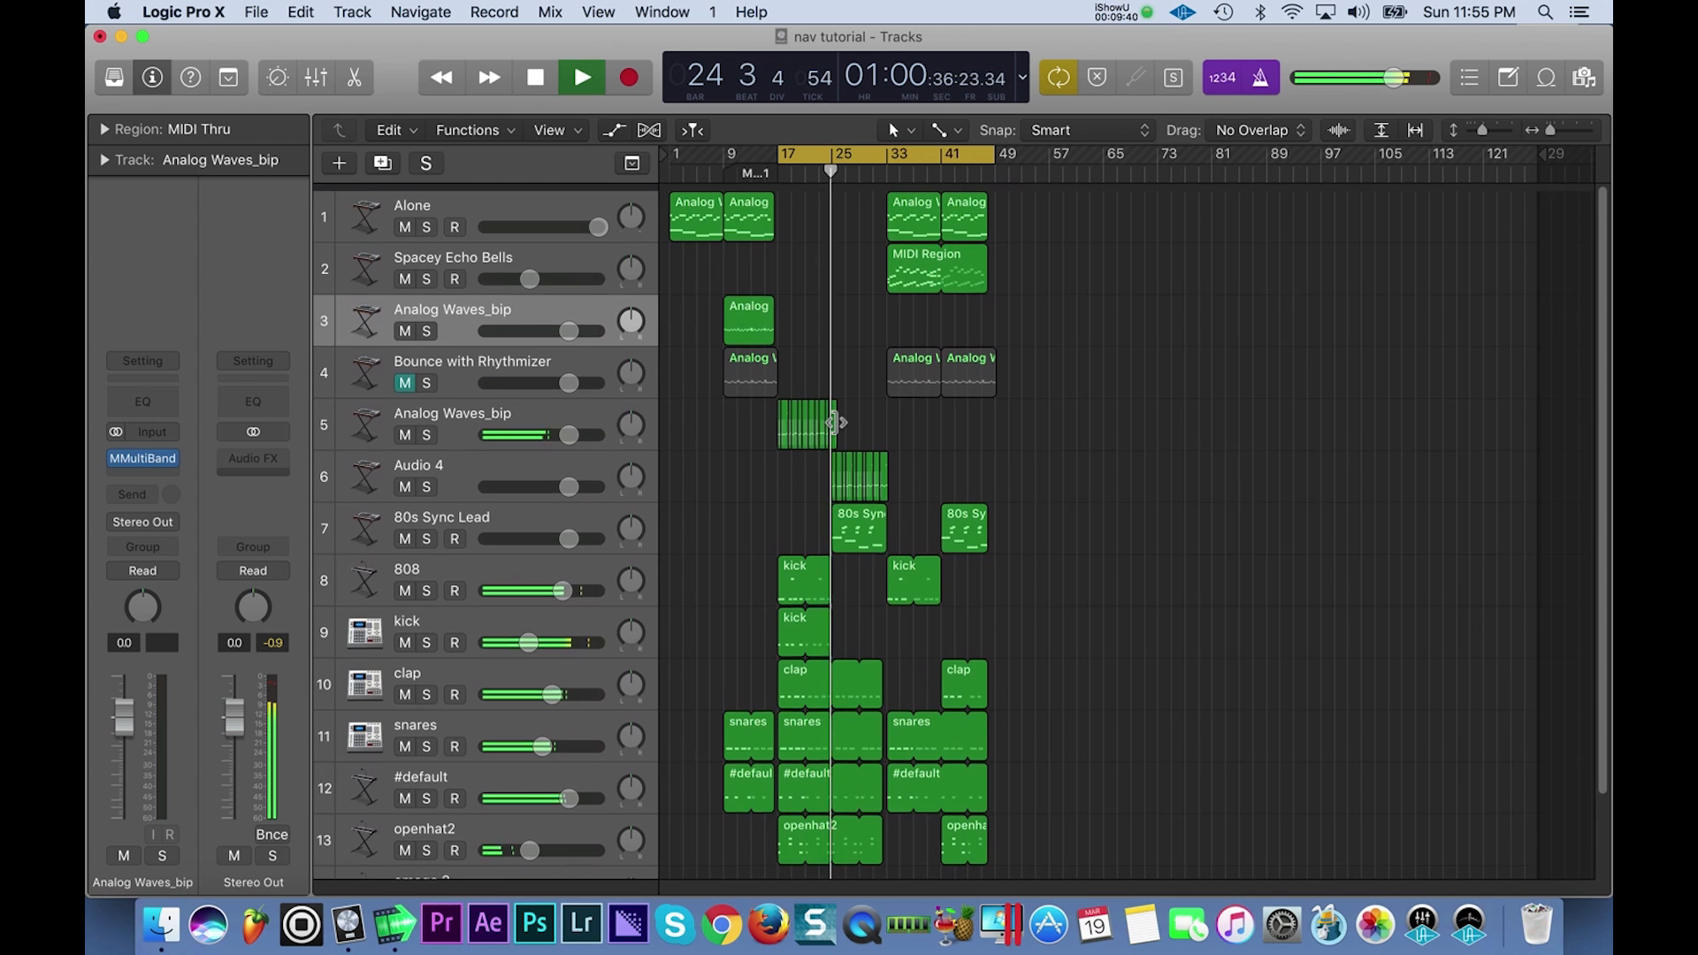
scroll(835, 423, "down", 2)
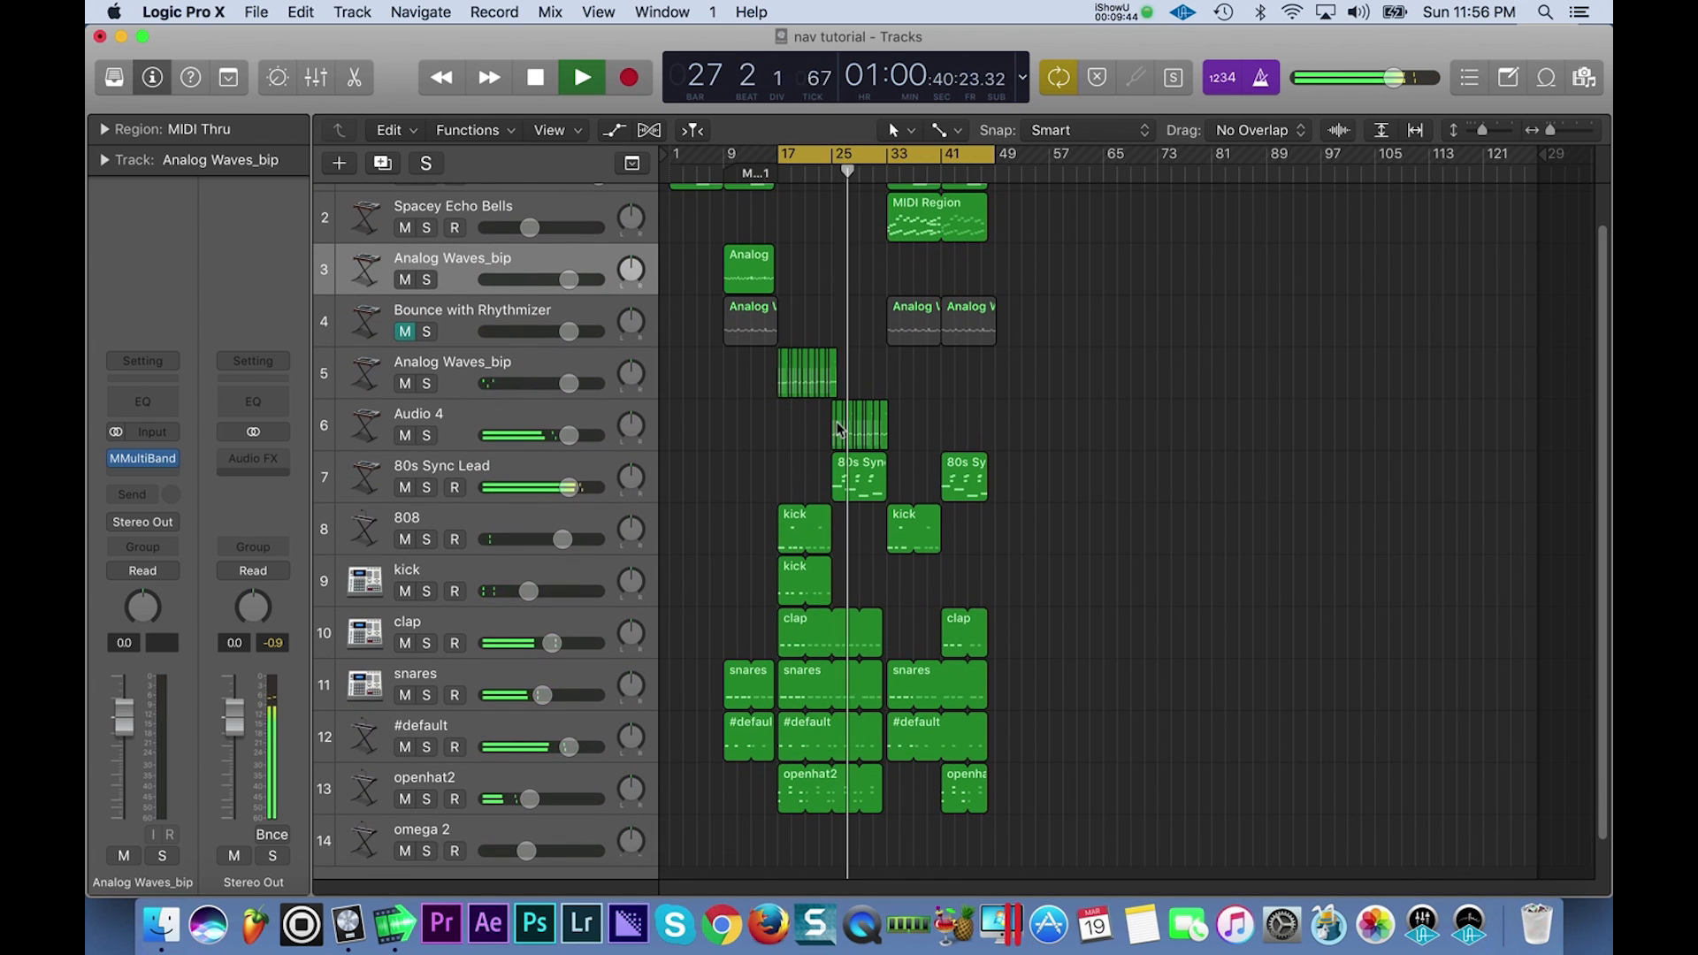
left_click_drag(566, 487, 556, 539)
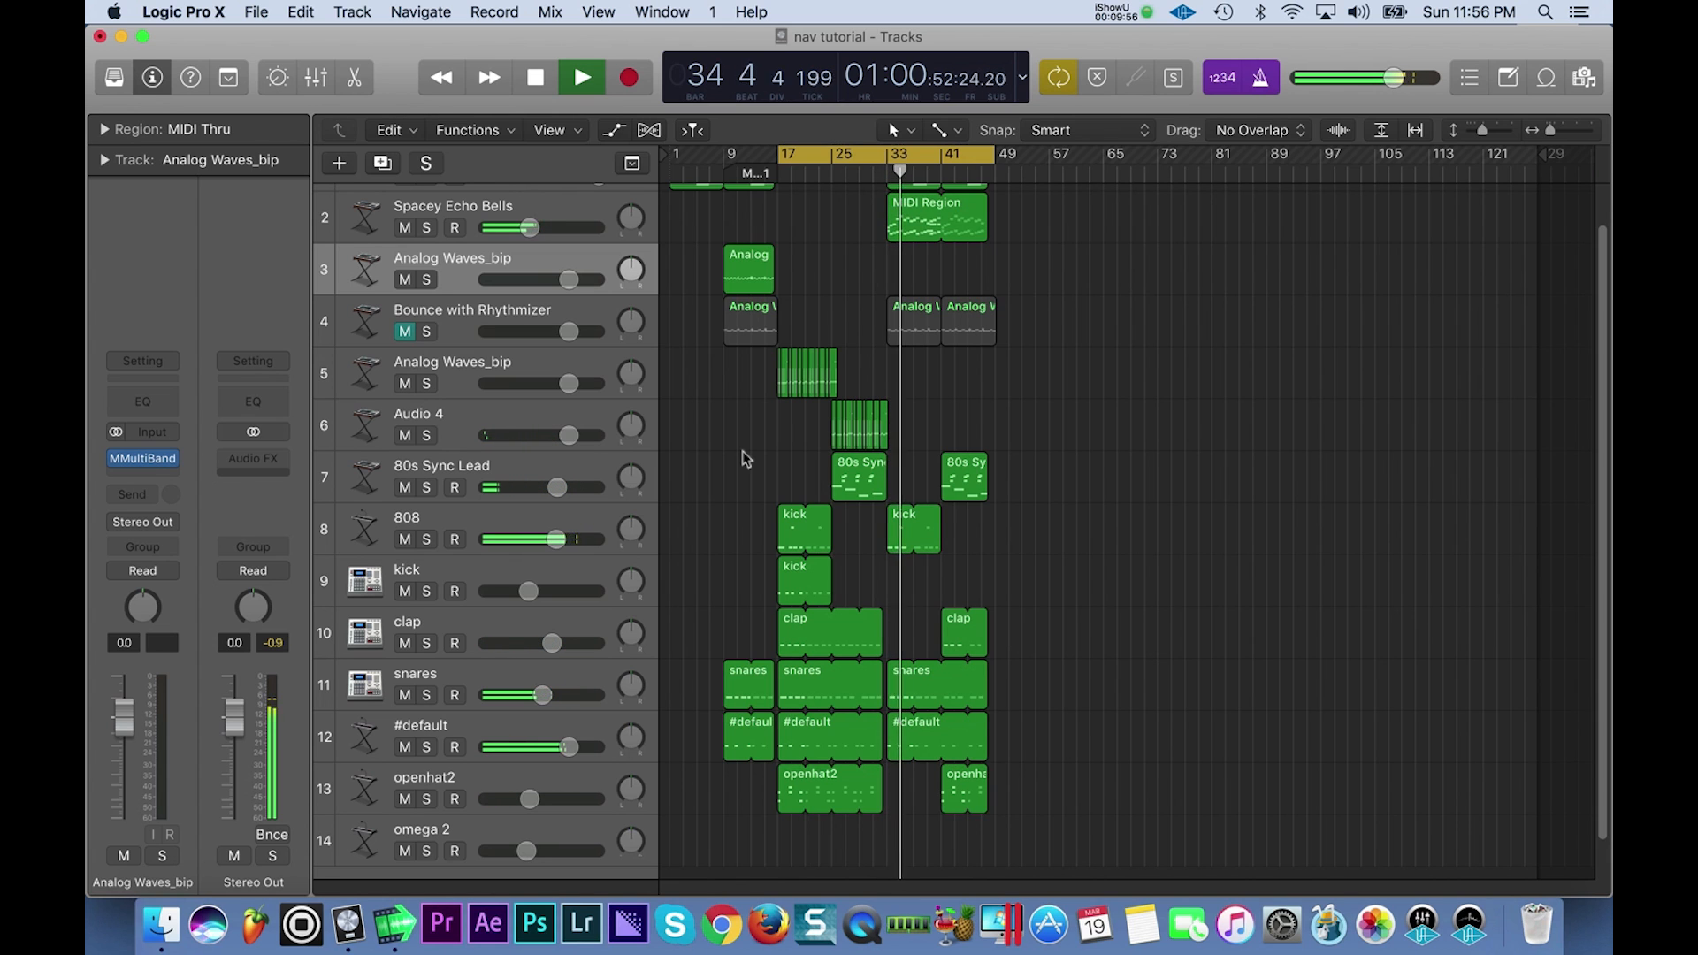
Lower the Spacey Echo Bells track volume to about -16.2 dB and turn off the metronome click and count-in.
scroll(742, 449, "up", 2)
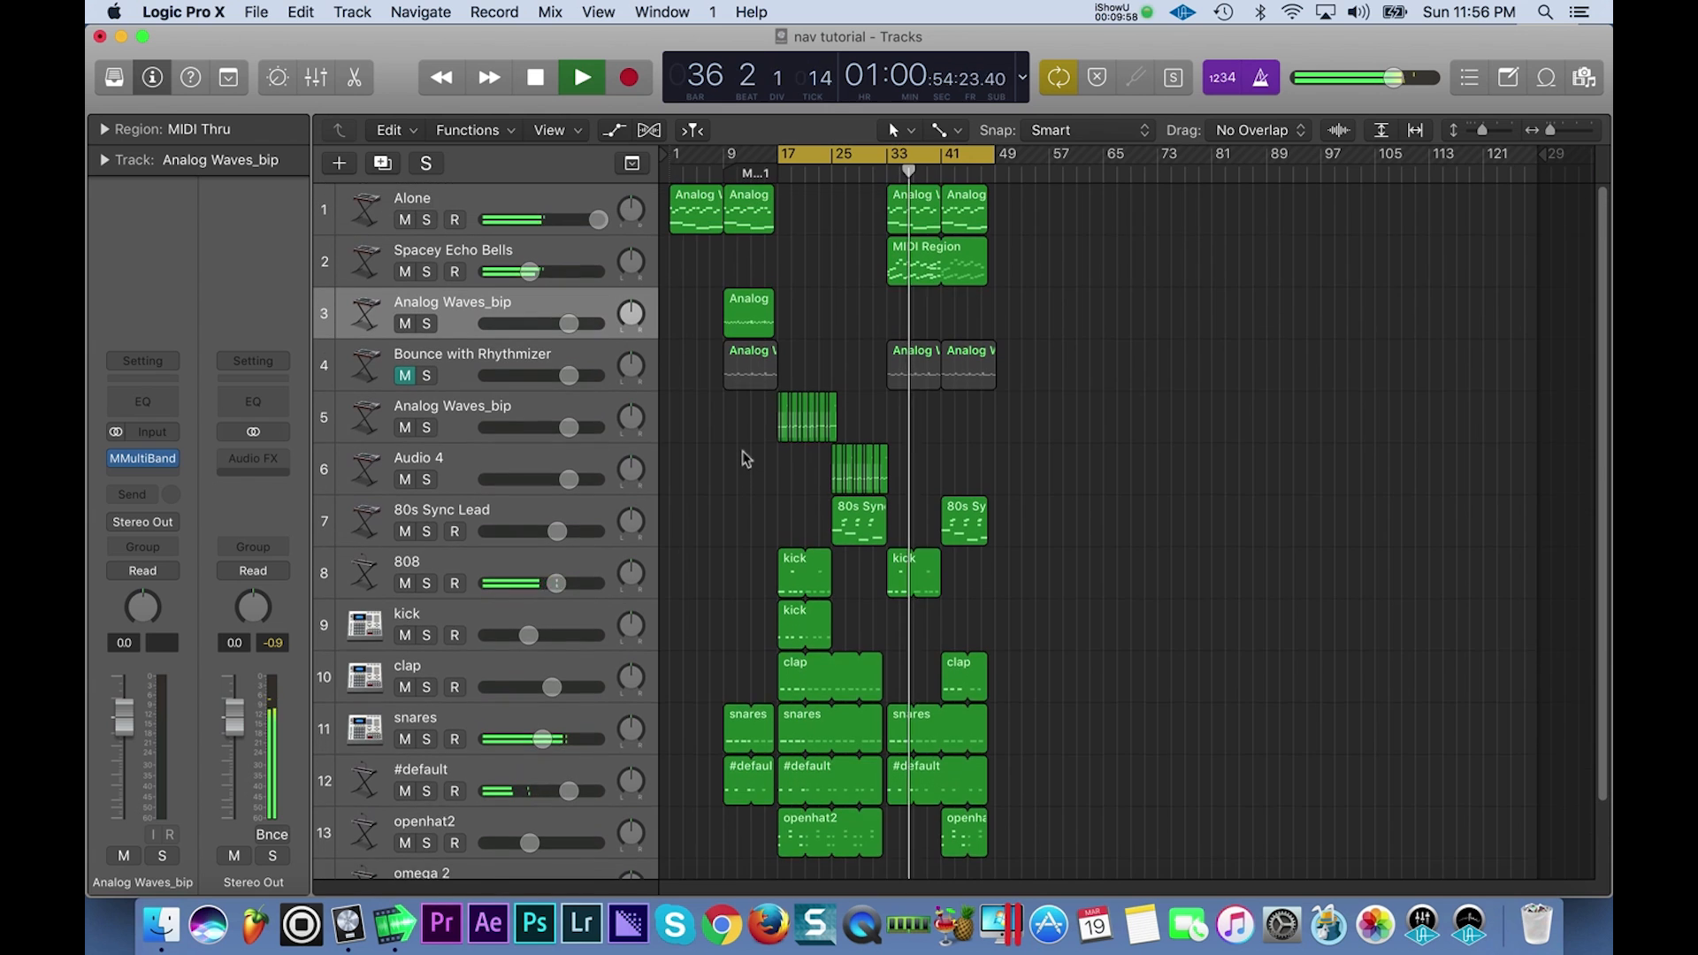
left_click(895, 228)
left_click_drag(529, 271, 513, 272)
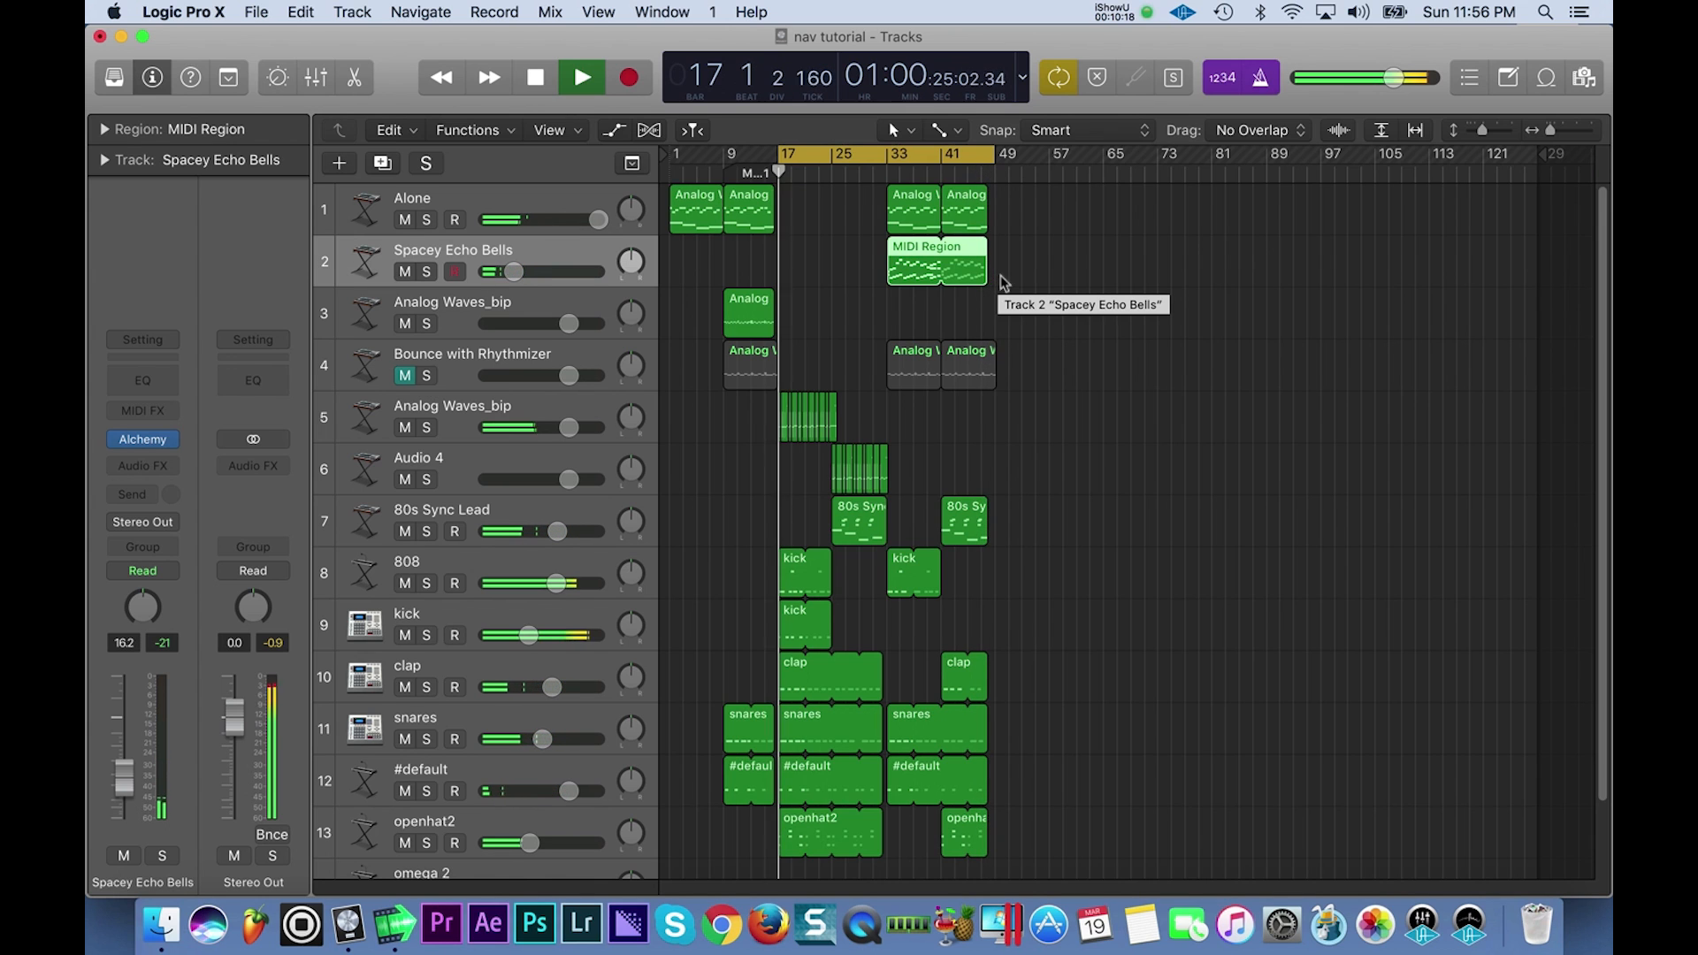
left_click(1261, 80)
left_click(1229, 78)
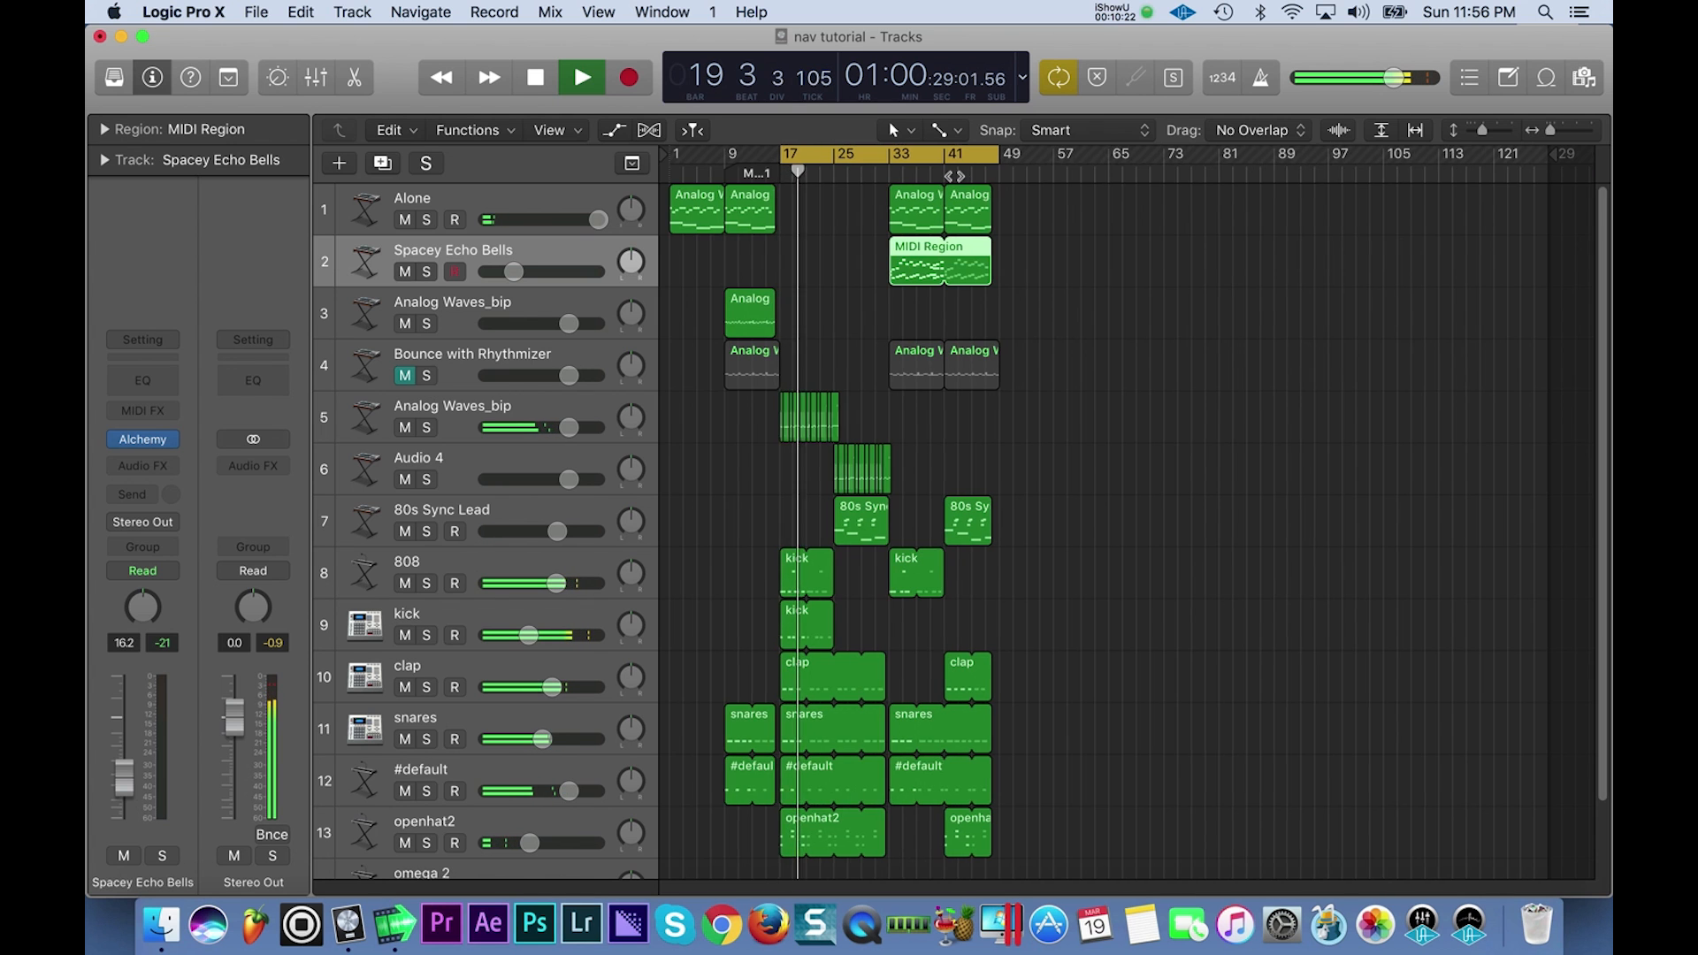
Select and copy all regions from bar 17 to the end of the arrangement across all tracks.
key("super+Right")
key("super+Right")
scroll(900, 391, "left", 5)
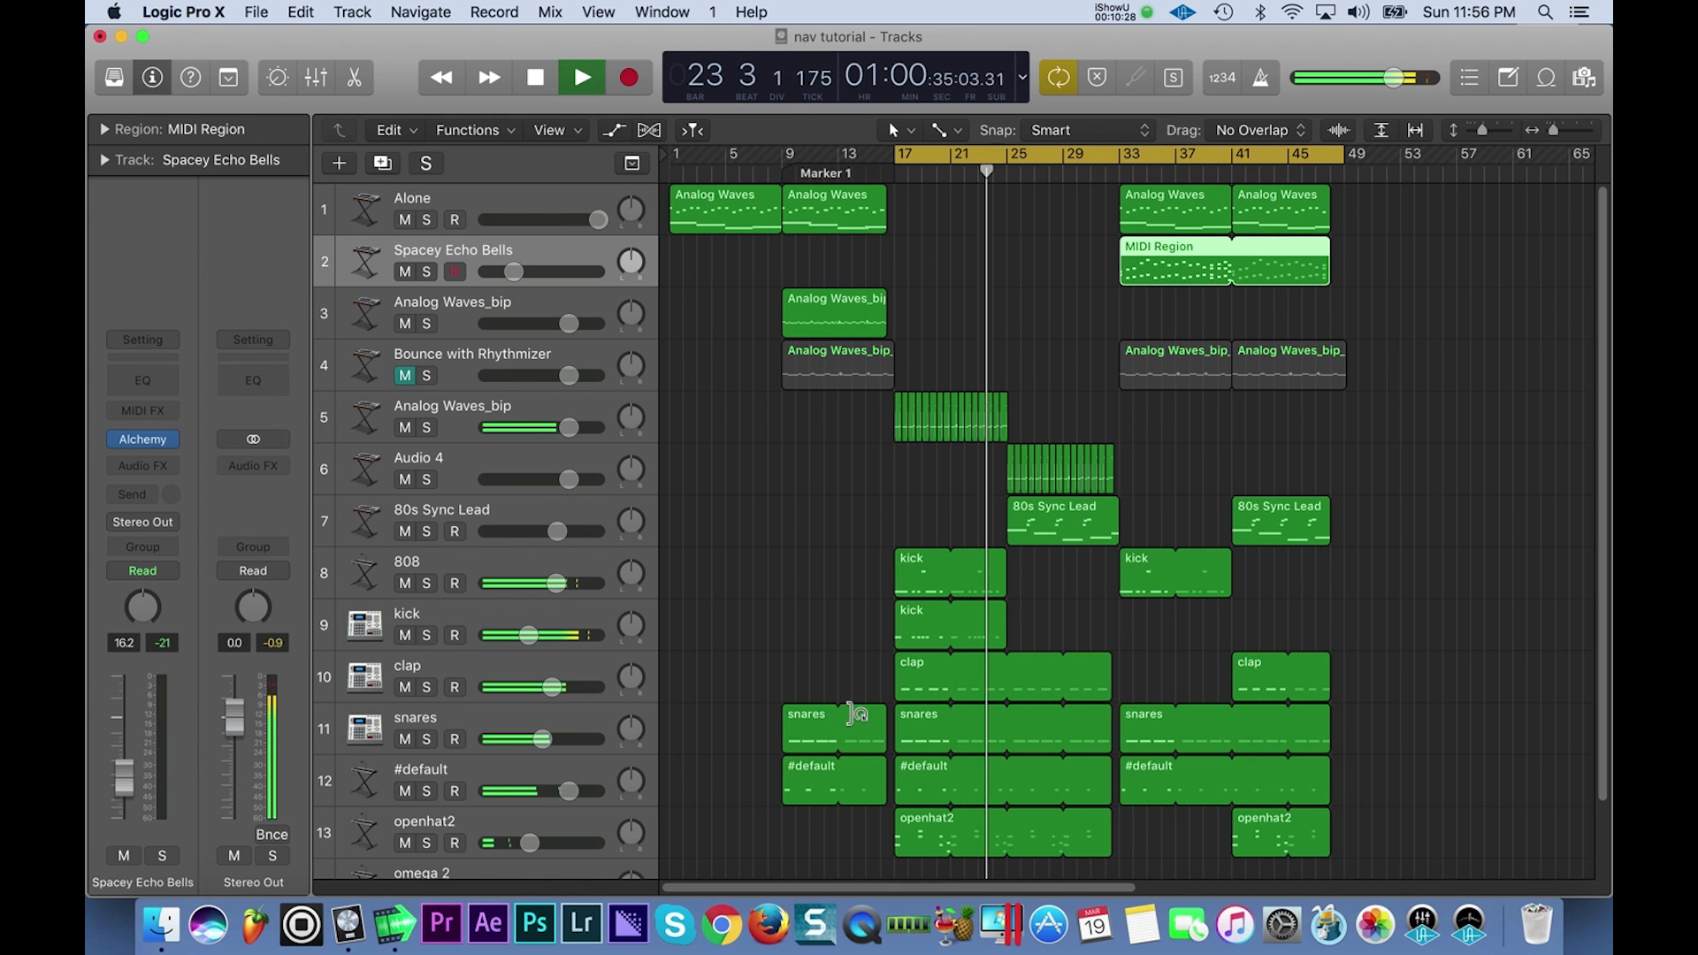
left_click_drag(1429, 212, 863, 840)
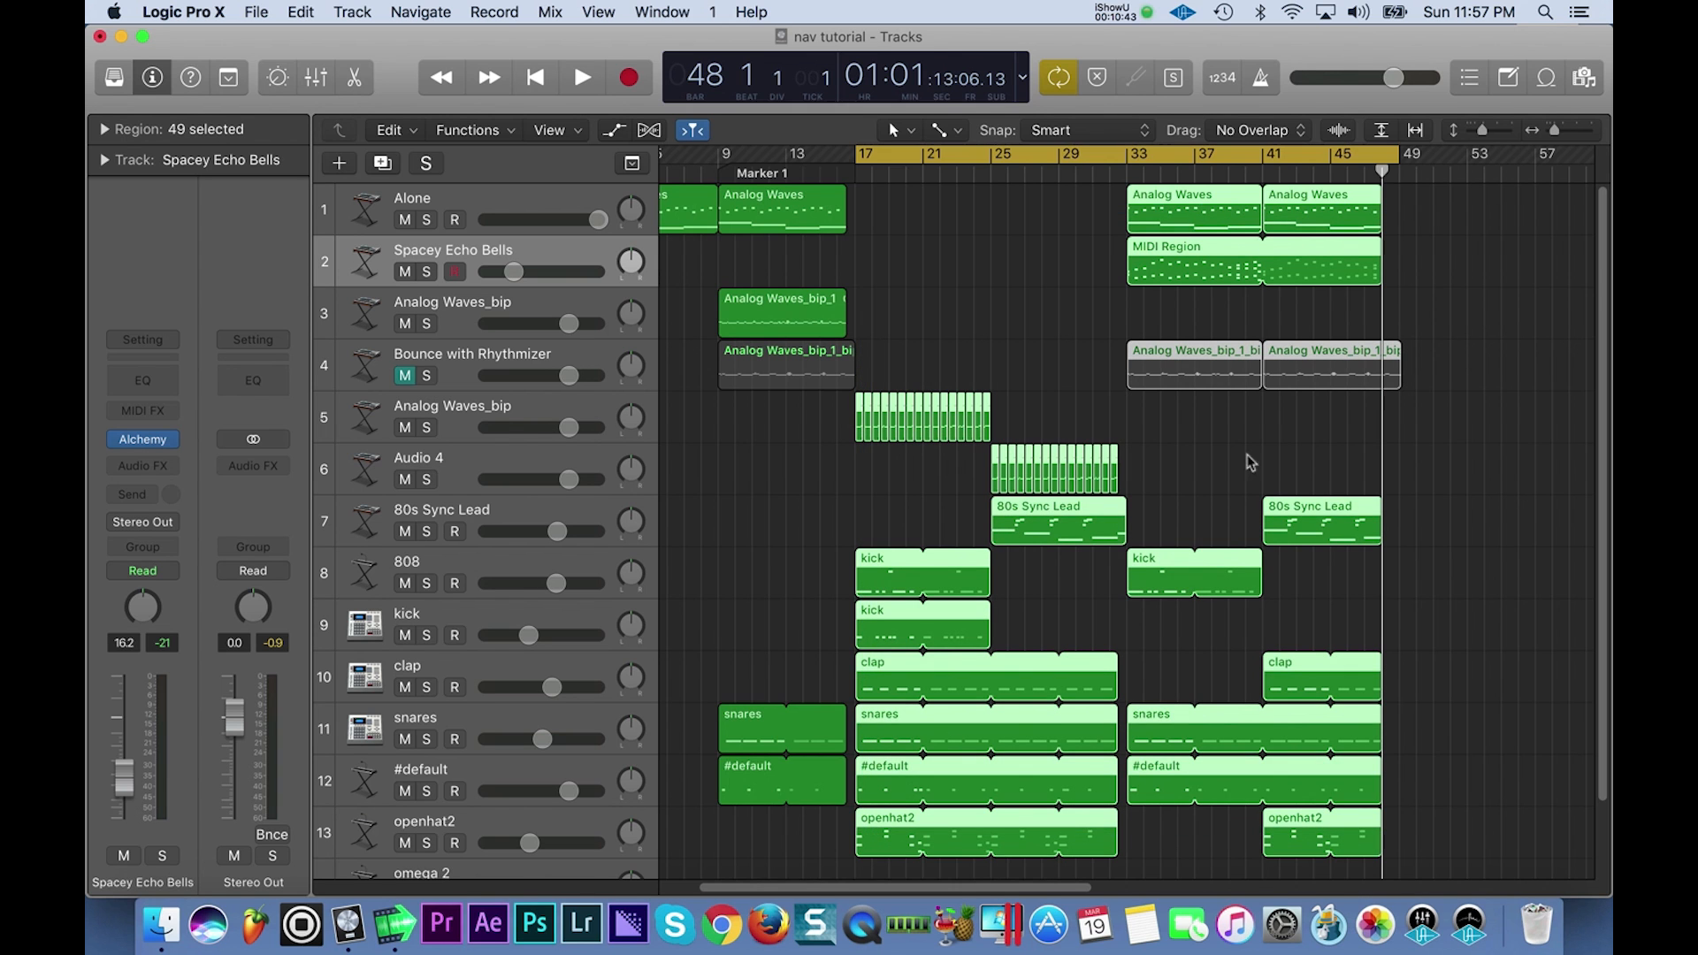
Try pasting the copied regions at bar 48, play from bar 46, and undo the paste.
key("super+v")
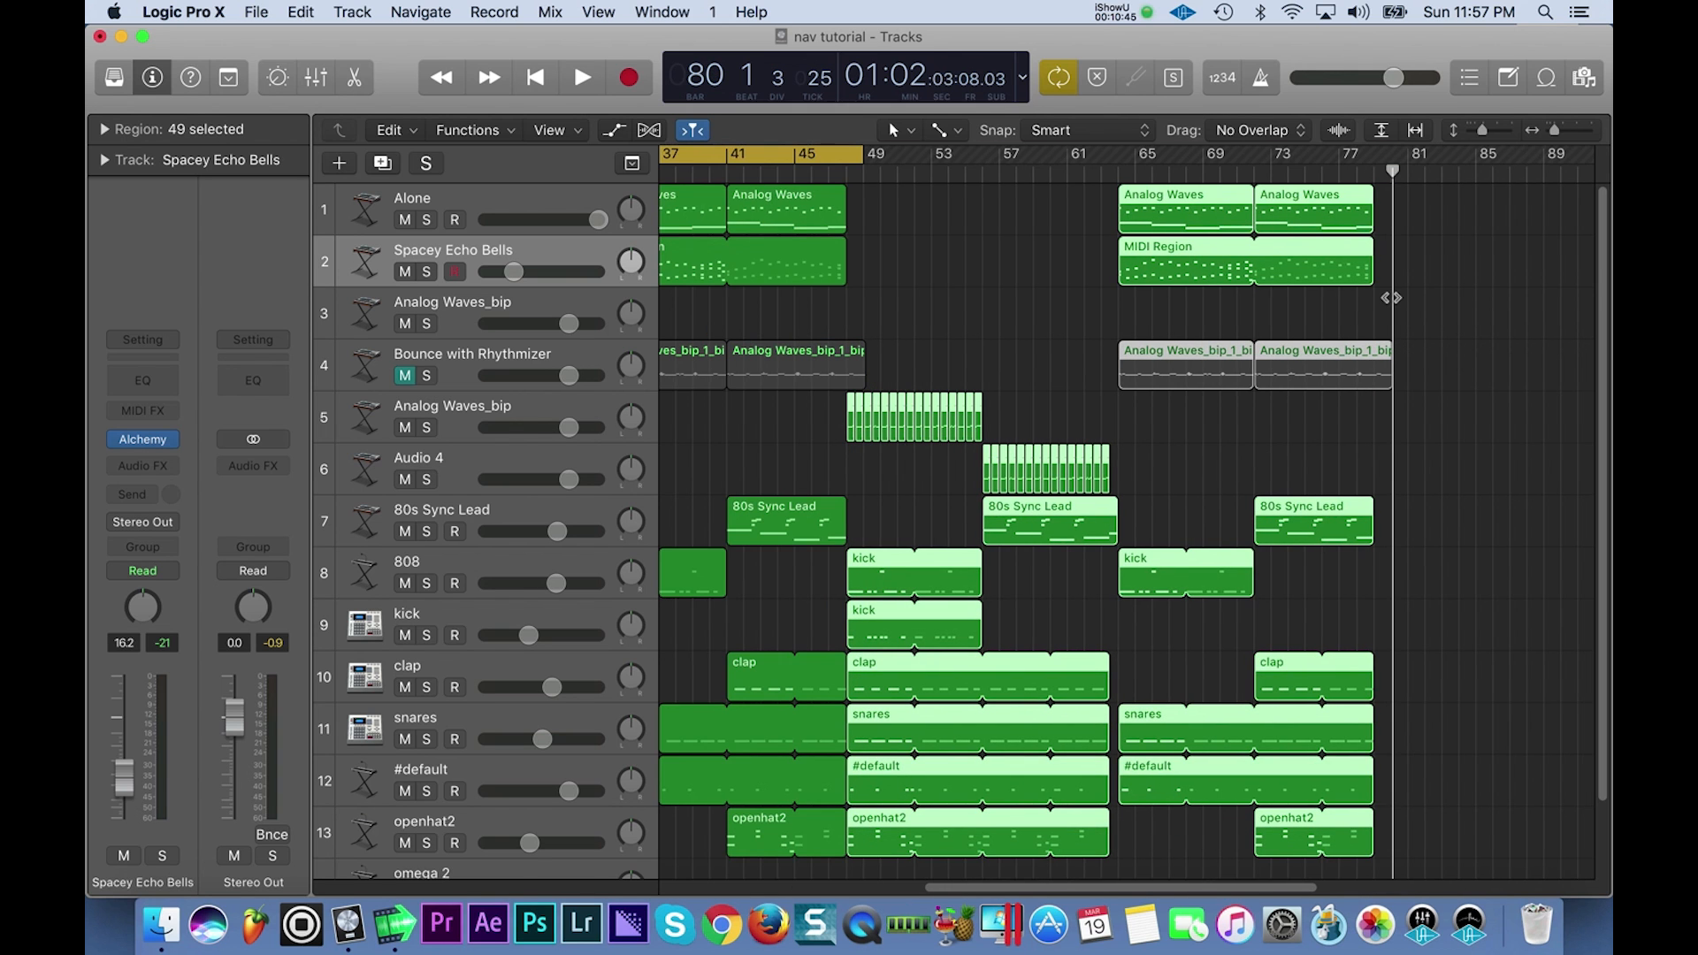
scroll(1384, 297, "left", 10)
left_click(1311, 178)
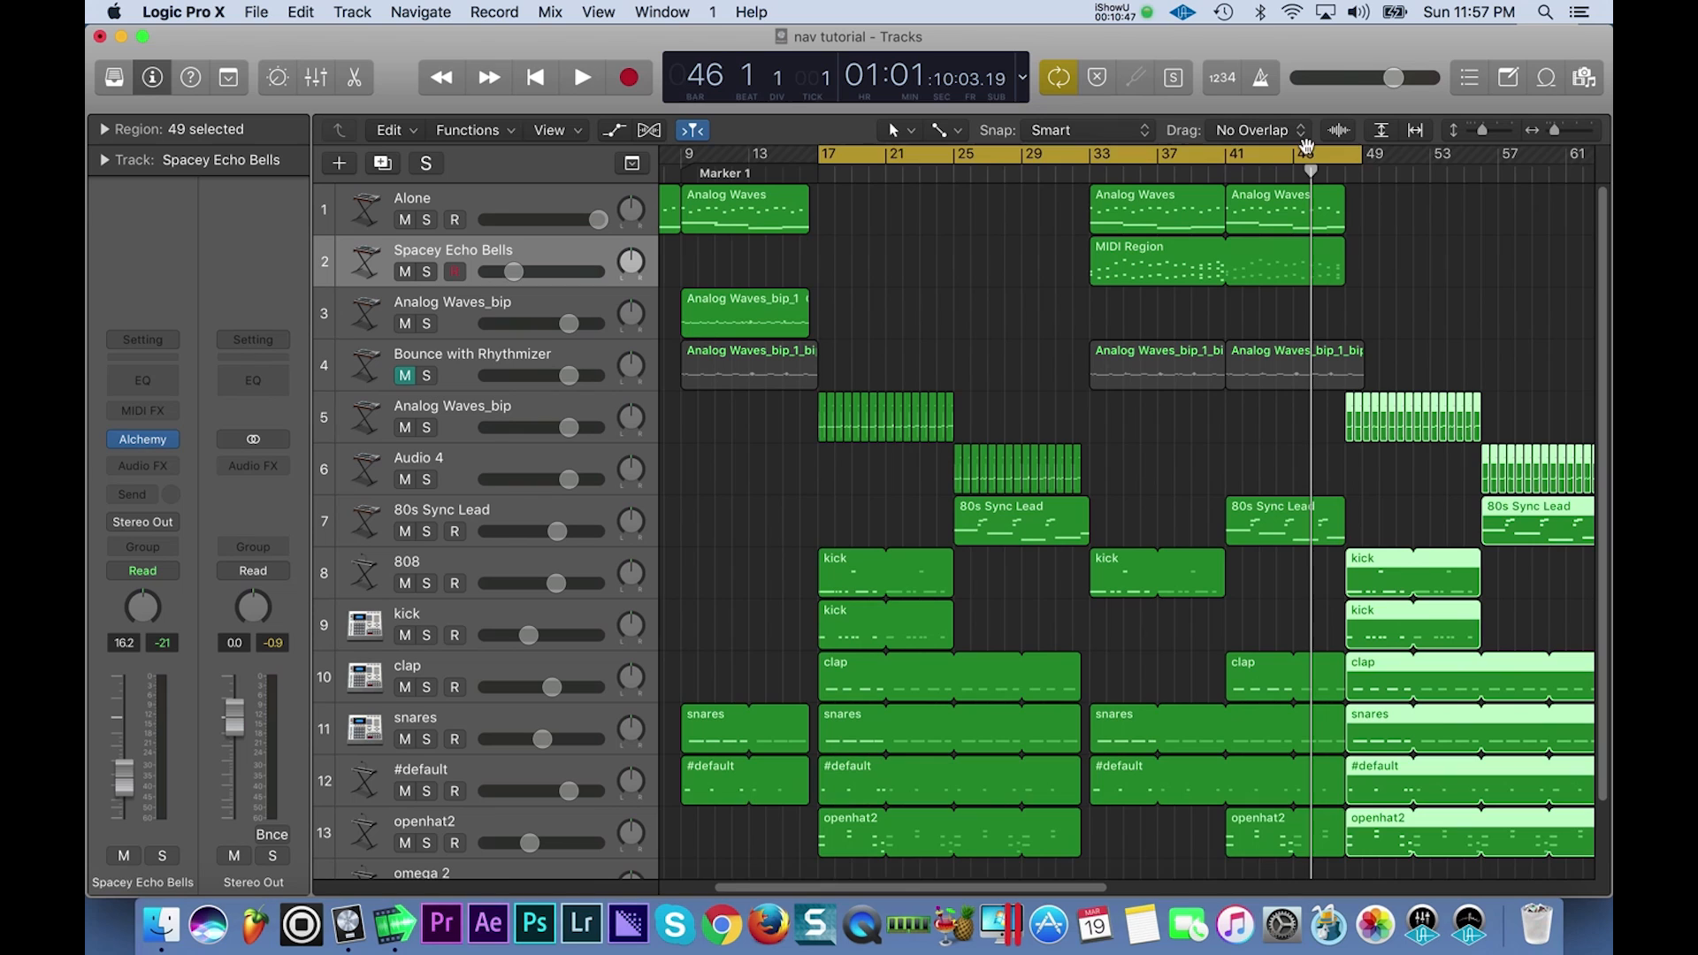
left_click(1308, 156)
key("space")
key("super+z")
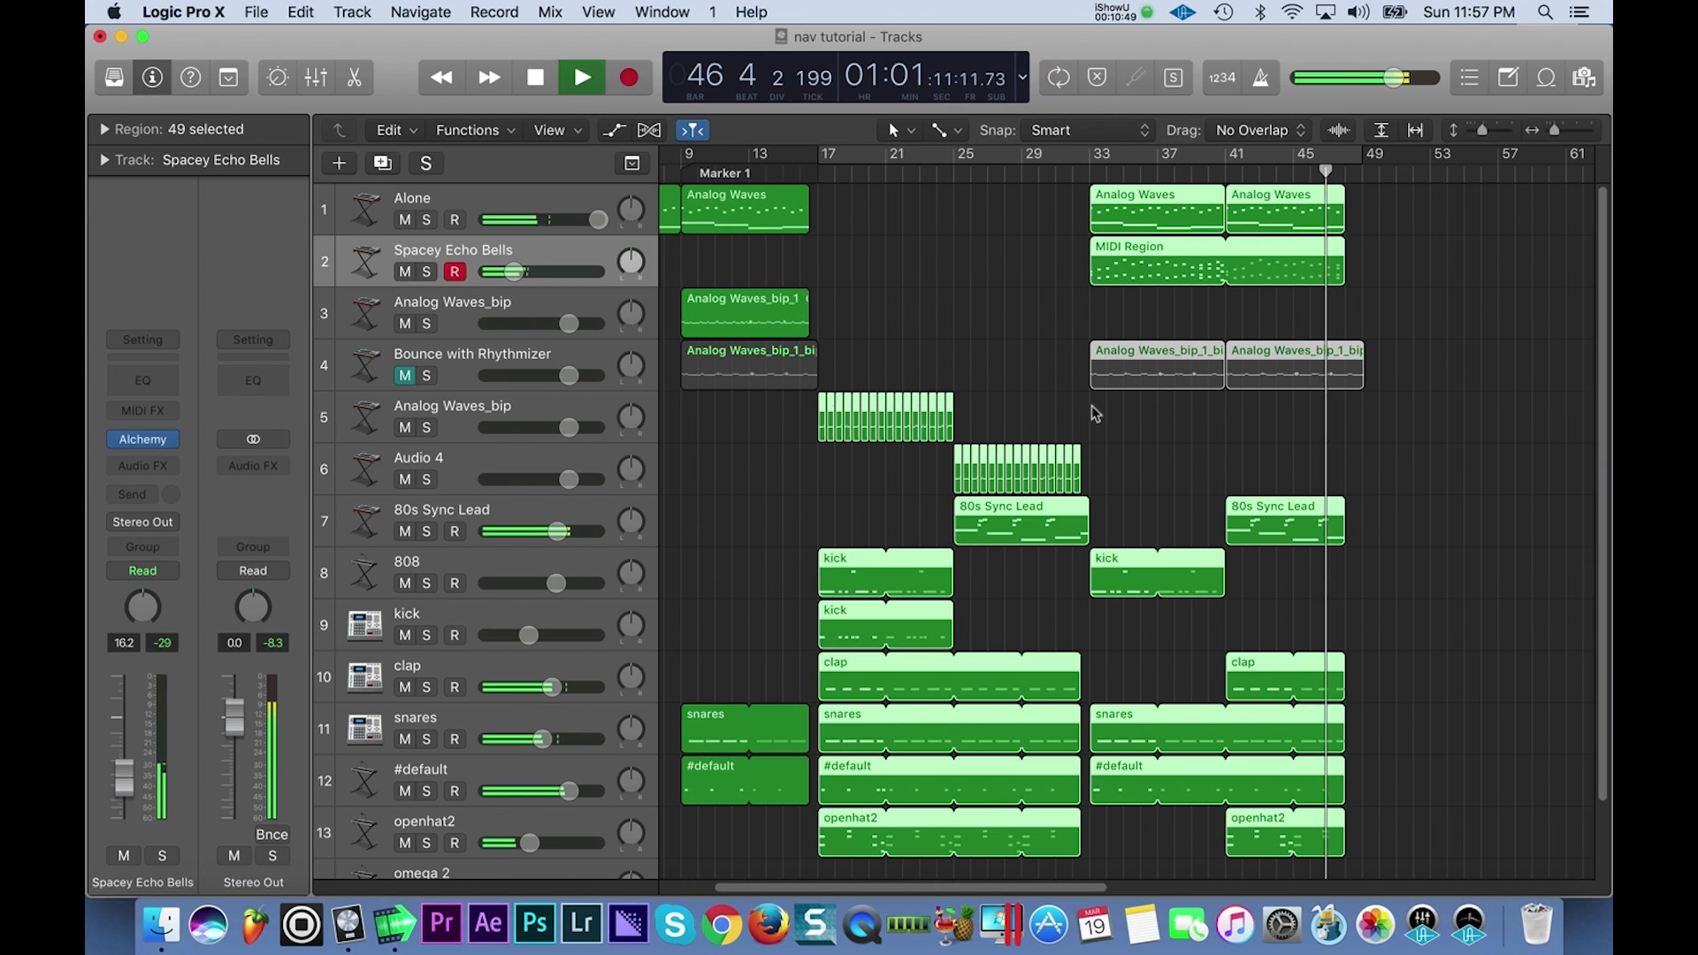
Stop playback and paste the copied regions at bar 49.
key("space")
left_click(1360, 176)
mouse_move(1360, 177)
left_mouse_down()
mouse_move(1378, 177)
mouse_move(1362, 179)
left_mouse_up()
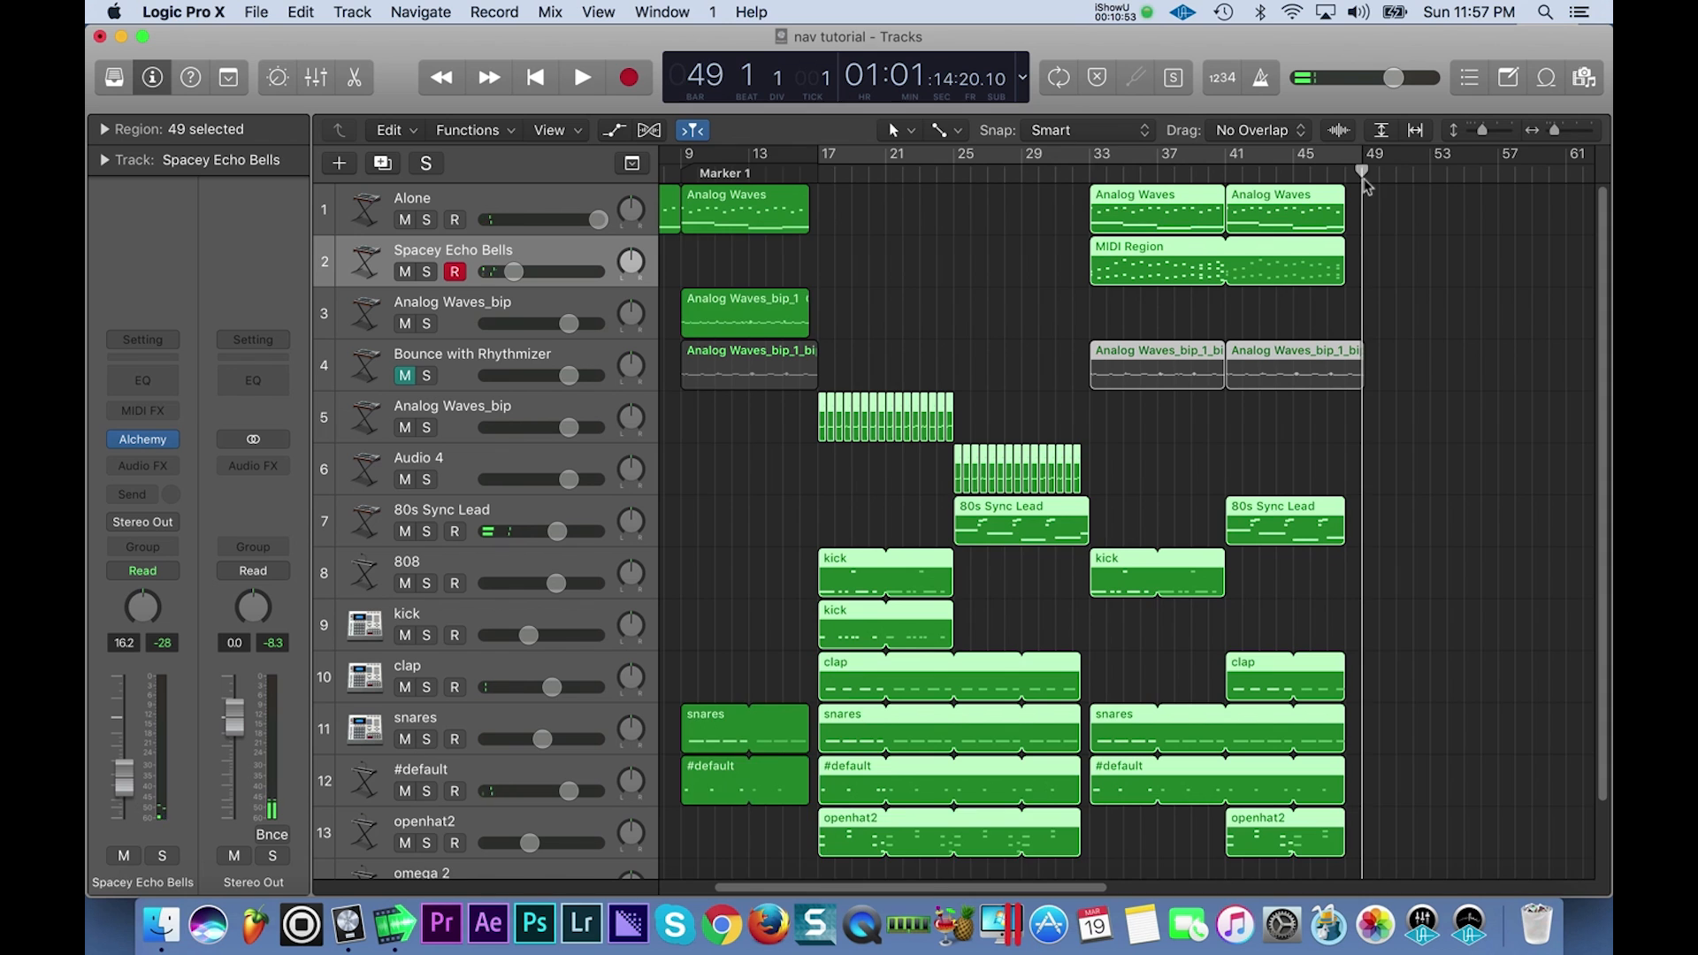
key("super+v")
Bounce the Alone and Spacey Echo Bells regions starting at bar 65 in place as one audio region on a new track.
scroll(1160, 247, "down", 5)
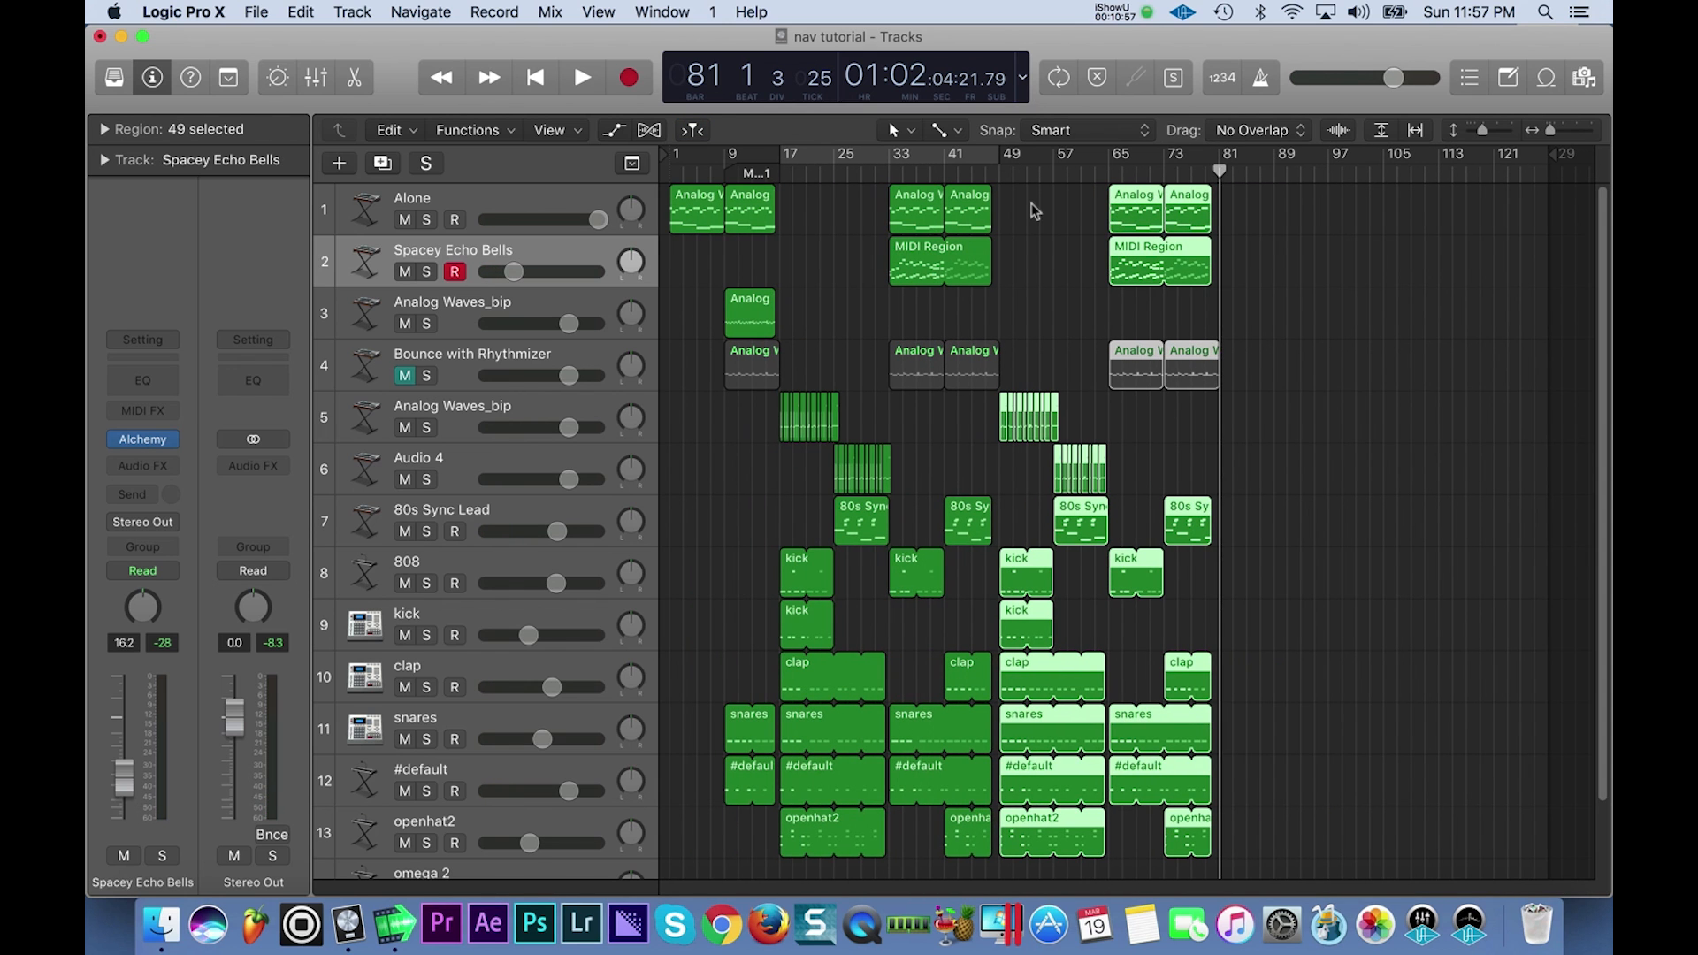
scroll(1111, 247, "down", 2)
scroll(1107, 240, "up", 2)
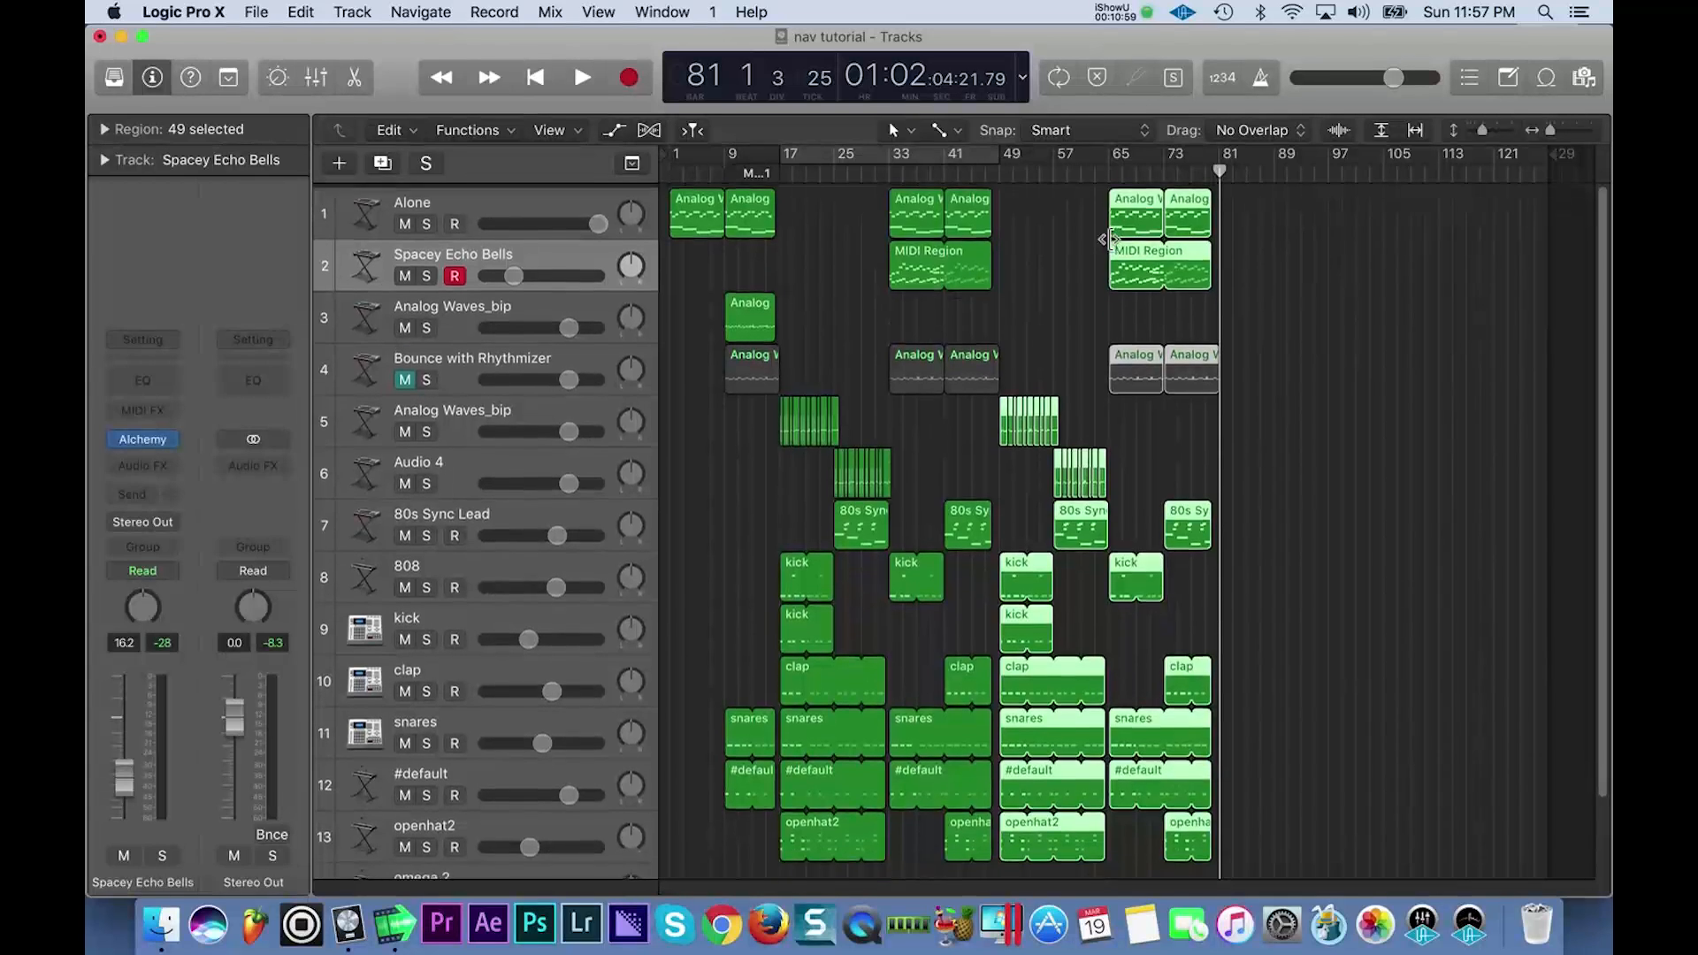
scroll(1161, 250, "up", 4)
scroll(1161, 255, "down", 3)
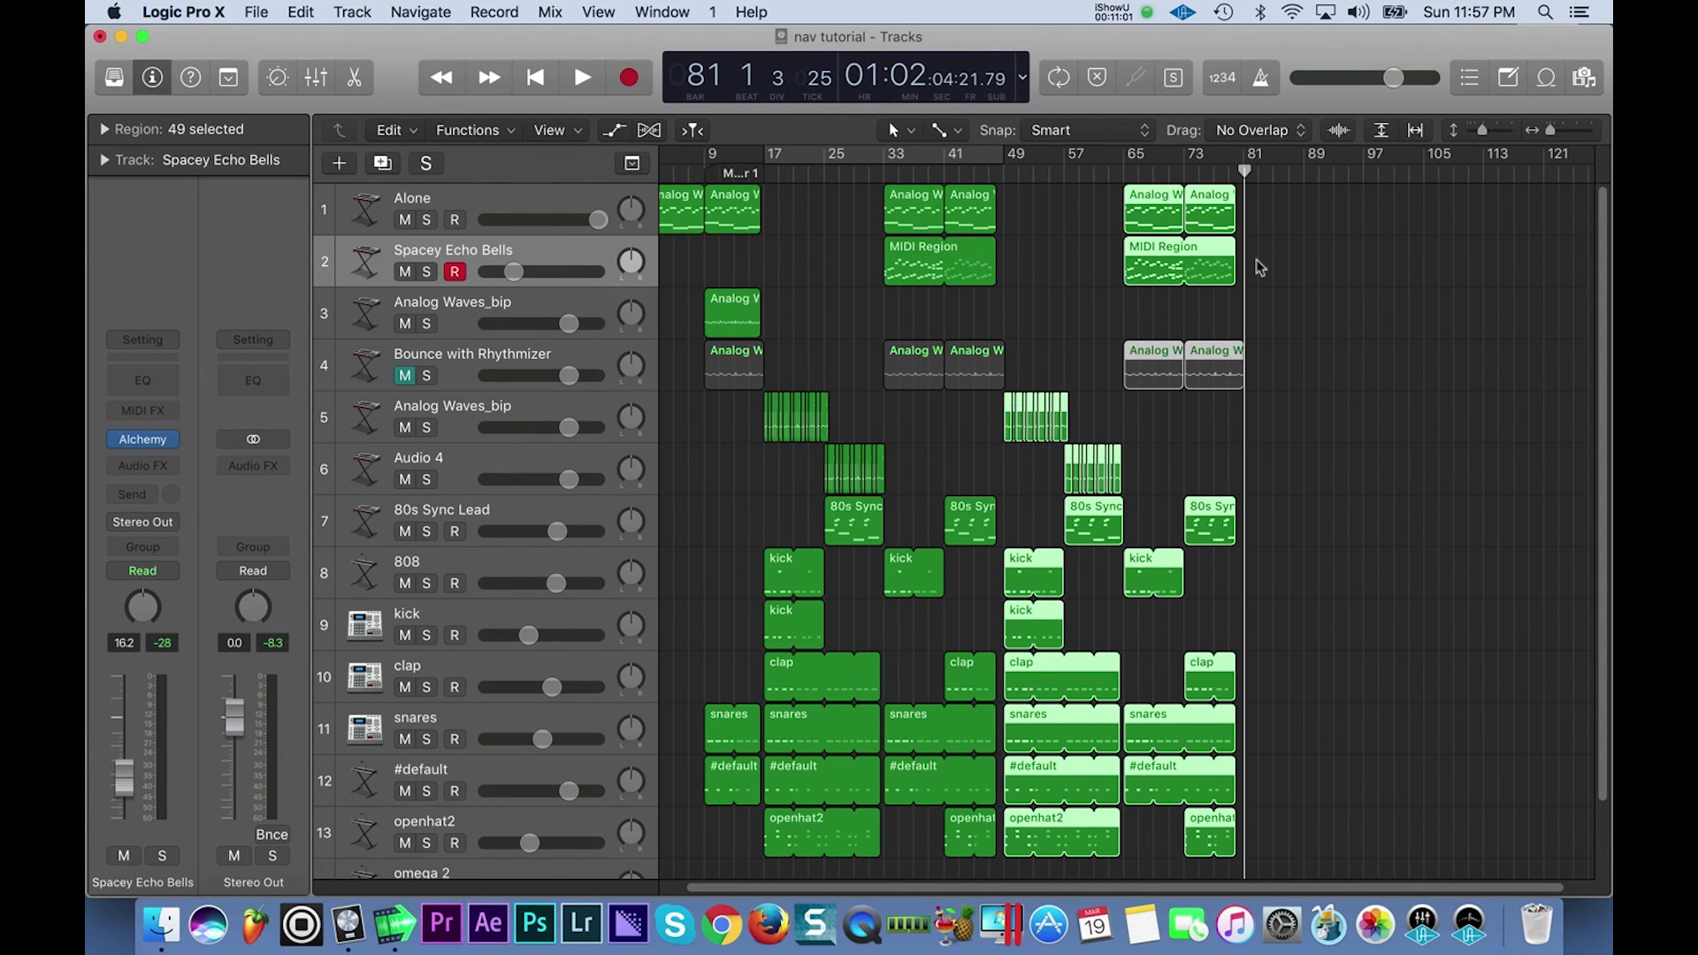
left_click_drag(1265, 272, 1146, 210)
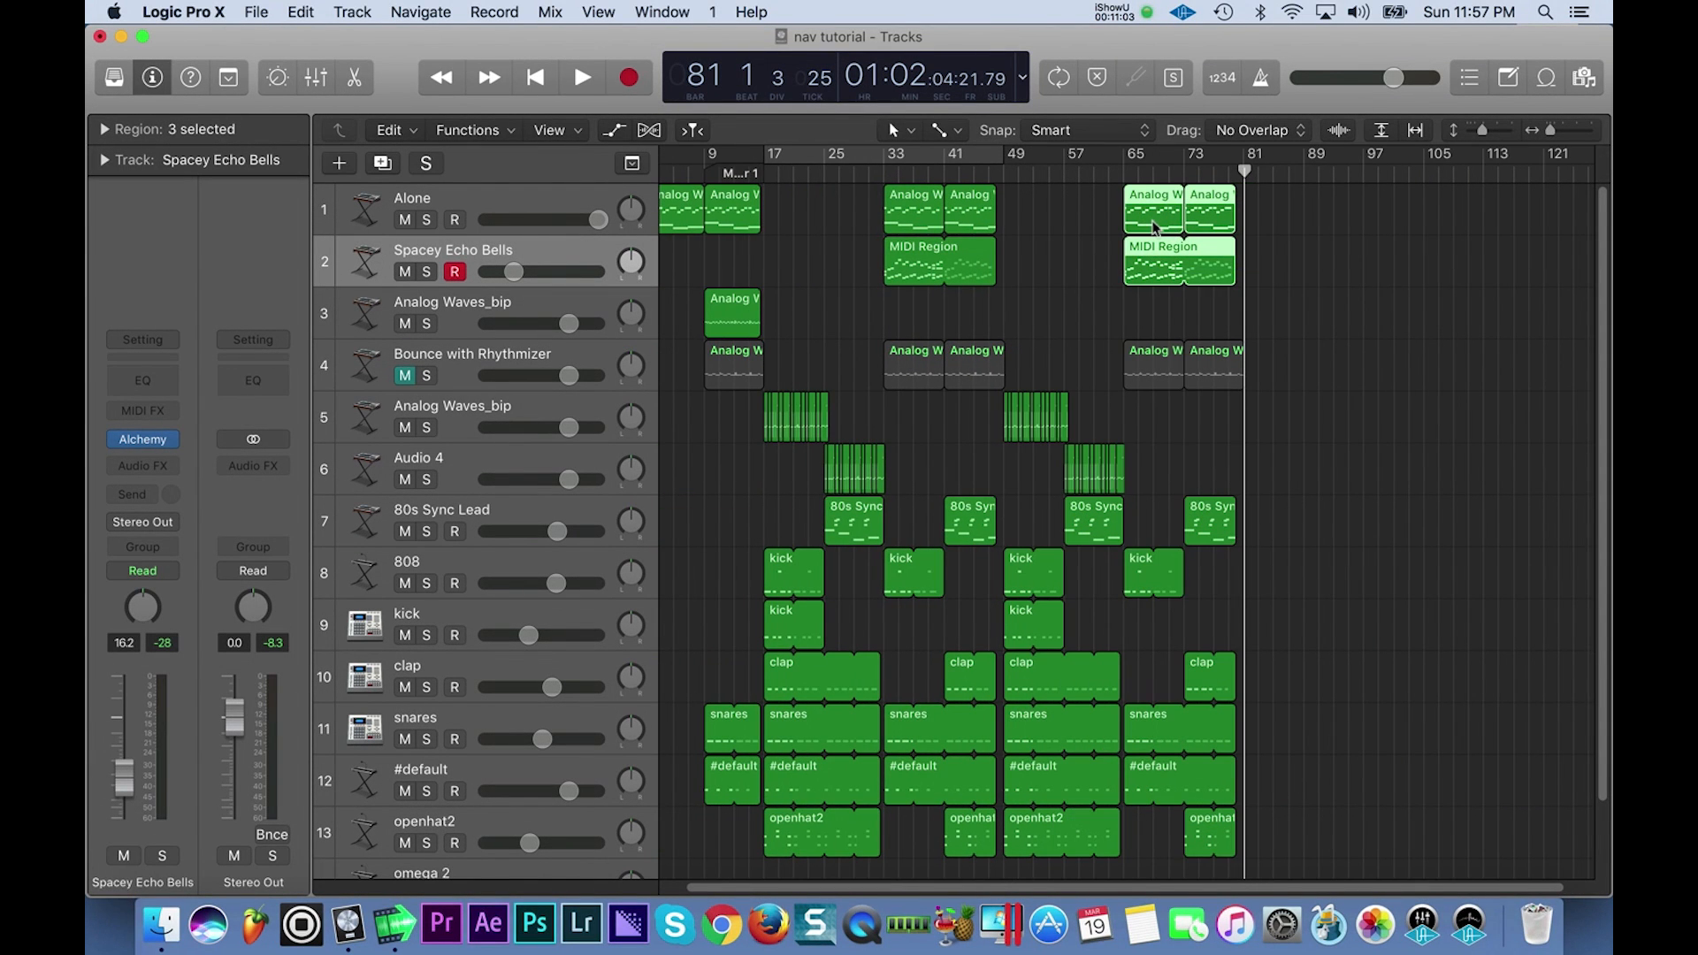
right_click(1154, 228)
left_click(1177, 234)
left_click(1011, 434)
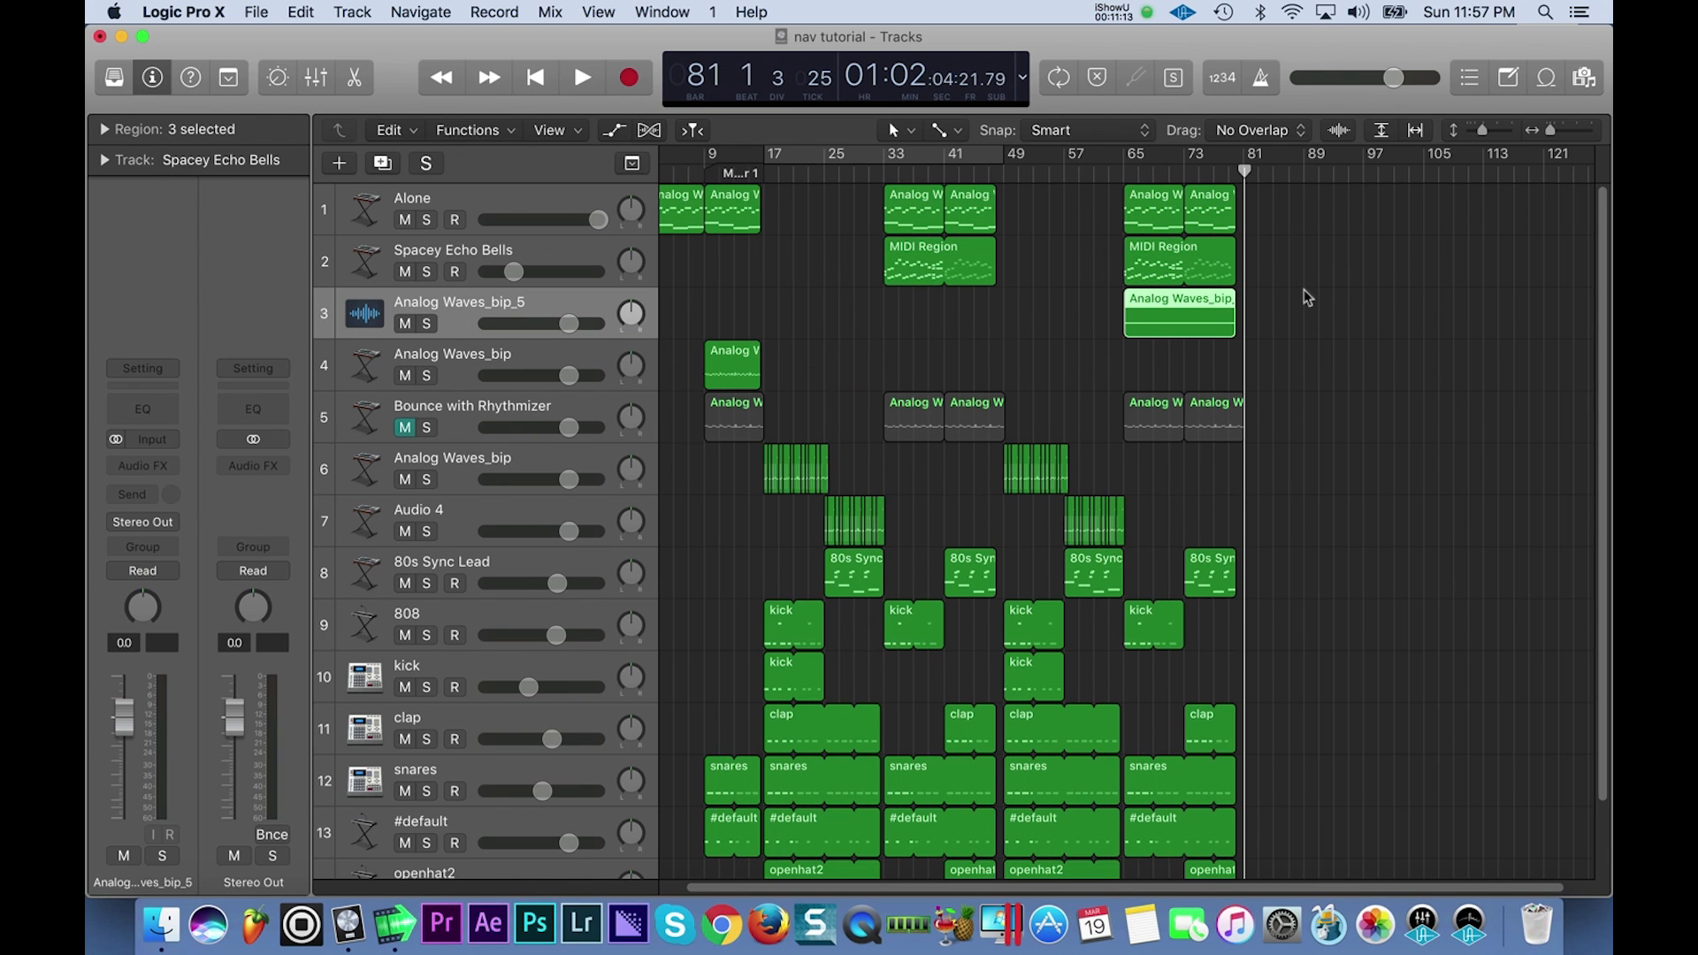
left_click_drag(1260, 269, 1163, 210)
right_click(1164, 211)
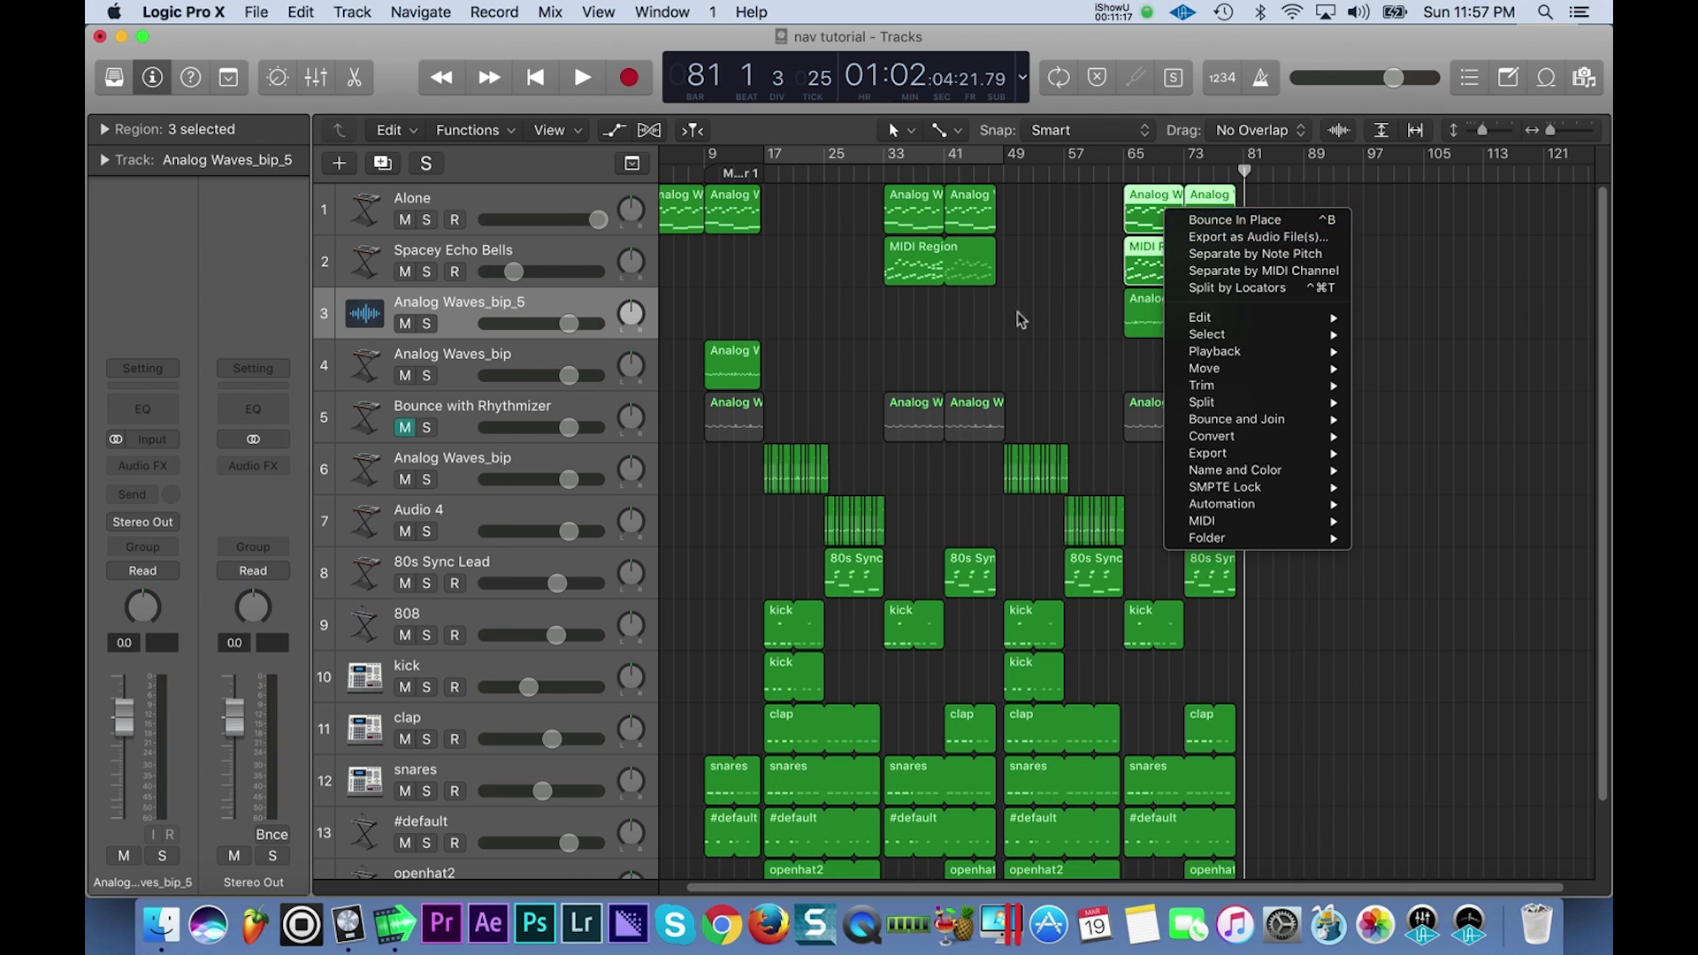
left_click(1046, 320)
Move the bounced Analog Waves_bip_5 audio region from bar 65 to bar 89.
scroll(1194, 379, "down", 2)
scroll(1165, 276, "up", 2)
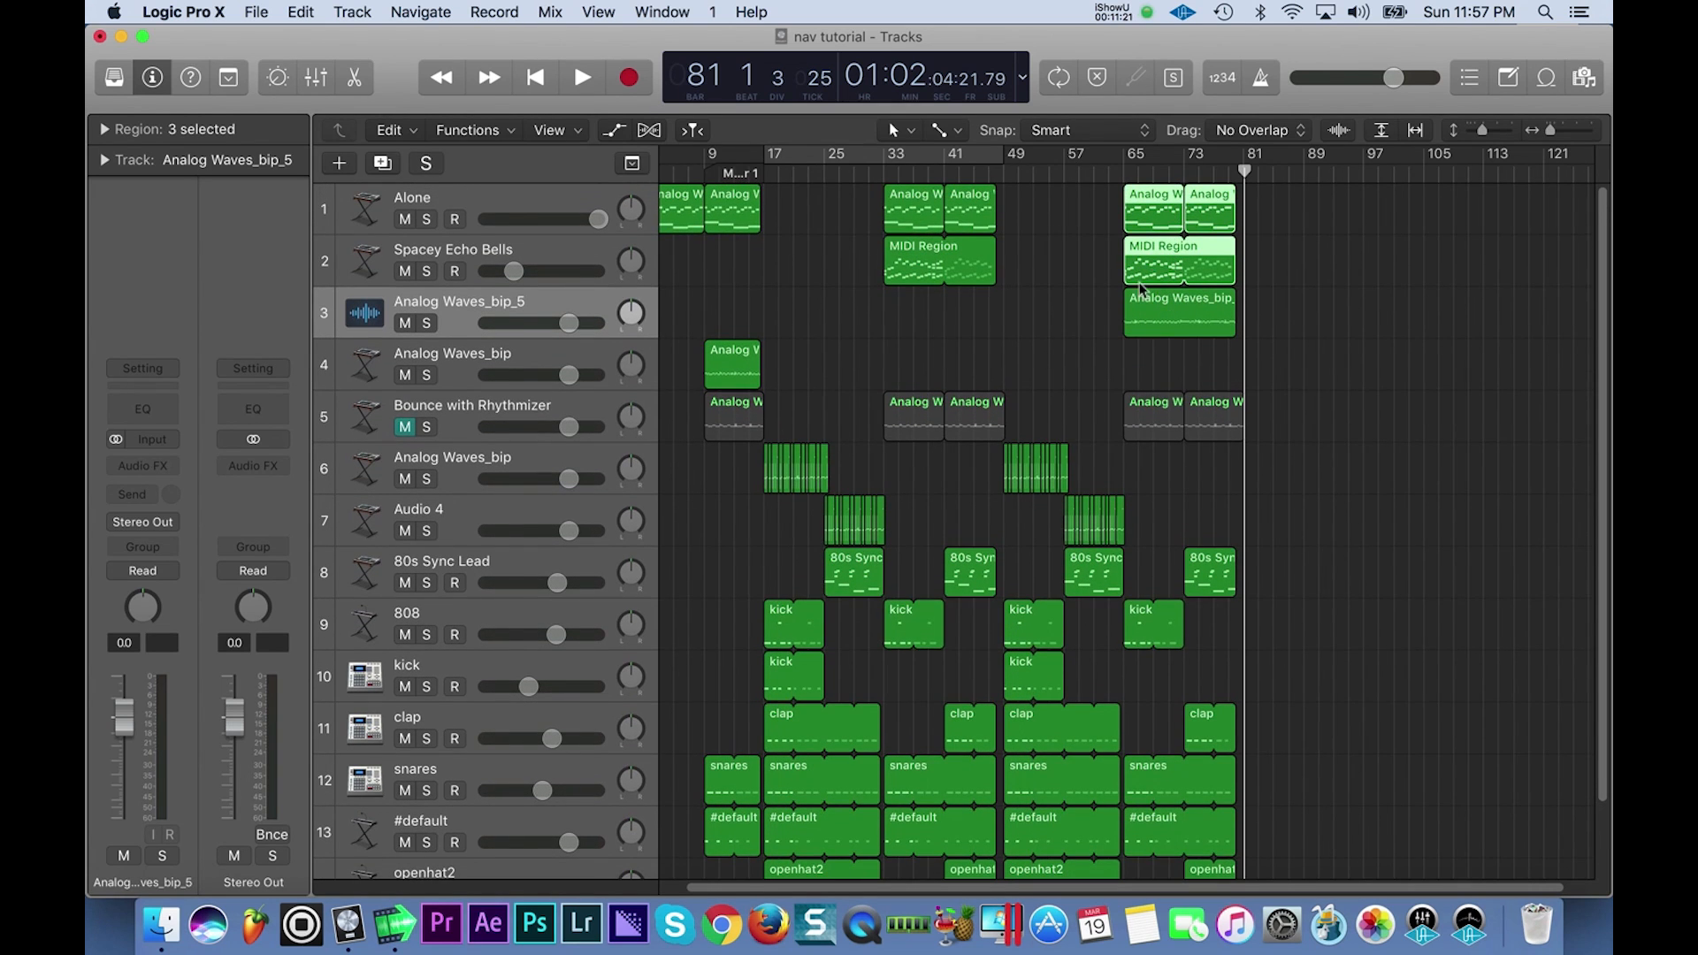
left_click_drag(1141, 306, 1317, 306)
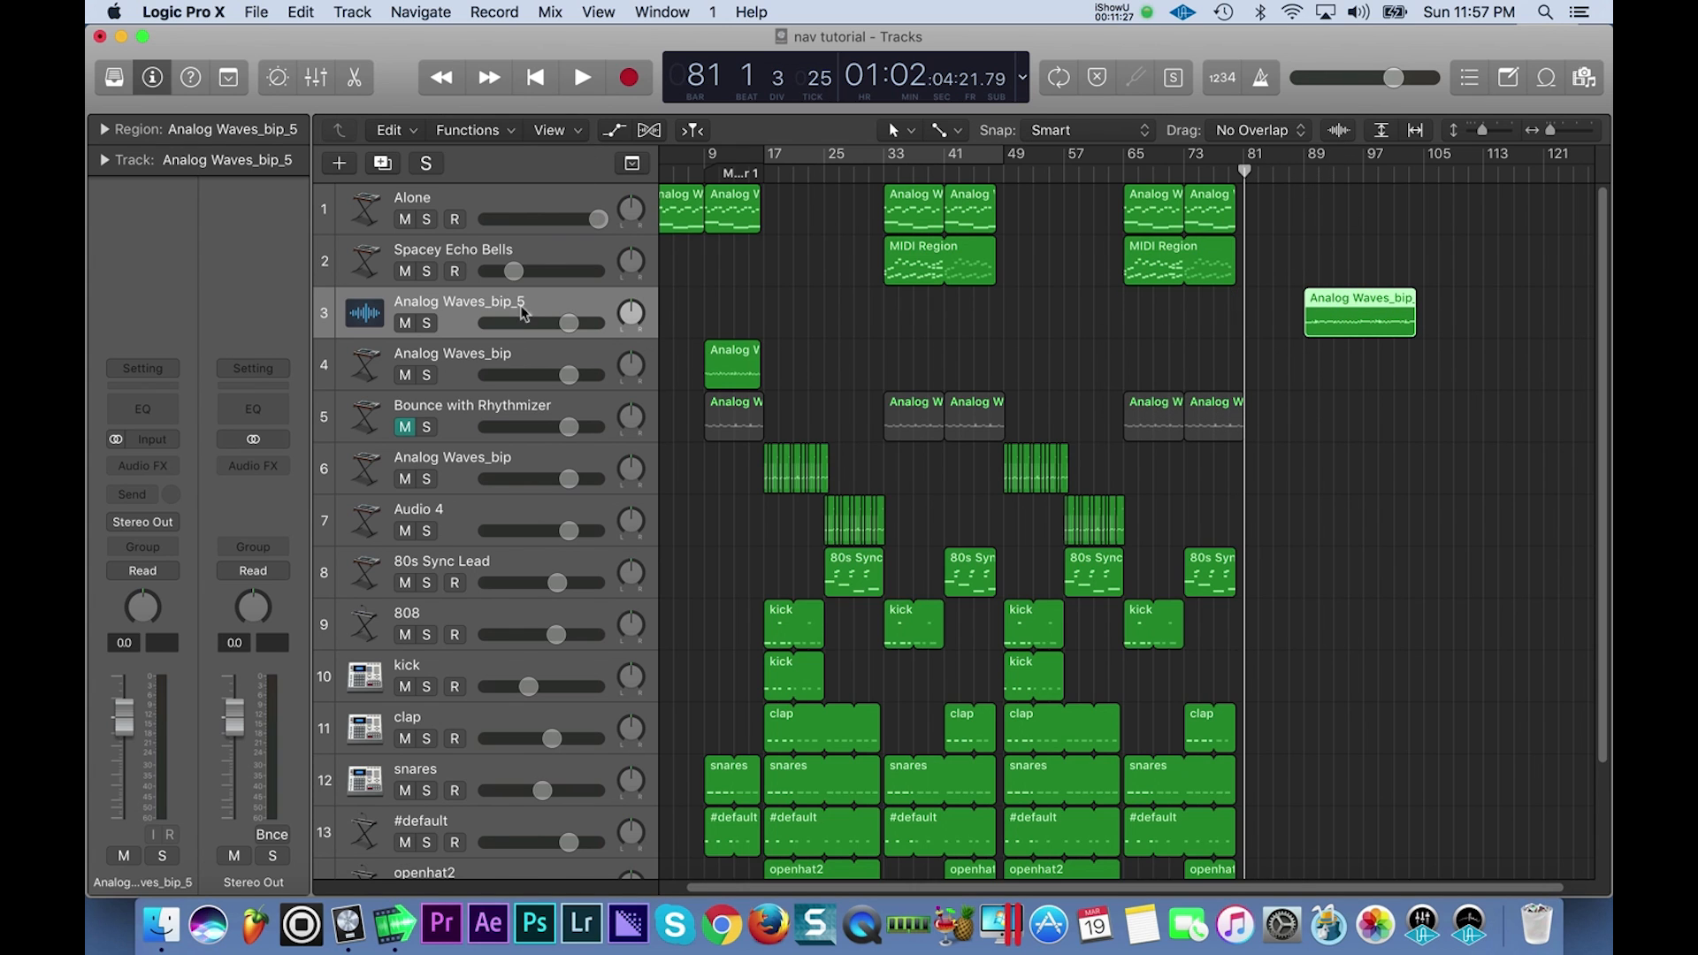
Insert a stereo Pitch Shifter on the Analog Waves_bip_5 track and close its plug-in window.
left_click(168, 467)
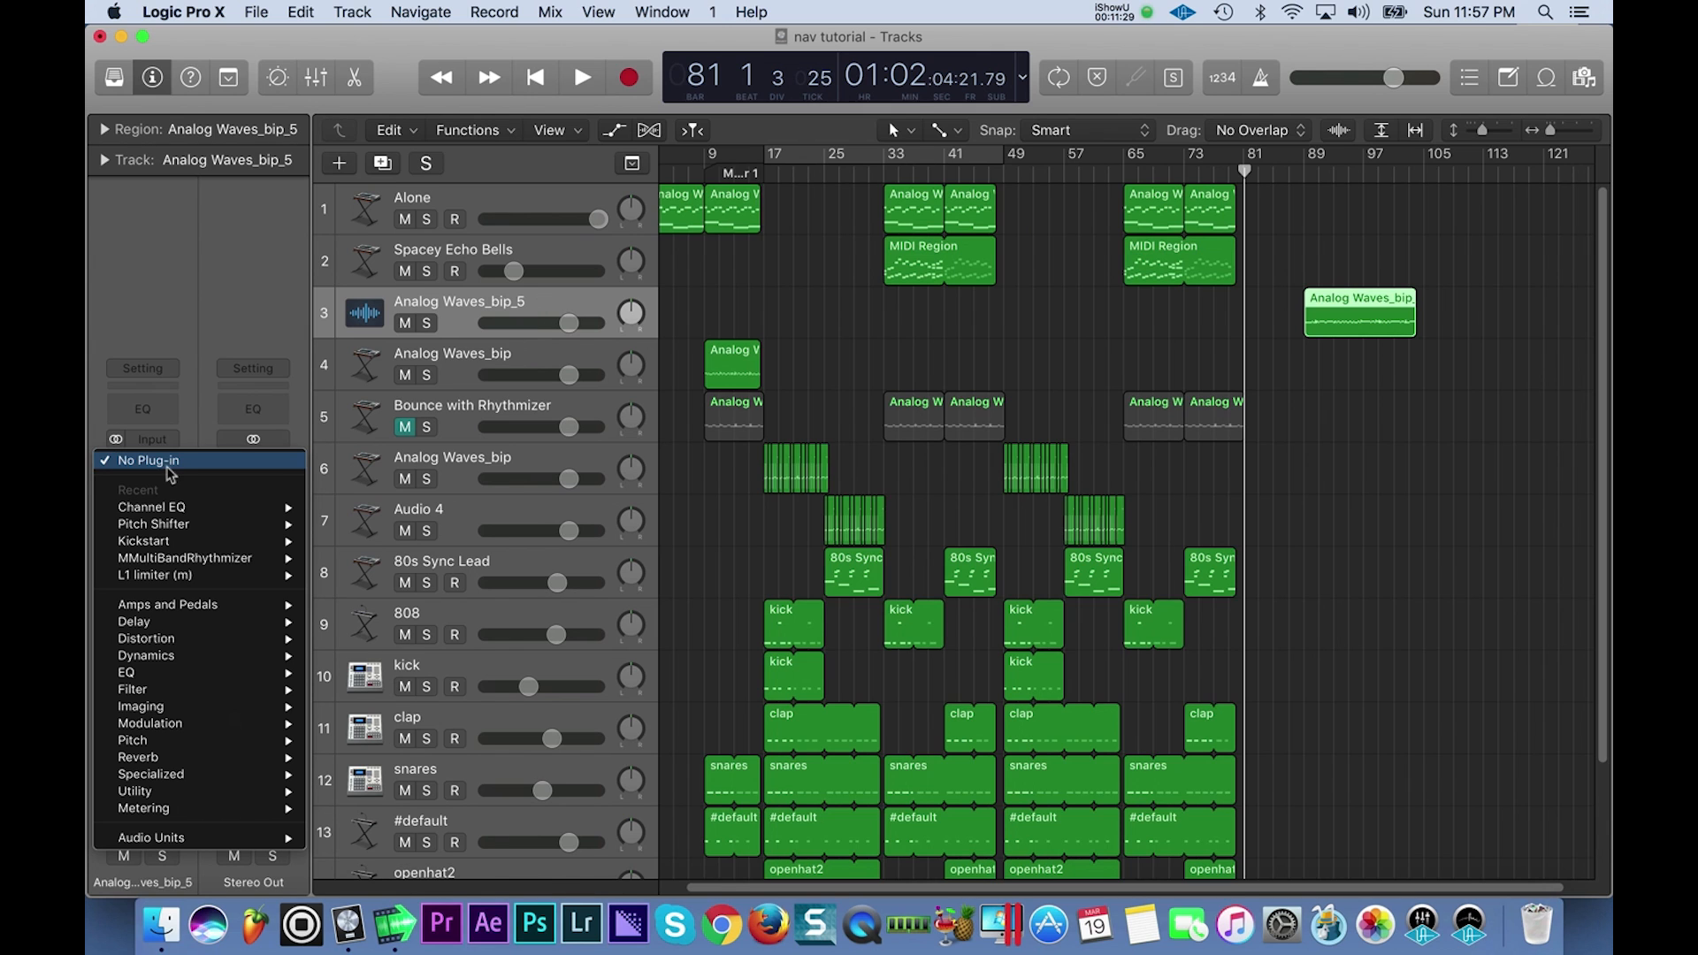
mouse_move(191, 544)
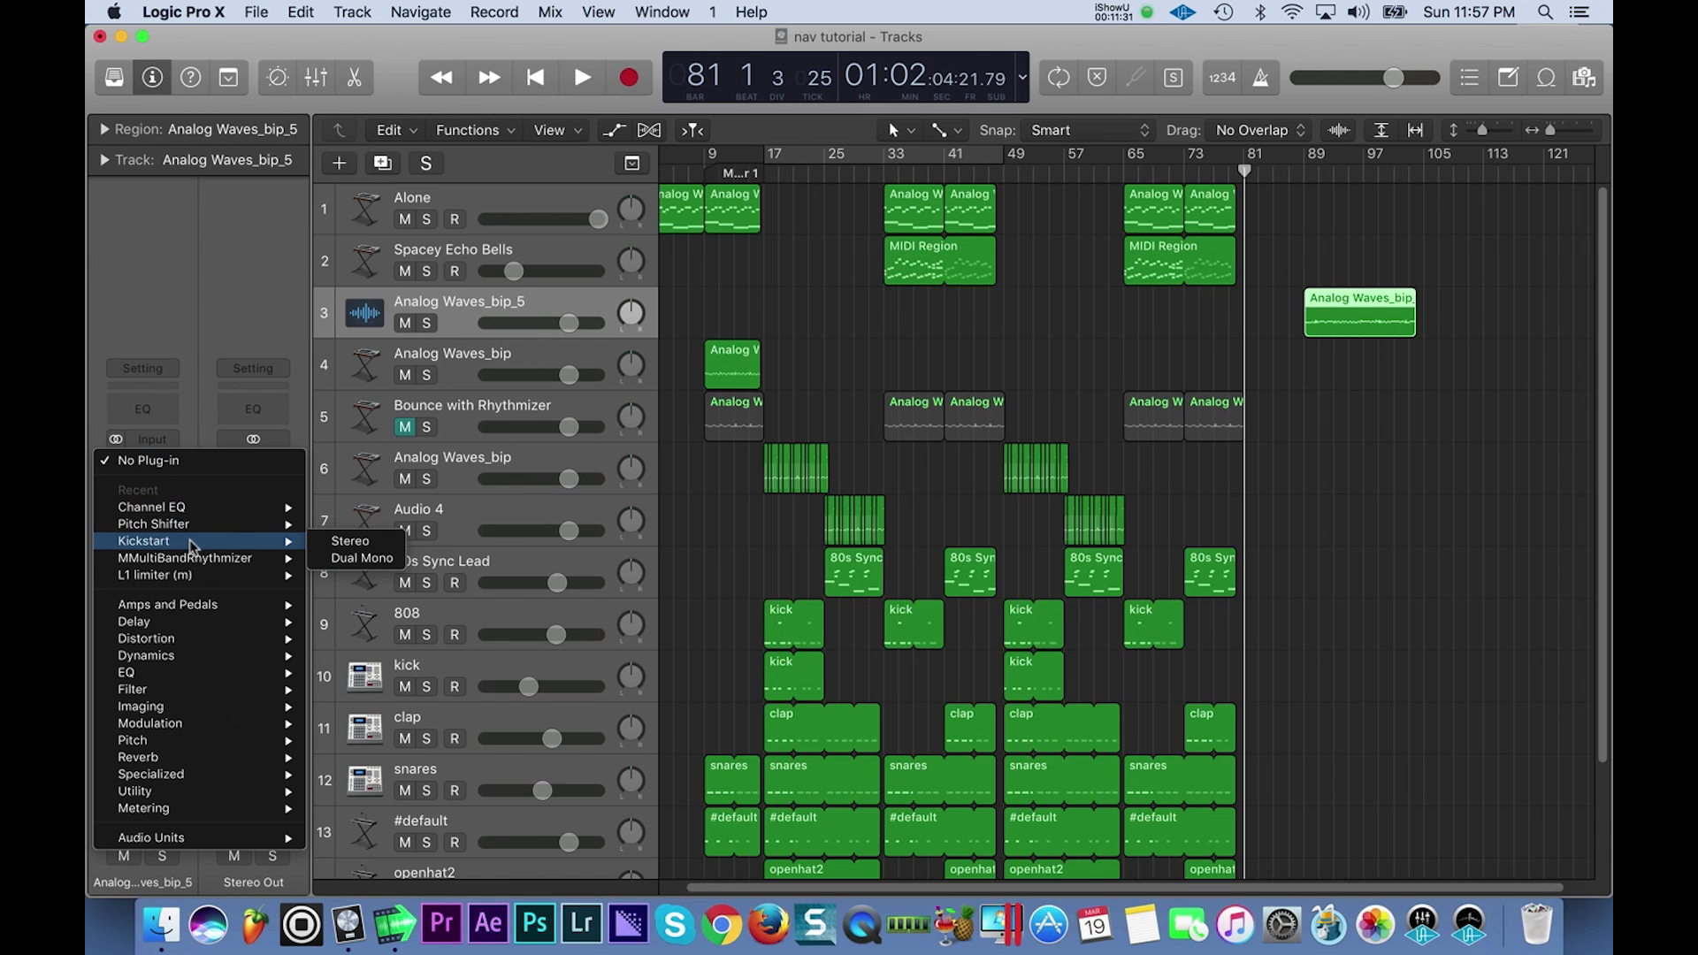
left_click(337, 526)
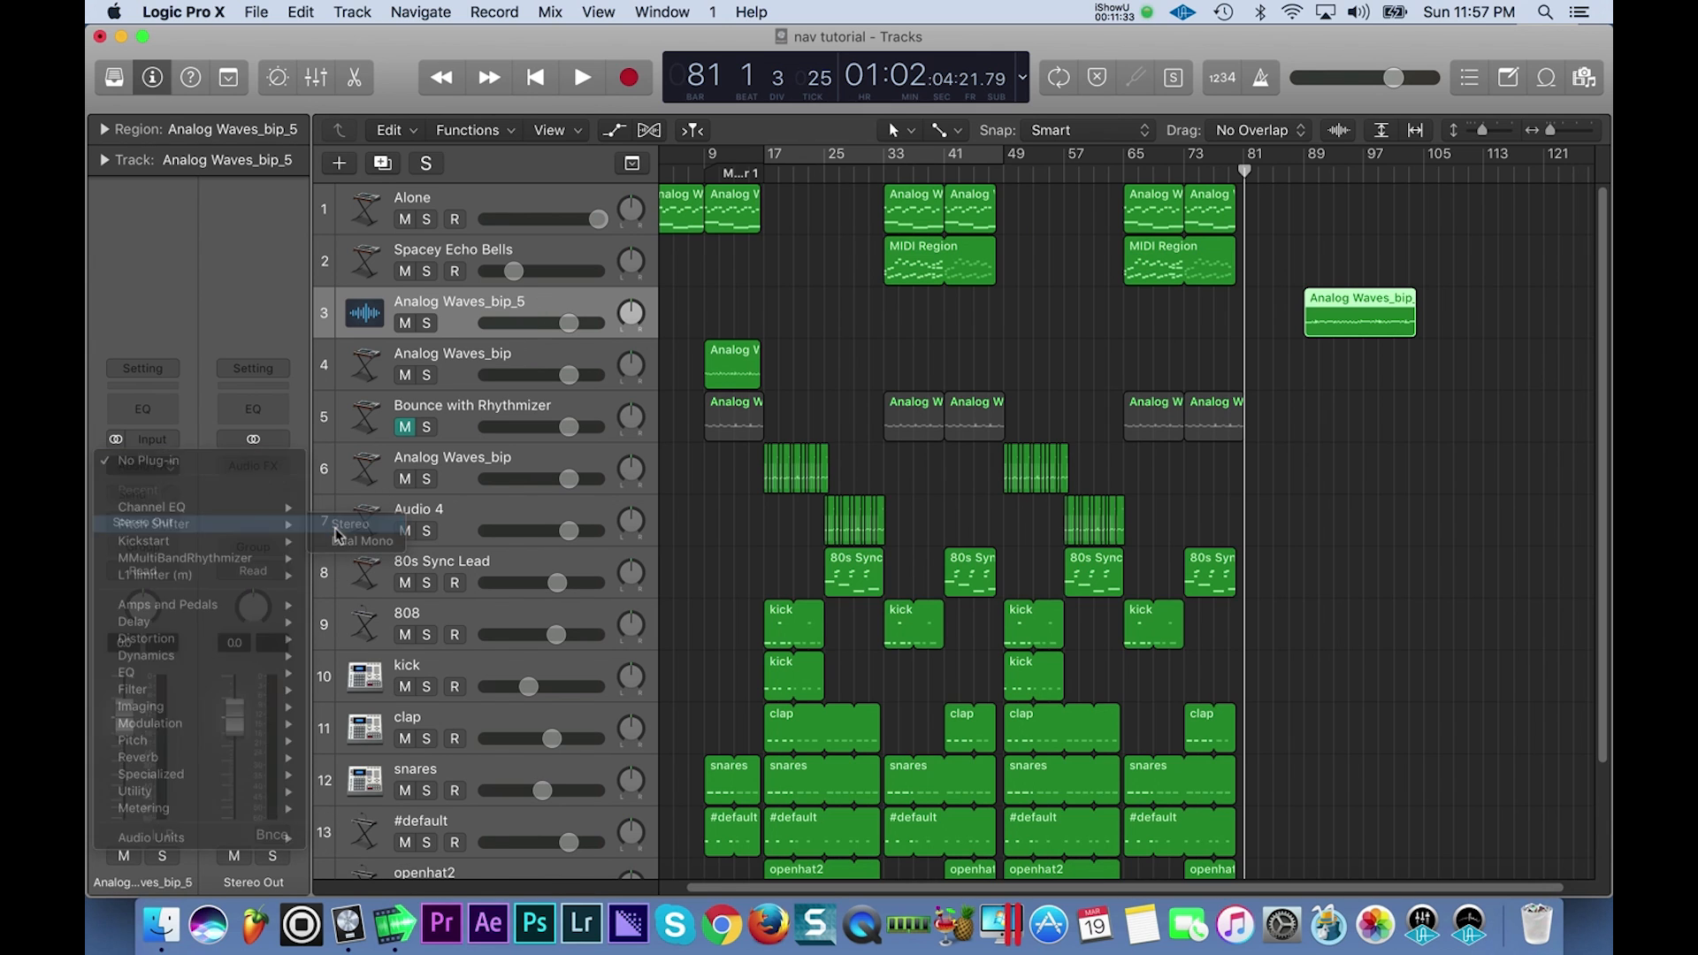
left_click(152, 90)
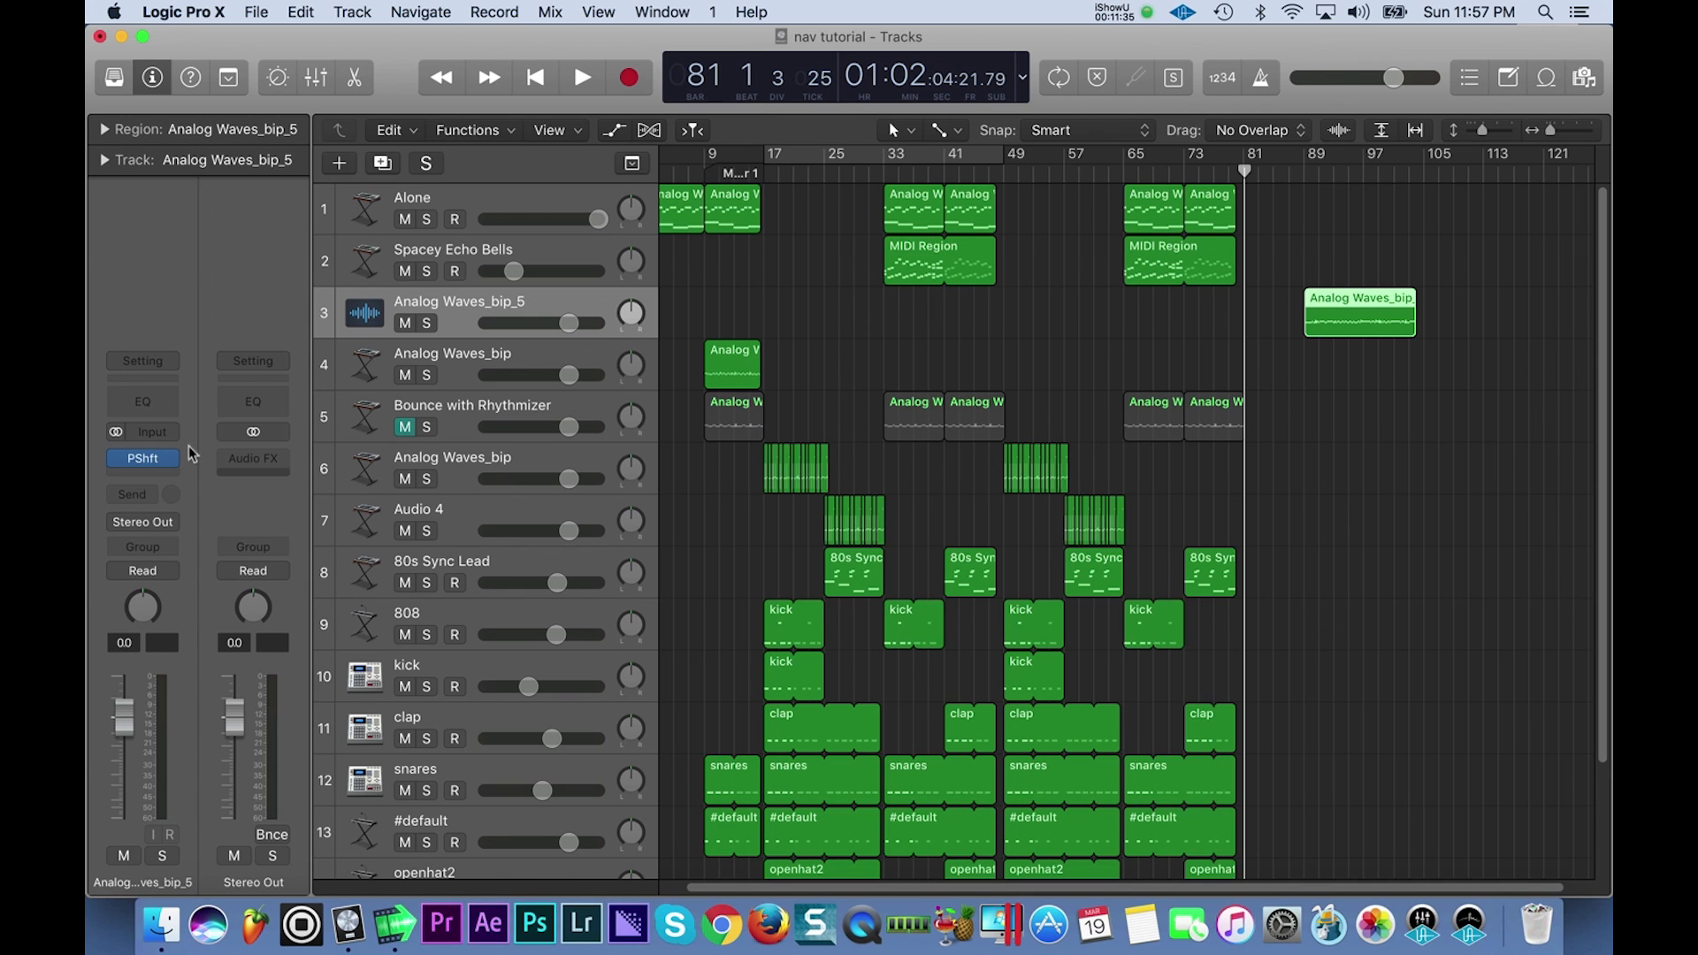
Reload the stereo Pitch Shifter on the Analog Waves_bip_5 track and set its Semi Tones to -7.
left_click(173, 459)
mouse_move(202, 774)
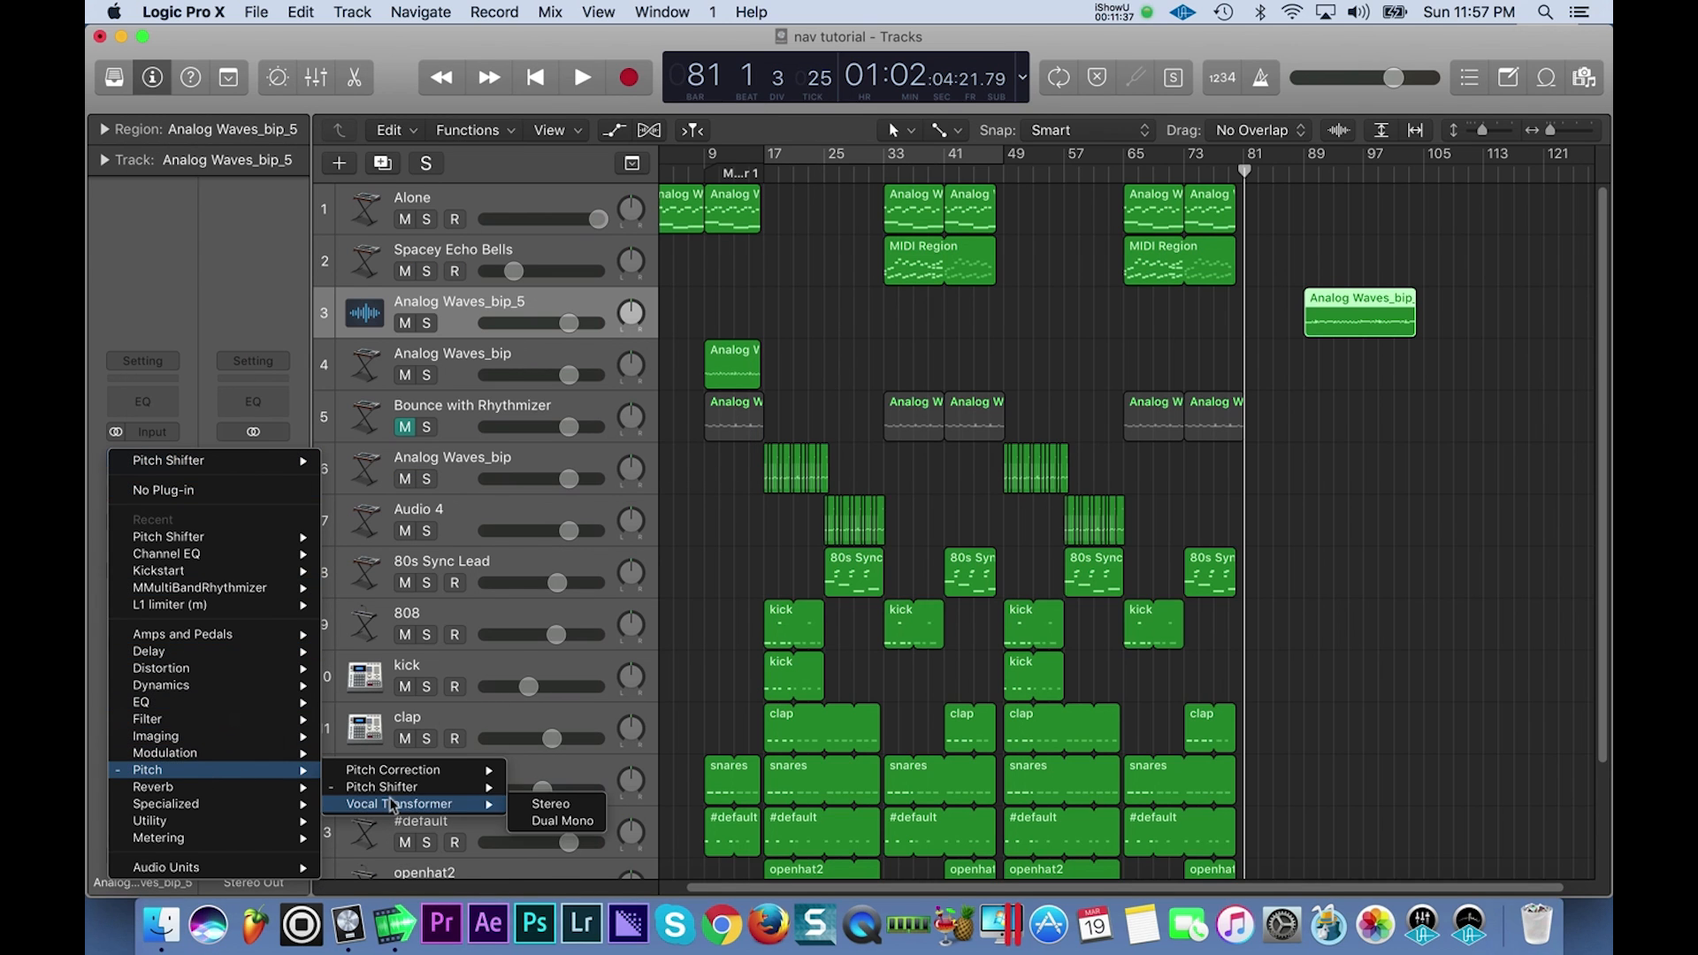
mouse_move(394, 789)
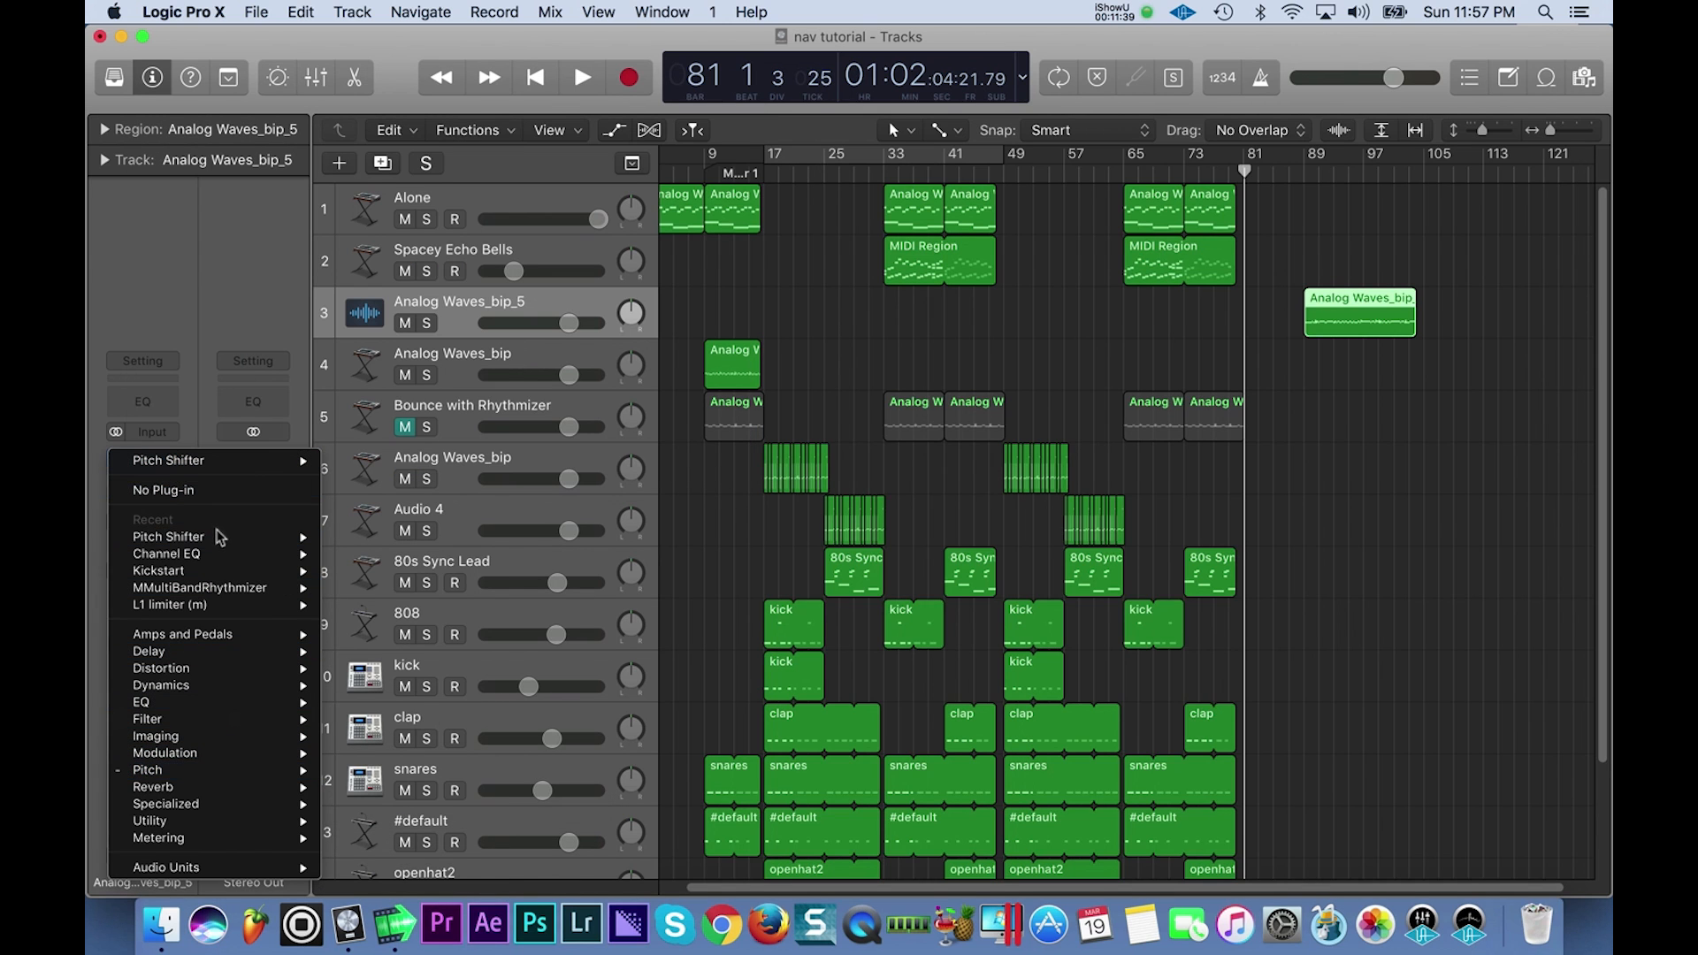
mouse_move(315, 537)
mouse_move(219, 544)
left_click(377, 543)
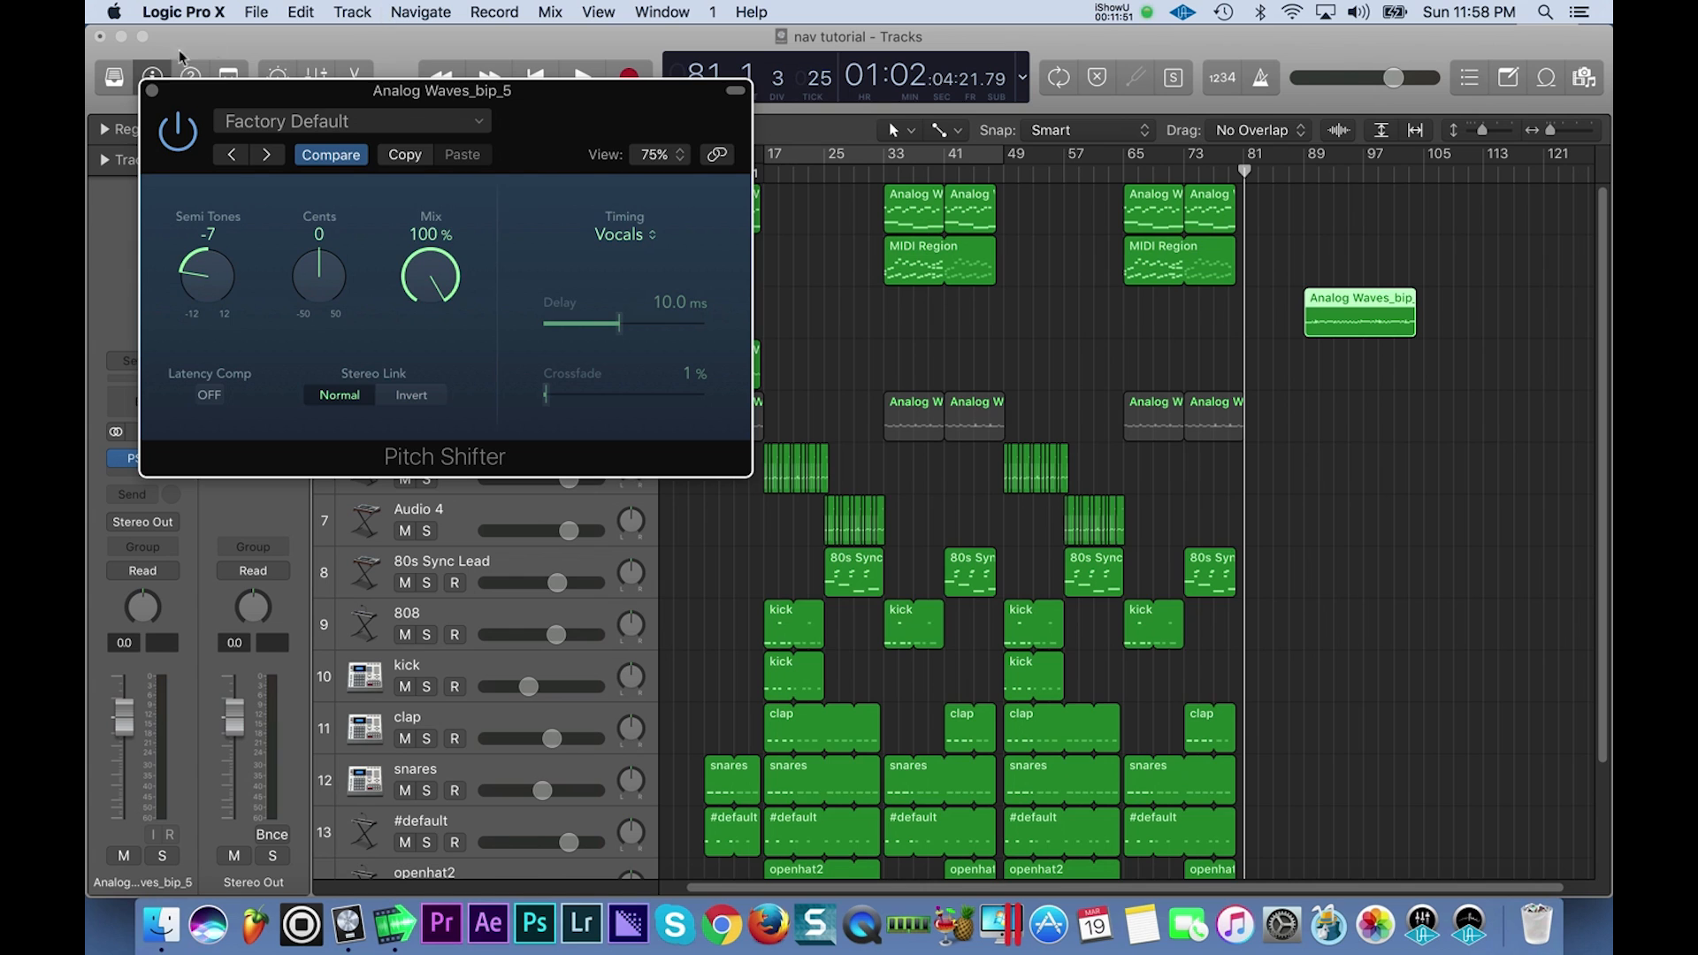
left_click(153, 91)
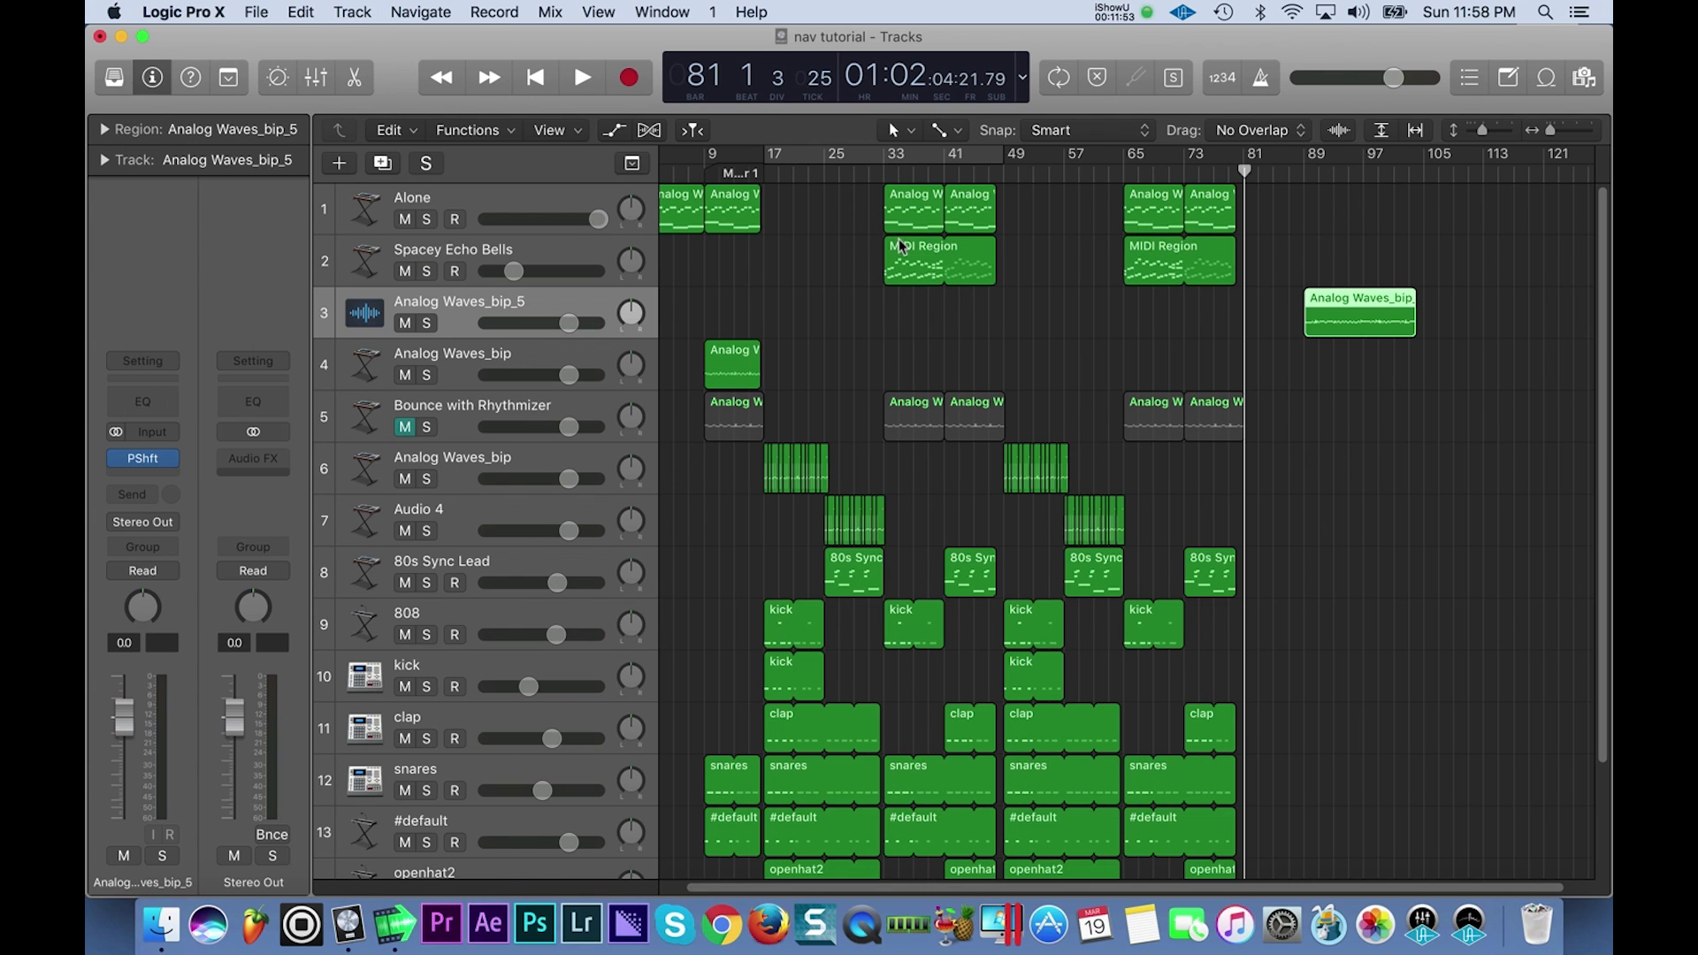
Play the pitched-down Analog Waves_bip_5 region from about bar 89 and stop playback.
left_click(1303, 173)
key("space")
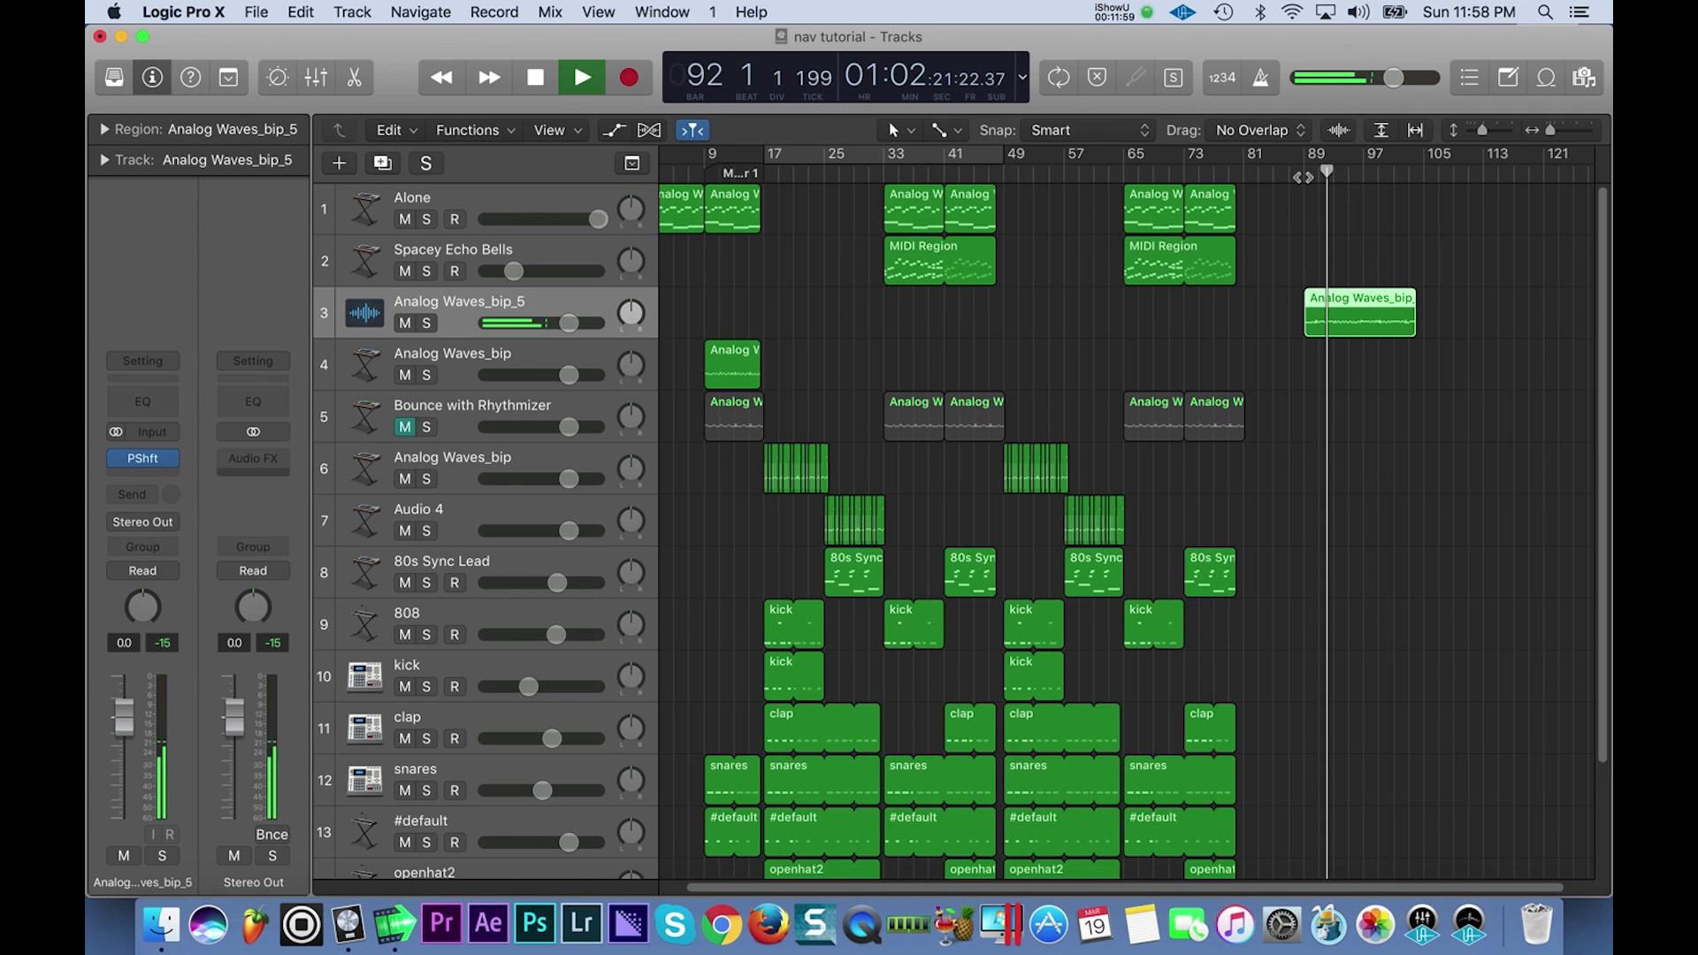
key("space")
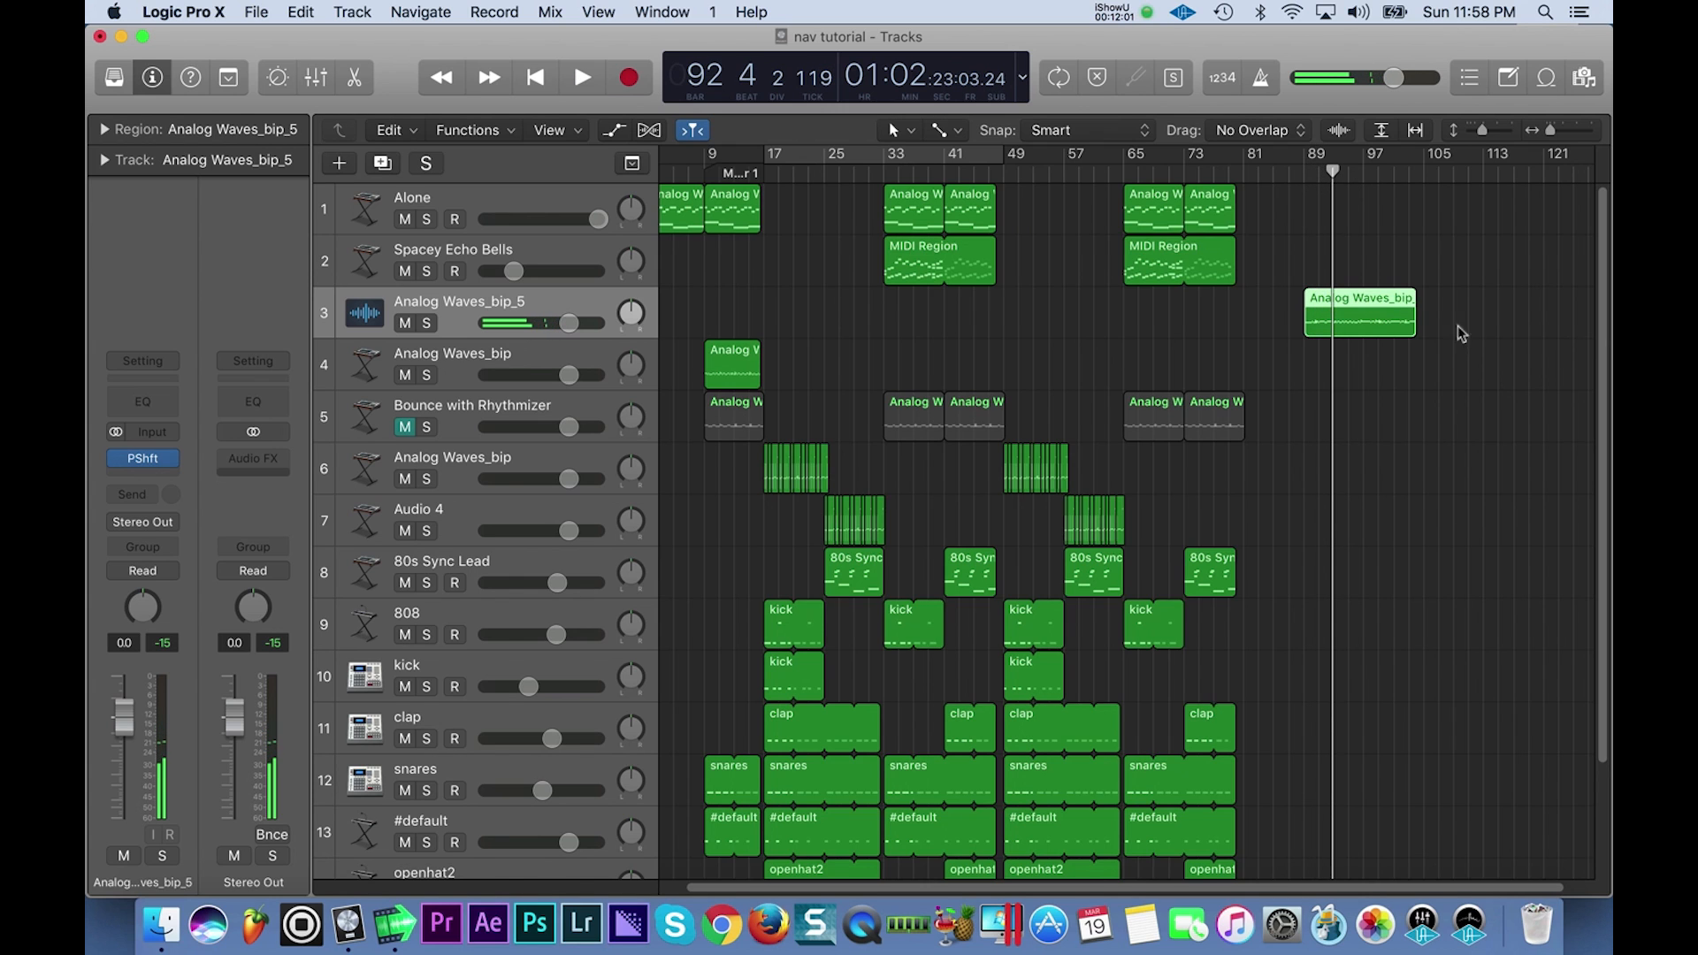
Apply a Slow Down fade over about the second half of the Analog Waves_bip_5 region with the Fade Tool and play it through.
left_click(945, 130)
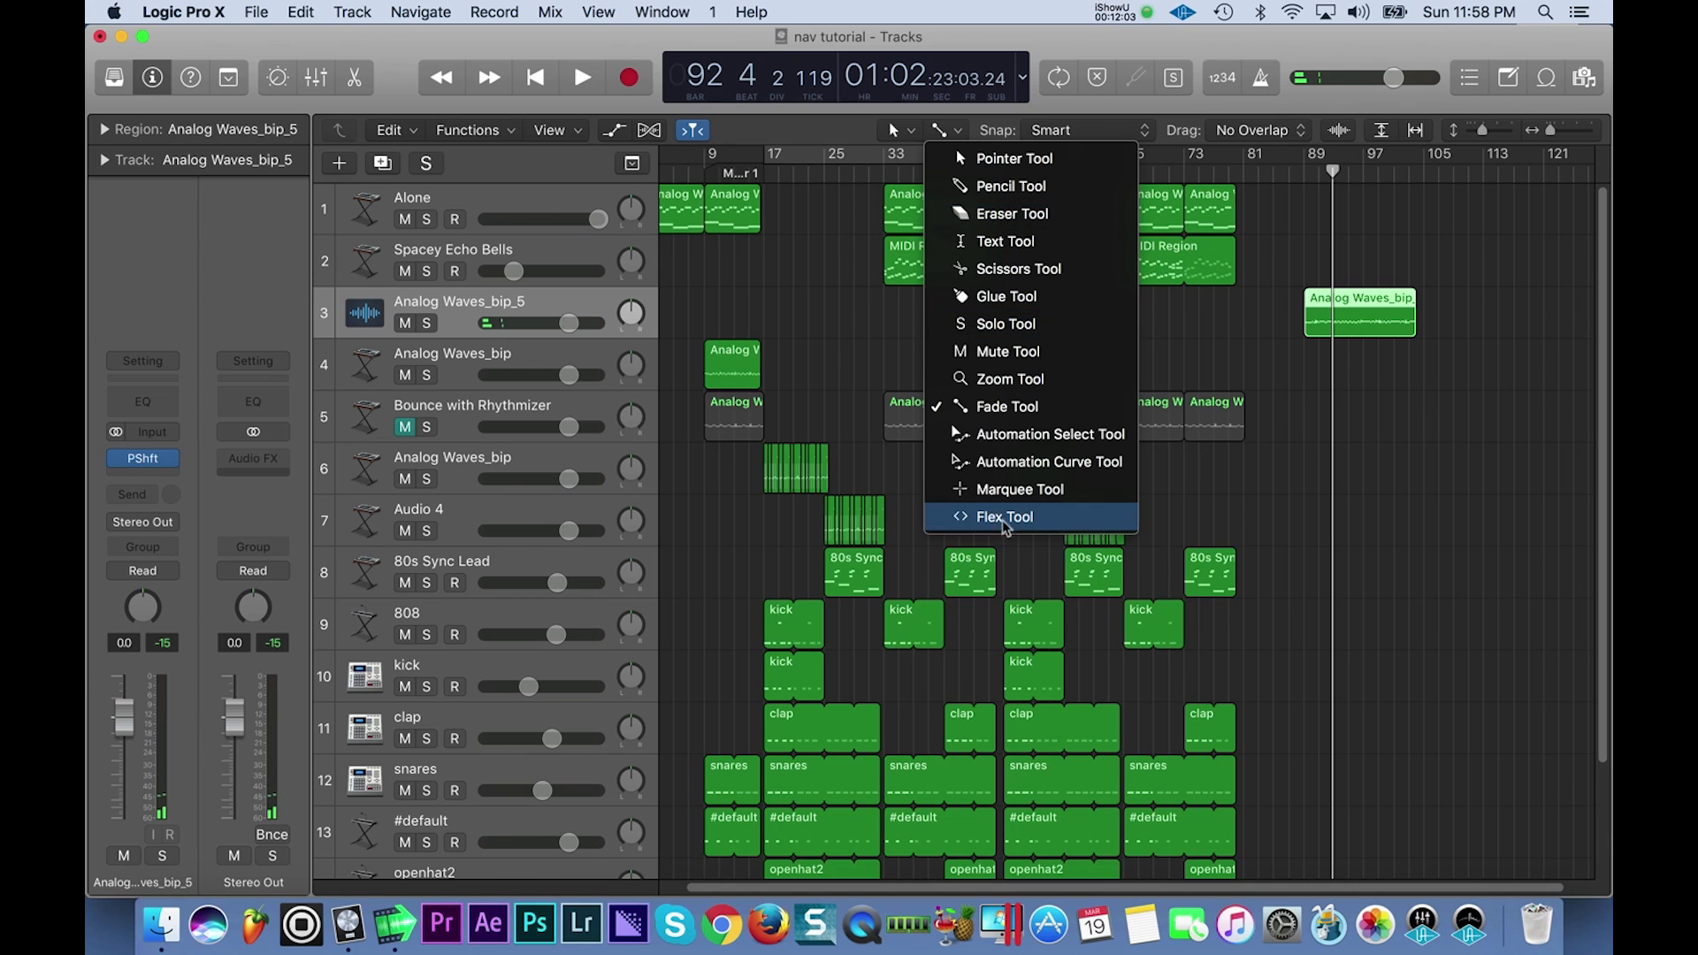
left_click(1004, 406)
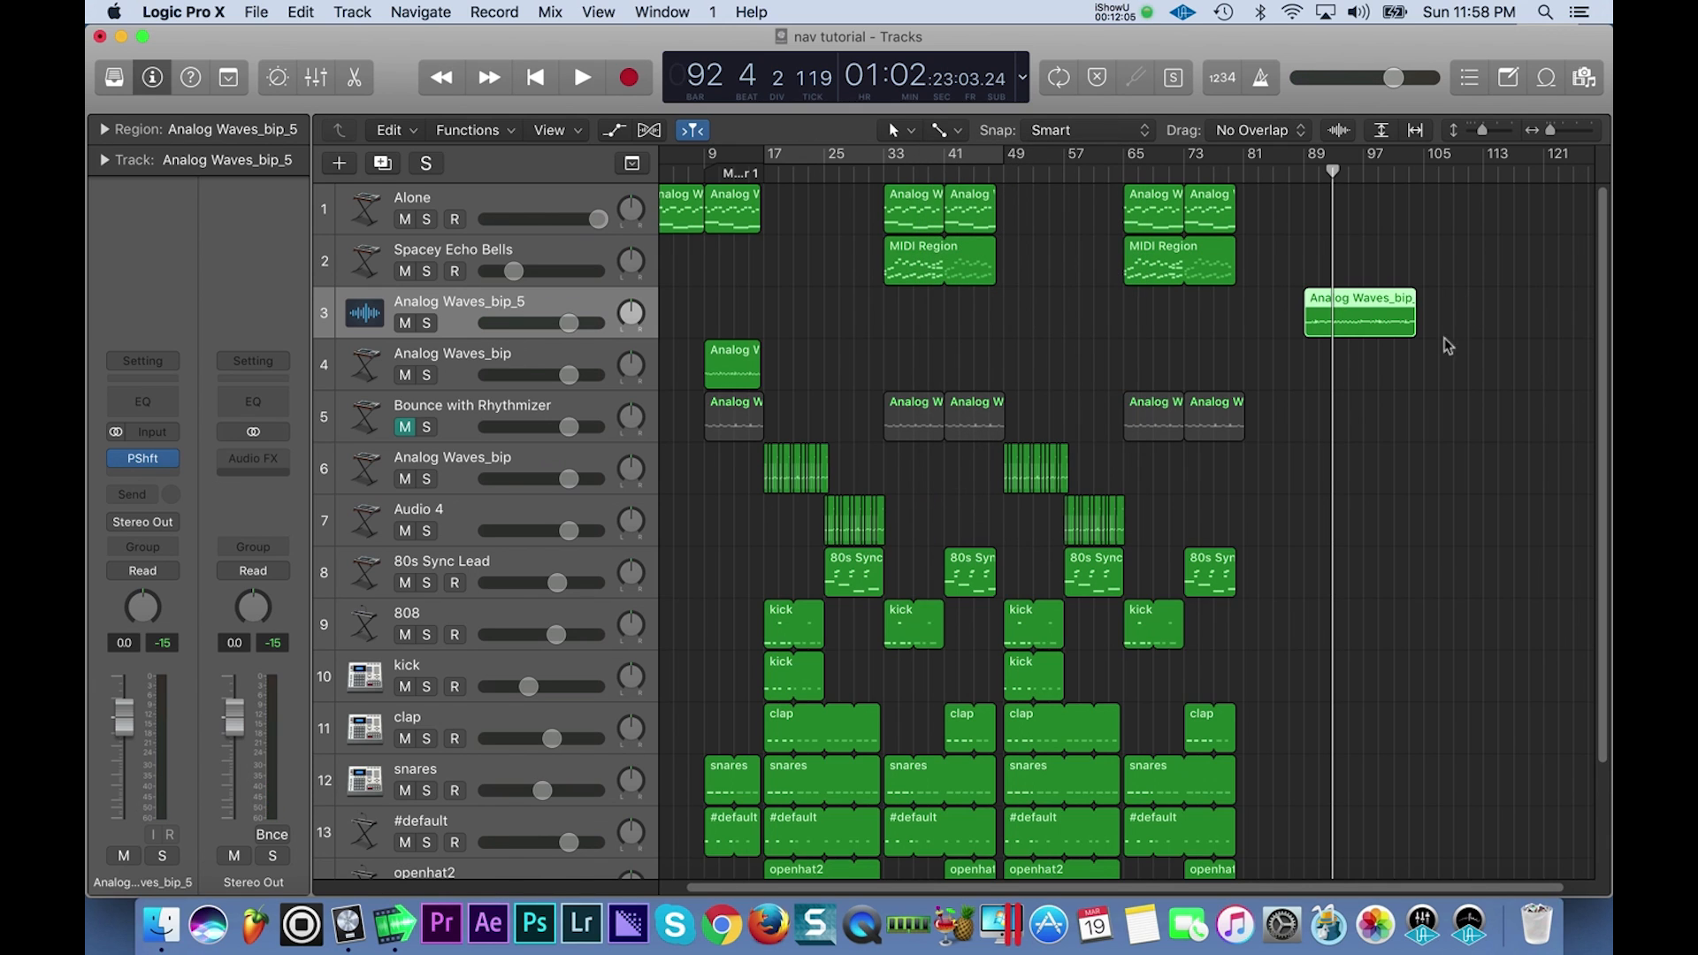
left_click(1435, 337)
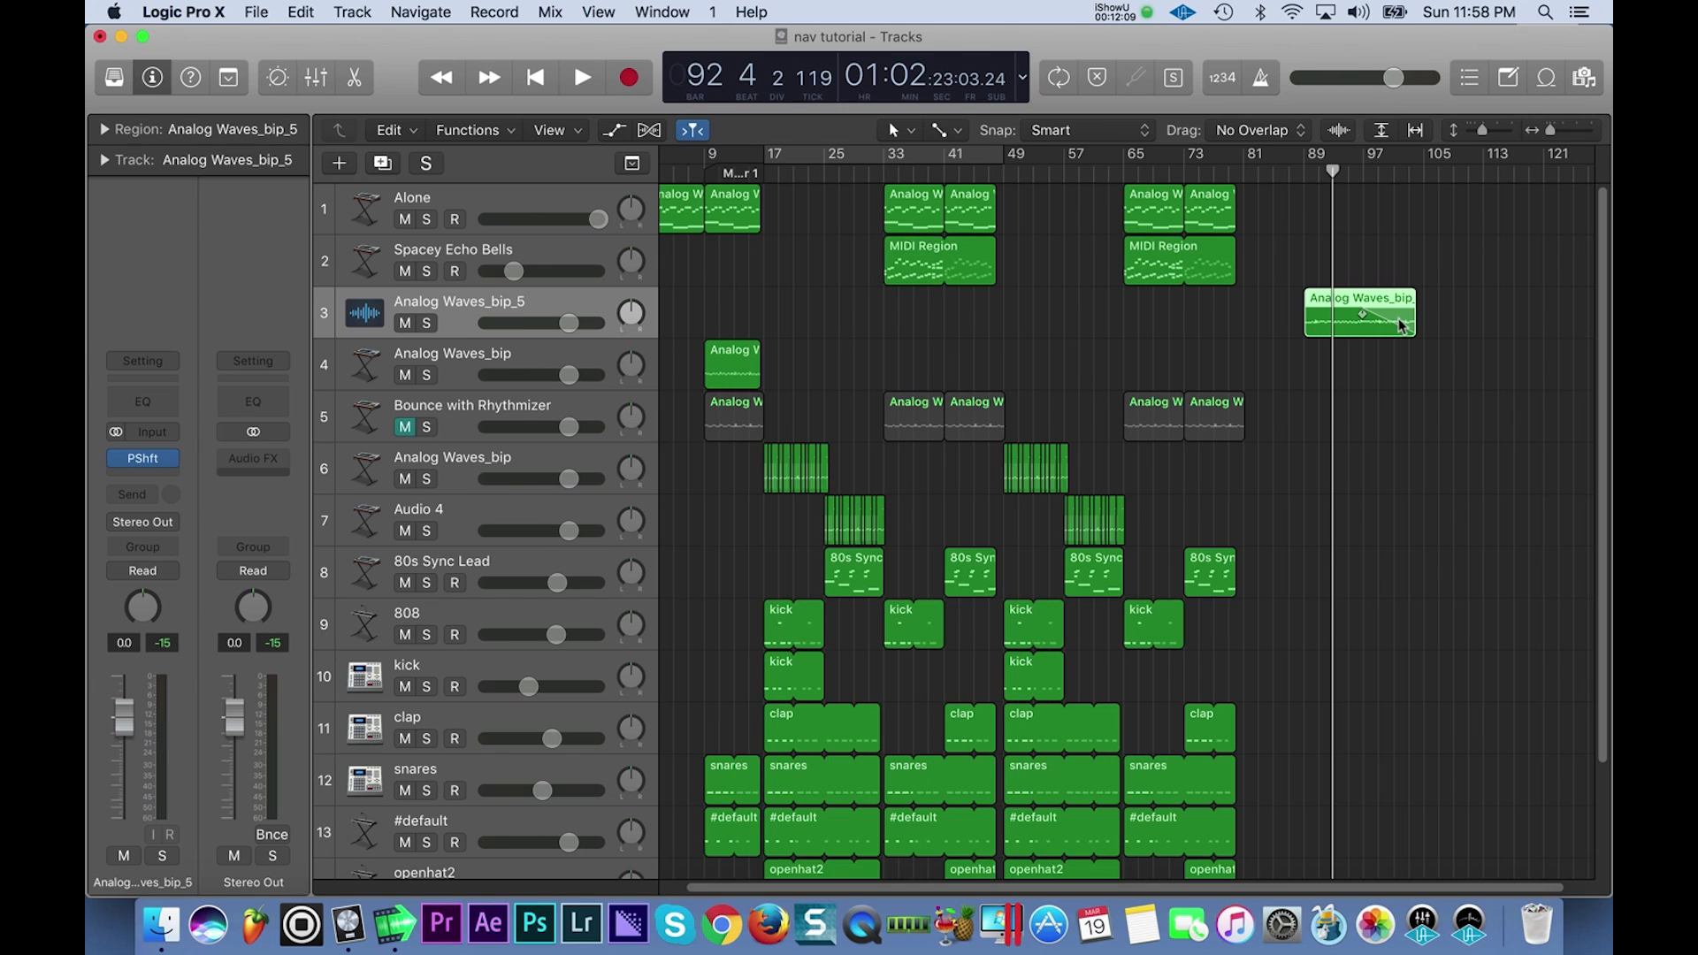
right_click(1401, 324)
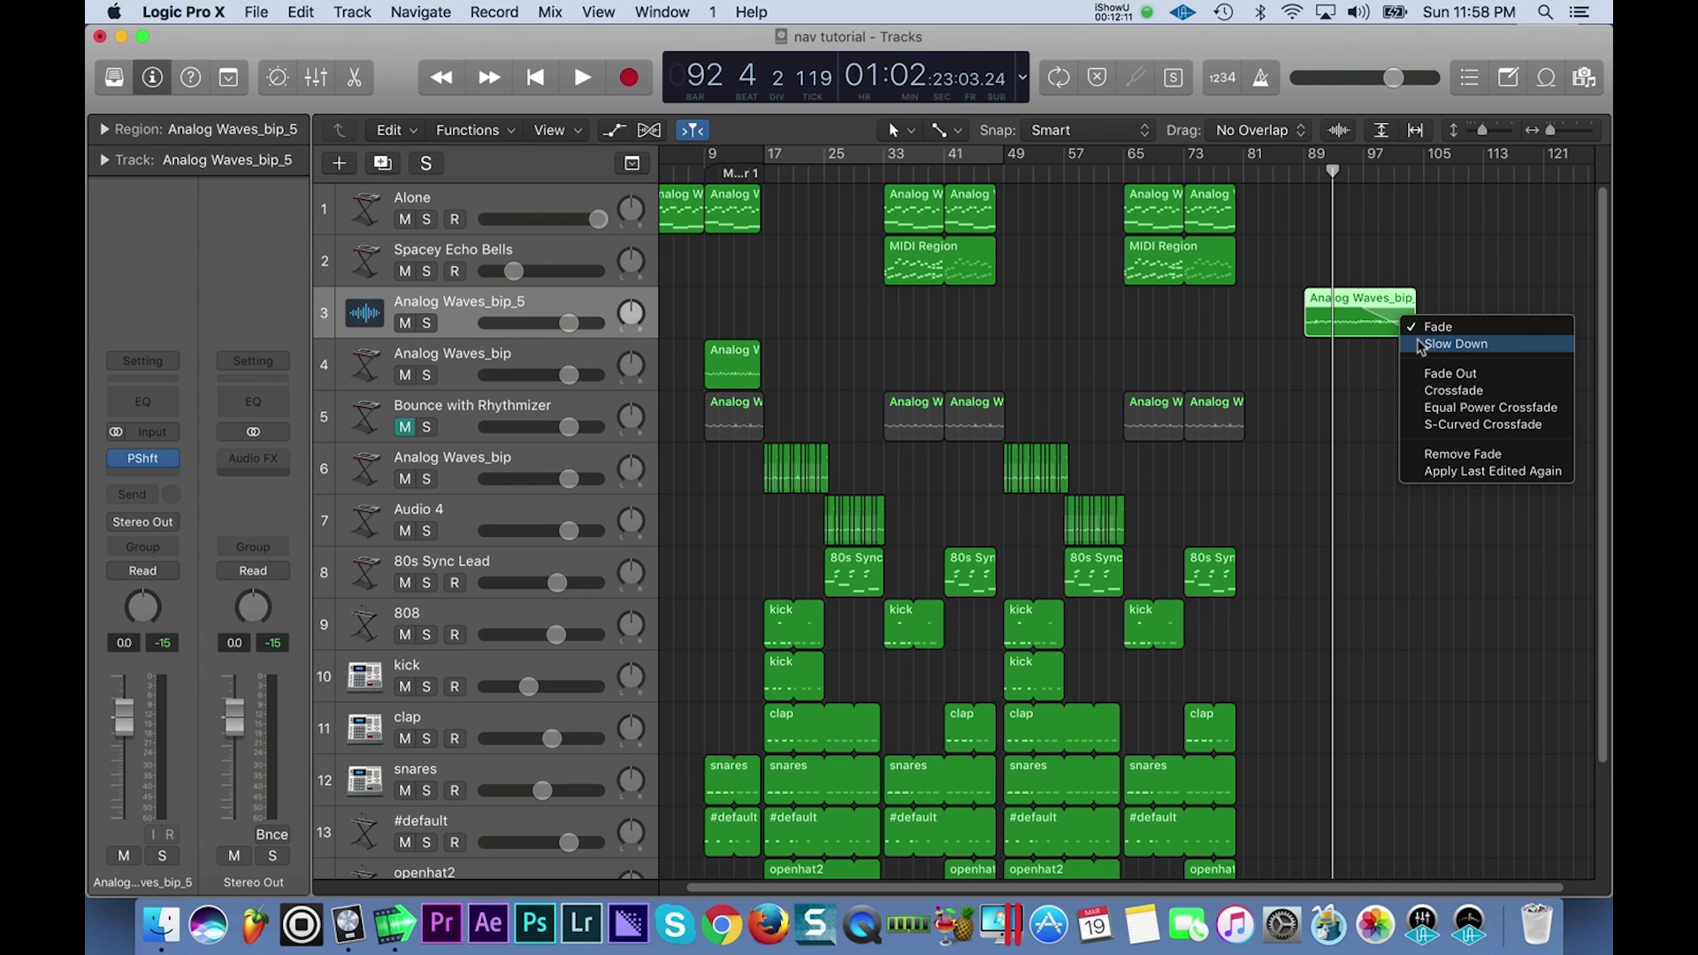
left_click(1421, 345)
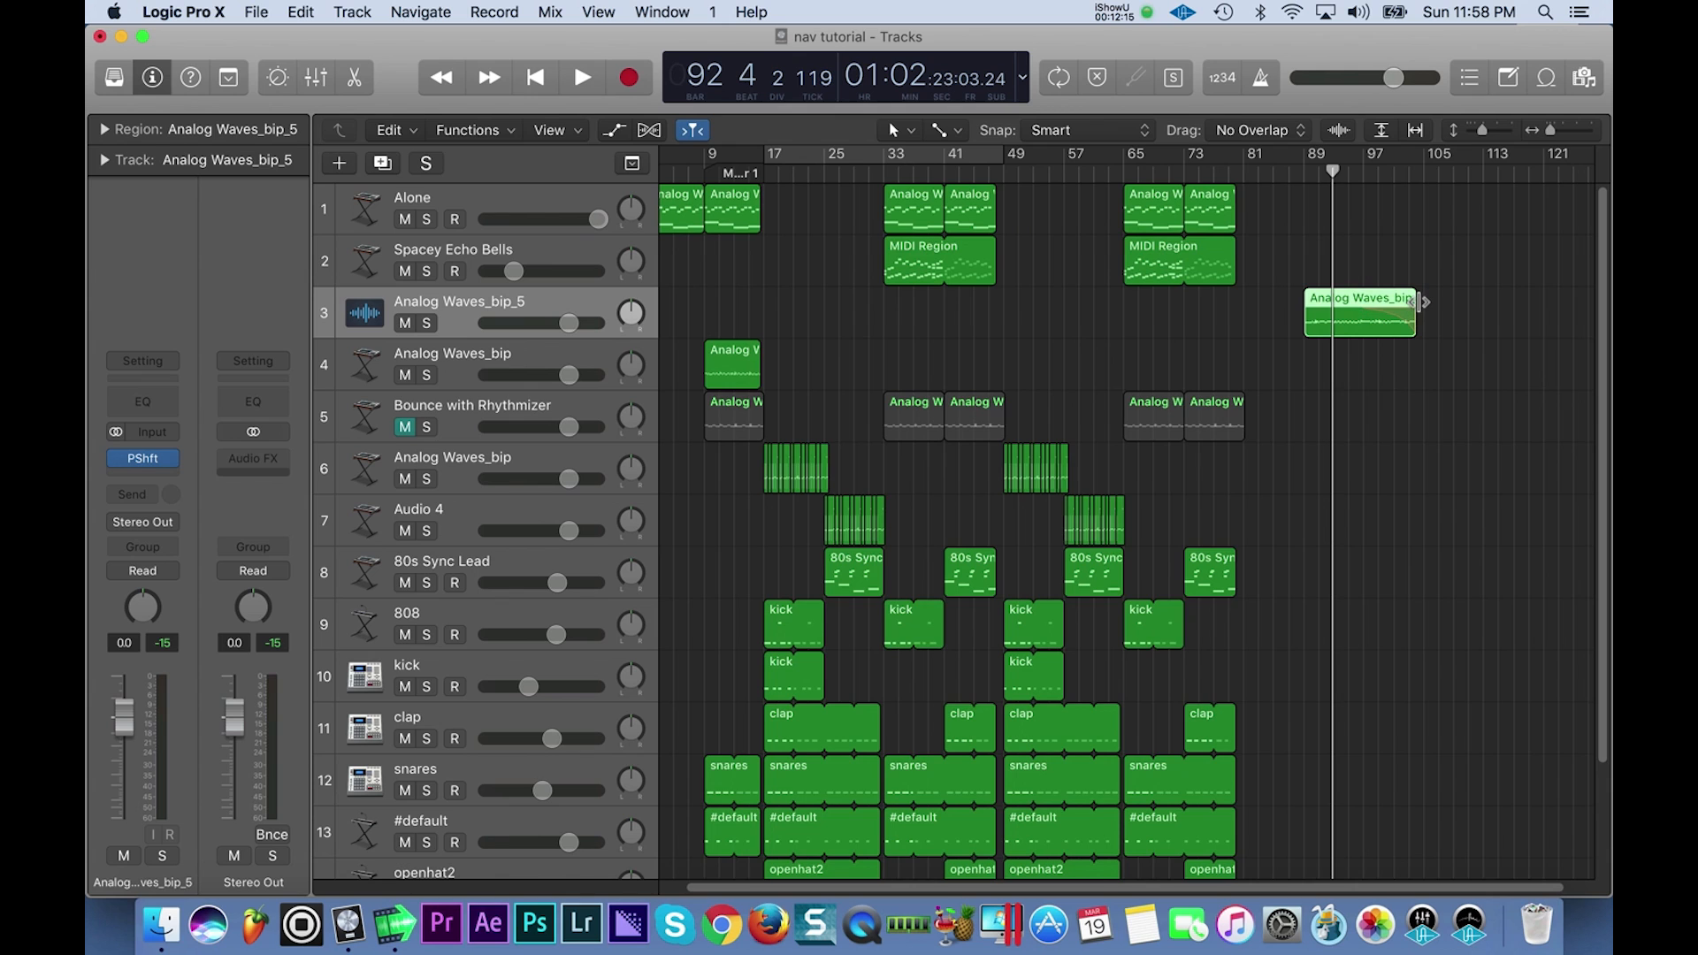
key("space")
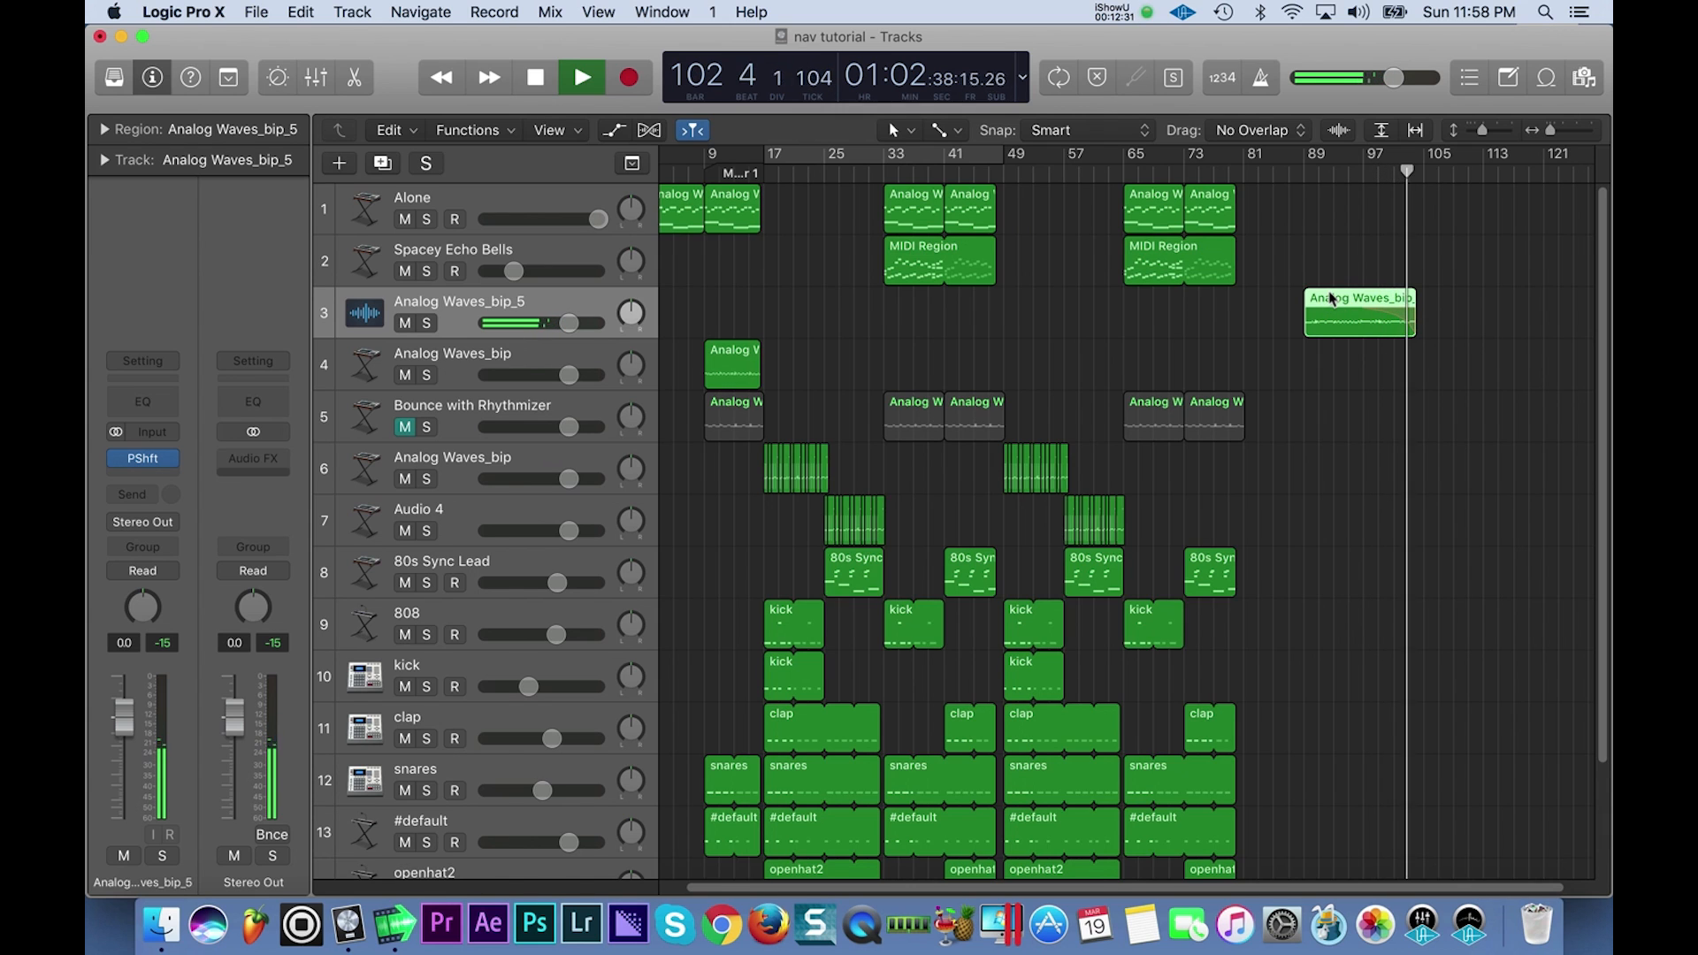
key("space")
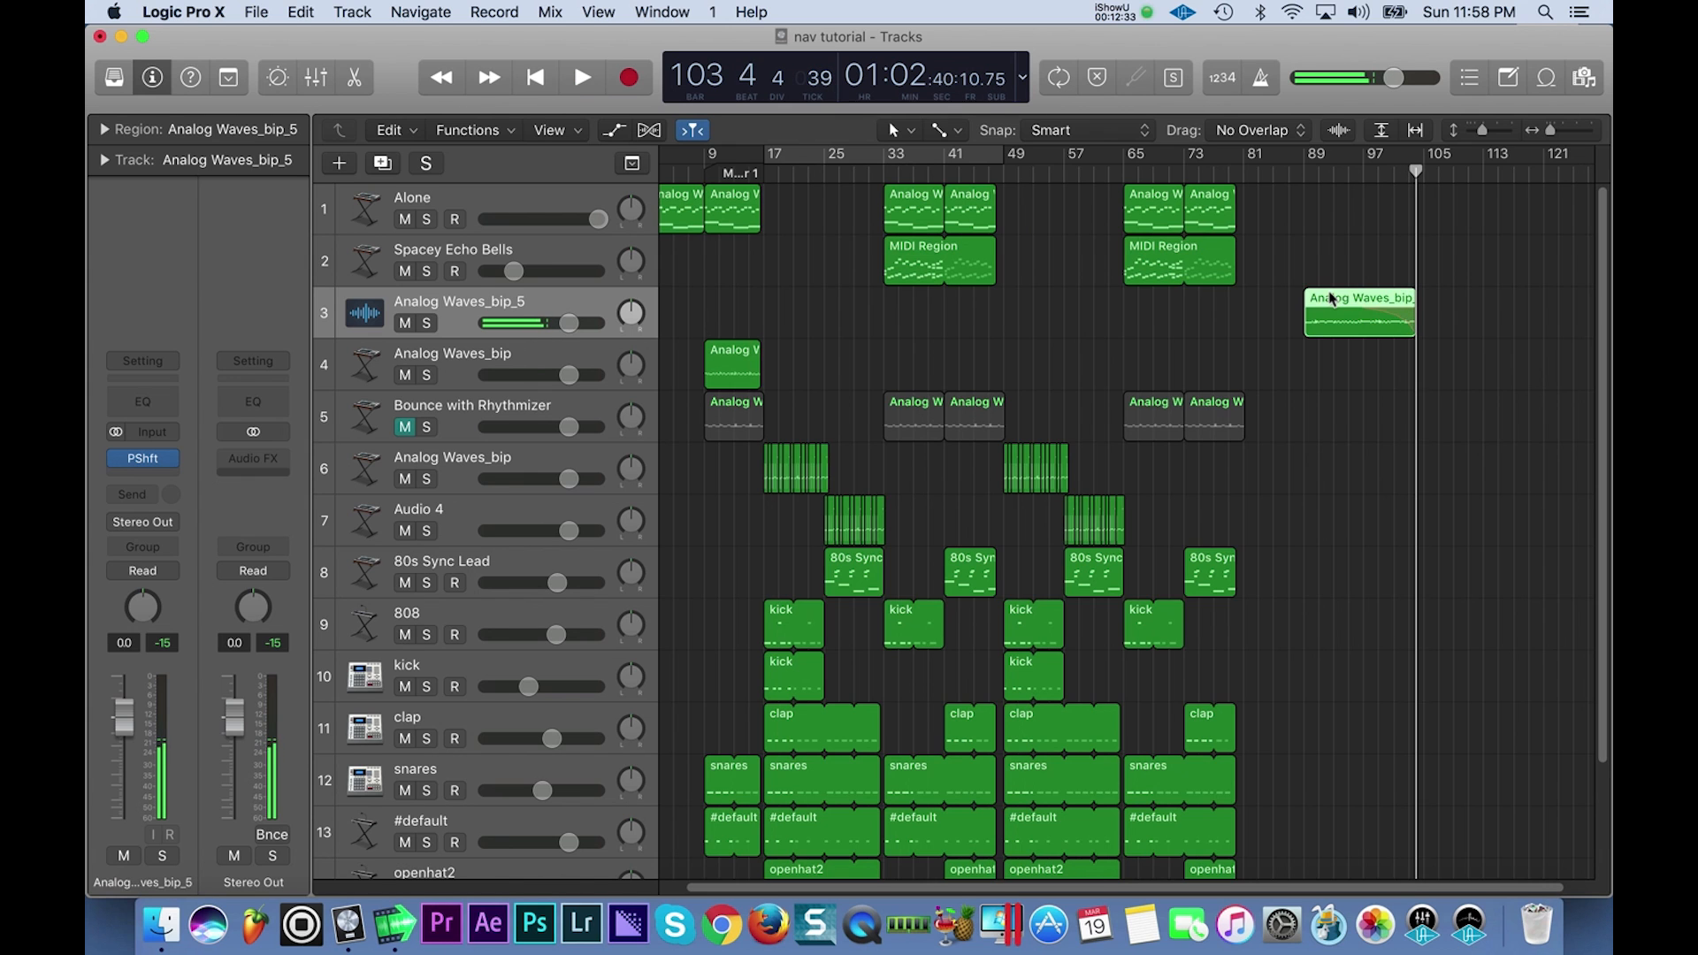
Move the slowed-down Analog Waves_bip_5 region to bar 81, directly behind the repeated section.
left_click_drag(1341, 306, 1280, 311)
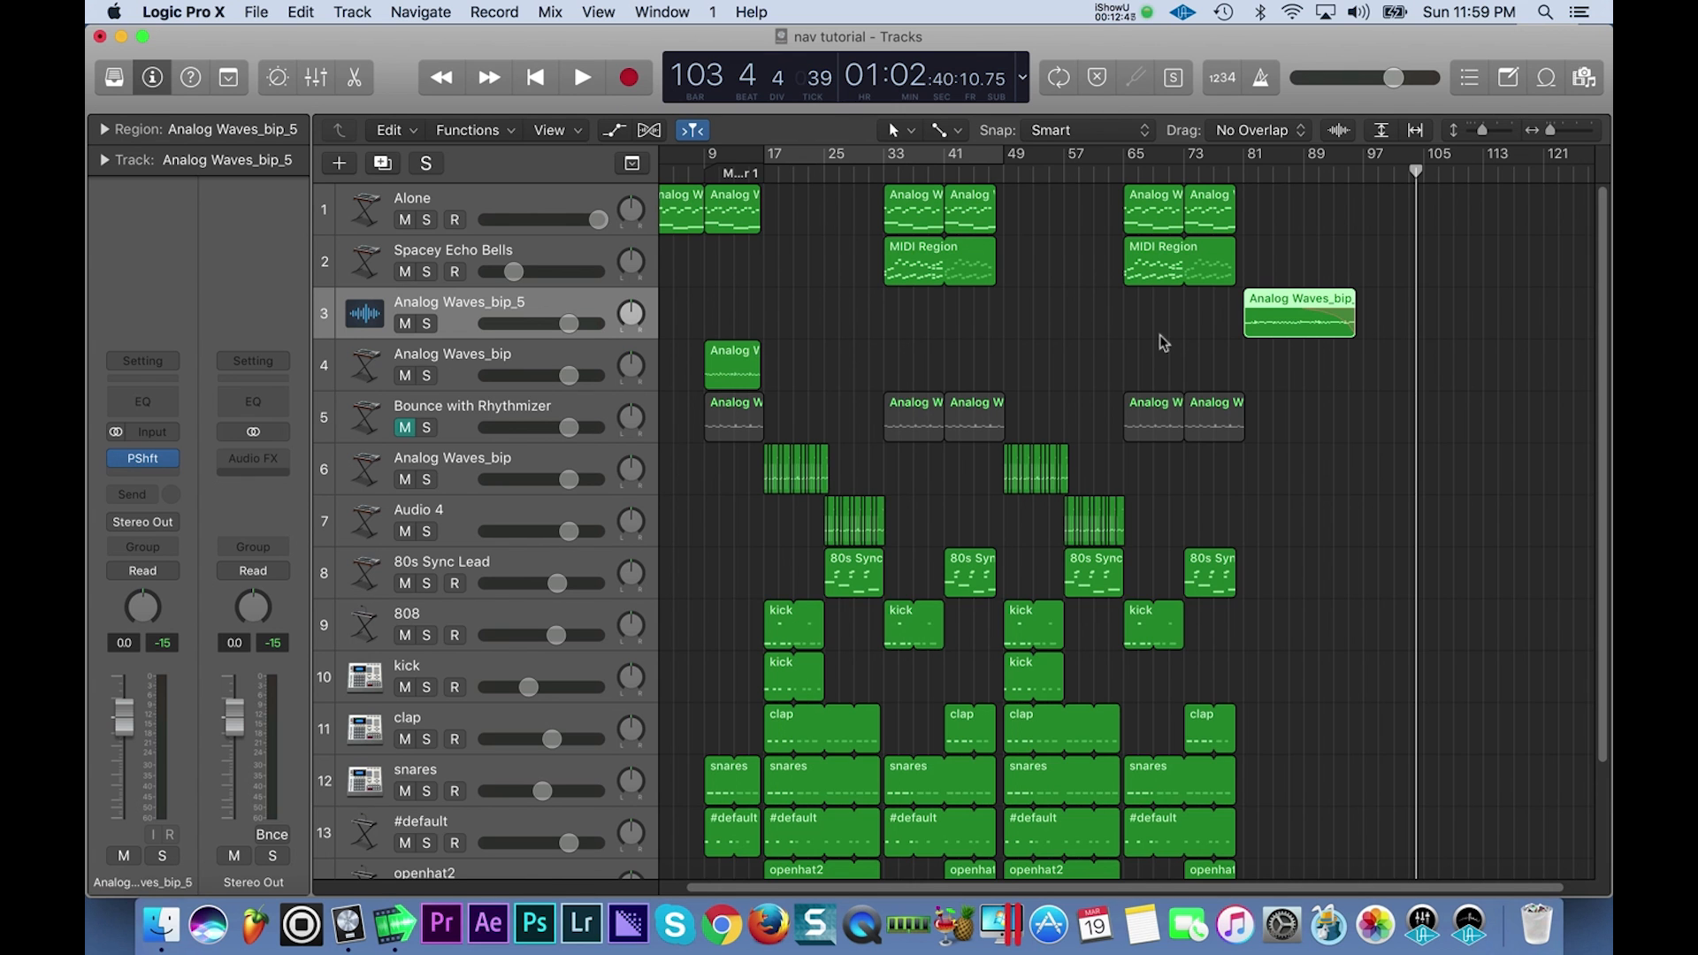
left_click(1154, 10)
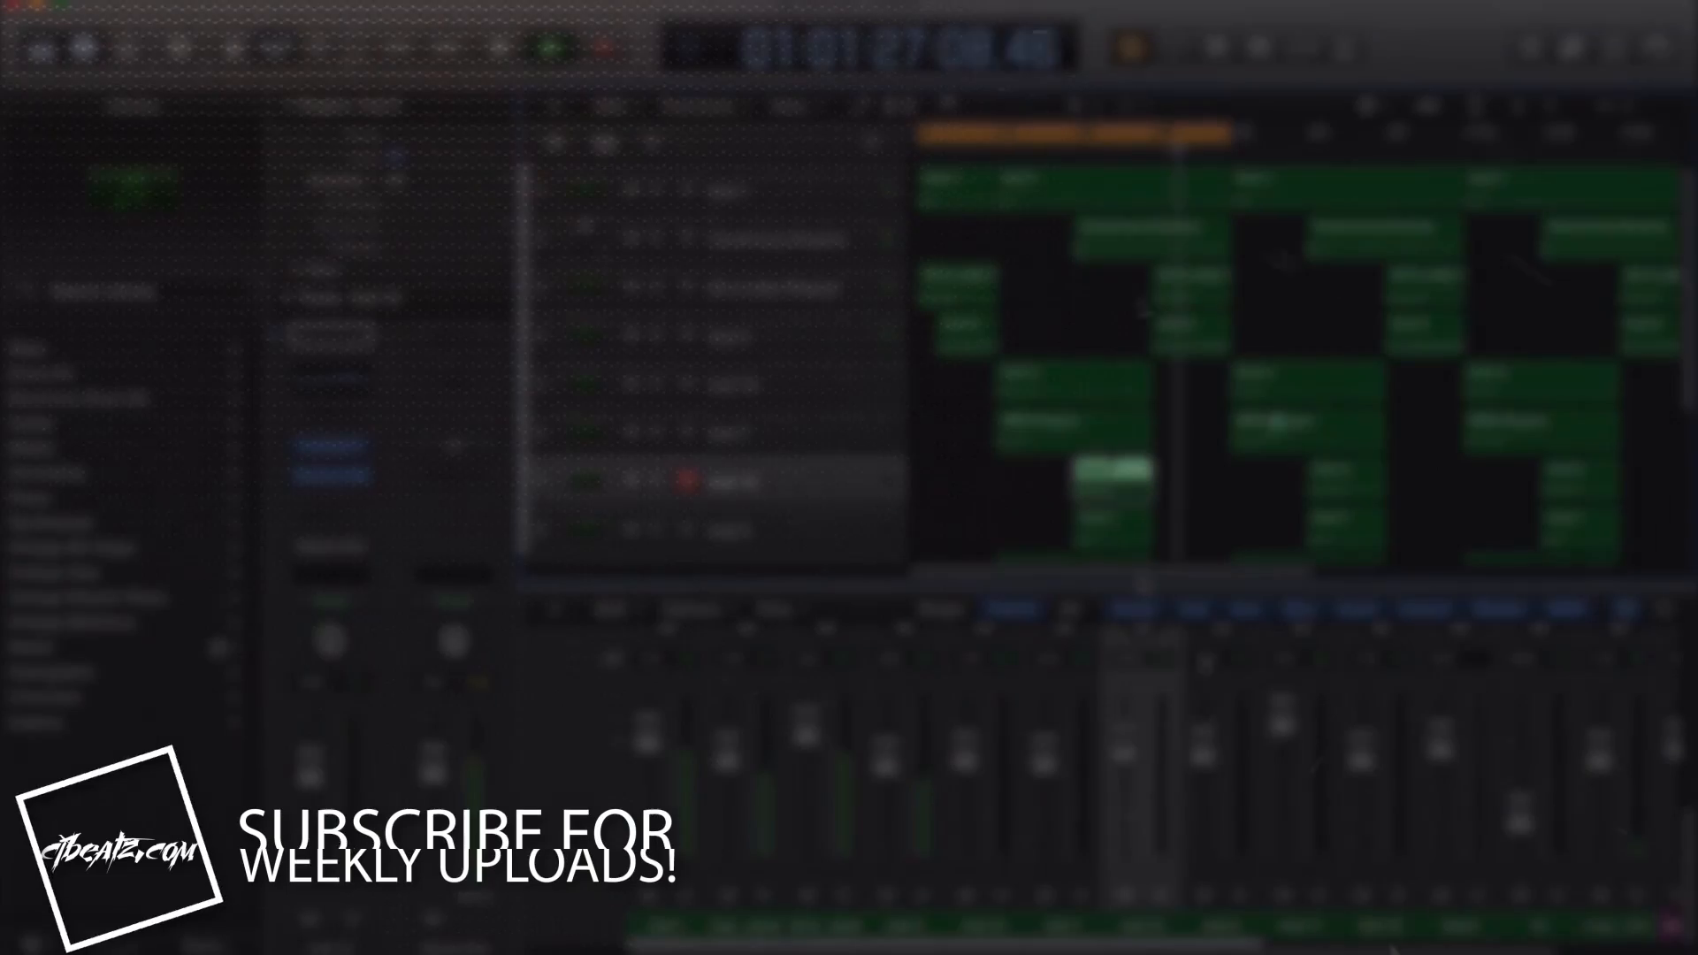